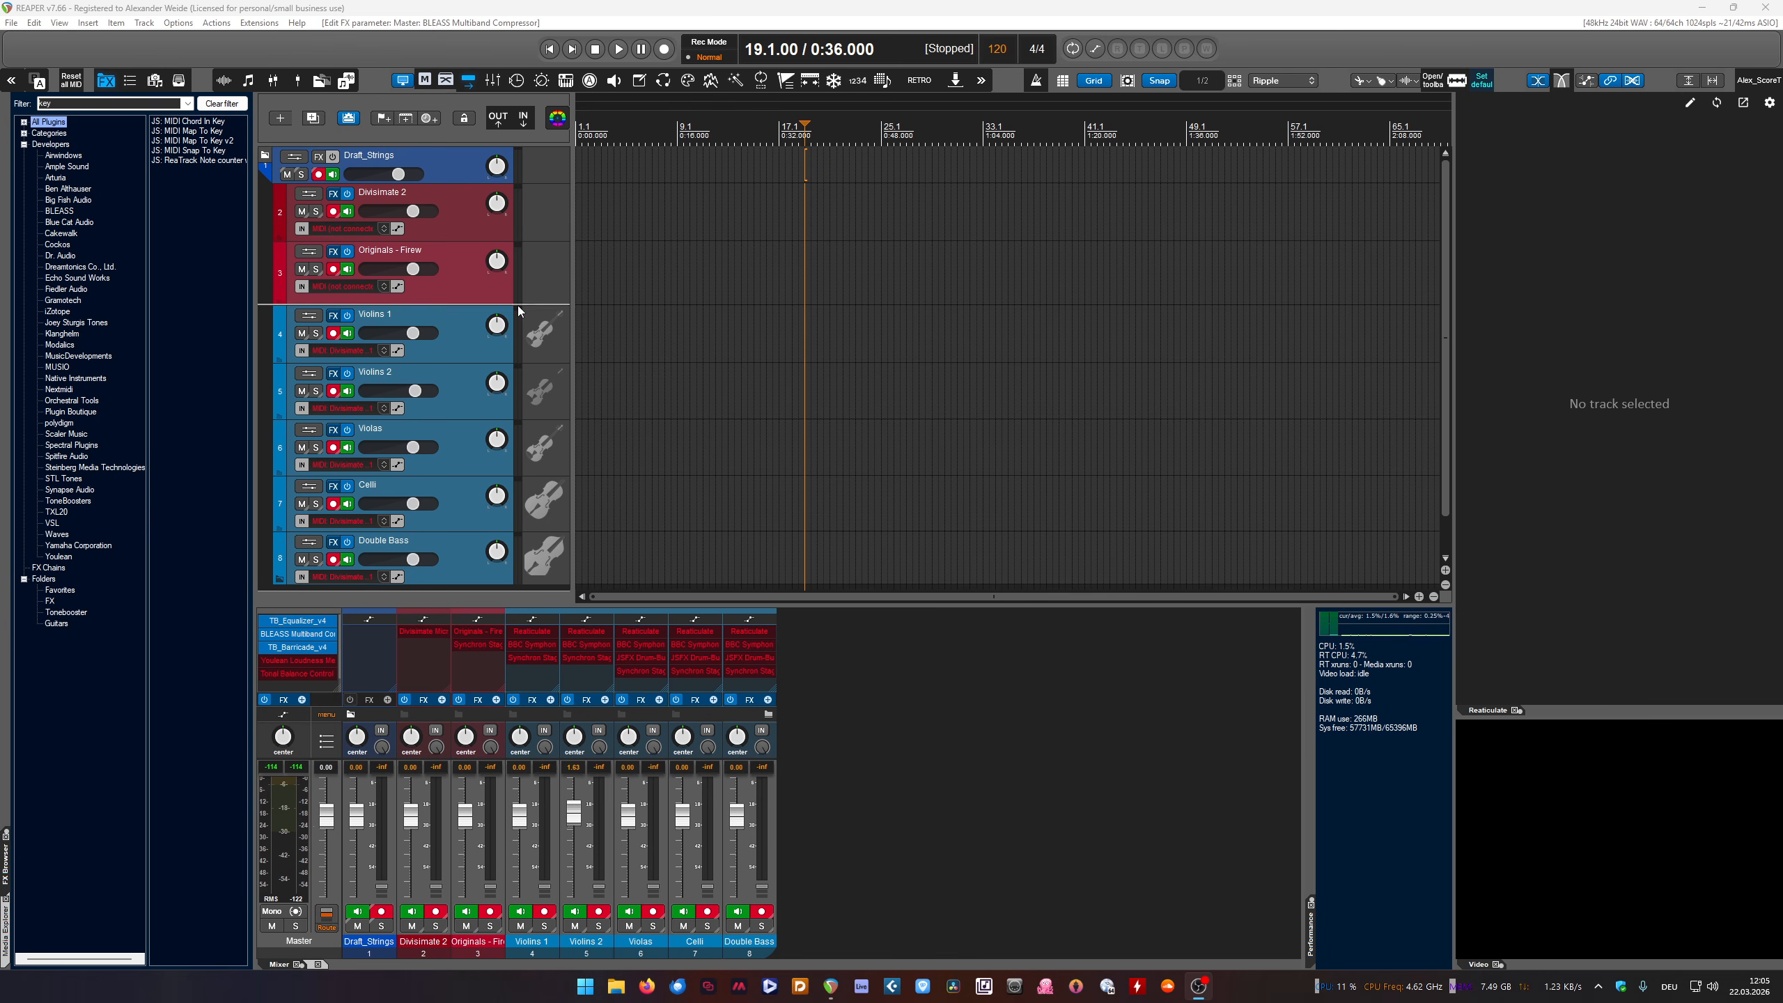
drag(515, 303, 511, 300)
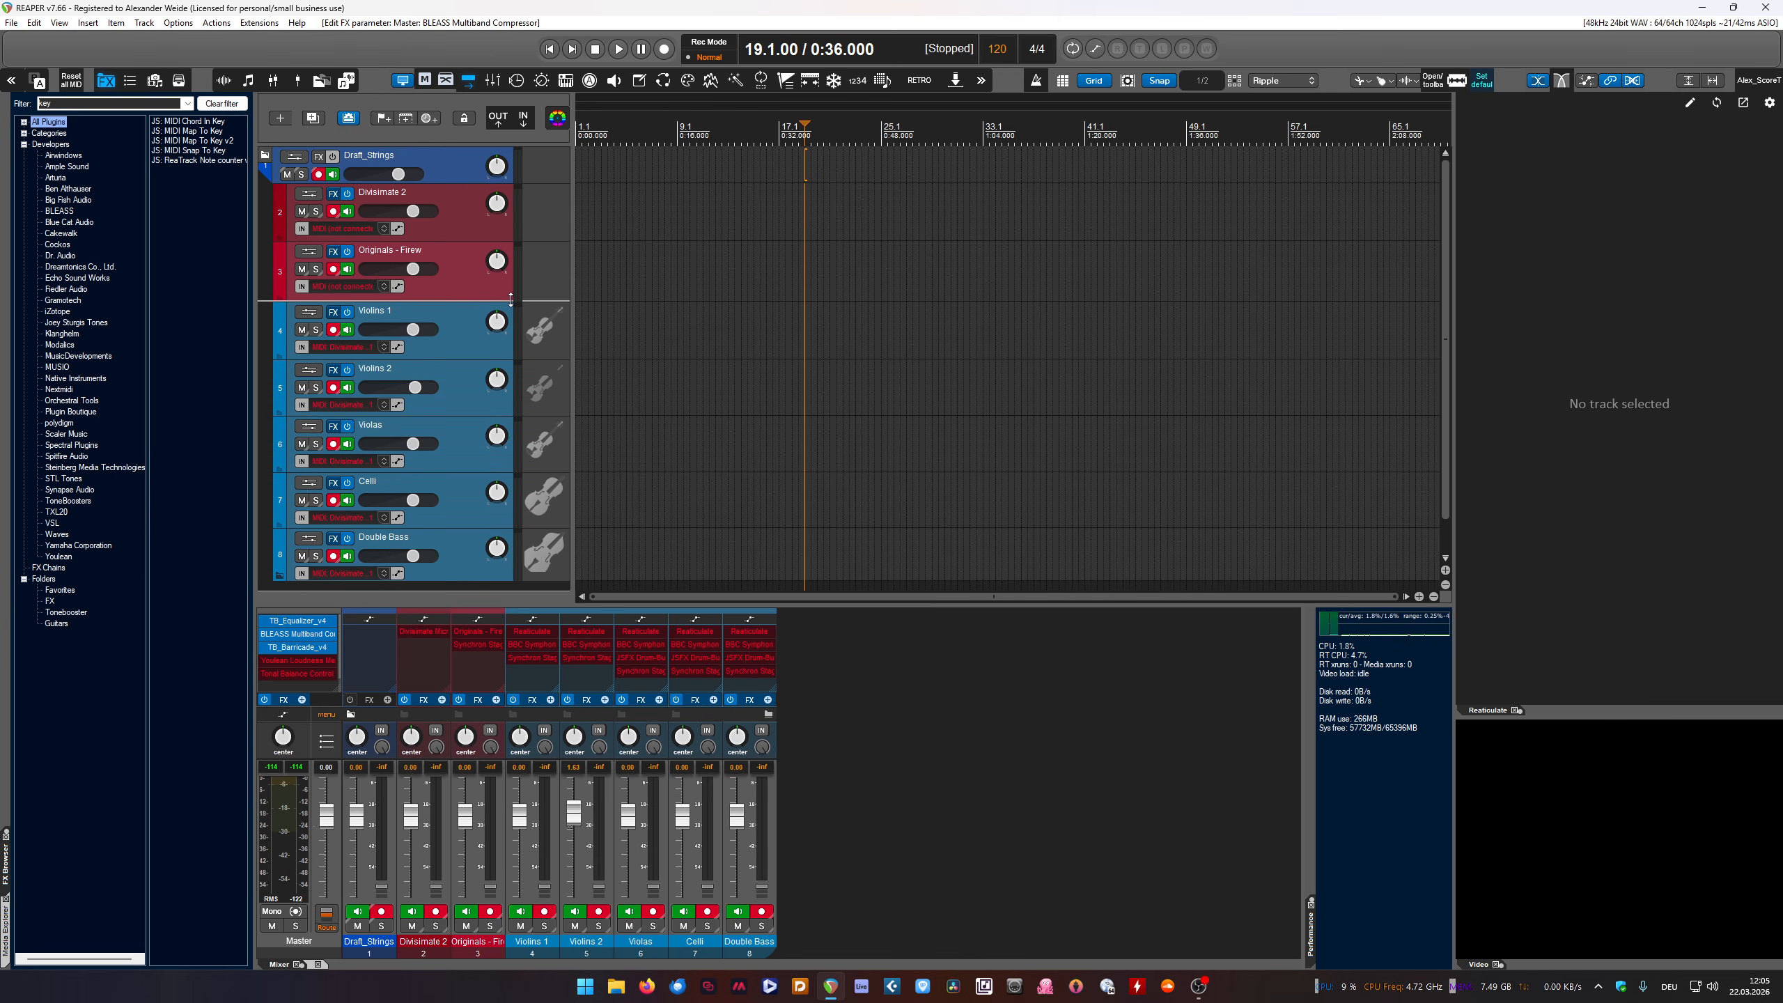
click(504, 354)
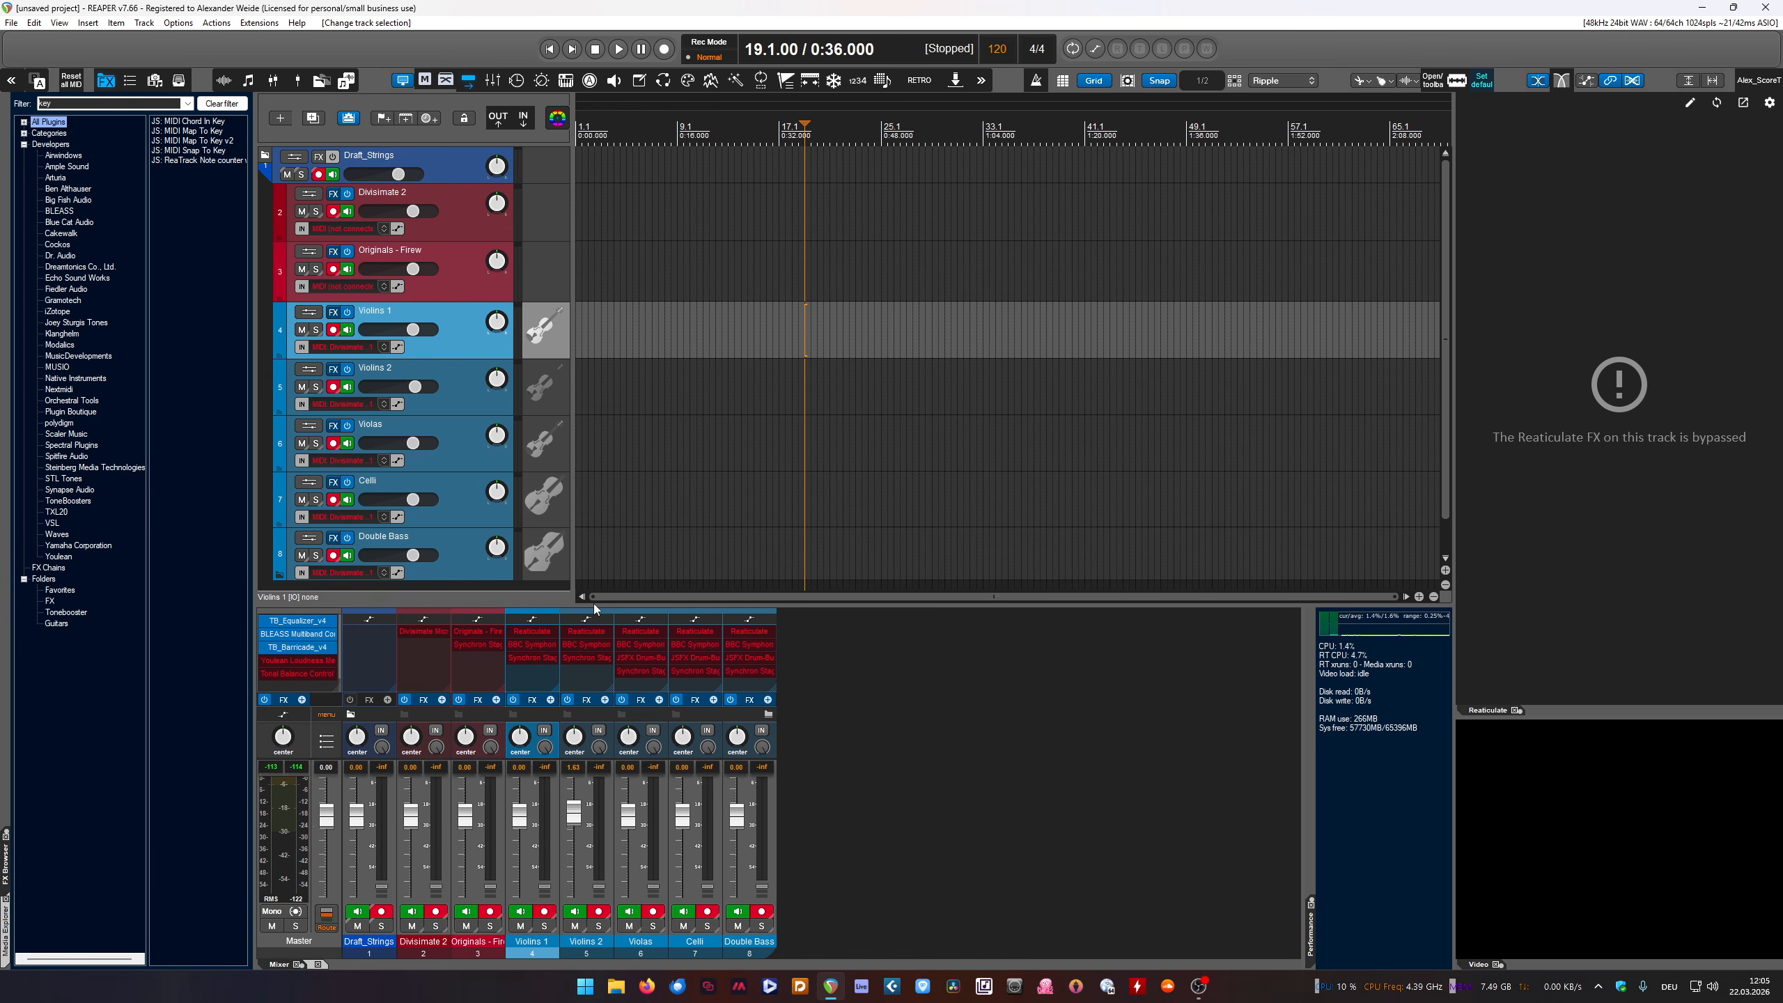
drag(596, 608, 589, 607)
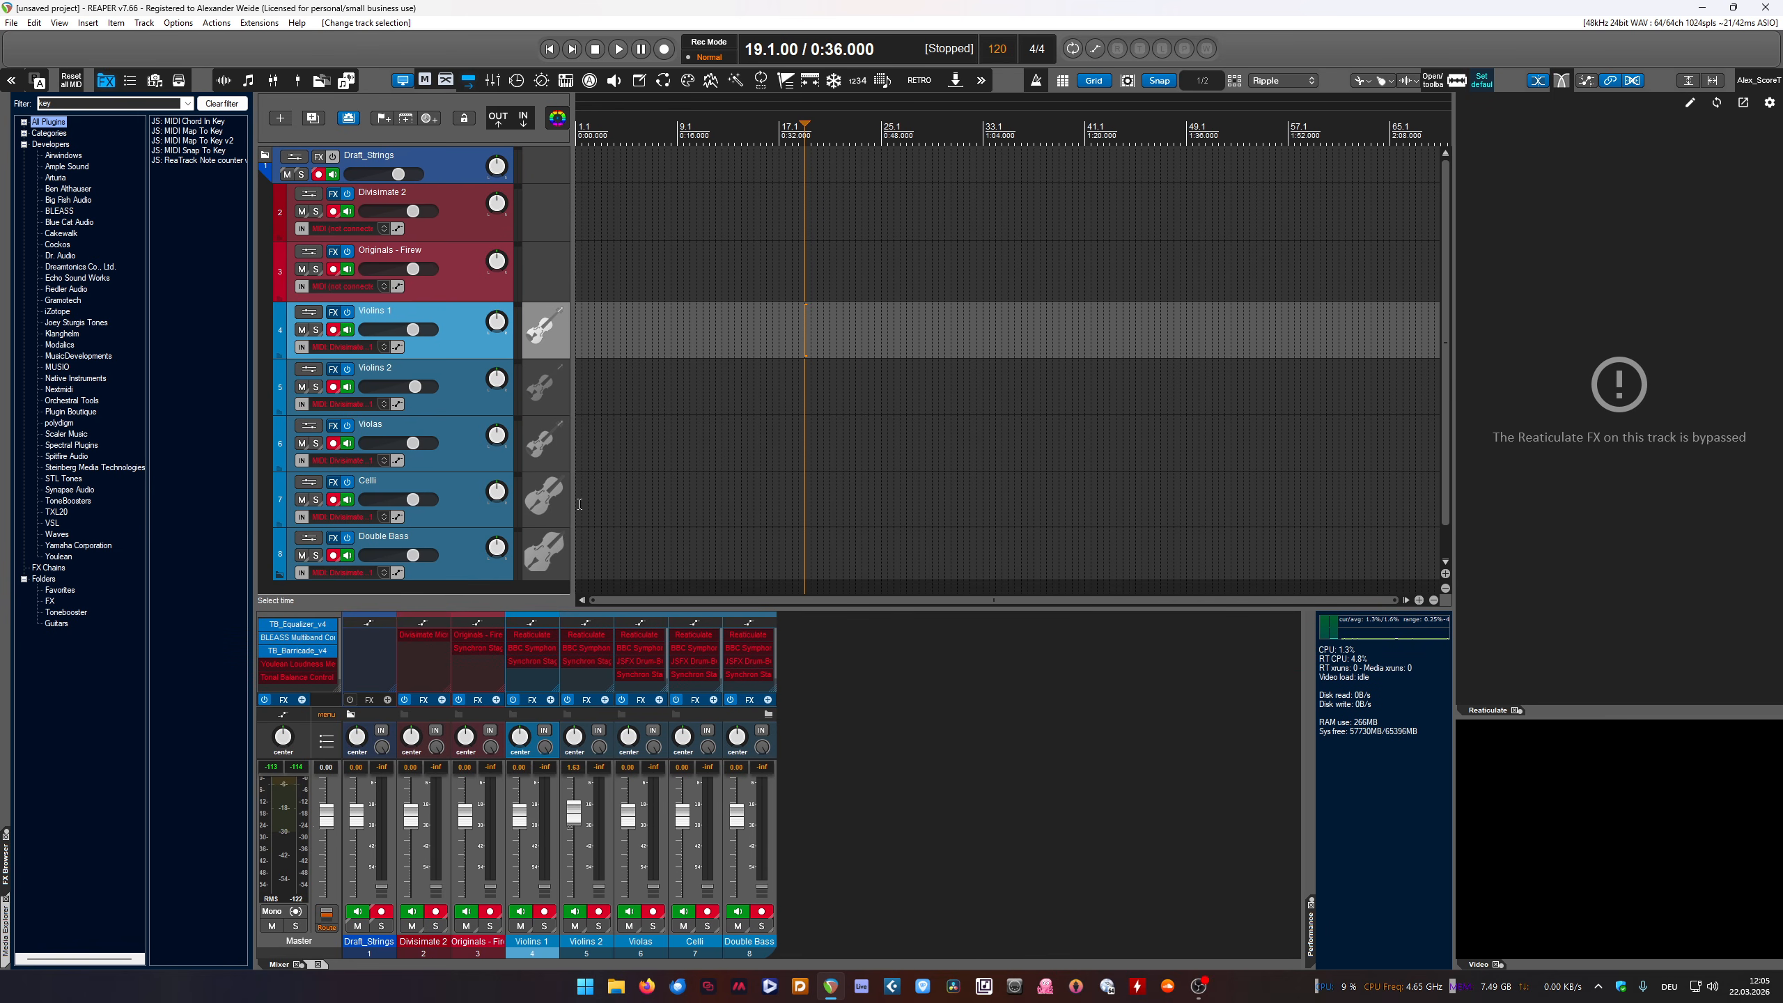
Draw a MIDI item from bar 1 to bar 9 on the Divisimate 2 track and open it for note editing
click(678, 198)
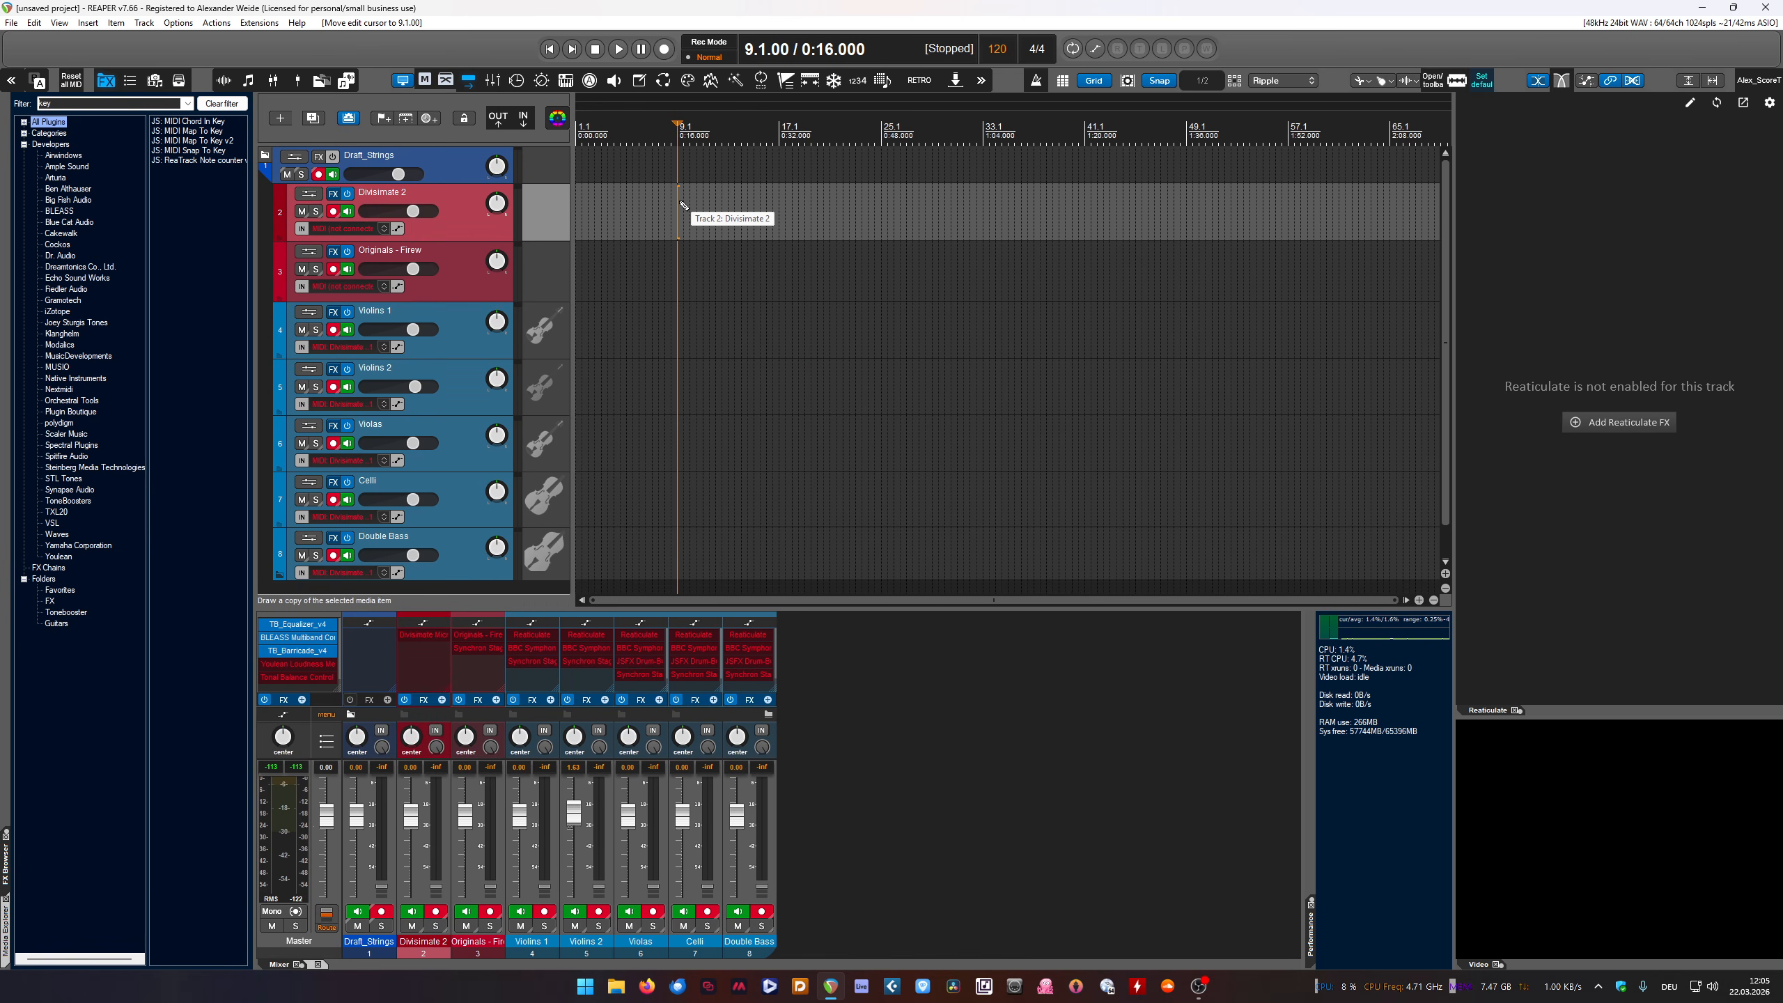
drag(679, 198, 566, 214)
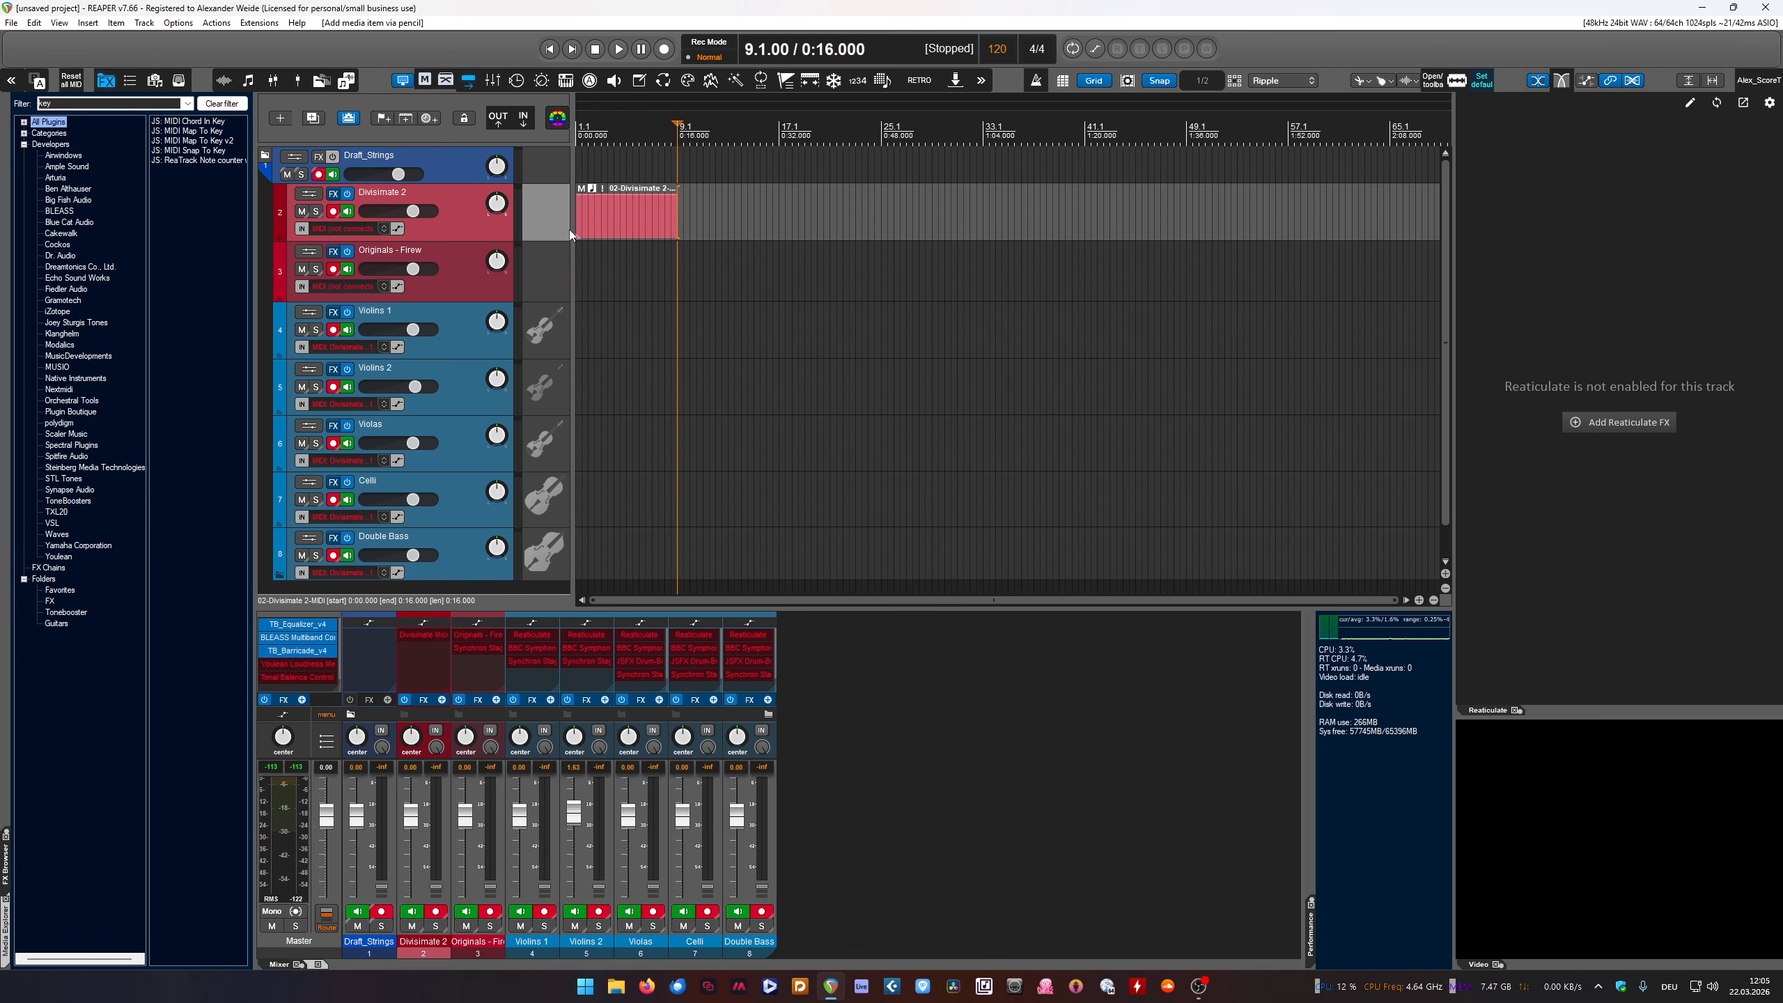
double_click(629, 212)
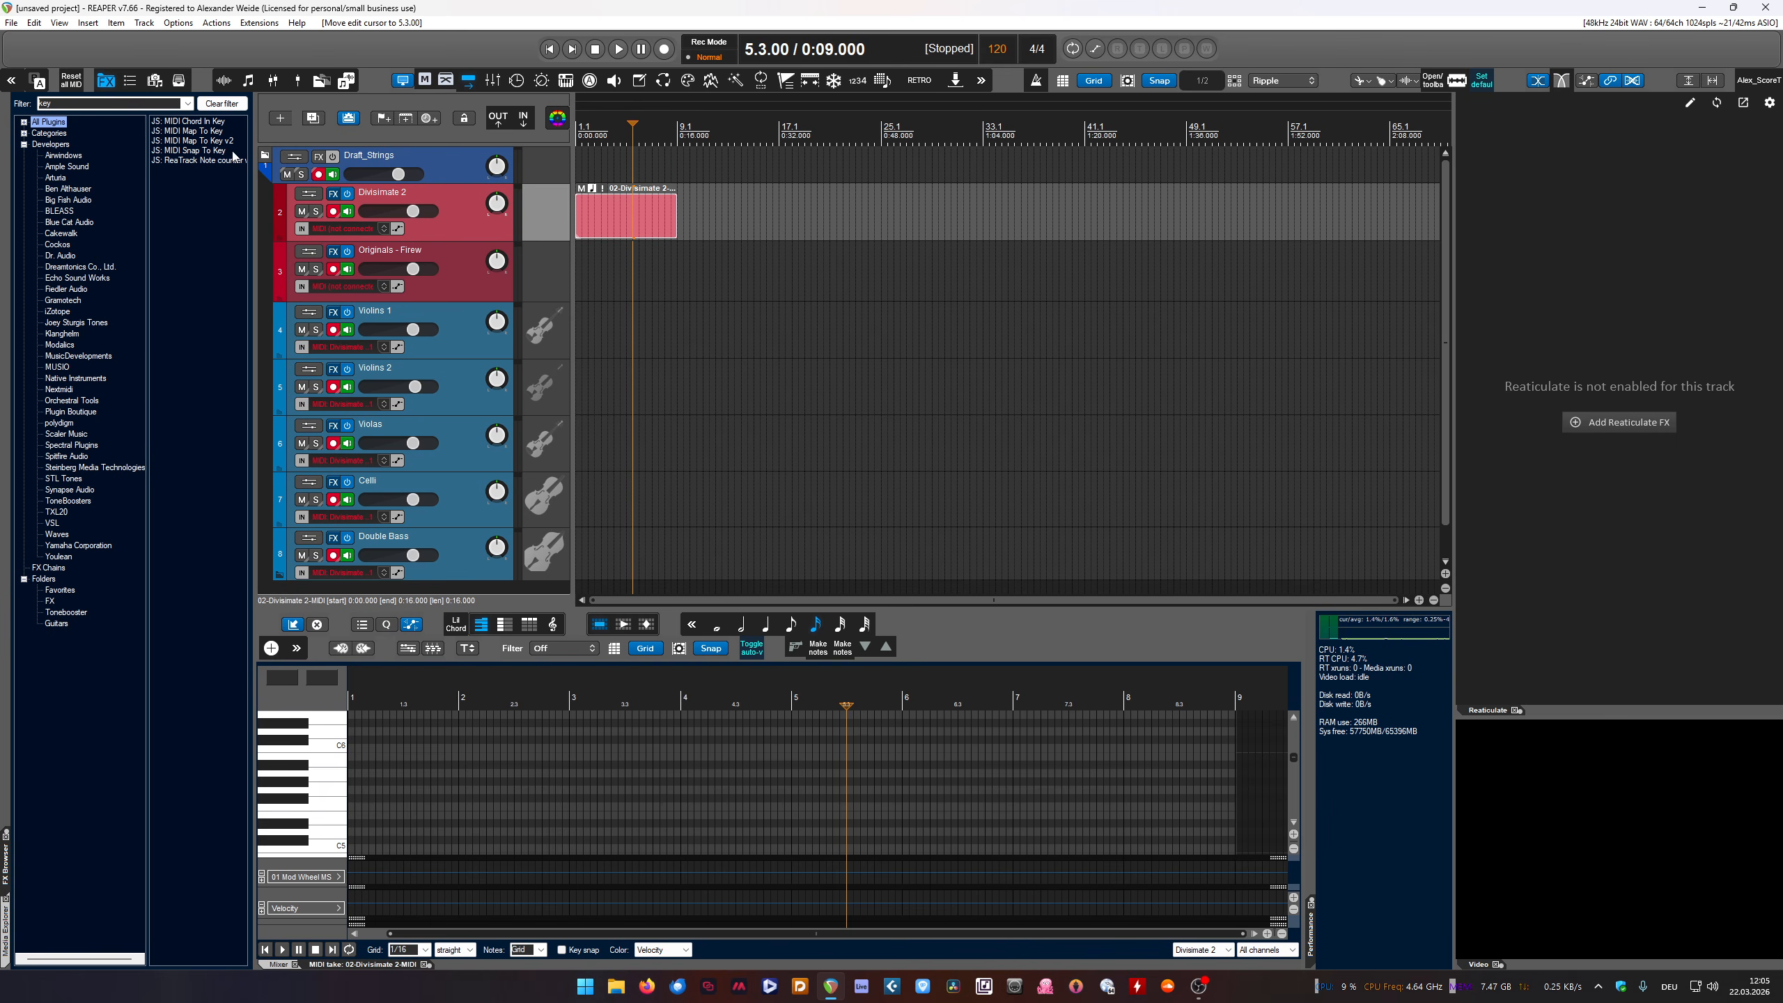
Add JS: MIDI Snap To Key as an effect on the first MIDI item, check its FX chain, and close the effect windows
click(188, 151)
drag(195, 152, 610, 211)
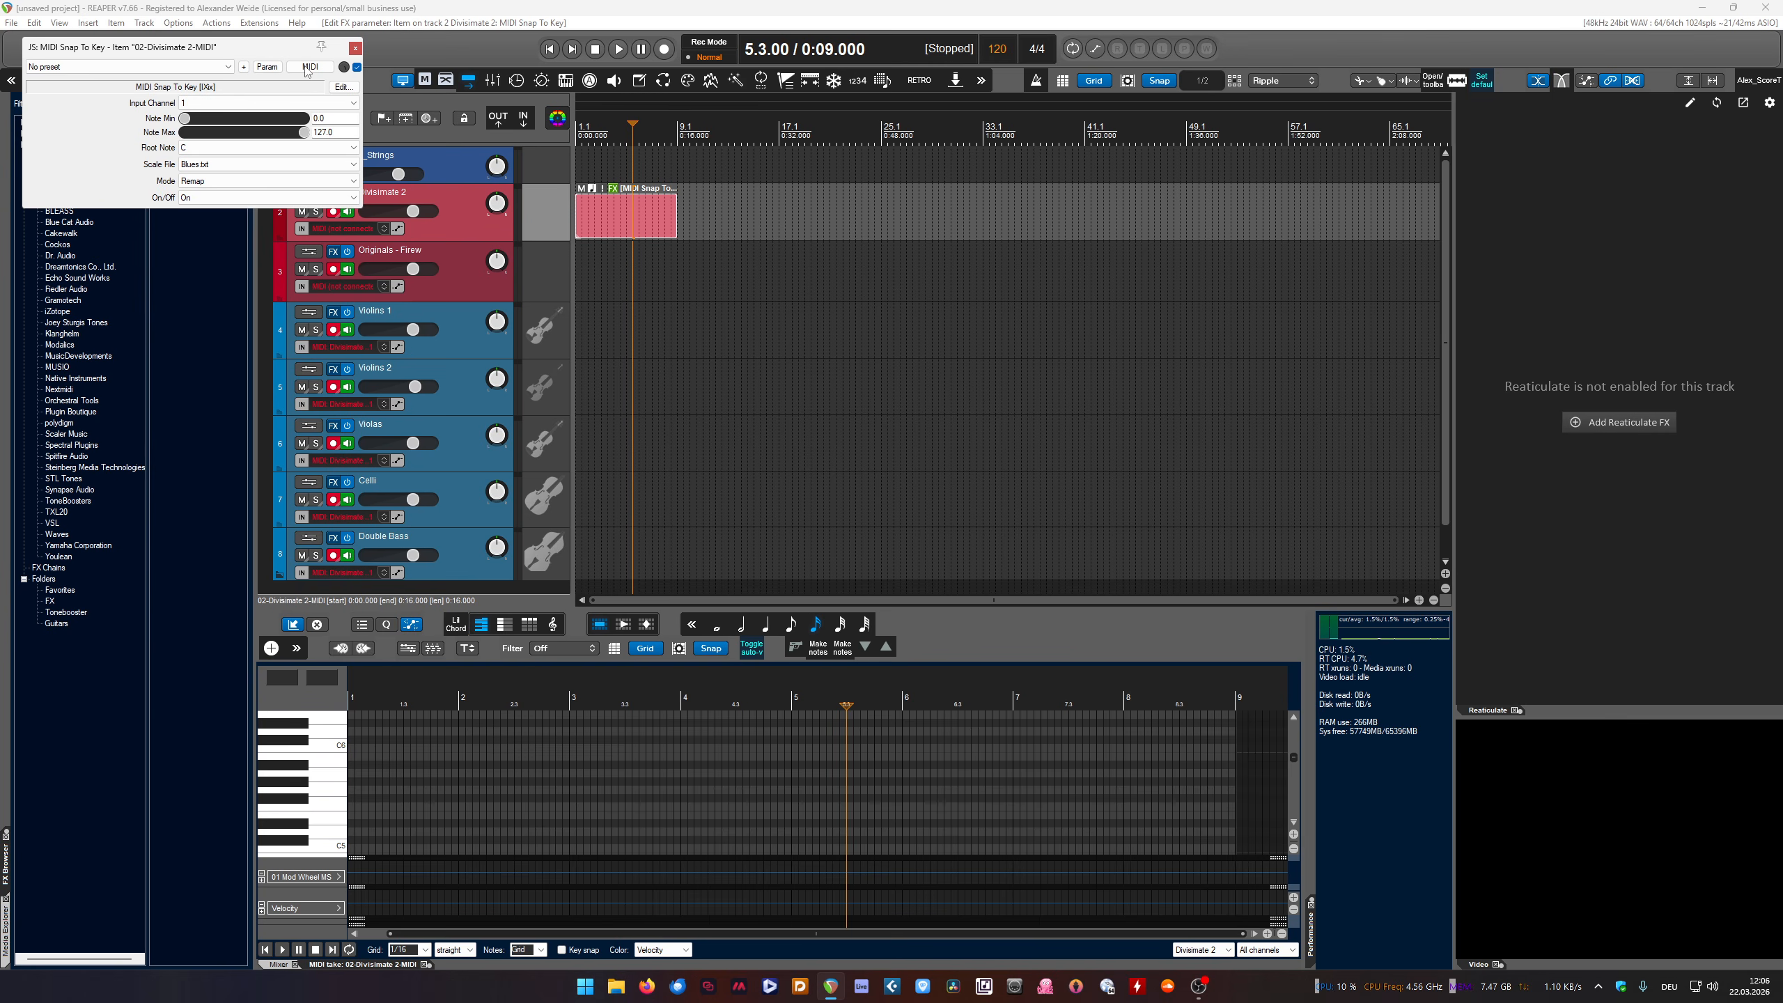
click(613, 188)
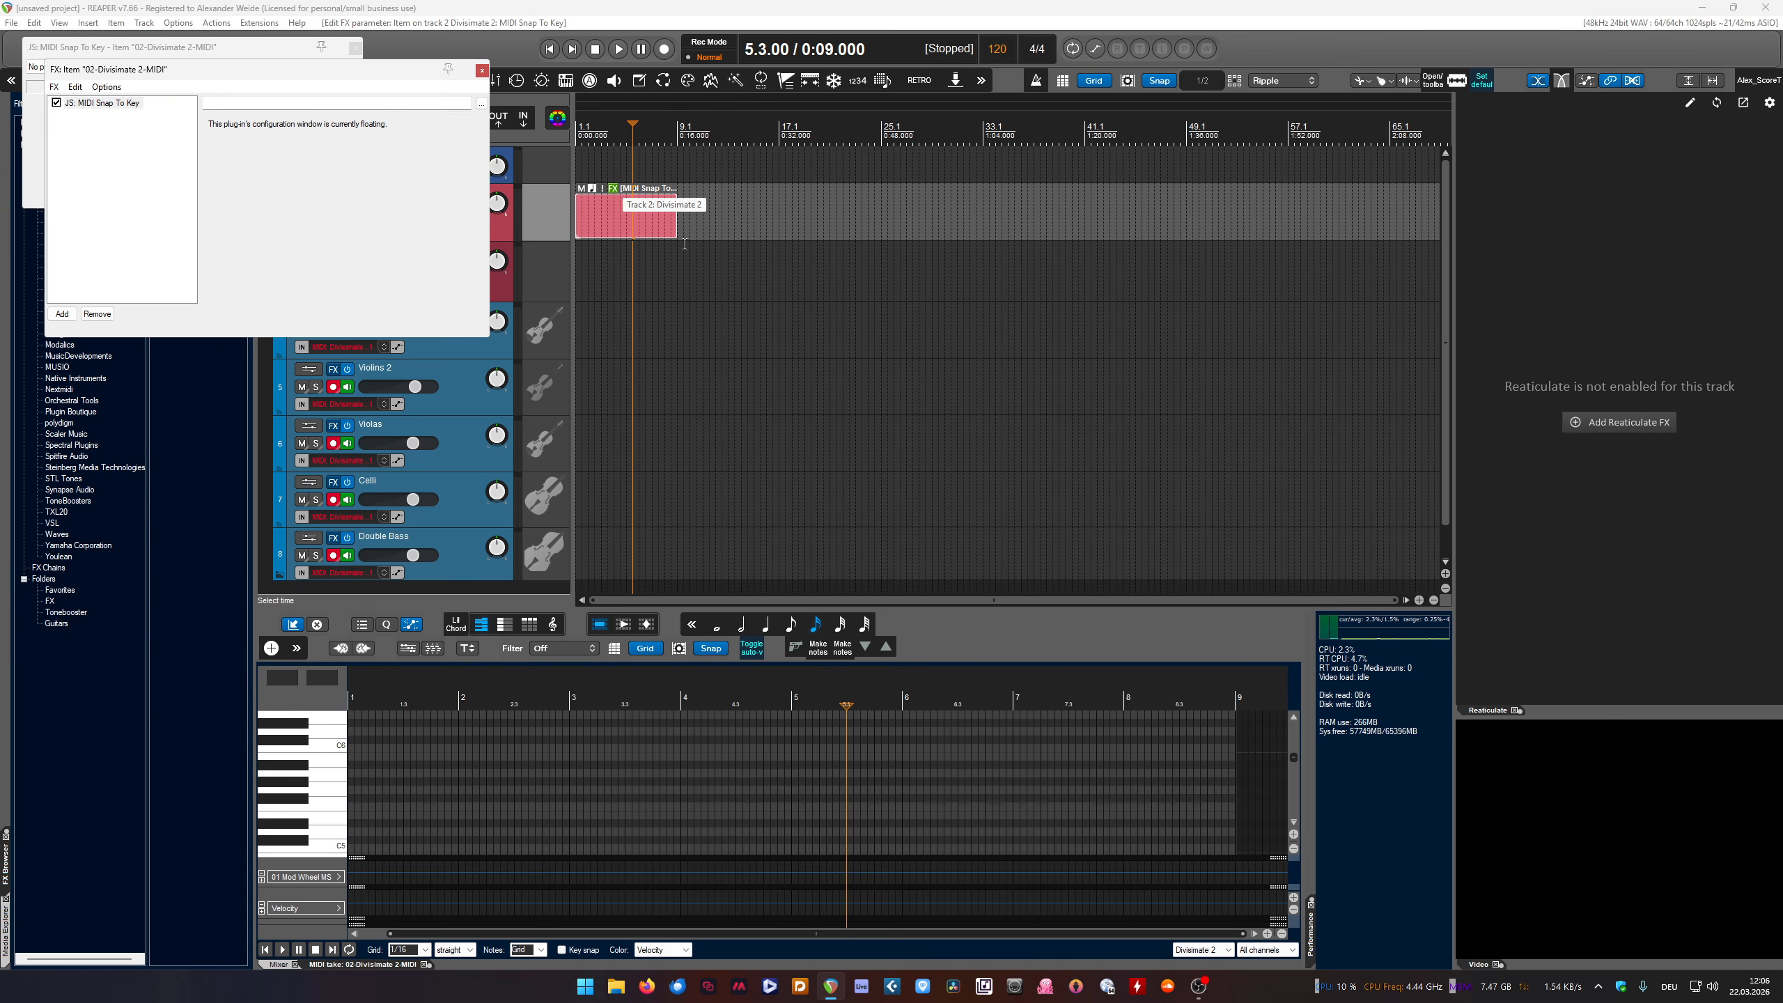
click(100, 103)
drag(240, 67, 334, 282)
click(355, 49)
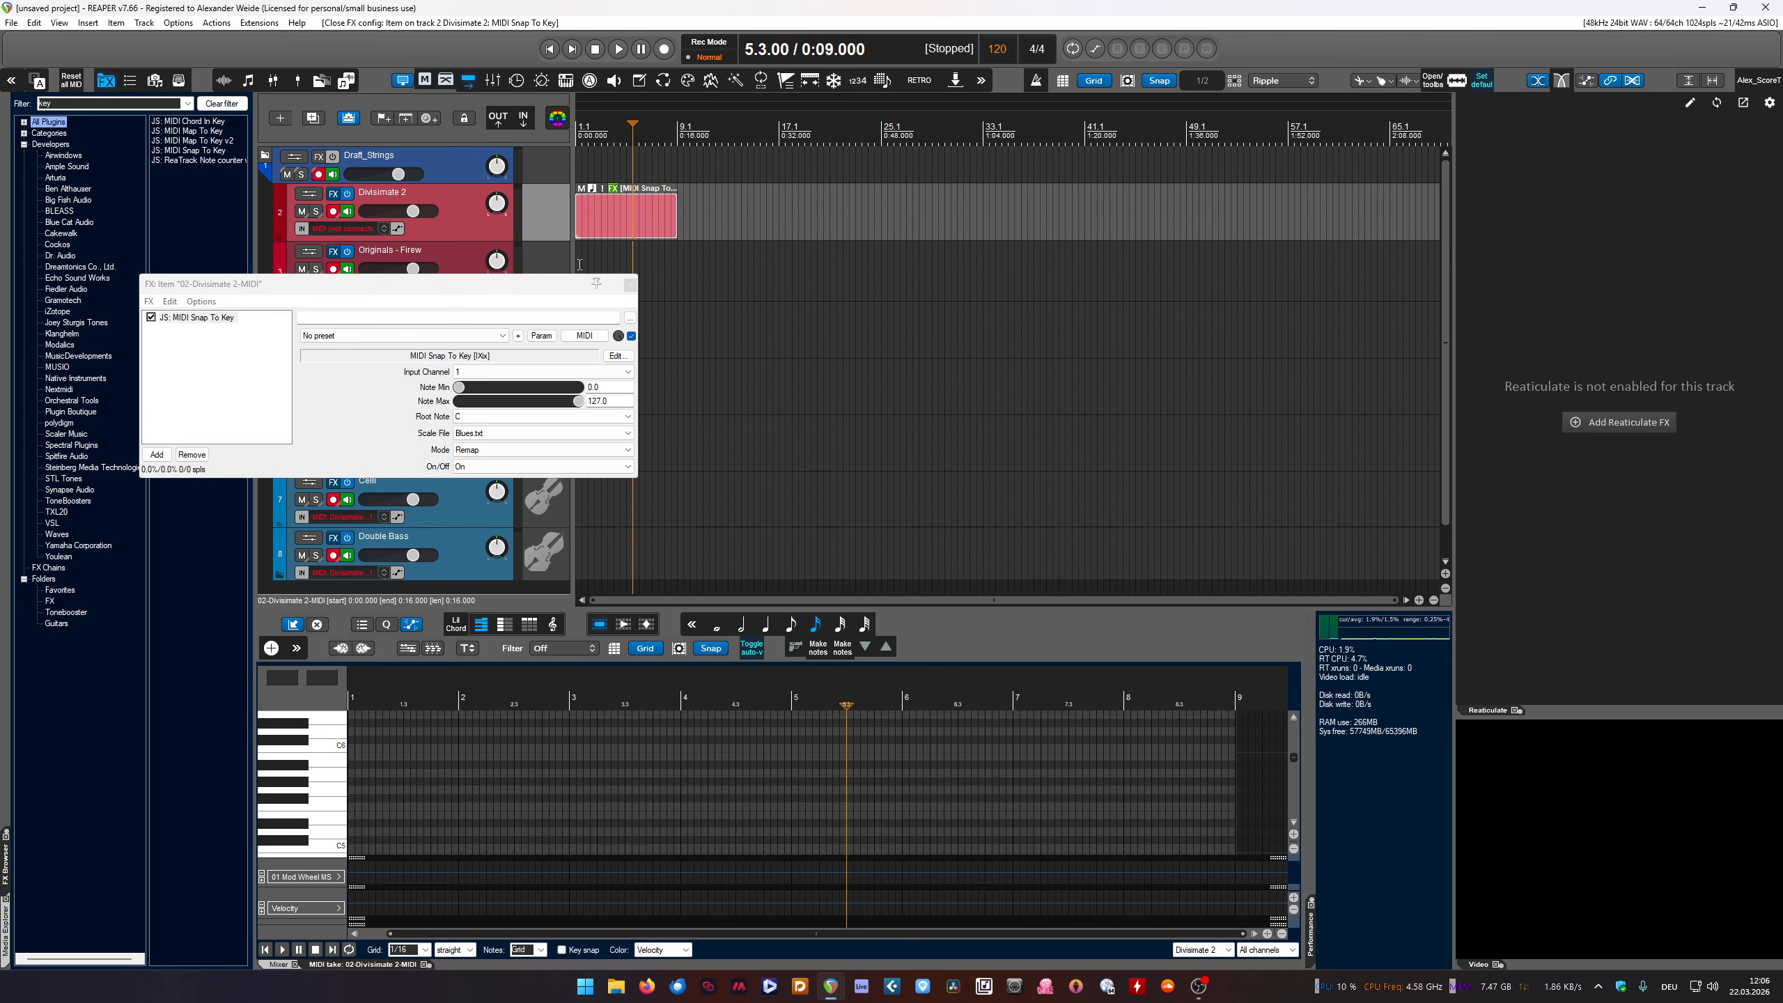
click(632, 276)
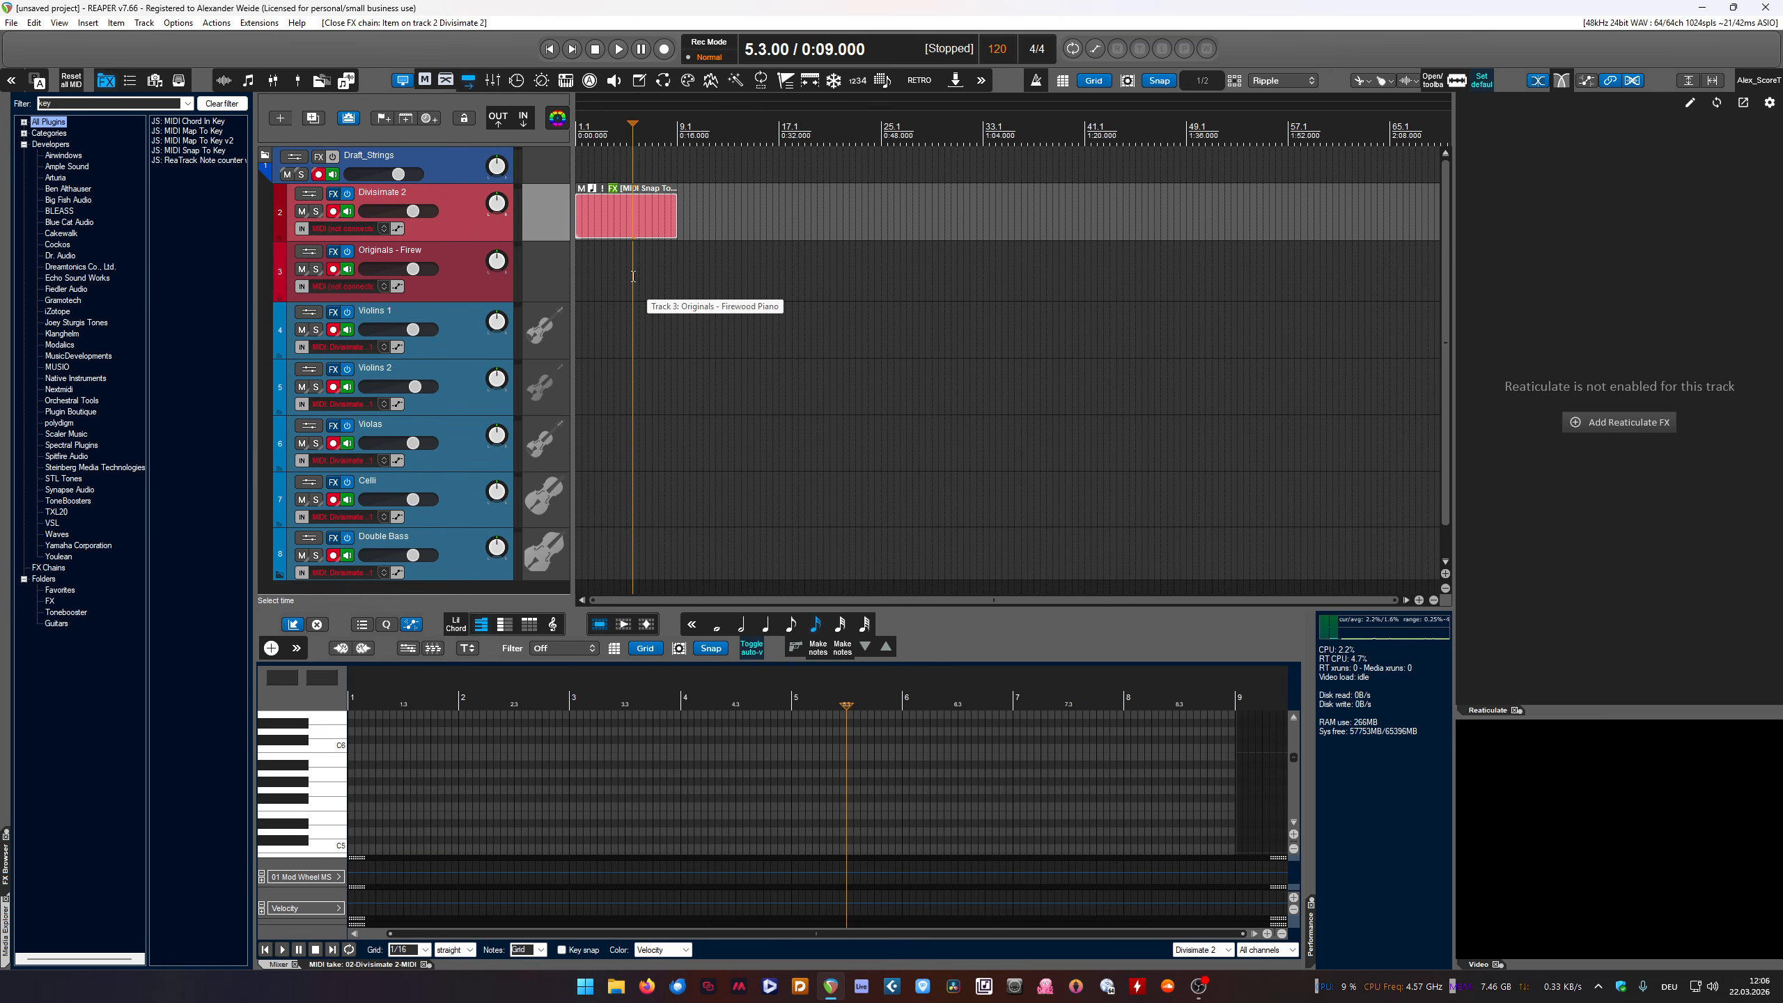
Draw three more MIDI items of about eight bars each, end to end after the first on the Divisimate 2 track
mouse_move(708, 211)
mouse_down()
mouse_move(788, 213)
mouse_move(677, 215)
mouse_up()
click(779, 215)
key(Delete)
drag(886, 213, 779, 215)
drag(985, 222, 885, 222)
Add JS: MIDI Snap To Key to the second, third and fourth MIDI items, closing each effect window
click(703, 219)
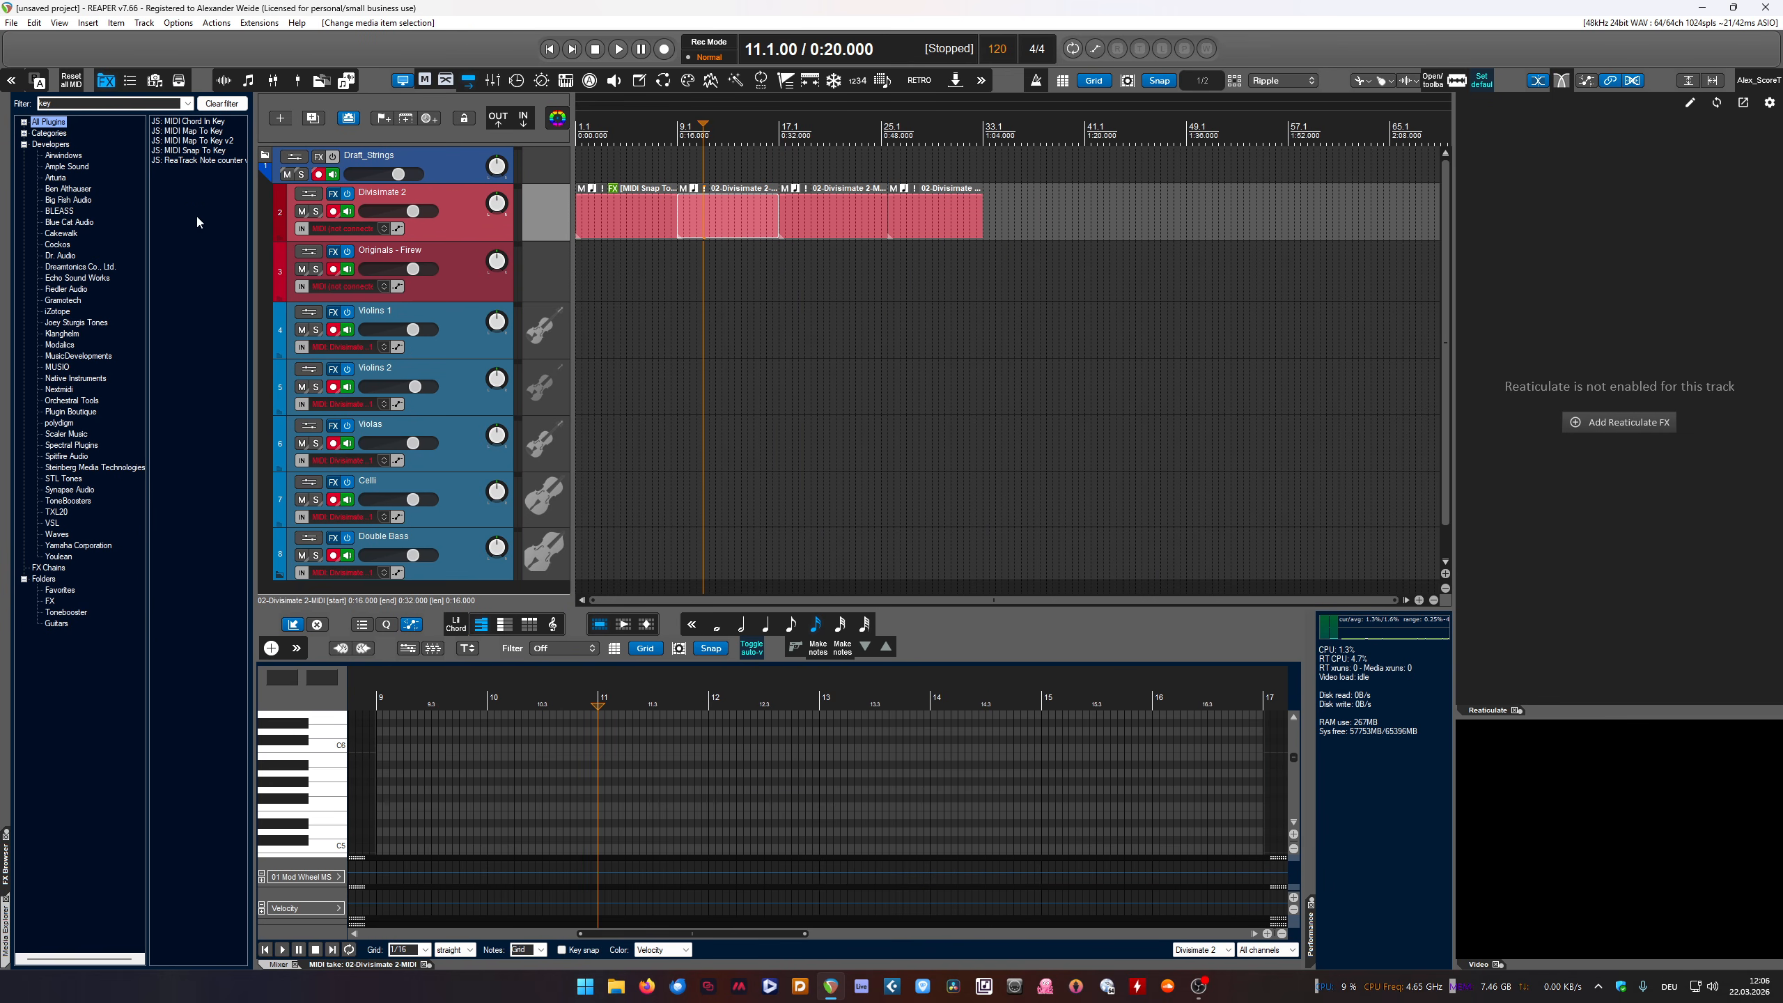
drag(196, 153, 718, 217)
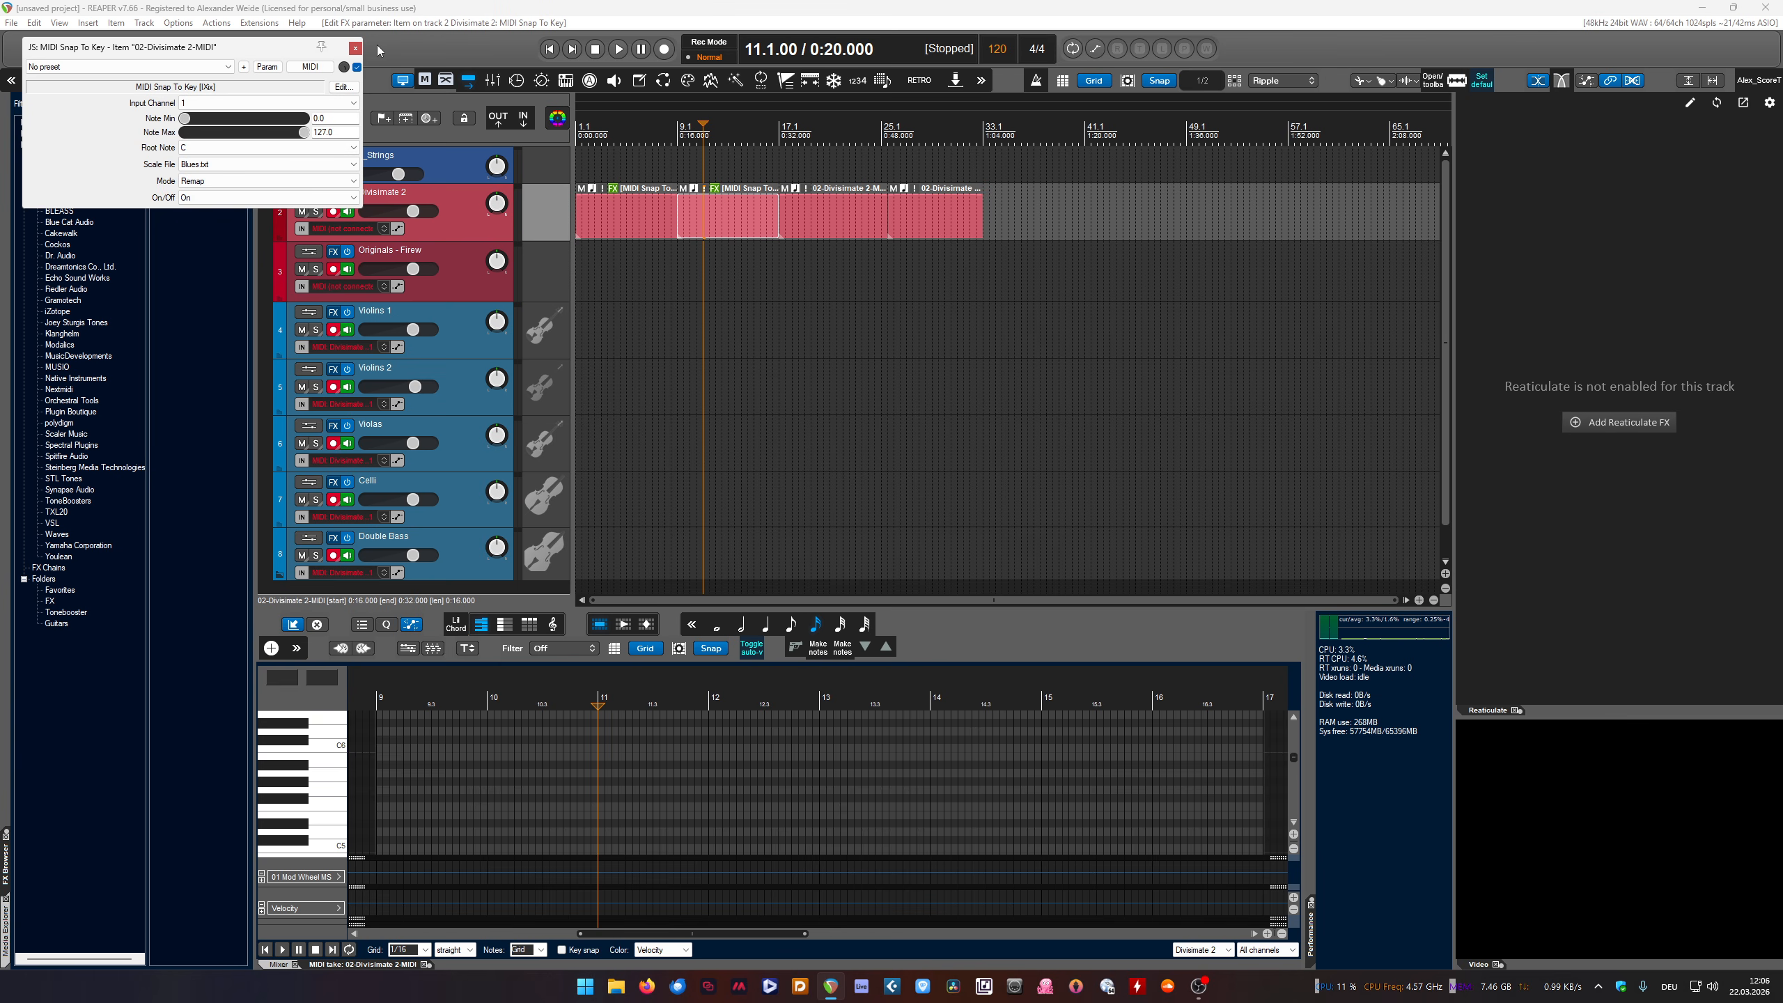
click(355, 48)
drag(208, 153, 796, 213)
click(355, 48)
drag(209, 153, 933, 213)
click(355, 48)
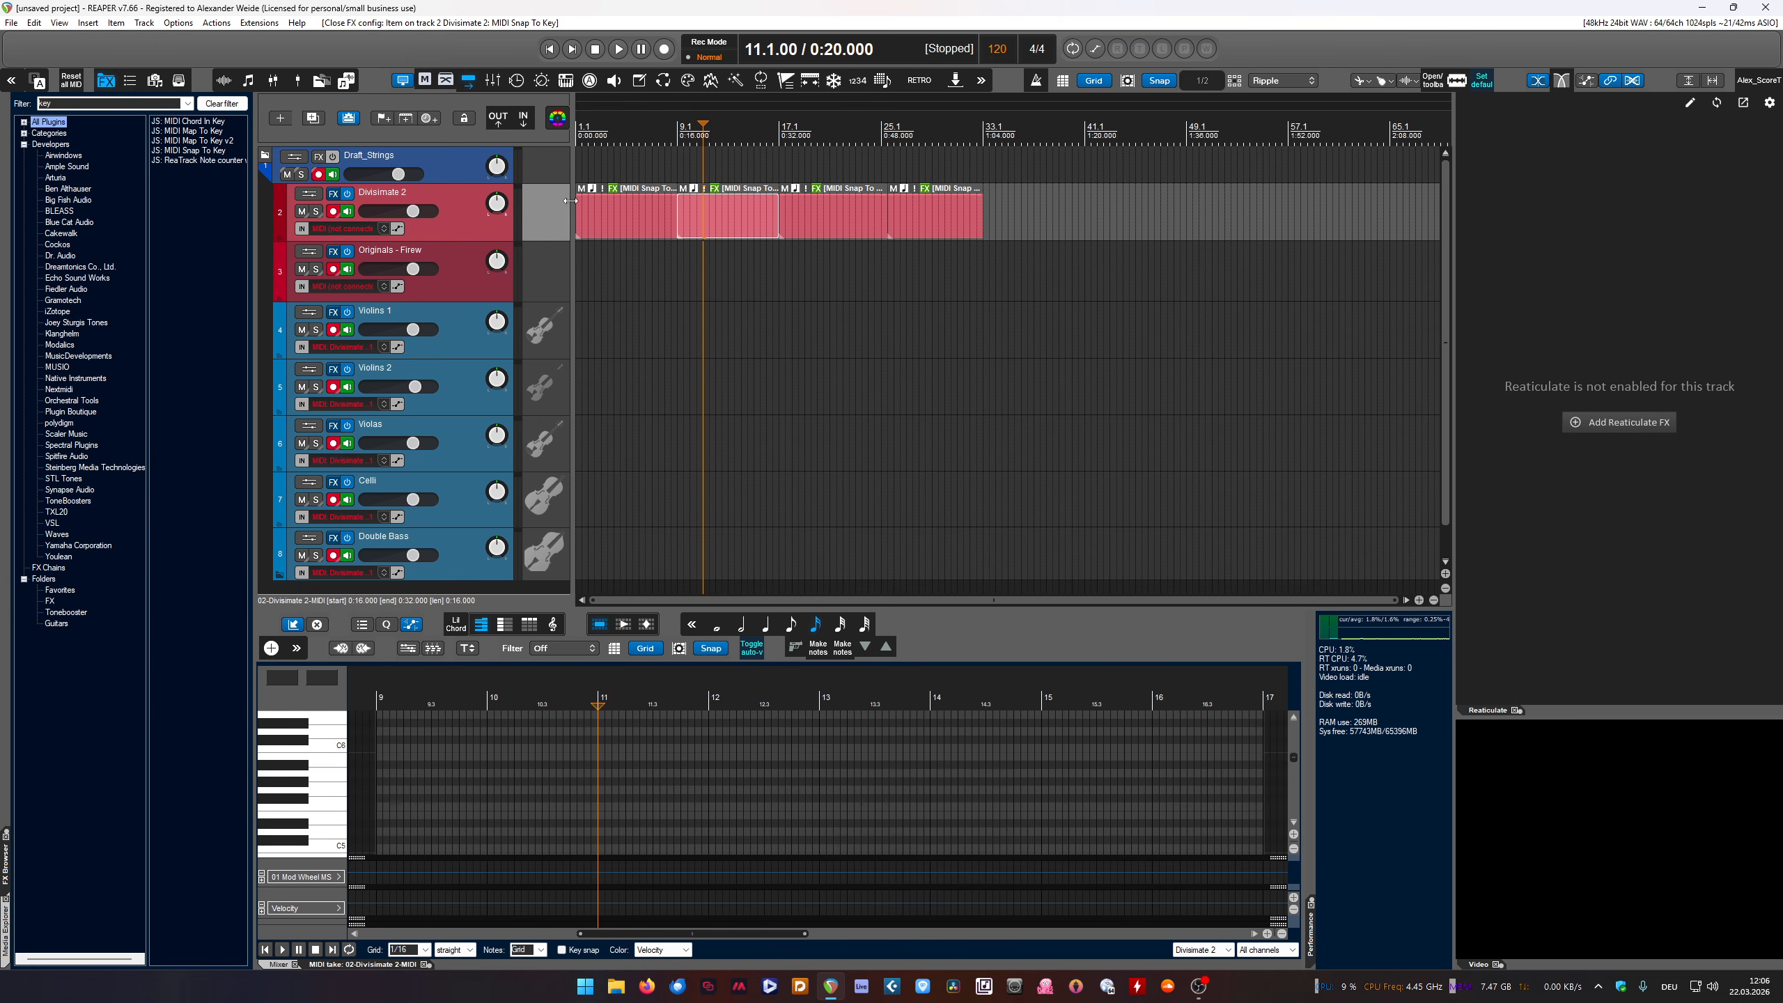
Set the scale file of the first item's MIDI Snap To Key effect to Dorian.txt
click(634, 211)
click(612, 188)
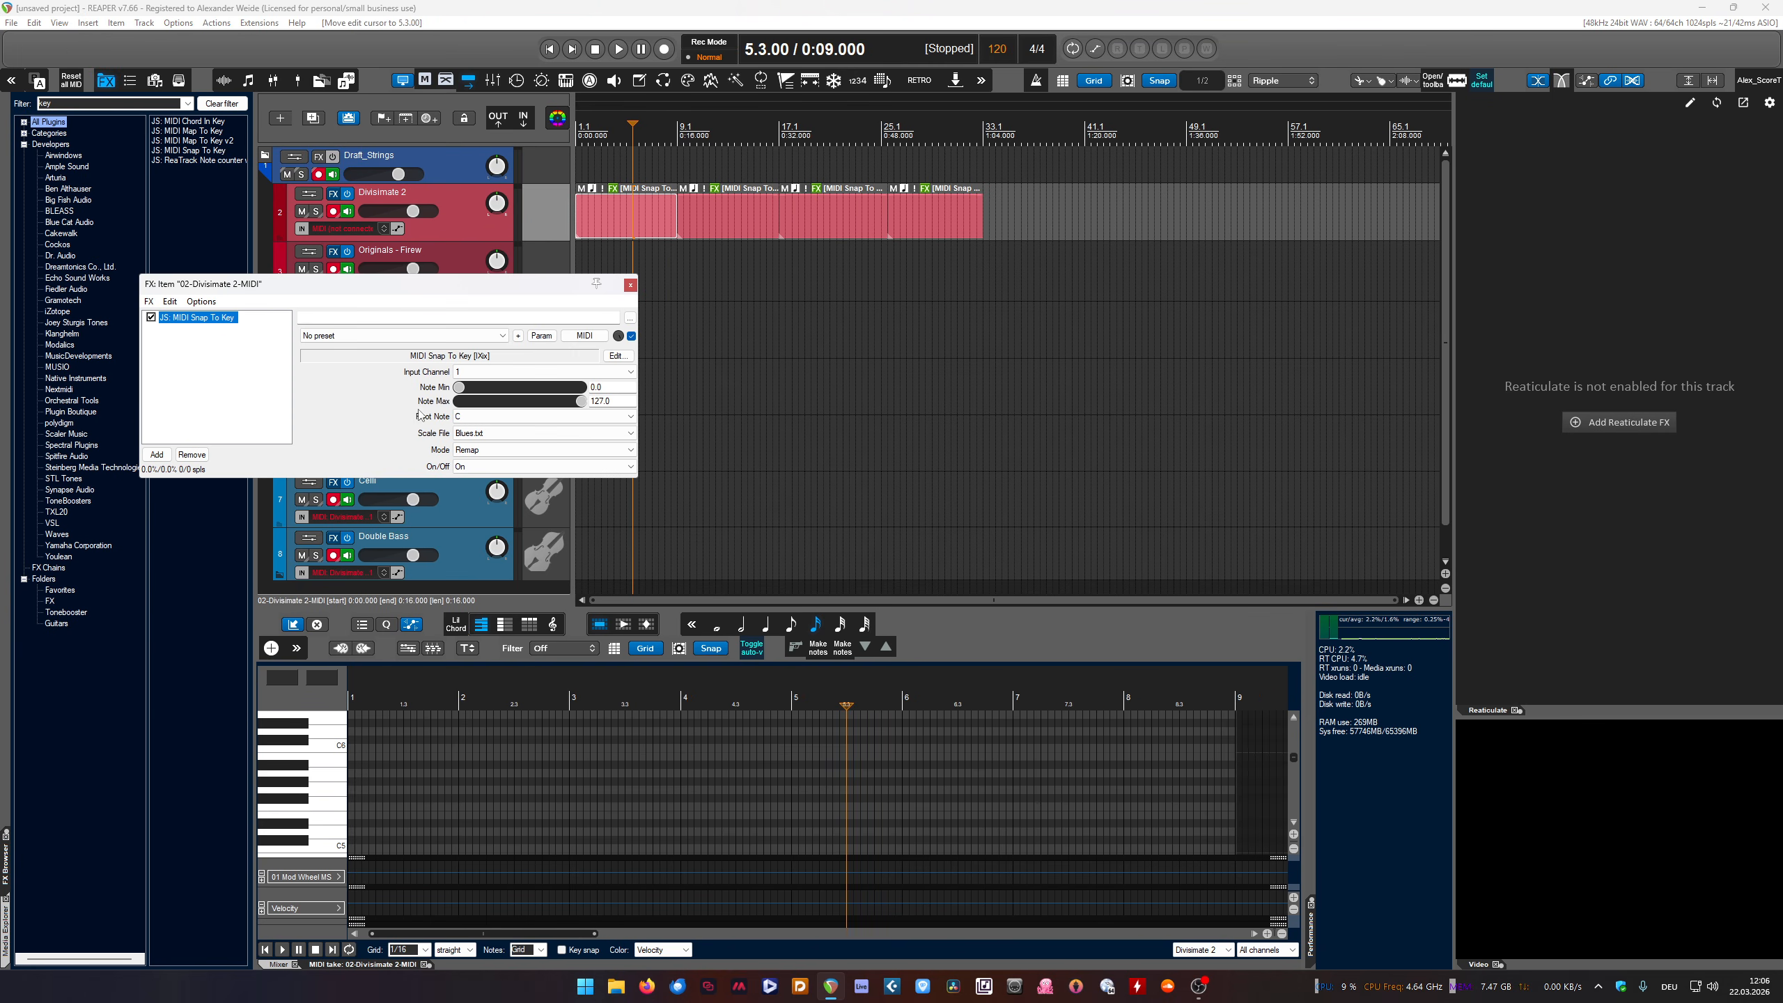
click(577, 133)
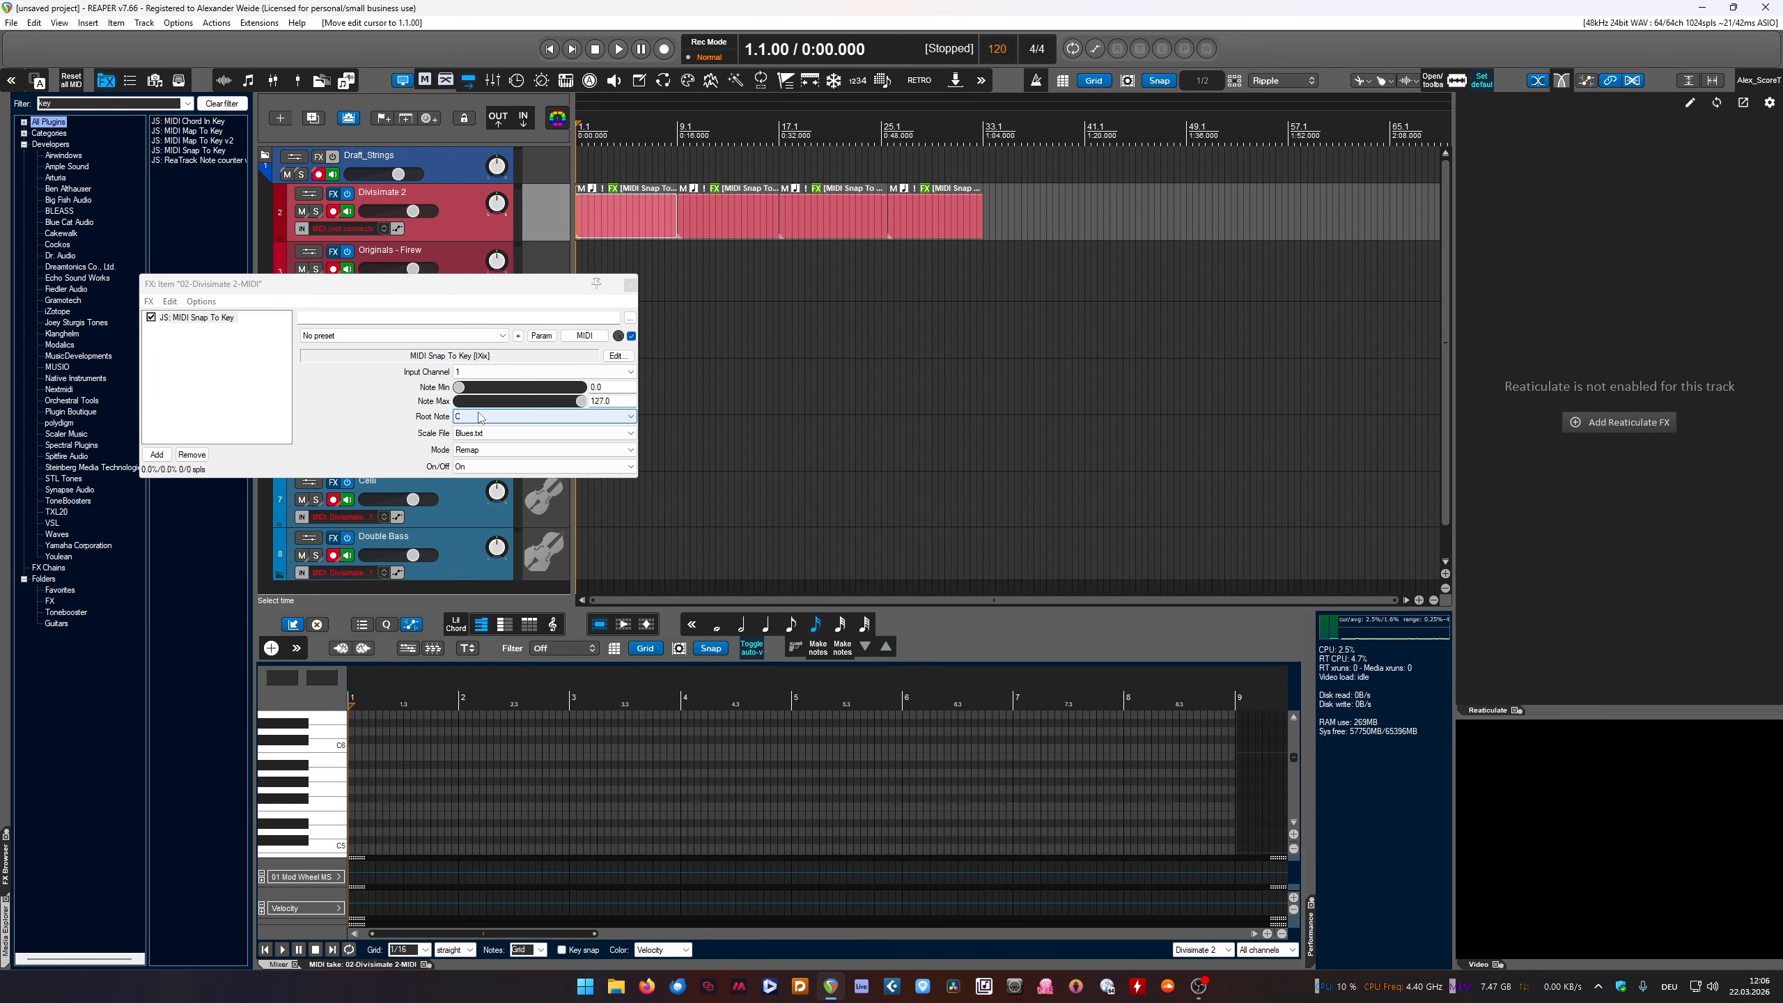
click(512, 433)
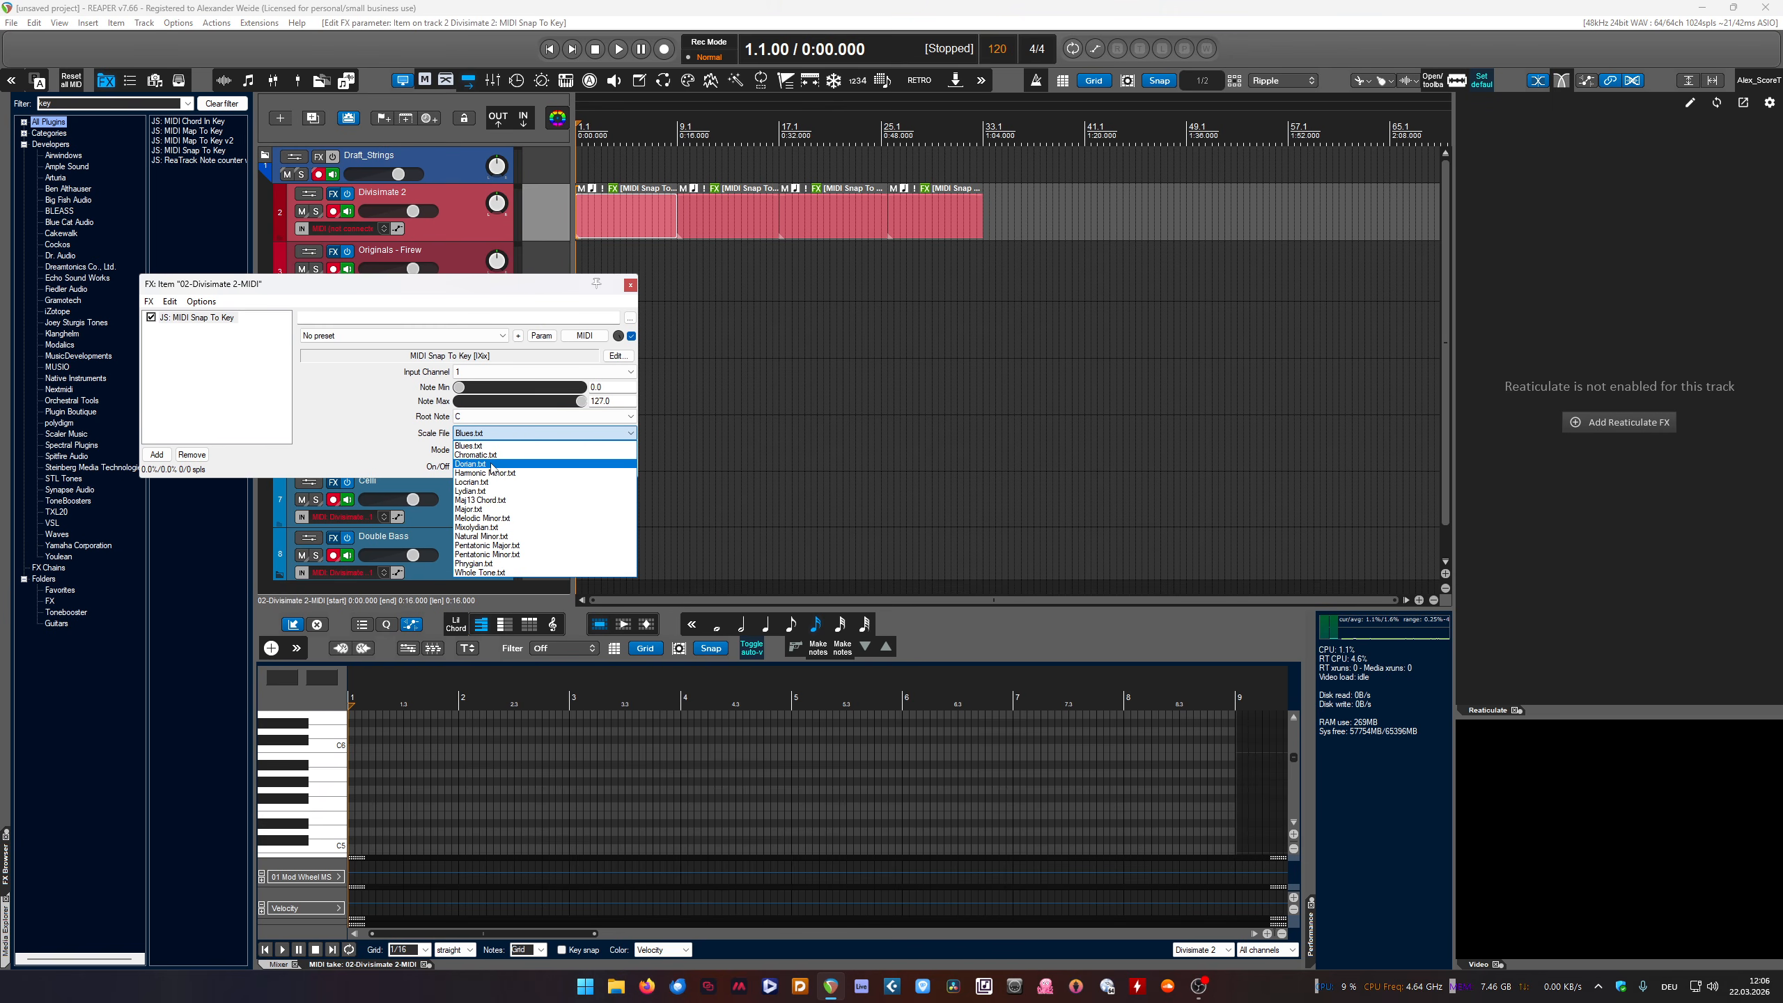
click(502, 465)
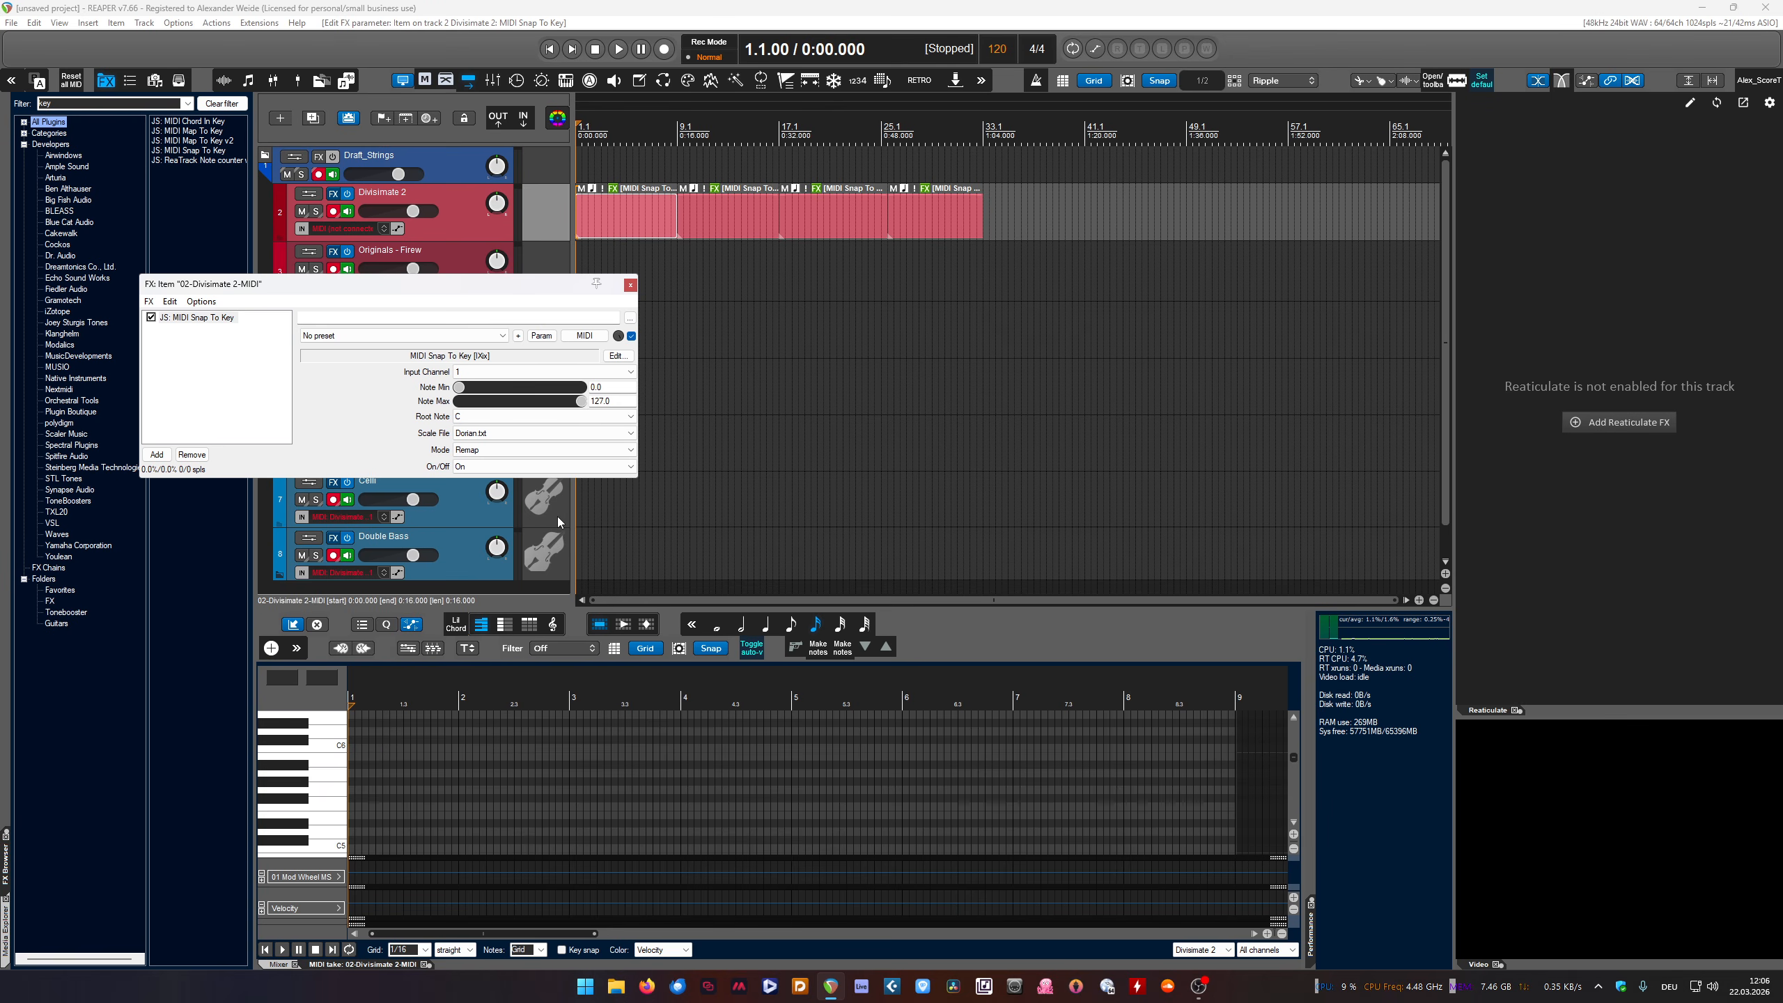
Review the effect's Mode, On/Off and Input Channel choices without changing them, and close the first item's FX chain
click(497, 452)
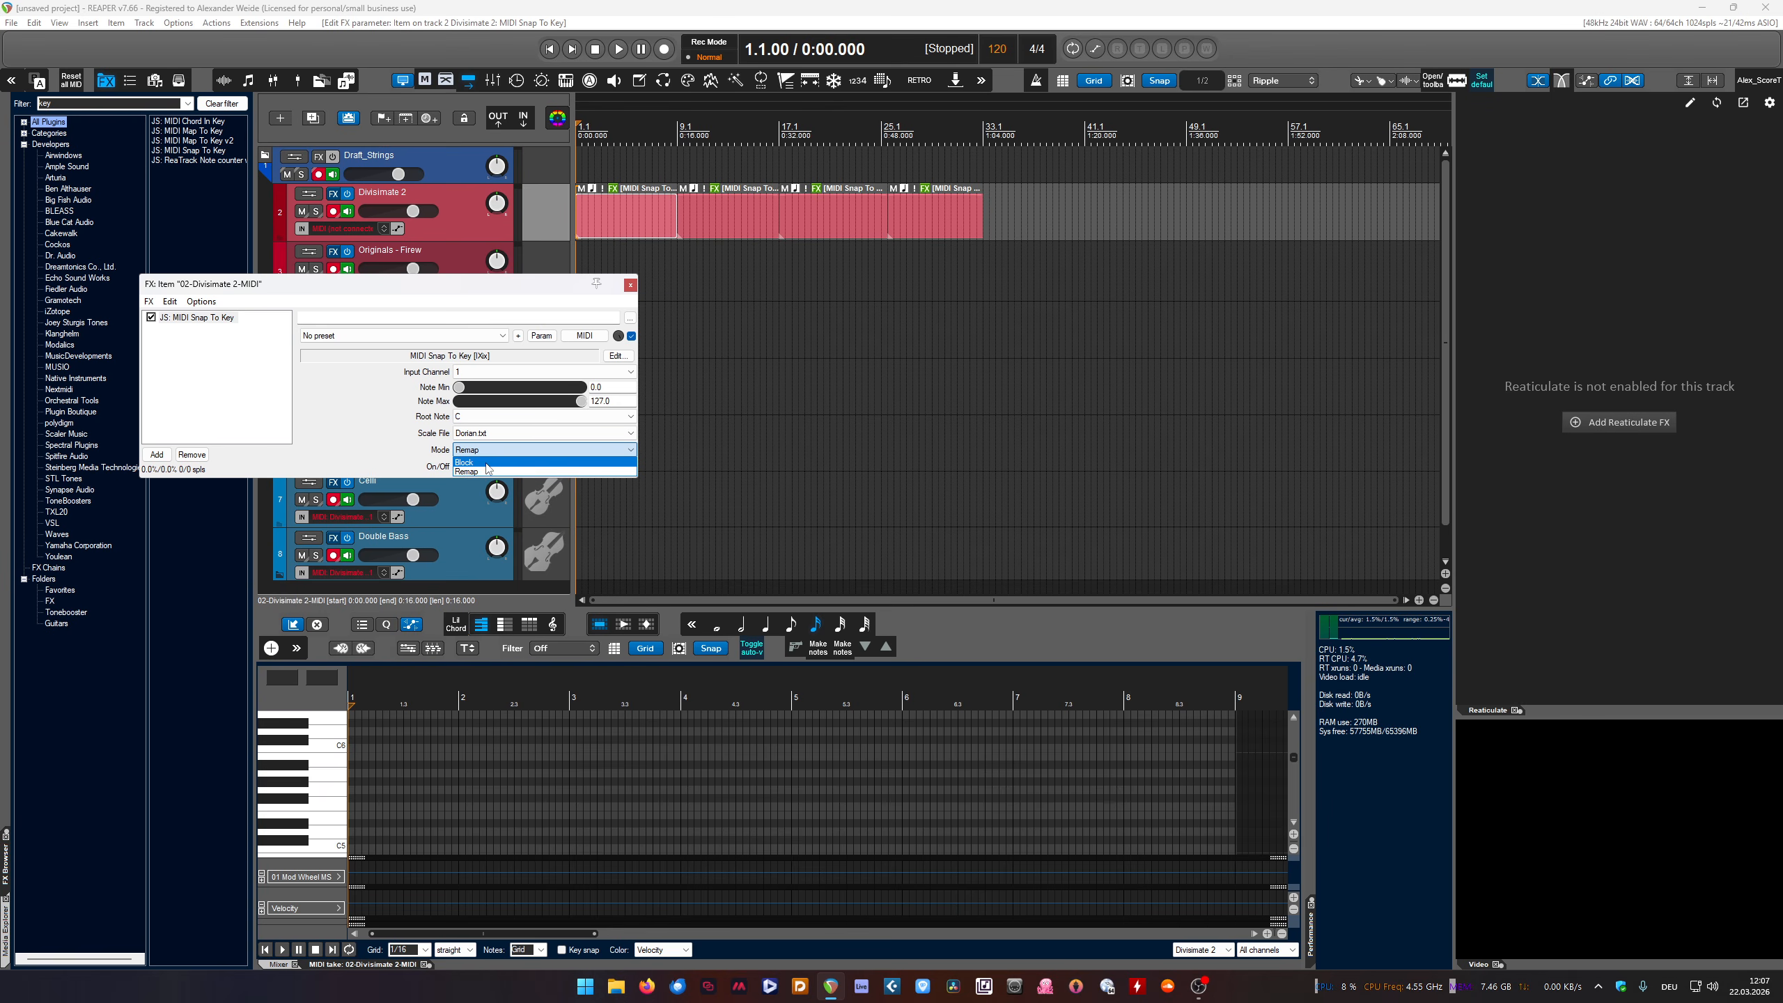
click(470, 473)
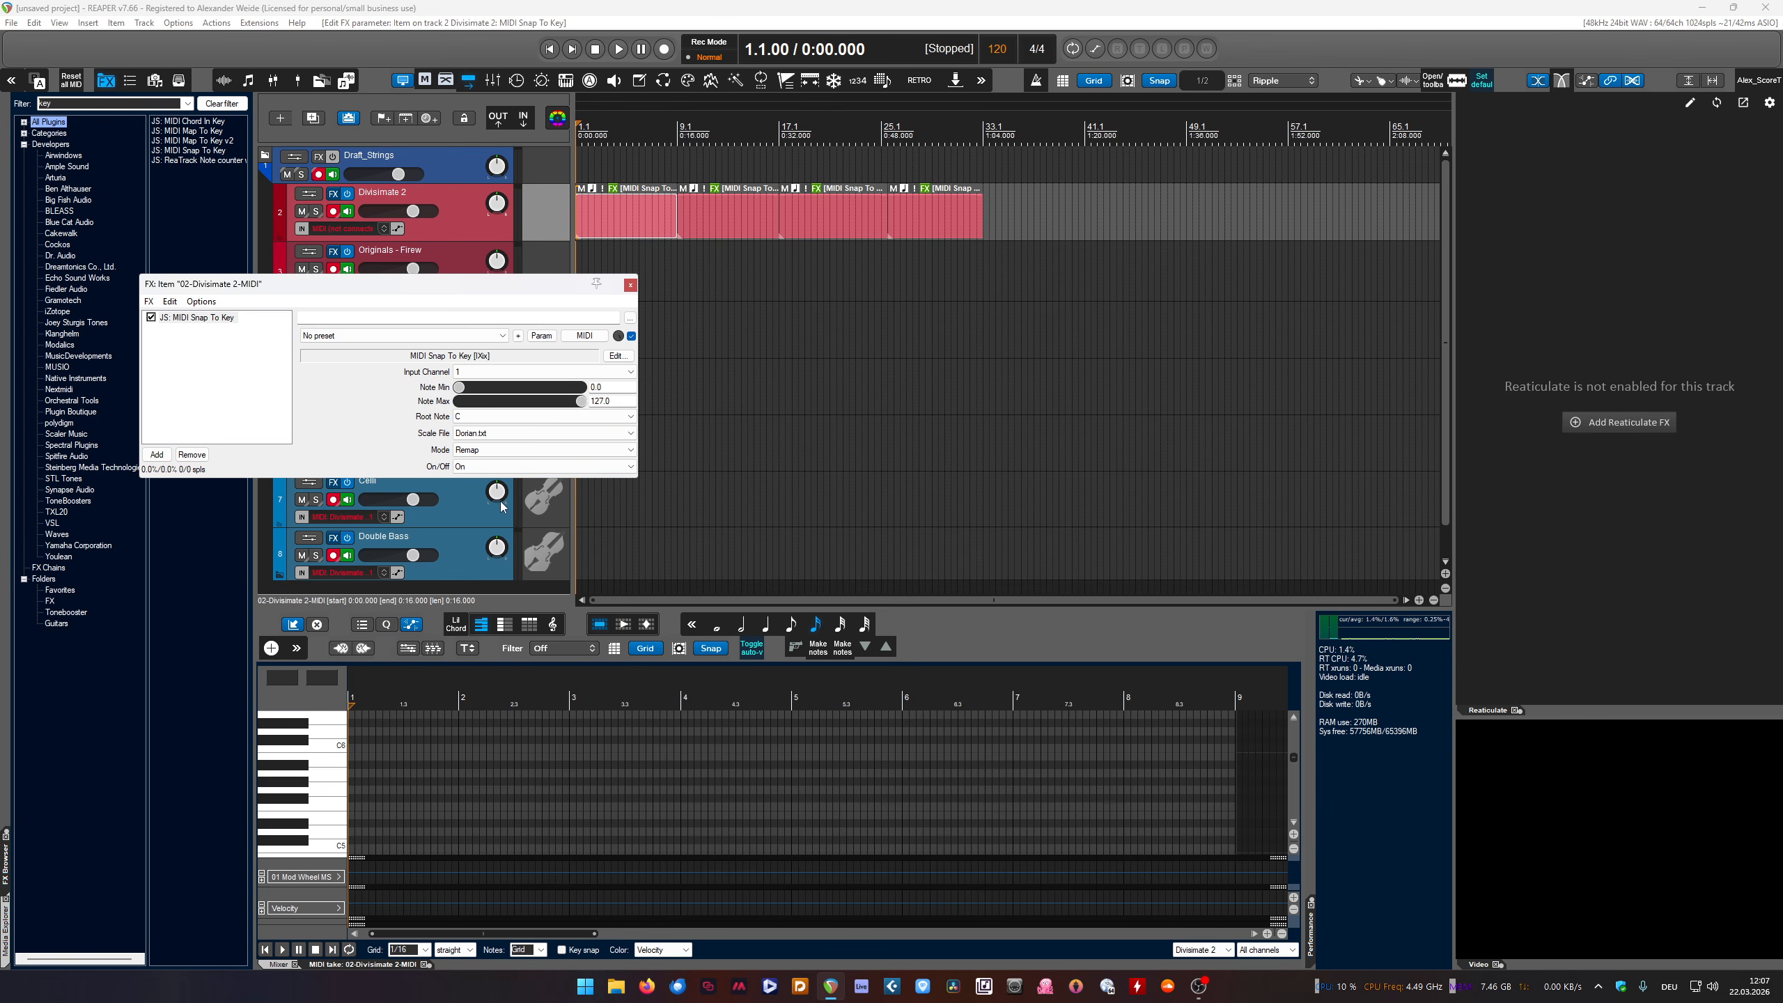
click(472, 467)
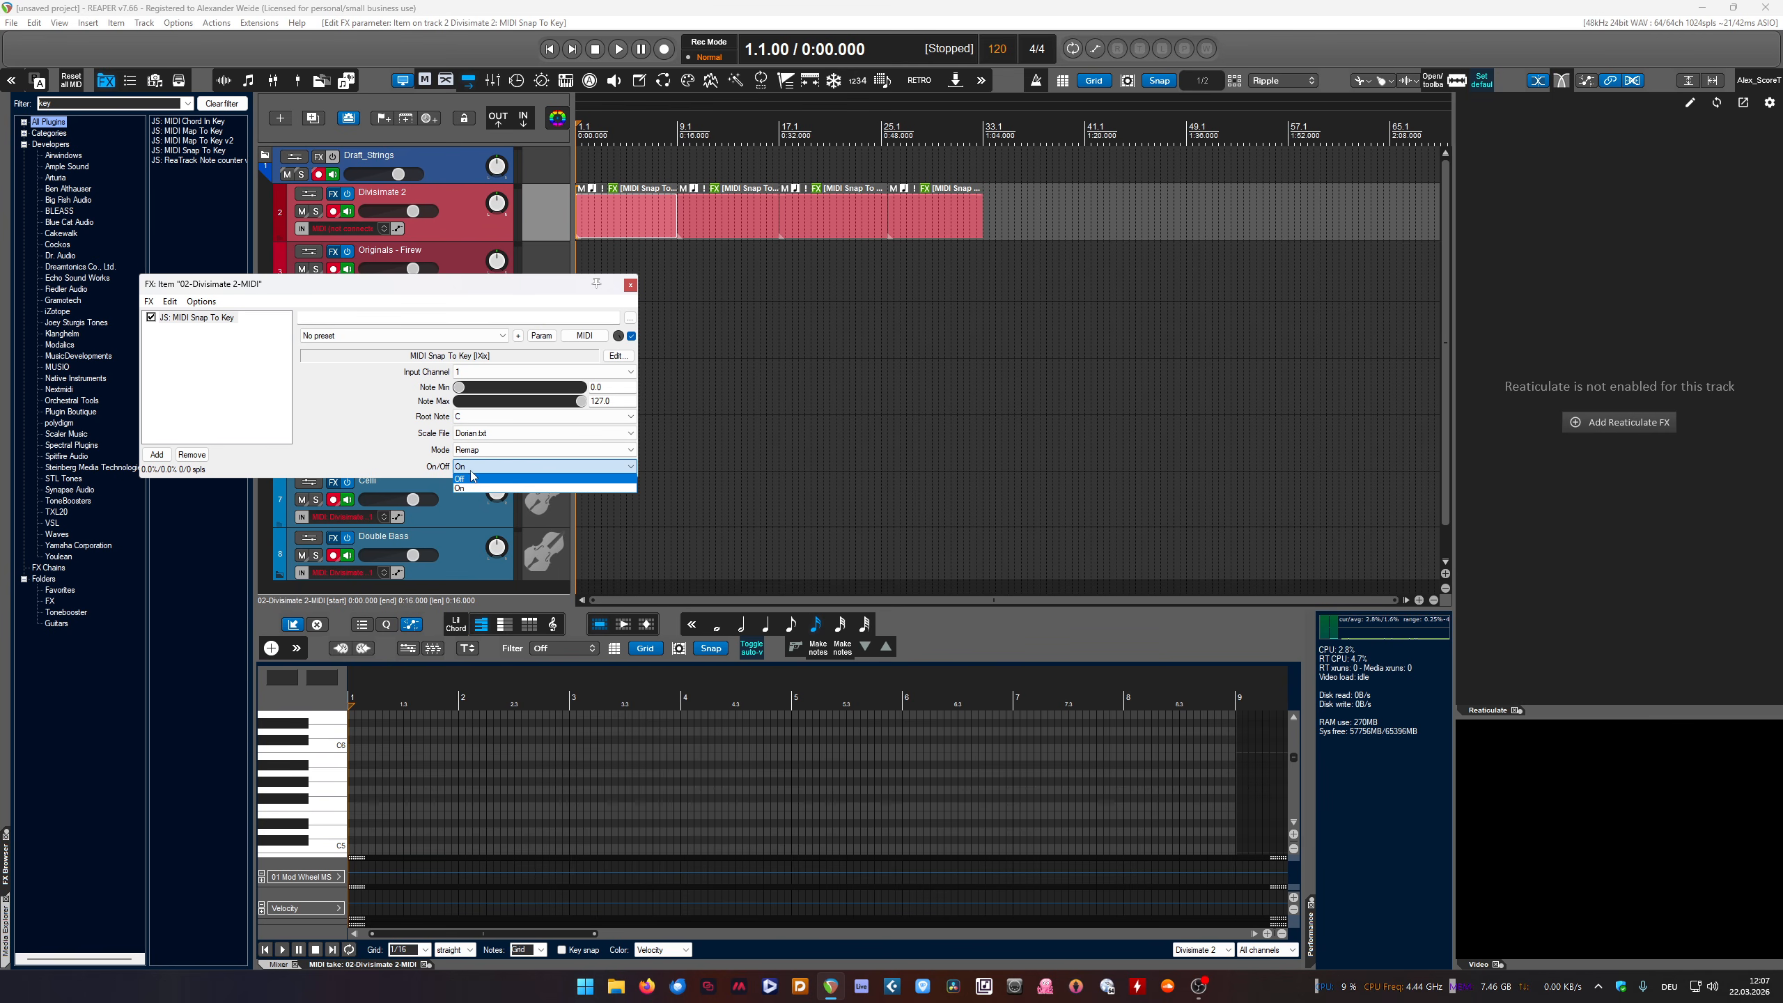
click(386, 451)
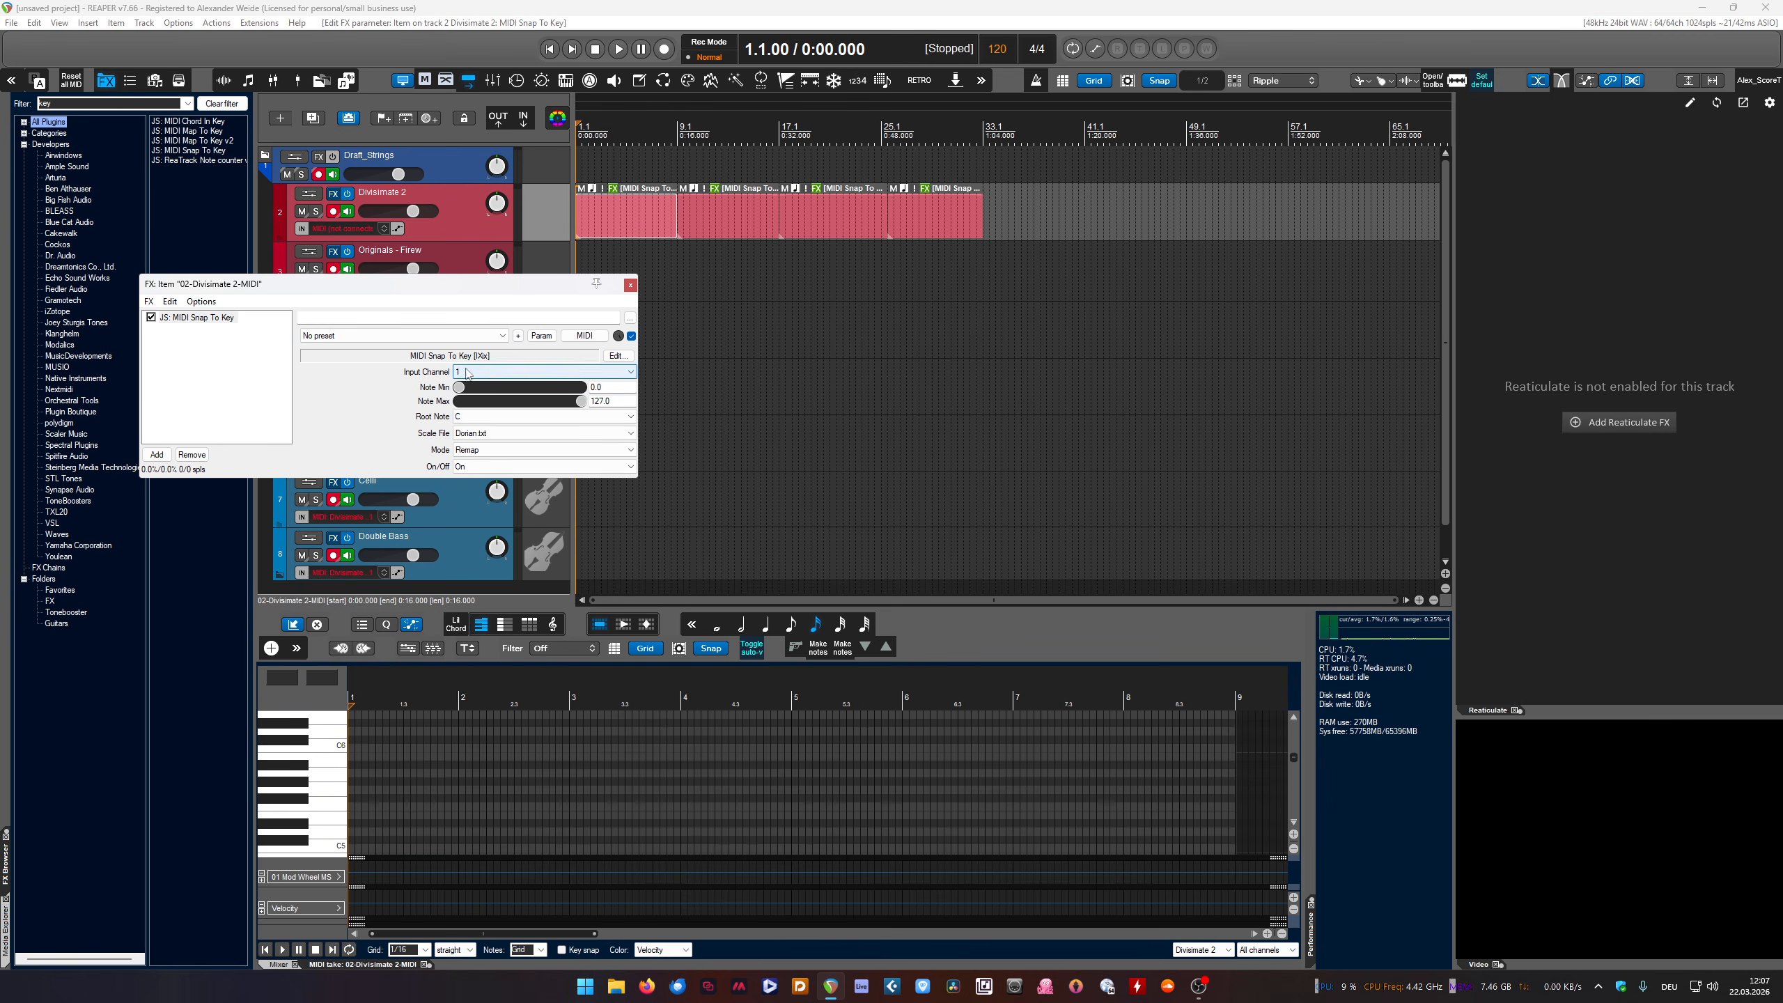
click(486, 373)
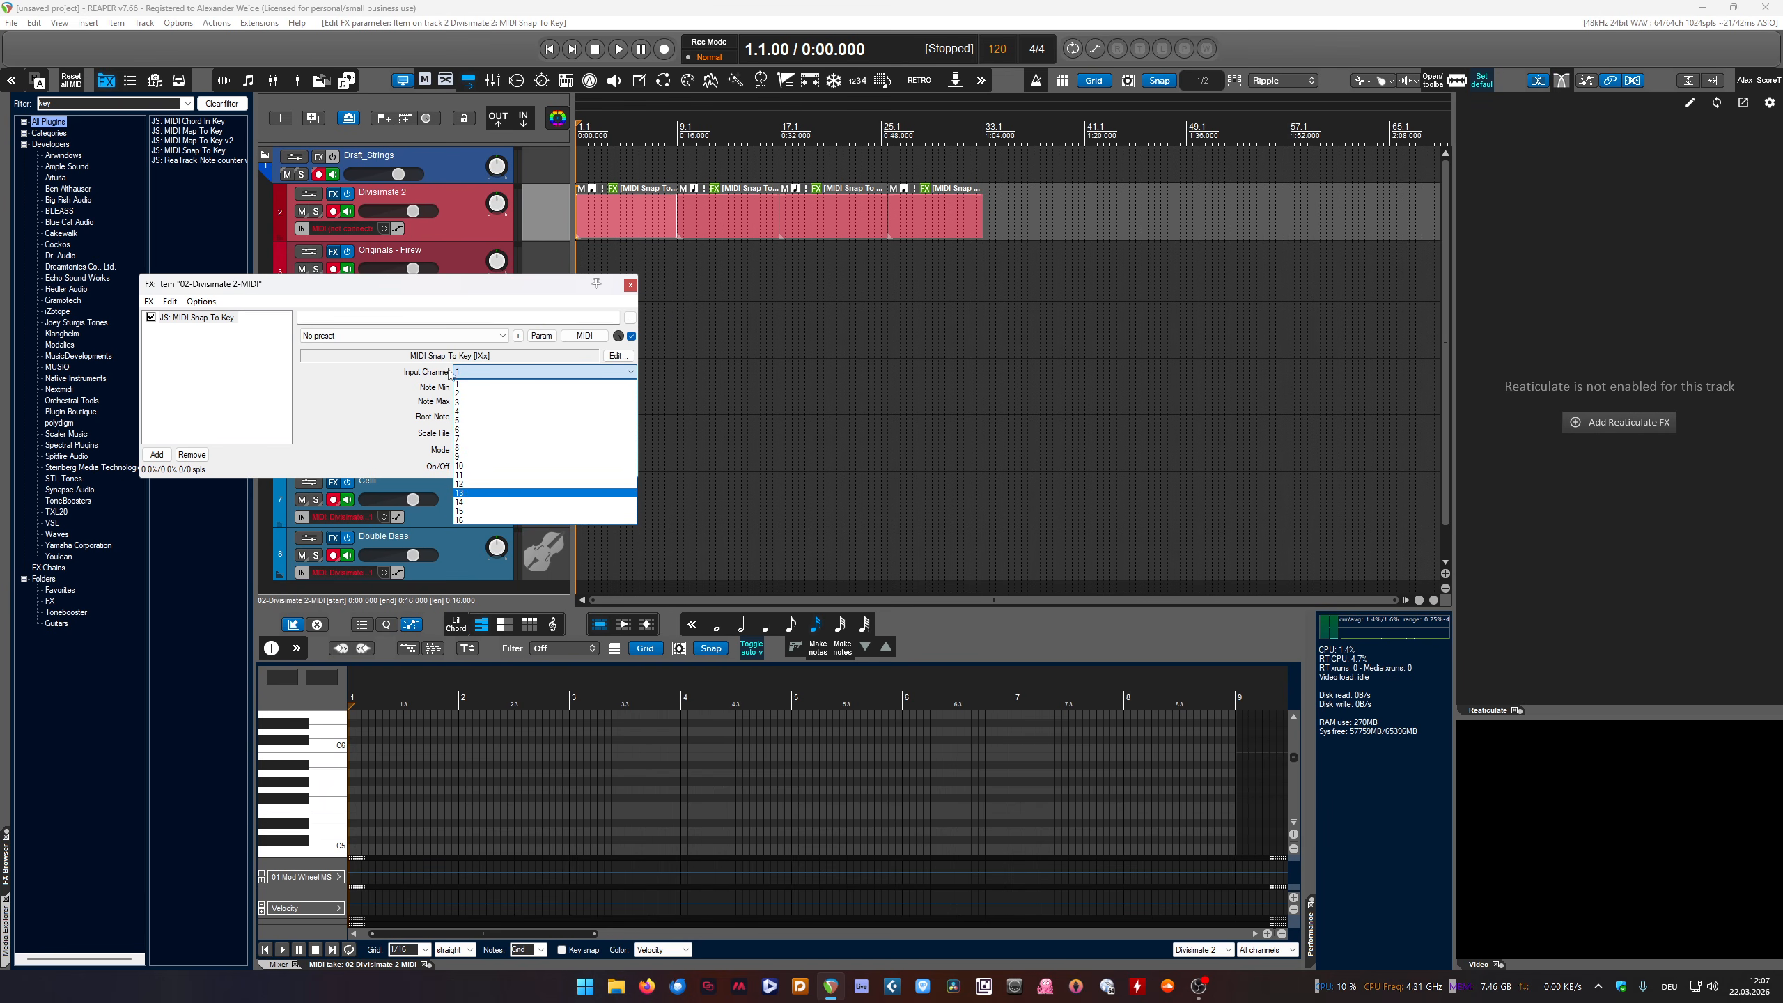
click(364, 403)
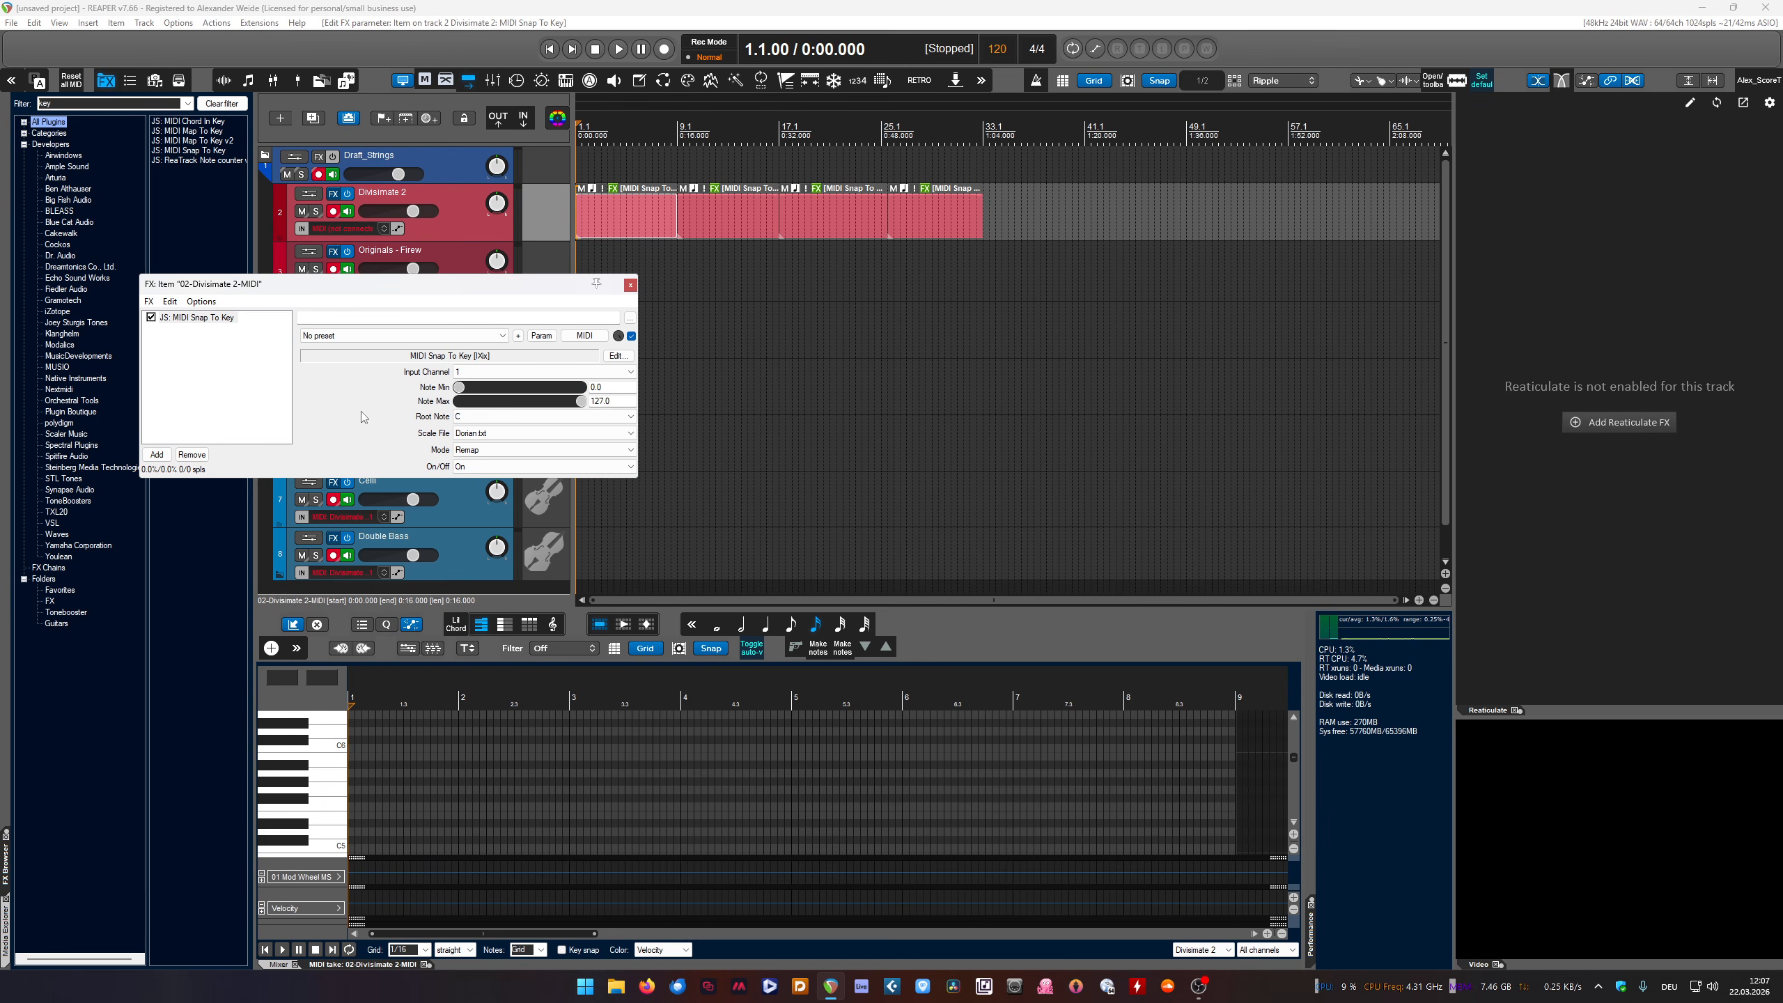
click(630, 284)
Set the MIDI Snap To Key root note to D on the second item and G on the third item
click(720, 202)
click(714, 188)
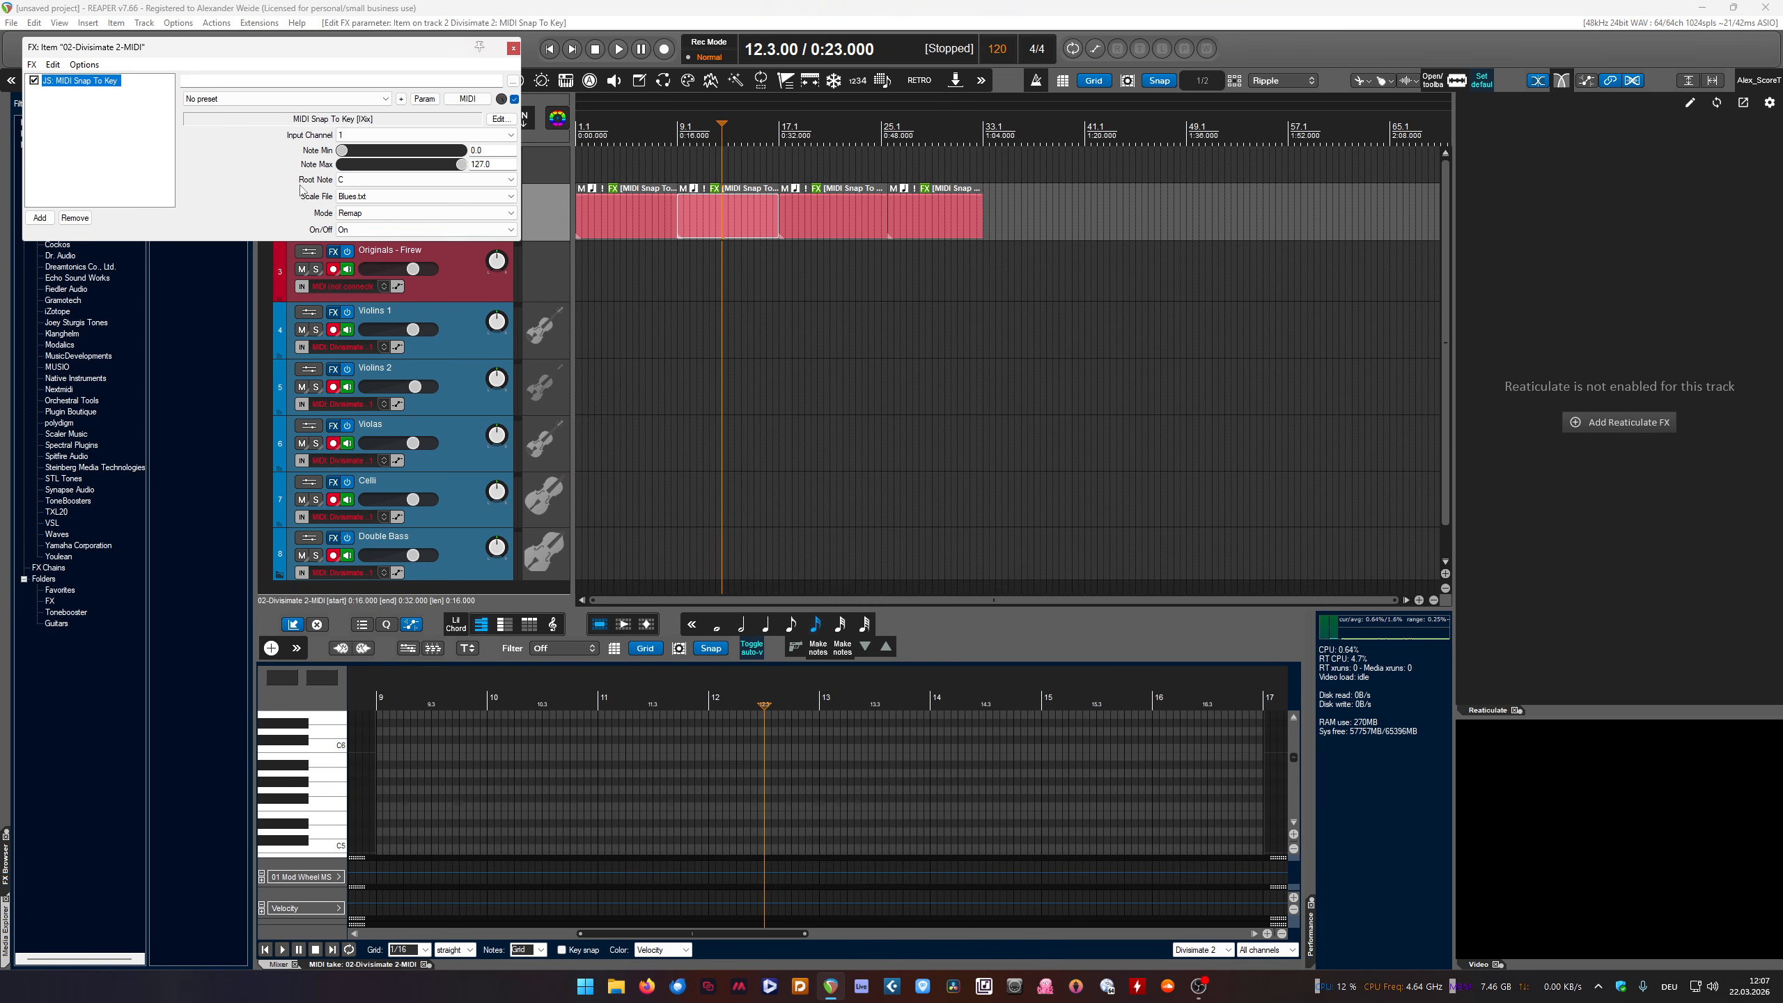
click(392, 180)
click(391, 198)
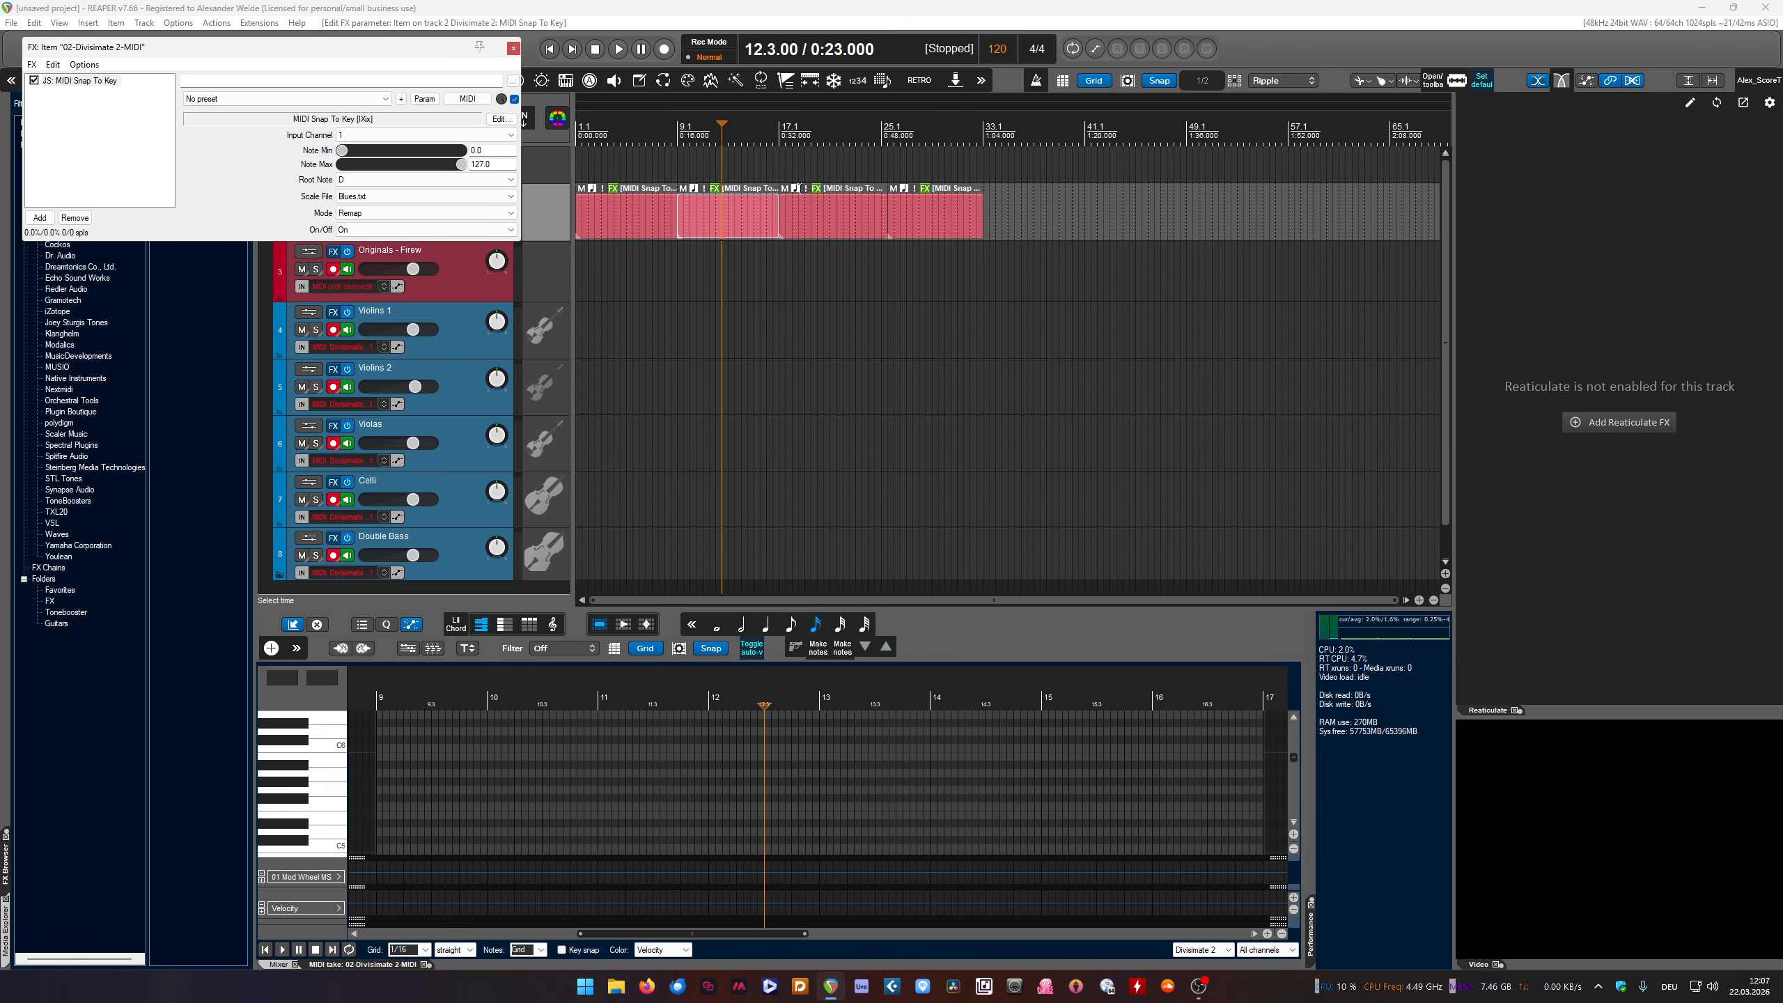
click(816, 188)
click(386, 202)
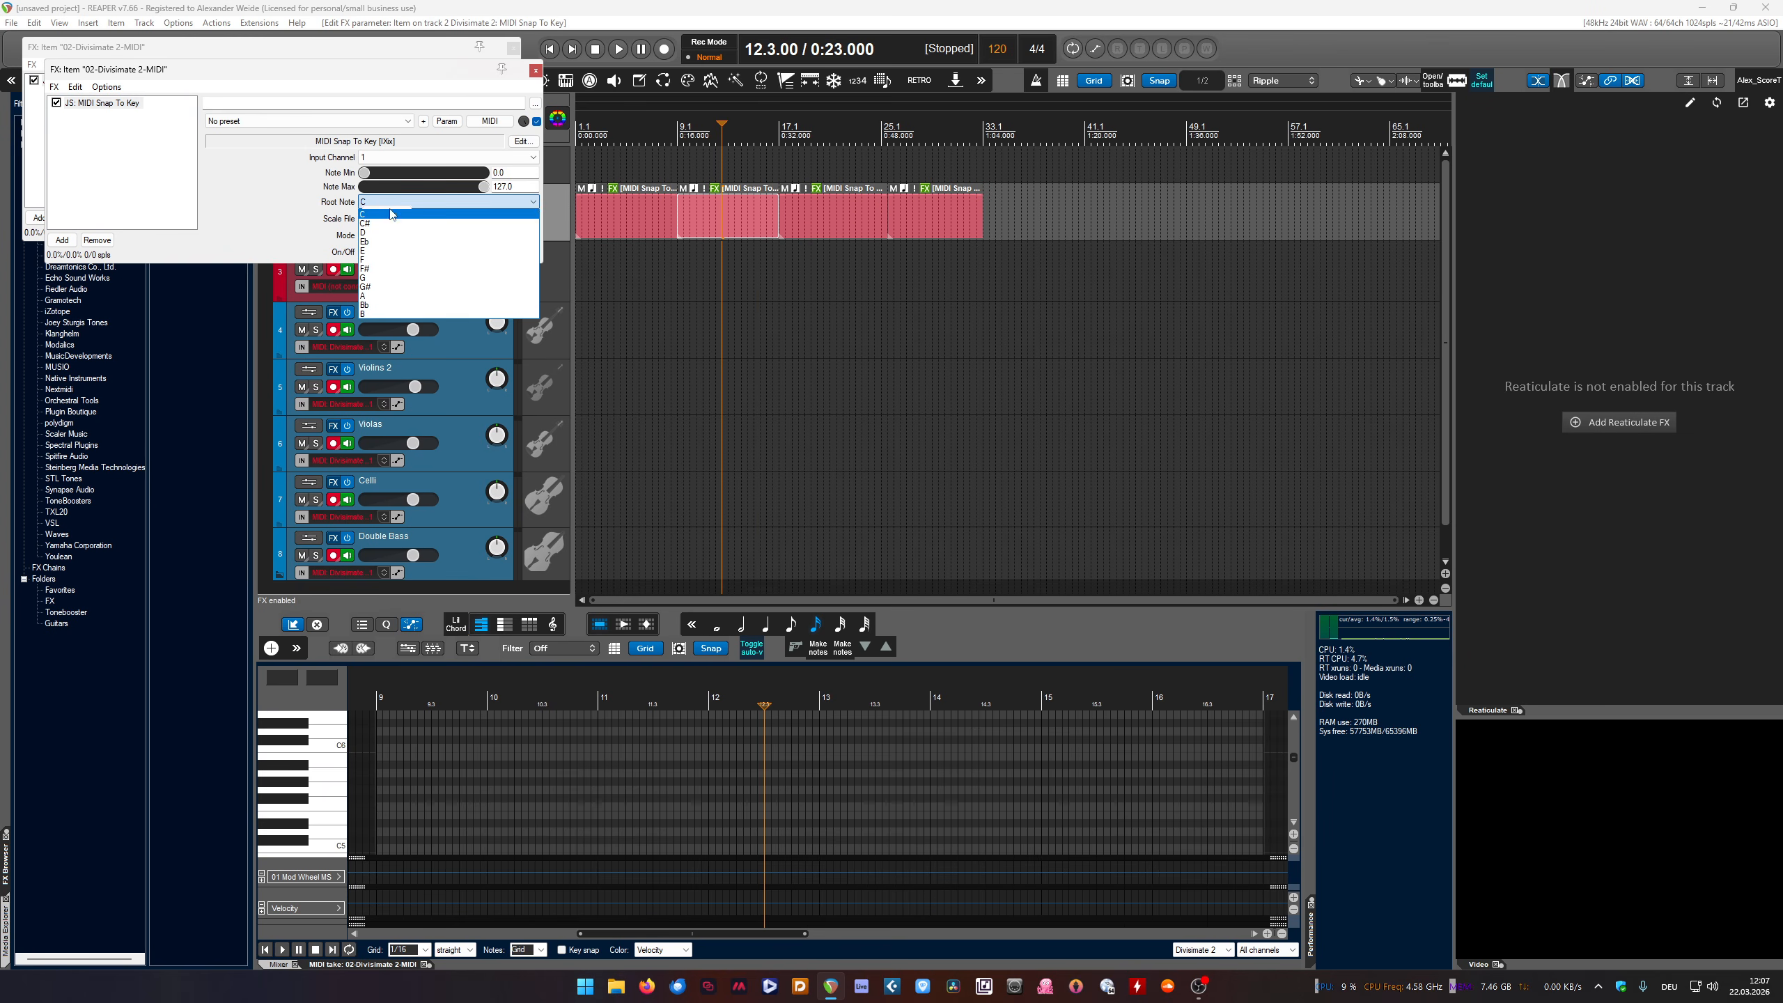
click(393, 277)
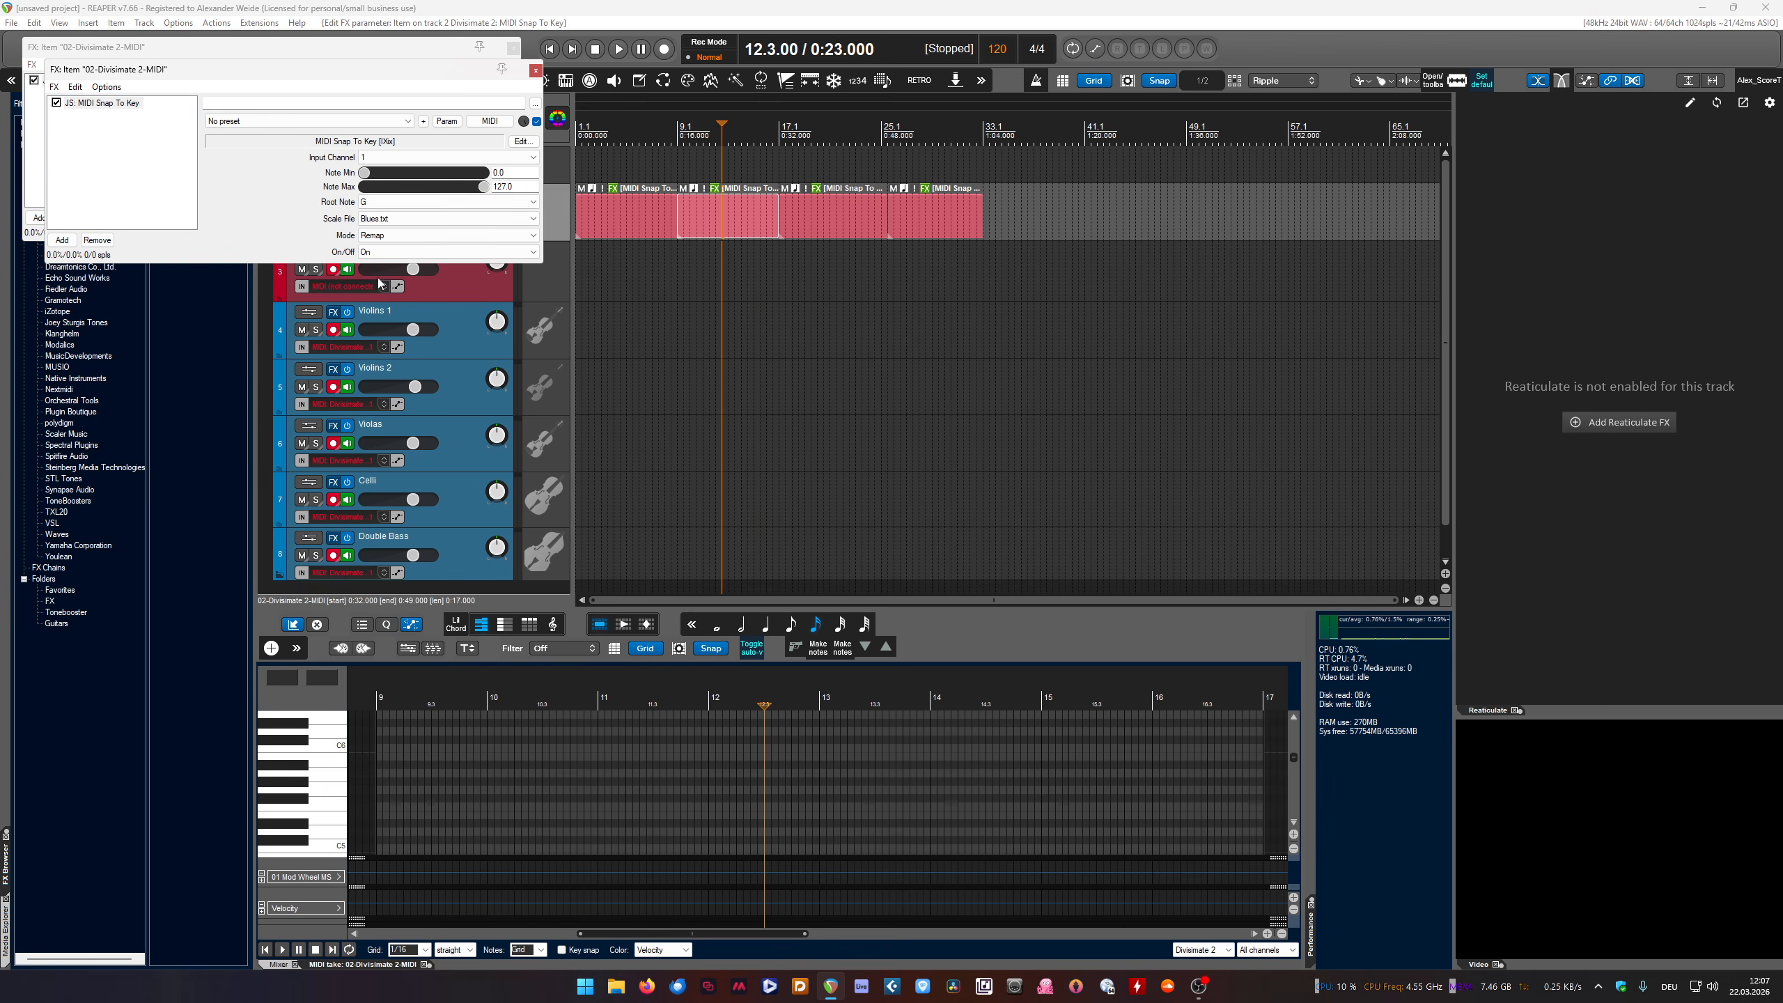
Set the fourth item's MIDI Snap To Key to root note F with the Mixolydian.txt scale, and close all FX windows
click(924, 188)
click(404, 224)
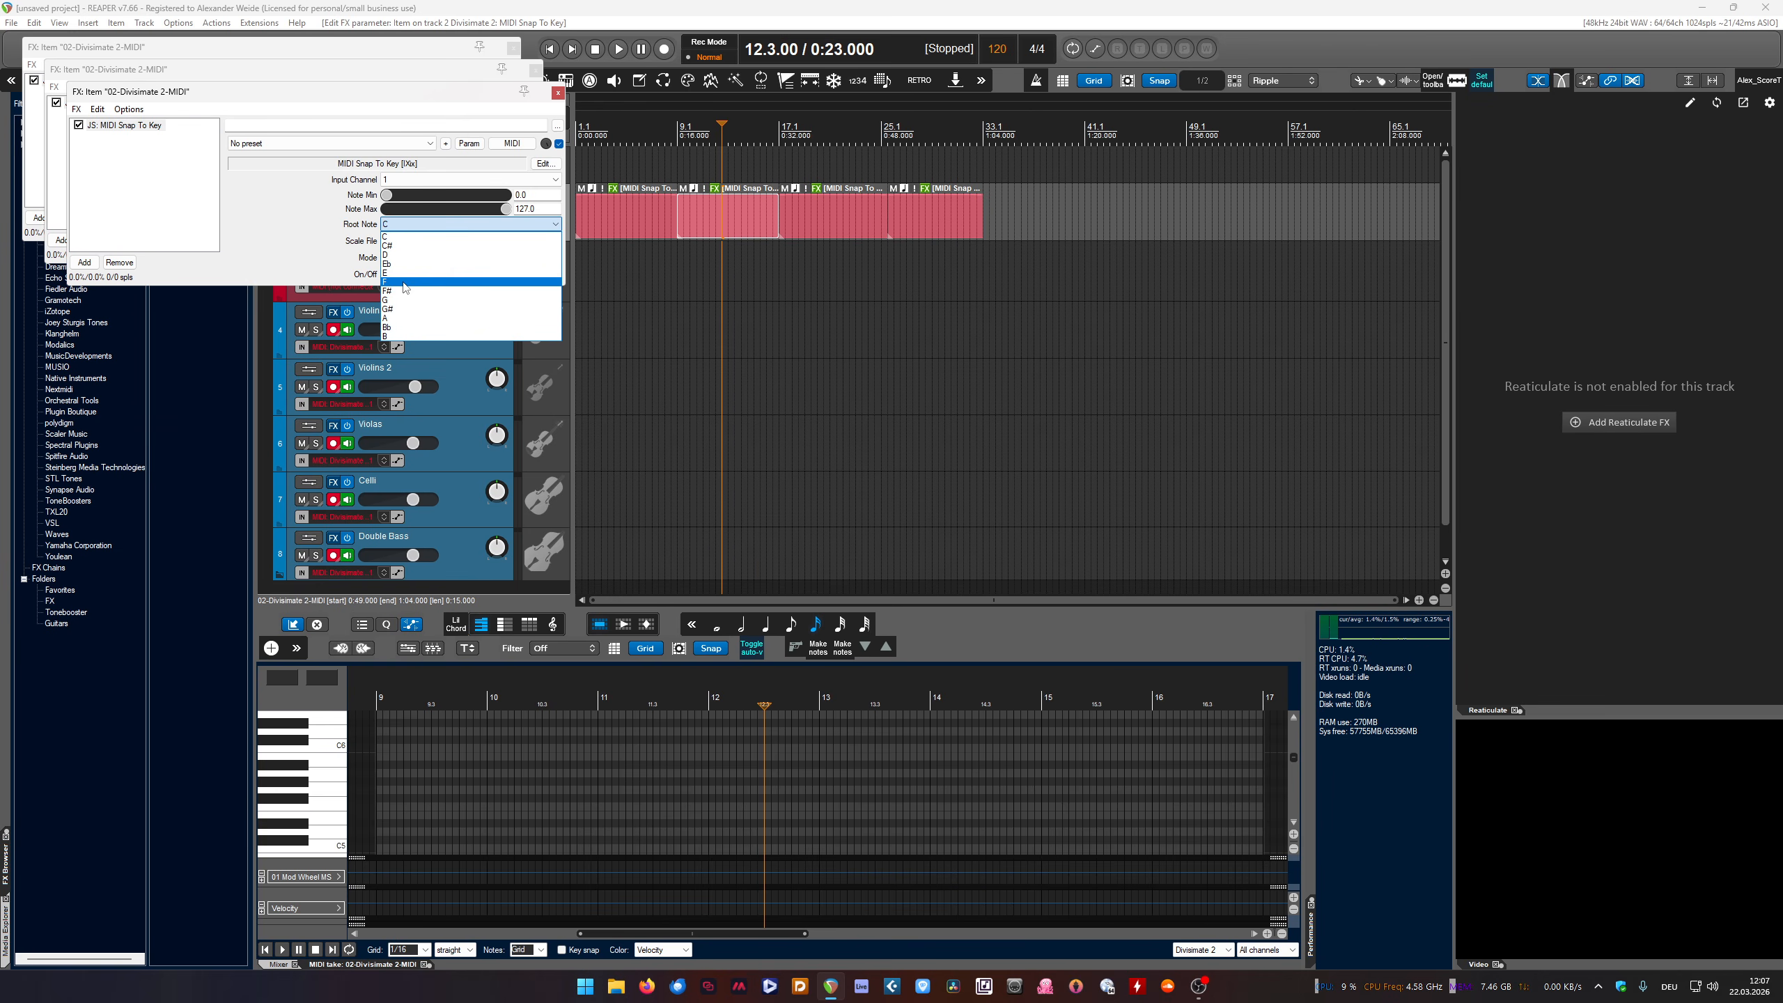
click(405, 283)
click(421, 241)
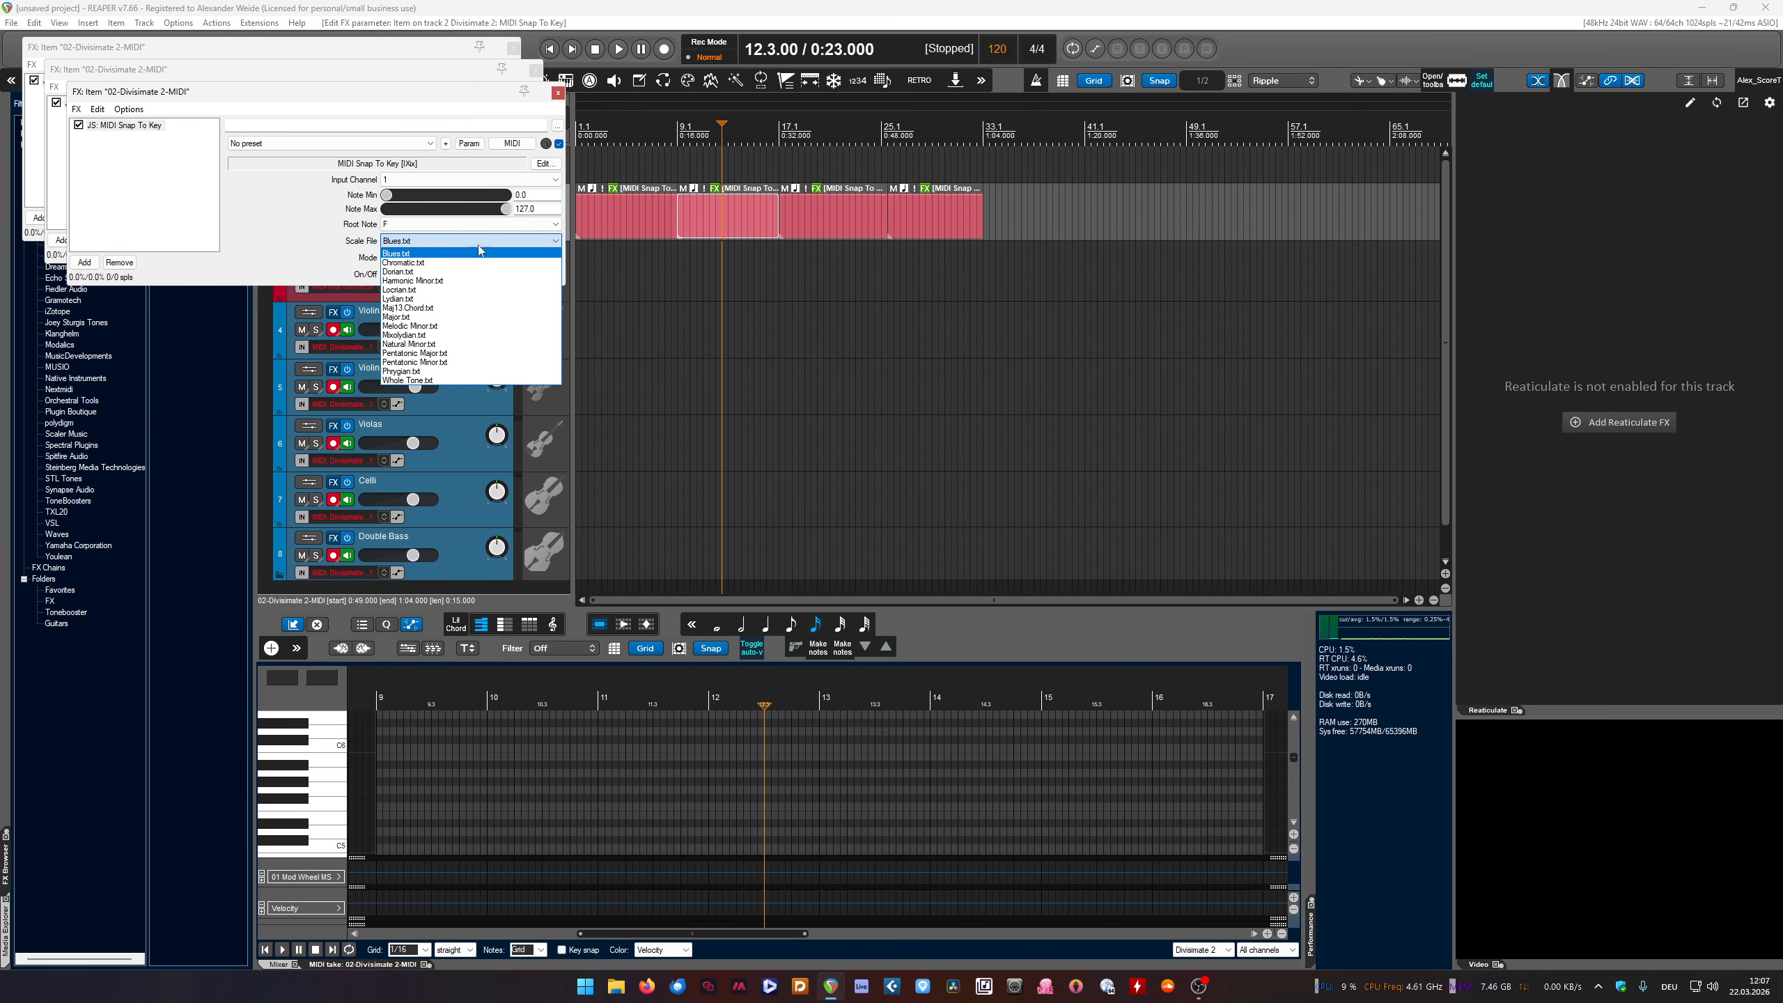
click(415, 336)
click(558, 92)
click(536, 70)
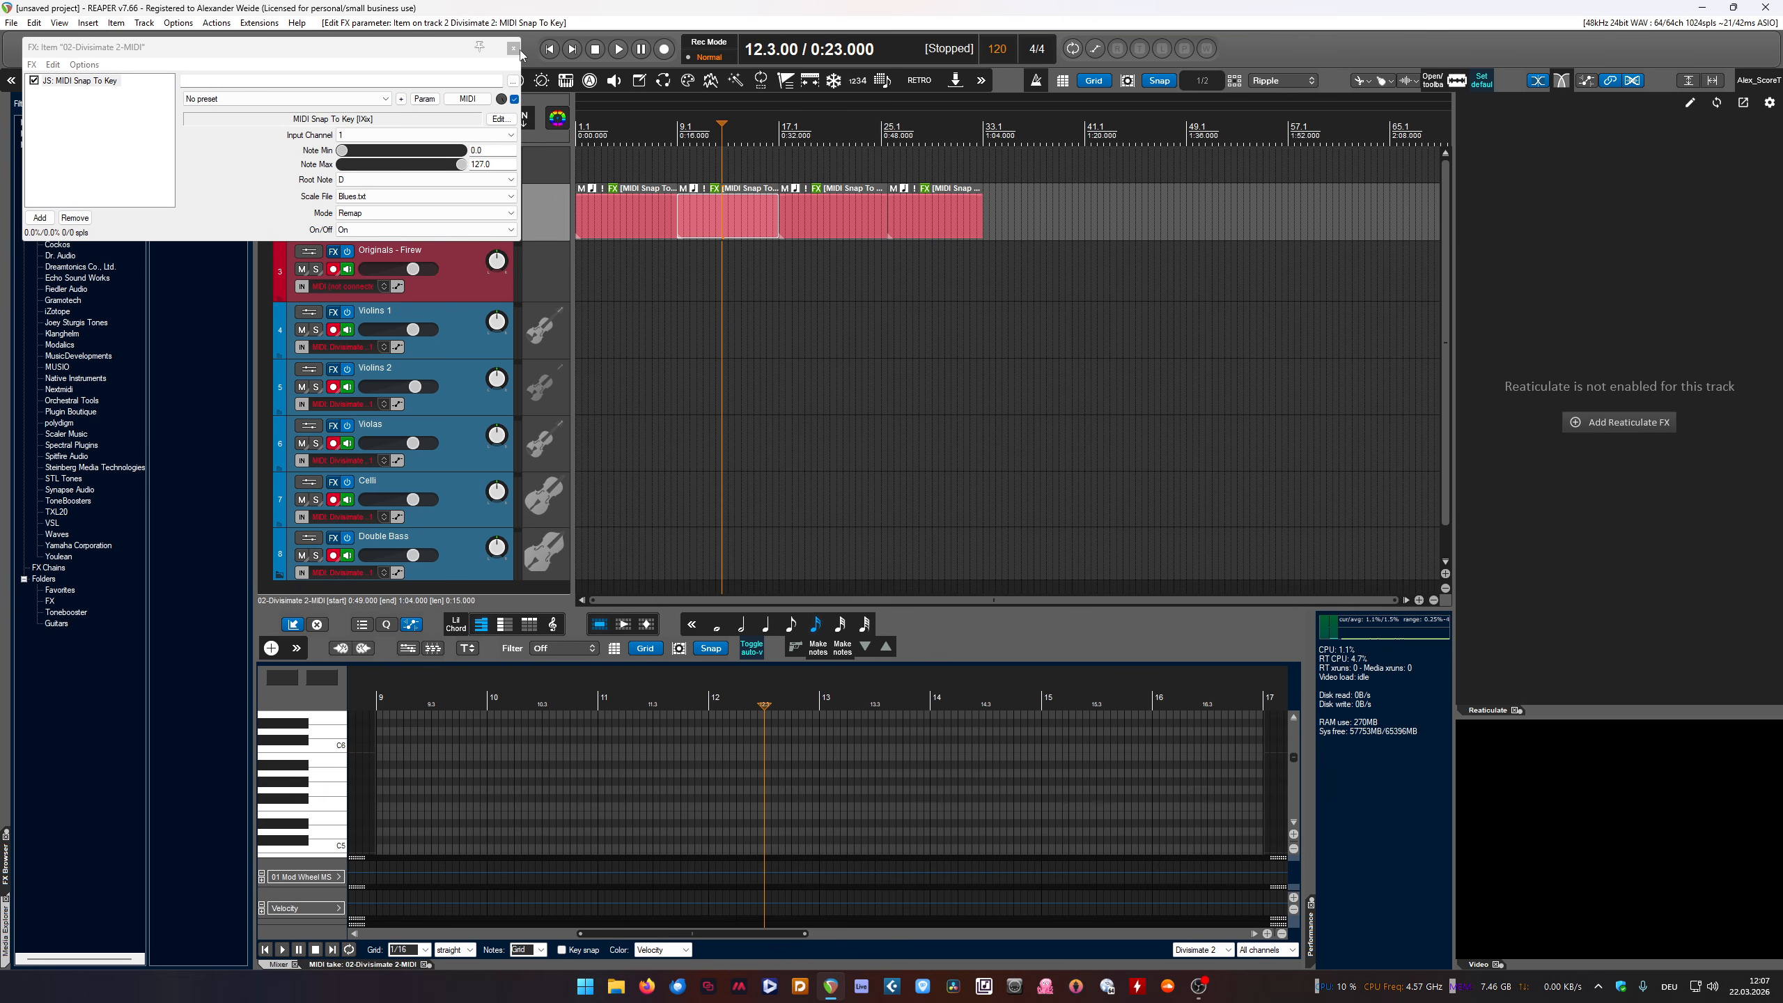
click(513, 47)
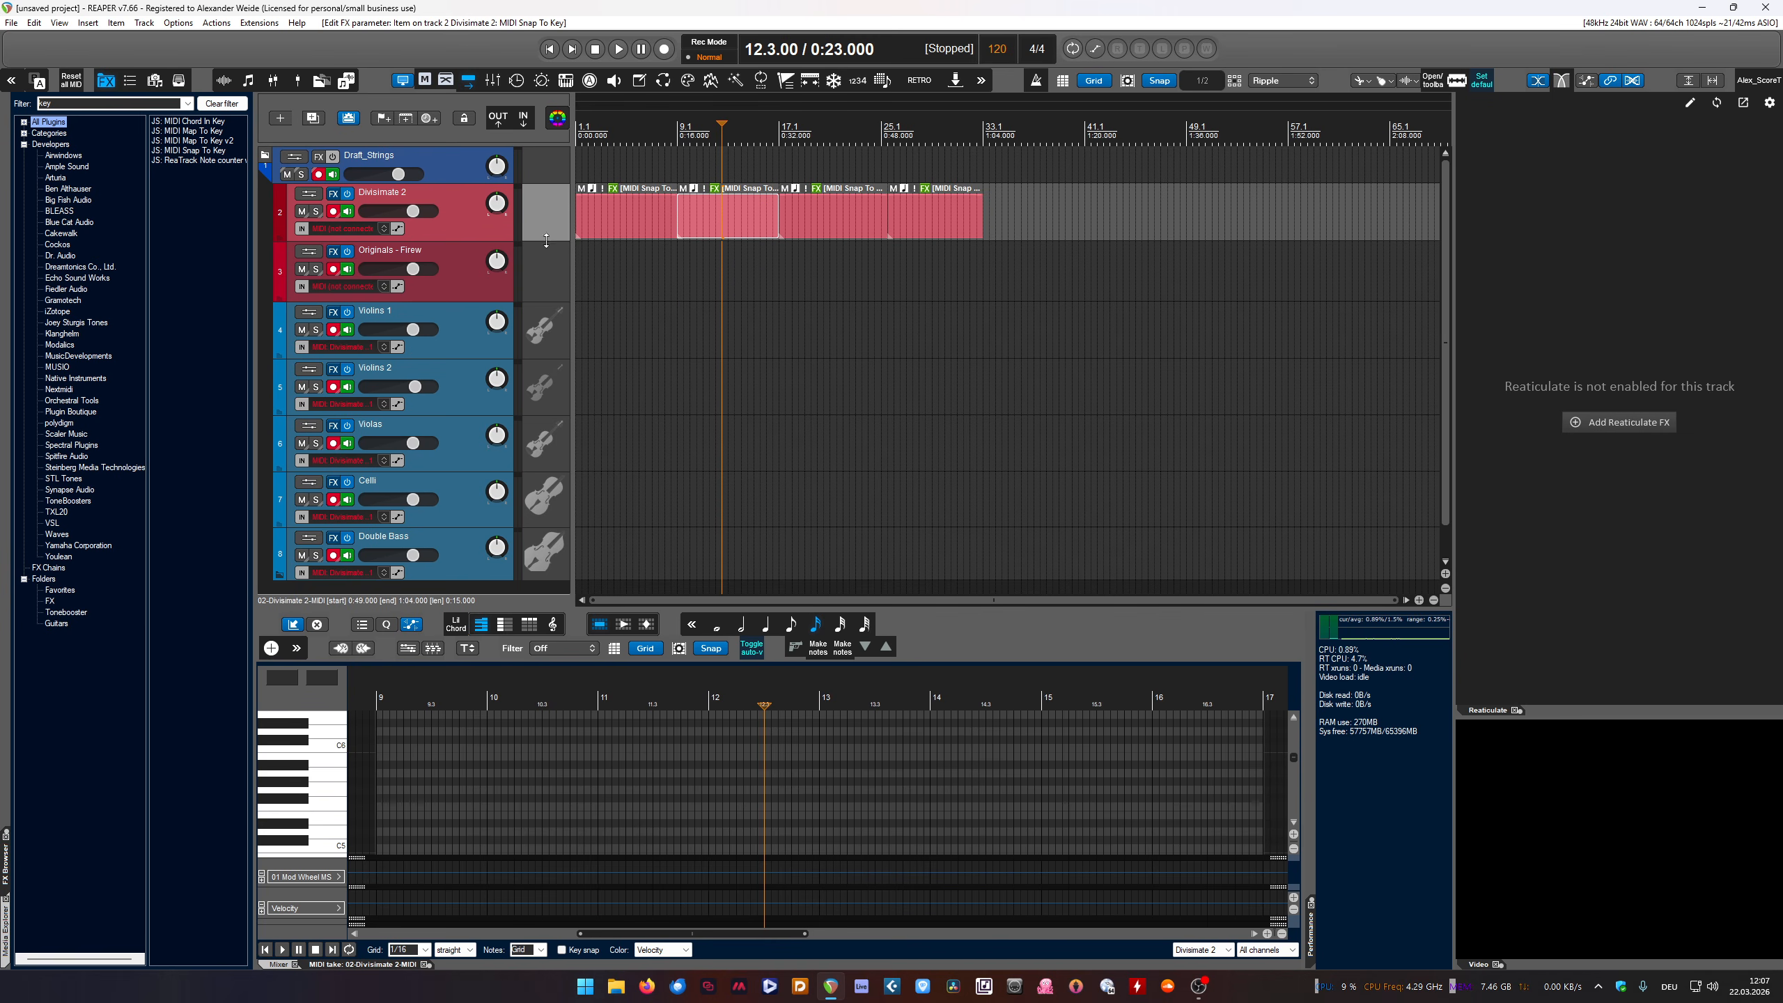
In the first MIDI item, draw a C6 note across bars 1–2 and an A5 note filling bar 3
key(Home)
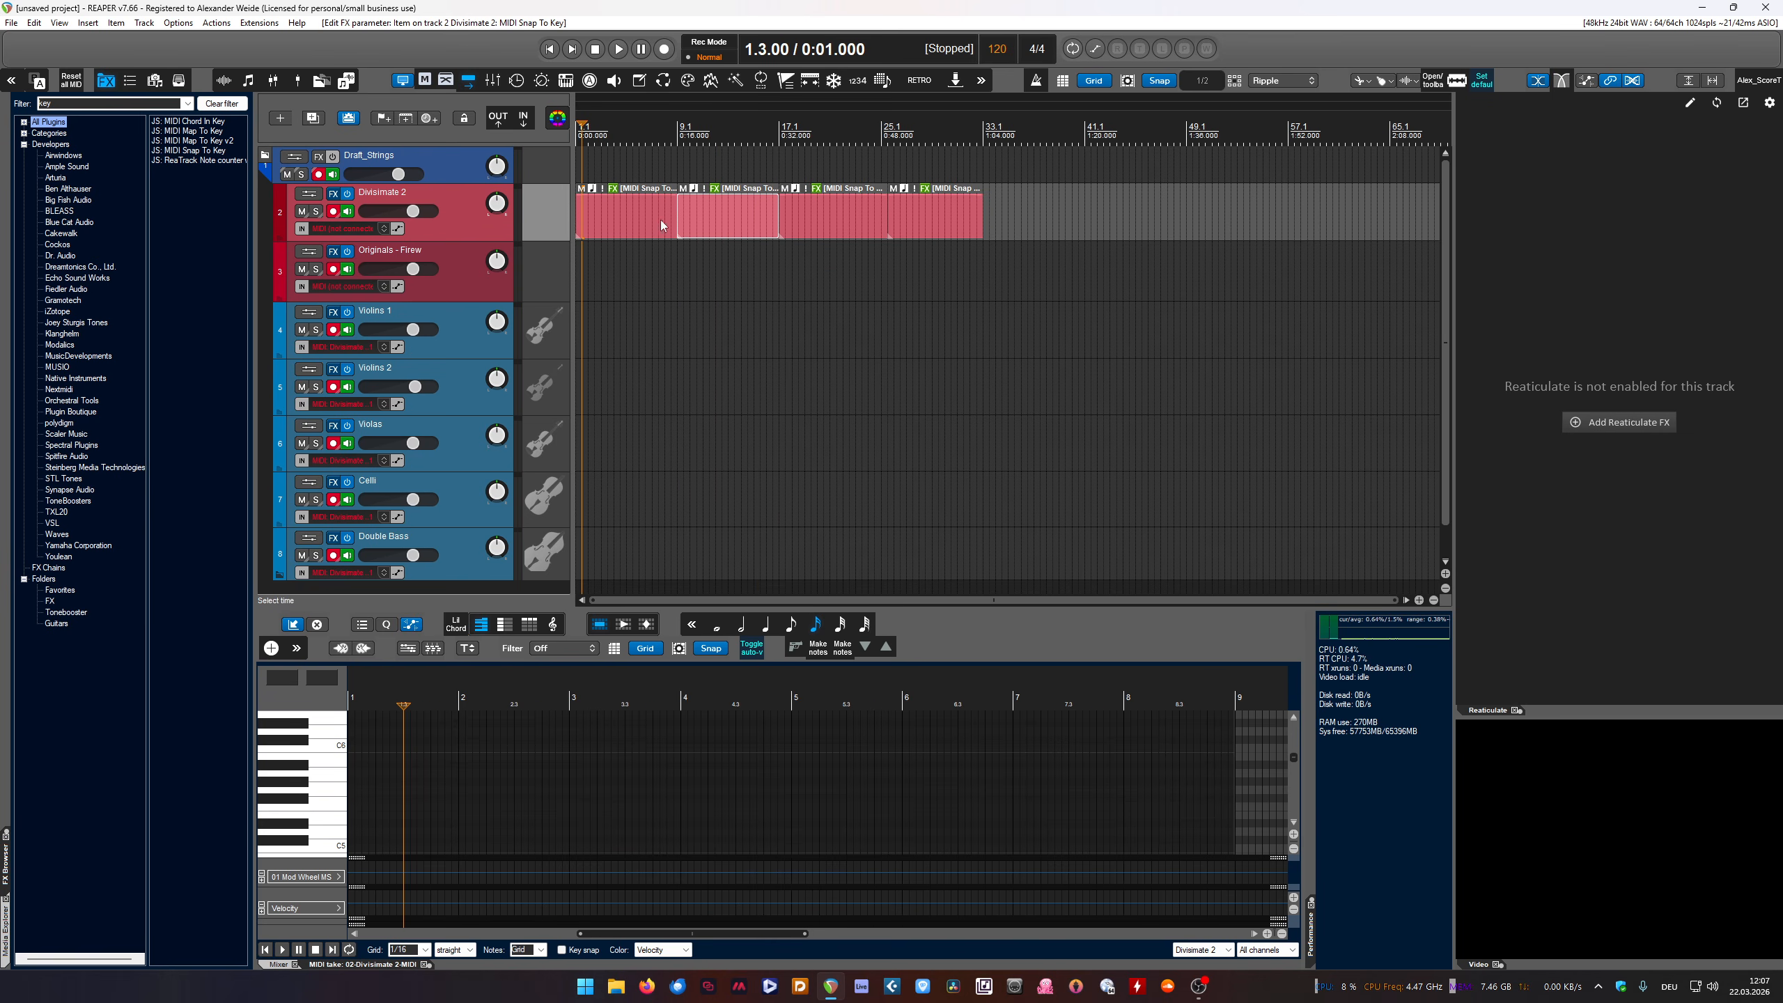
click(616, 203)
click(599, 221)
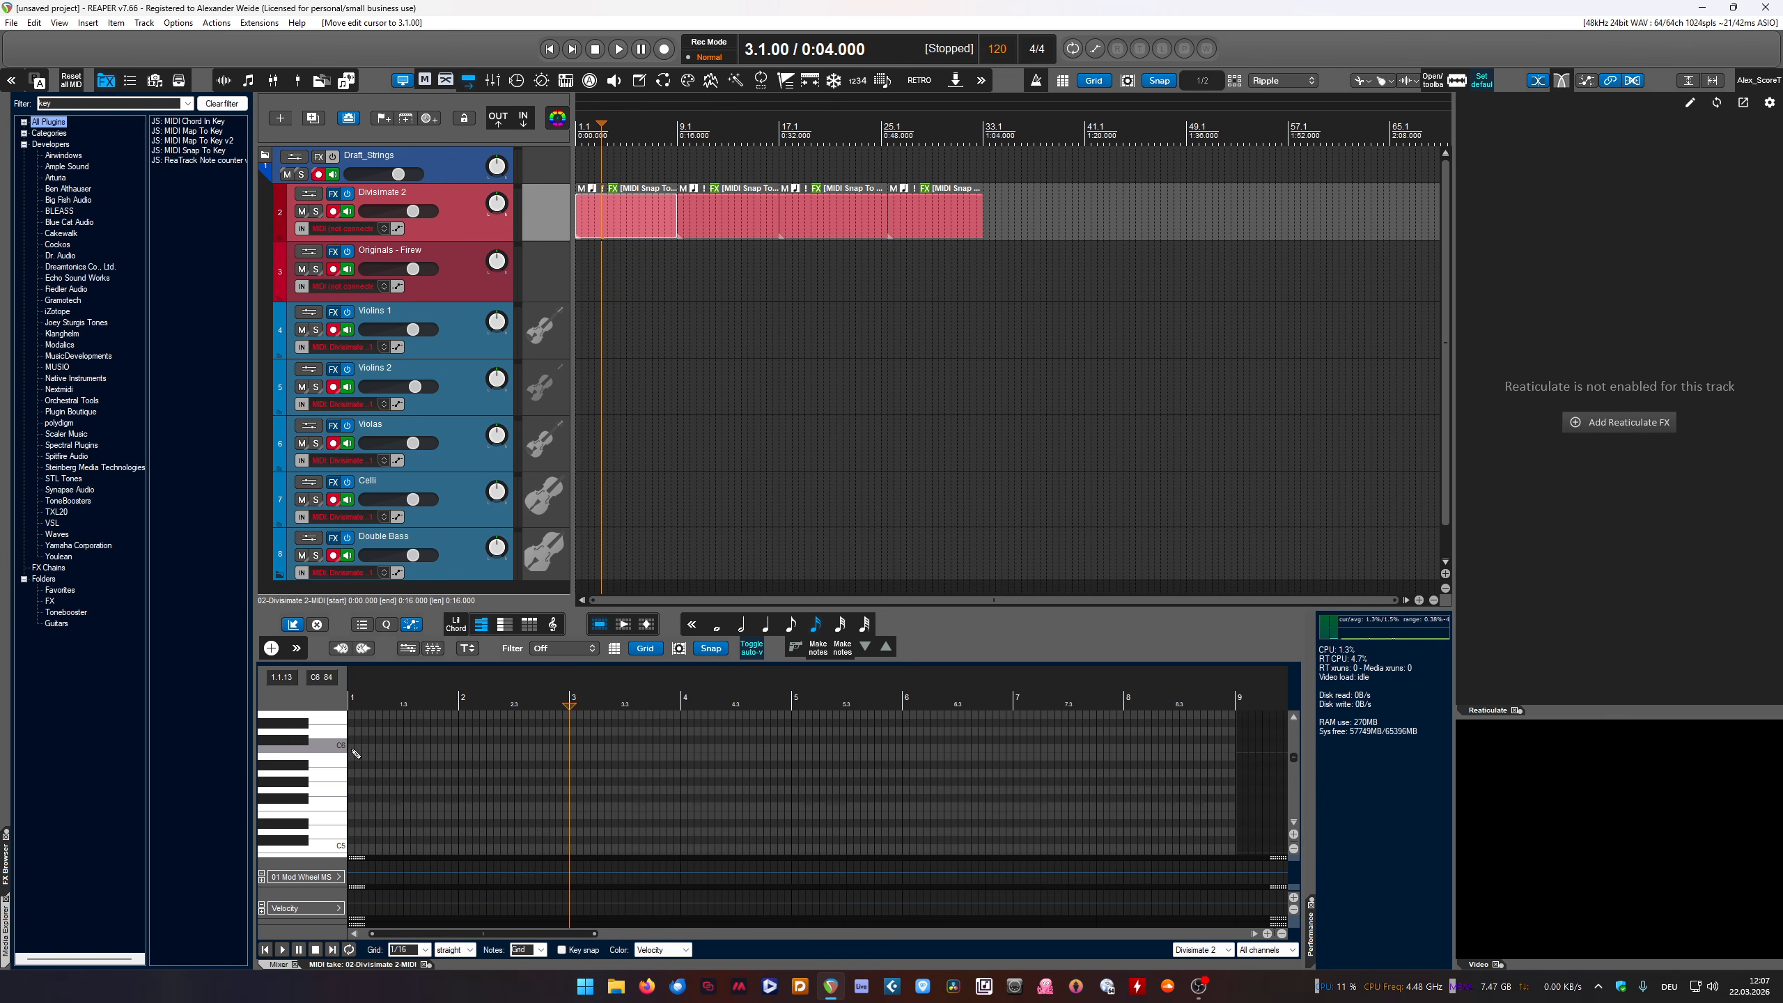
mouse_move(352, 748)
mouse_down()
mouse_move(569, 748)
mouse_move(687, 774)
mouse_up()
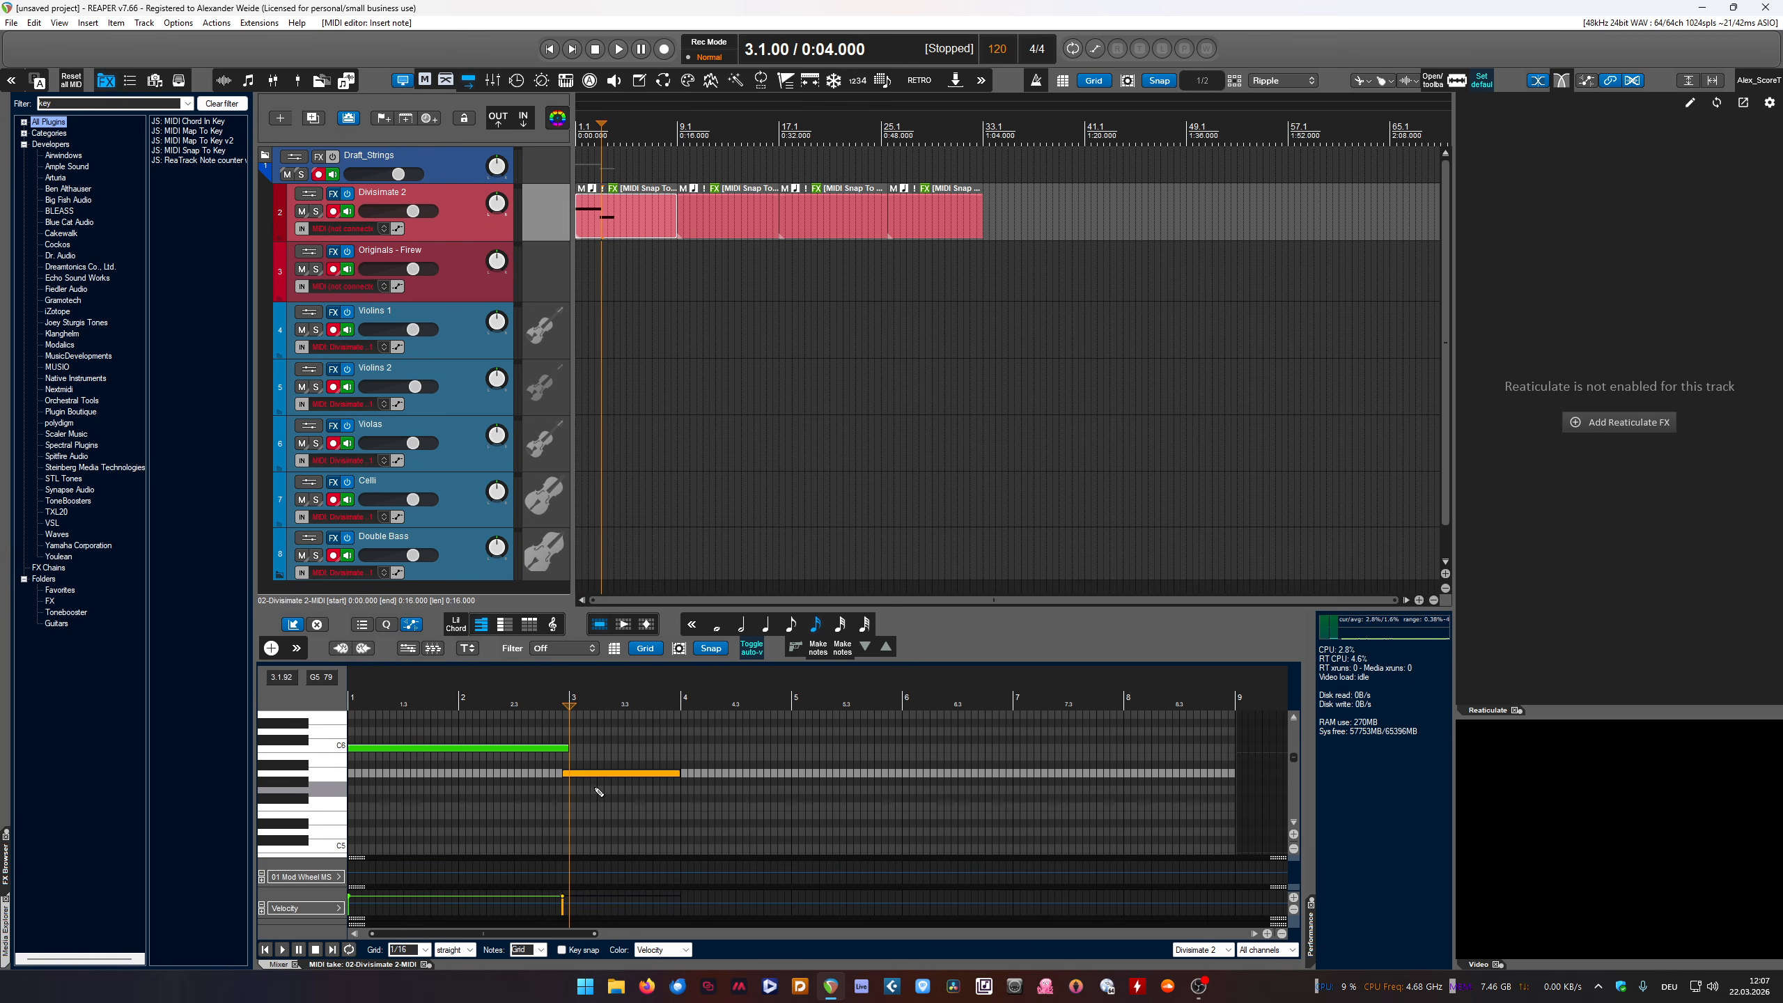
drag(563, 774, 571, 774)
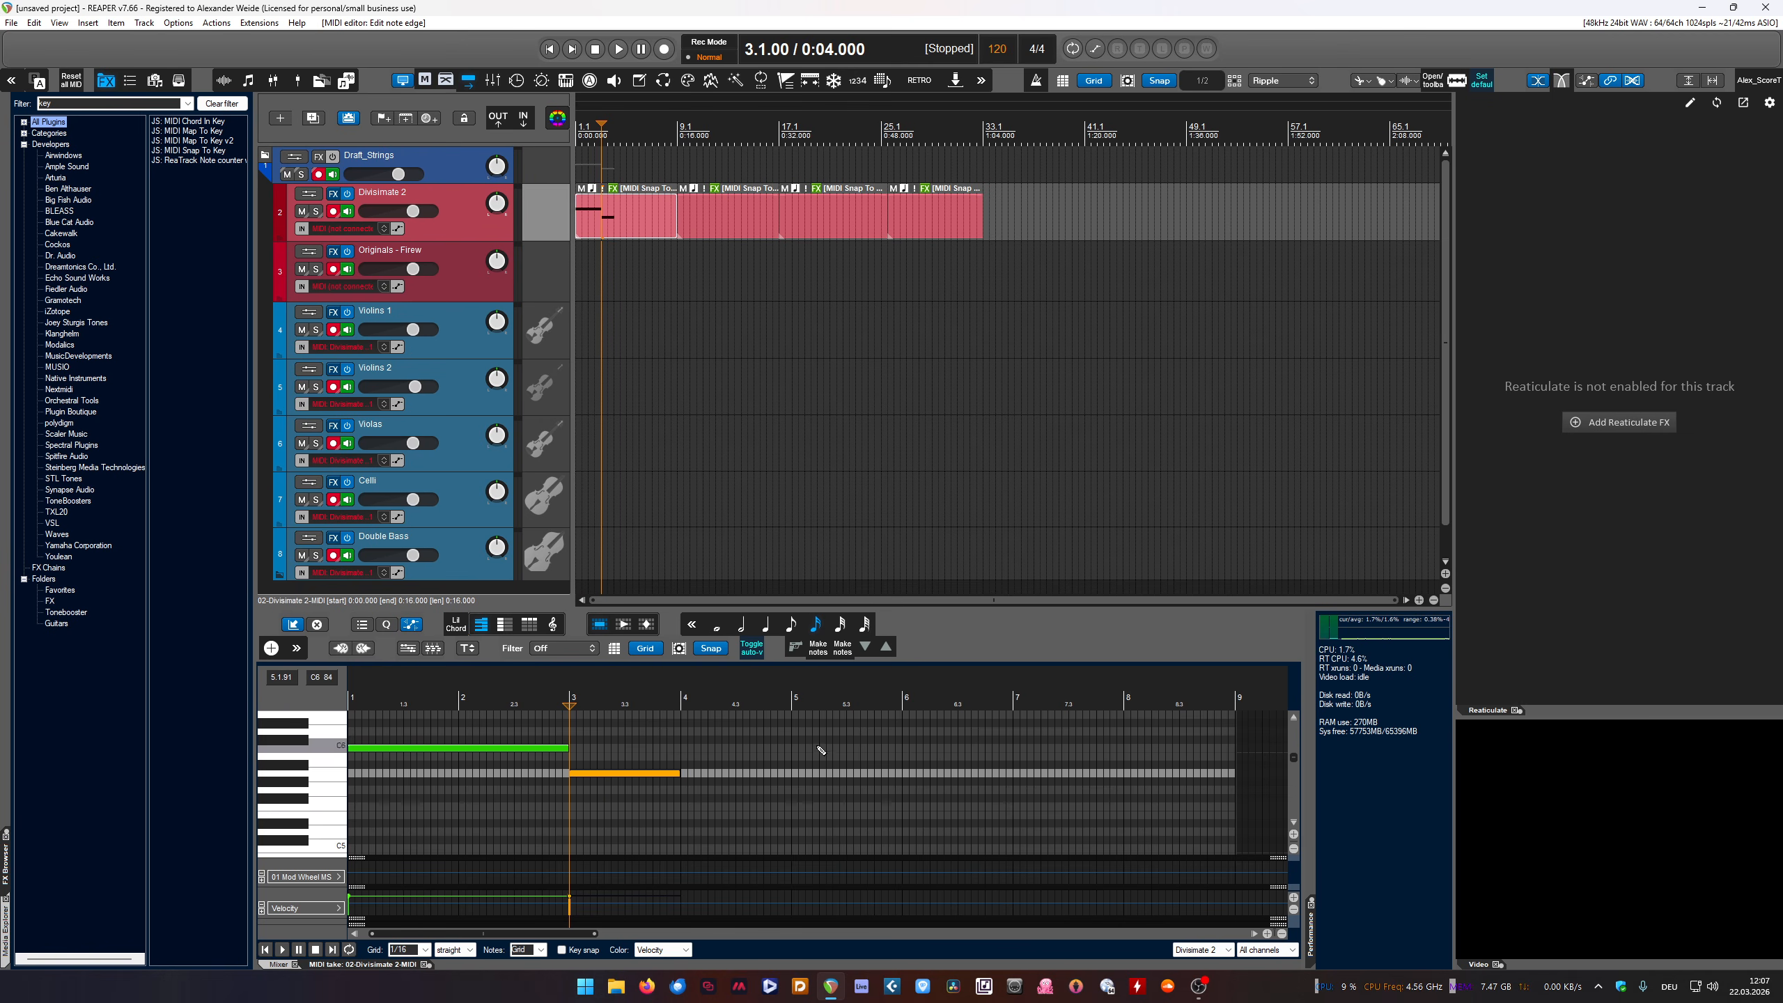
Draw a C6 note in bar 4, a G5 note in bar 5 and an E5 note in bar 6 of the first MIDI item
mouse_move(686, 749)
mouse_down()
mouse_move(814, 748)
mouse_move(791, 749)
mouse_move(828, 791)
mouse_move(1006, 814)
mouse_up()
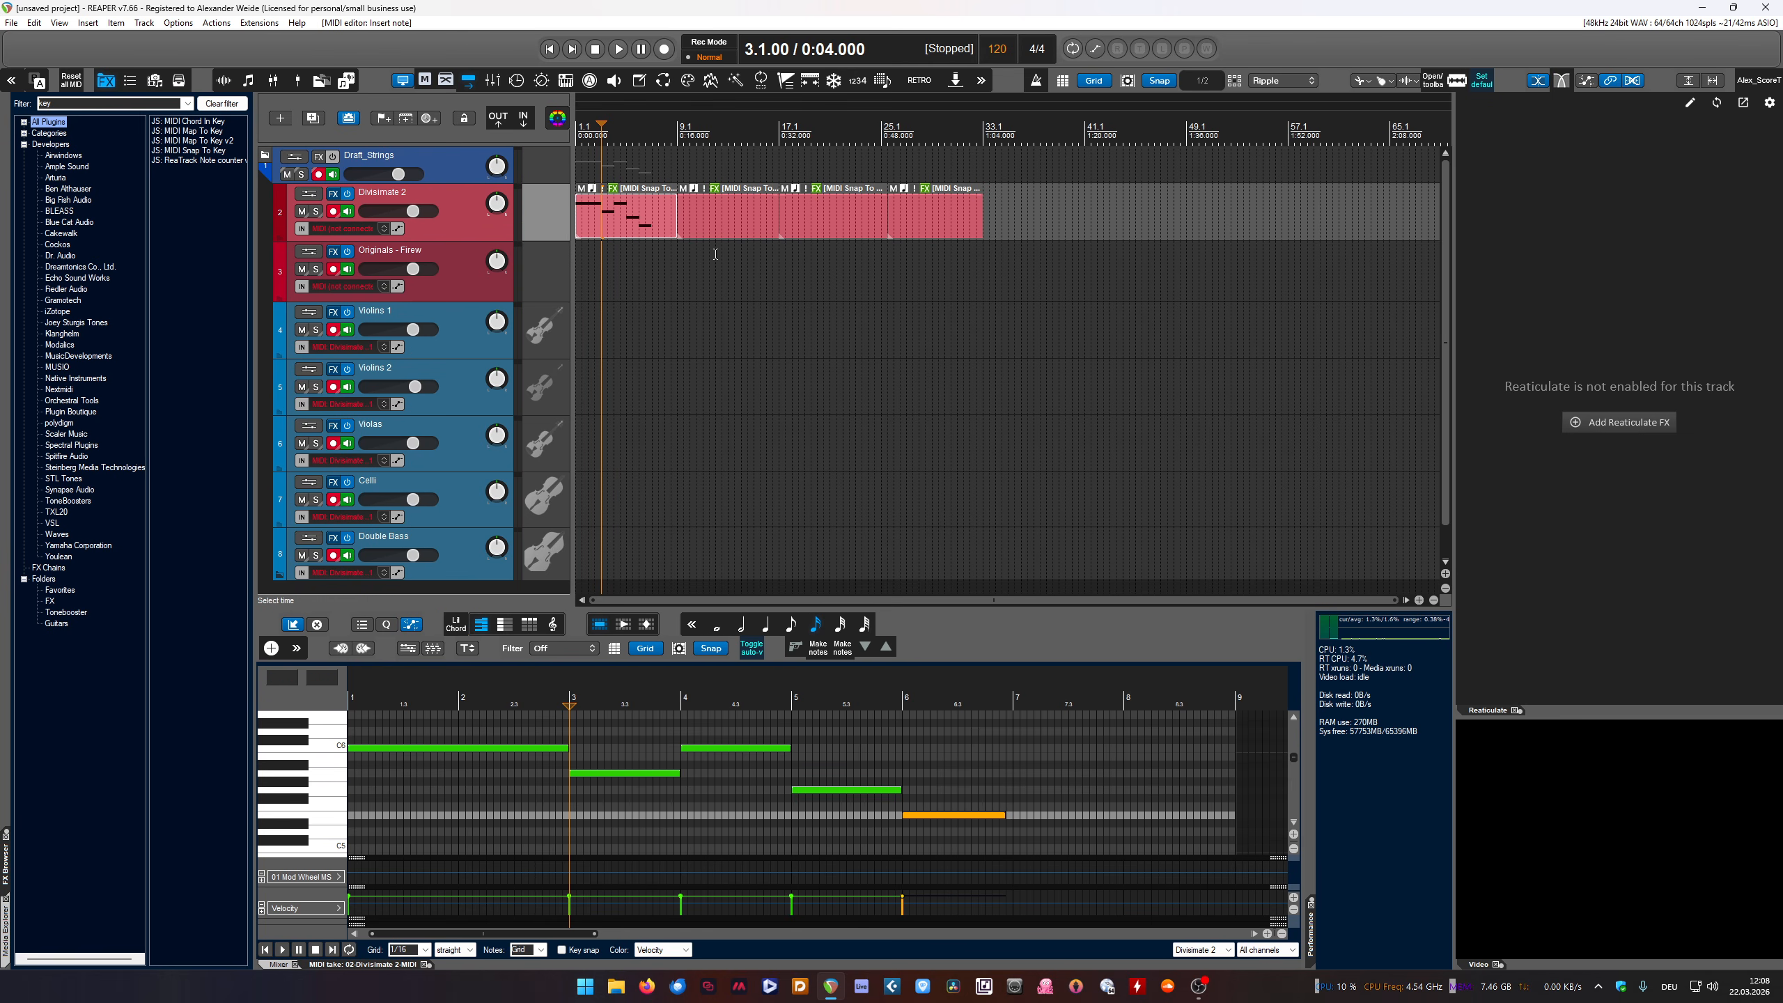
Delete the second, third and fourth MIDI items on the Divisimate 2 track, keeping only the first one
click(743, 225)
key(Delete)
click(830, 219)
key(Delete)
click(940, 215)
key(Delete)
click(640, 220)
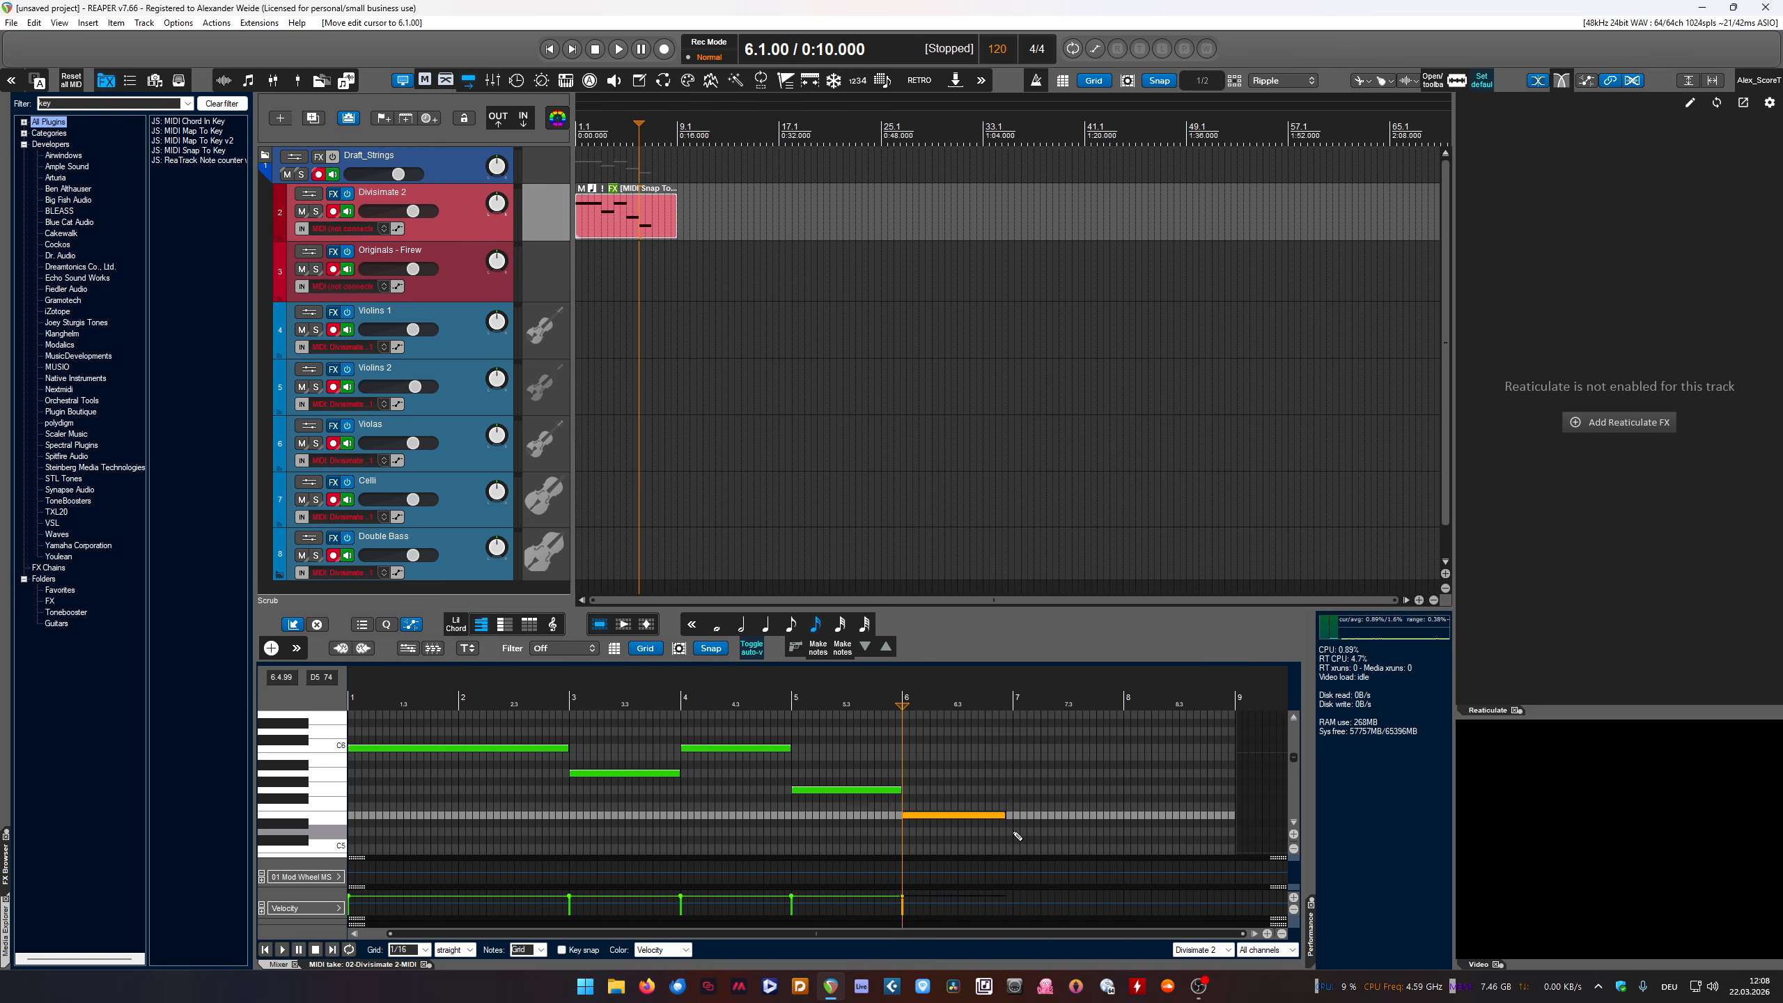
Complete the melody with a D5 note in bar 7 and an F5 note in bar 8
drag(1016, 834, 1127, 834)
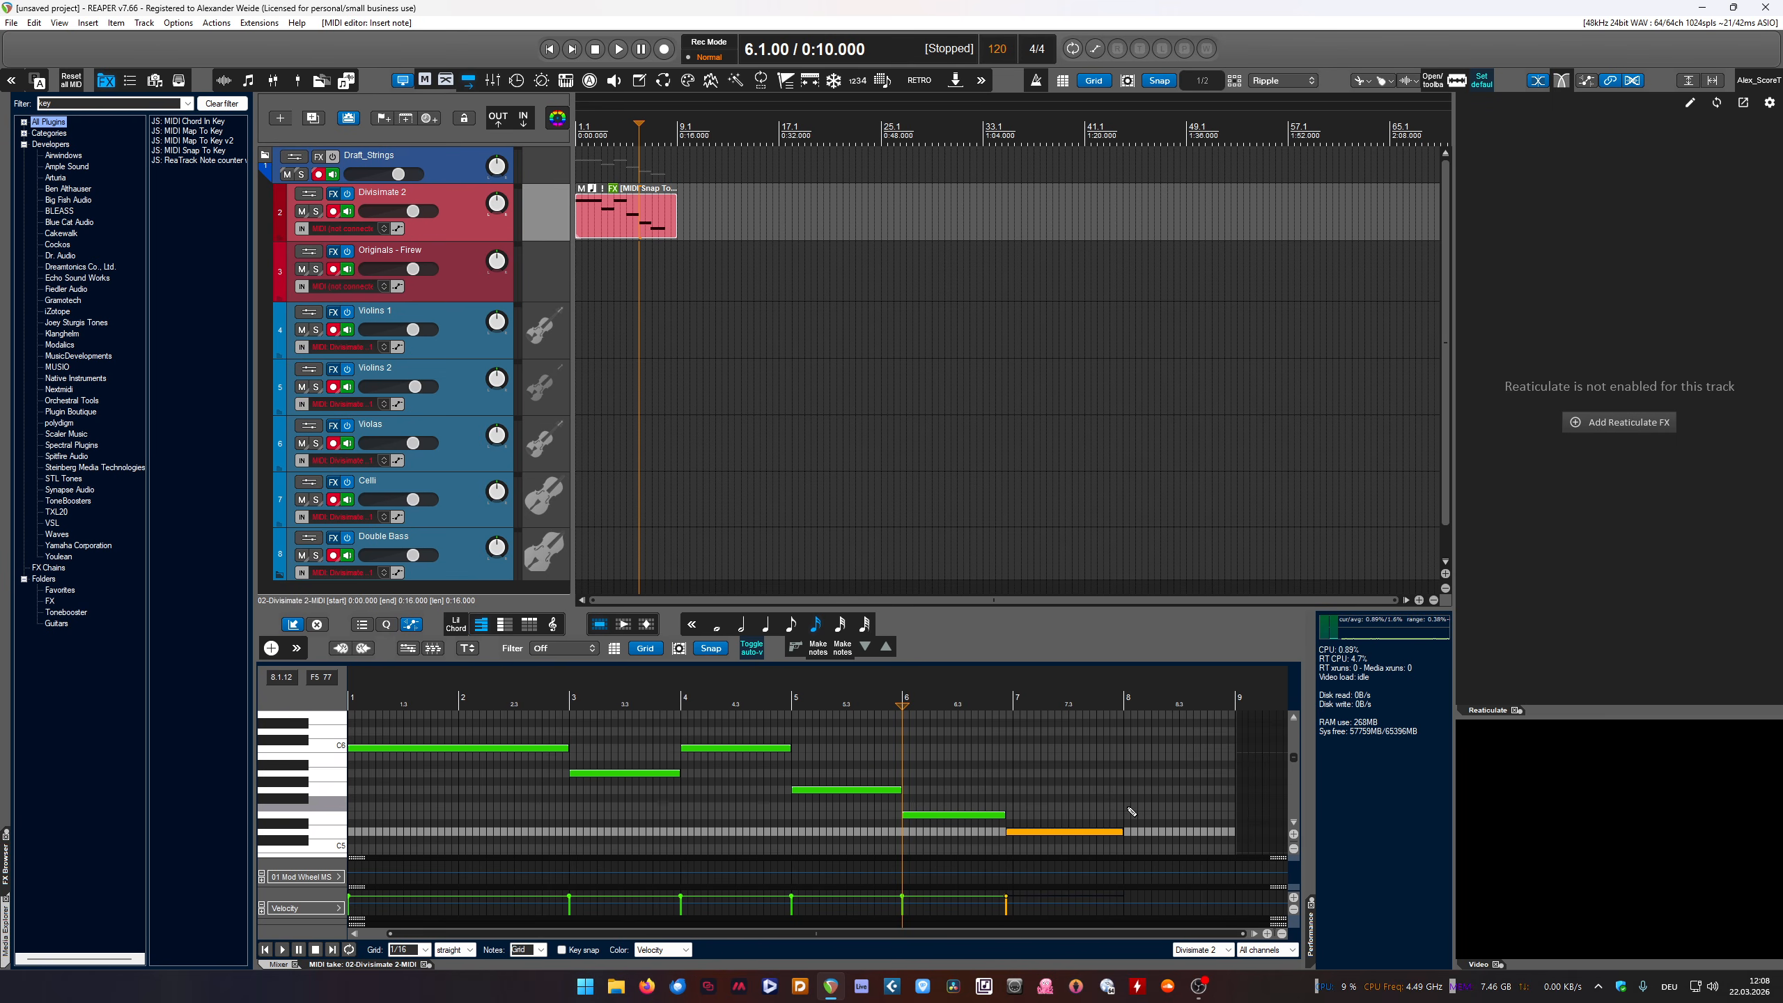
drag(1126, 808, 1235, 812)
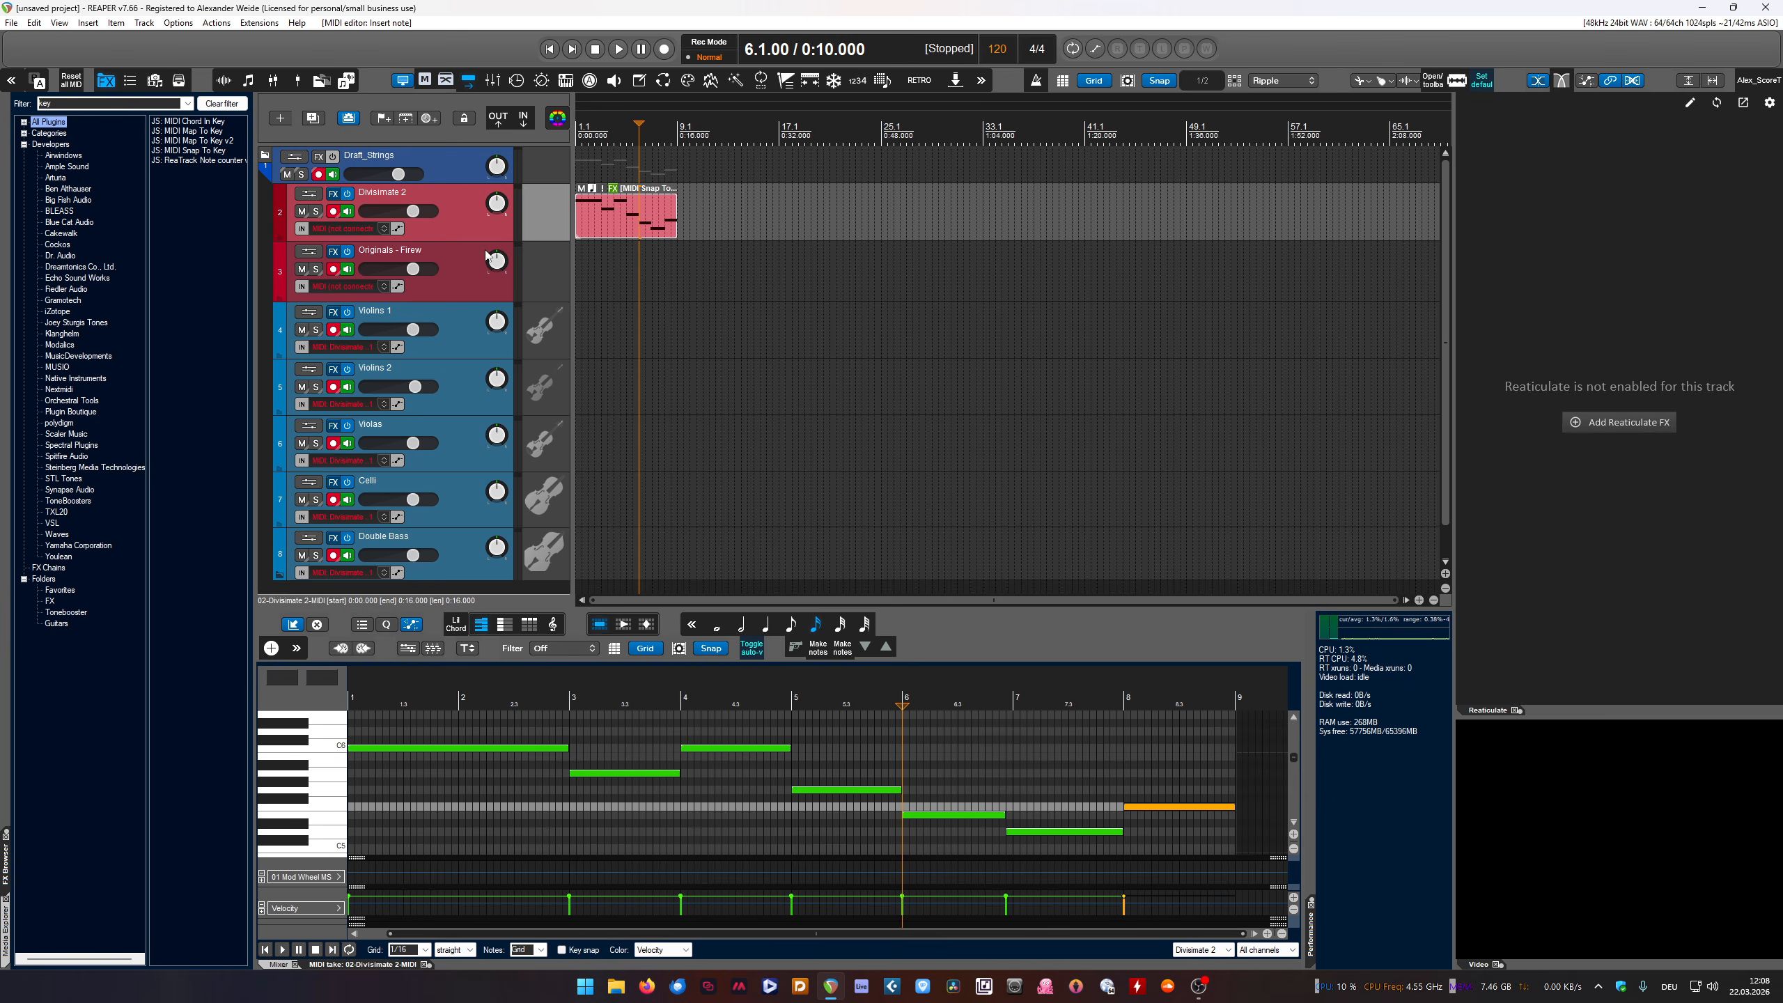
click(458, 286)
scroll(470, 387, down, 1)
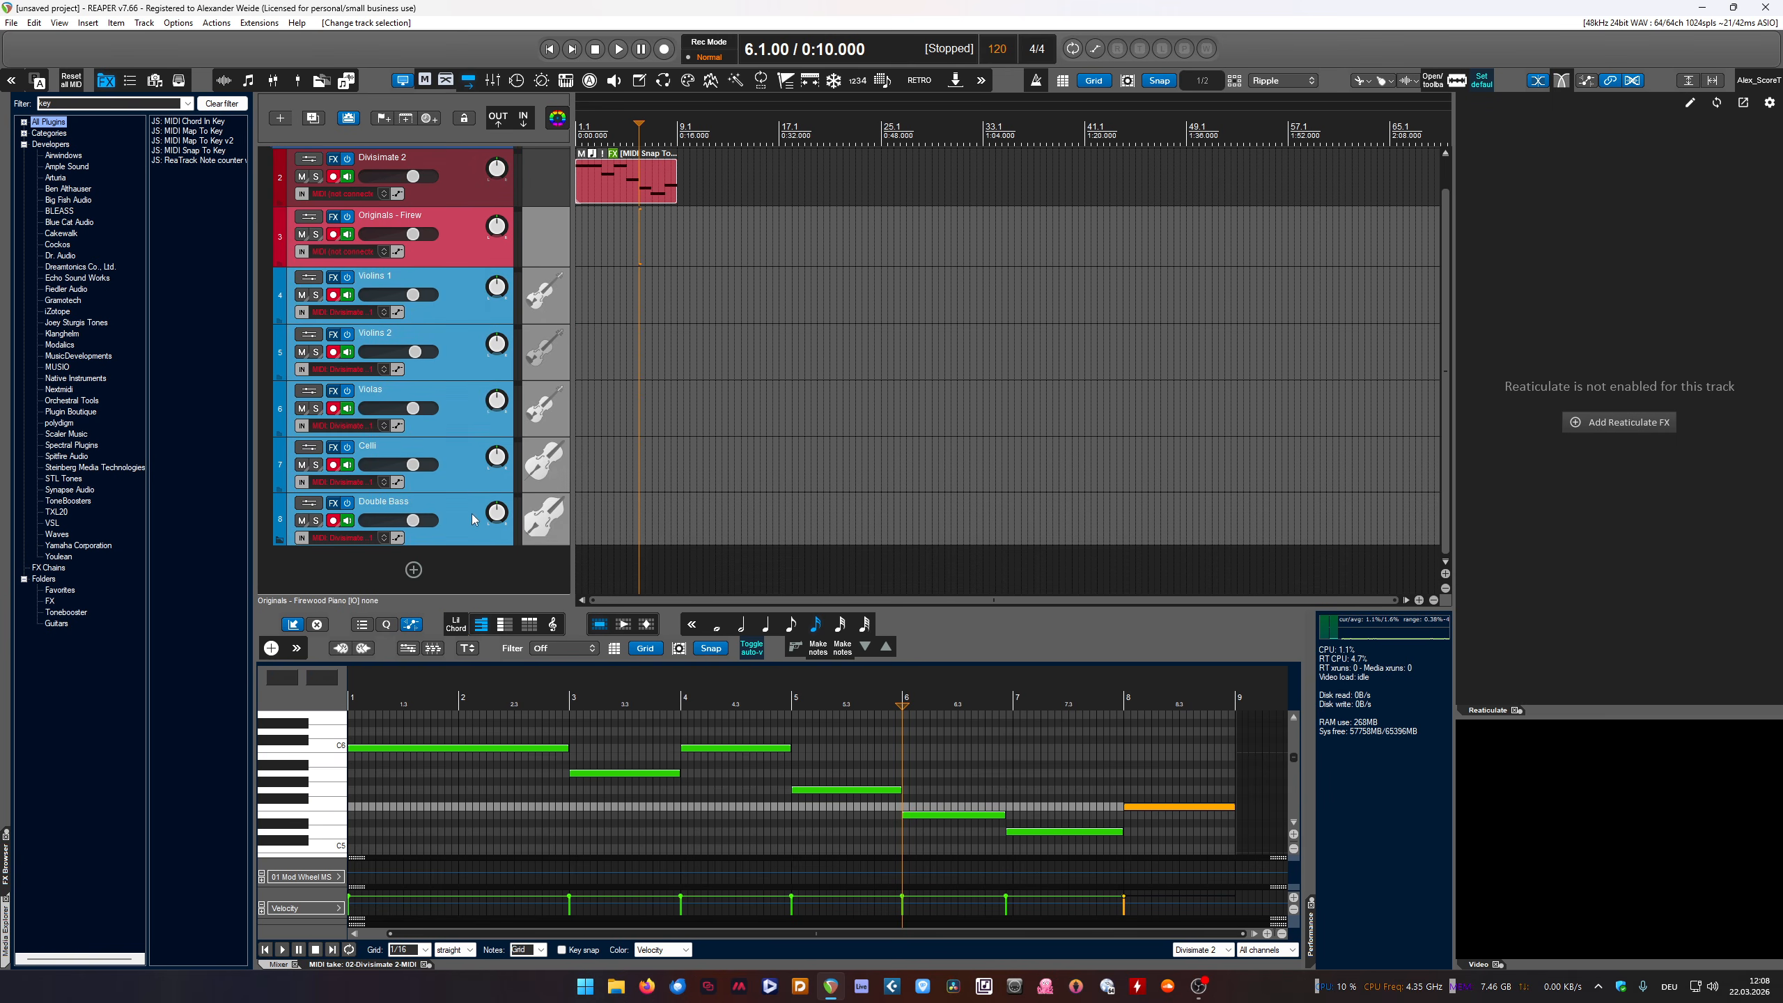
click(459, 241)
click(463, 296)
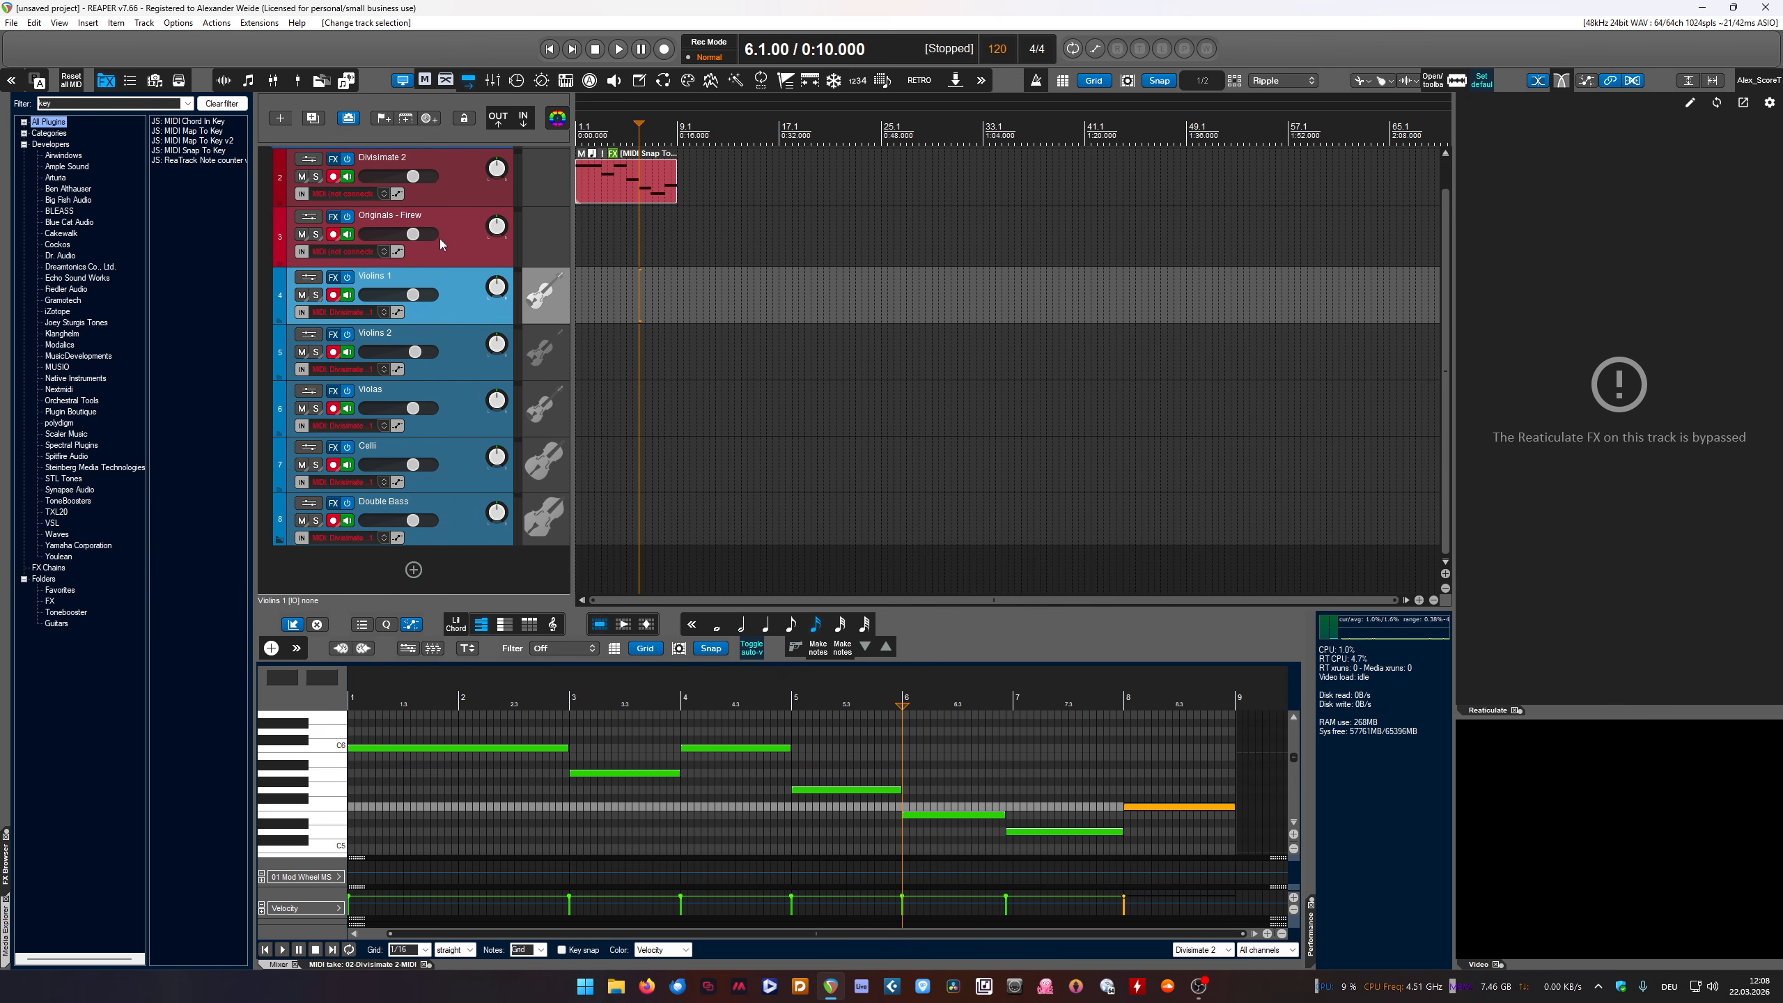
click(473, 518)
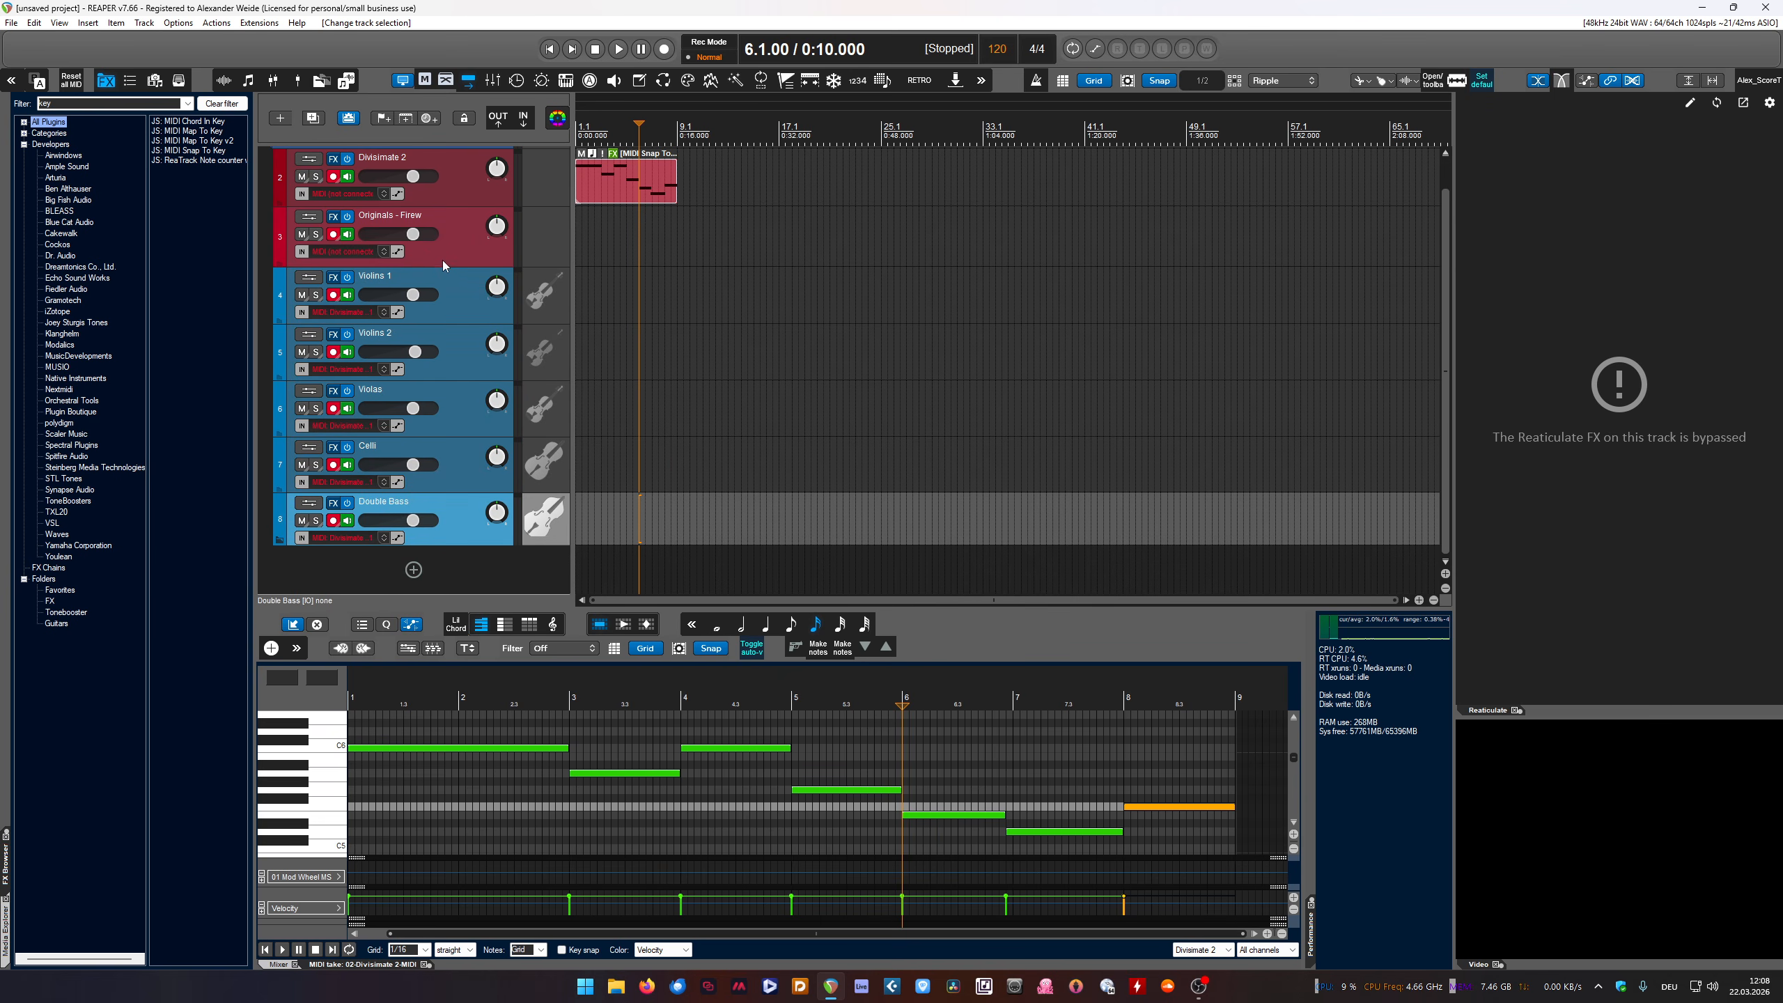
shift+click(455, 301)
Show the mixer, set all FX on the Originals - Firewood Piano track online, and dismiss the iLok notification
click(465, 225)
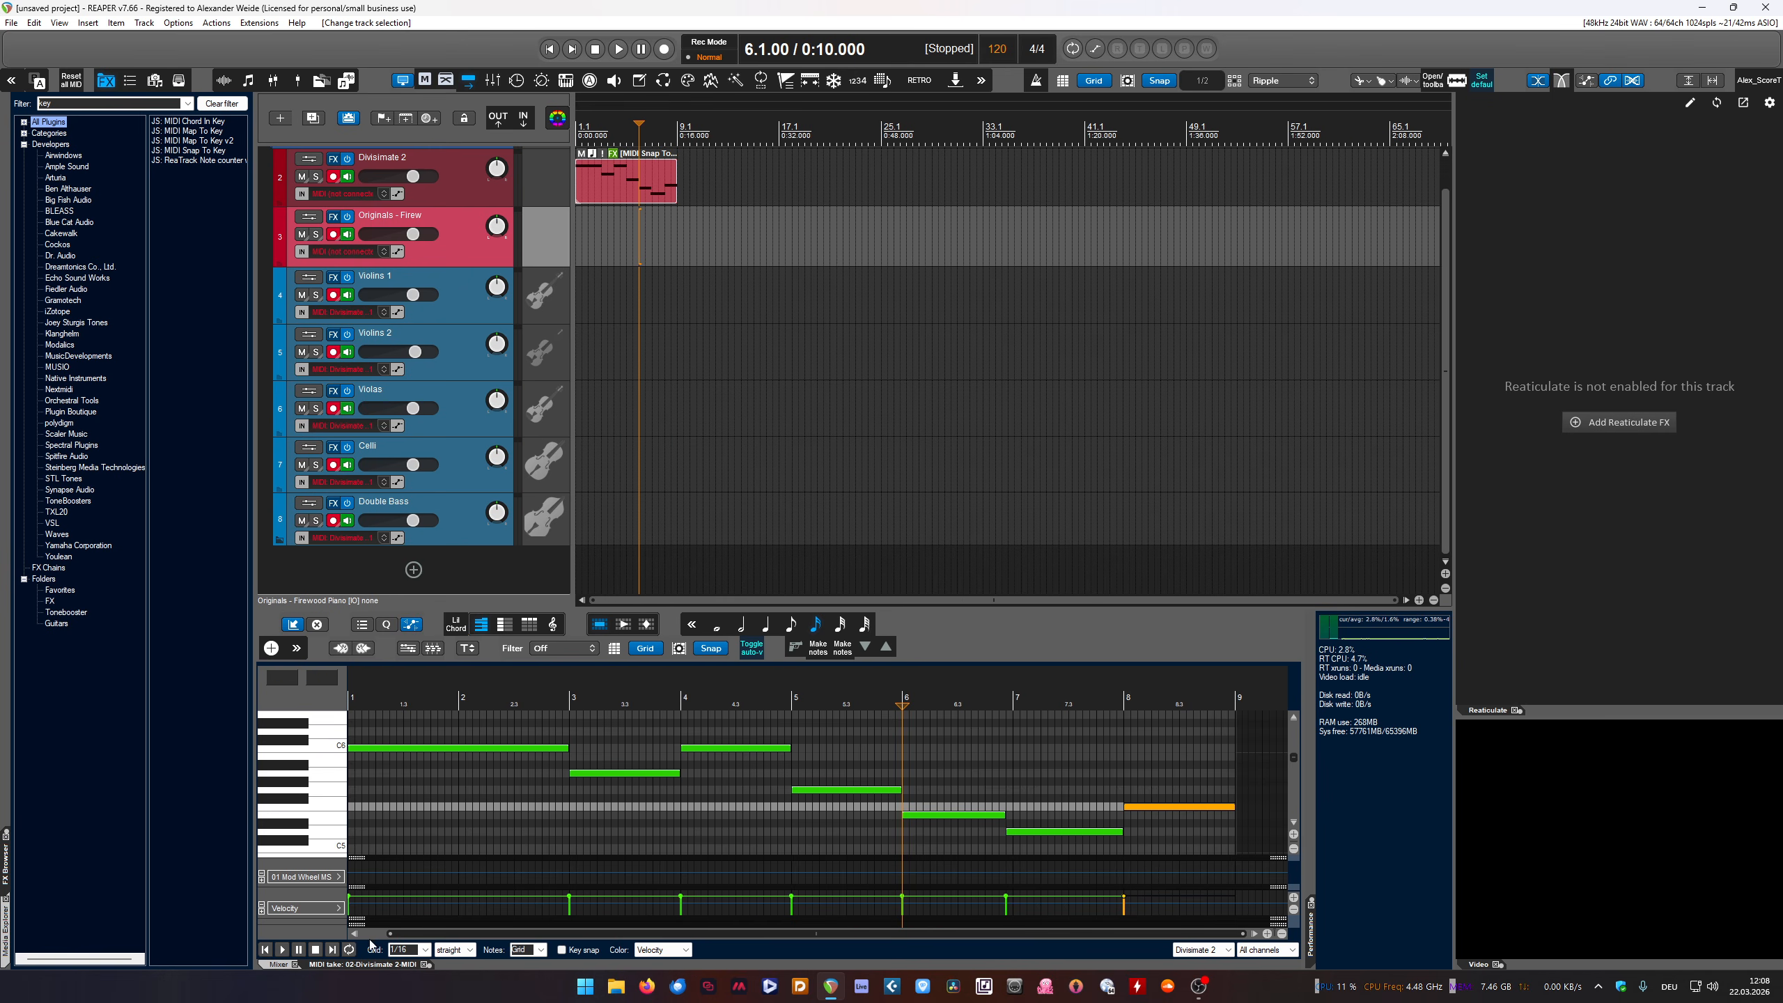
click(276, 966)
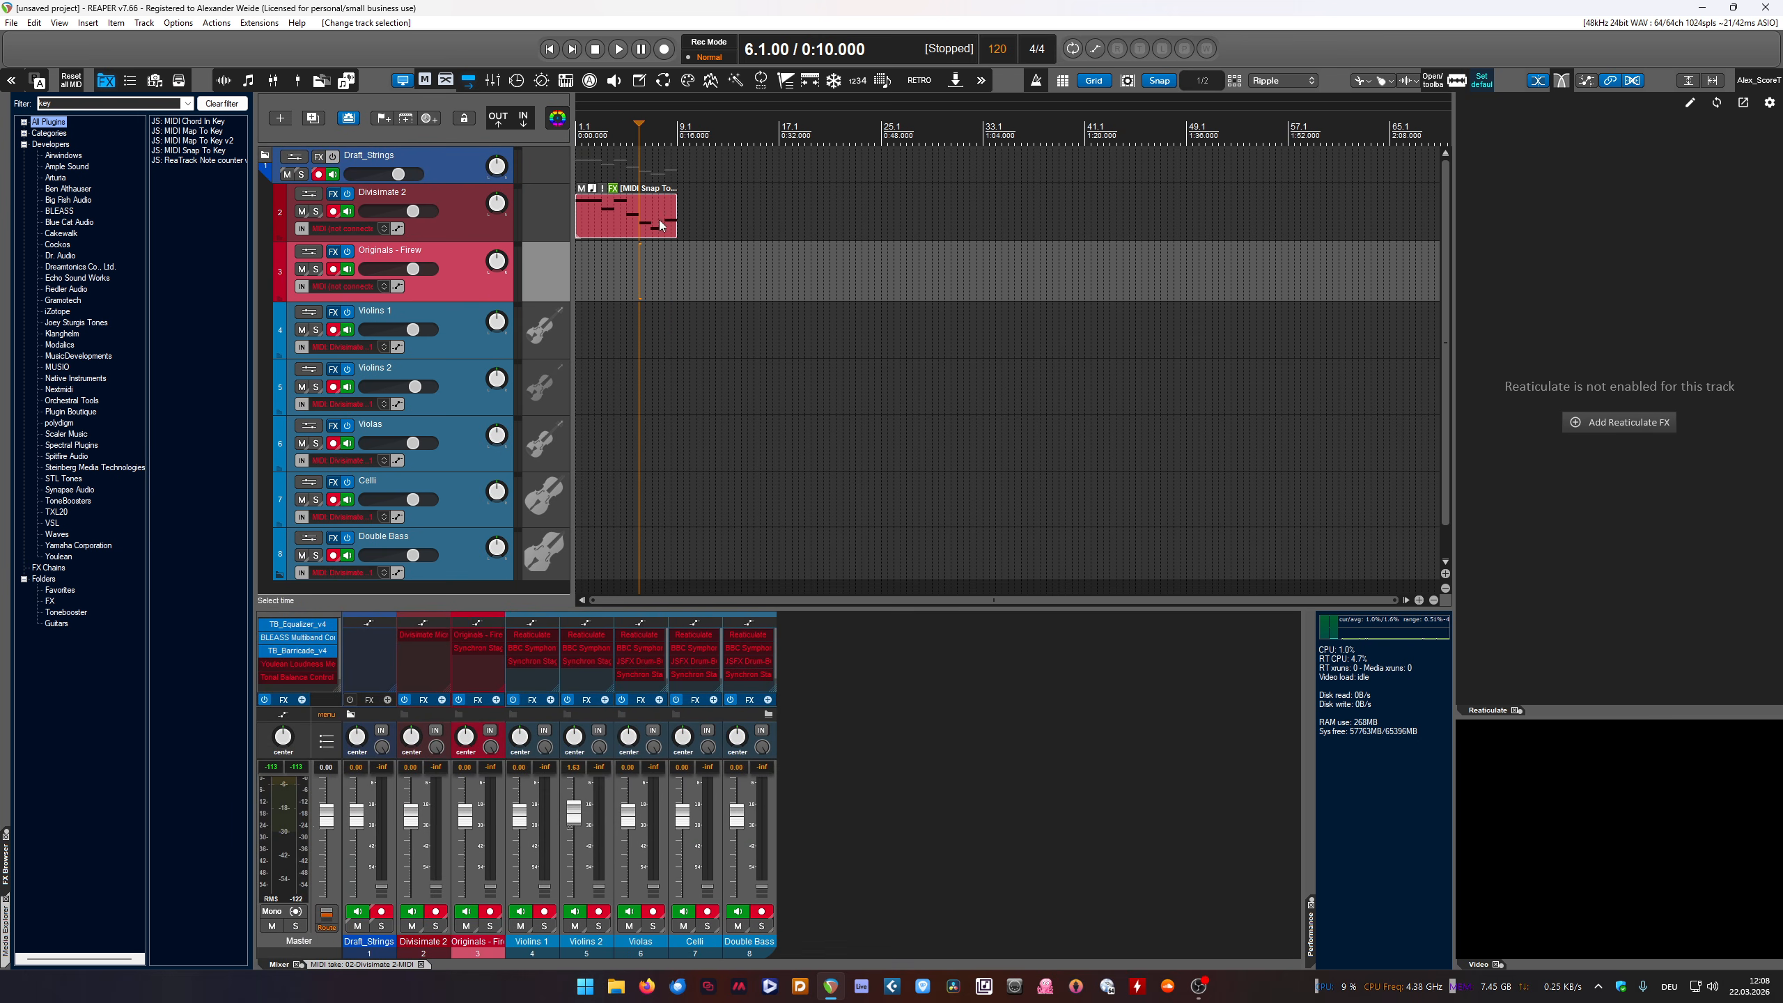
click(530, 118)
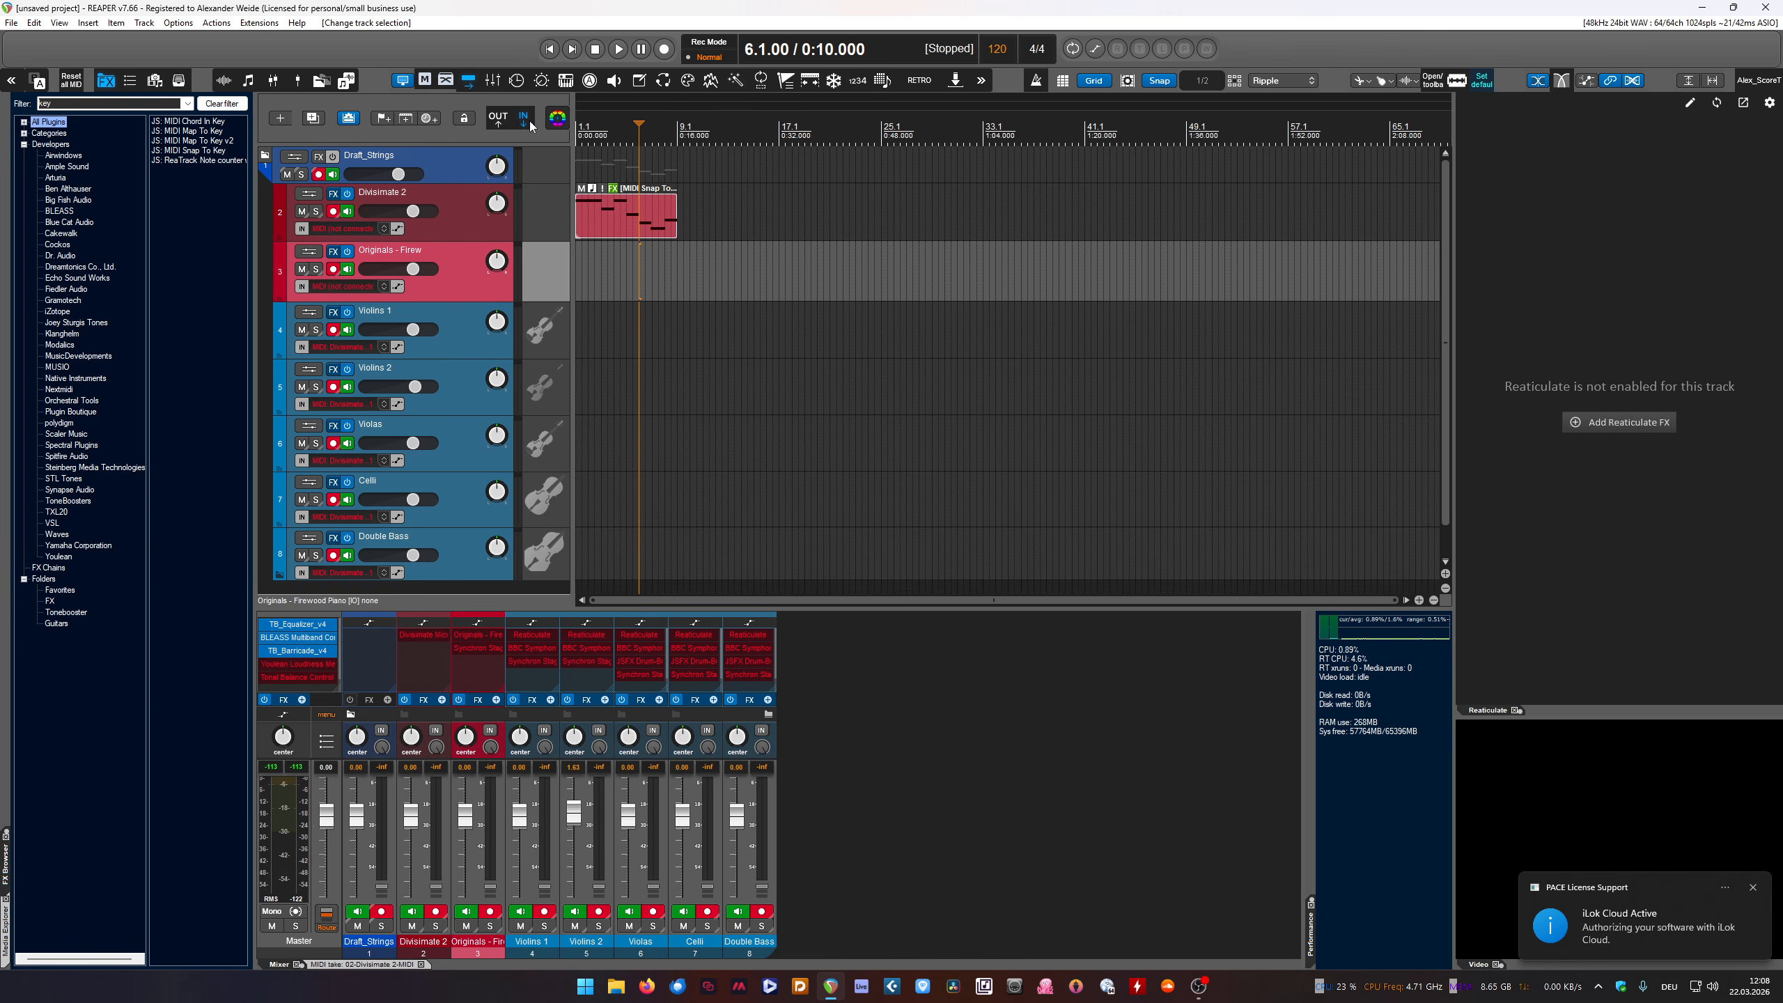
click(1753, 891)
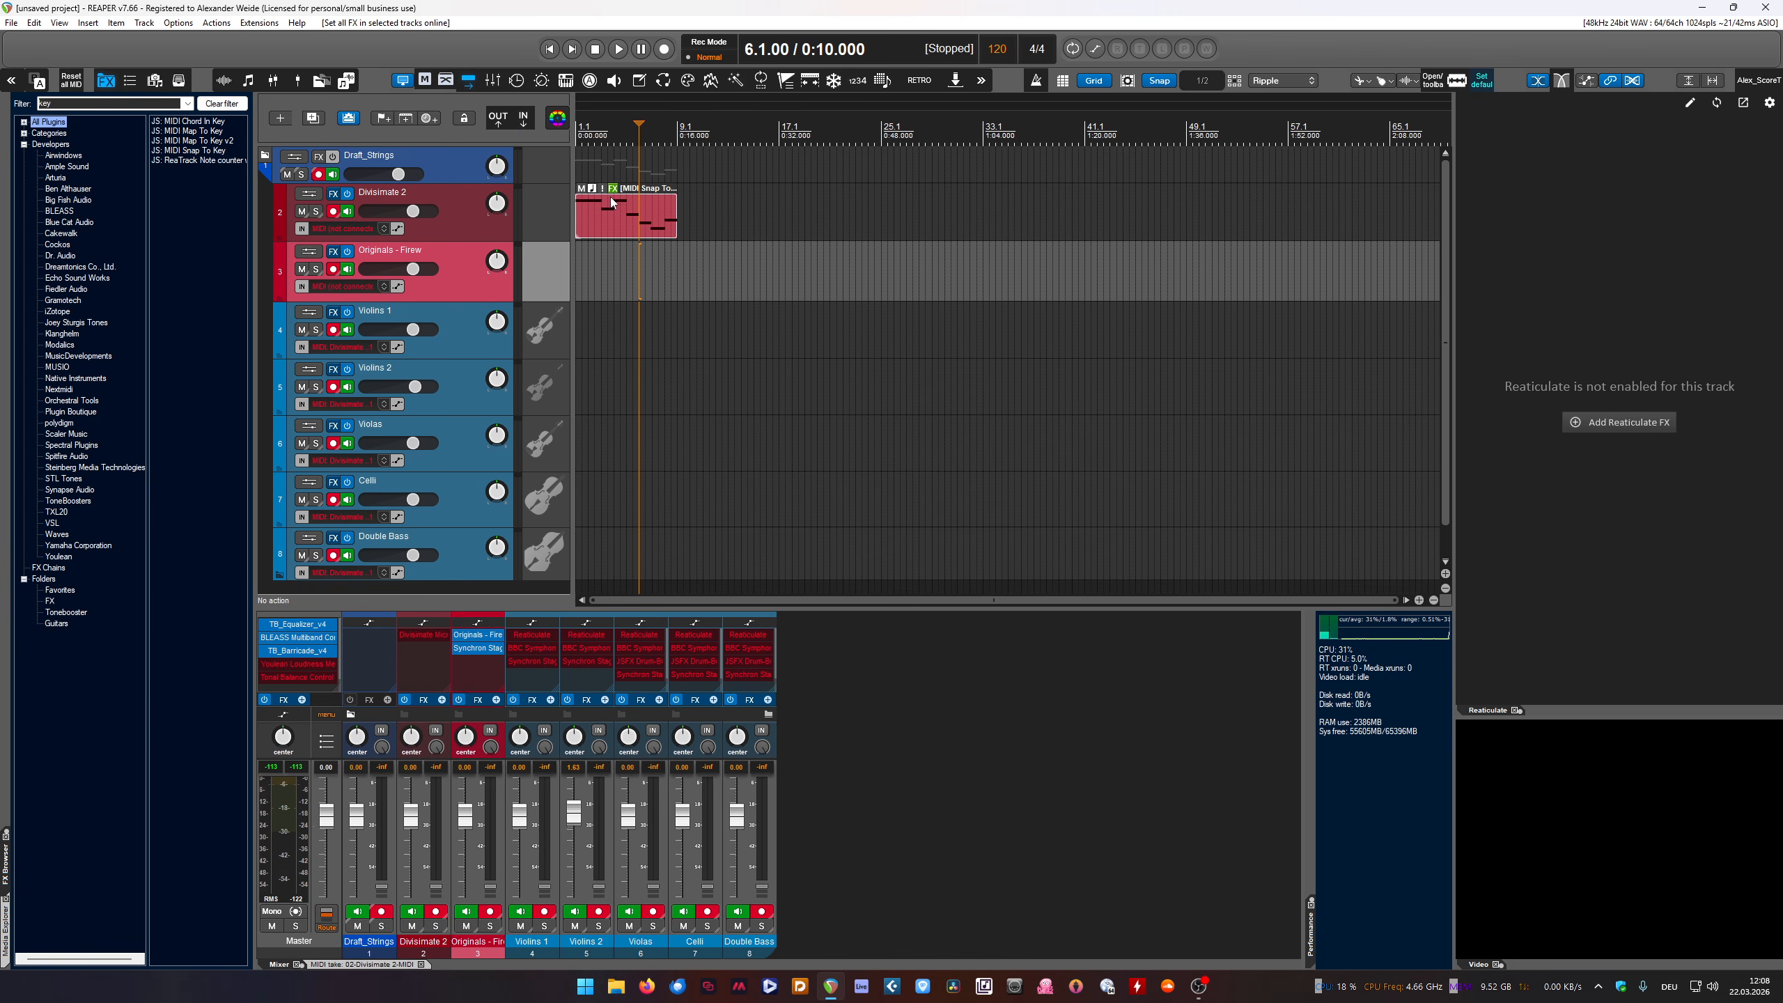
Move the MIDI item from the Divisimate 2 track straight down to the Originals - Firewood Piano track, keeping its start position
click(353, 290)
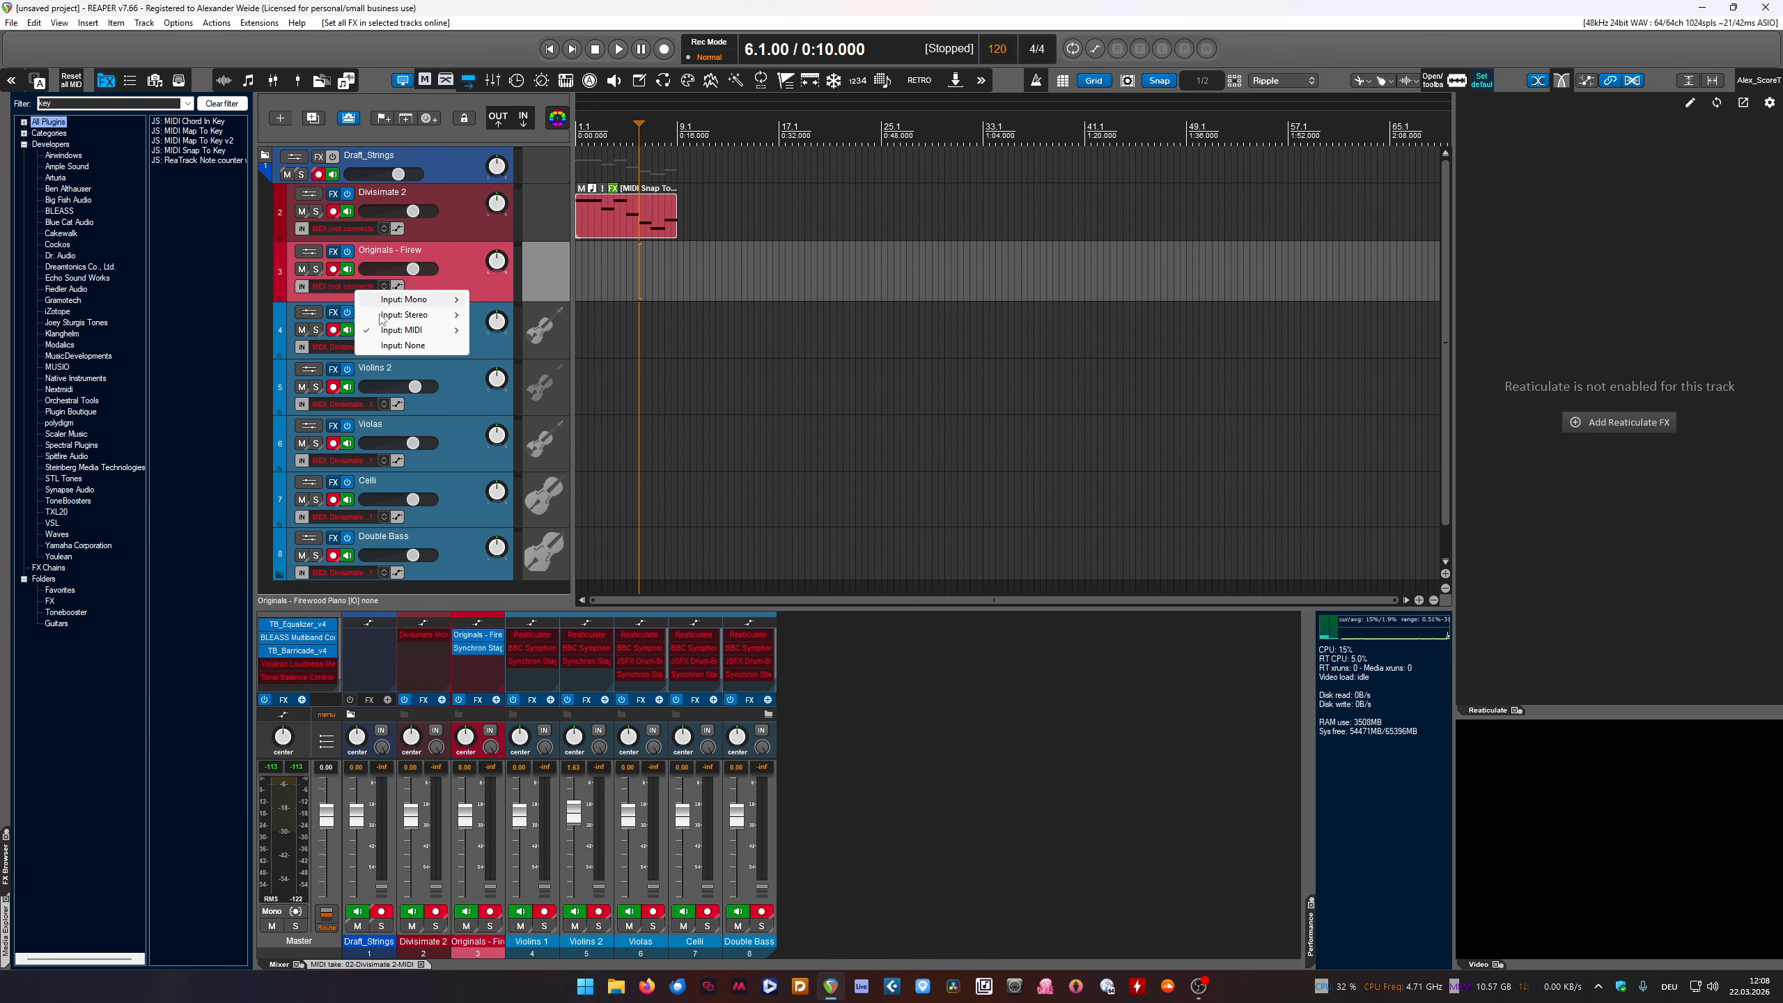
click(465, 250)
drag(608, 218, 599, 291)
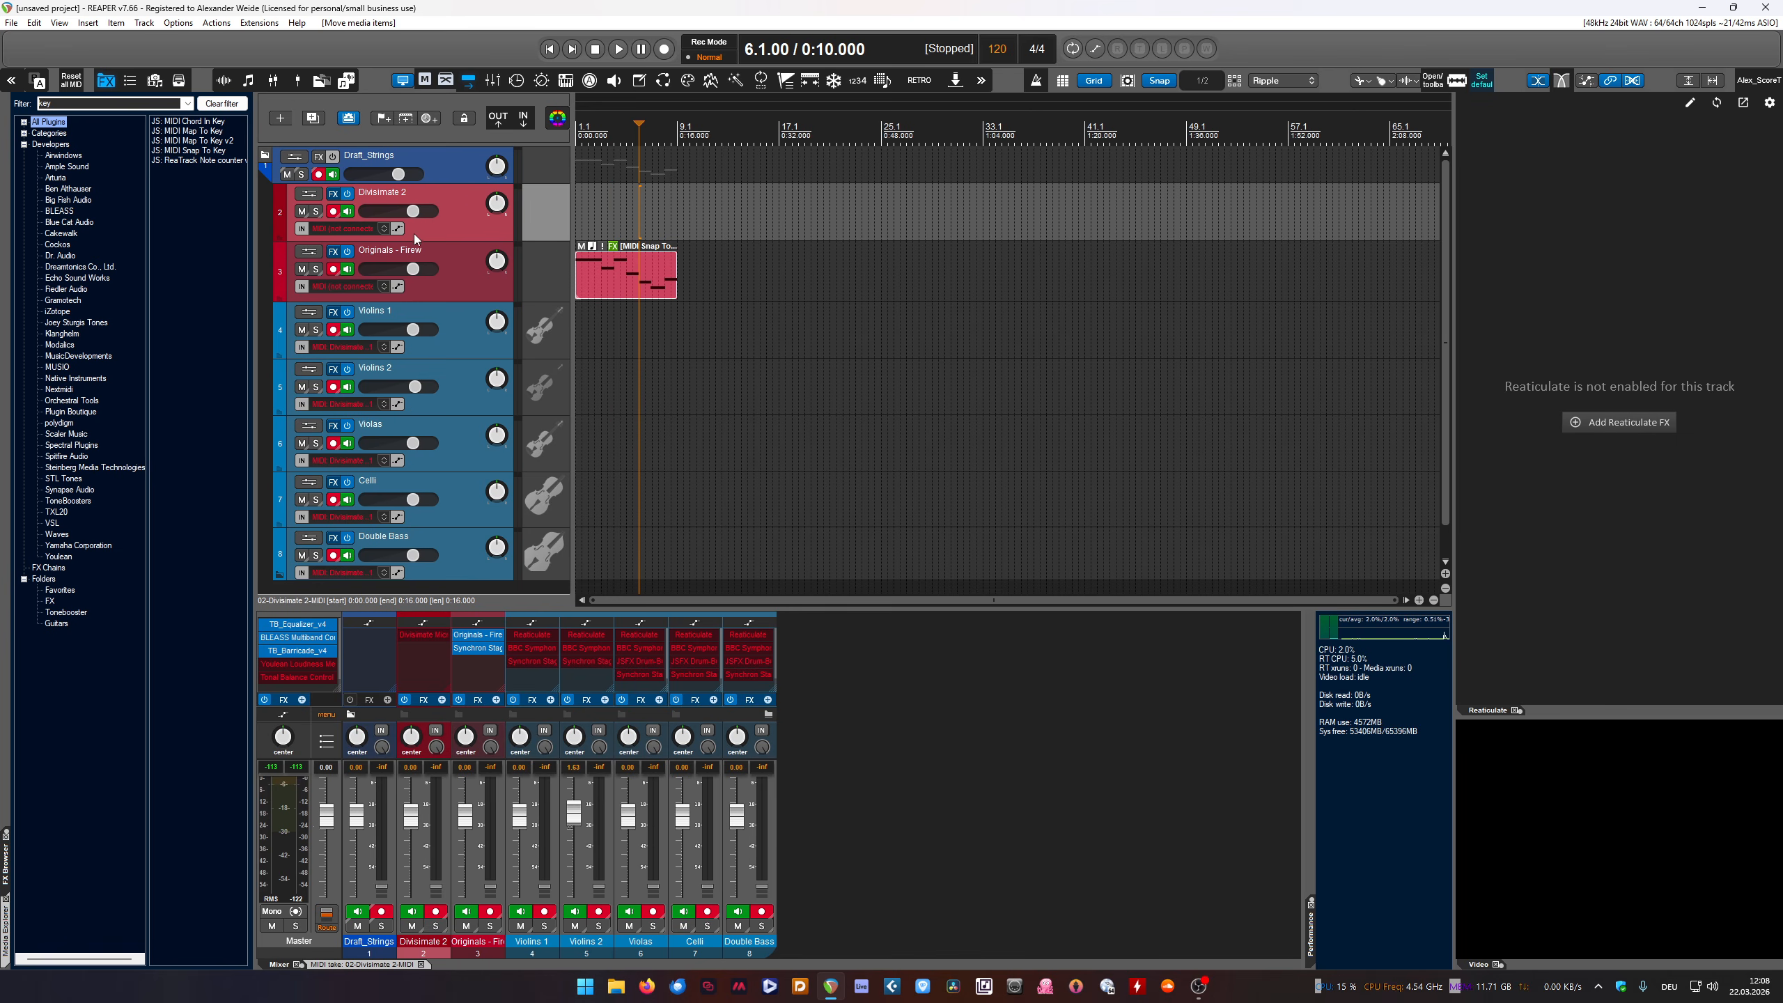
click(466, 284)
click(463, 316)
shift+click(461, 559)
ctrl+click(450, 261)
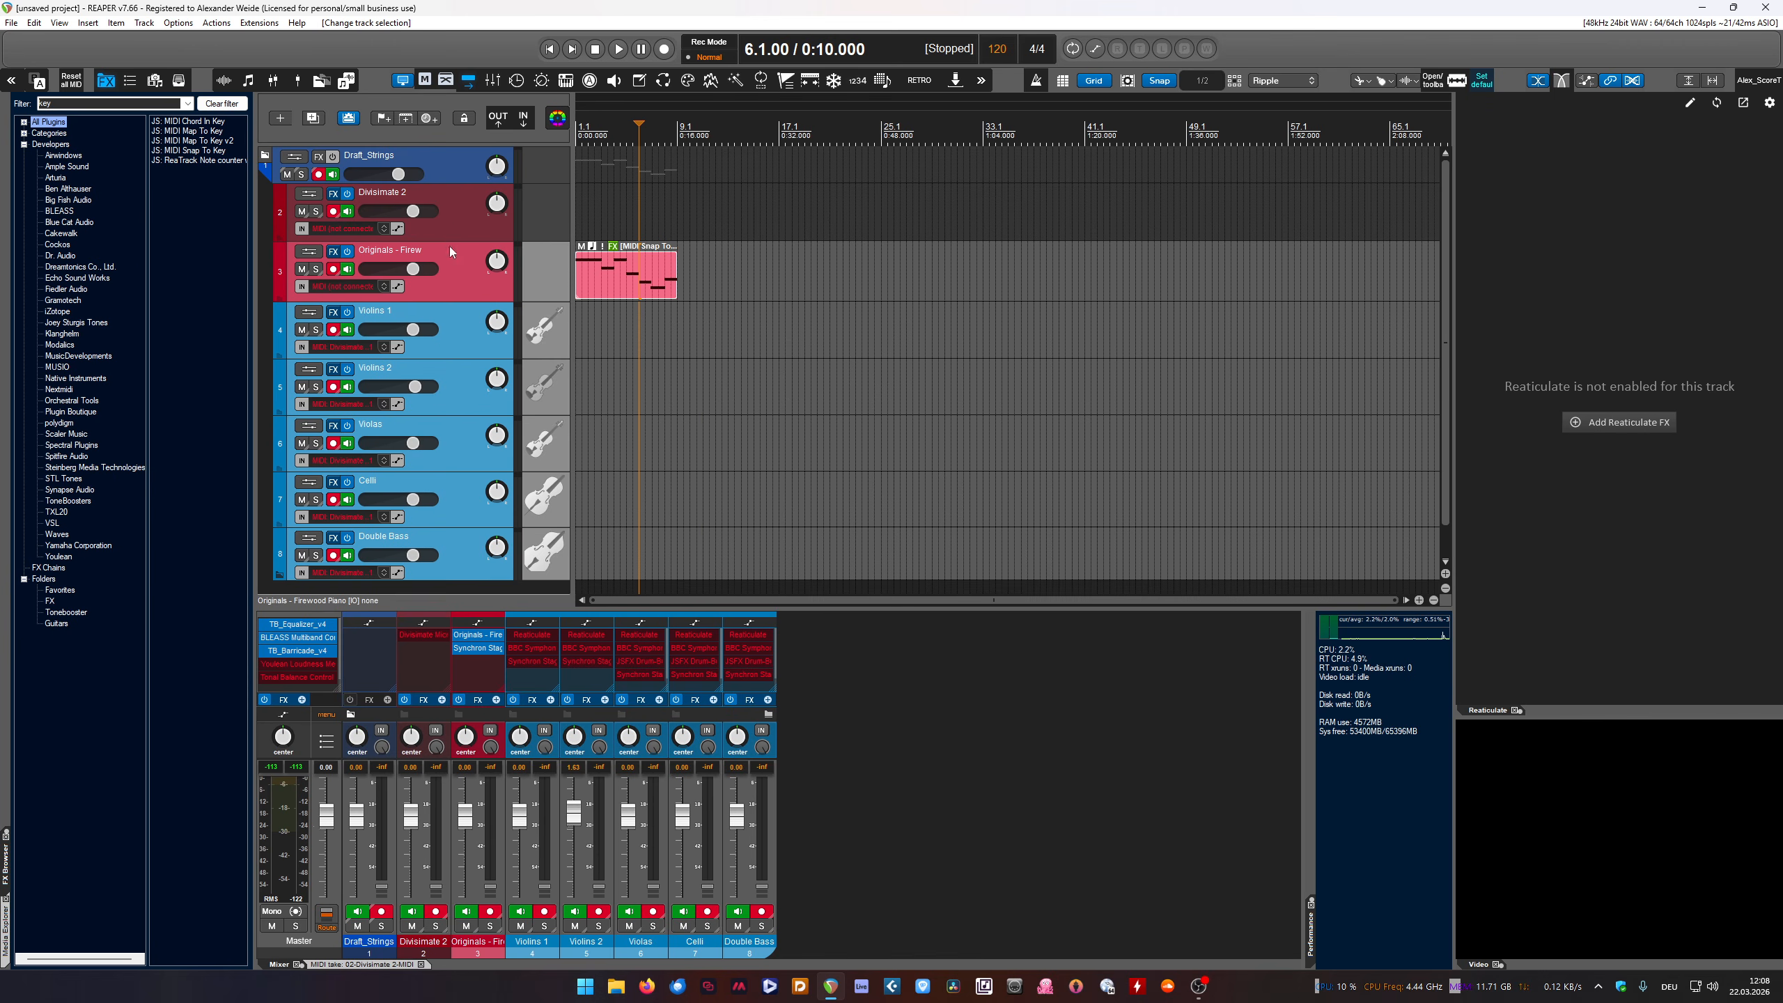
ctrl+click(451, 207)
click(465, 206)
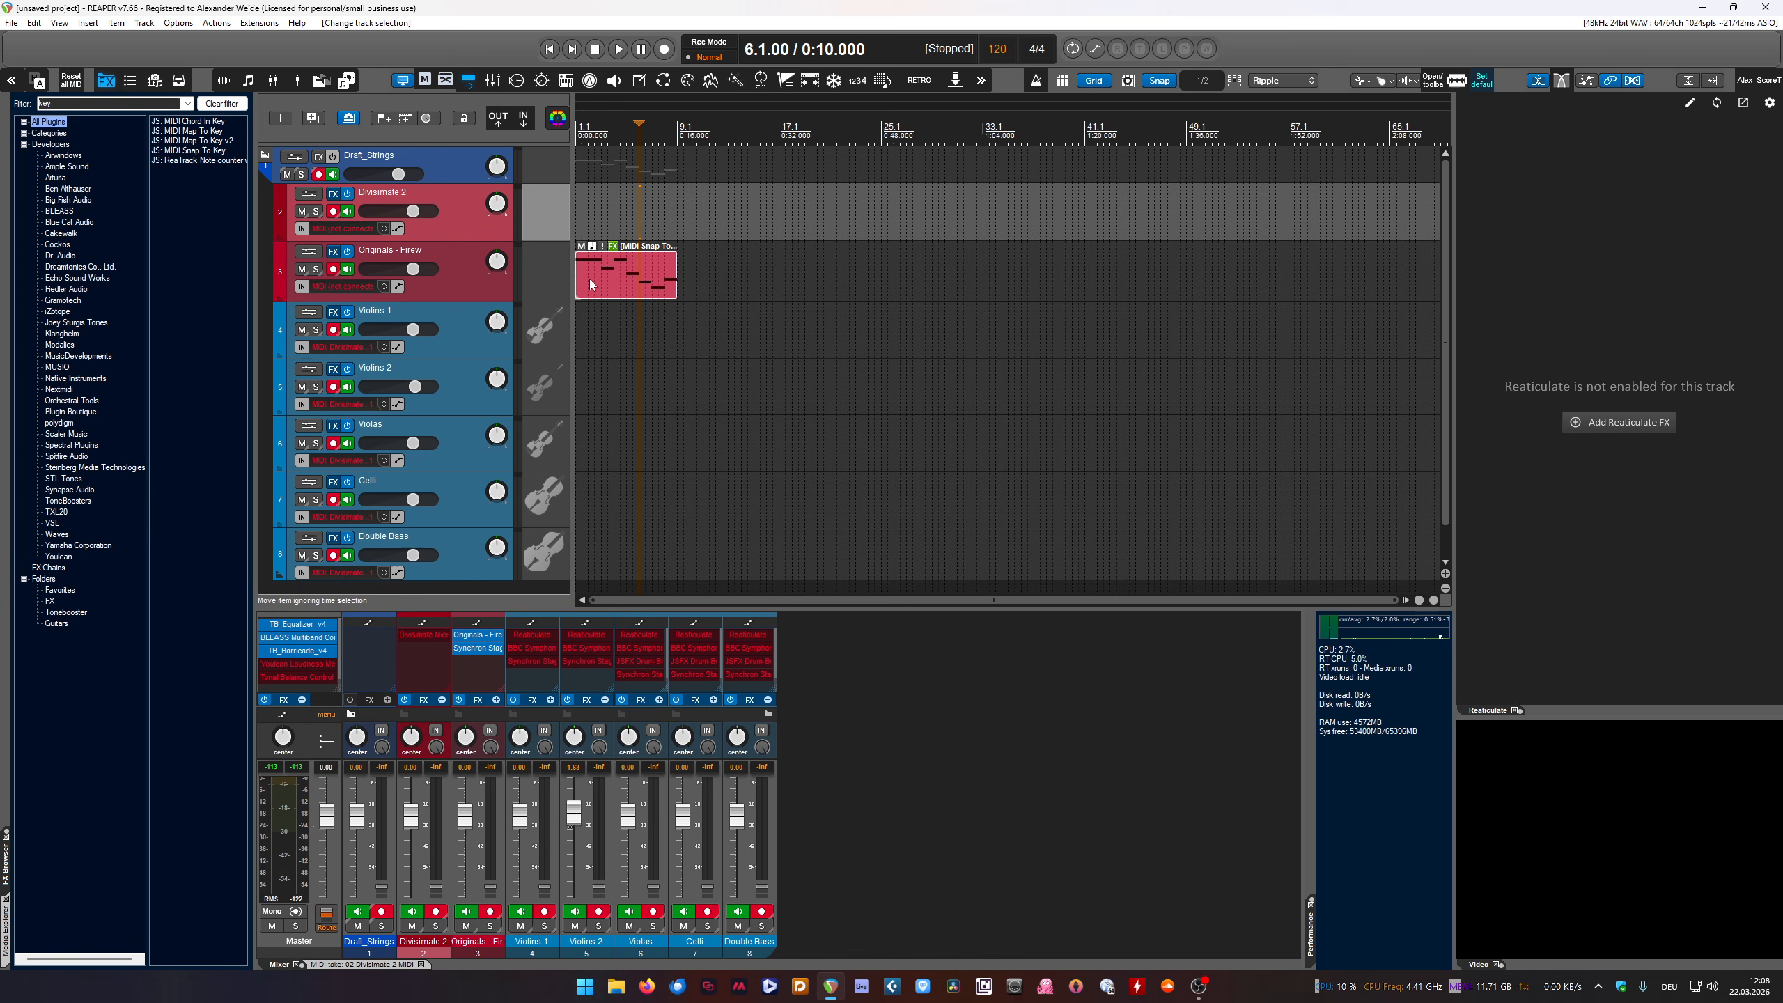
Select the MIDI item on the piano track, play it briefly from the project start, and stop playback
click(623, 288)
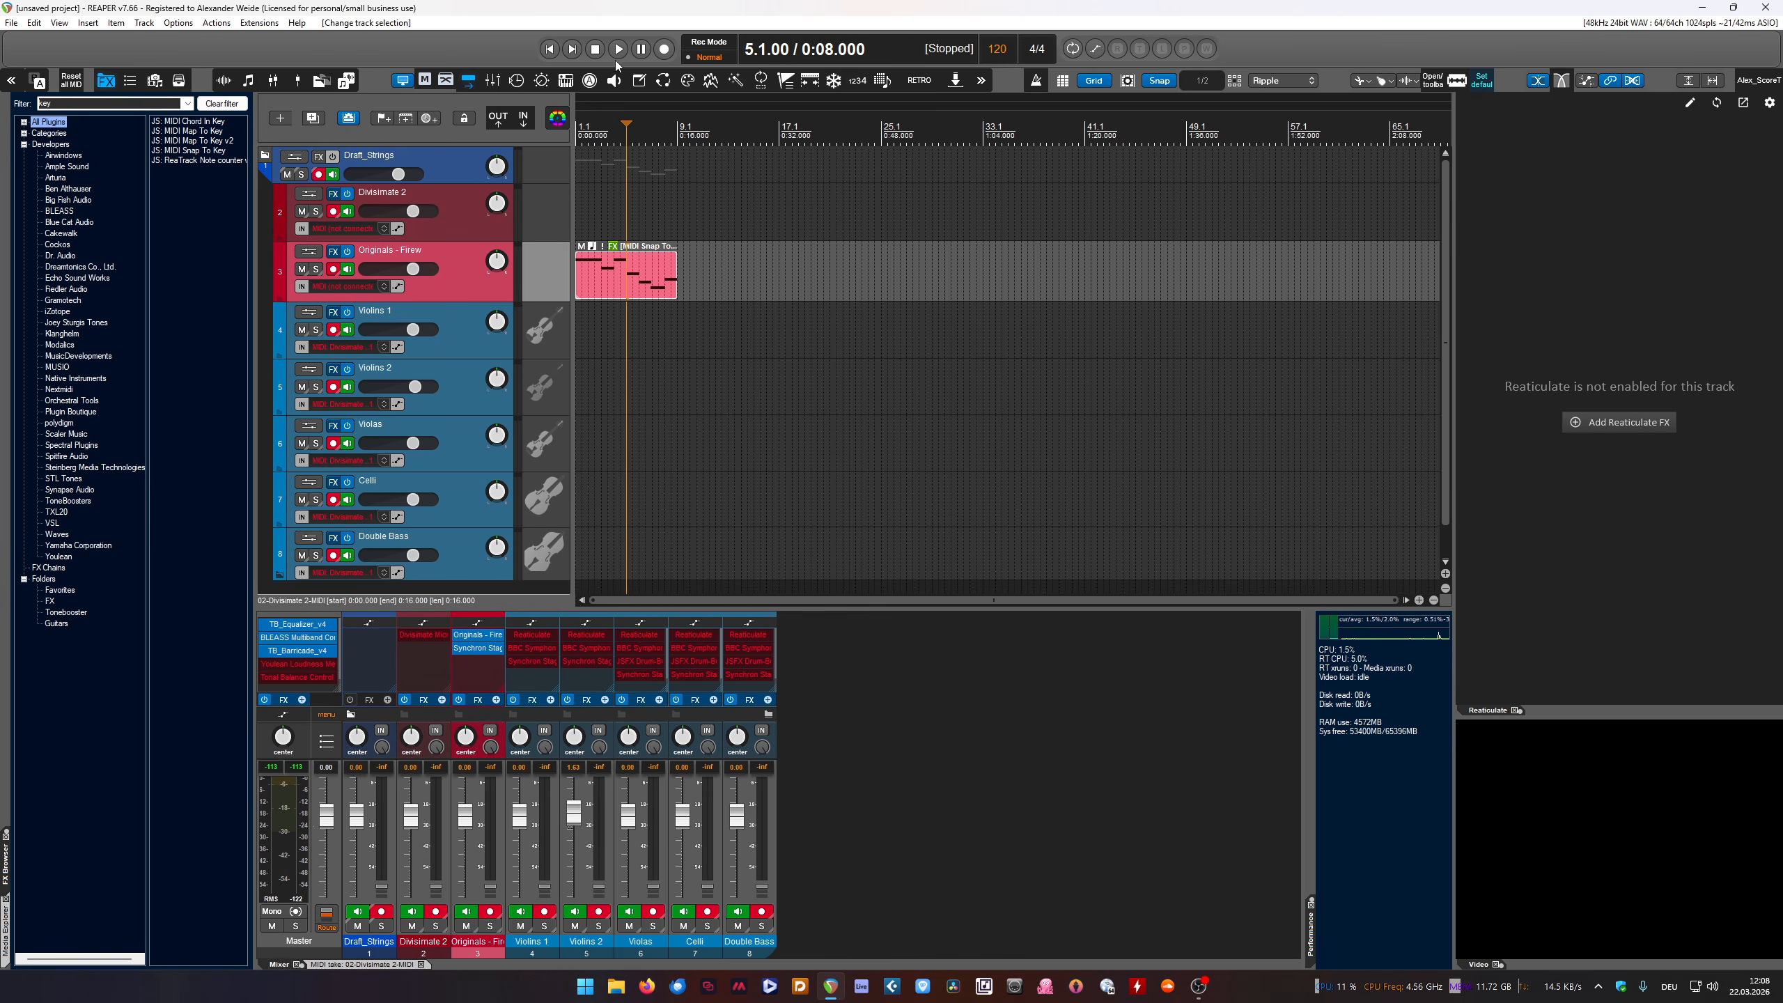
click(573, 57)
key(space)
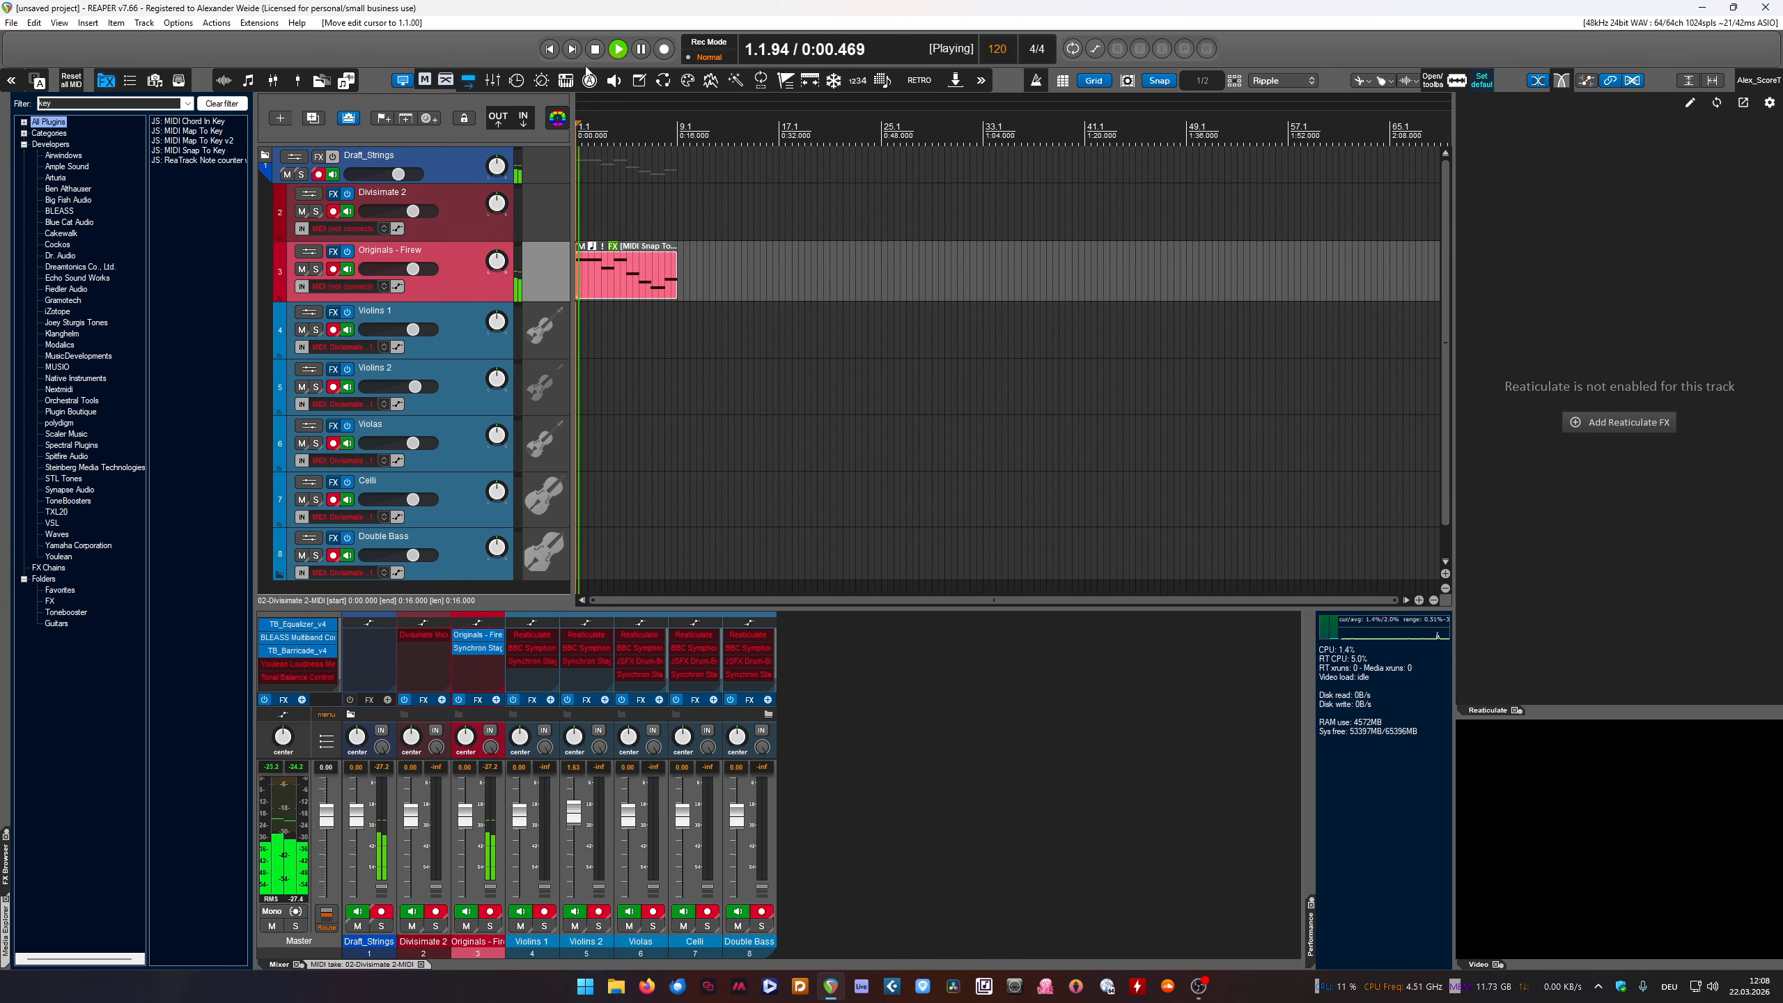
key(space)
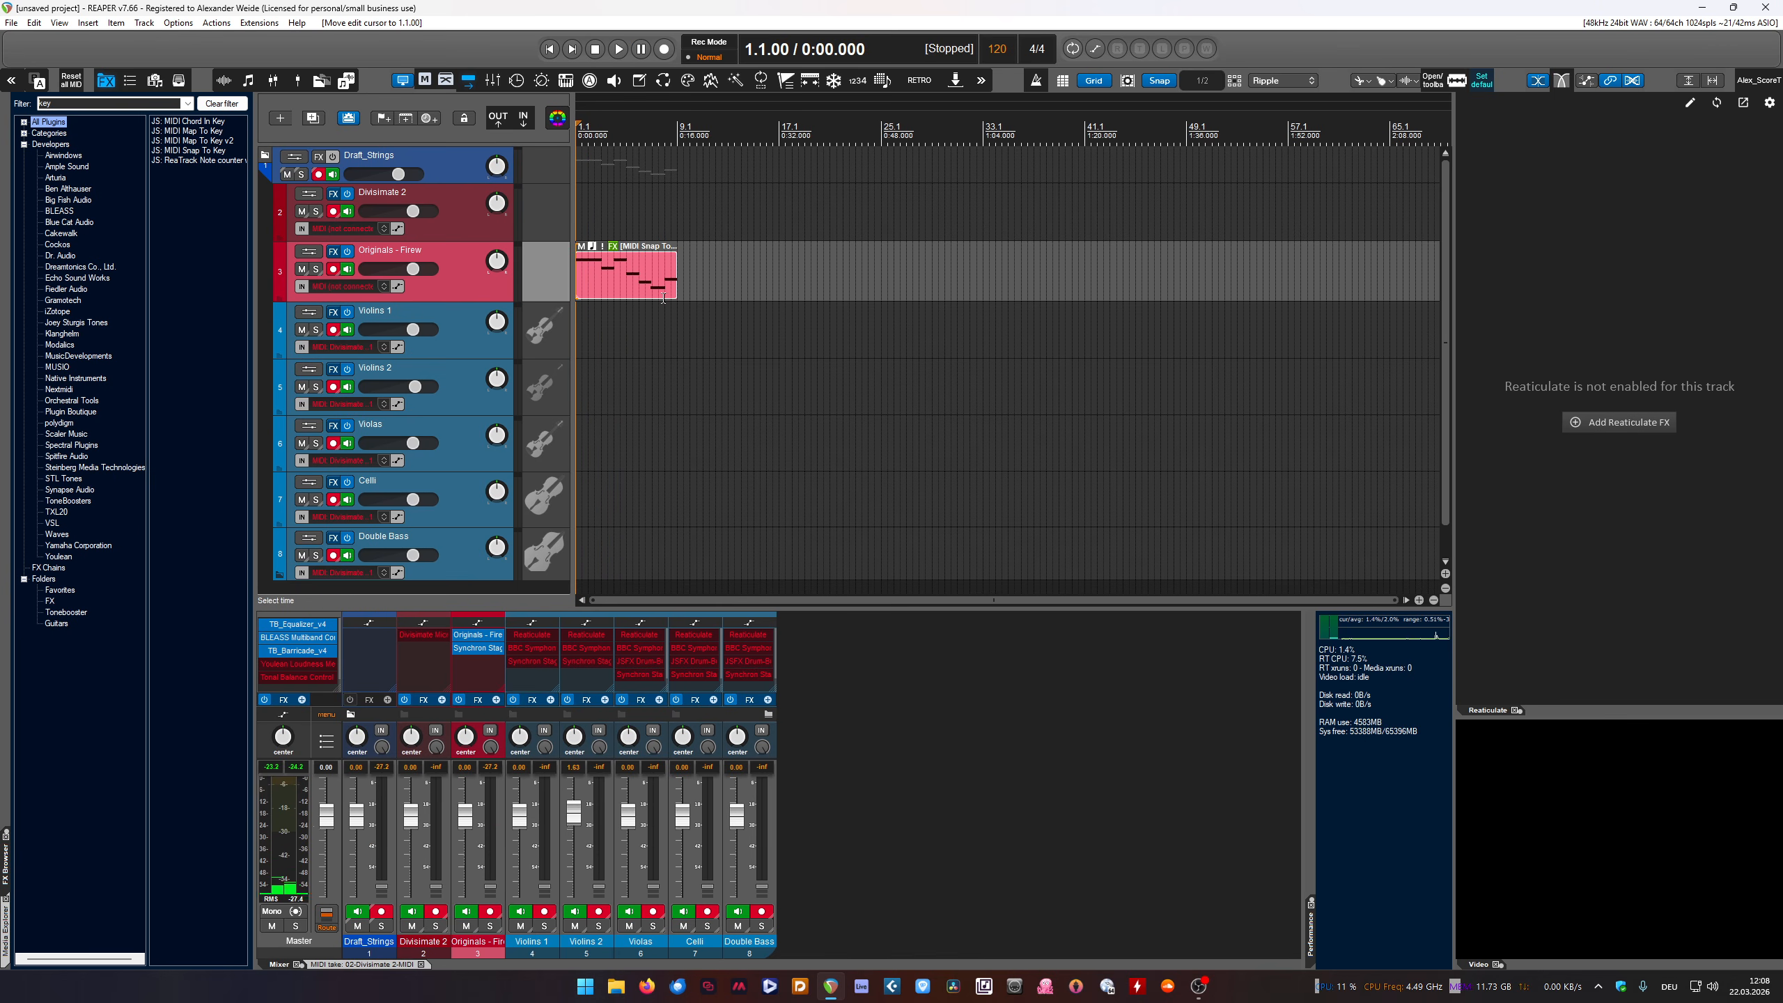
Time-compress the MIDI item with its notes to one bar (2 seconds), and audition it from the start
drag(677, 288, 601, 288)
scroll(585, 184, up, 8)
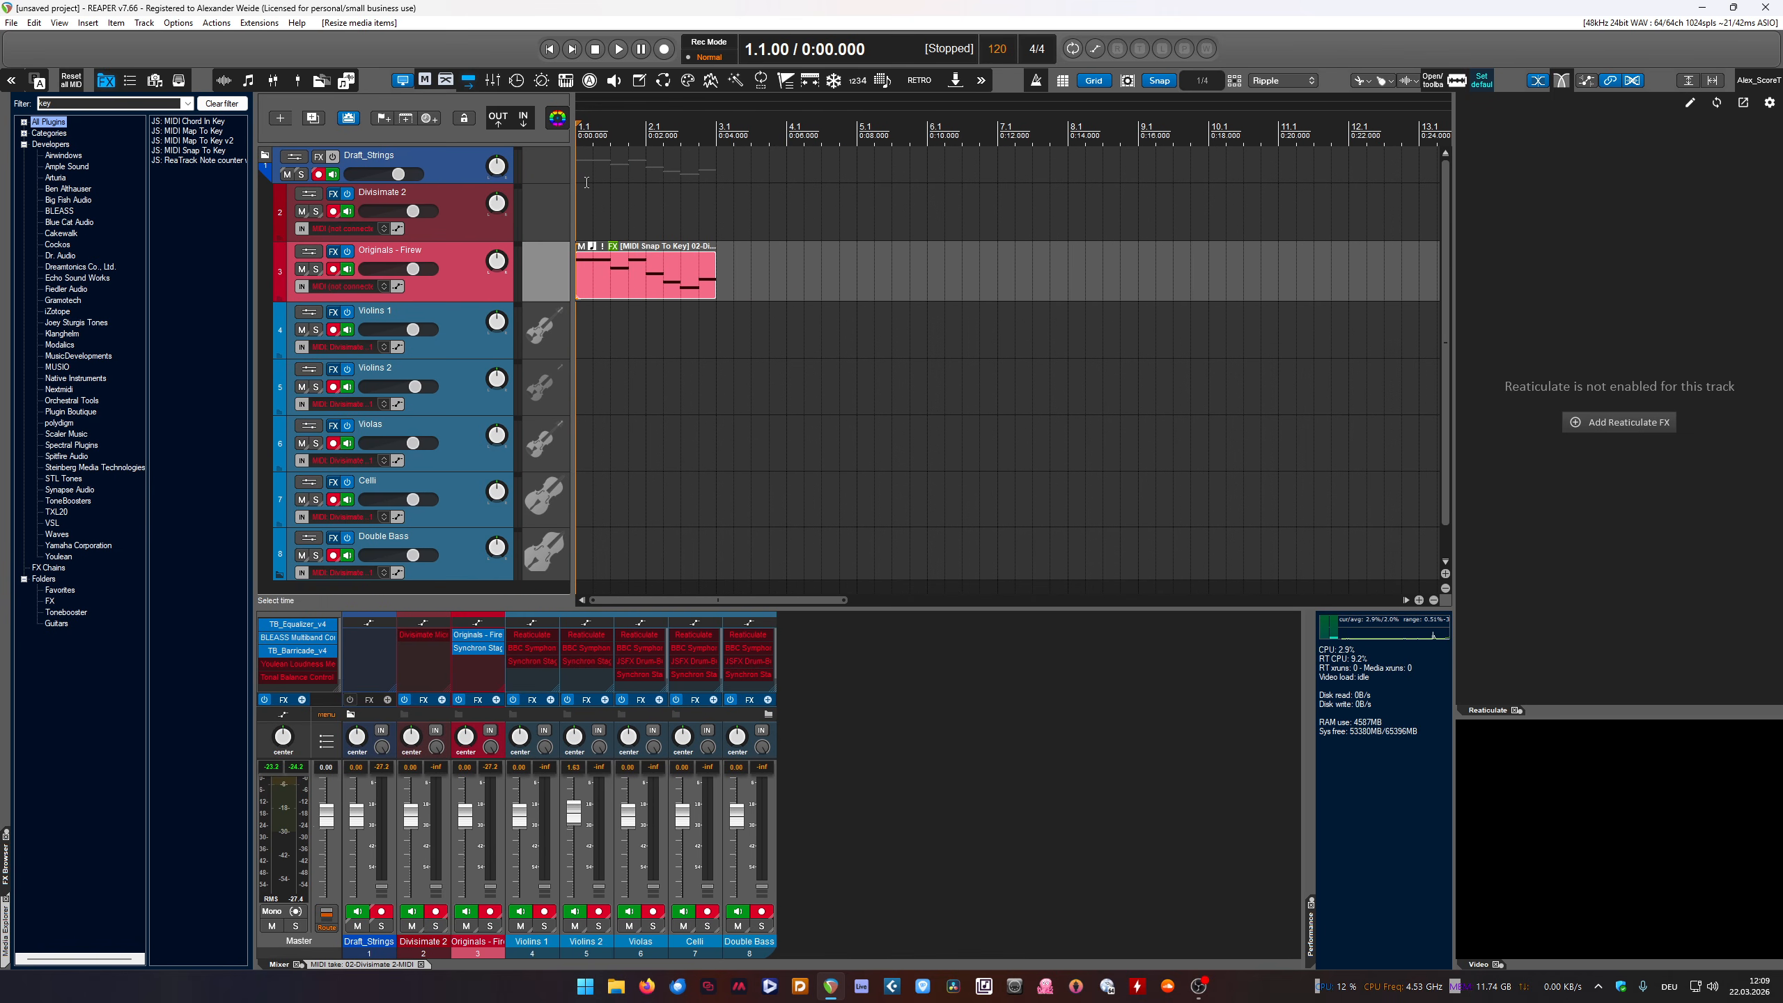
drag(853, 290, 714, 289)
click(618, 49)
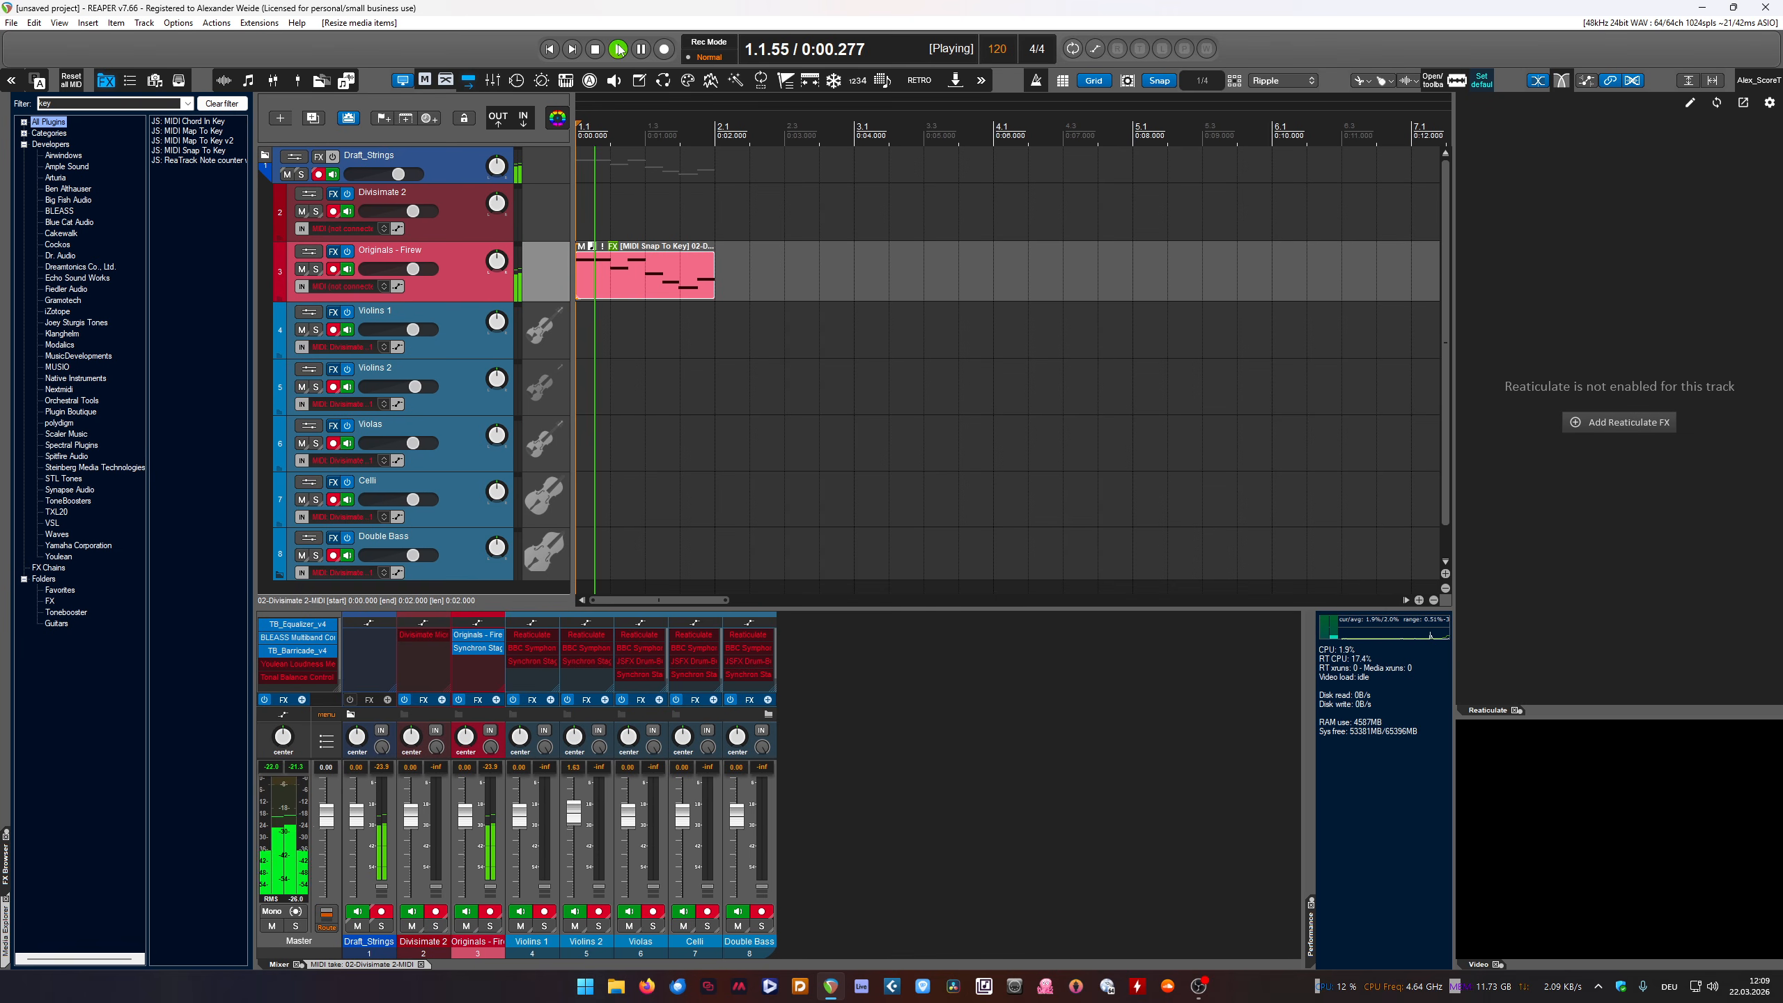
click(597, 50)
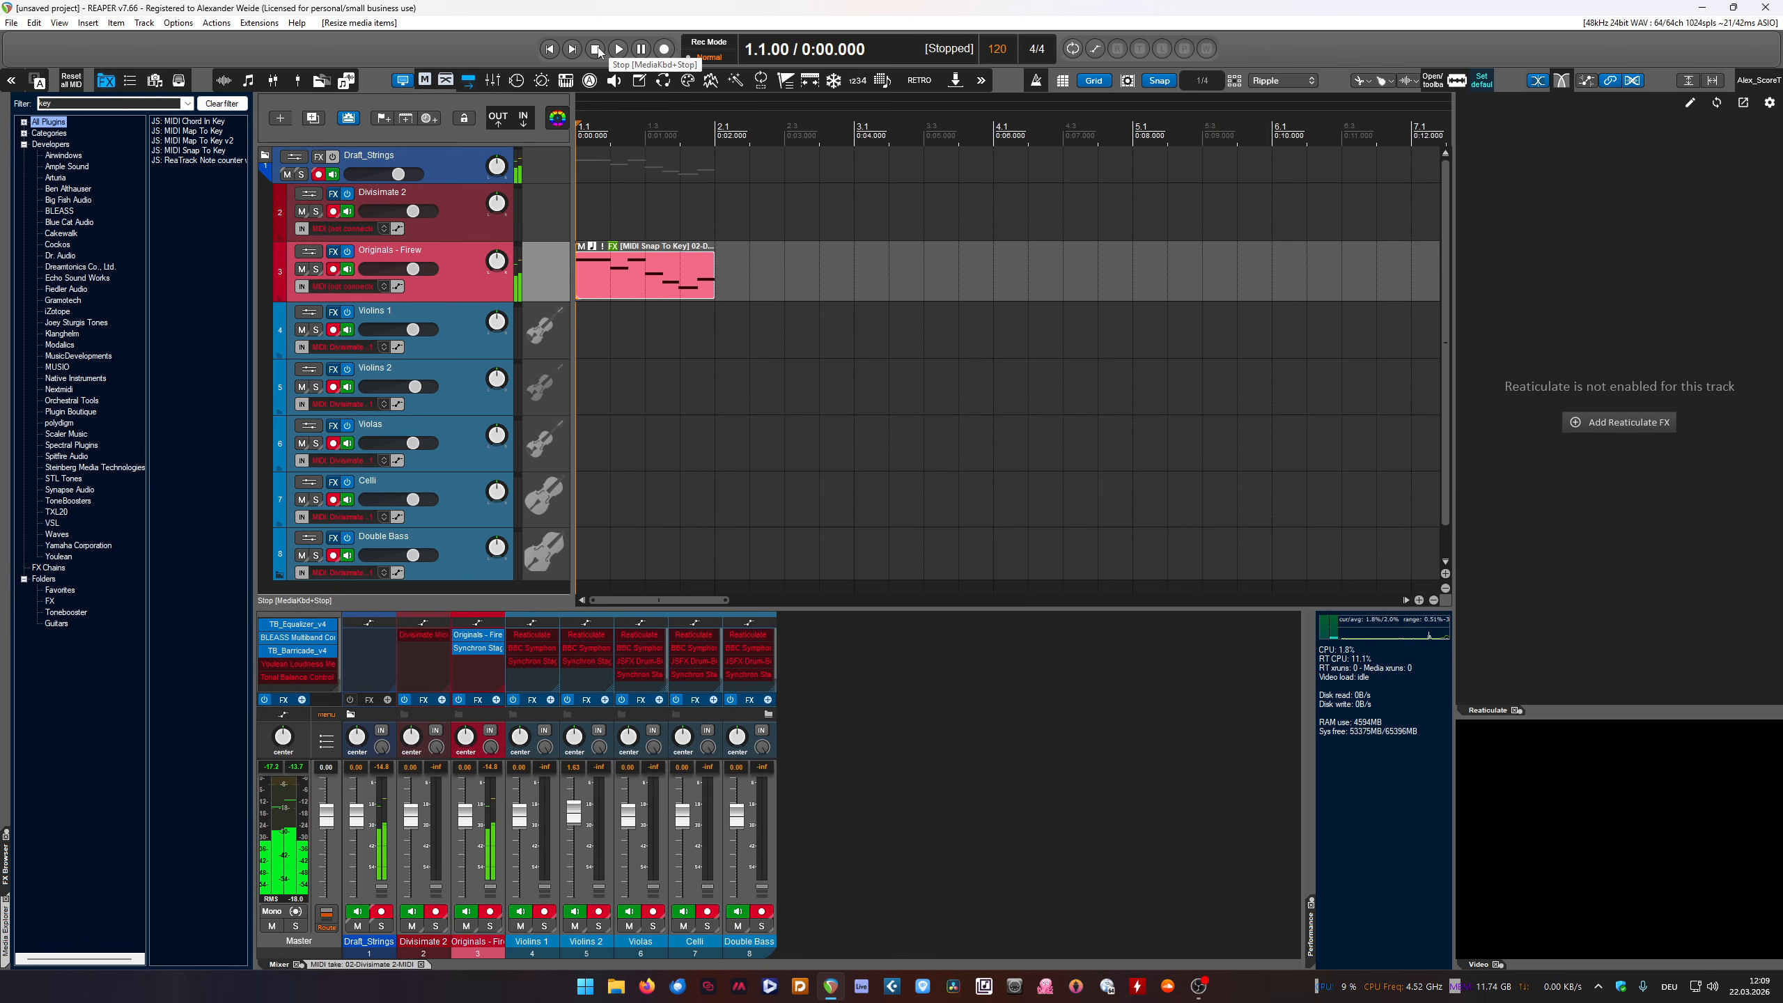
Copy the one-bar MIDI item into bars 2, 3 and 4 of the same track
click(633, 271)
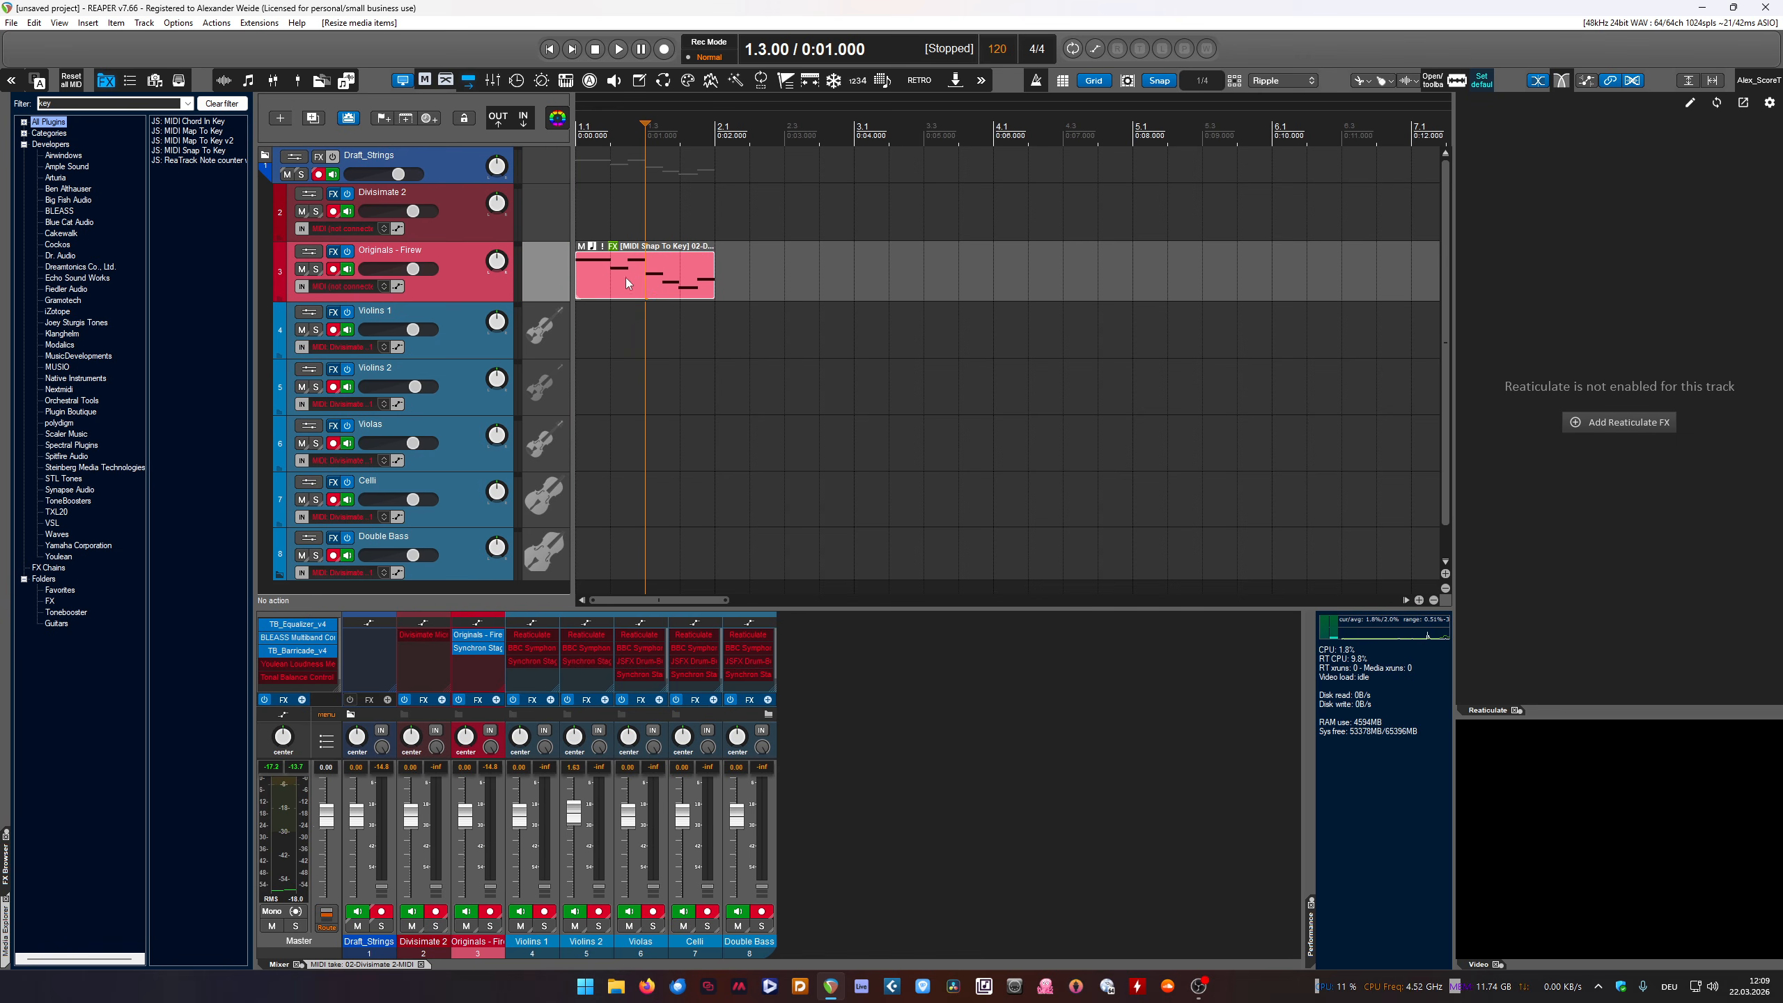
drag(636, 280, 1083, 268)
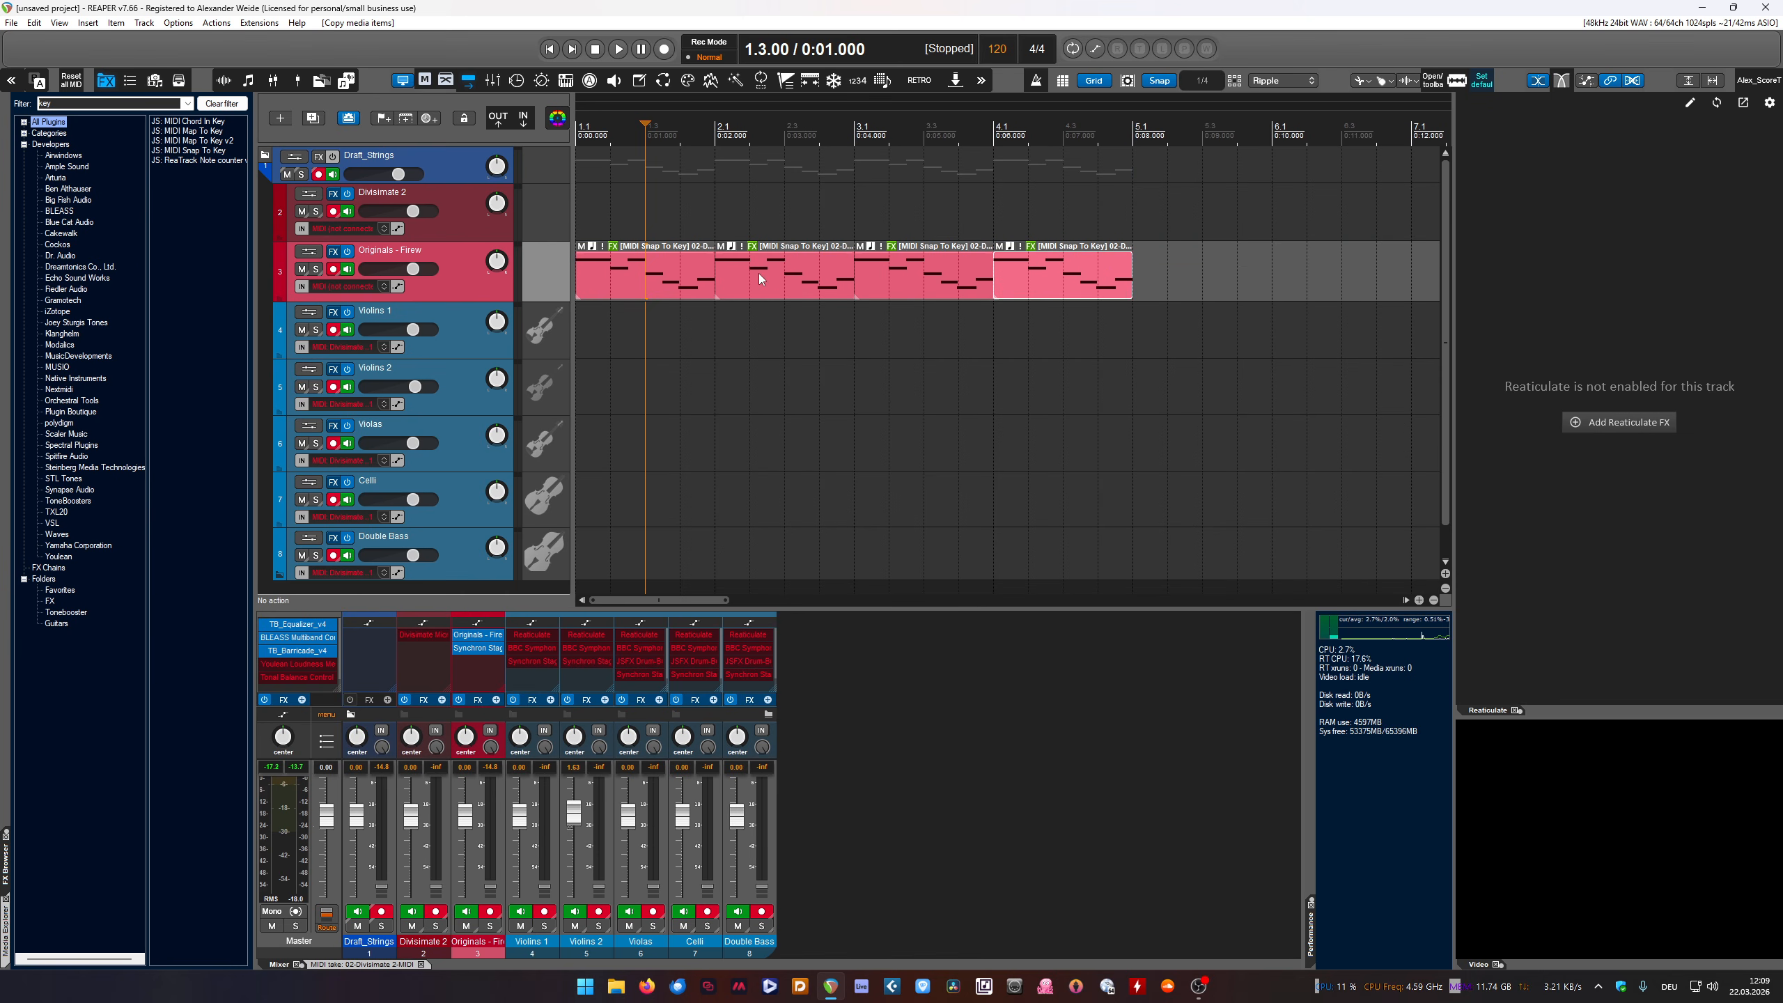
Open the second item in the MIDI editor, set its MIDI Snap To Key root note to B, and close the FX window
click(759, 279)
double_click(776, 271)
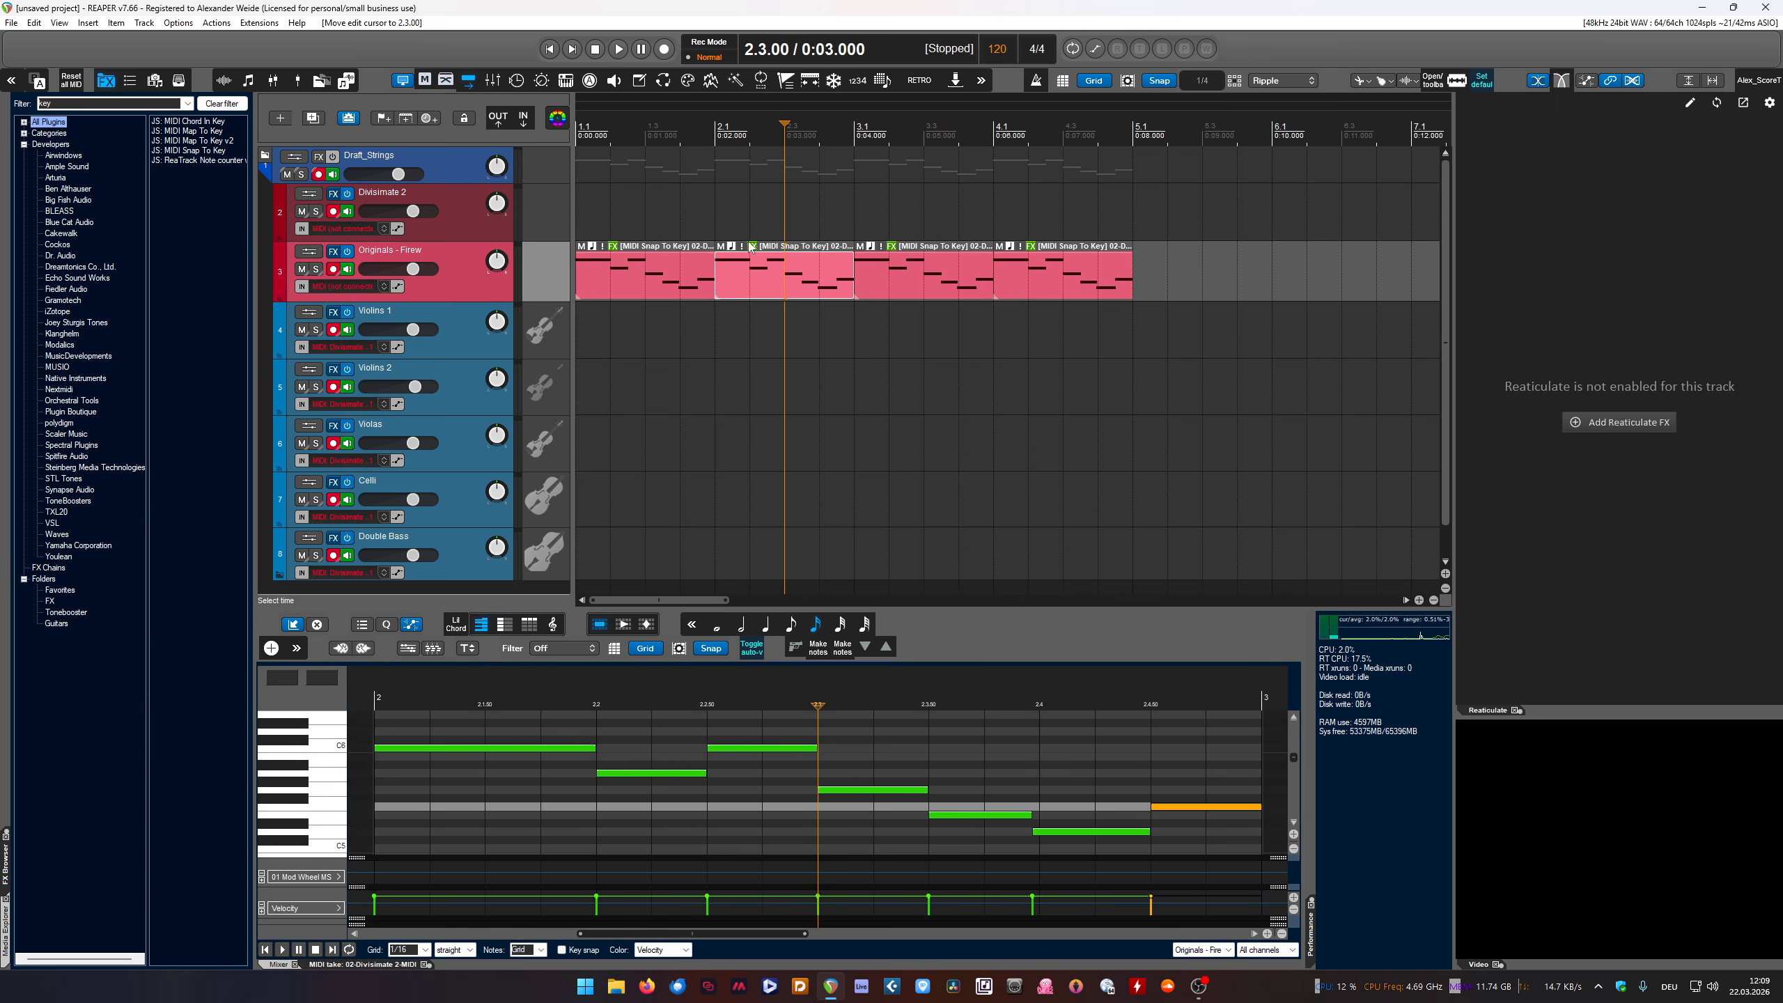
click(751, 246)
click(486, 417)
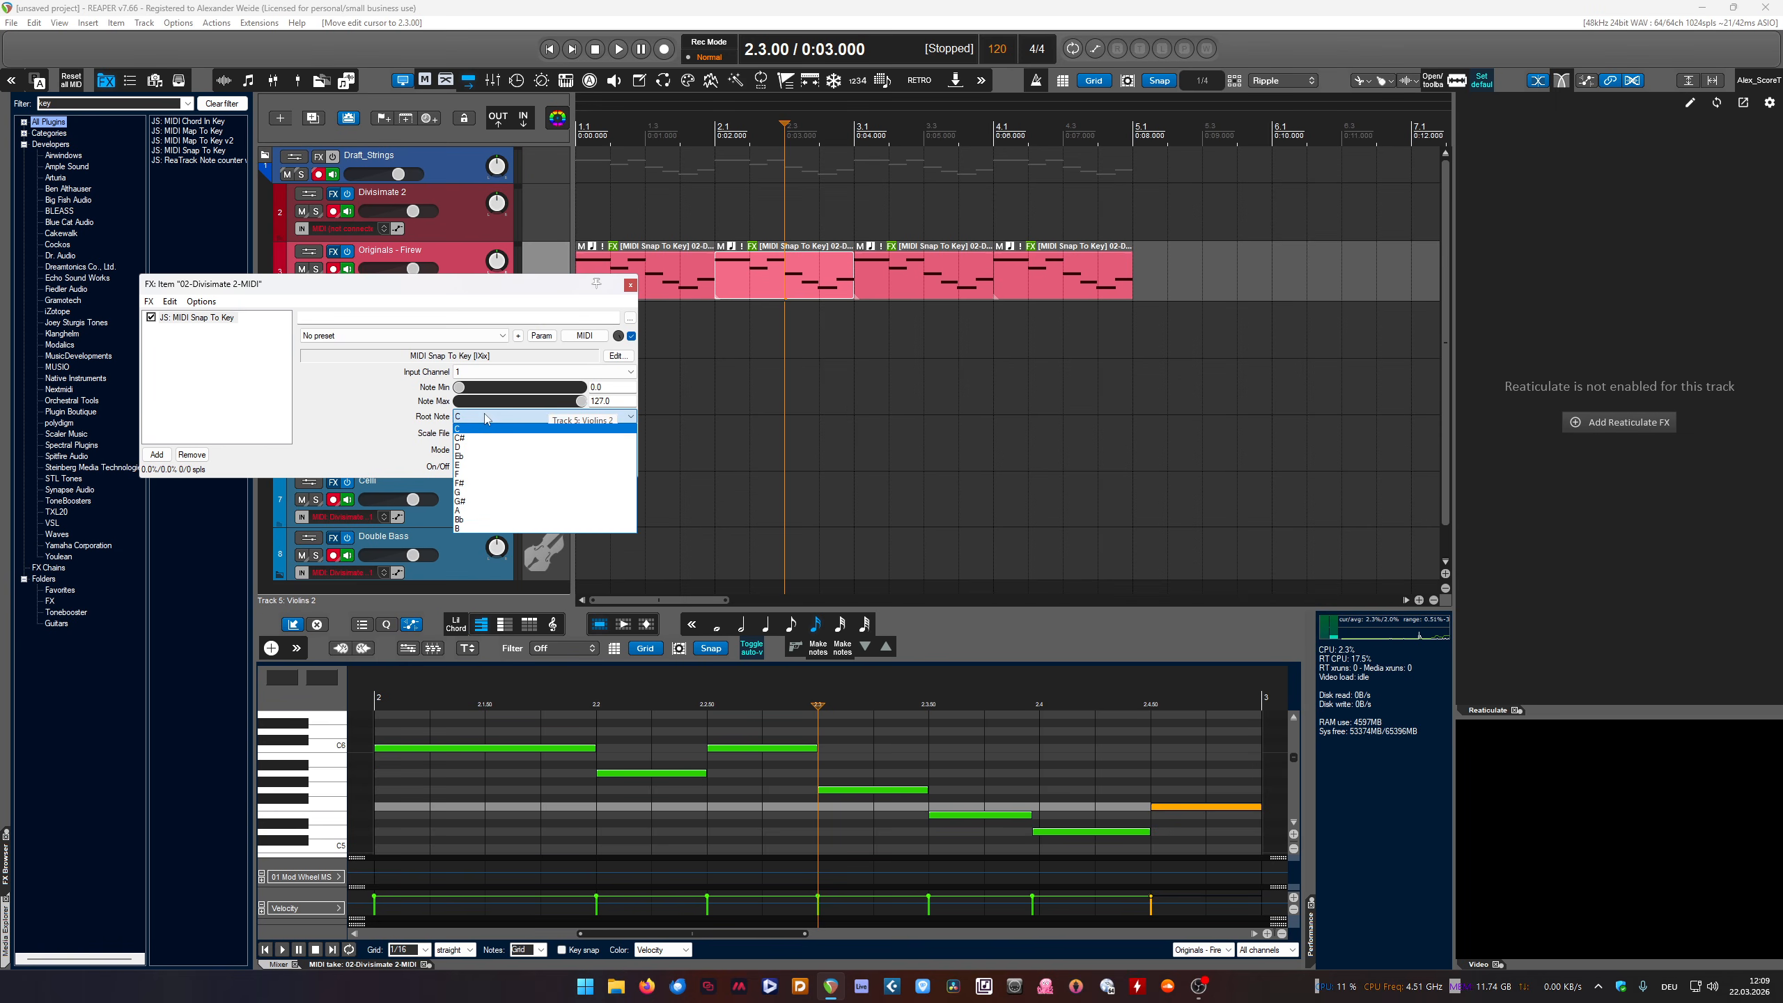
click(485, 428)
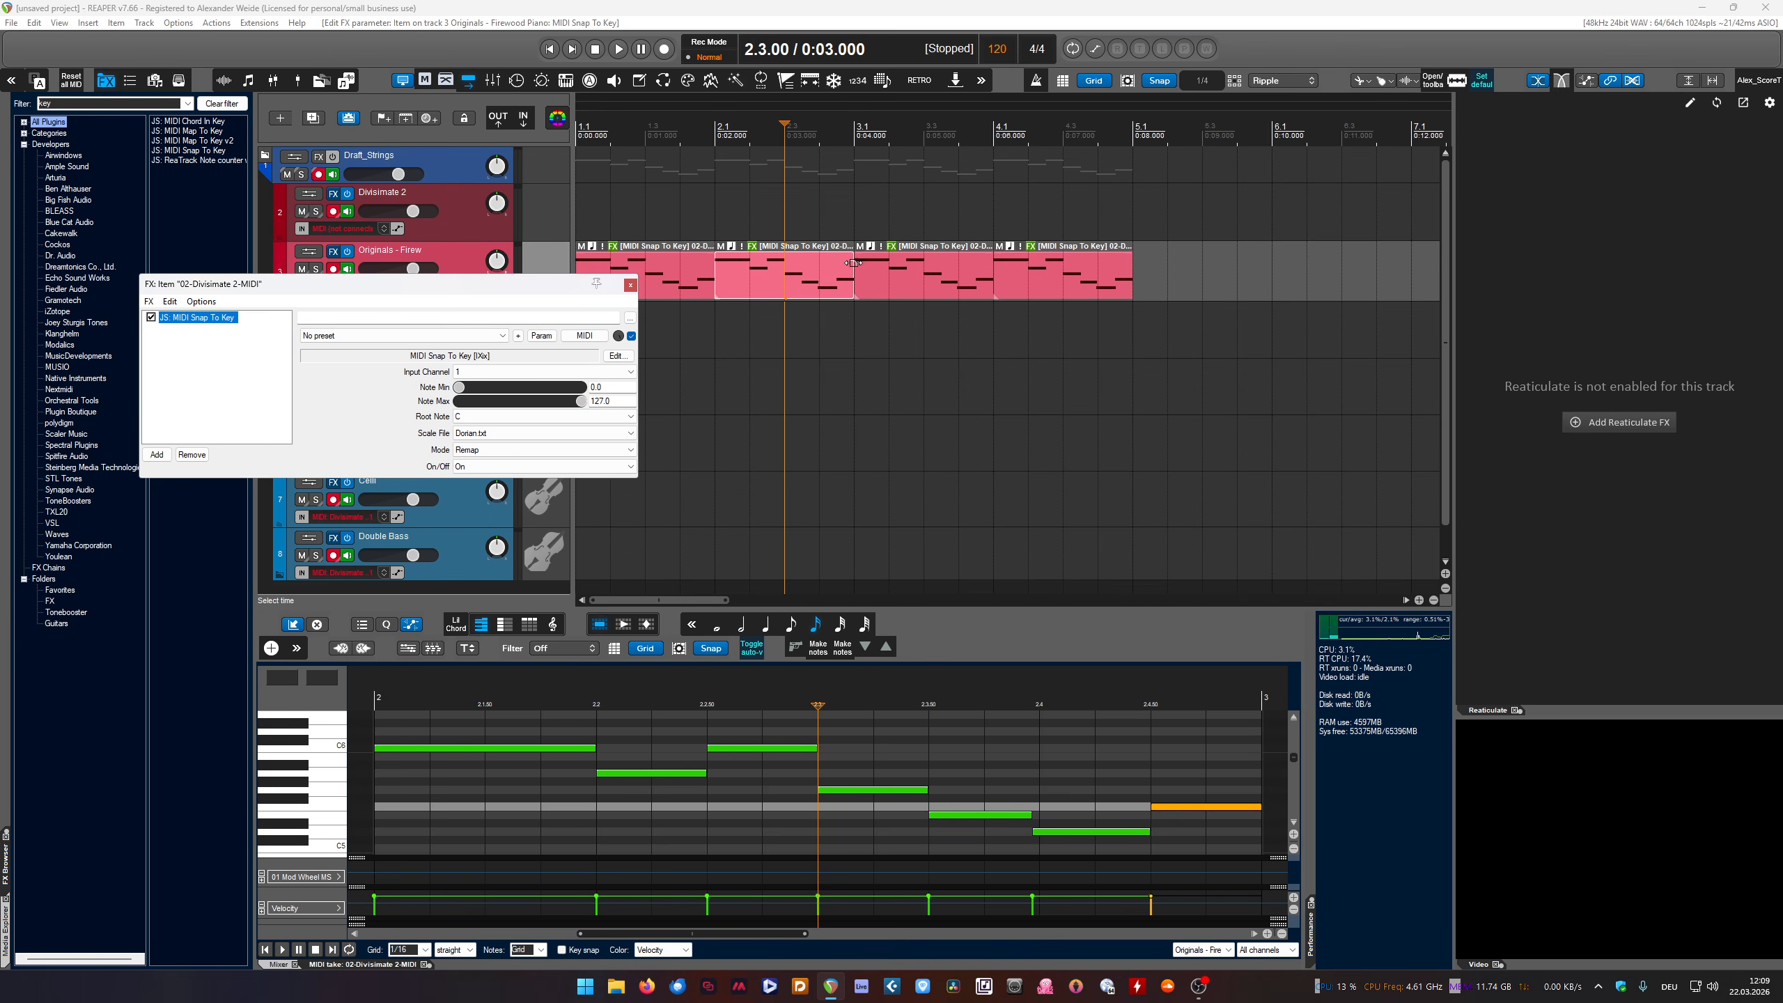
click(492, 416)
click(491, 495)
click(491, 417)
click(491, 531)
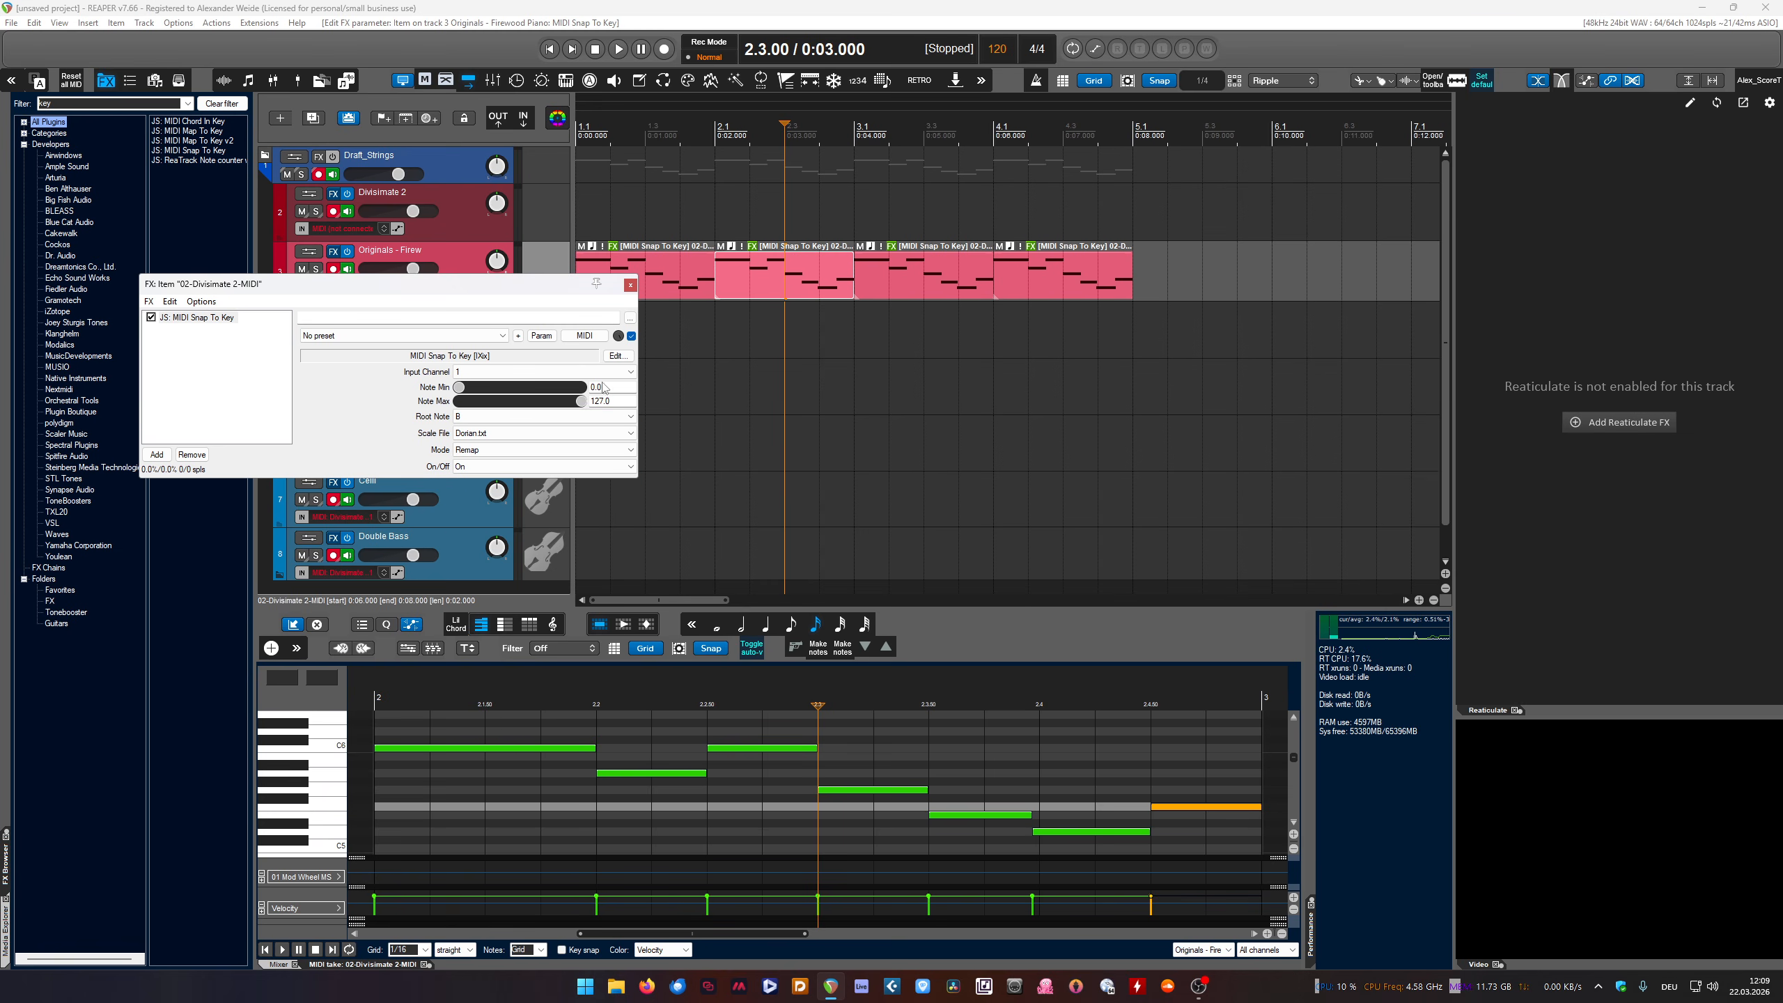
click(630, 284)
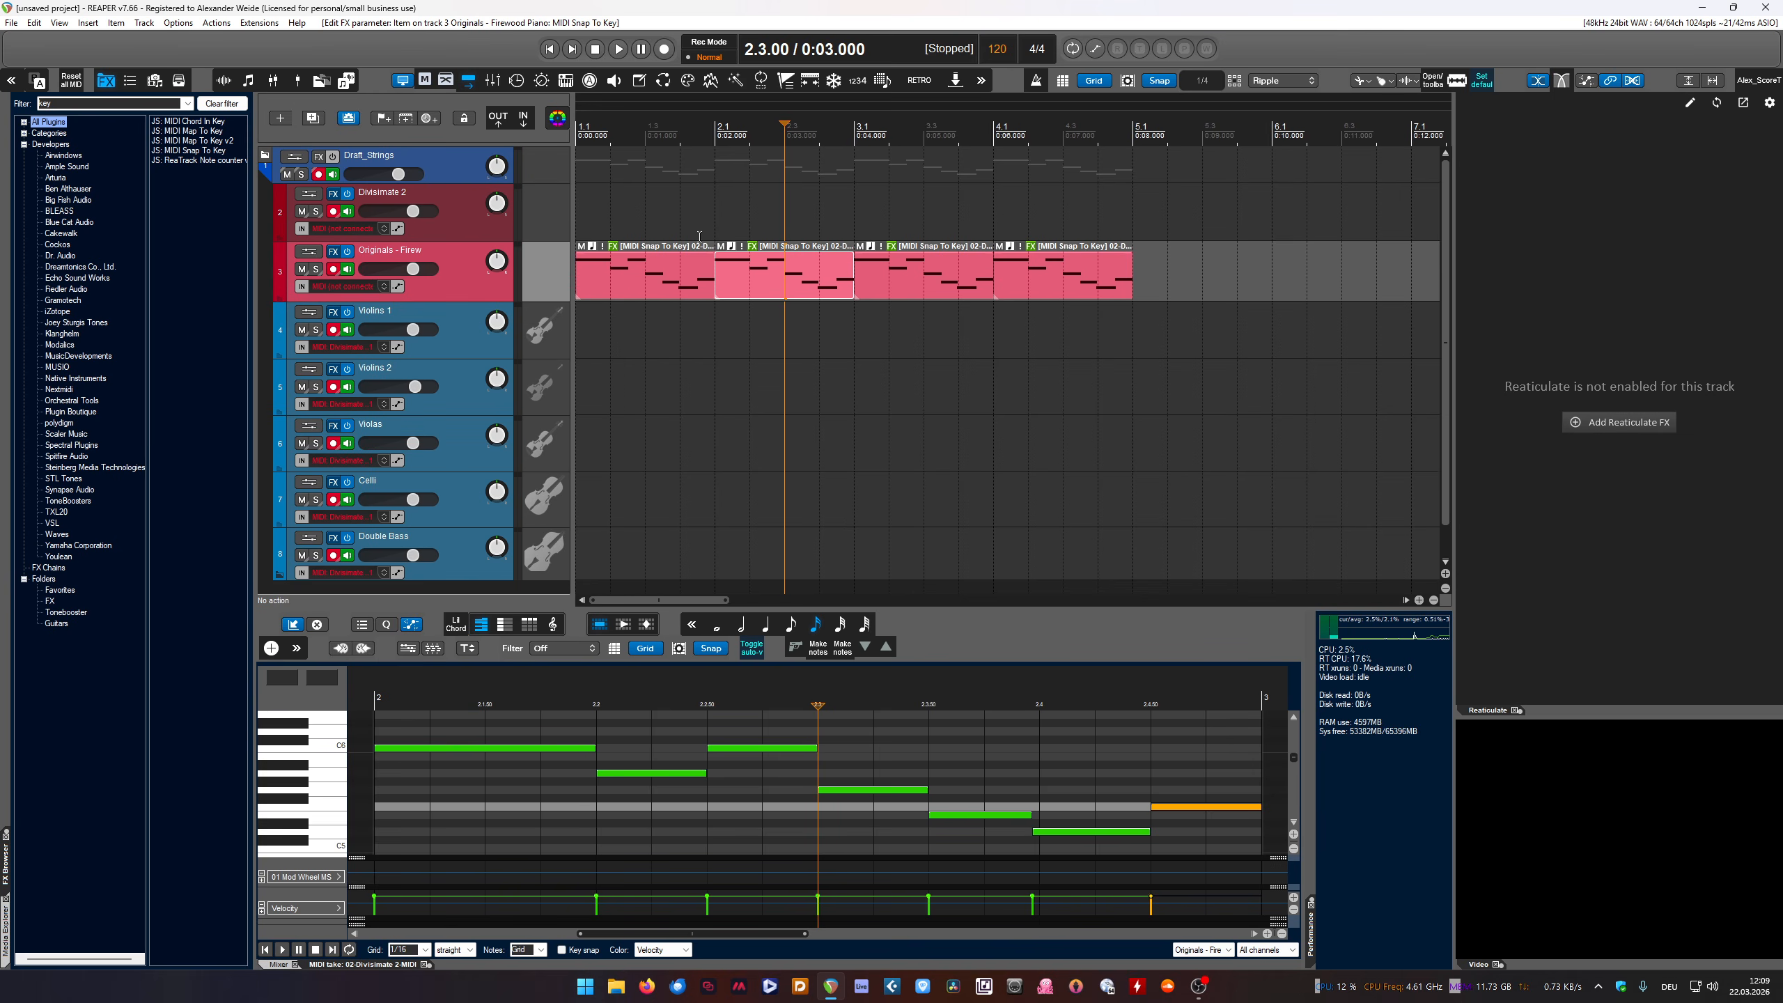
Play the four items from the project start, and compare their notes in the MIDI editor
key(Home)
key(space)
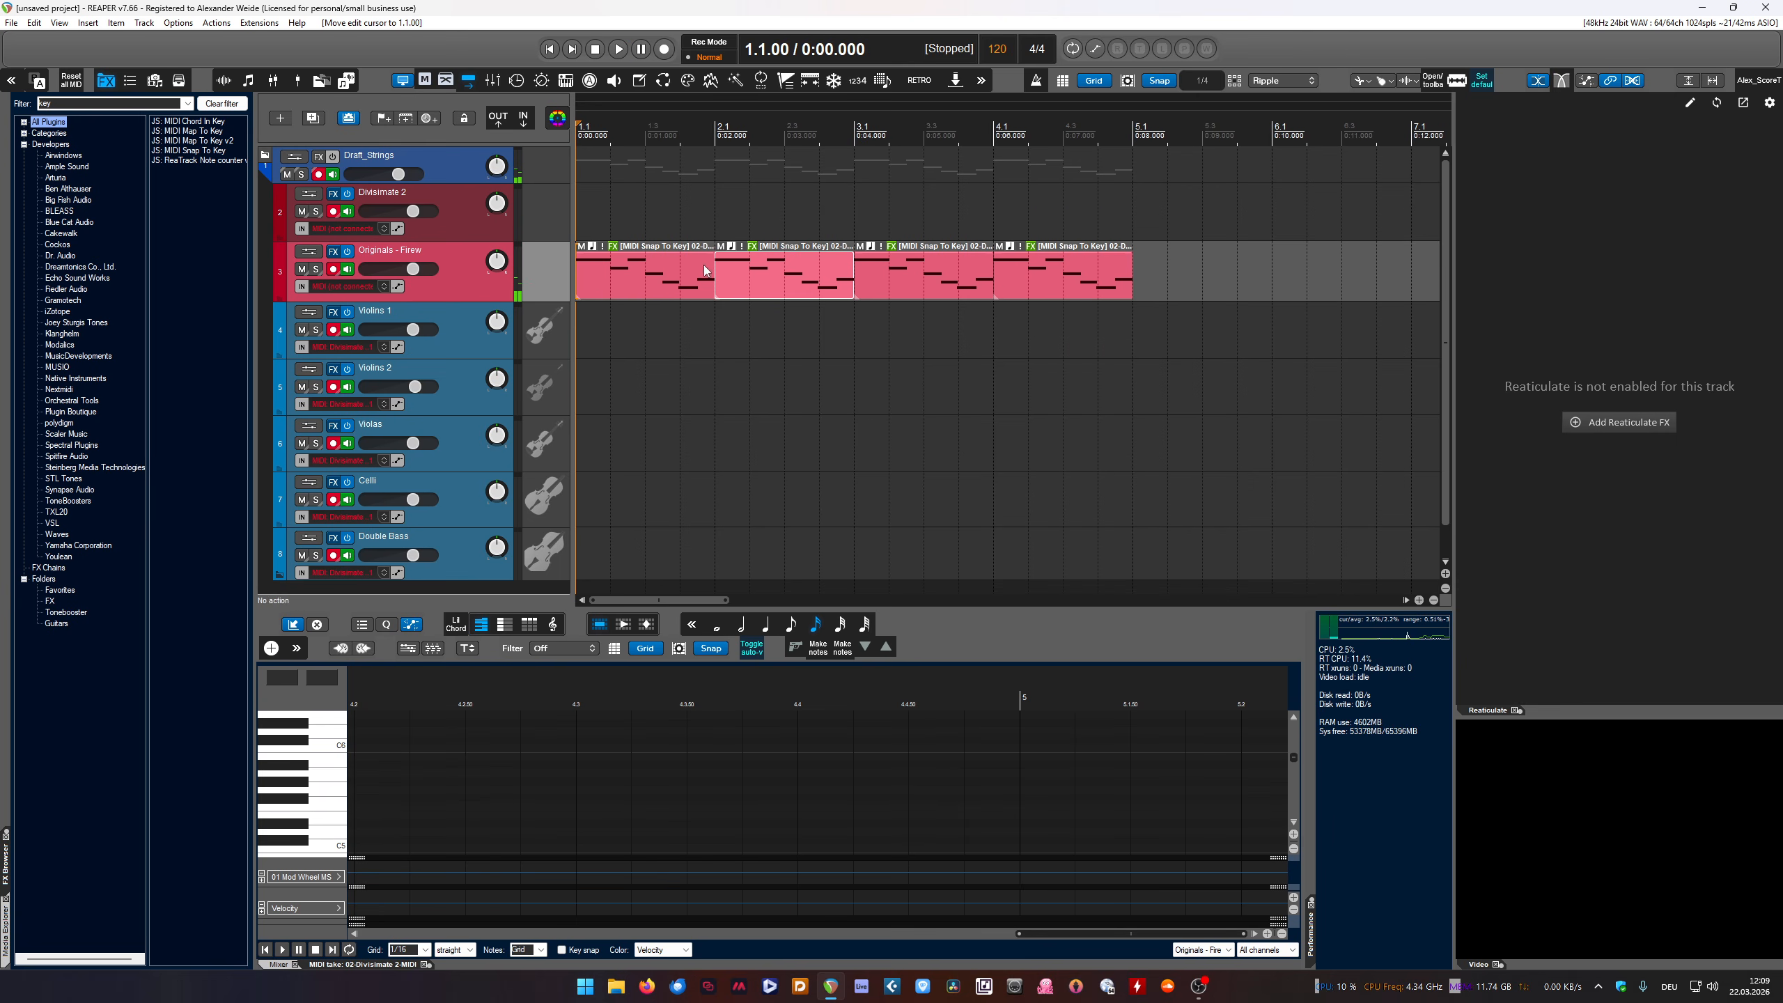
click(914, 279)
click(755, 282)
click(1121, 280)
click(849, 280)
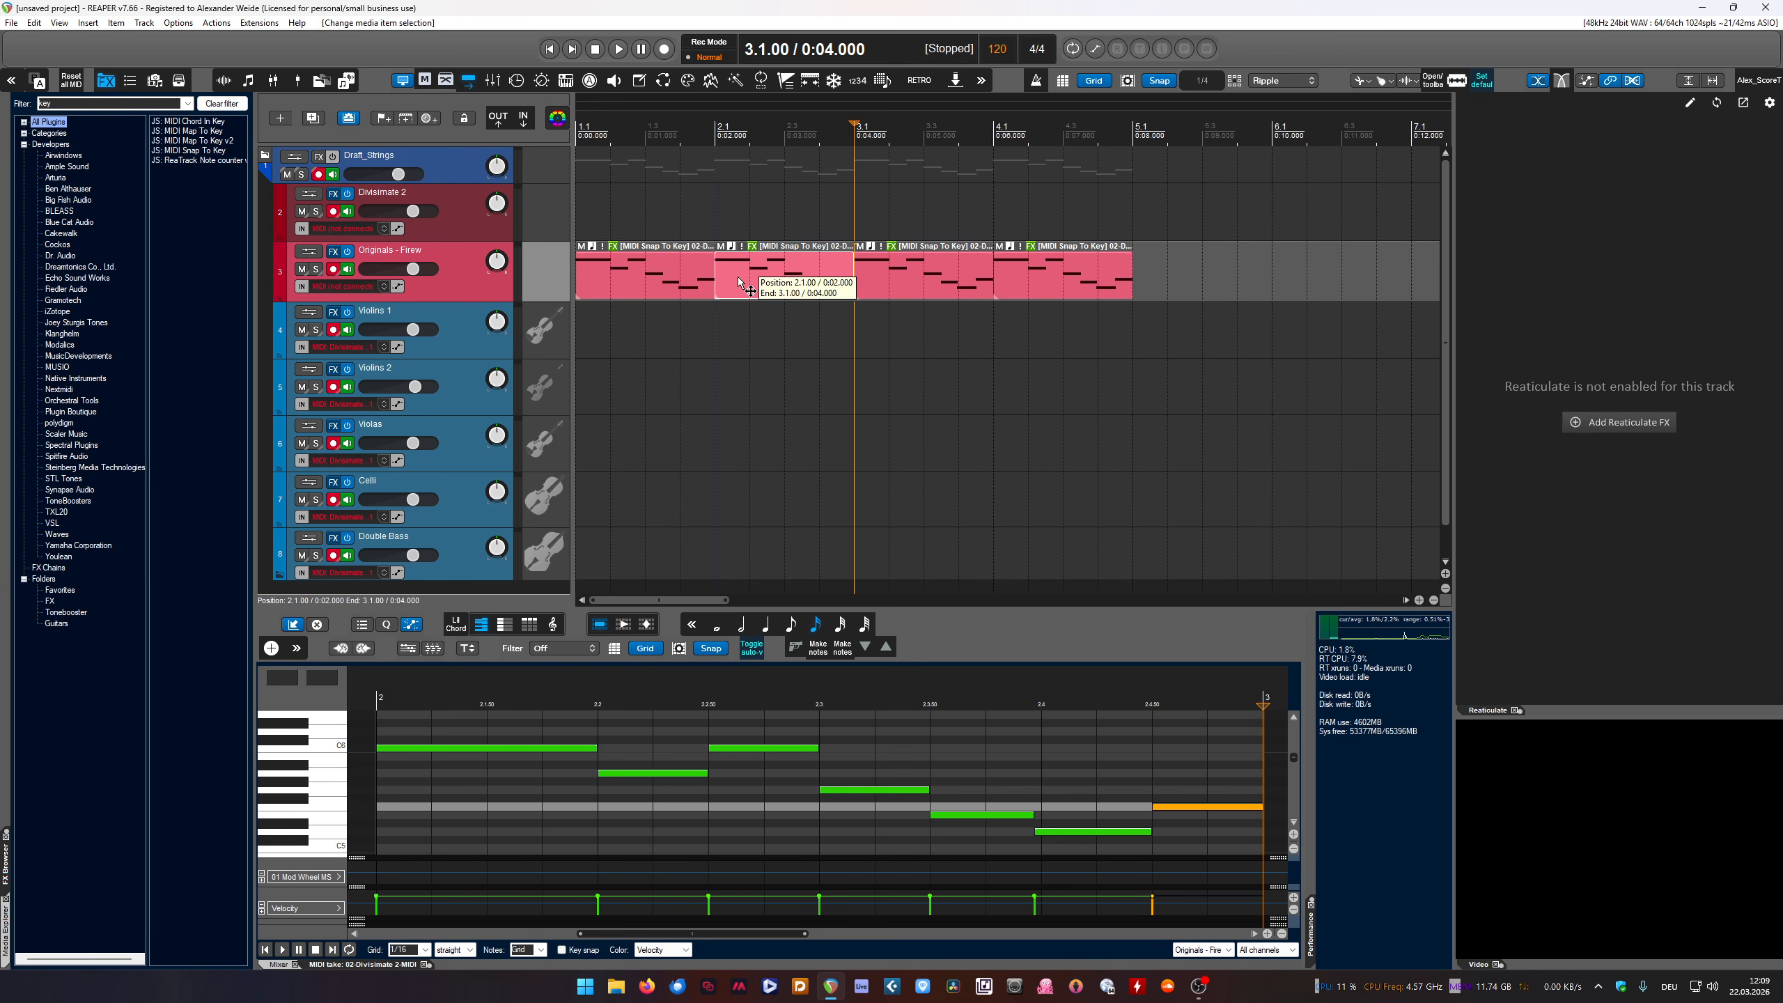
click(645, 281)
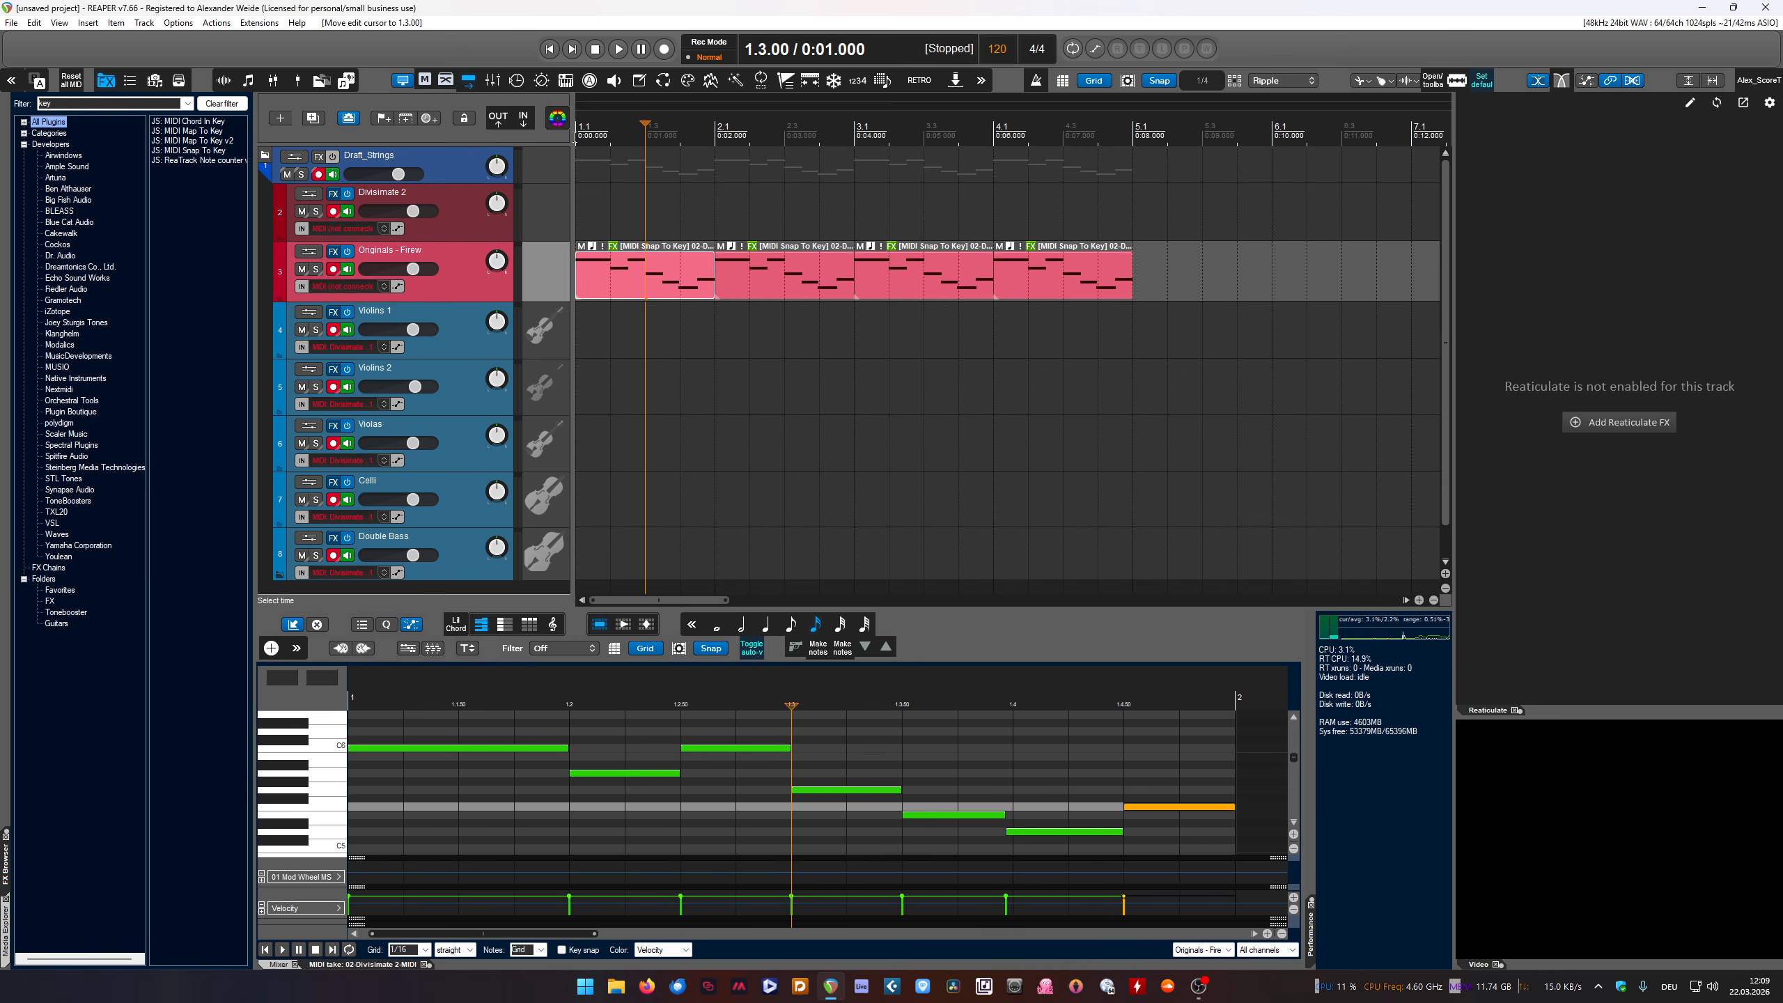
Insert an empty item at the project start and place it on the Divisimate 2 track, spanning bars 1–5
key(Home)
click(117, 23)
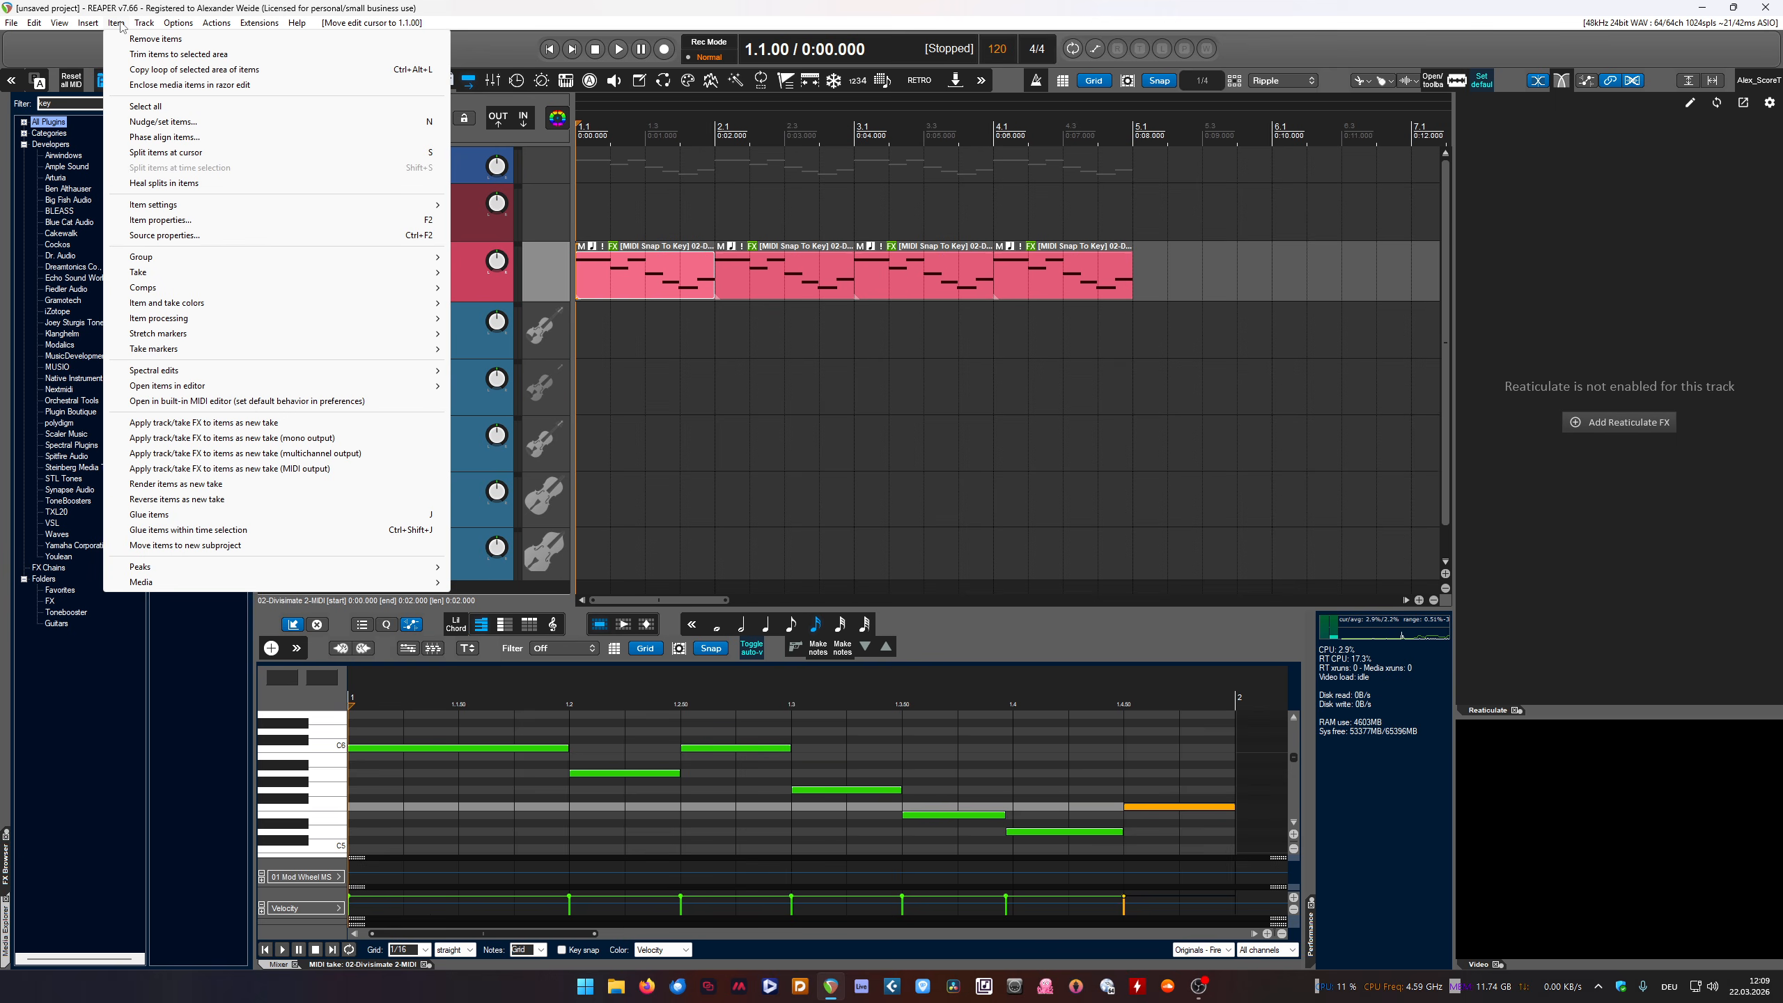
mouse_move(88, 22)
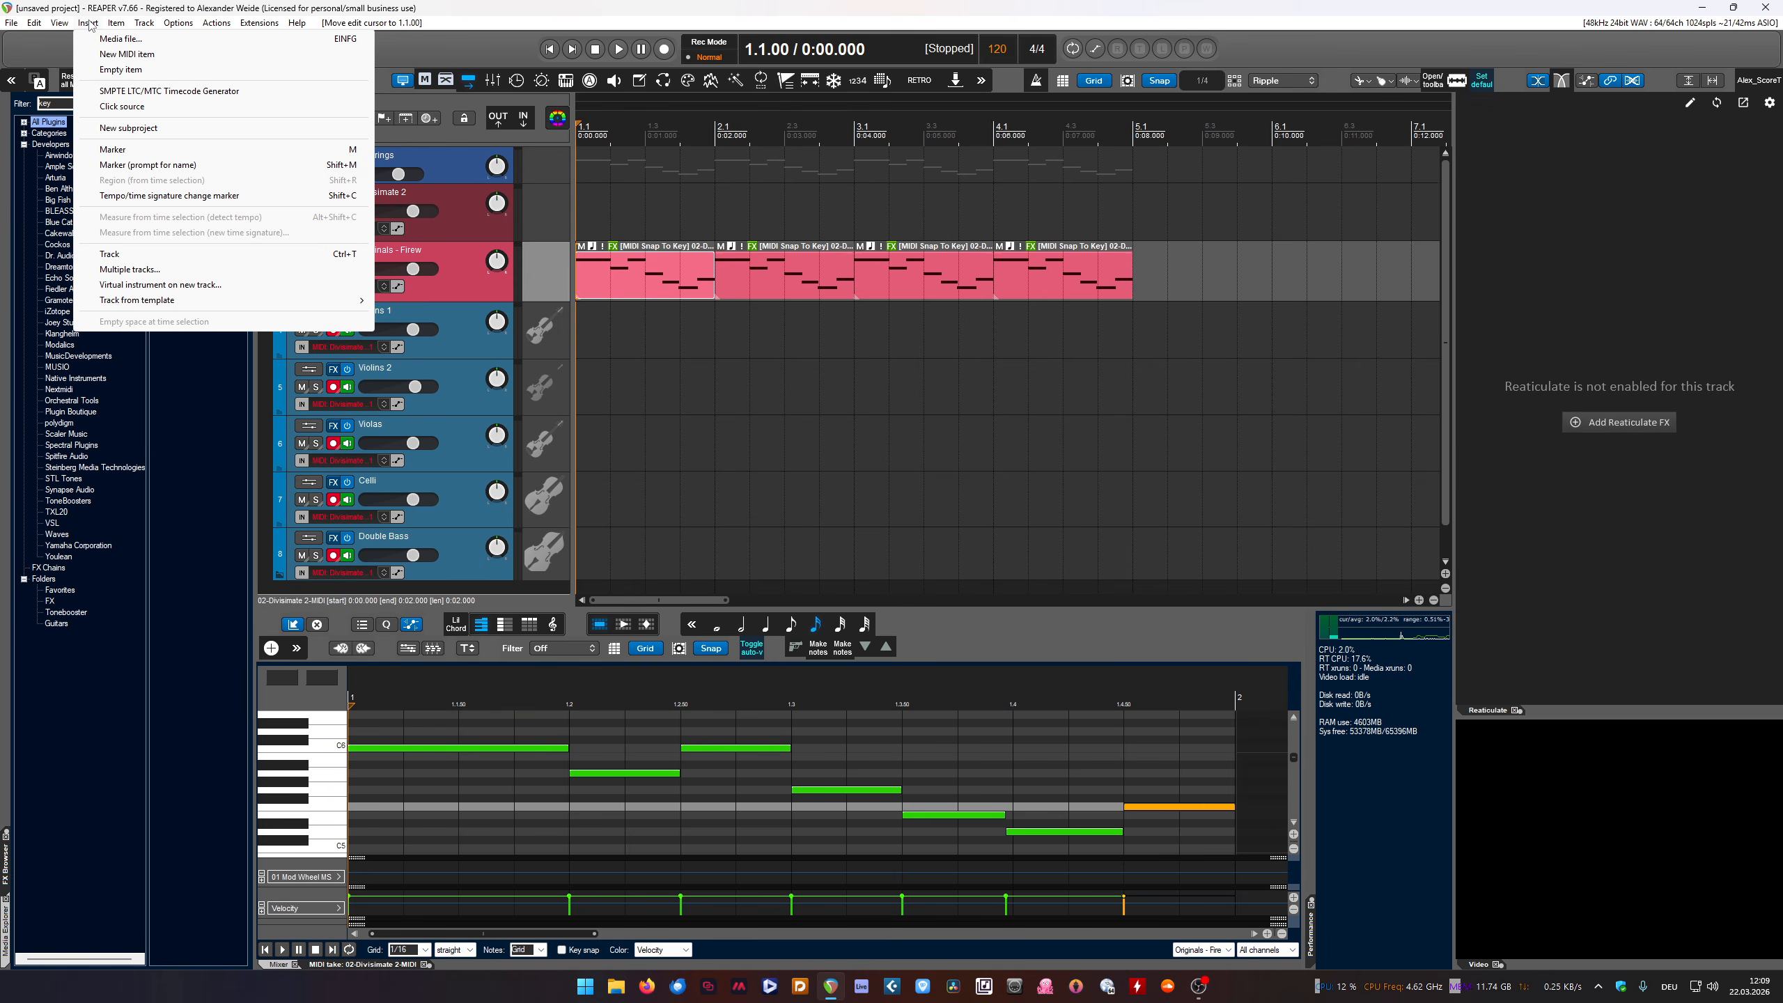
click(121, 69)
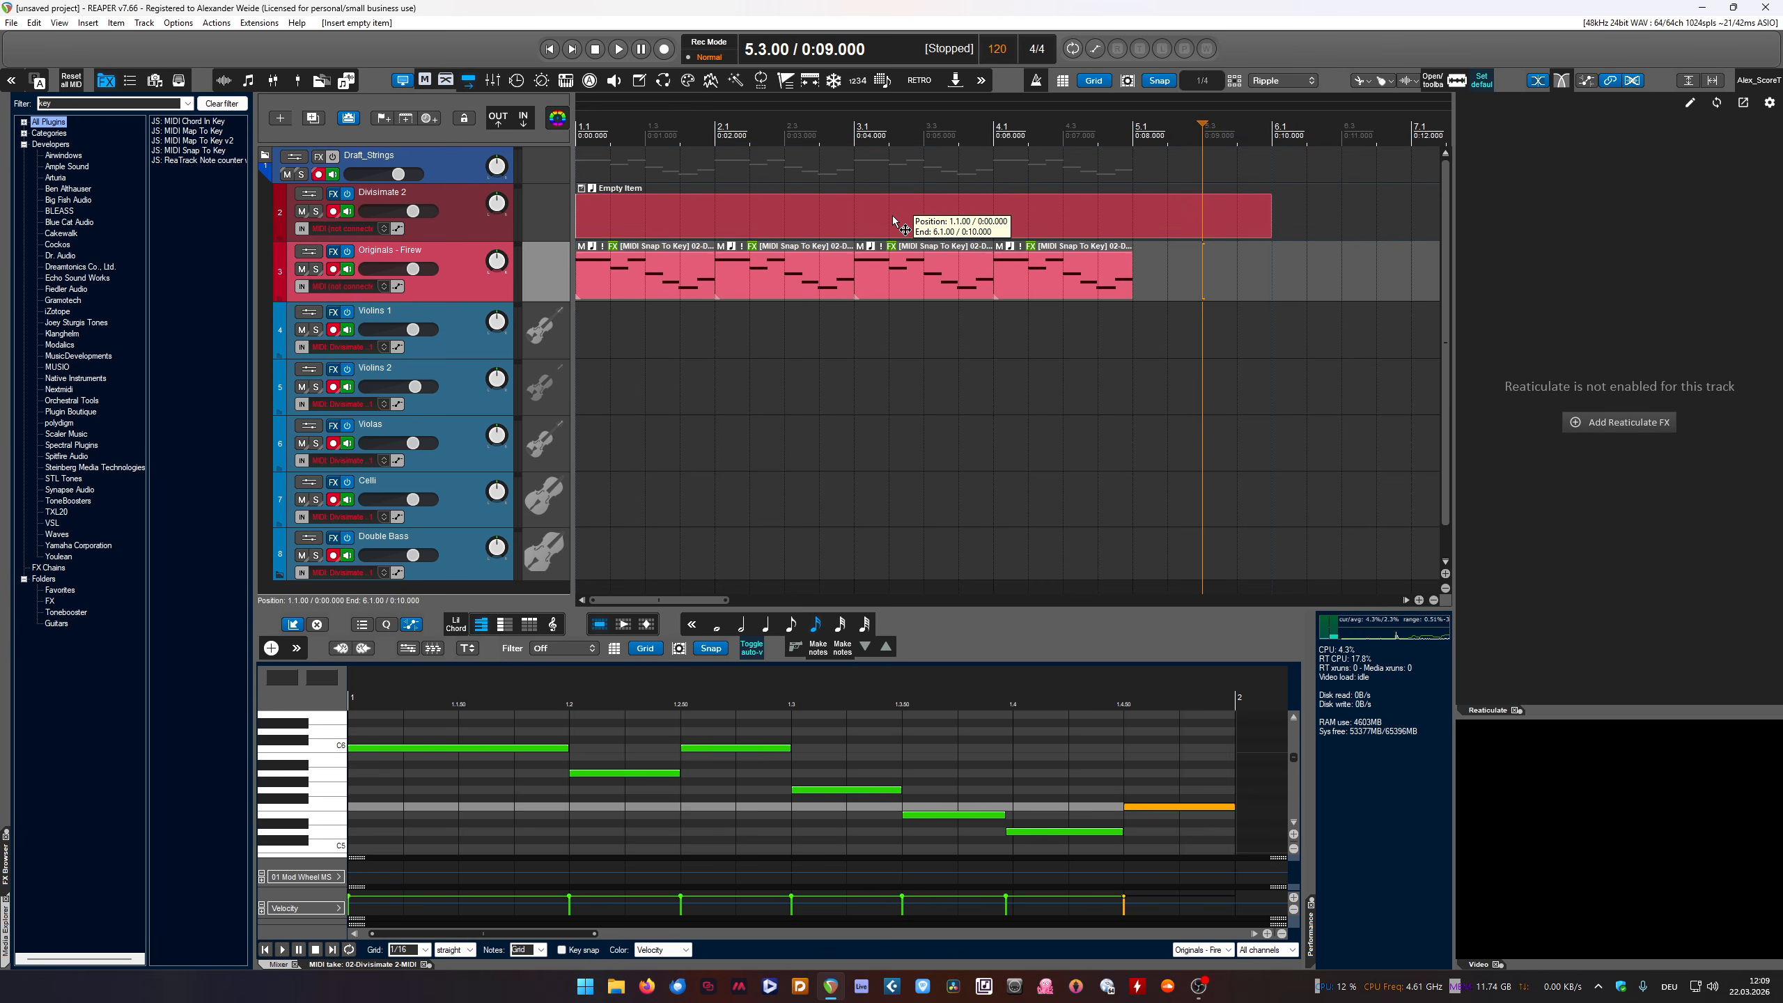
click(894, 222)
Add a new track below the Double Bass track
scroll(414, 492, down, 1)
click(418, 572)
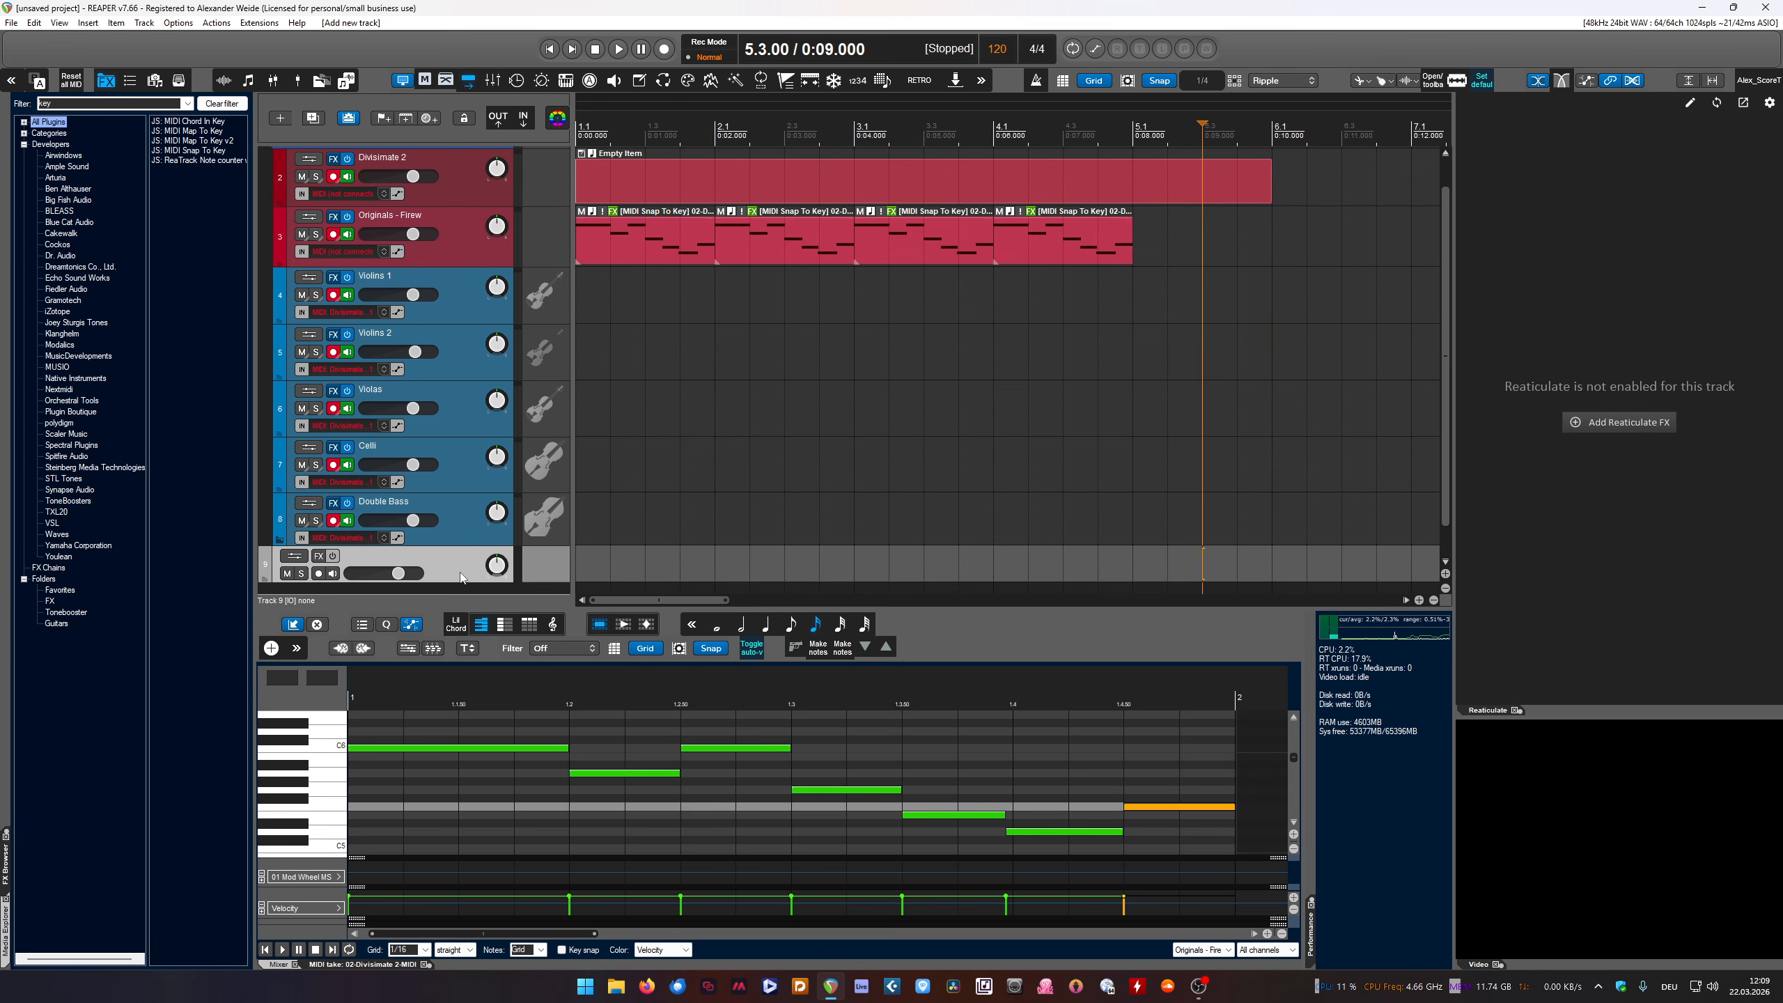
Move the new track to the first position in the project and name it Chords
drag(460, 577, 463, 149)
text(Ch)
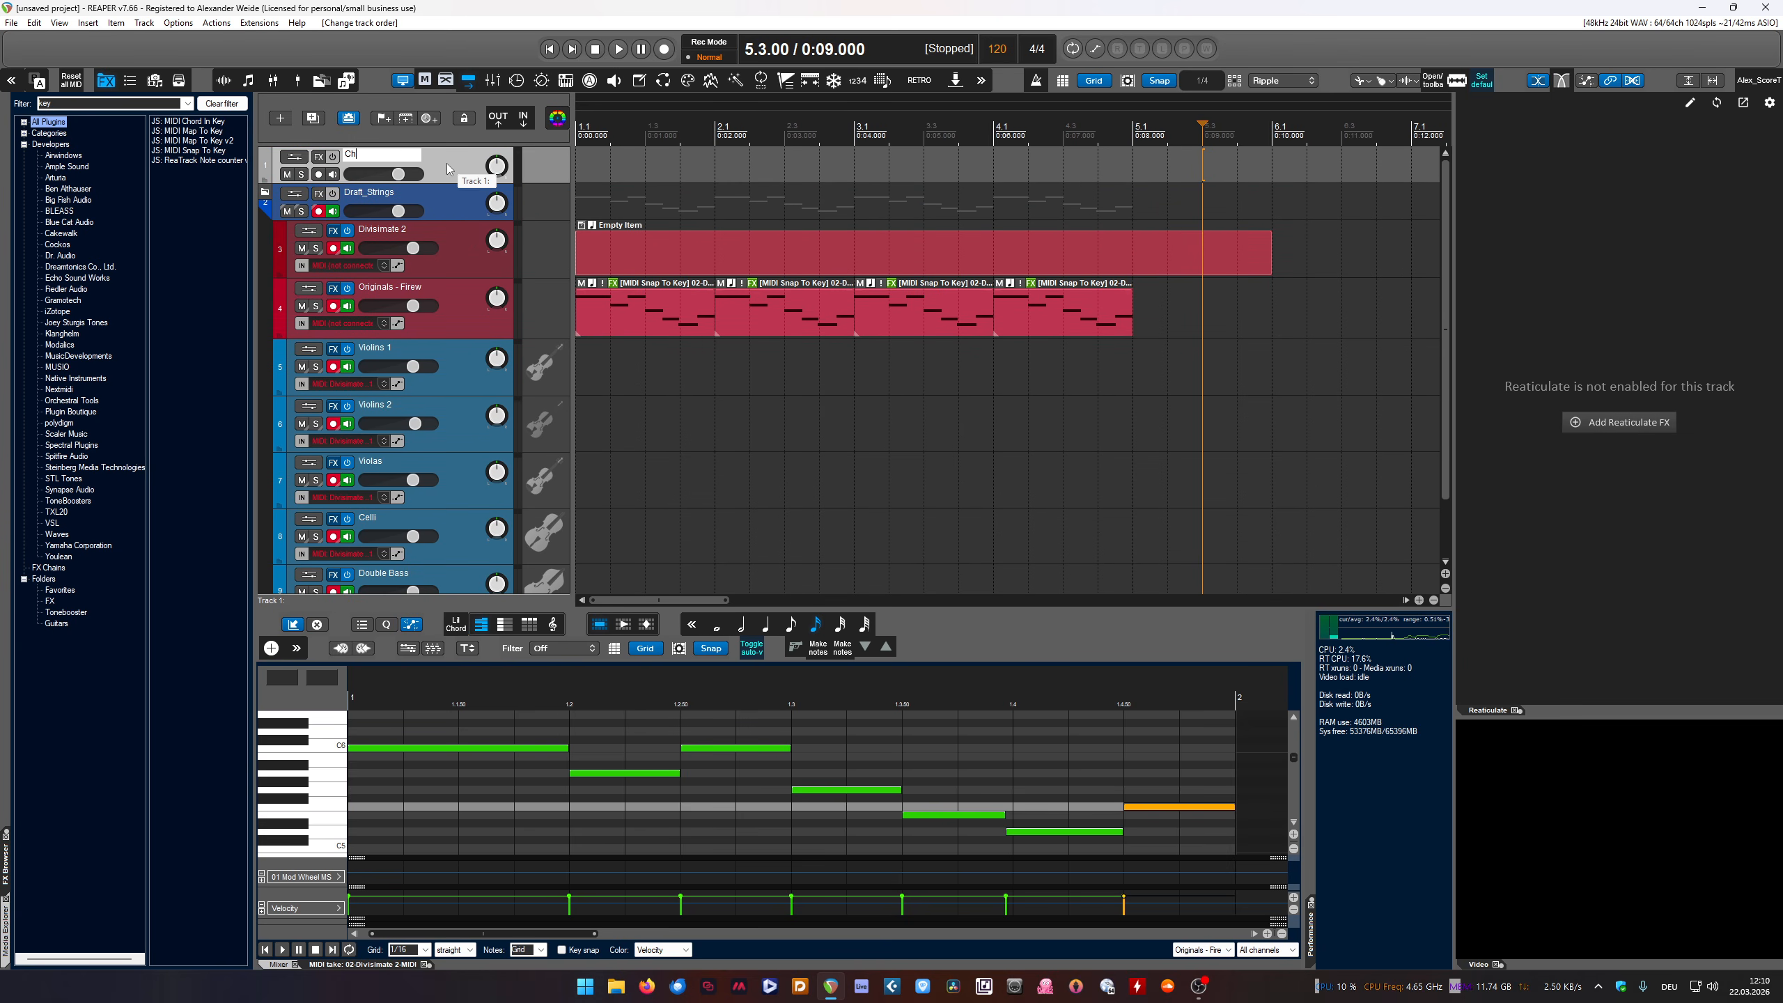
text(ords)
key(Return)
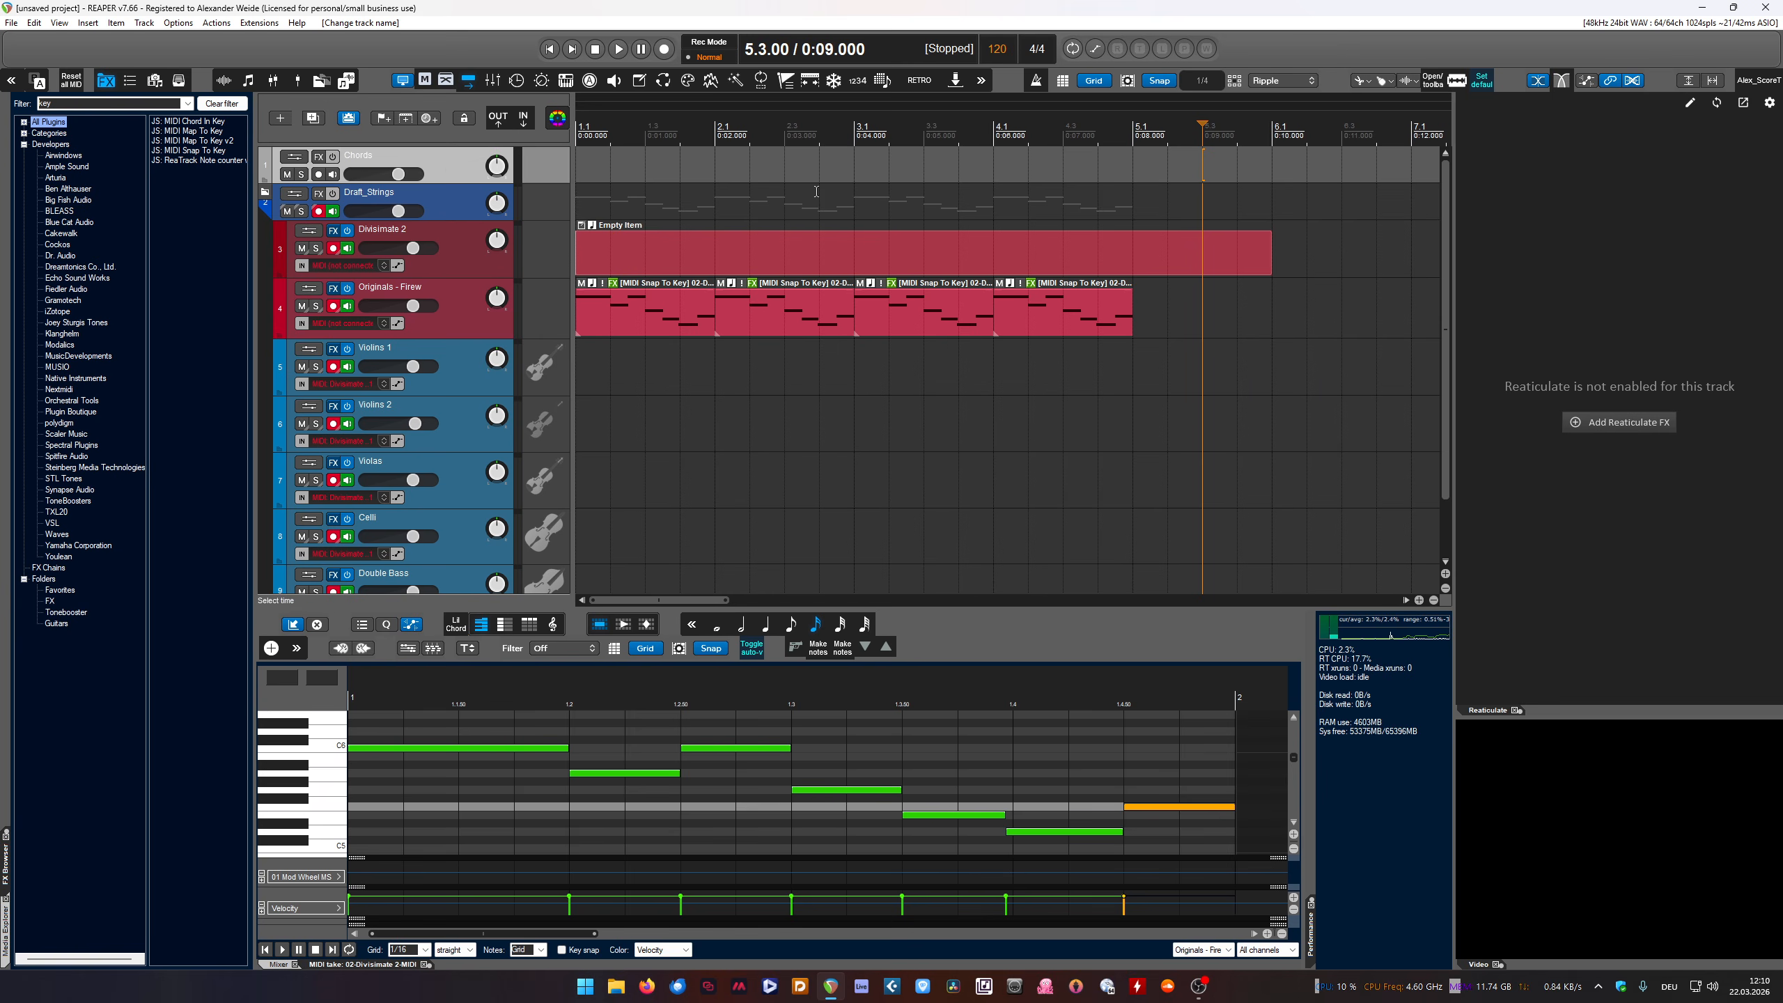
Move the empty item onto the Chords track, shorten it to one bar, and copy it to fill bars 1–4
drag(842, 254, 768, 169)
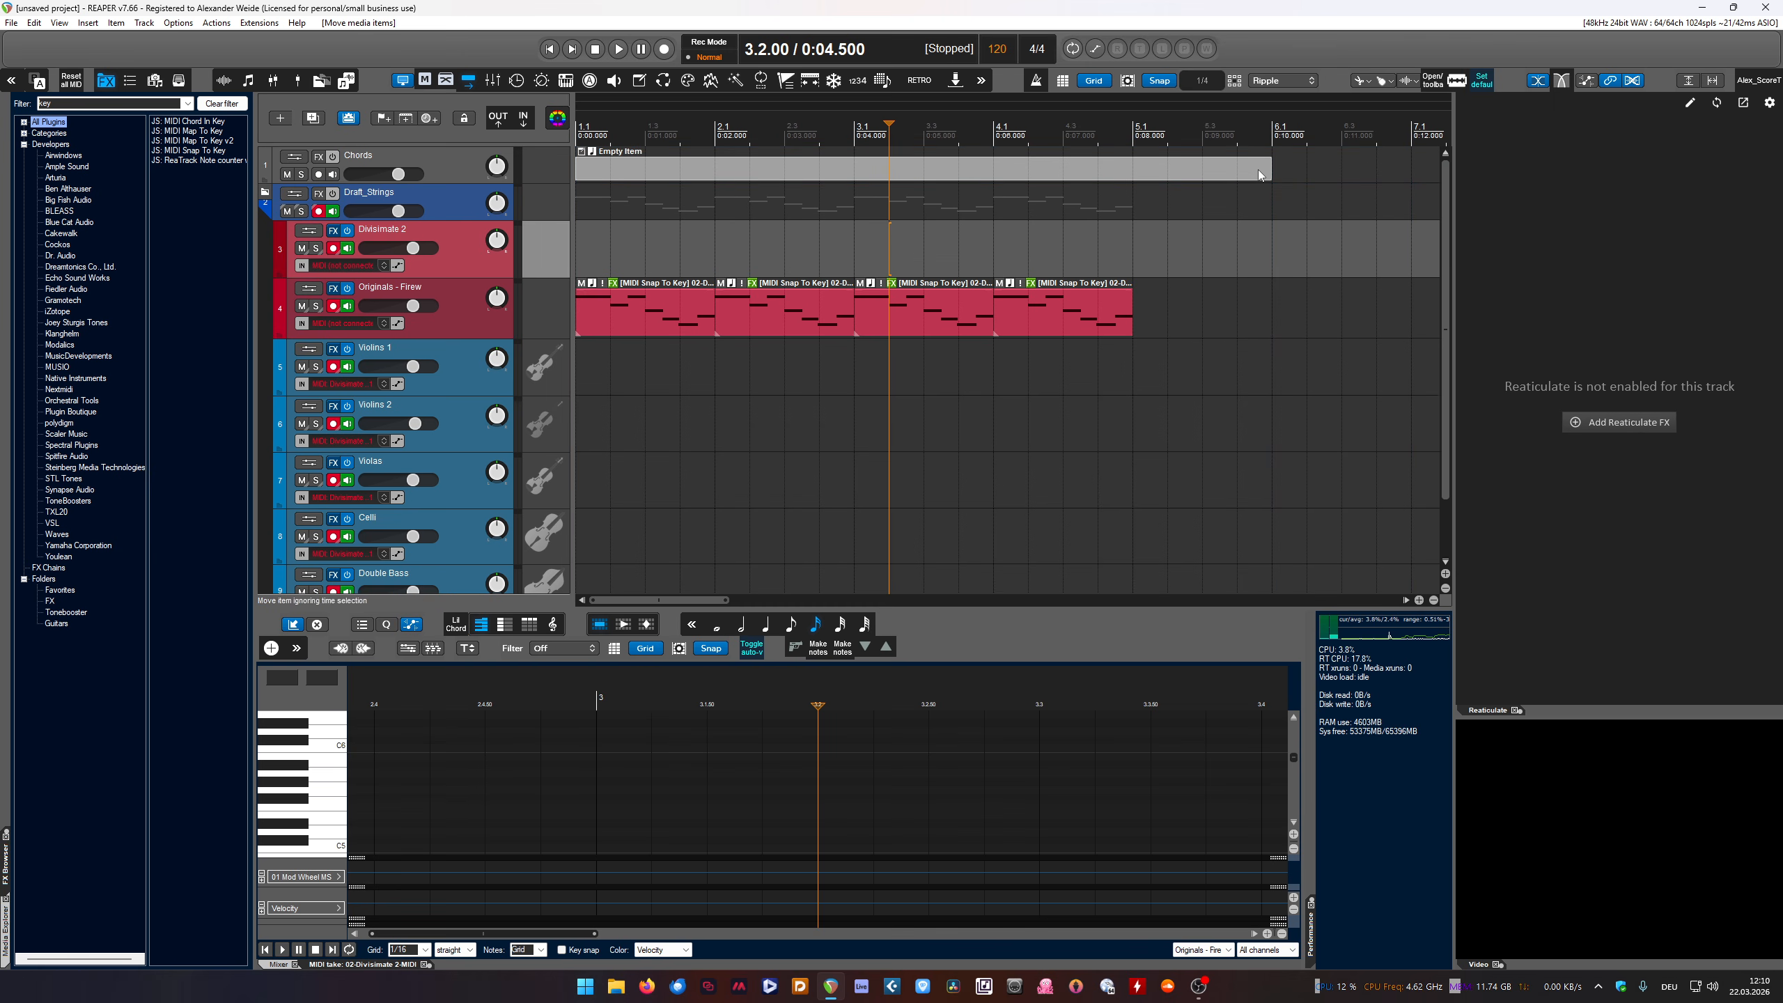
drag(1258, 170, 1042, 172)
click(635, 172)
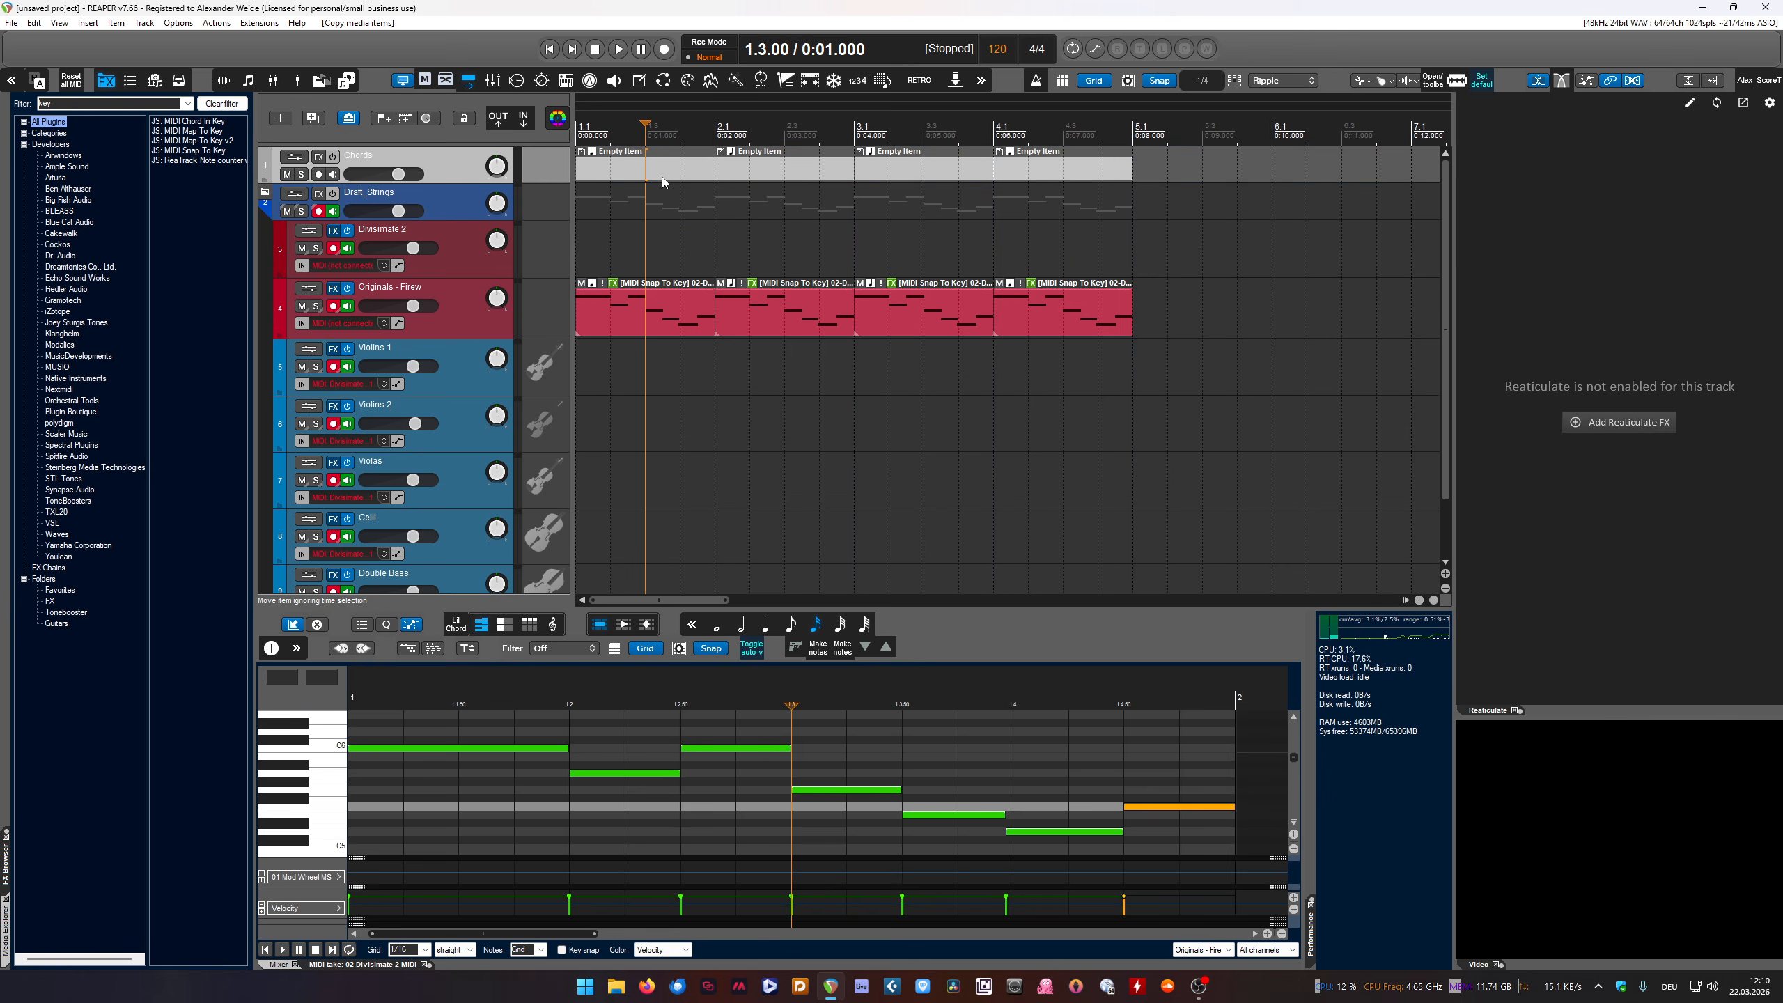
Check the first piano item's MIDI Snap To Key root note and enter C as the note of the first chord item
click(658, 170)
click(644, 299)
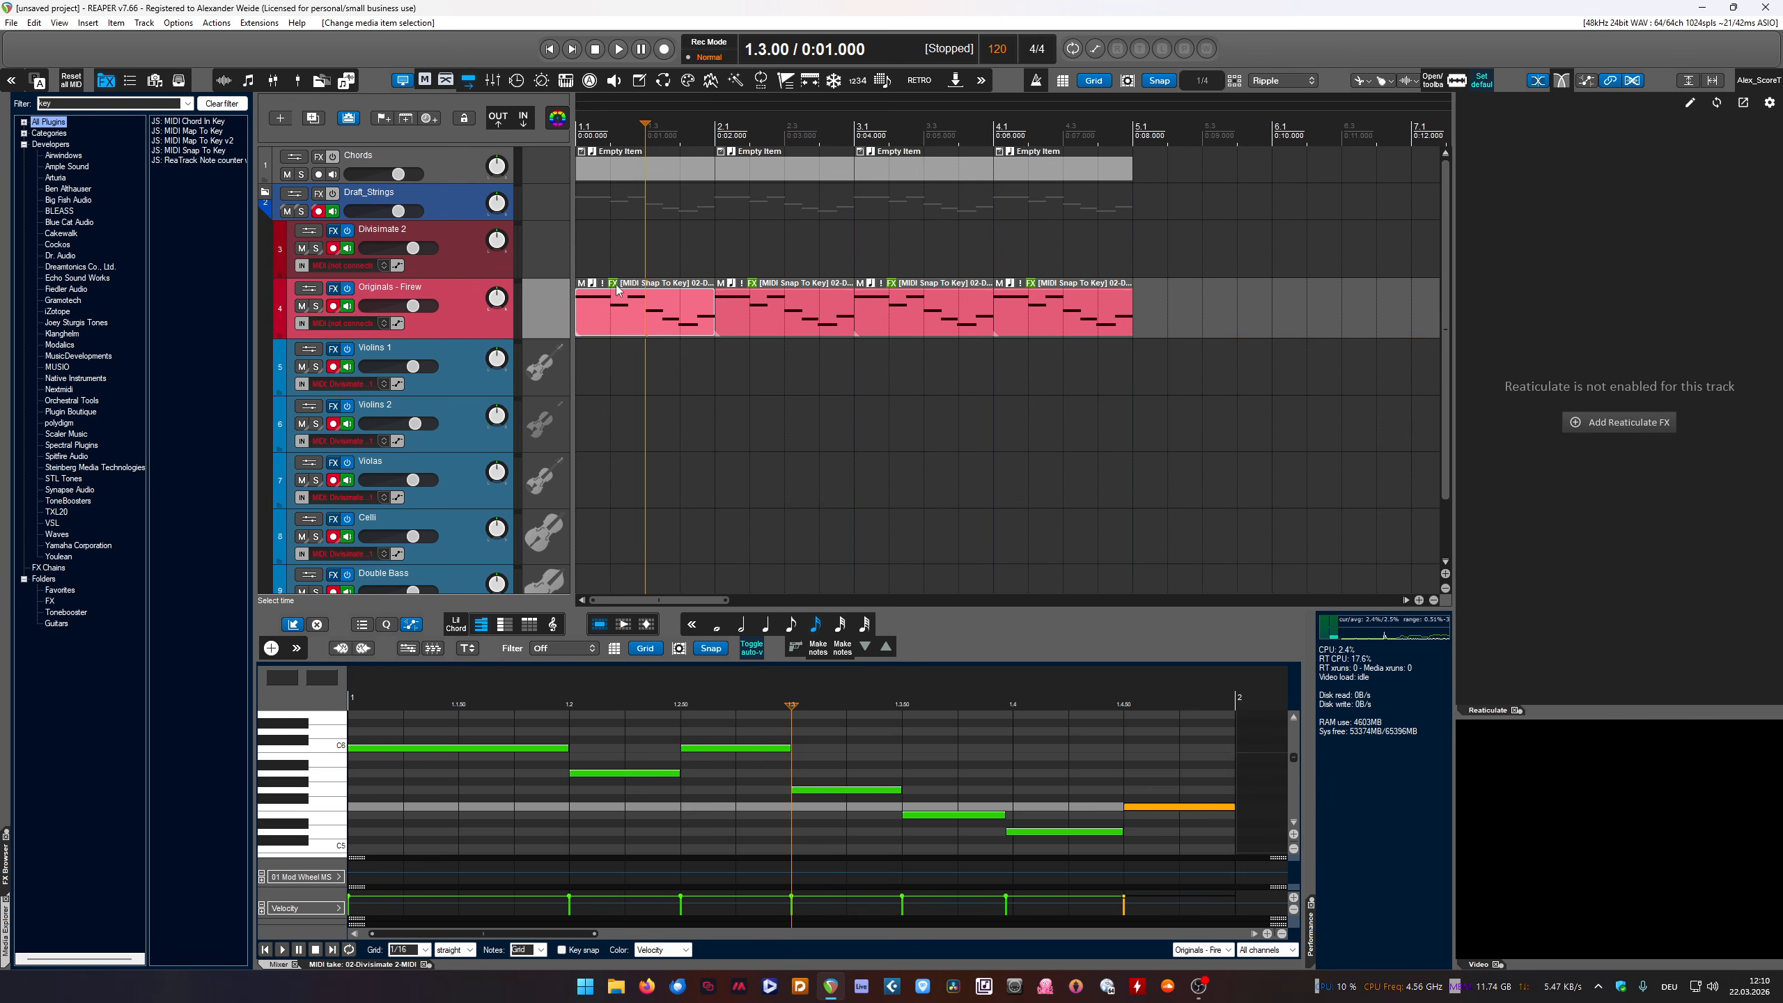
click(613, 284)
double_click(653, 180)
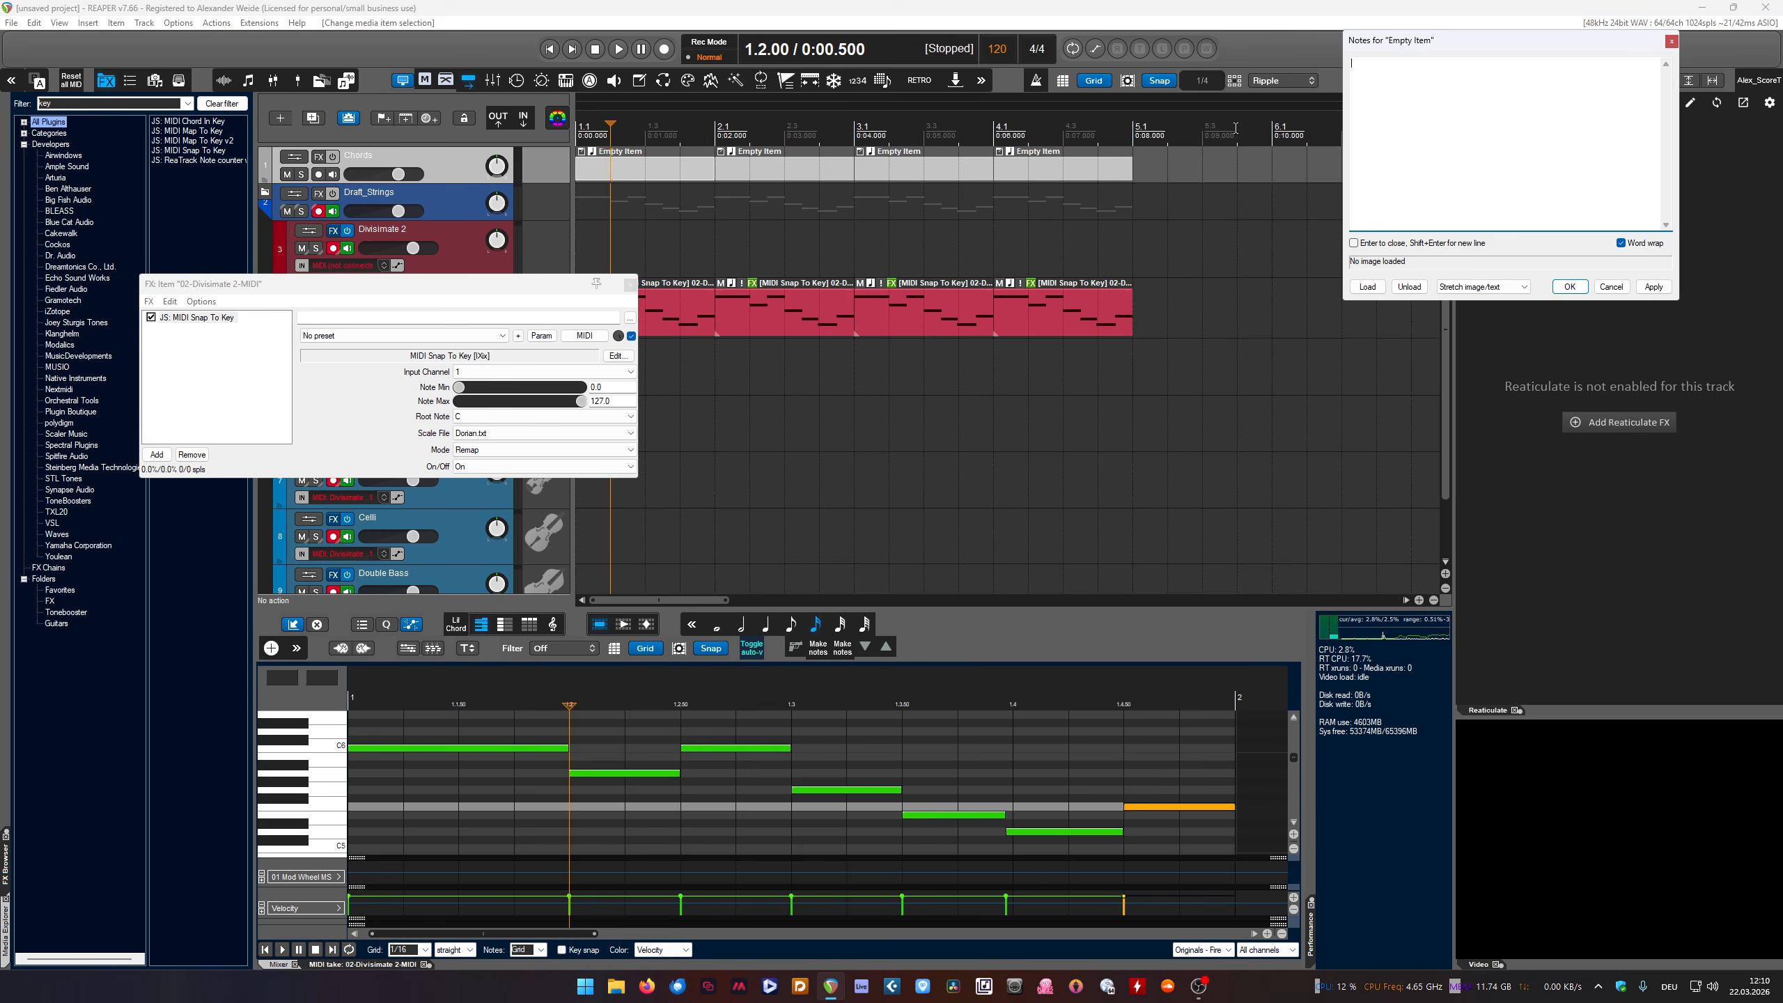
click(1570, 286)
Check the second piano item's root note and enter D as the note of the second chord item
click(741, 168)
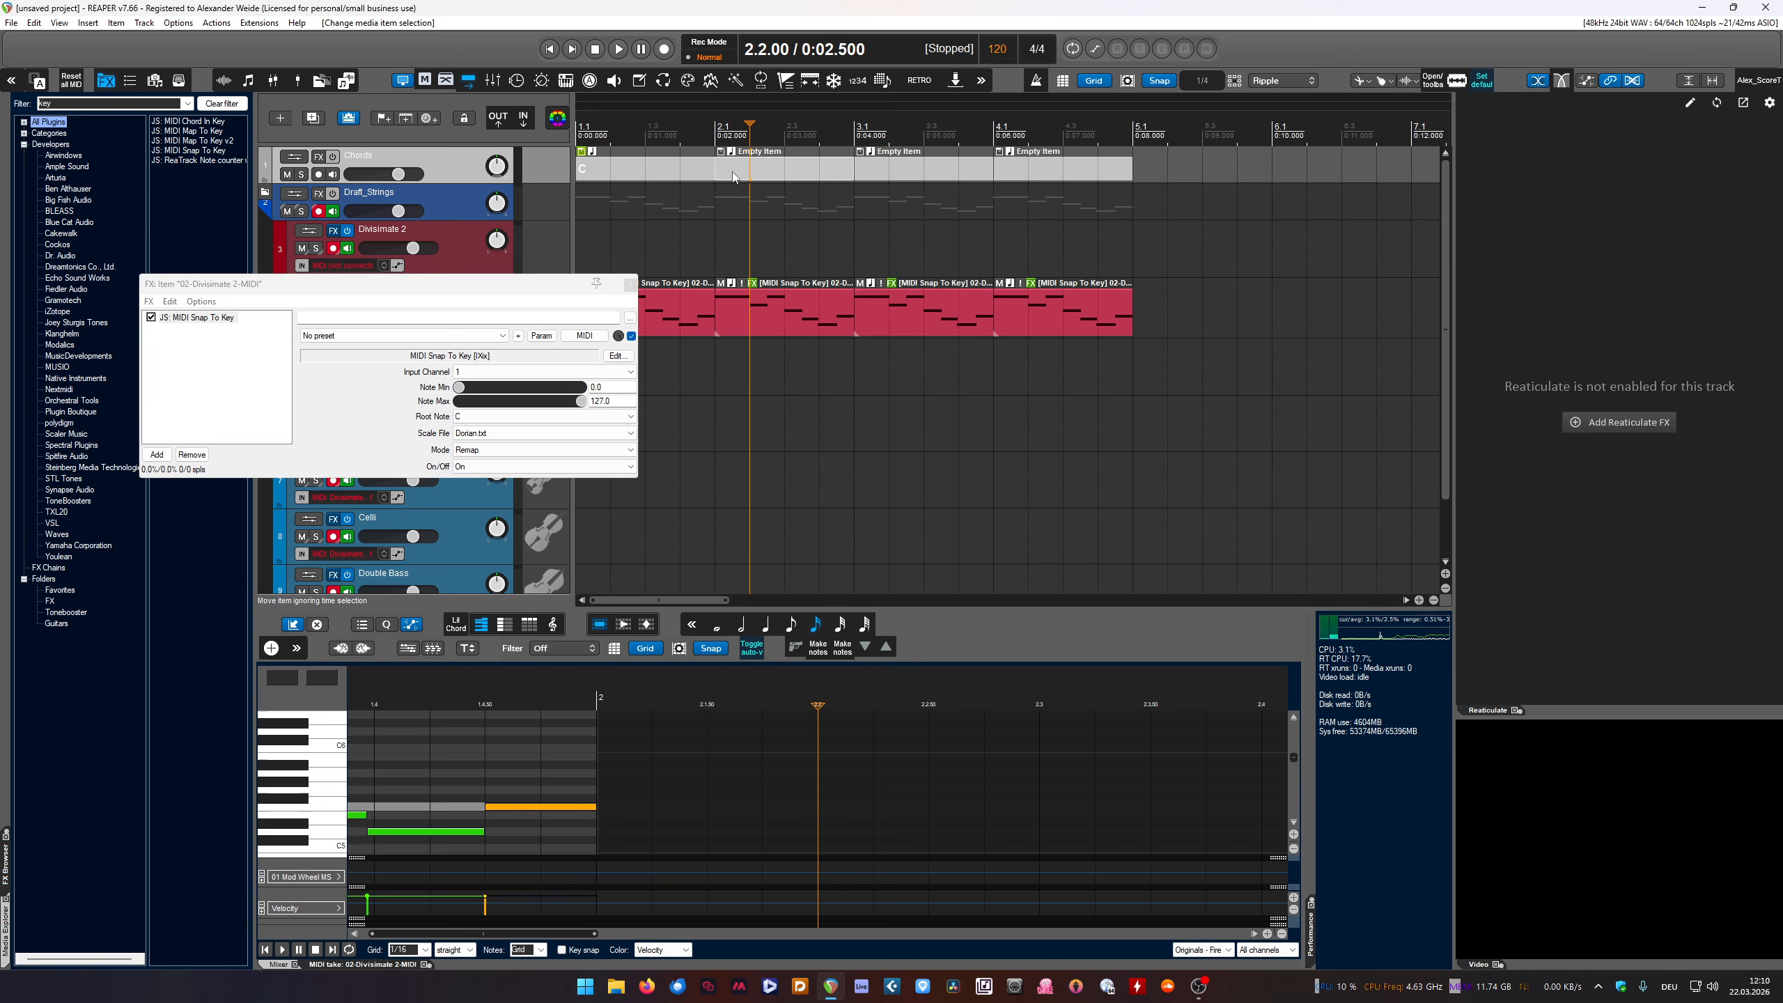
click(758, 290)
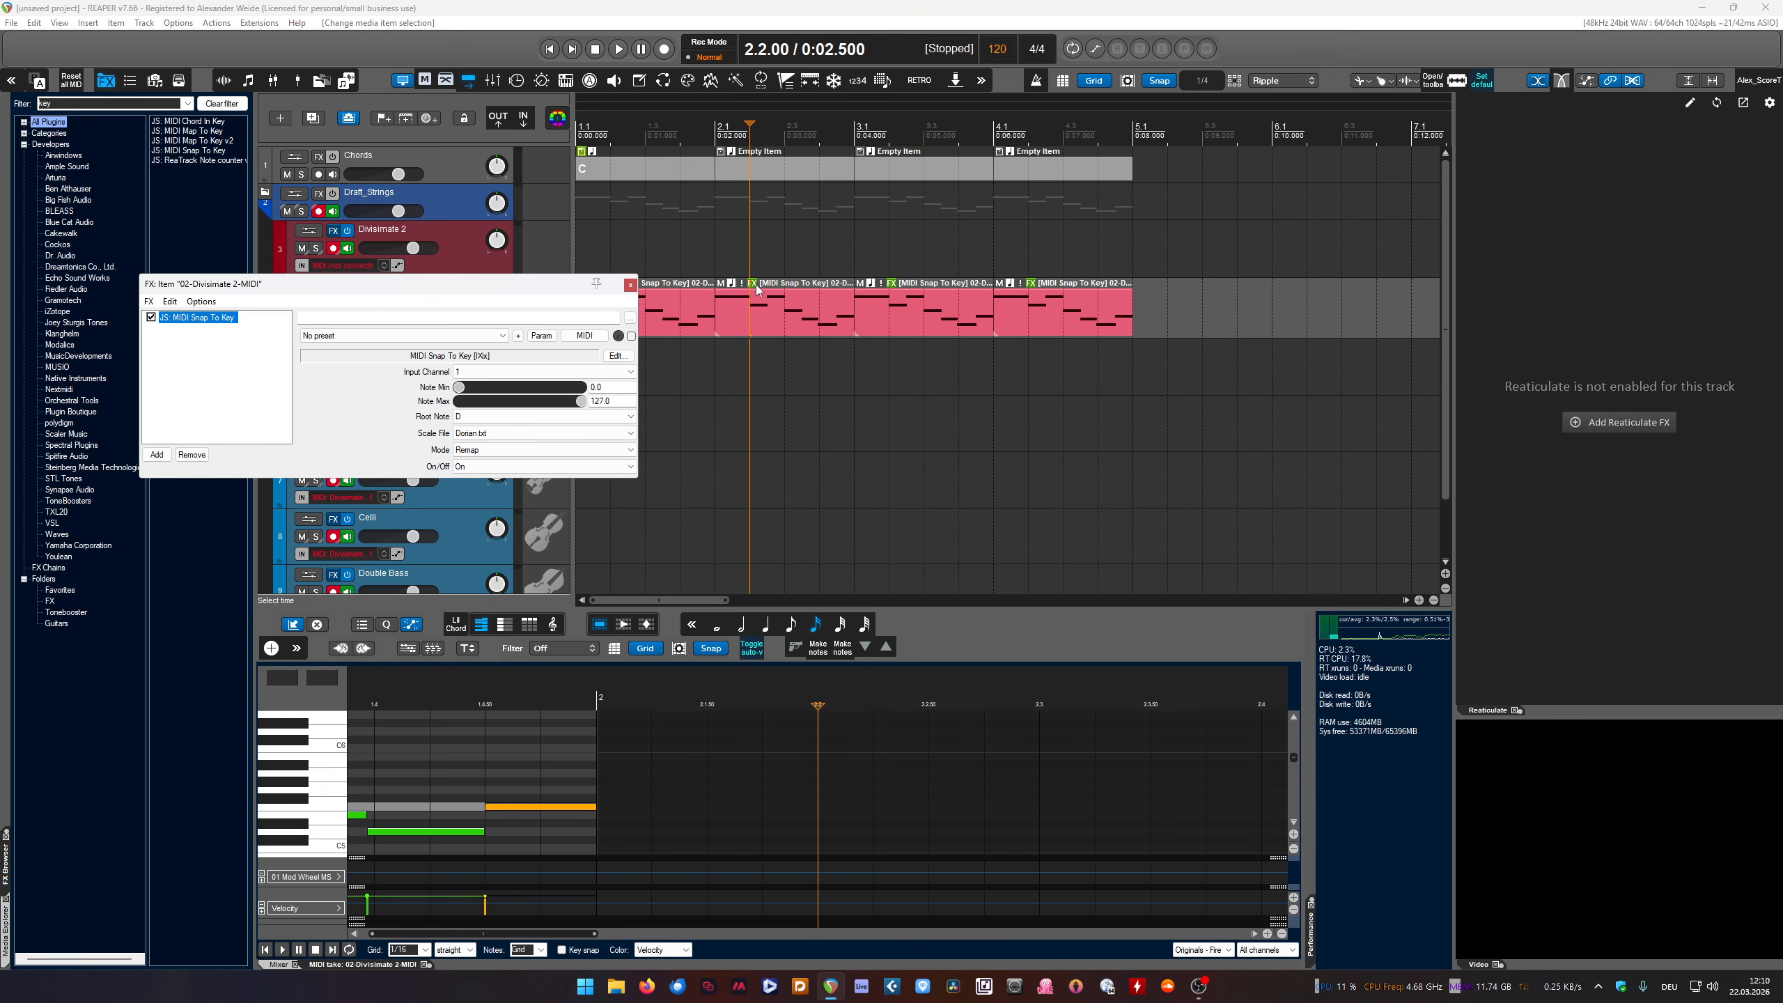
double_click(727, 167)
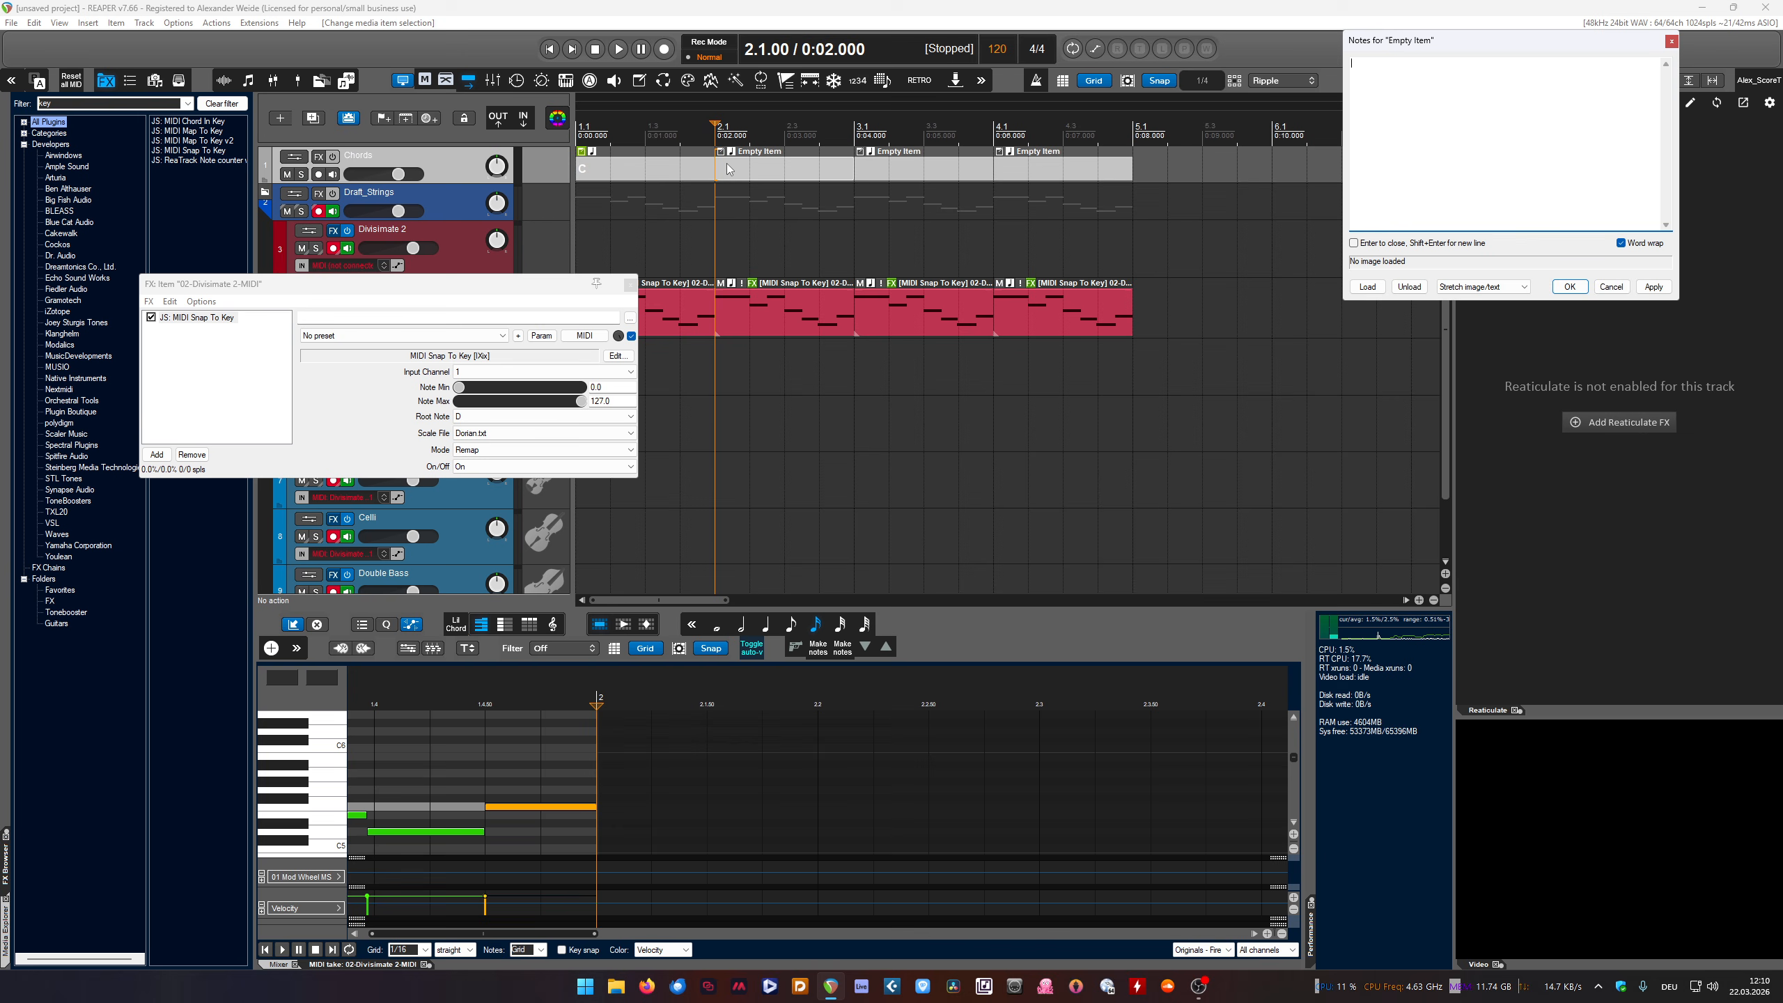
click(1653, 286)
Check the third piano item's root note and enter G as the note of the third chord item
click(888, 298)
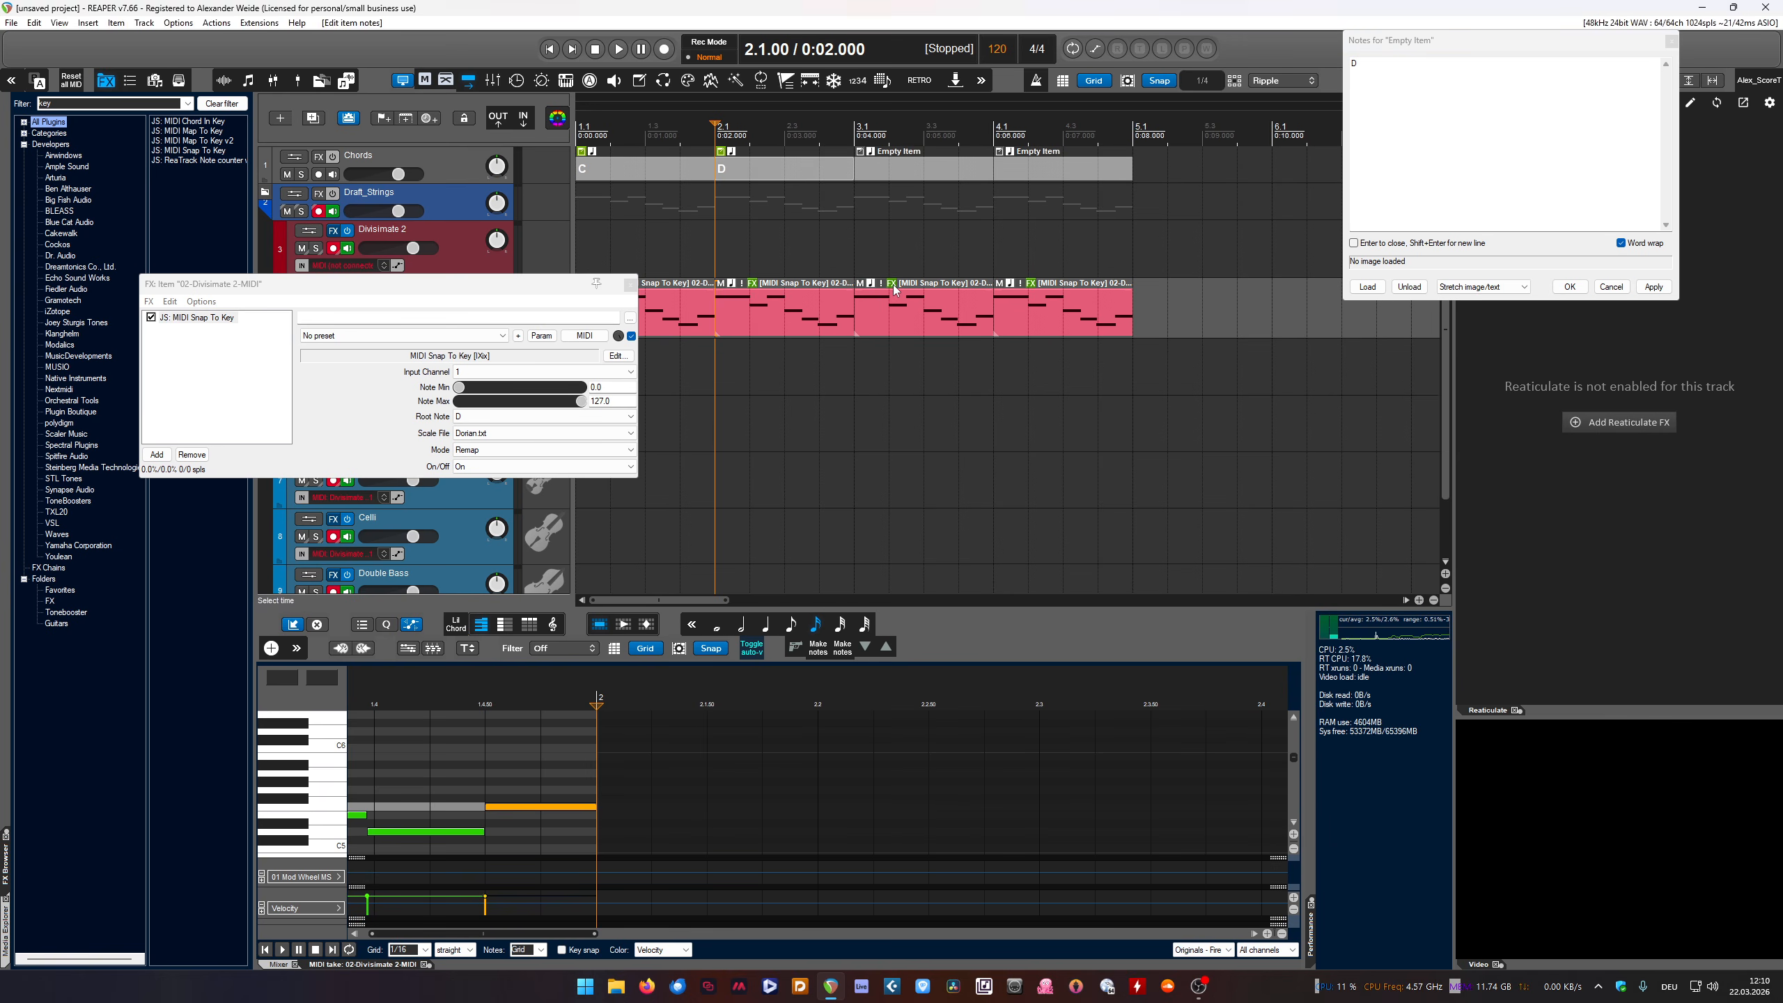
click(883, 177)
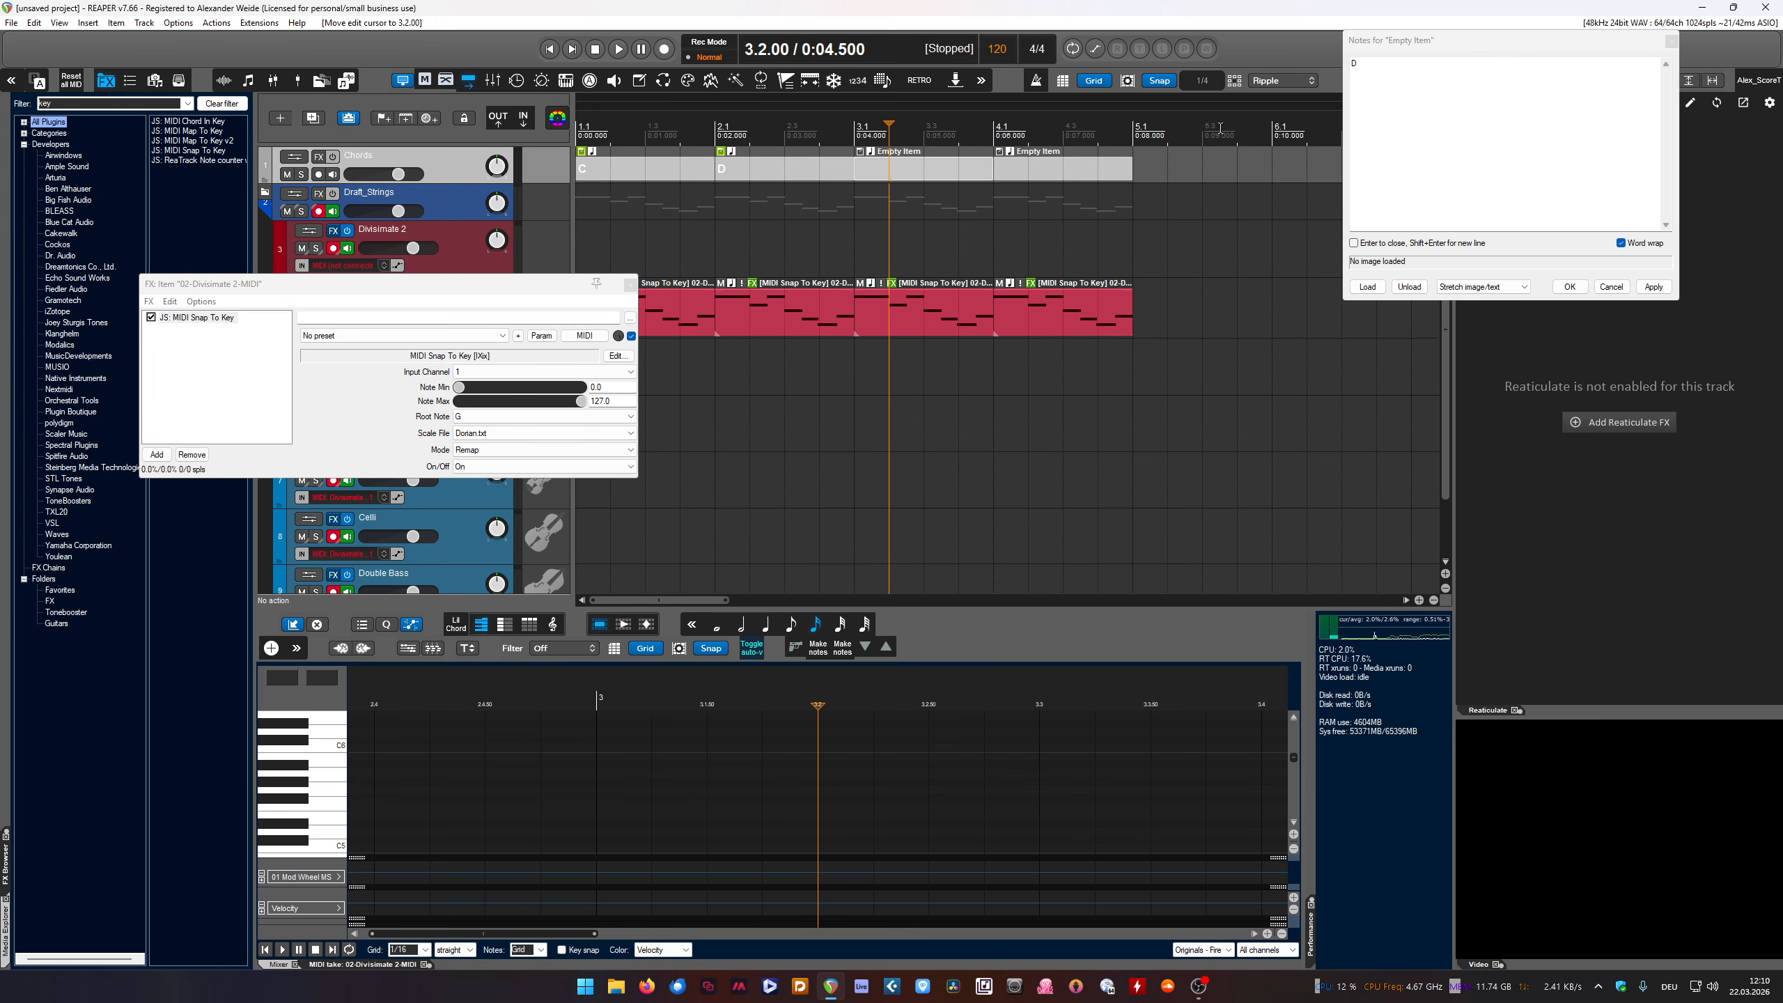
click(924, 174)
click(1381, 63)
text(G)
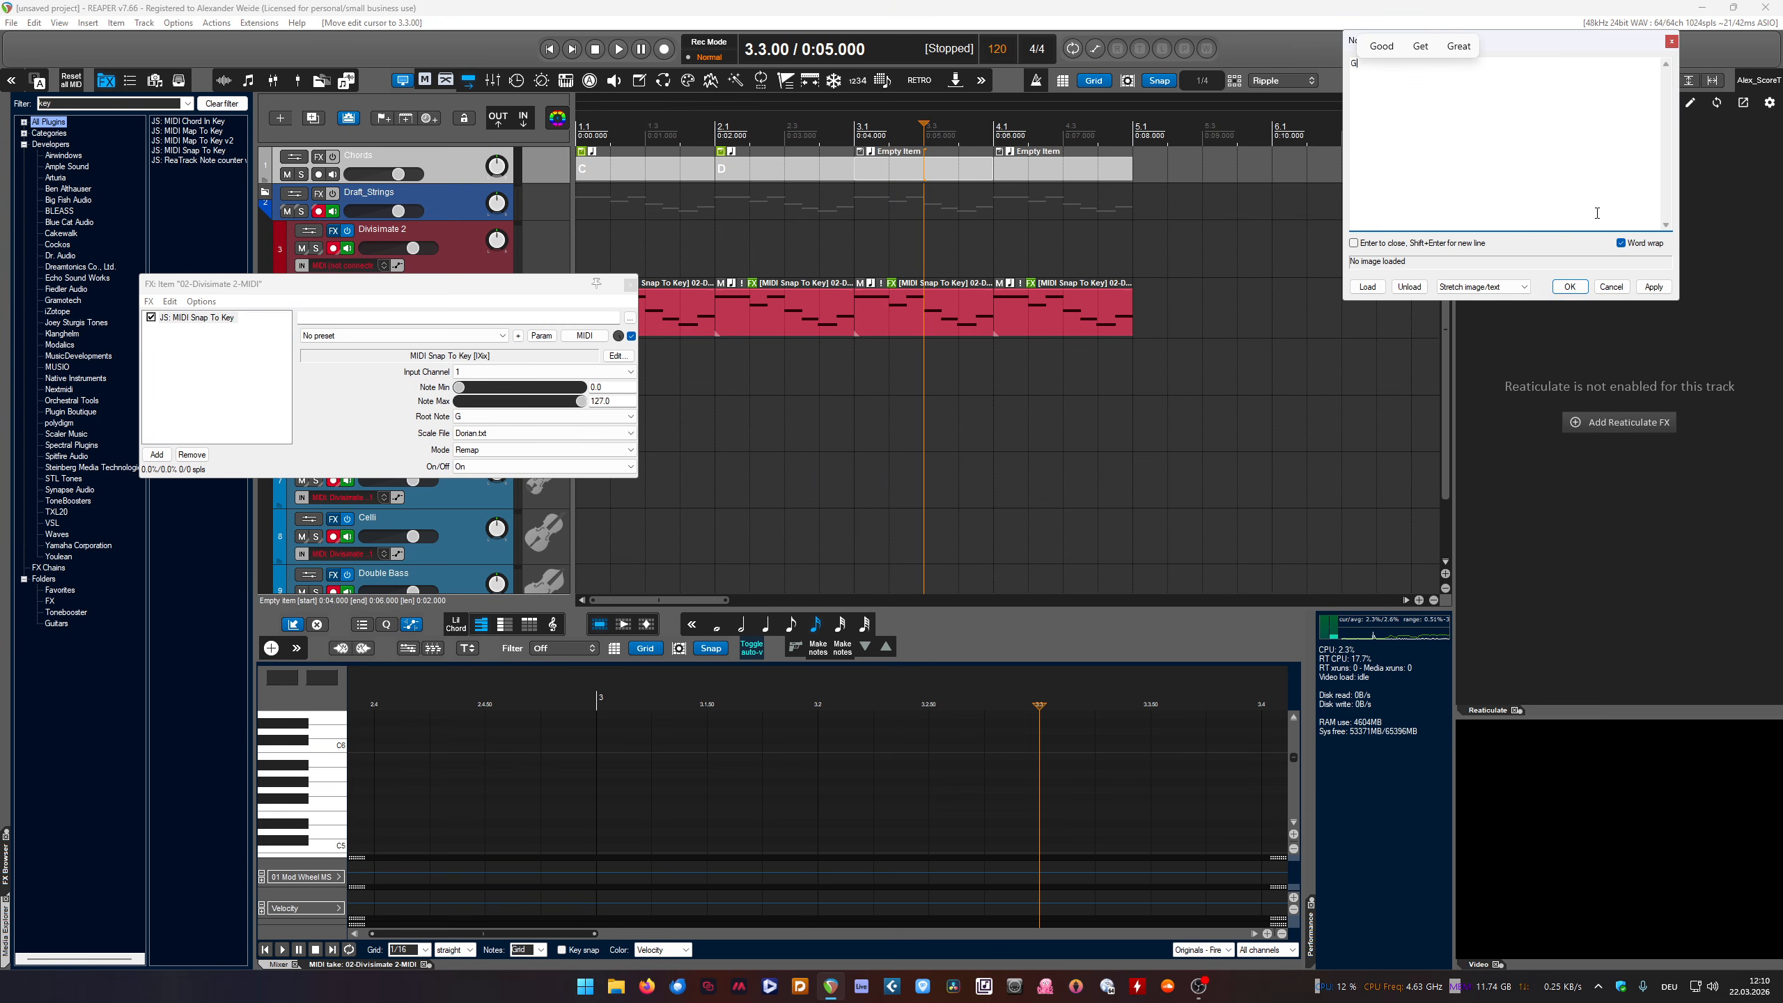
click(1654, 286)
Enter B as the note of the fourth chord item, and close the FX and notes windows
click(1017, 173)
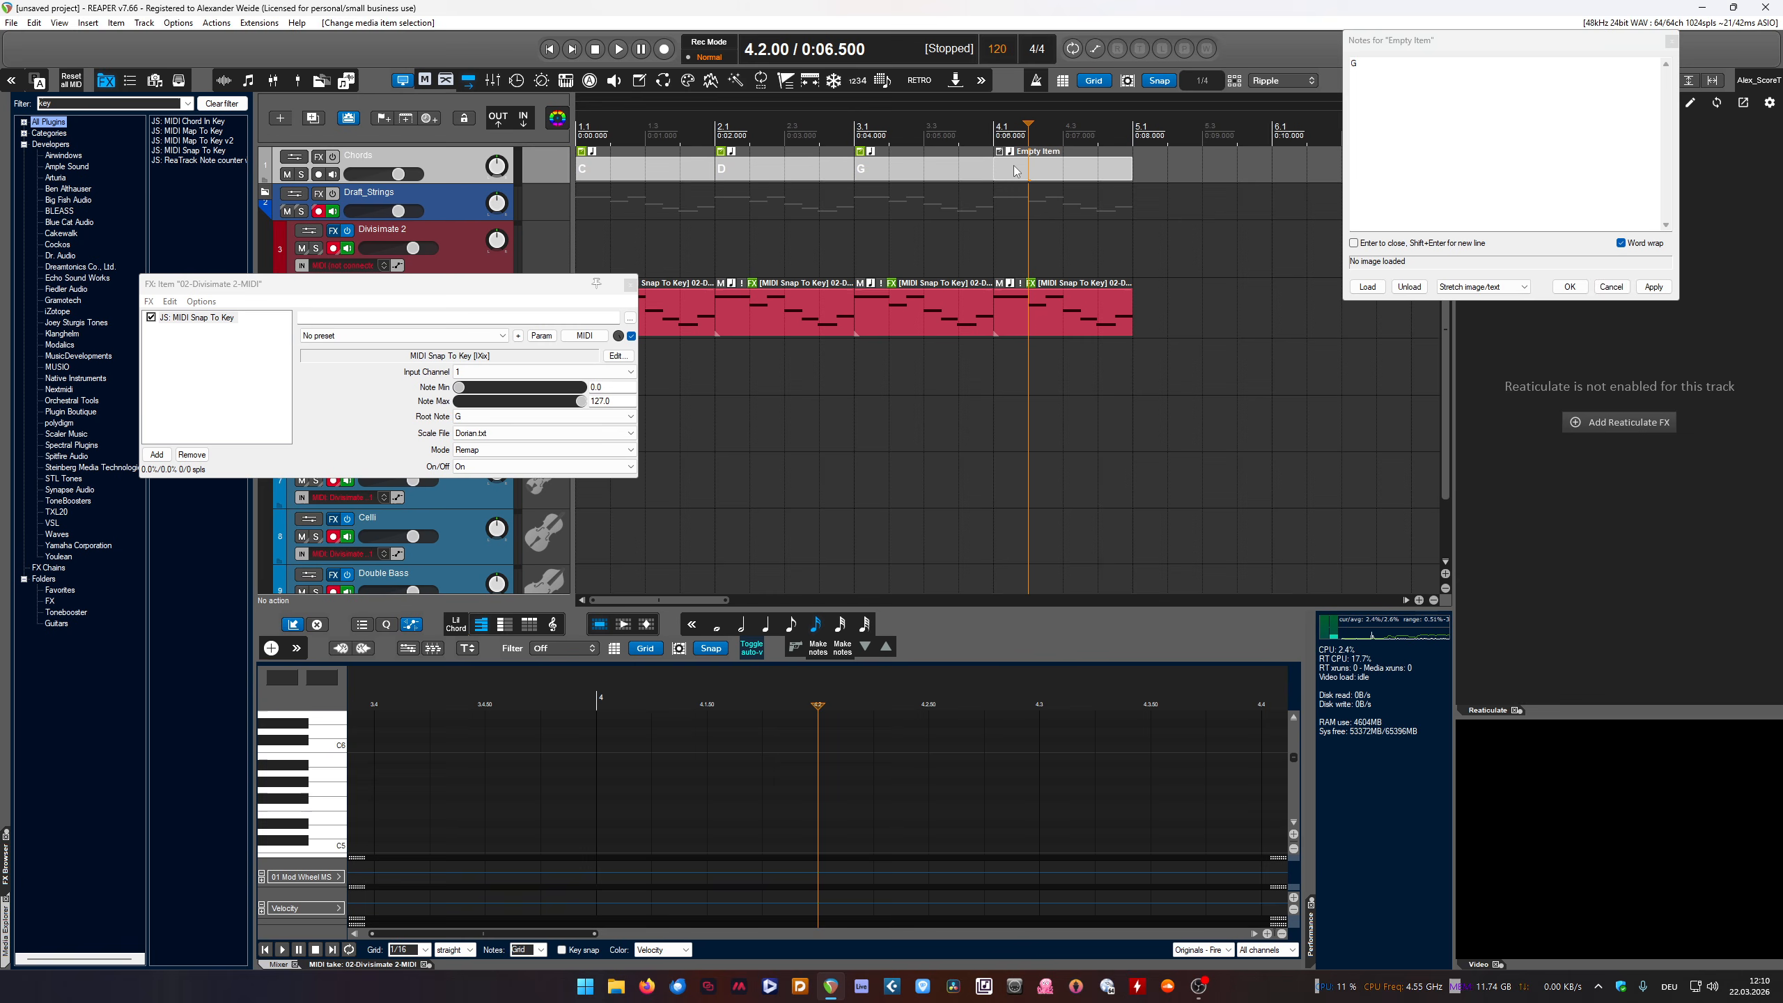
text(B)
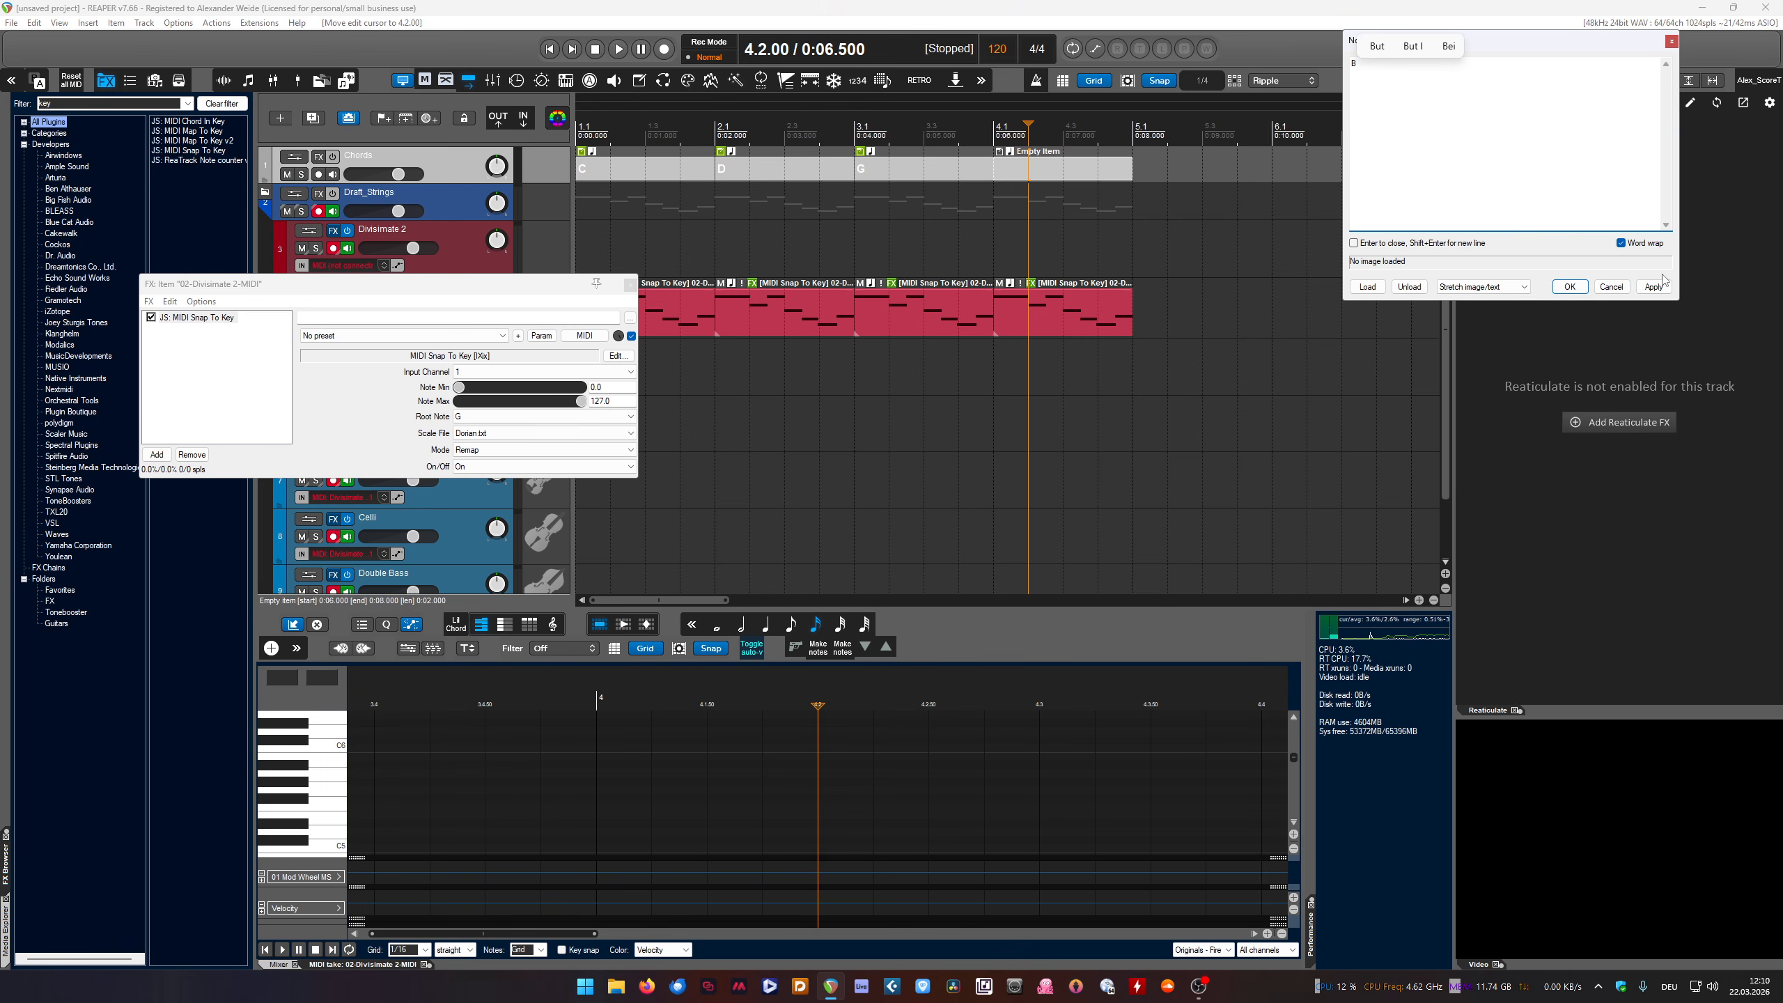
click(1654, 287)
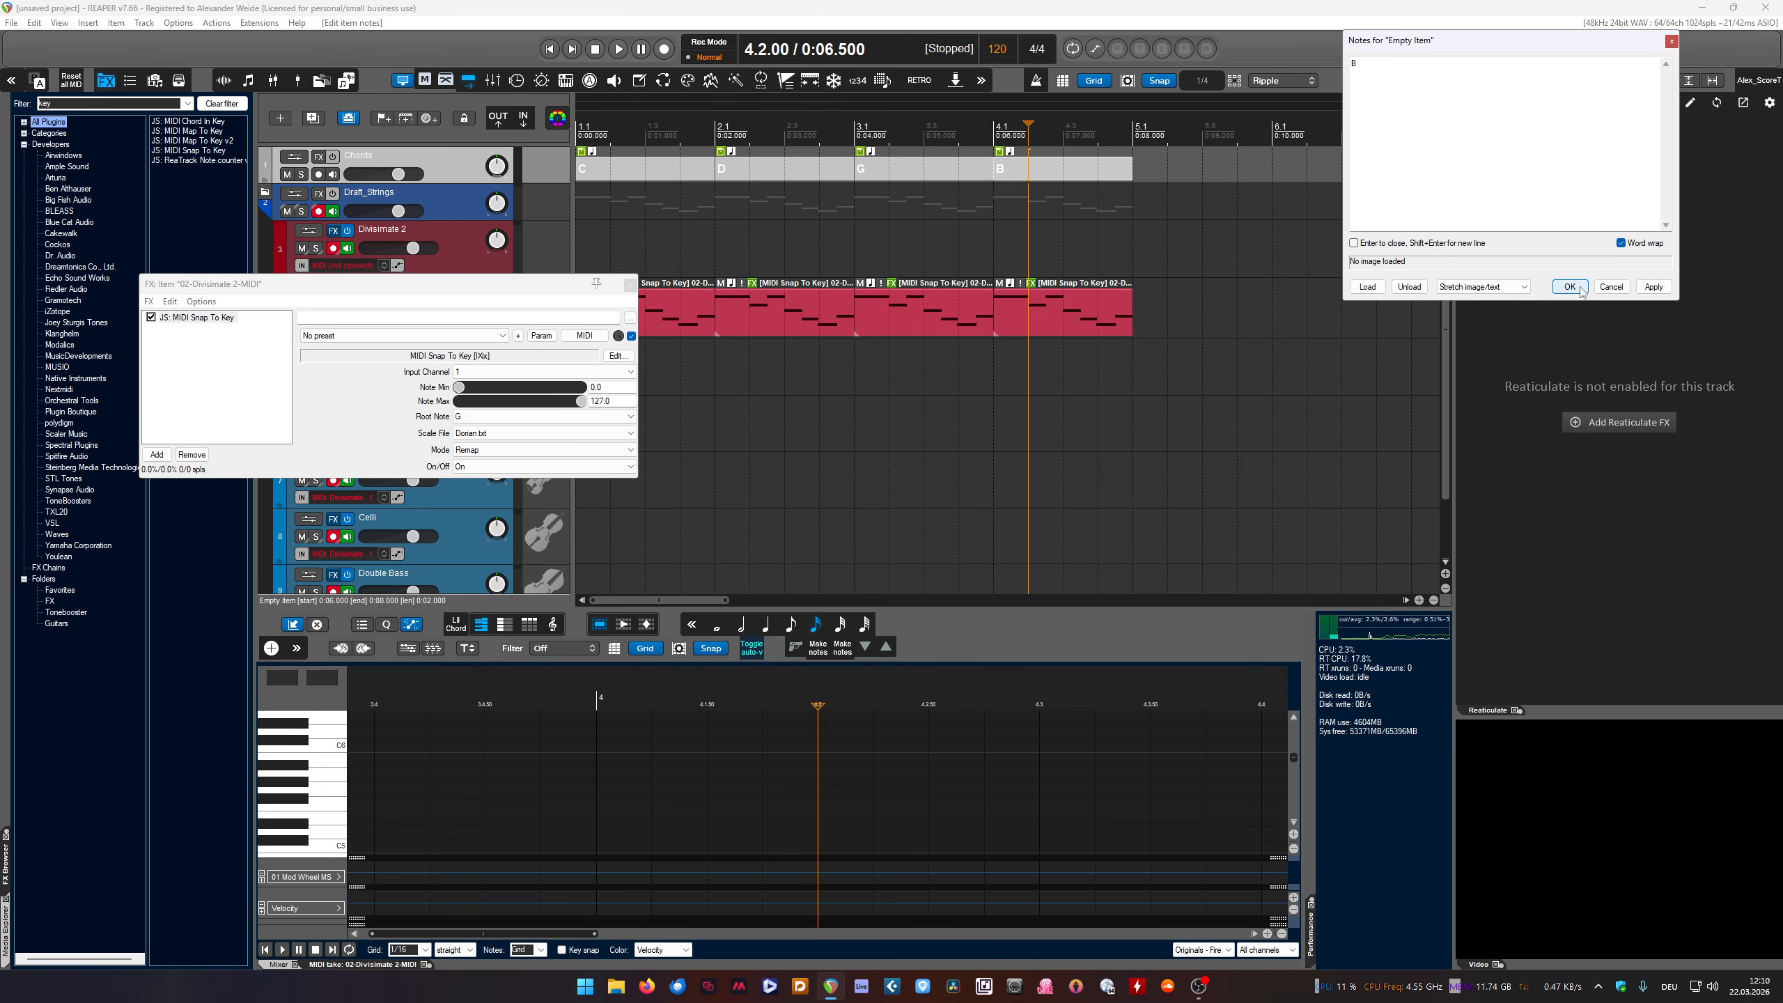
click(630, 285)
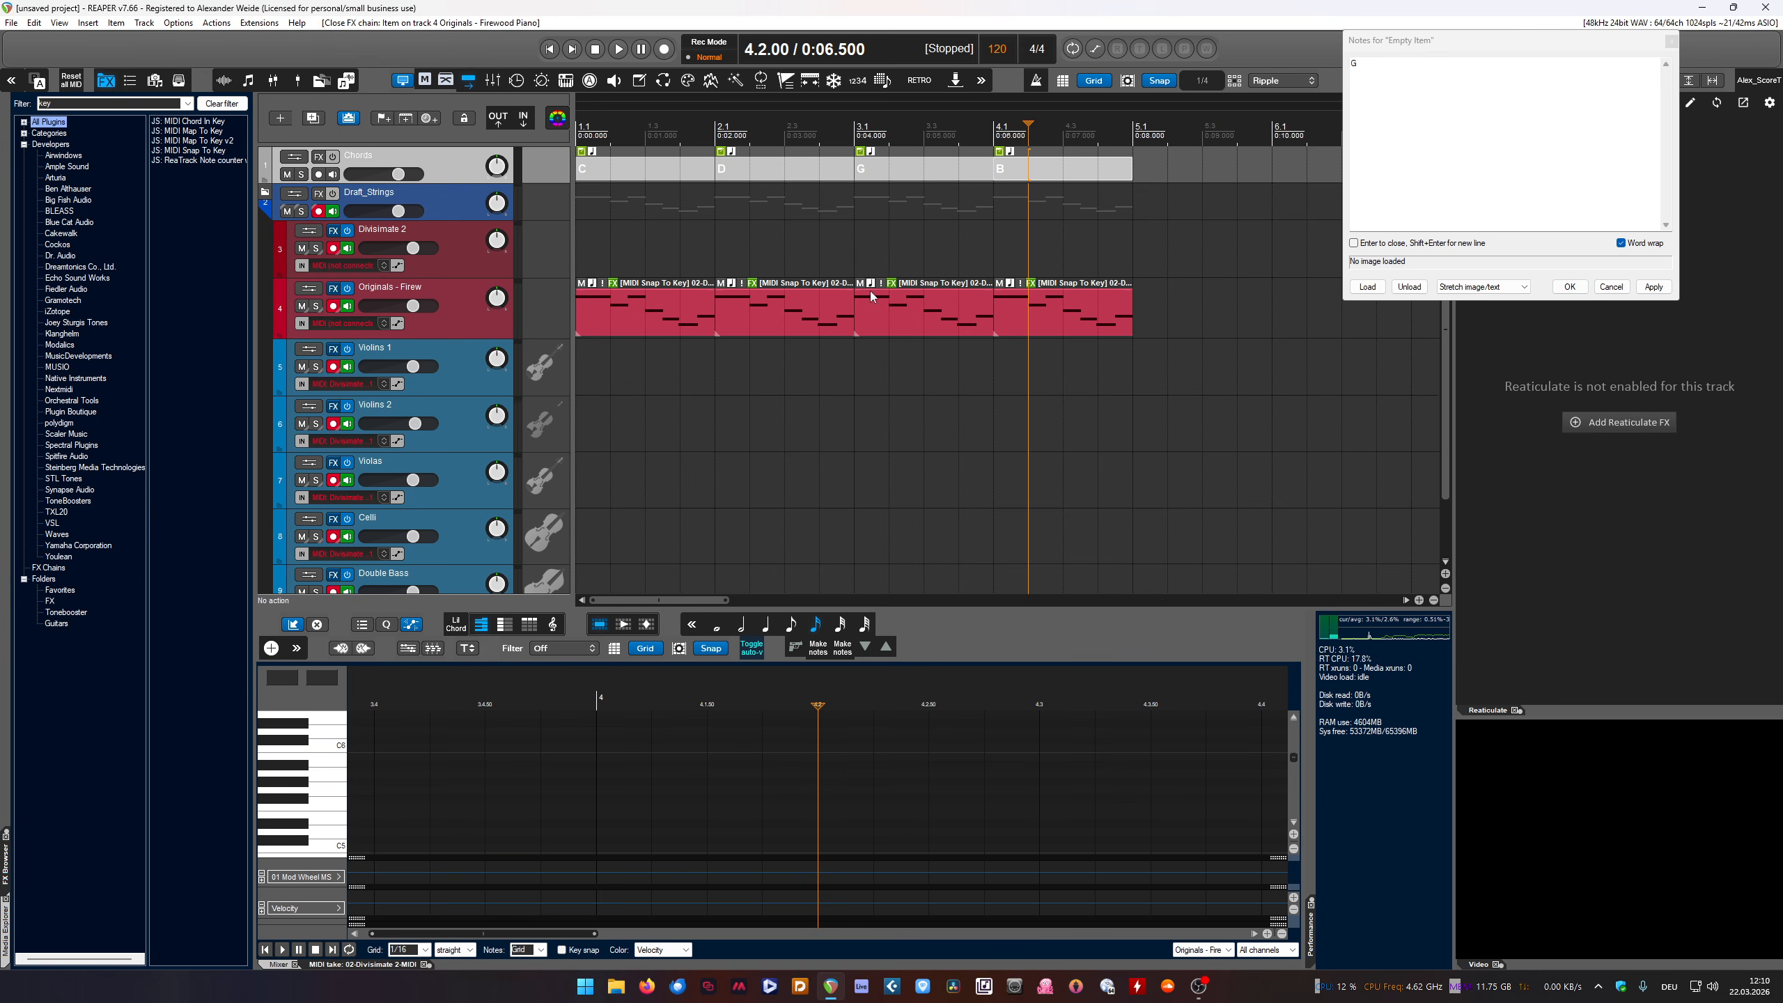
click(1672, 43)
Apply random custom colors to the Chords track until it is blue
click(1094, 429)
click(644, 169)
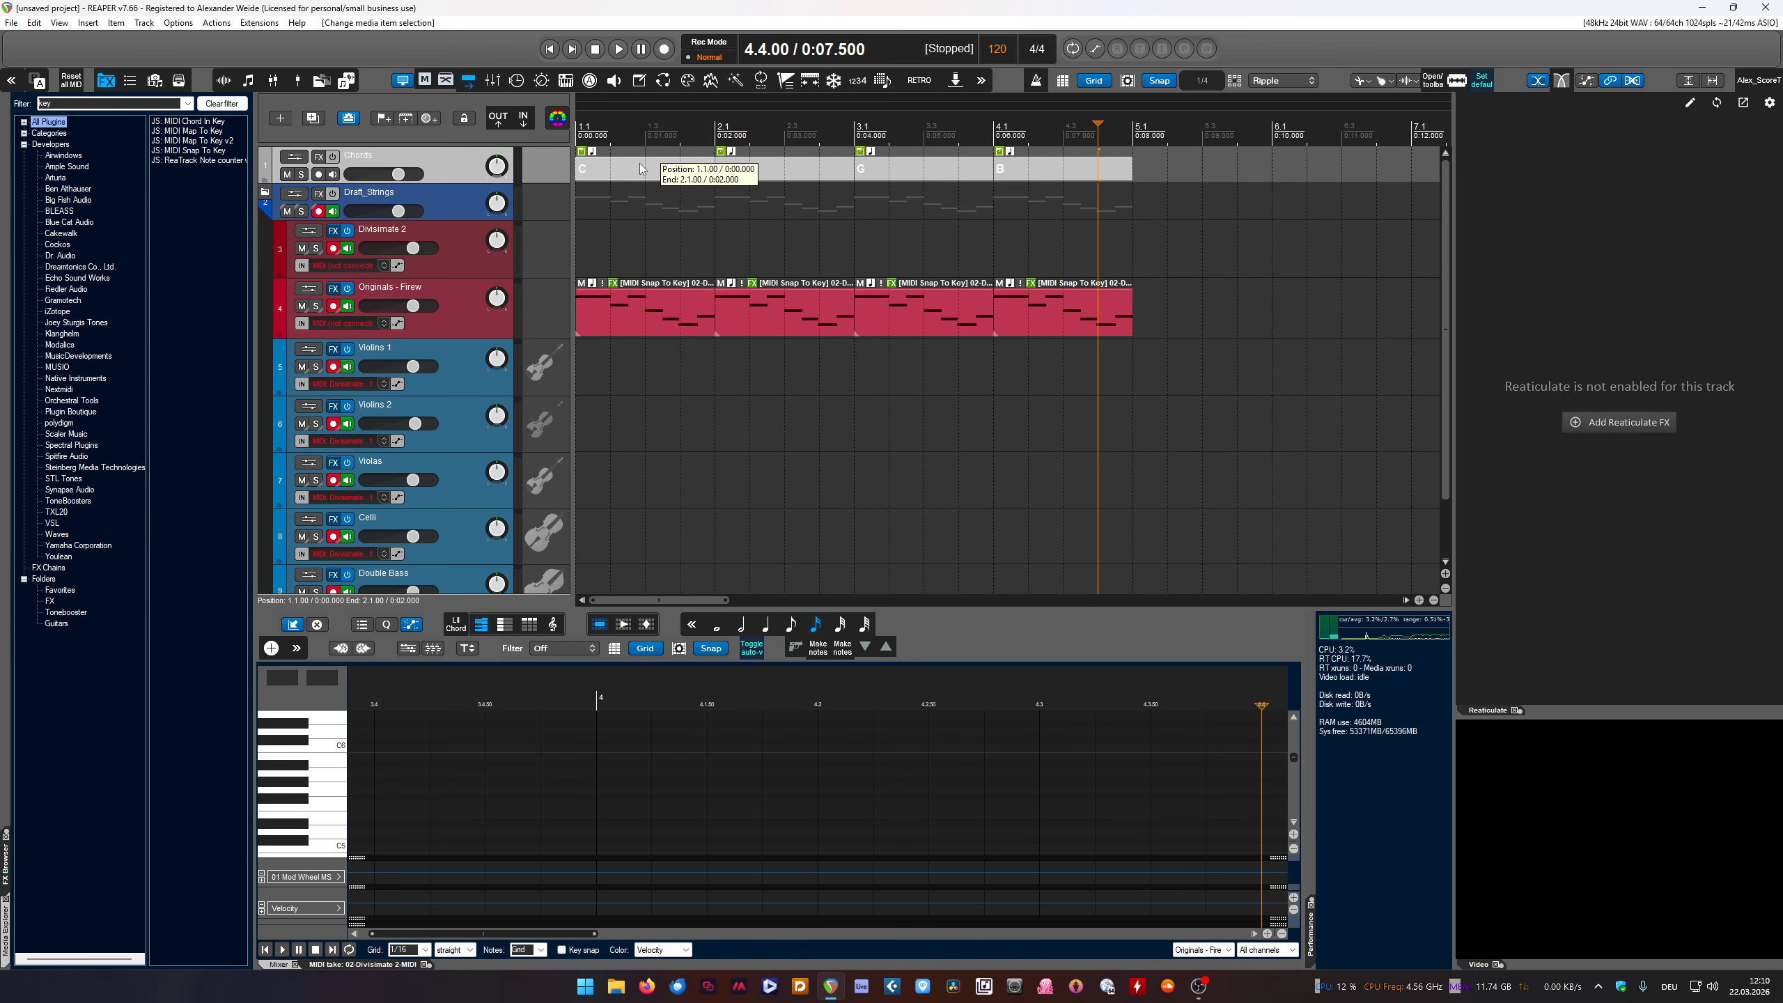
click(556, 121)
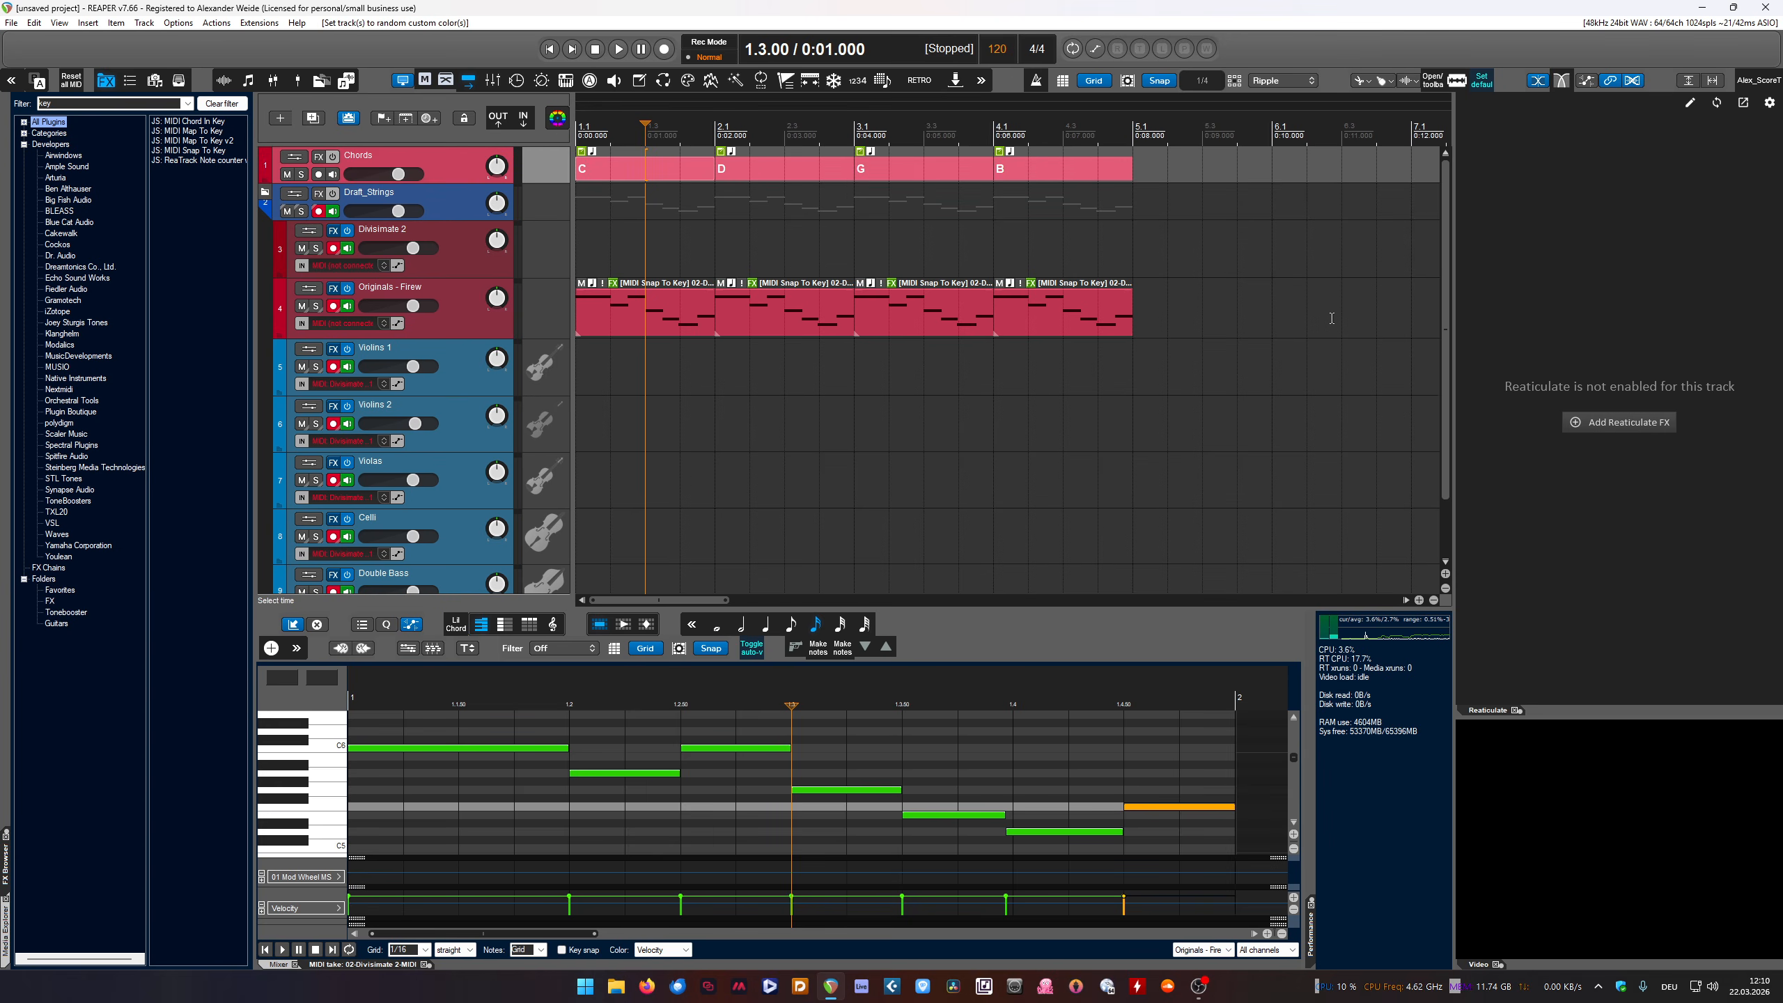
click(557, 121)
click(558, 122)
click(1258, 239)
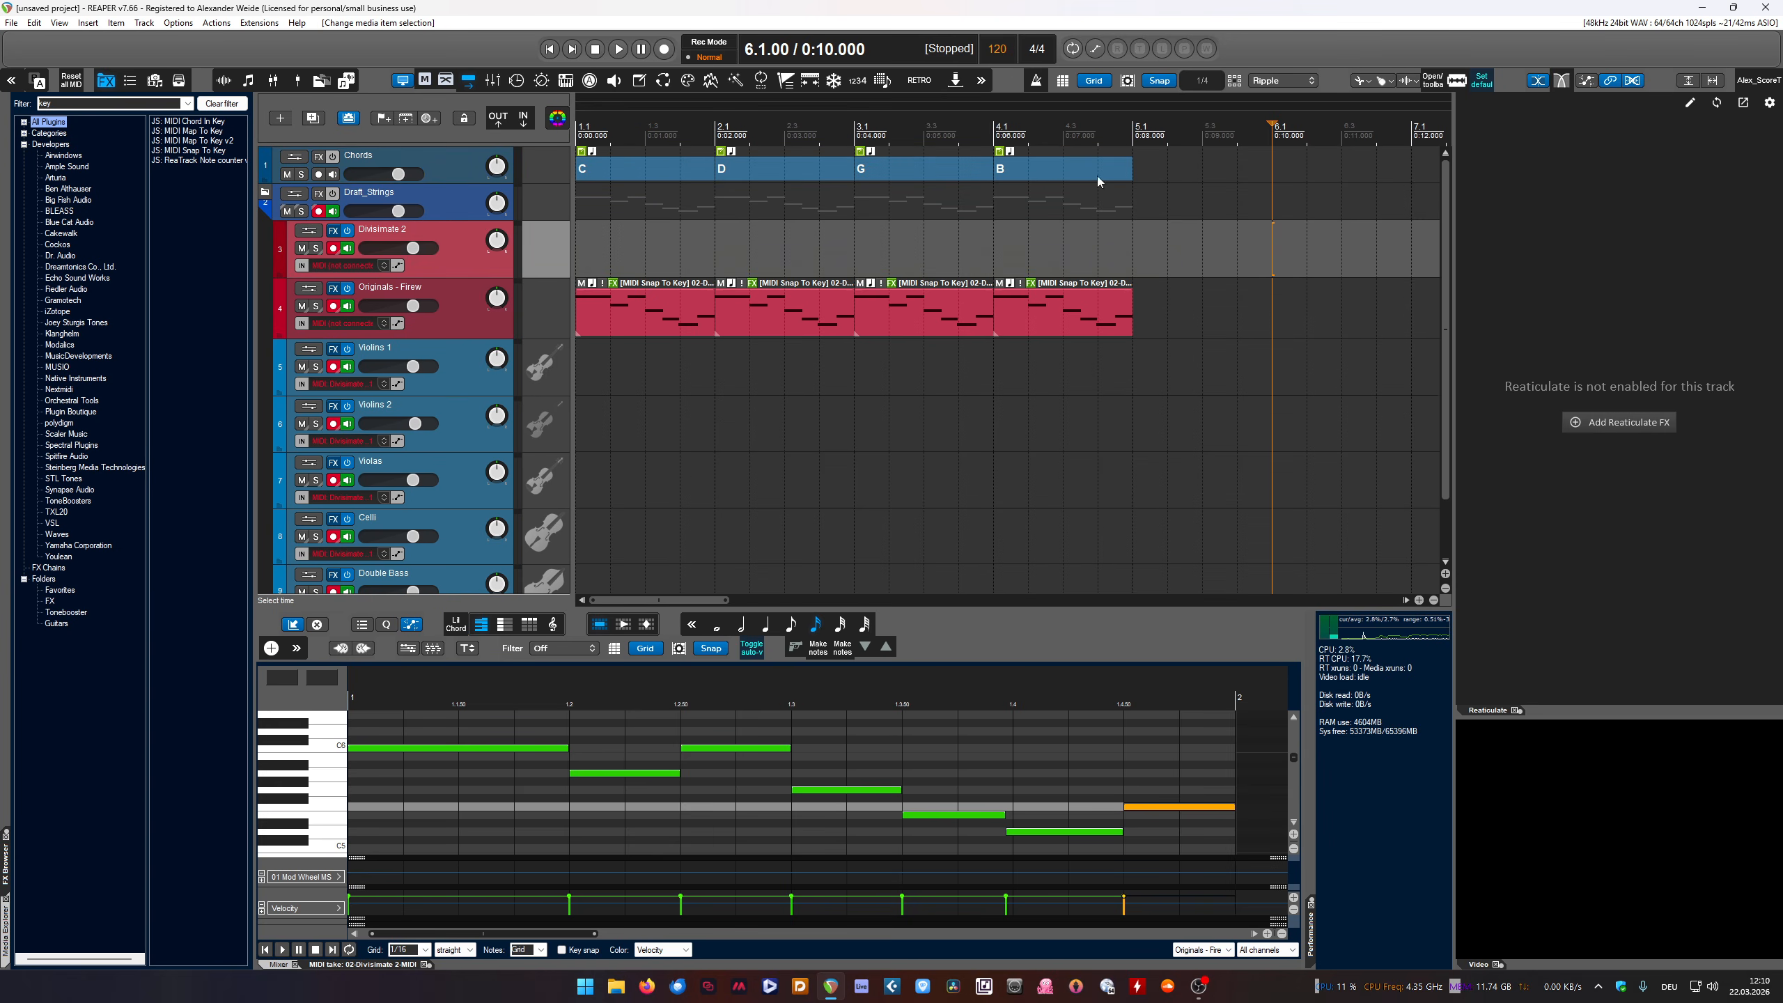
Go through the C, D, G and B chord items and compare them with the piano items in the same bars
click(990, 171)
click(842, 171)
click(685, 171)
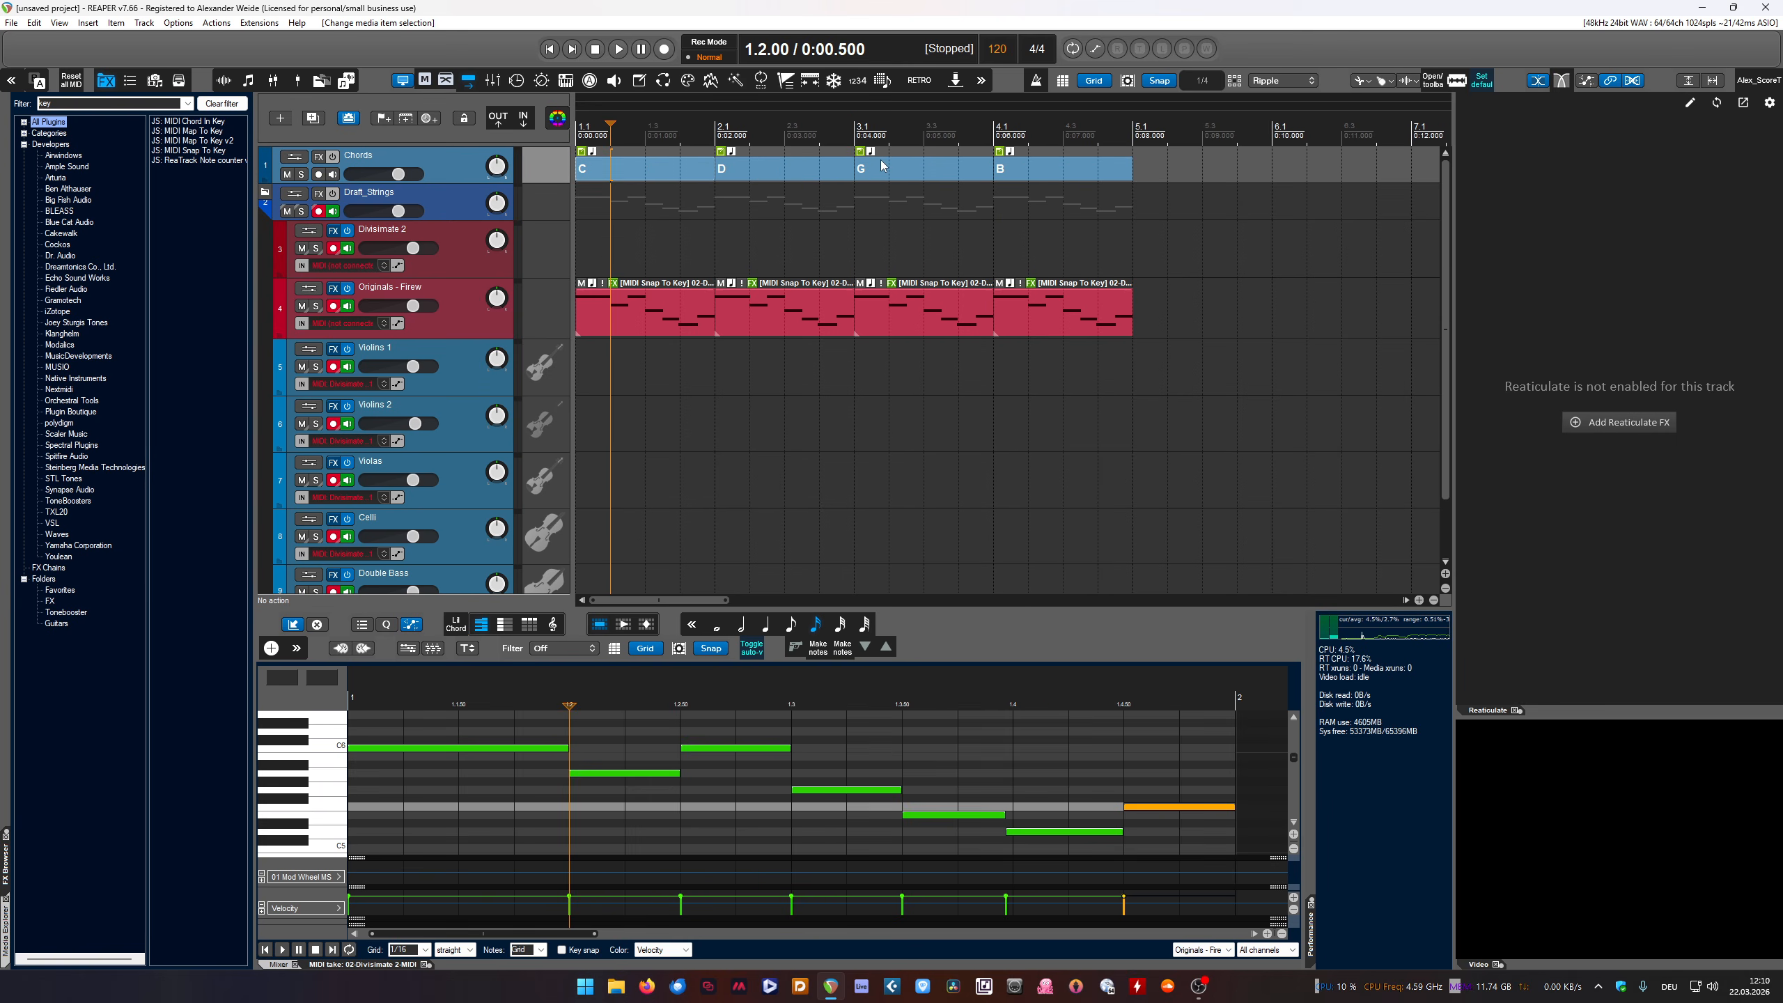
click(1014, 175)
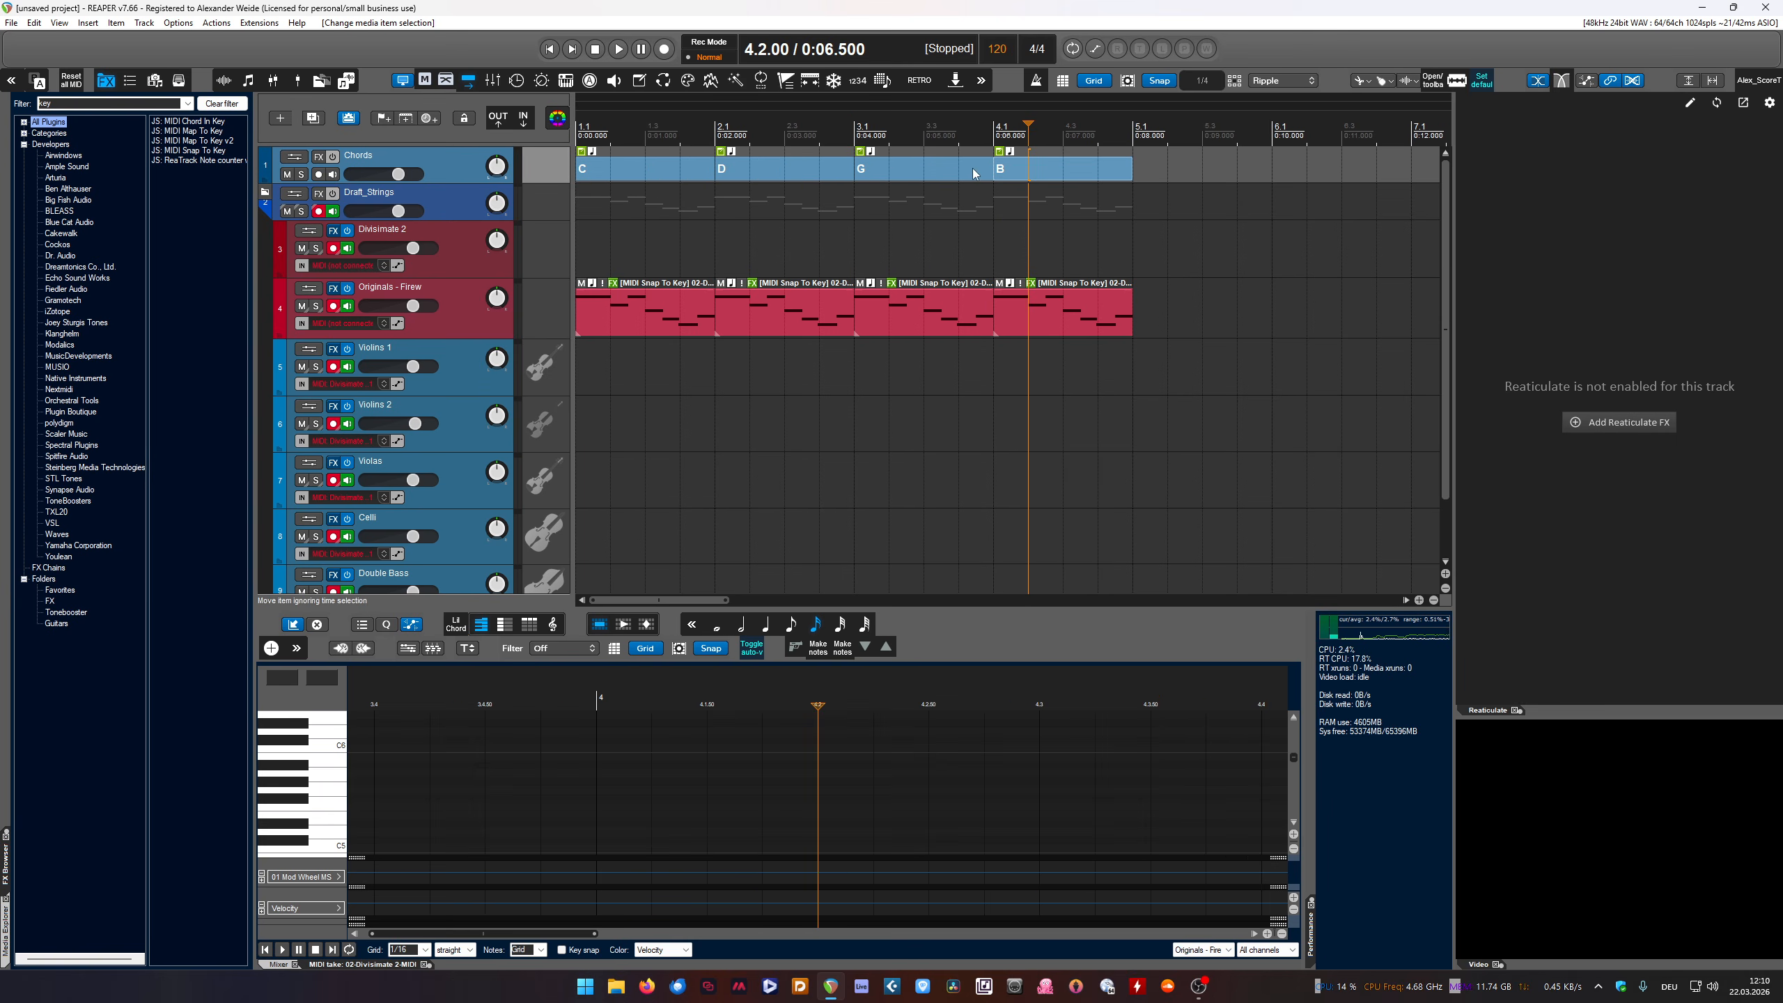
click(924, 171)
click(818, 171)
click(658, 175)
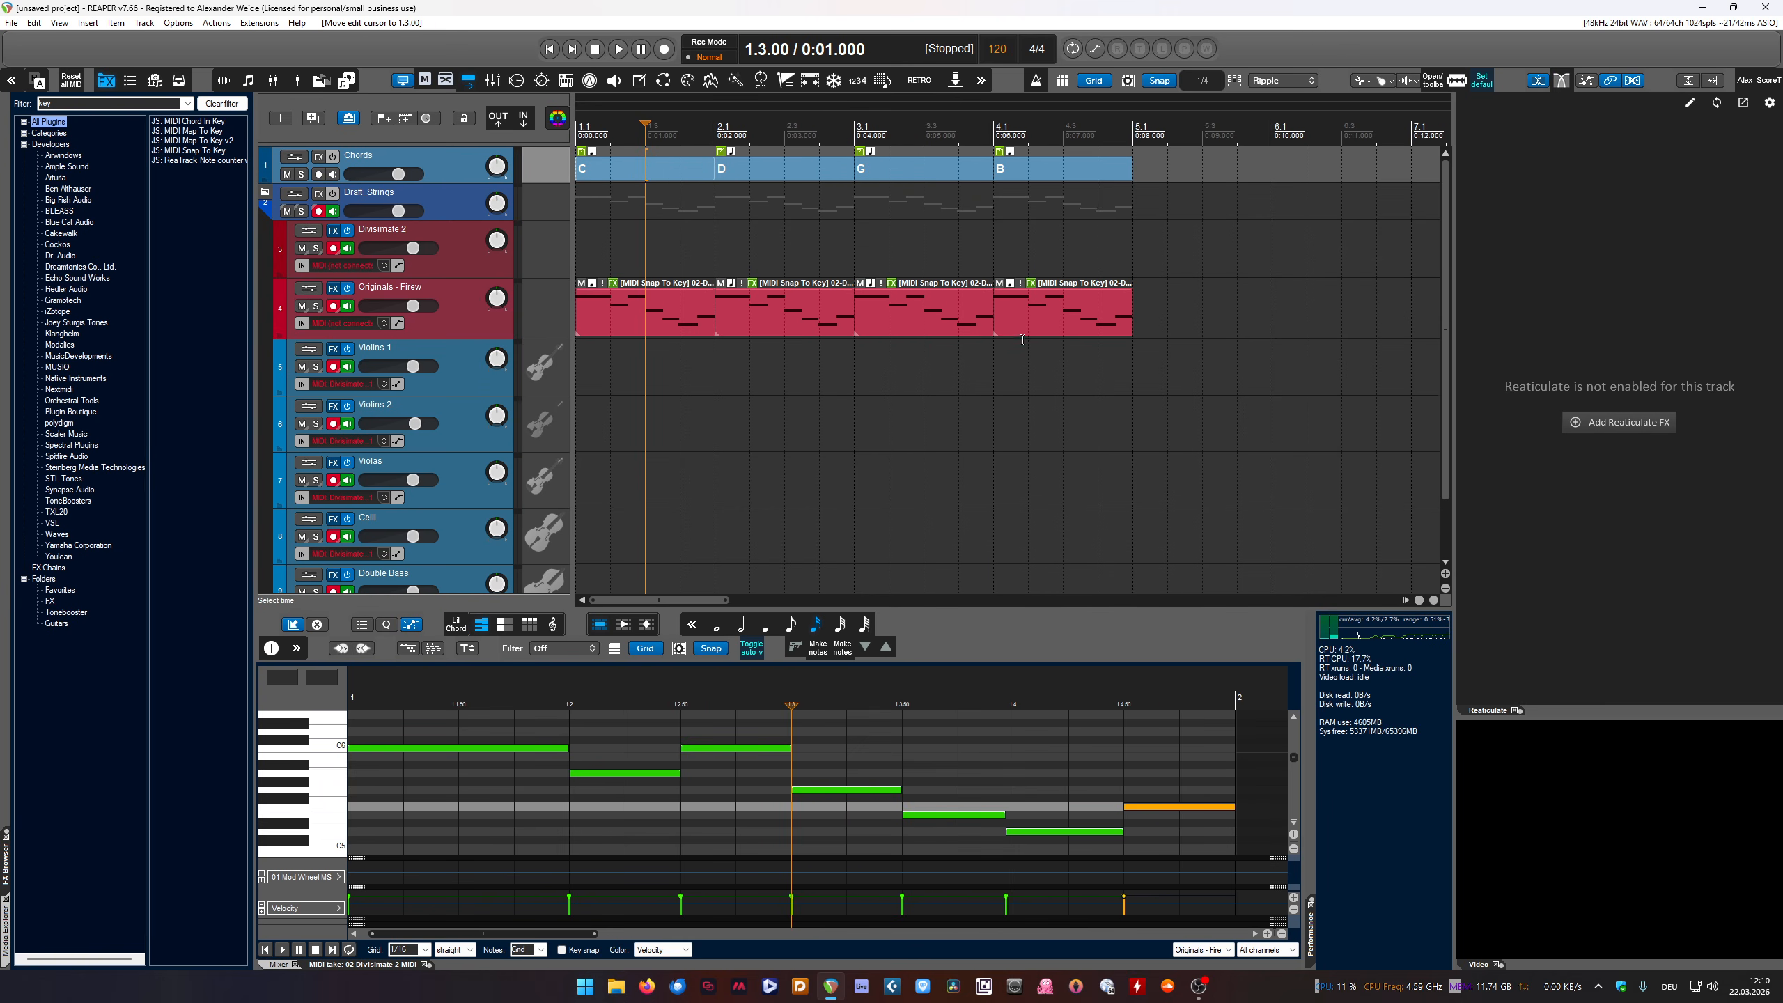
click(962, 315)
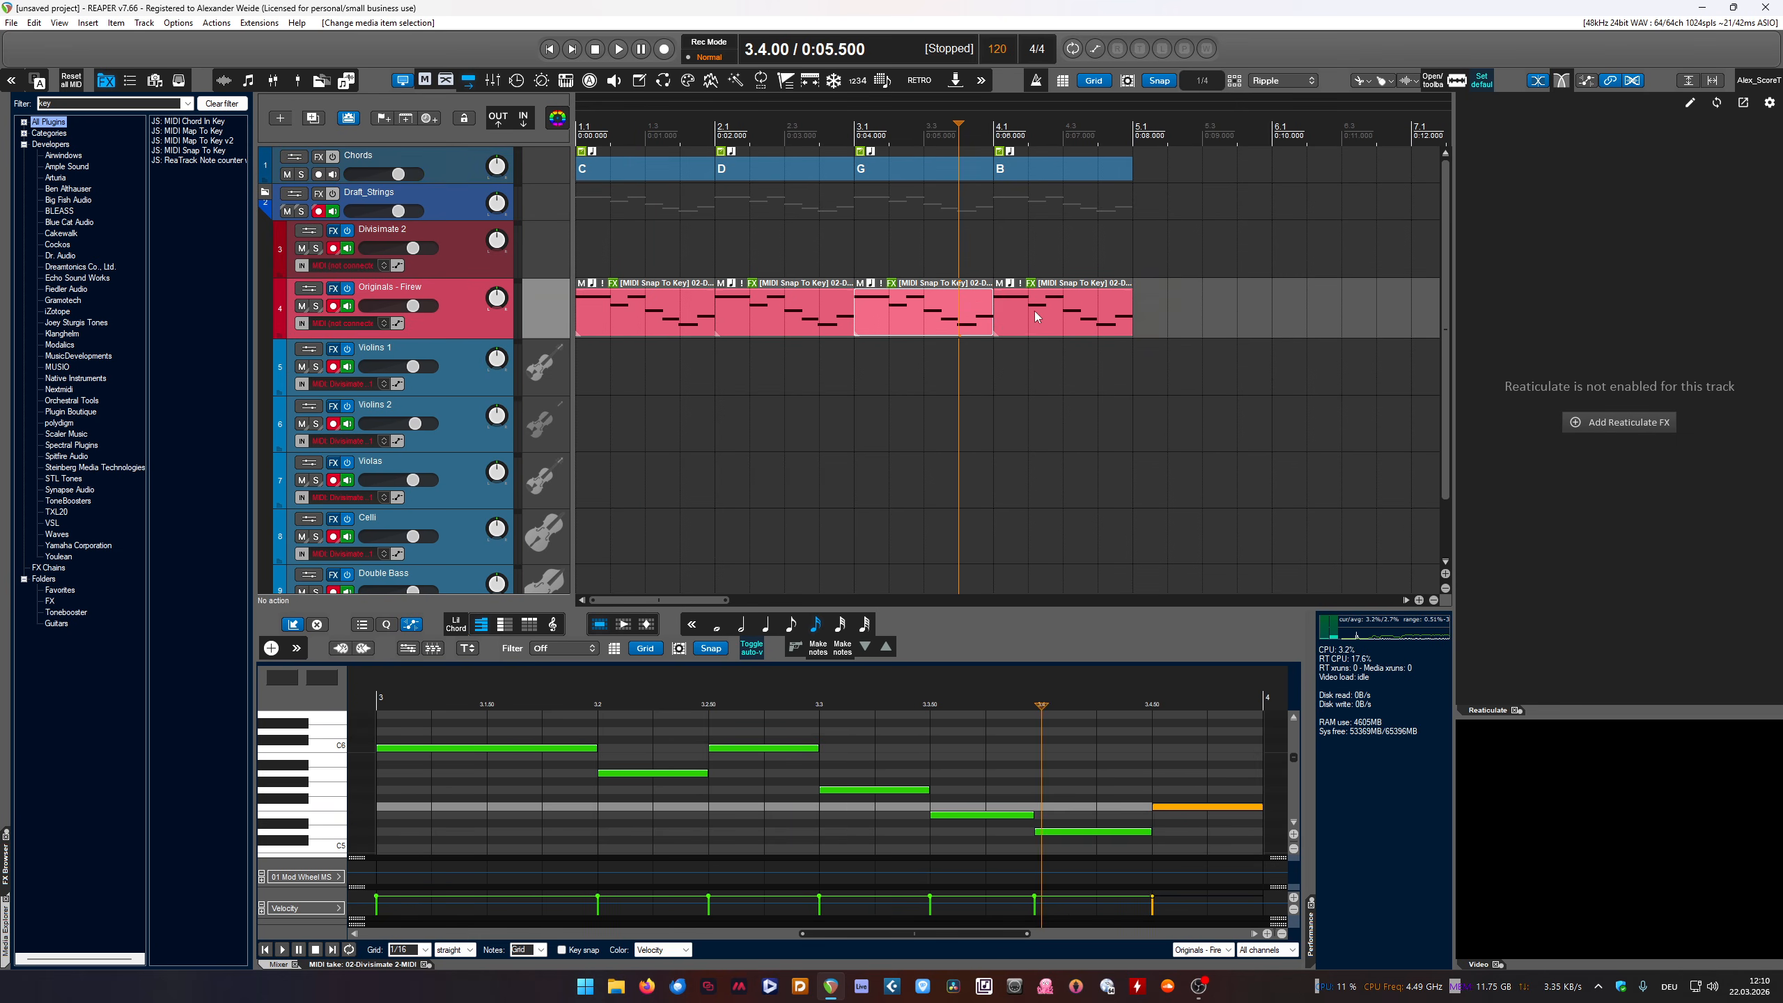
click(1063, 317)
click(828, 317)
click(635, 319)
click(835, 317)
click(1039, 318)
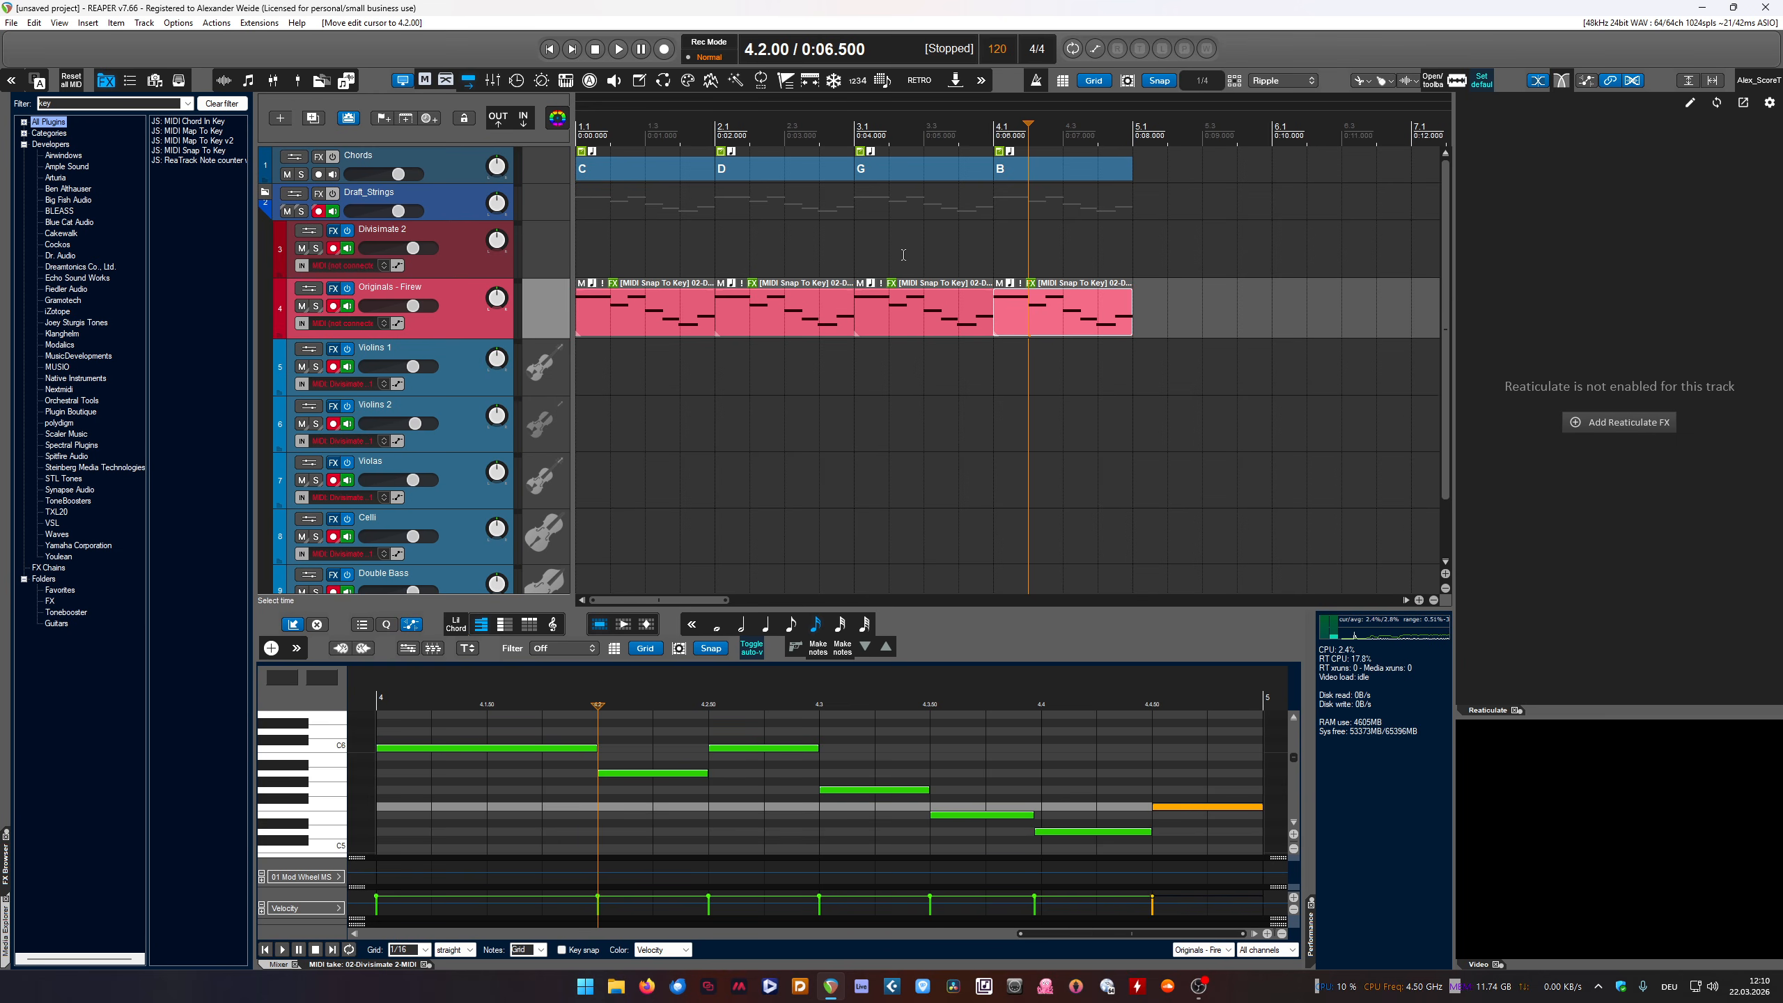
Delete the four piano items from the Originals track
click(681, 316)
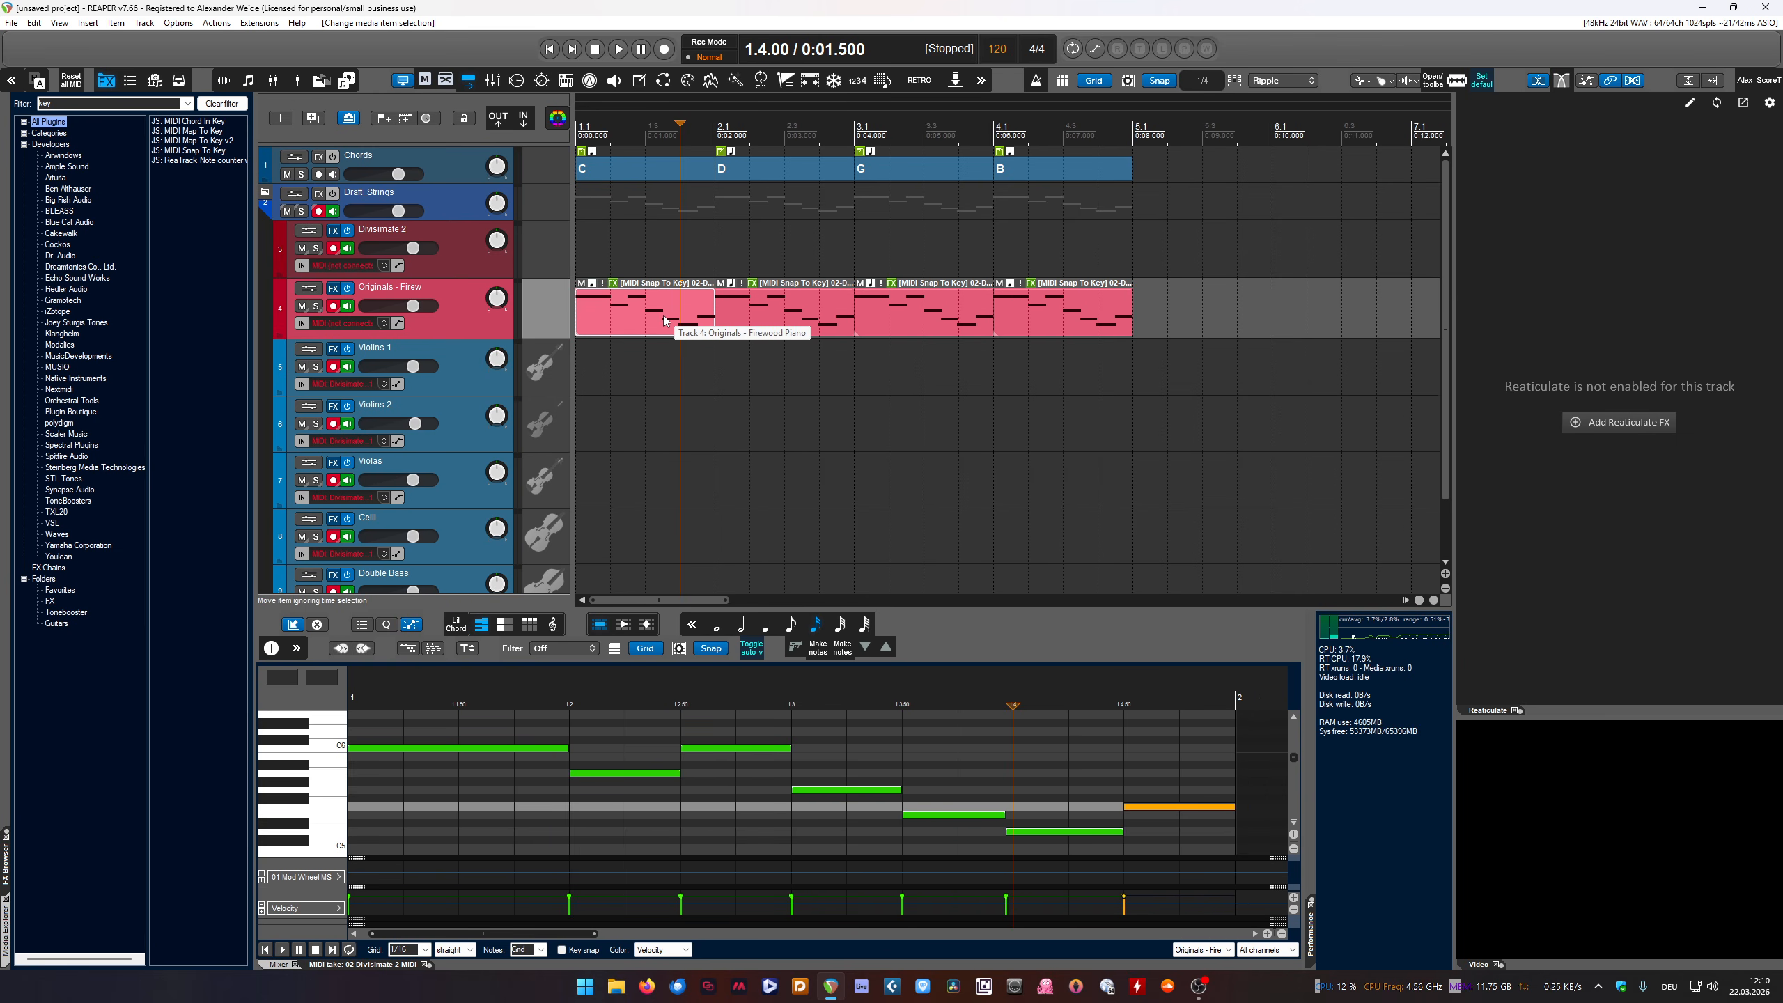
key(Delete)
click(785, 316)
key(Delete)
click(920, 314)
key(Delete)
click(1094, 316)
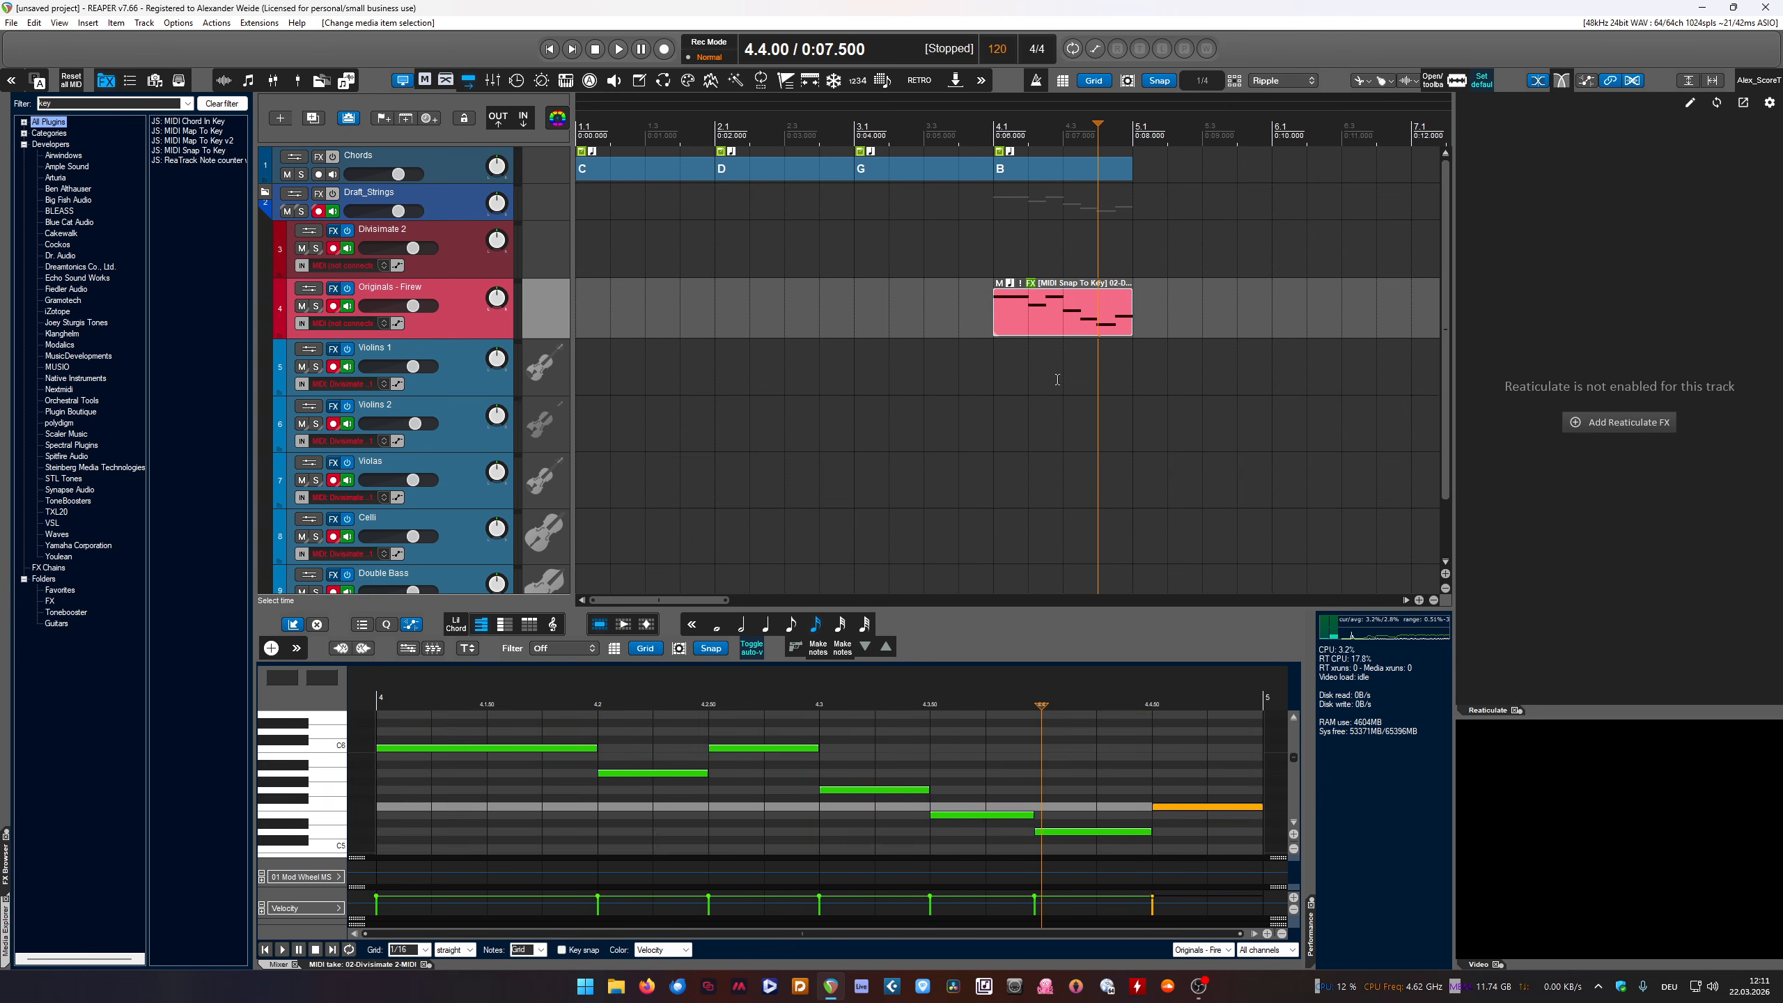
key(Delete)
Delete the four chord items from the Chords track
click(1040, 174)
key(Delete)
click(905, 174)
key(Delete)
click(799, 169)
key(Delete)
click(677, 168)
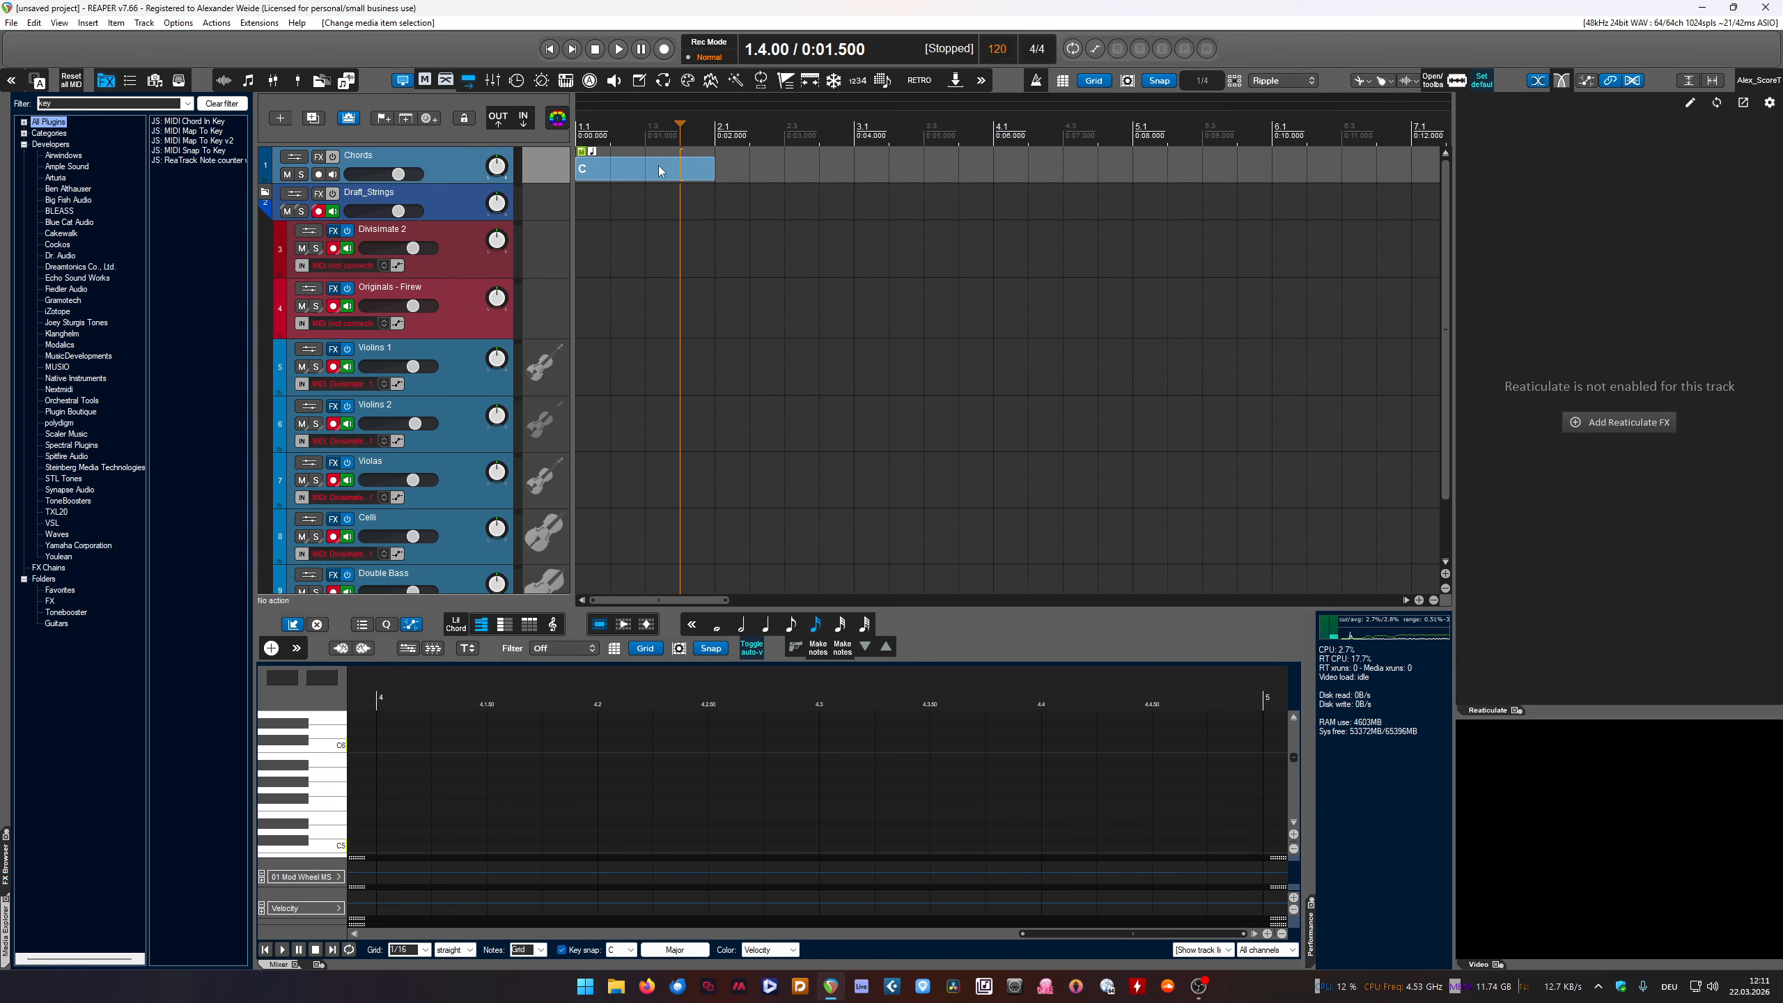
Collapse the Draft_Strings folder's tracks and insert the VST3i version of Scaler 3 from the FX browser on a new track
click(264, 192)
click(343, 402)
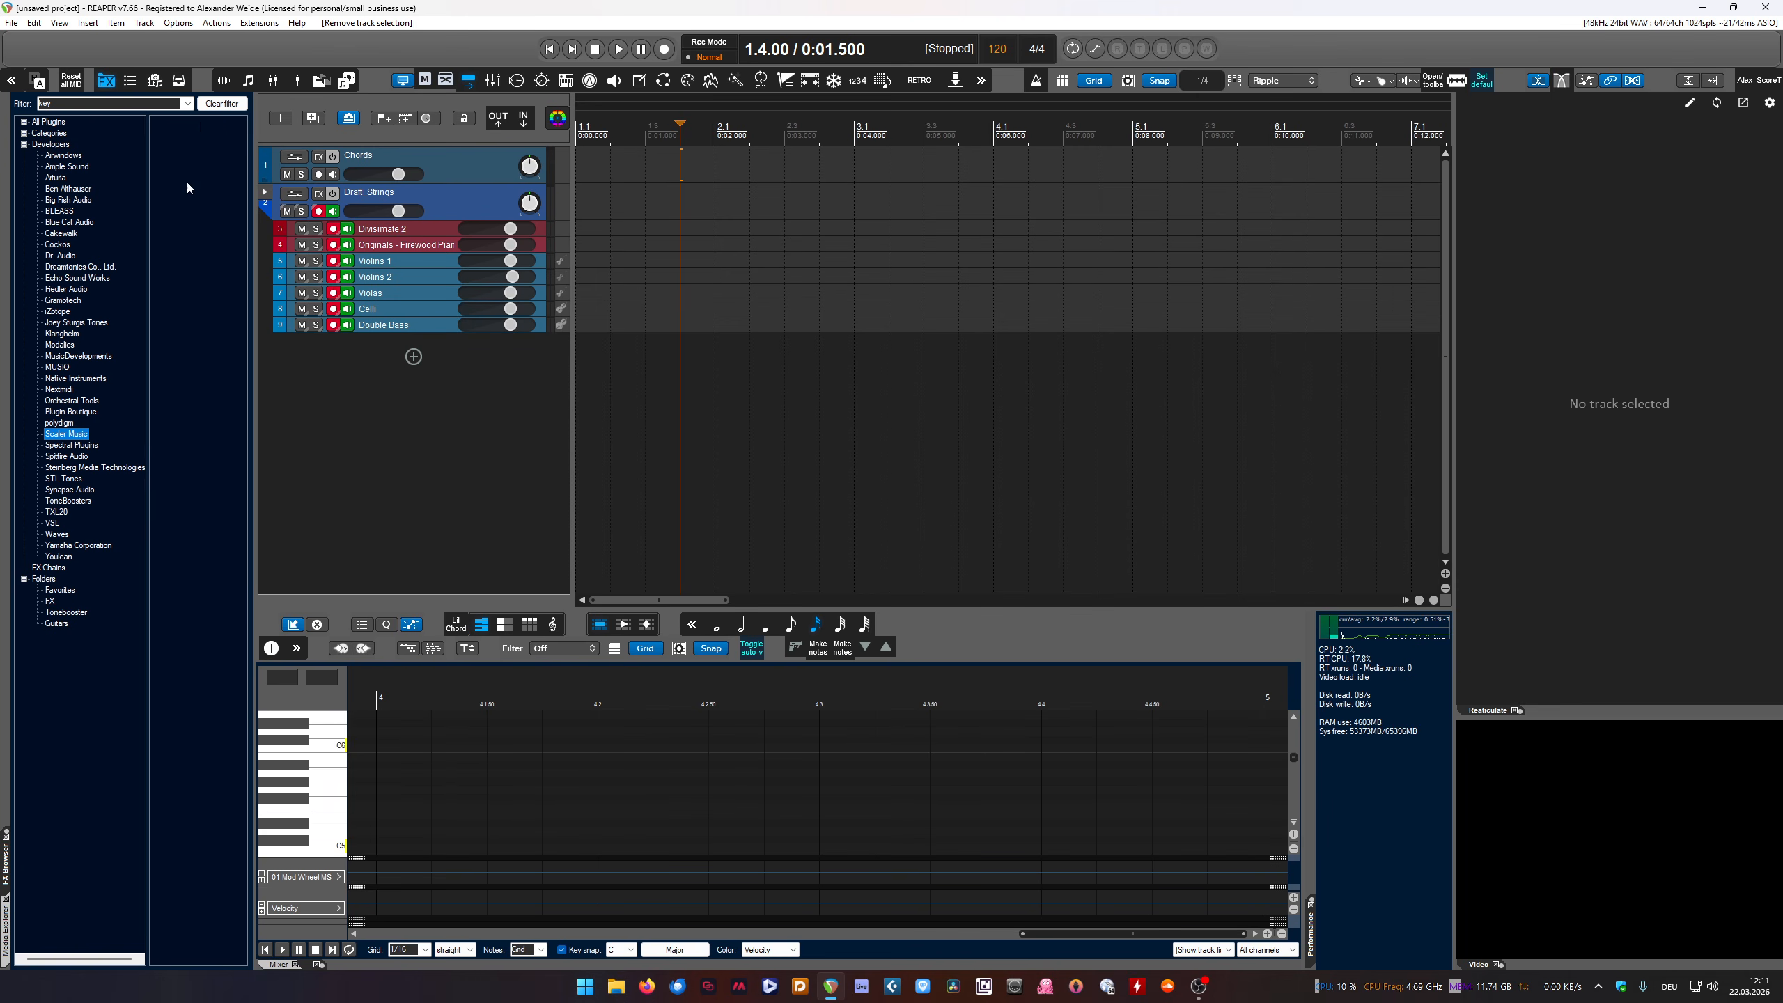
click(219, 104)
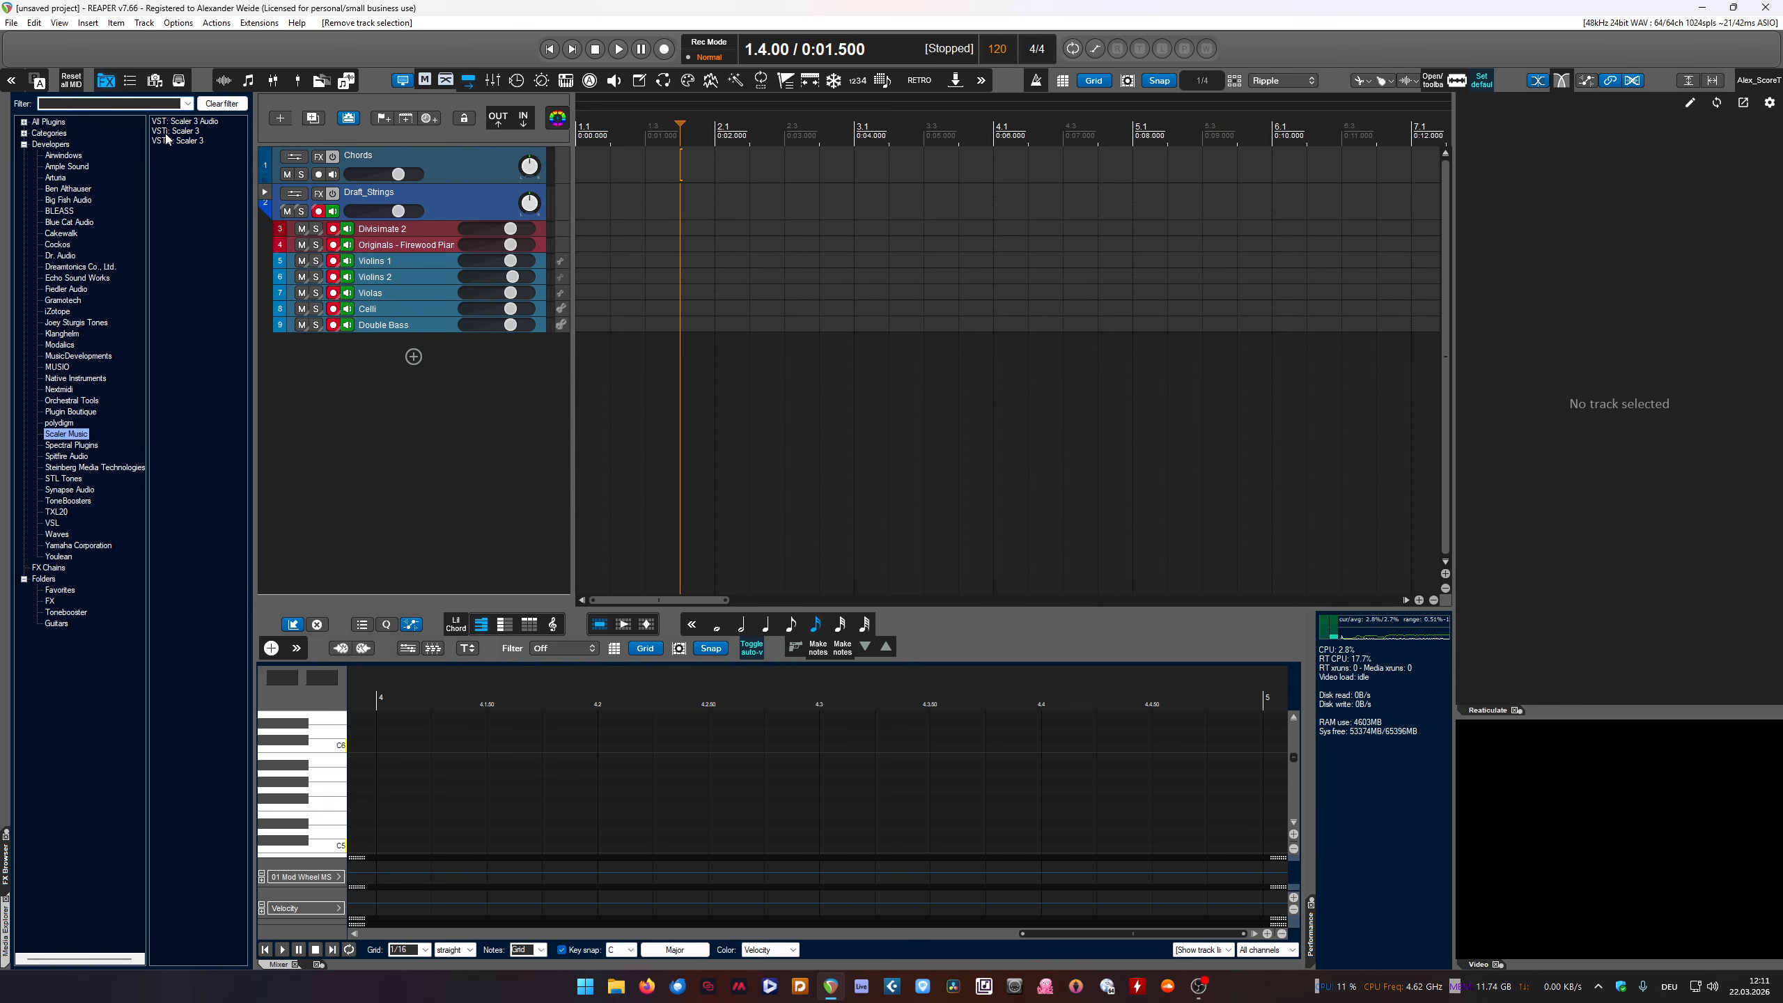
drag(169, 142, 413, 381)
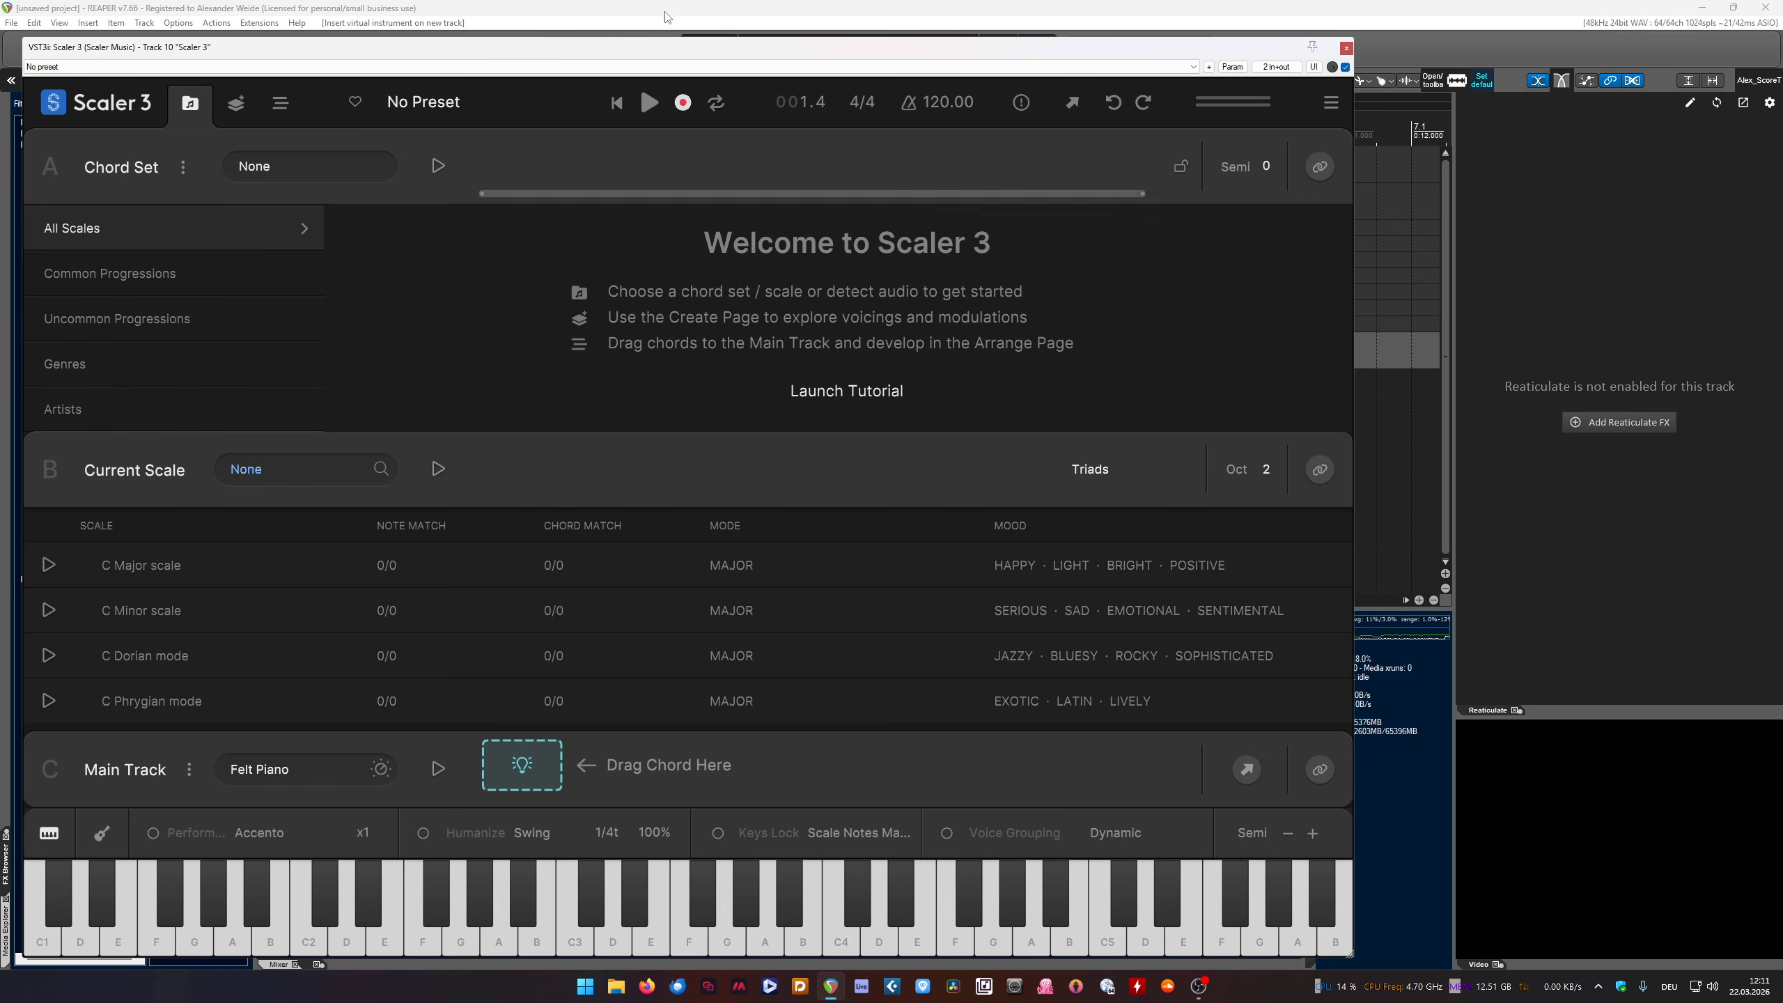
drag(632, 49, 799, 27)
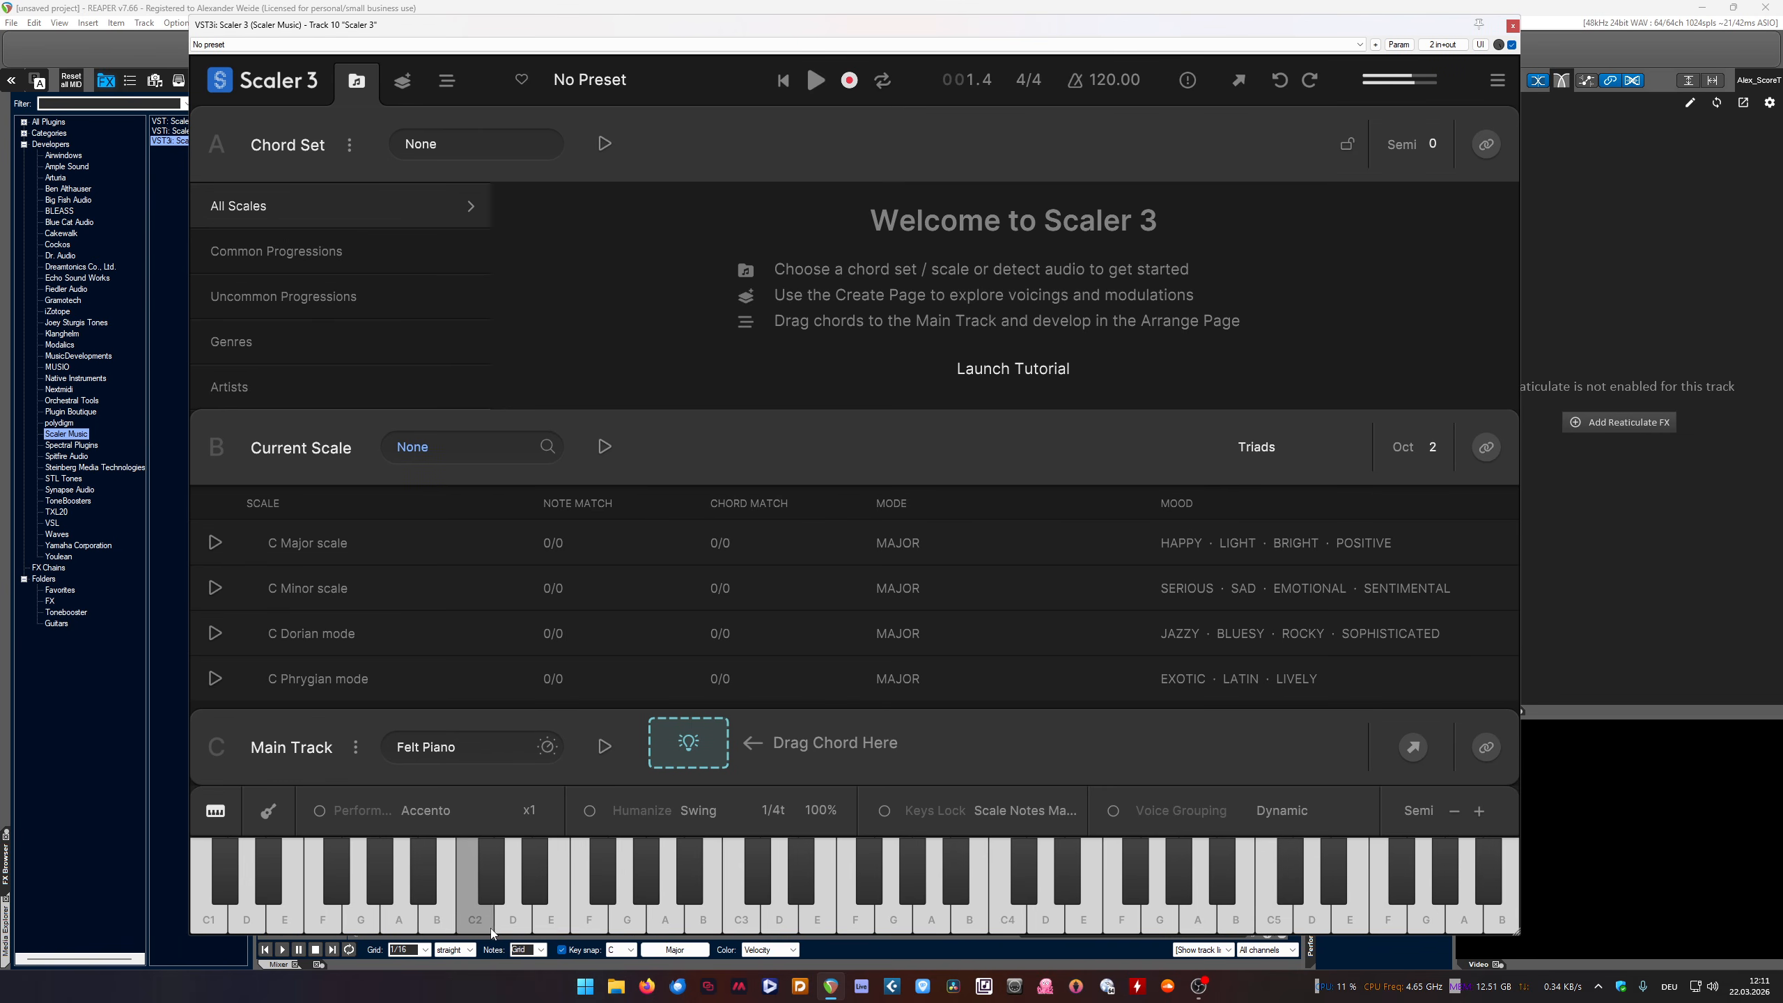
Load the Dramatic Score template preset, accepting the loss of changes, and audition chords from its chord set
click(590, 80)
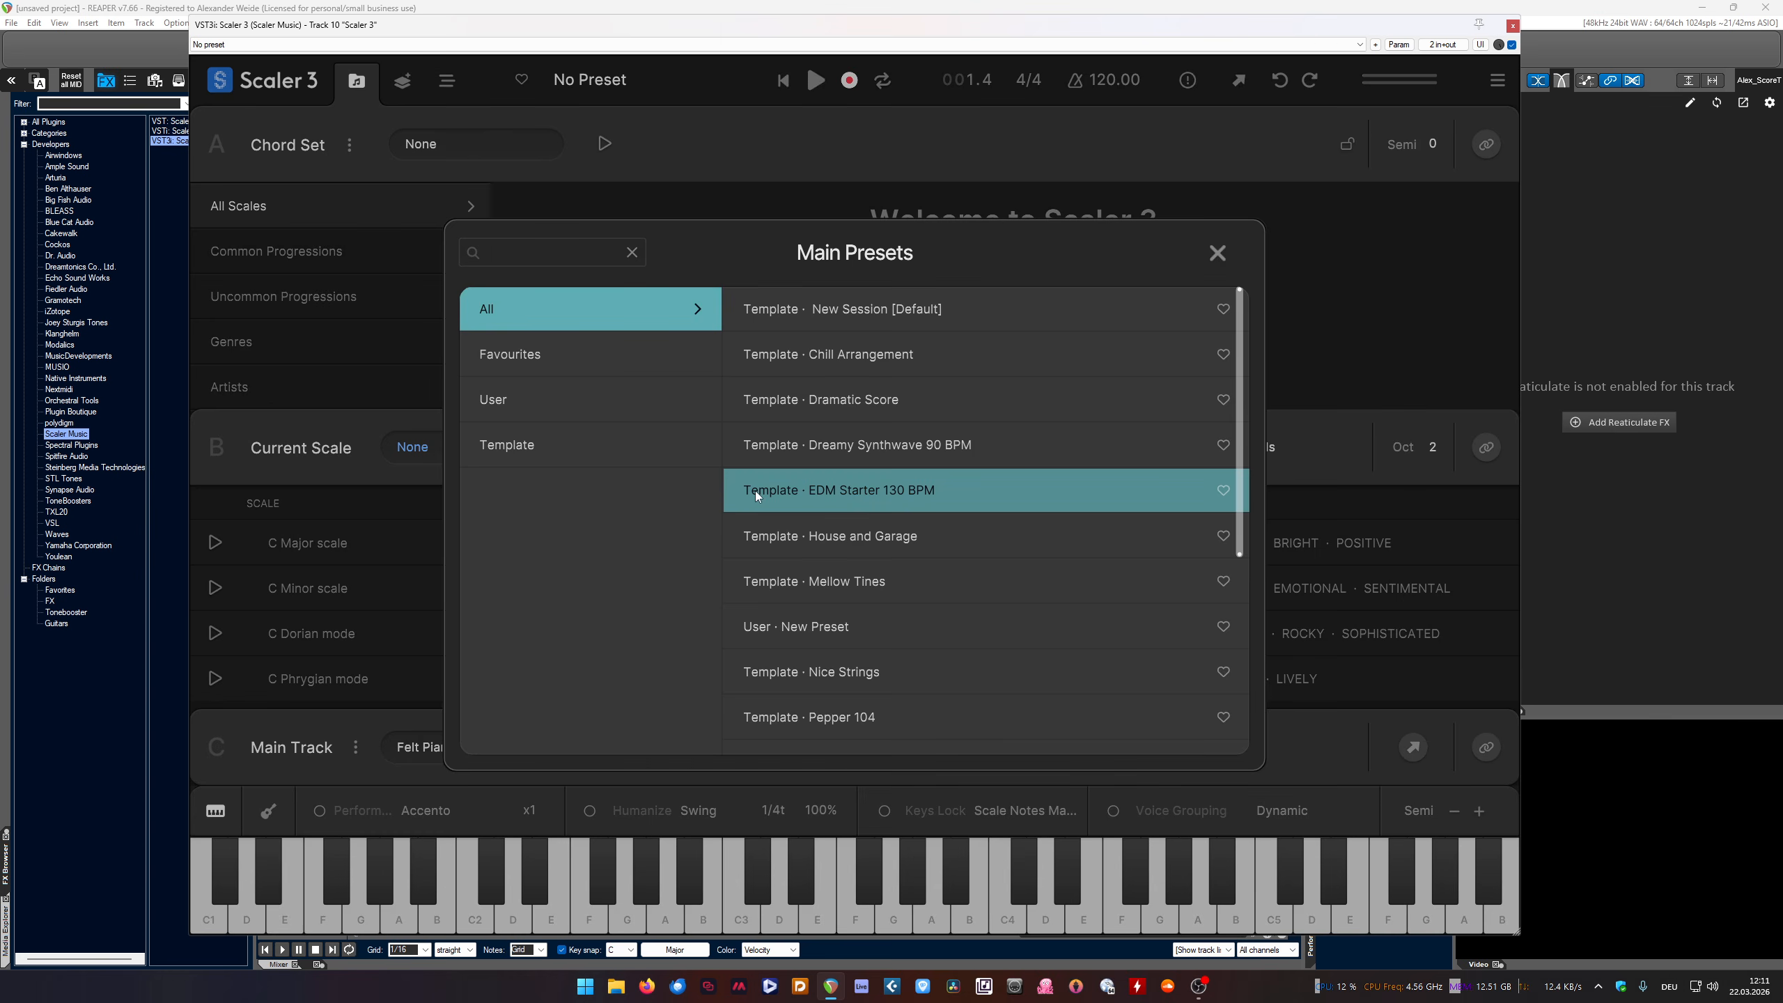
click(569, 358)
click(597, 399)
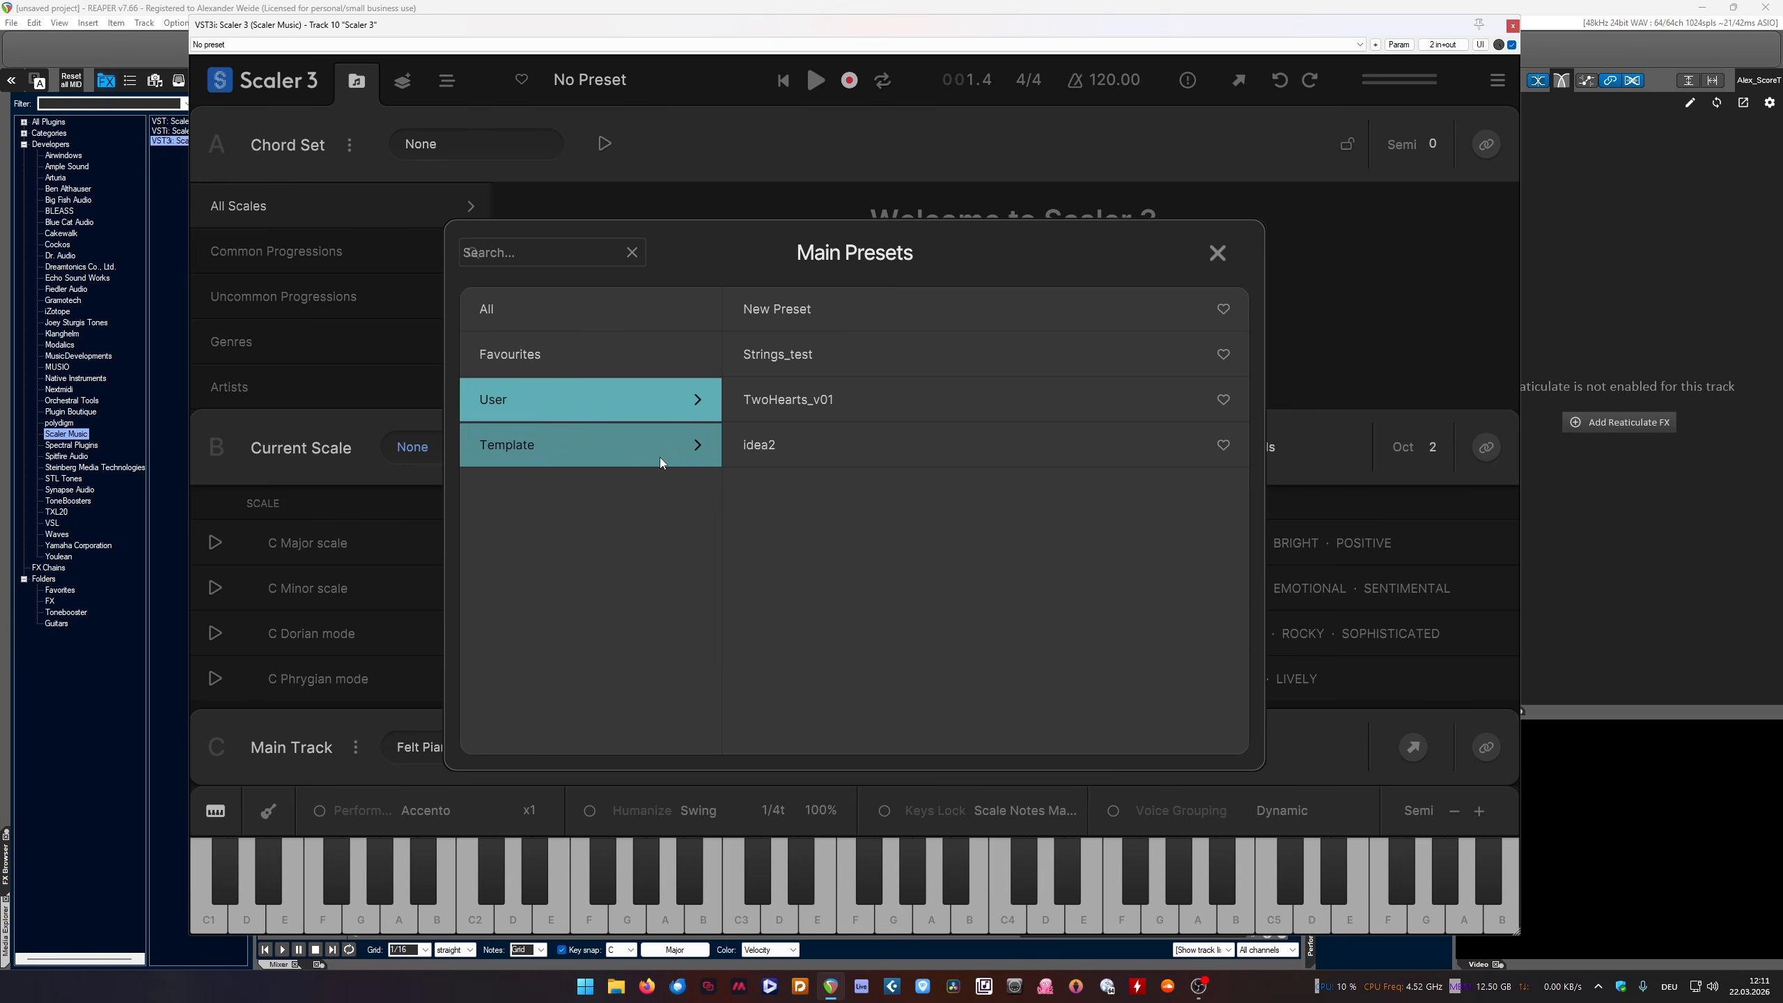
click(597, 449)
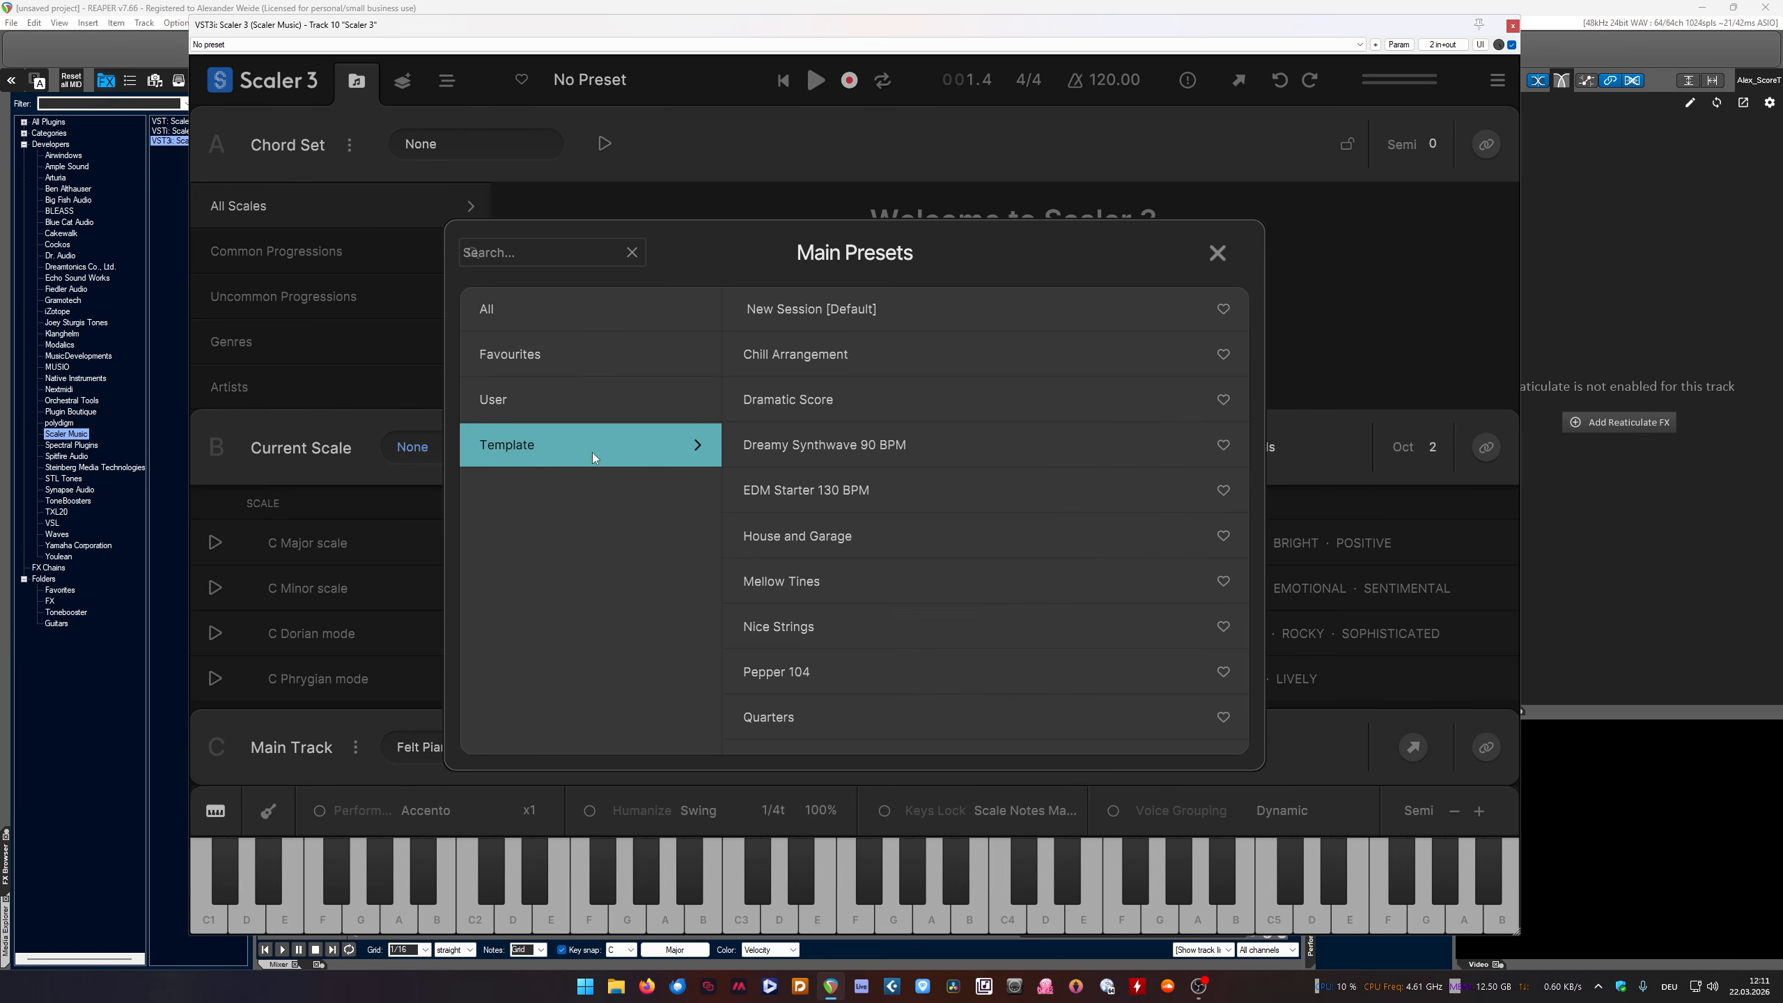
click(810, 396)
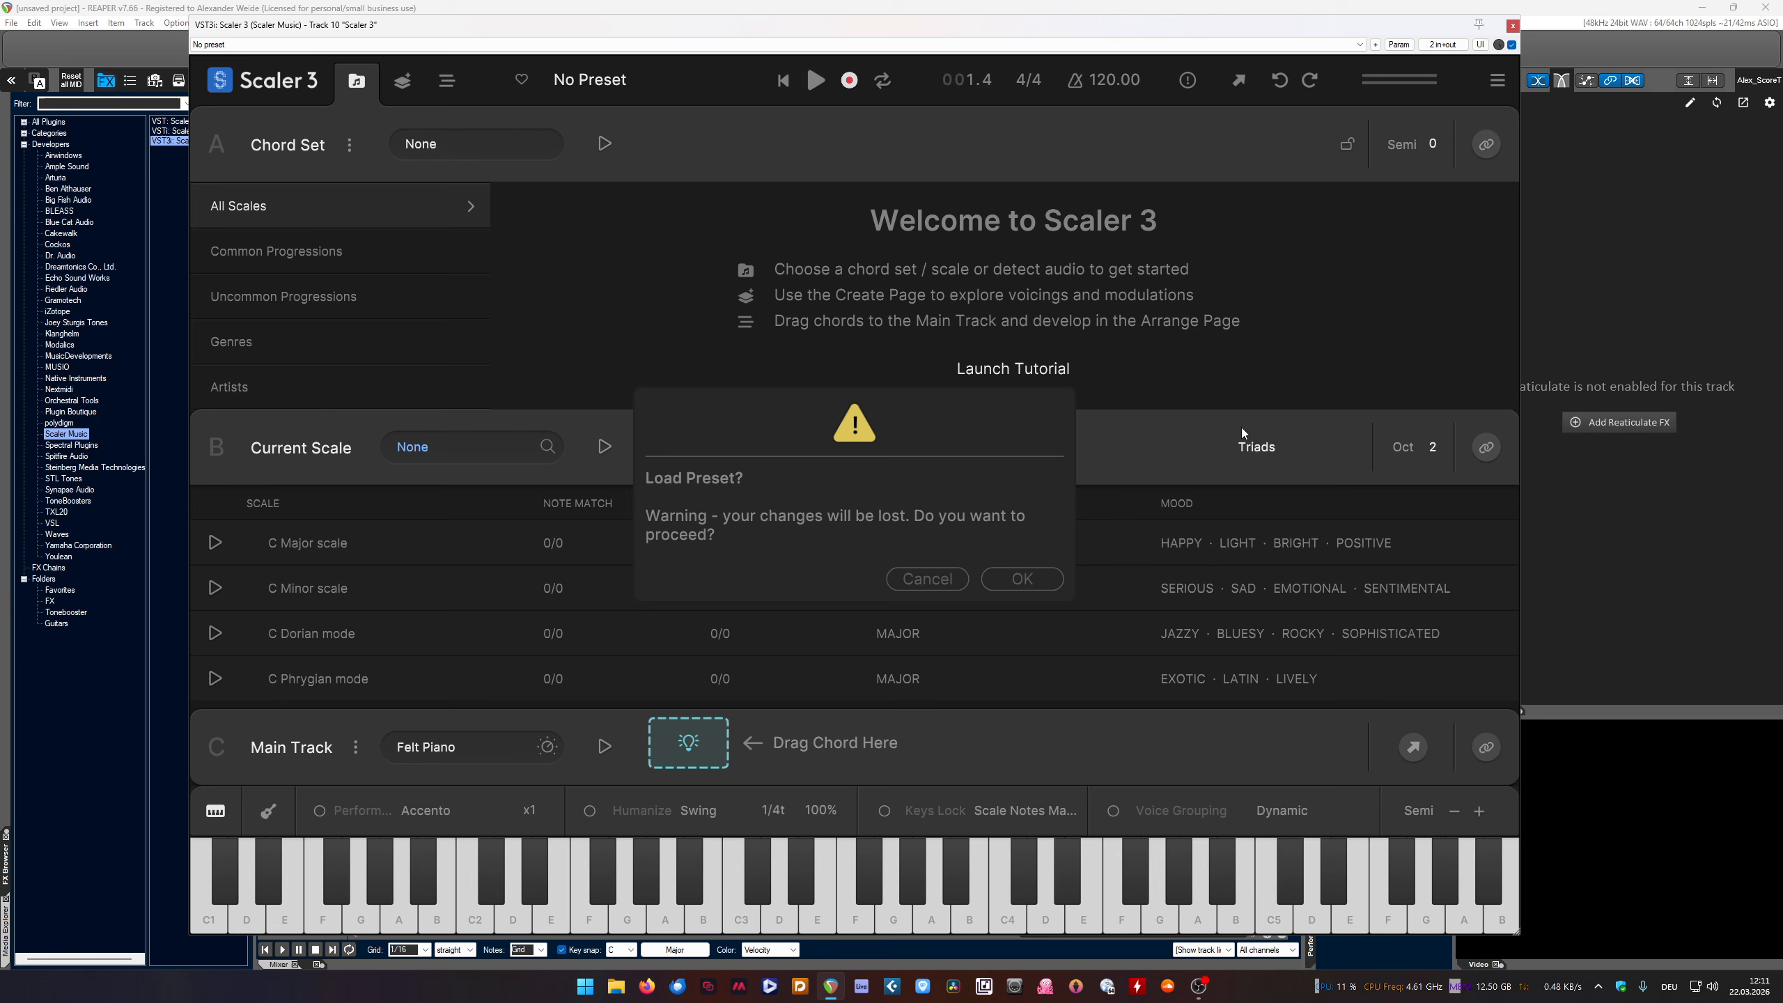
click(1021, 580)
click(770, 141)
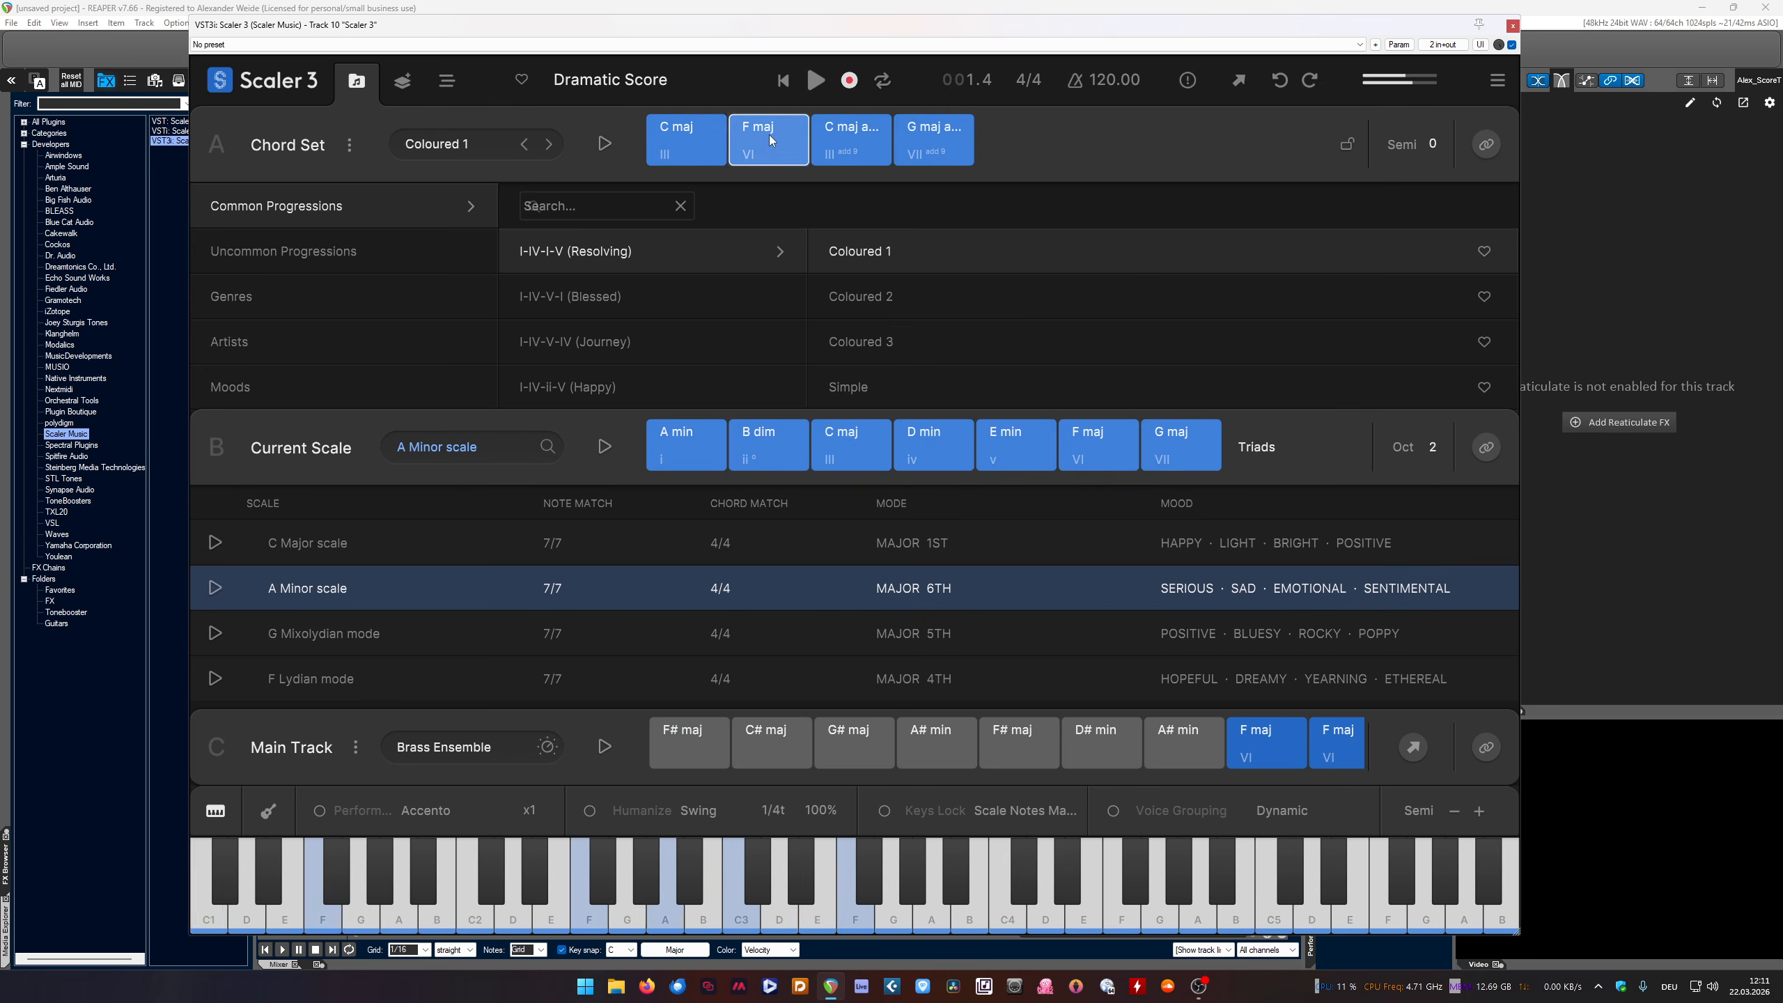
click(865, 125)
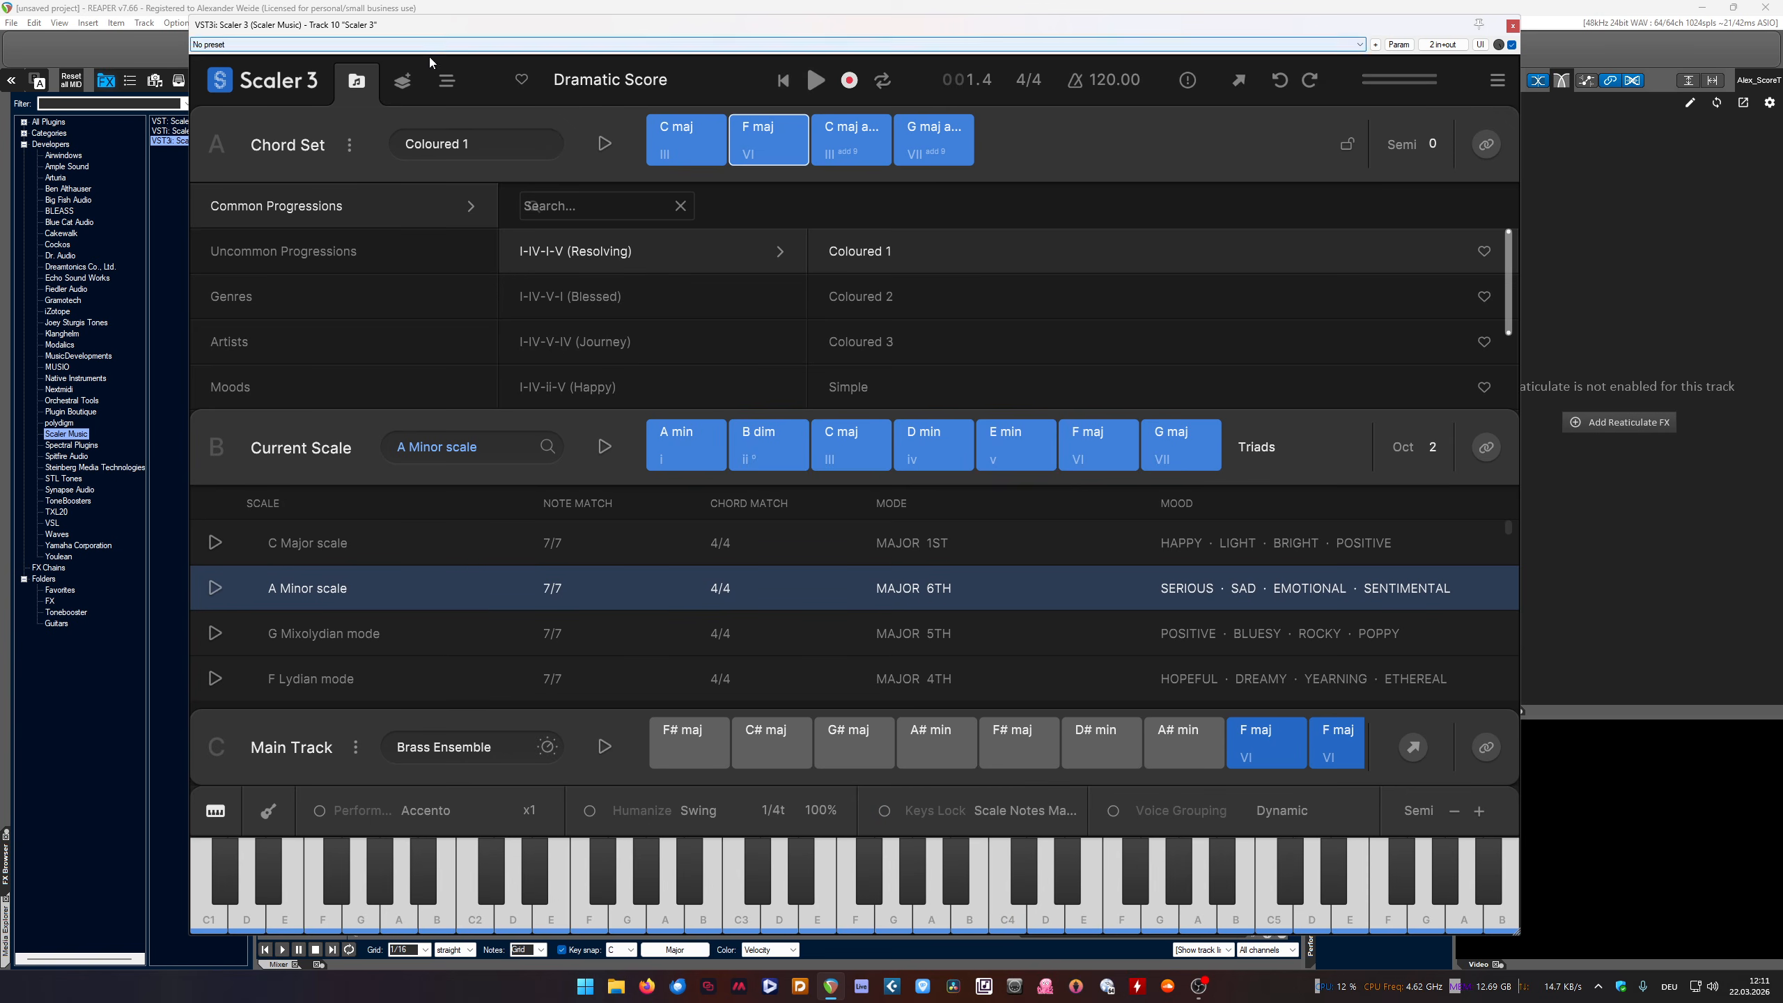
On the Arrange page, enlarge the track area and examine the first Performances track's MIDI output device and channel options
click(447, 79)
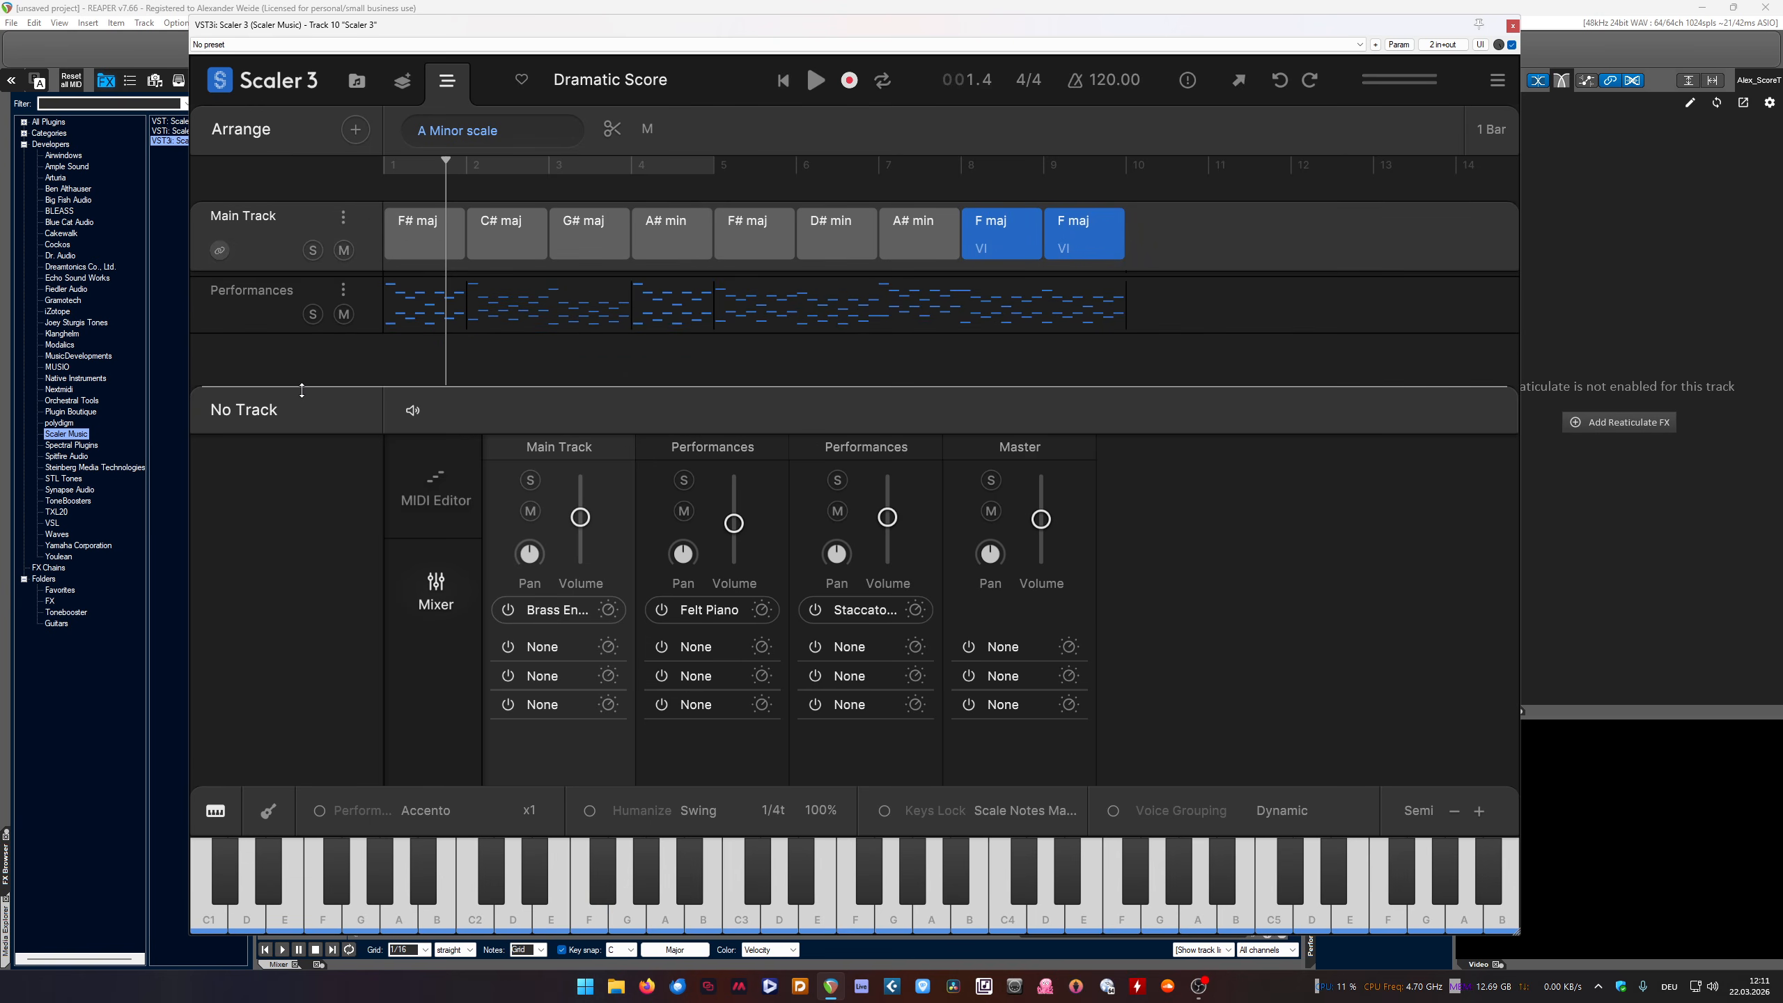
drag(302, 390, 302, 562)
click(344, 283)
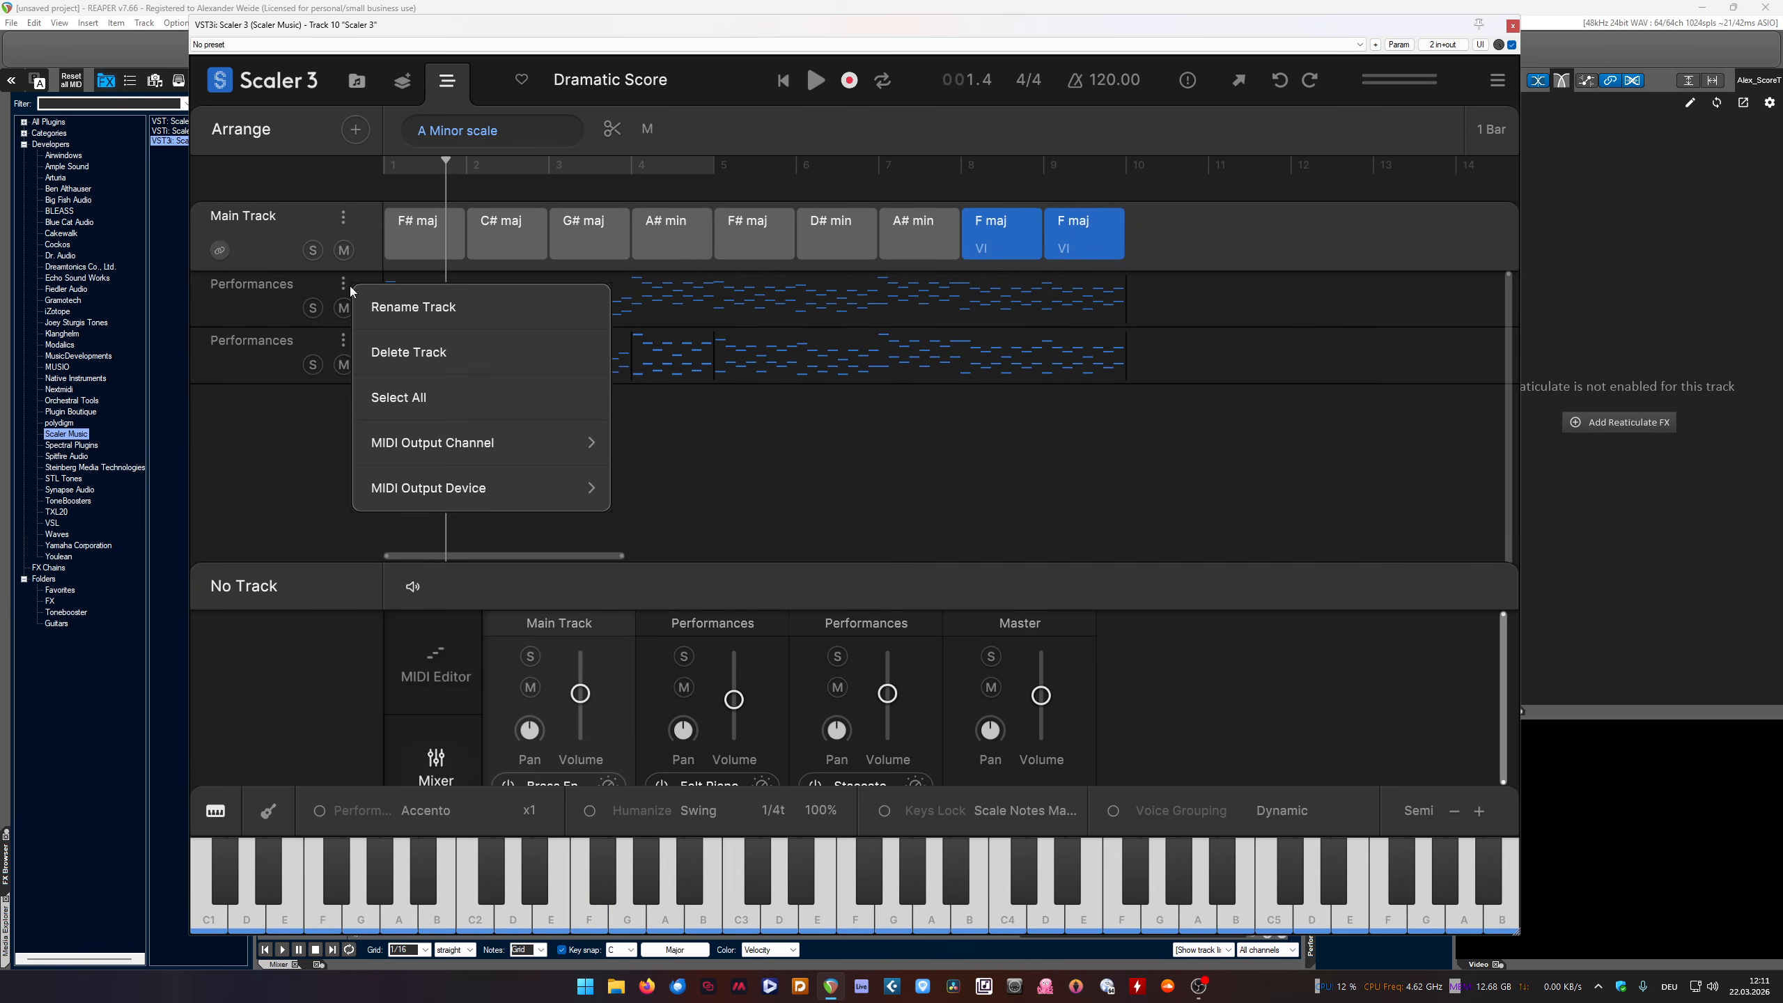
mouse_move(462, 503)
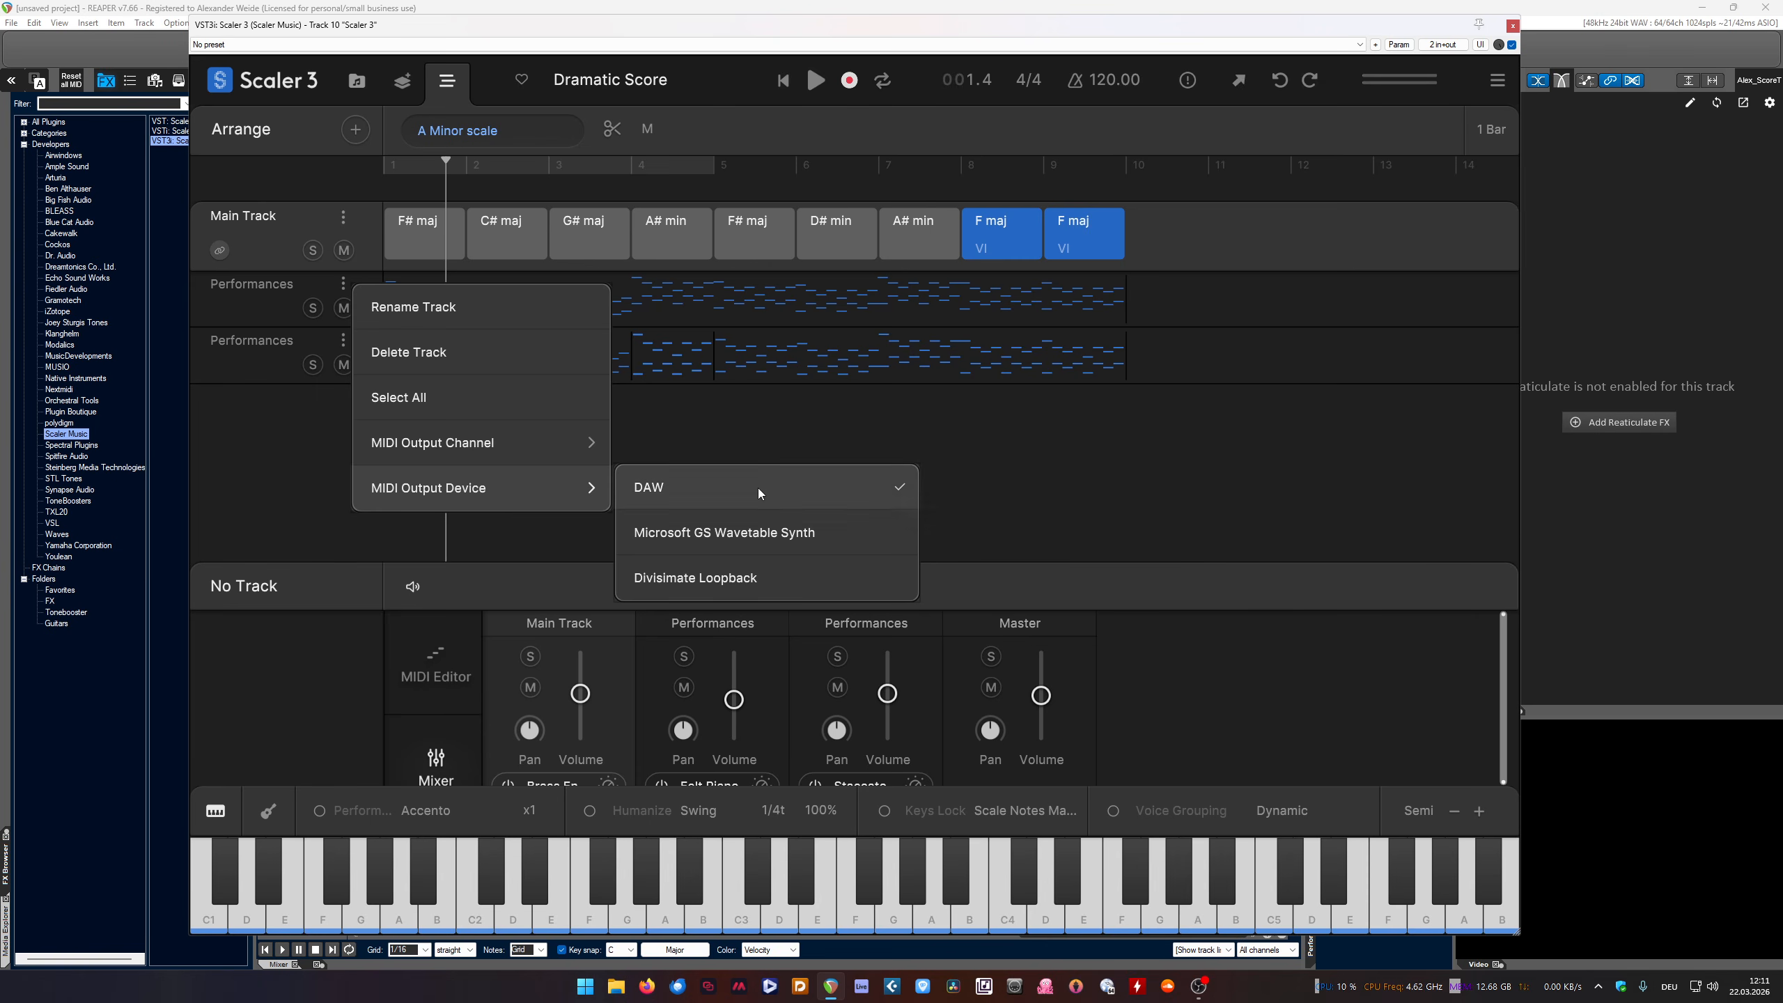
mouse_move(421, 446)
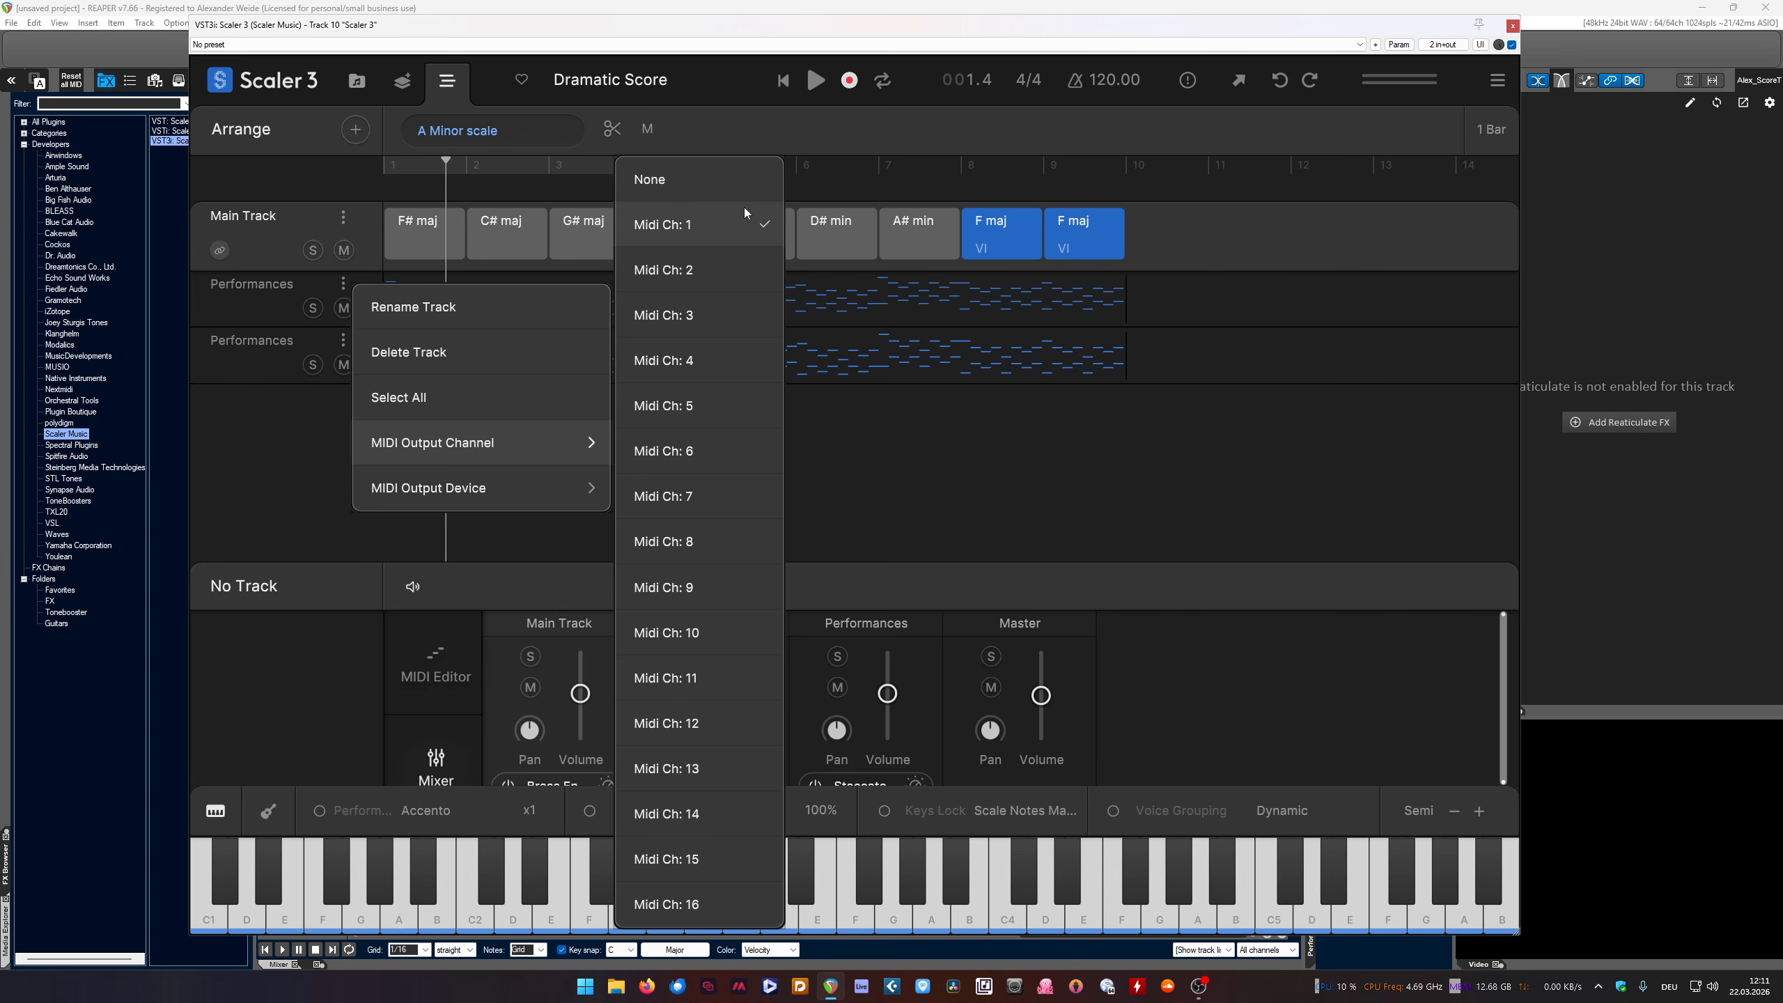
click(1011, 443)
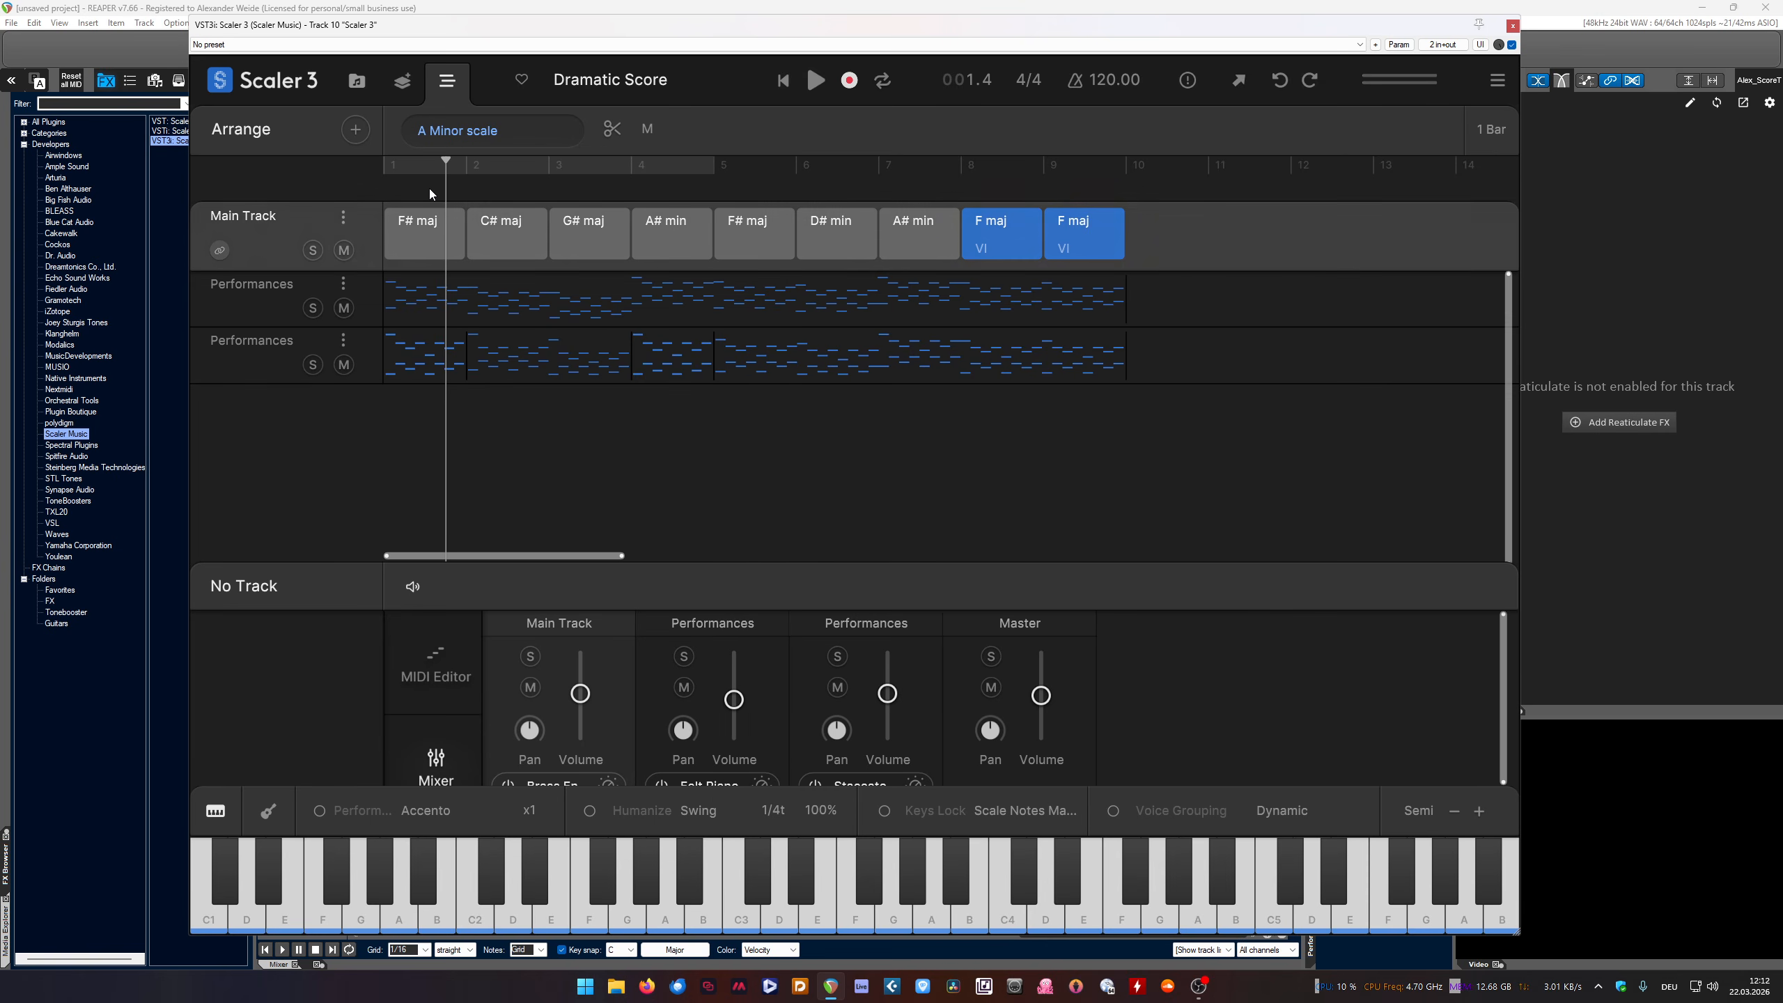
Examine the Main Track's Live Sync options and close the Scaler 3 window
click(344, 219)
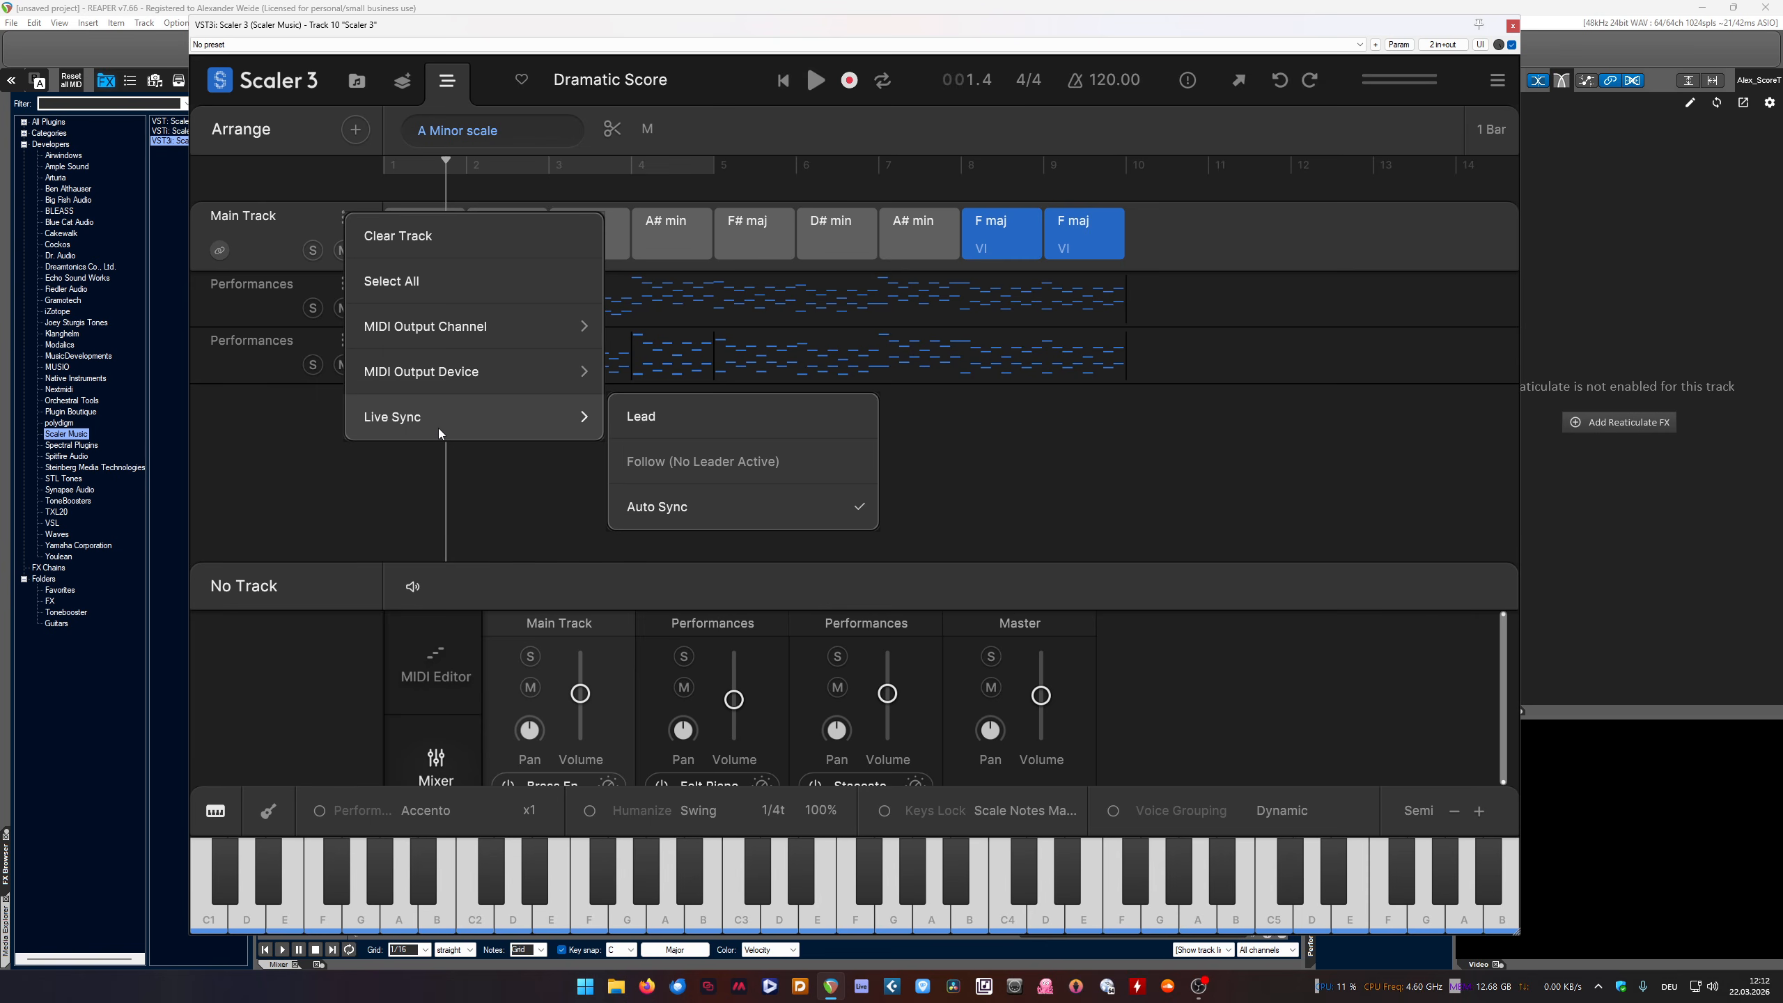
click(1173, 446)
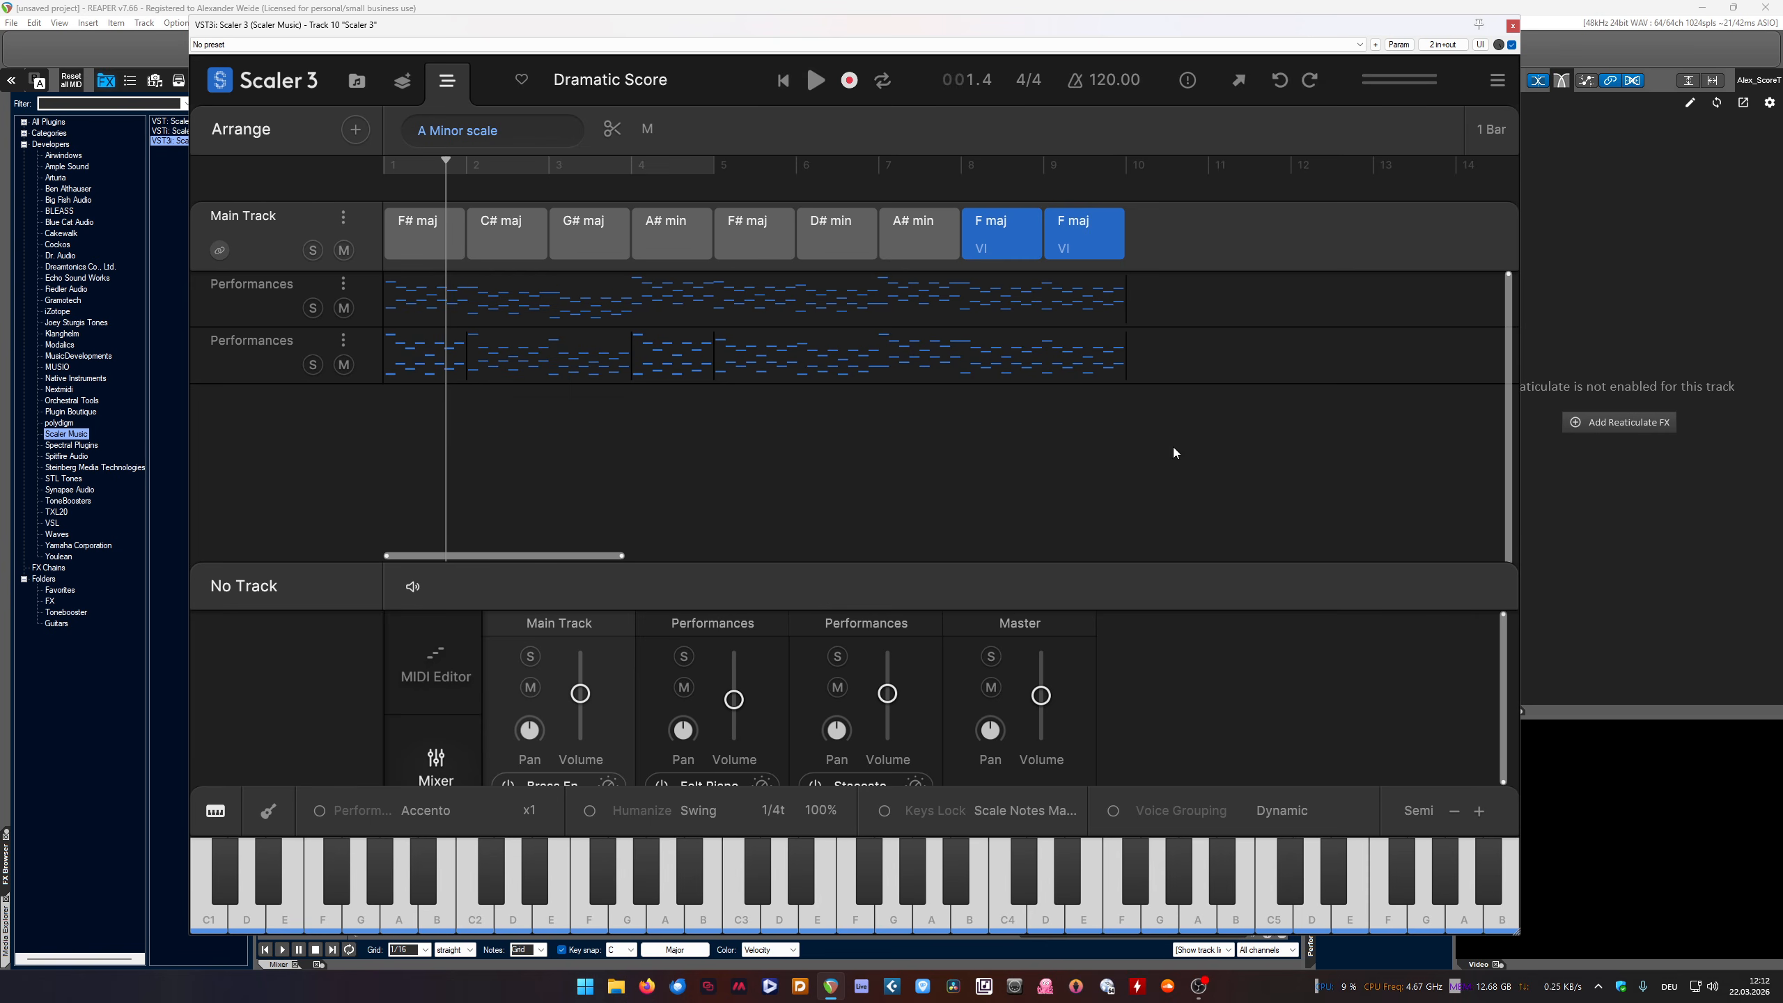
click(1512, 26)
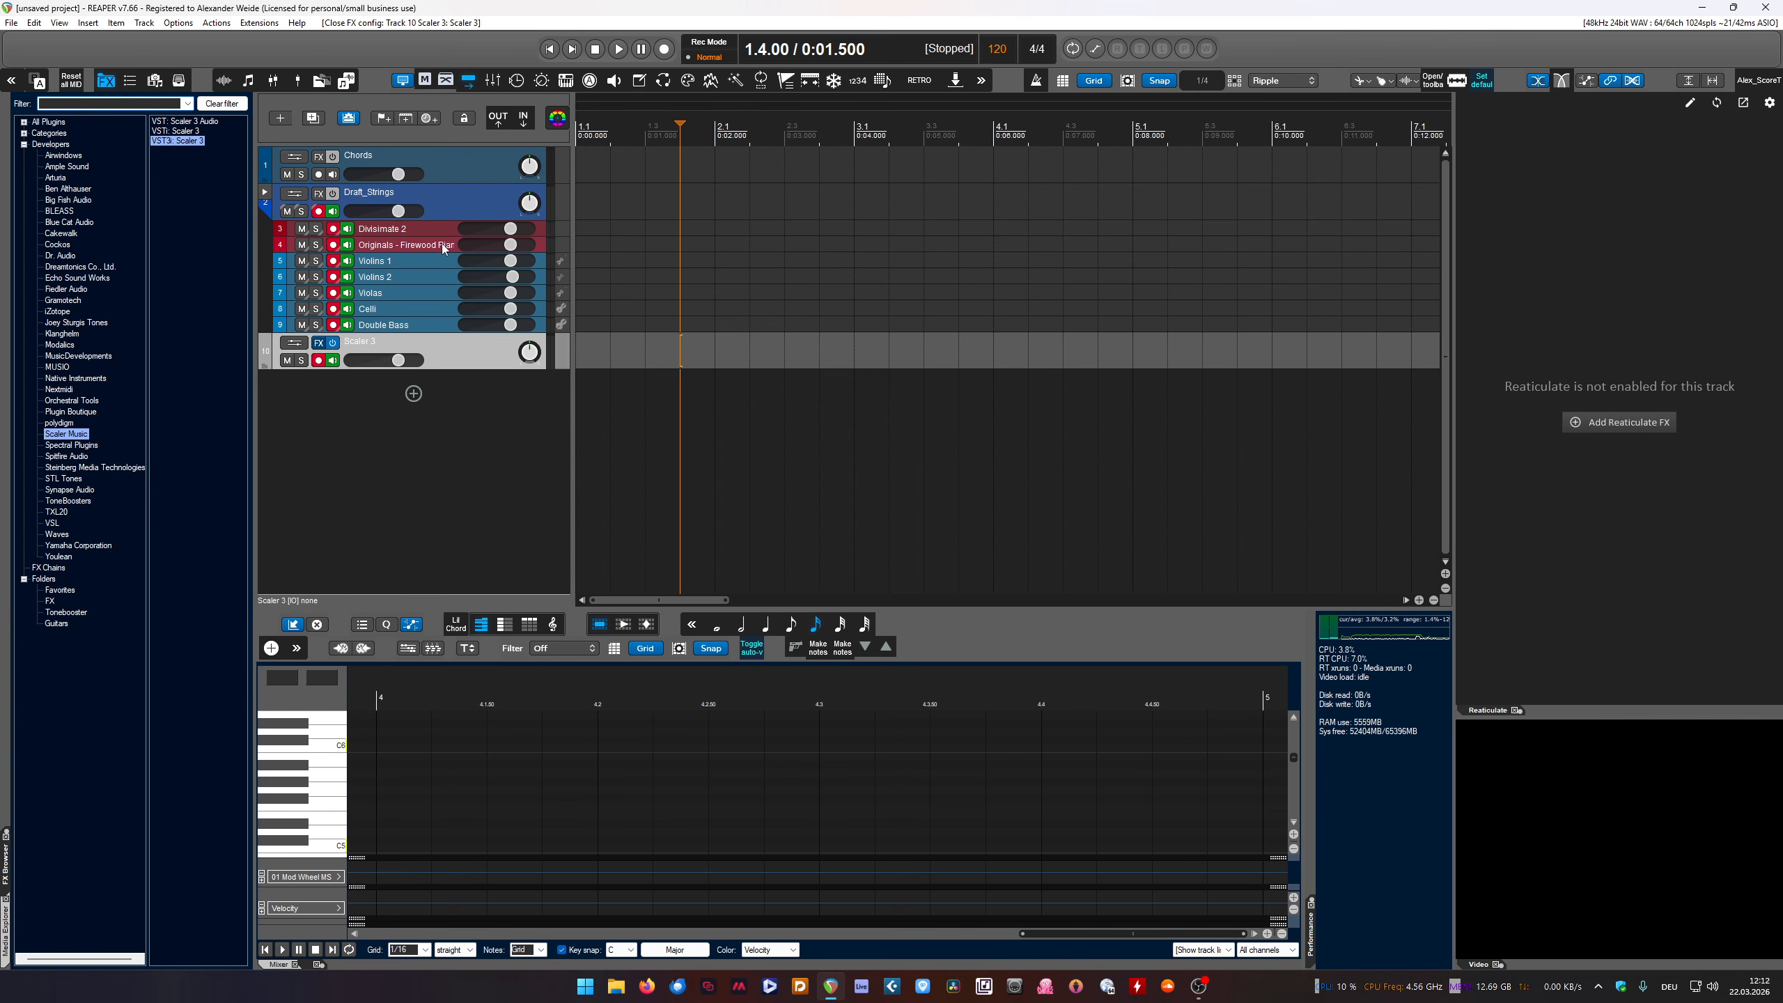
Select the tracks from Violins 1 to Double Bass and show the mixer
click(425, 261)
shift+click(429, 325)
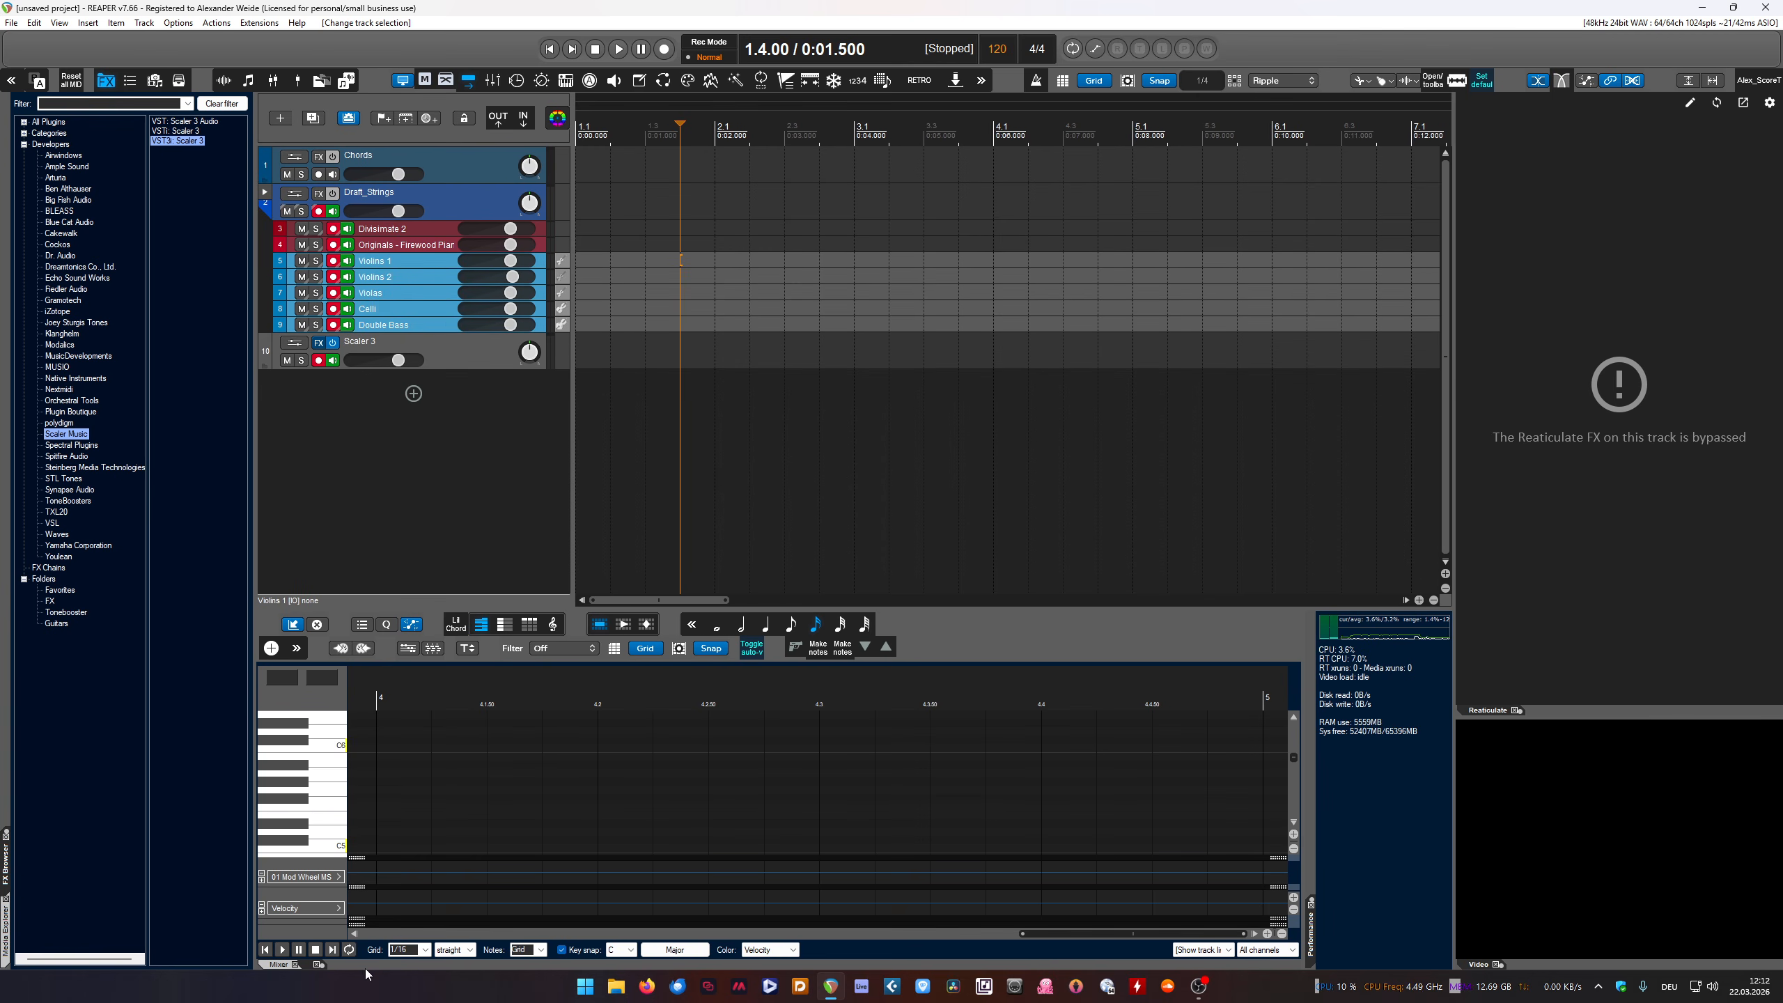
click(295, 965)
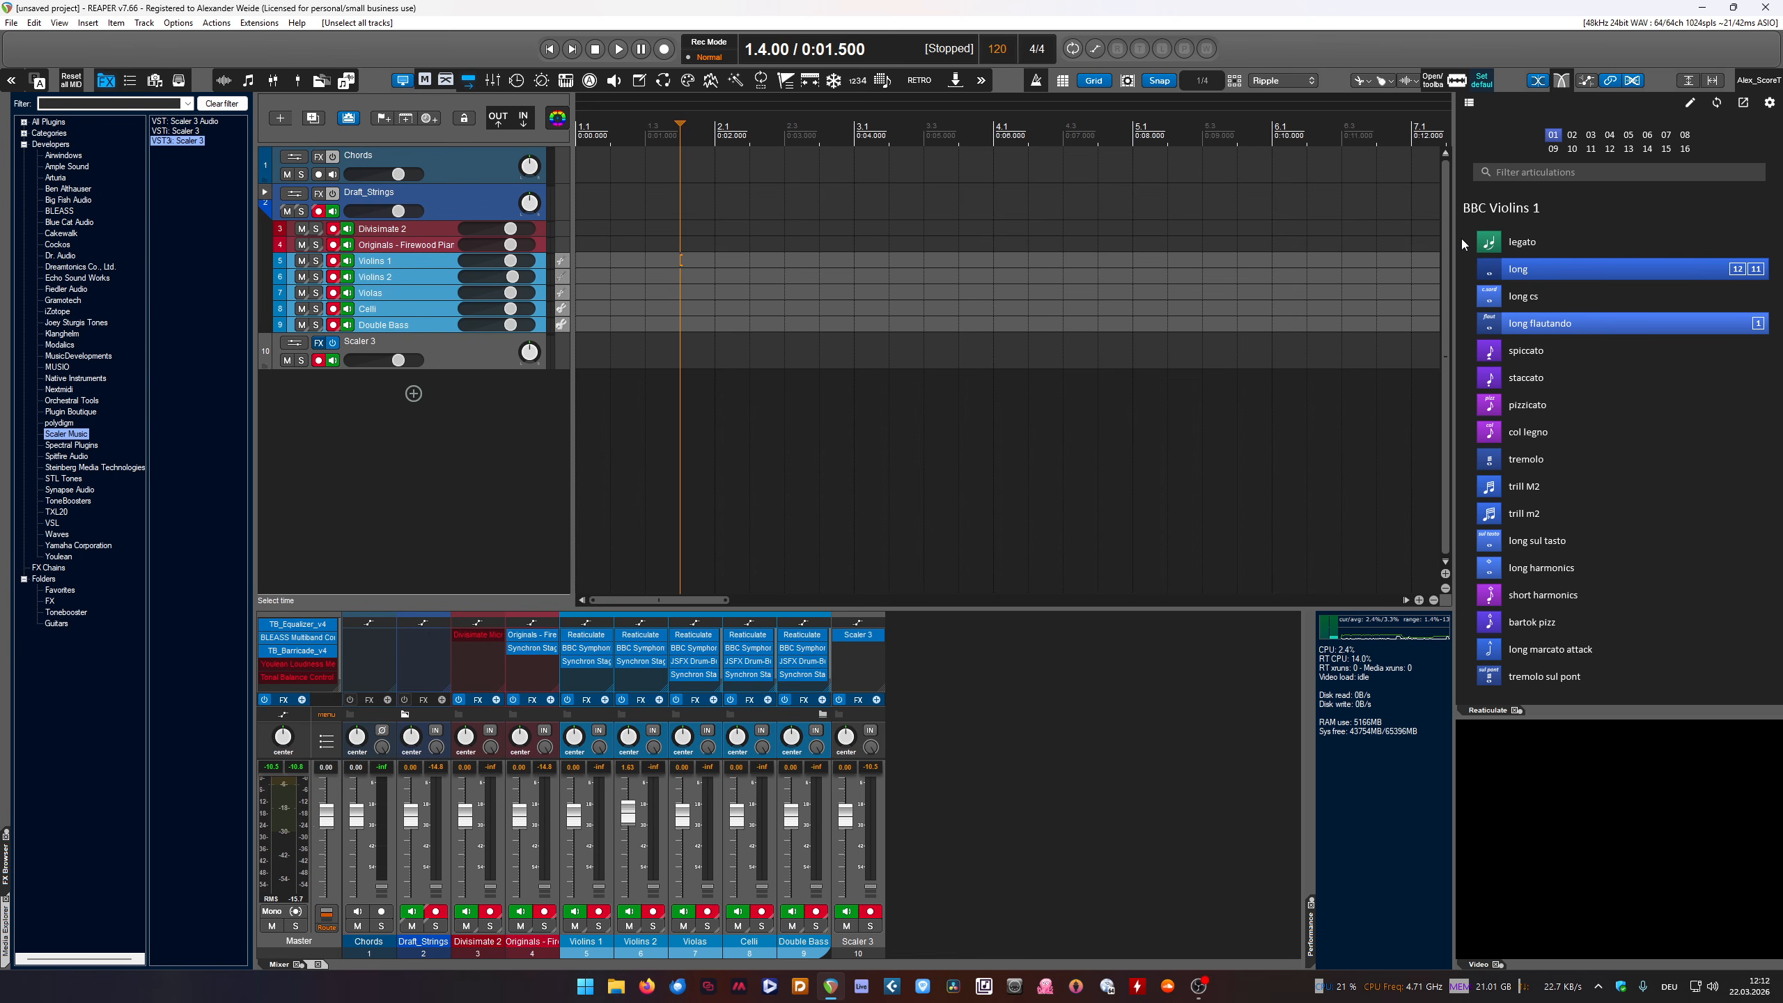
Narrow the Reaticulate panel and expand the child tracks of the Draft_Strings folder to full height
drag(1450, 246, 1525, 260)
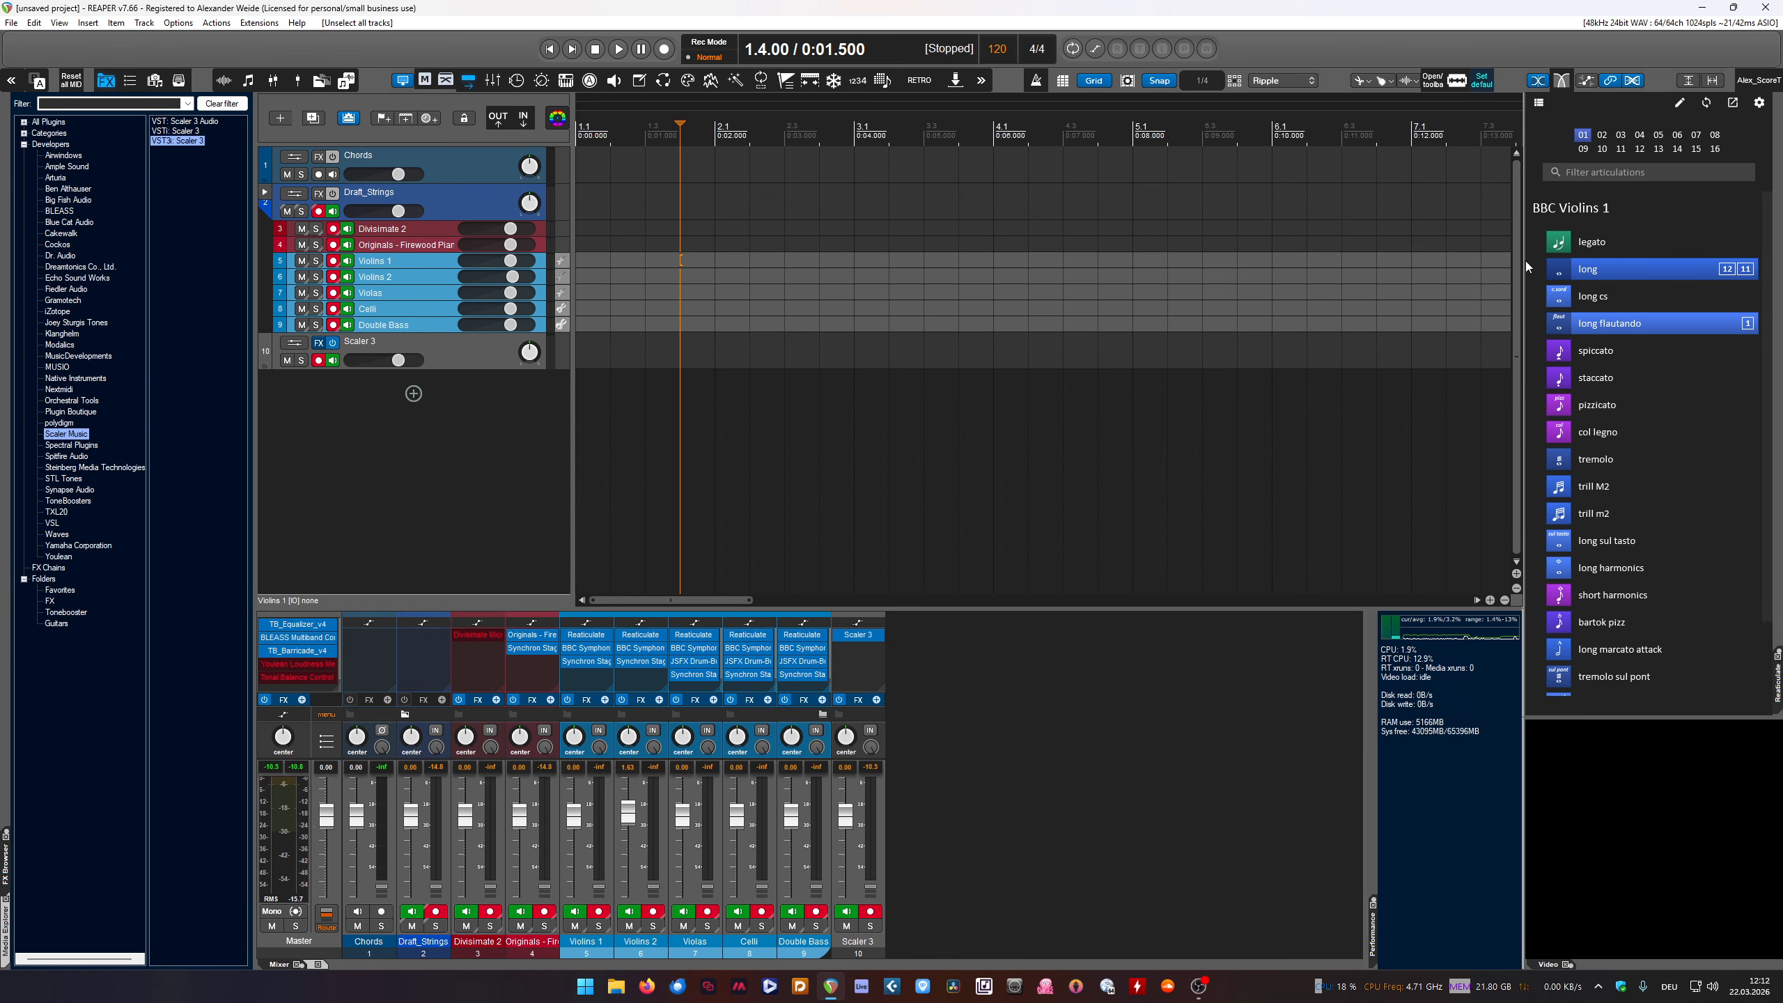
click(265, 192)
click(265, 192)
Rename the Divisimate 2 track as Divisimate micro
click(320, 224)
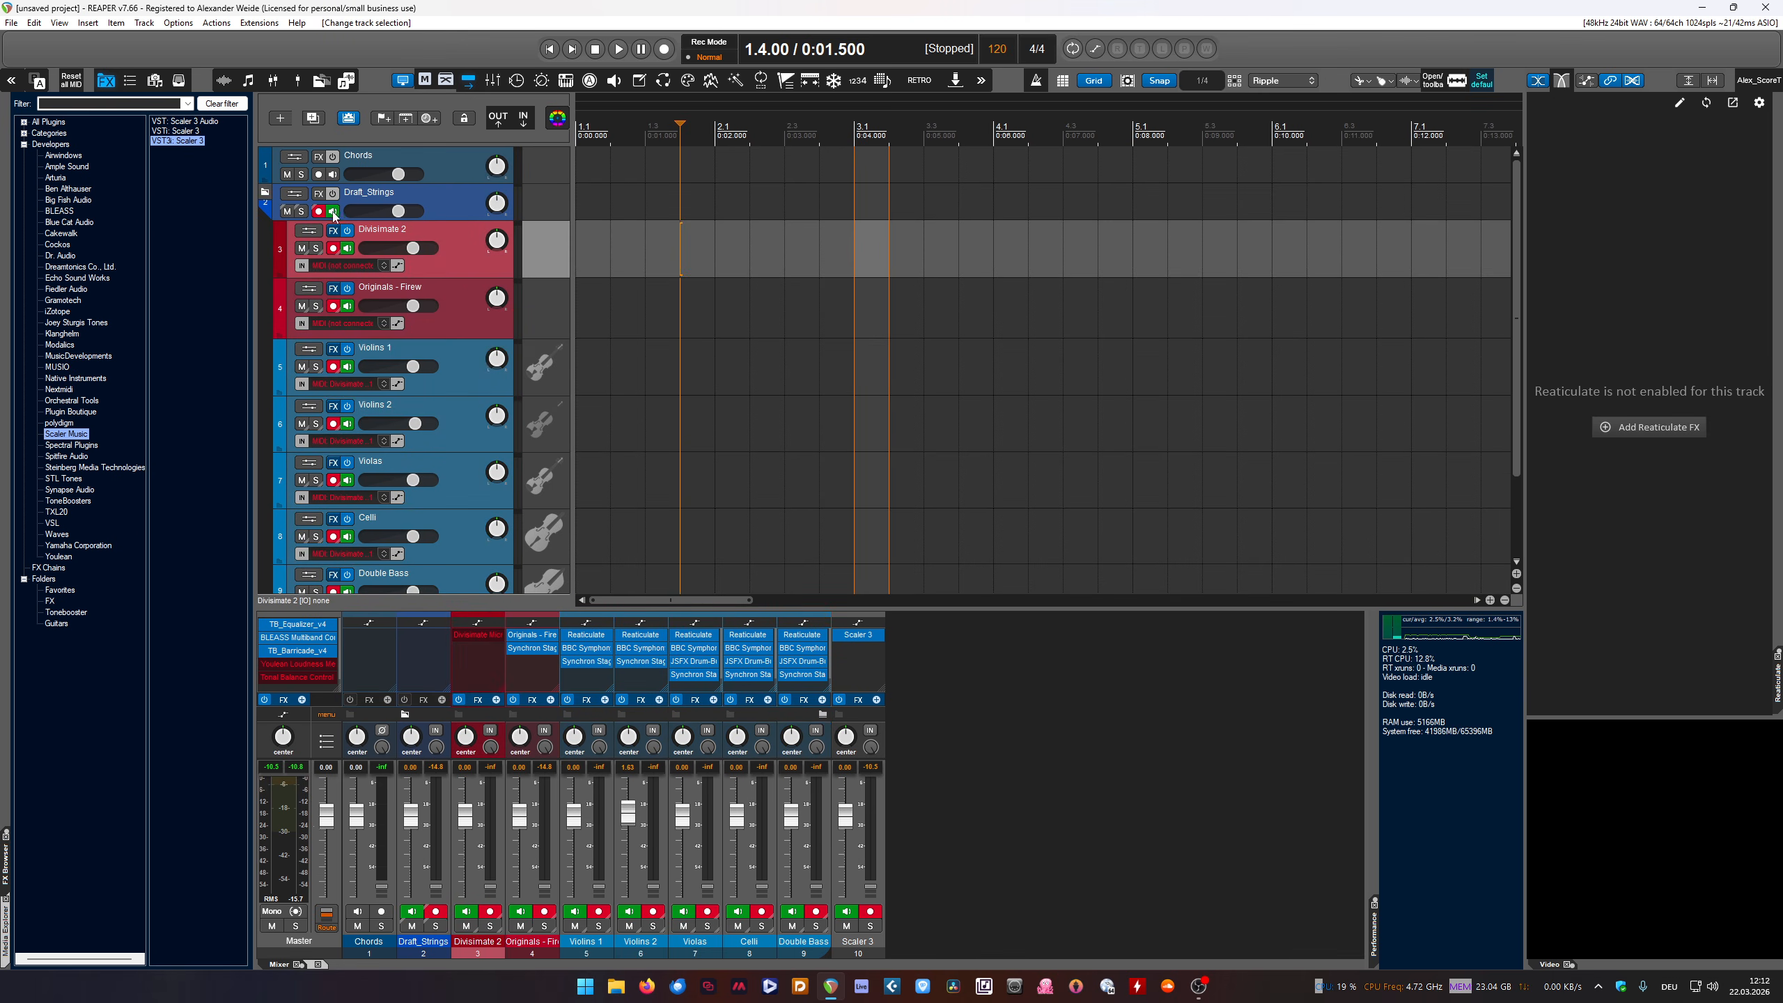
double_click(398, 232)
text(micro)
key(Return)
Check the record input options of the Double Bass track
scroll(343, 392, down, 1)
click(355, 526)
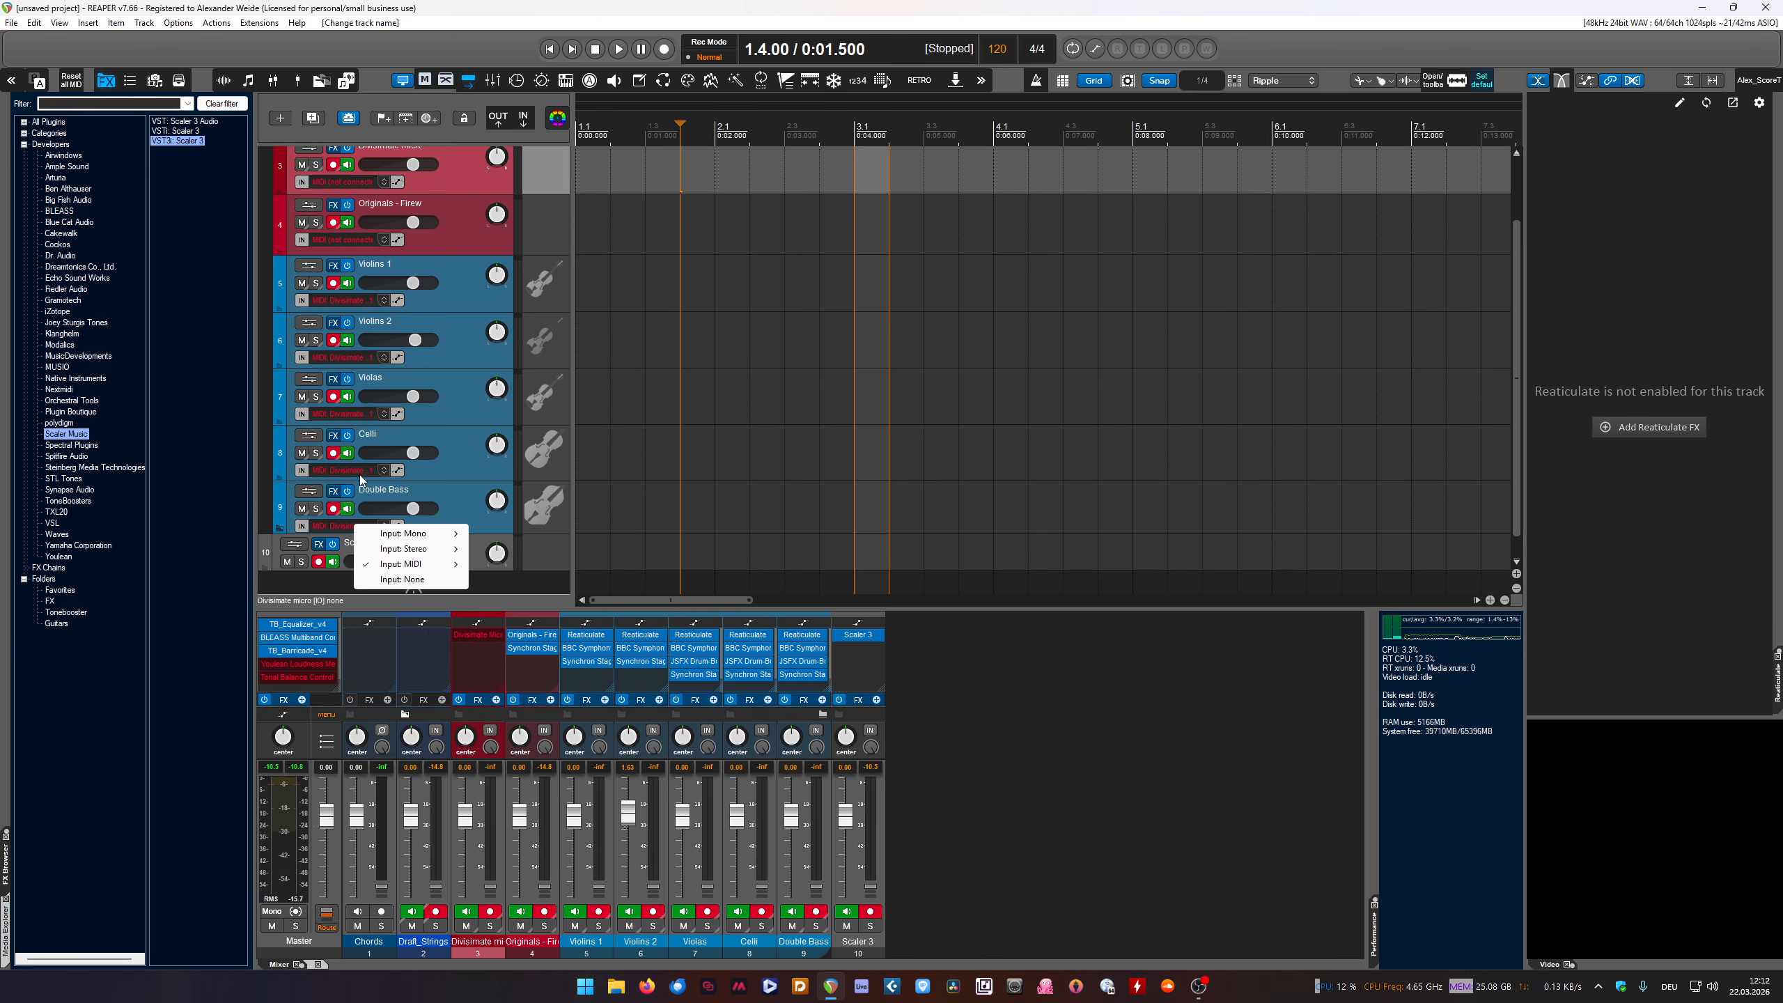
click(622, 361)
scroll(475, 309, up, 1)
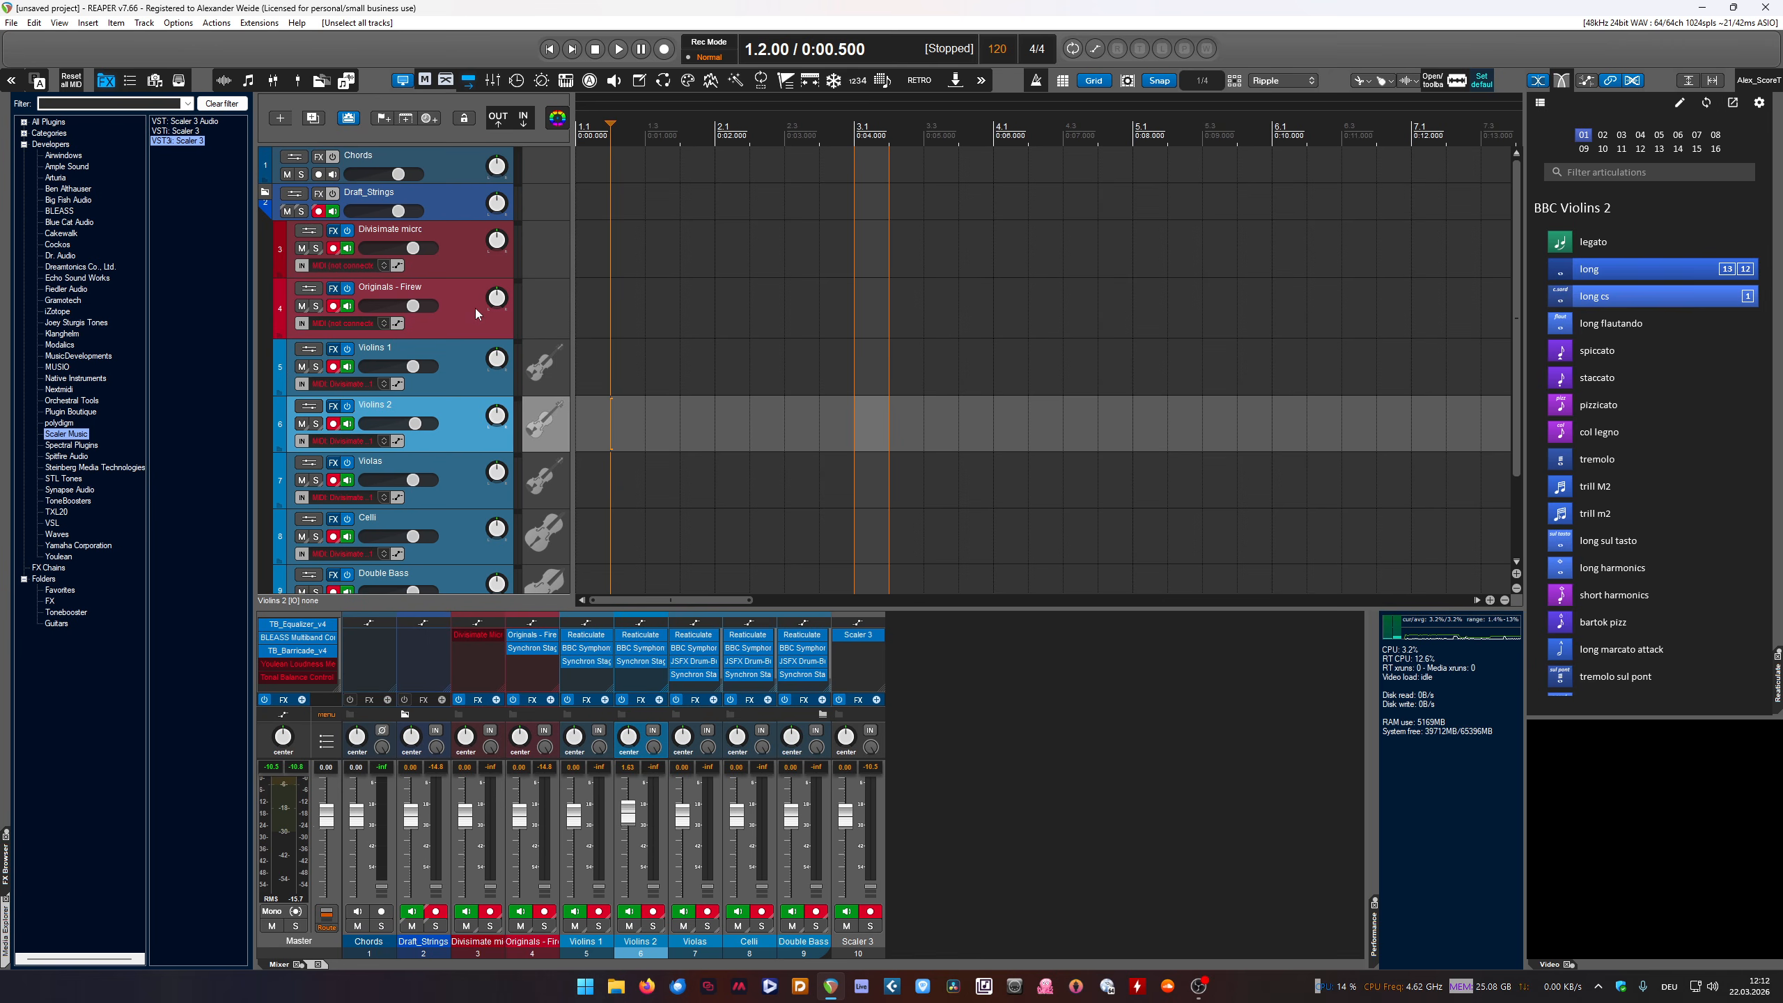
Move the Originals track above Divisimate micro, and place the Scaler 3 track between Chords and Draft_Strings
drag(475, 312, 443, 235)
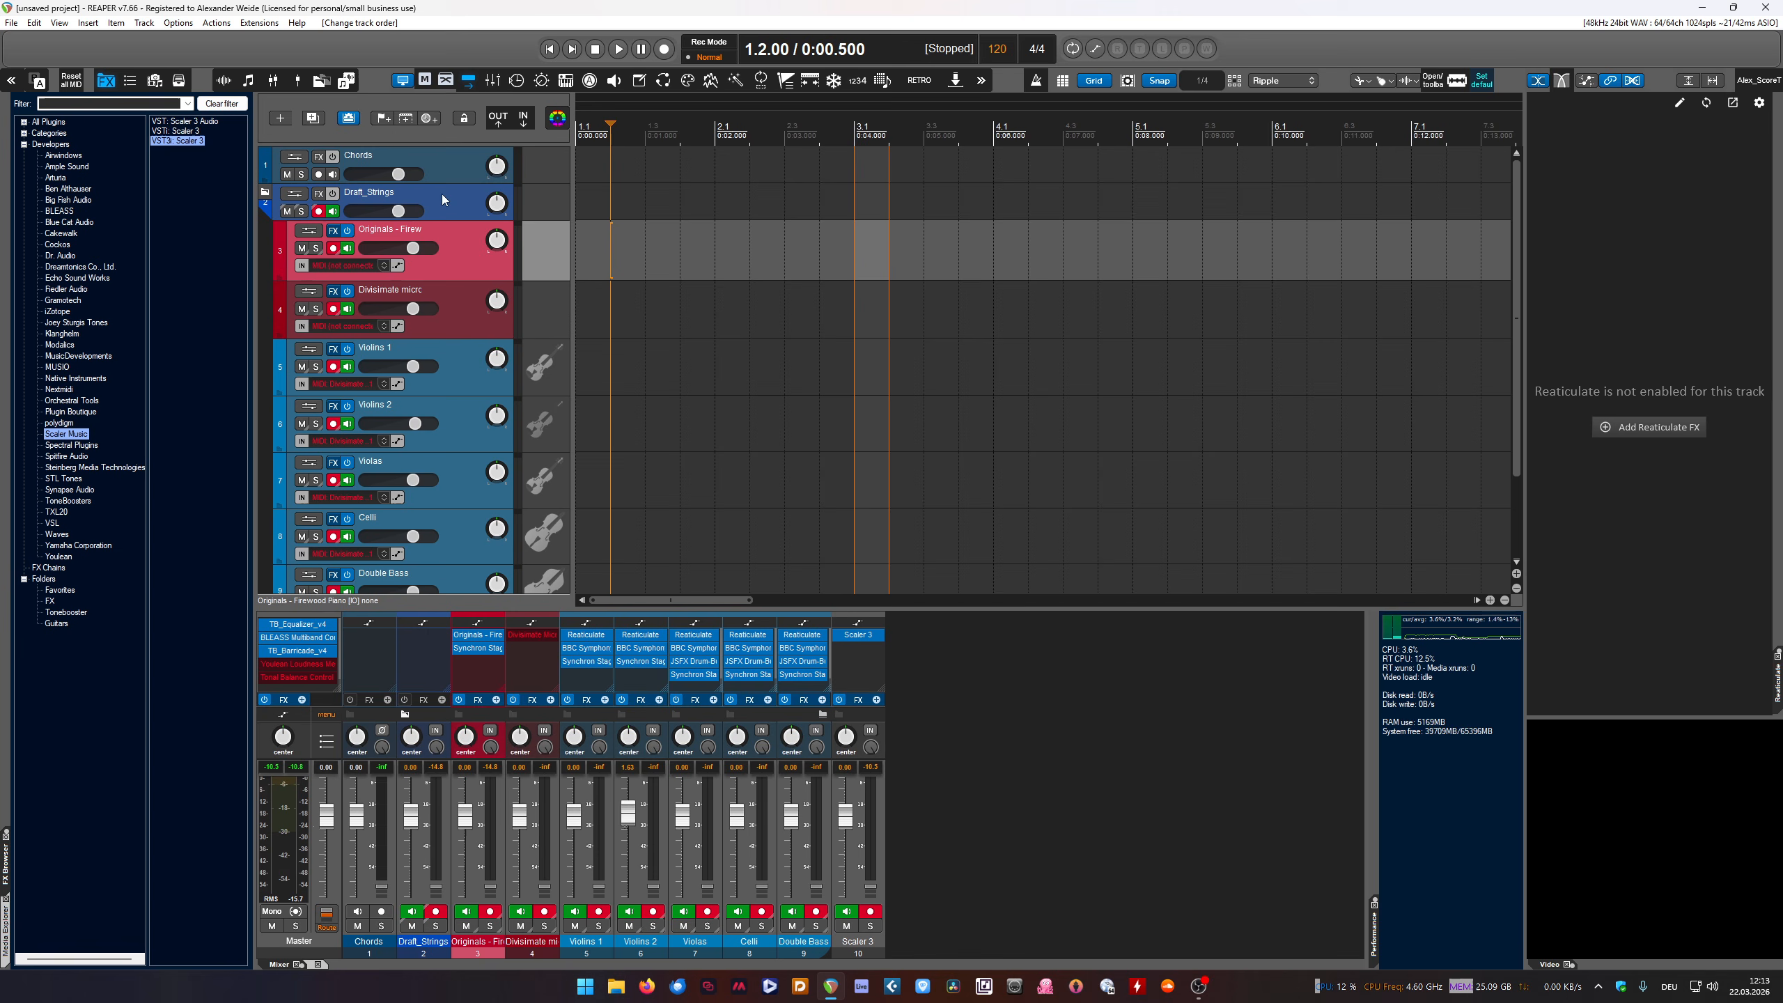
click(450, 160)
scroll(500, 351, down, 2)
drag(457, 530, 445, 203)
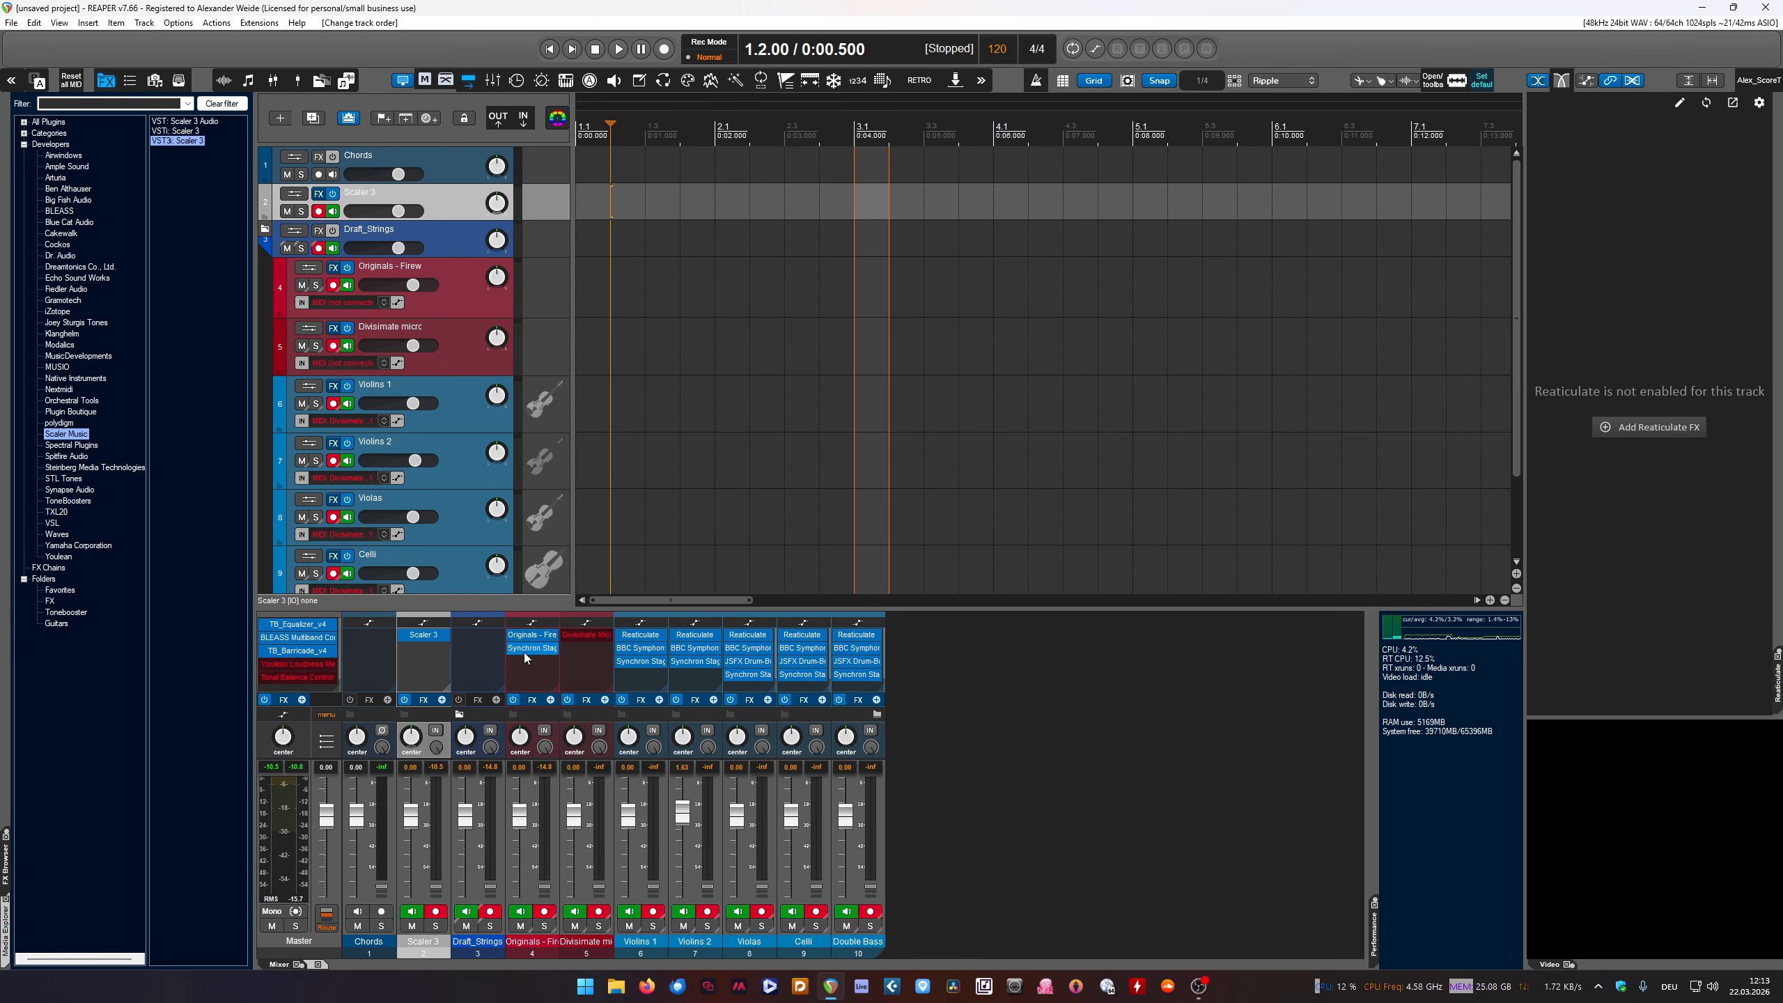
Go through the Originals, Scaler 3 and Violins 1 tracks and check the MIDI input options of Violins 1
click(462, 281)
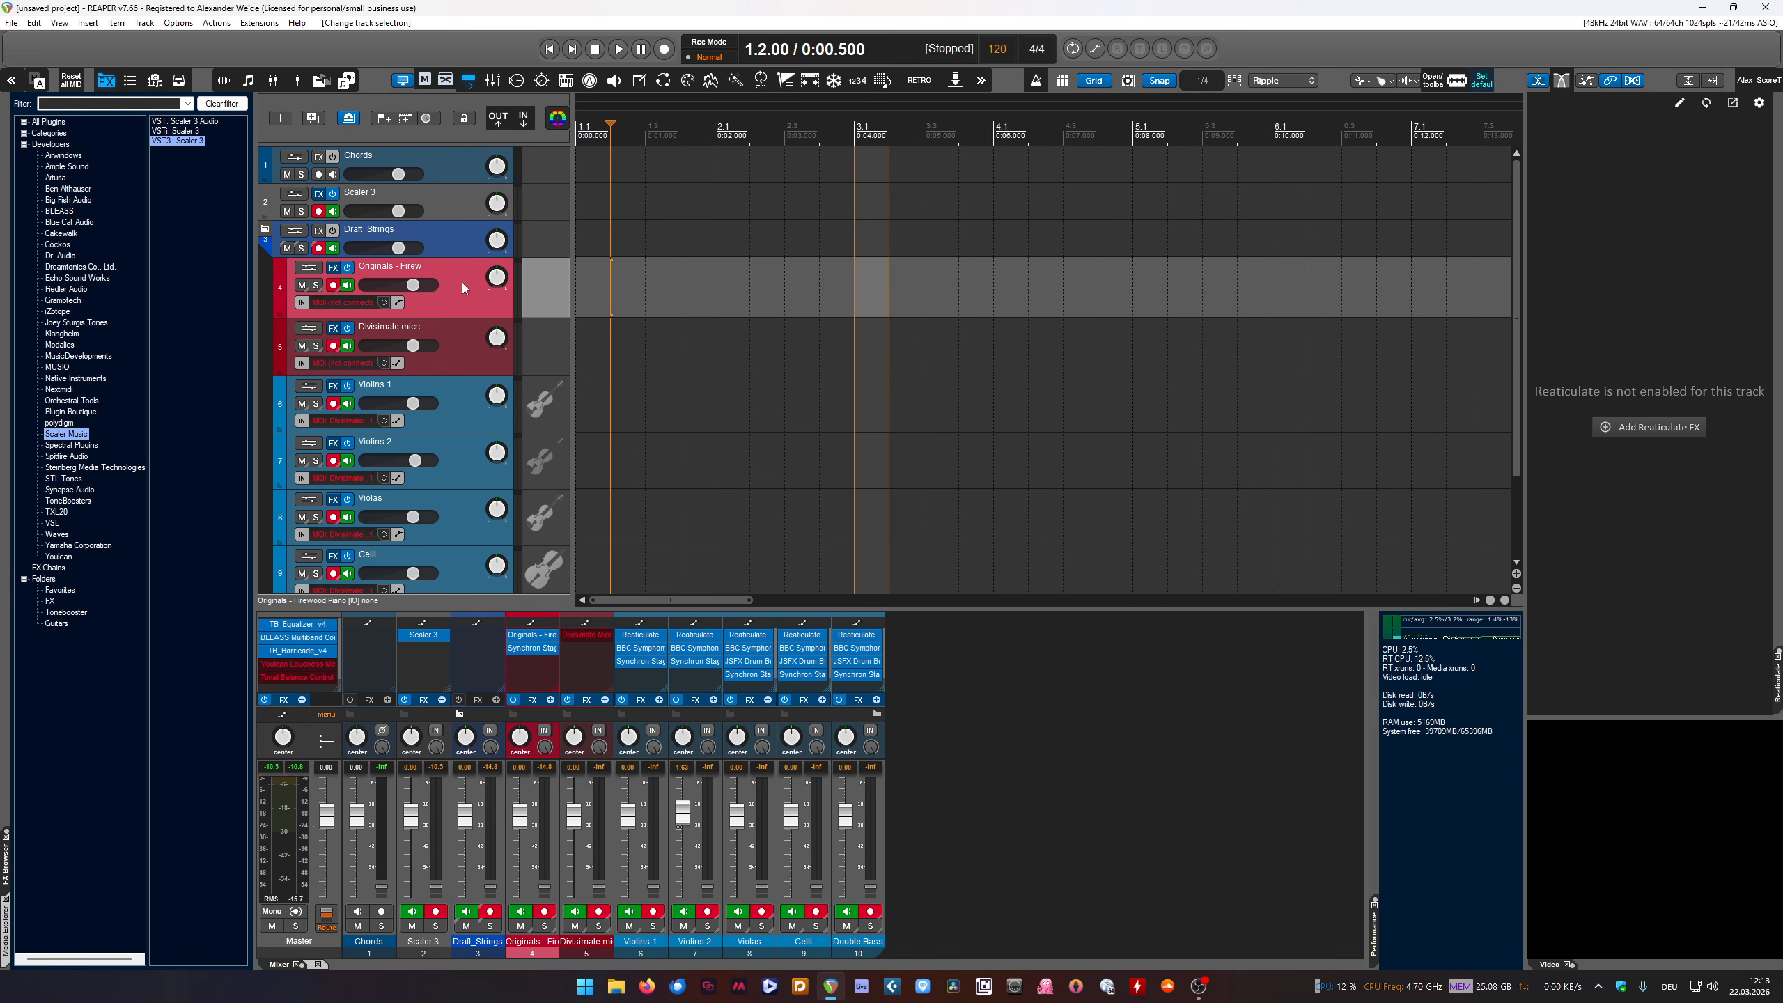
click(452, 202)
click(451, 388)
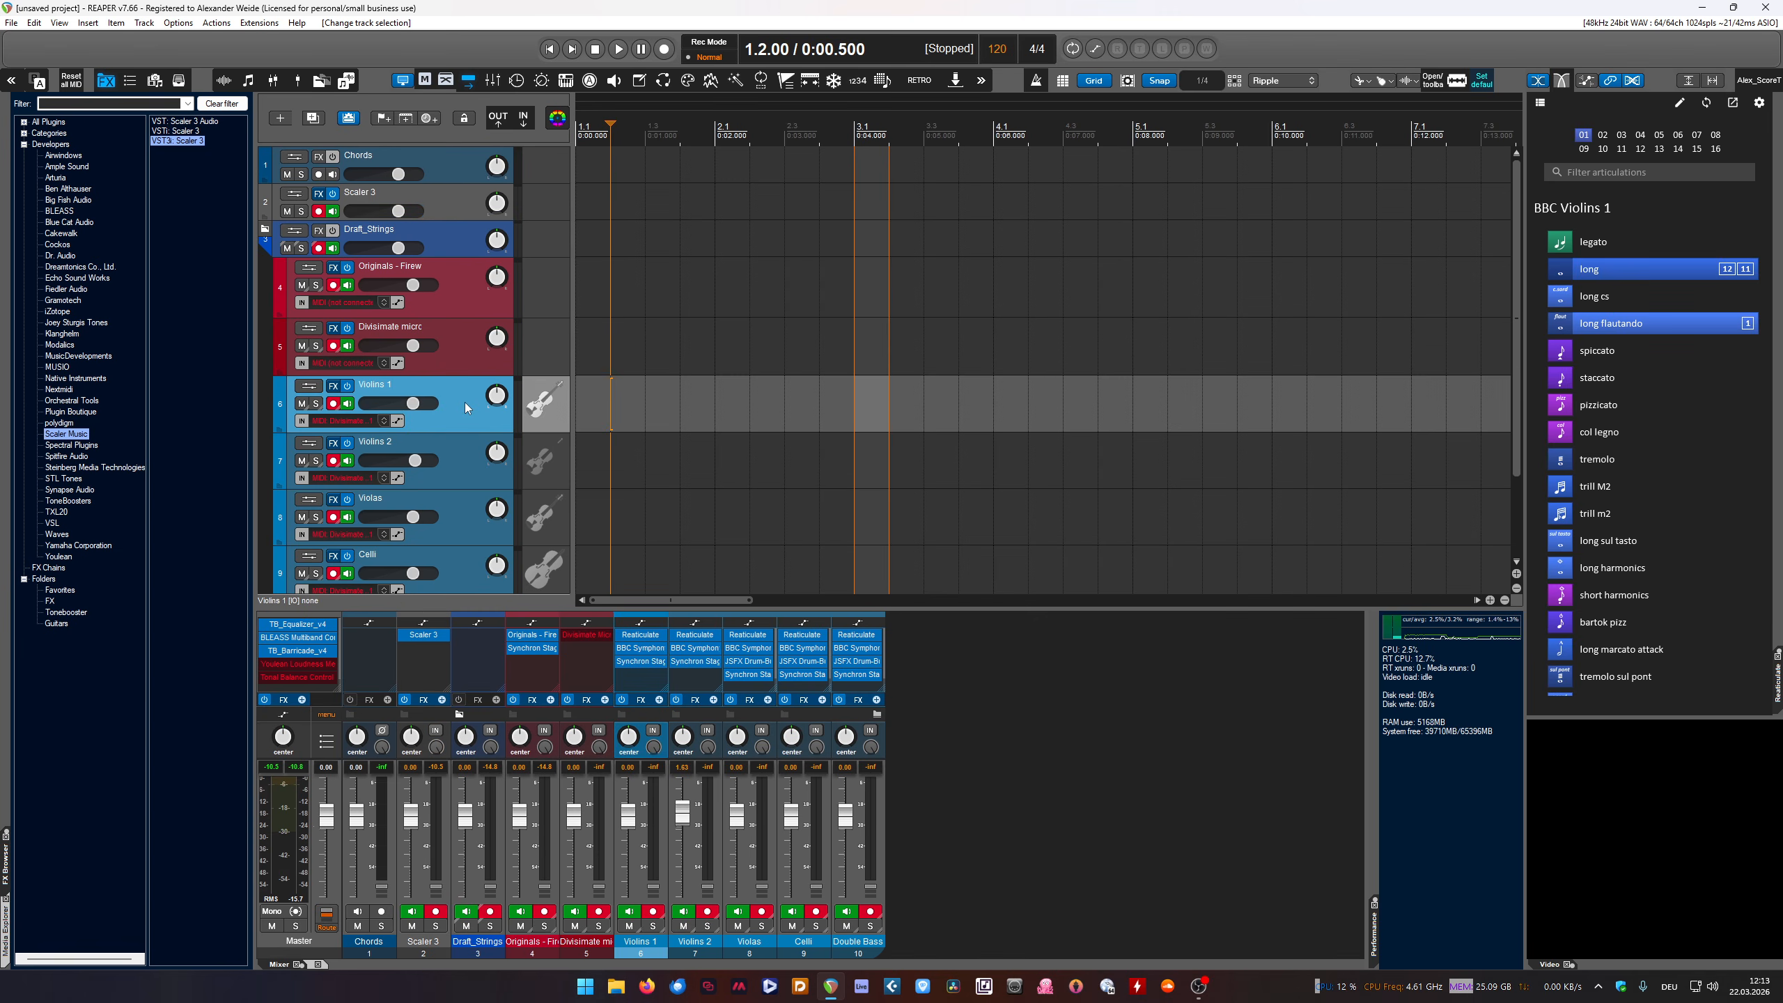
click(354, 422)
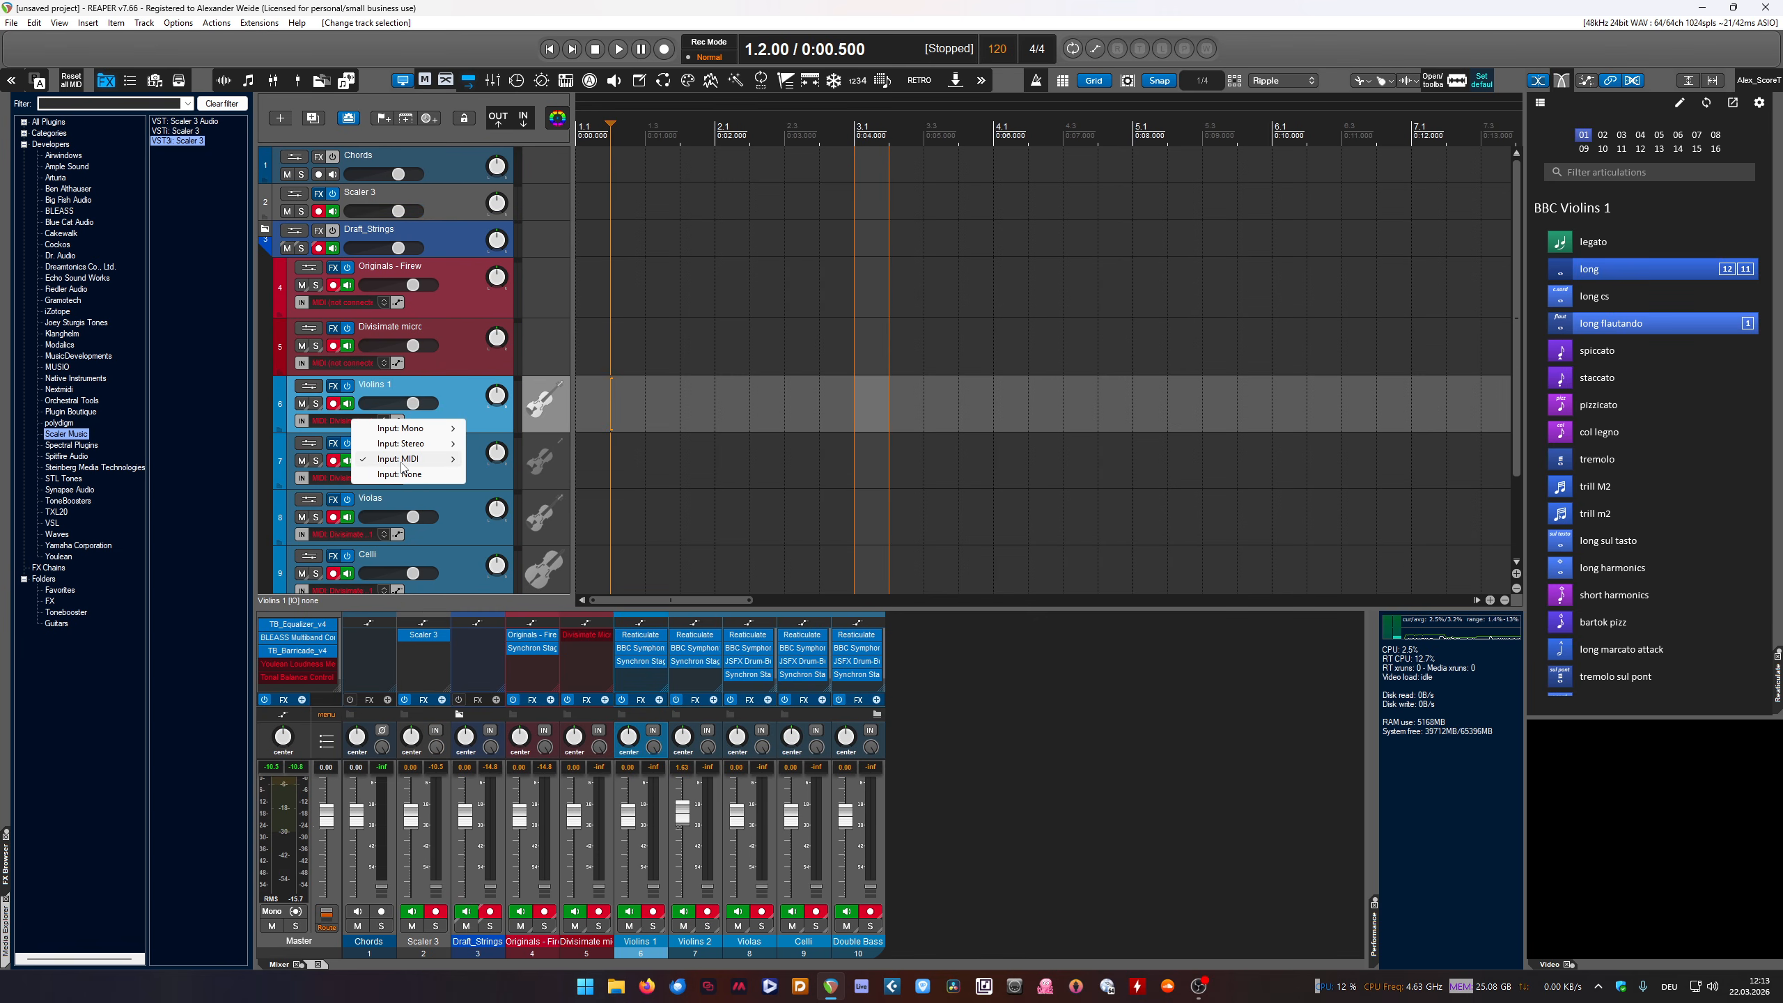
mouse_move(408, 458)
Add a send from the Scaler 3 track to the Violins 1 track
click(463, 203)
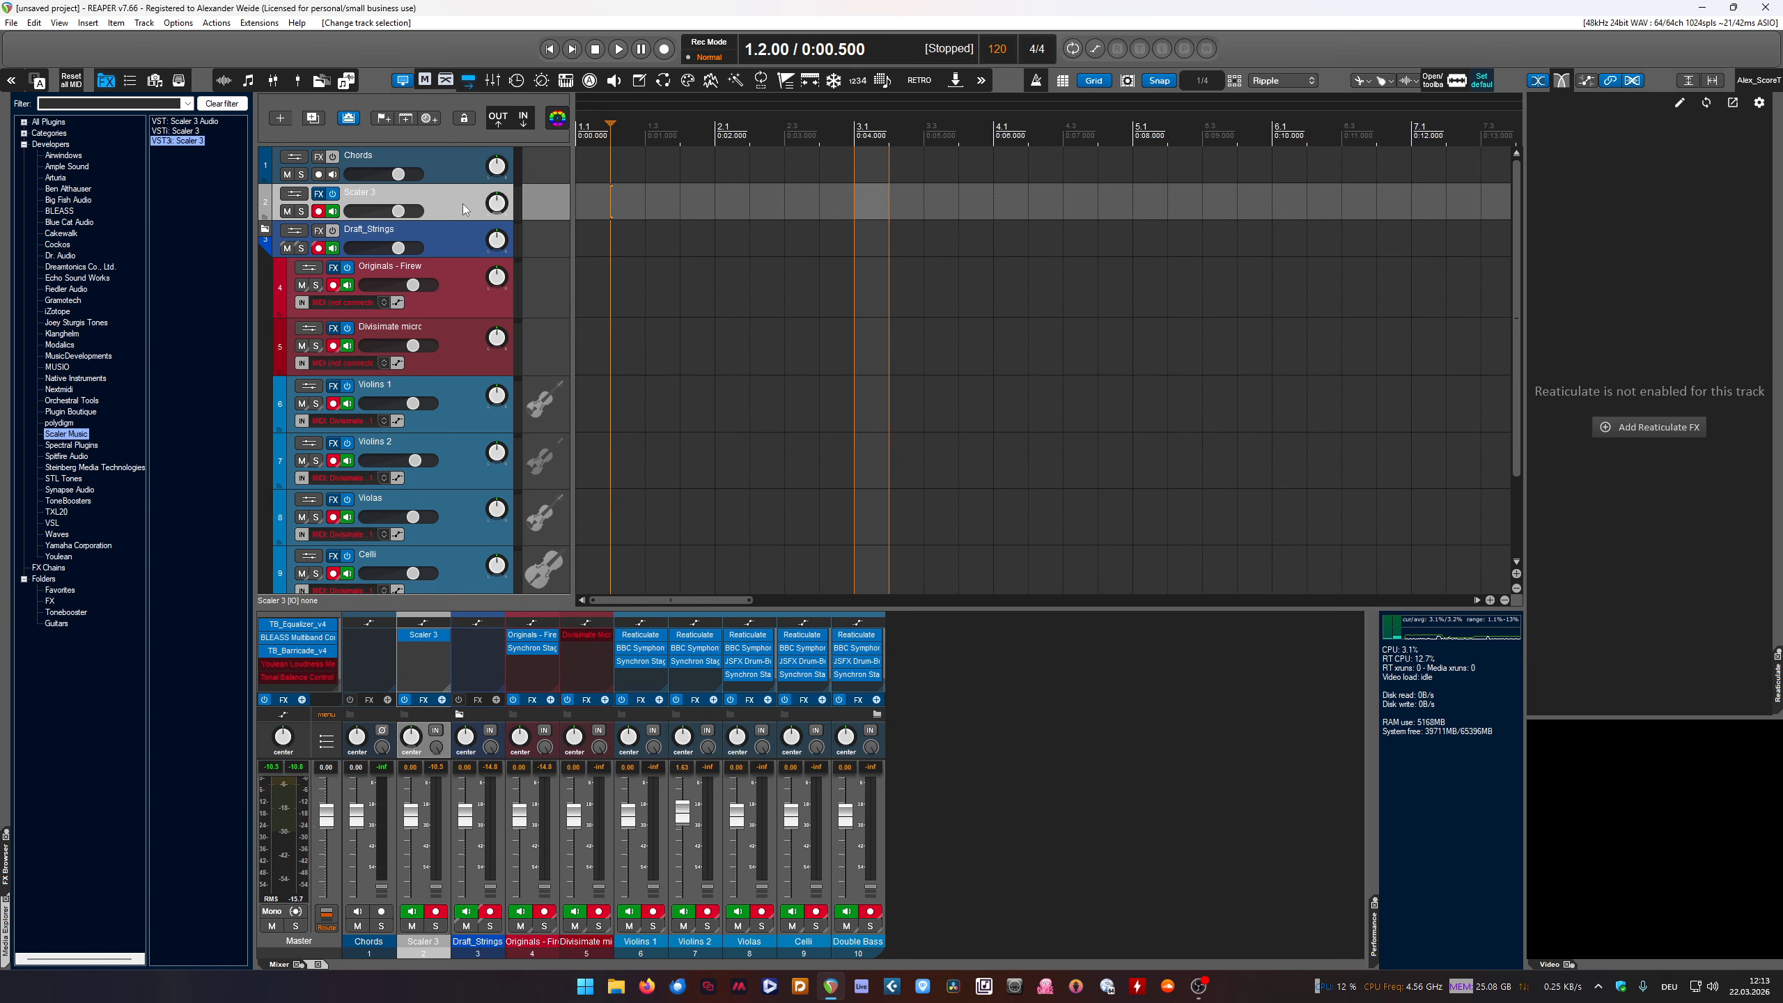
click(293, 195)
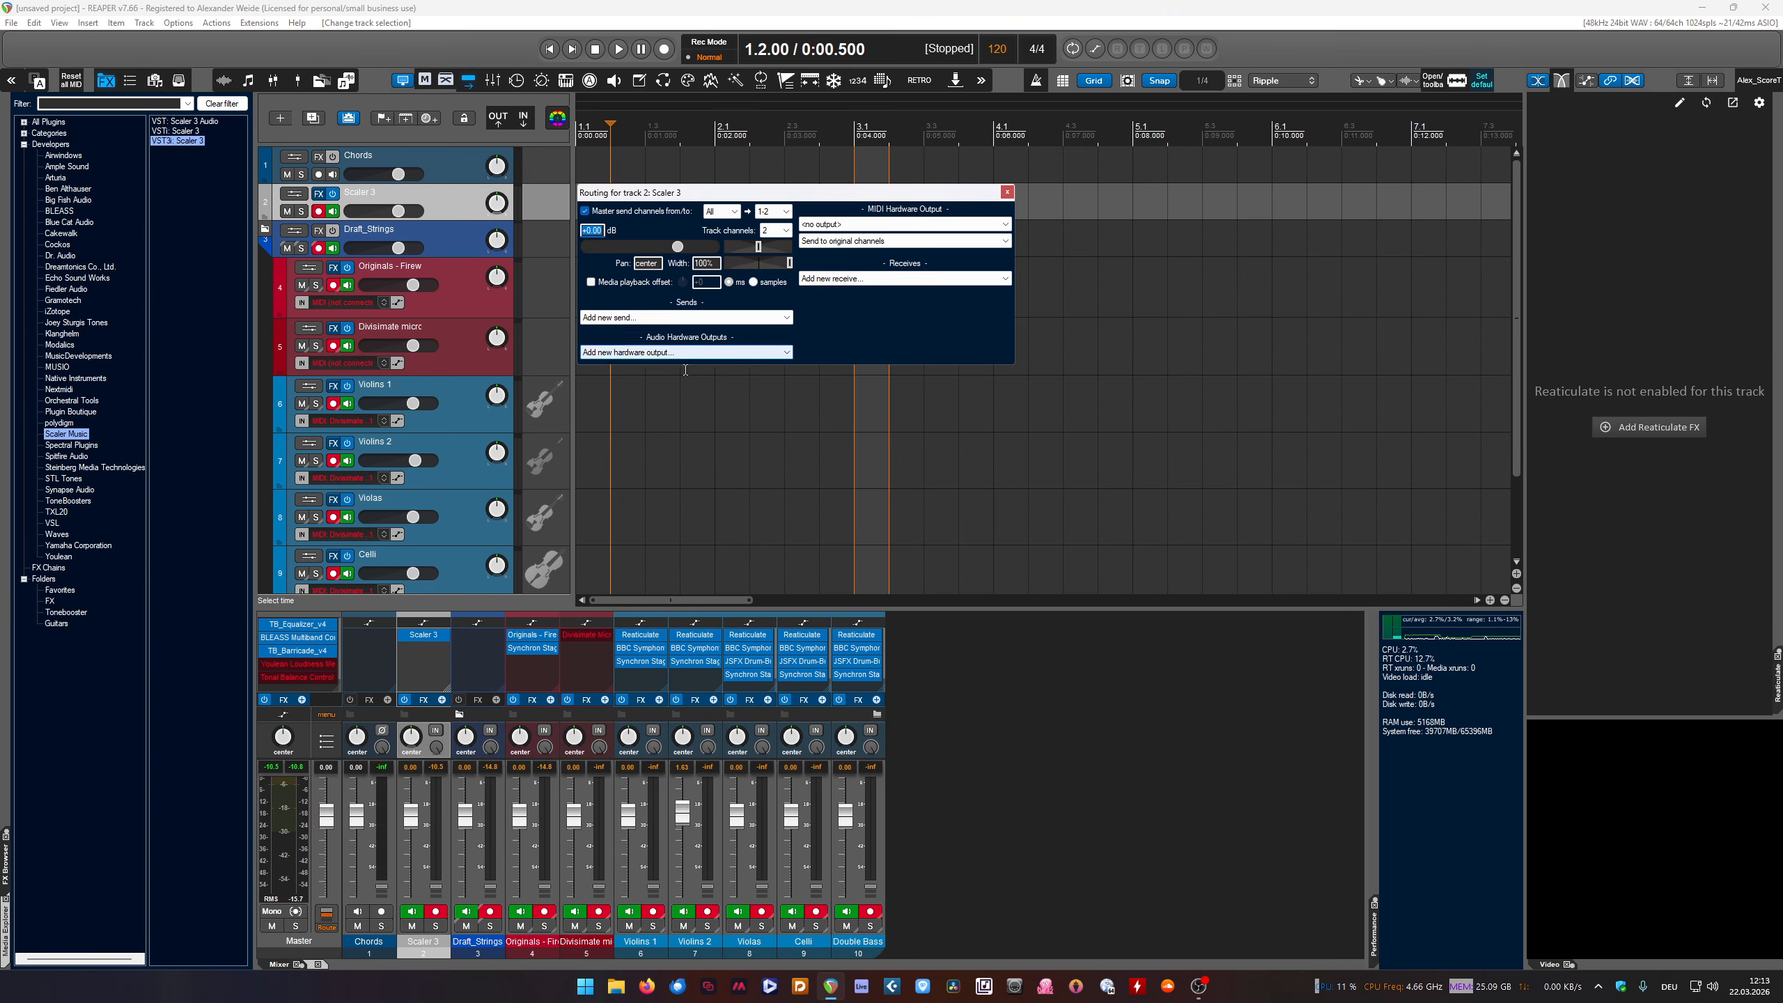
click(656, 317)
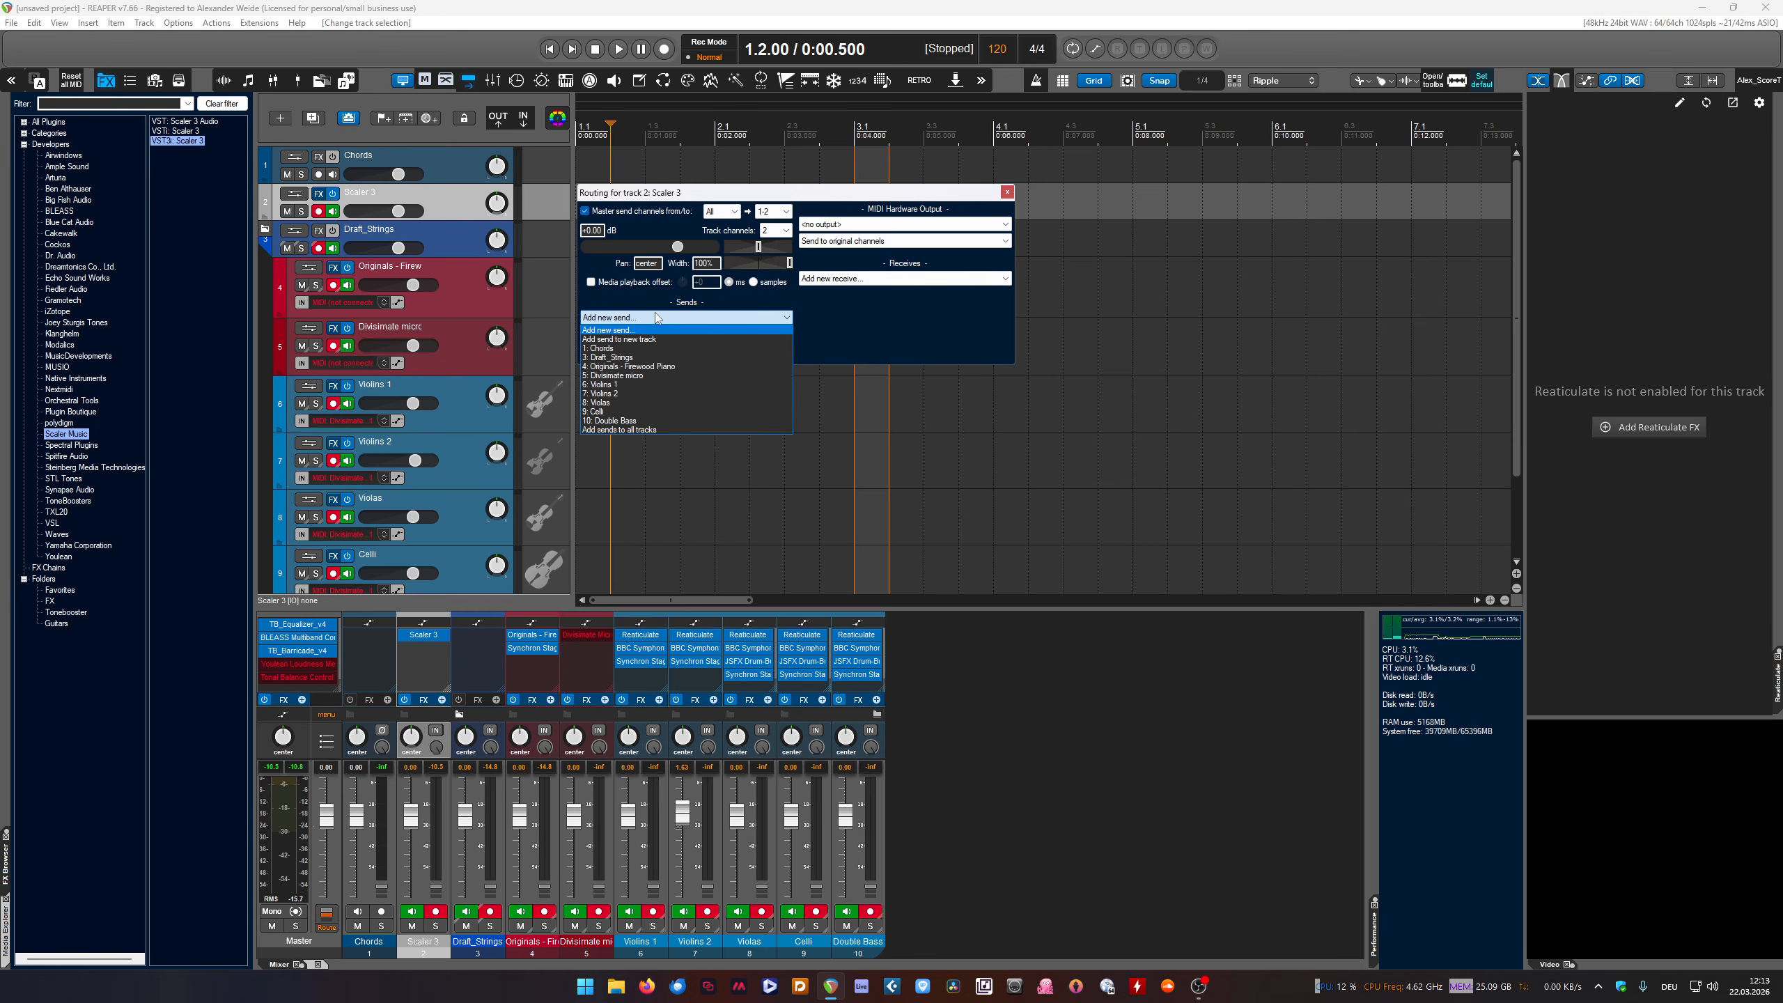
click(611, 387)
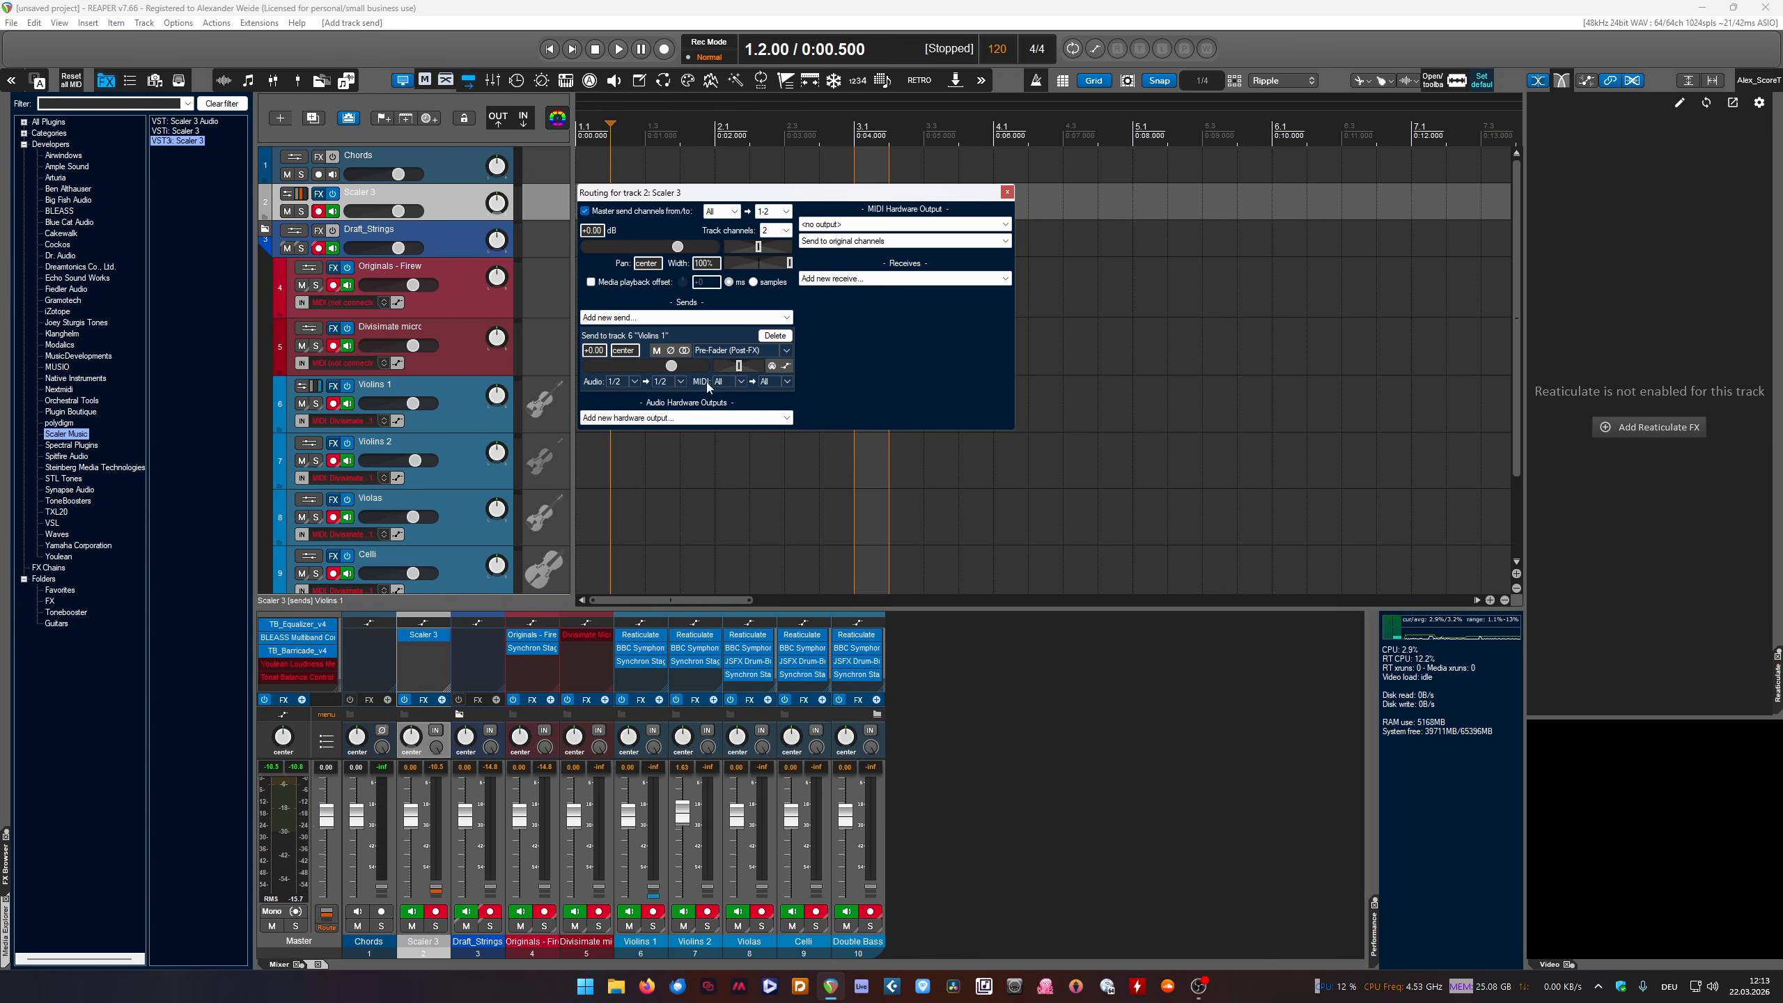
Set the Violins 1 send's source MIDI channel to 1 and look at its destination channel options
click(740, 383)
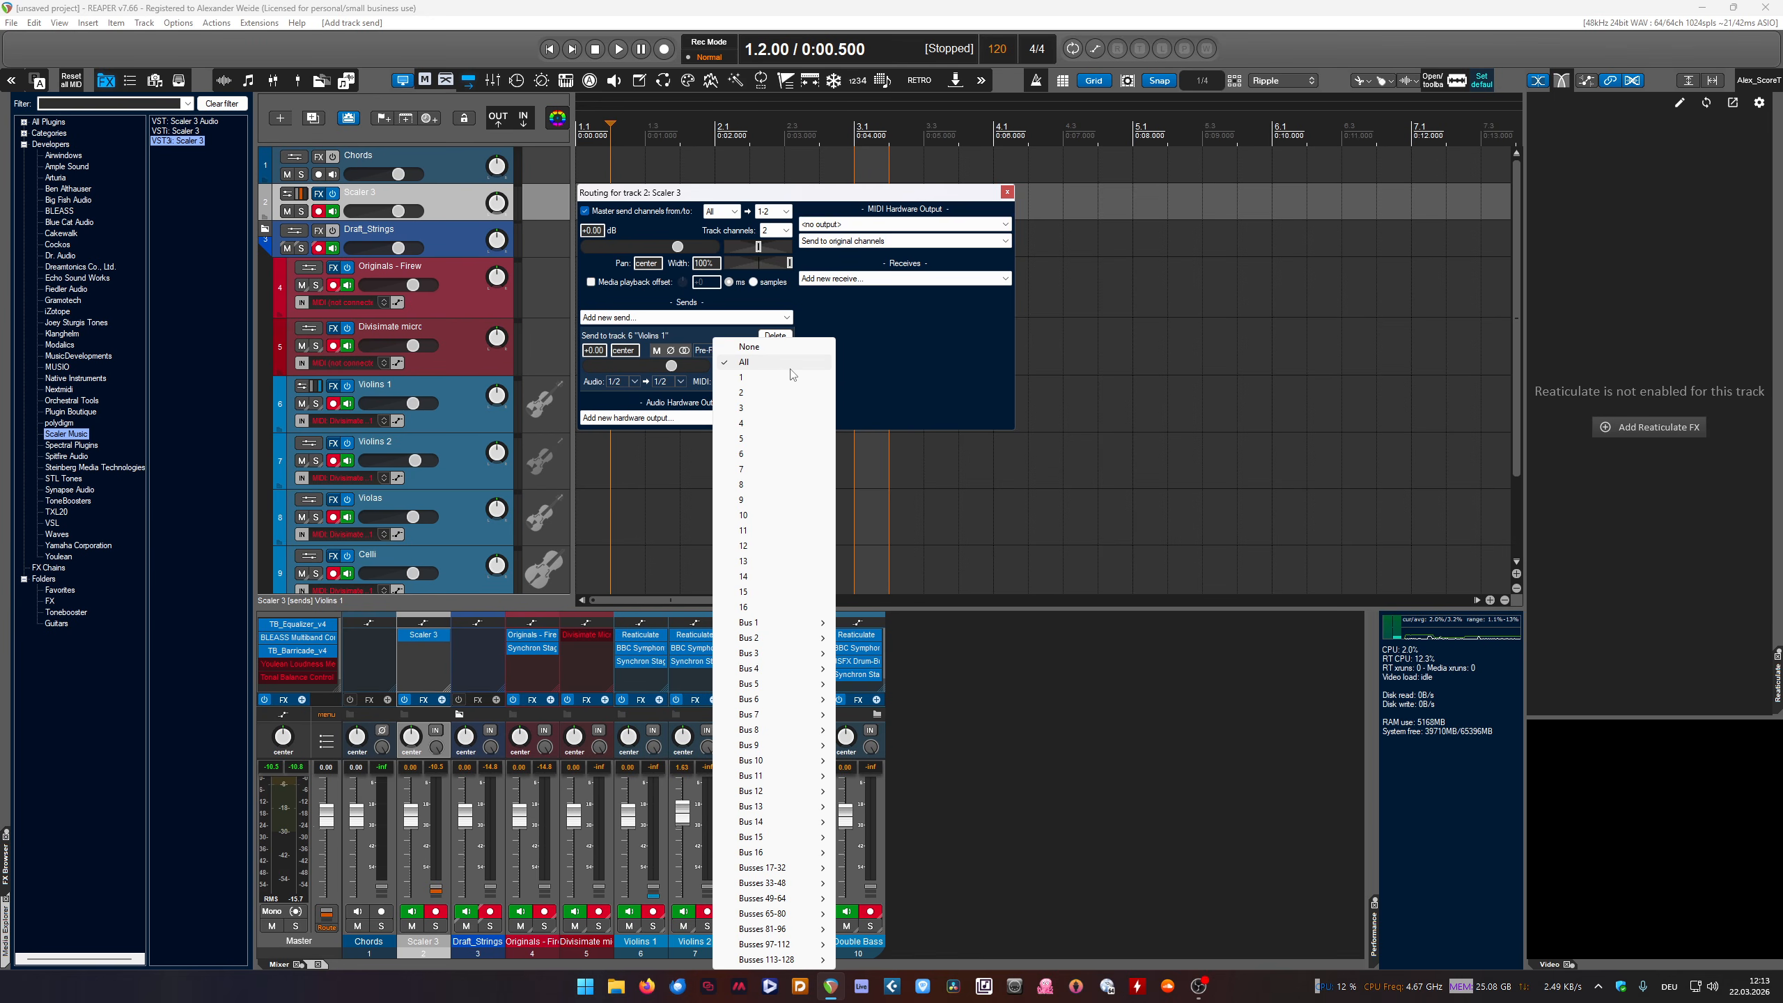
click(868, 381)
click(727, 382)
click(726, 378)
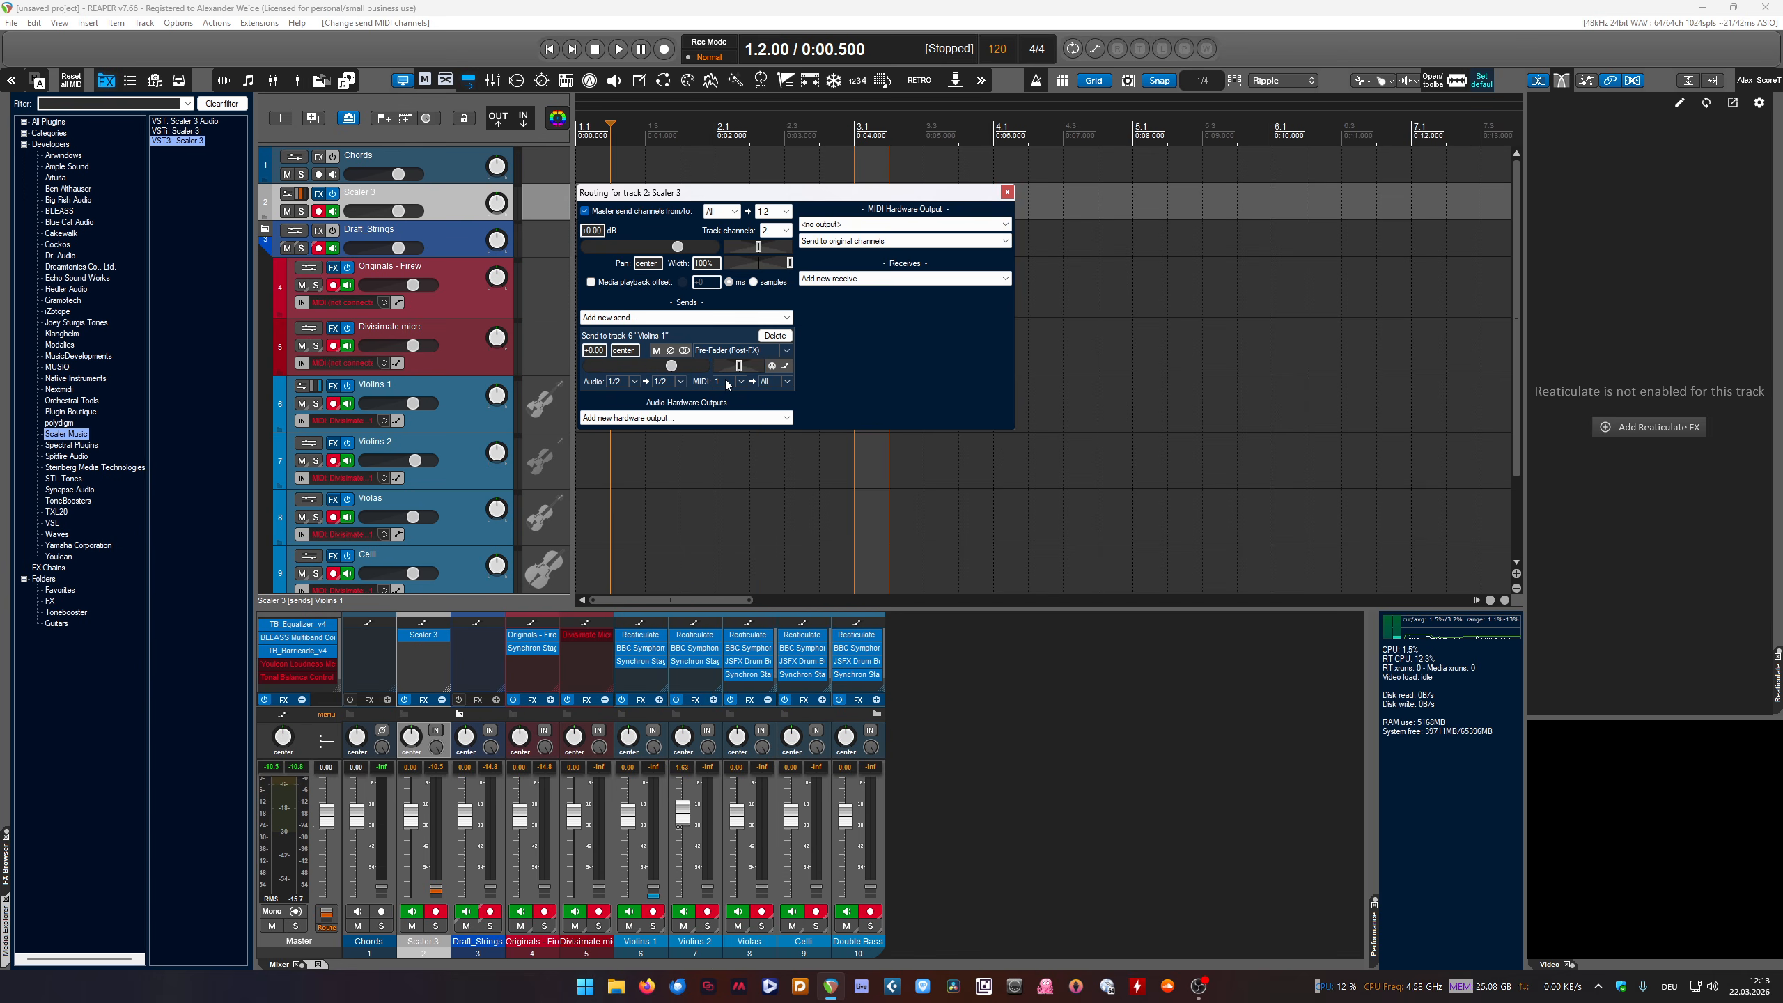
click(726, 381)
click(741, 379)
click(787, 381)
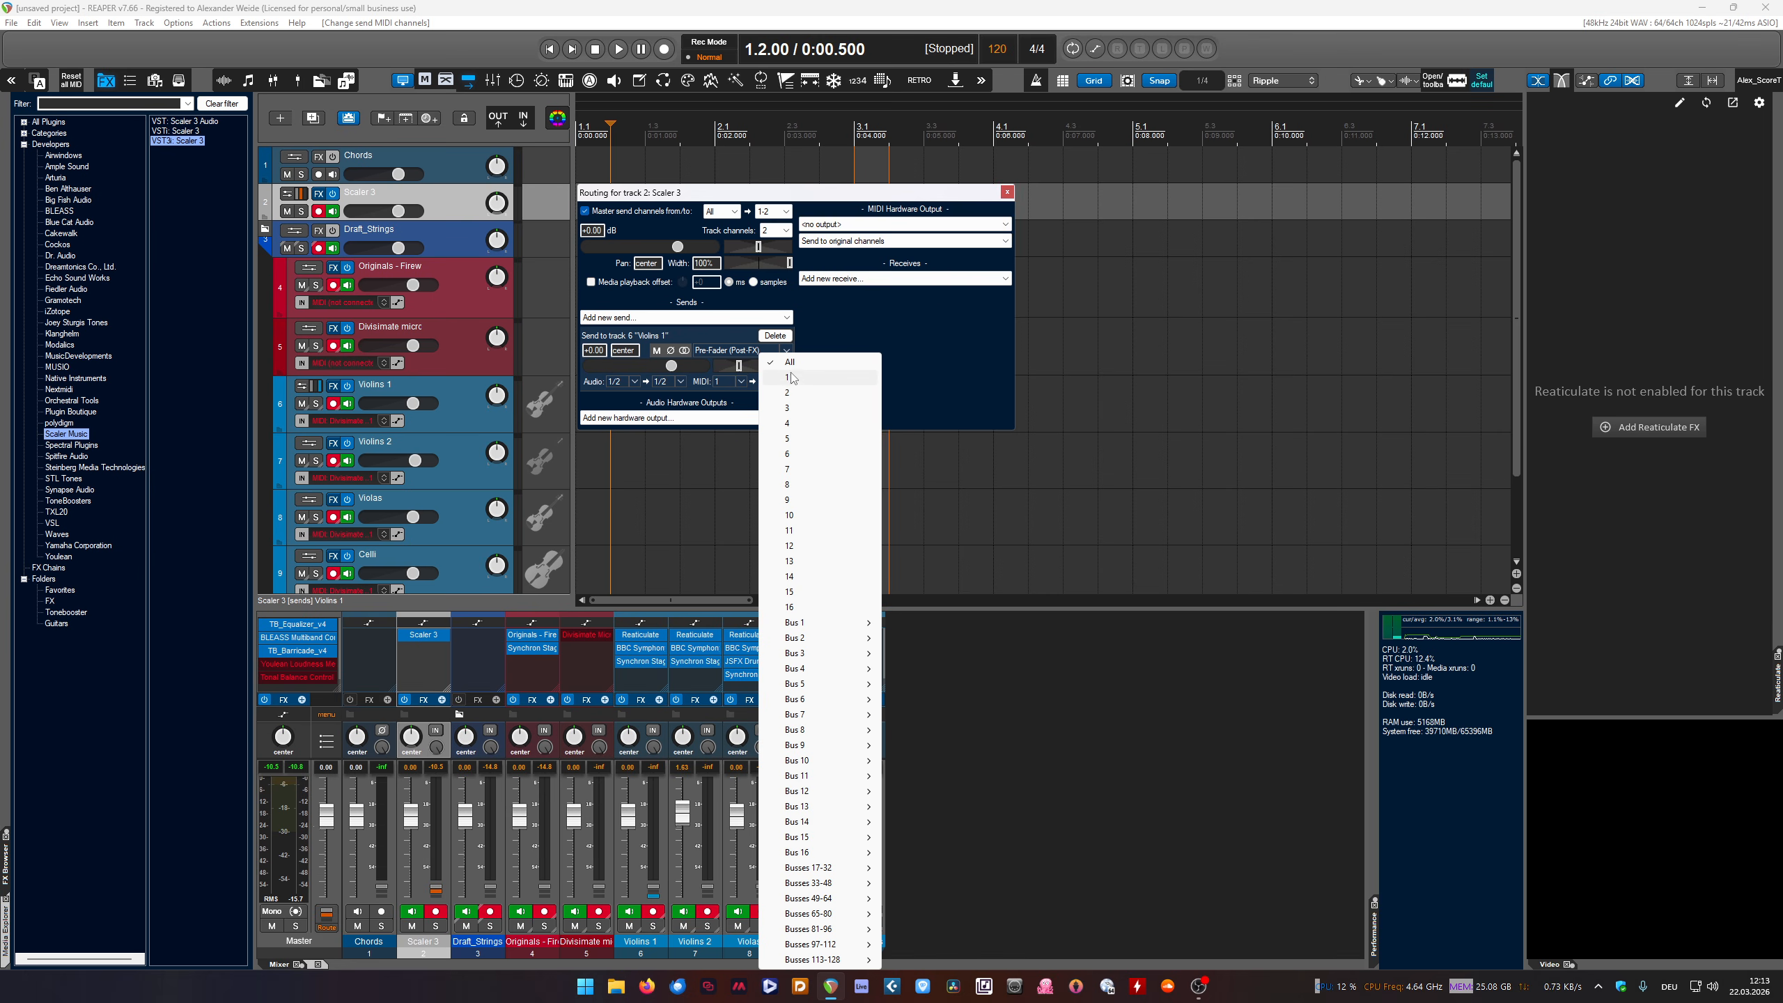
click(947, 386)
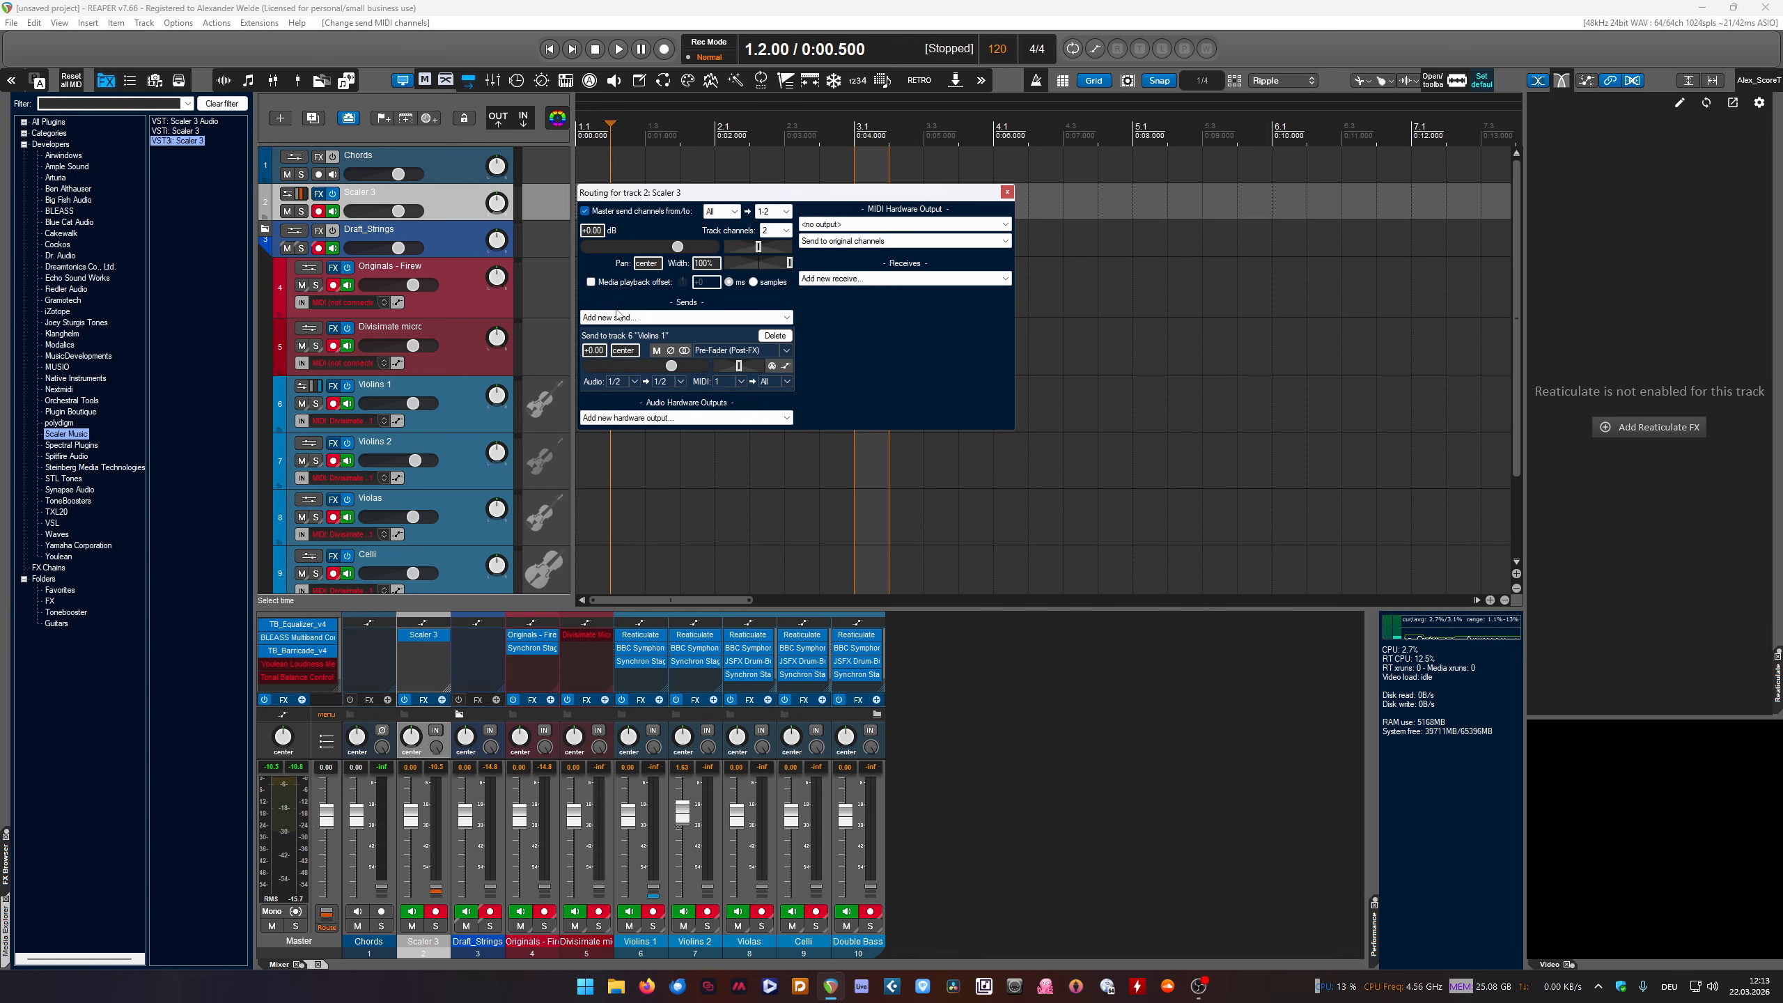
Add a send from the Scaler 3 track to Violins 2 and set its source MIDI channel to 2
click(649, 318)
click(643, 396)
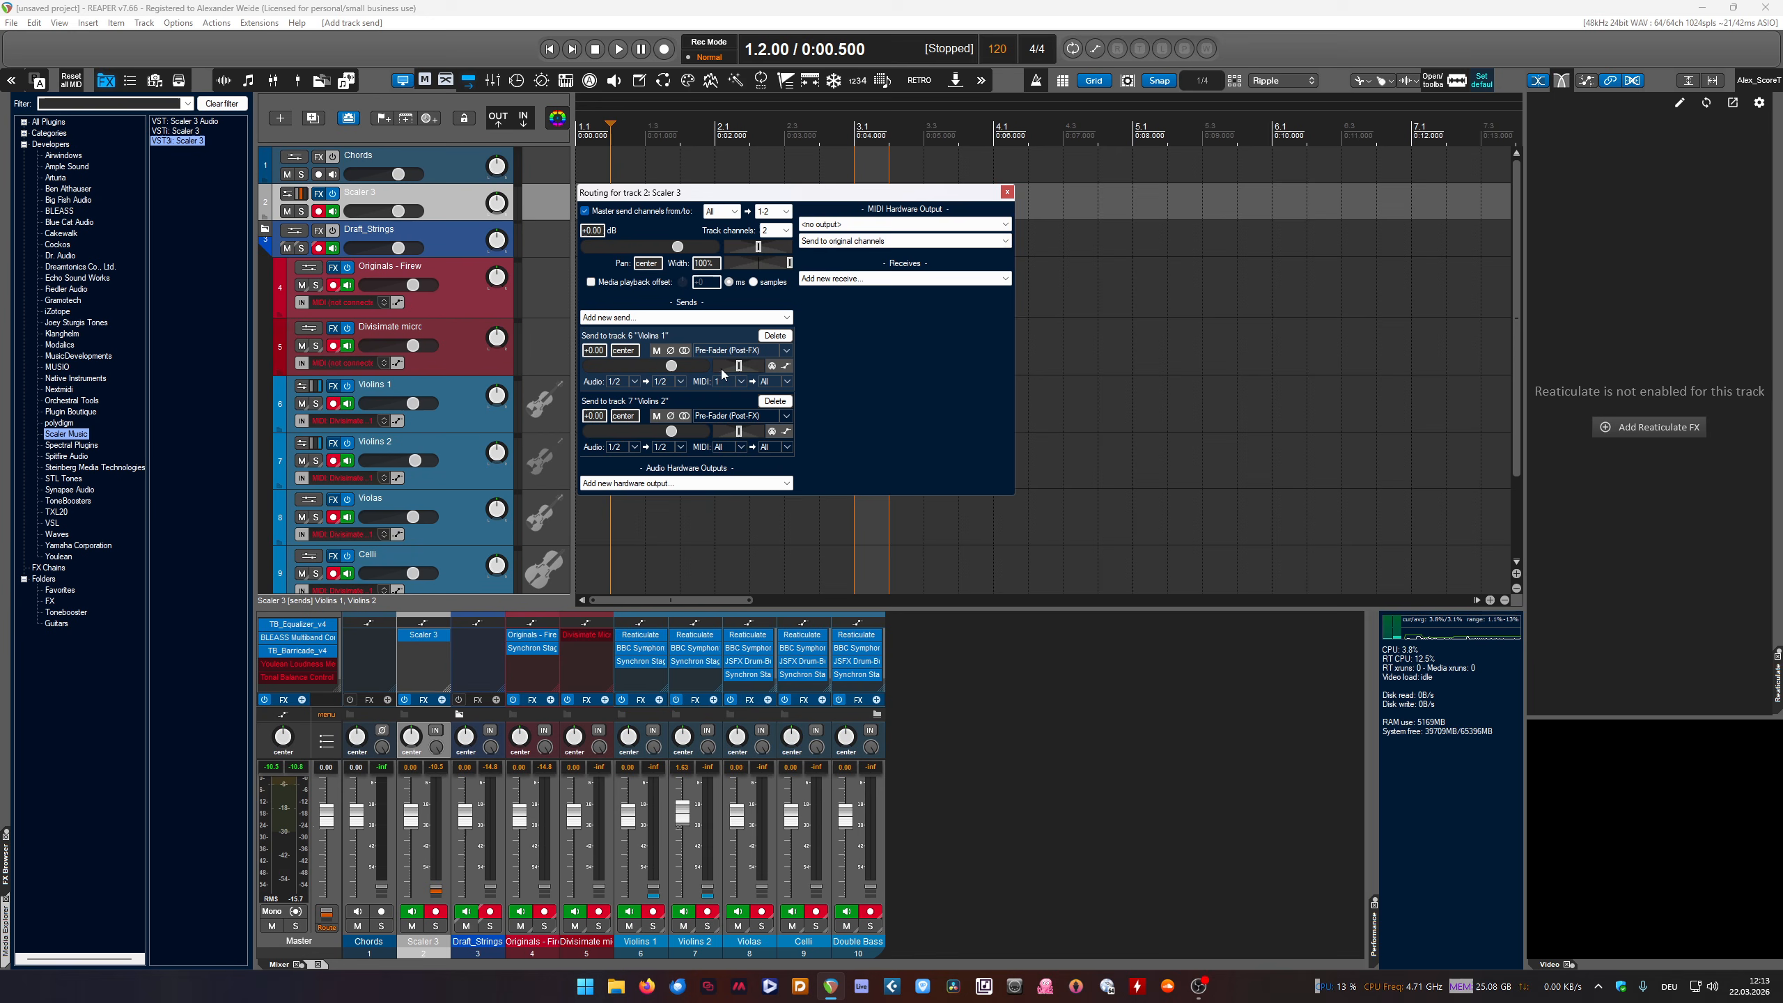
click(723, 450)
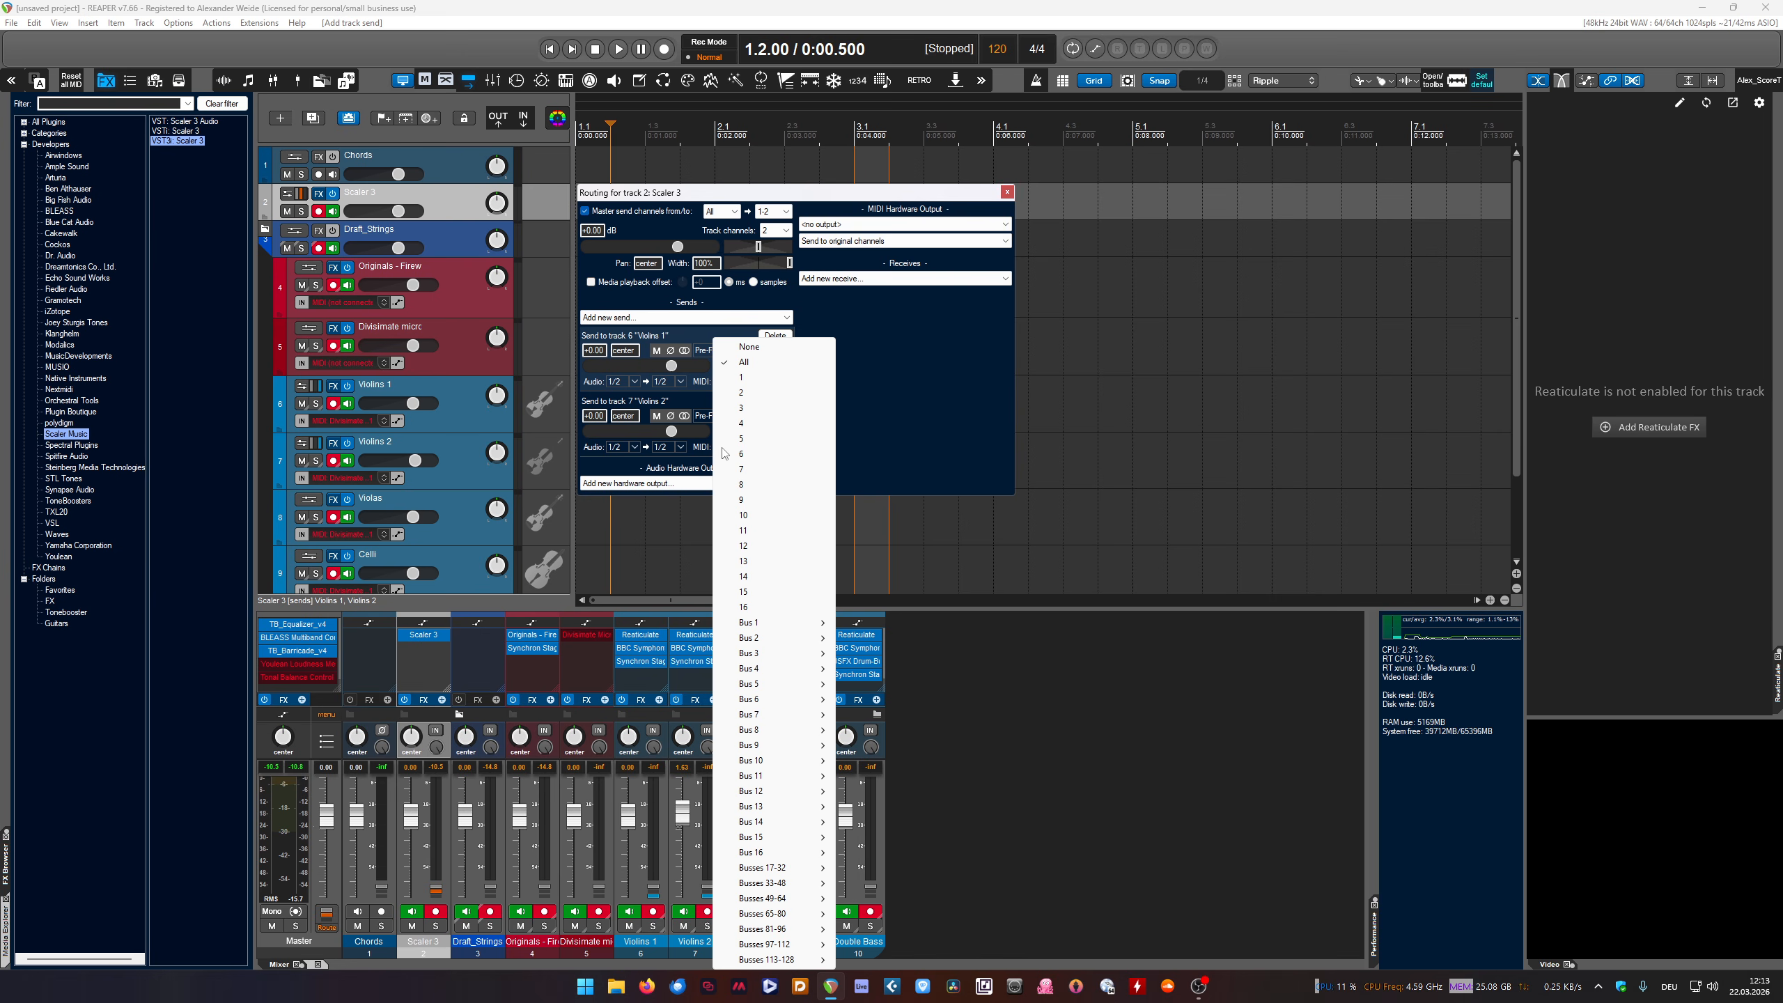
click(749, 394)
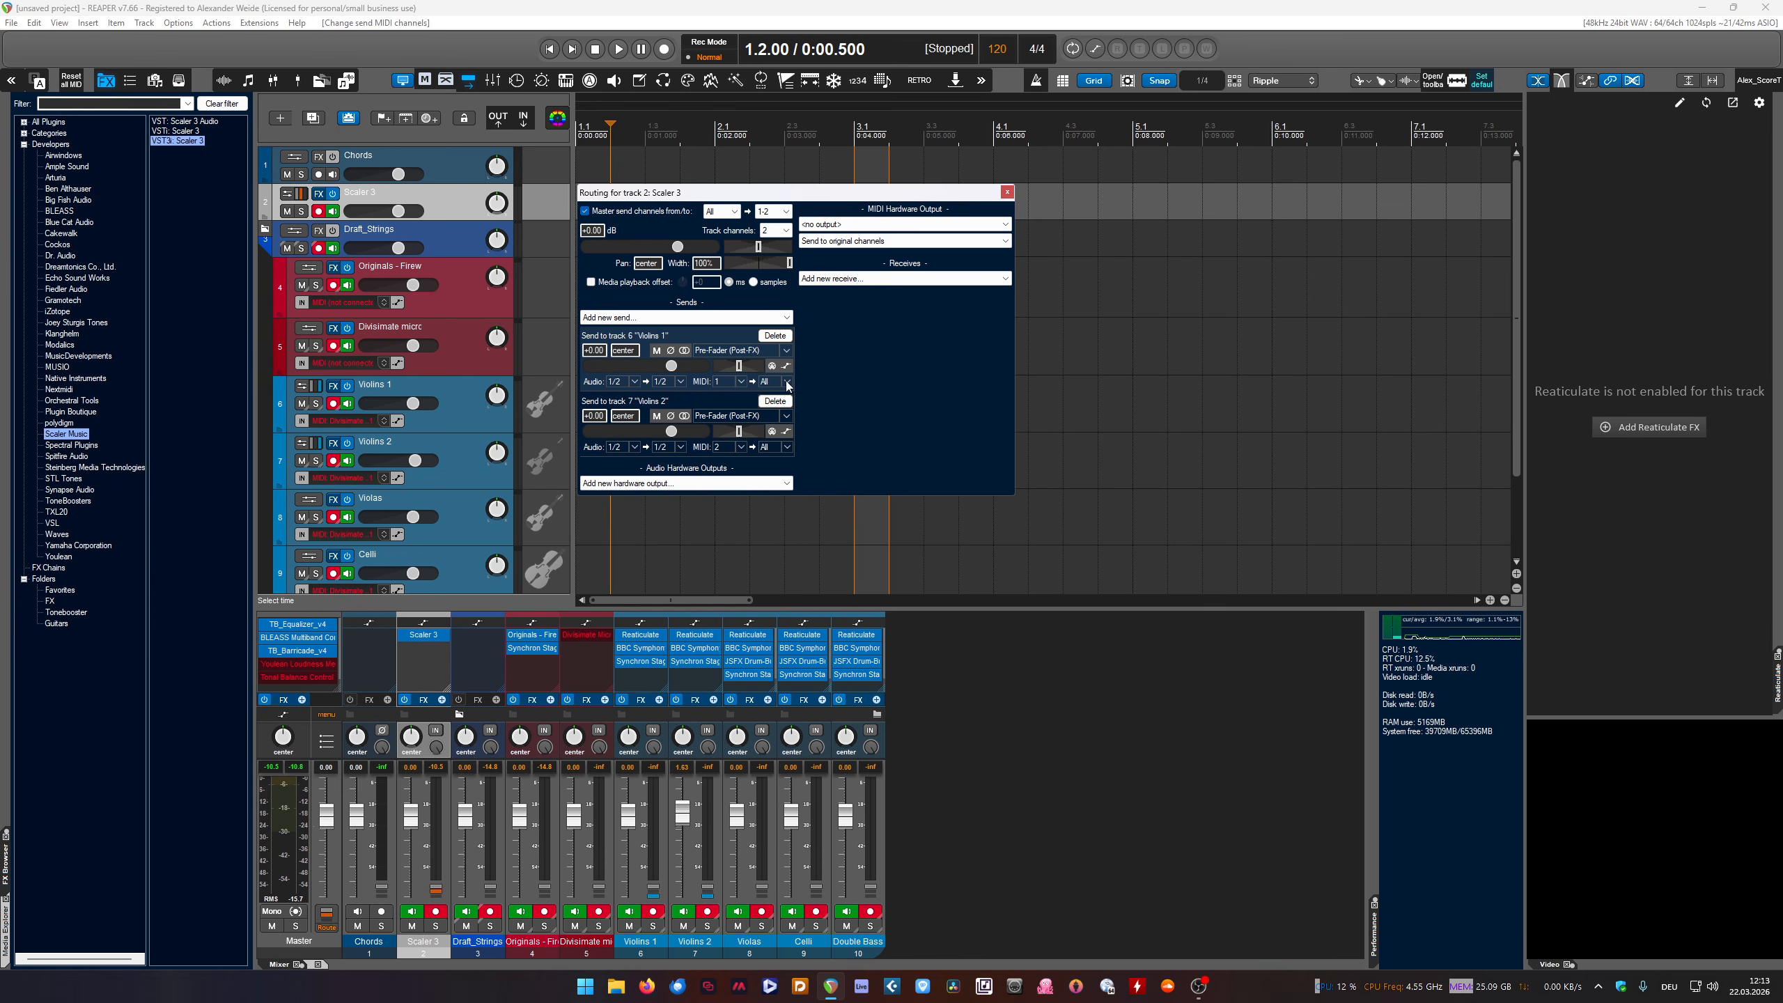
Add a send from Scaler 3 to Celli with source MIDI channel 3 and close the routing window
click(630, 325)
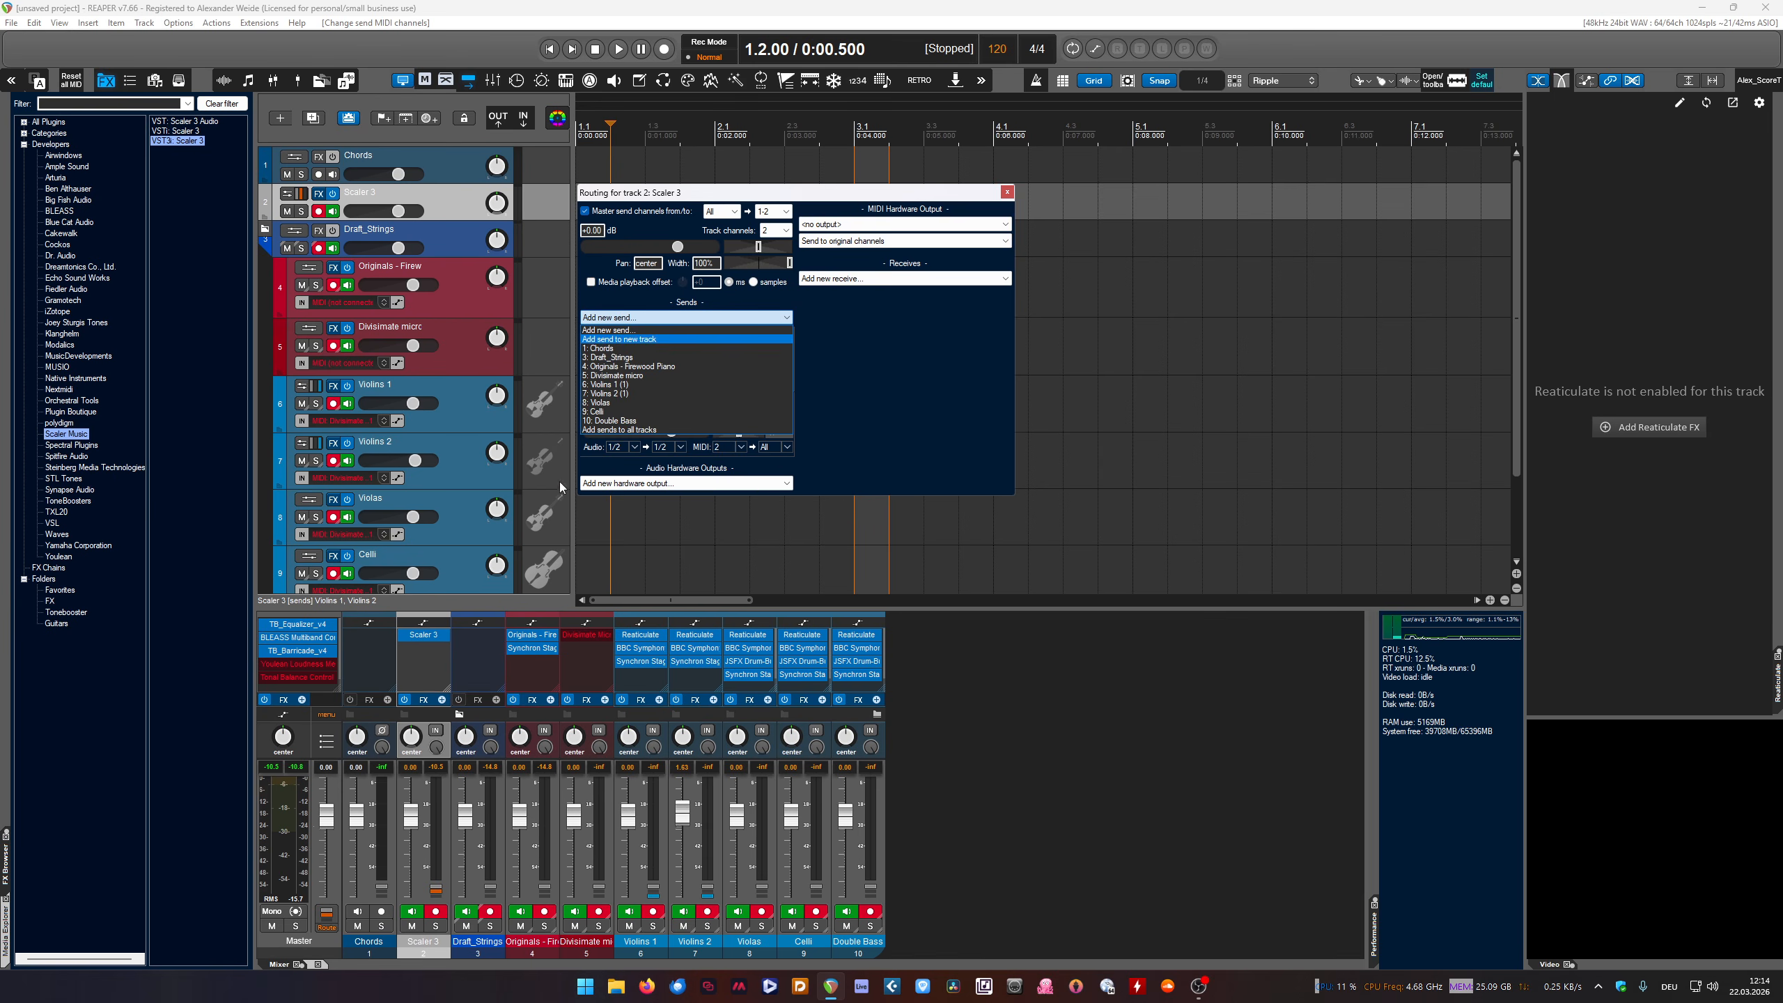
click(603, 412)
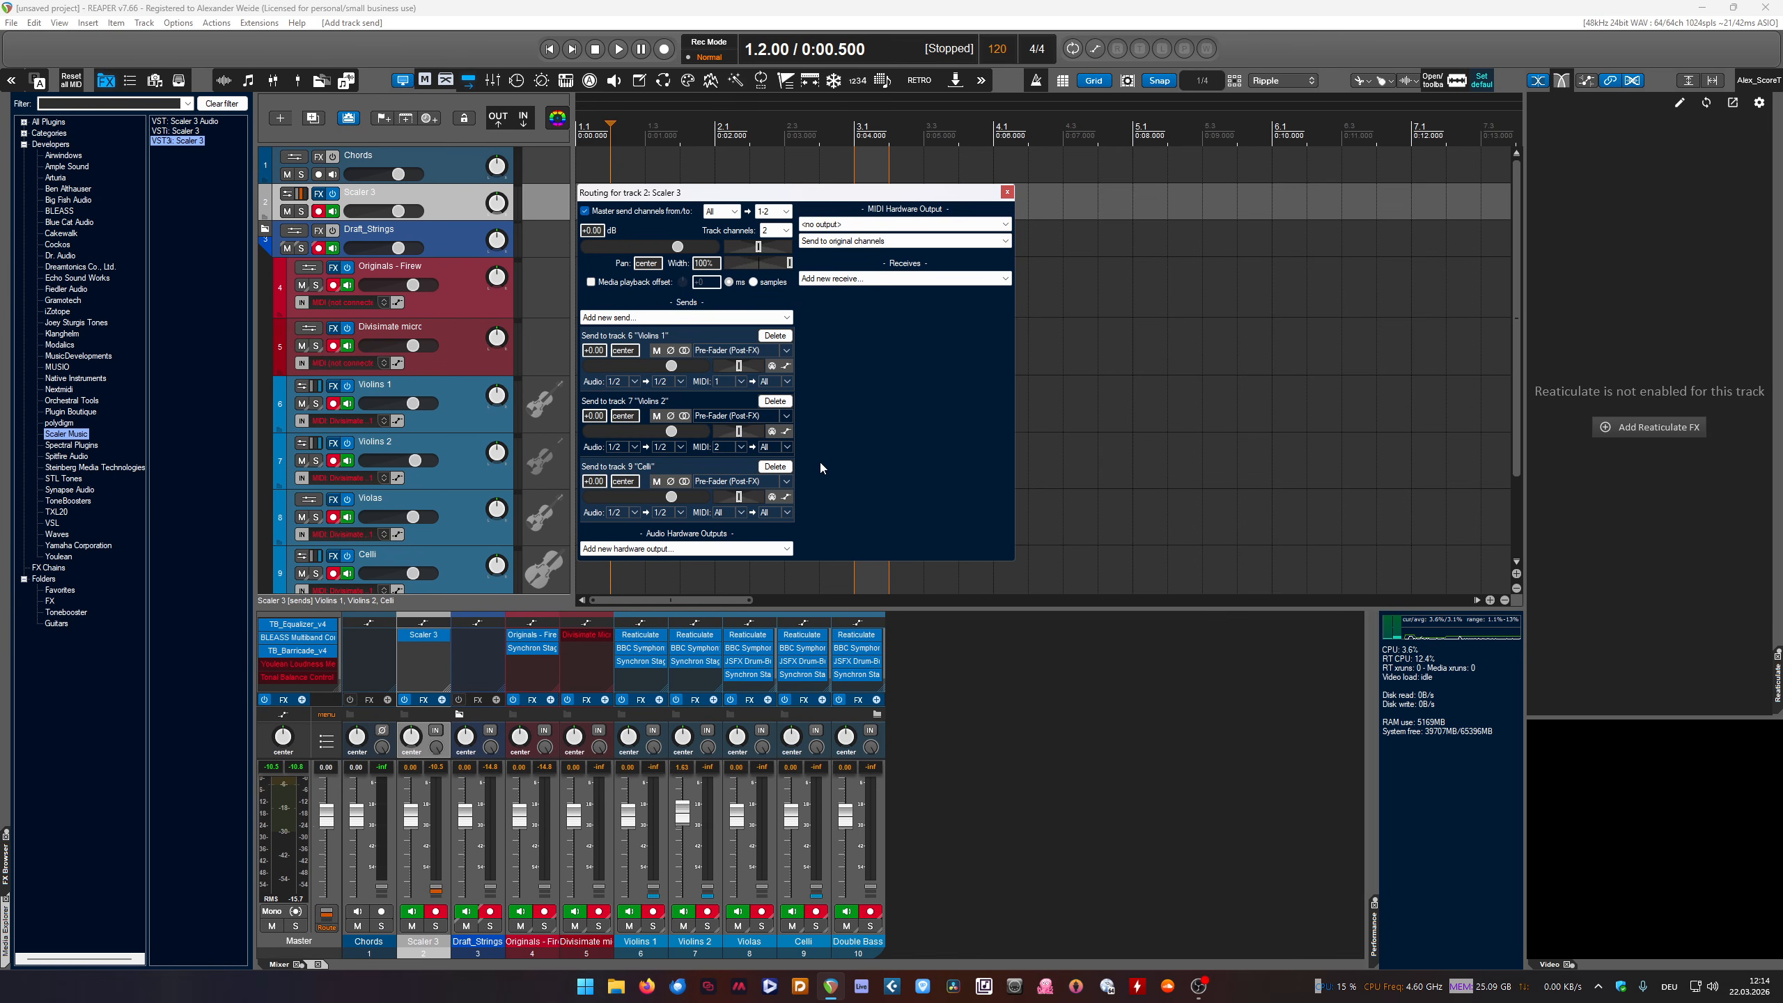
scroll(728, 513, down, 10)
click(719, 513)
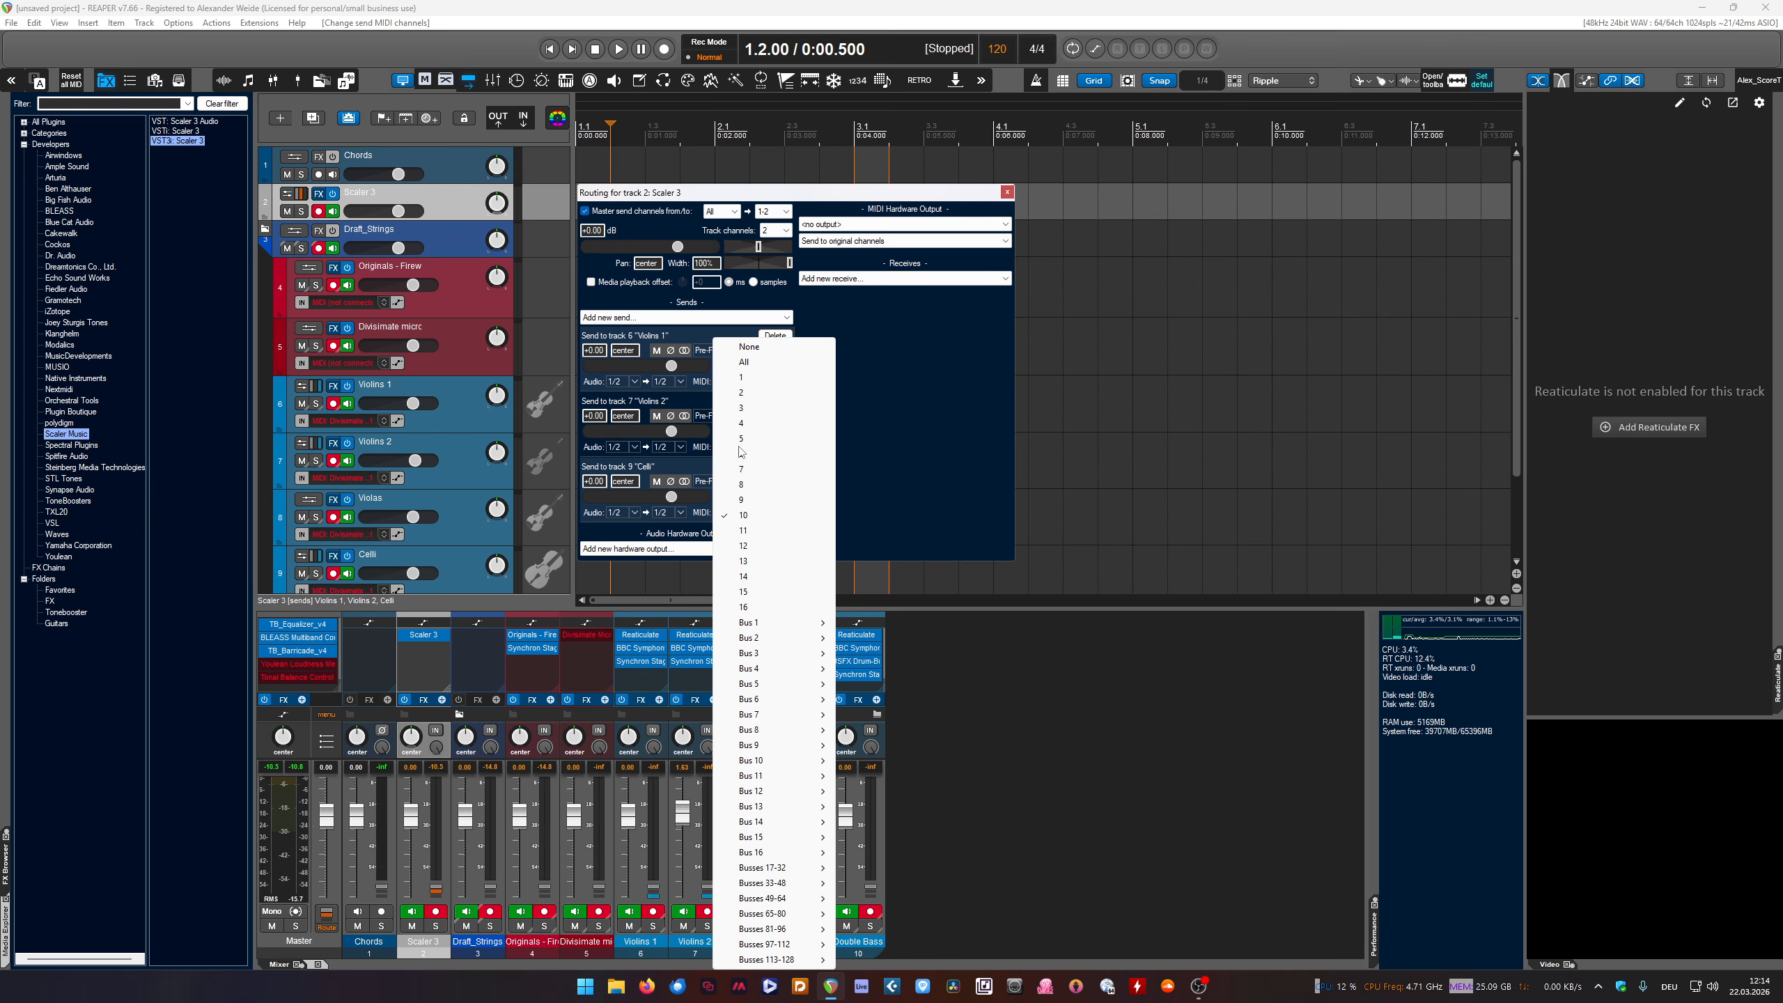
click(772, 412)
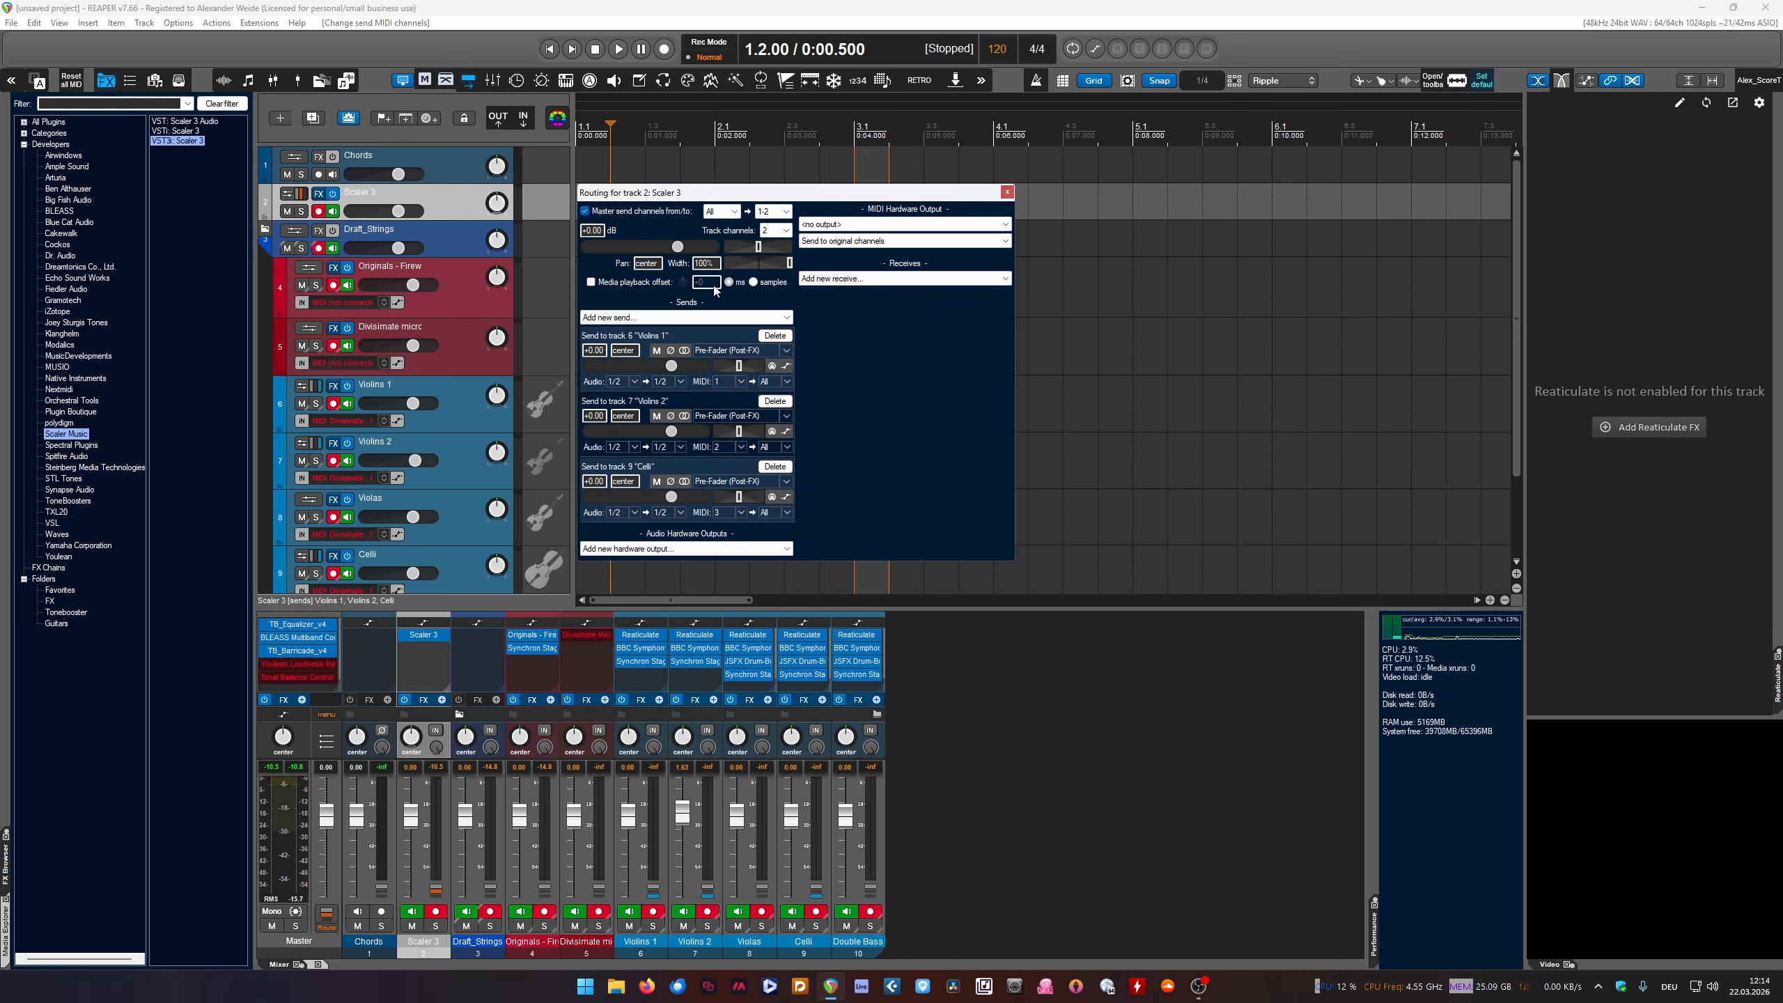
click(1006, 193)
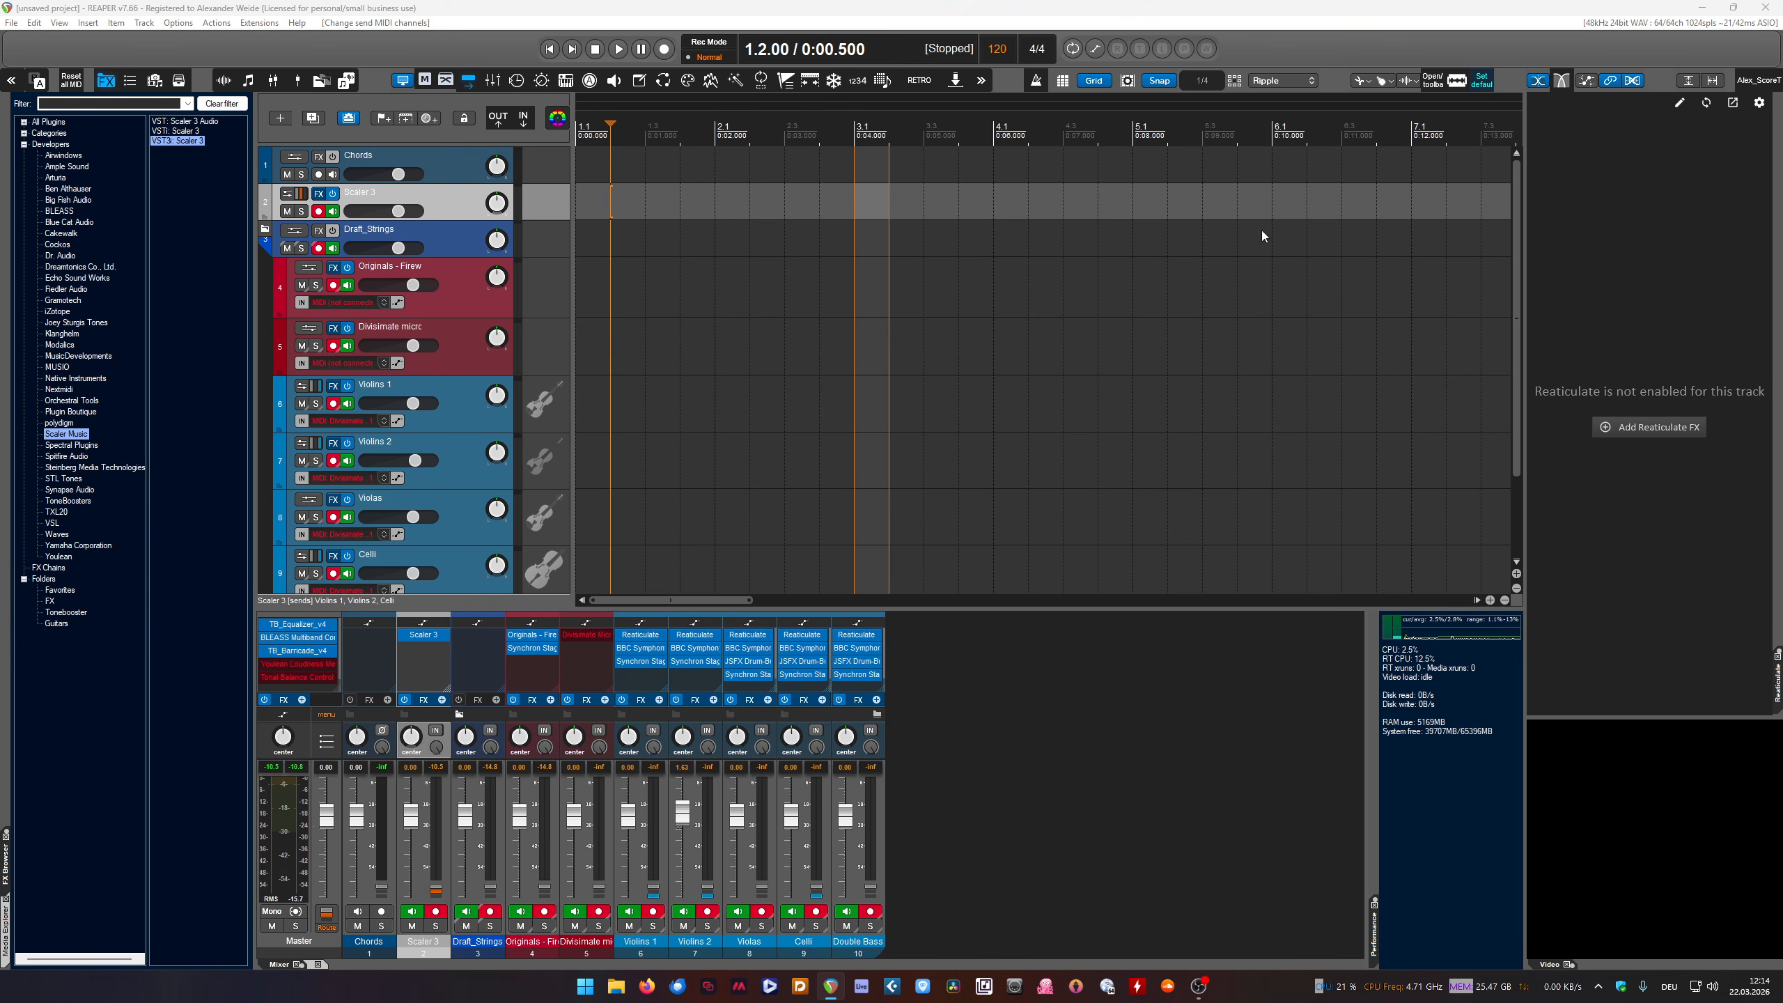
Set the MIDI output channel of Scaler 3's Main Track to Midi Ch: 3
drag(723, 25, 1176, 192)
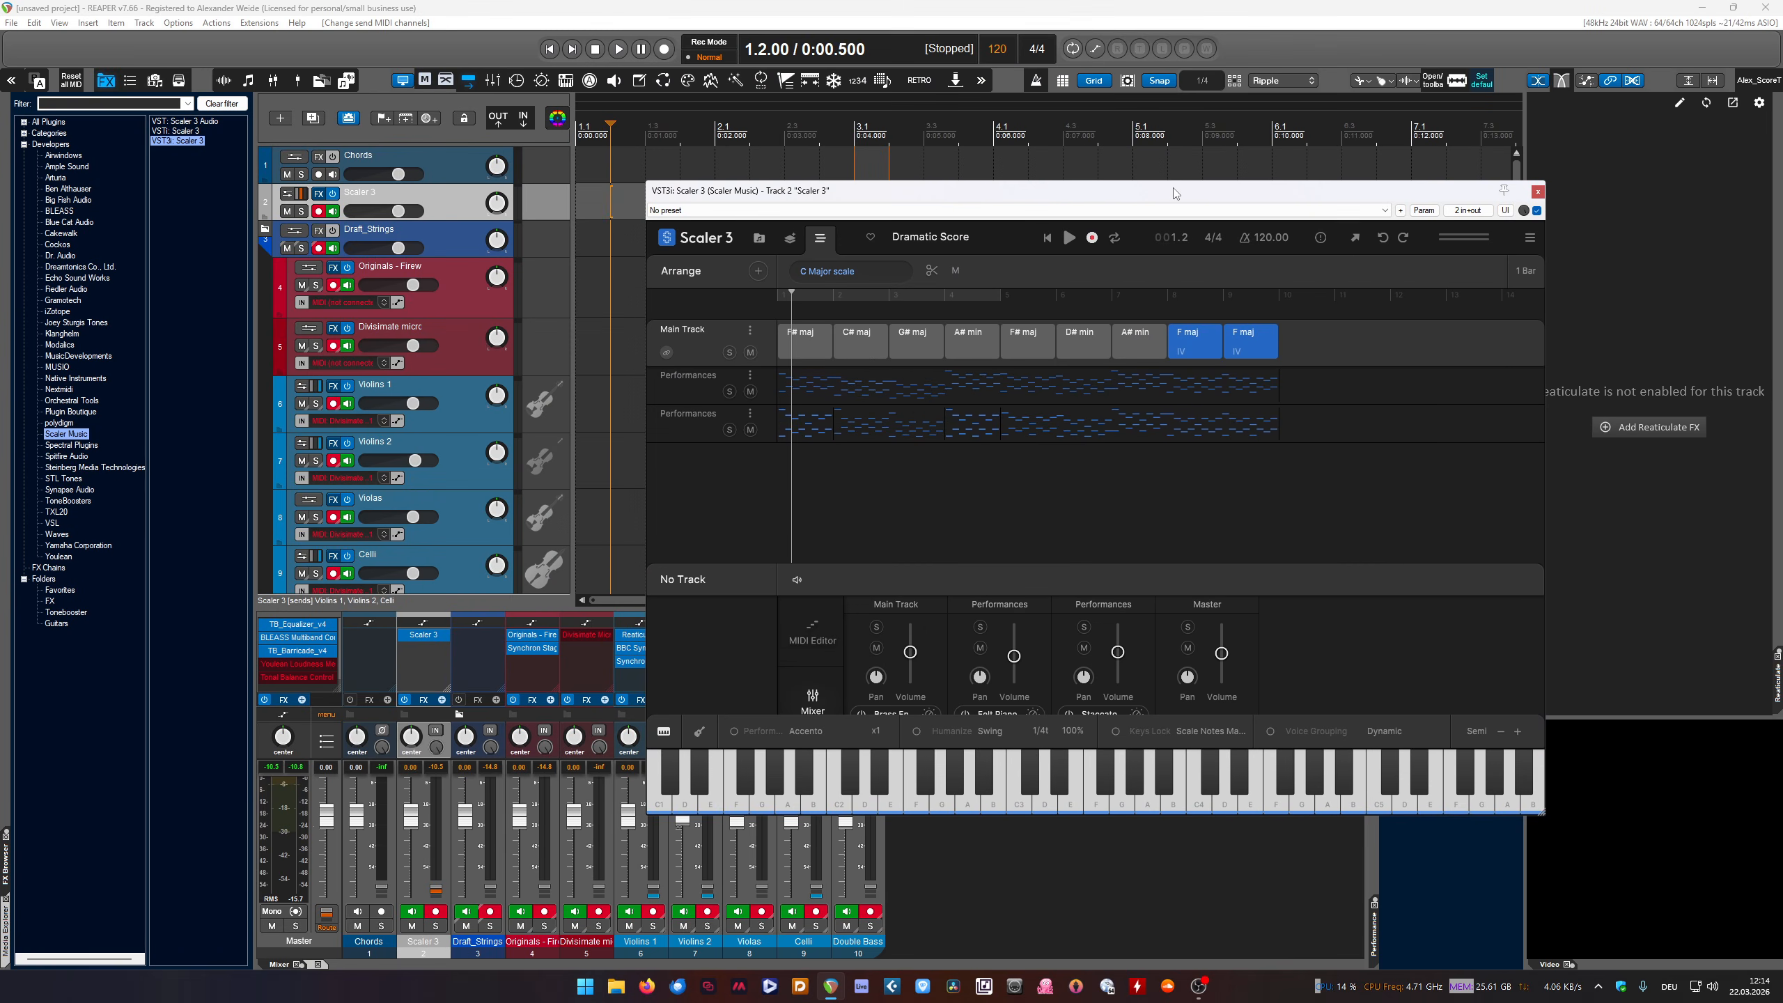
click(749, 329)
mouse_move(822, 407)
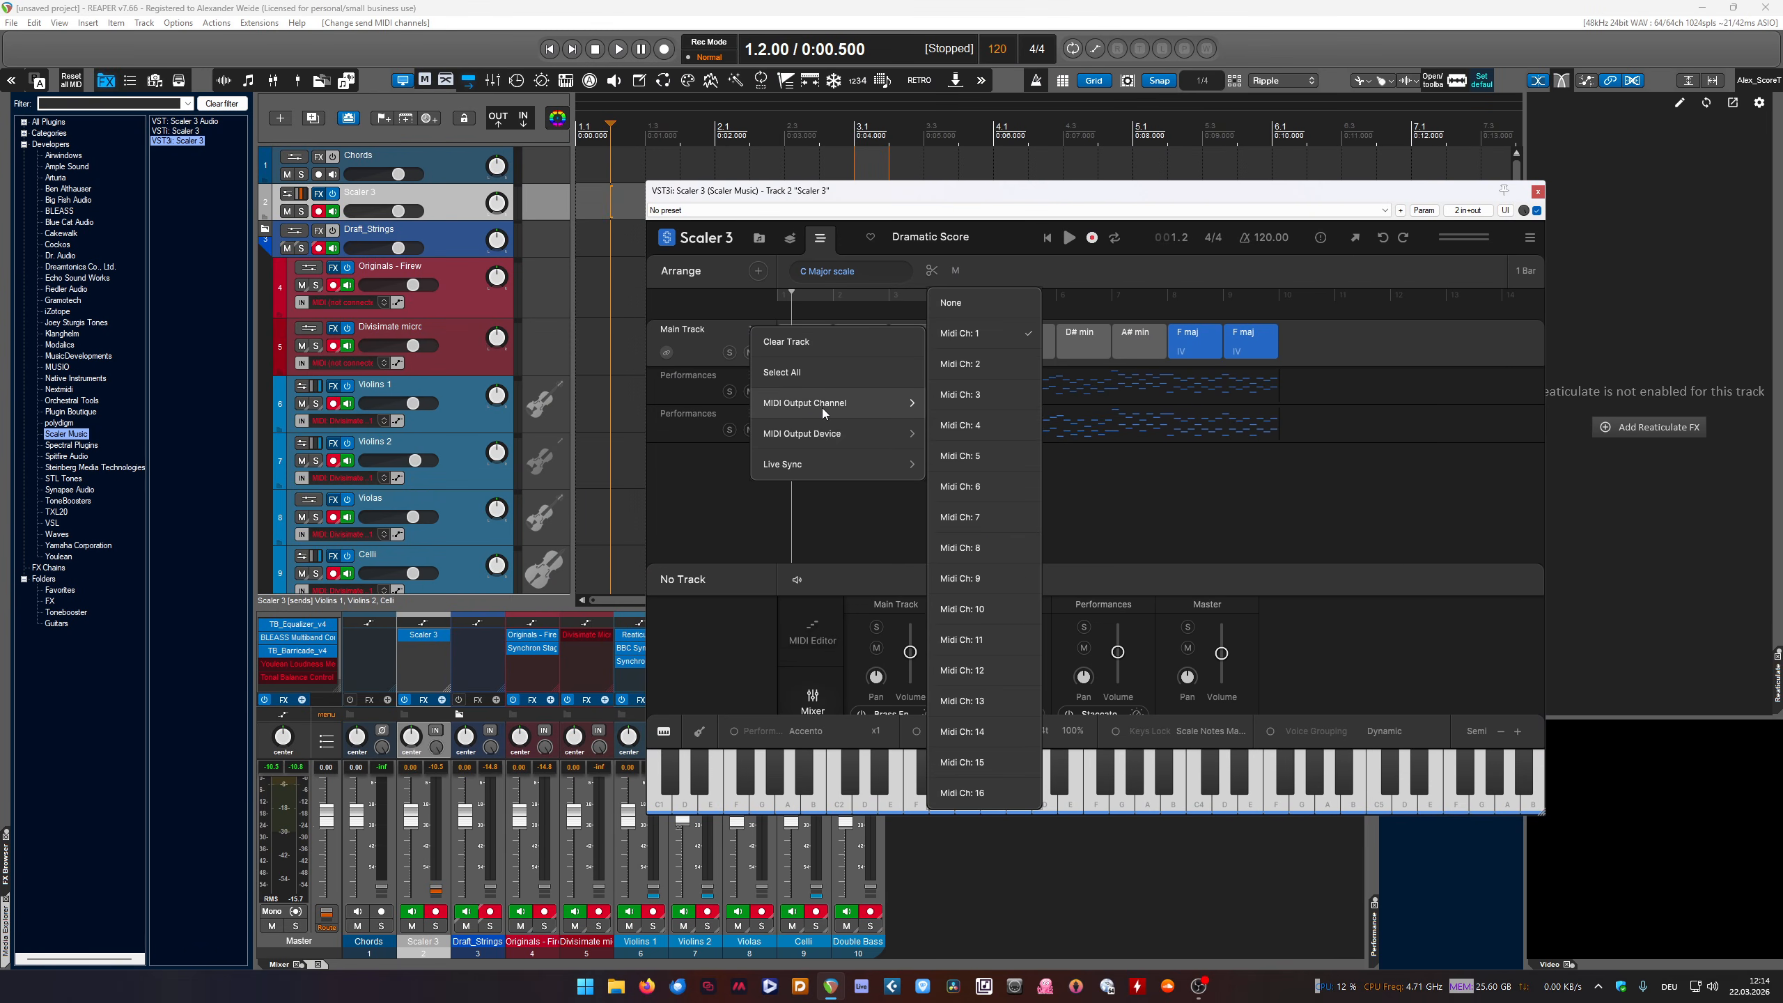
click(986, 395)
Choose a MIDI output channel for the first Performances track and set the second Performances track to Midi Ch: 2
click(749, 375)
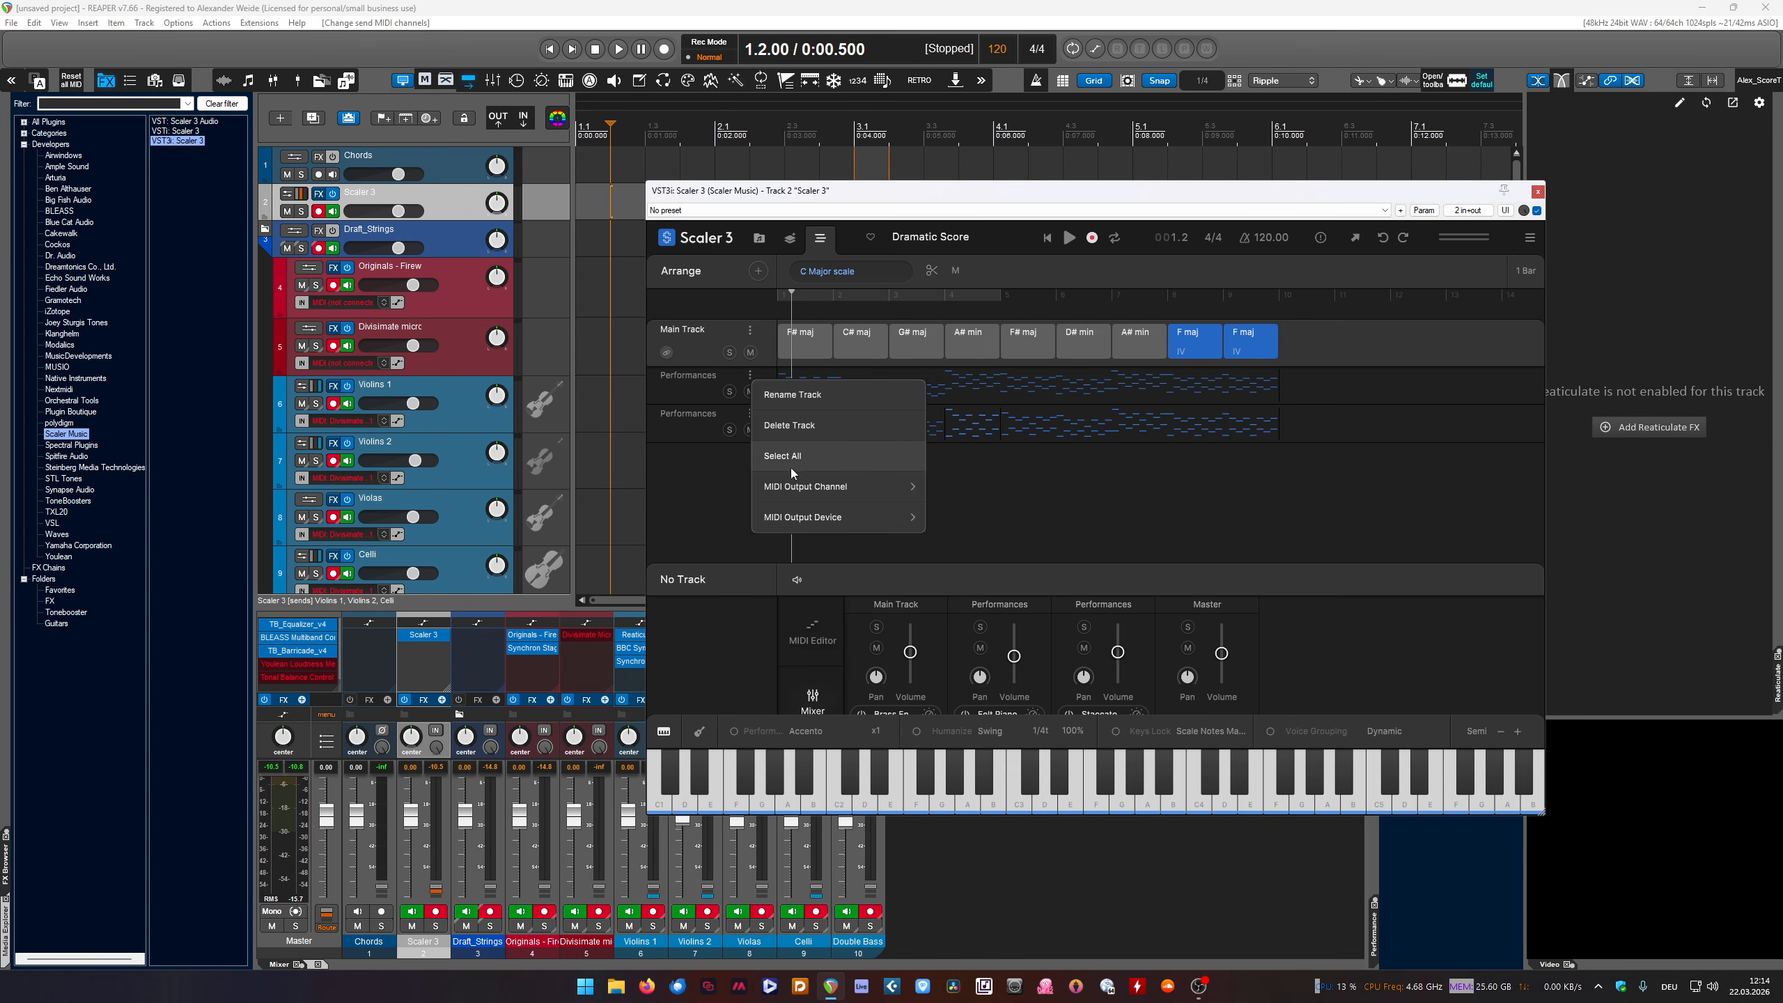
mouse_move(796, 485)
click(981, 365)
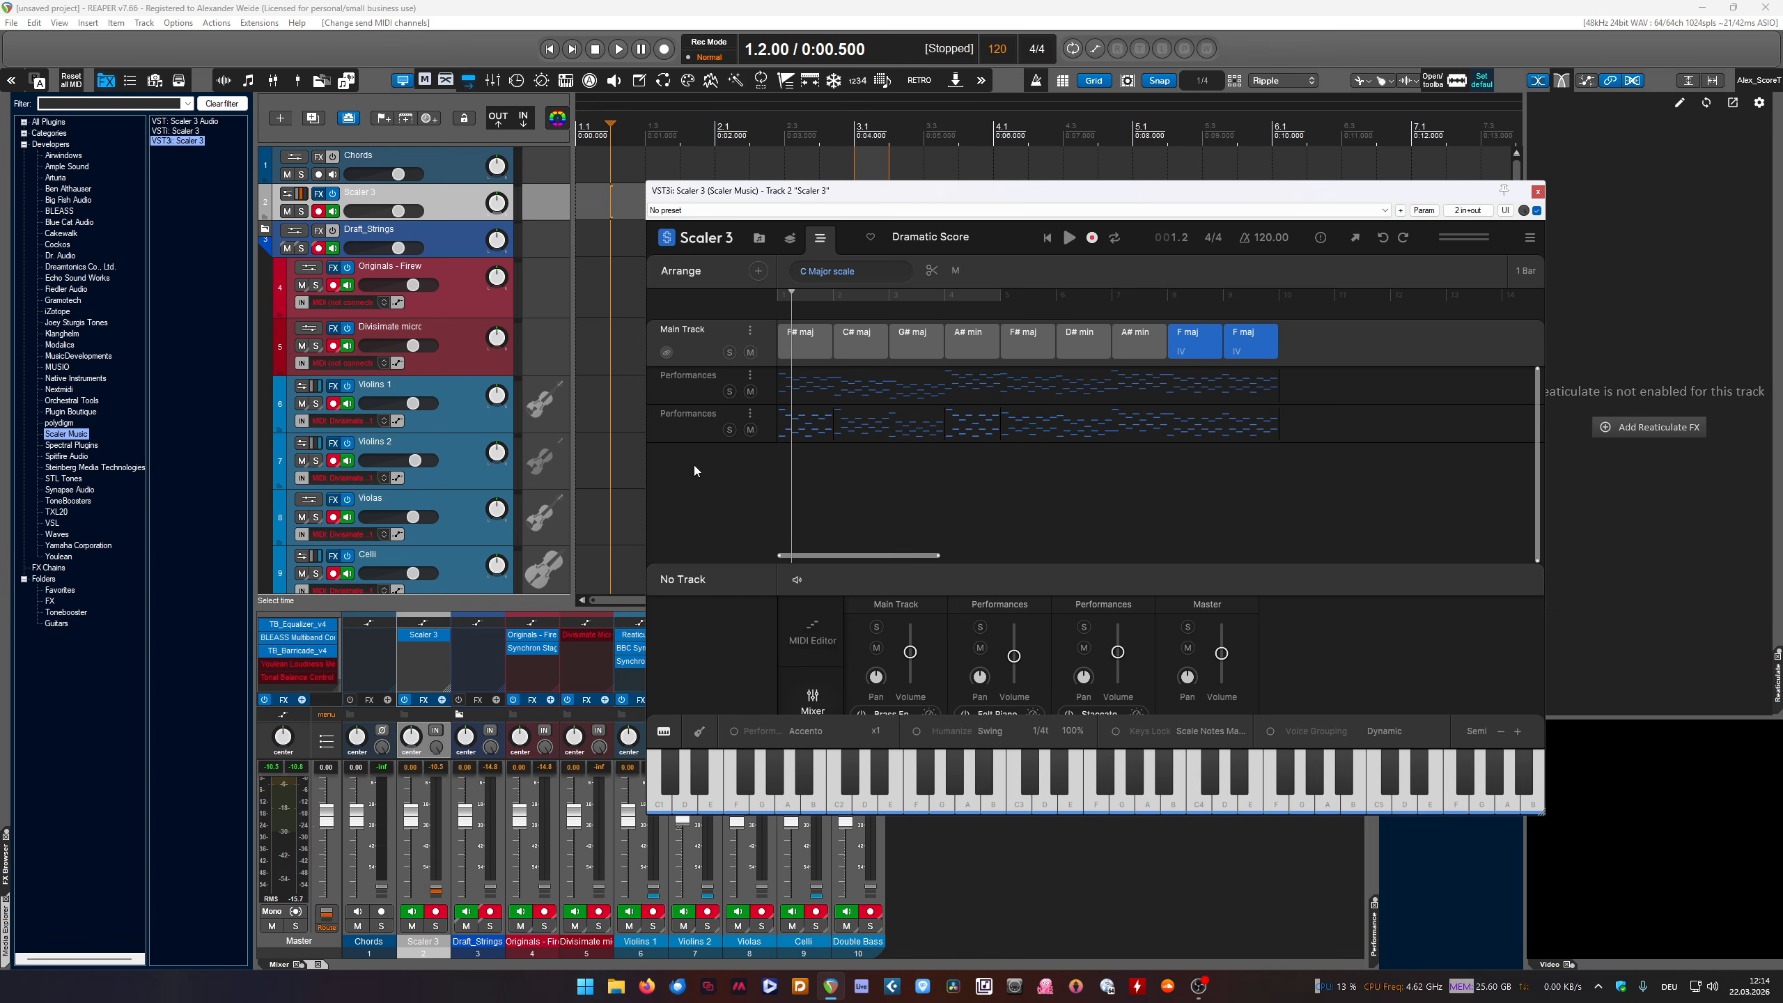
click(750, 415)
mouse_move(799, 524)
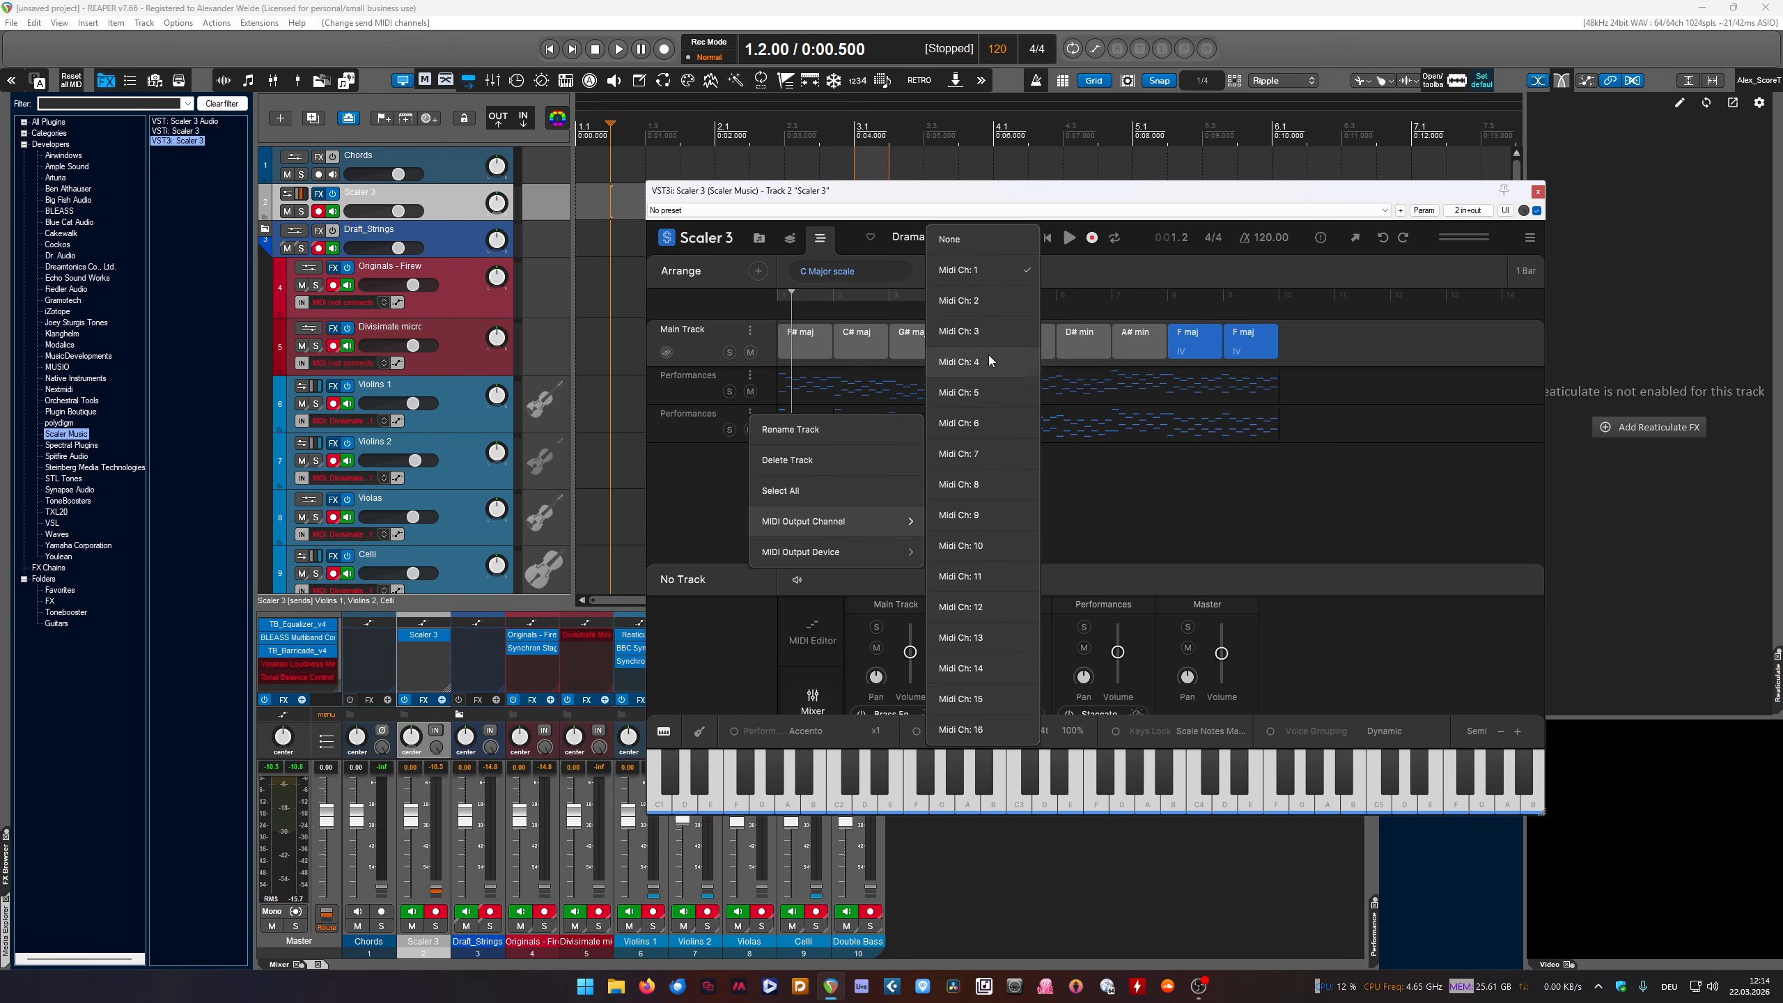
click(983, 304)
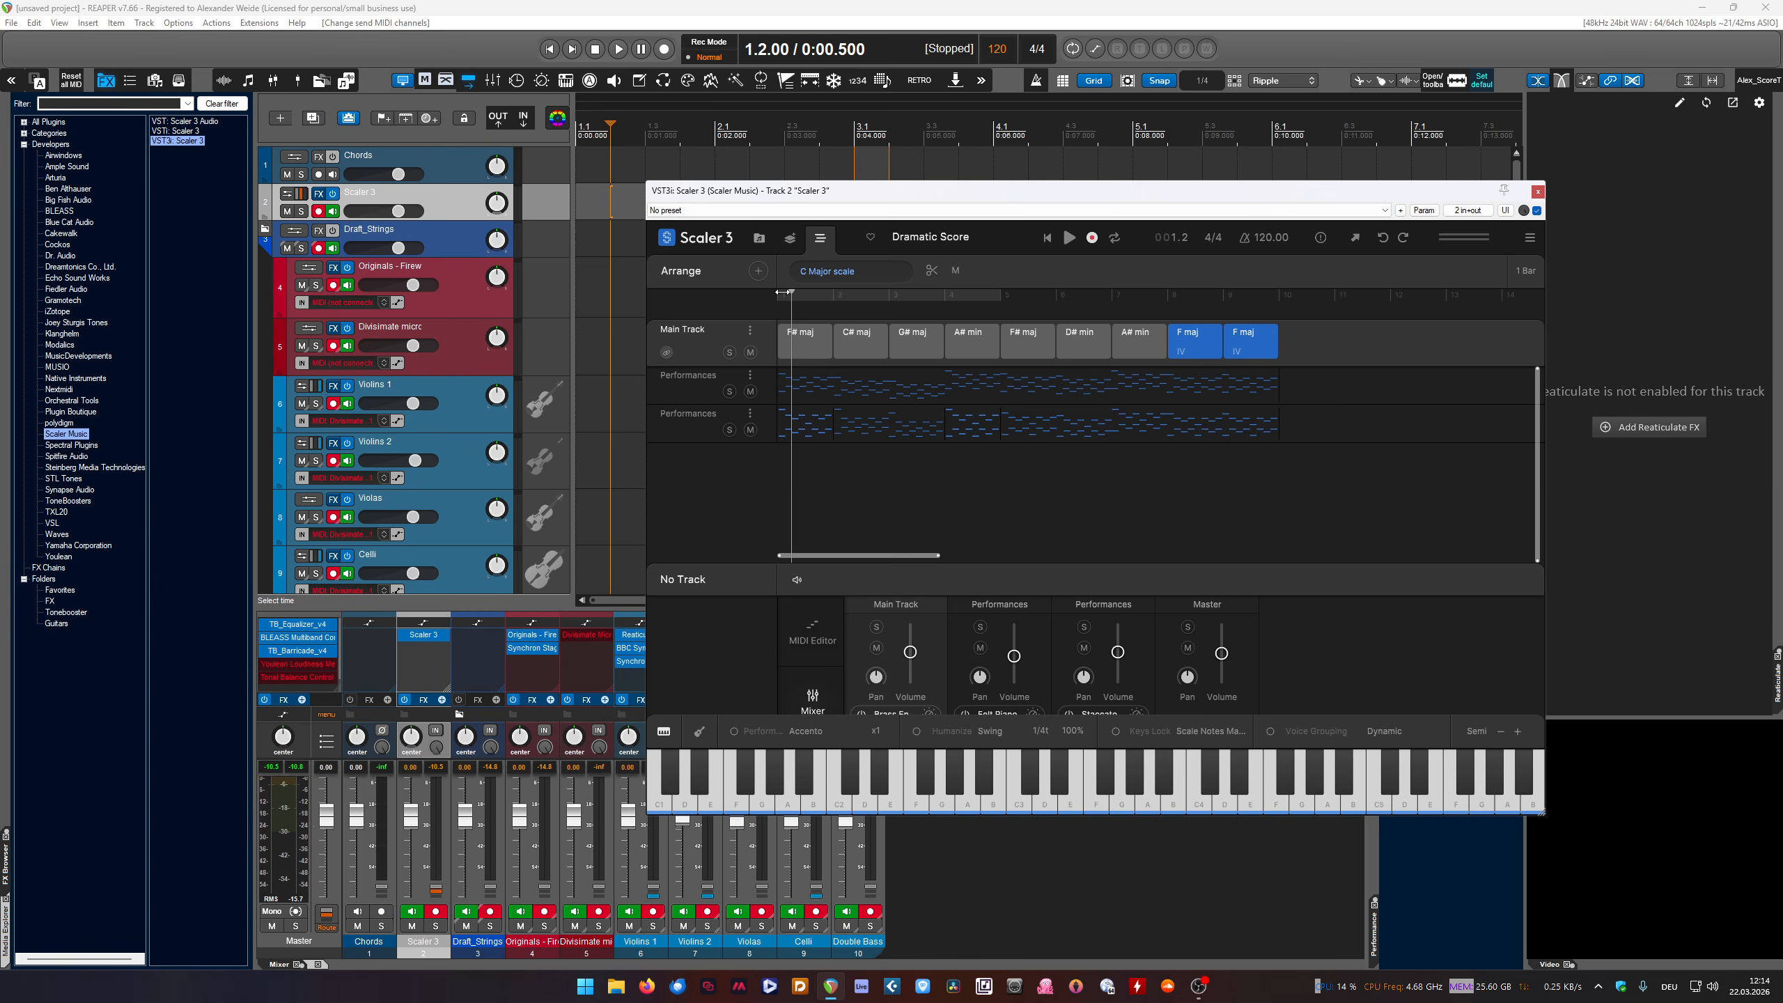
Play the Scaler 3 arrangement from its start to check the routing and stop playback
click(781, 291)
click(1070, 239)
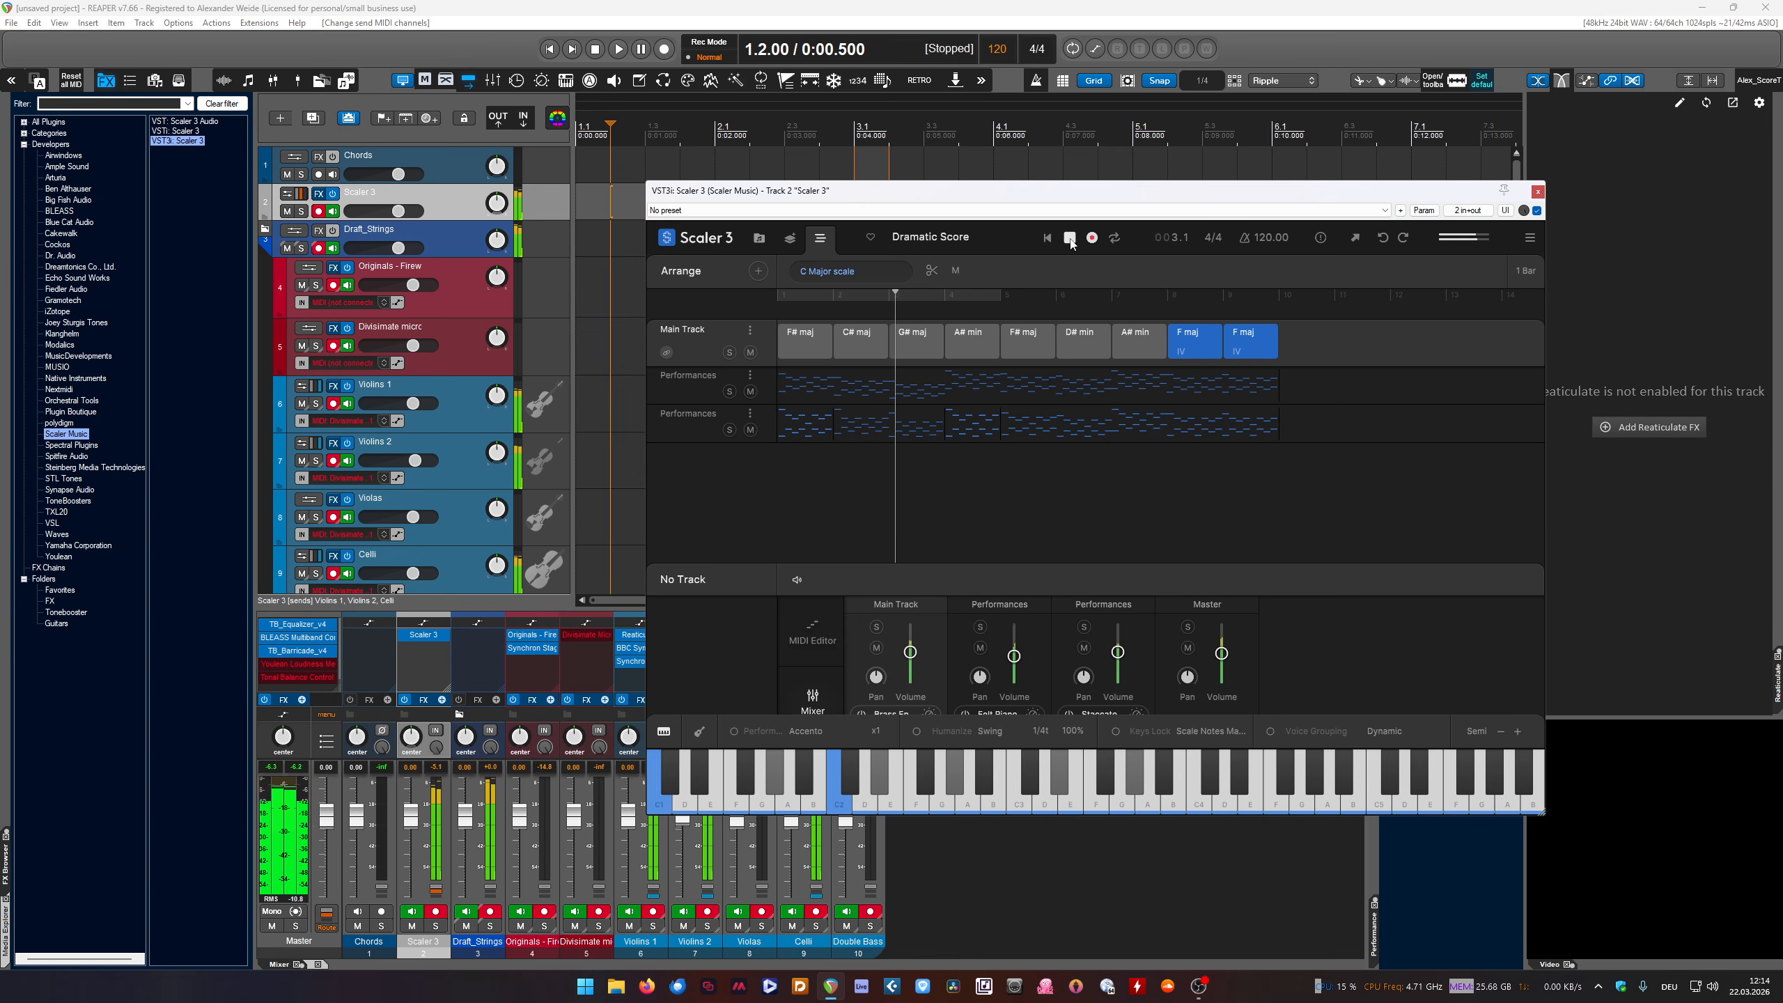
click(1069, 241)
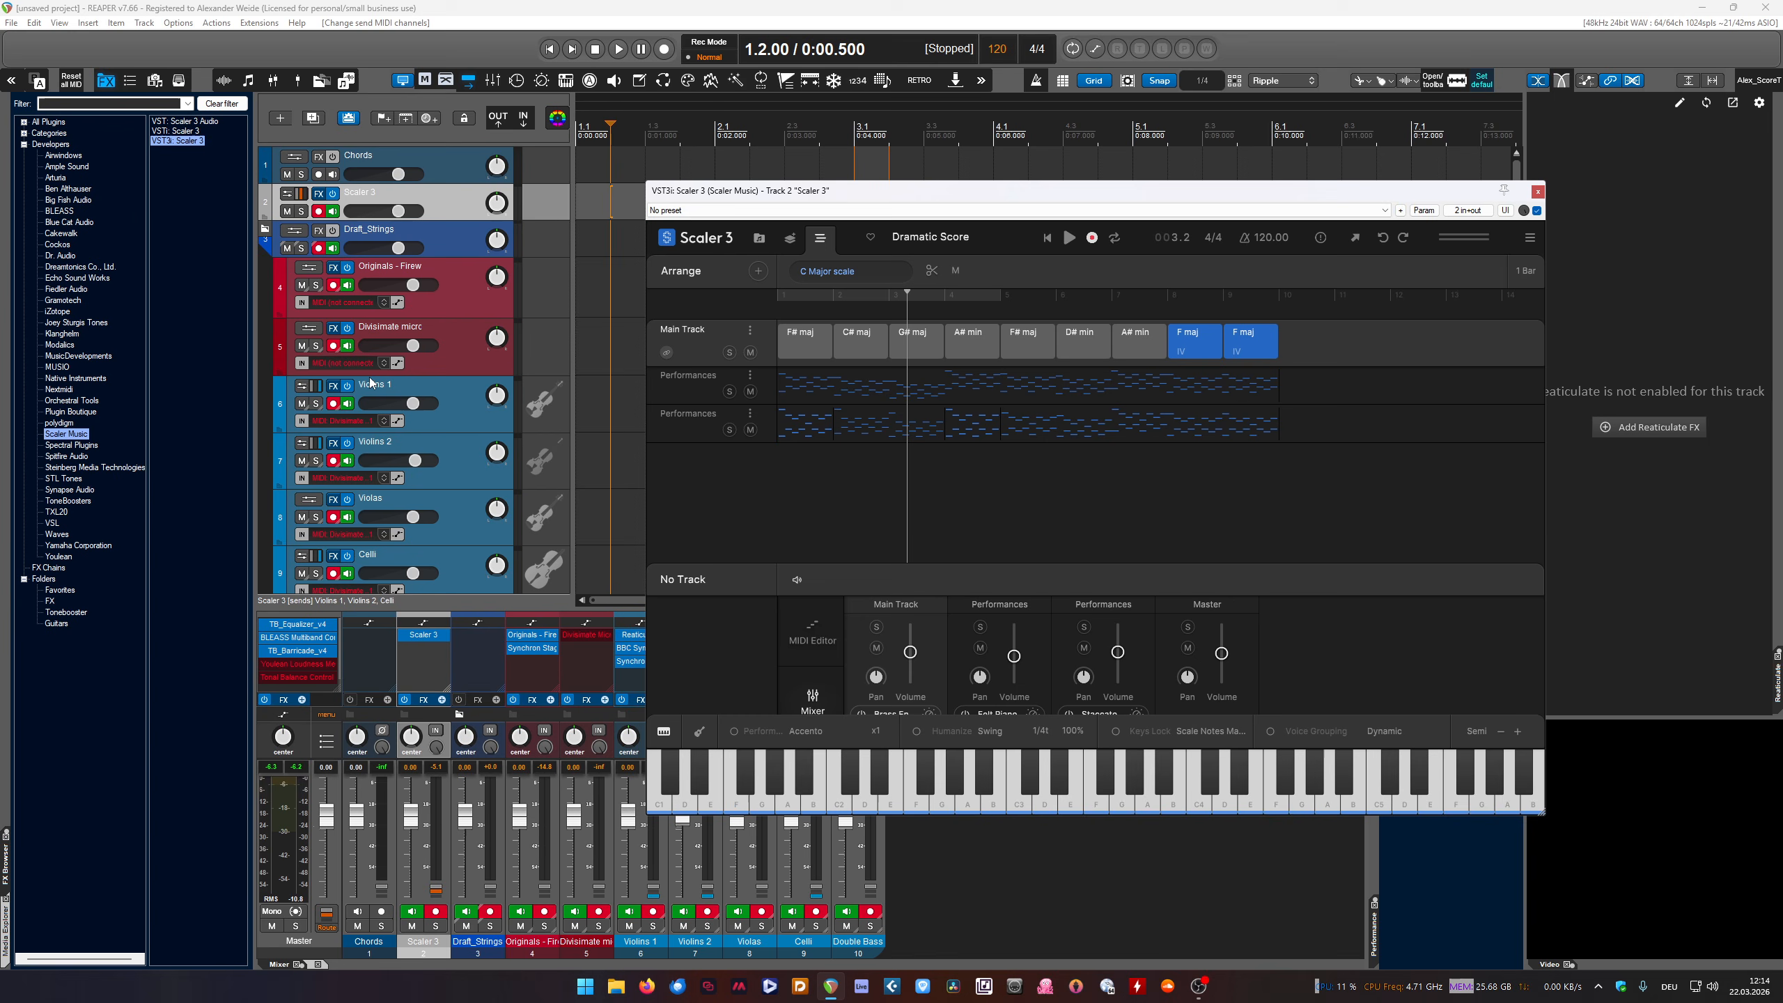
Select the Violins 1, Violins 2 and Celli tracks together and lower their volumes, bringing Celli to about -15.5 dB
click(447, 243)
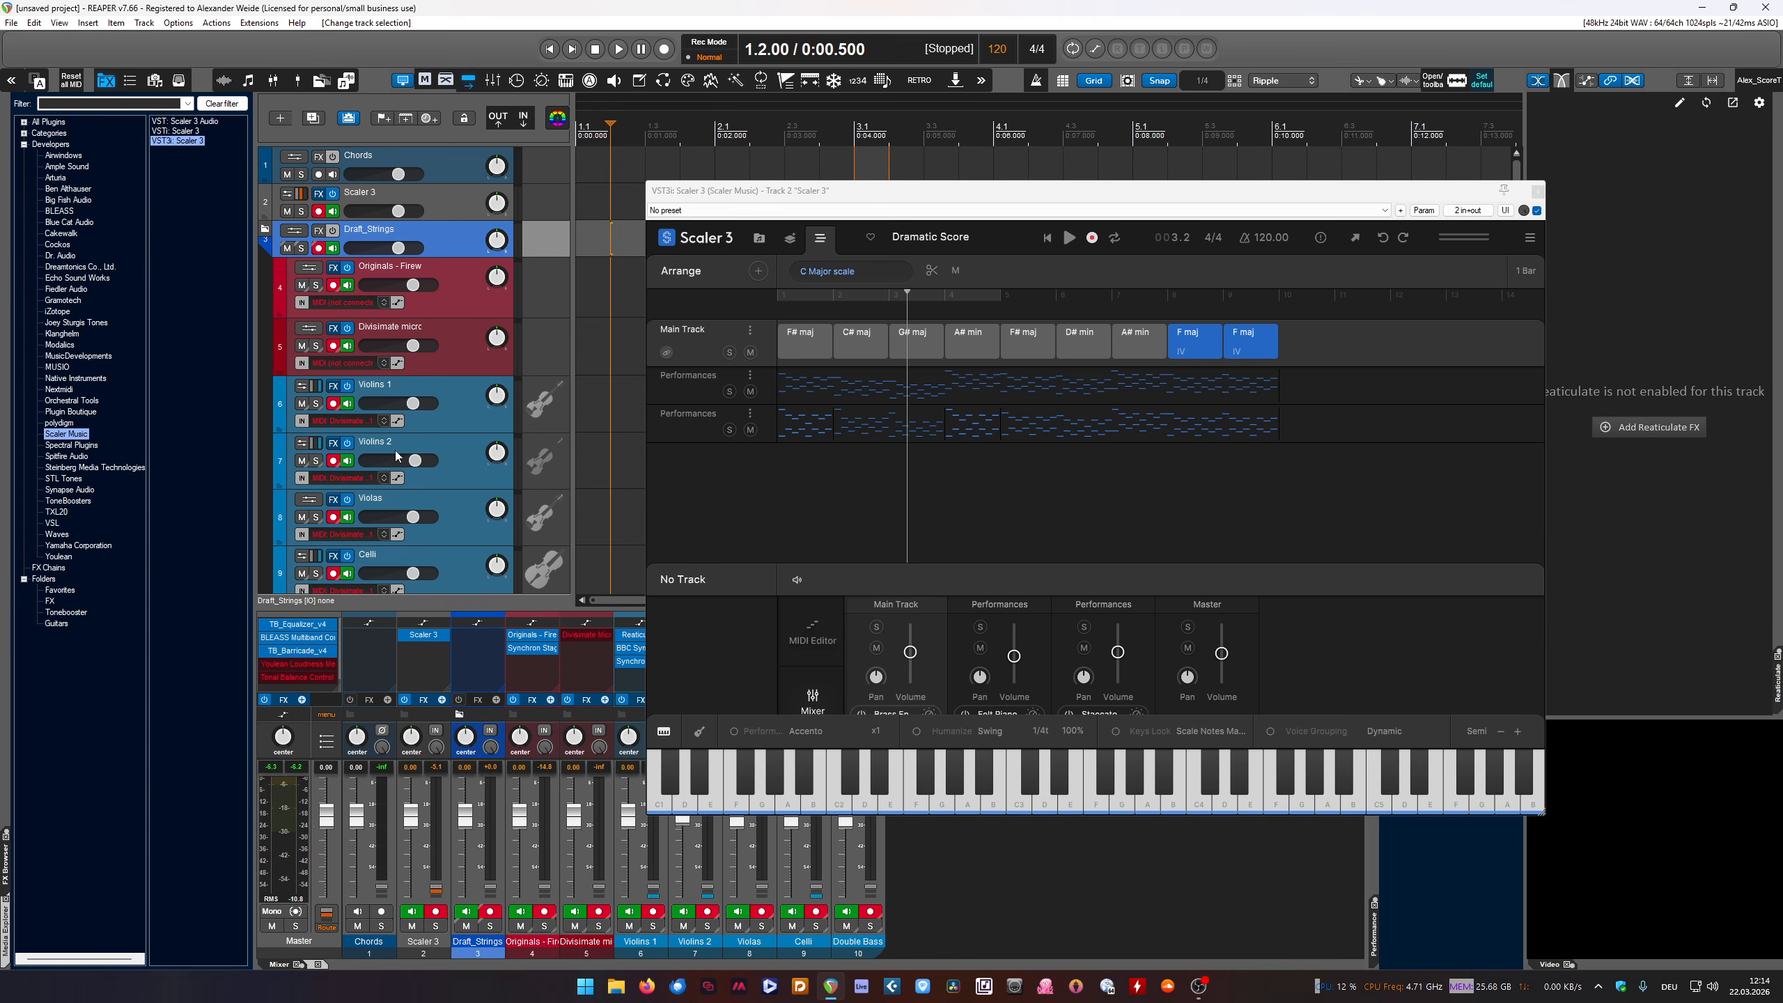
click(444, 405)
scroll(454, 451, down, 1)
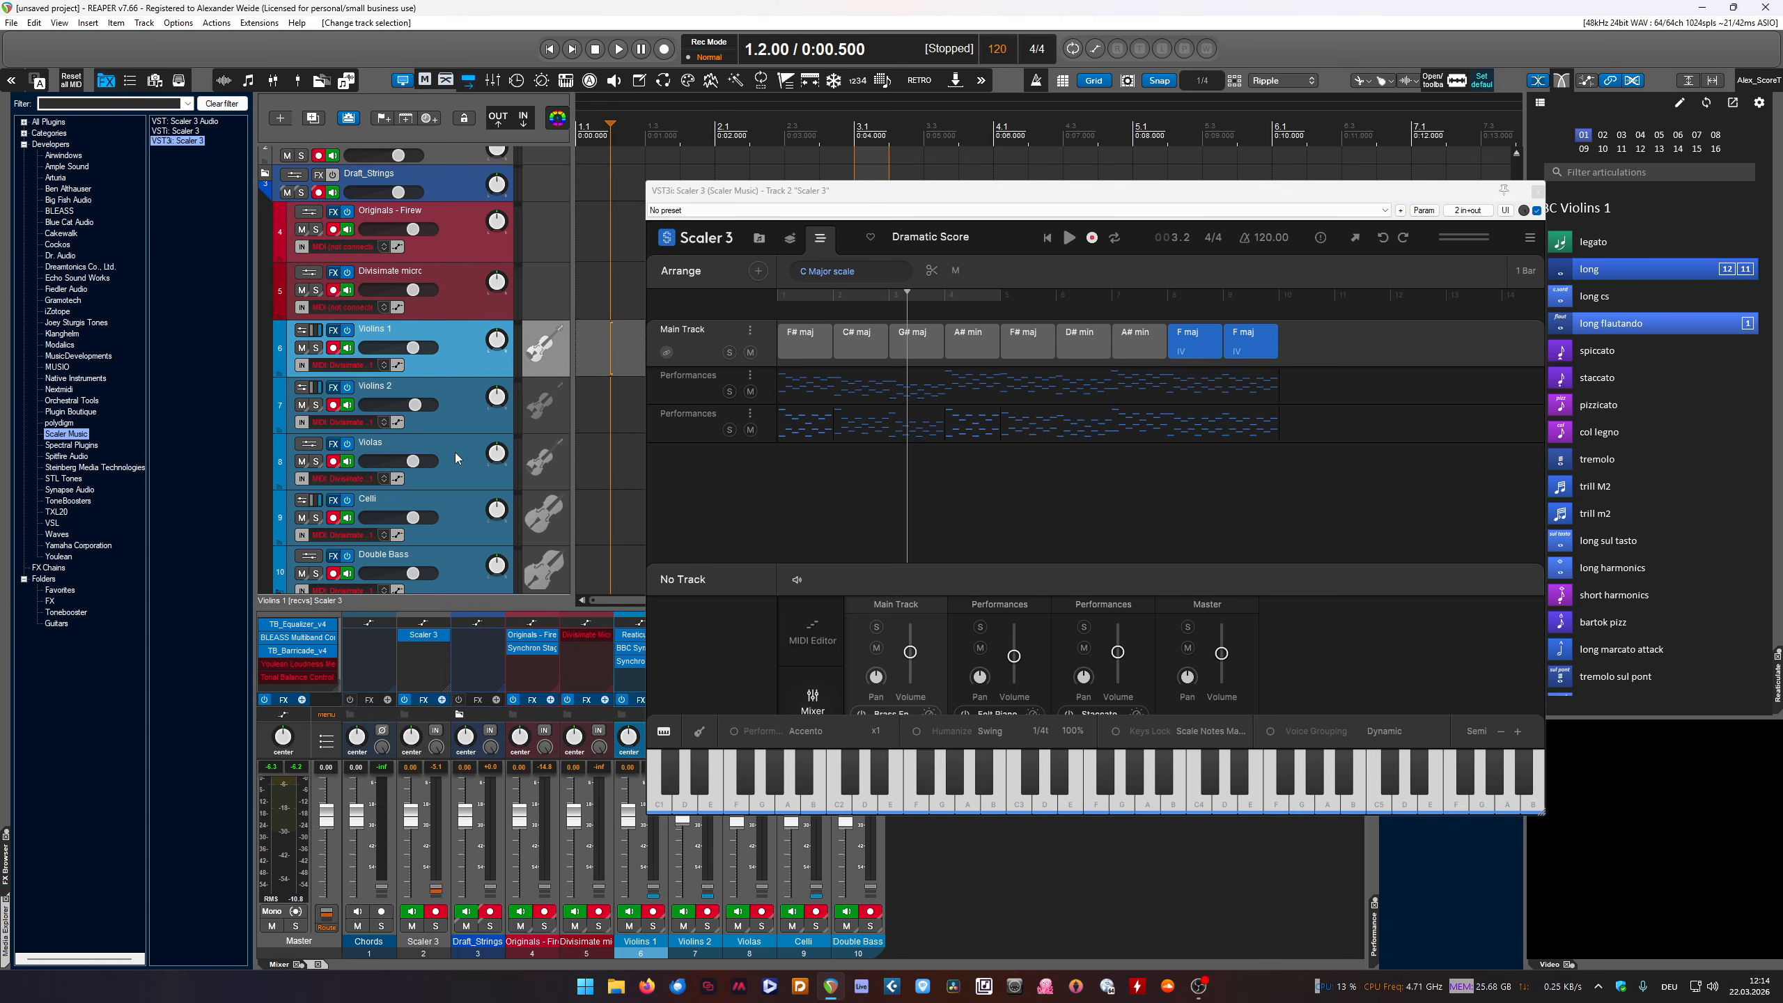
ctrl+click(465, 410)
ctrl+click(449, 522)
drag(413, 518, 395, 519)
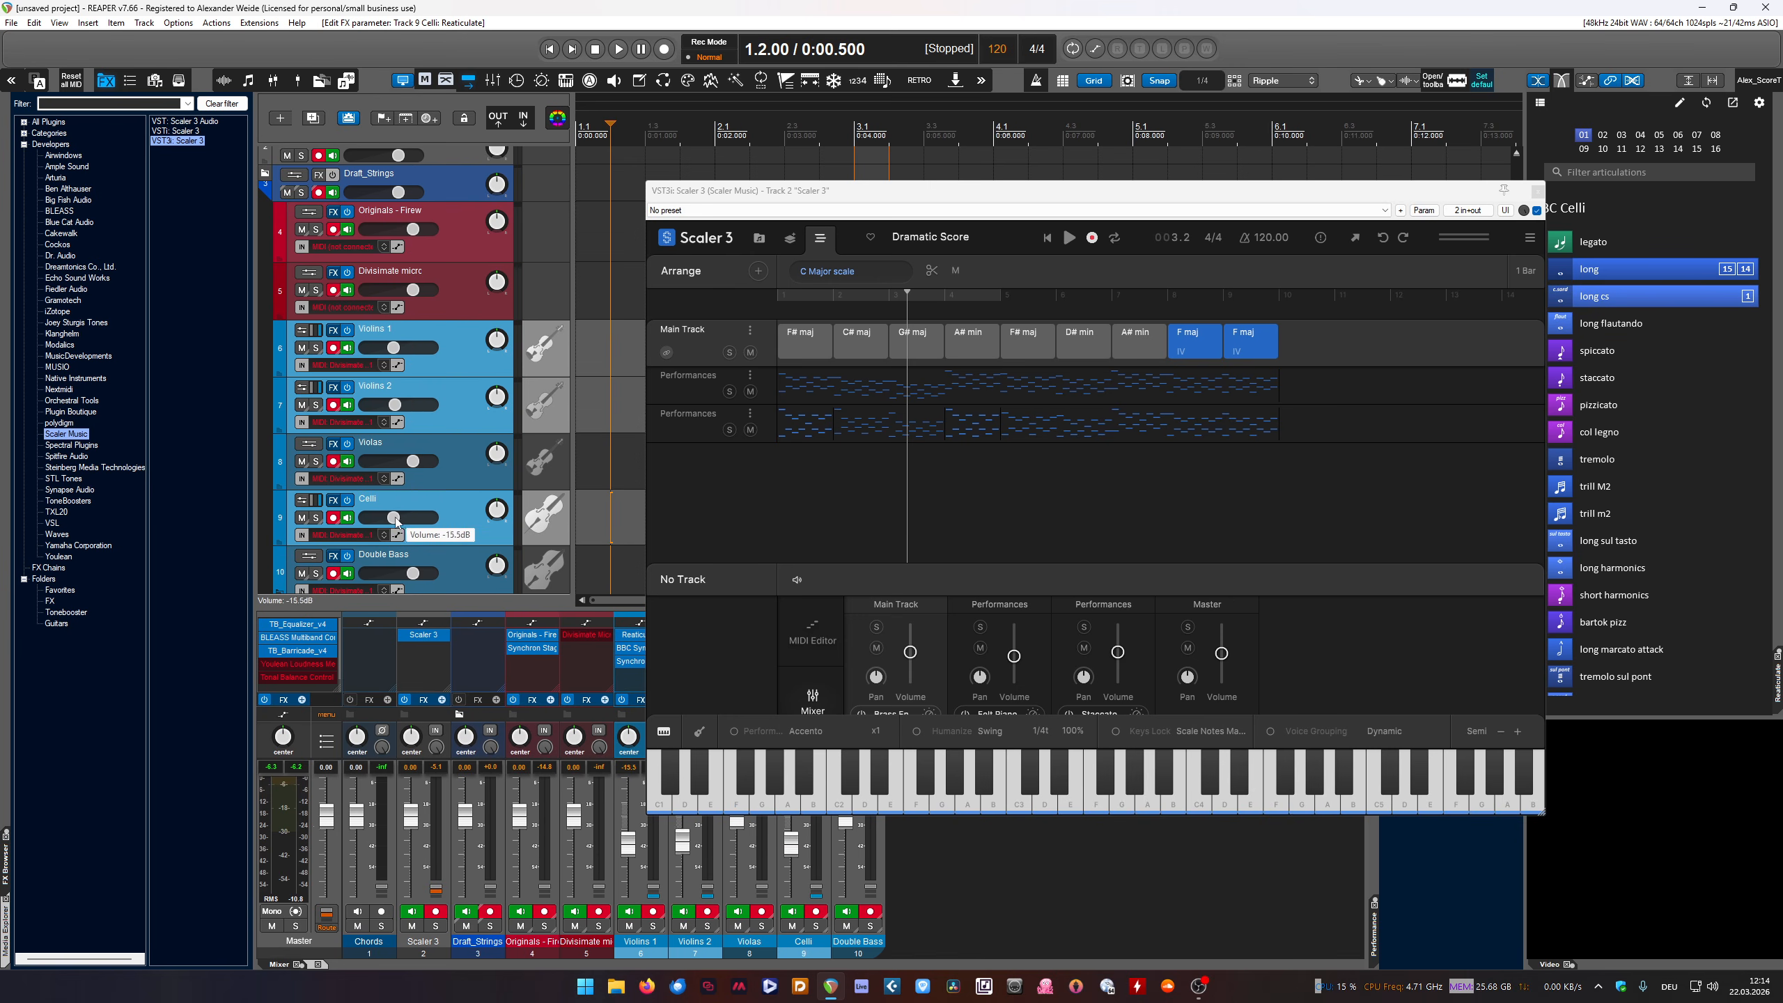
Play the Scaler 3 arrangement while lowering the selected string tracks, bringing Celli to about -34.7 dB, and stop playback
click(1068, 237)
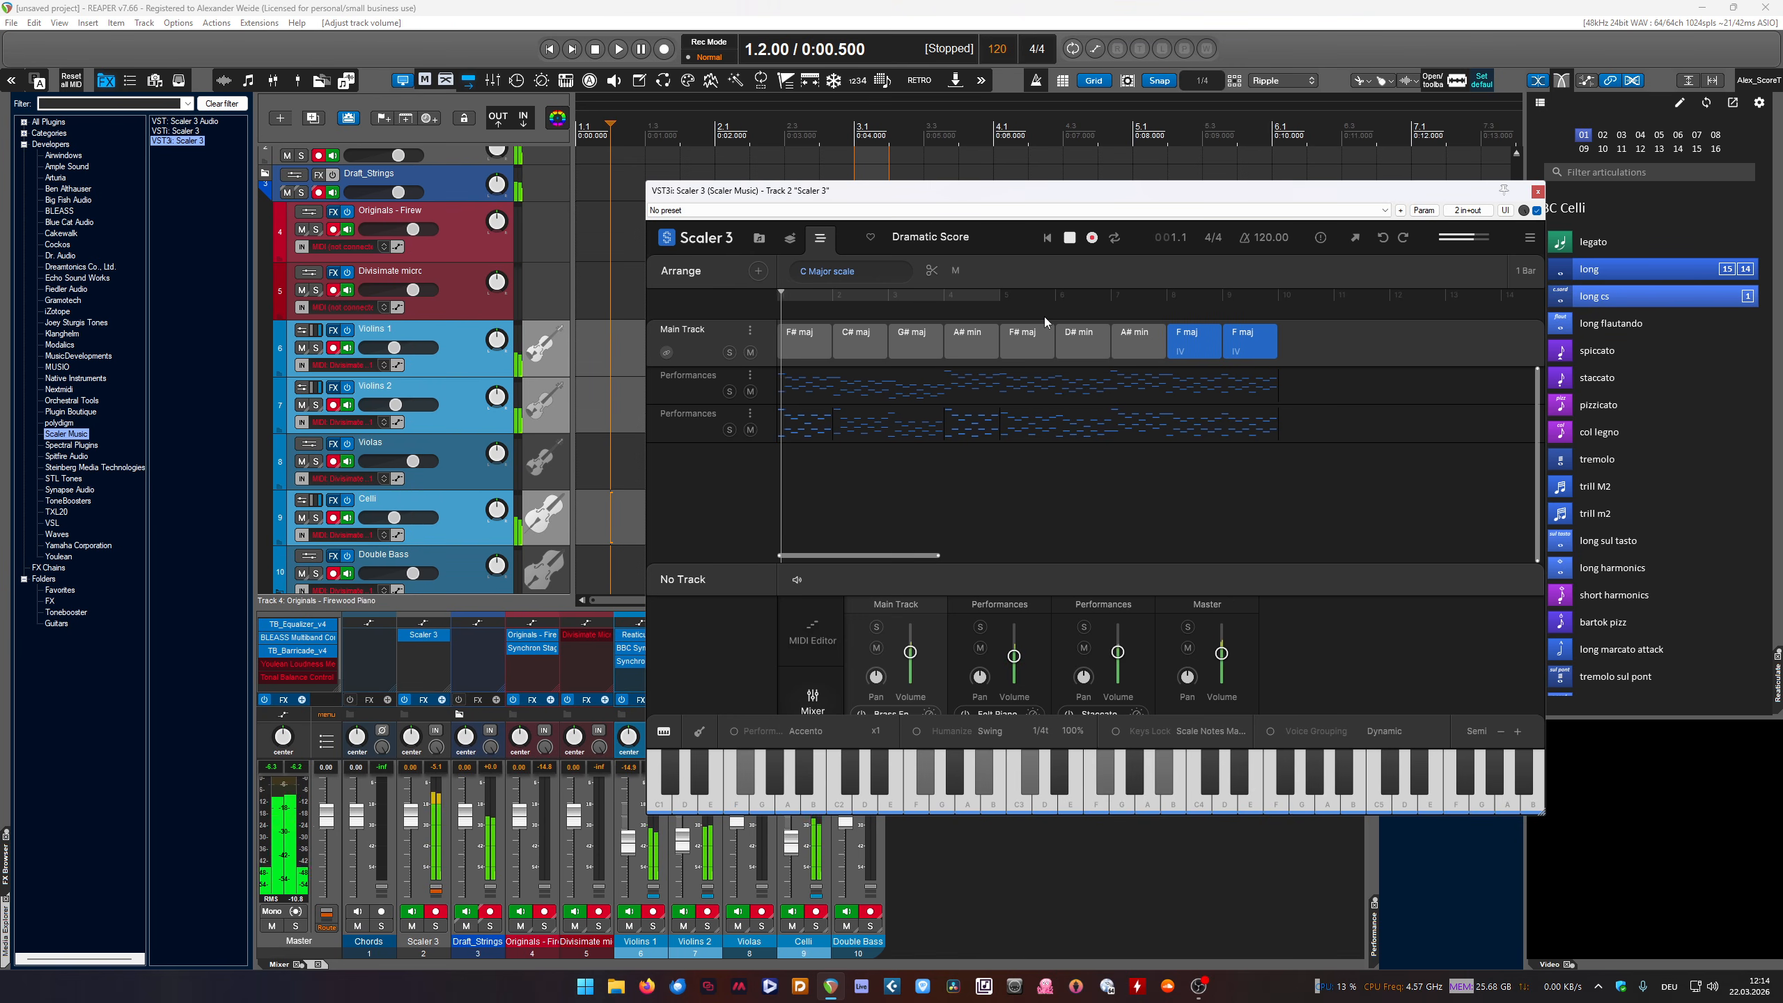
drag(394, 517, 381, 518)
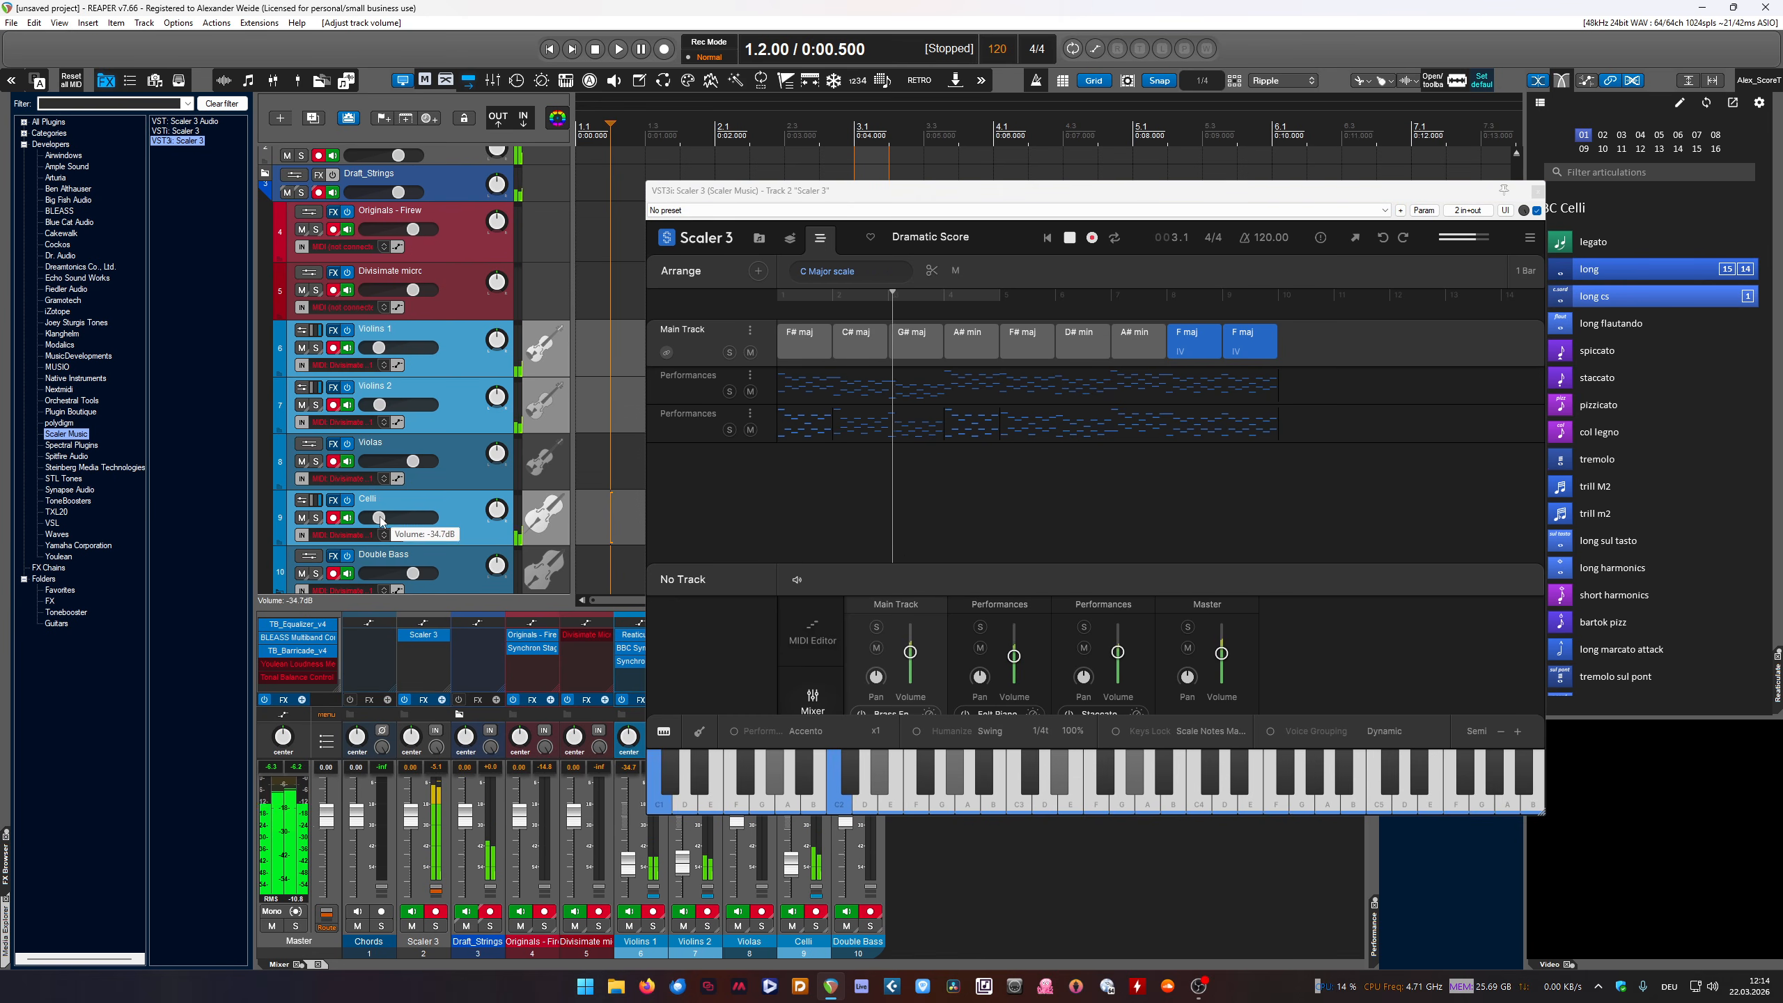
click(1069, 238)
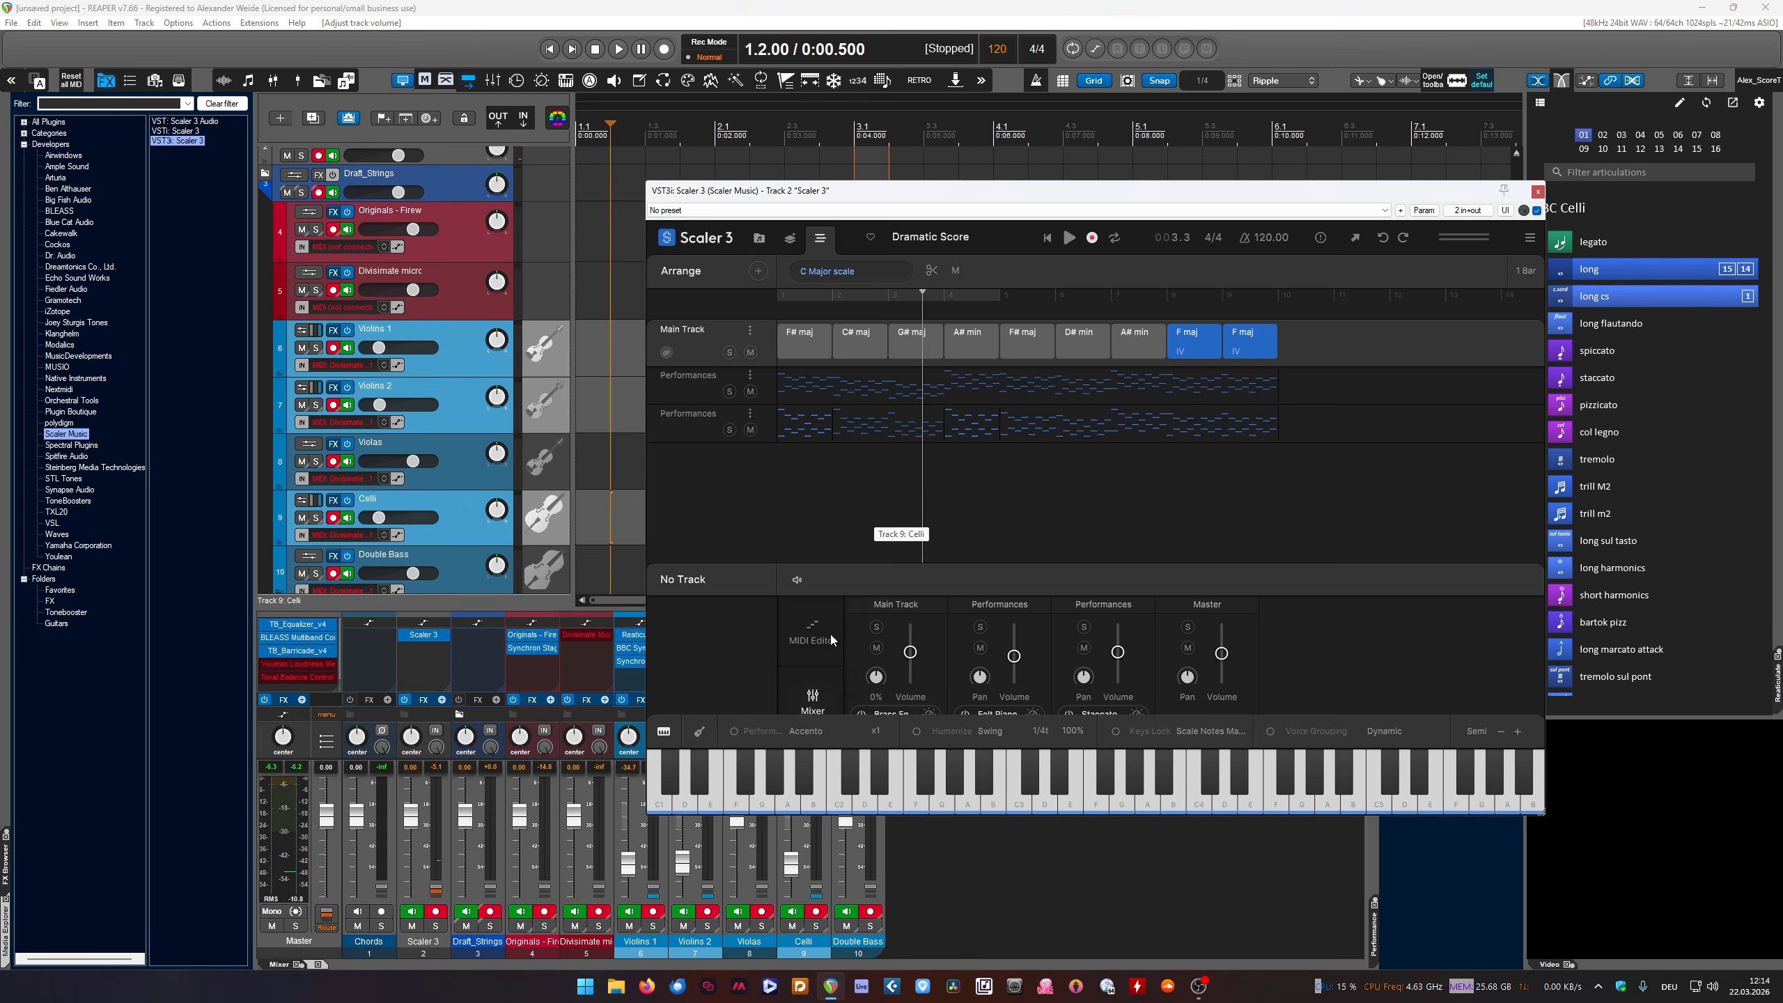
Enlarge Scaler 3's mixer area and replay the arrangement from its start while raising the selected string tracks, with Celli at about -15.0 dB
drag(825, 565, 817, 462)
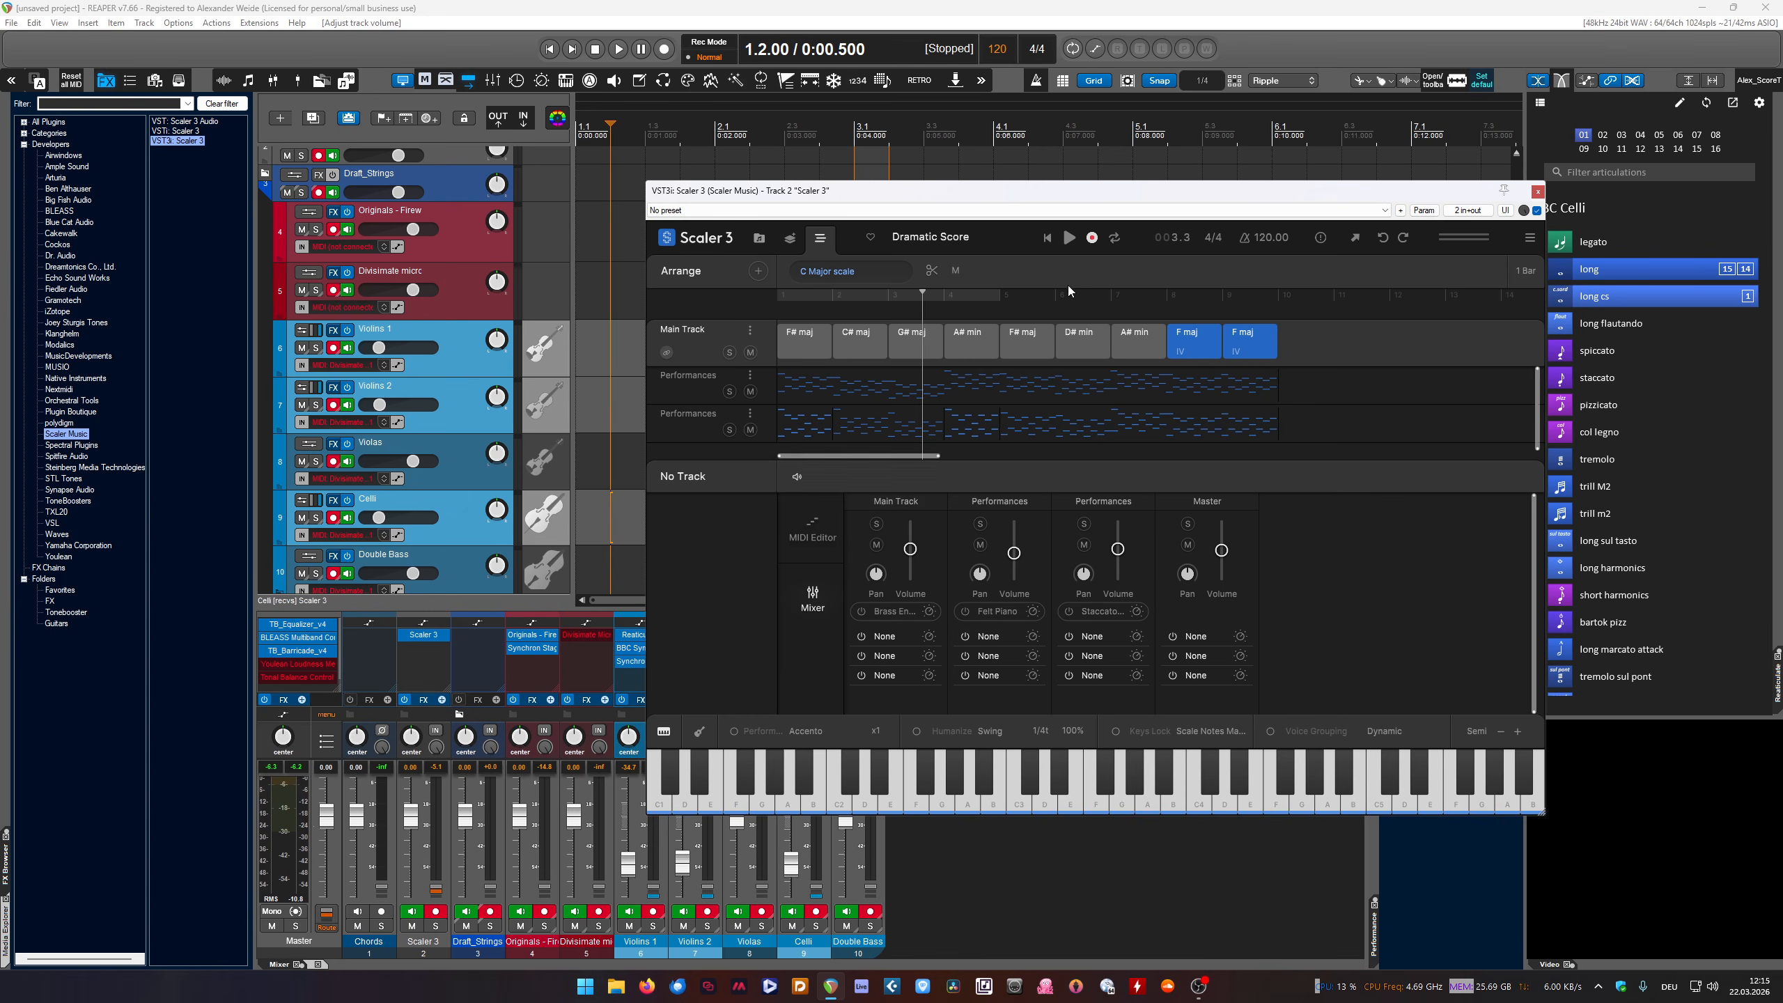
click(1049, 240)
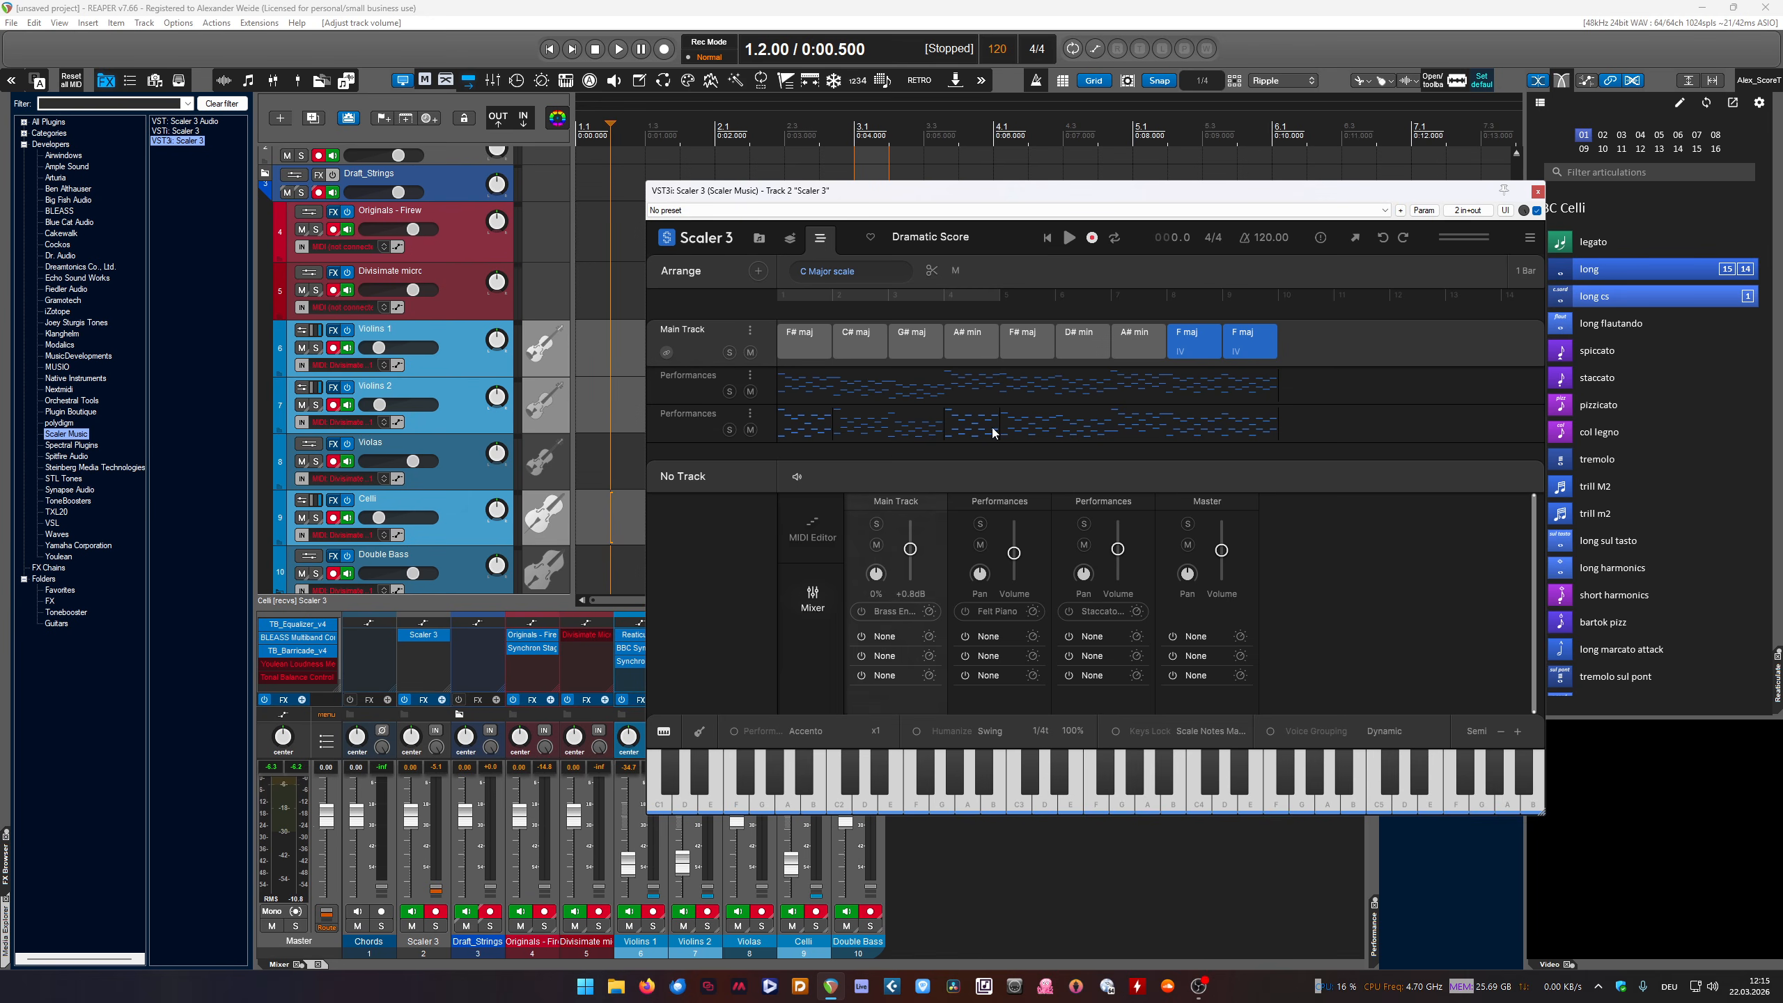
click(1070, 240)
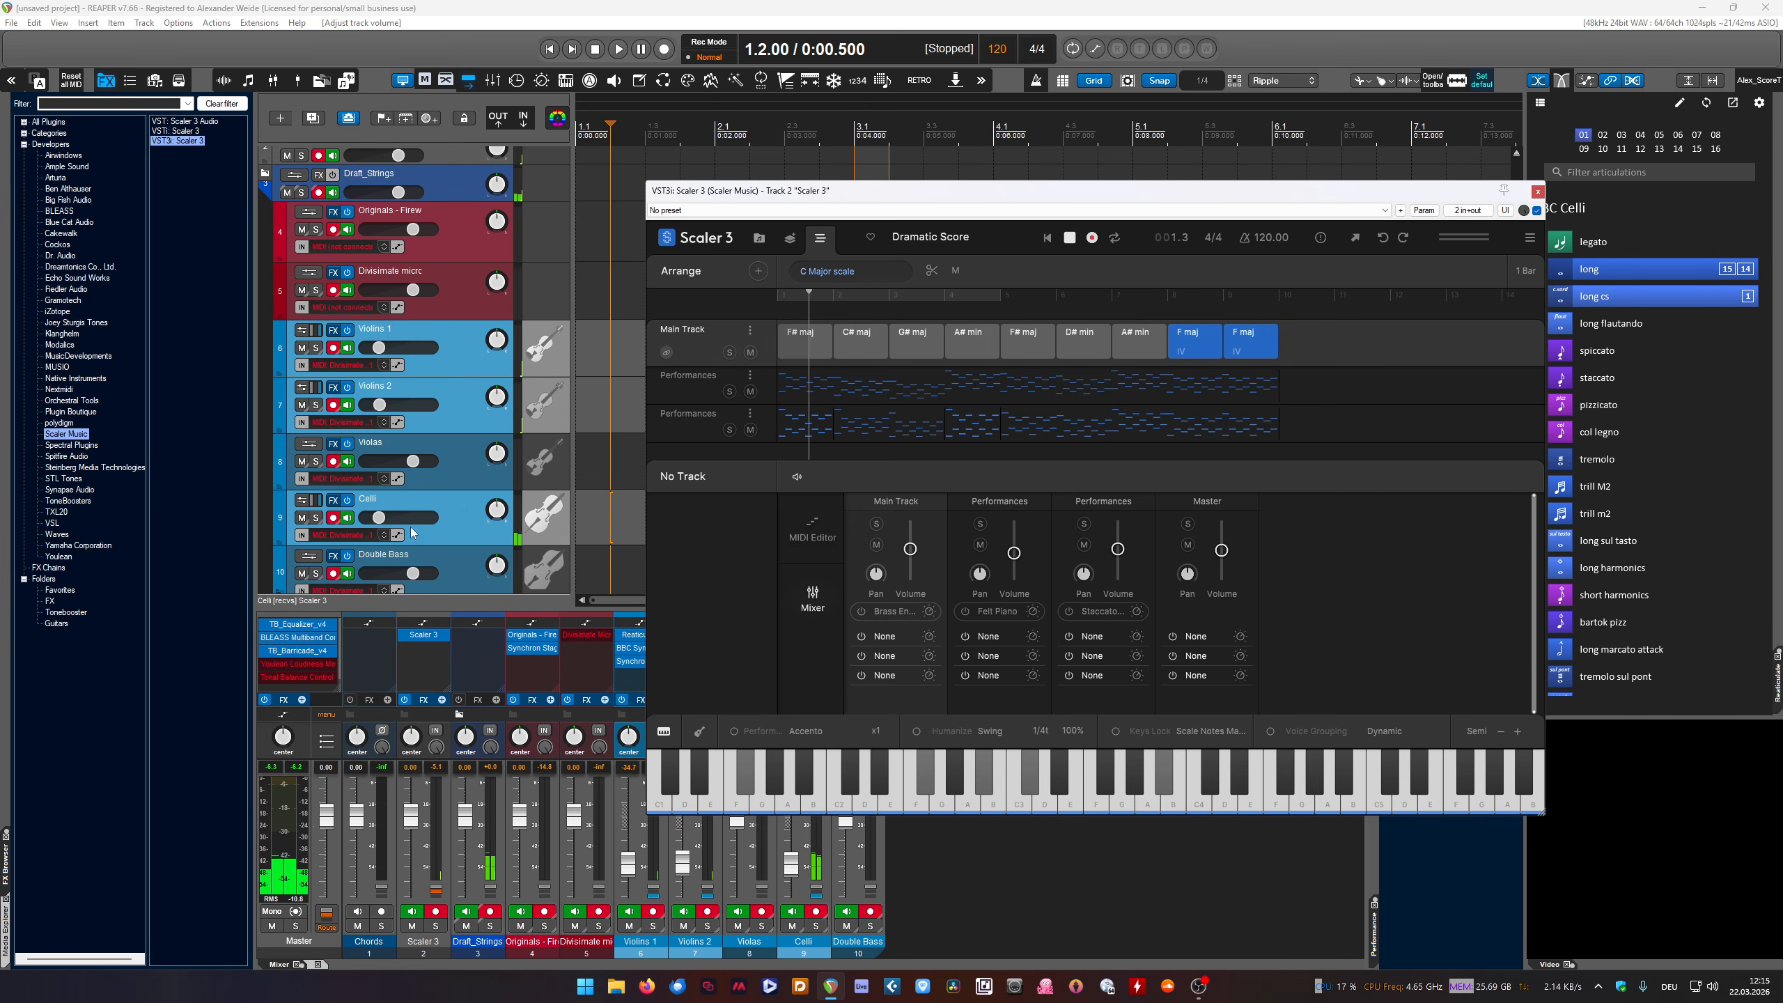
drag(382, 520, 396, 519)
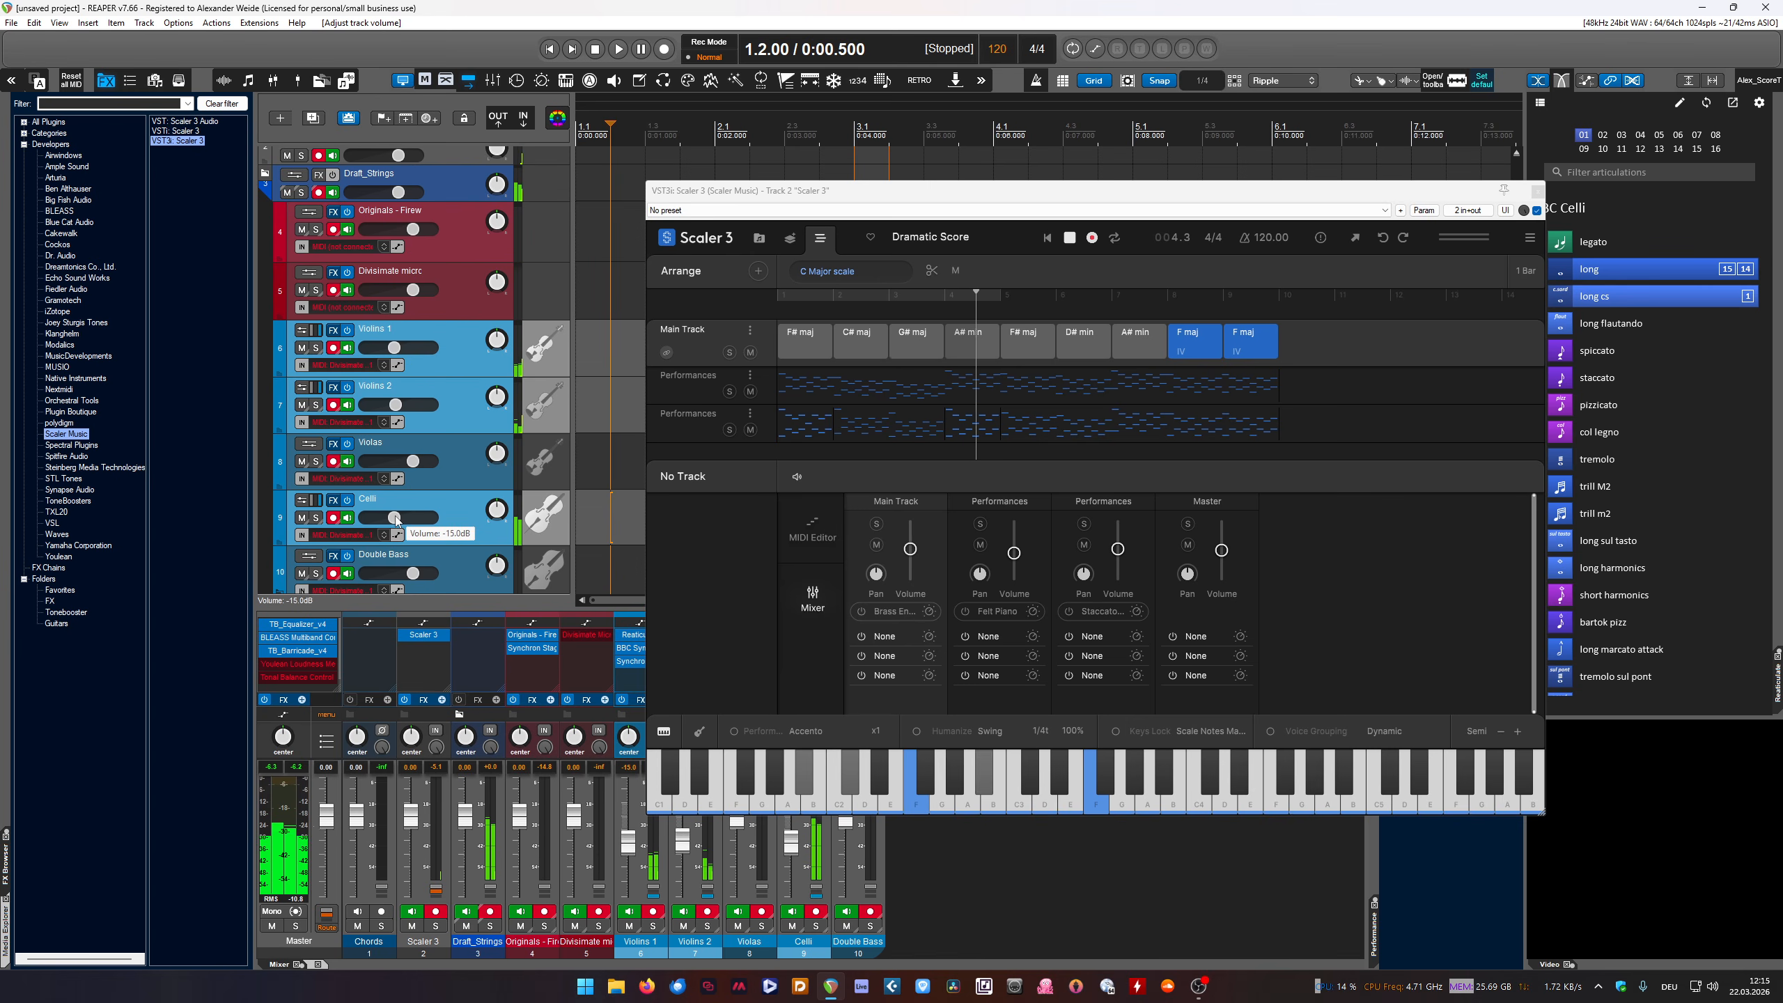
click(1073, 244)
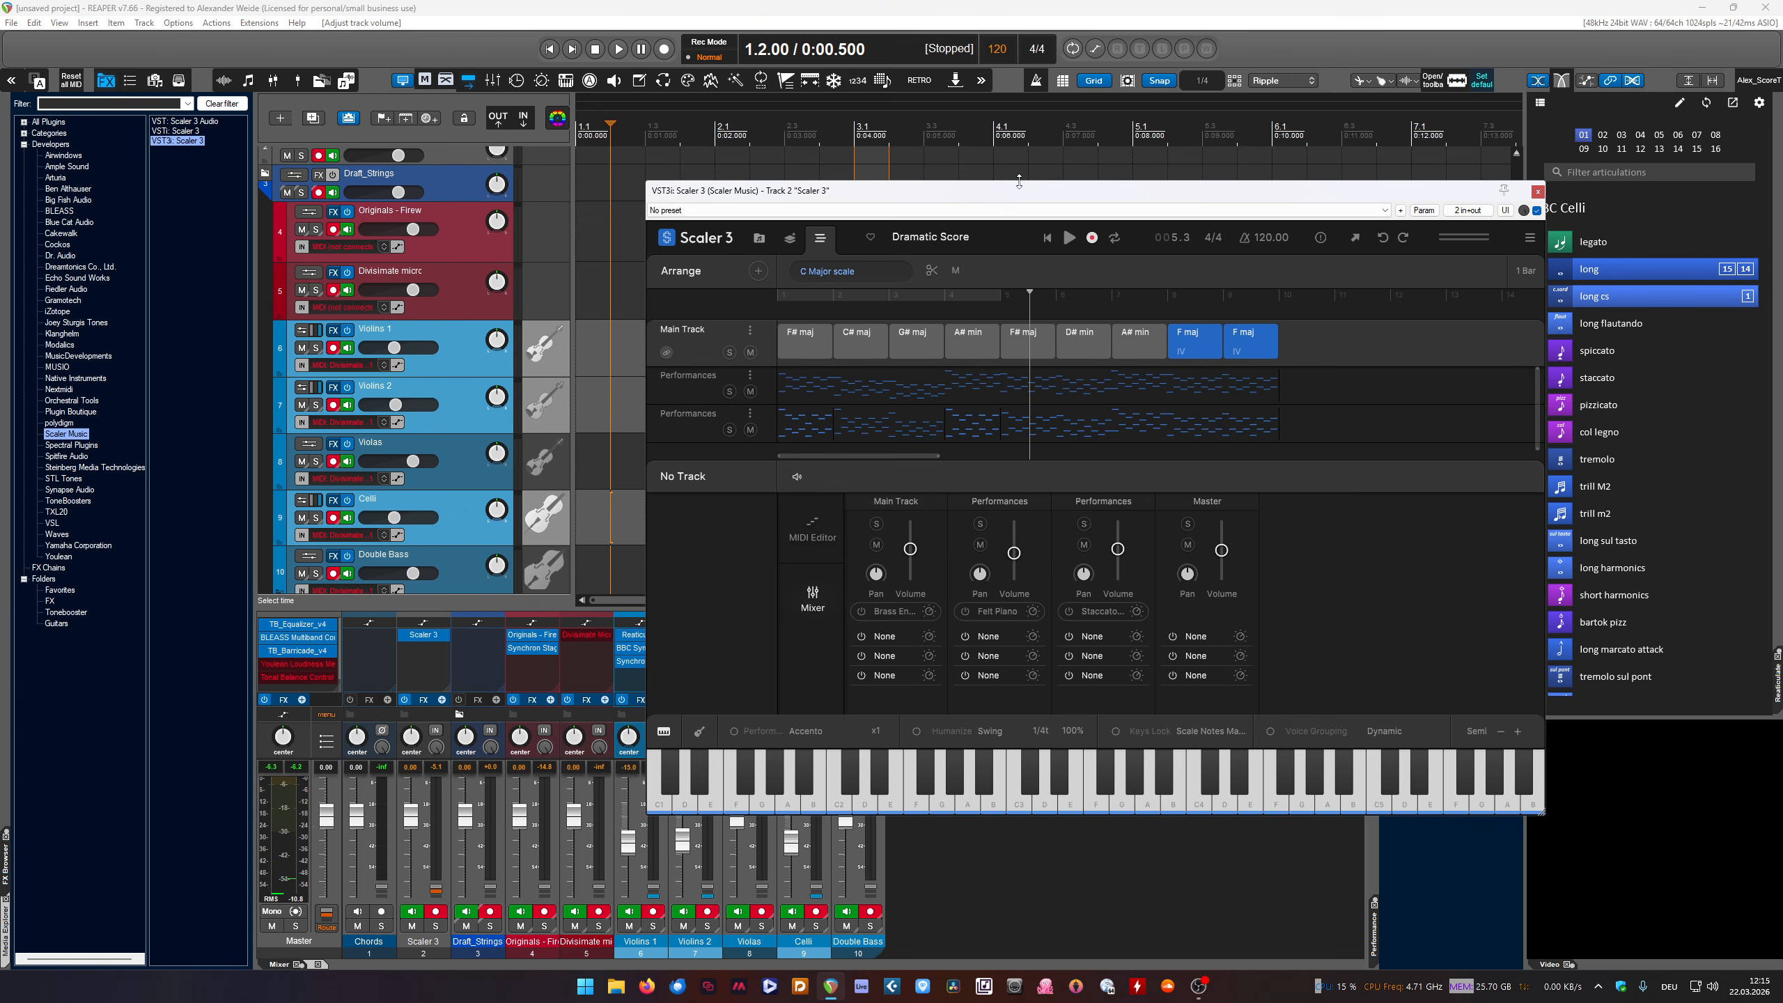
Reposition the Scaler 3 window clear of the track list and reduce the height of its mixer area
drag(1014, 191, 1140, 241)
scroll(359, 435, up, 2)
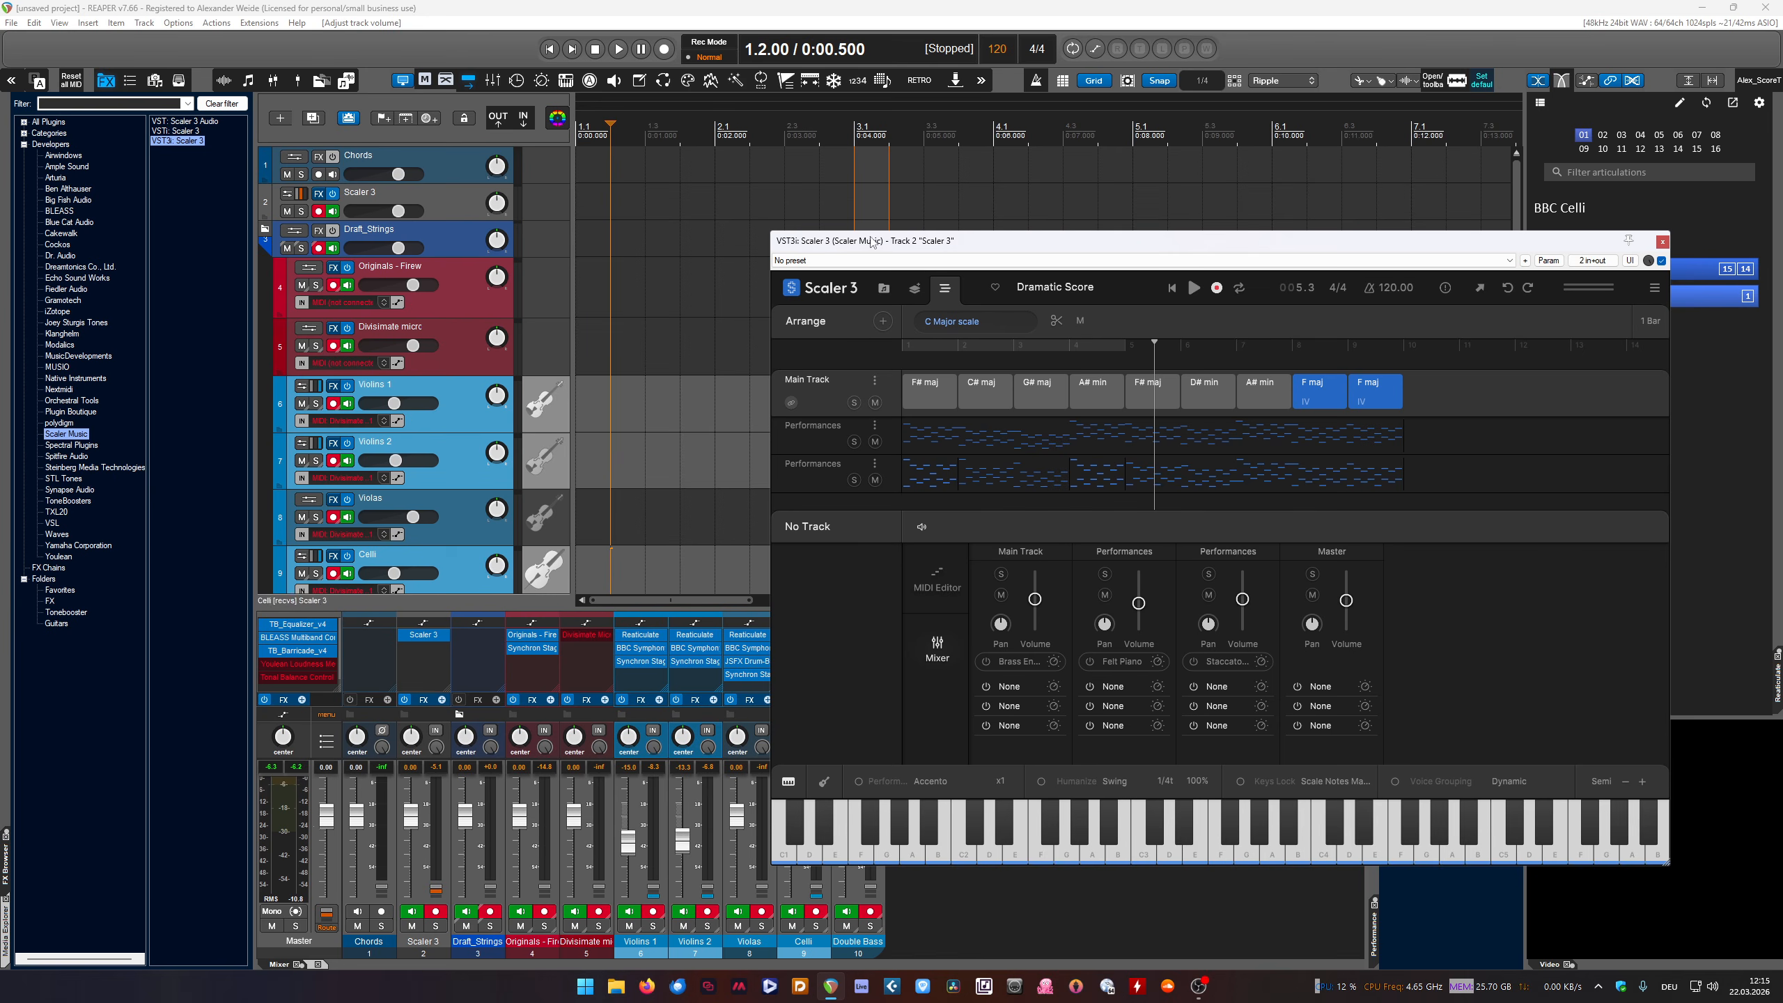
drag(830, 245, 641, 235)
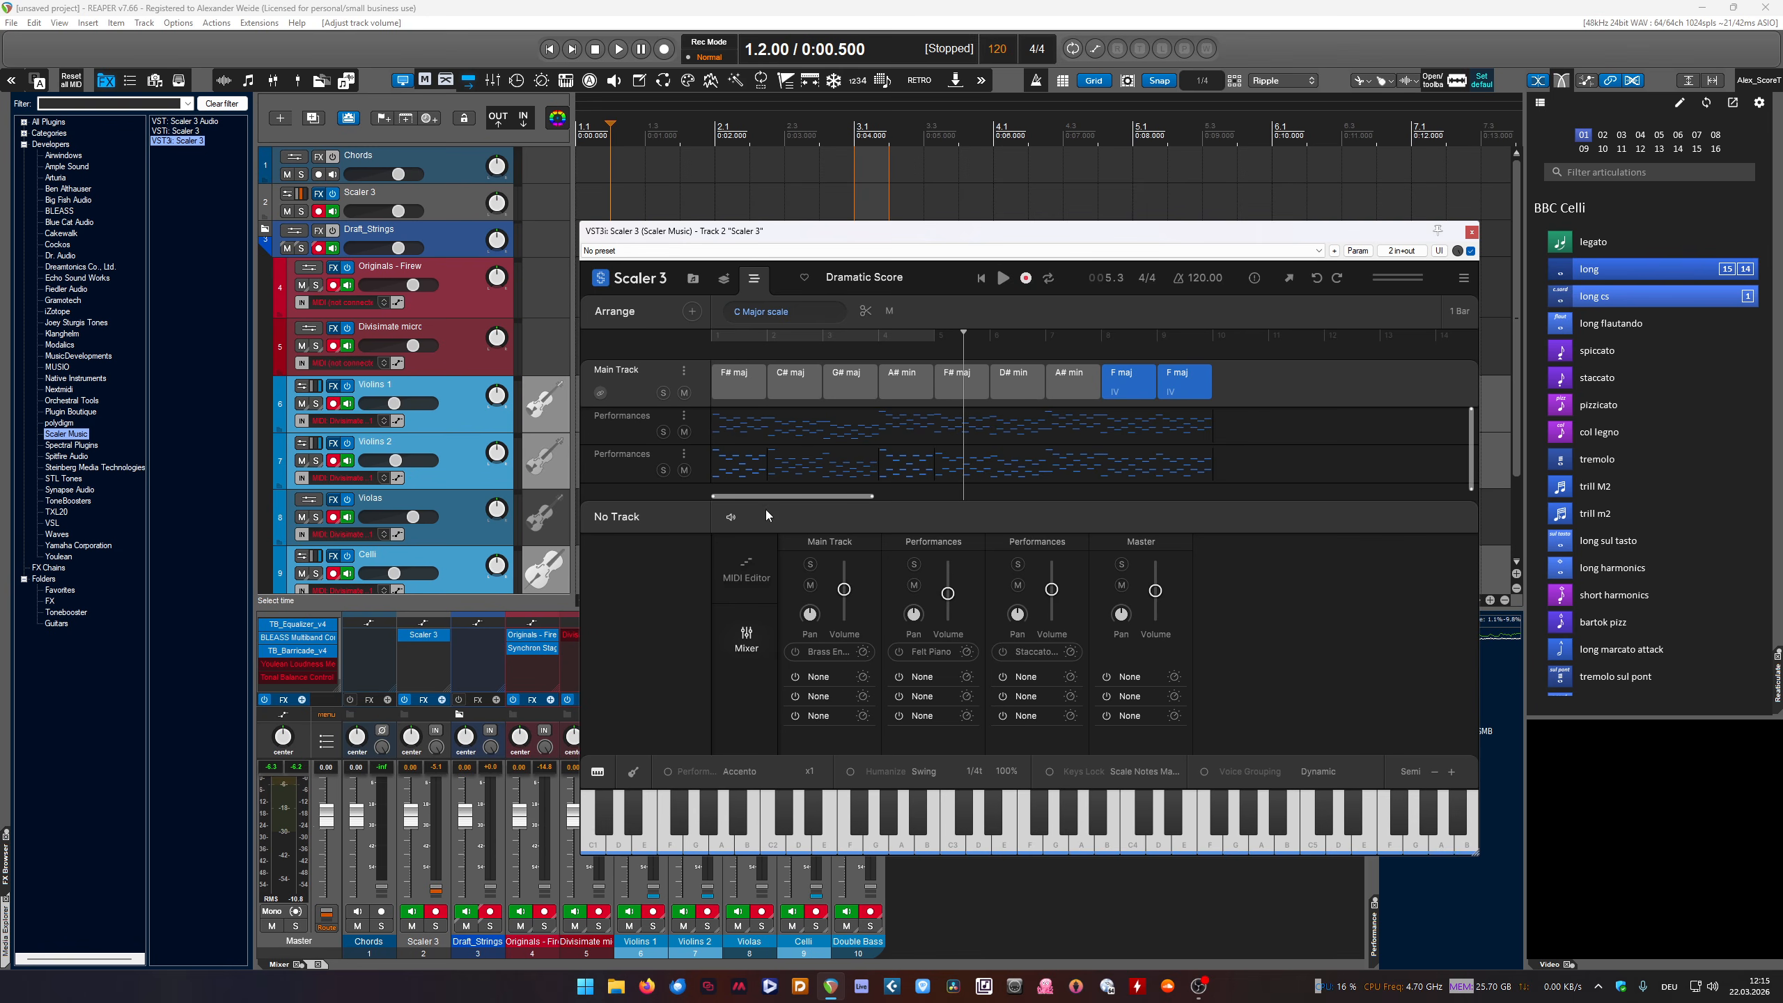
drag(753, 533, 753, 594)
drag(781, 243, 856, 241)
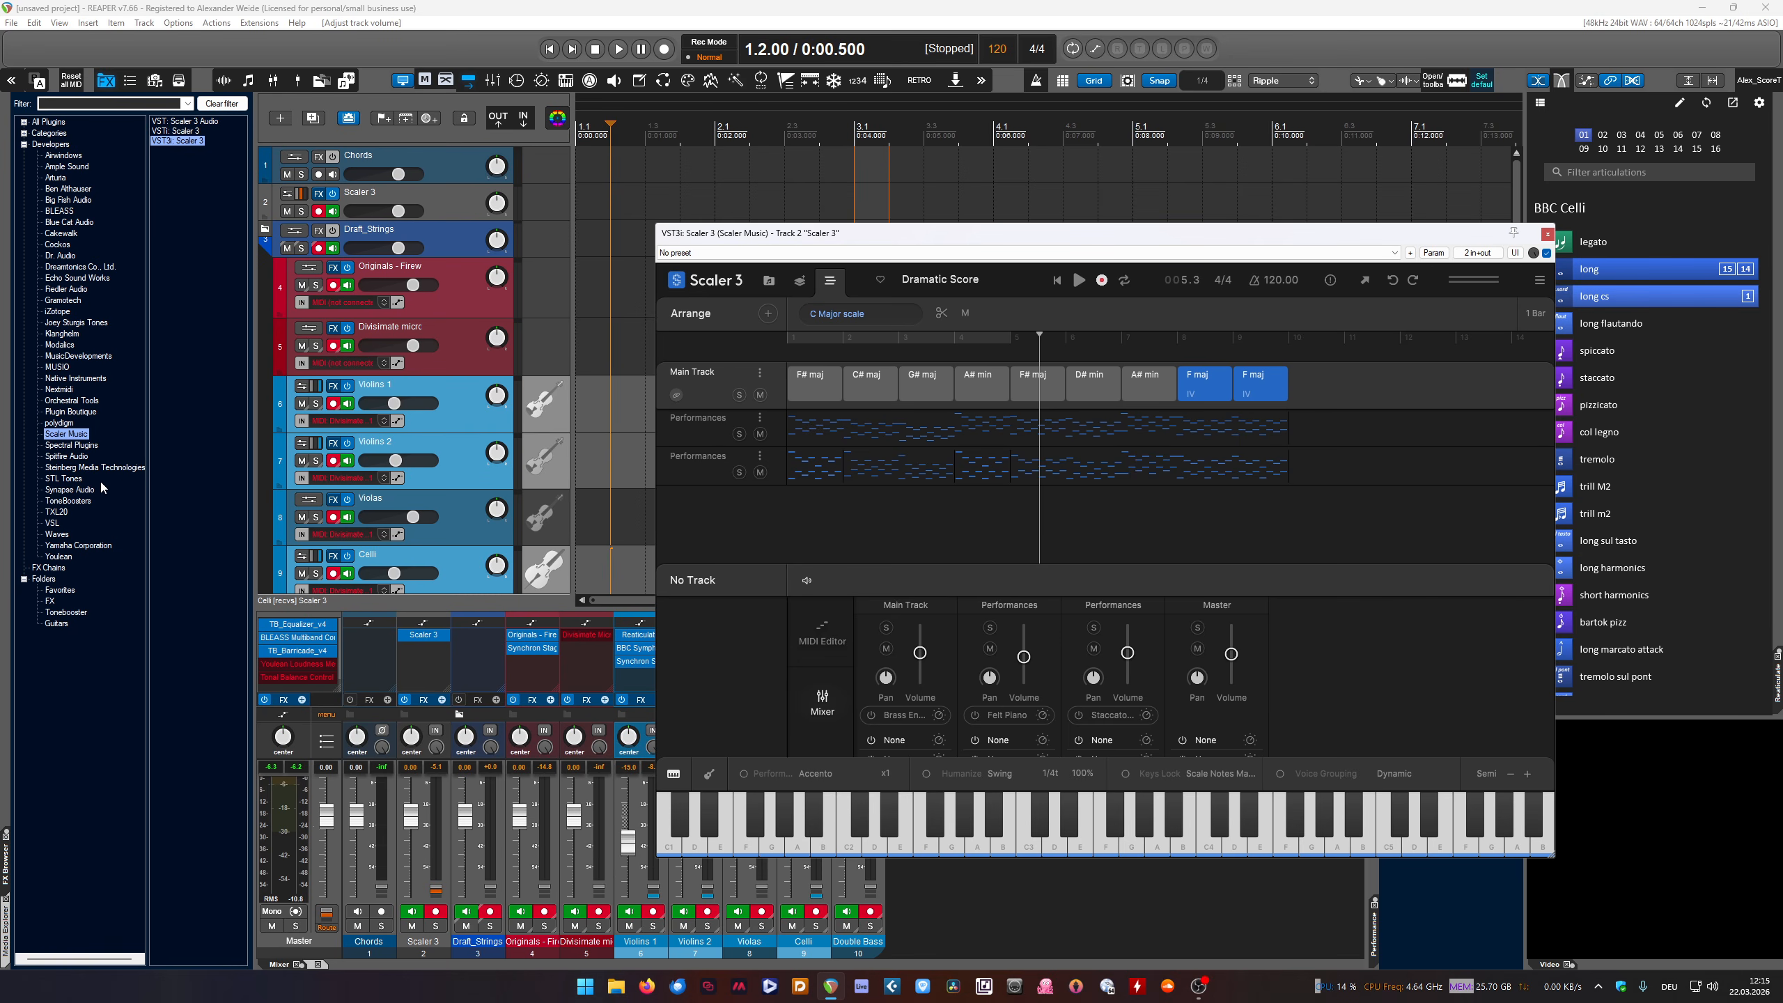
Shrink the Draft_Strings folder's child tracks and insert MusicDevelopments' RapidComposer 6 on a new track below Double Bass, closing its plugin window
click(73, 357)
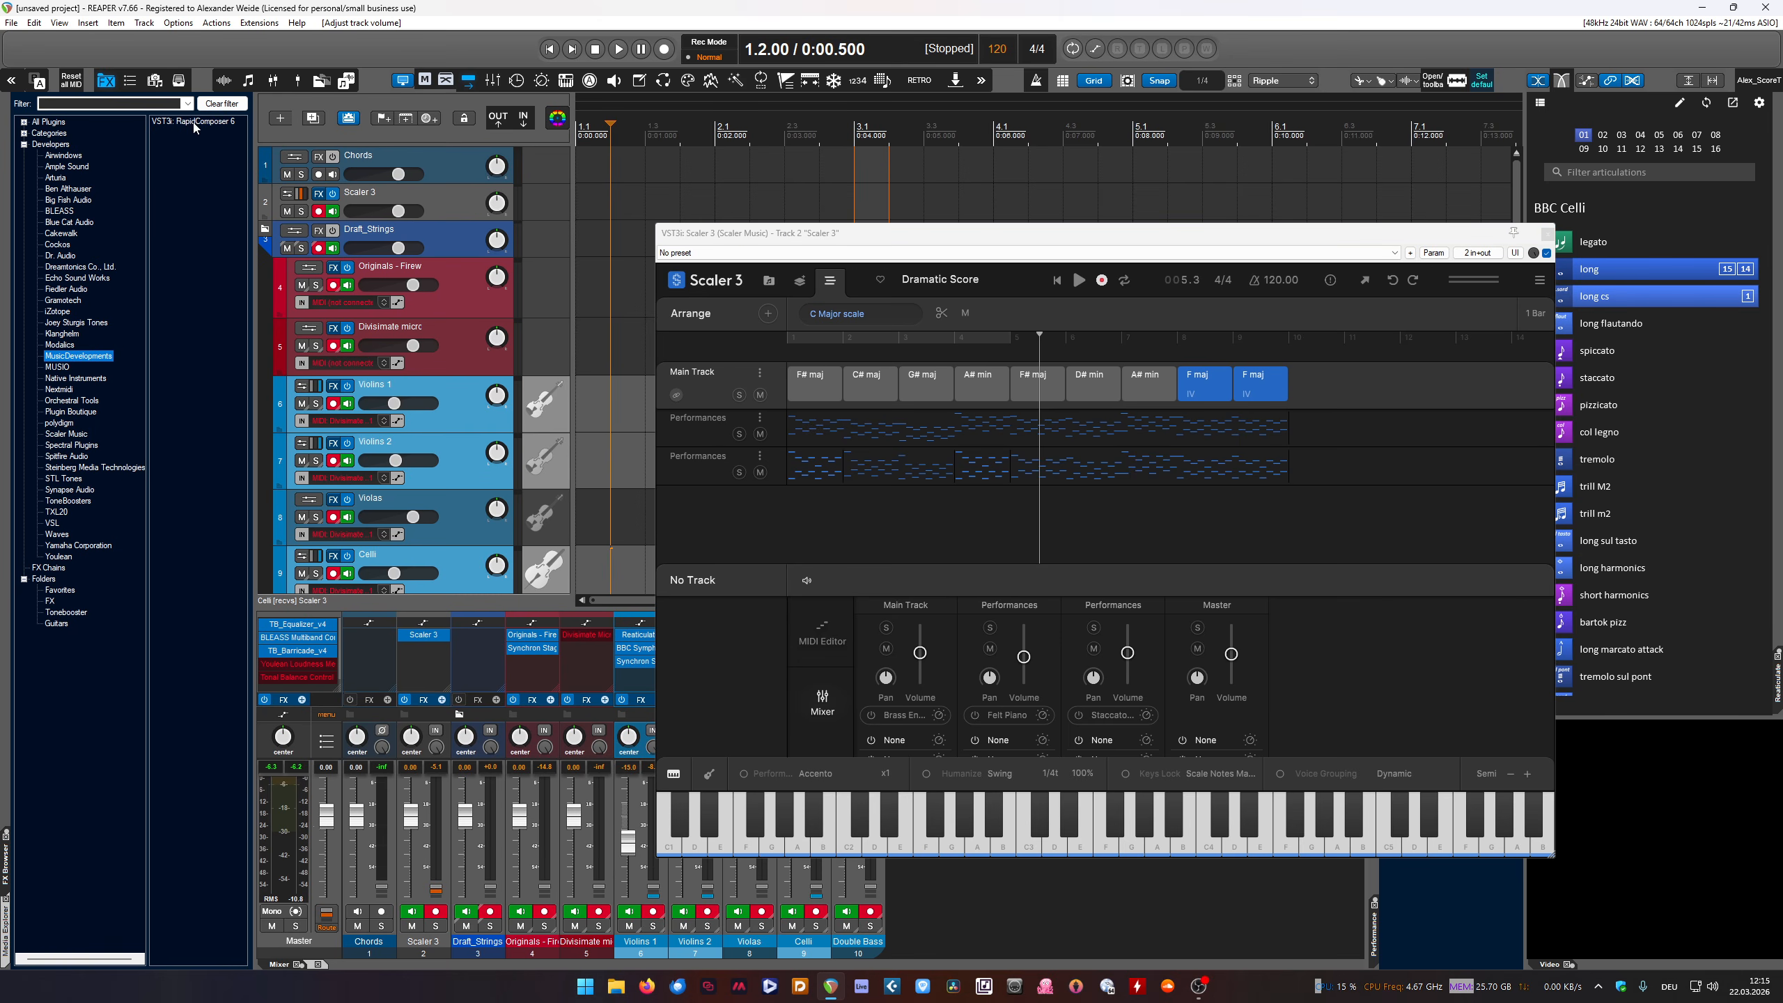
drag(742, 232, 991, 152)
click(264, 229)
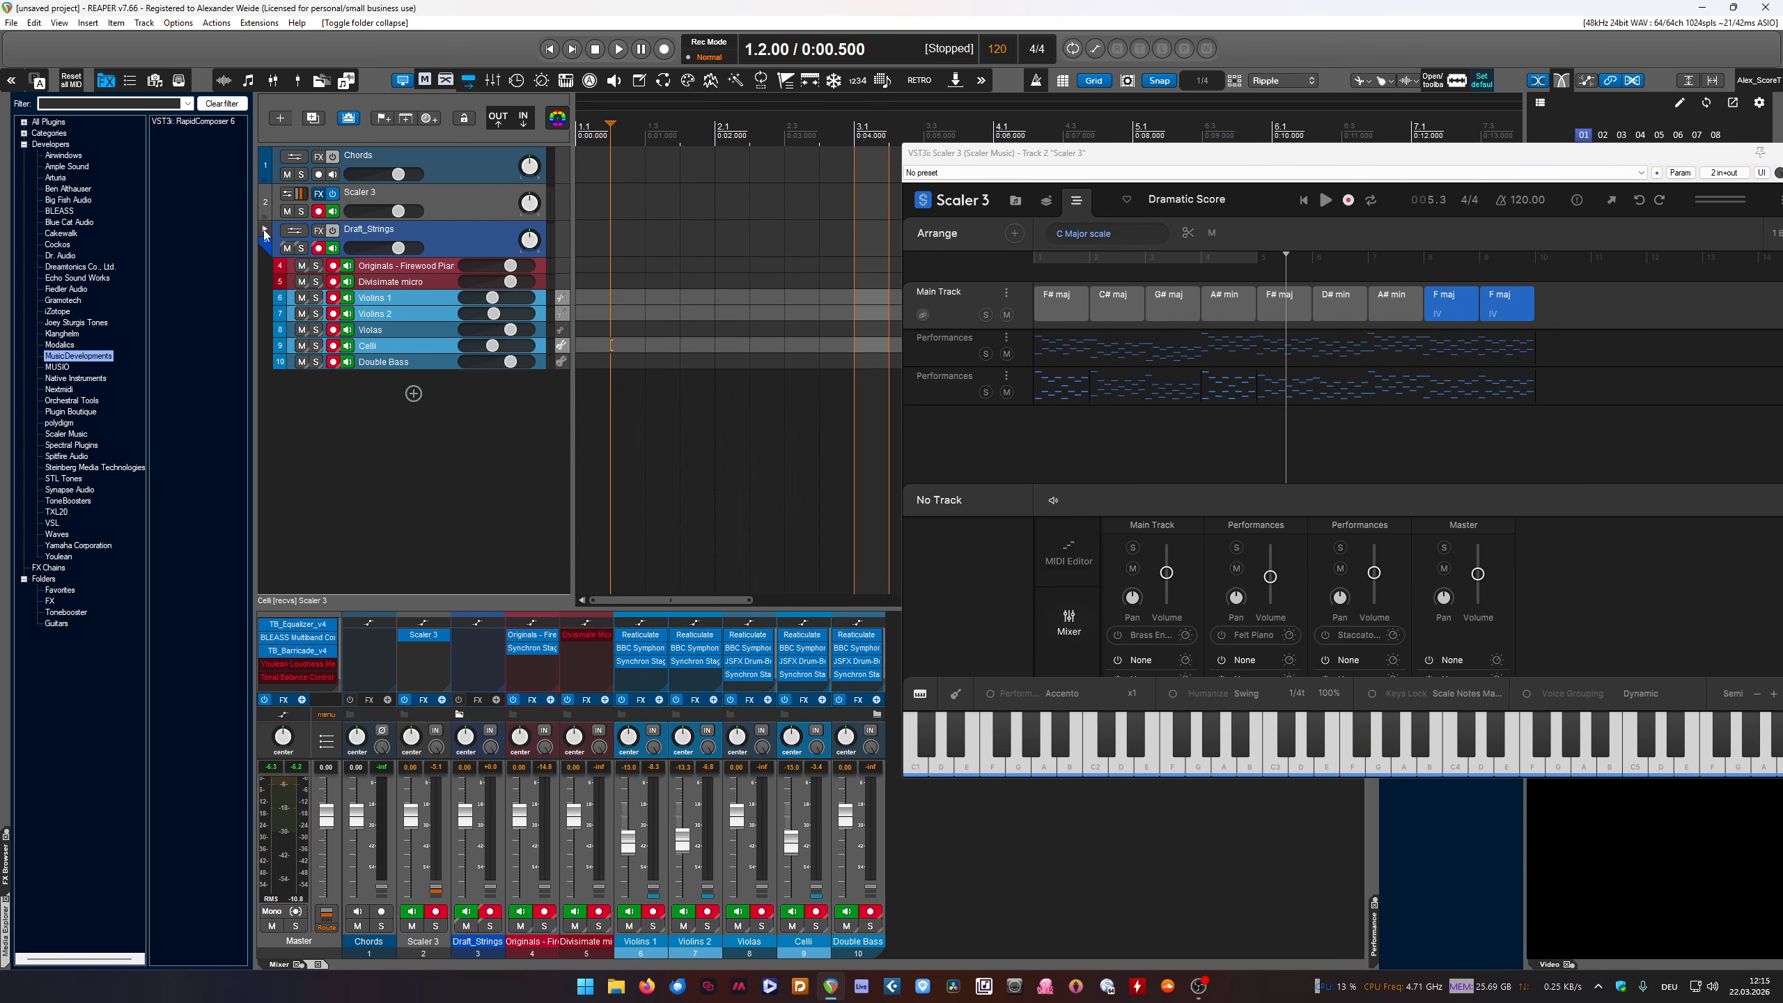
click(496, 516)
click(200, 122)
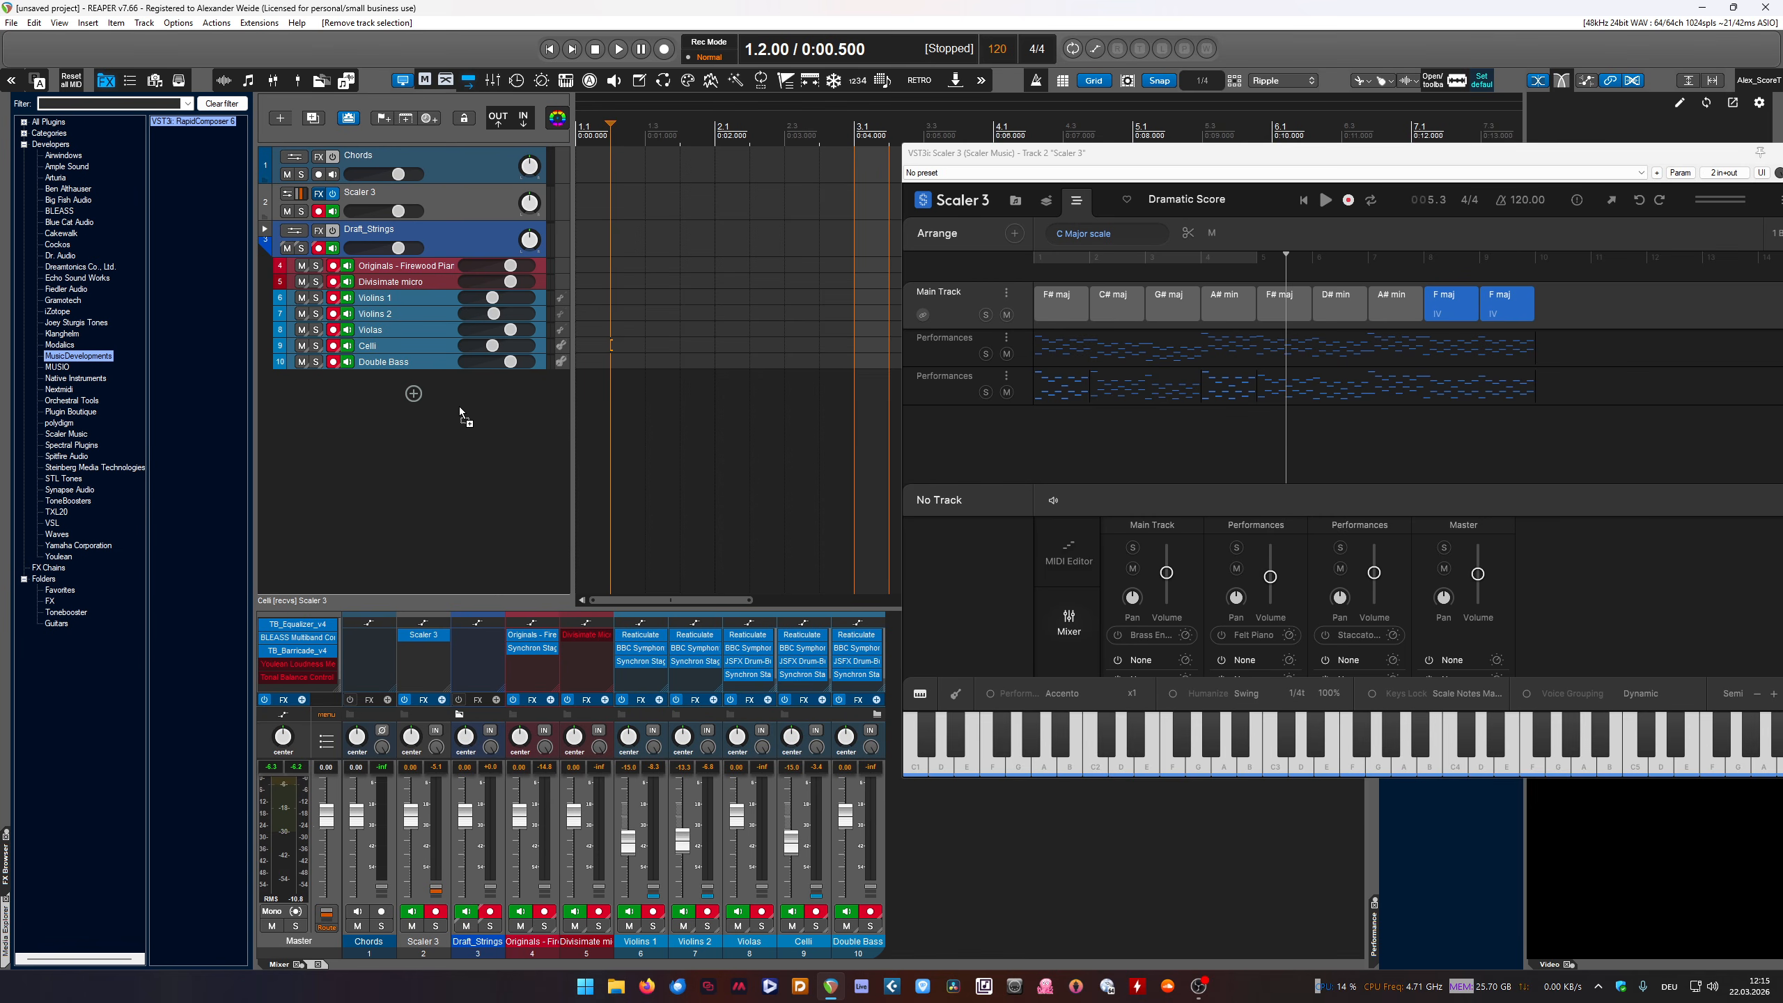
drag(460, 406, 429, 449)
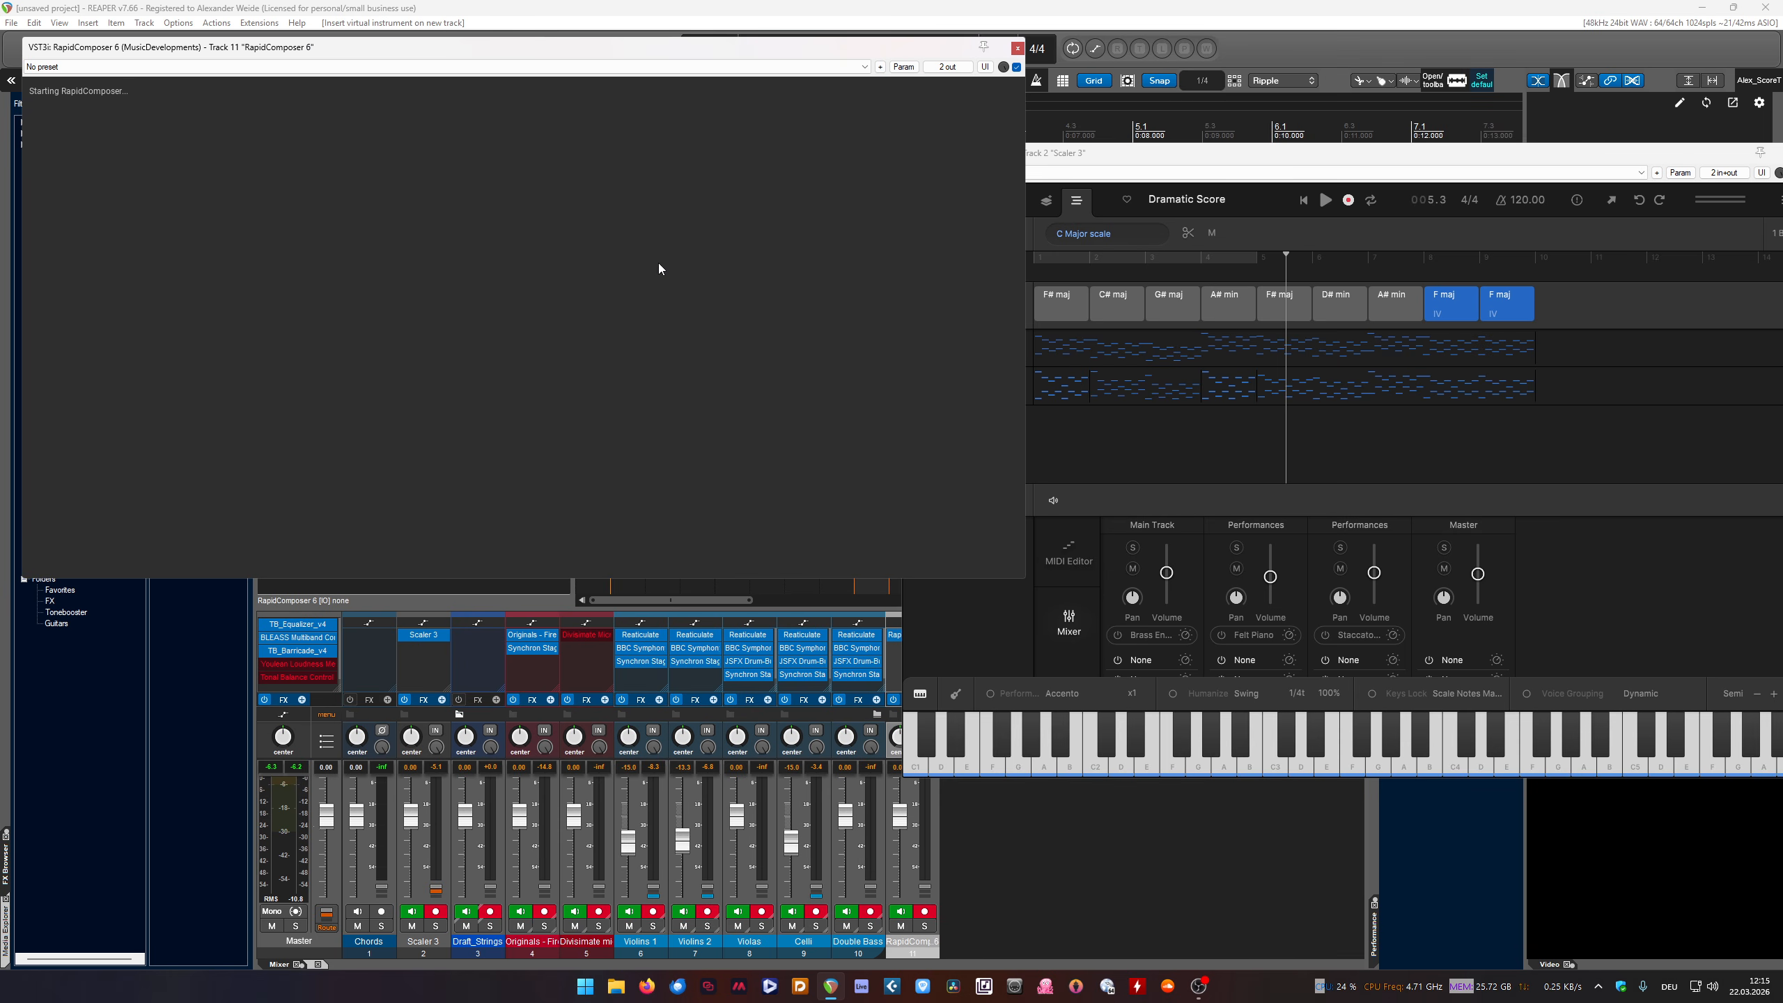
click(1017, 48)
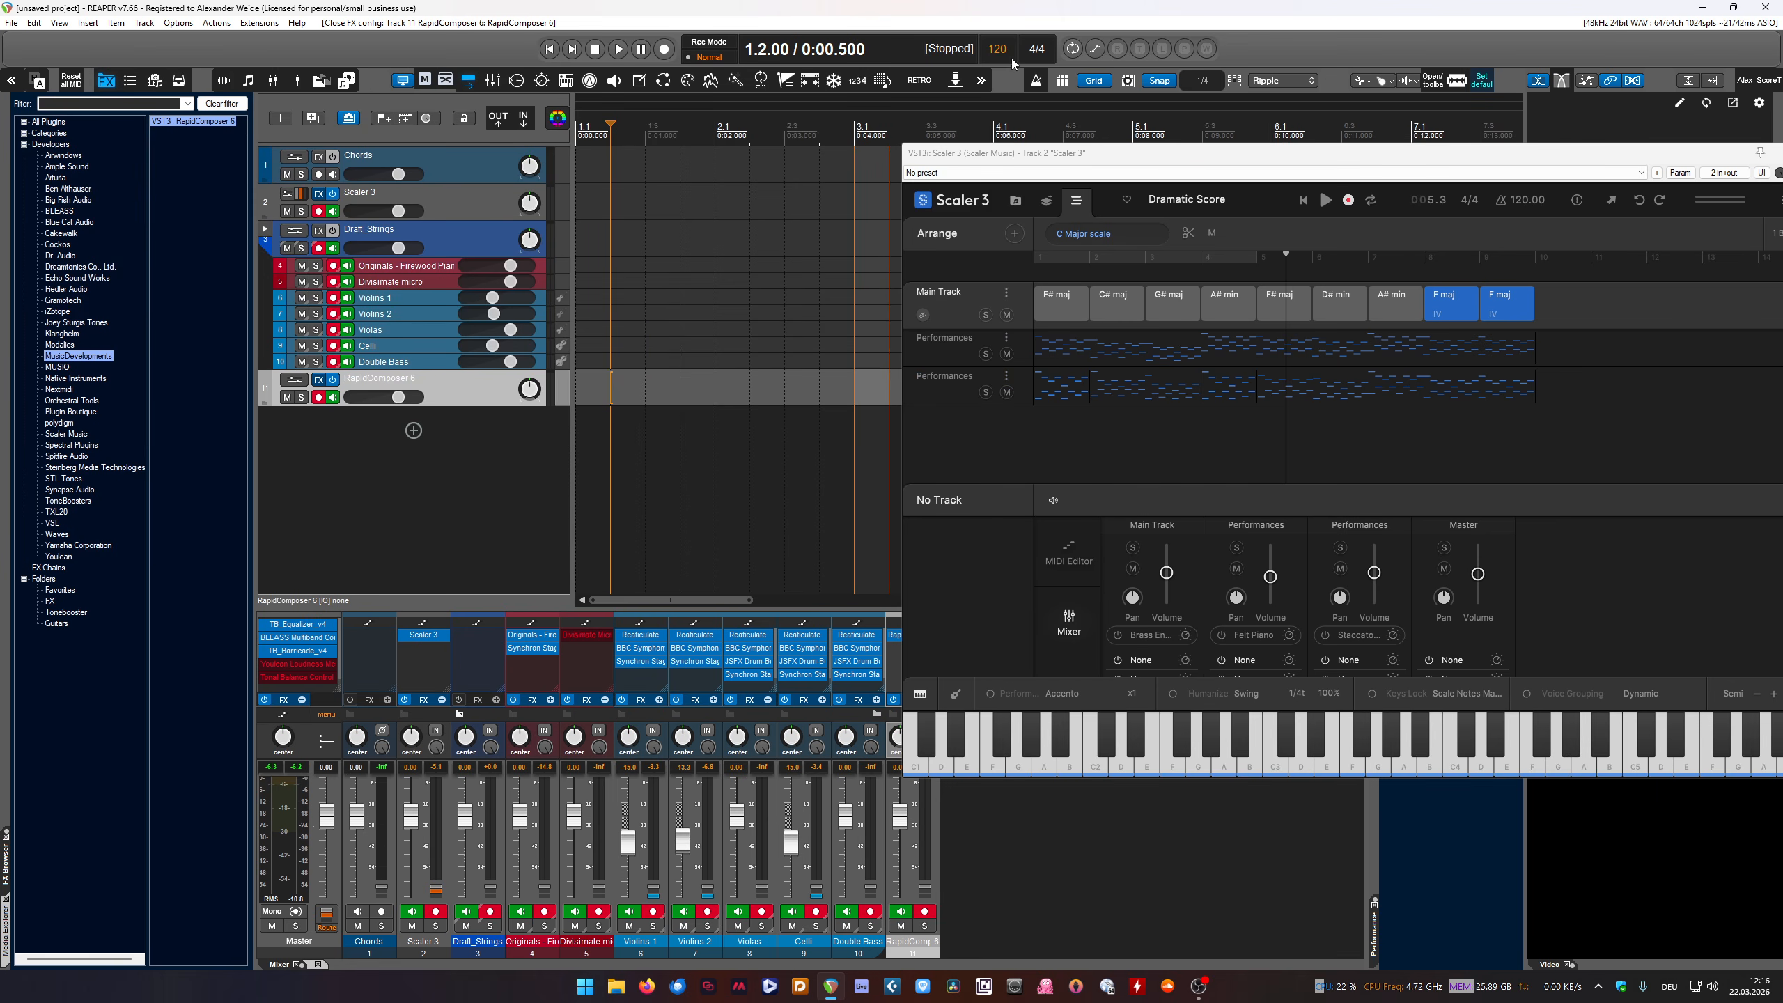
Copy RapidComposer 6 onto the Scaler 3 track and delete the RapidComposer 6 track below Double Bass
drag(911, 635, 423, 647)
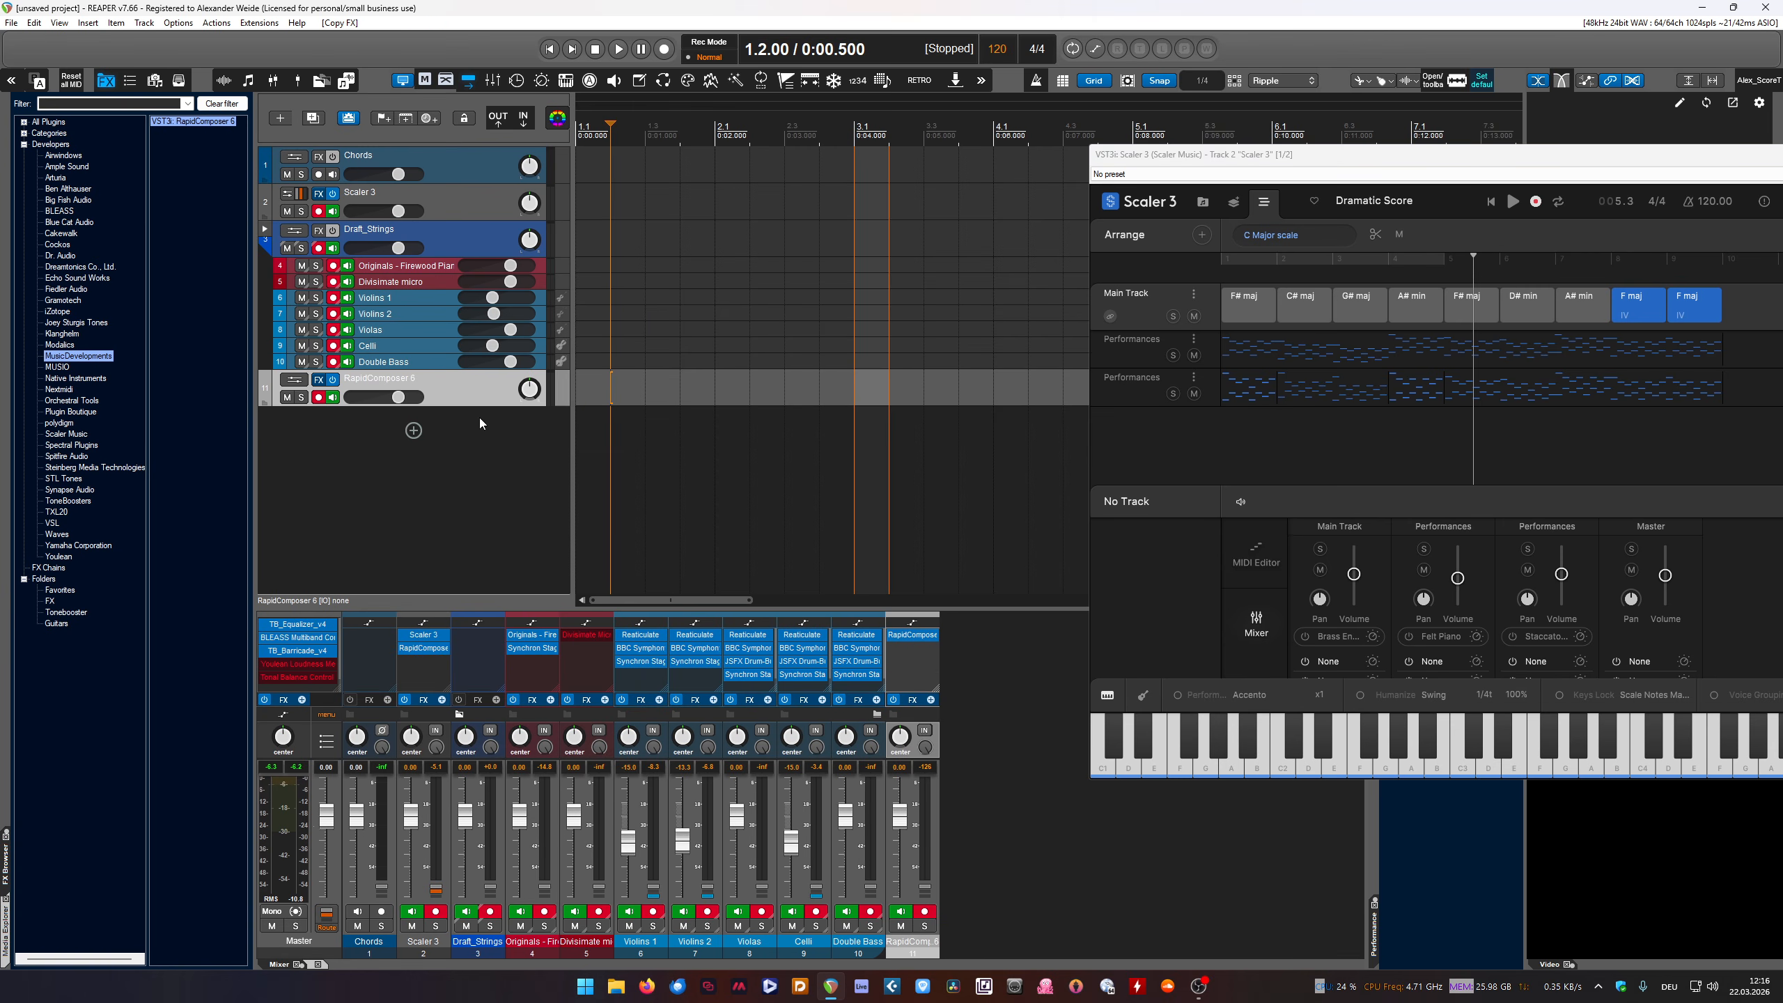
click(453, 385)
key(Delete)
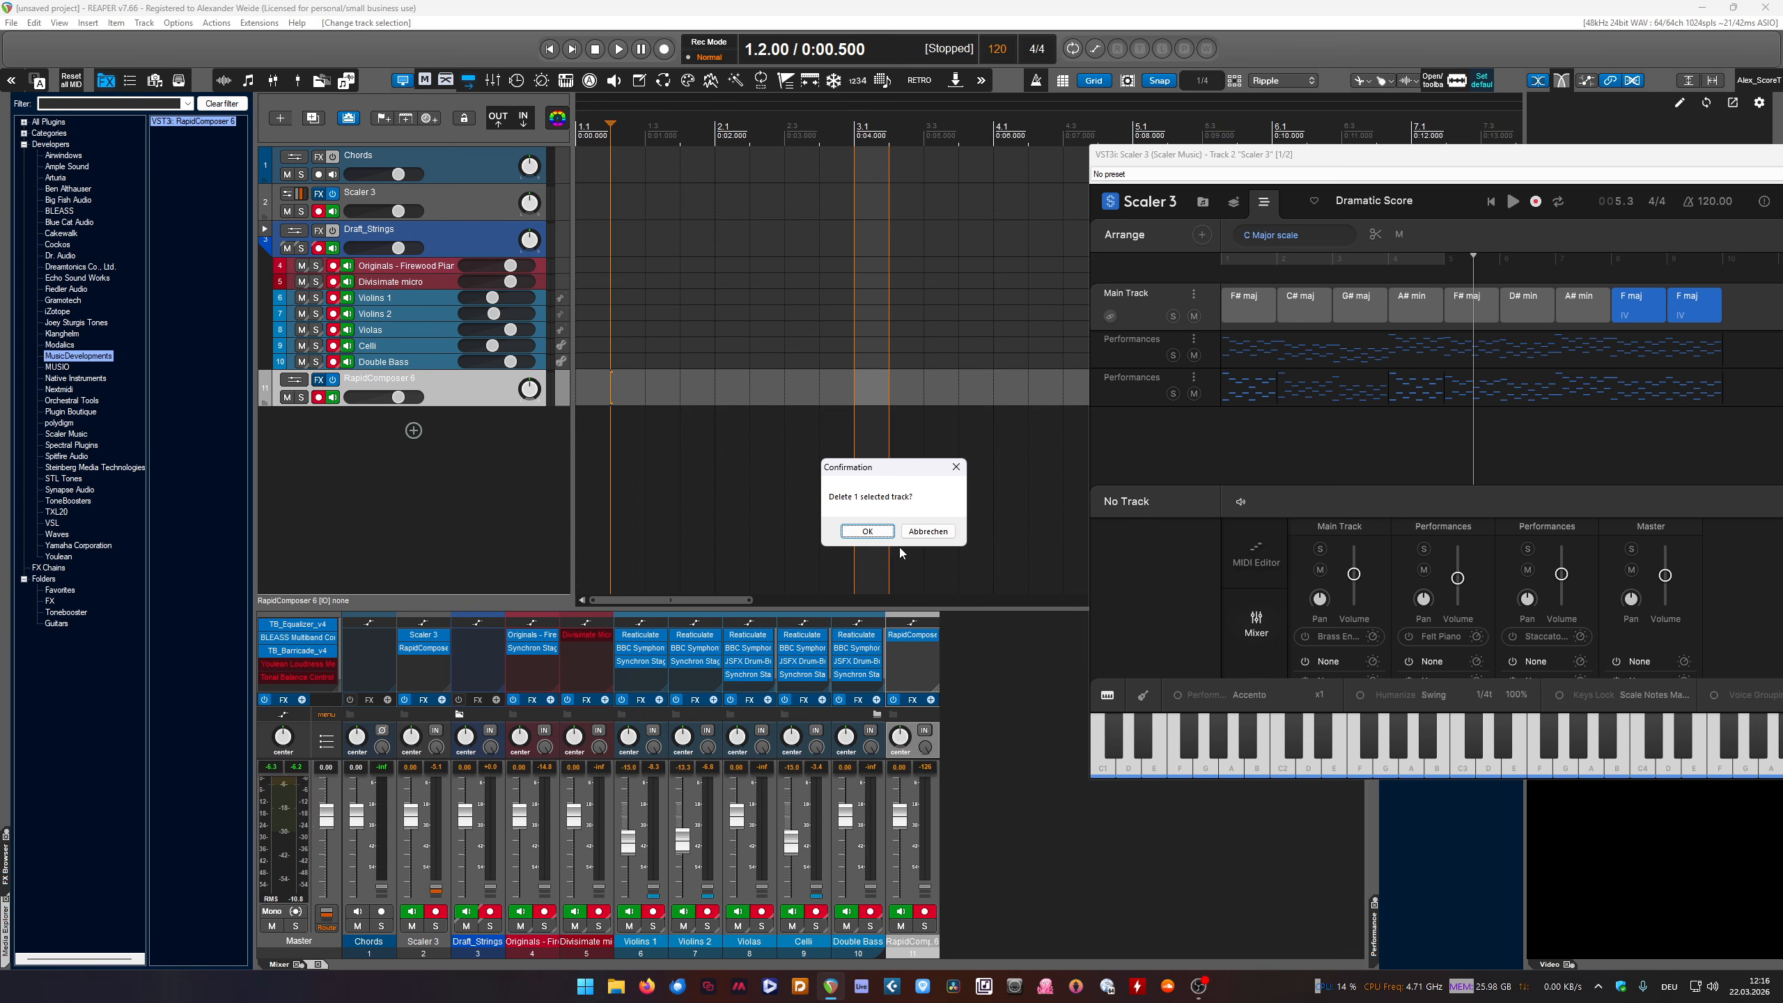
click(867, 531)
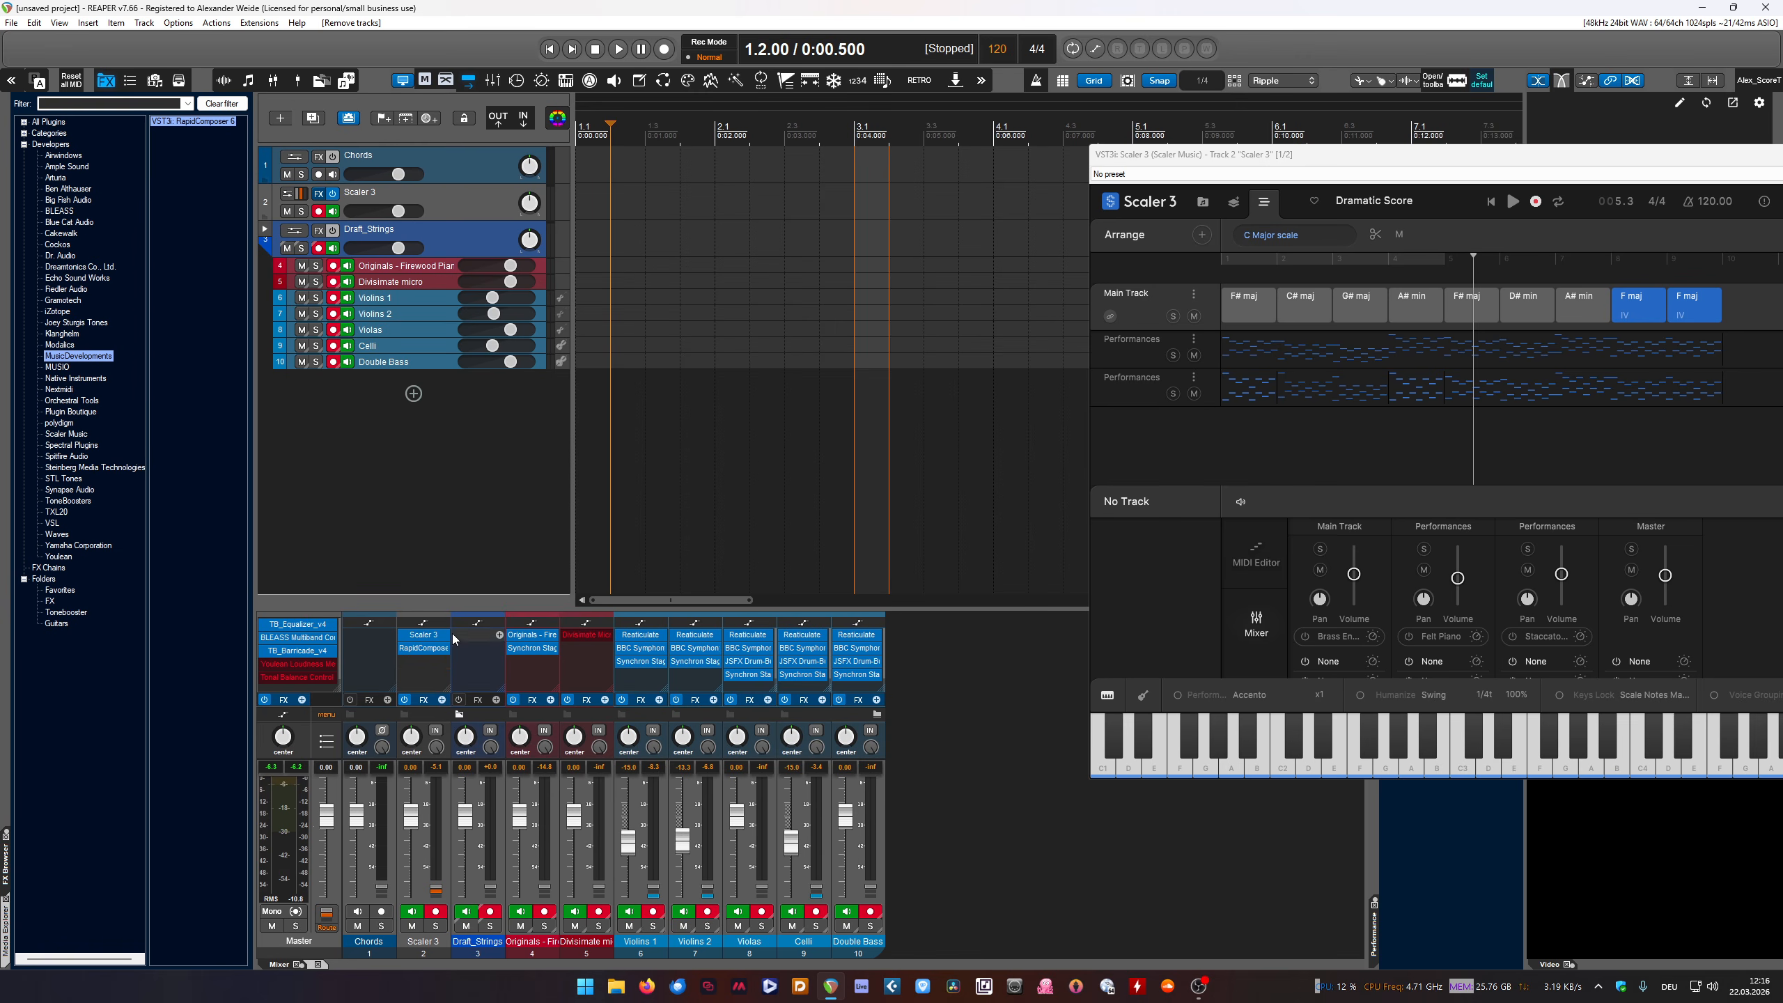
Try to open RapidComposer 6 on the Scaler 3 track, shifting the Scaler 3 window aside, and close the plugin window again
click(453, 211)
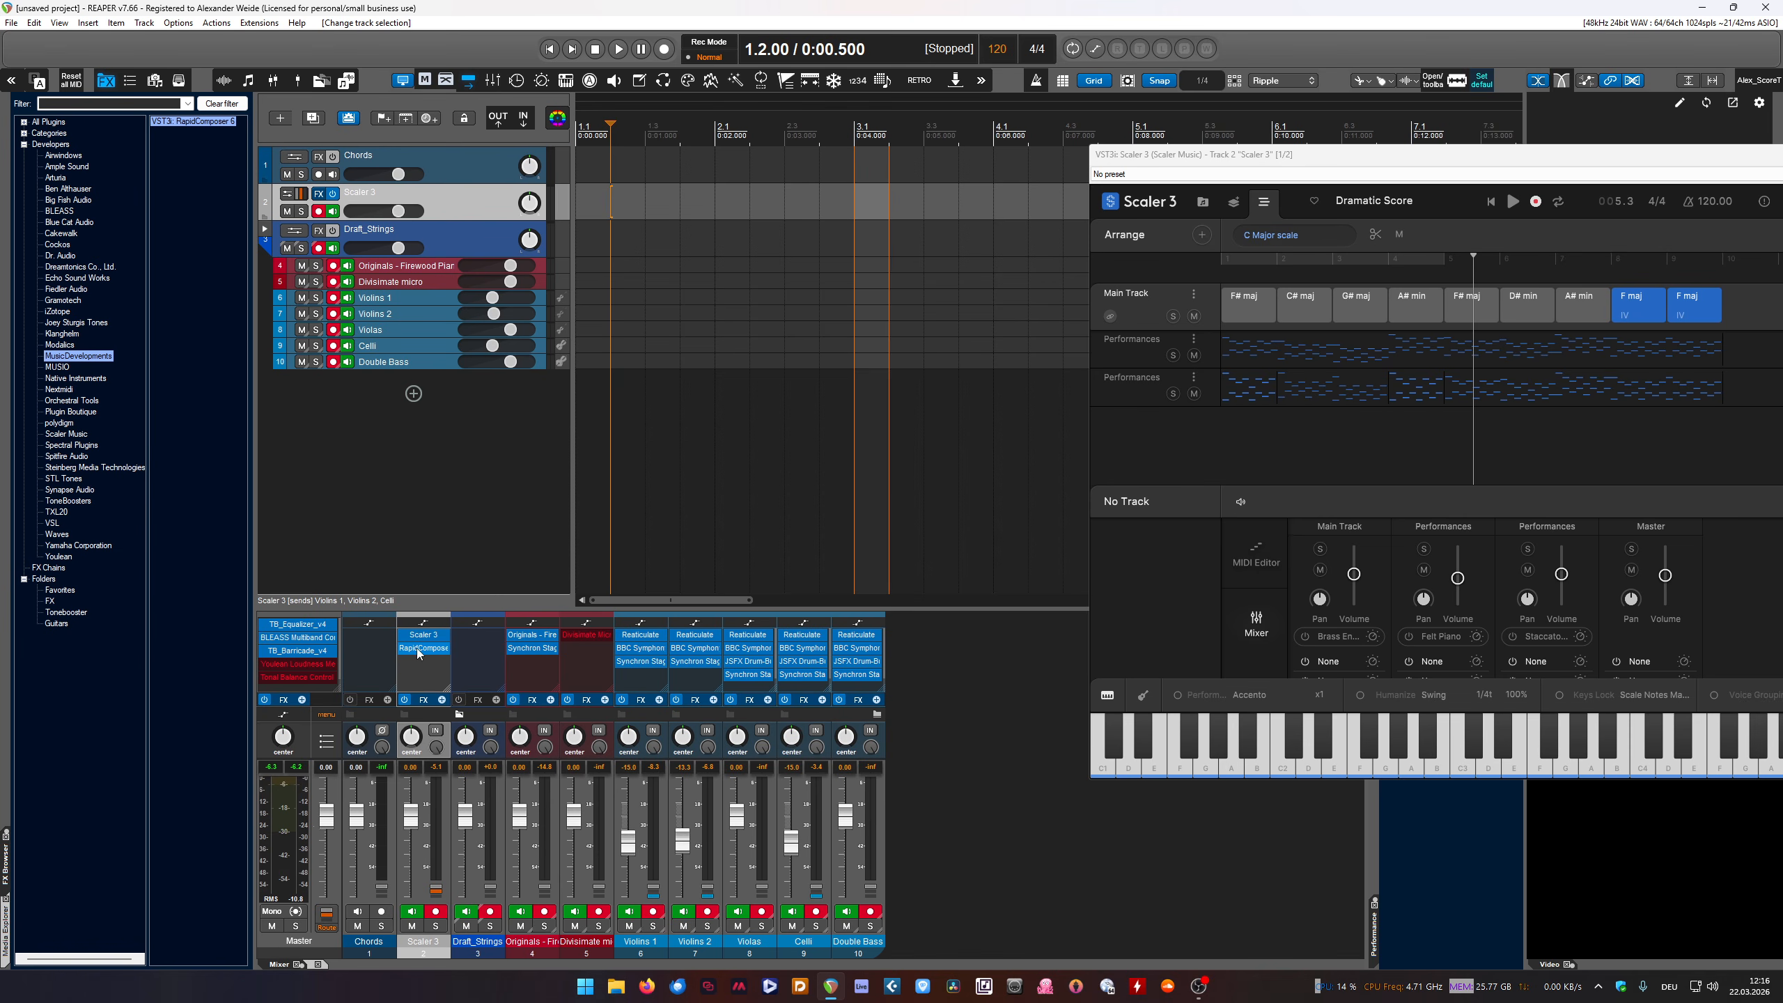
drag(1240, 155, 795, 190)
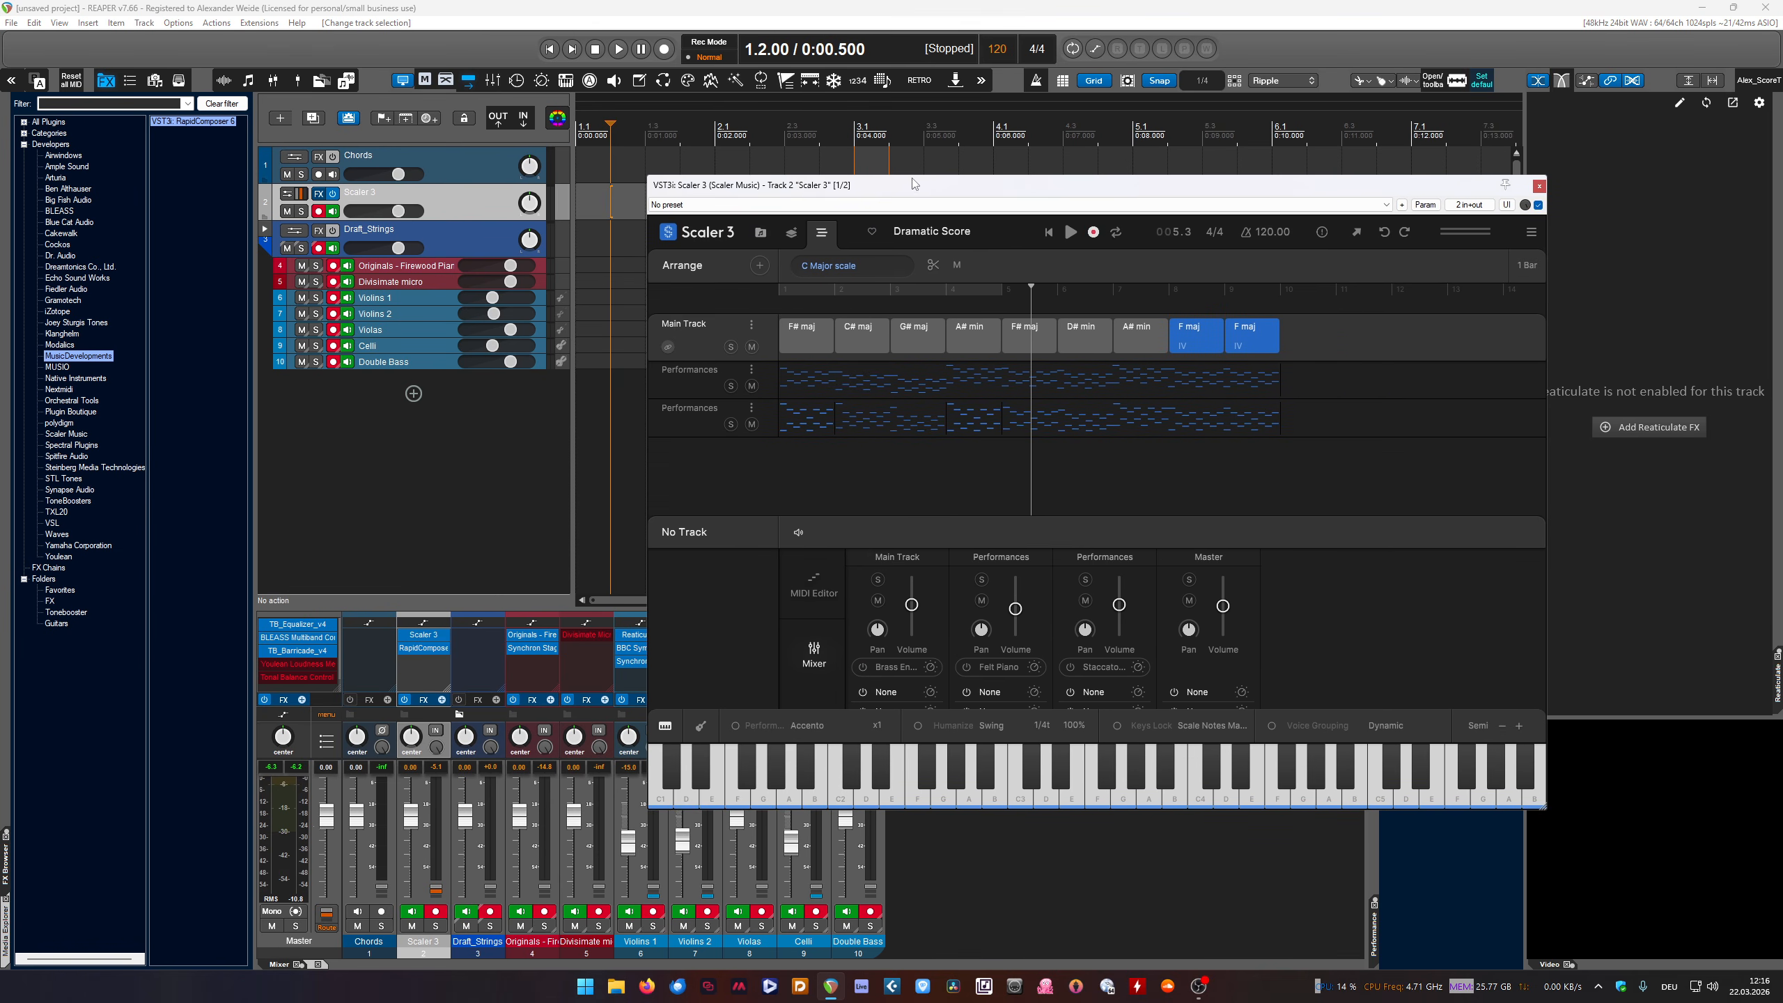
drag(1411, 185, 1631, 60)
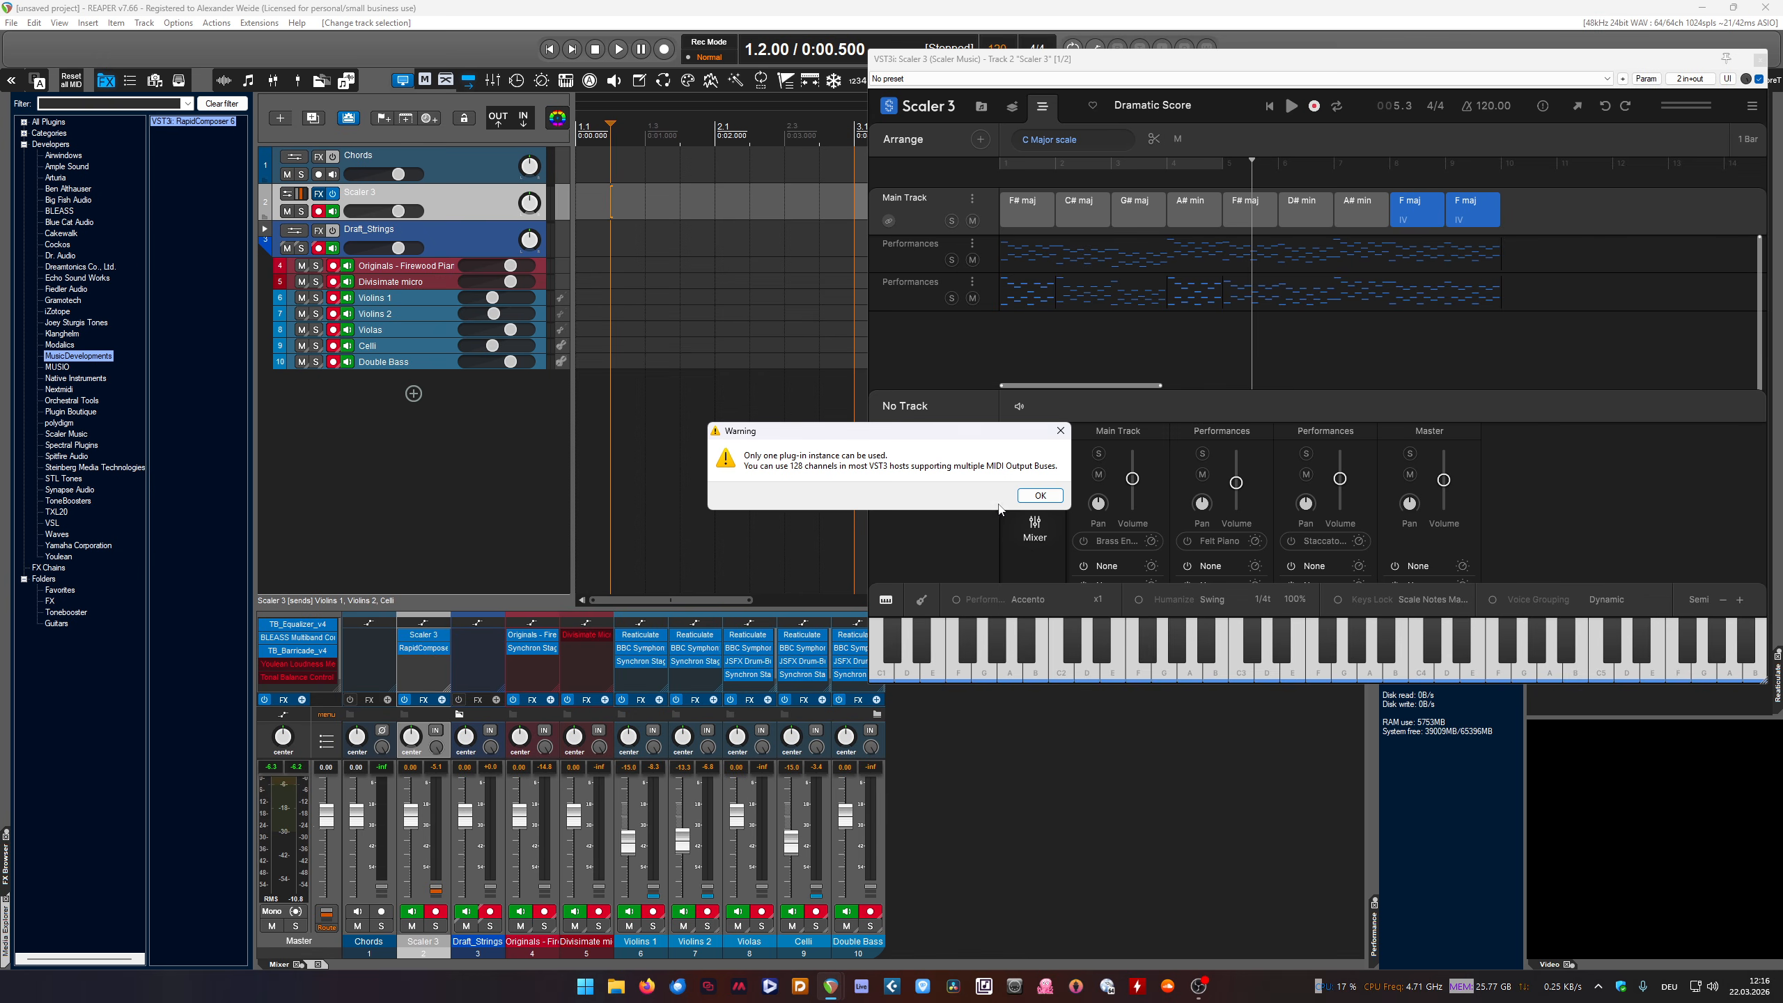
click(1039, 496)
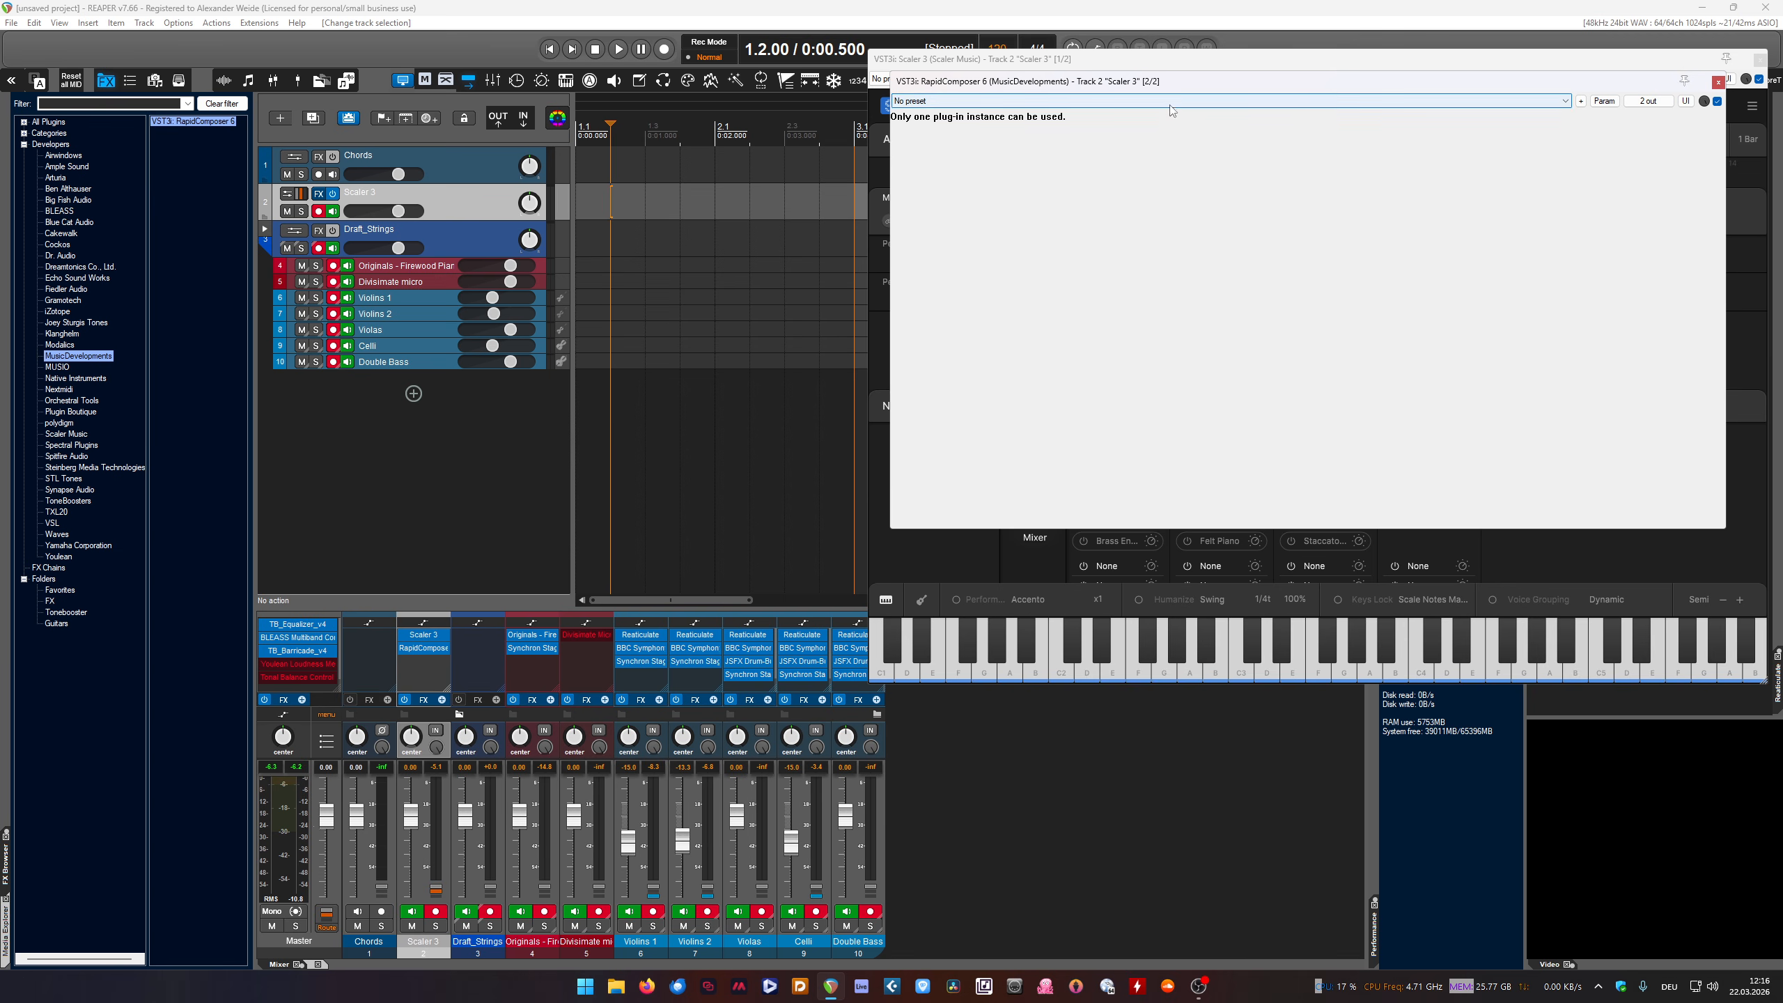
drag(1612, 81, 1242, 240)
click(1348, 243)
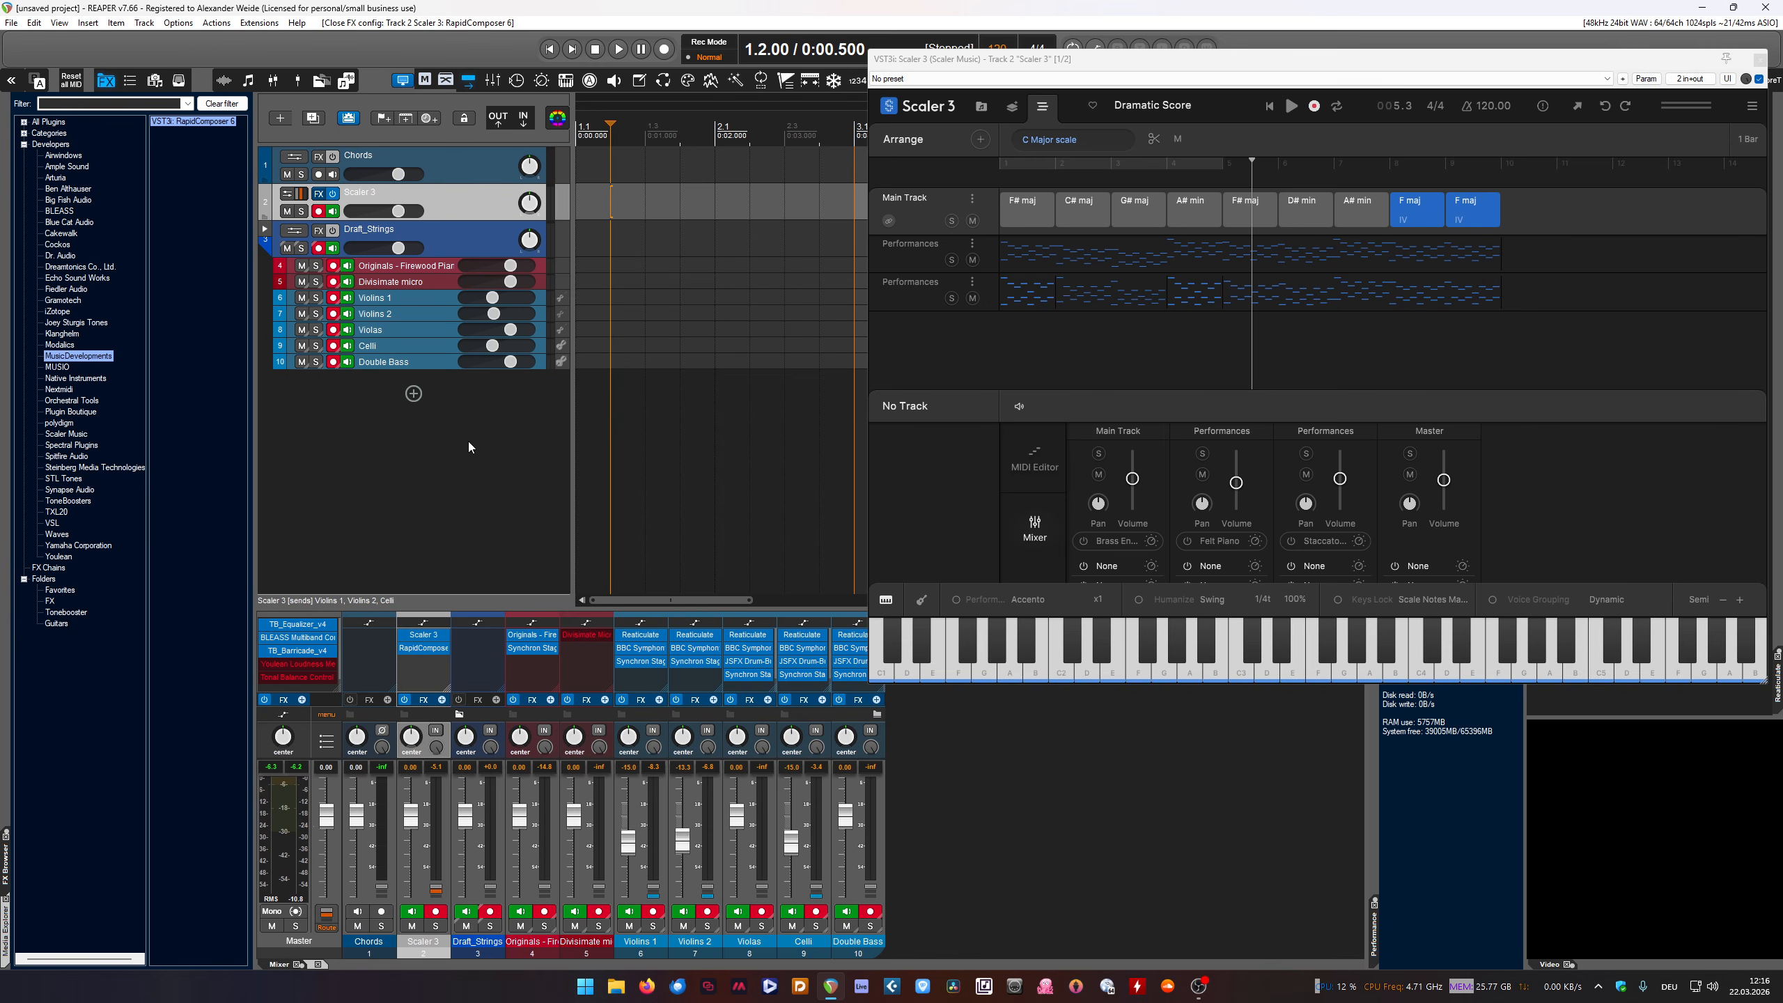
Add a new track below Double Bass, copy RapidComposer 6 onto it, and remove the plugin from the Scaler 3 track
click(414, 394)
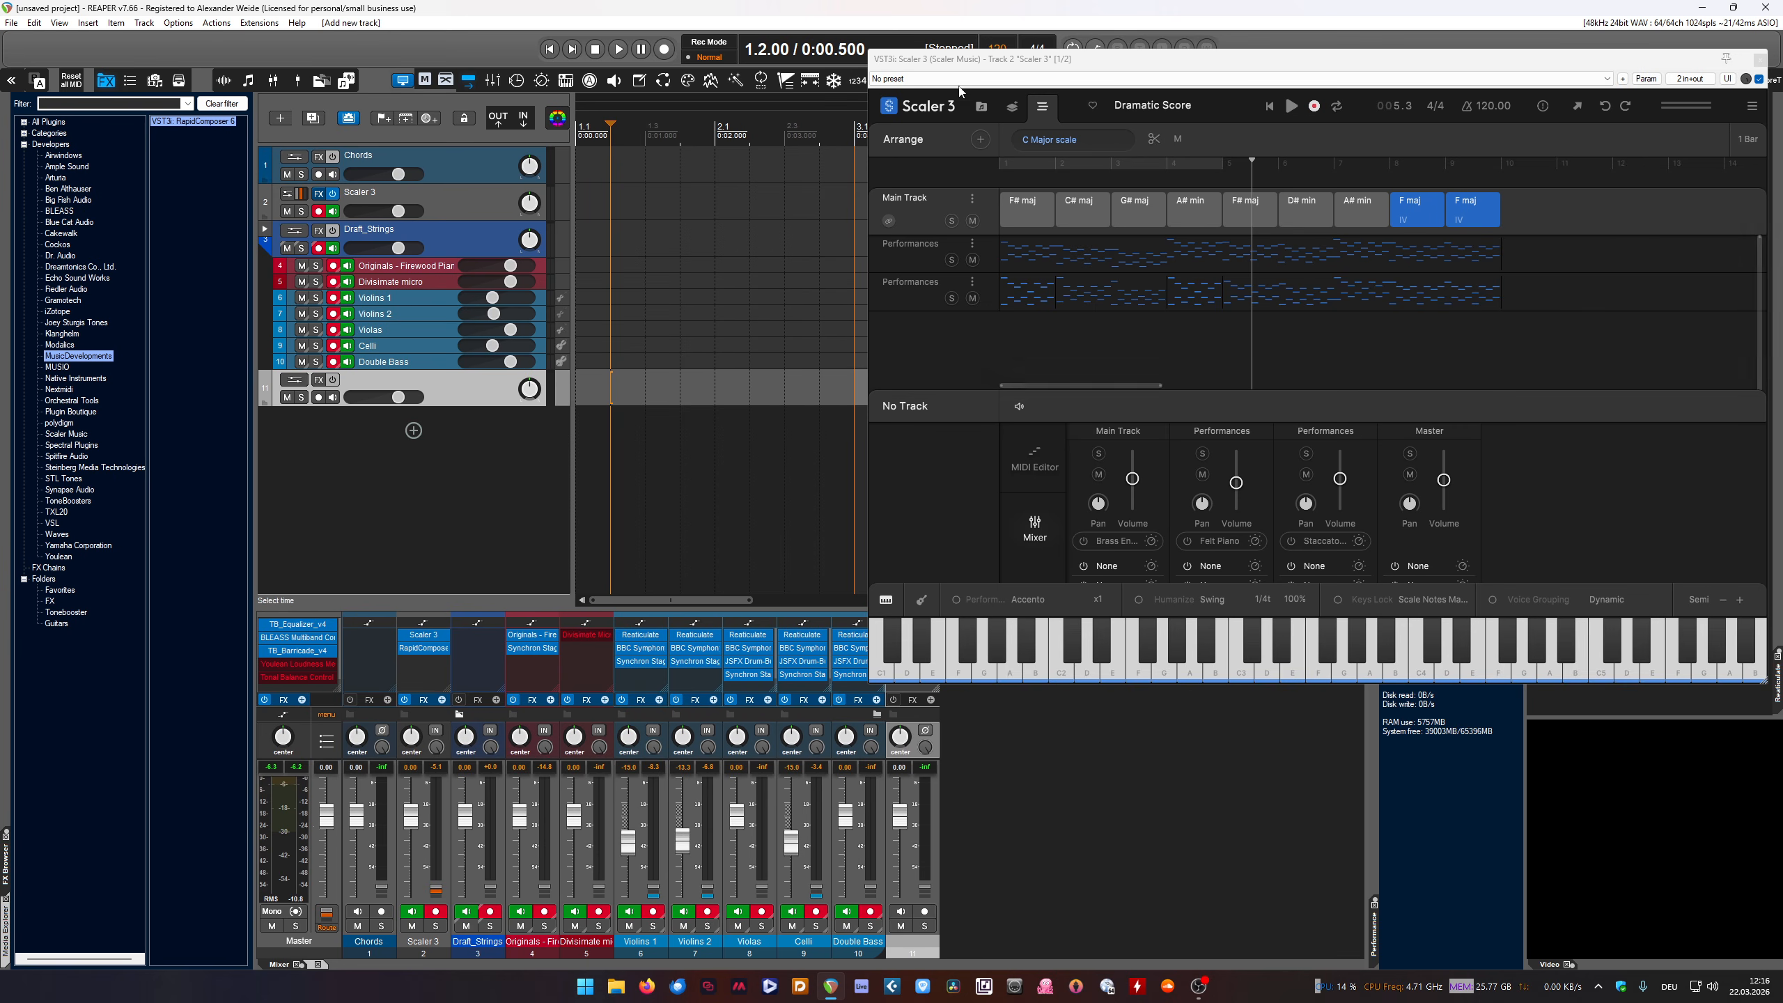
drag(963, 63, 1262, 85)
drag(424, 648, 912, 635)
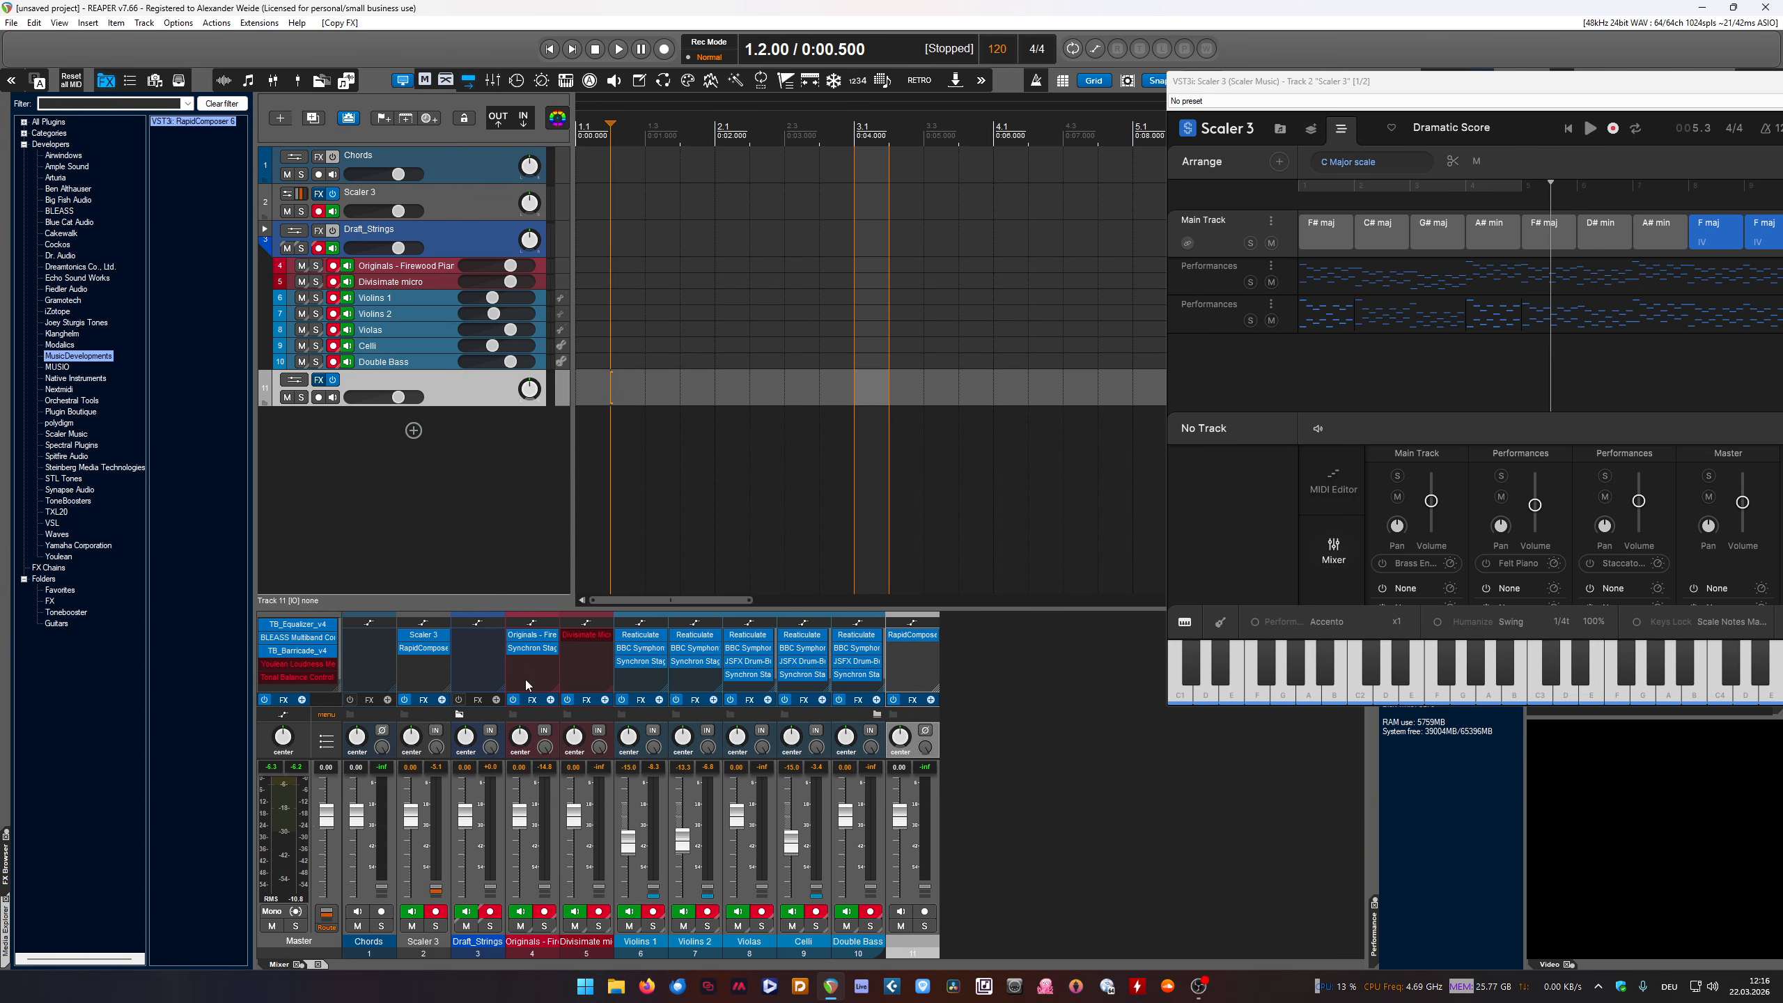
alt+click(424, 647)
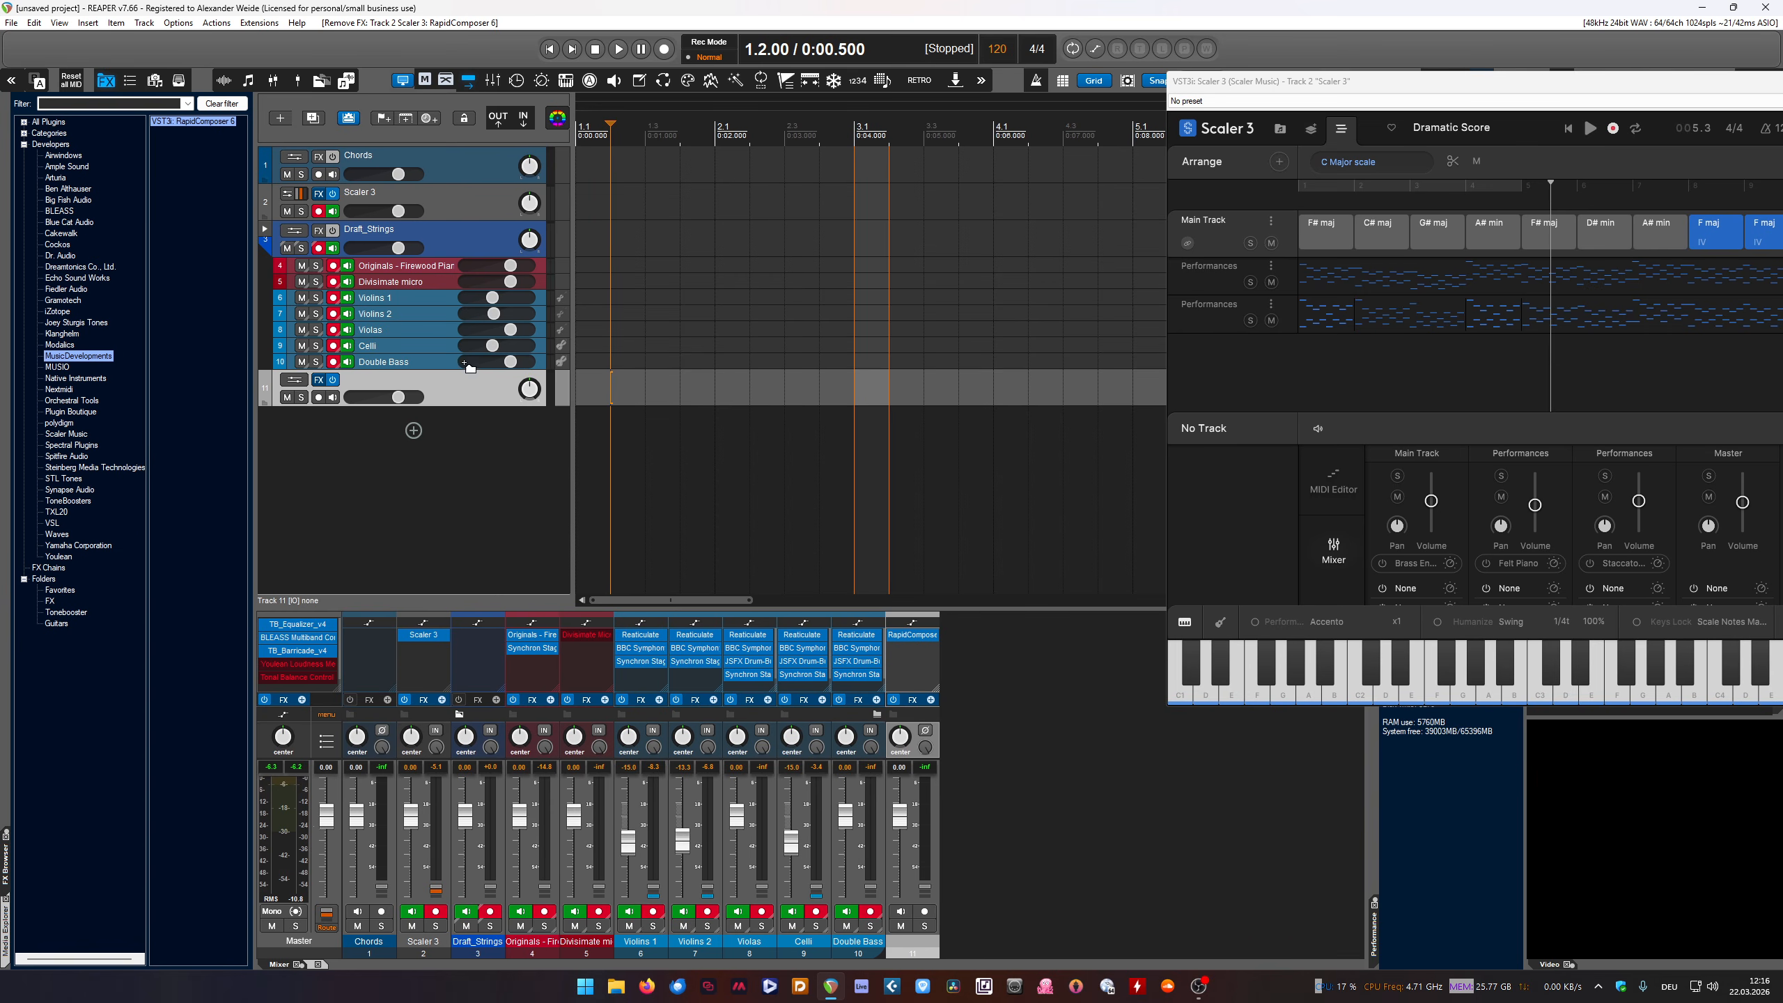
Move the new RapidComposer 6 track directly below Scaler 3 and name it "Rapid Composer"
drag(467, 365, 441, 227)
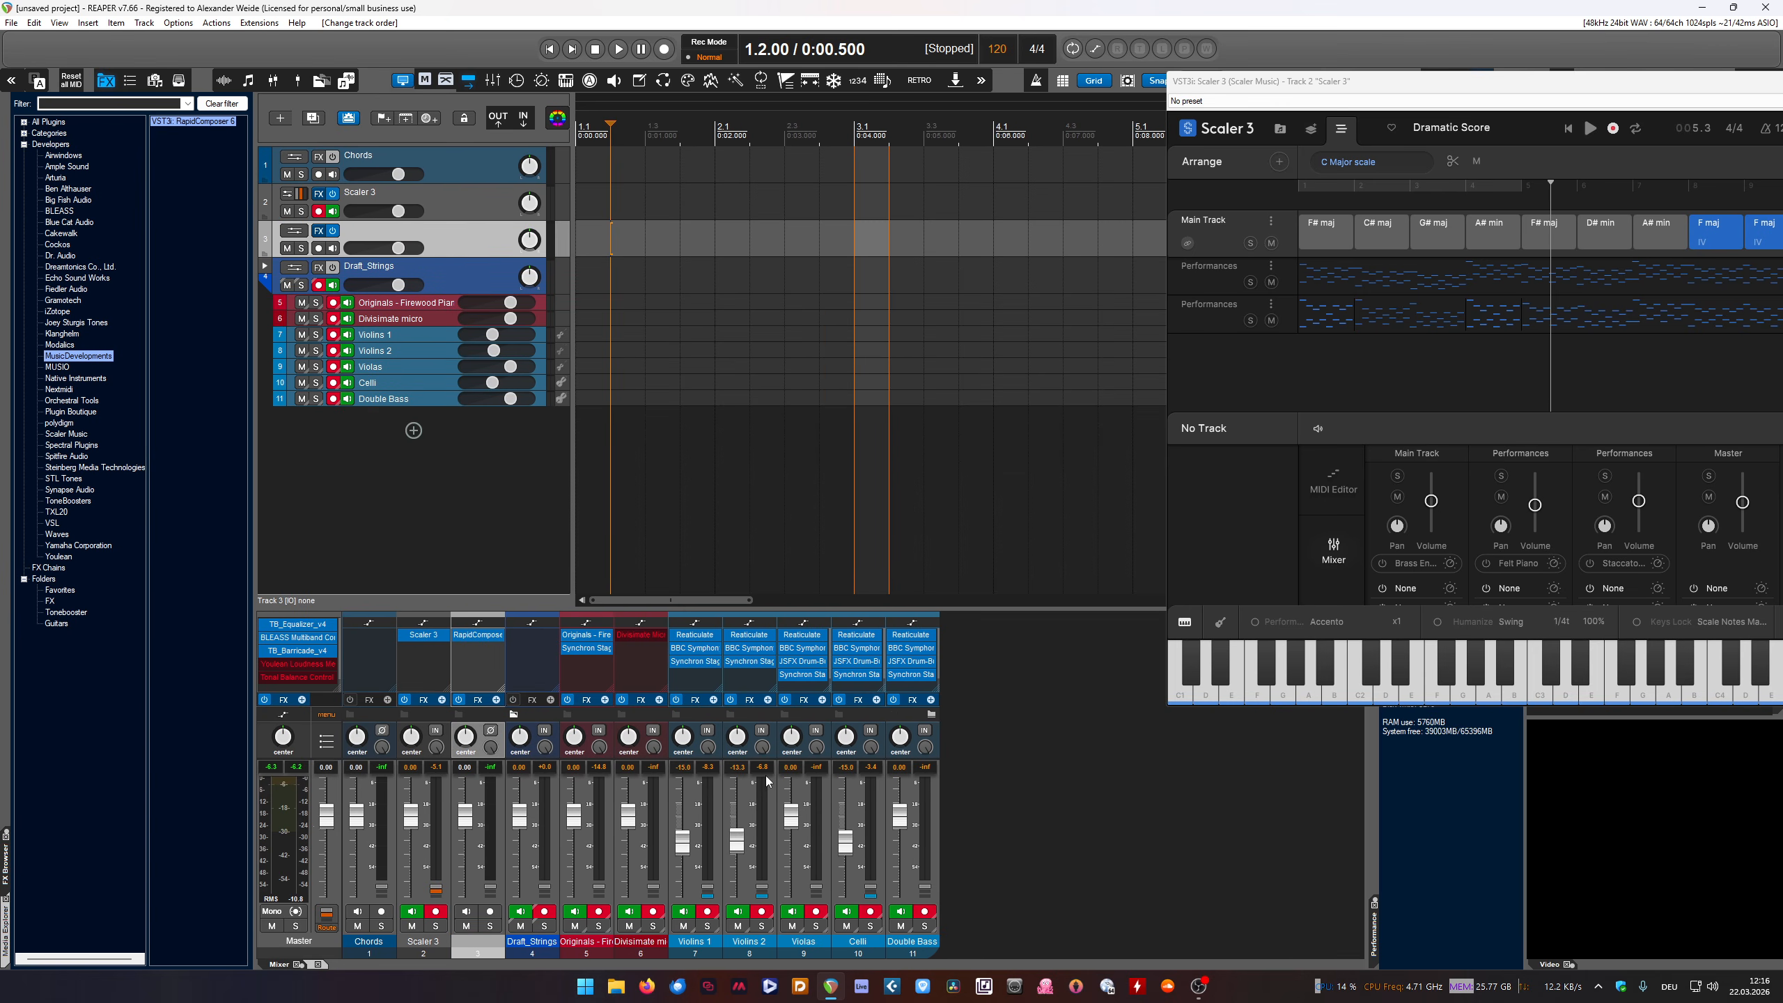
double_click(371, 232)
text(R)
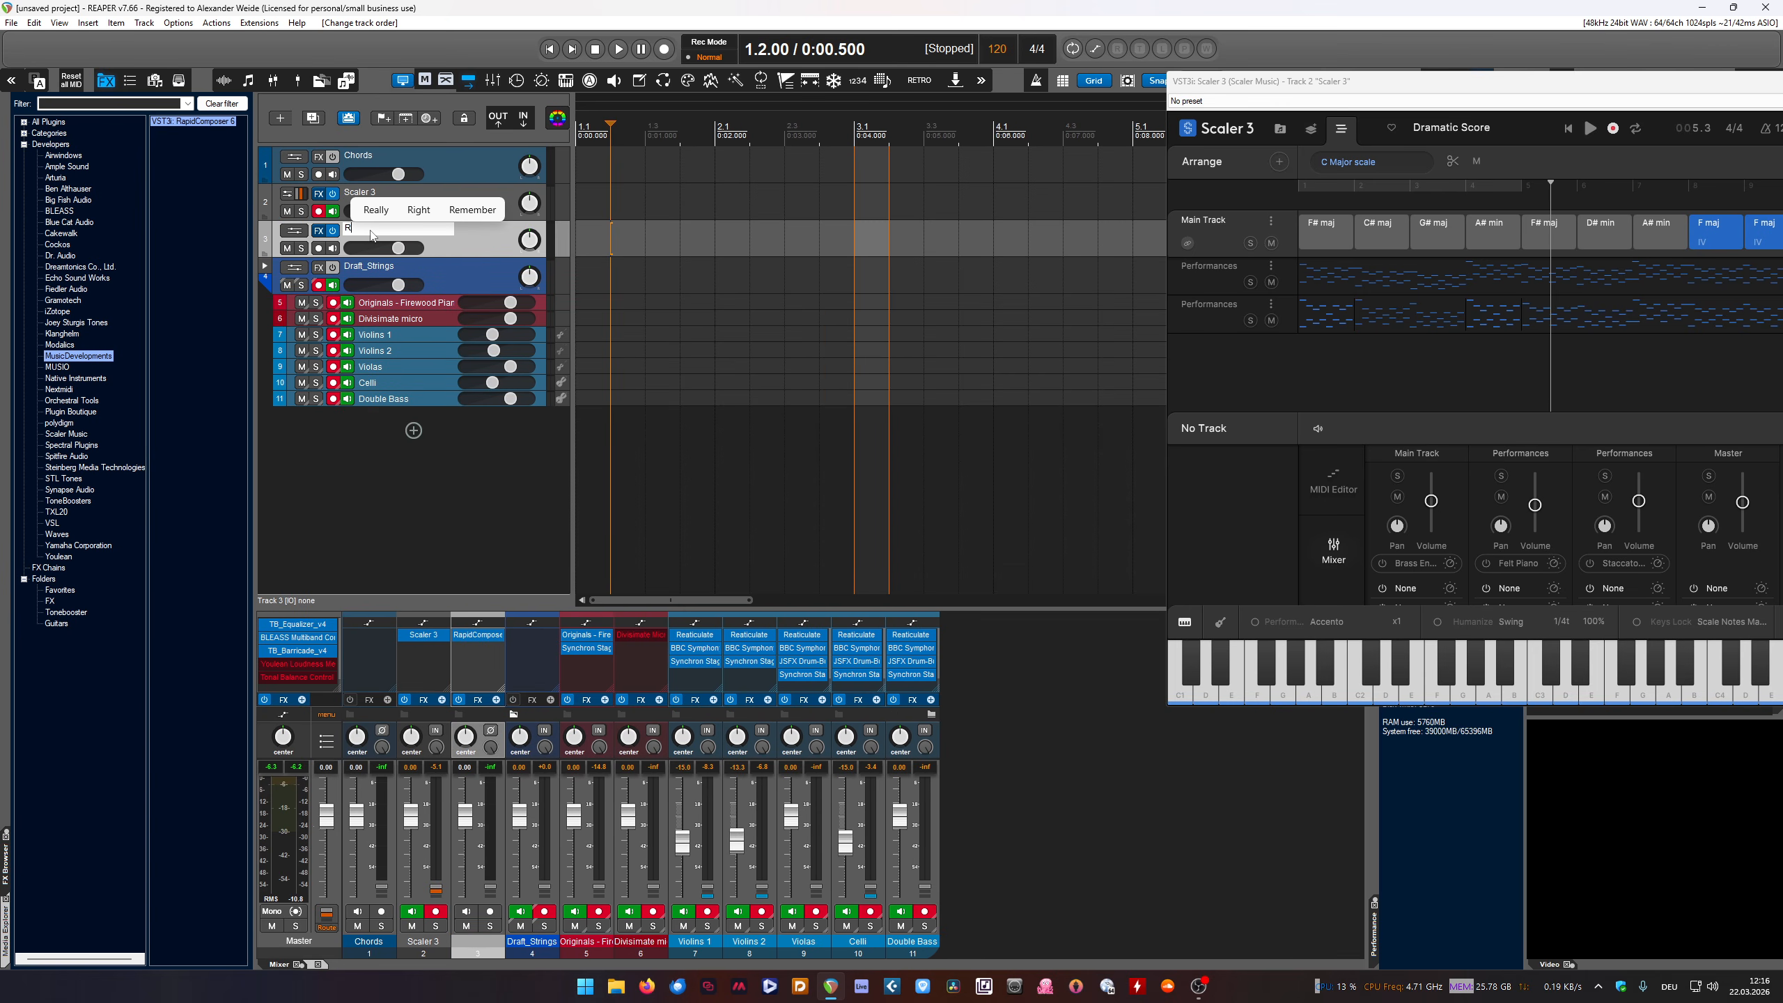
text(apid Composer)
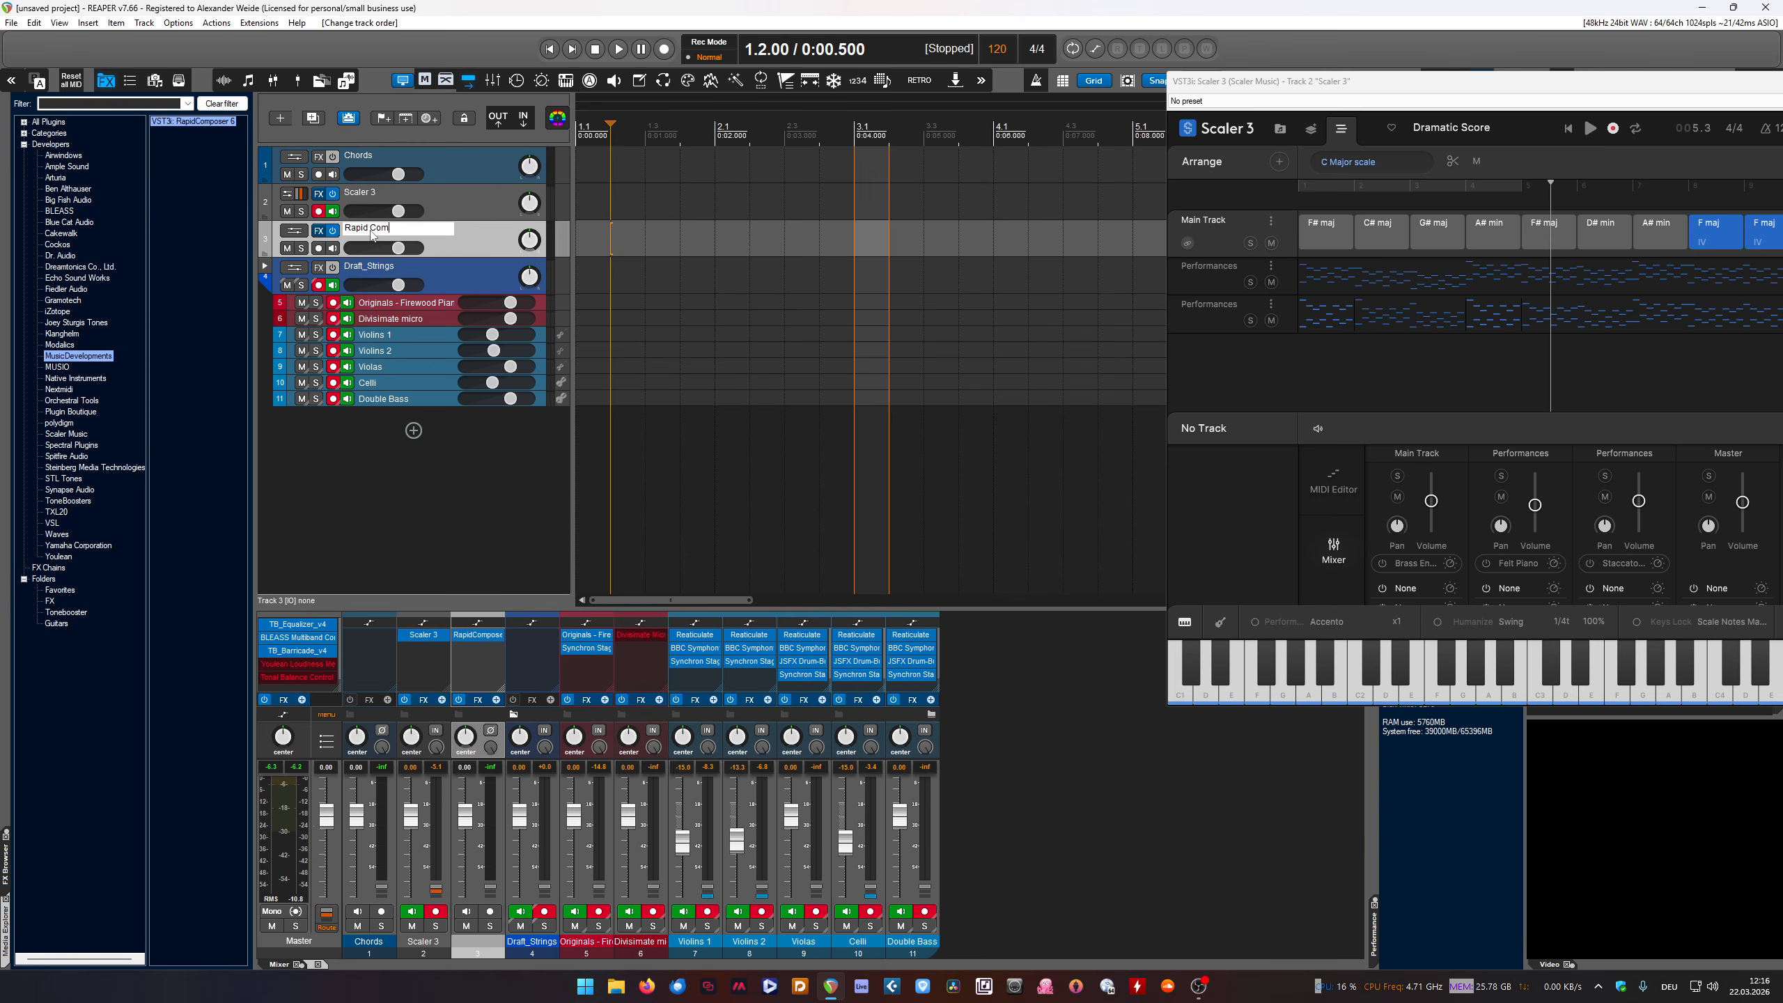
key(Return)
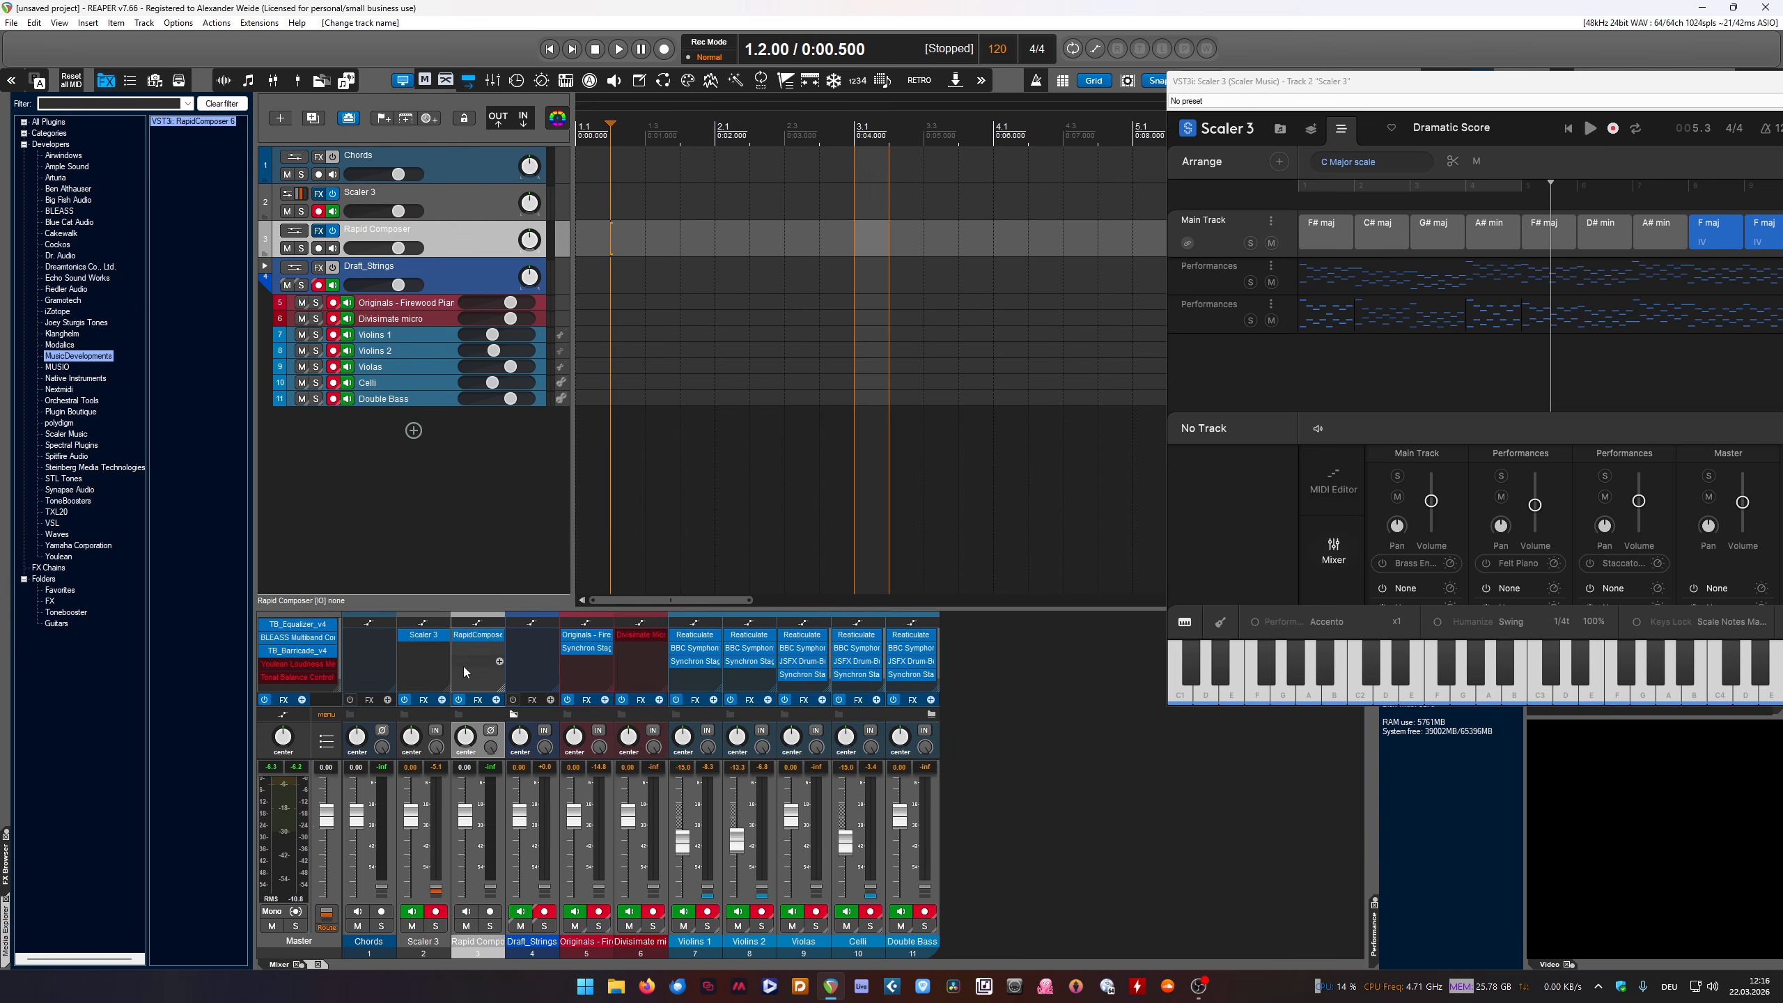
Try to open the copied RapidComposer 6 instance on the Rapid Composer track and close its window
drag(1424, 85, 1116, 49)
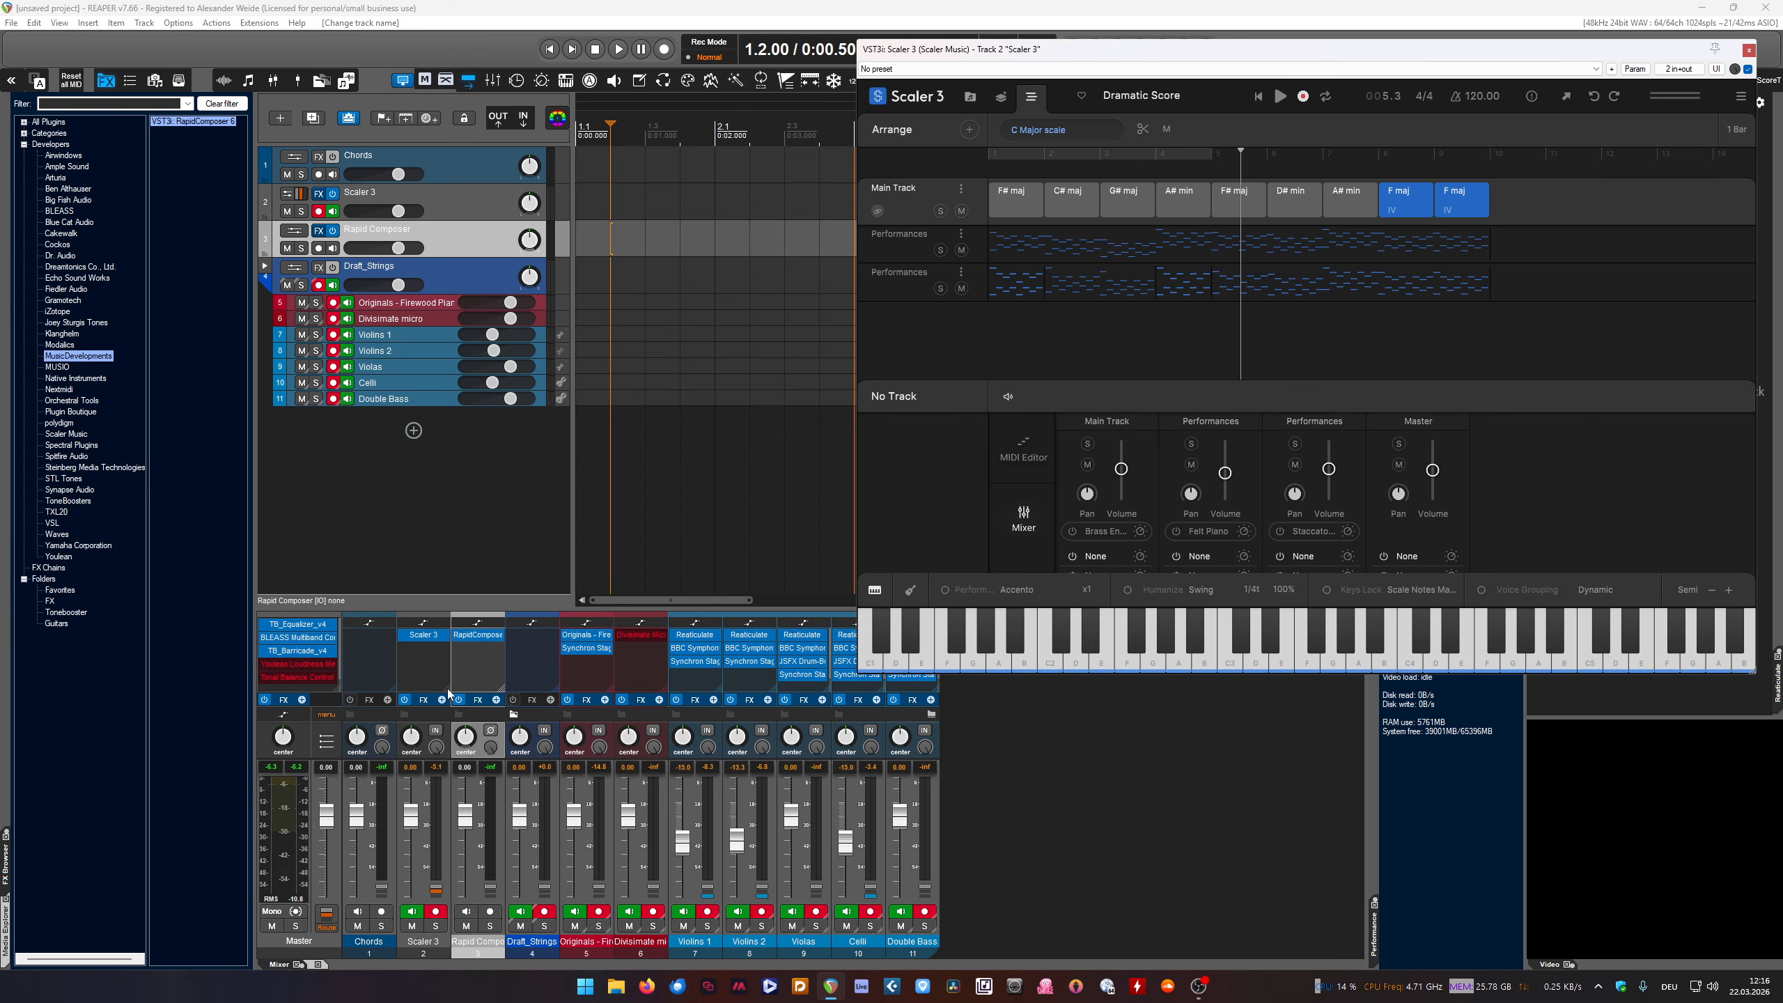
click(477, 635)
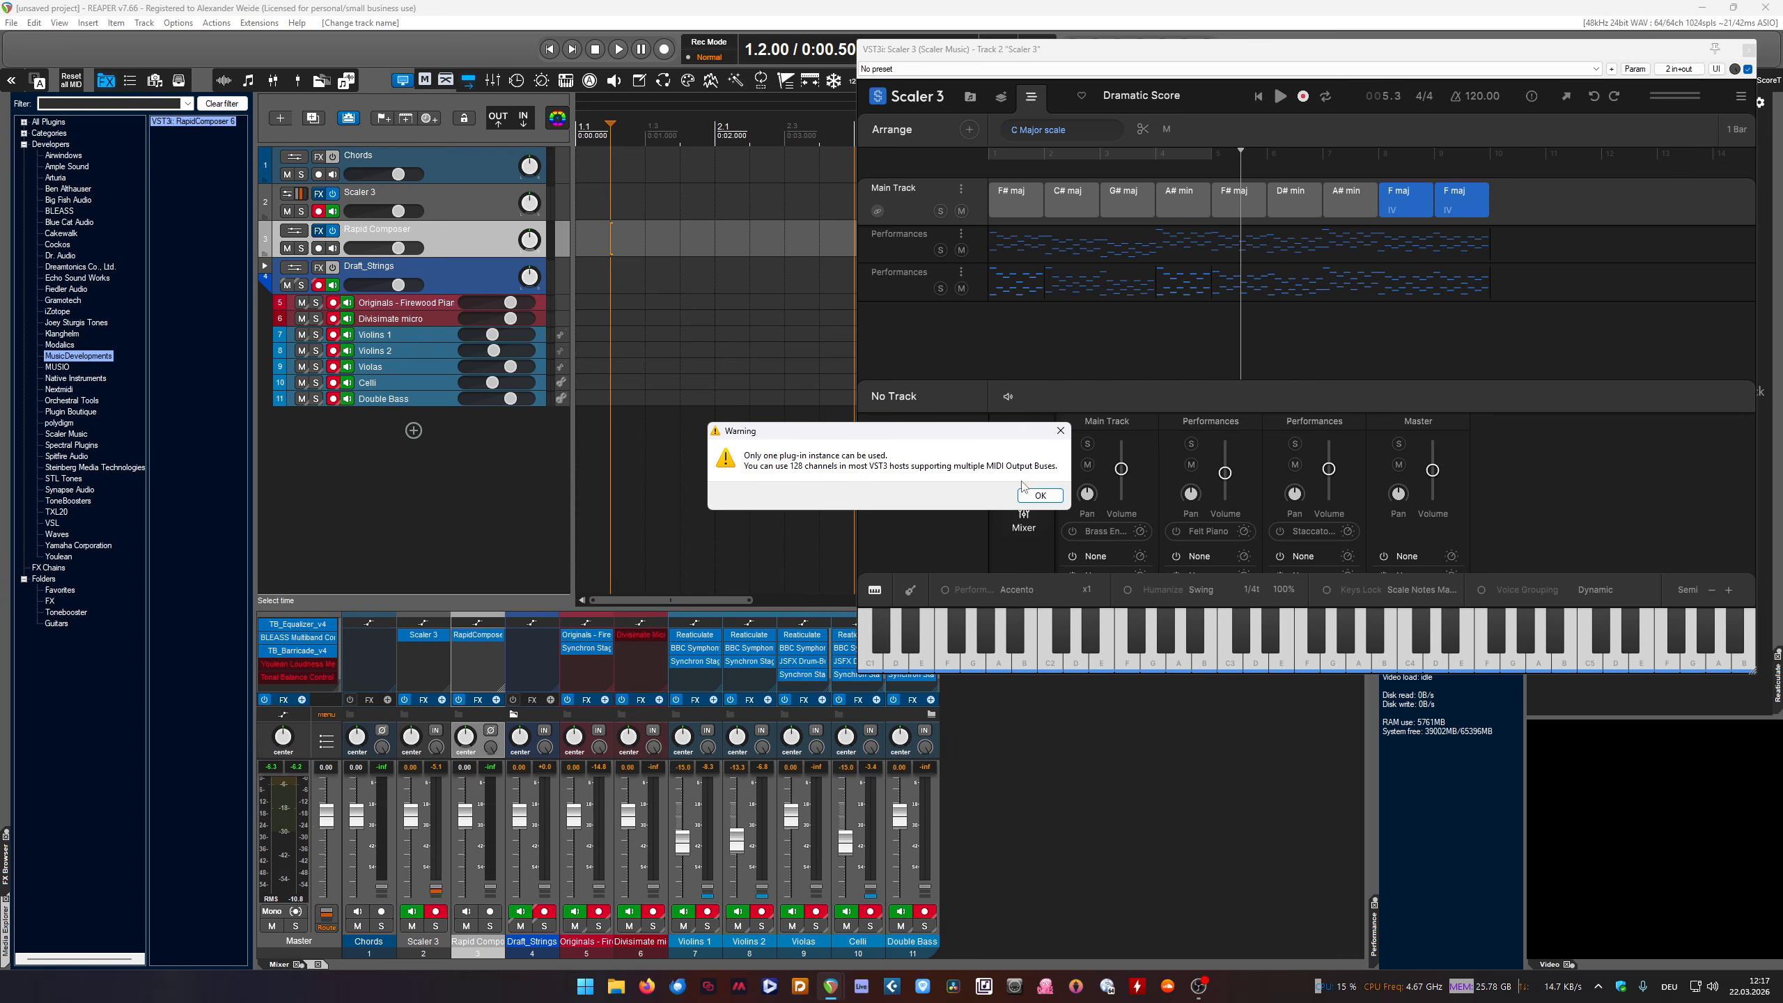
click(1038, 494)
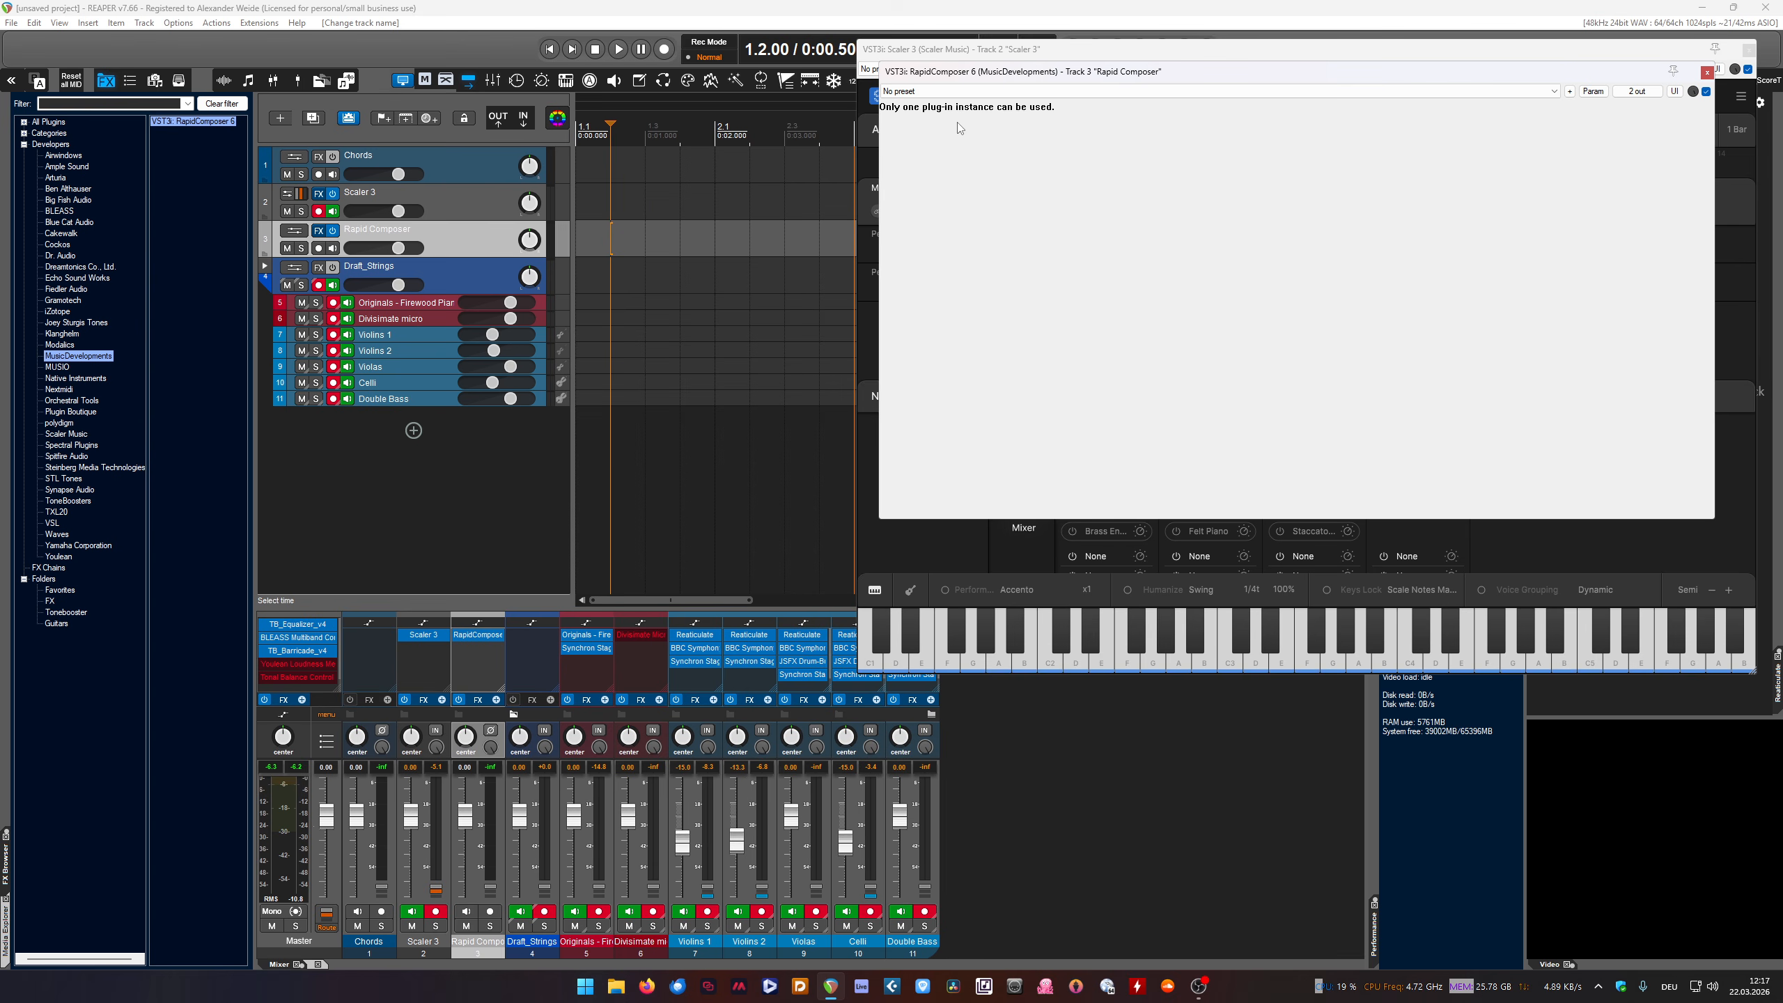
click(1706, 72)
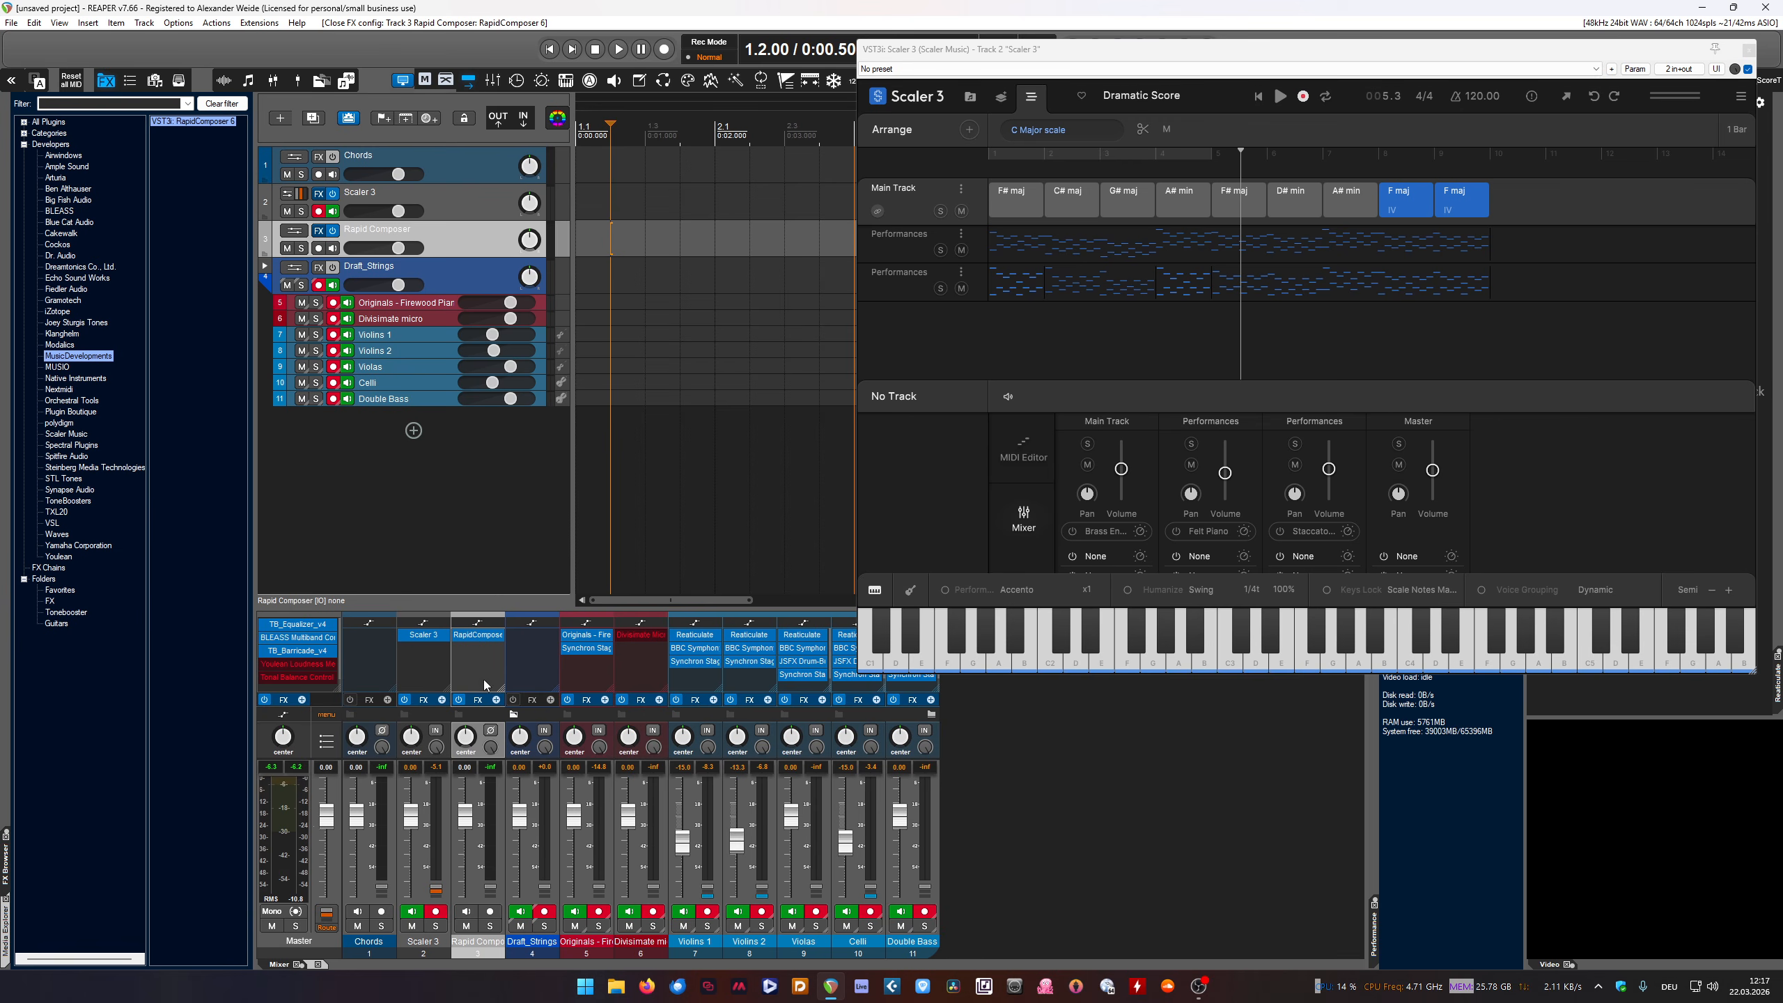
Replace the plugin on the Rapid Composer track with a fresh RapidComposer 6 instance and move its window below the upper tracks
alt+click(471, 637)
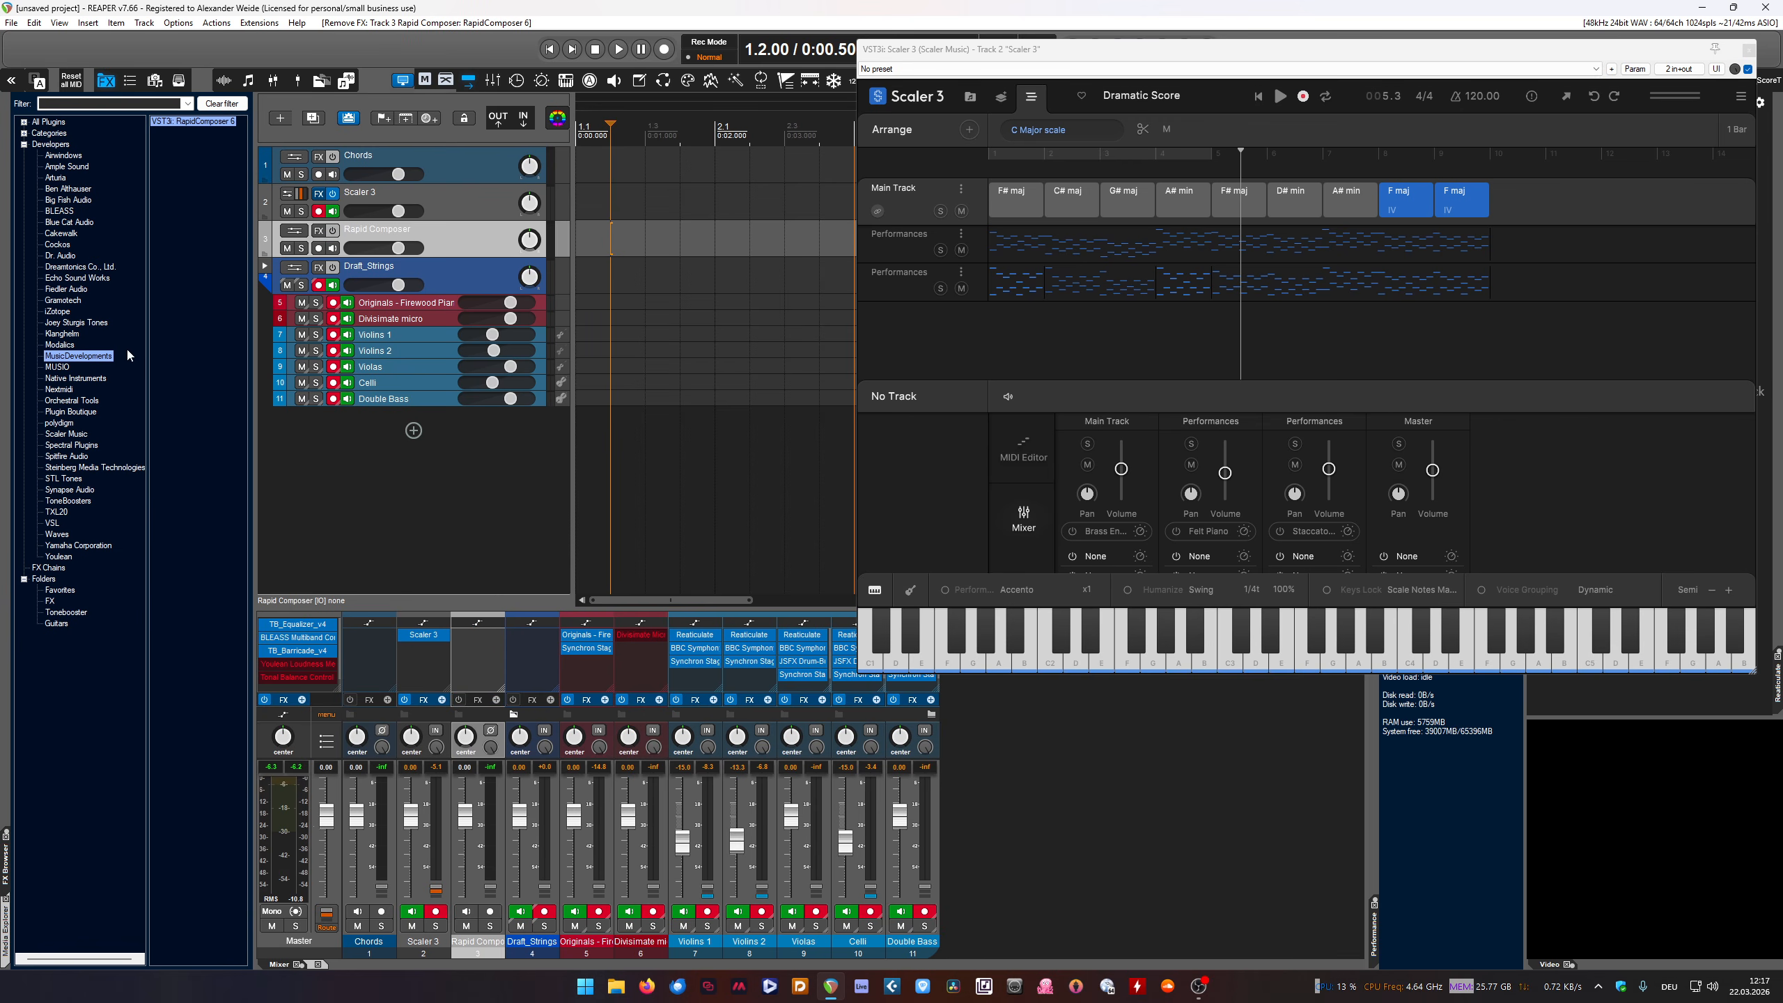
drag(195, 117, 490, 650)
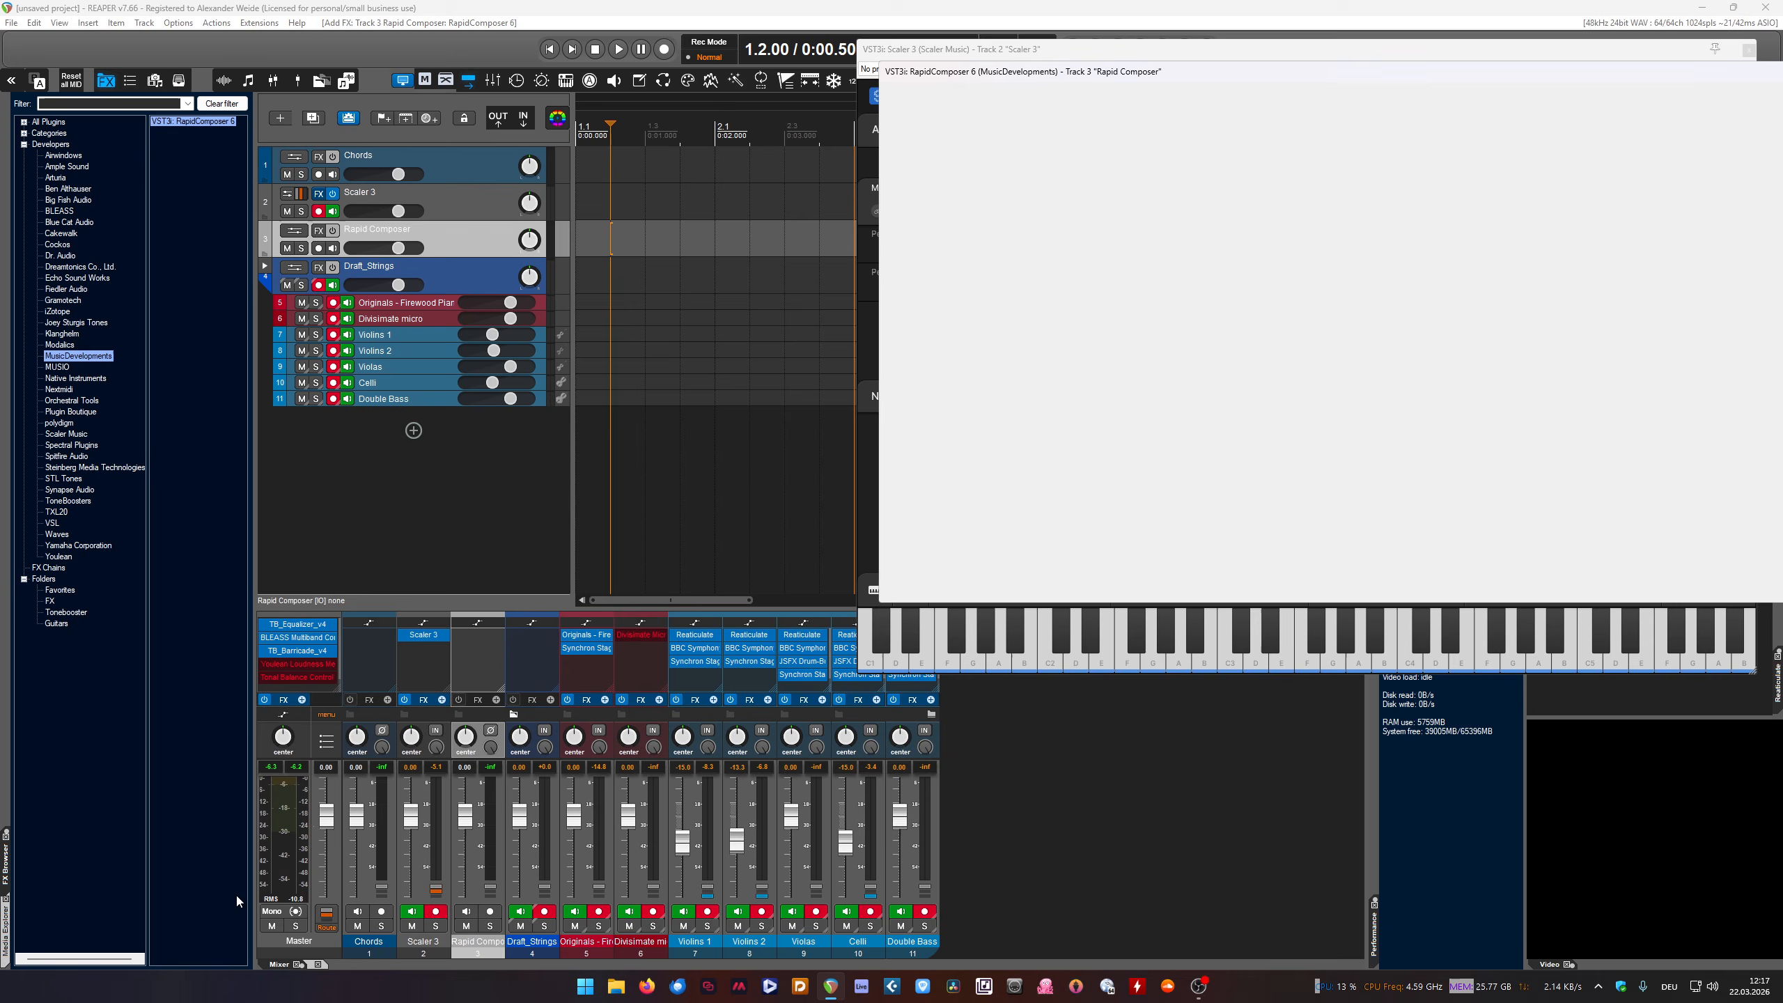
drag(1145, 74, 348, 389)
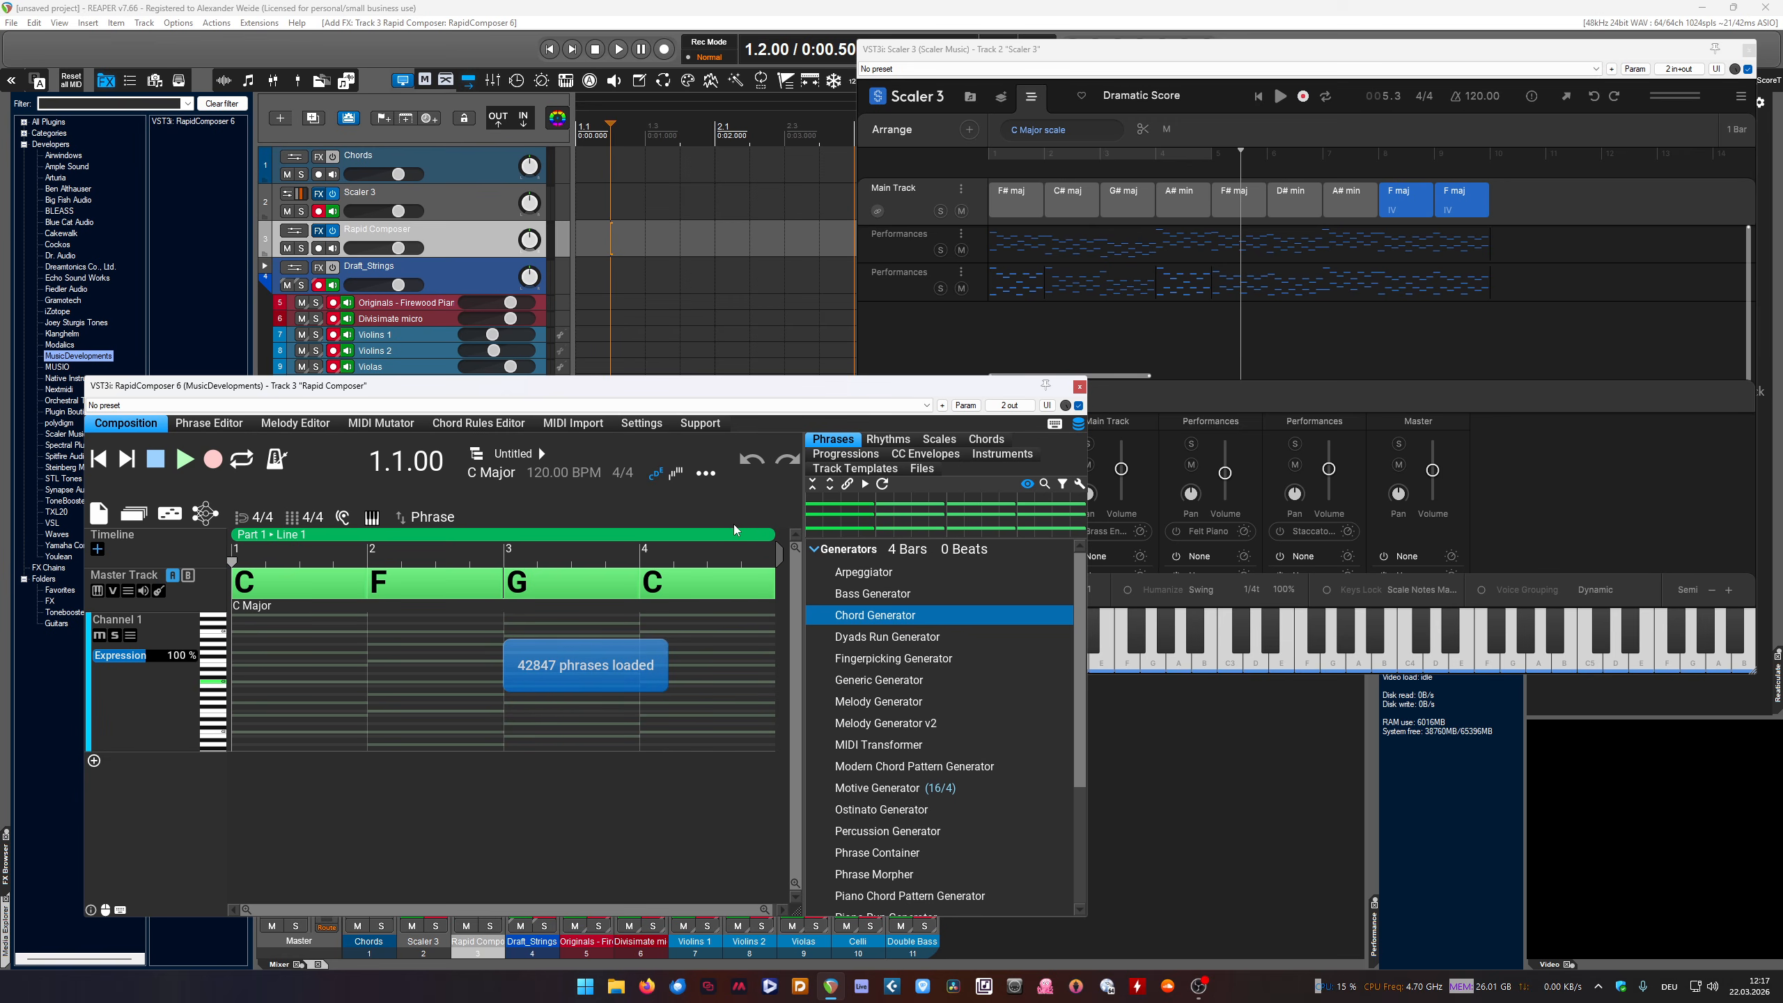
Step through RapidComposer's master track chords and open the Circle of Fifths for the first C chord
click(270, 586)
key(Right)
key(Right)
key(Right)
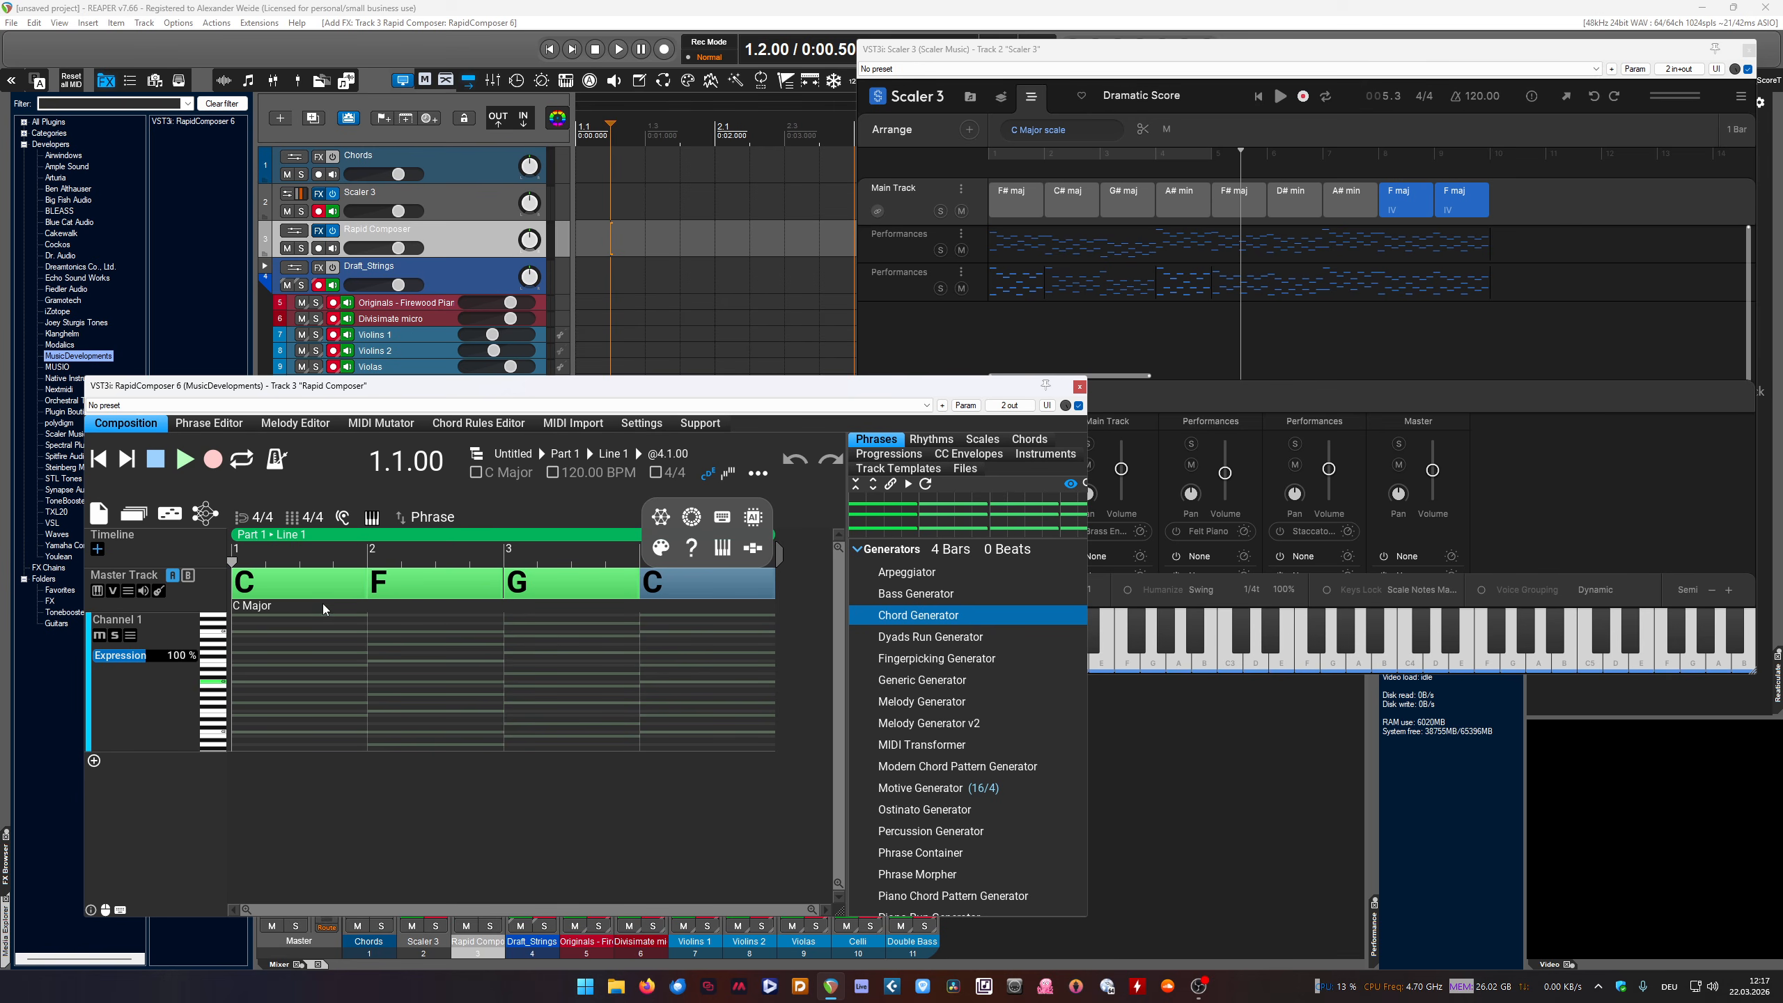
click(298, 588)
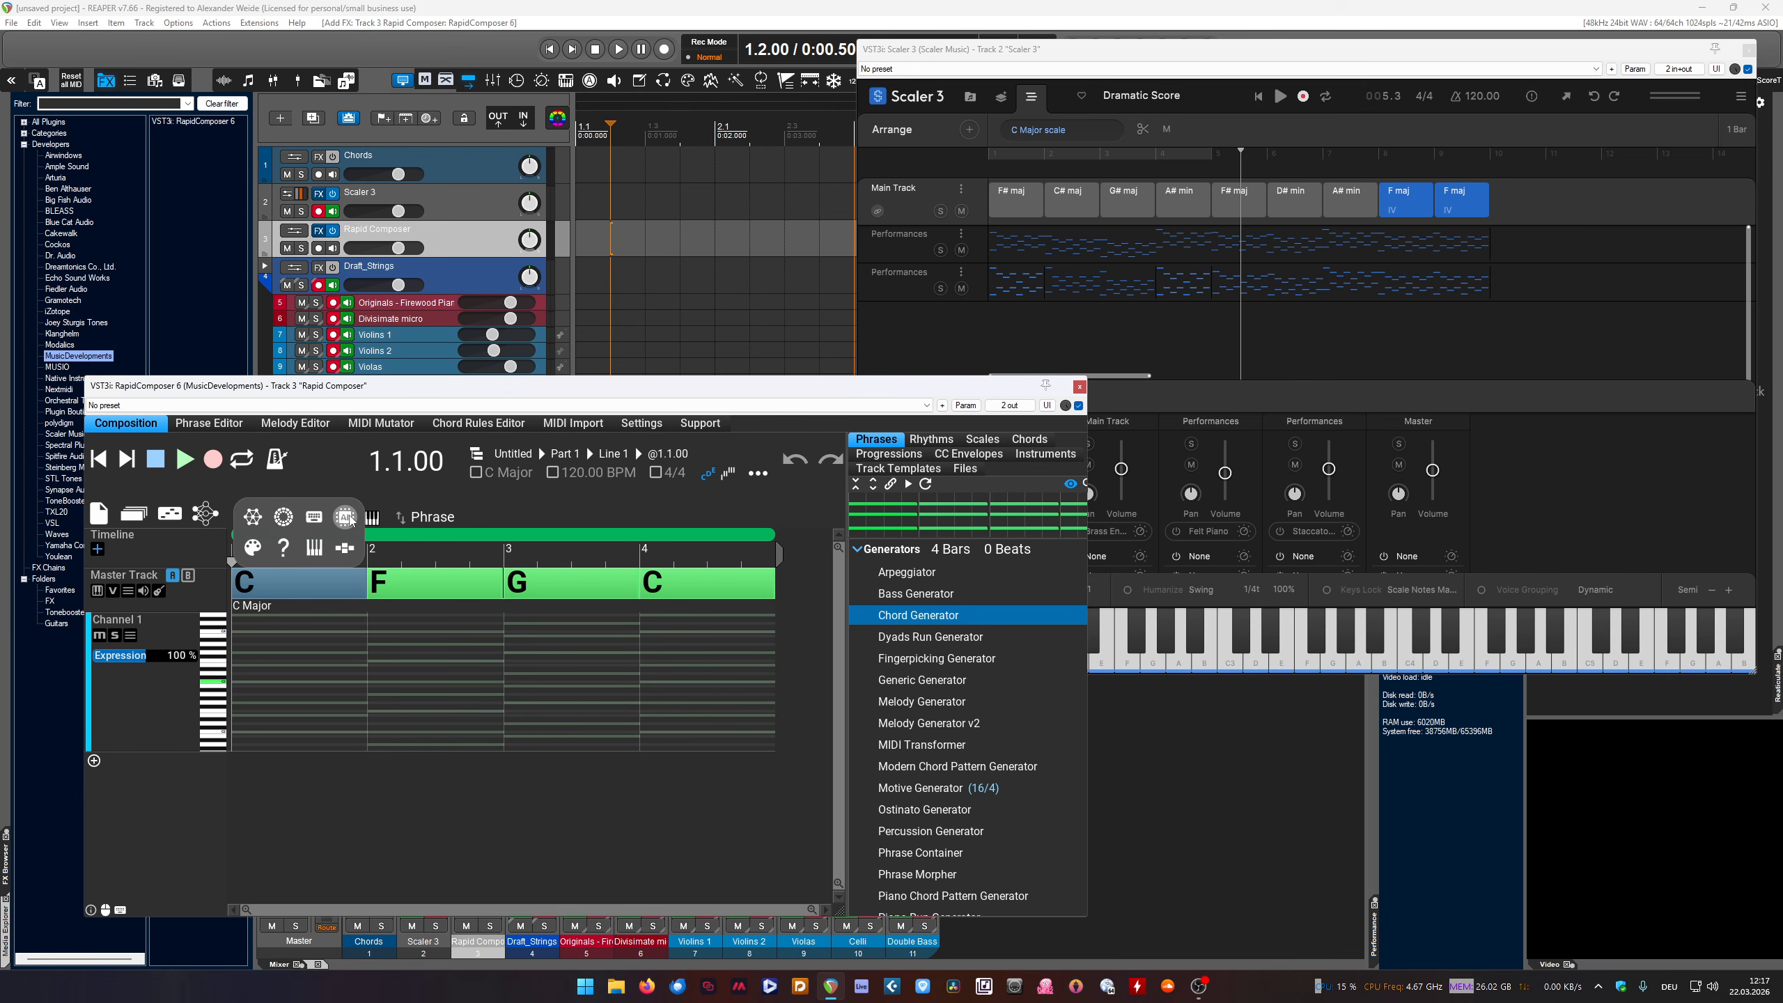
click(255, 517)
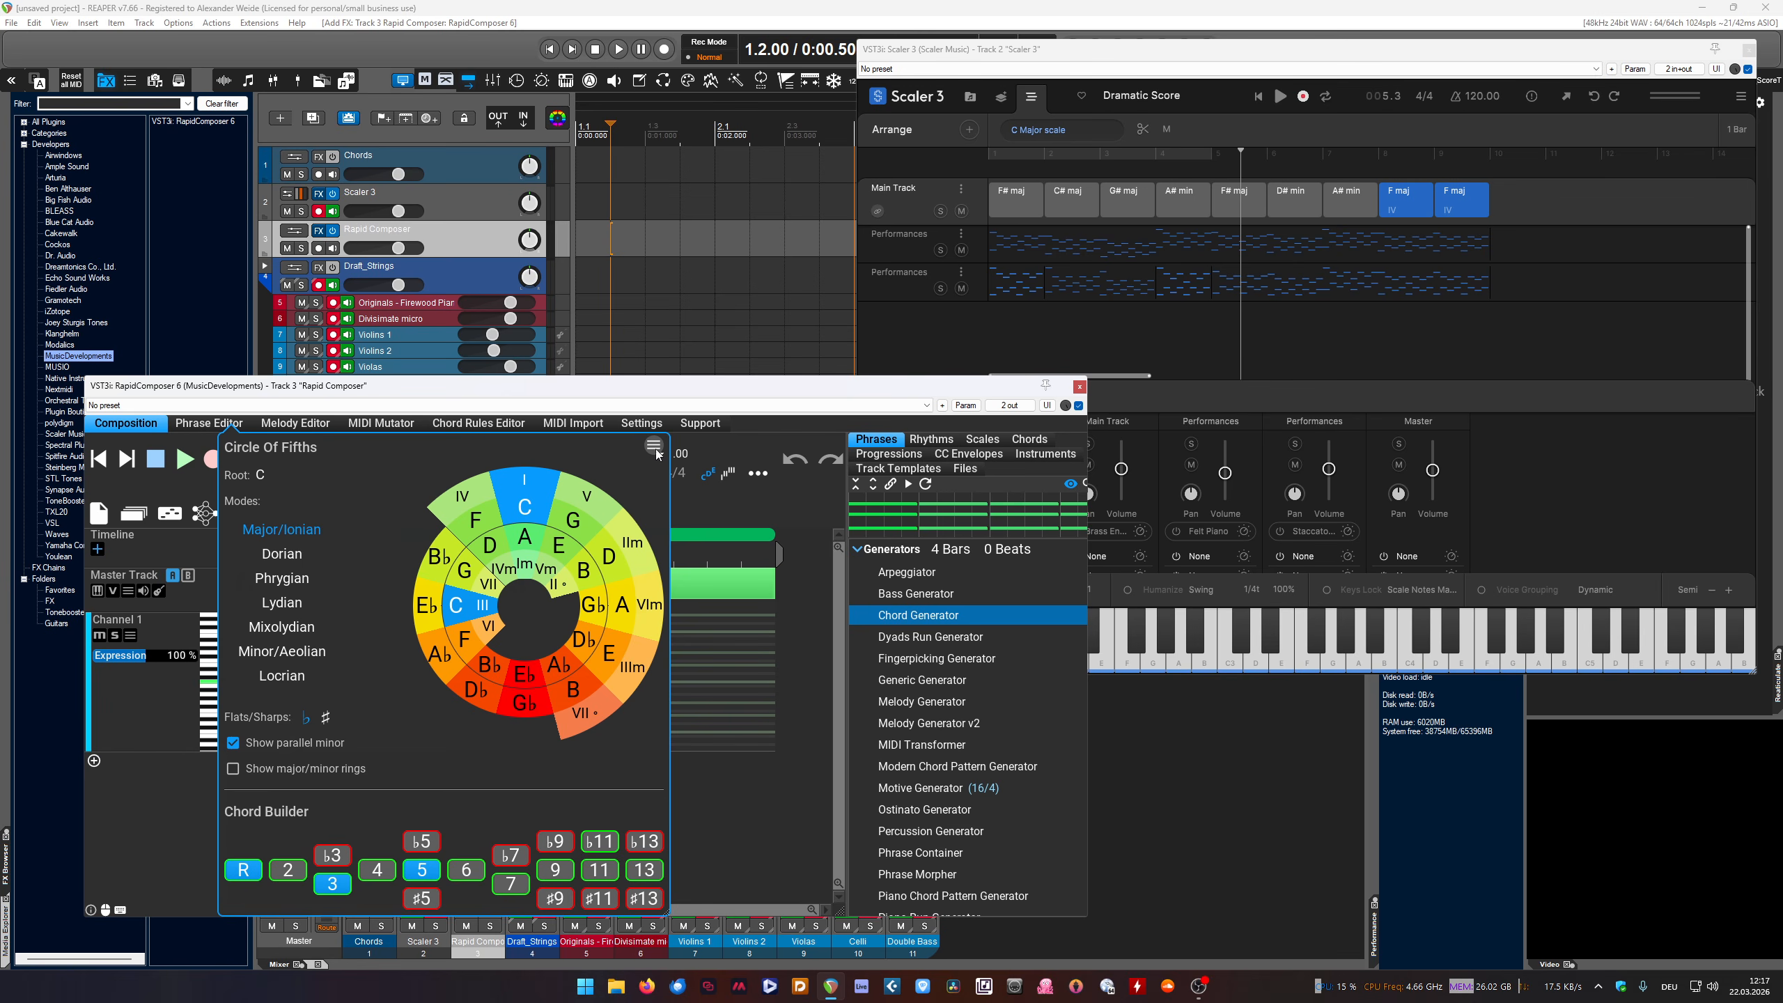
Enlarge the RapidComposer window, close the Circle of Fifths, and reposition the window below the upper tracks
drag(955, 398, 1004, 187)
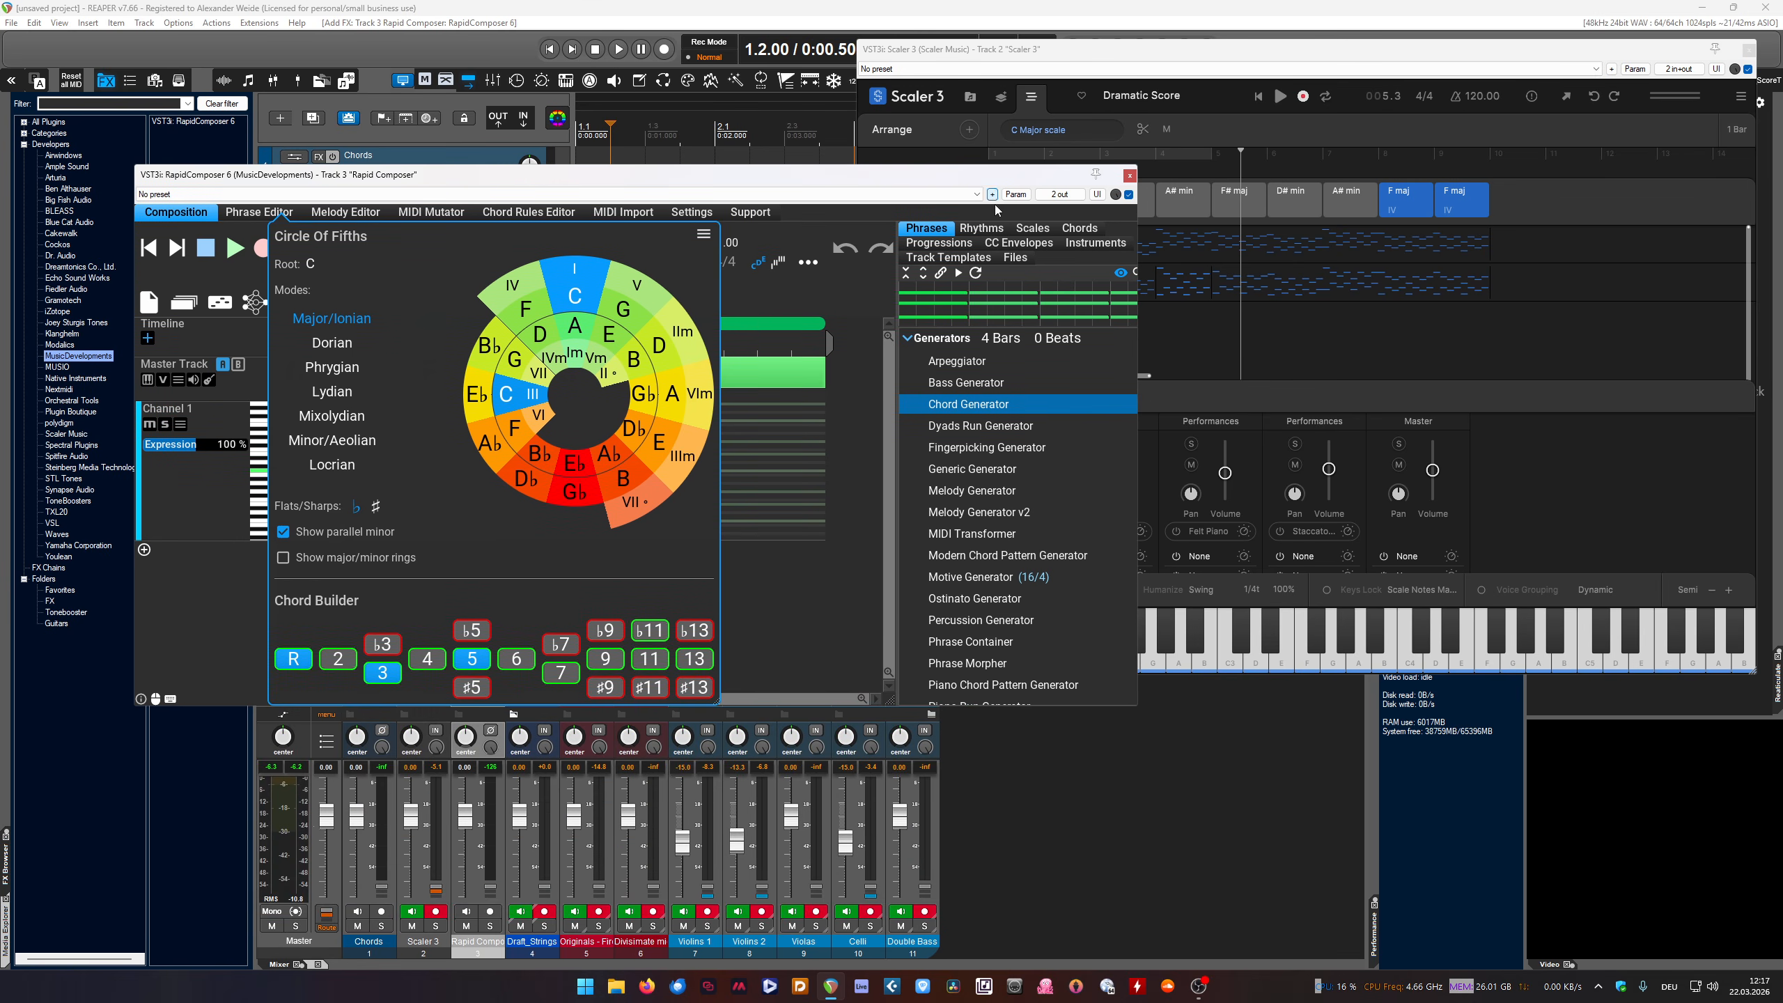
drag(1213, 789, 1163, 714)
drag(877, 587, 842, 593)
click(769, 610)
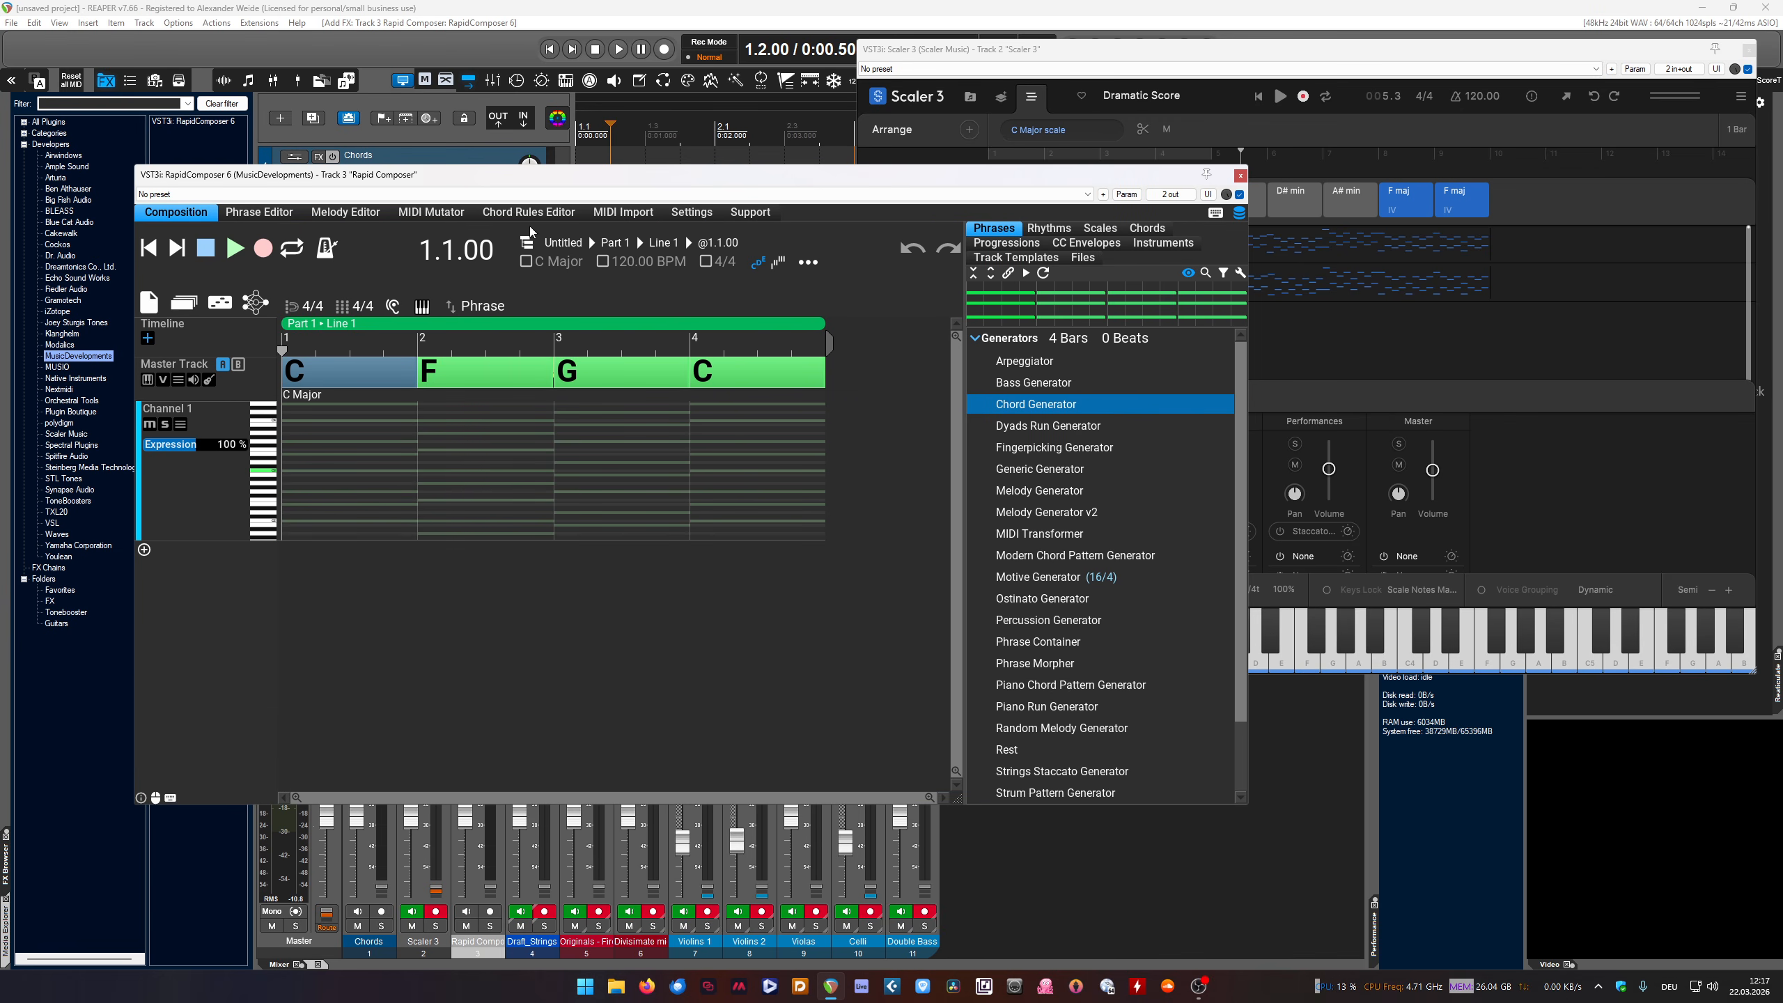
drag(542, 182, 511, 330)
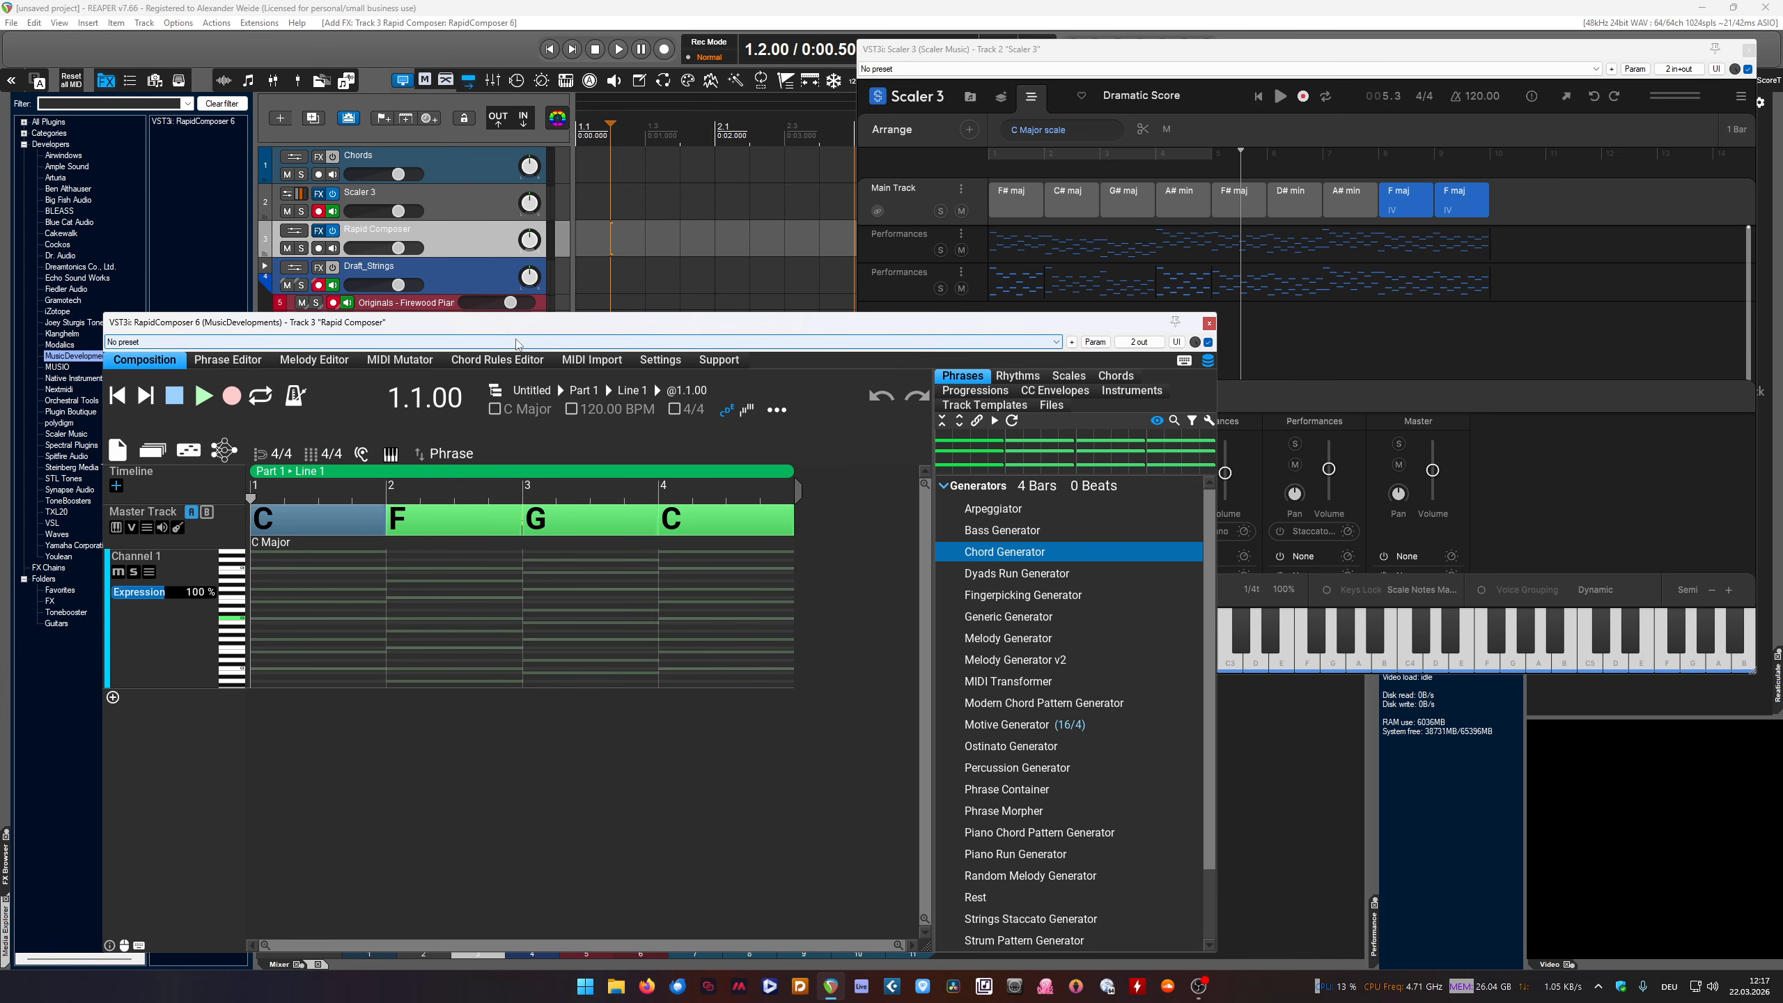
Select the F chord, move the RapidComposer window clear of the track names, and add a second track
click(410, 528)
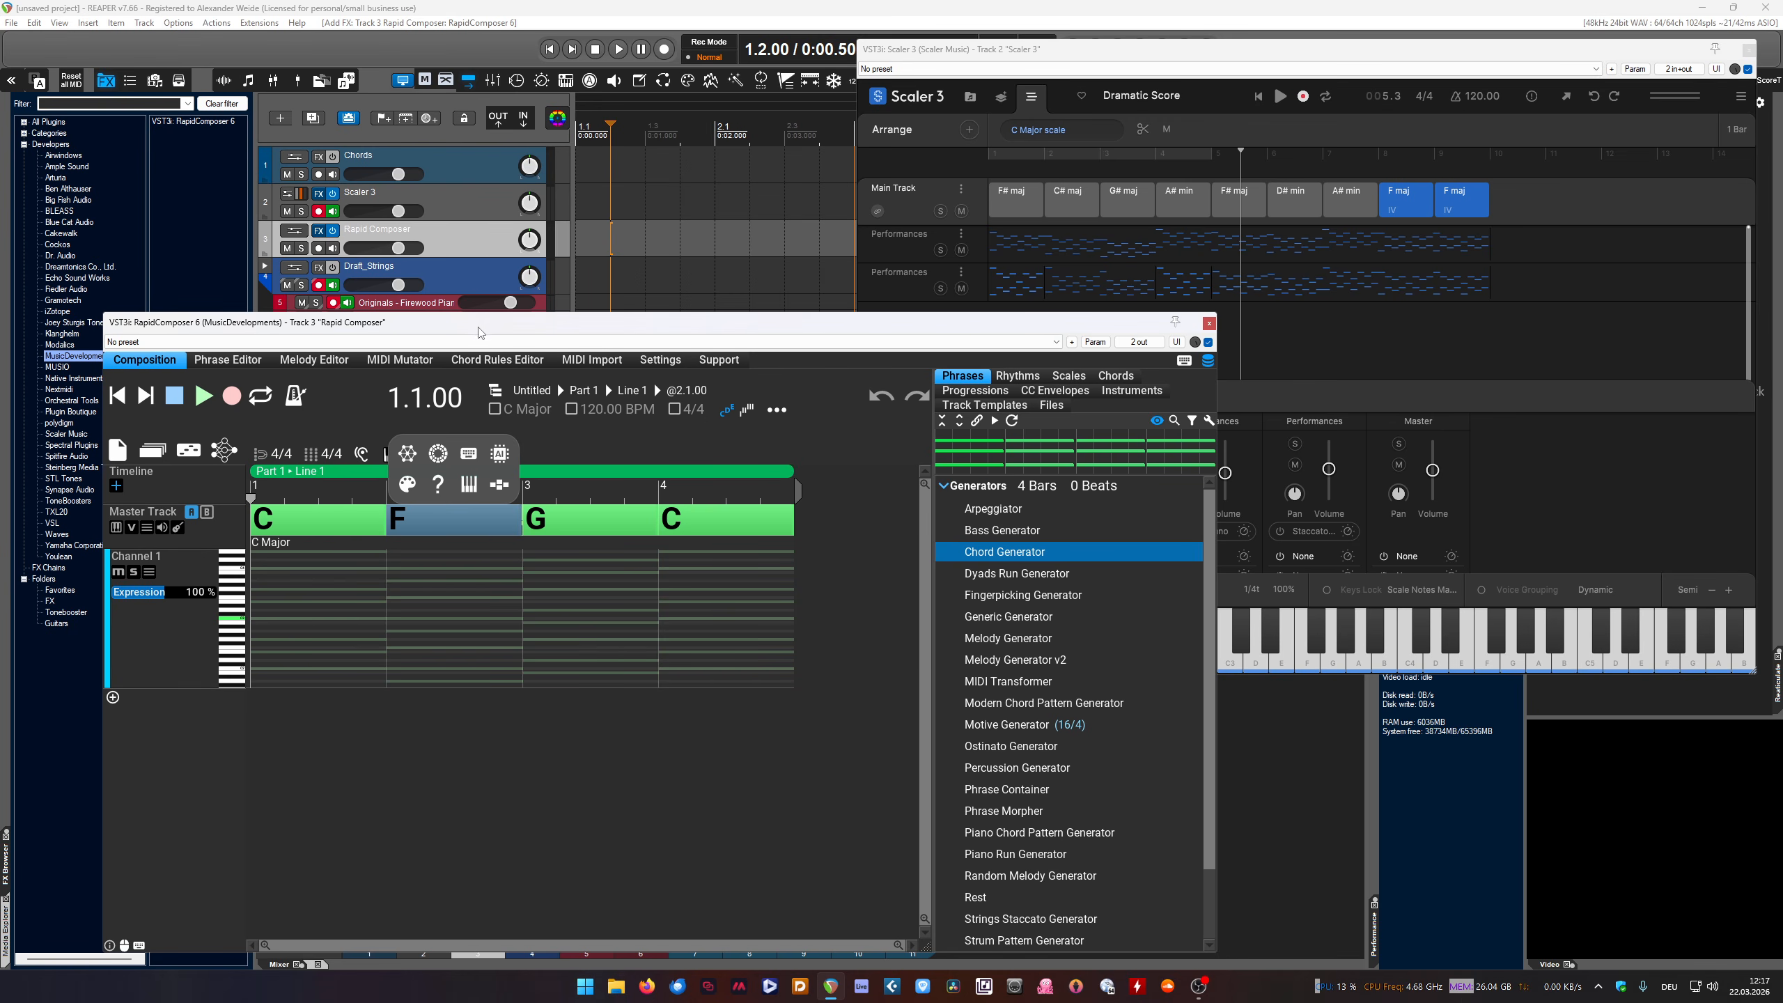
drag(479, 324, 875, 270)
click(510, 643)
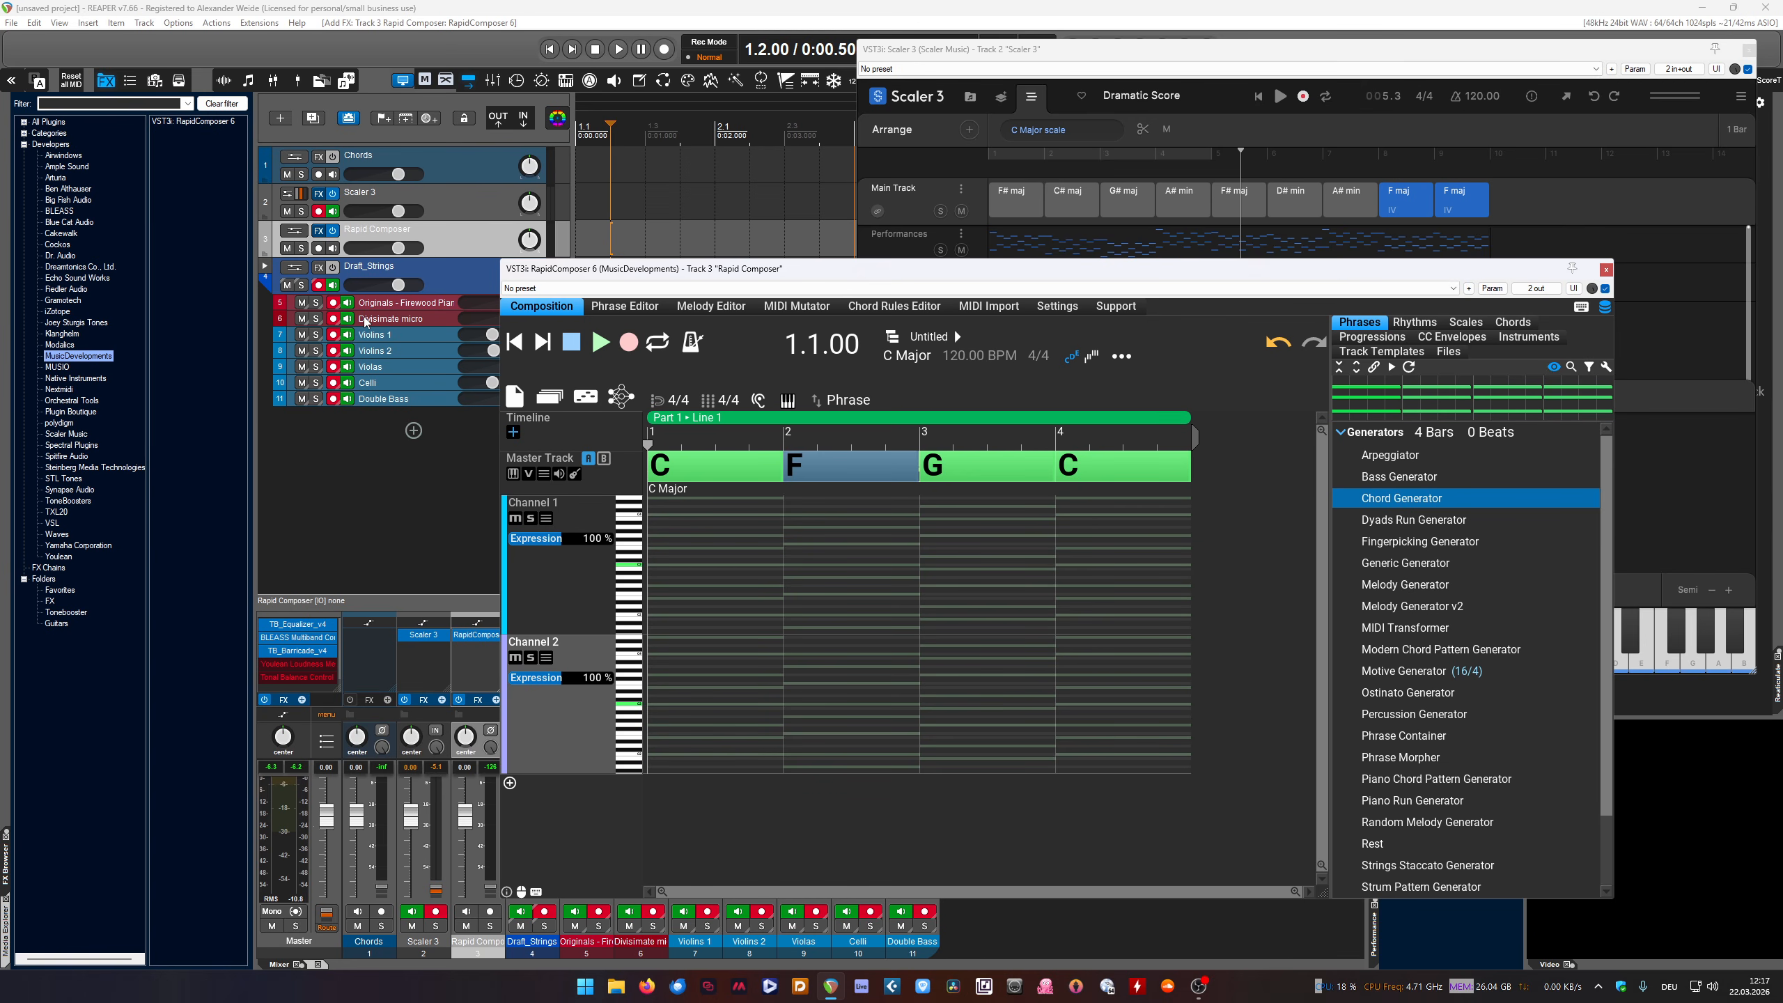
Examine the general settings and available track actions for Channel 2 in RapidComposer, moving the plugin window higher
click(547, 656)
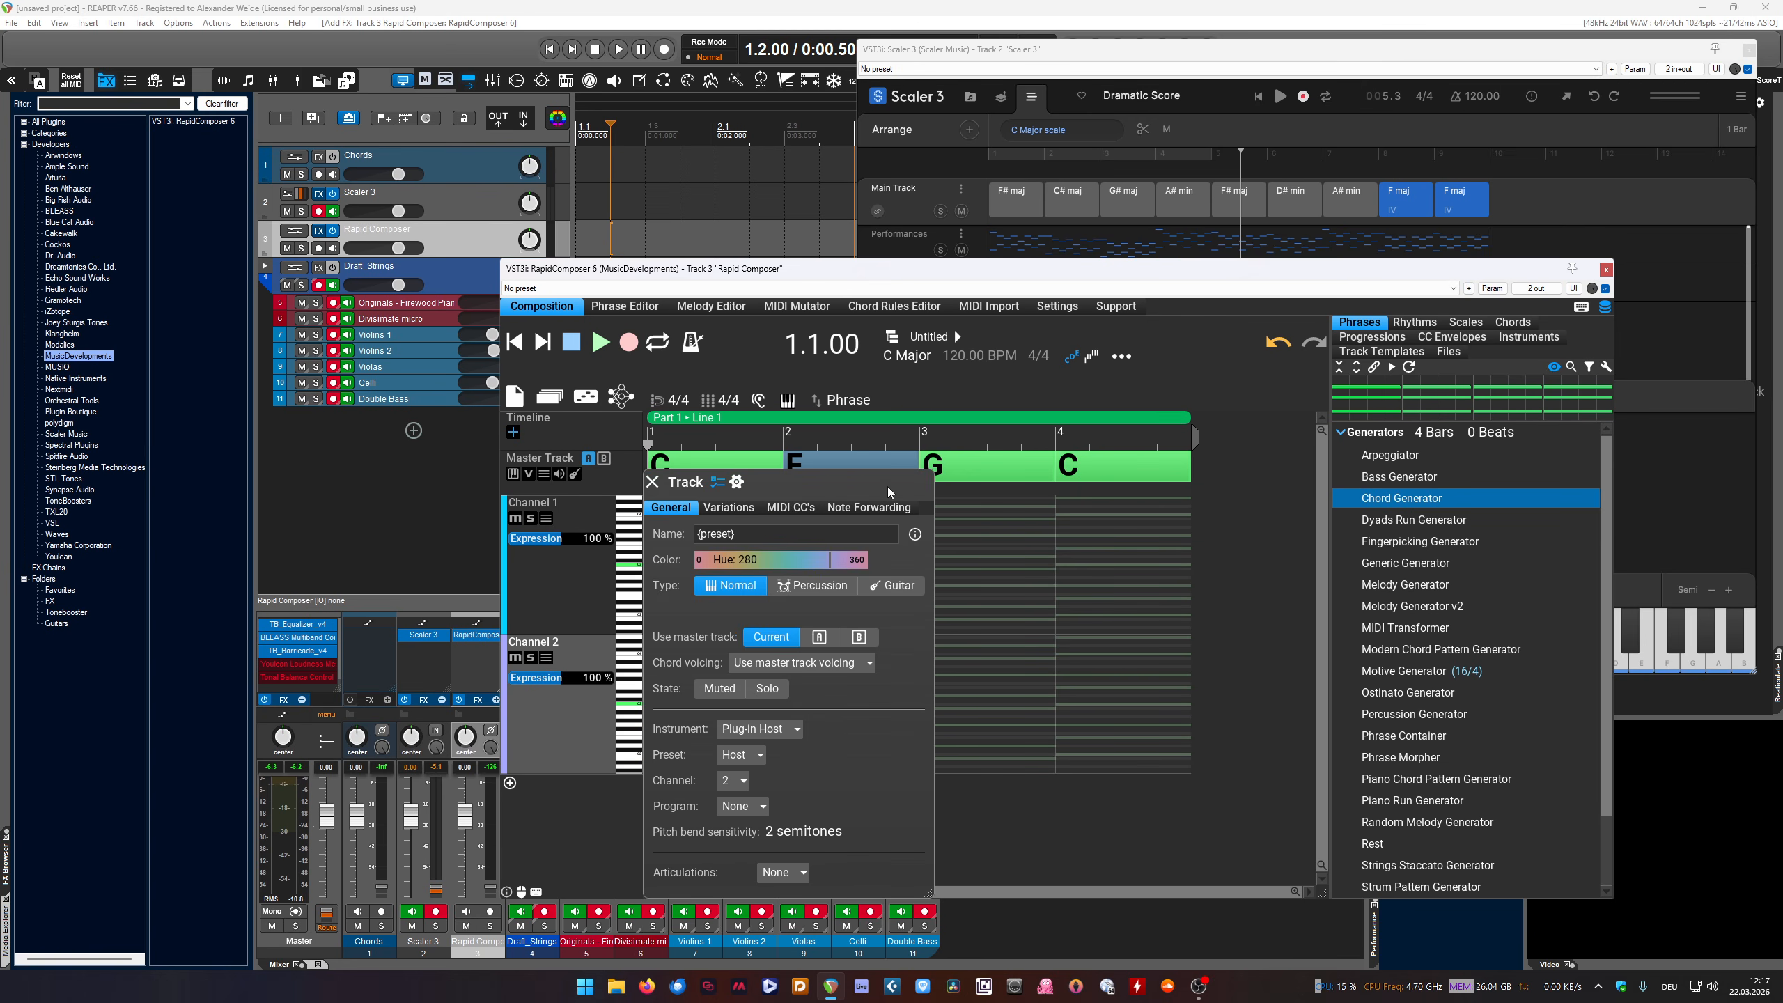
click(736, 482)
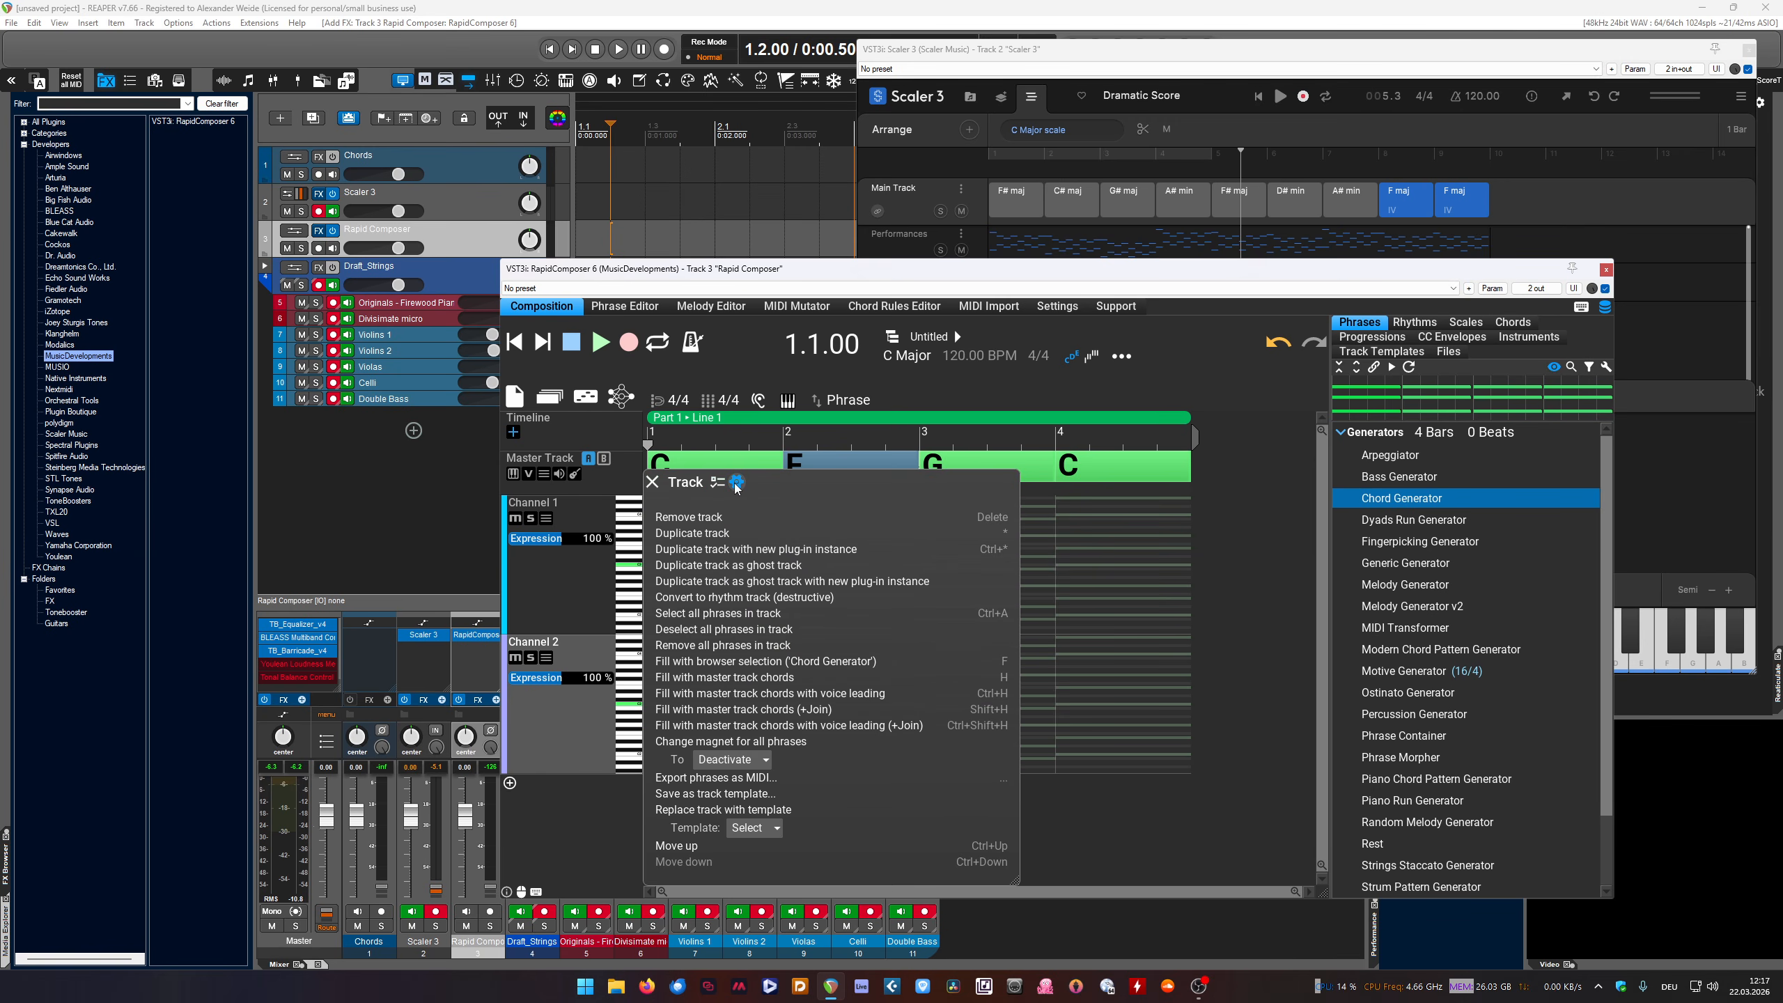
click(651, 481)
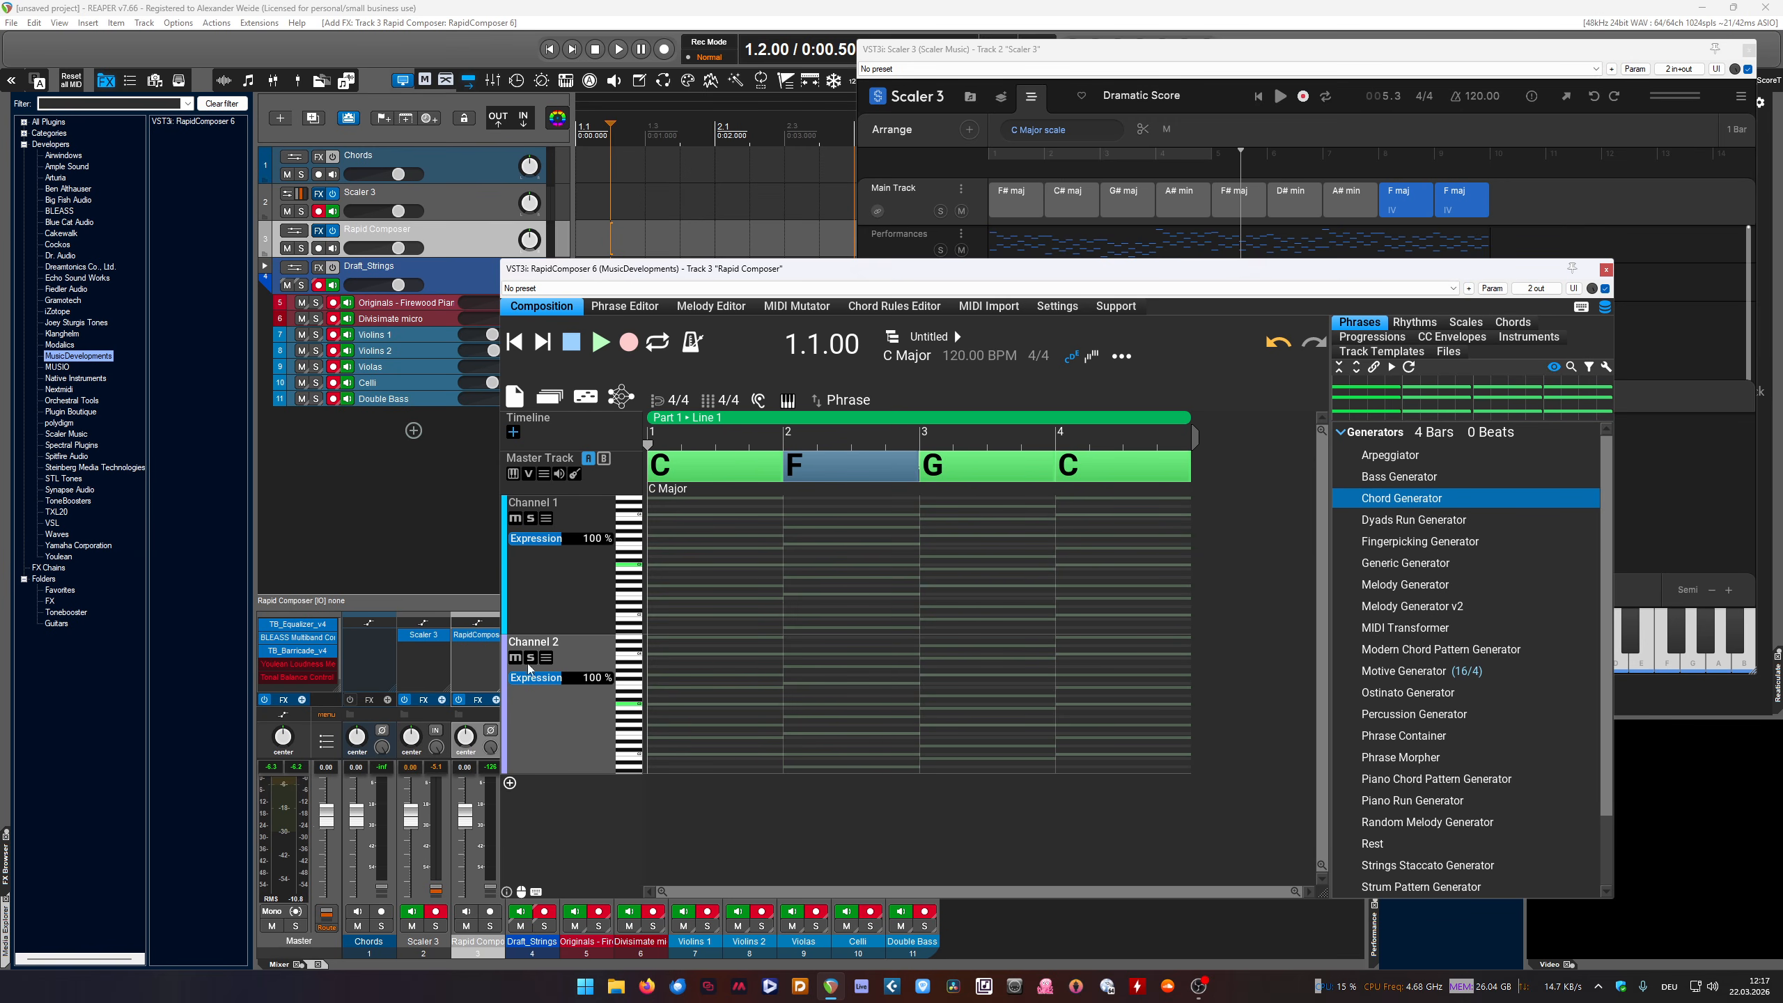
click(545, 659)
click(544, 774)
right_click(534, 735)
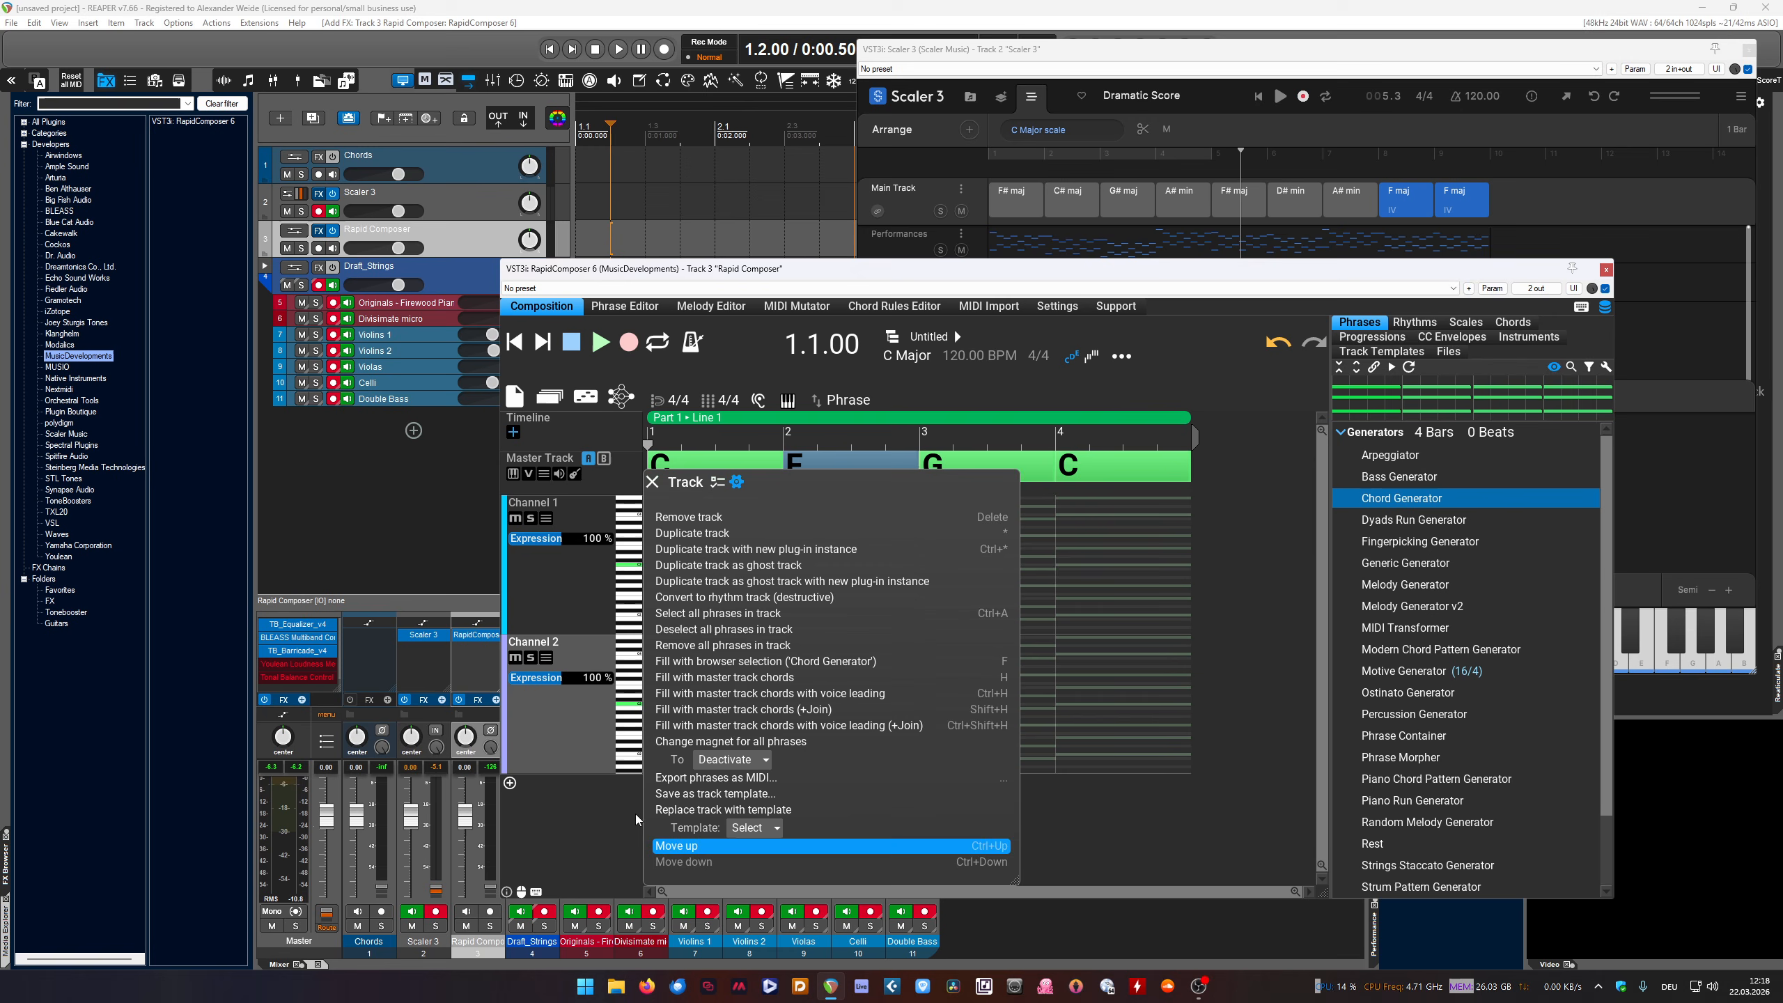
drag(802, 271, 686, 149)
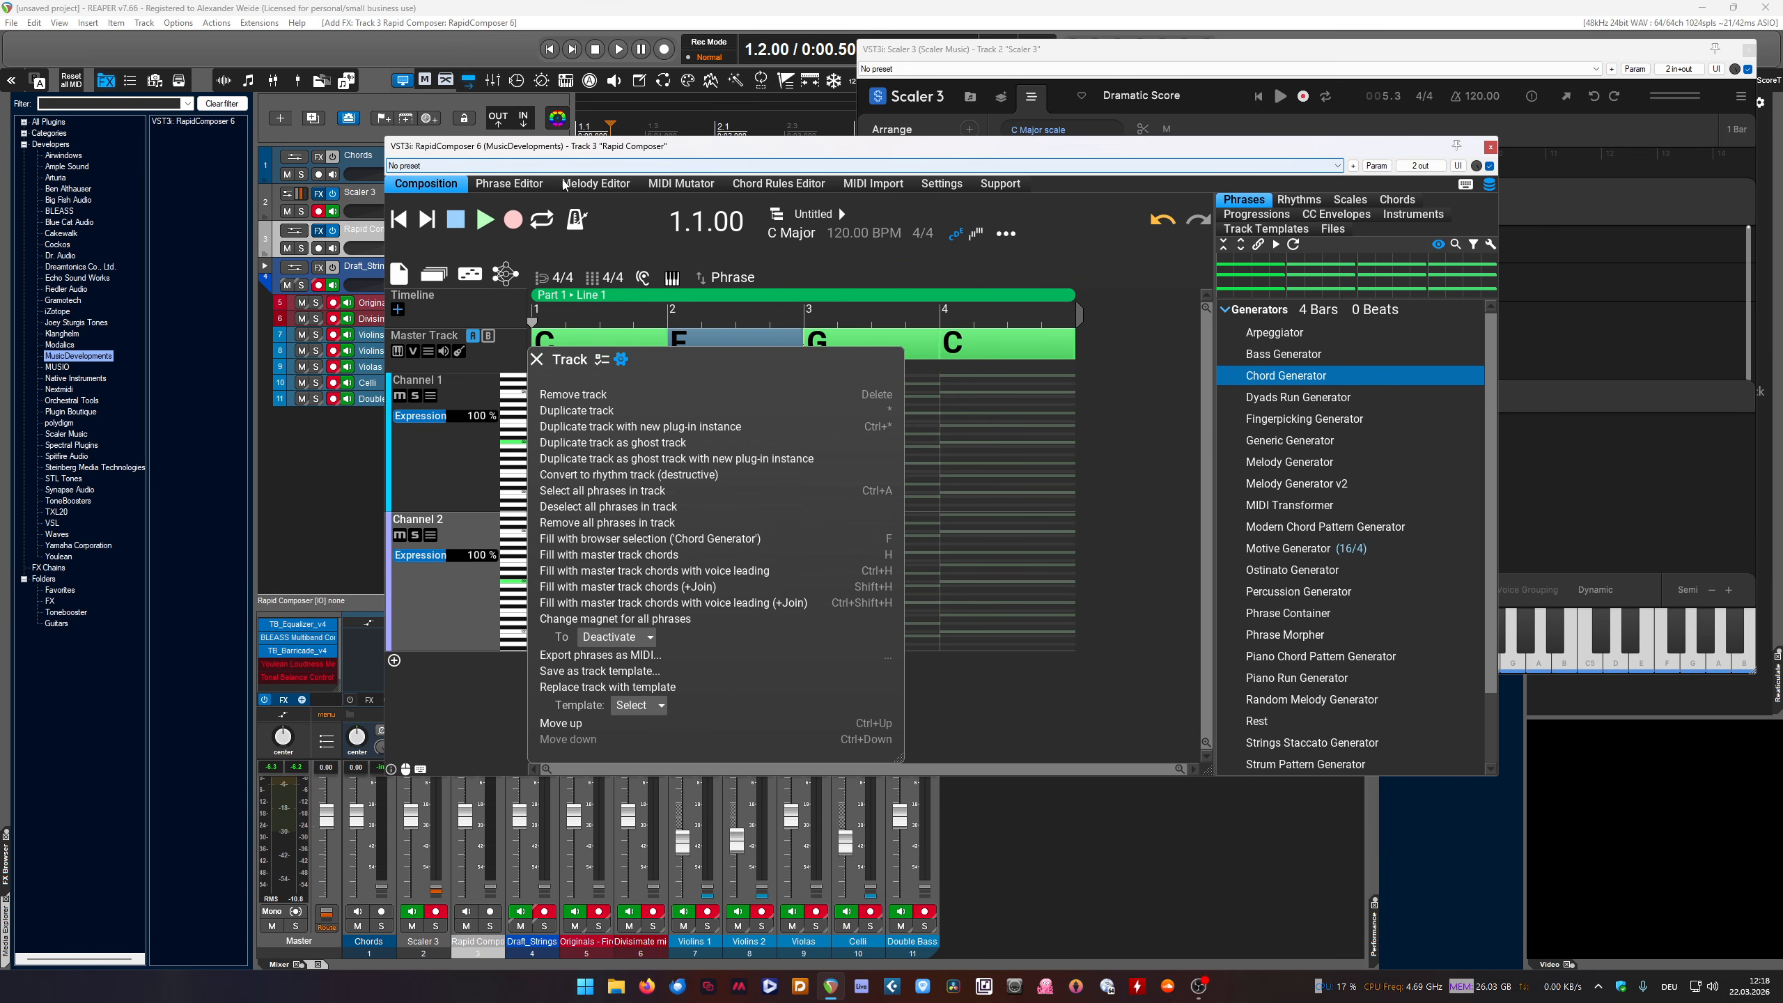
Check the note display options of Channel 2, return to its general track settings and move the settings dialog clear of the track names
click(432, 535)
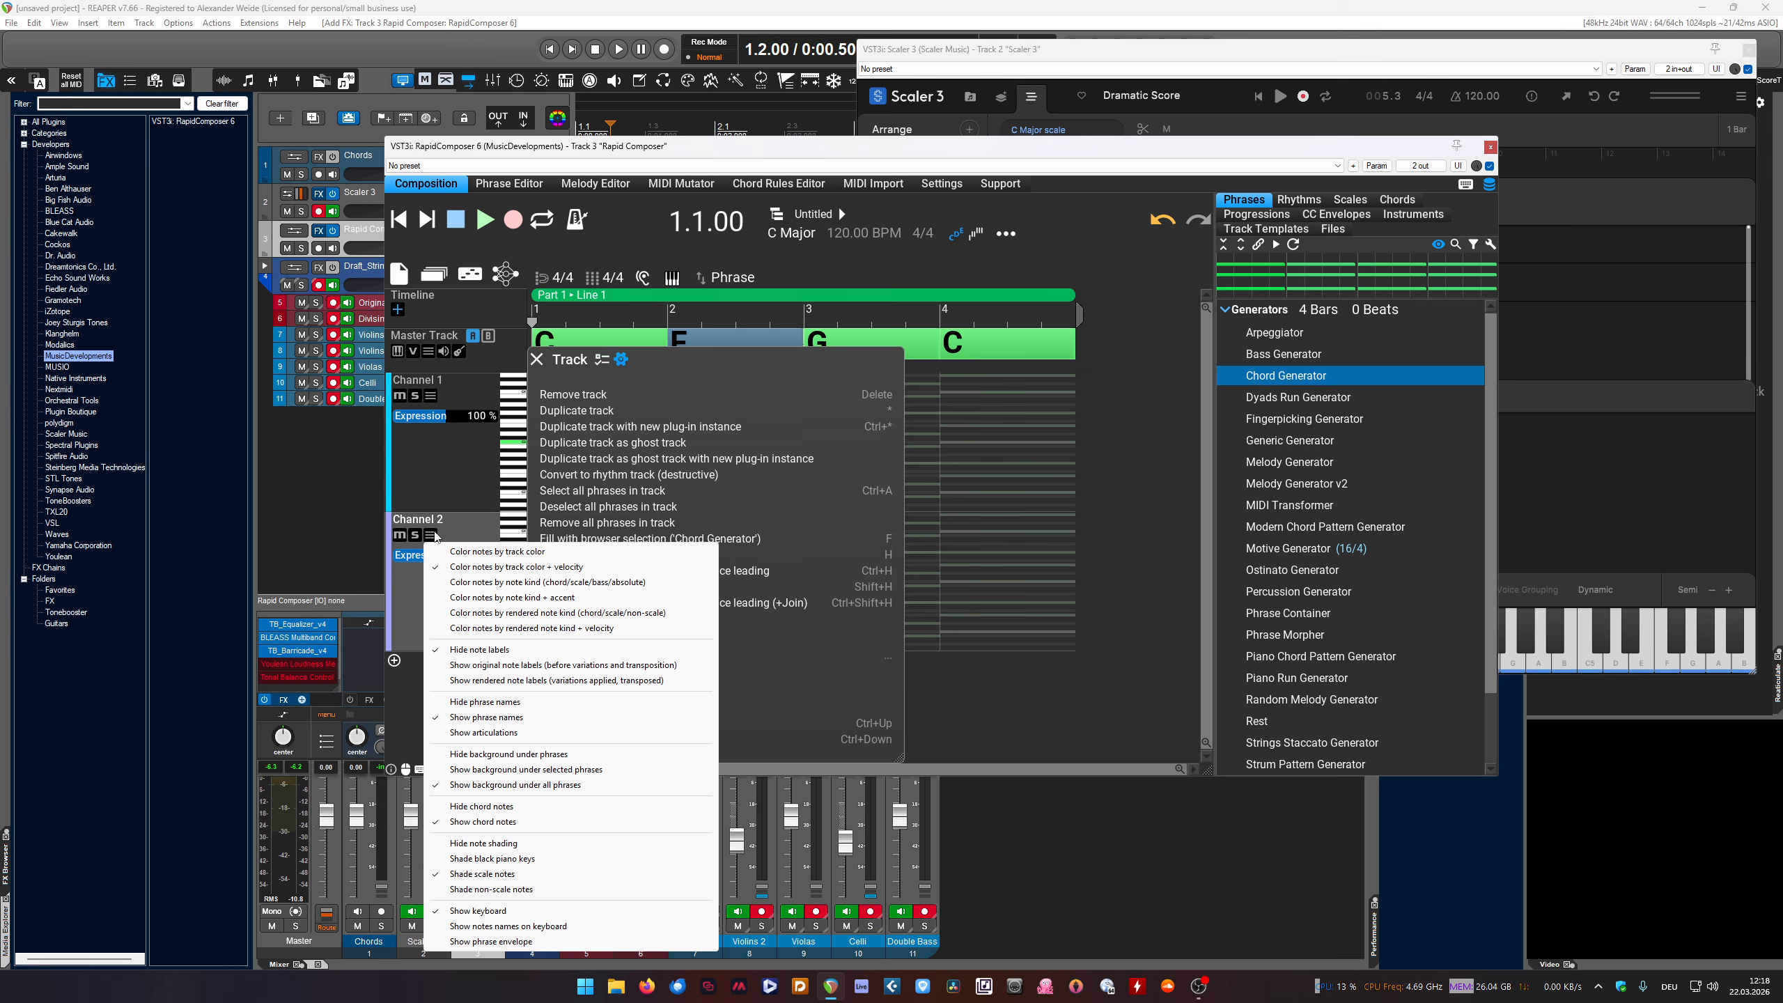
click(437, 528)
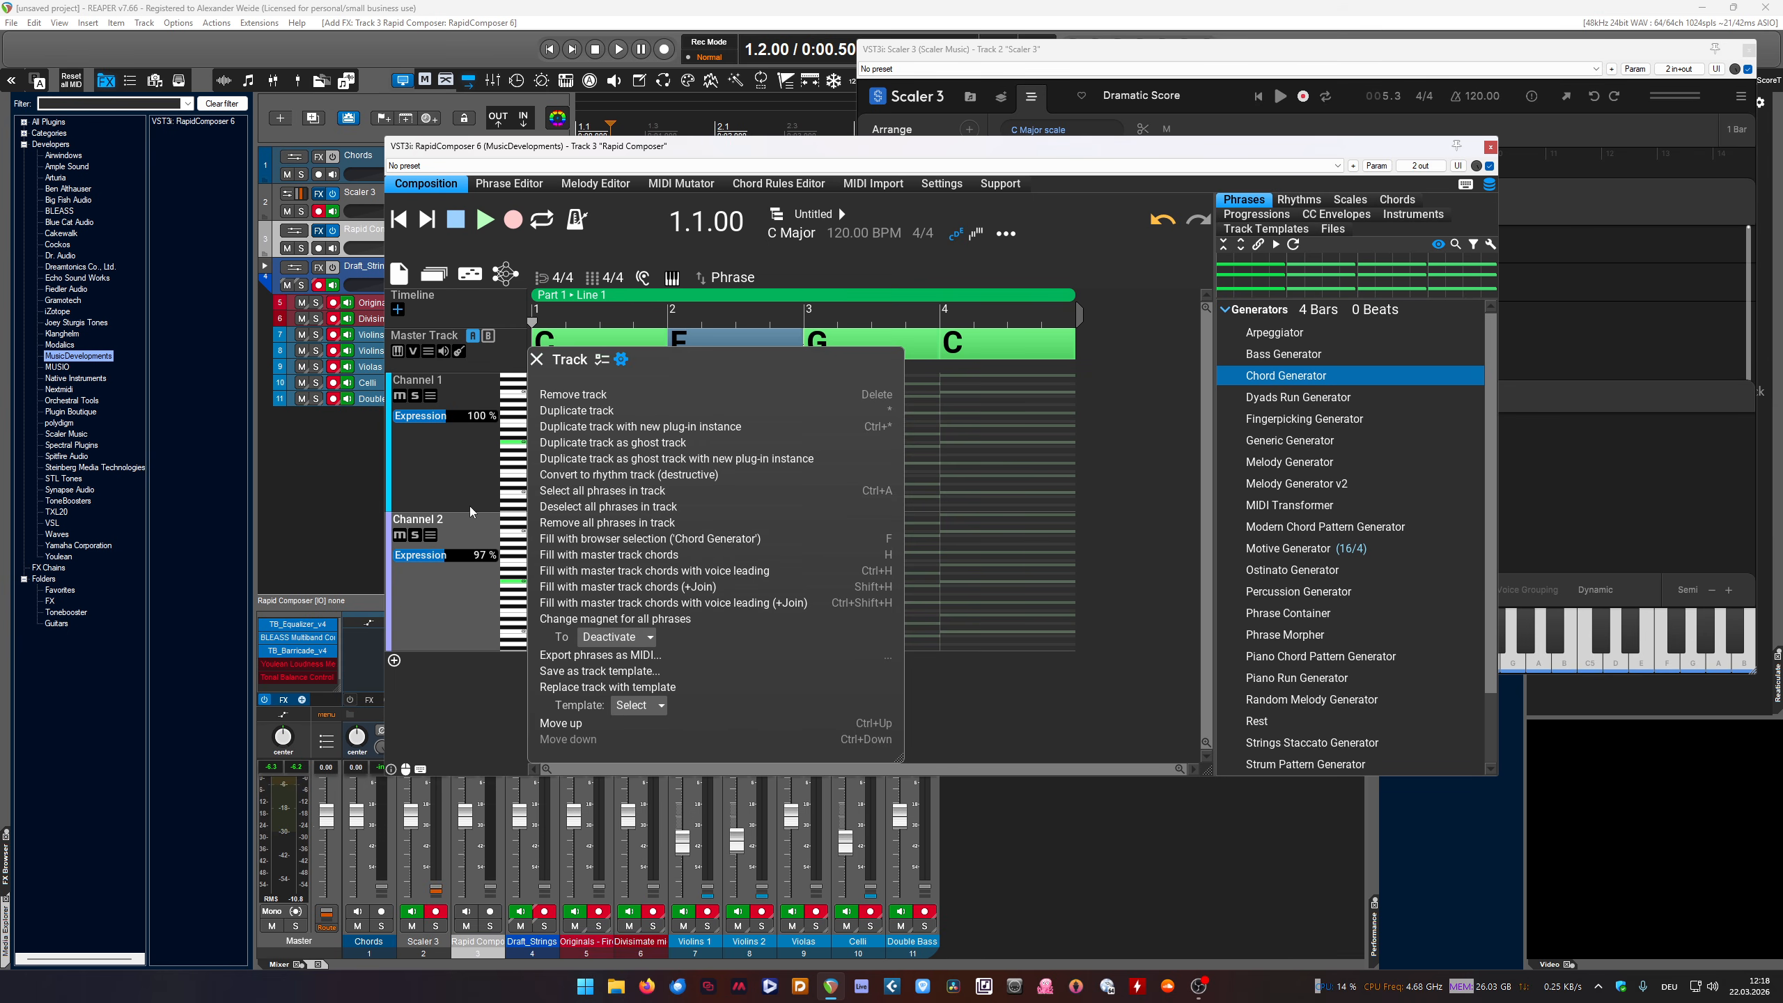
click(606, 360)
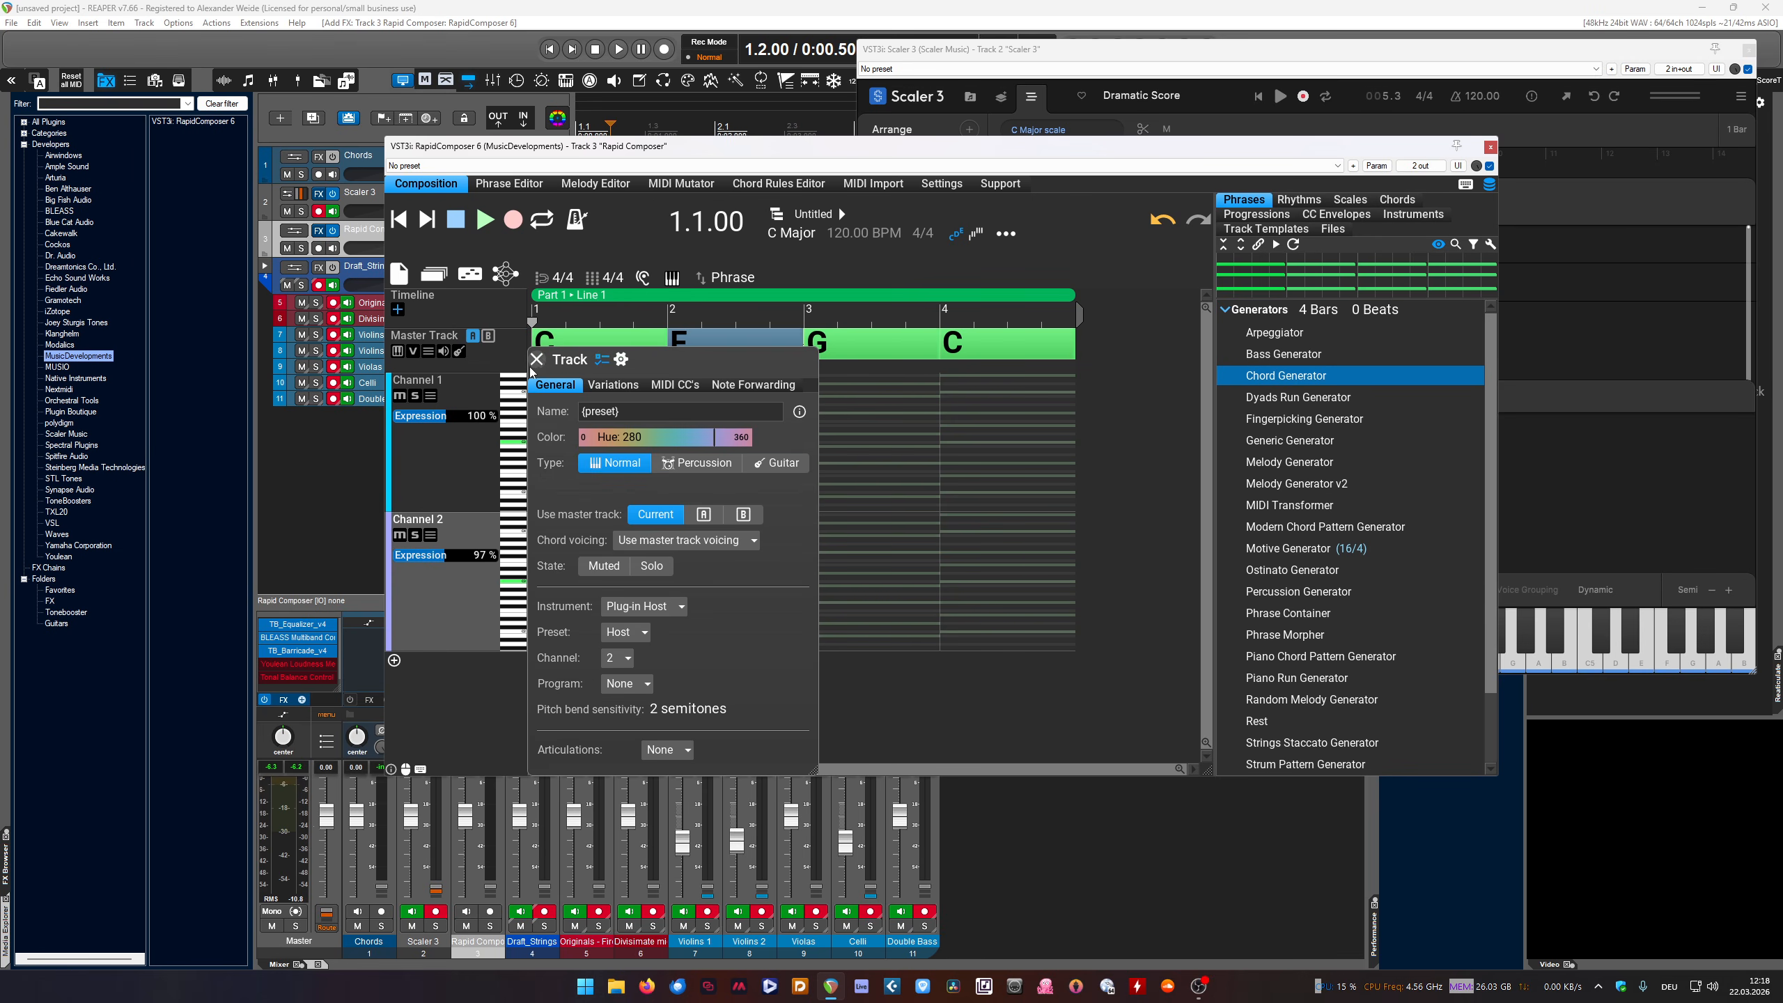
drag(695, 362, 1011, 324)
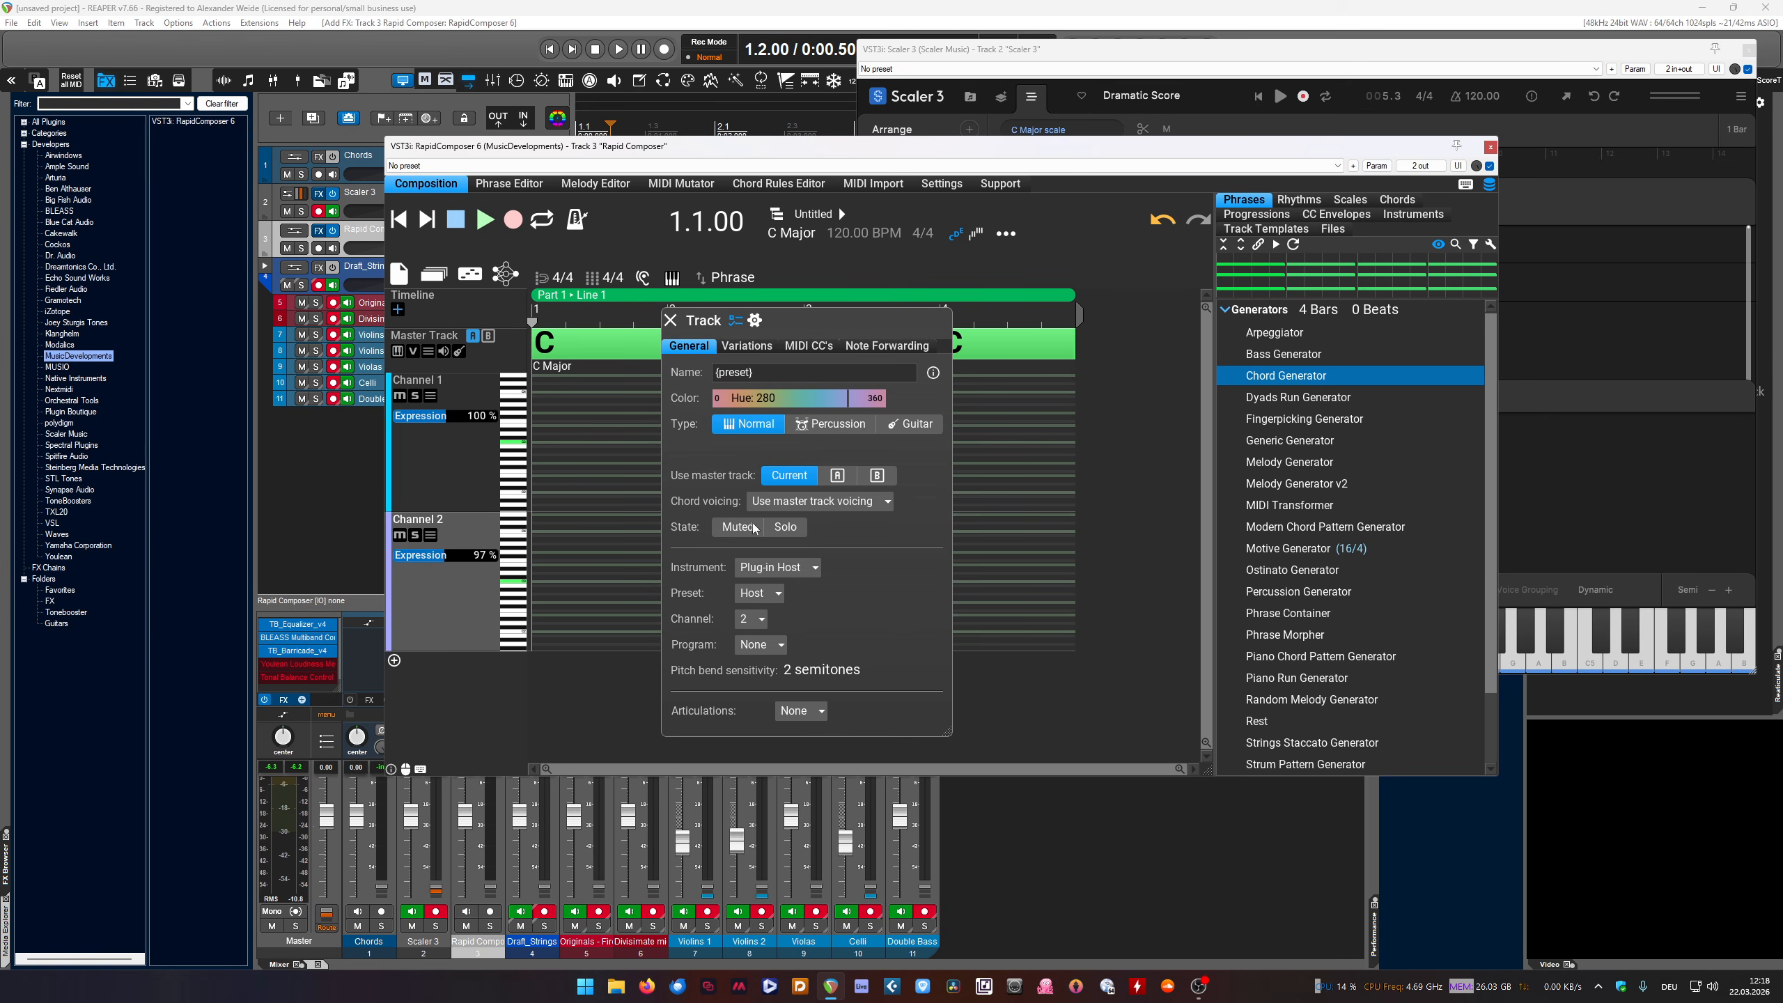
Close the Scaler 3 window and place the RapidComposer window clear of the project's track list
drag(690, 153, 615, 313)
drag(1167, 52, 1070, 81)
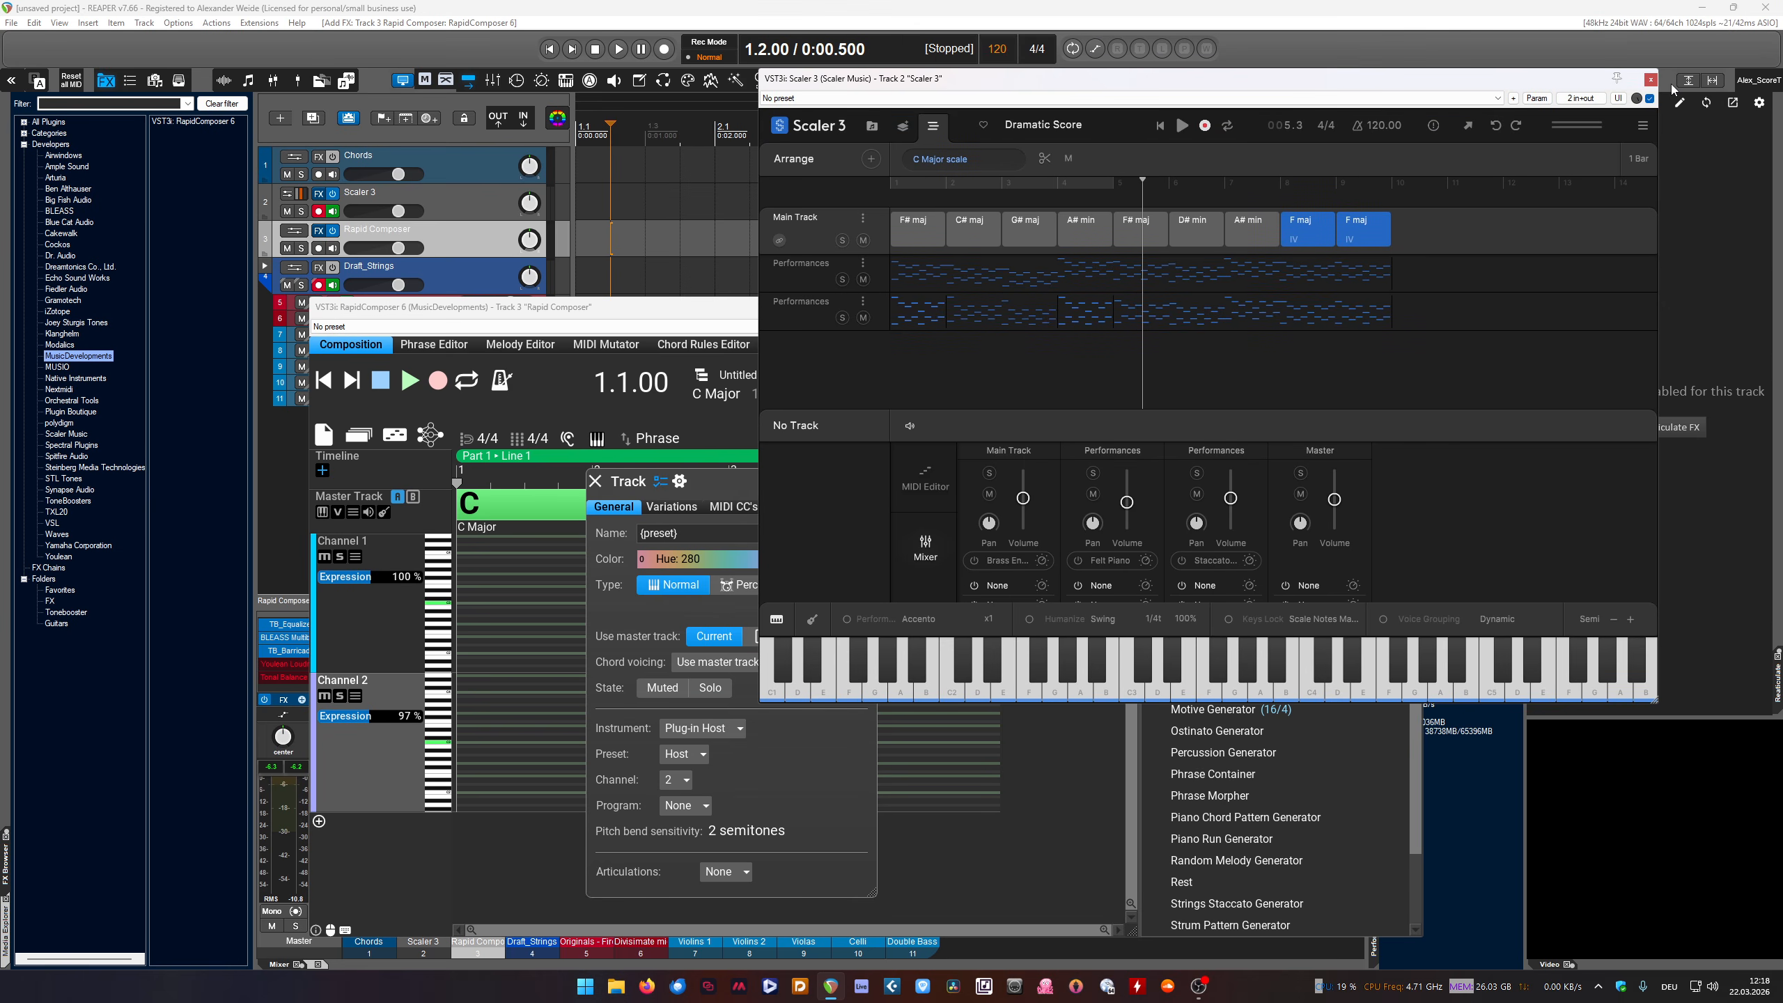
click(1650, 79)
drag(558, 310, 992, 216)
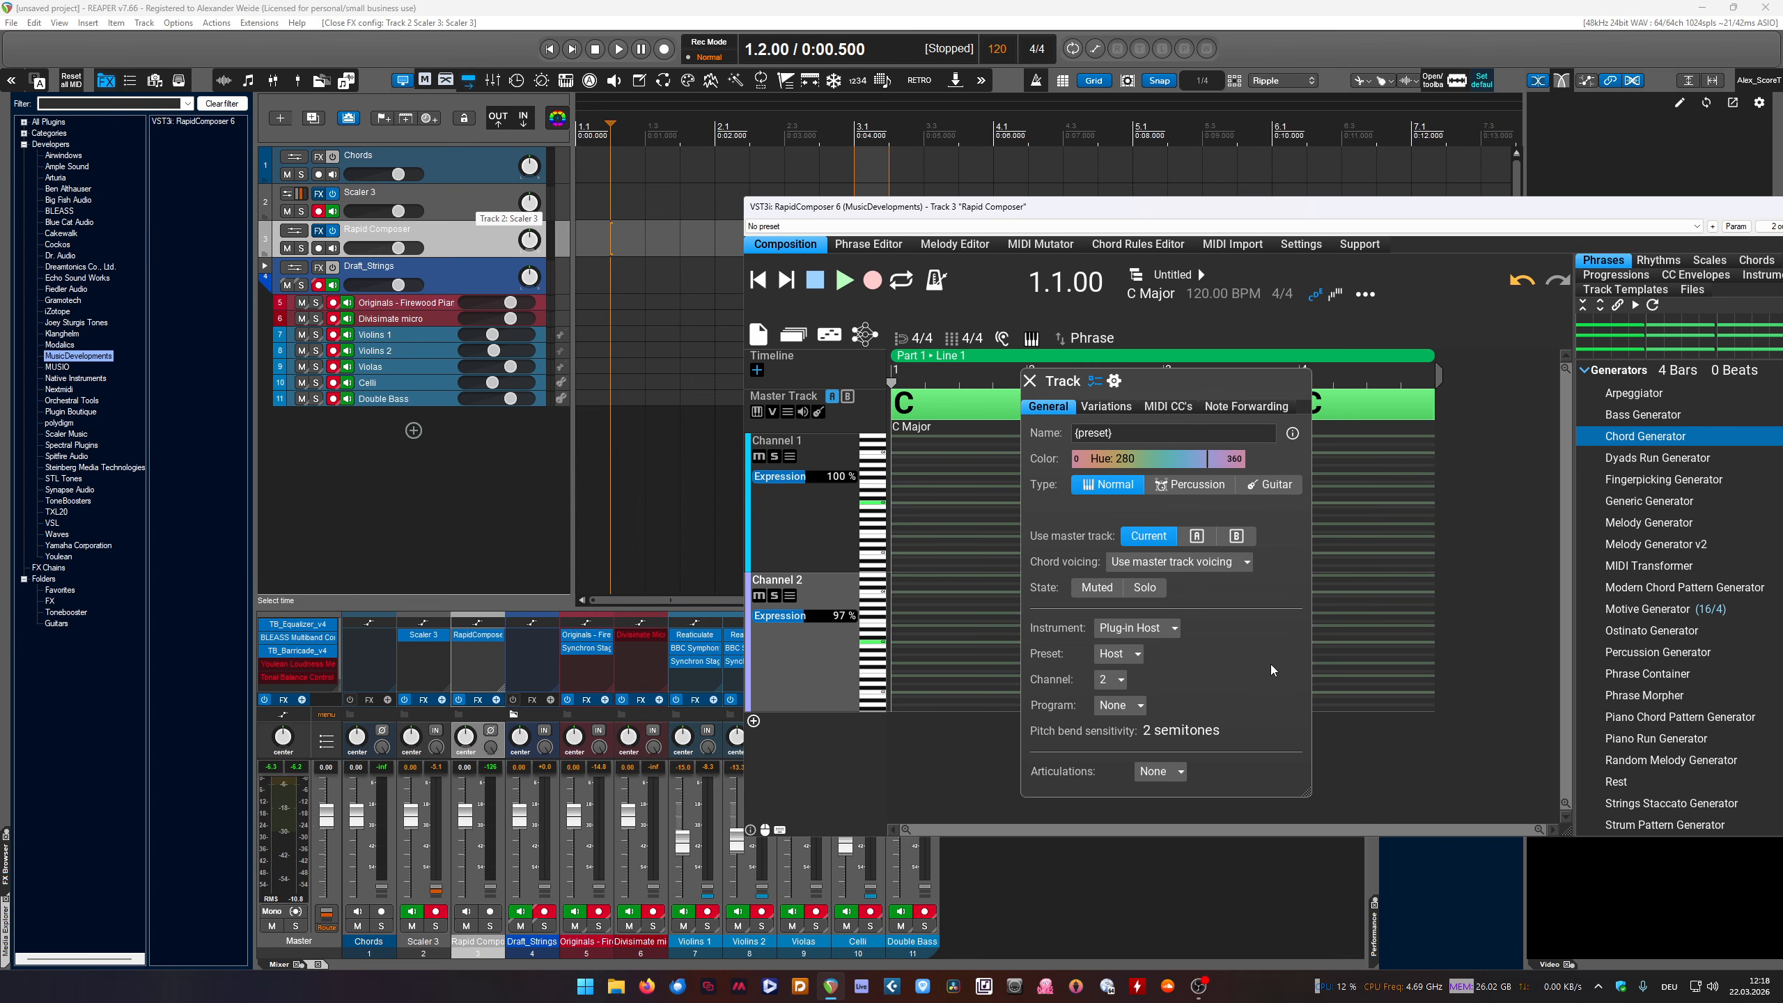
Examine the instrument, preset and MIDI channel choices for Channel 2, including the ports up to MIDI Out 16, without changing them
click(1138, 628)
mouse_move(1205, 646)
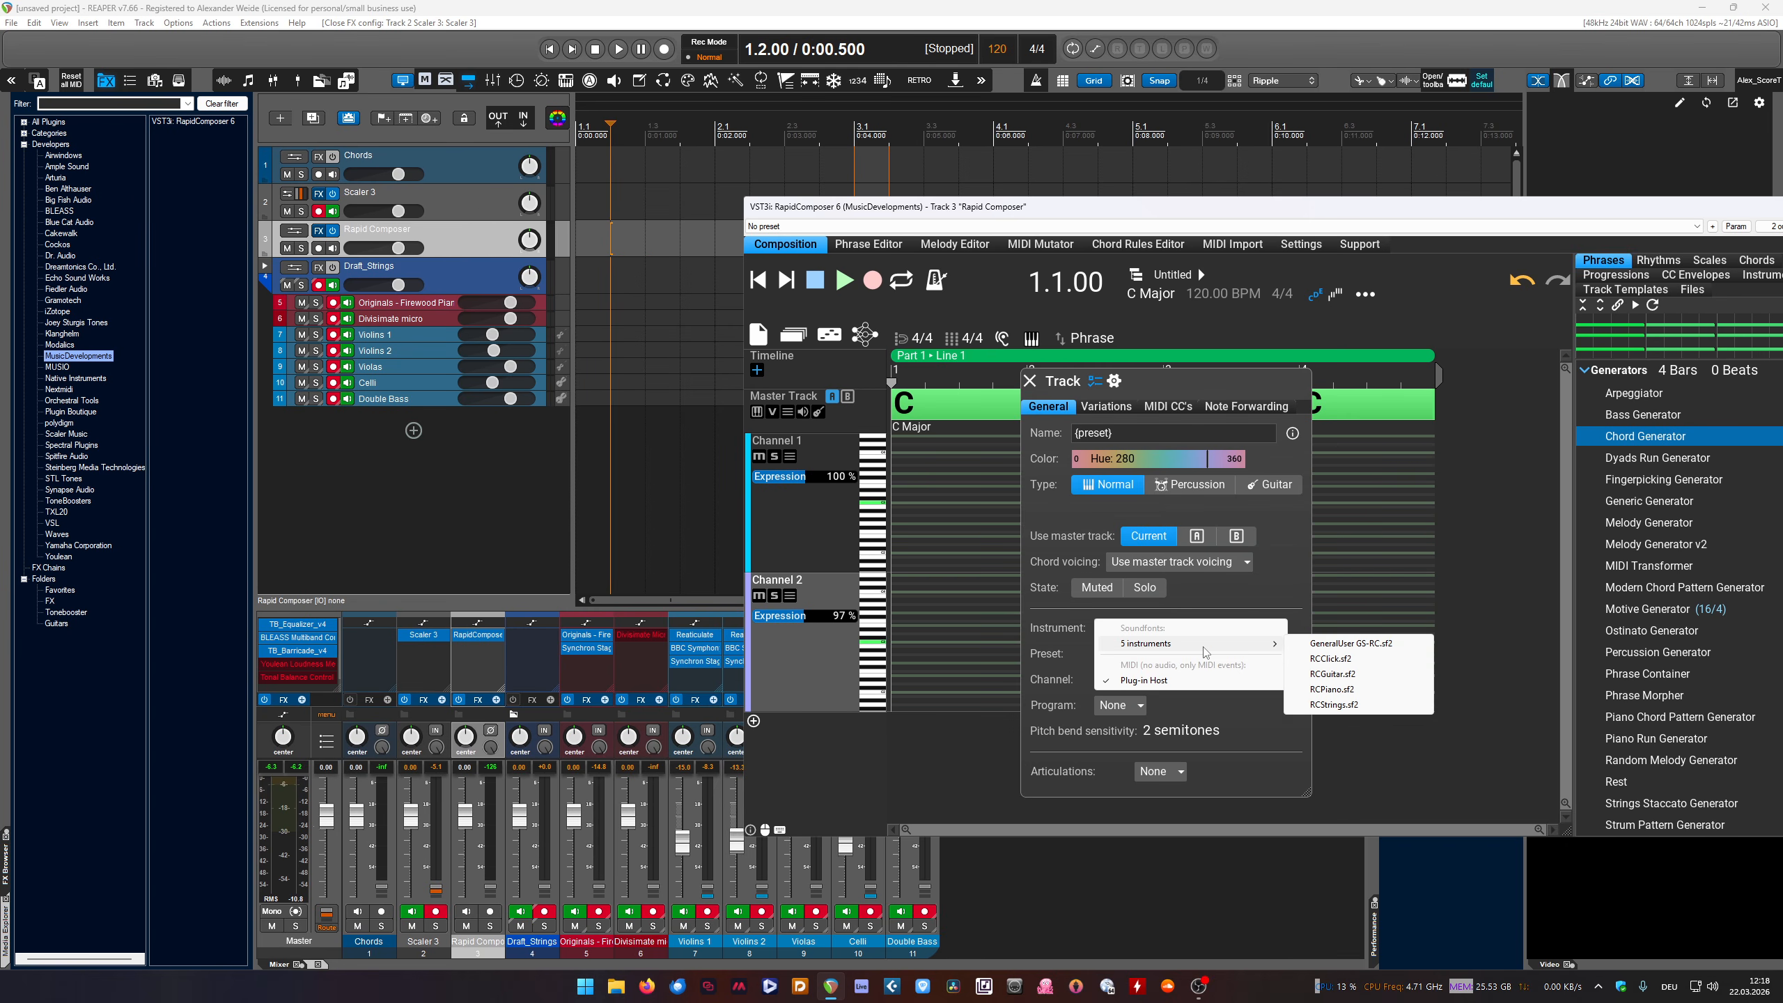
click(1144, 680)
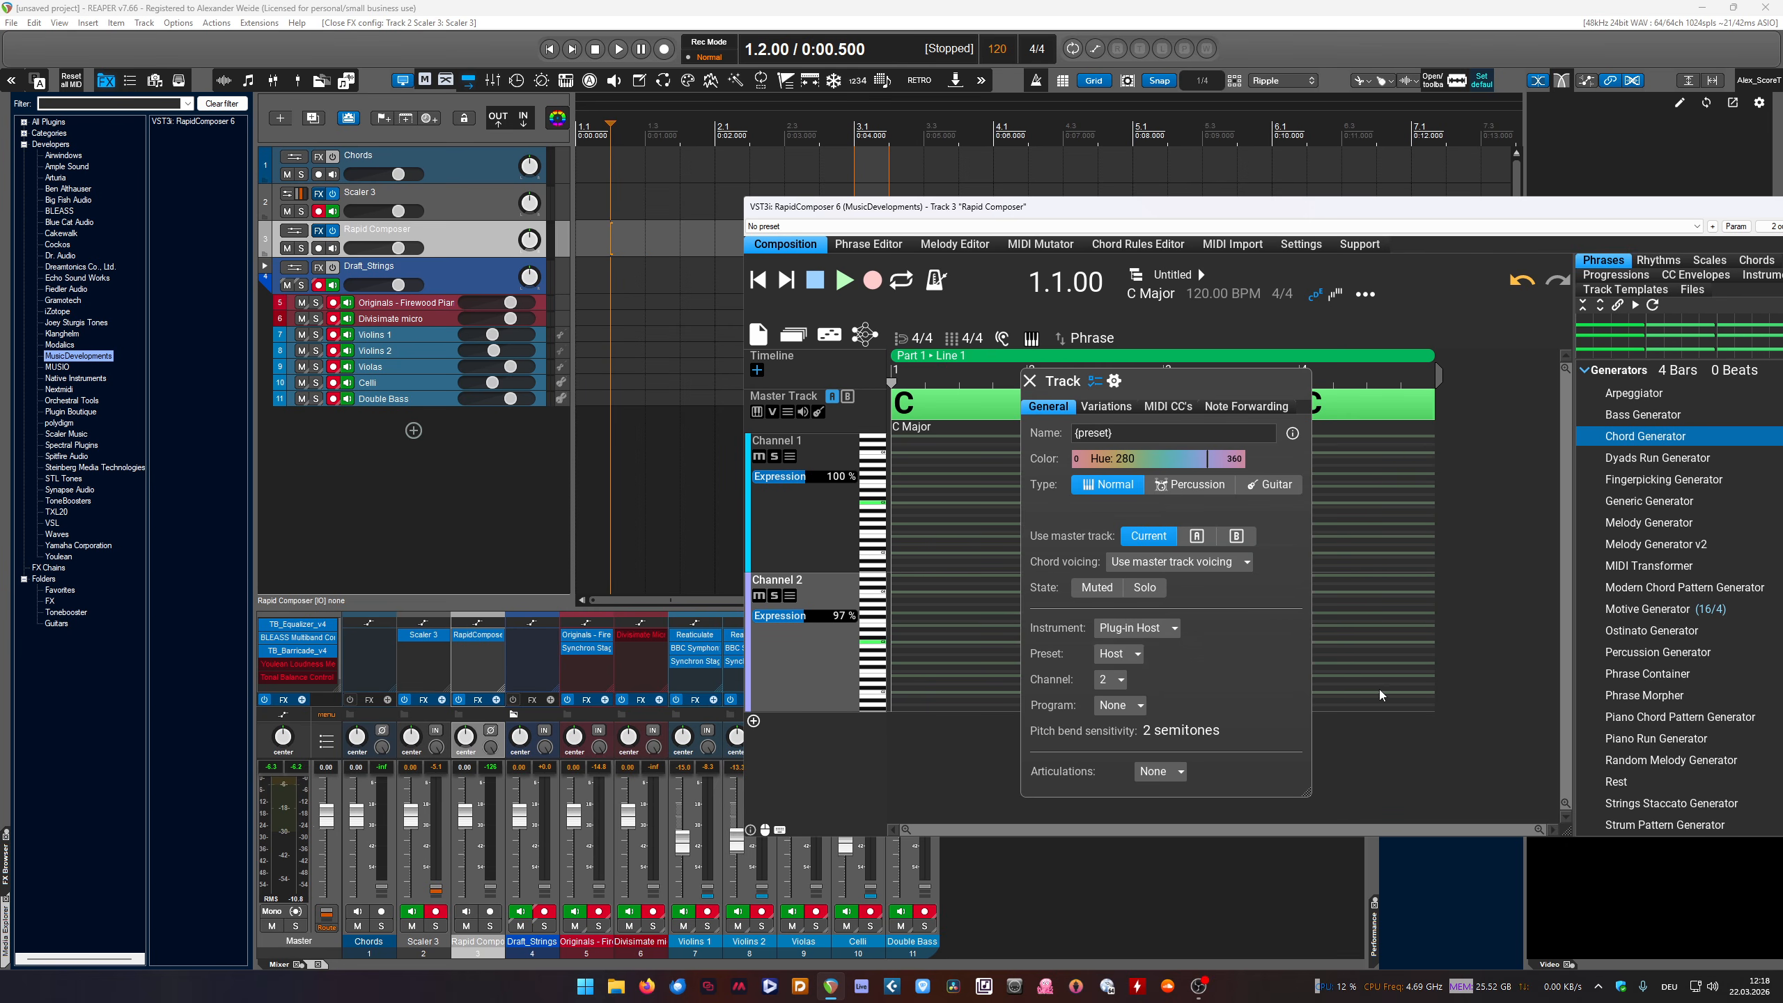
click(1115, 655)
click(1116, 657)
click(1110, 679)
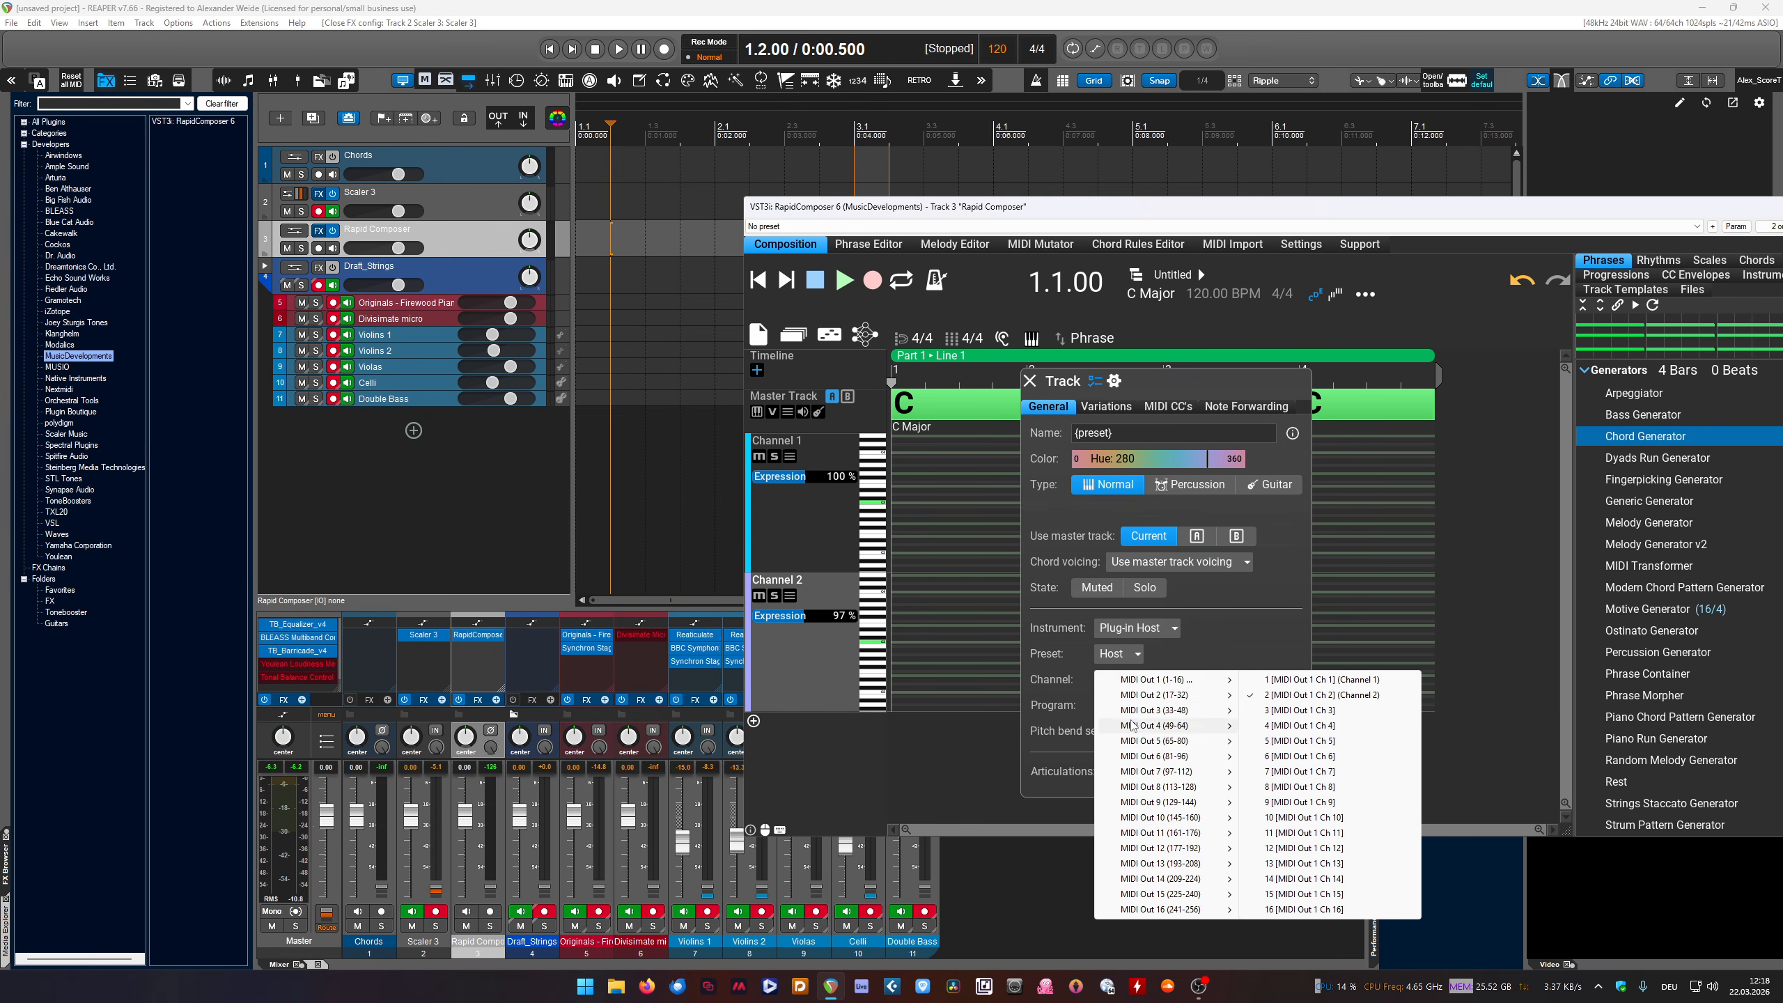
click(1220, 657)
click(1119, 677)
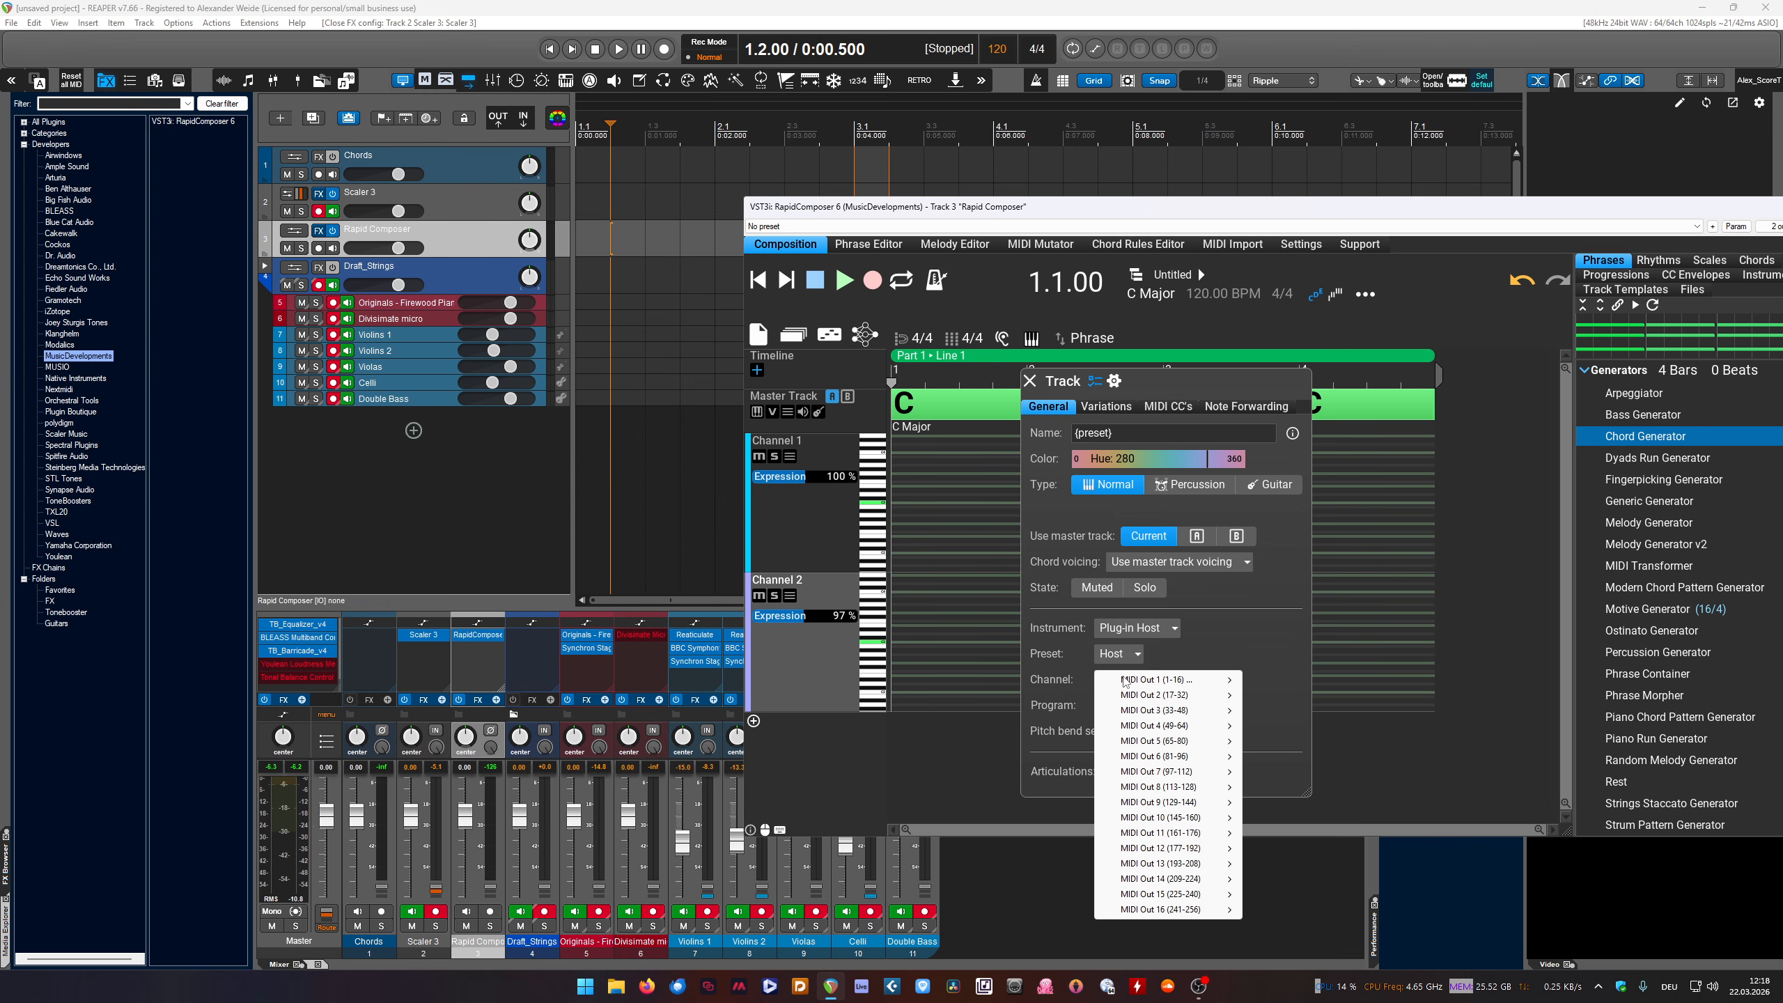
mouse_move(1172, 914)
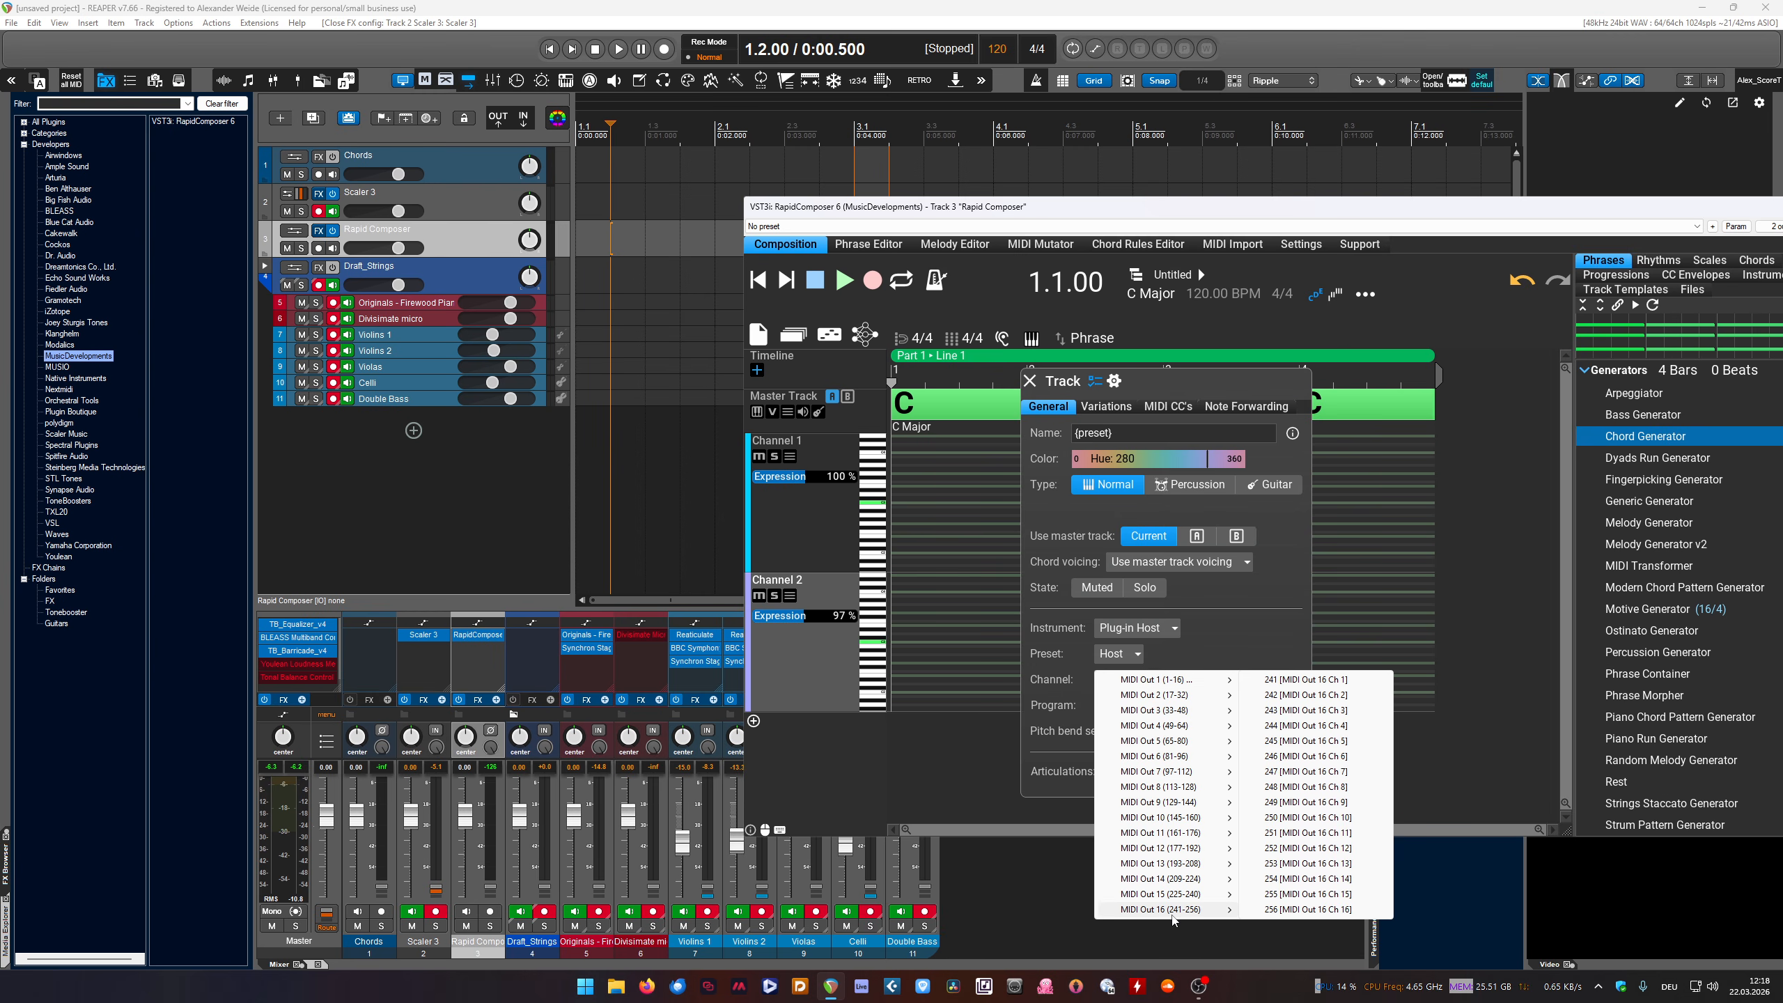
click(1221, 654)
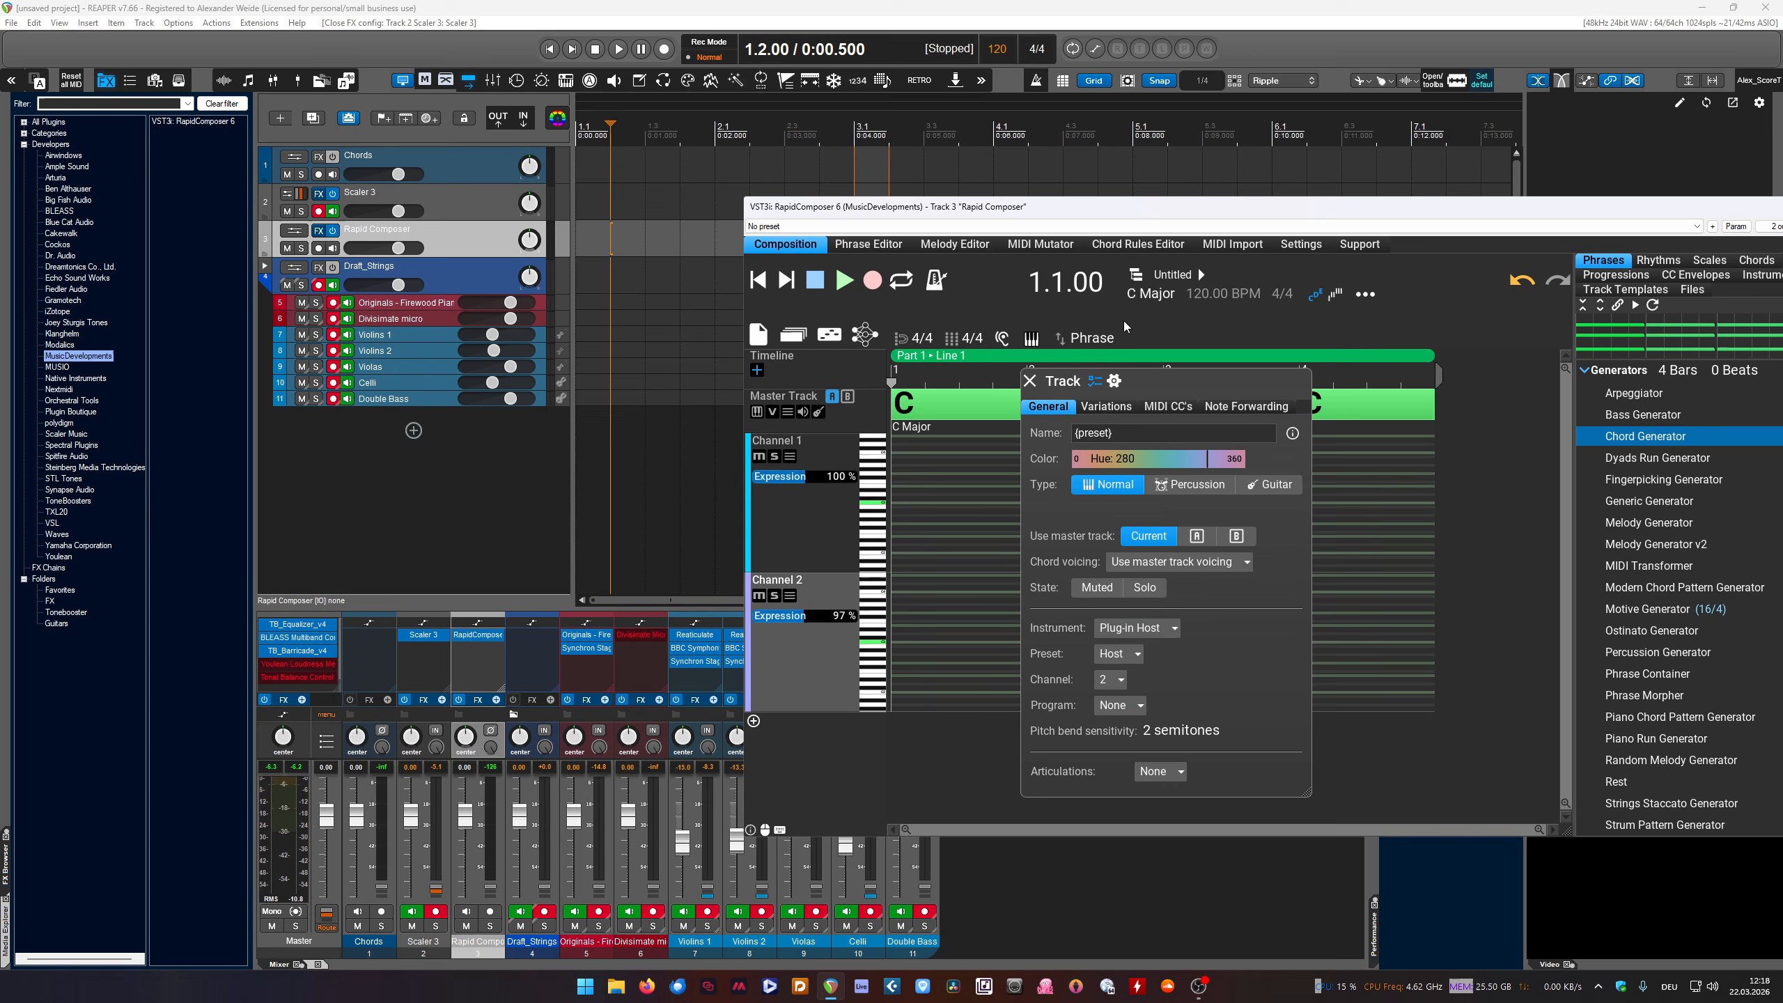
Close the track settings and add a third track below Channel 2 in RapidComposer
click(1030, 381)
drag(1068, 212, 958, 253)
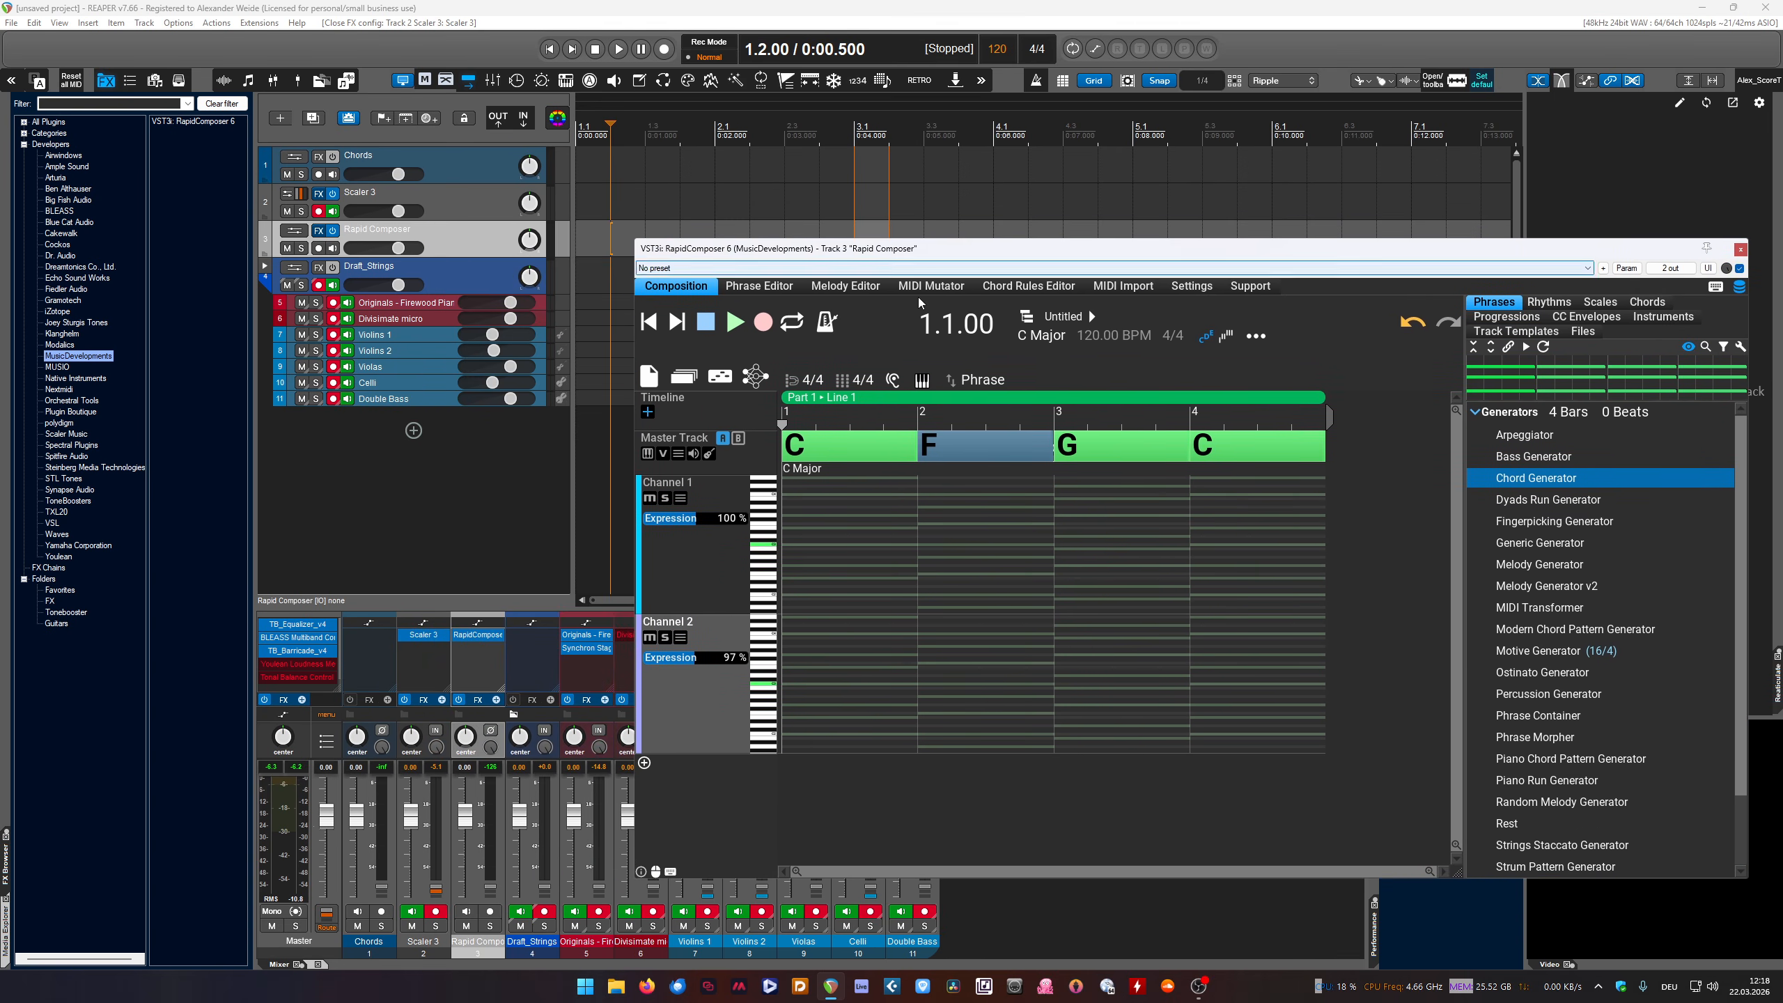
right_click(668, 485)
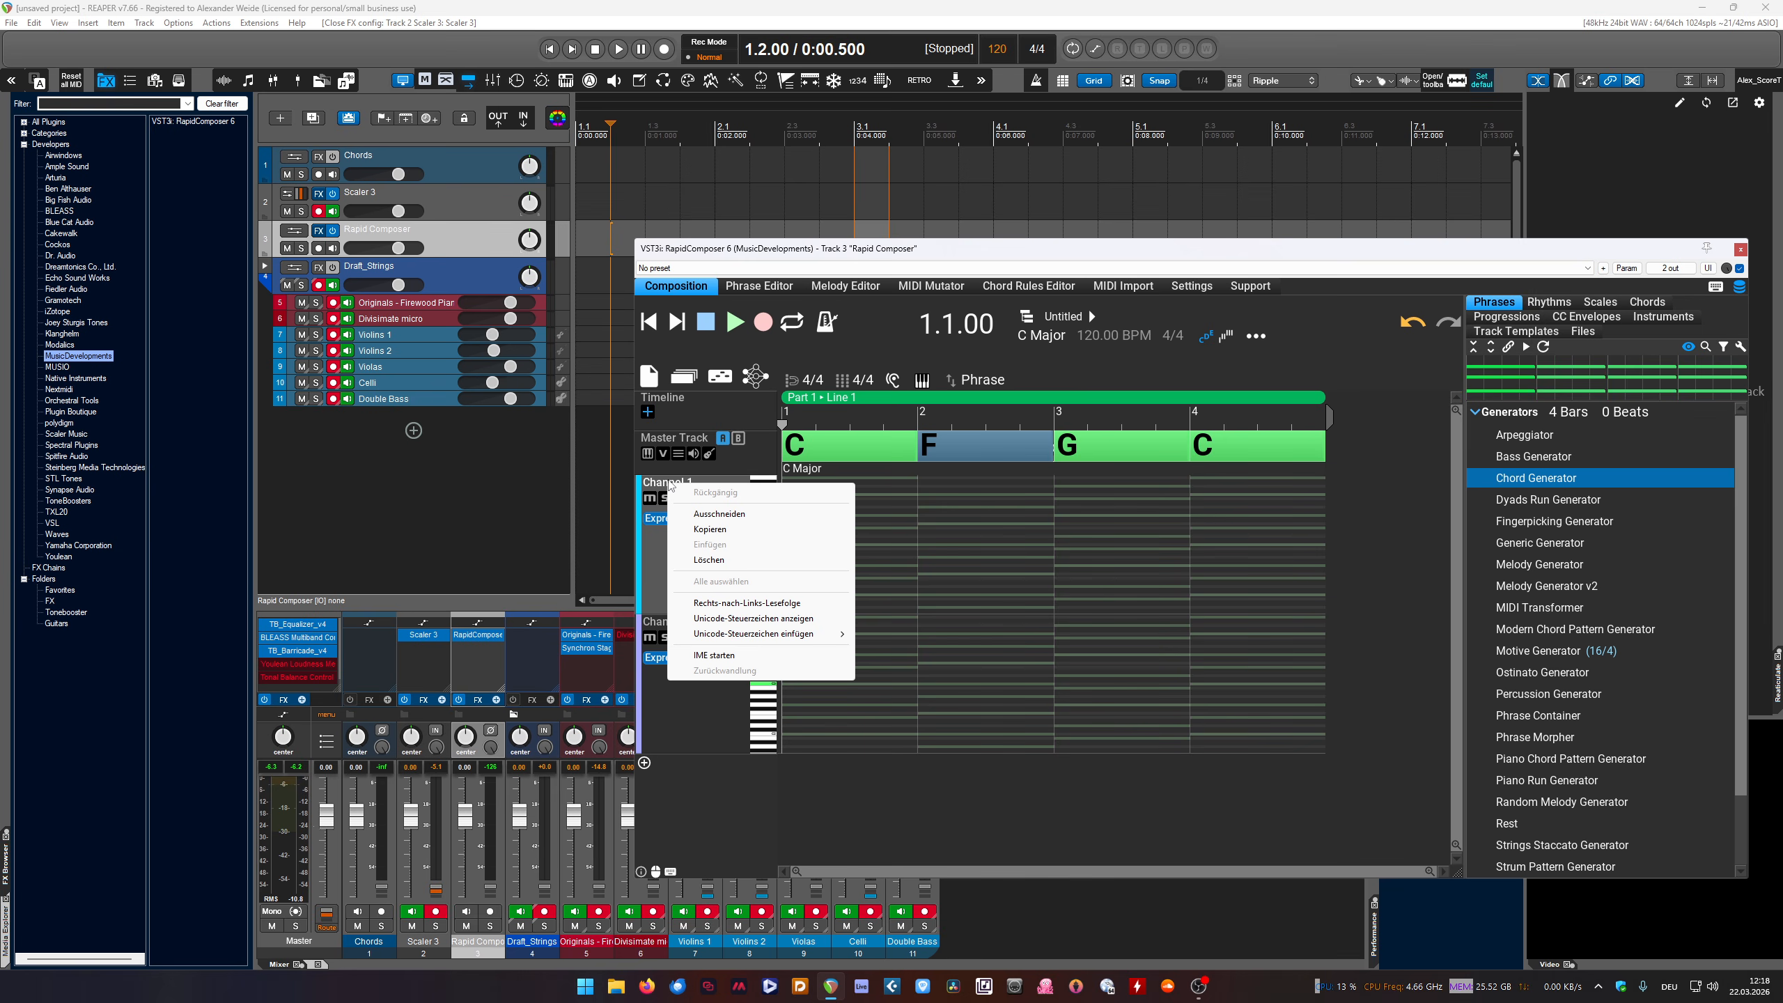
click(663, 476)
click(645, 762)
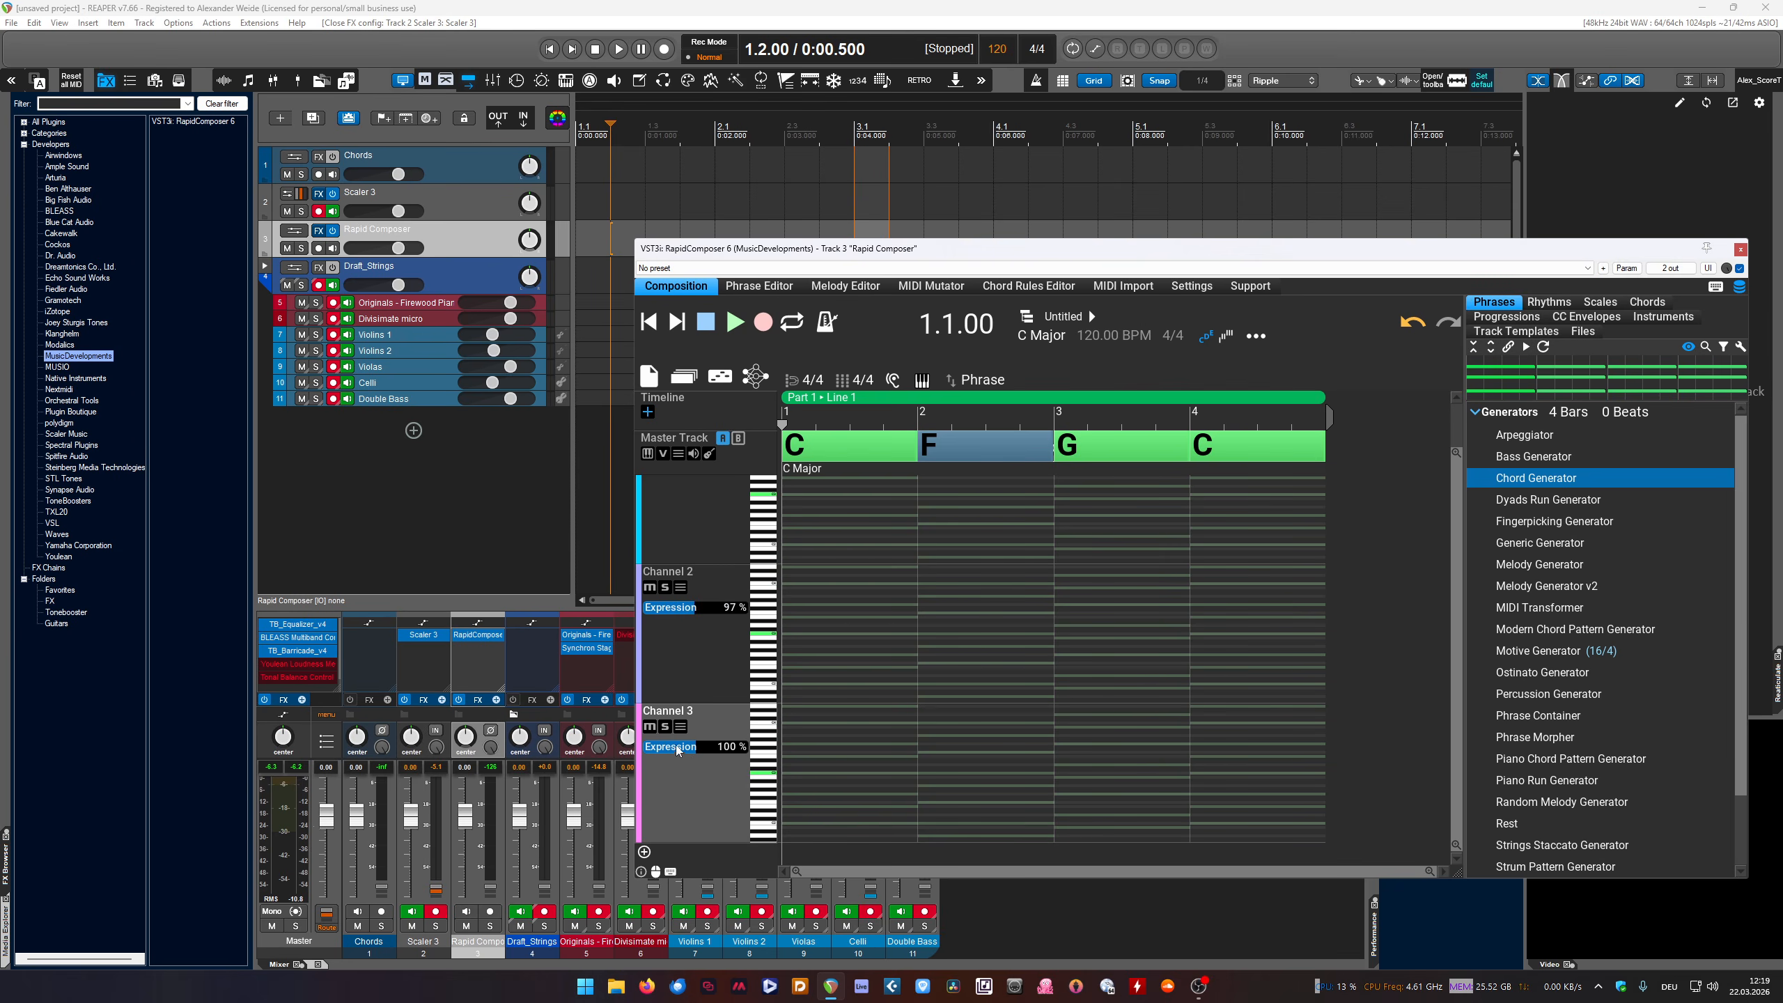
scroll(716, 573, up, 3)
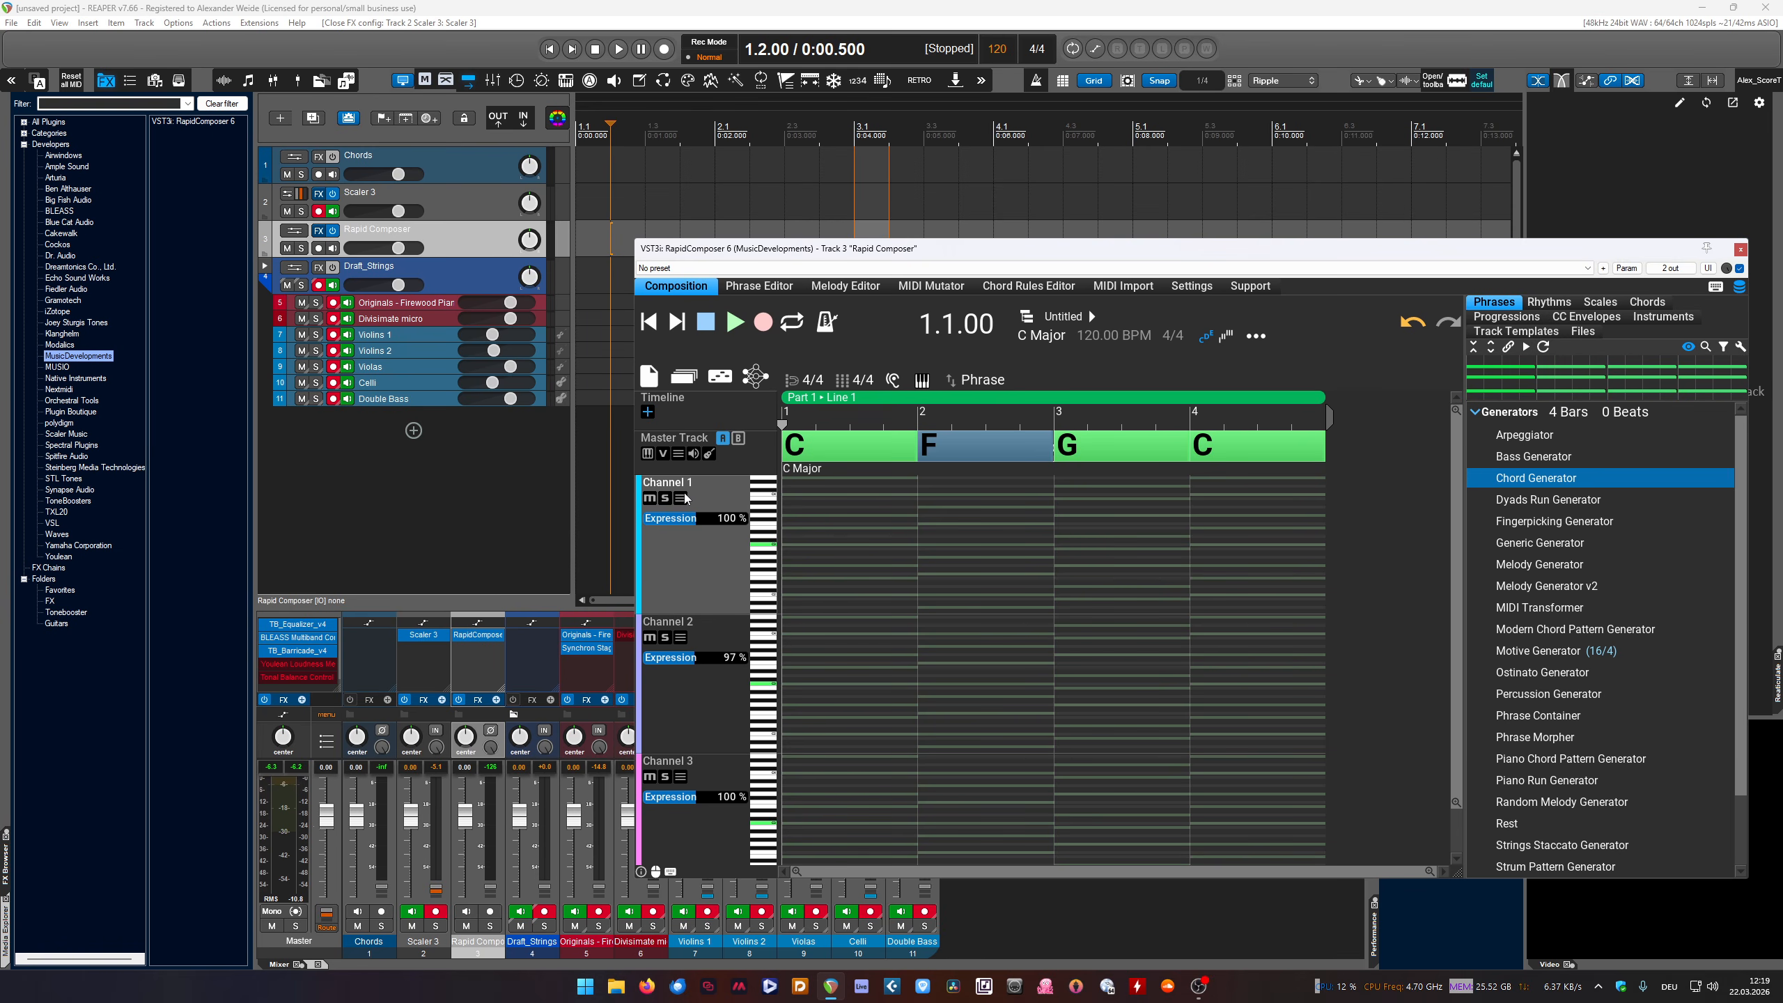
Assign the second RapidComposer track to channel 1 of MIDI Out 1
click(681, 498)
click(650, 571)
double_click(679, 623)
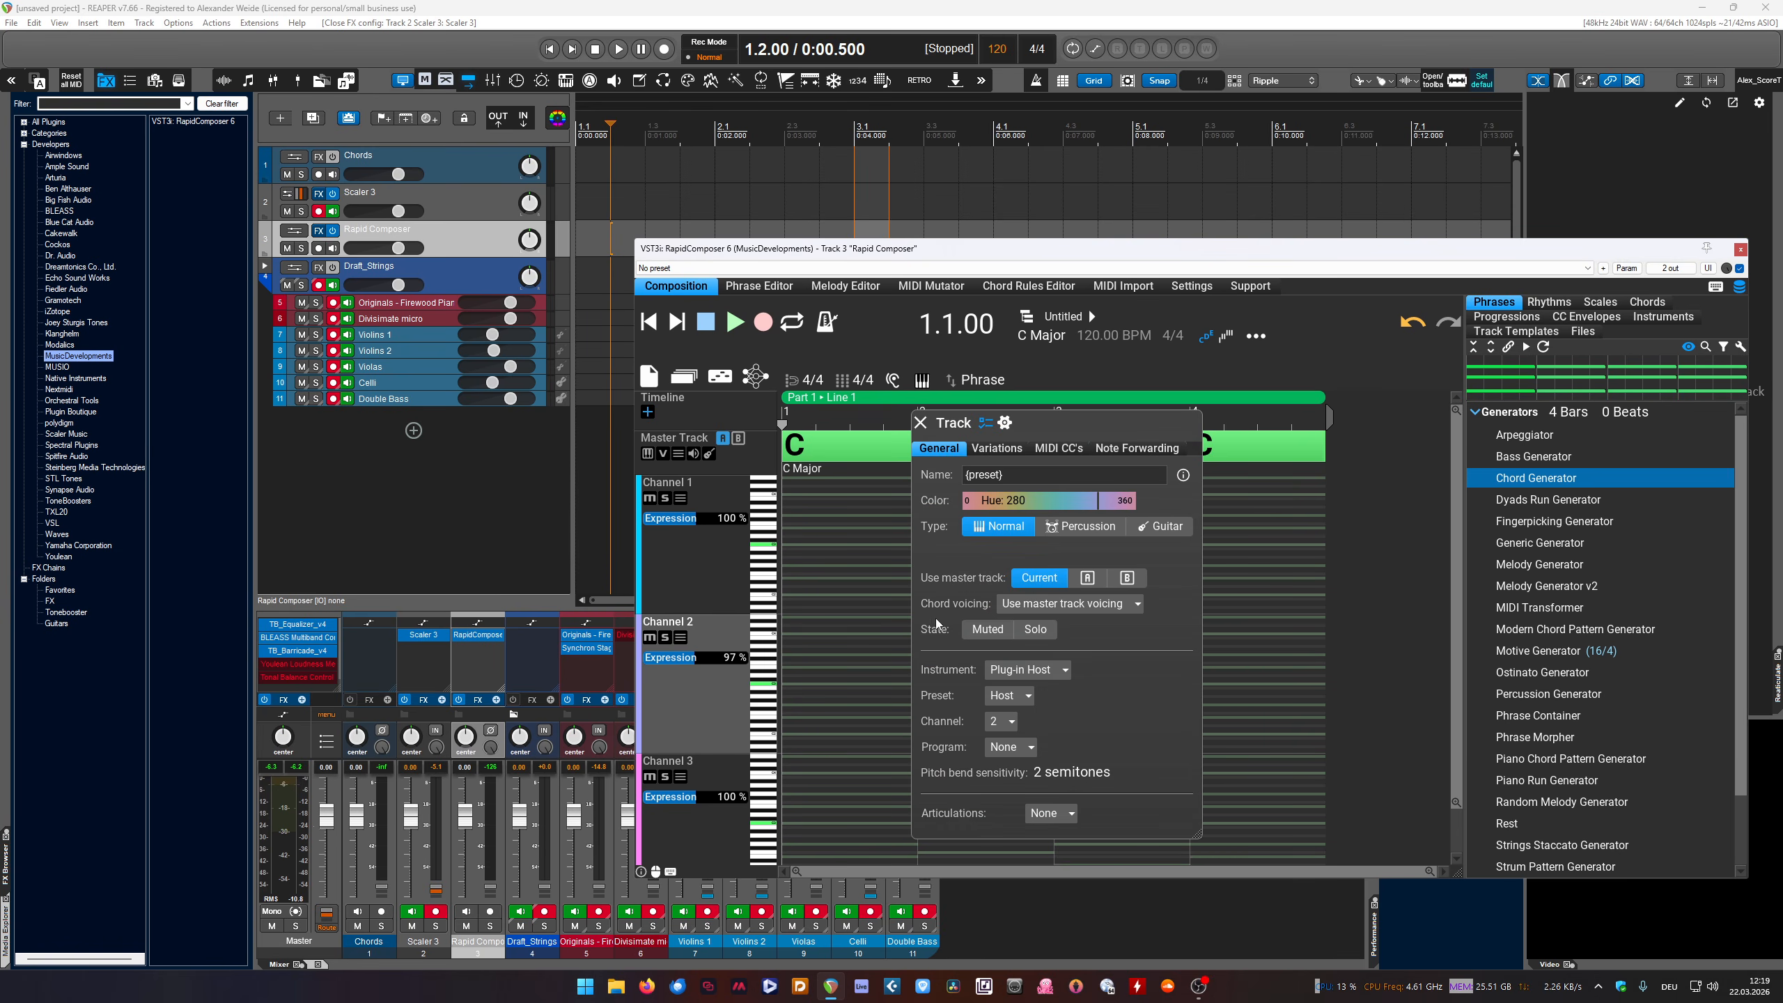
click(1003, 721)
mouse_move(1014, 721)
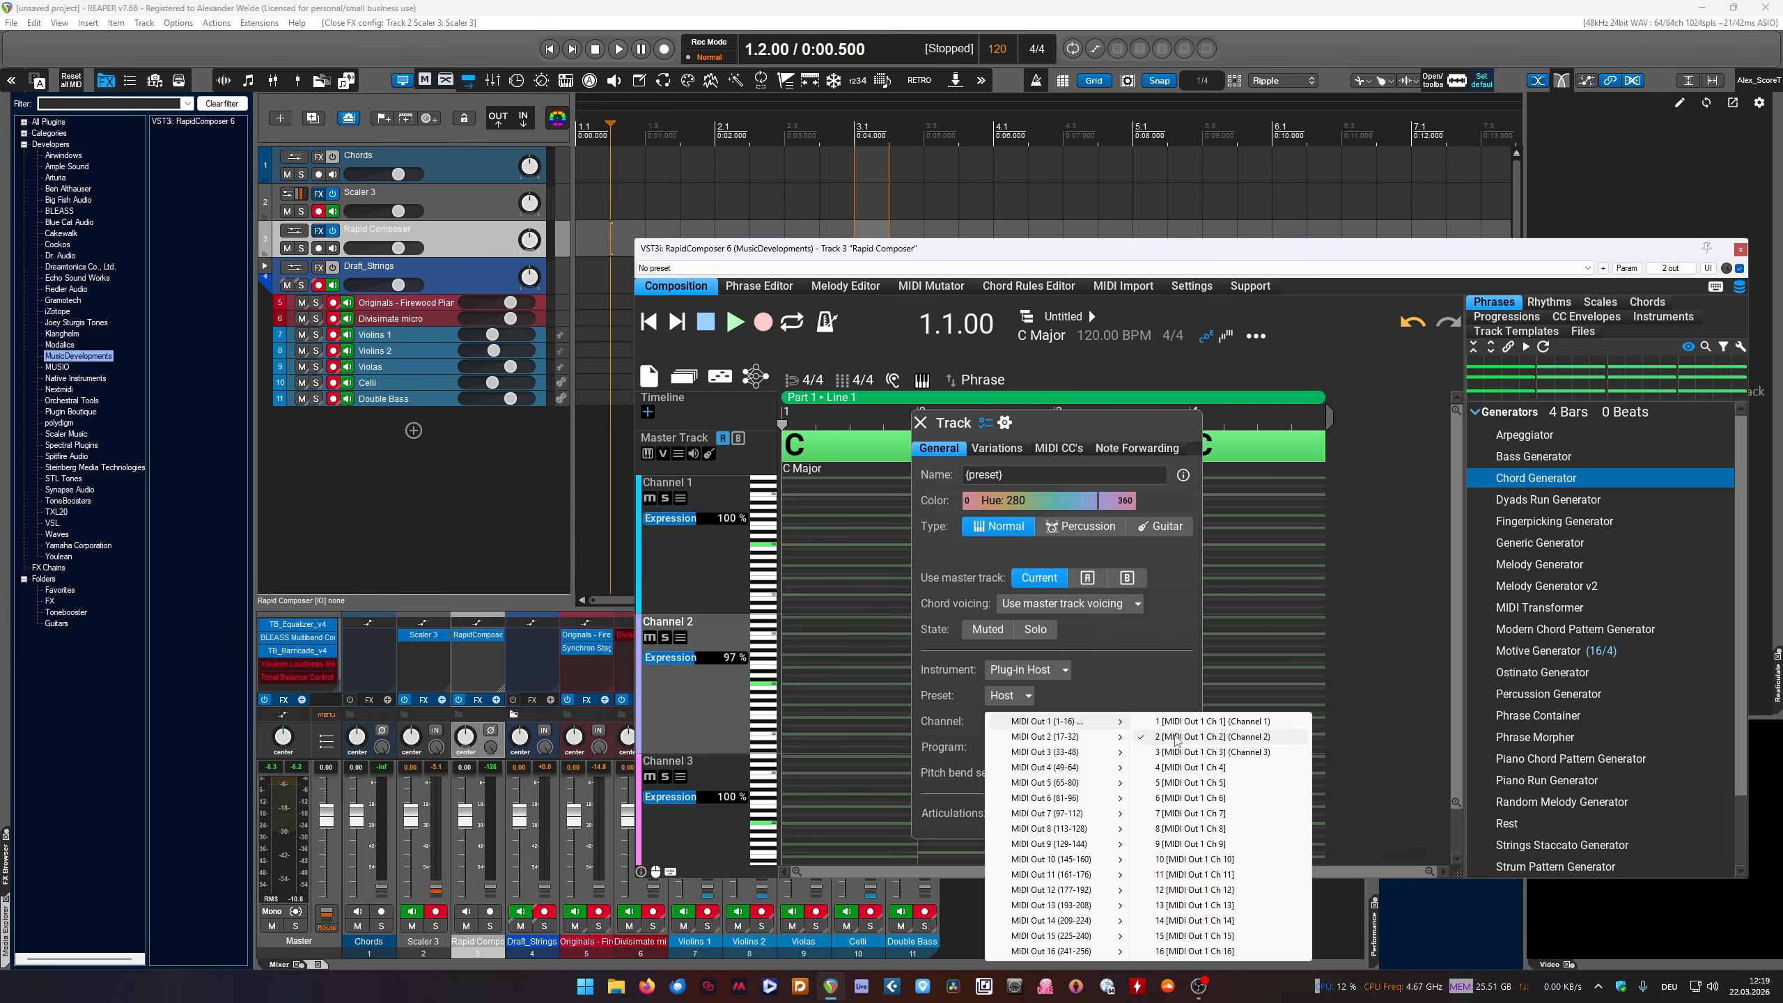
click(1186, 722)
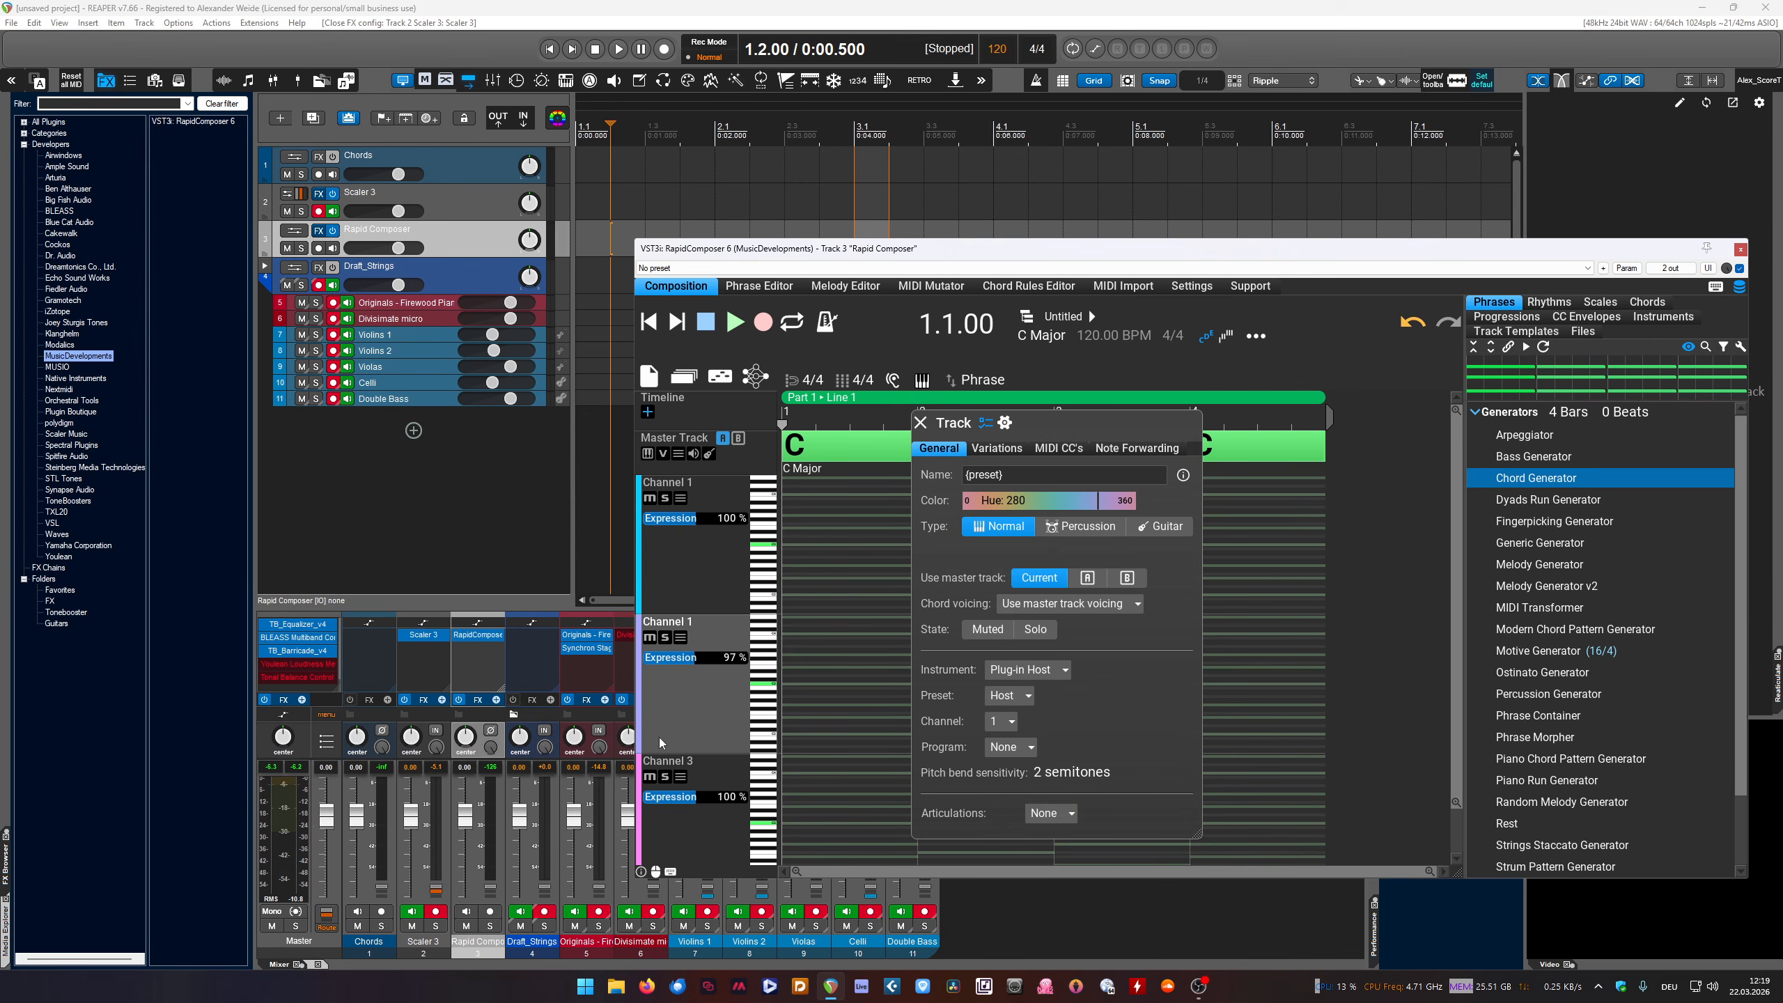
Assign the third RapidComposer track to channel 2 of MIDI Out 1
click(689, 766)
click(1001, 722)
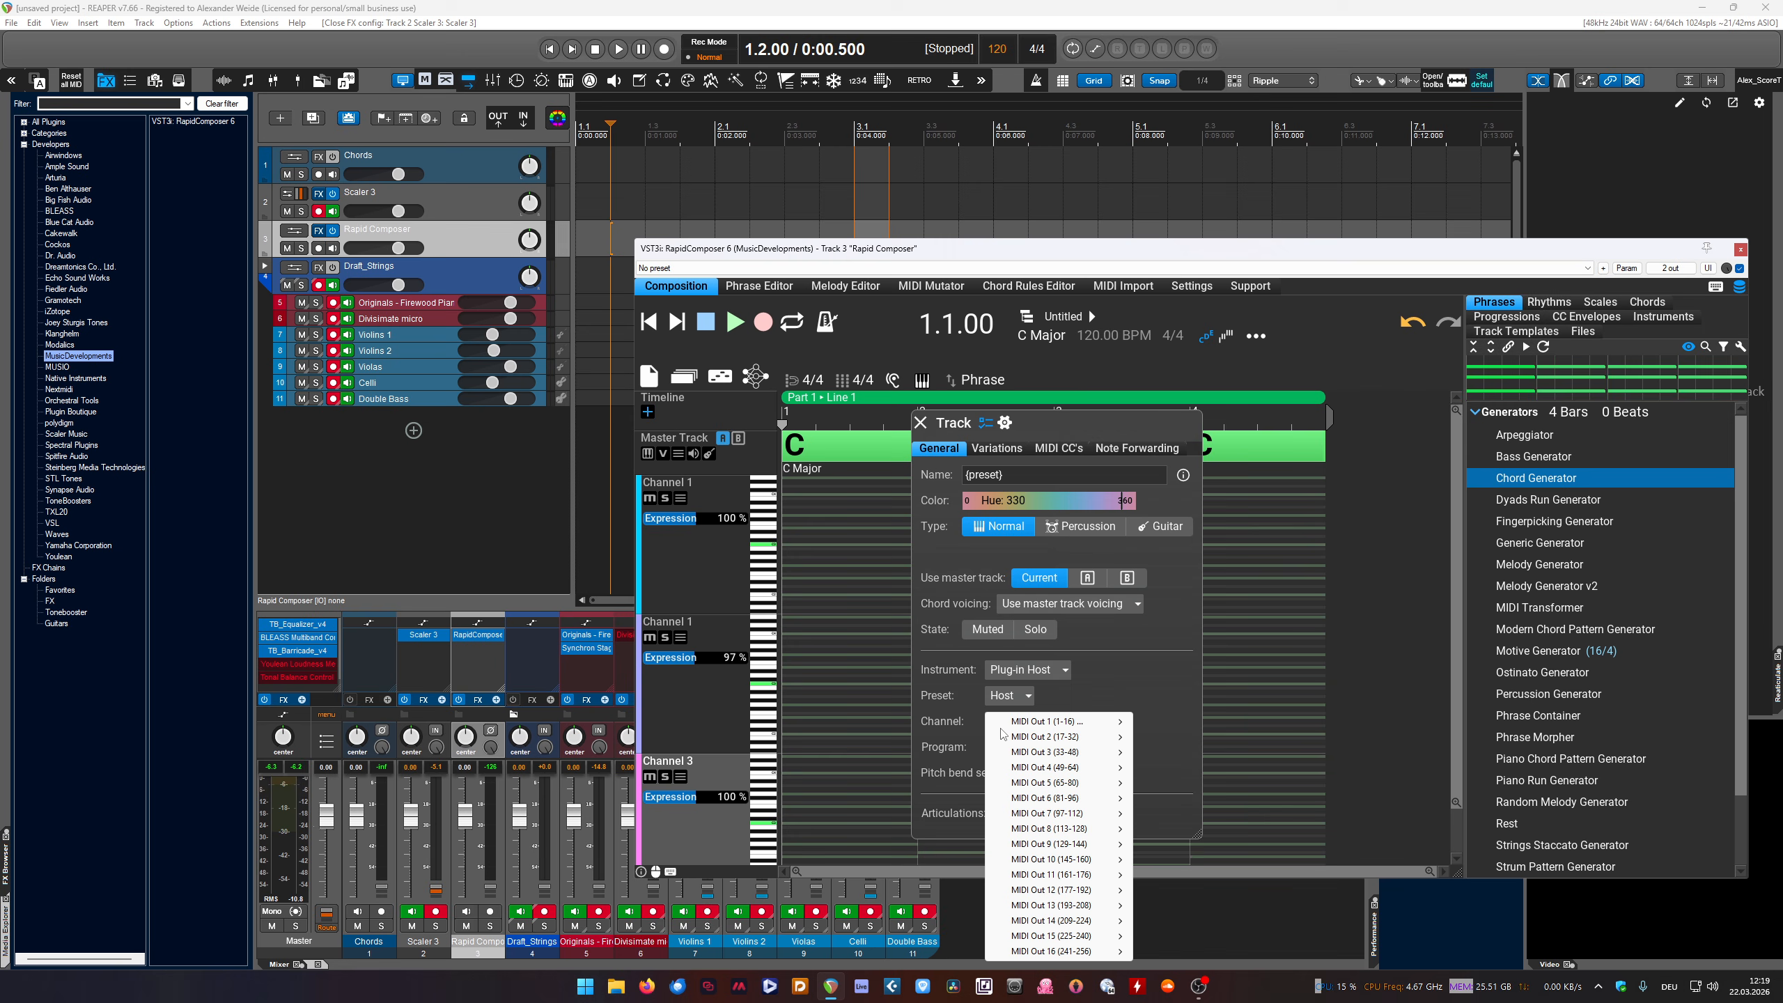
mouse_move(1067, 722)
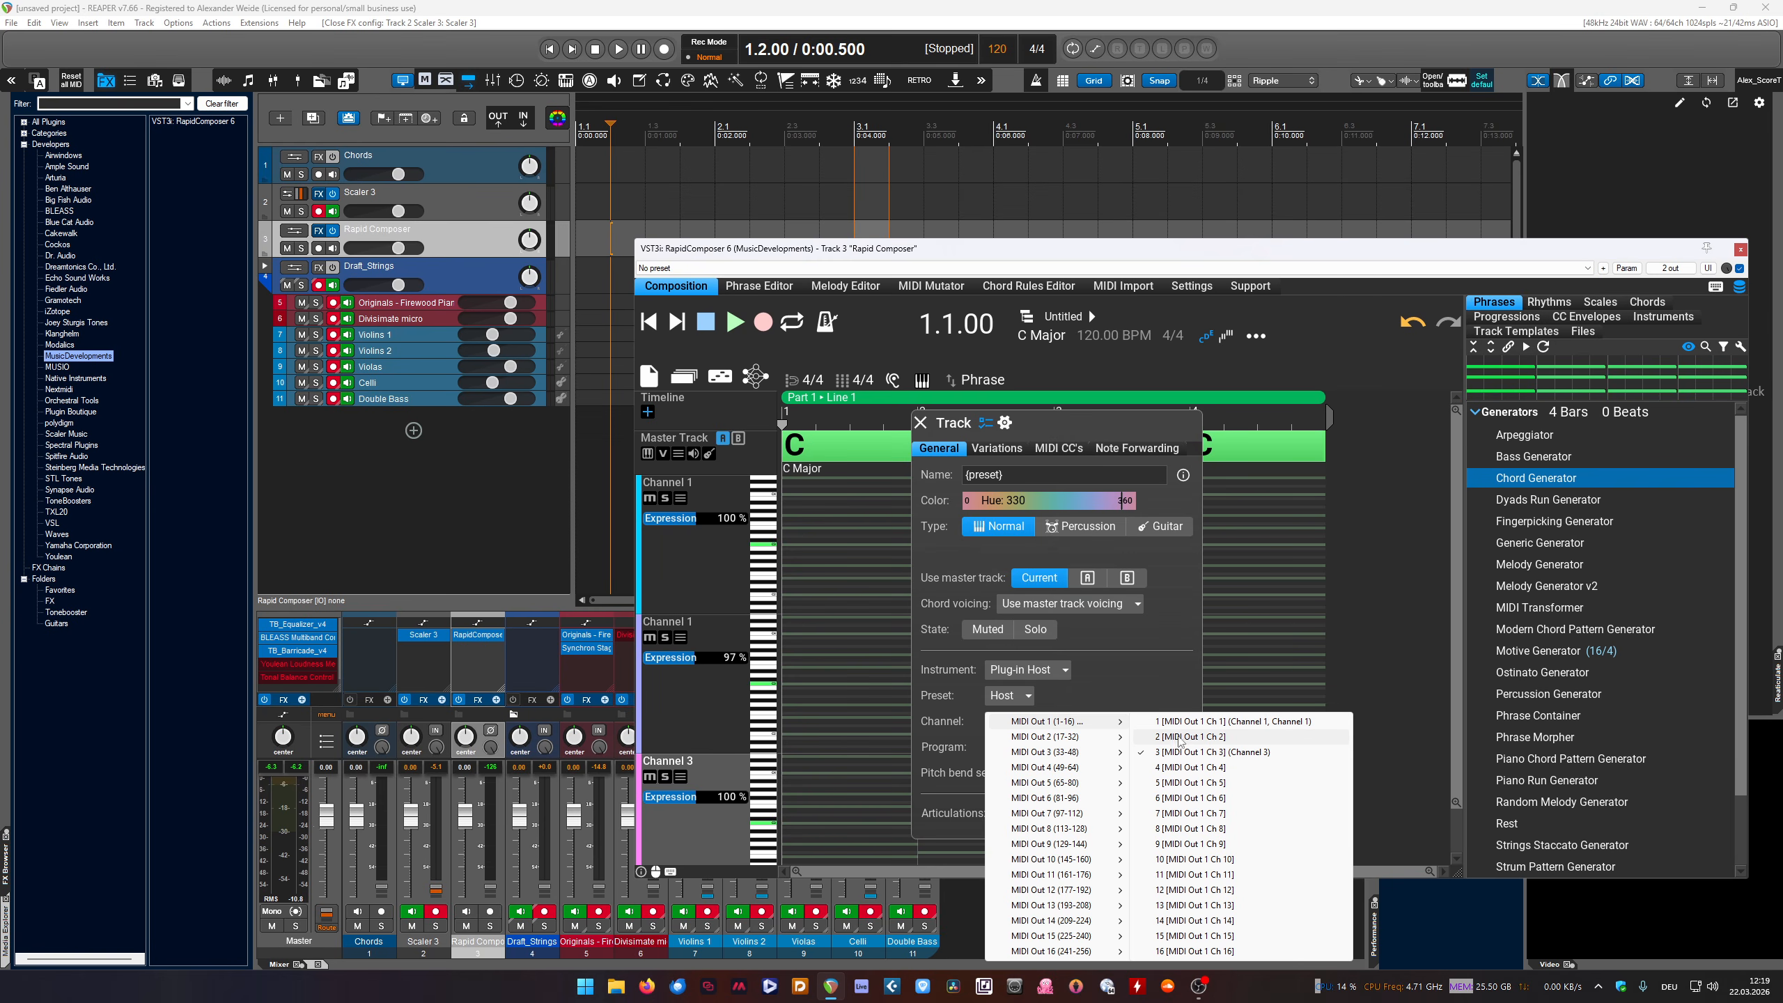
click(1177, 737)
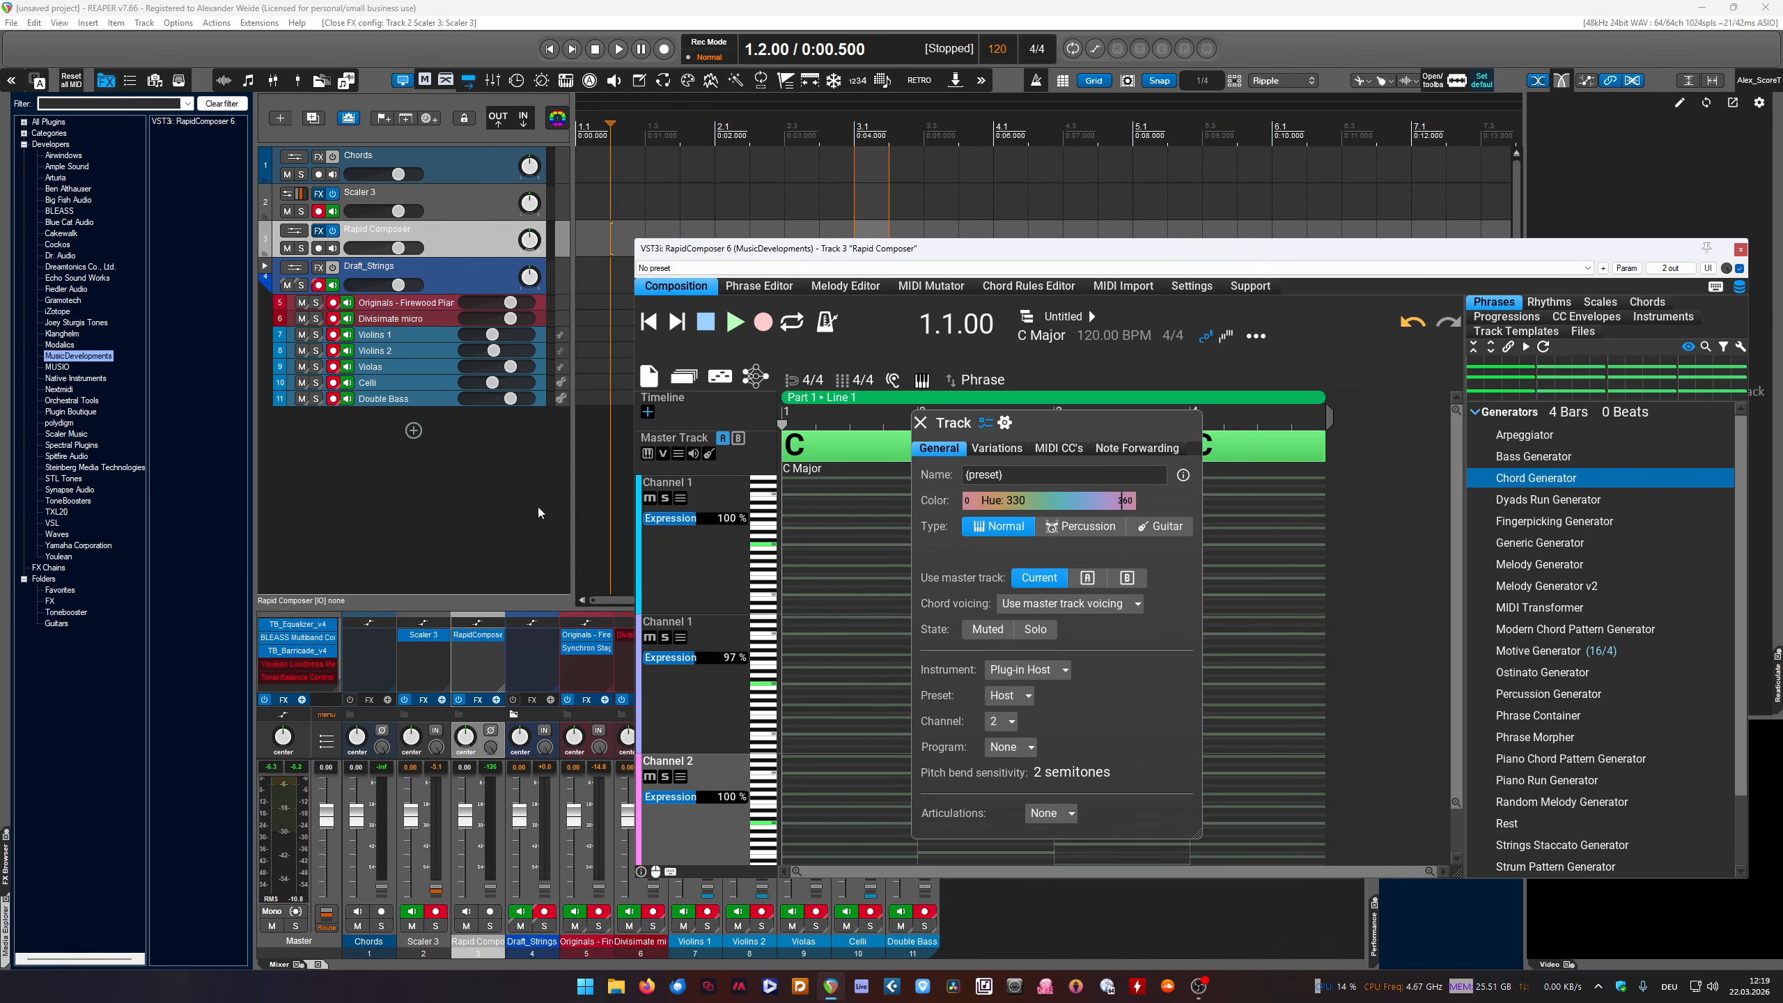
Assign the first RapidComposer track to channel 3 of MIDI Out 1 and close the track settings
click(1009, 731)
mouse_move(1067, 722)
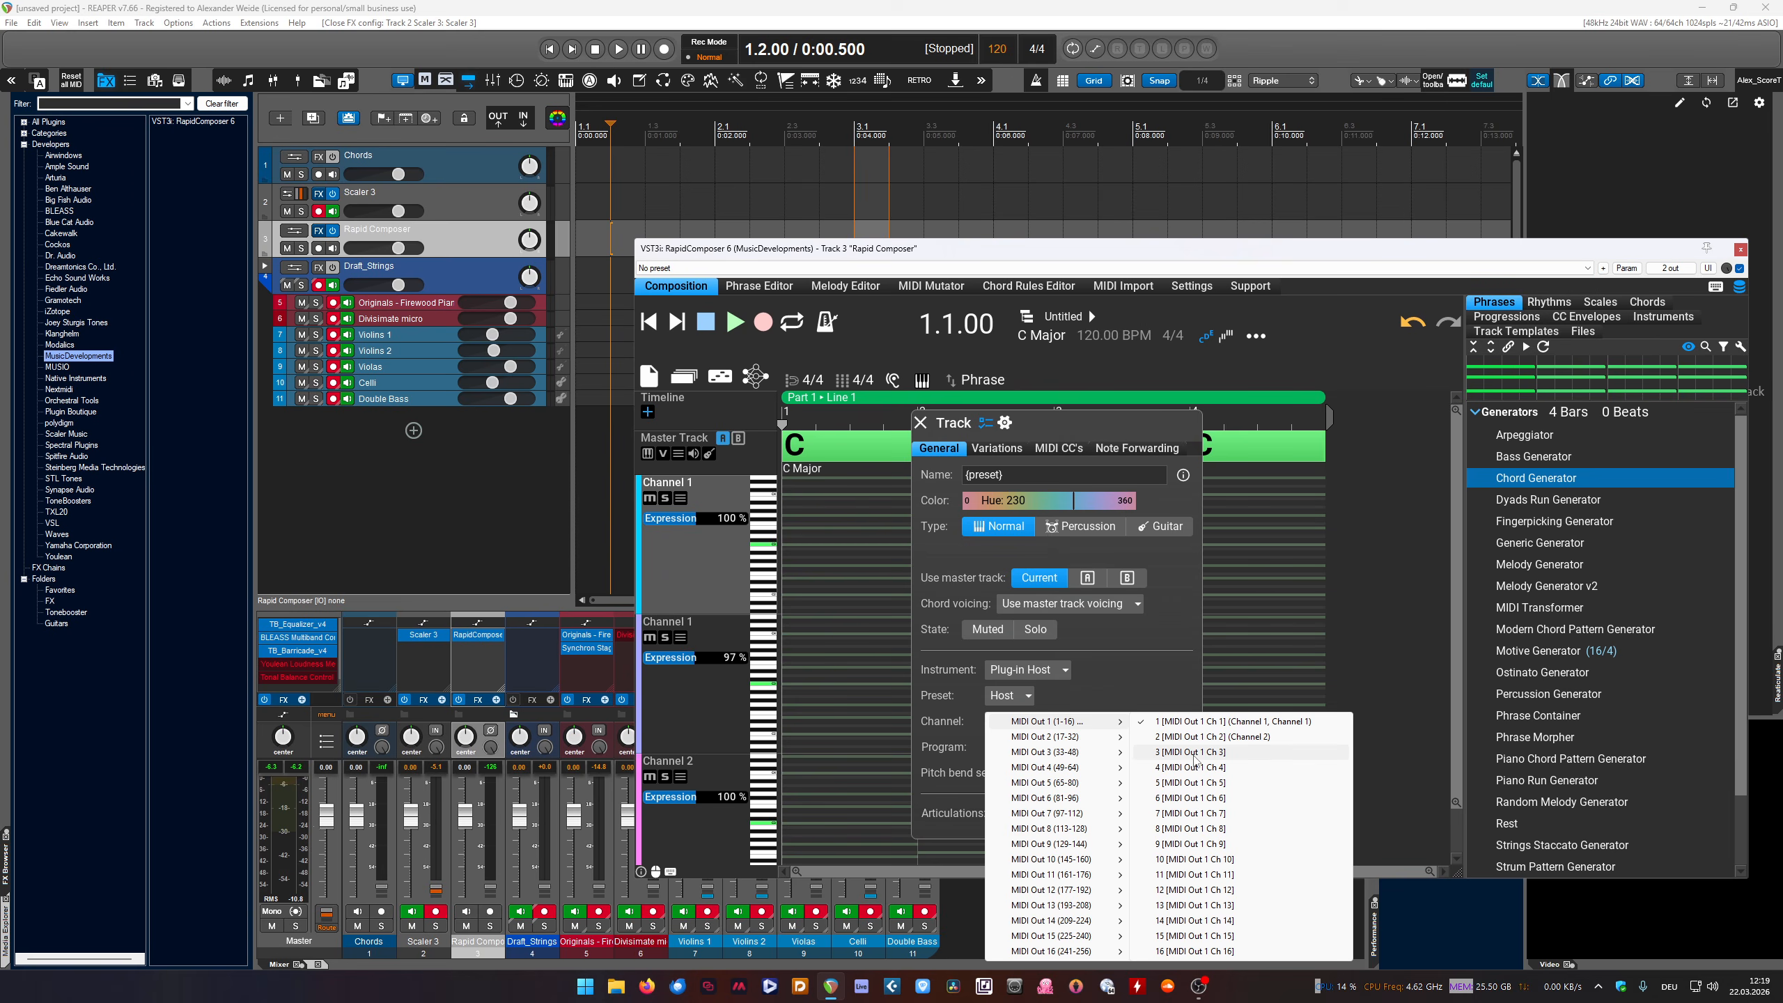
click(1177, 753)
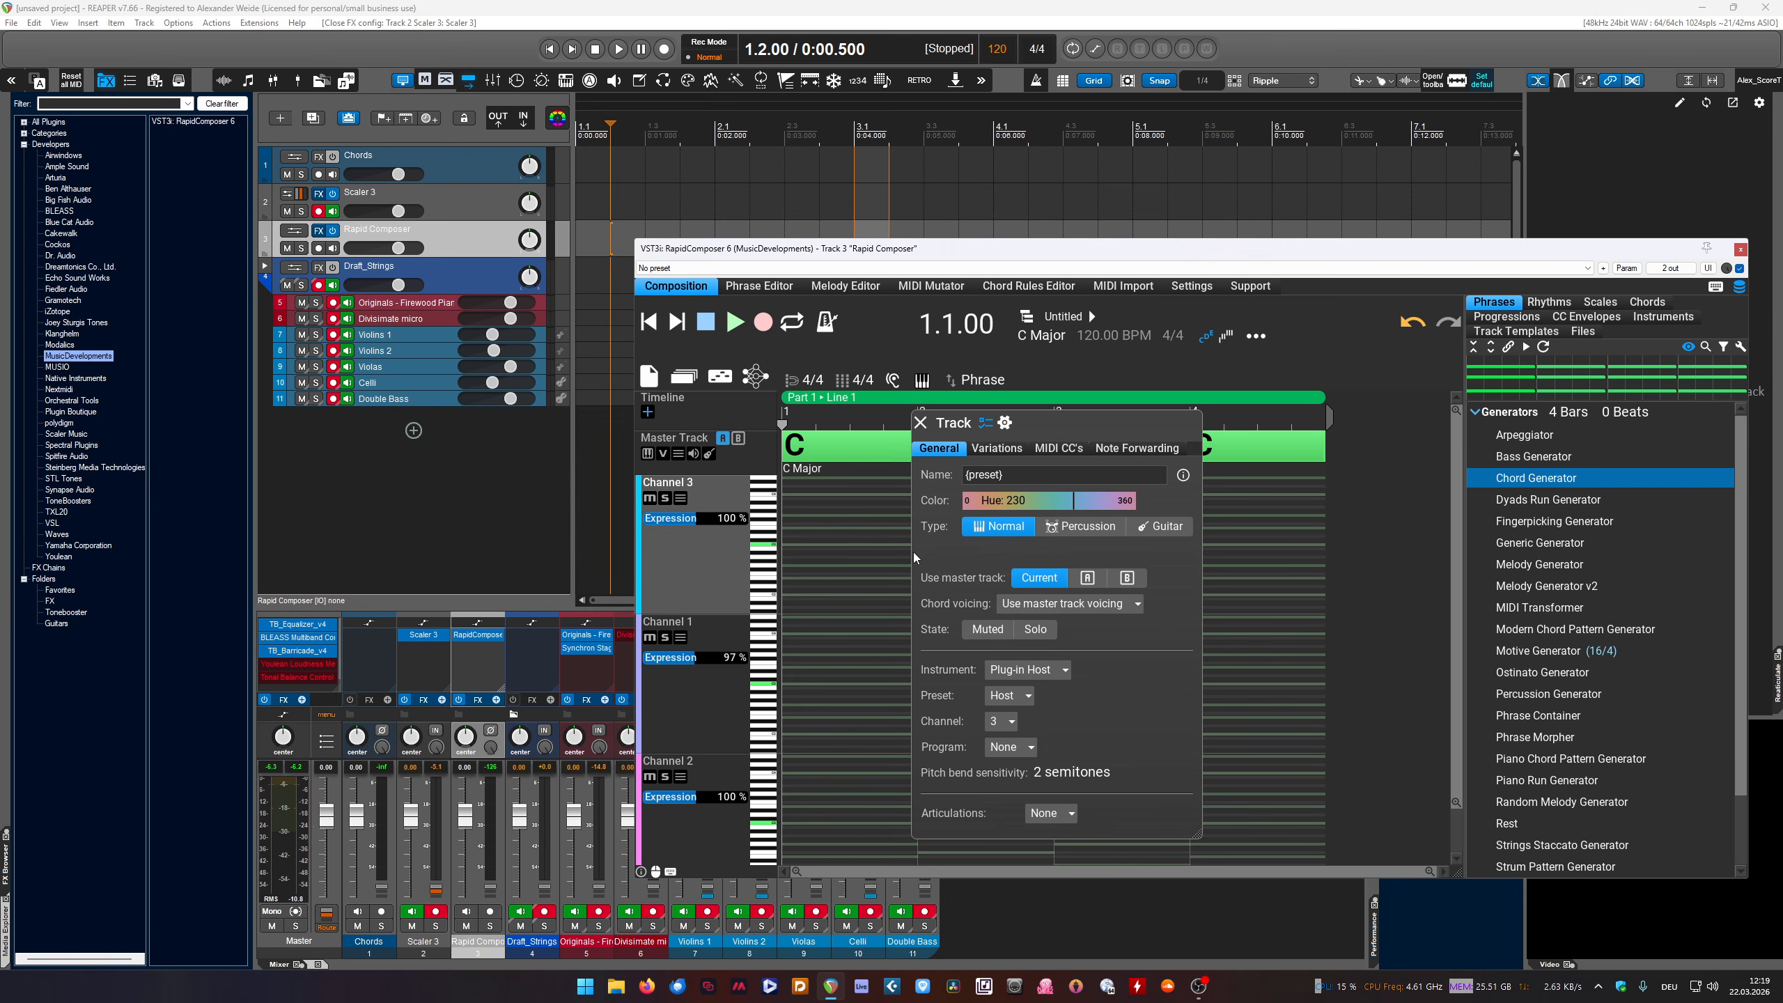
click(920, 422)
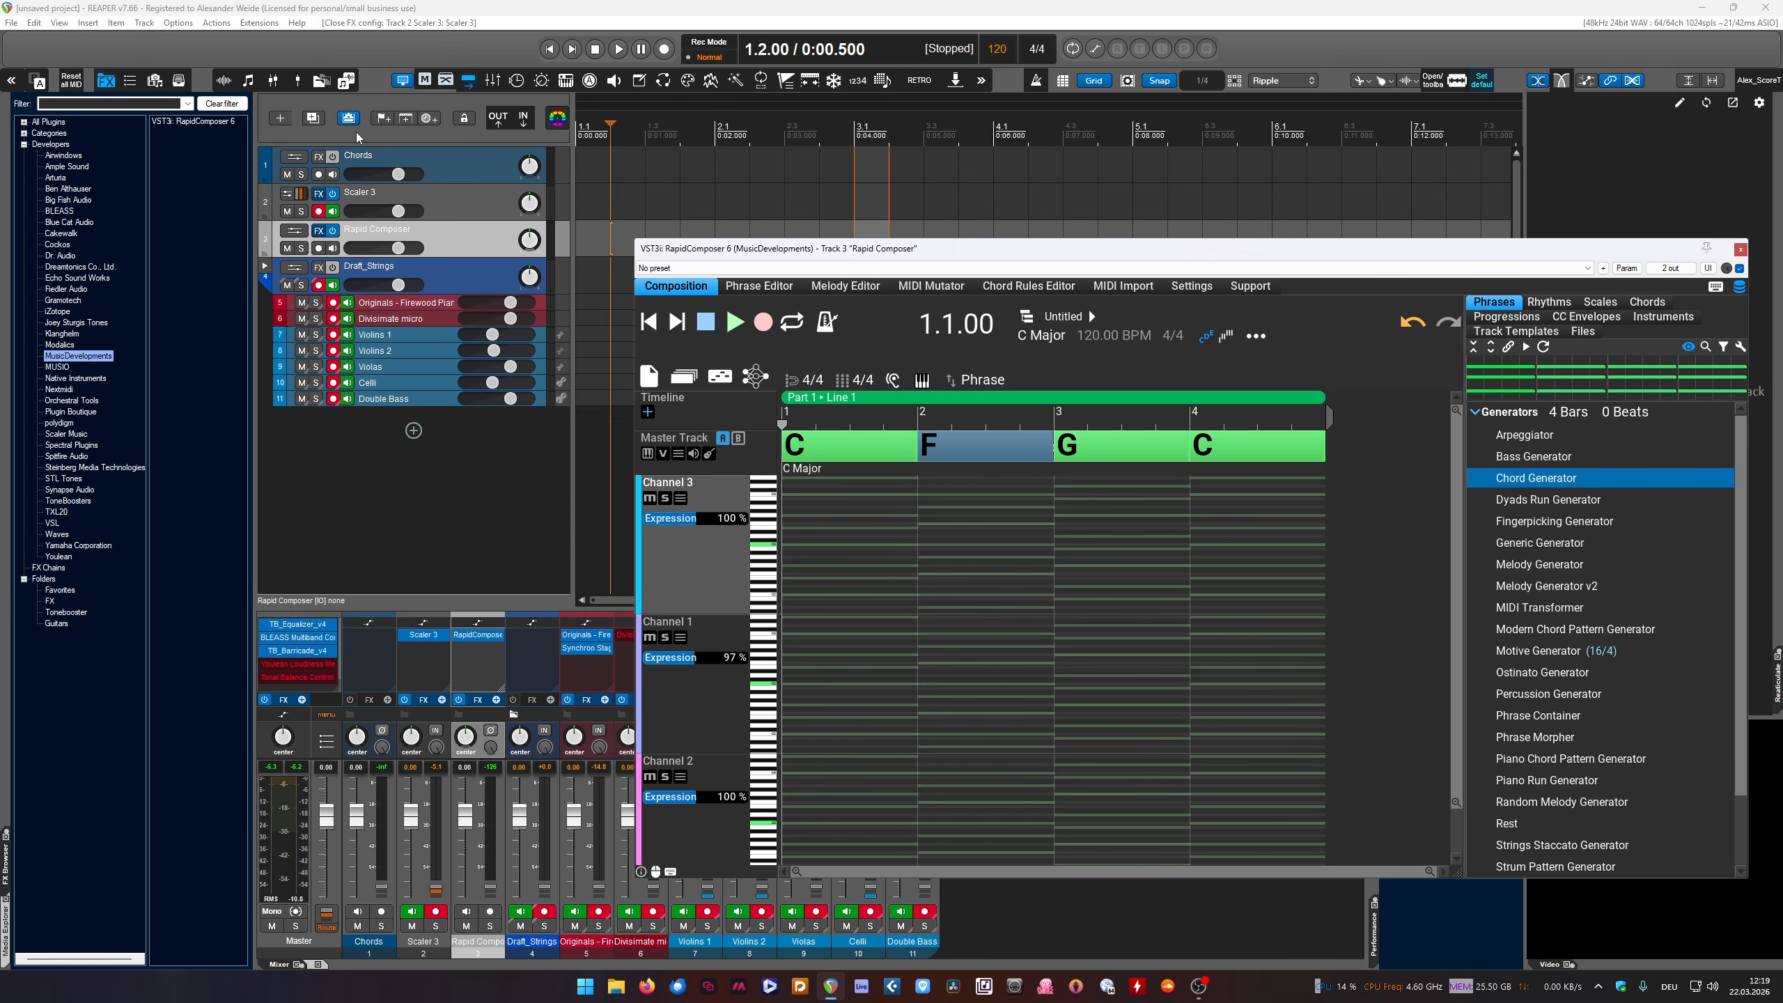
Bring Scaler 3 back up and arrange its window side by side with RapidComposer
drag(701, 254, 914, 242)
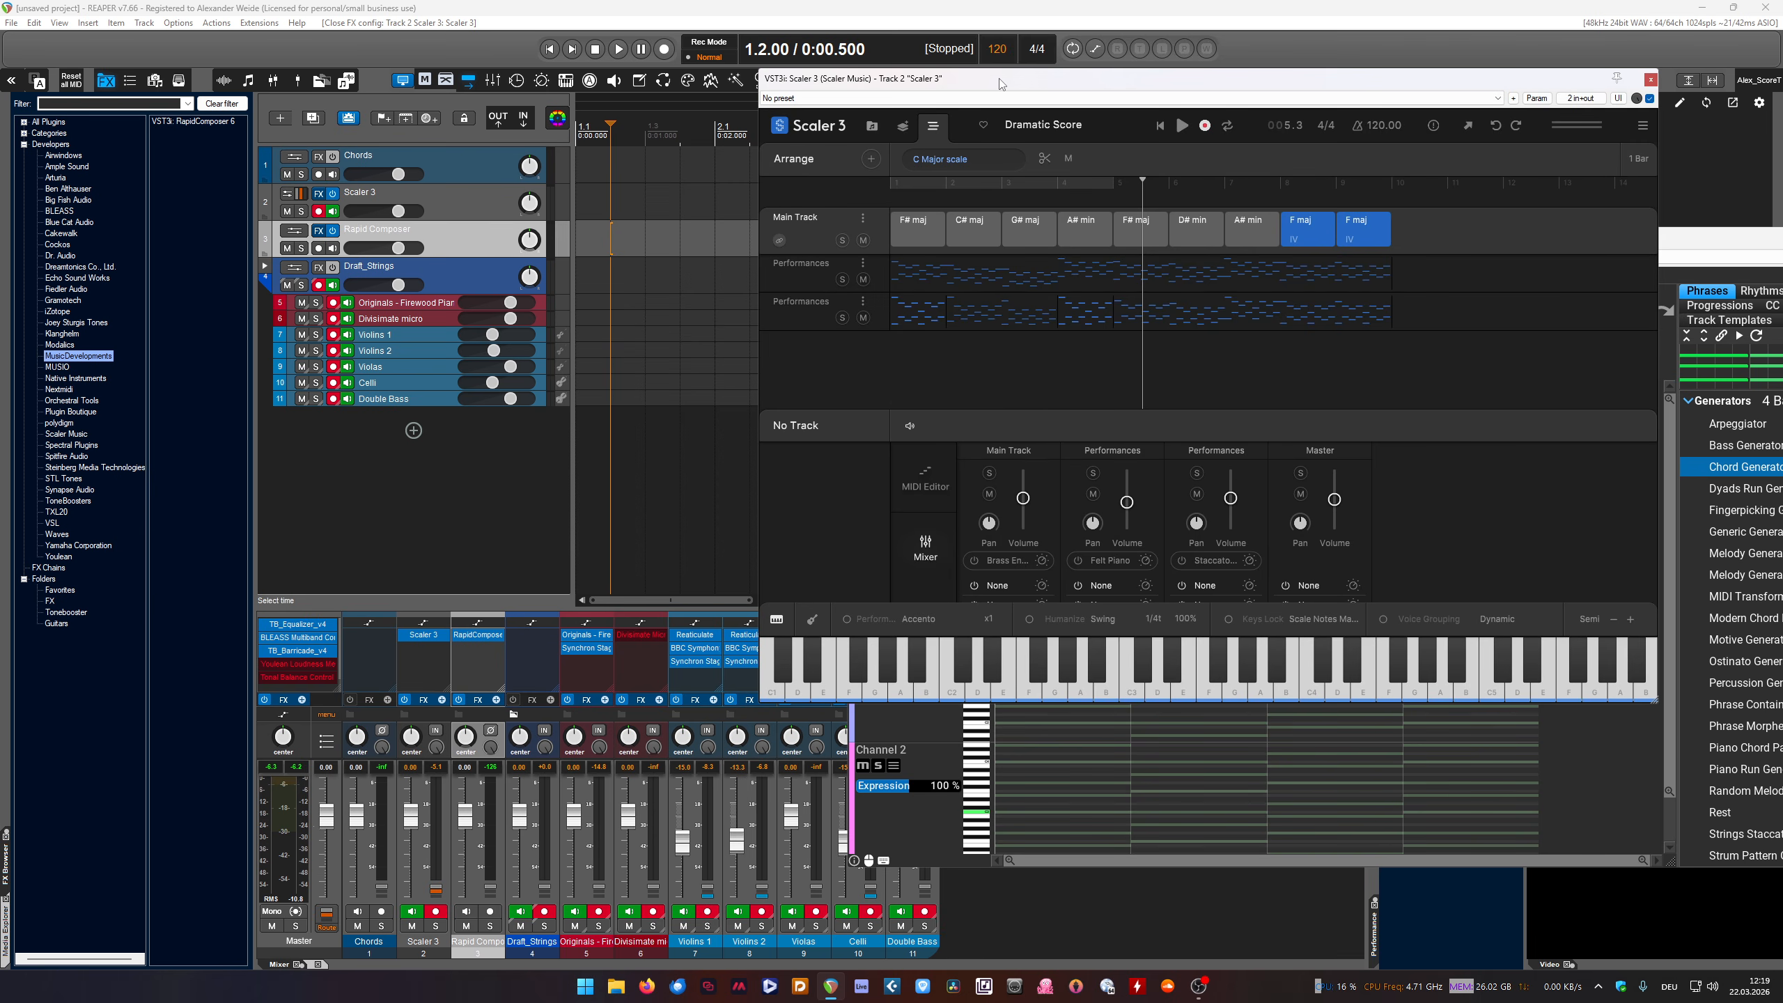
drag(1000, 81, 236, 299)
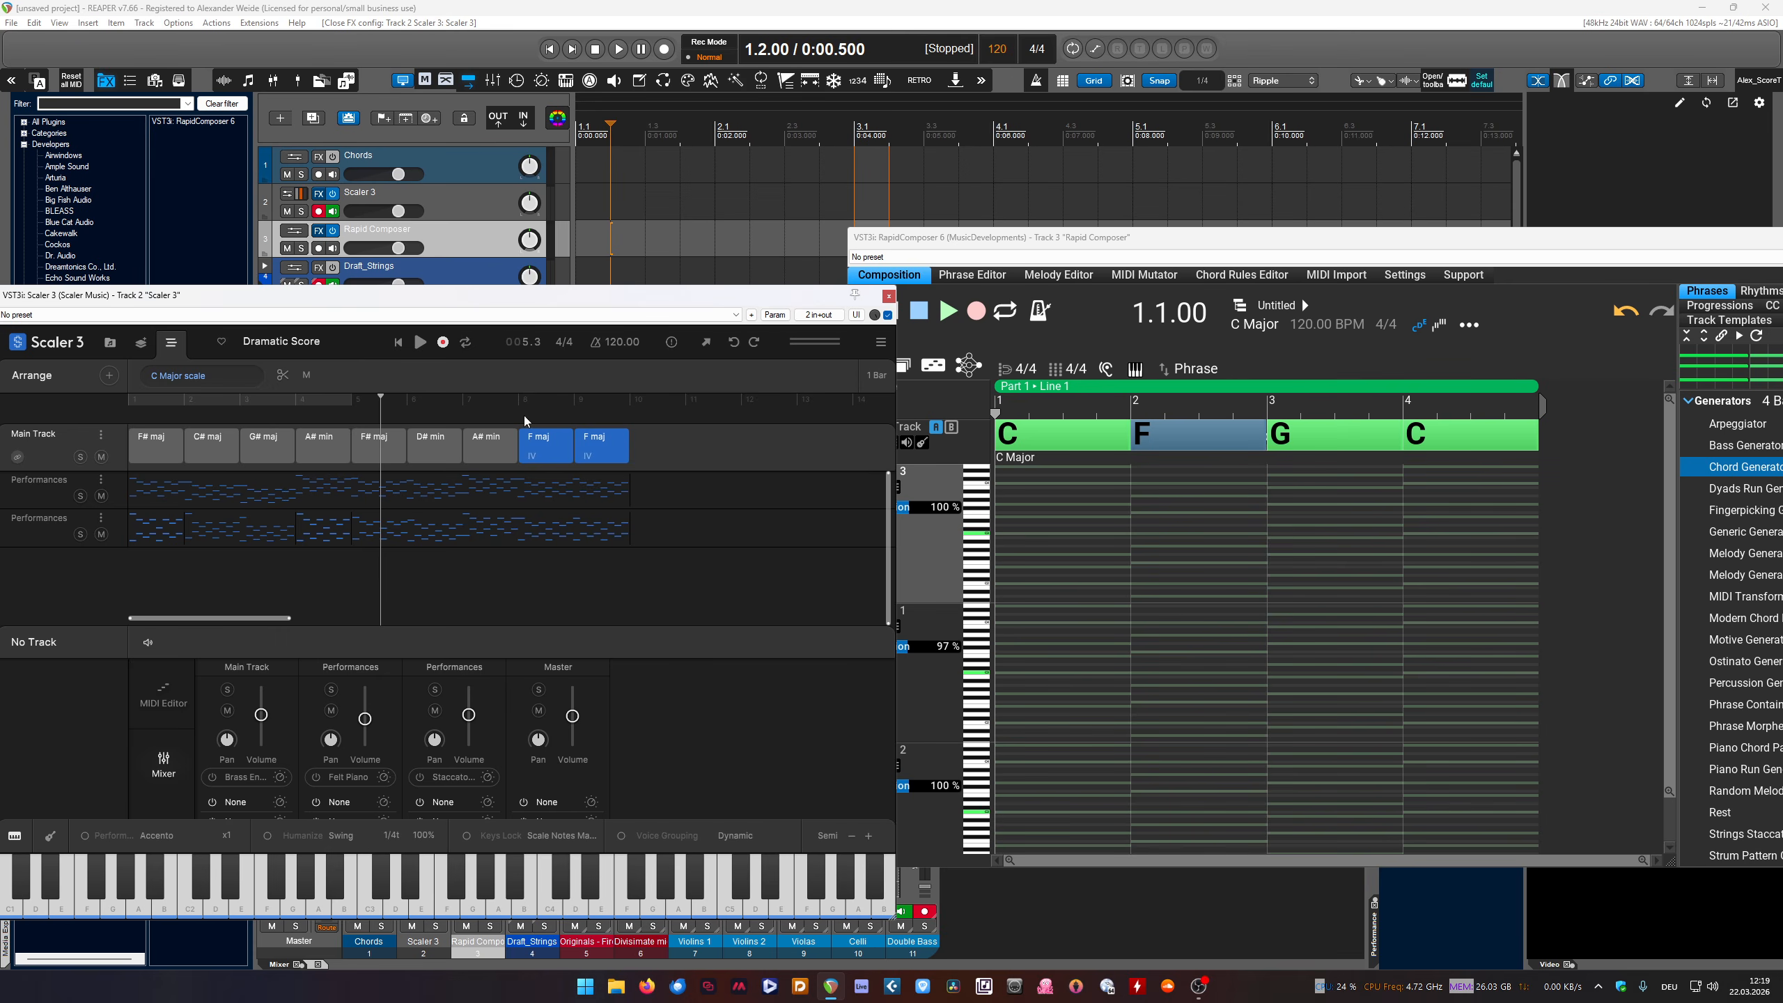
Copy Scaler 3's whole Main Track chord progression onto the start of RapidComposer's master track, extending the part to 14 bars to fit it
click(700, 445)
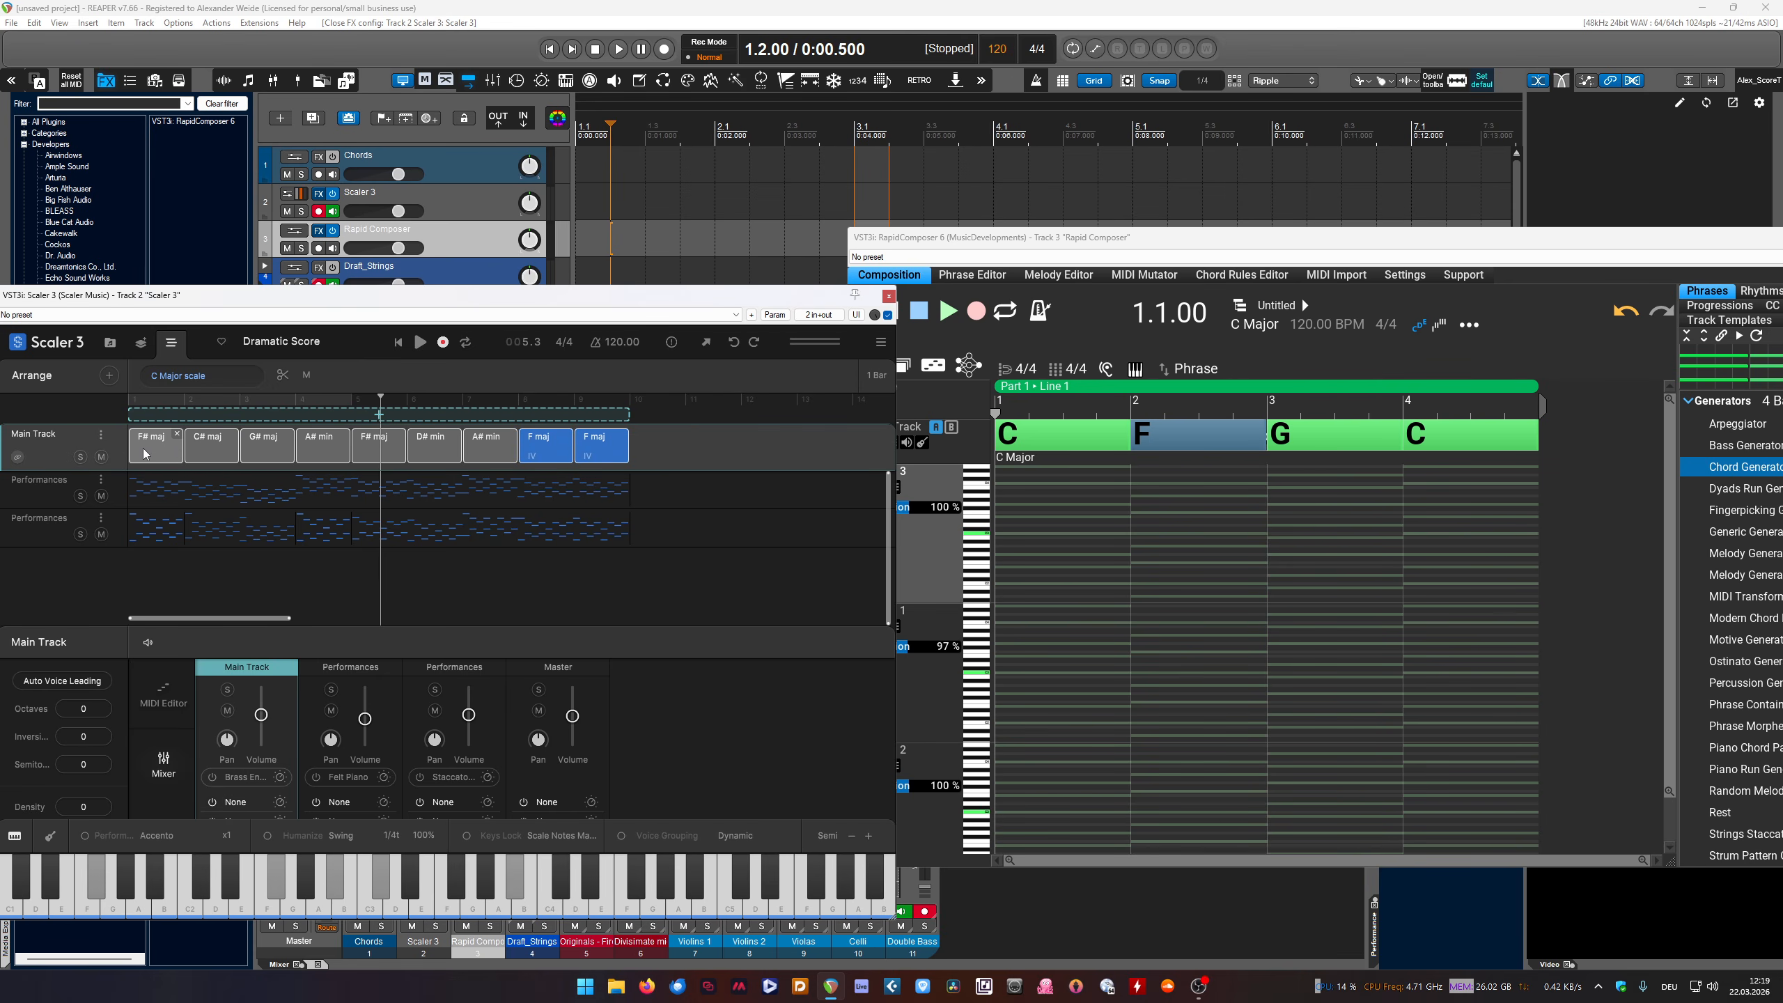
drag(146, 454, 1028, 444)
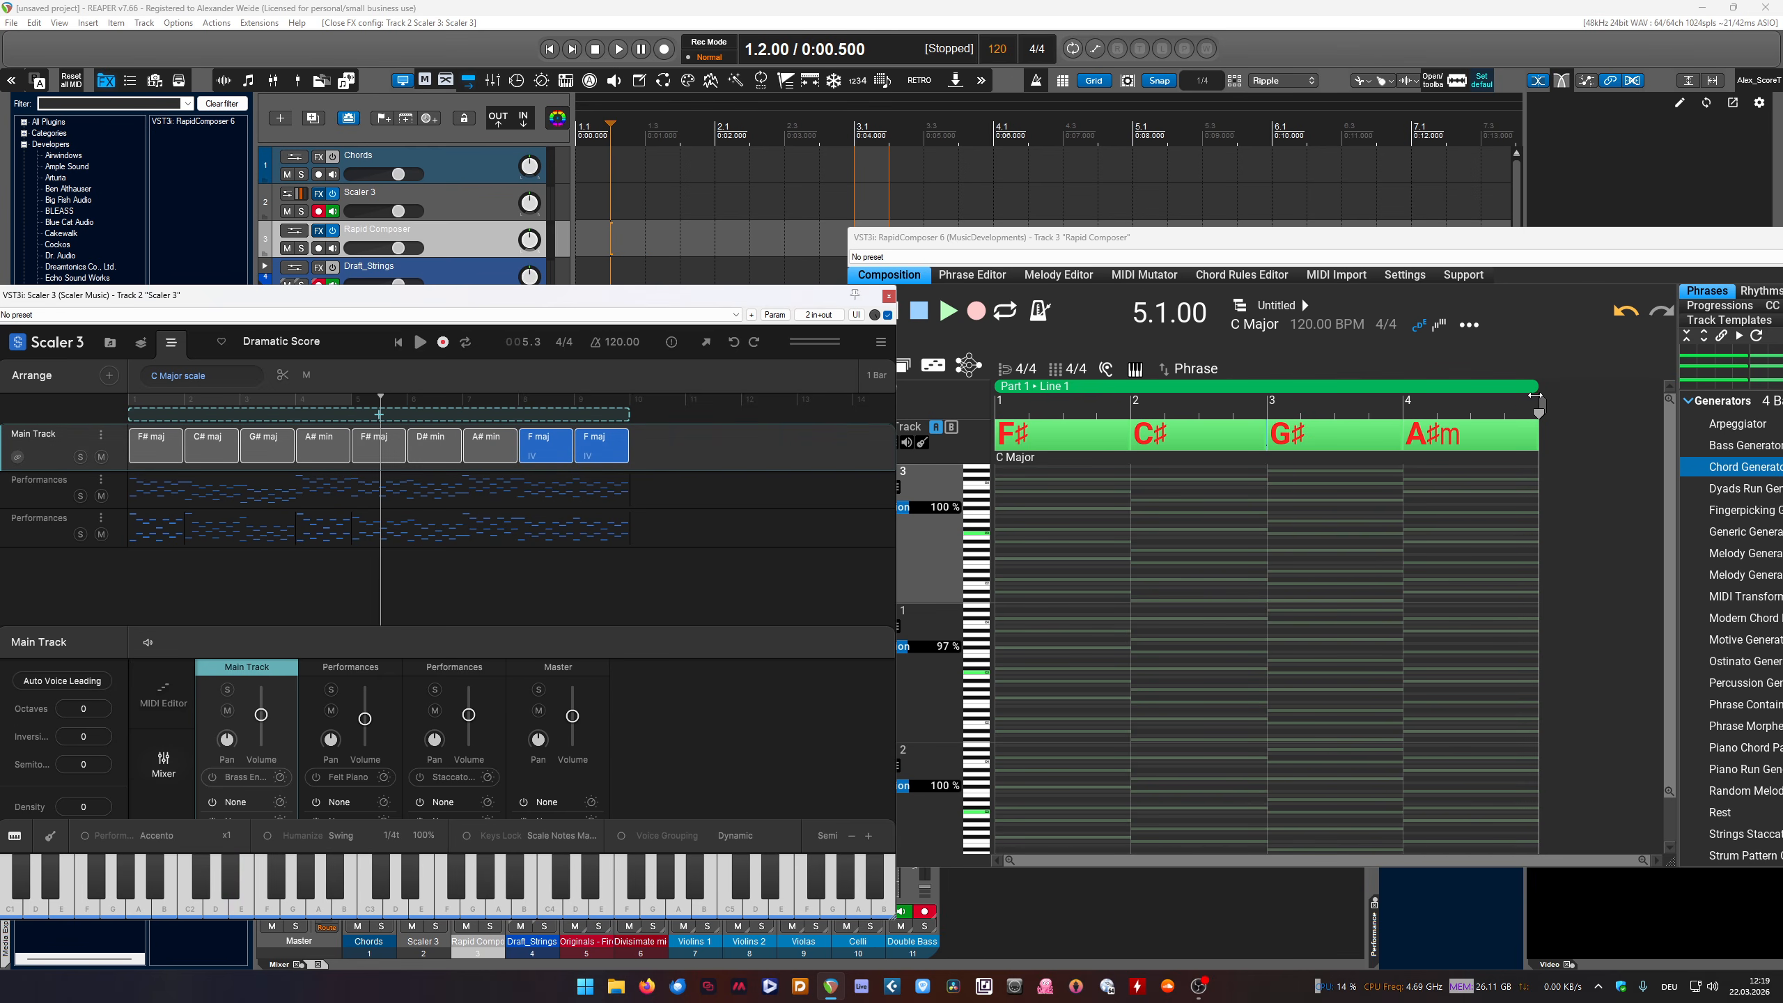
drag(1471, 406, 1592, 397)
drag(139, 447, 1008, 439)
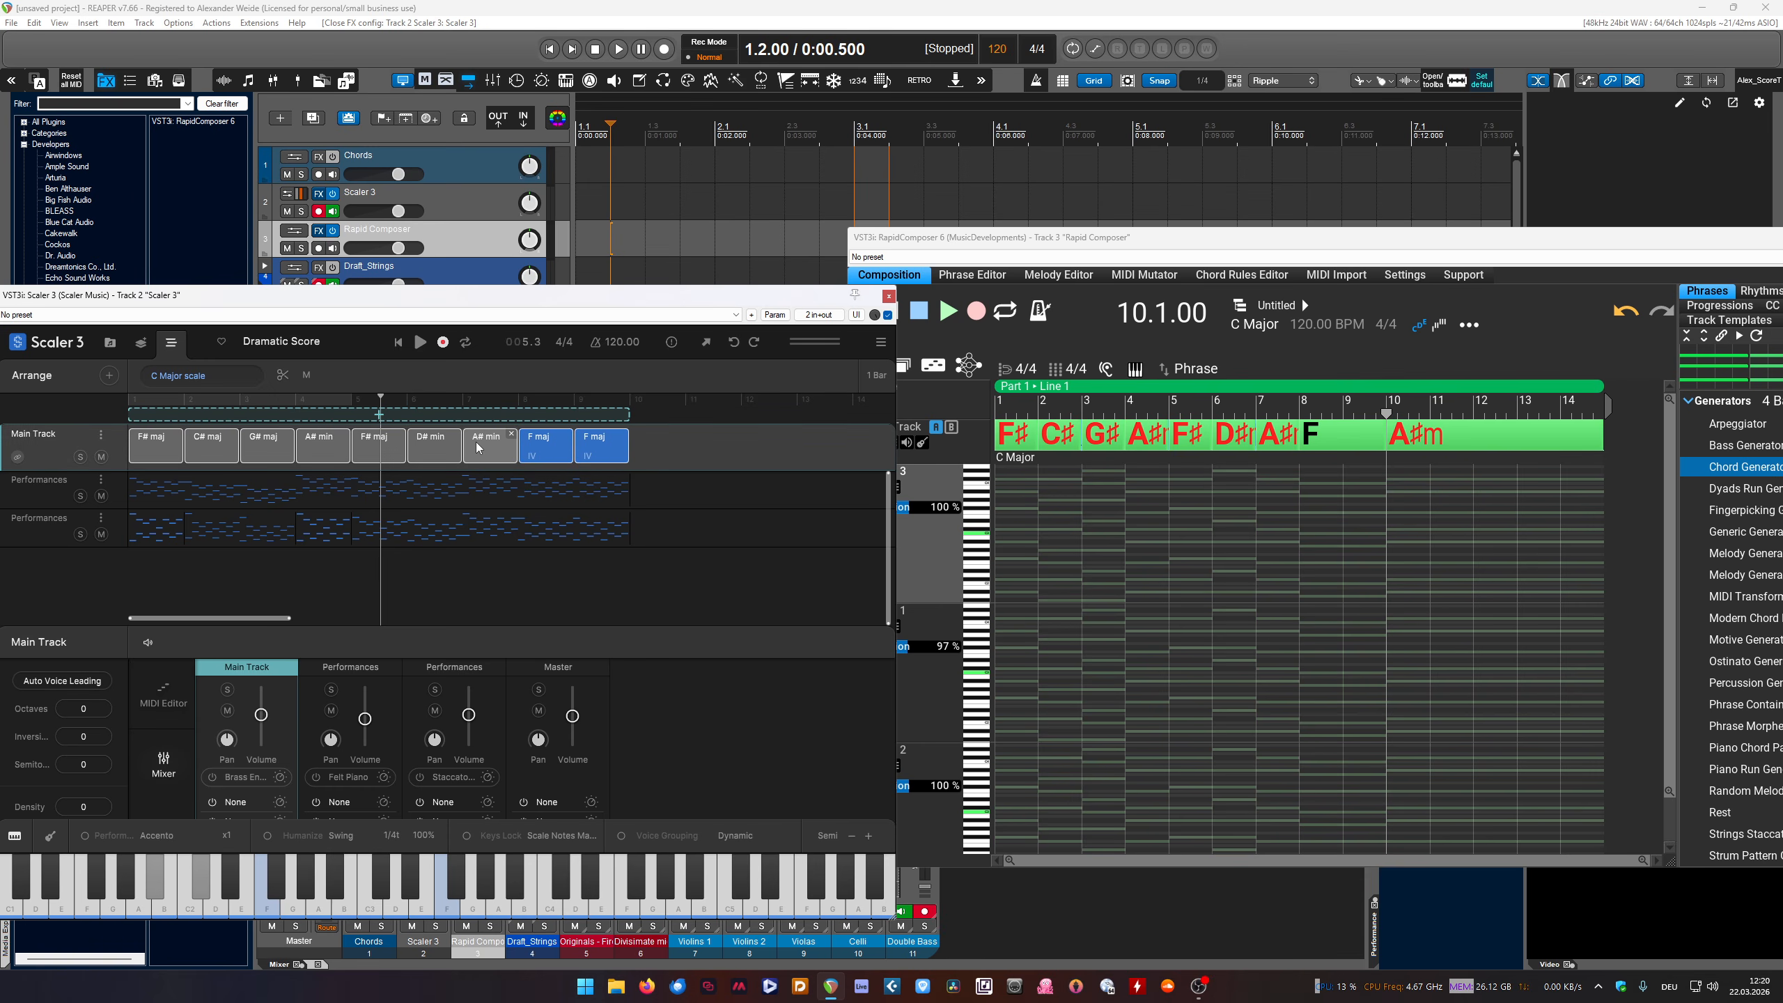
Move RapidComposer into full view and delete the A♯m chord at bar 10 and the F chord at bar 8 from the master track
click(1484, 438)
click(1360, 438)
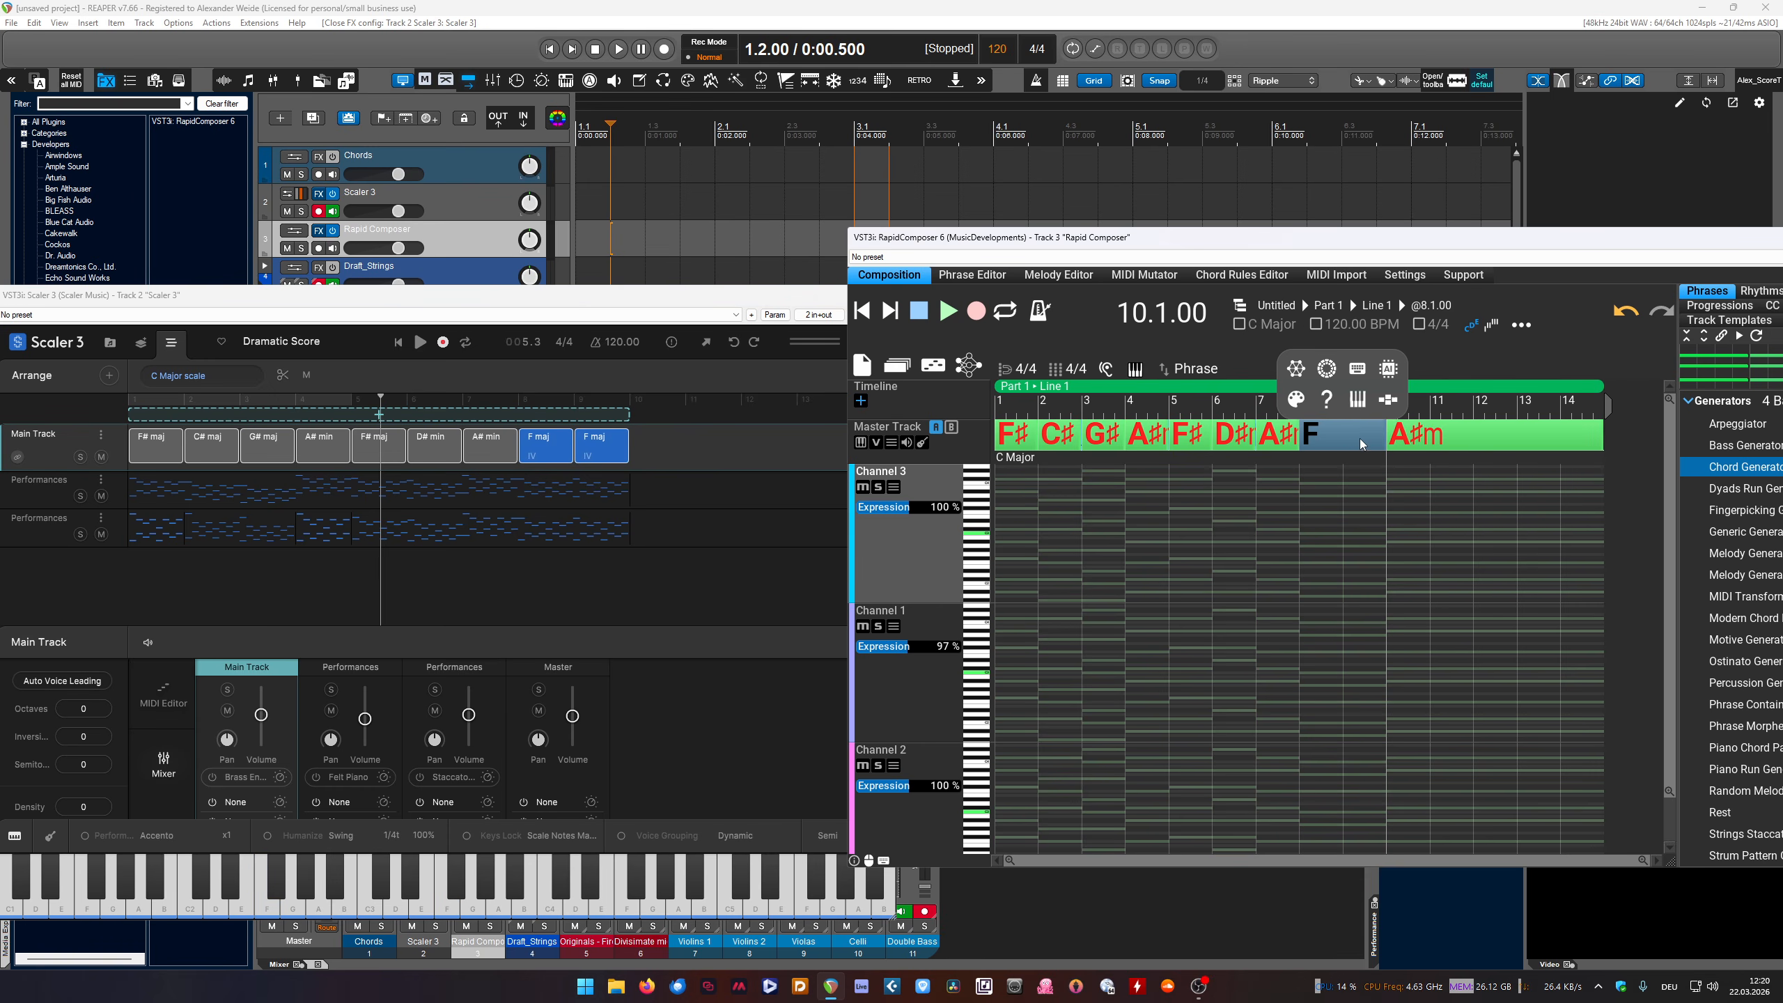
drag(1730, 246, 1426, 232)
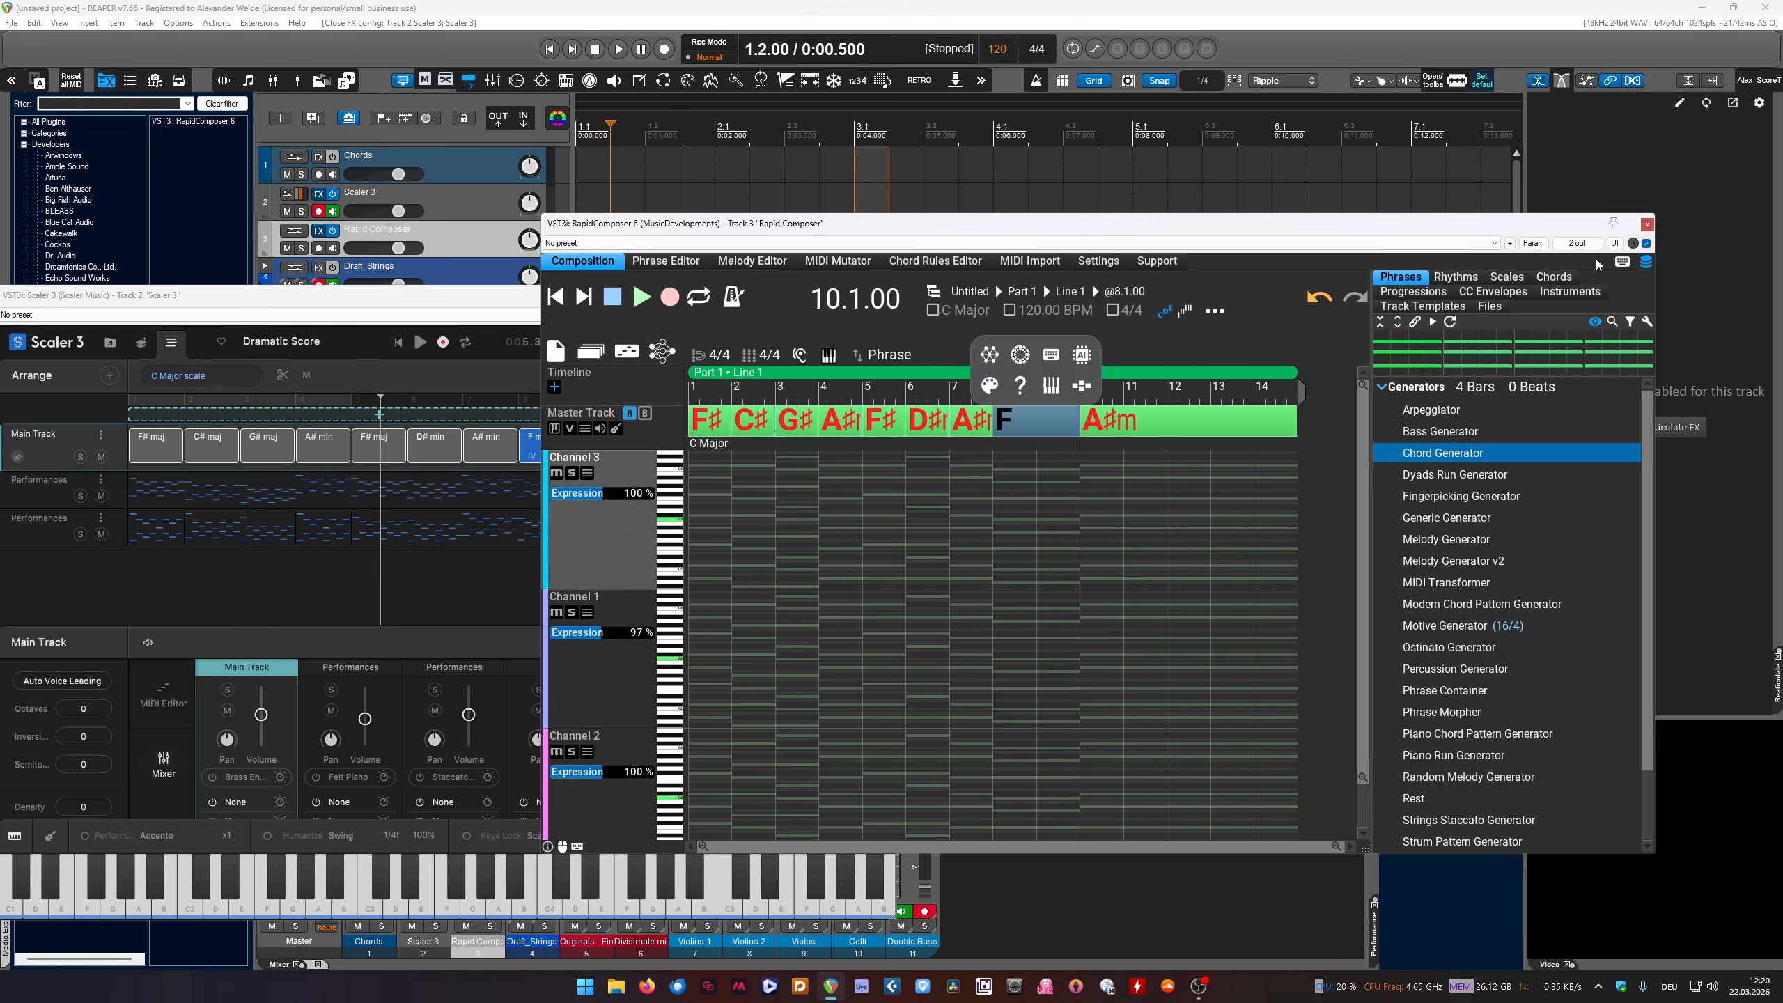
click(1195, 425)
key(Delete)
click(1106, 427)
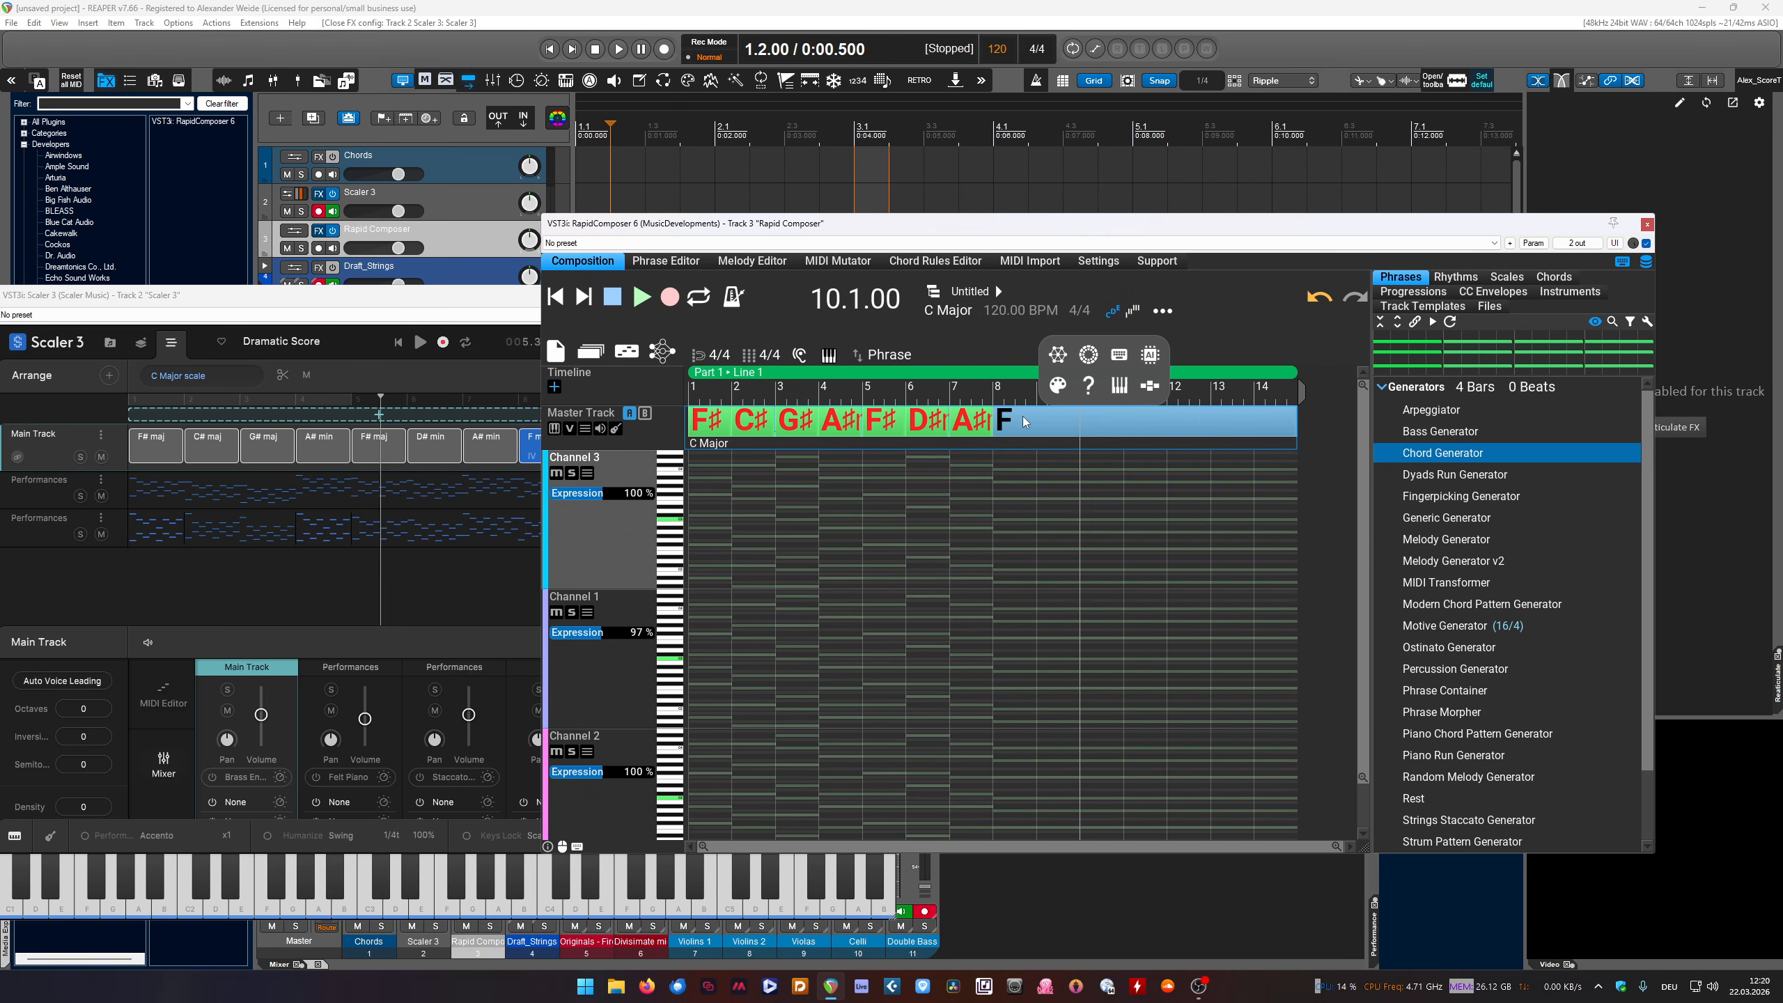
key(Delete)
Move the RapidComposer window aside and delete the master track's chords from bar 7 back to bar 2, keeping only the opening F♯
drag(863, 227, 1075, 223)
click(1177, 425)
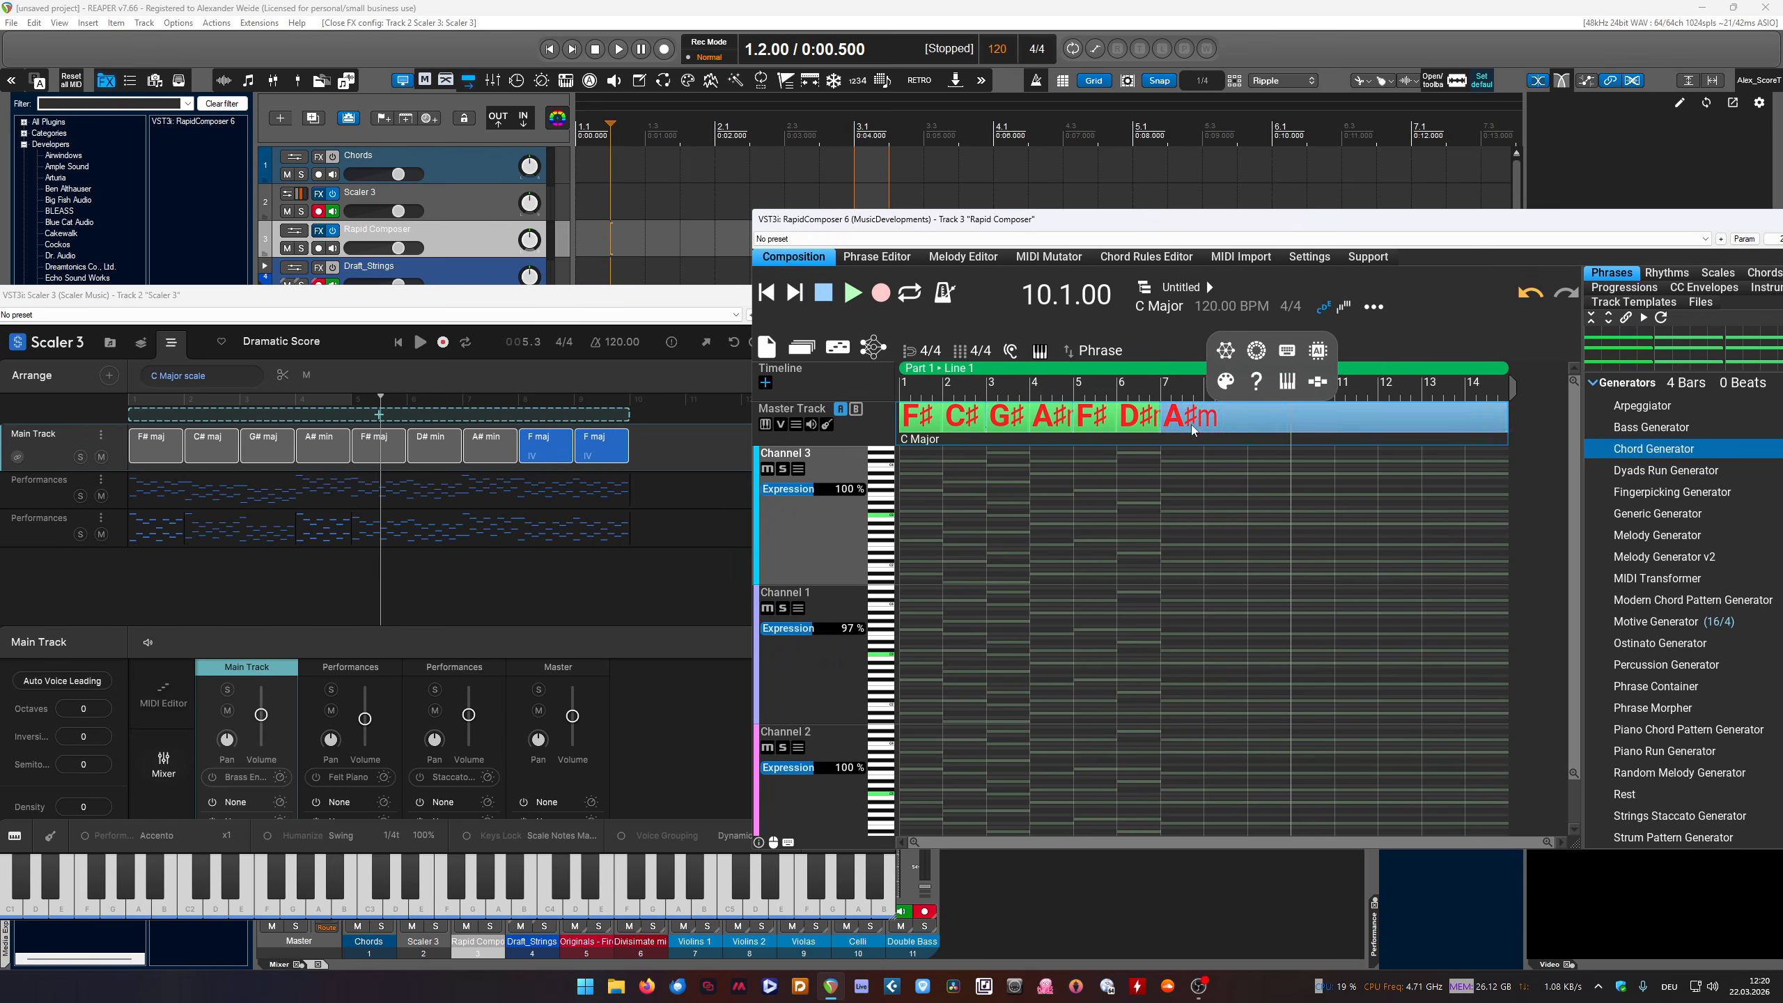
key(Delete)
click(1128, 425)
key(Delete)
key(Delete)
key(Delete)
key(Delete)
key(Delete)
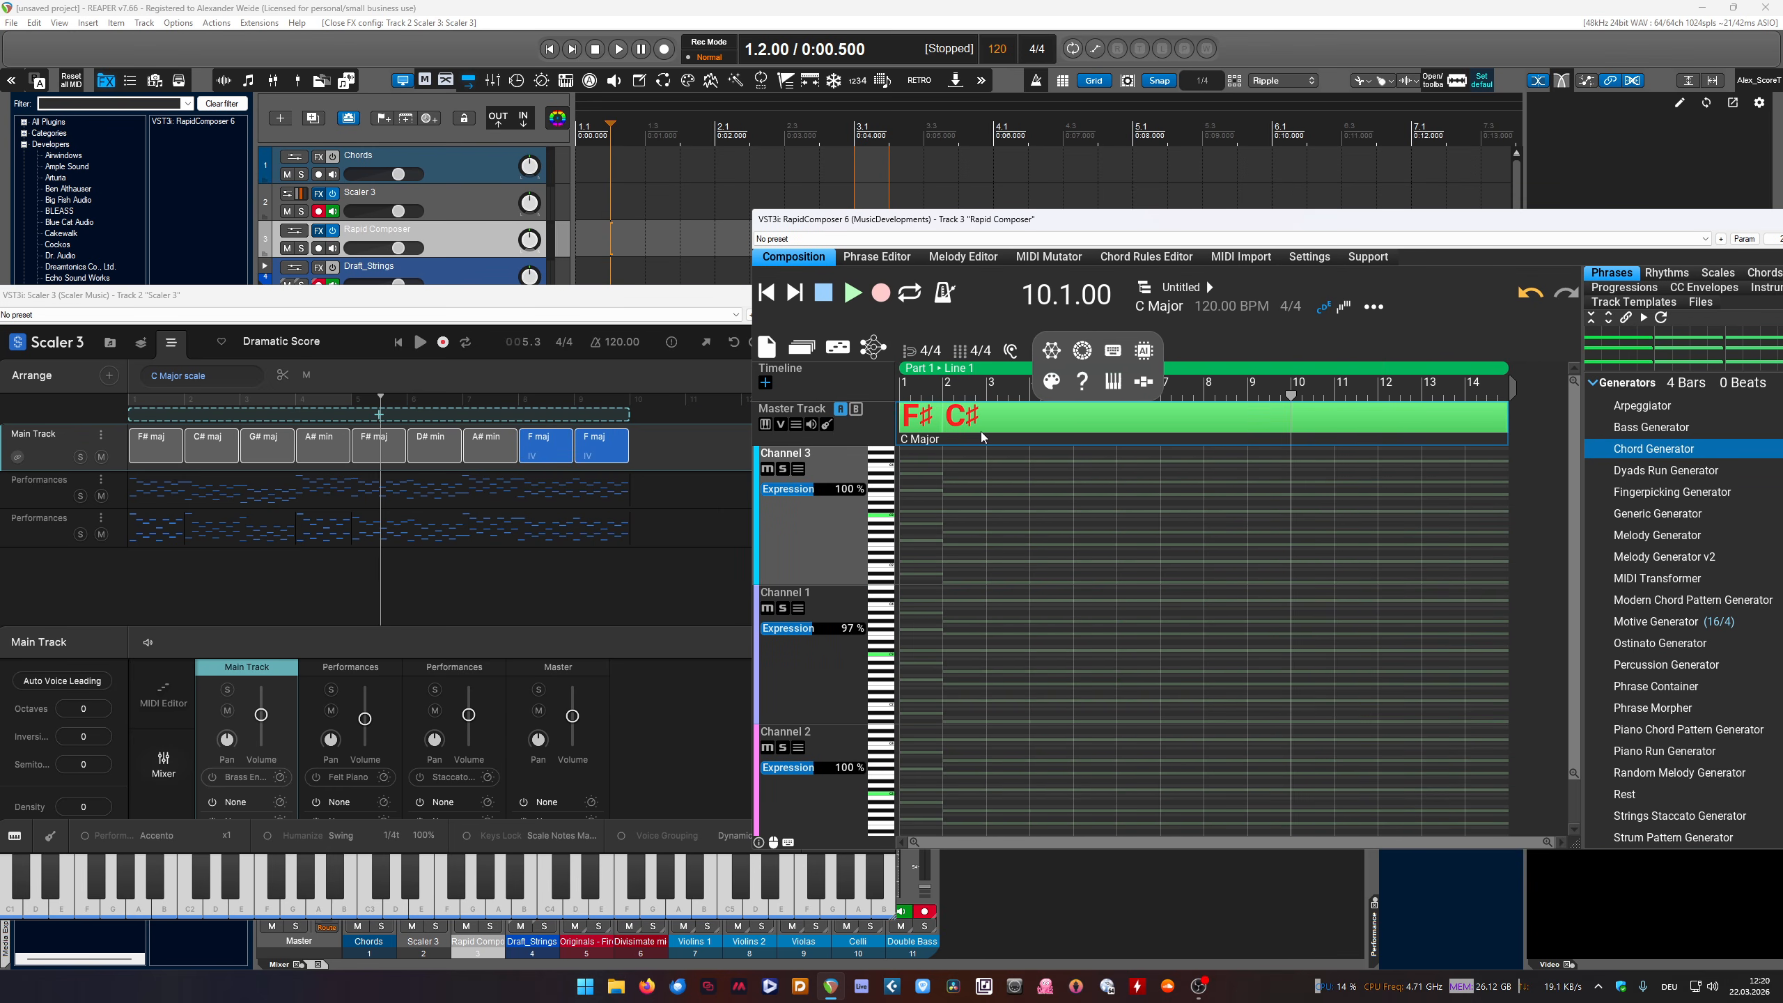
click(924, 430)
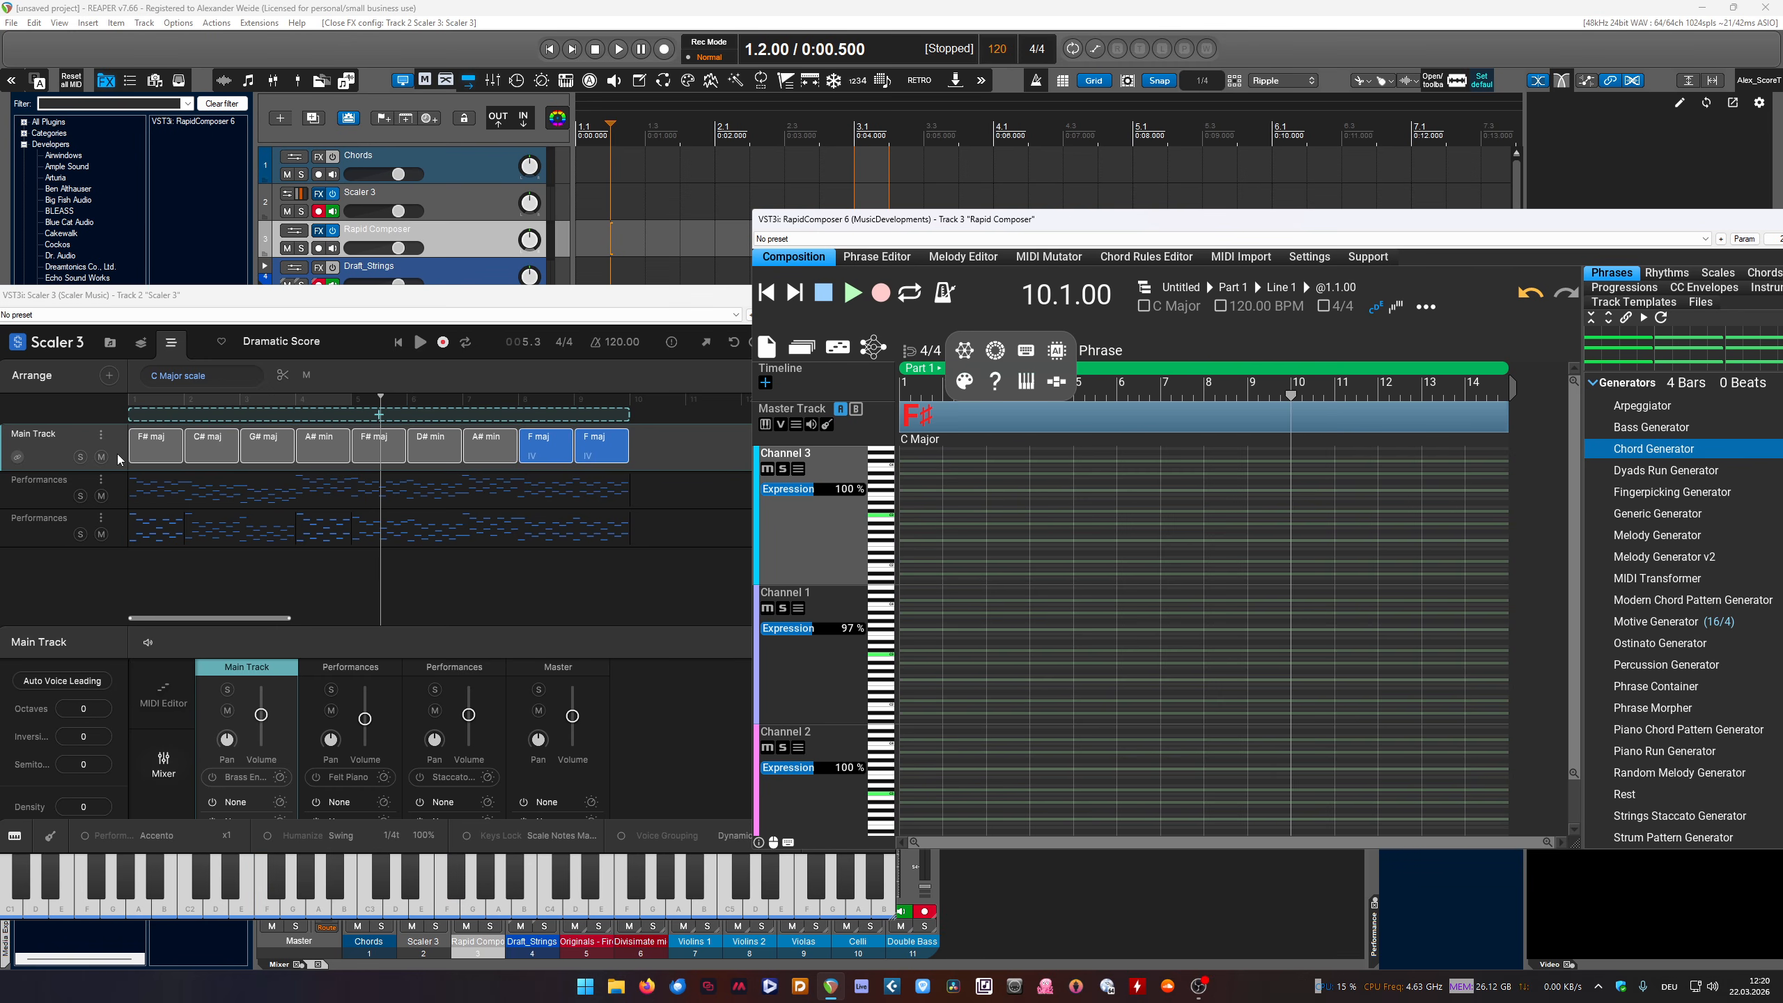
Copy Scaler 3's Main Track progression onto the start of RapidComposer's master track again and delete the extra F♯ chord at bar 10
click(143, 453)
drag(140, 450, 911, 422)
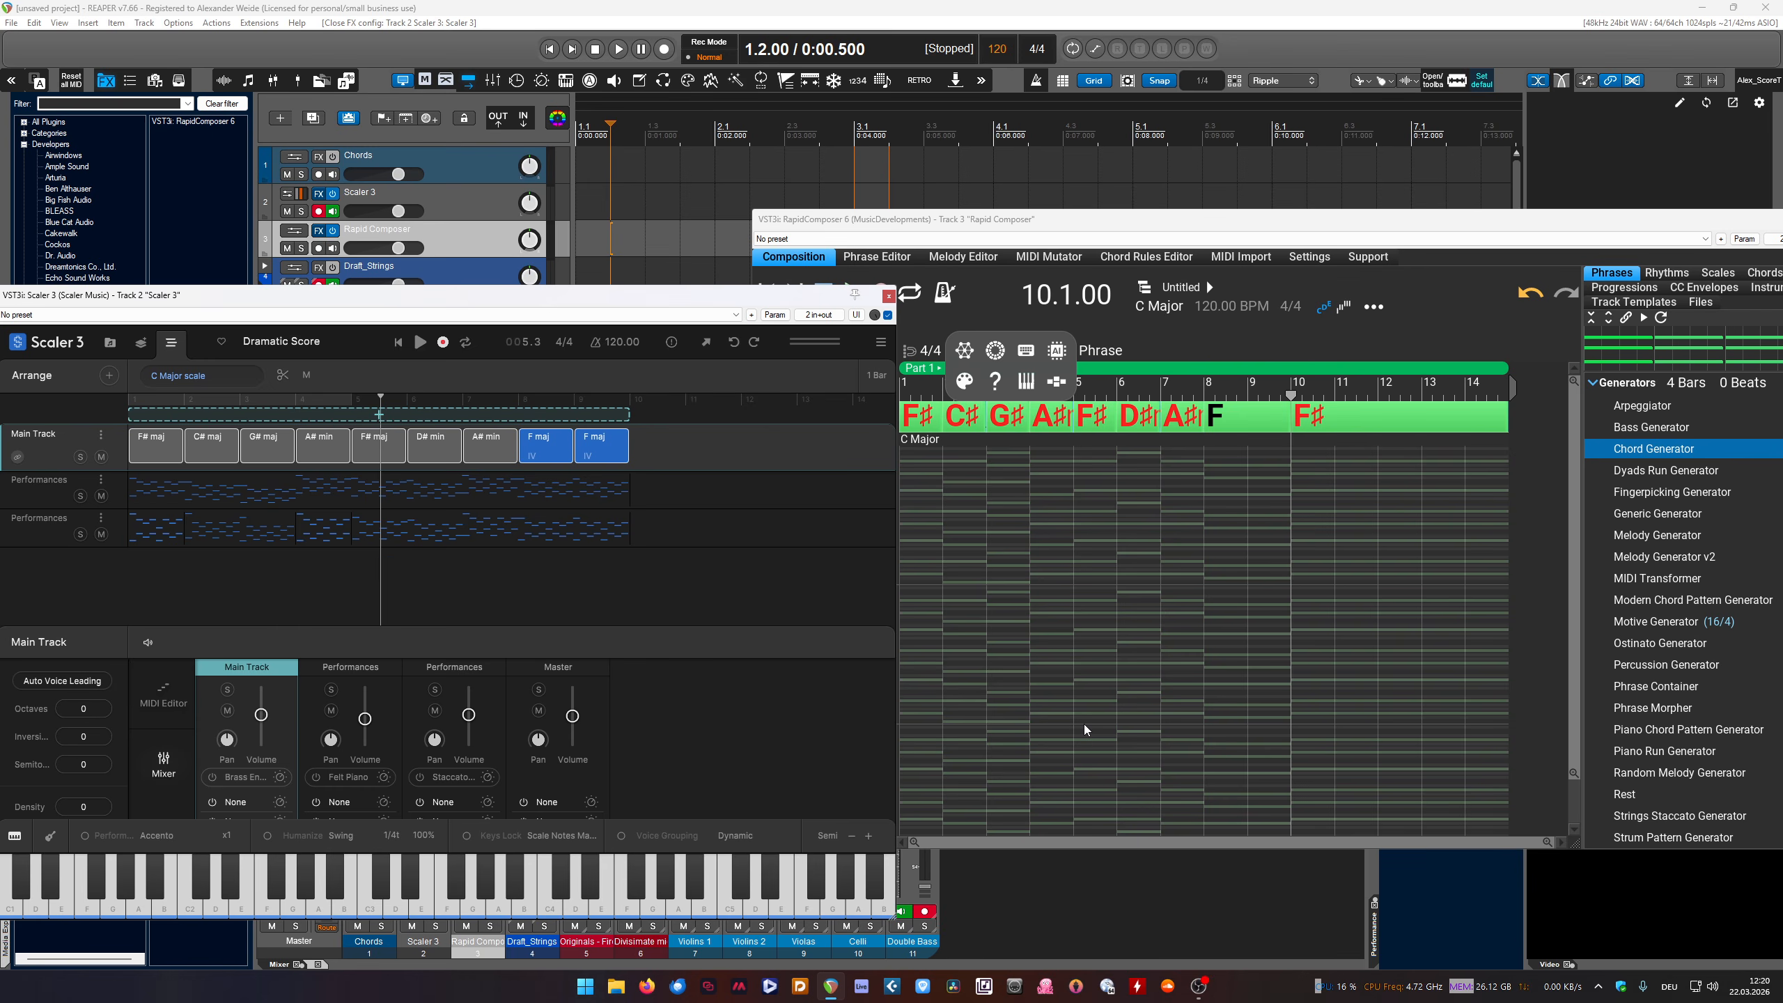
drag(1044, 224, 1091, 219)
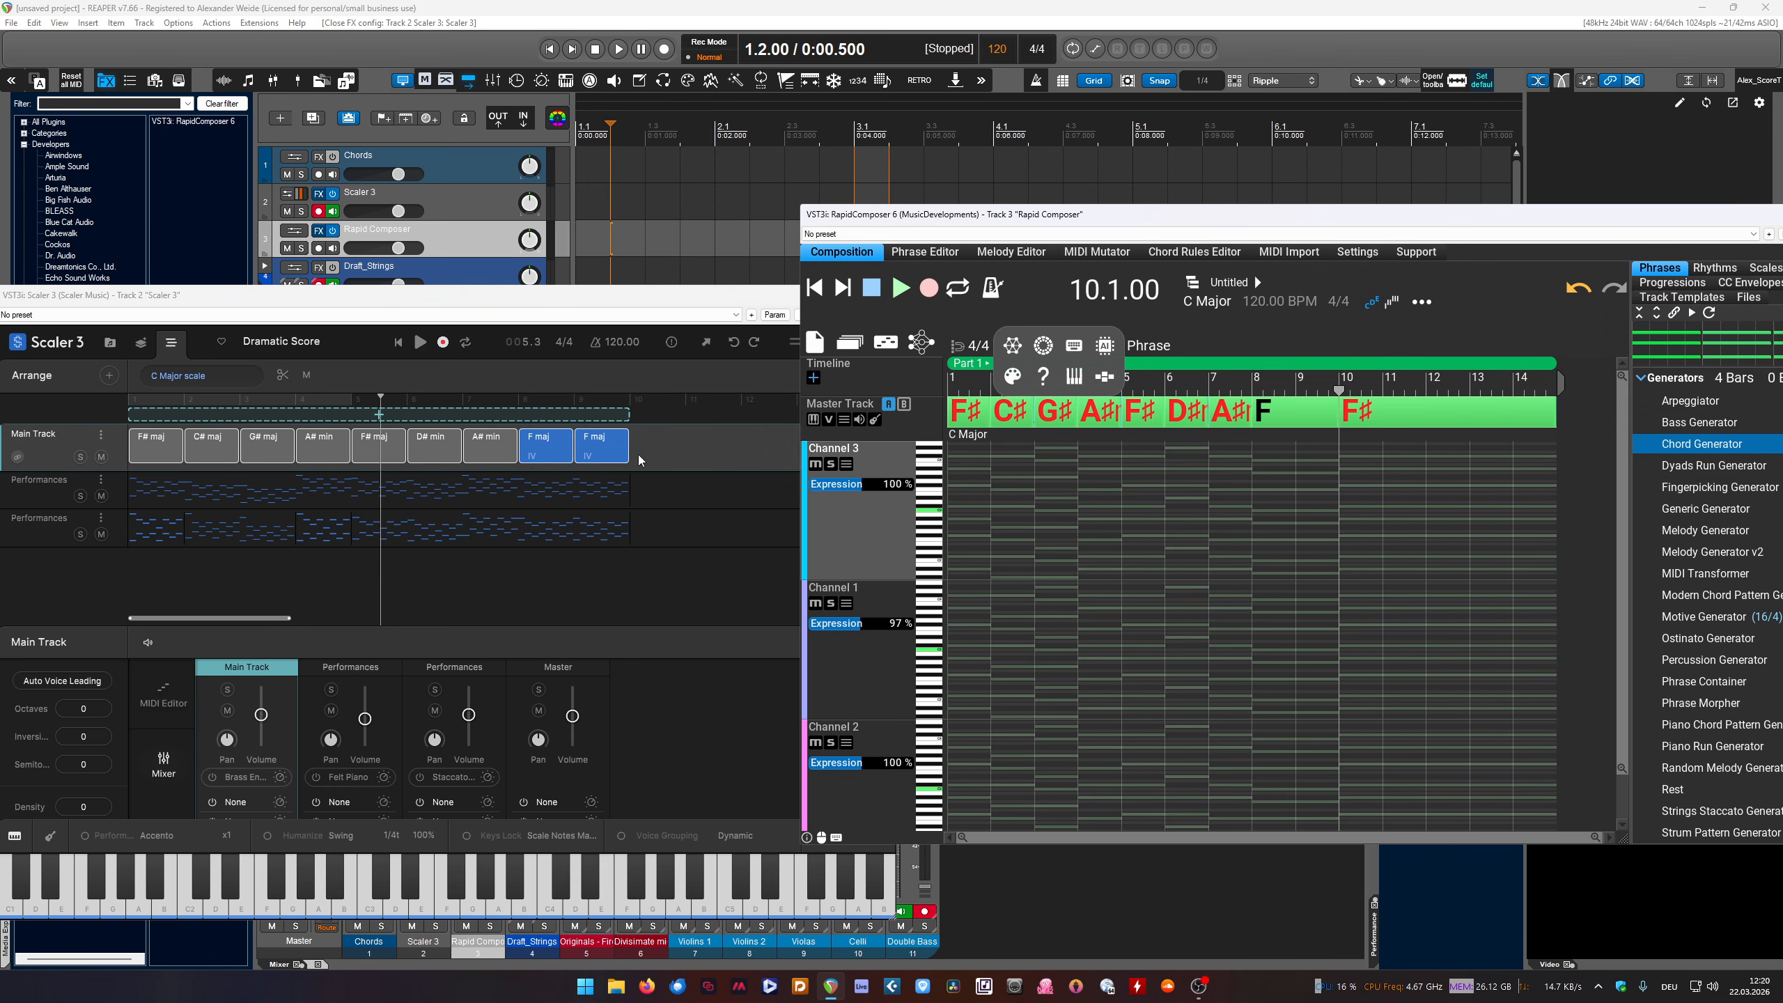
click(1411, 415)
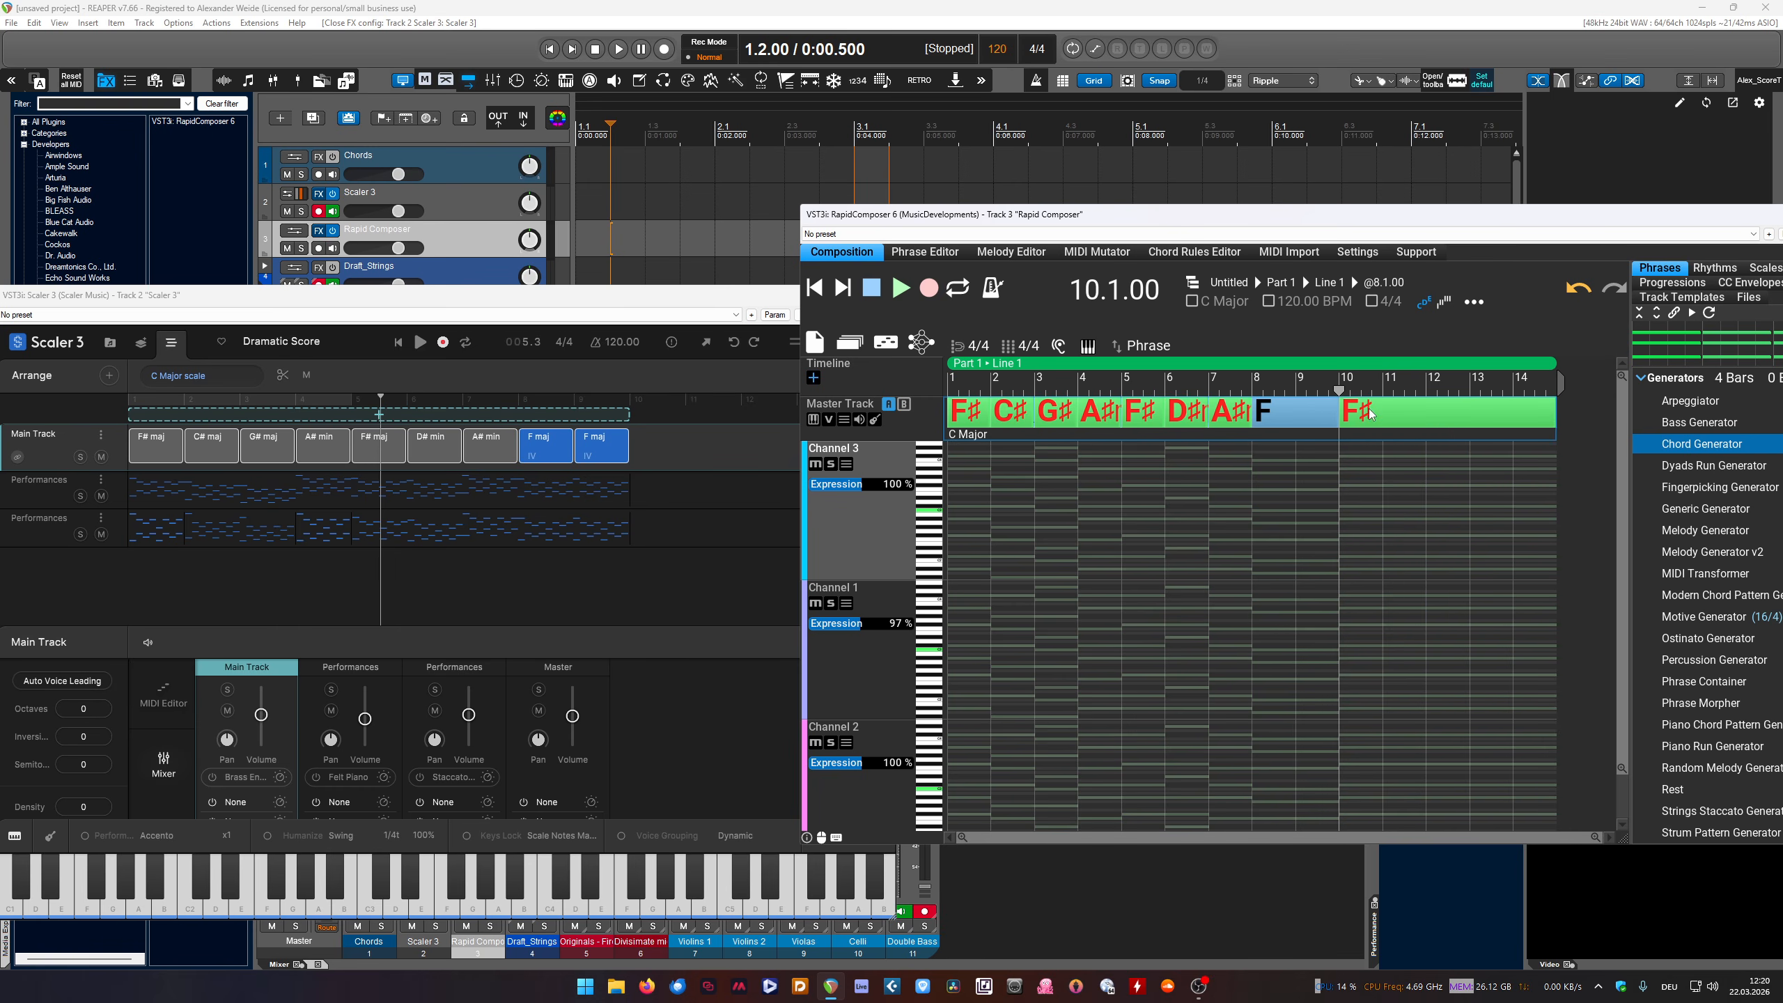
click(1371, 412)
key(Delete)
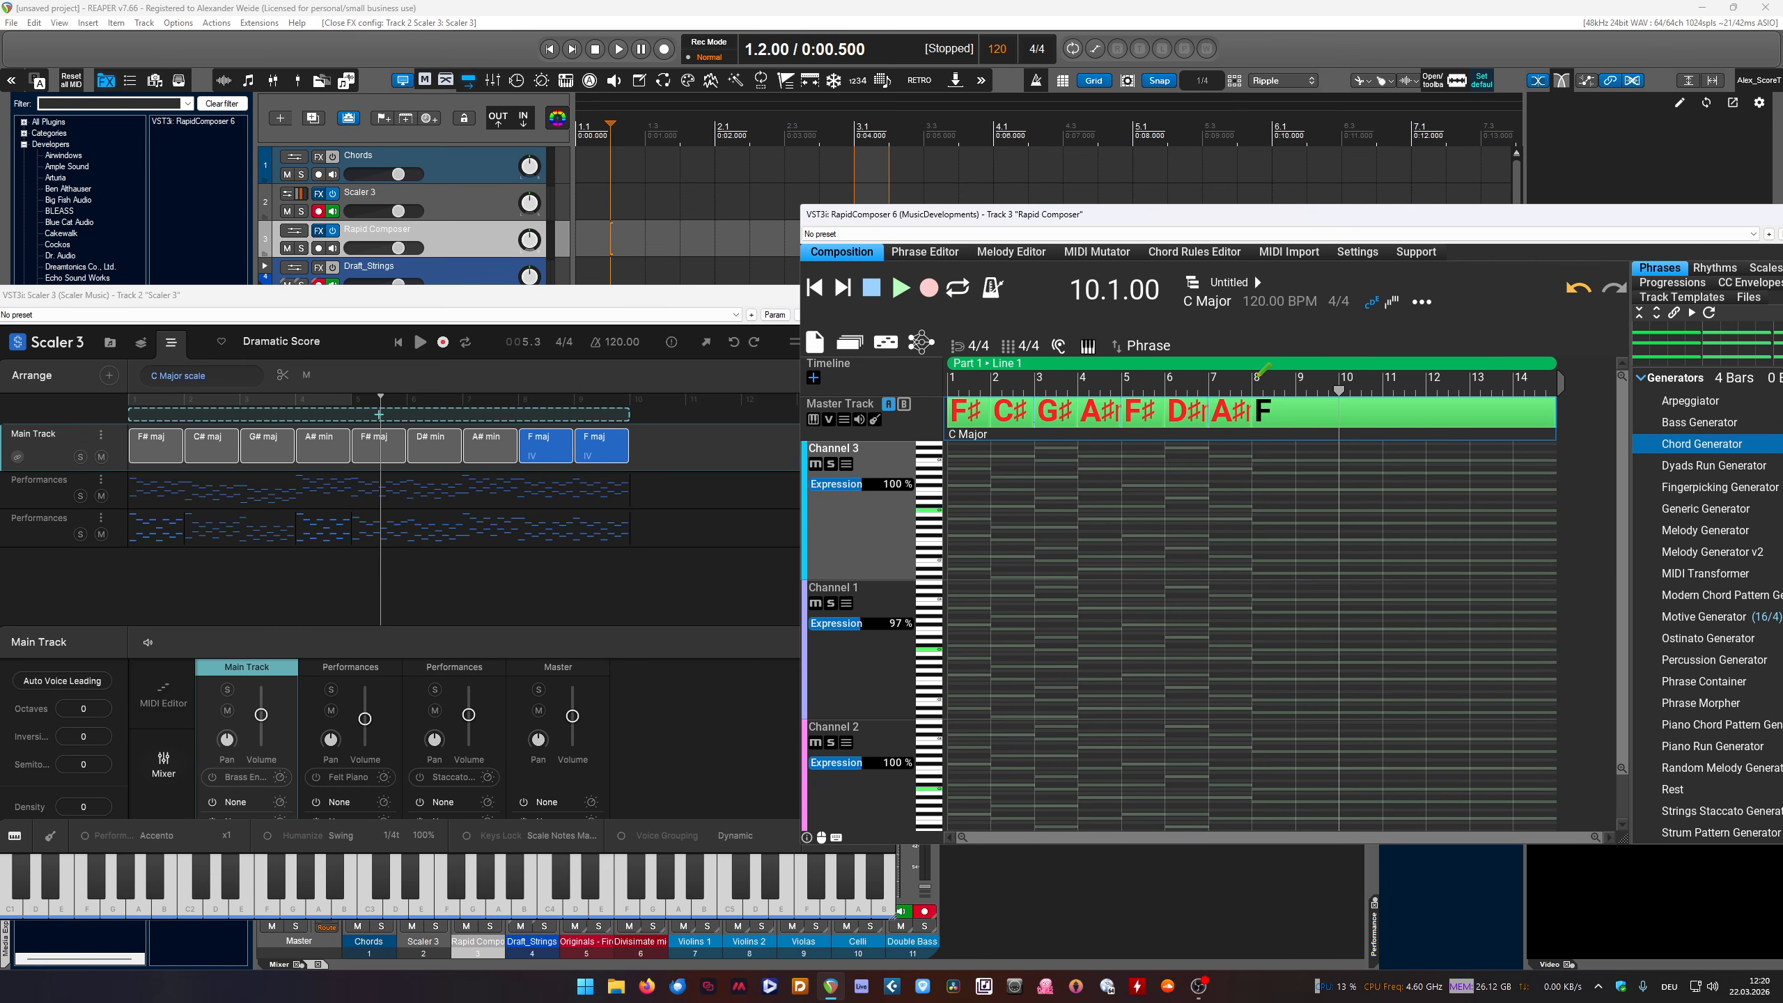
drag(1263, 372, 1405, 426)
click(539, 448)
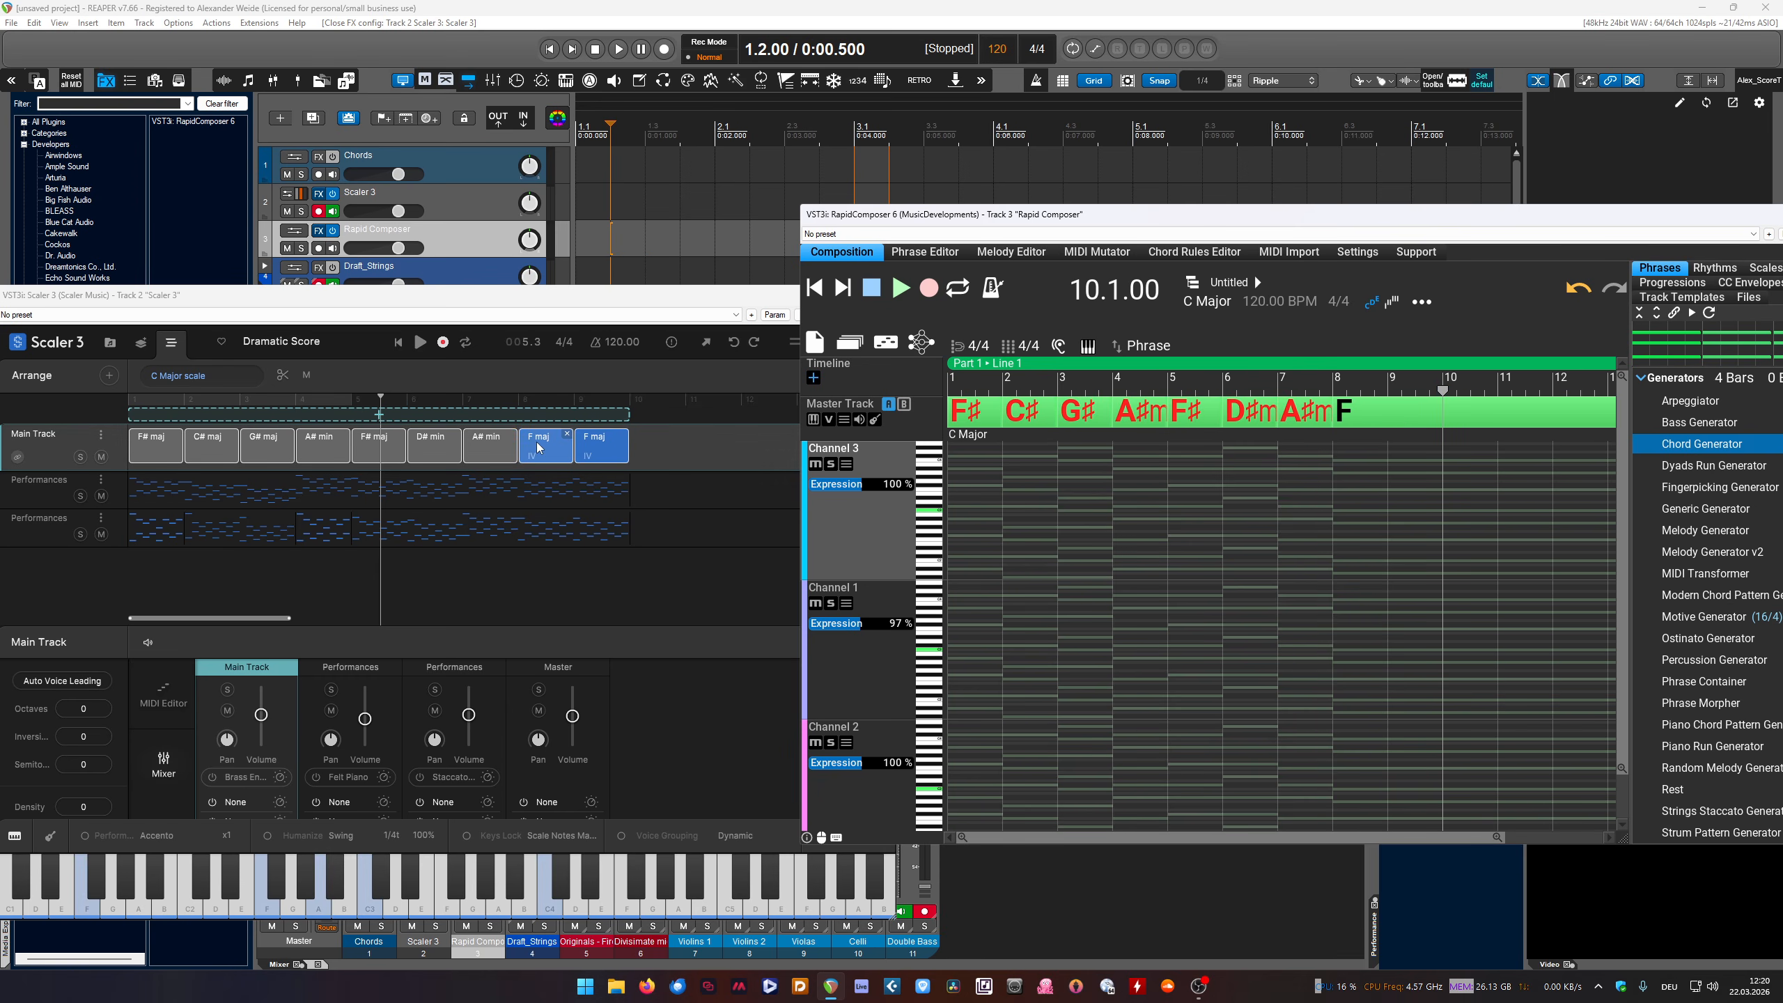
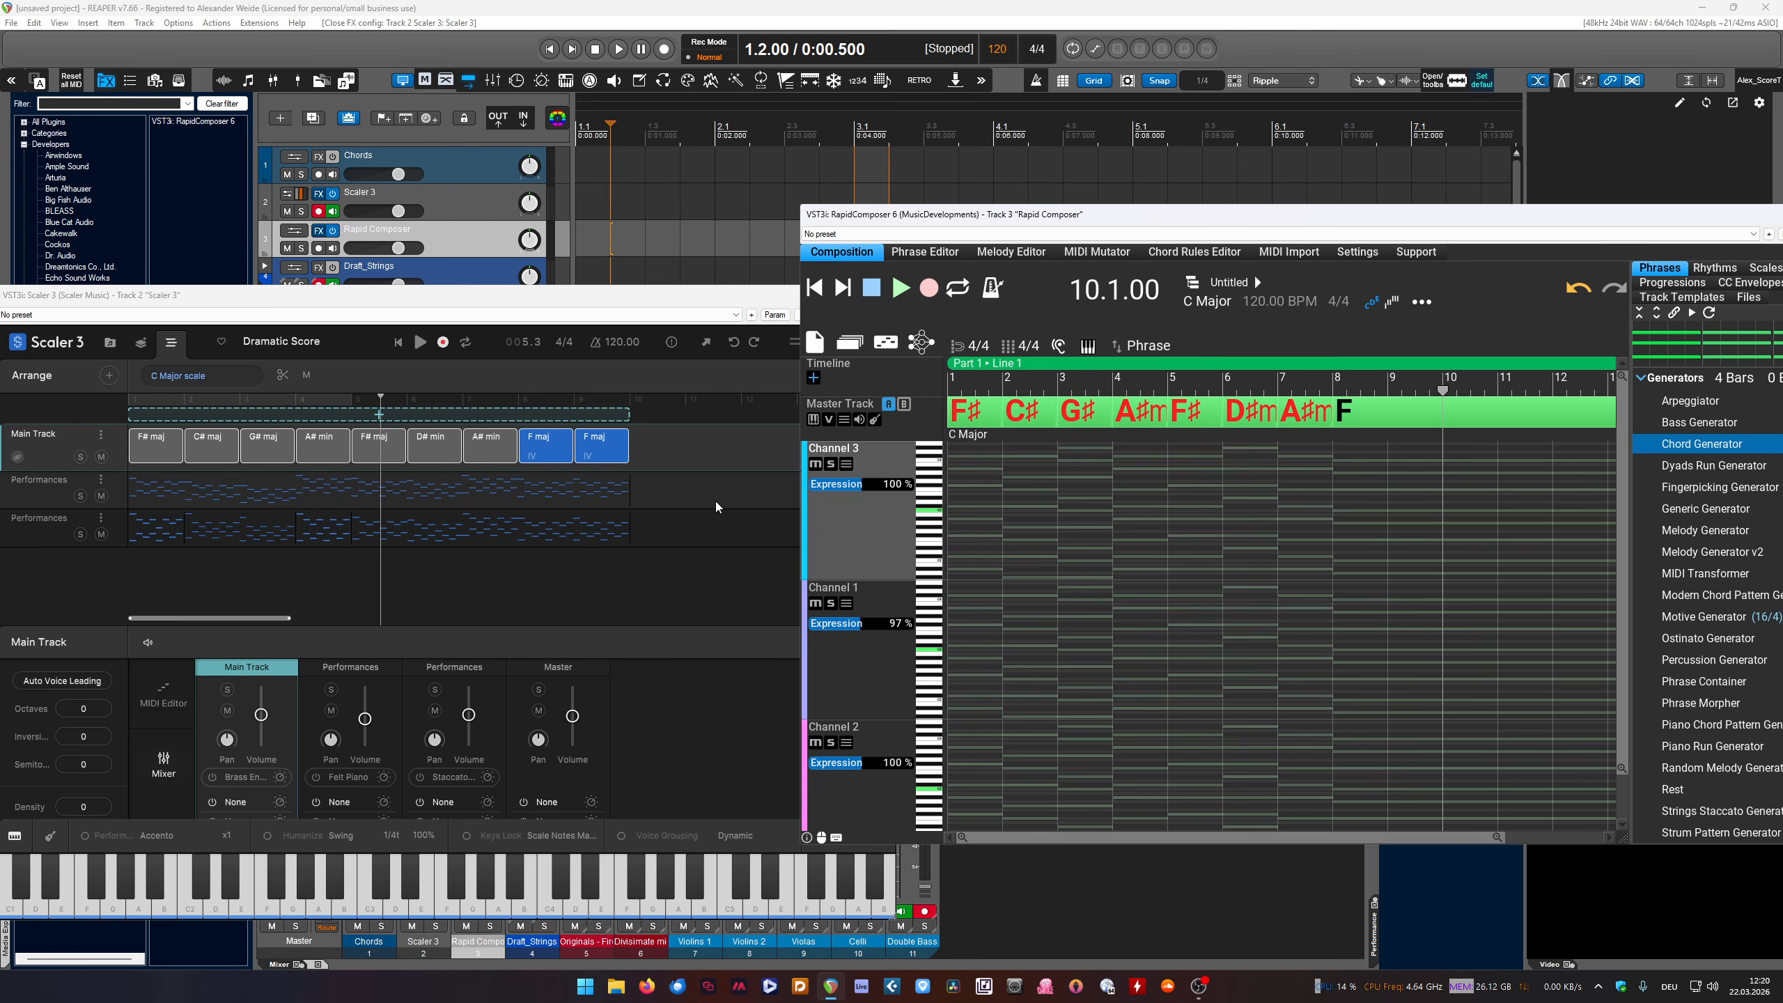
Copy Scaler 3's first Performances track to the start of RapidComposer's Channel 1 track and the second Performances track to Channel 2
click(209, 504)
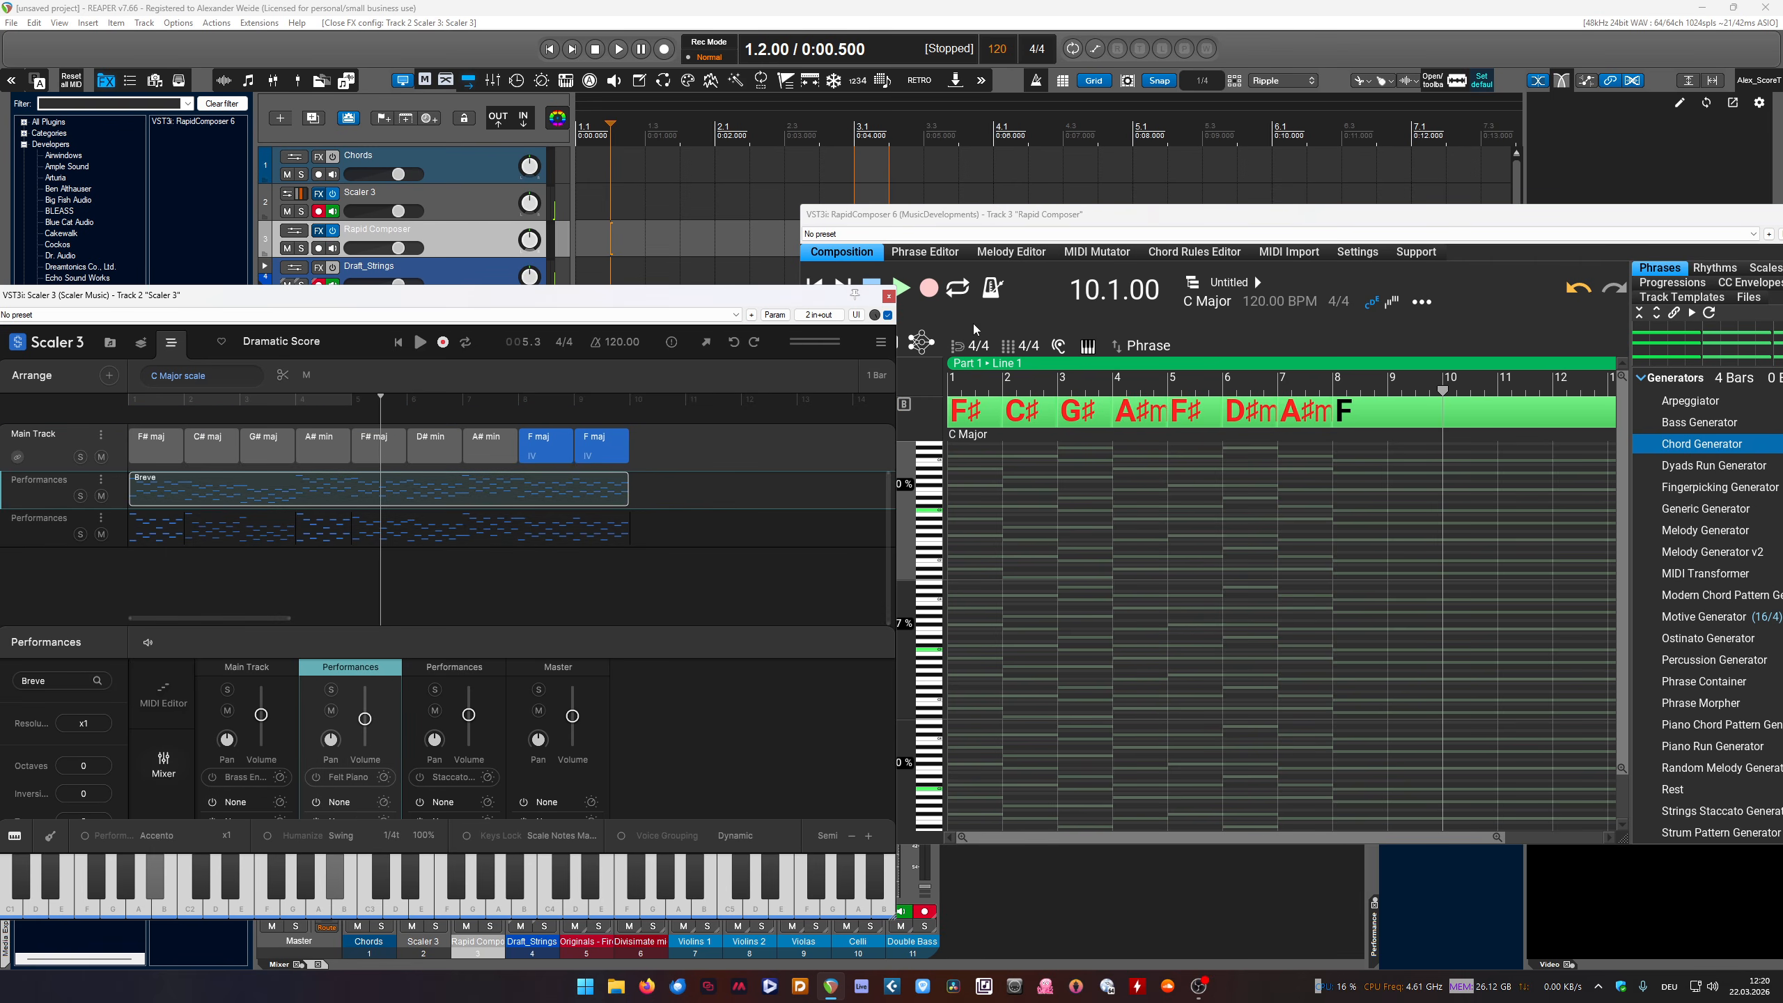
drag(994, 215, 1098, 213)
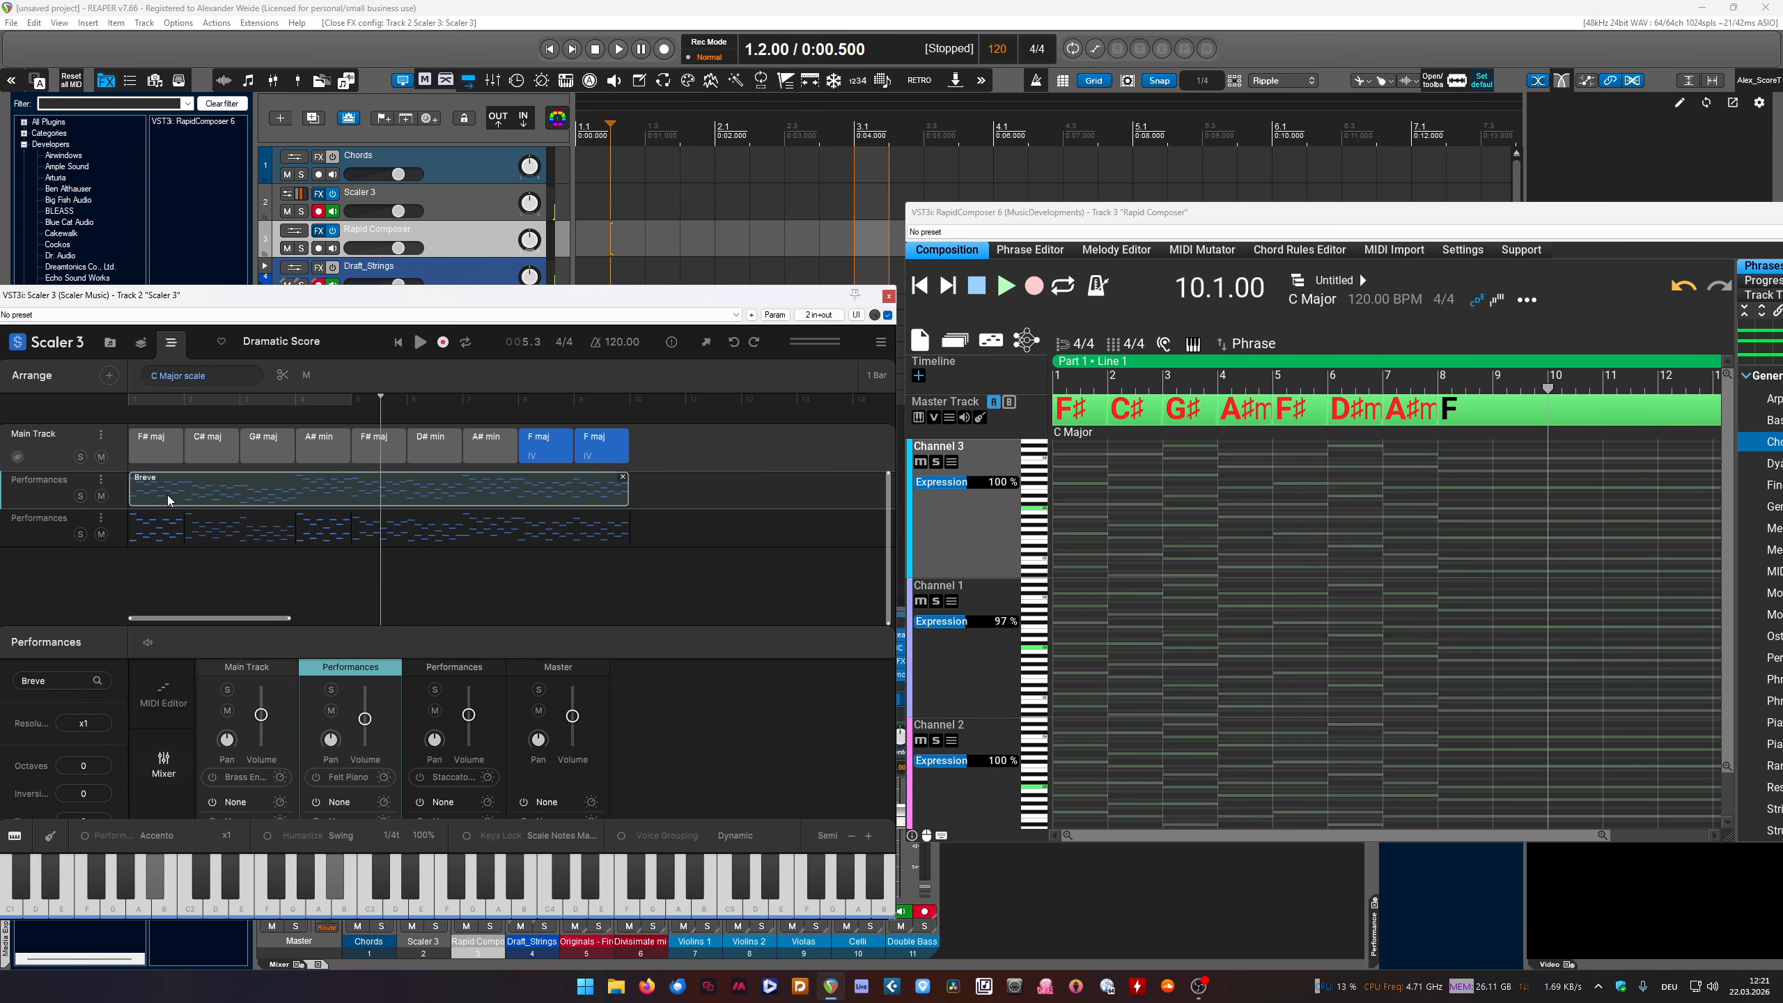
drag(183, 494, 1067, 490)
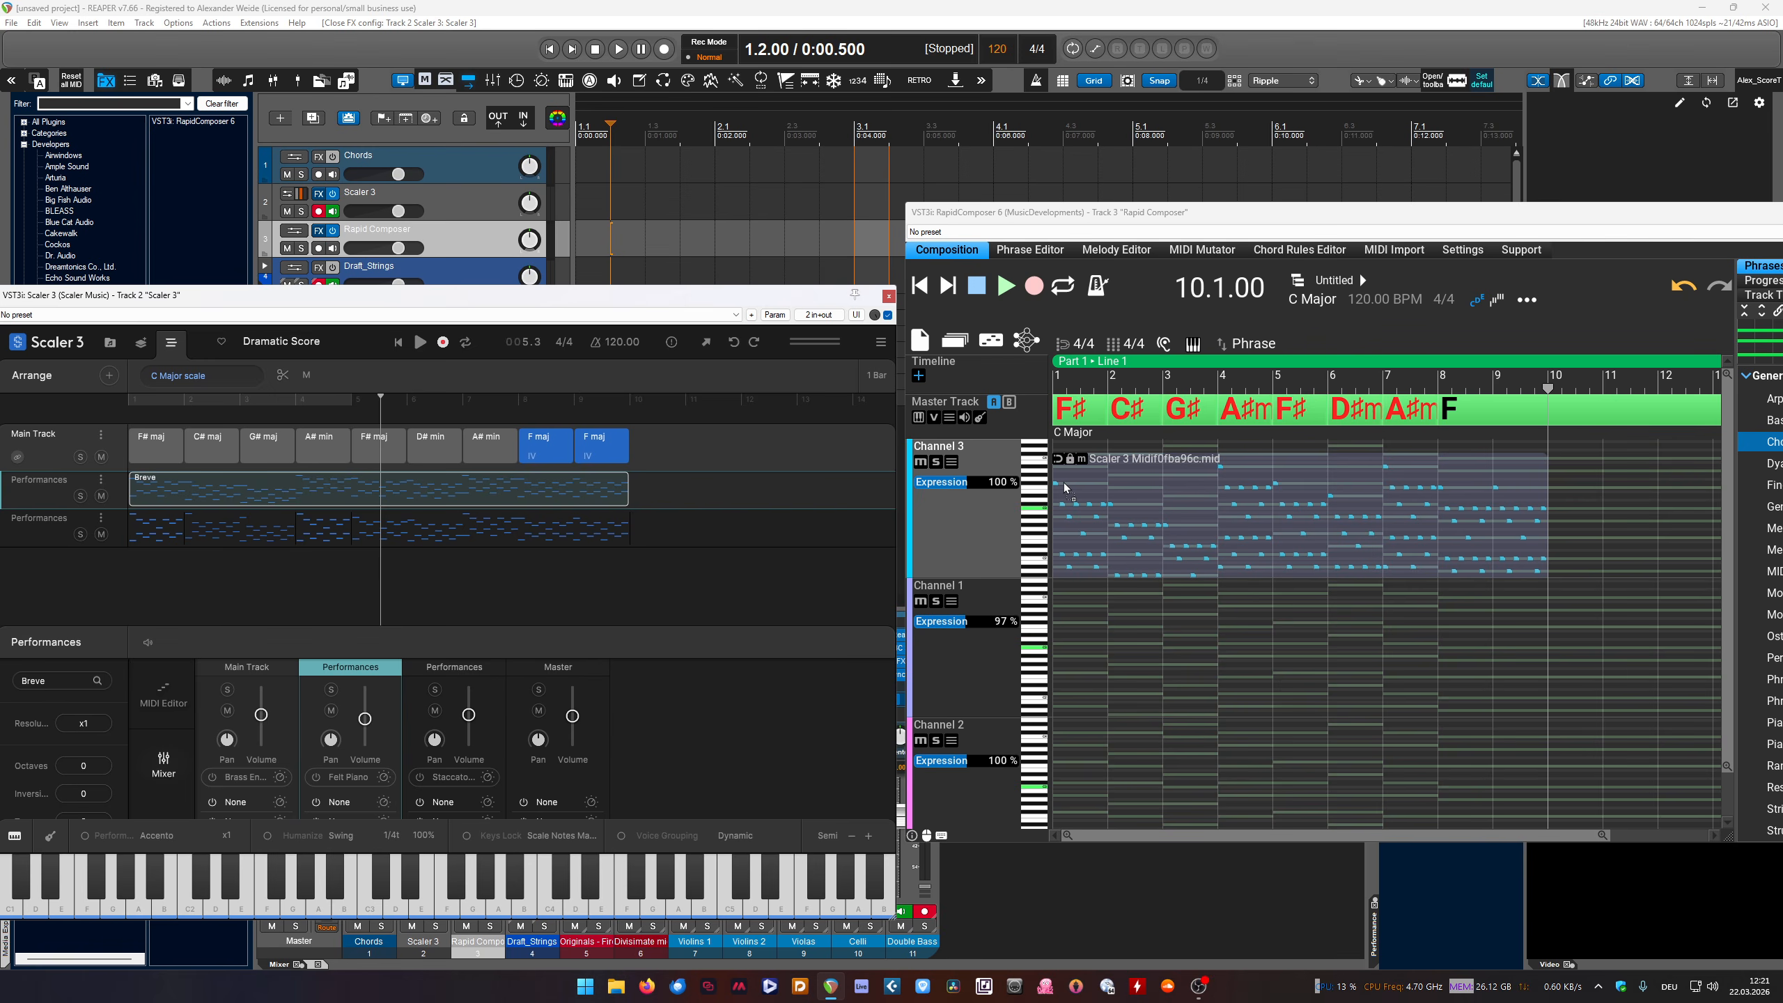
drag(1062, 490, 1075, 645)
drag(175, 530, 93, 515)
drag(719, 544, 1363, 698)
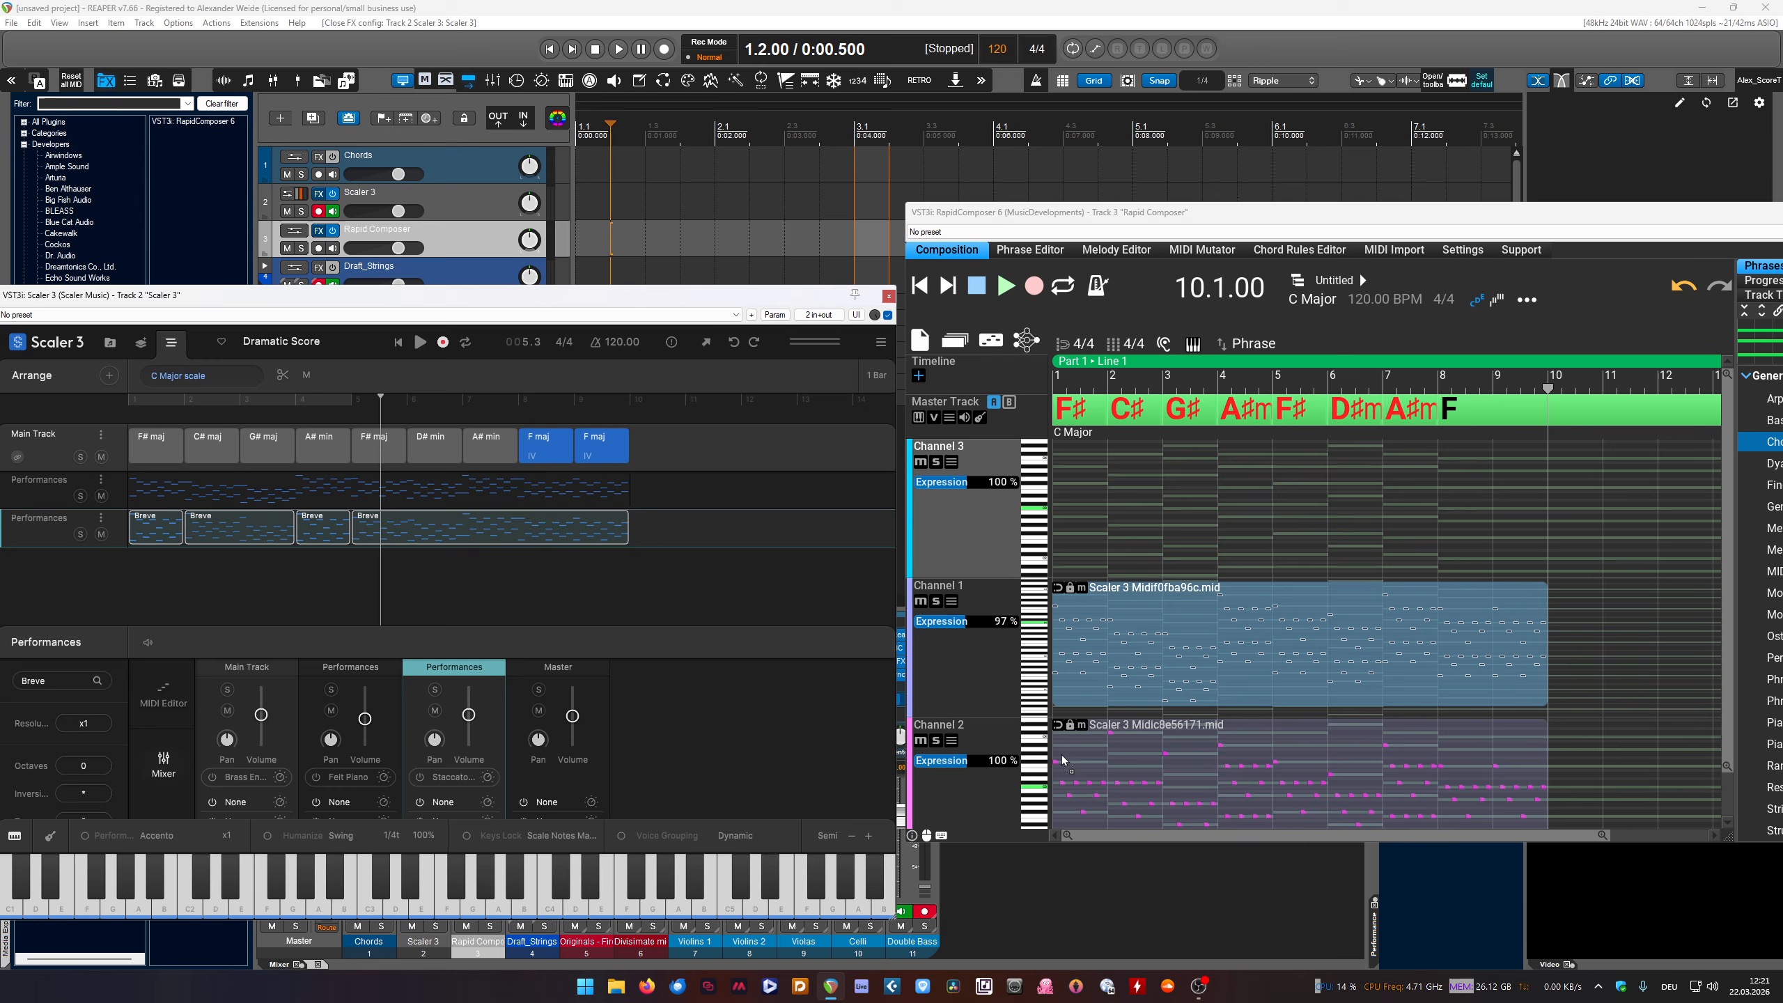
Copy Scaler 3's Main Track as a MIDI phrase to bar 1 of RapidComposer's Channel 3 track
mouse_move(1182, 213)
mouse_down()
mouse_move(1170, 199)
mouse_move(1181, 215)
mouse_up()
drag(754, 445, 89, 447)
drag(175, 449, 1062, 504)
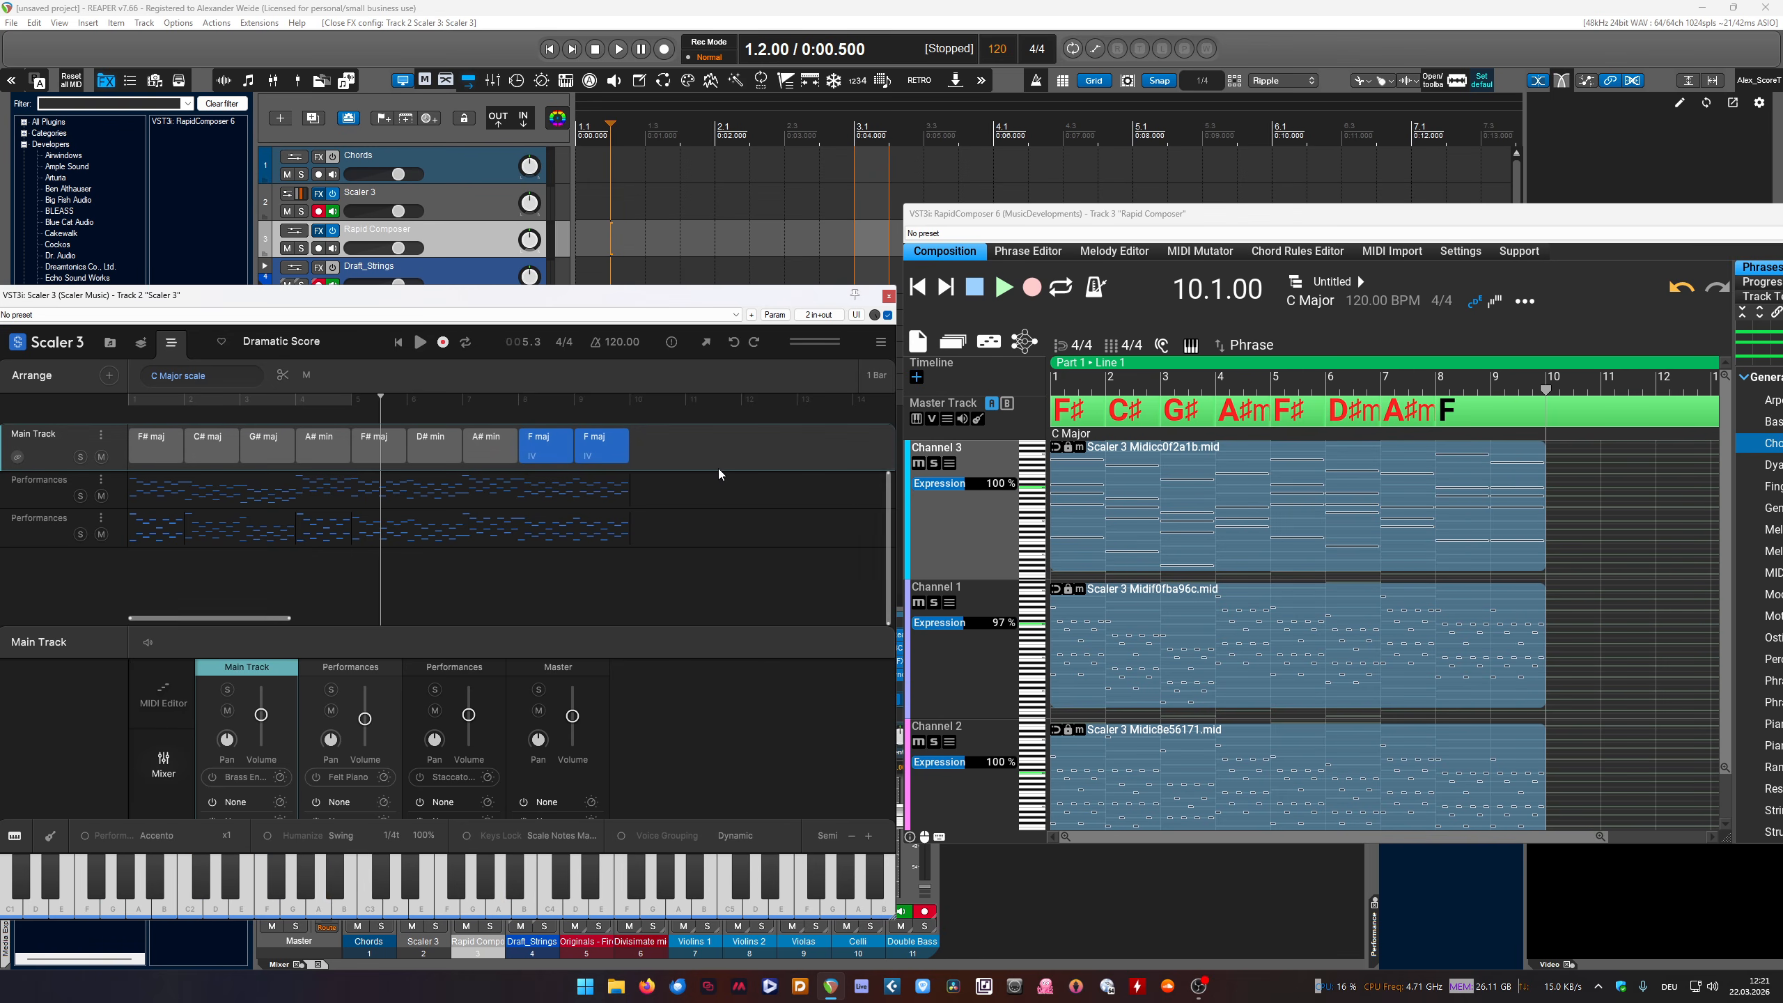
Close the Scaler 3 window, bring RapidComposer into full view and deselect the imported phrases
drag(673, 296, 856, 260)
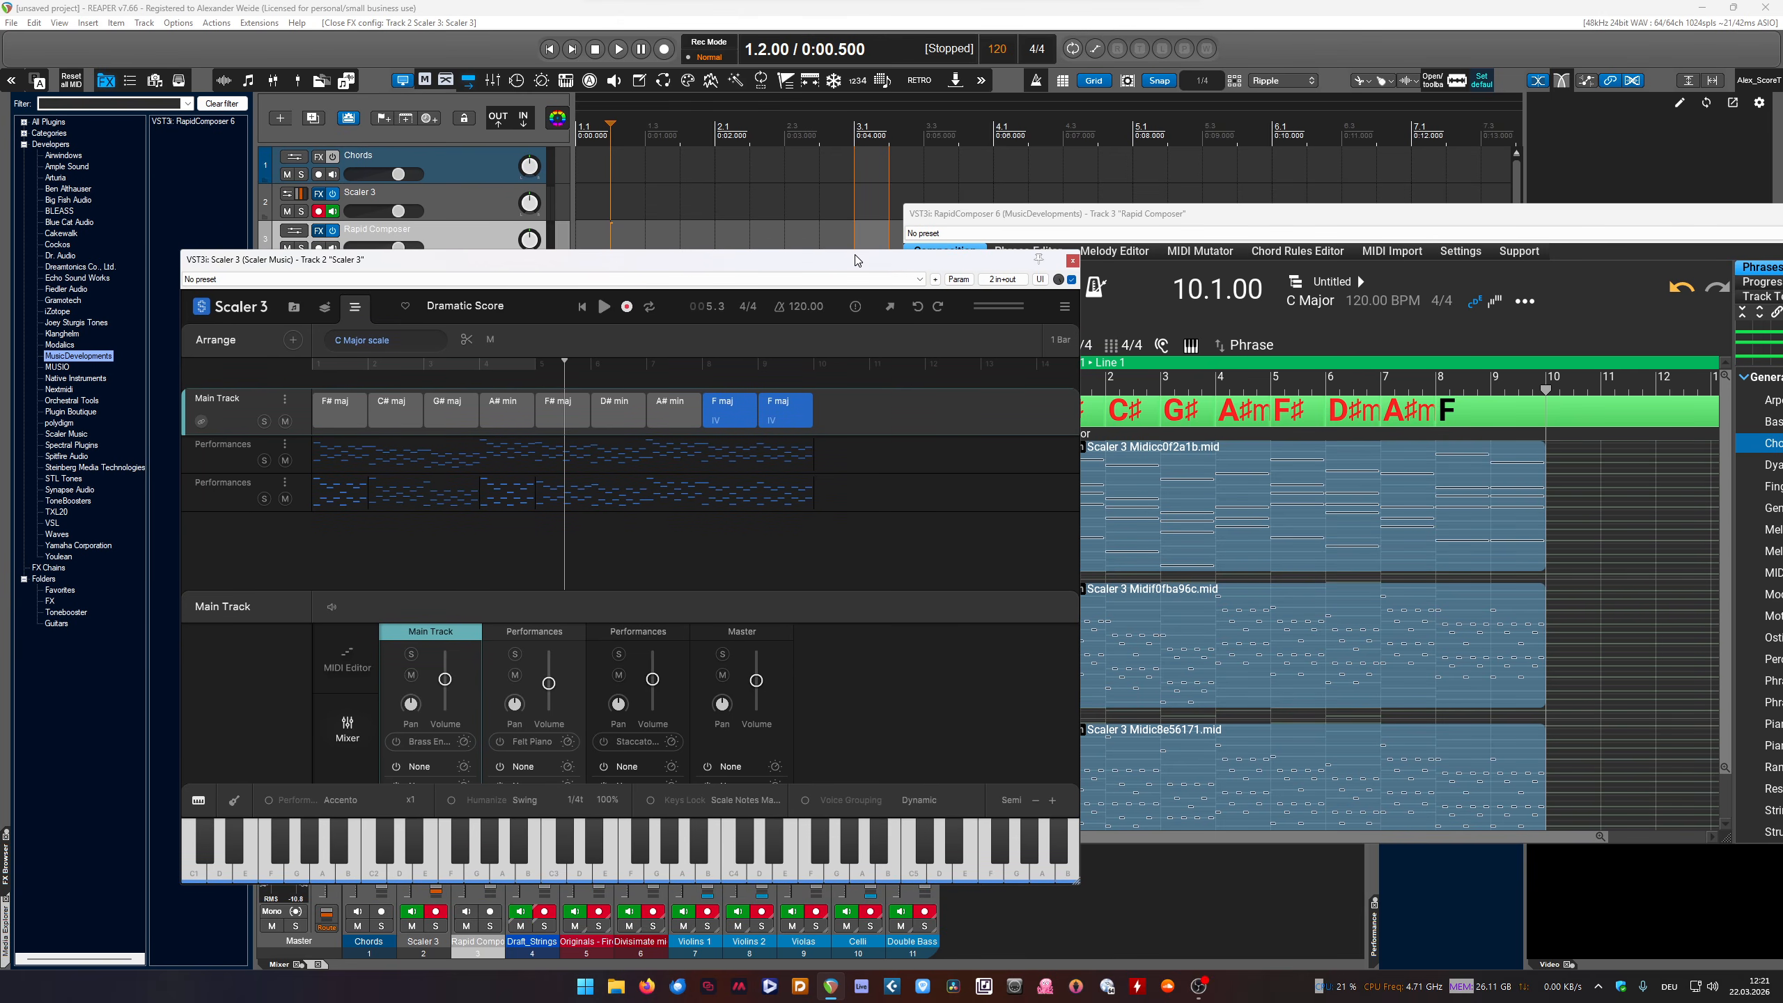
click(1071, 260)
drag(1148, 214, 544, 166)
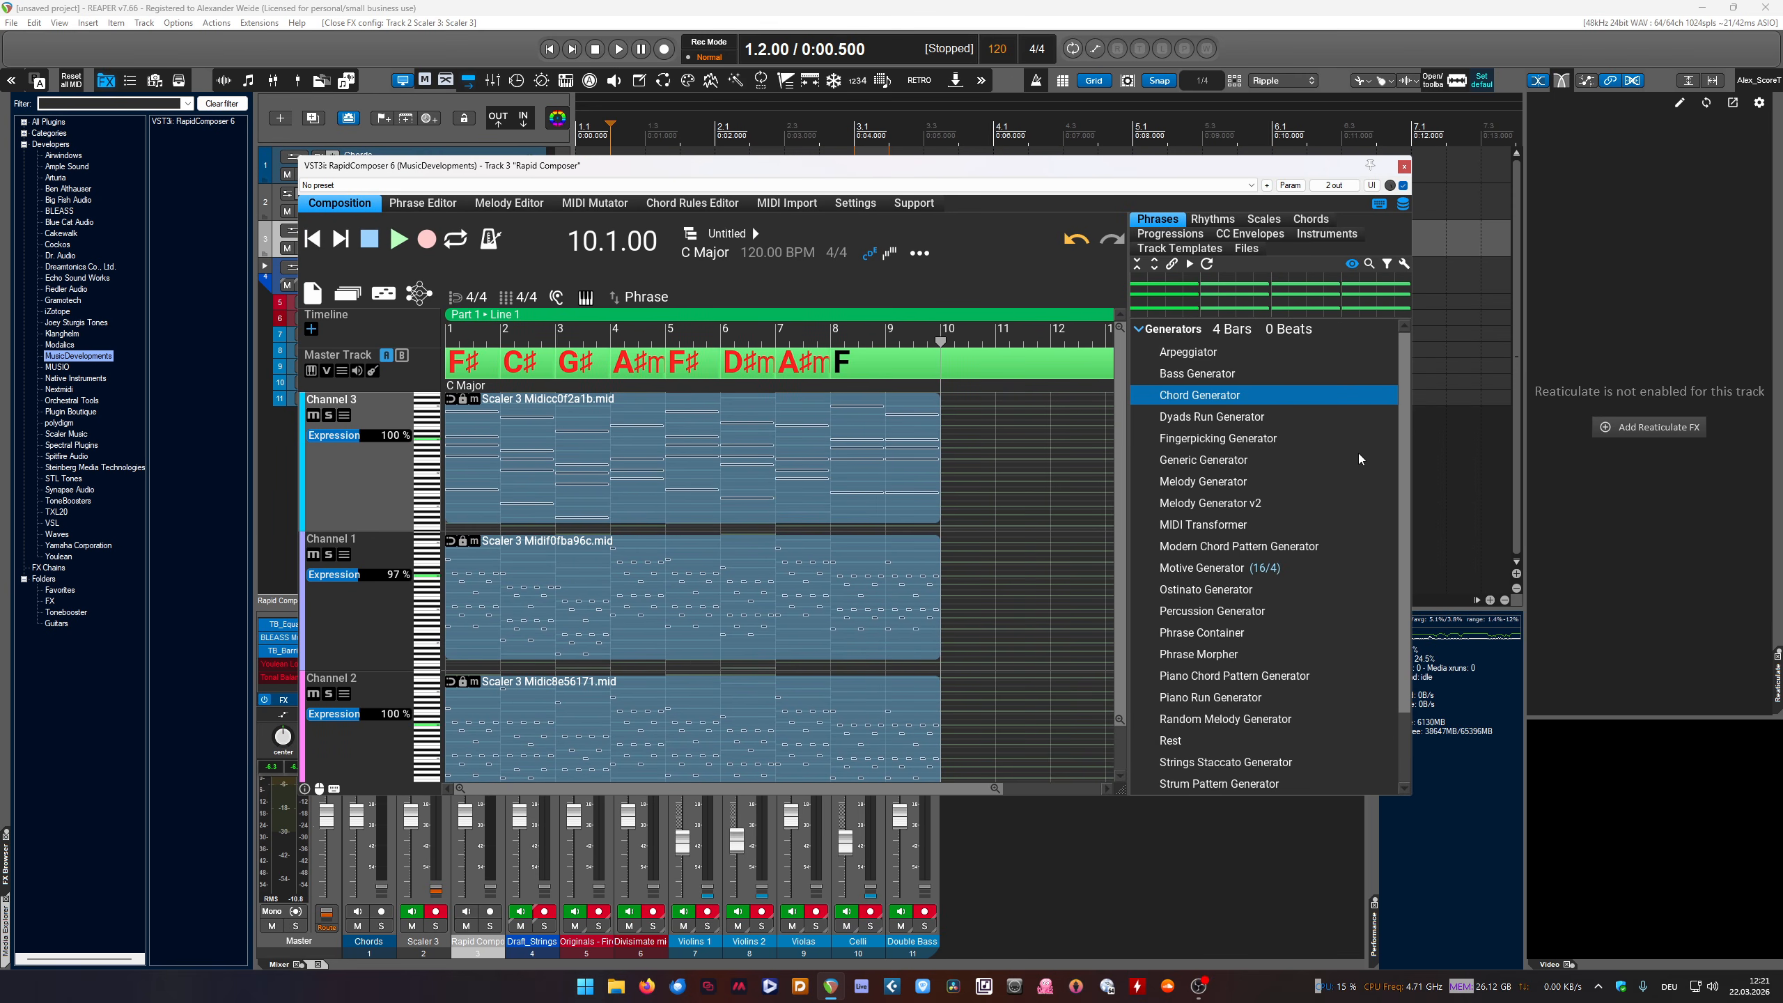
click(994, 490)
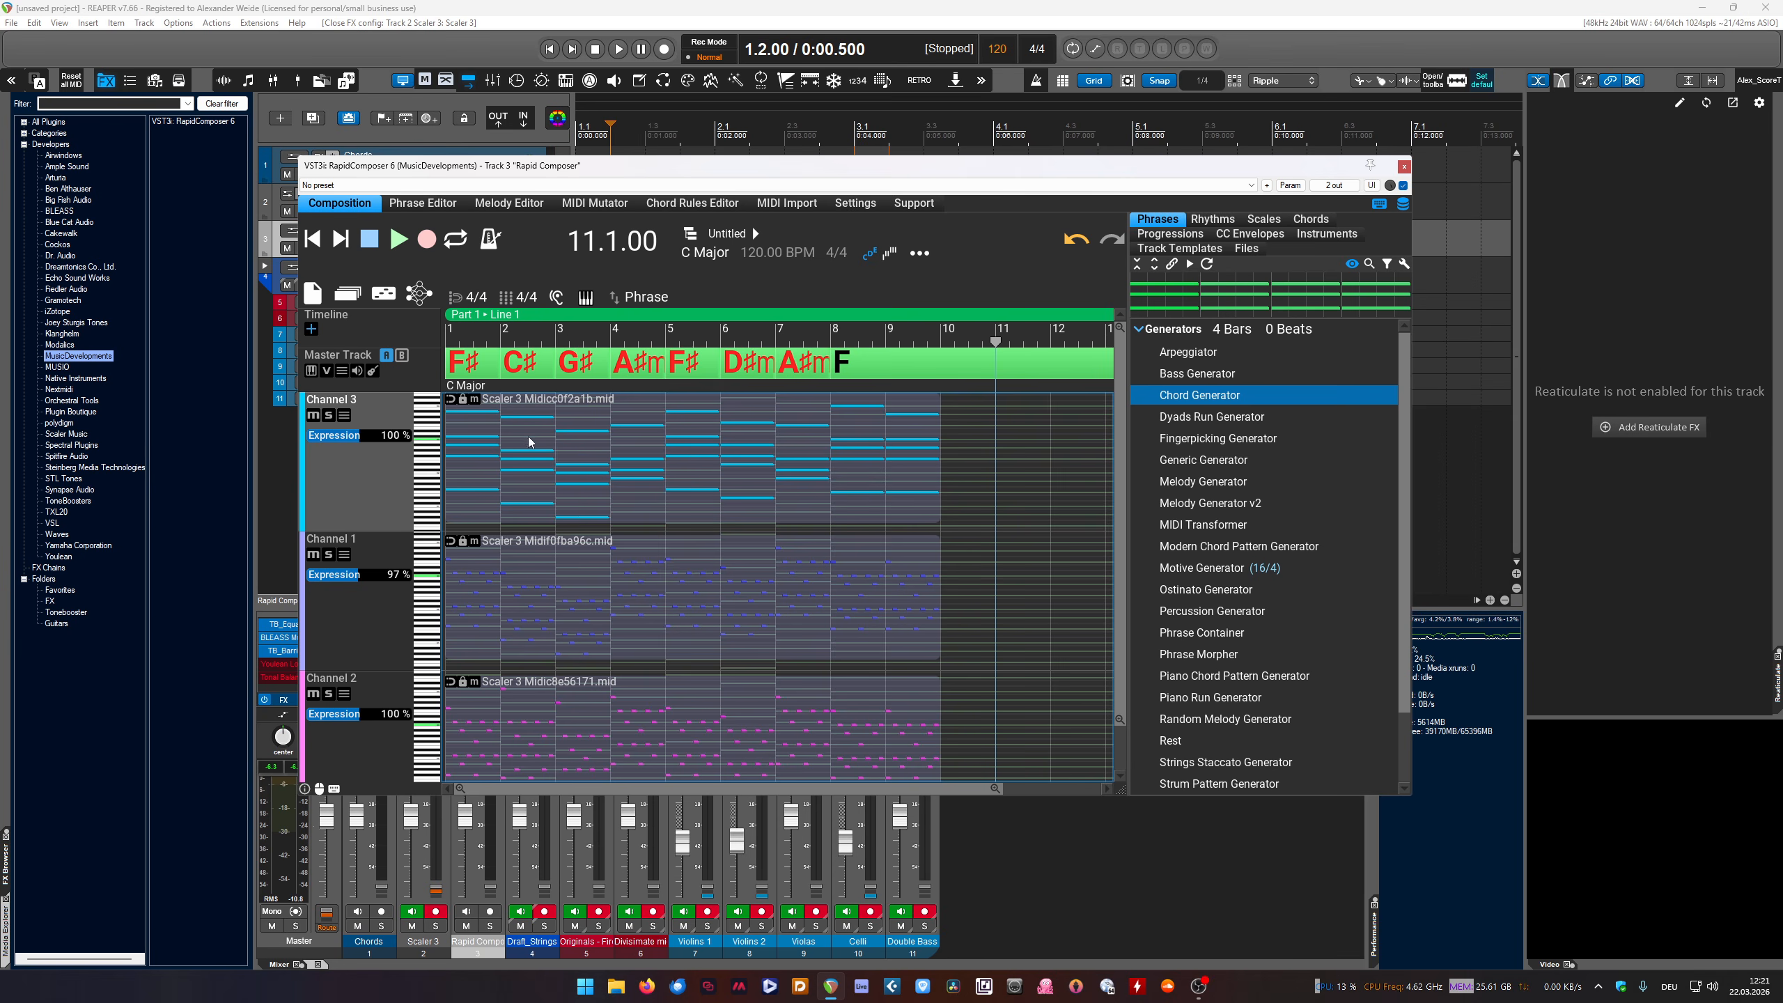
Look through RapidComposer's list of phrase generators
scroll(1246, 506, down, 1)
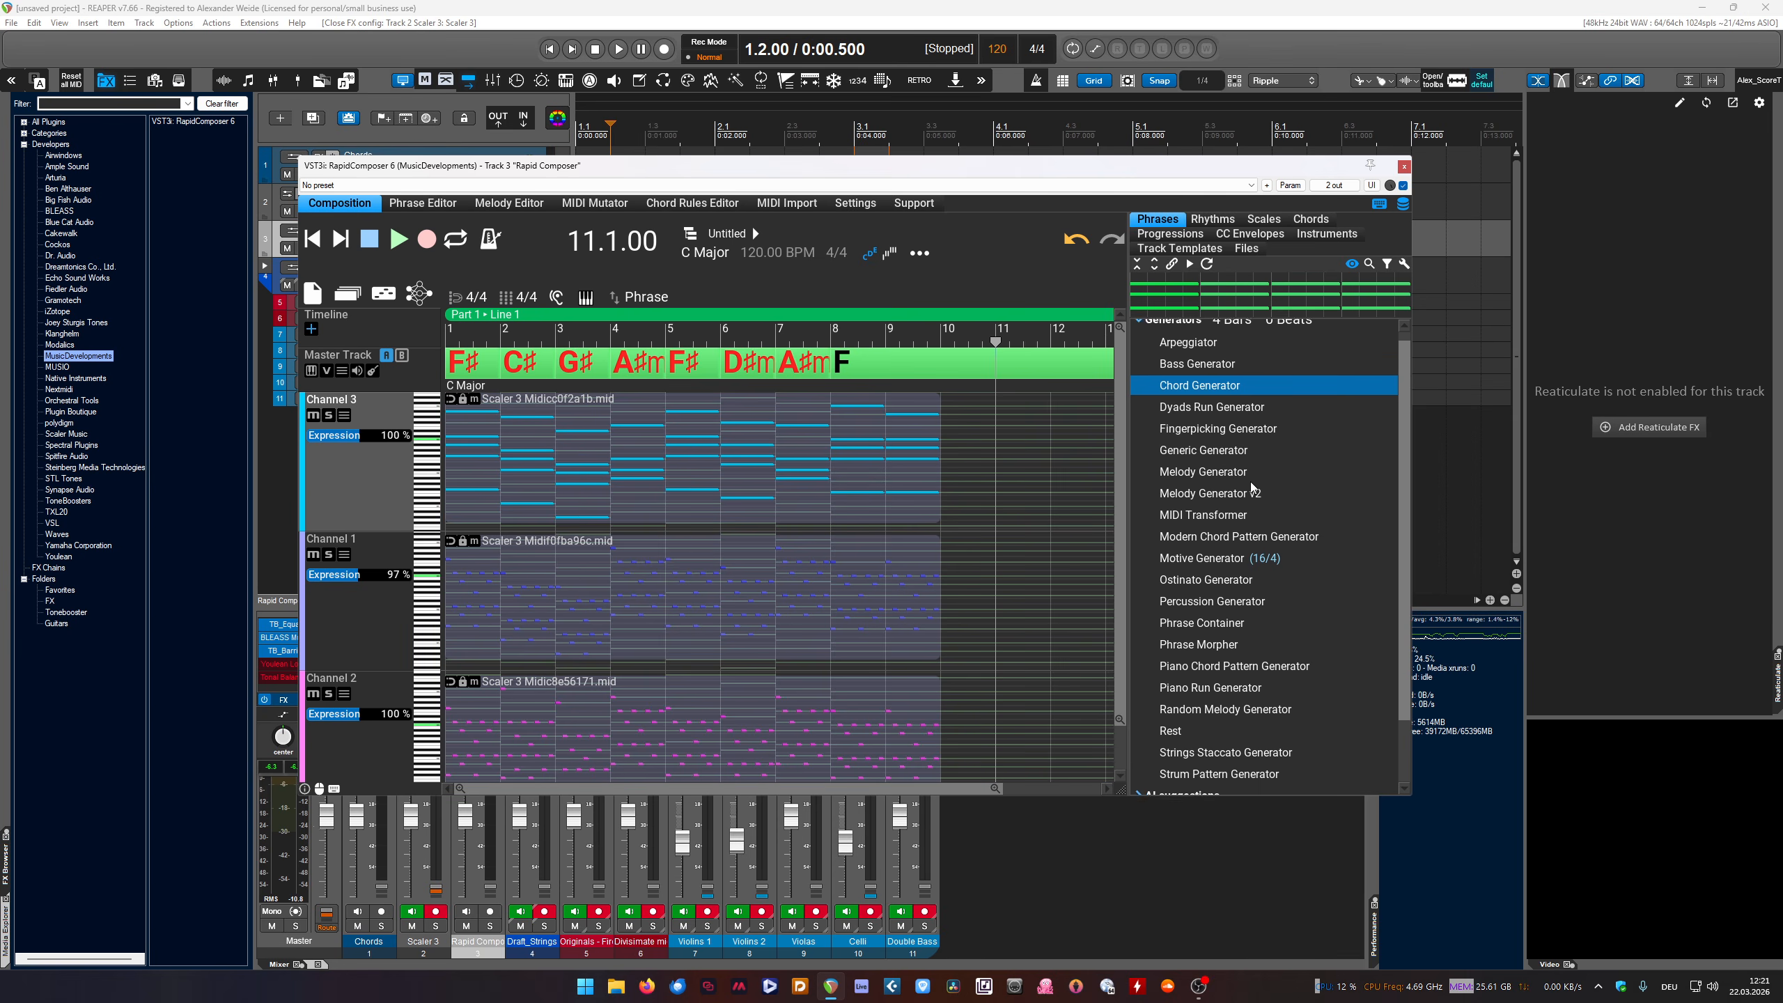
scroll(898, 583, down, 2)
scroll(898, 582, up, 1)
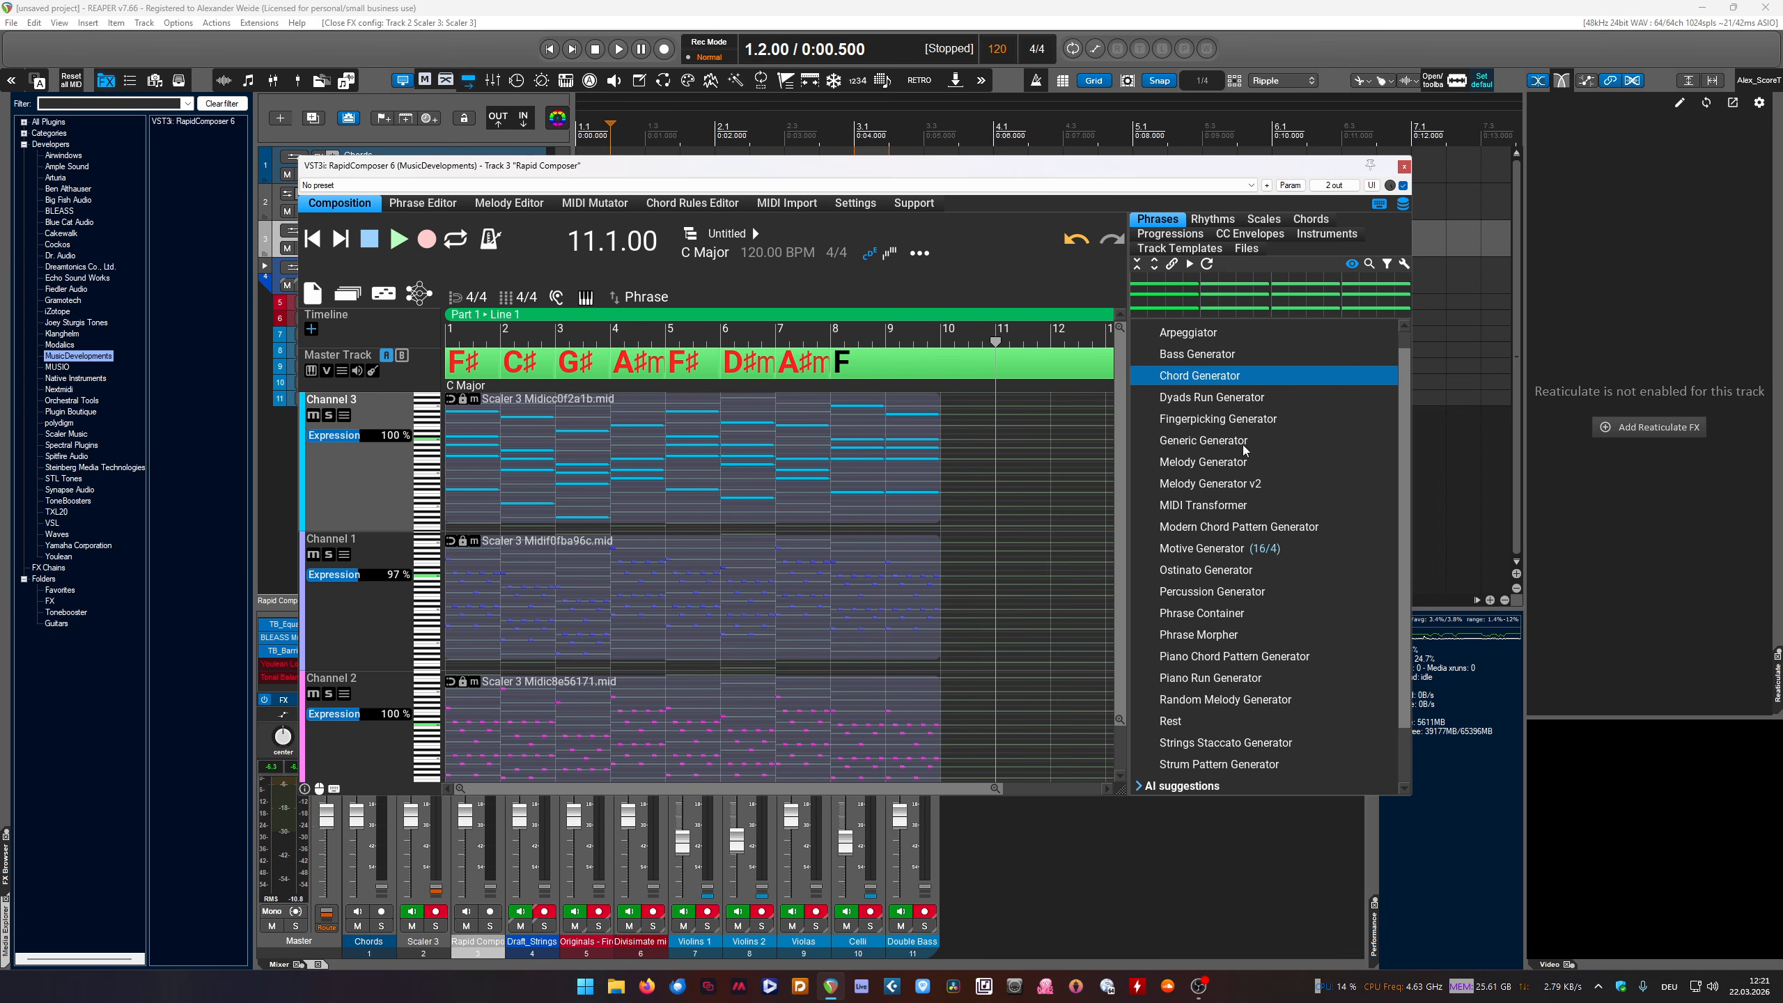
scroll(1188, 470, up, 1)
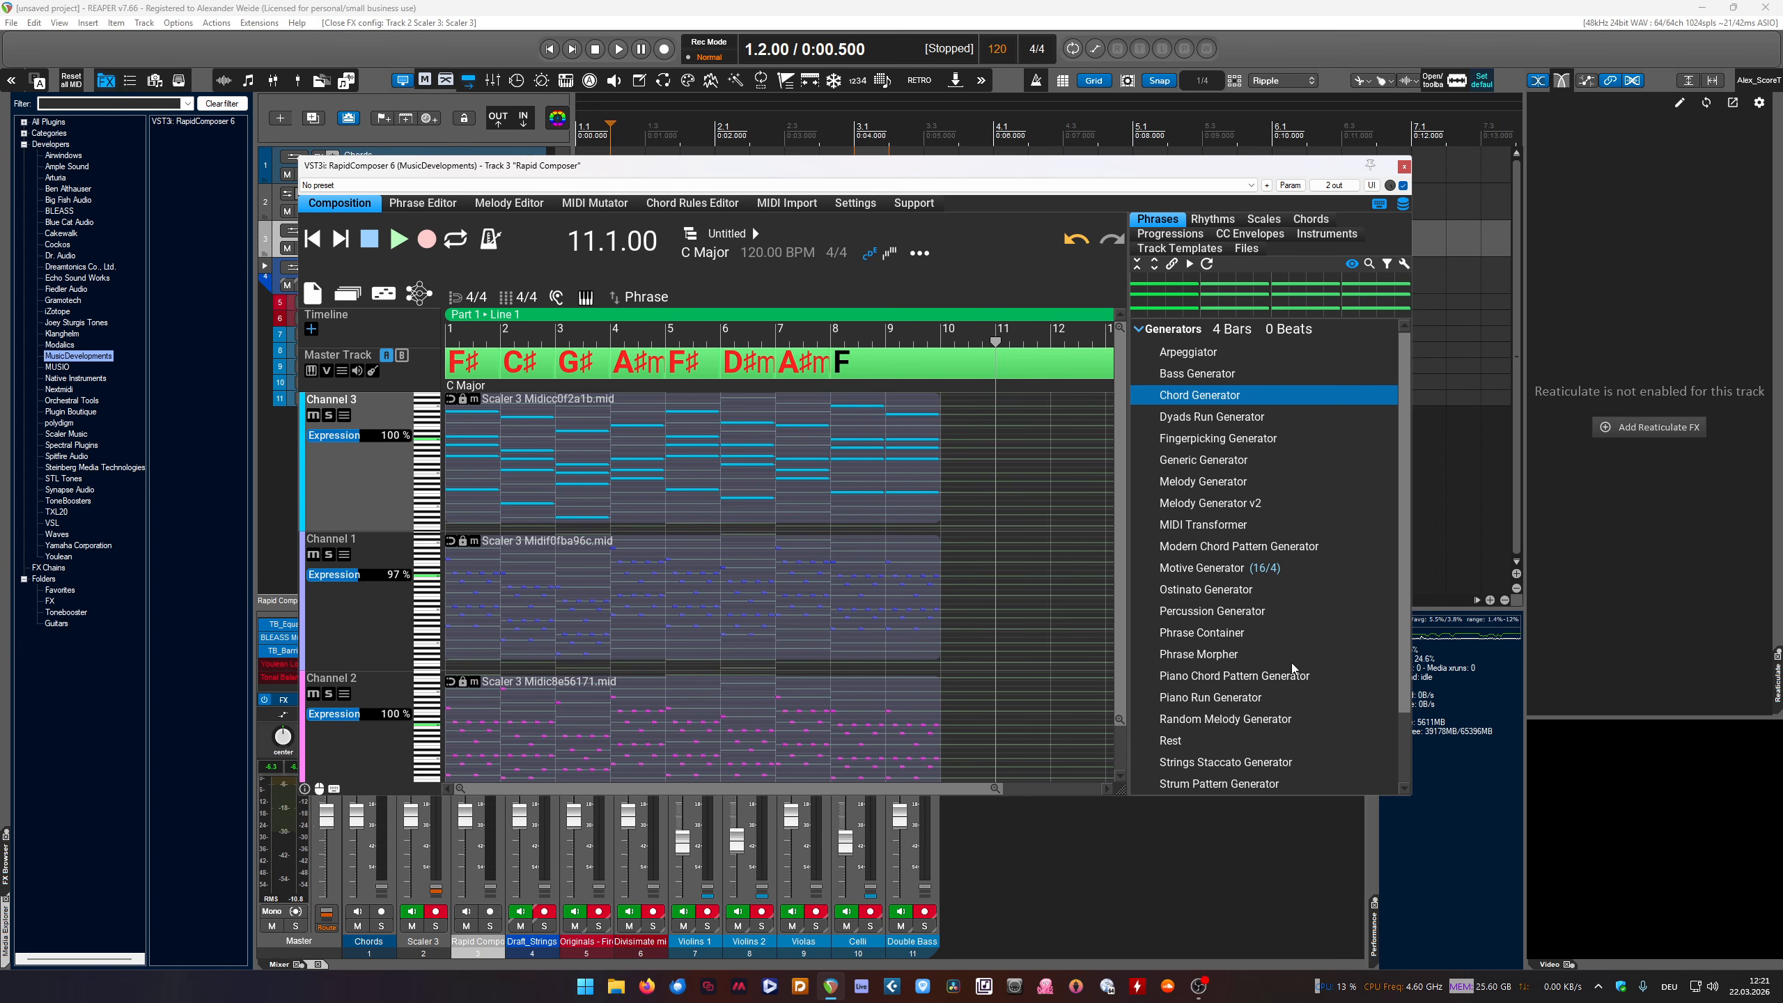
scroll(1261, 728, down, 2)
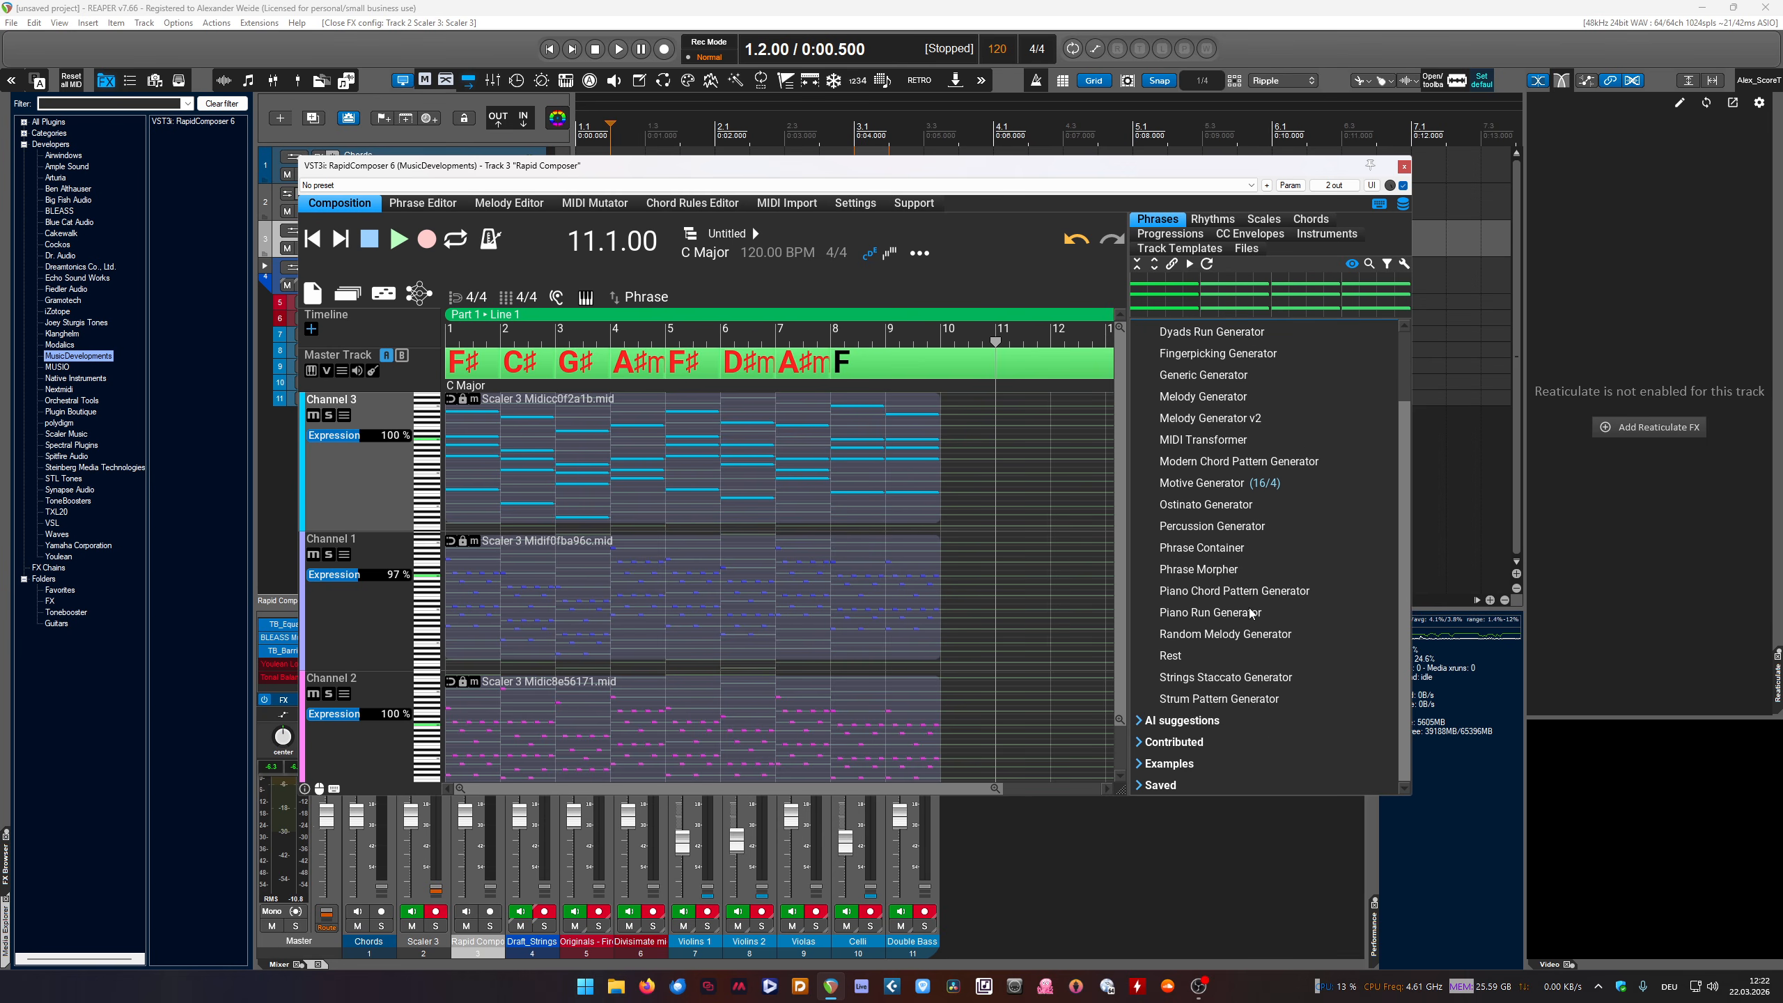
scroll(1235, 597, up, 1)
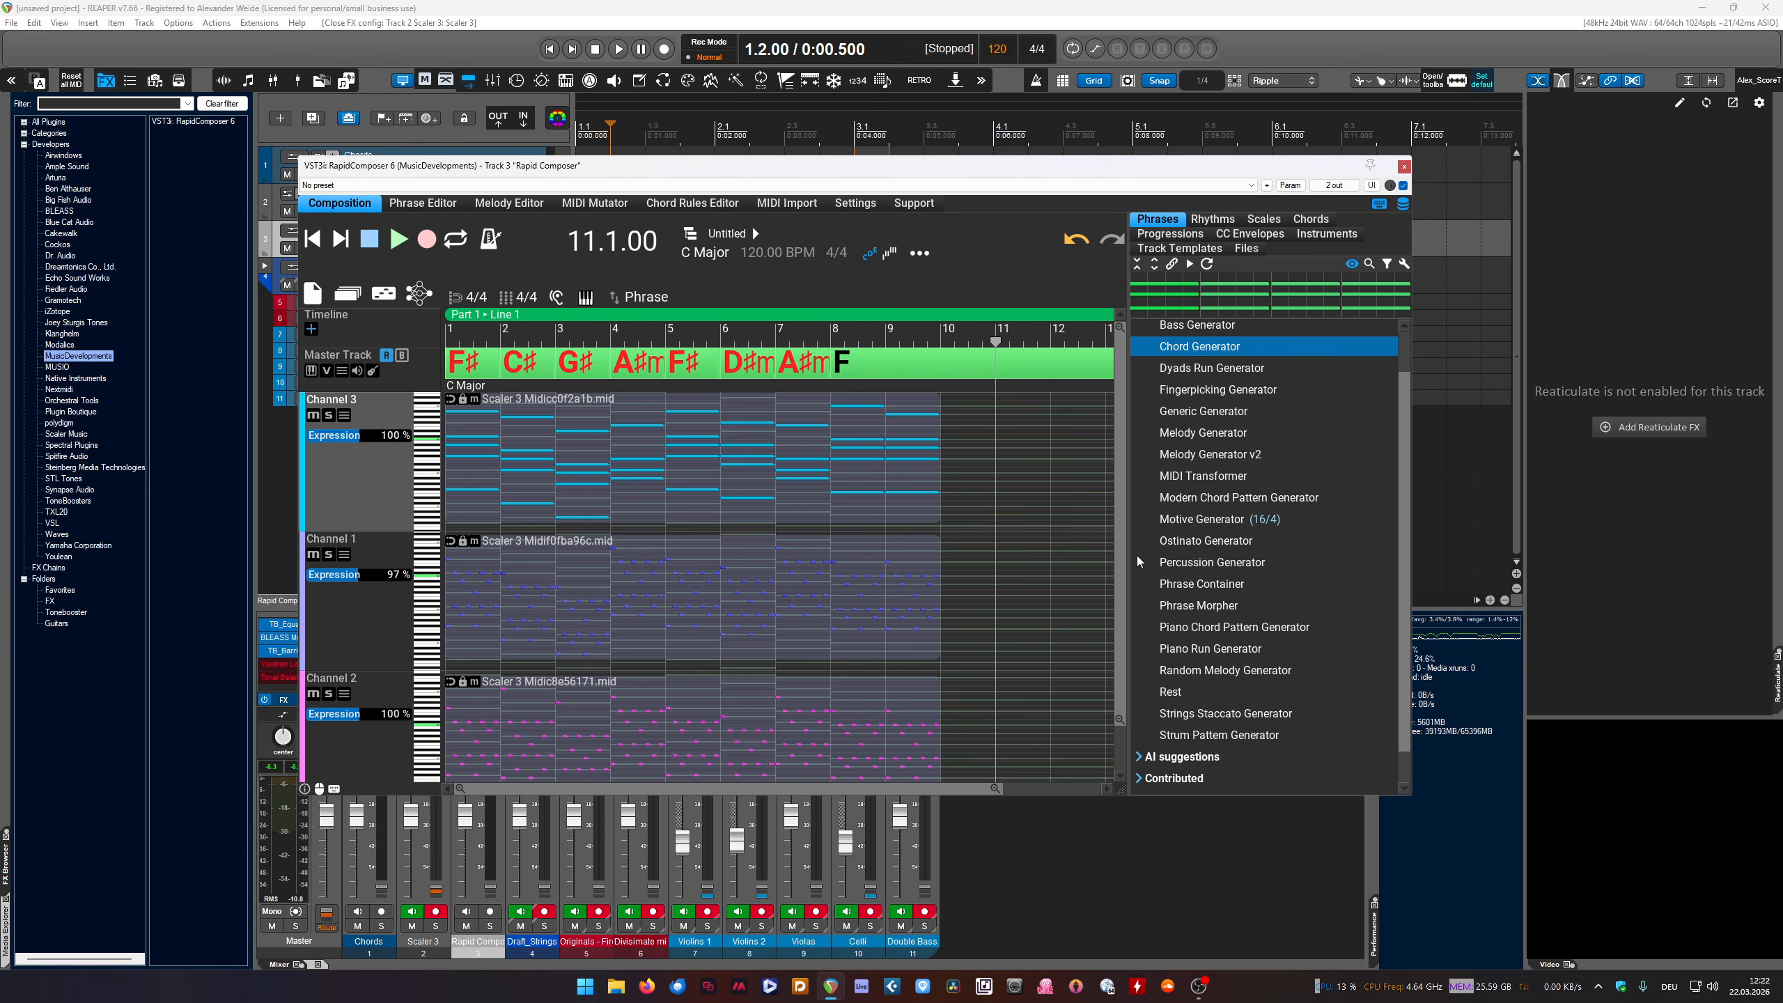
scroll(1290, 581, up, 1)
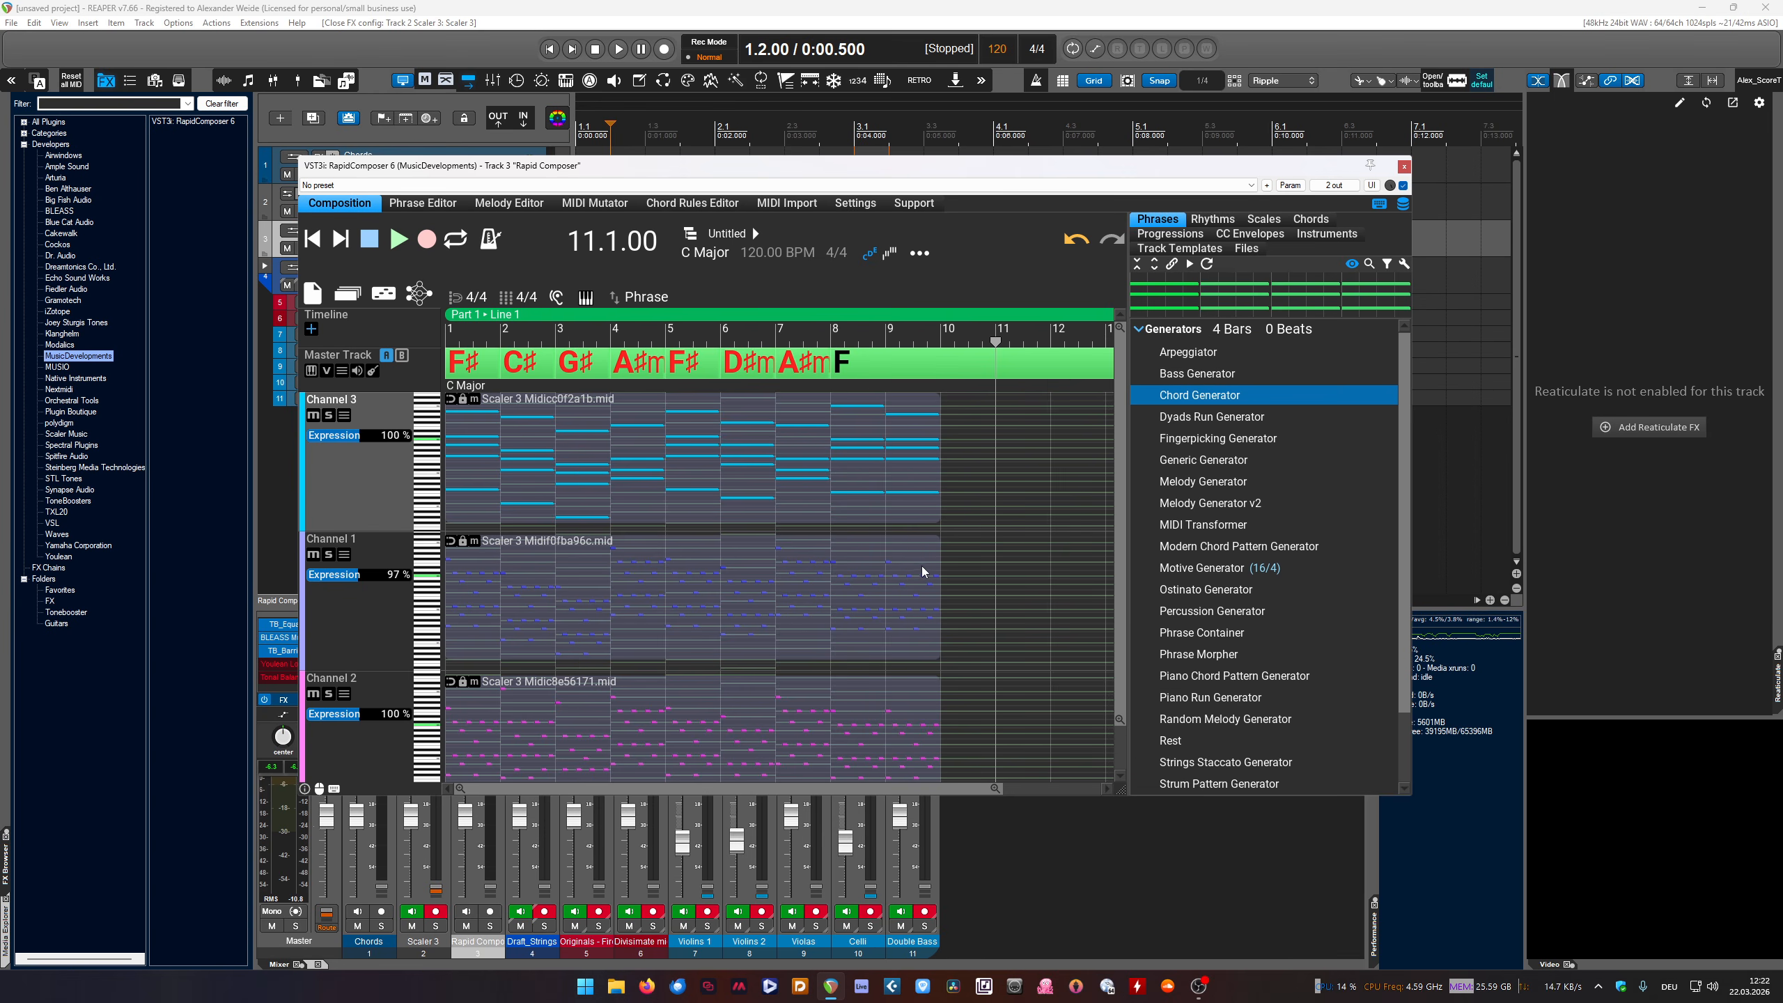
Add a fourth track, check its channel 4 setting, and place an Ostinato Generator phrase at its bar 1
click(788, 598)
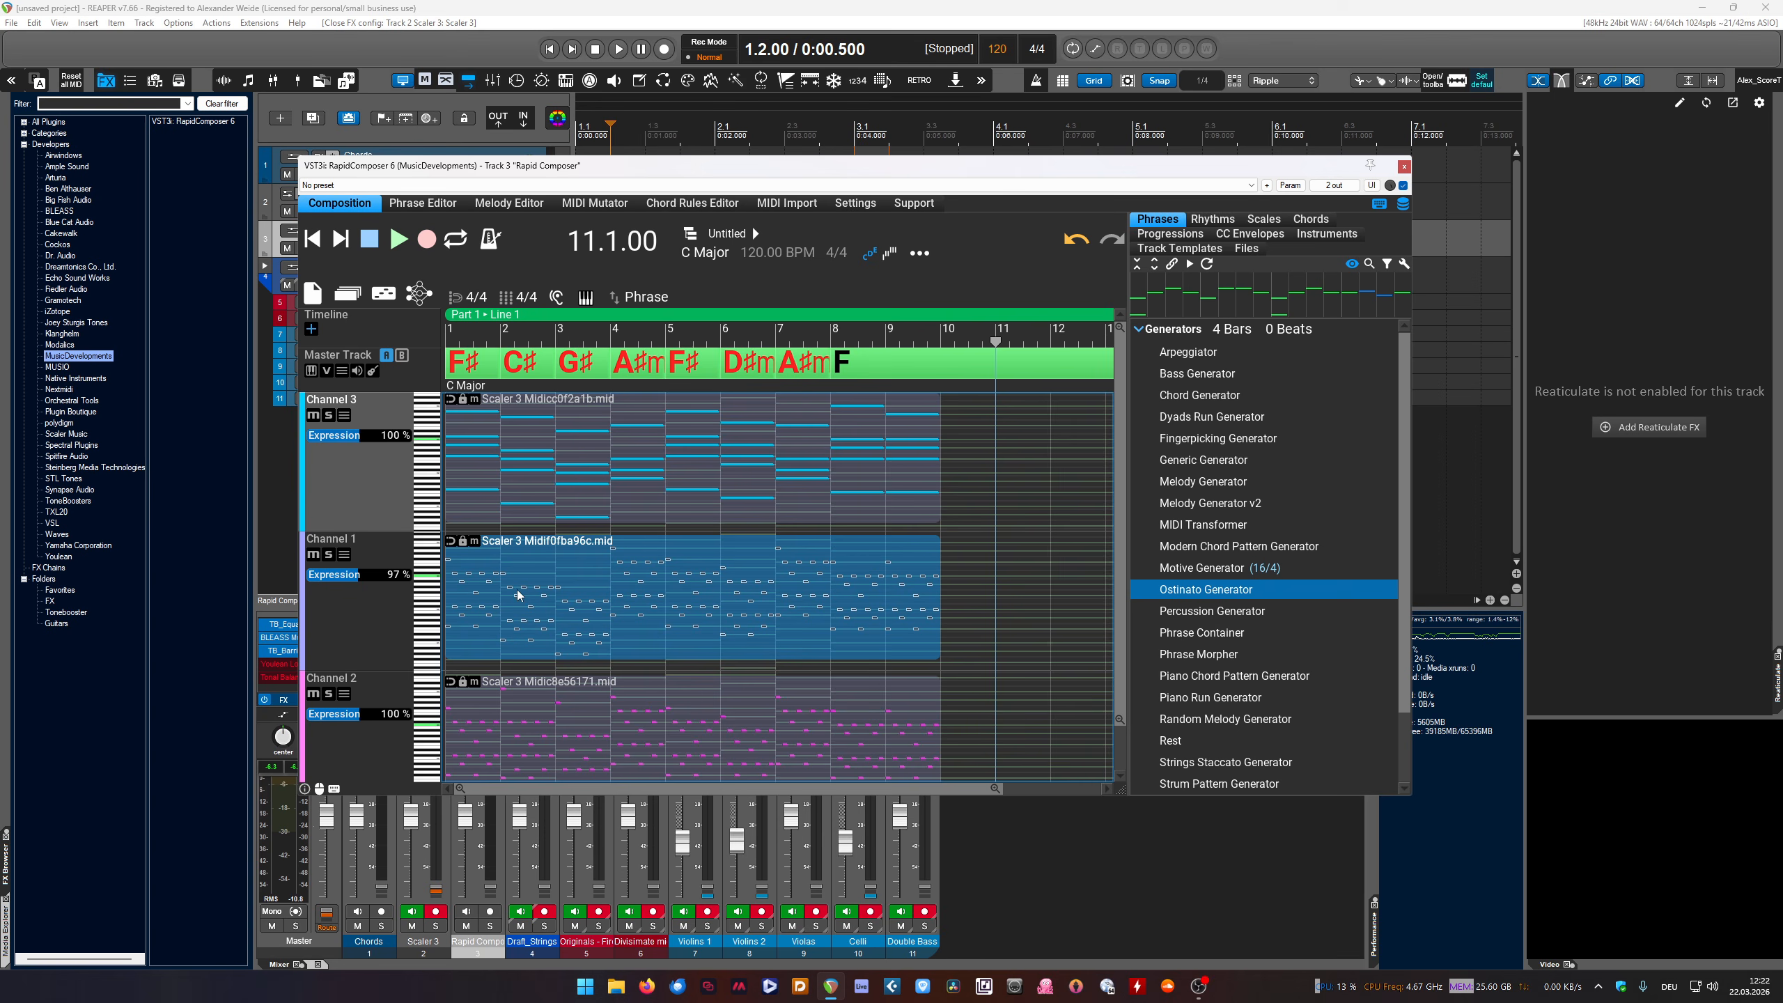
scroll(348, 739, down, 2)
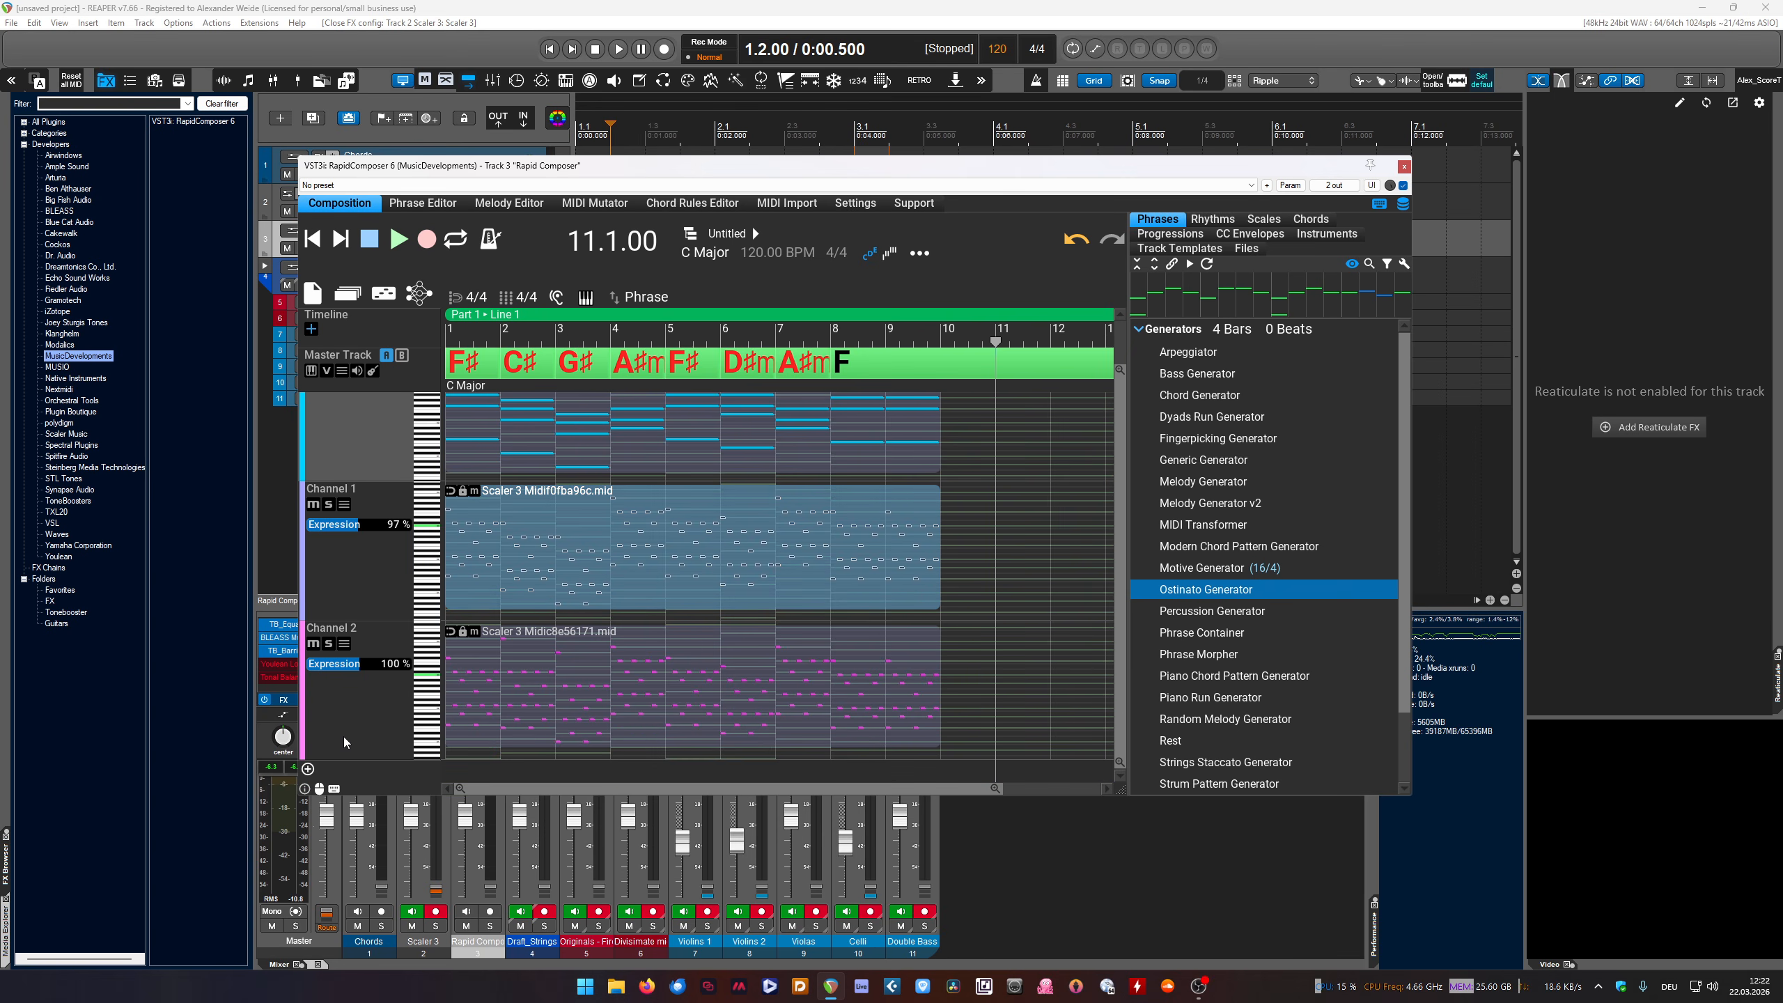
click(307, 768)
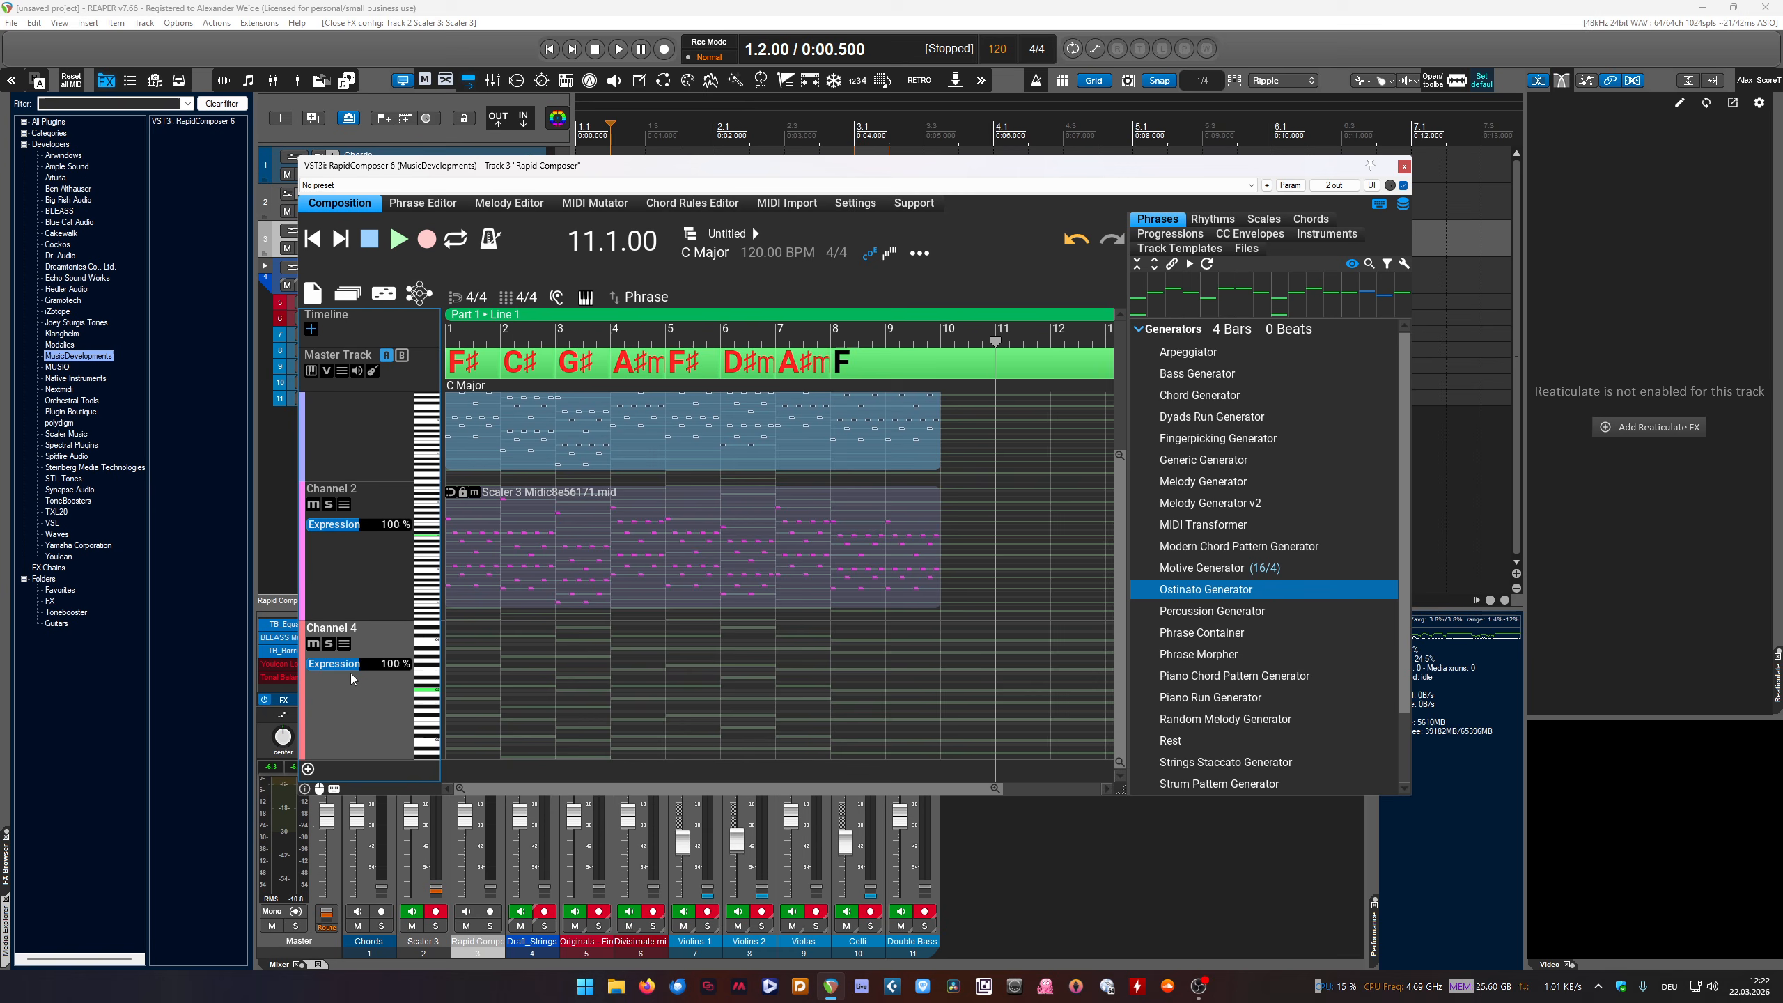
scroll(359, 722, down, 1)
drag(451, 167, 445, 214)
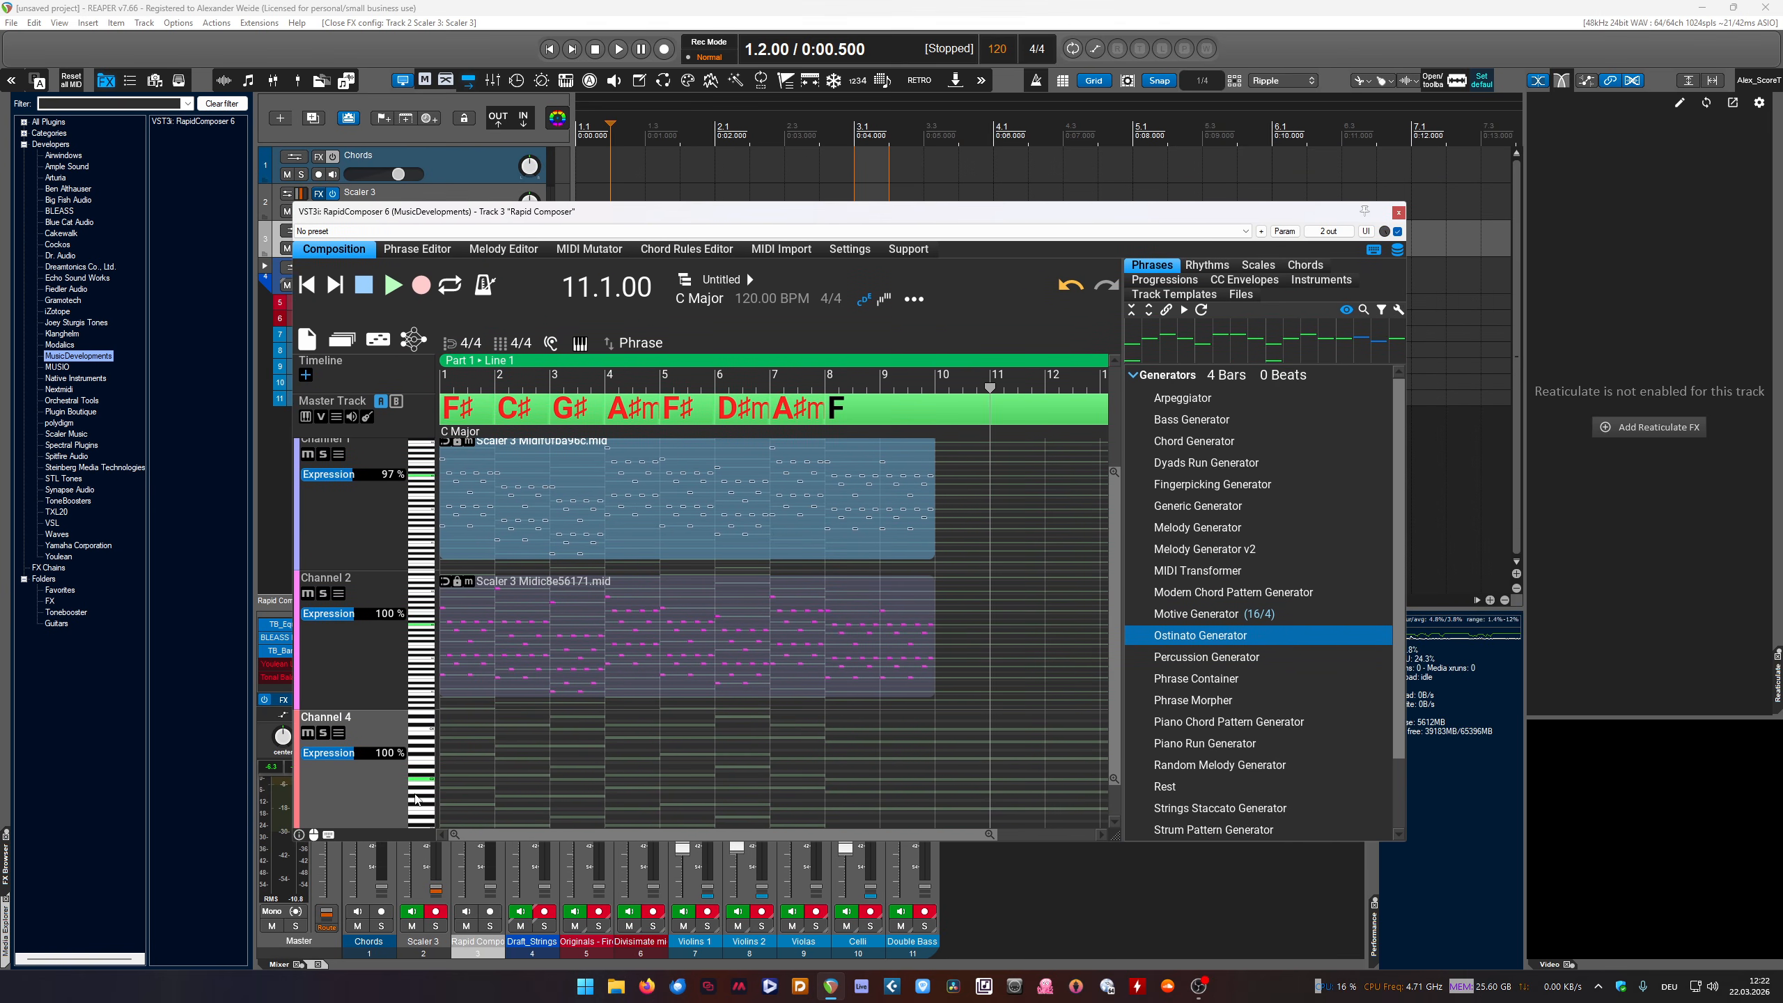
click(338, 721)
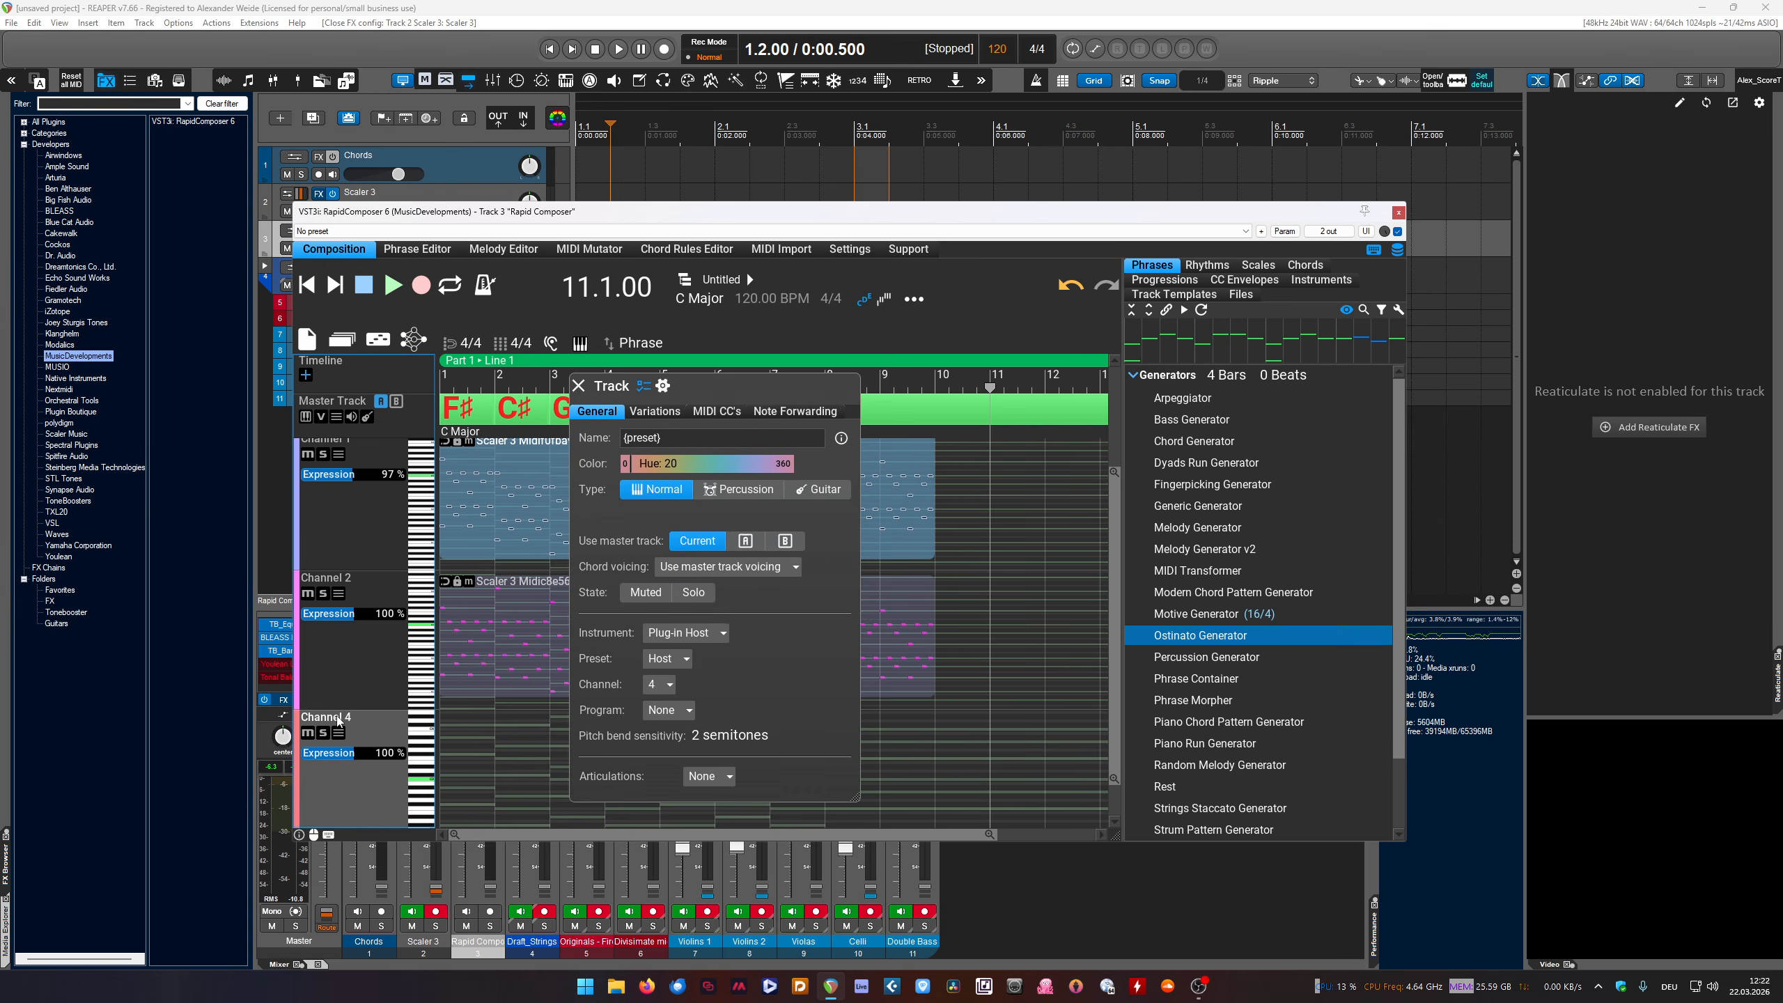
click(577, 386)
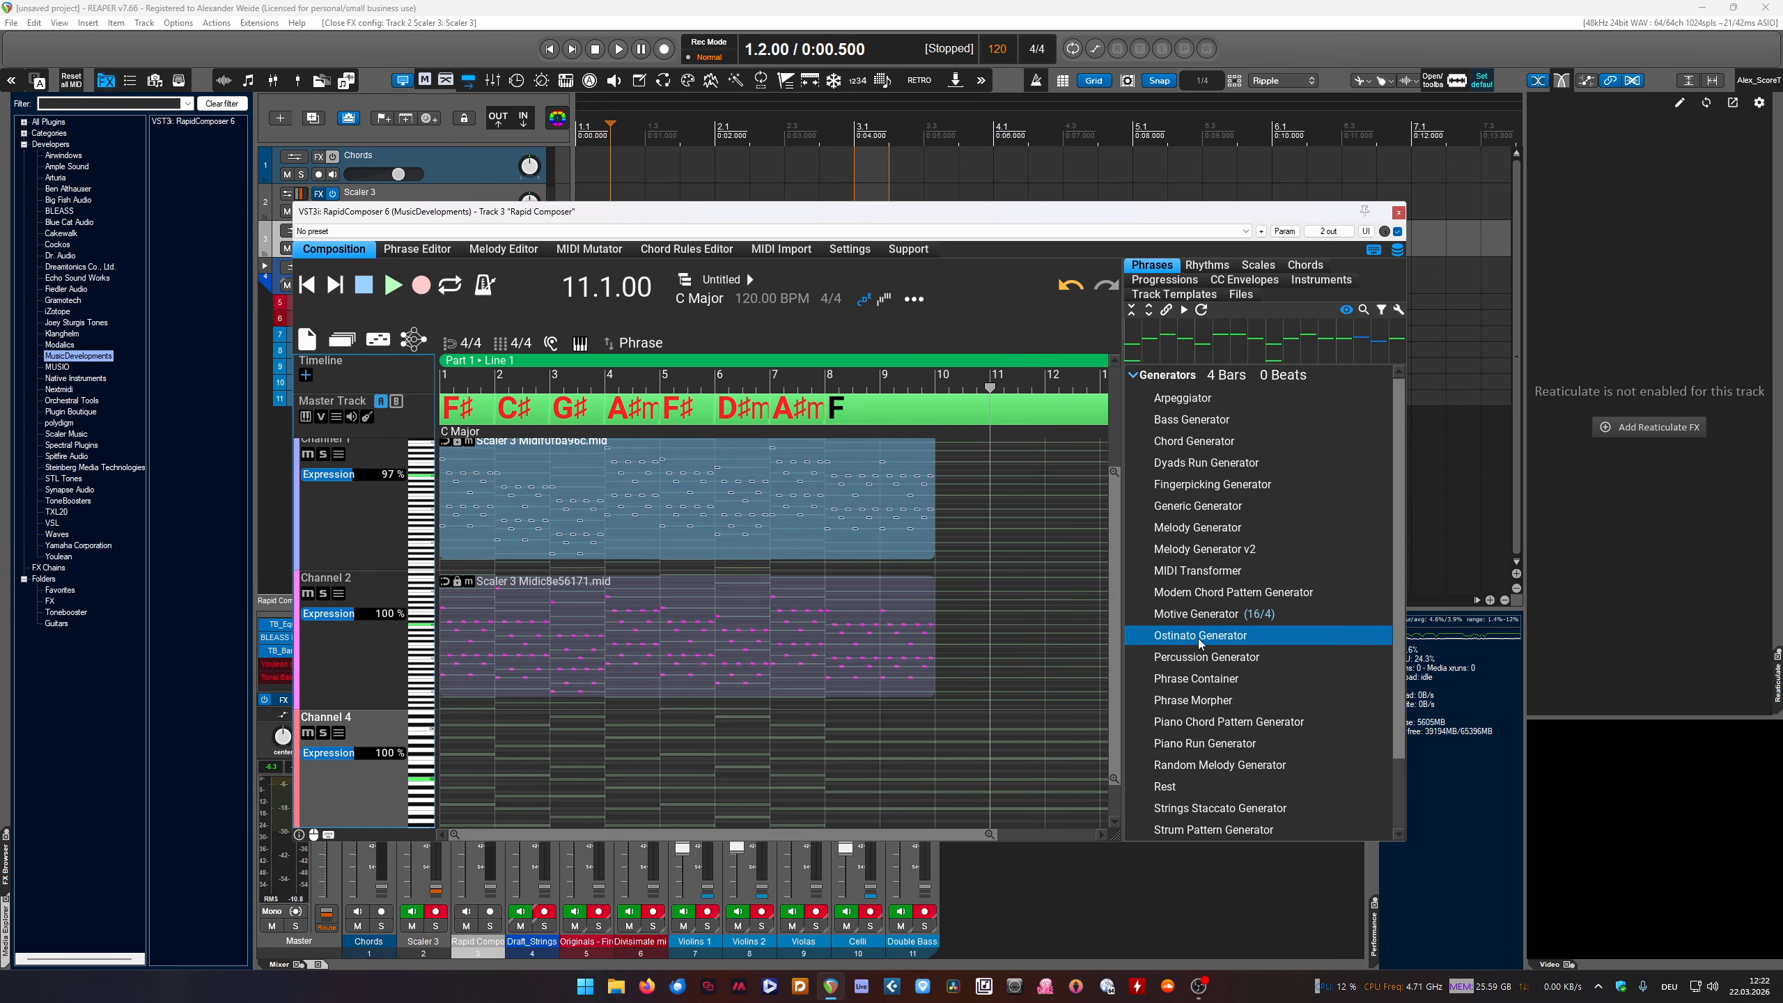
drag(1202, 637, 443, 748)
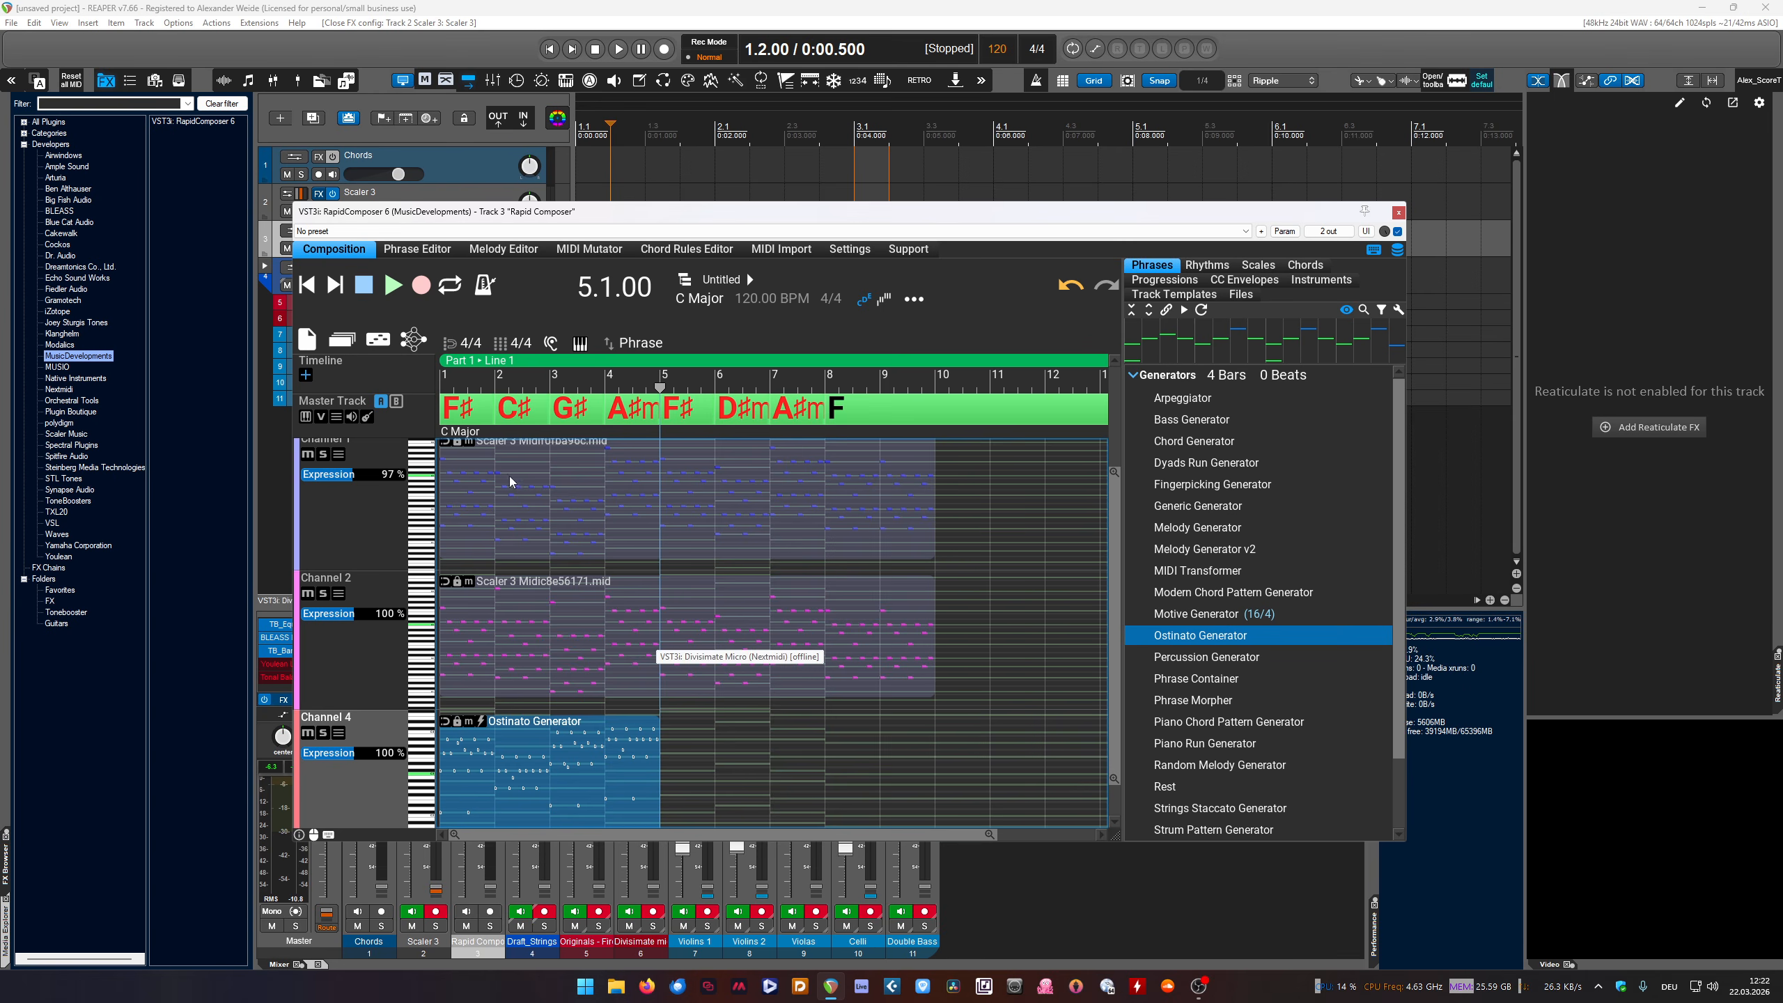
Step through the master track's chords one by one to review the progression the generator phrase follows
click(518, 413)
click(577, 413)
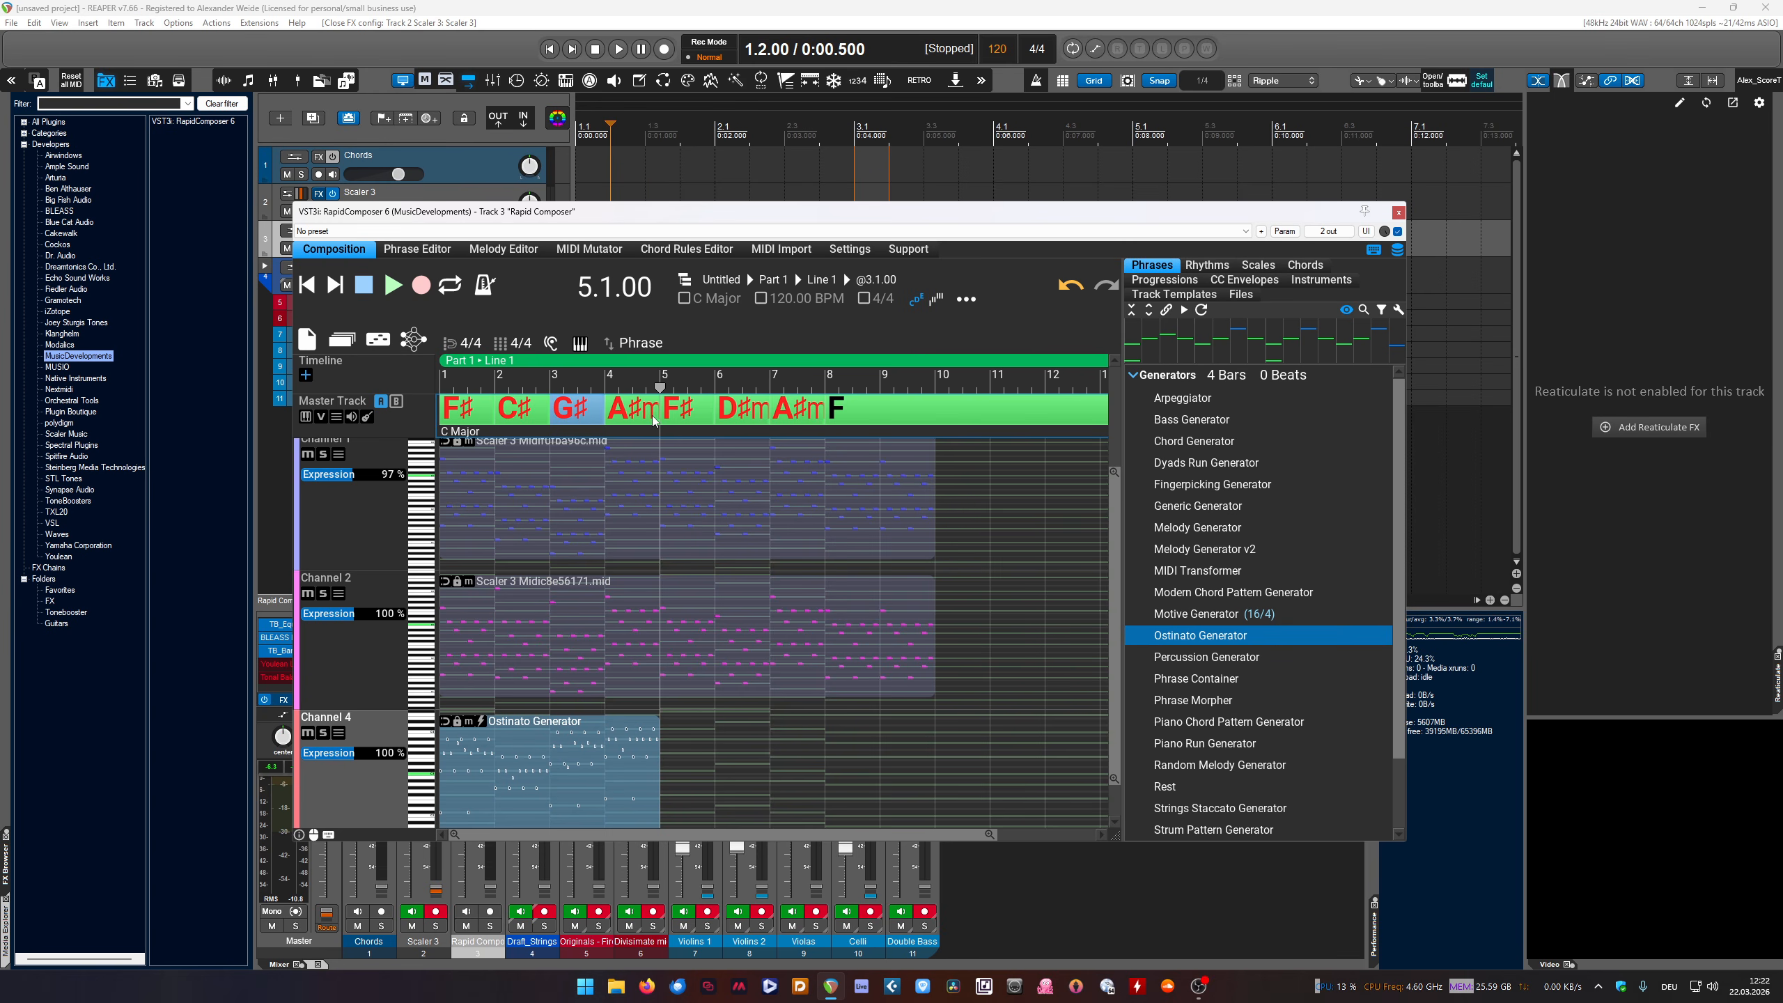
click(640, 413)
click(690, 413)
click(749, 419)
click(802, 416)
click(851, 414)
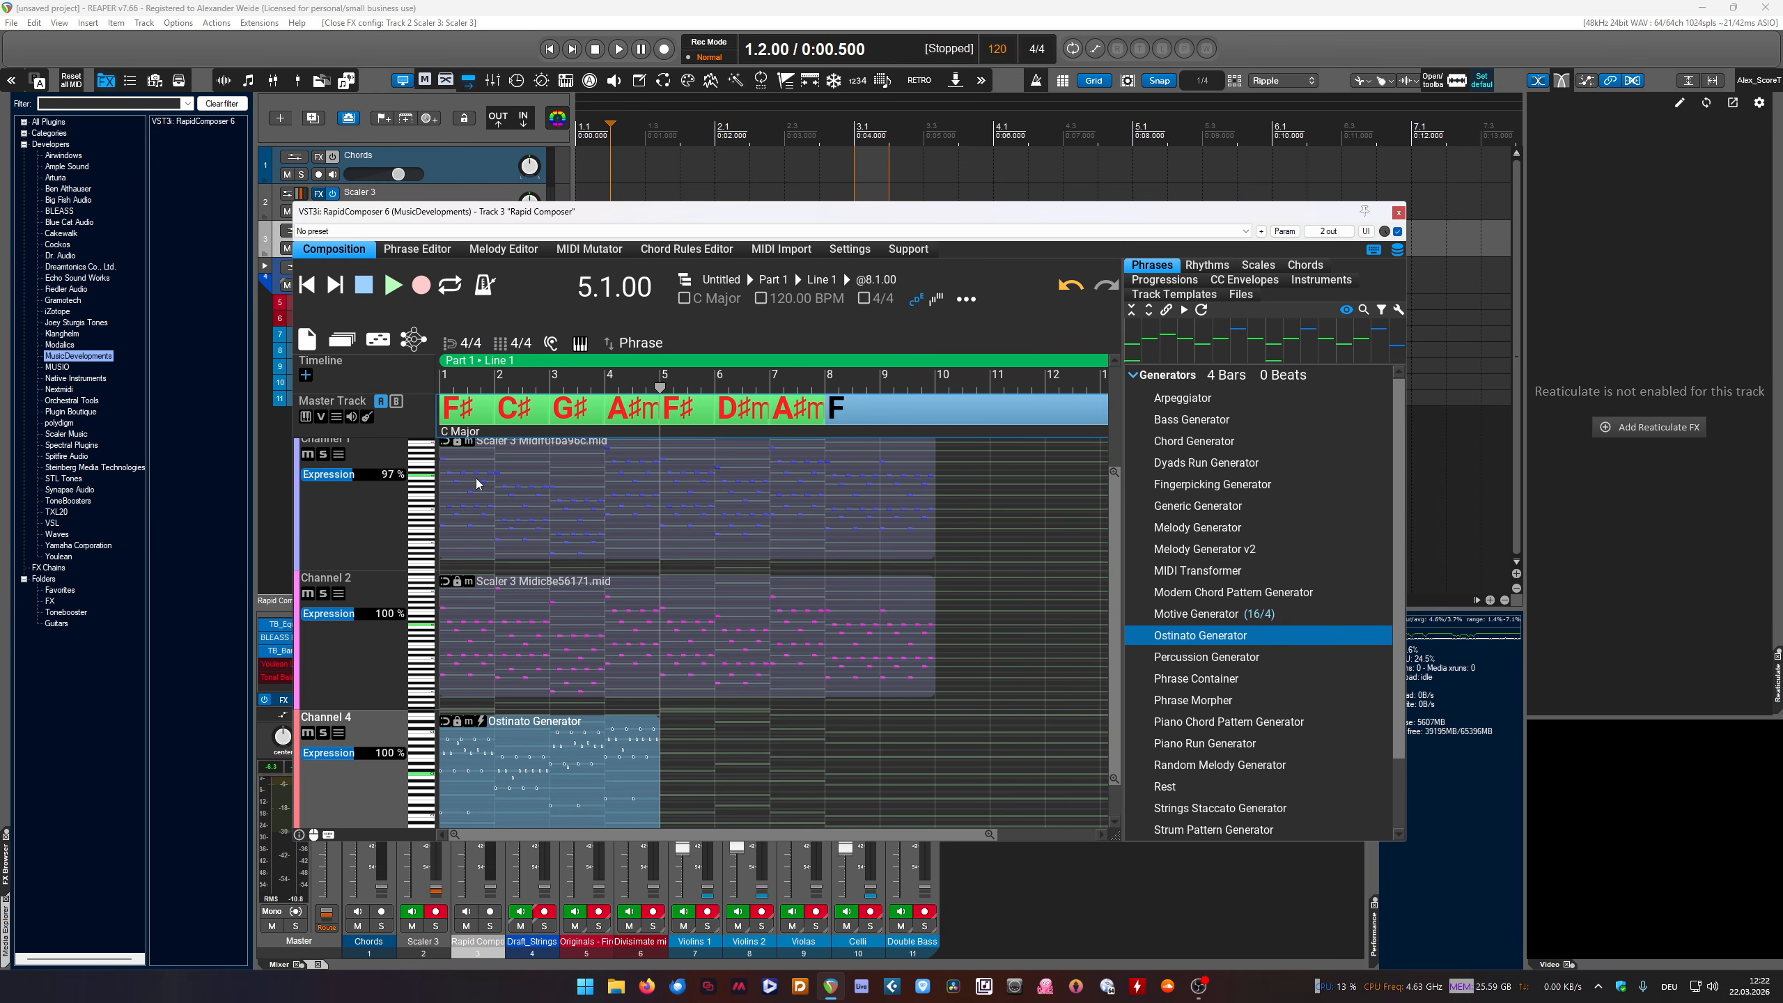
click(463, 415)
click(516, 413)
click(571, 413)
click(632, 413)
click(681, 413)
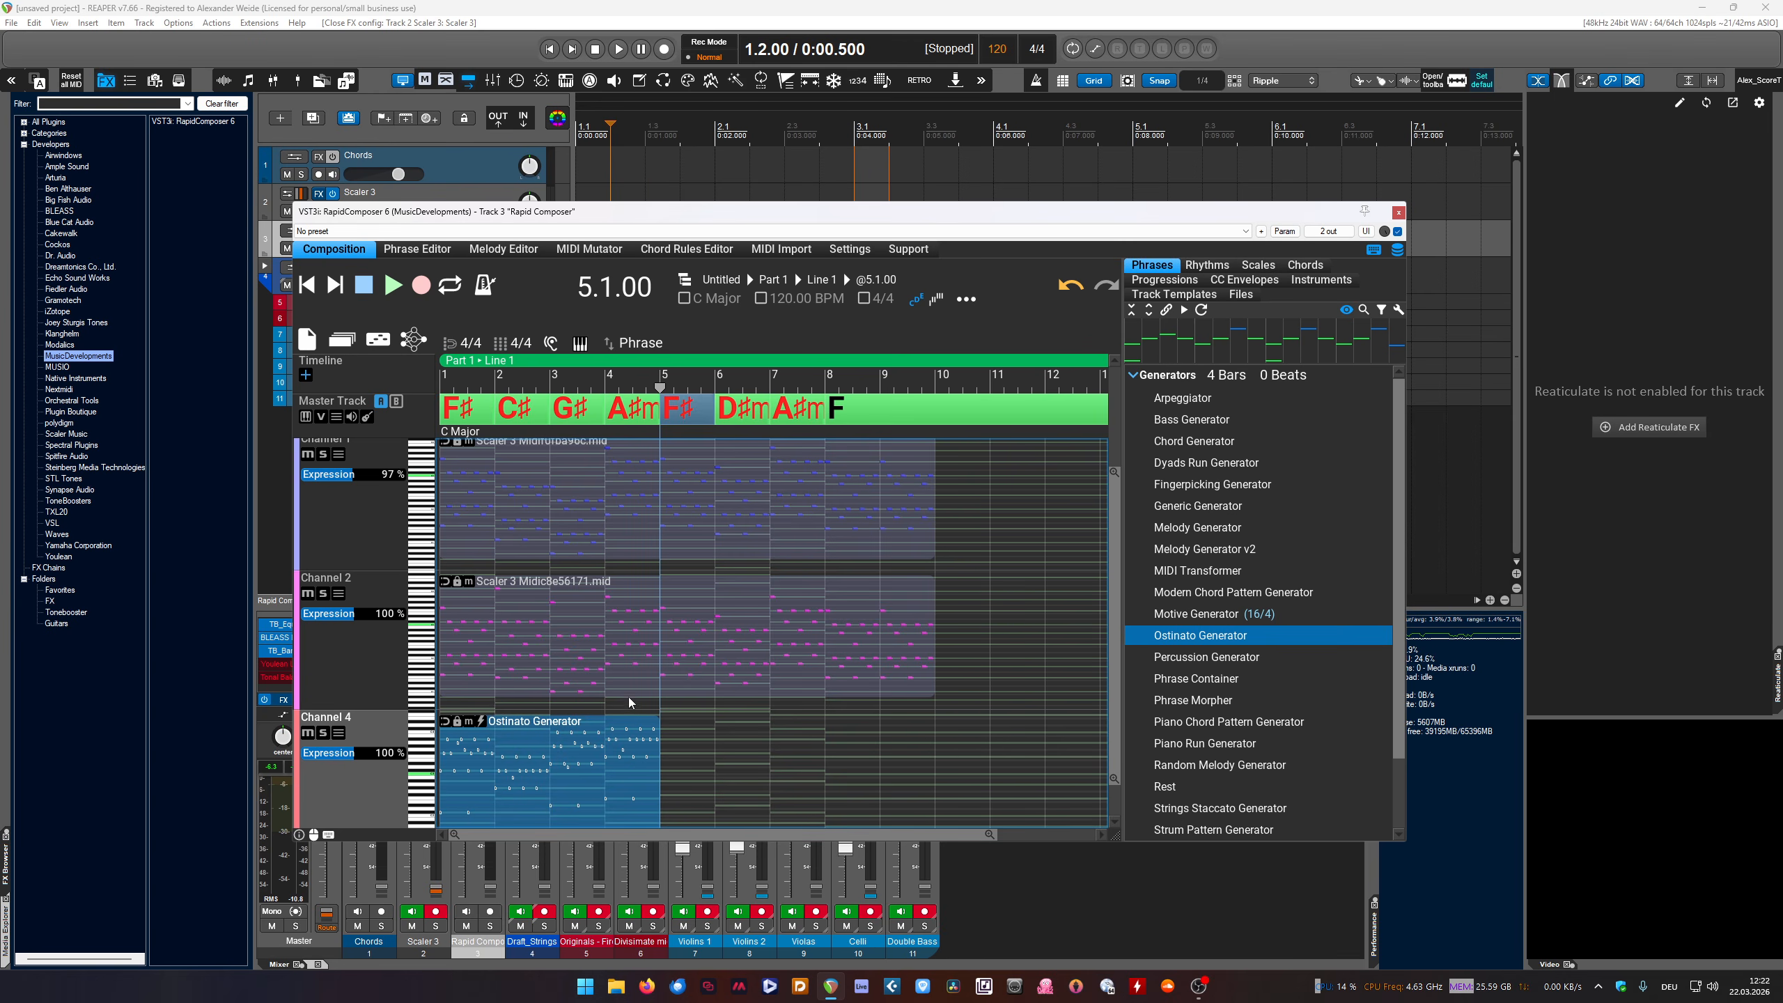
Extend the Ostinato Generator phrase on Channel 4 to the start of bar 9
scroll(603, 695, up, 2)
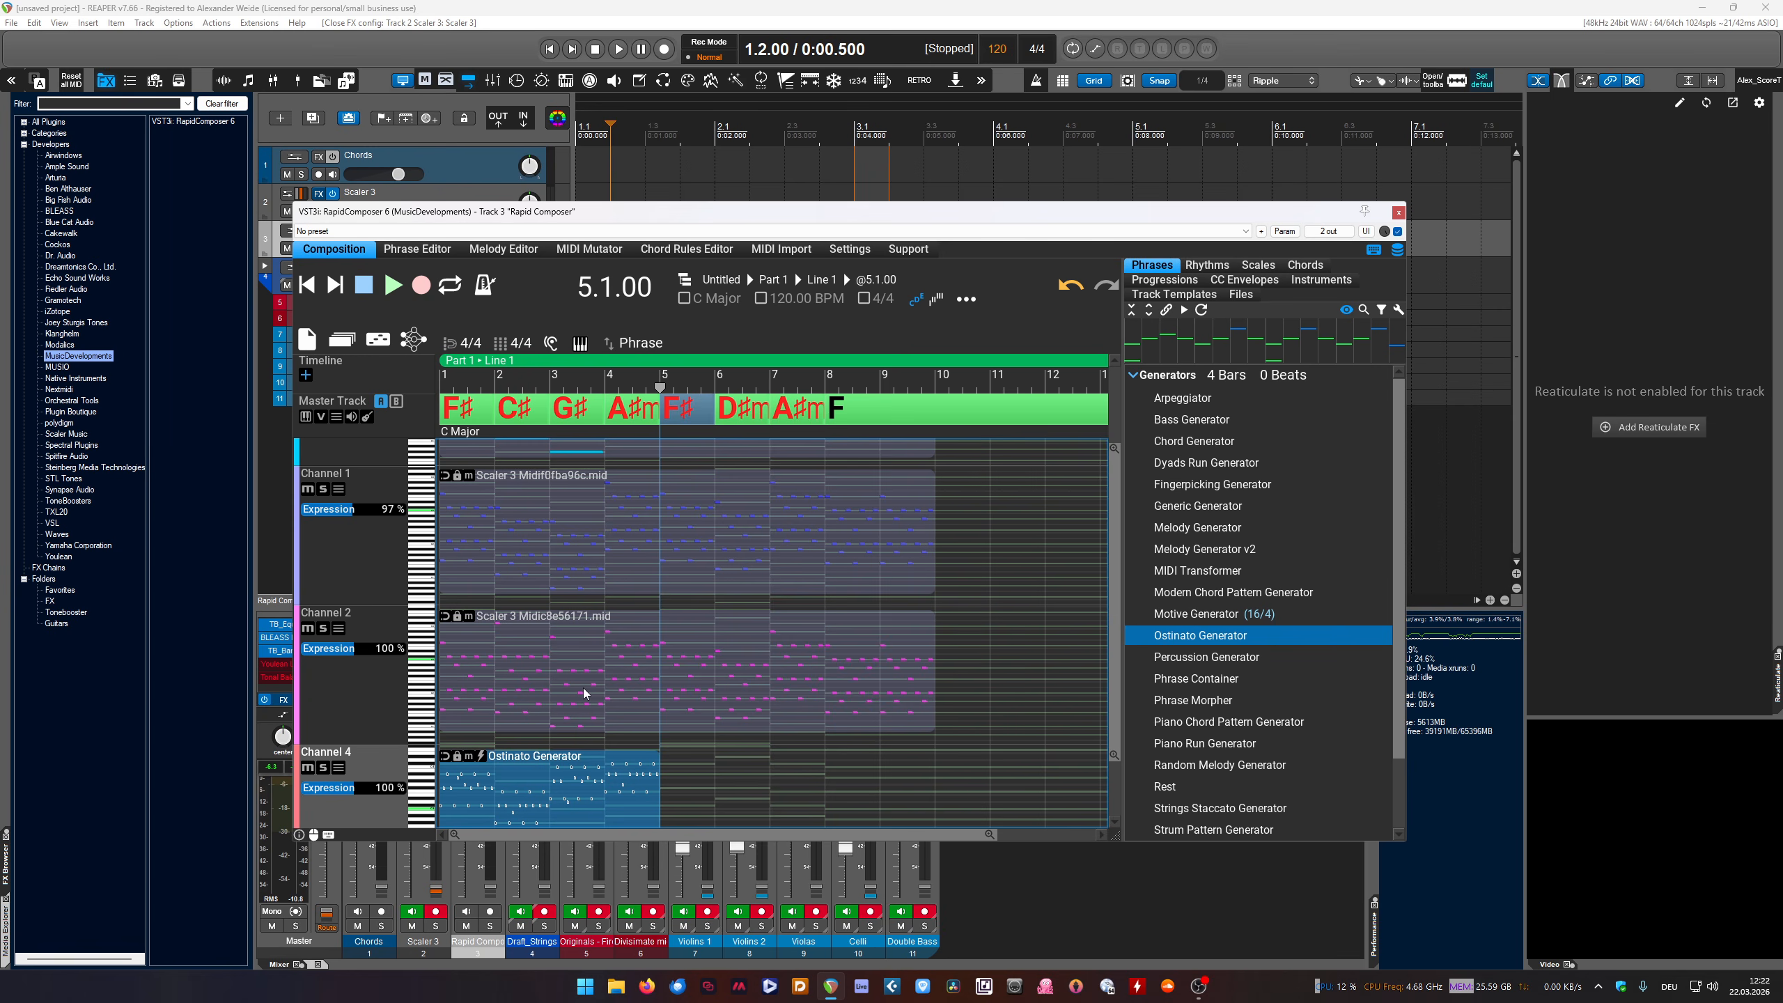
drag(662, 793, 934, 793)
scroll(630, 644, down, 4)
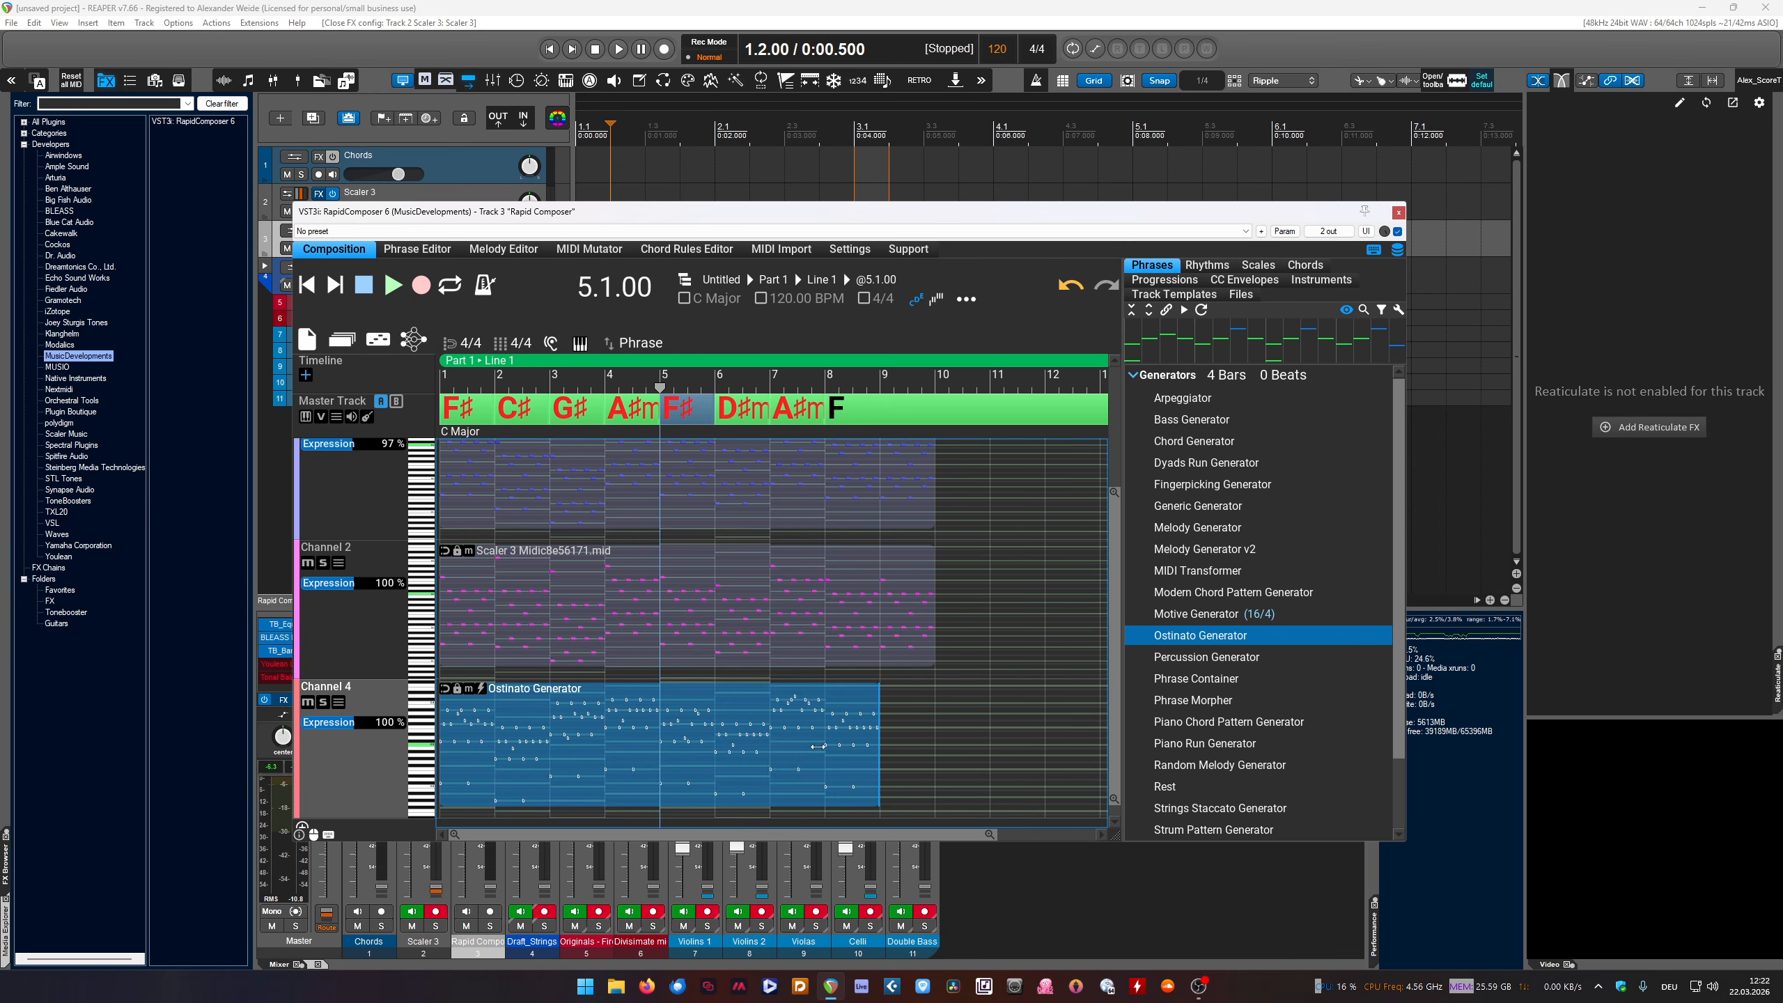
Extend the Ostinato Generator phrase on Channel 4 to the start of bar 10
mouse_move(932, 741)
mouse_down()
mouse_move(1101, 728)
mouse_move(639, 734)
mouse_move(910, 727)
mouse_up()
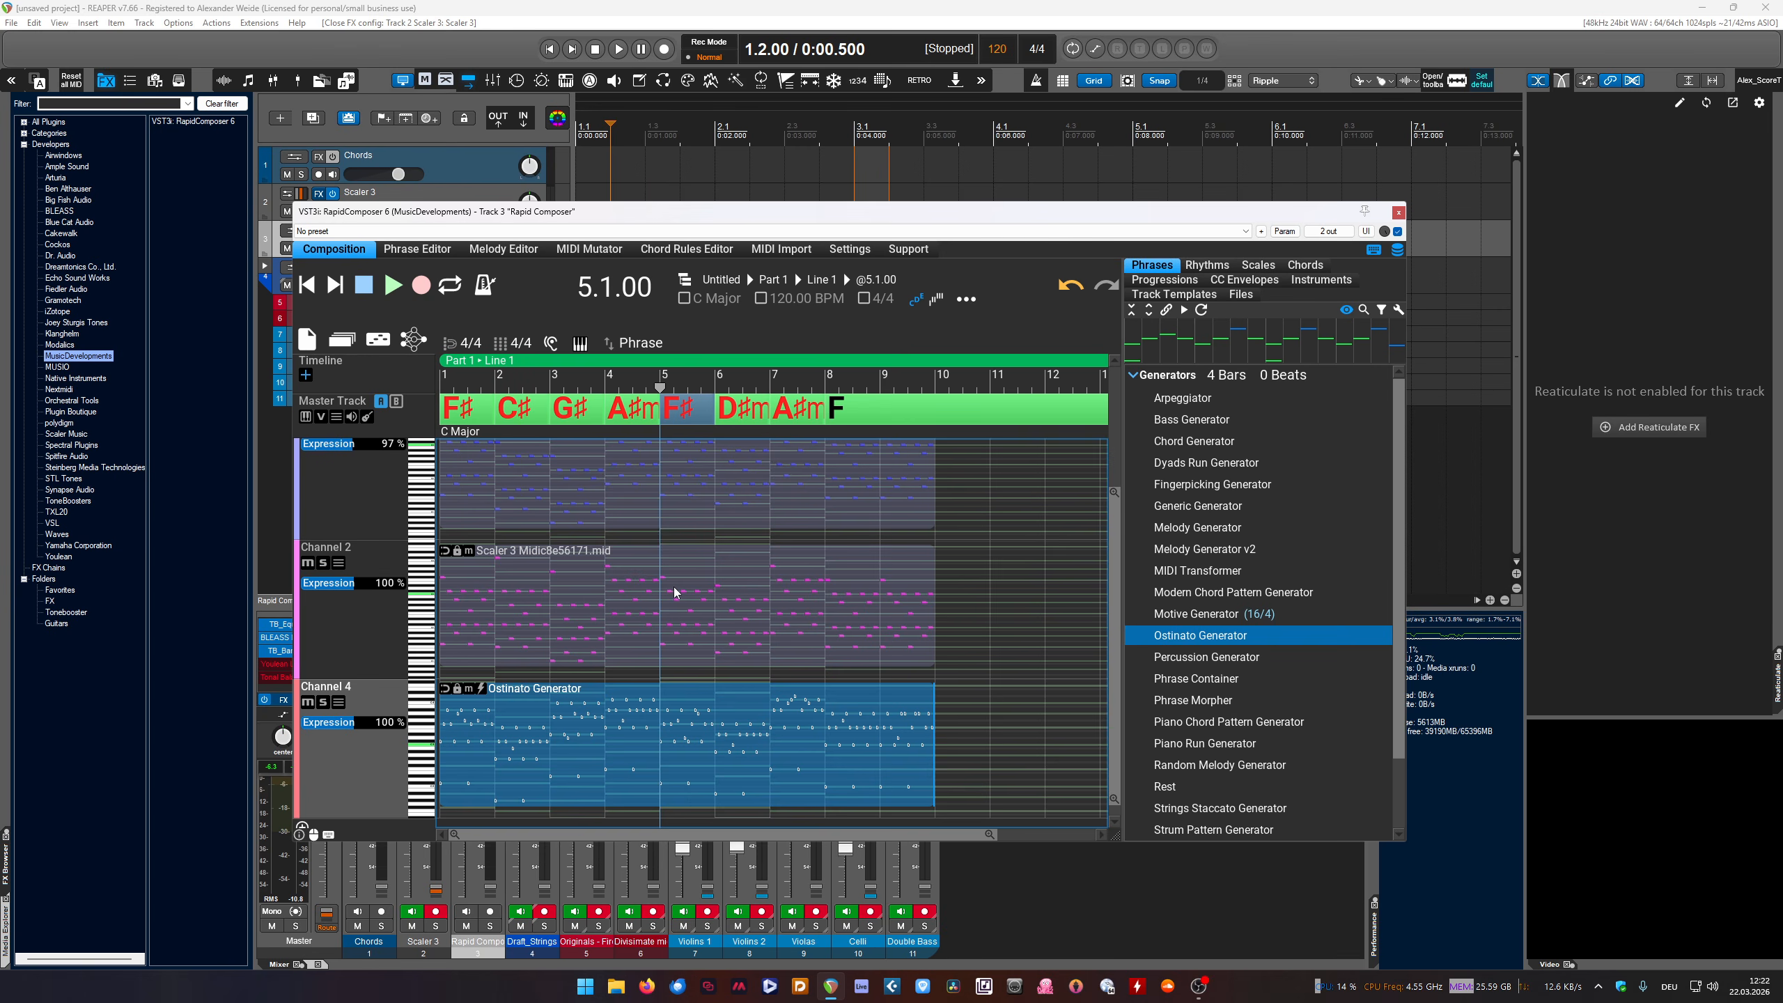
scroll(674, 587, up, 3)
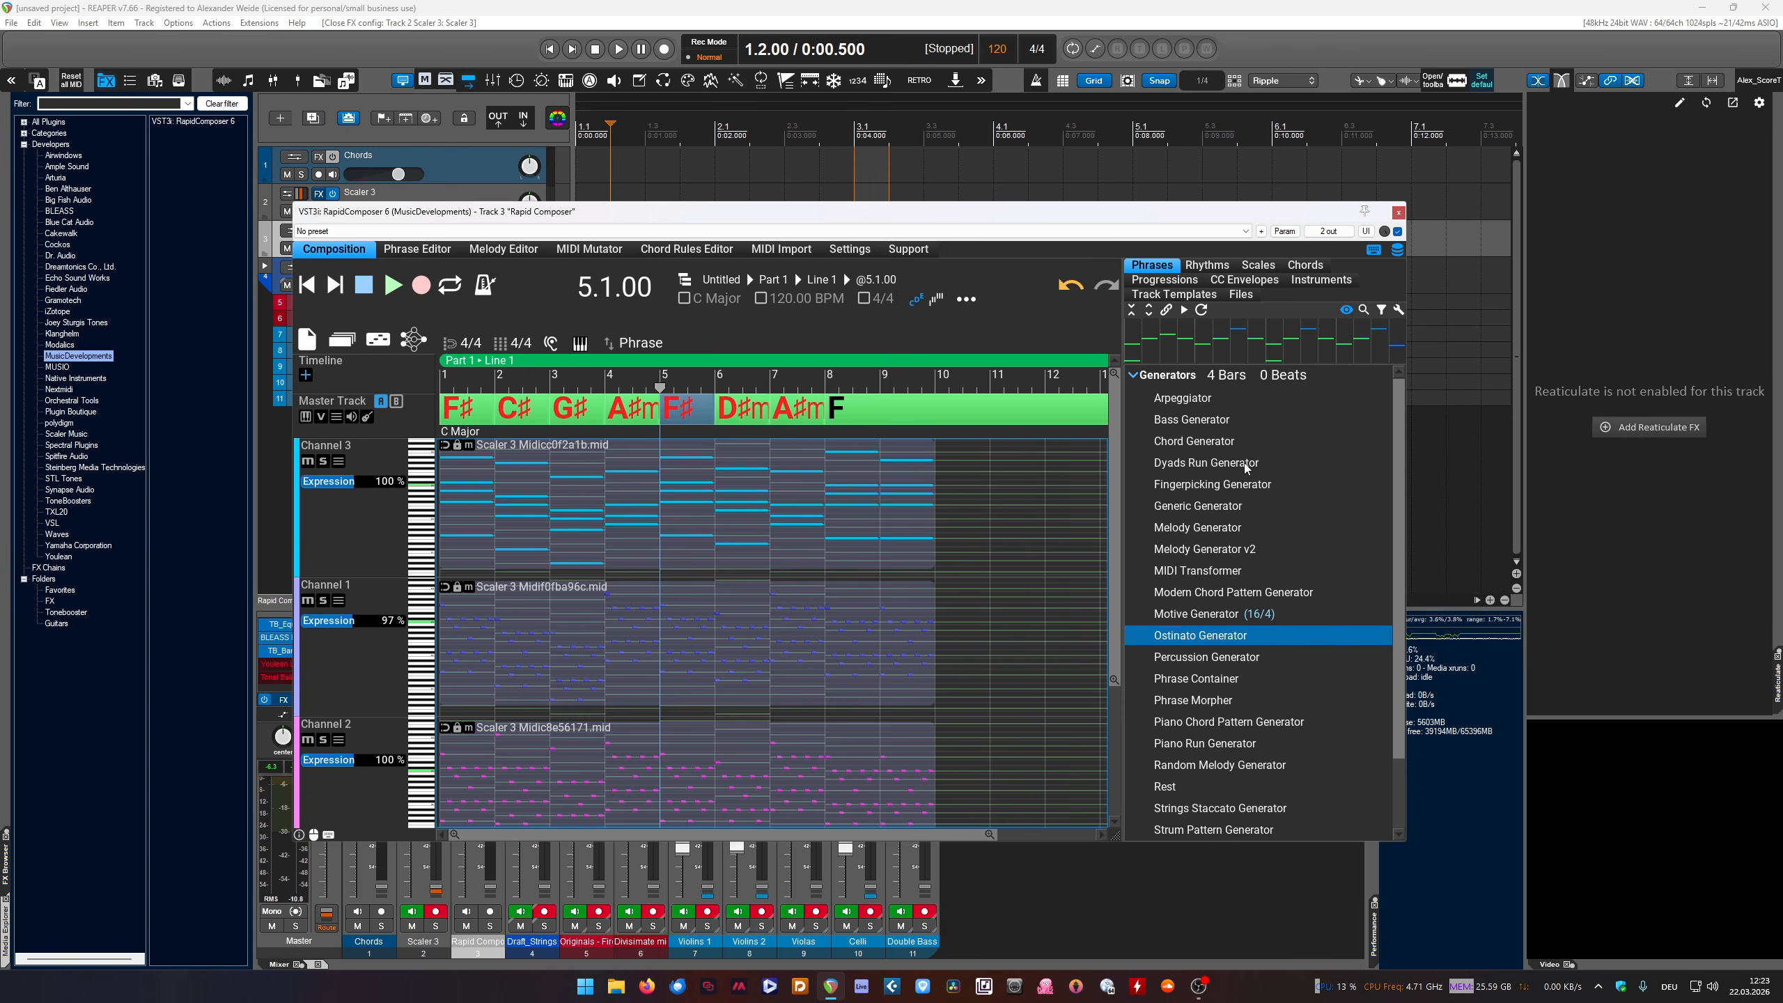
drag(689, 213, 720, 242)
Browse the contributed phrases and expand the PATTERNS_STACCATOS folder
scroll(1266, 648, down, 3)
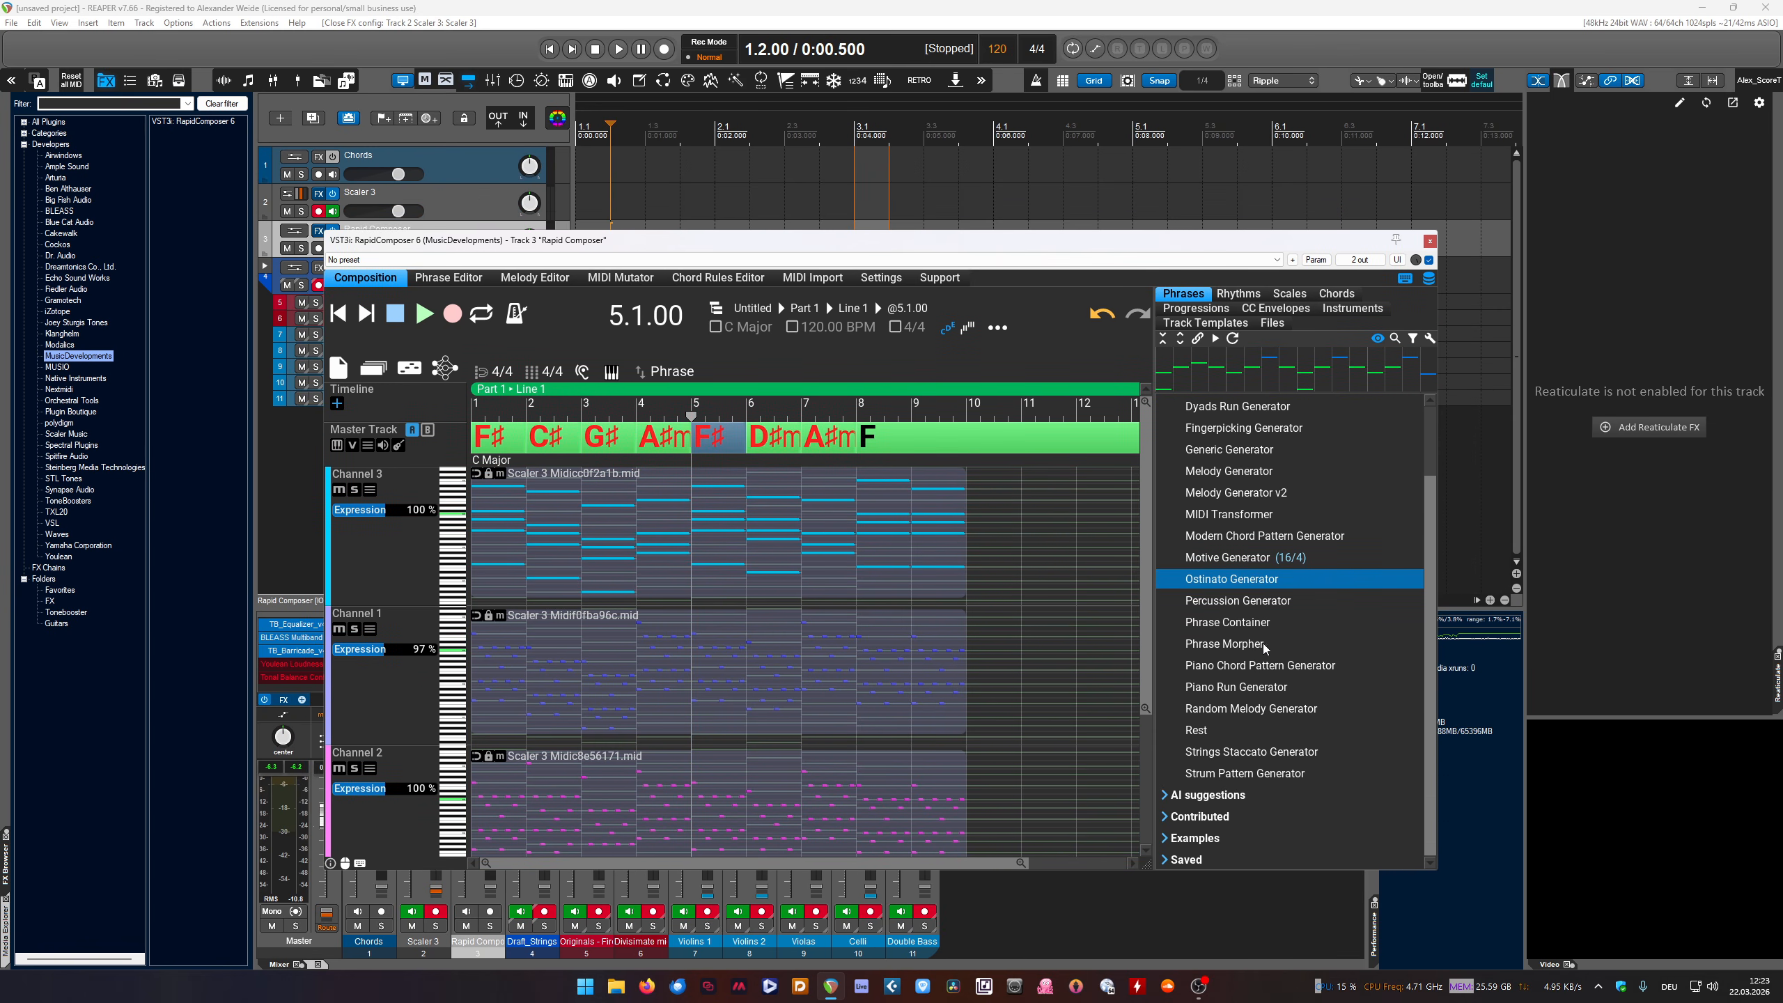
click(1163, 816)
scroll(1292, 724, down, 2)
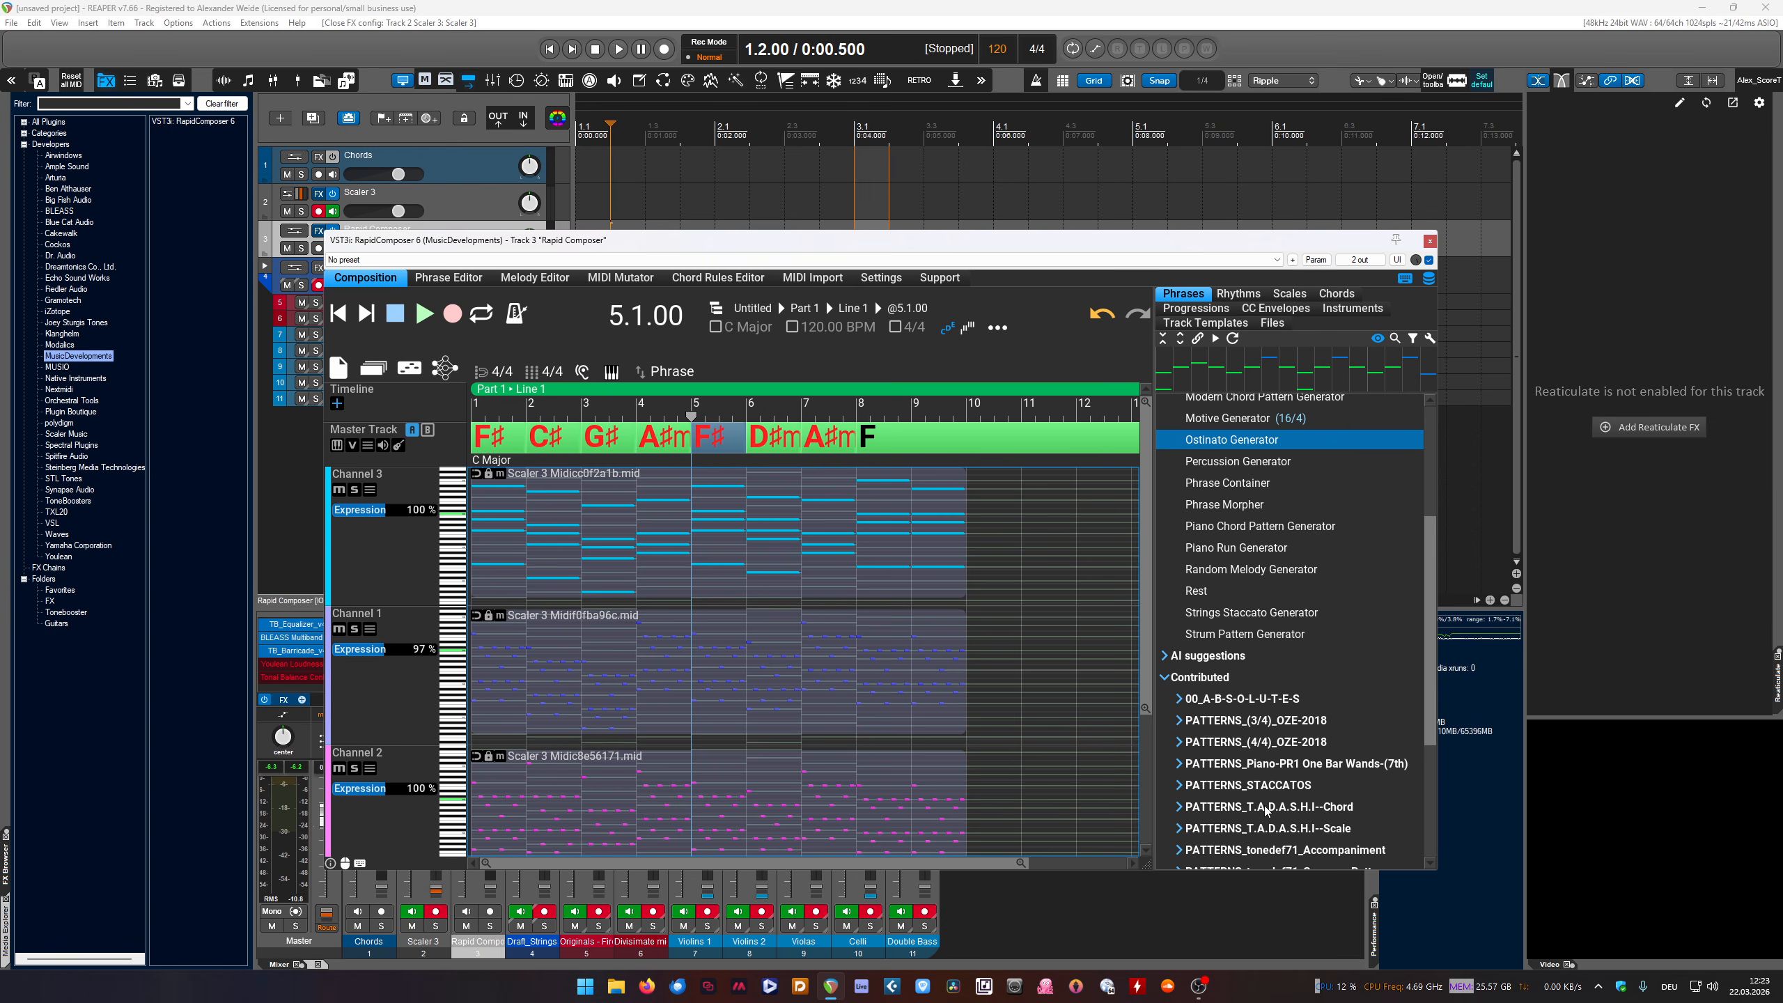
scroll(1249, 770, down, 4)
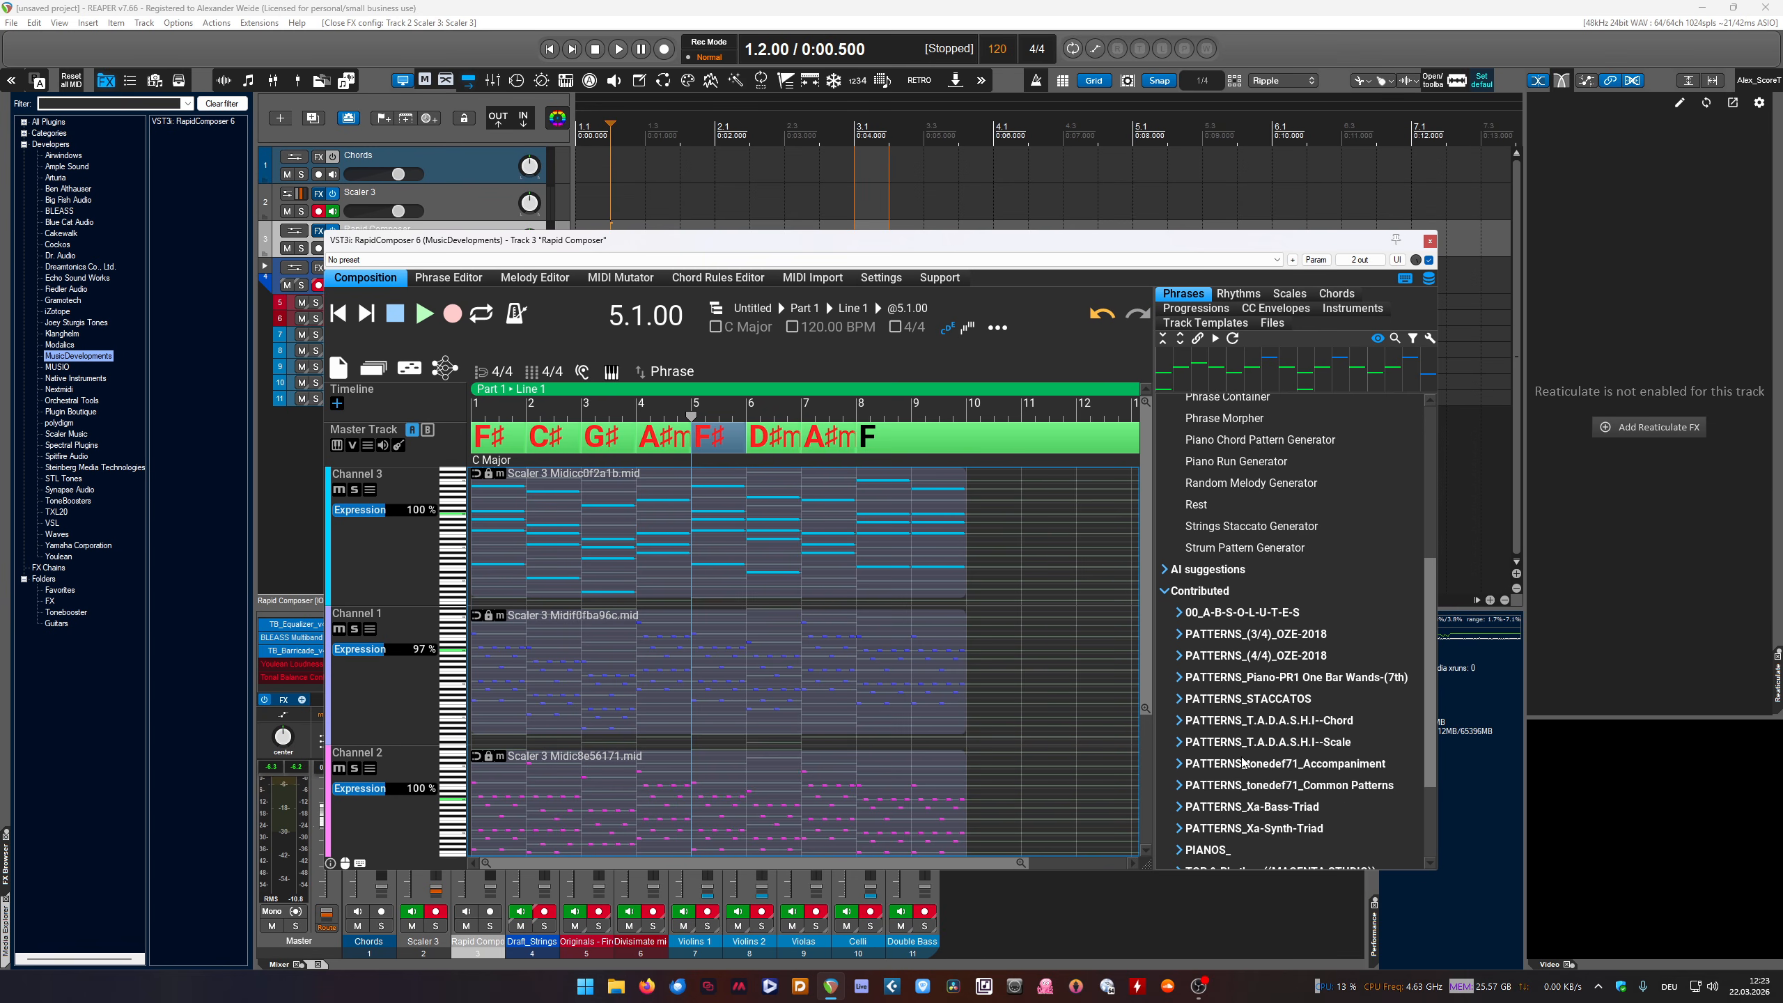
scroll(1182, 721, up, 1)
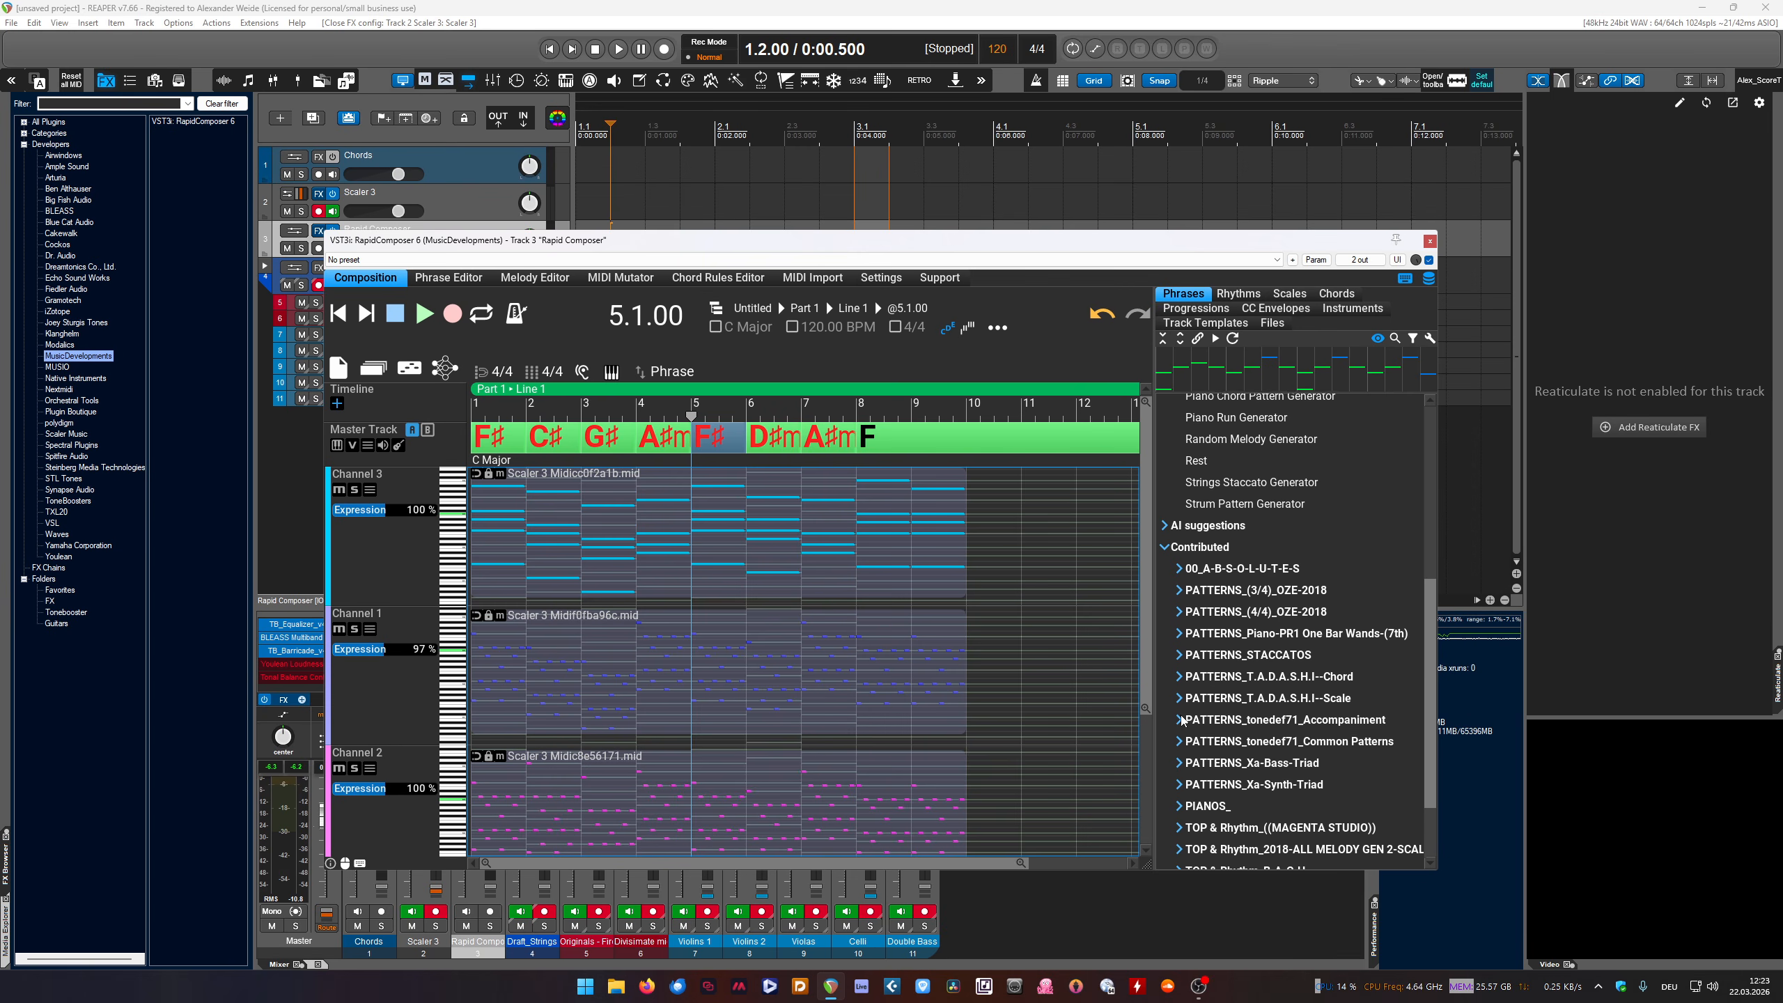
click(1179, 654)
scroll(1305, 772, down, 5)
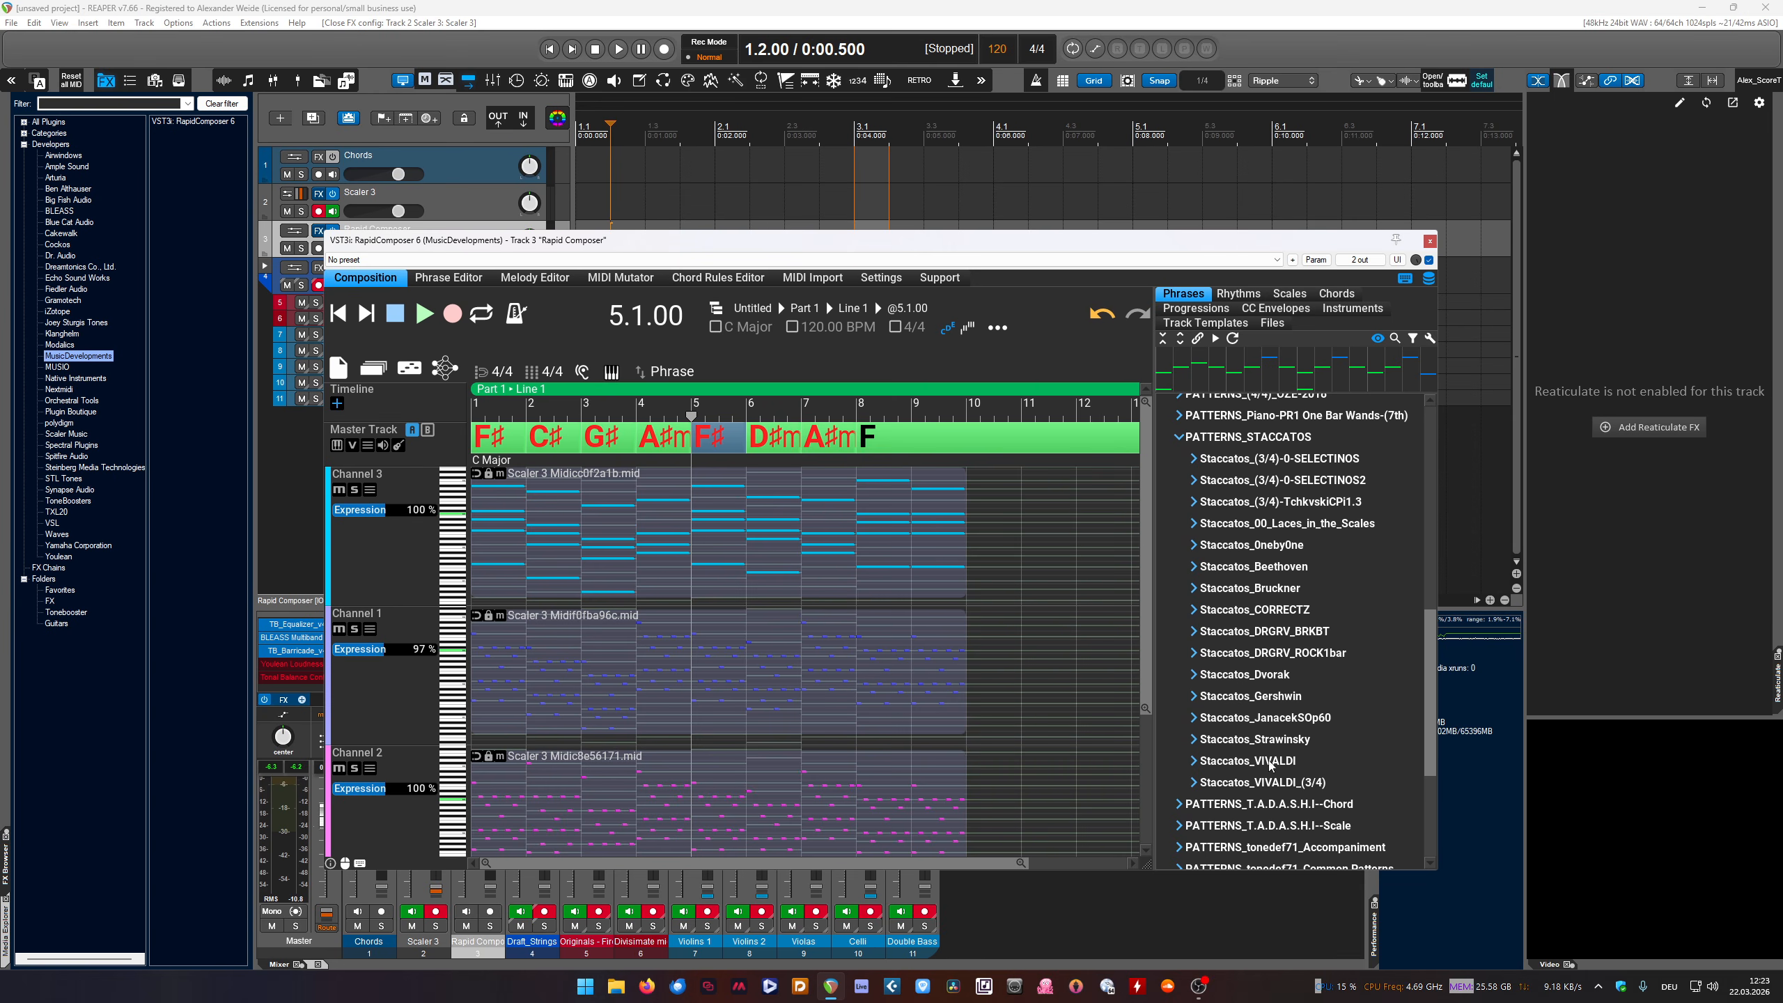
Open Staccatos_Bruckner and compare several of its phrases, ending on ClsBruckner_019-edt2
click(1201, 588)
click(1242, 610)
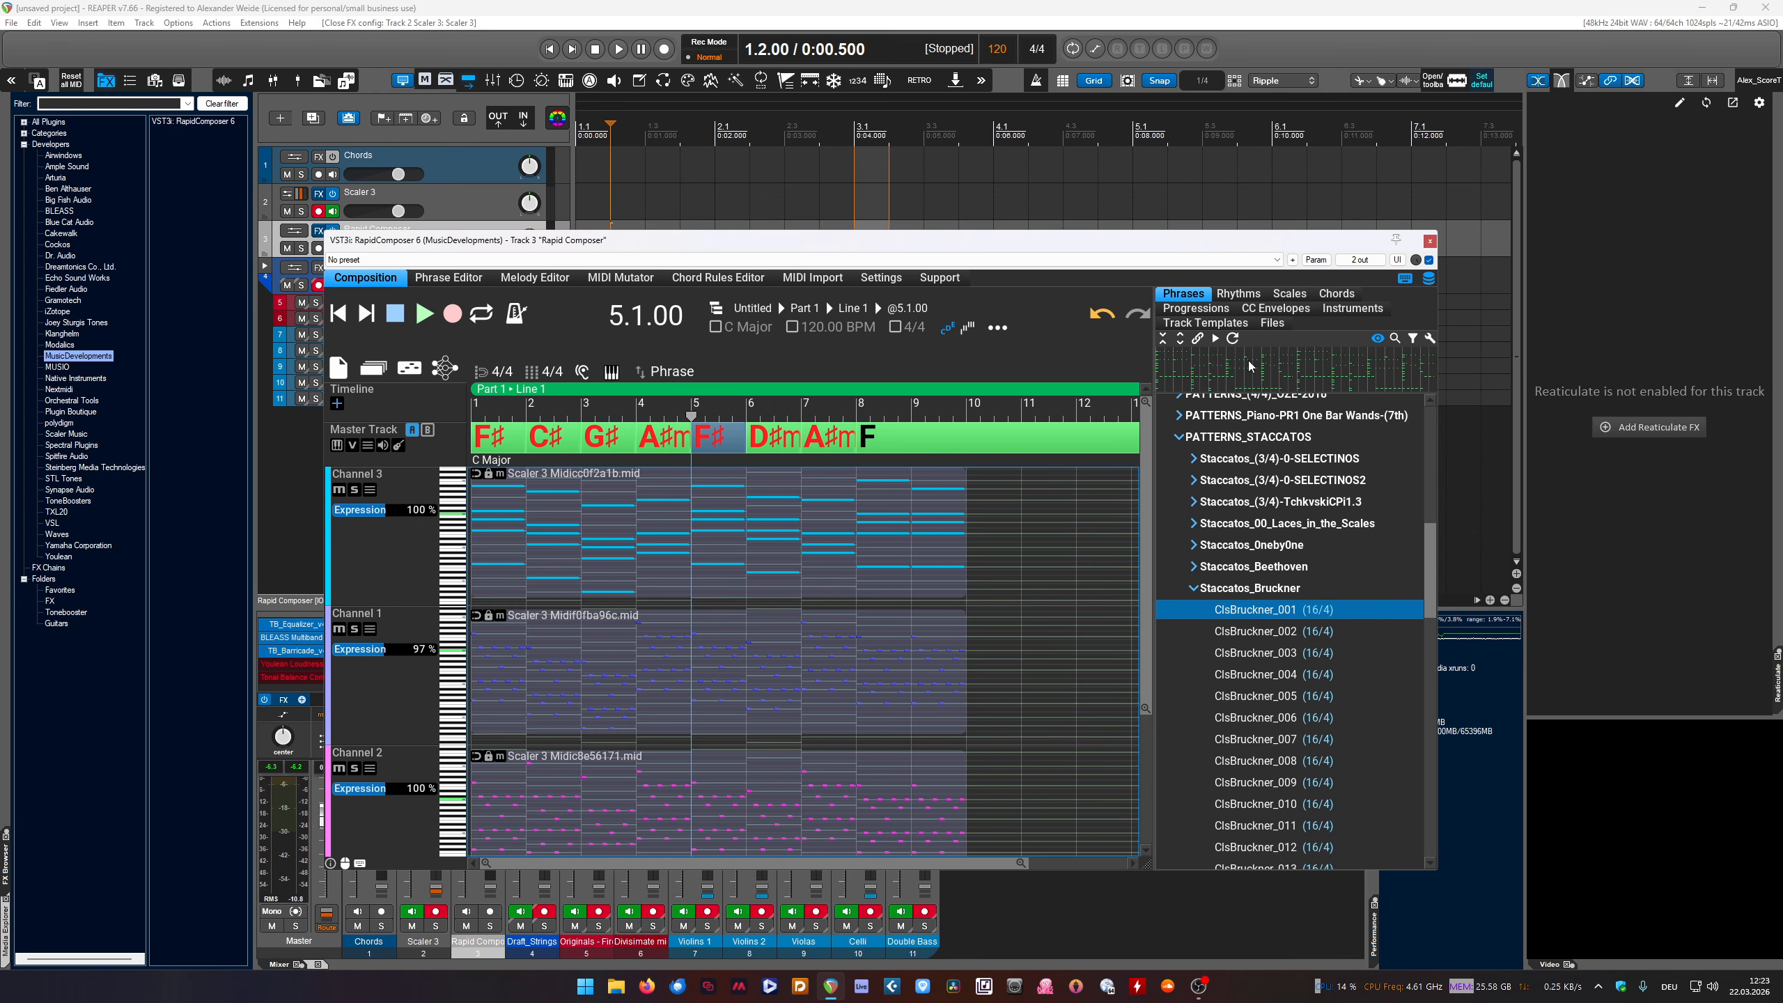
click(1240, 673)
click(1236, 761)
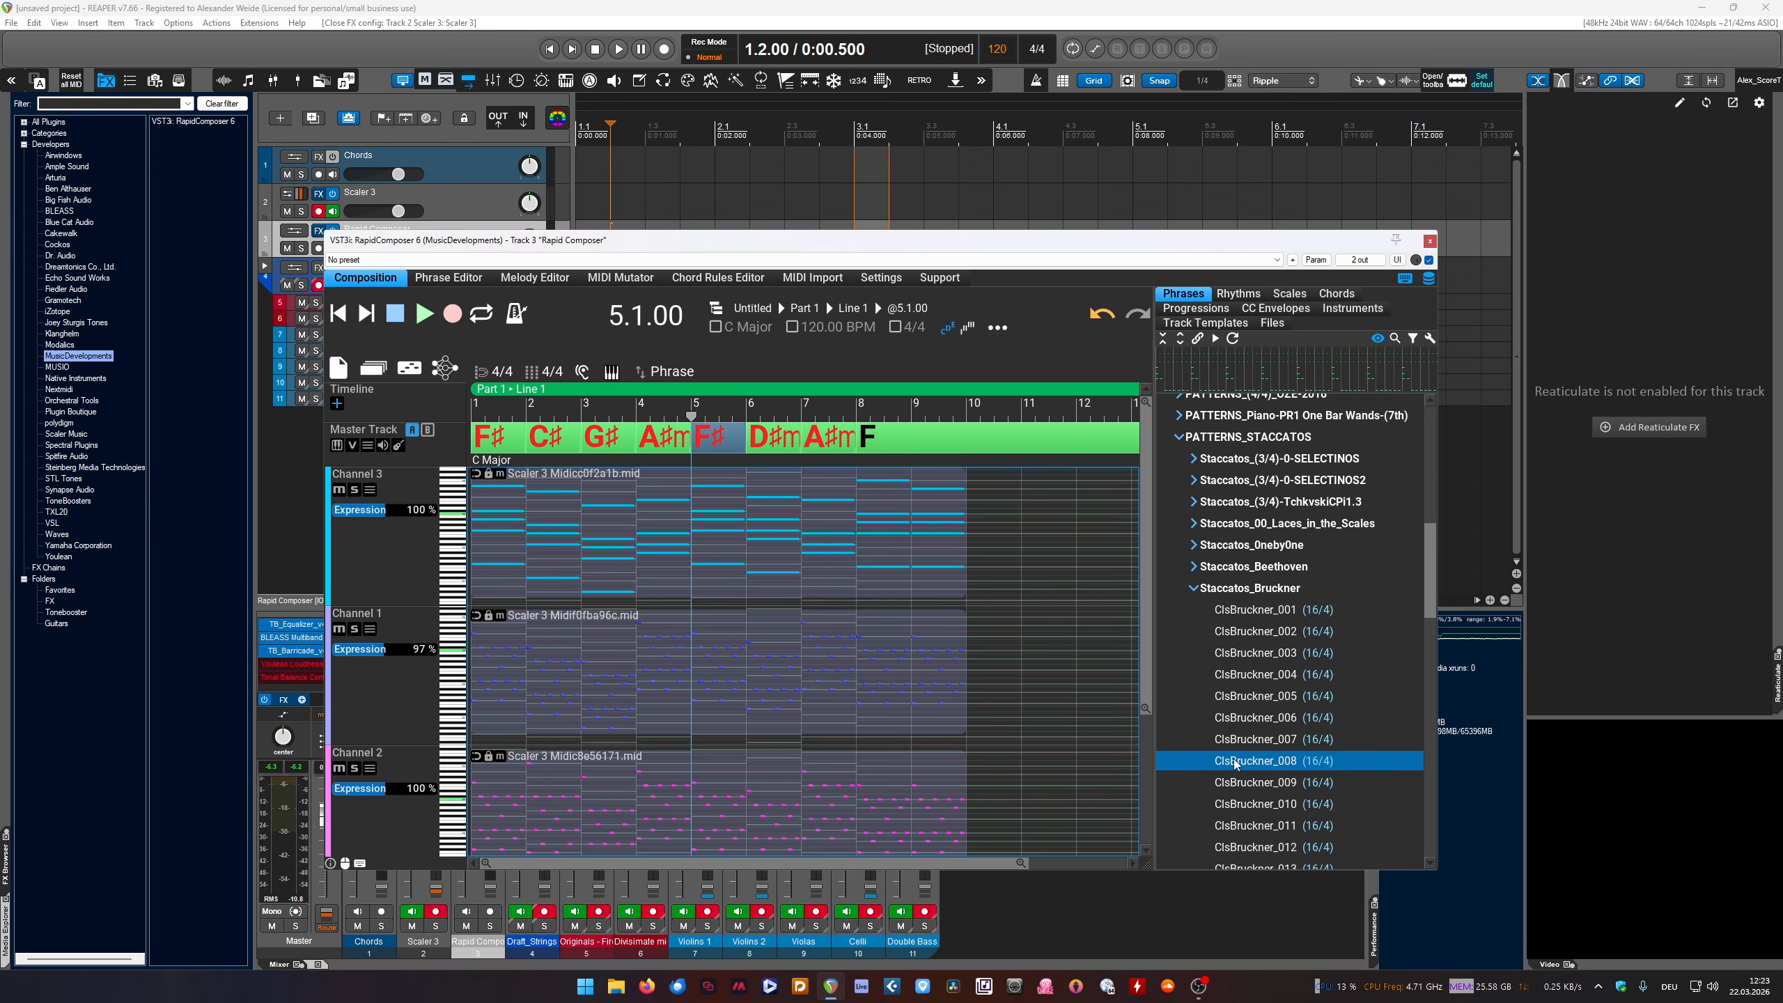
click(1235, 717)
scroll(1256, 724, down, 5)
click(1265, 713)
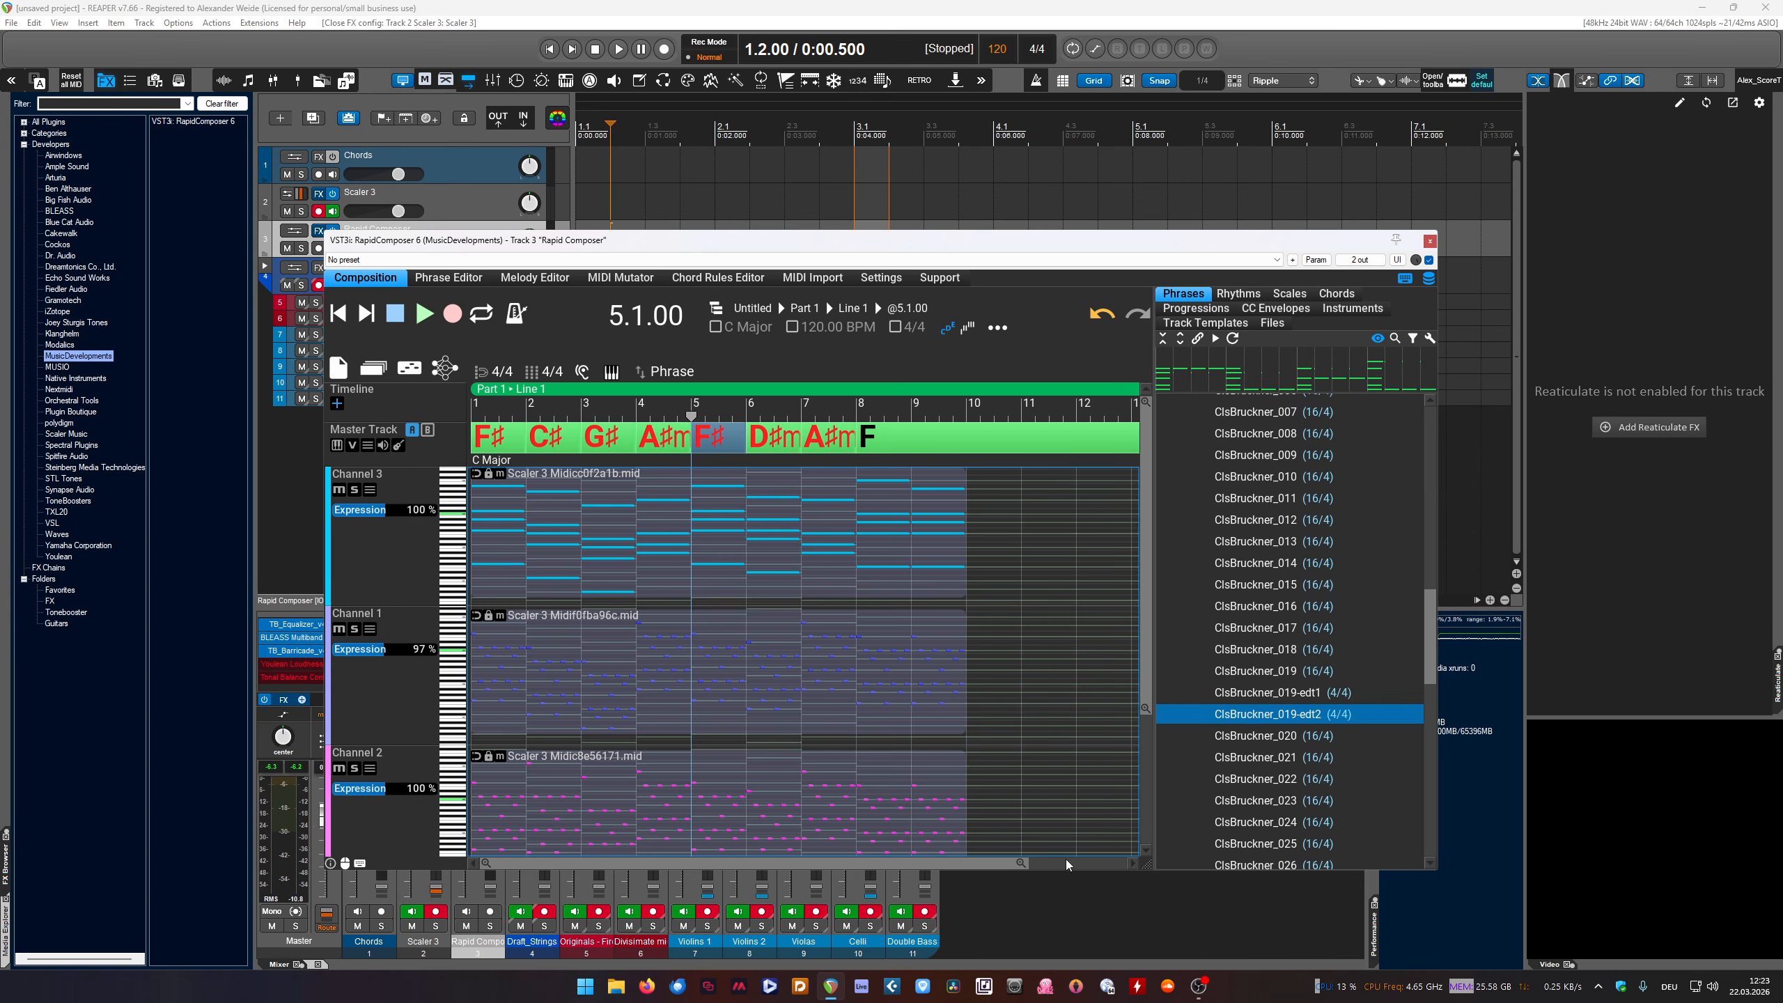
Apply the rhythm of ClsBruckner_019-edt2 to the Scaler 3 phrase on Channel 3
click(556, 504)
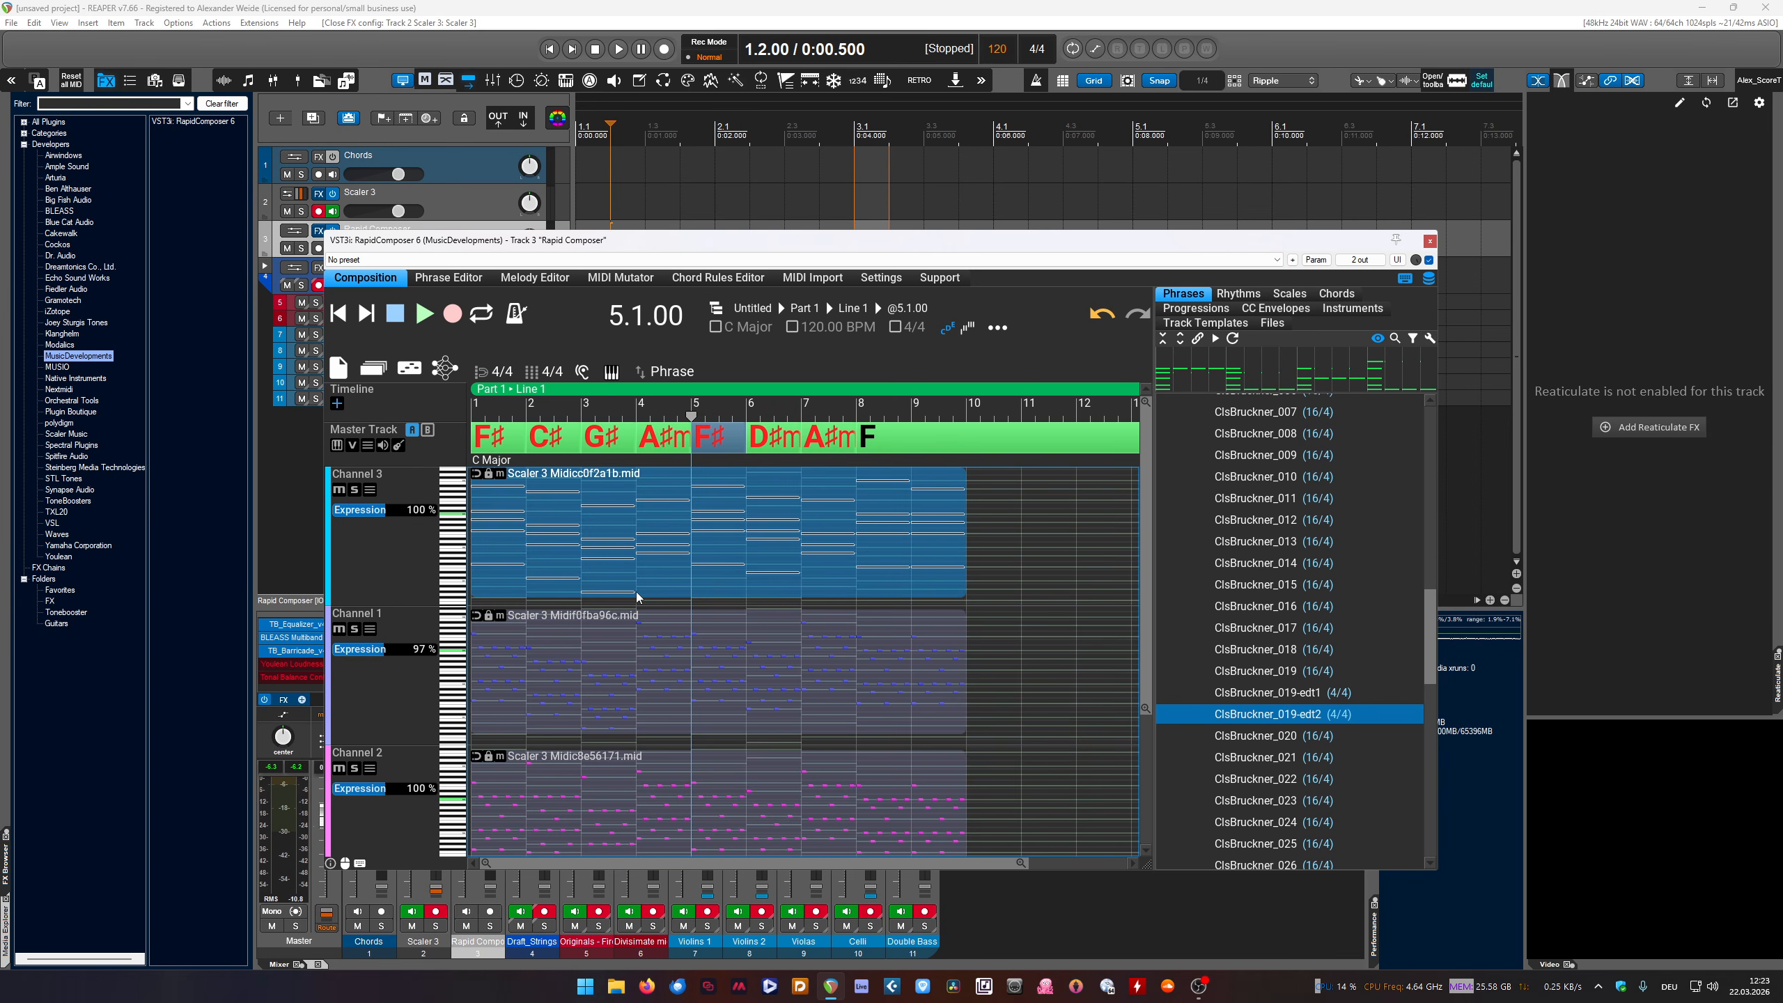
click(1193, 378)
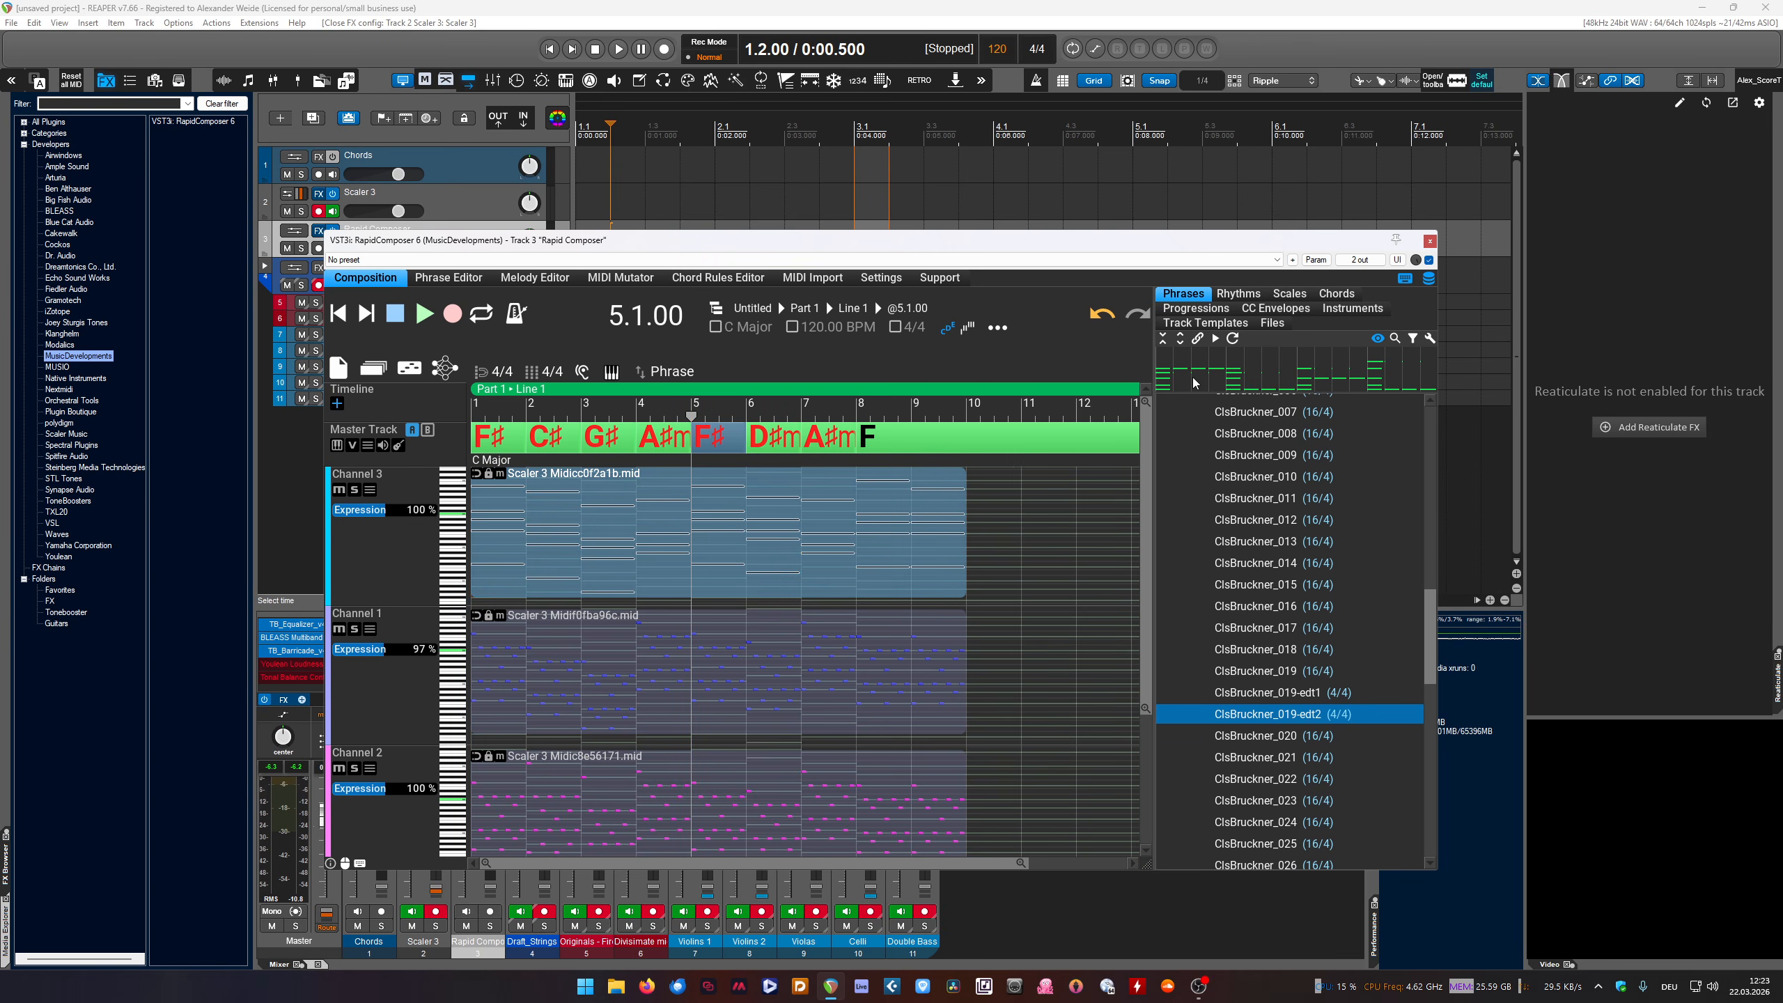
drag(1248, 720, 866, 535)
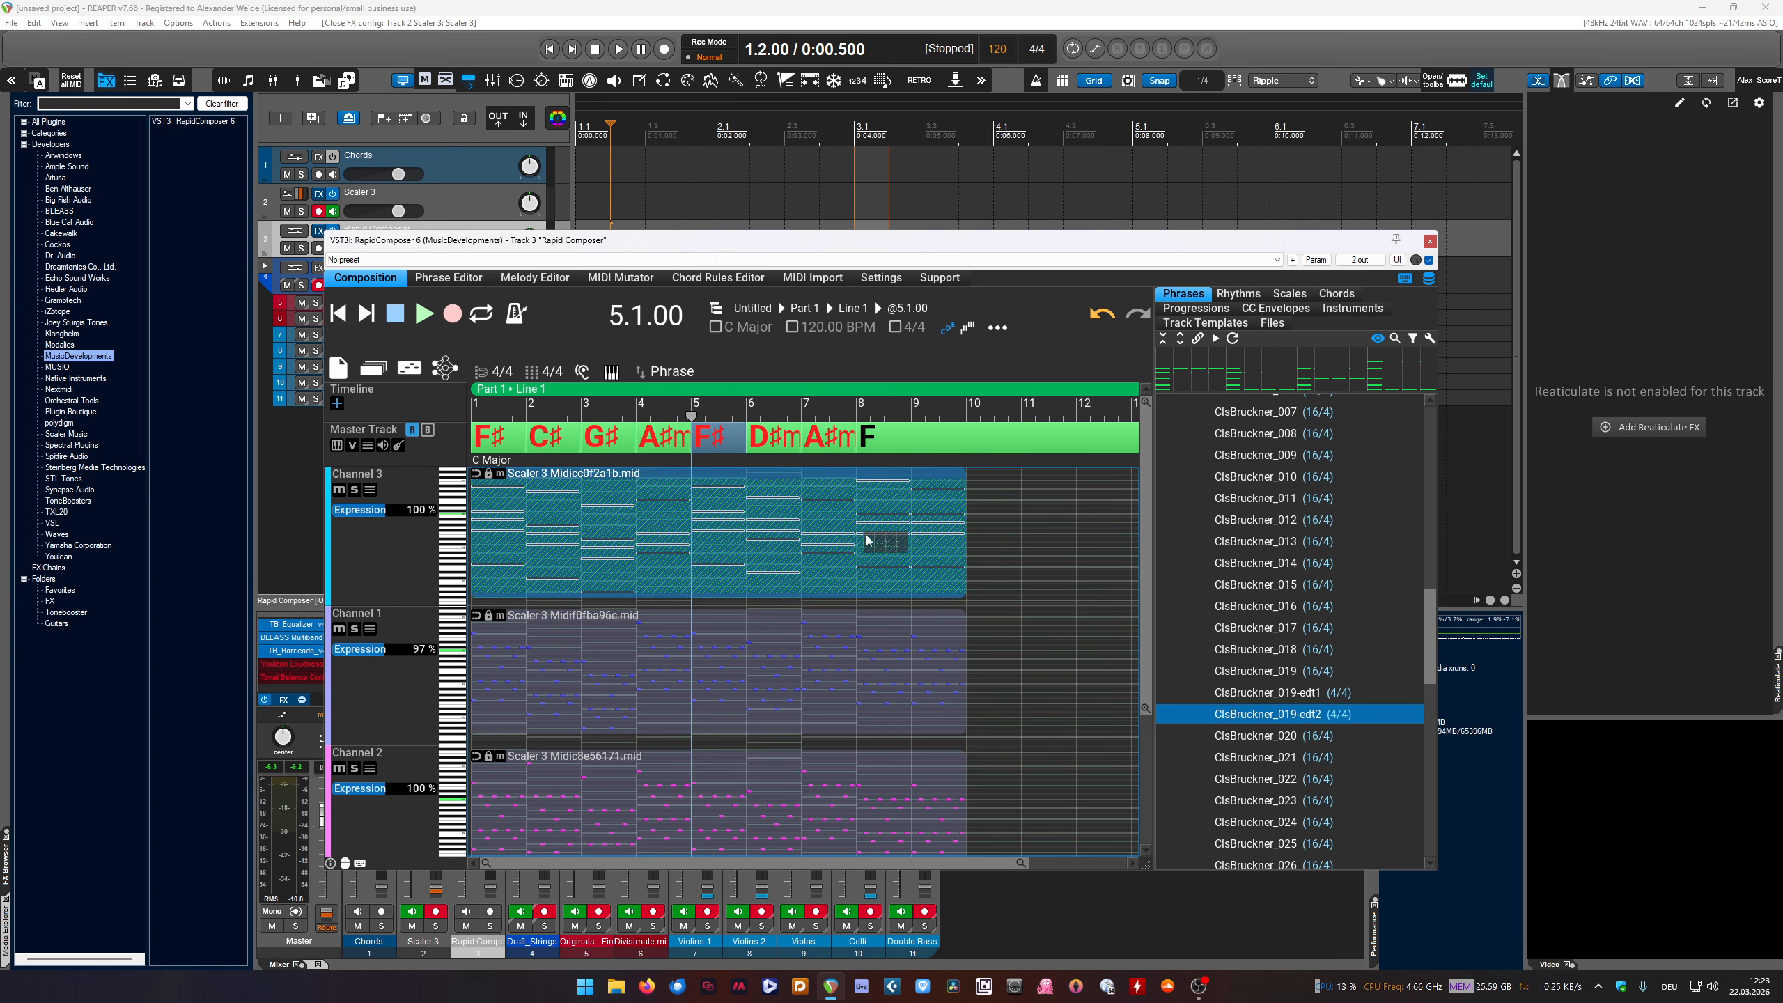
drag(641, 536, 640, 536)
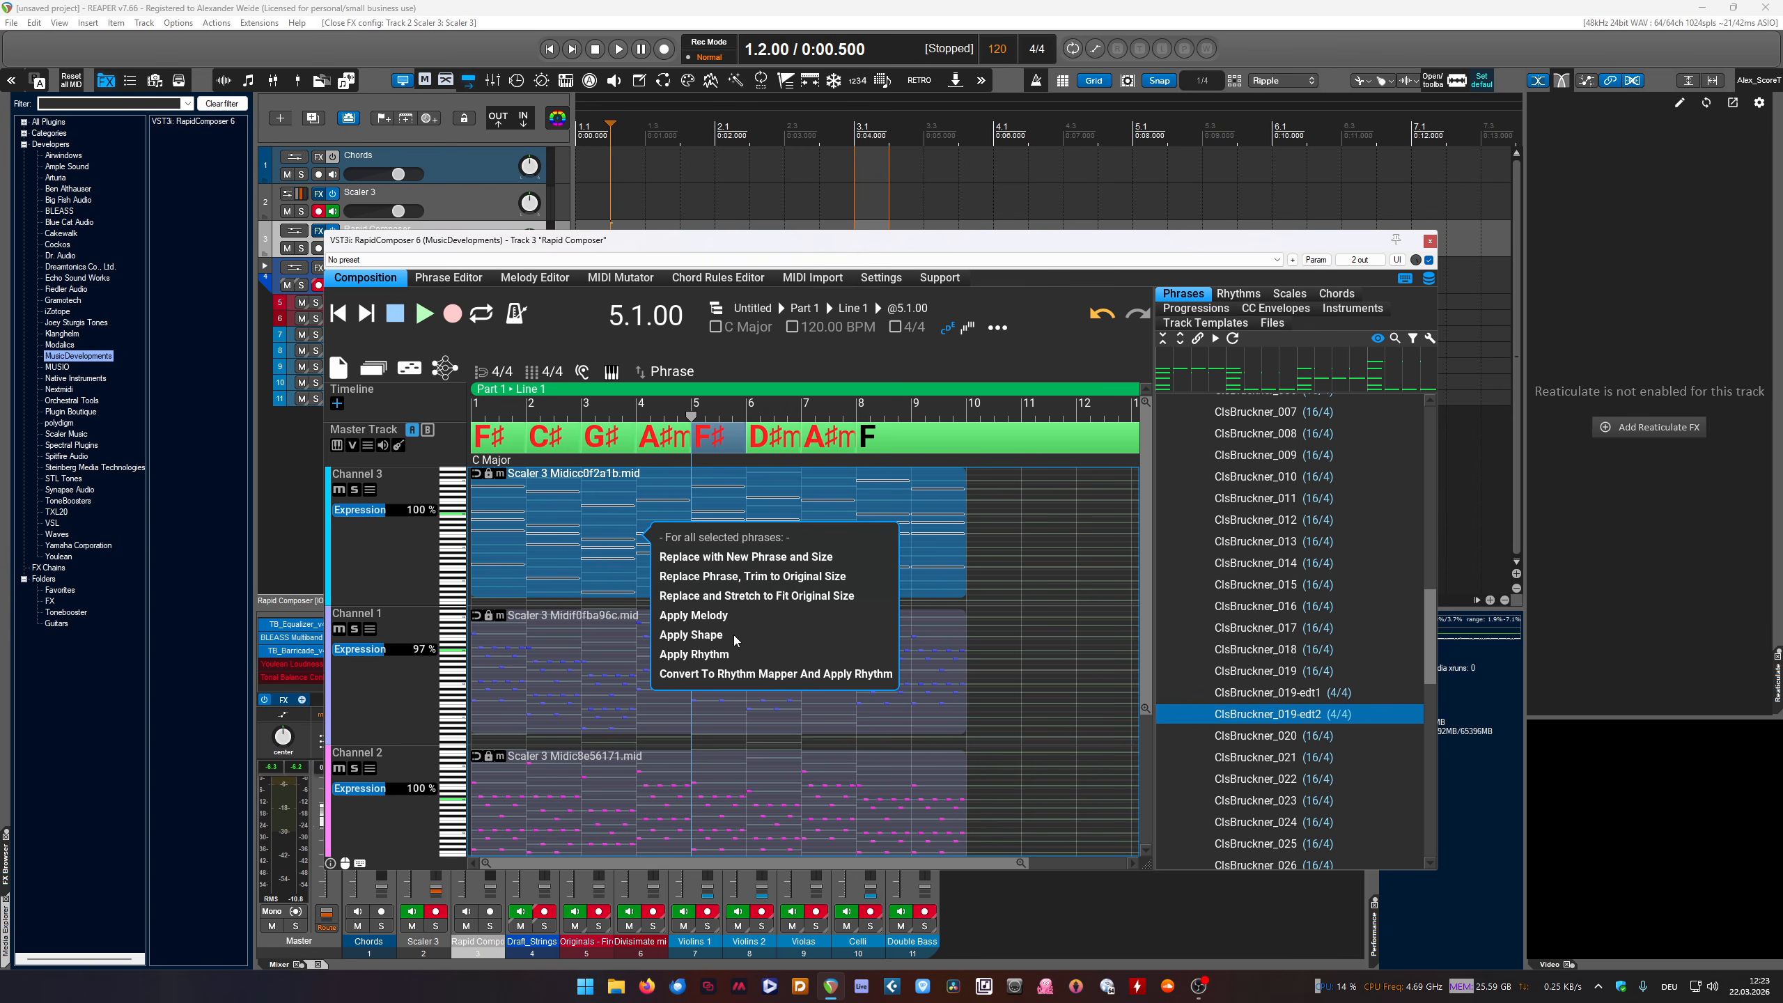
click(707, 651)
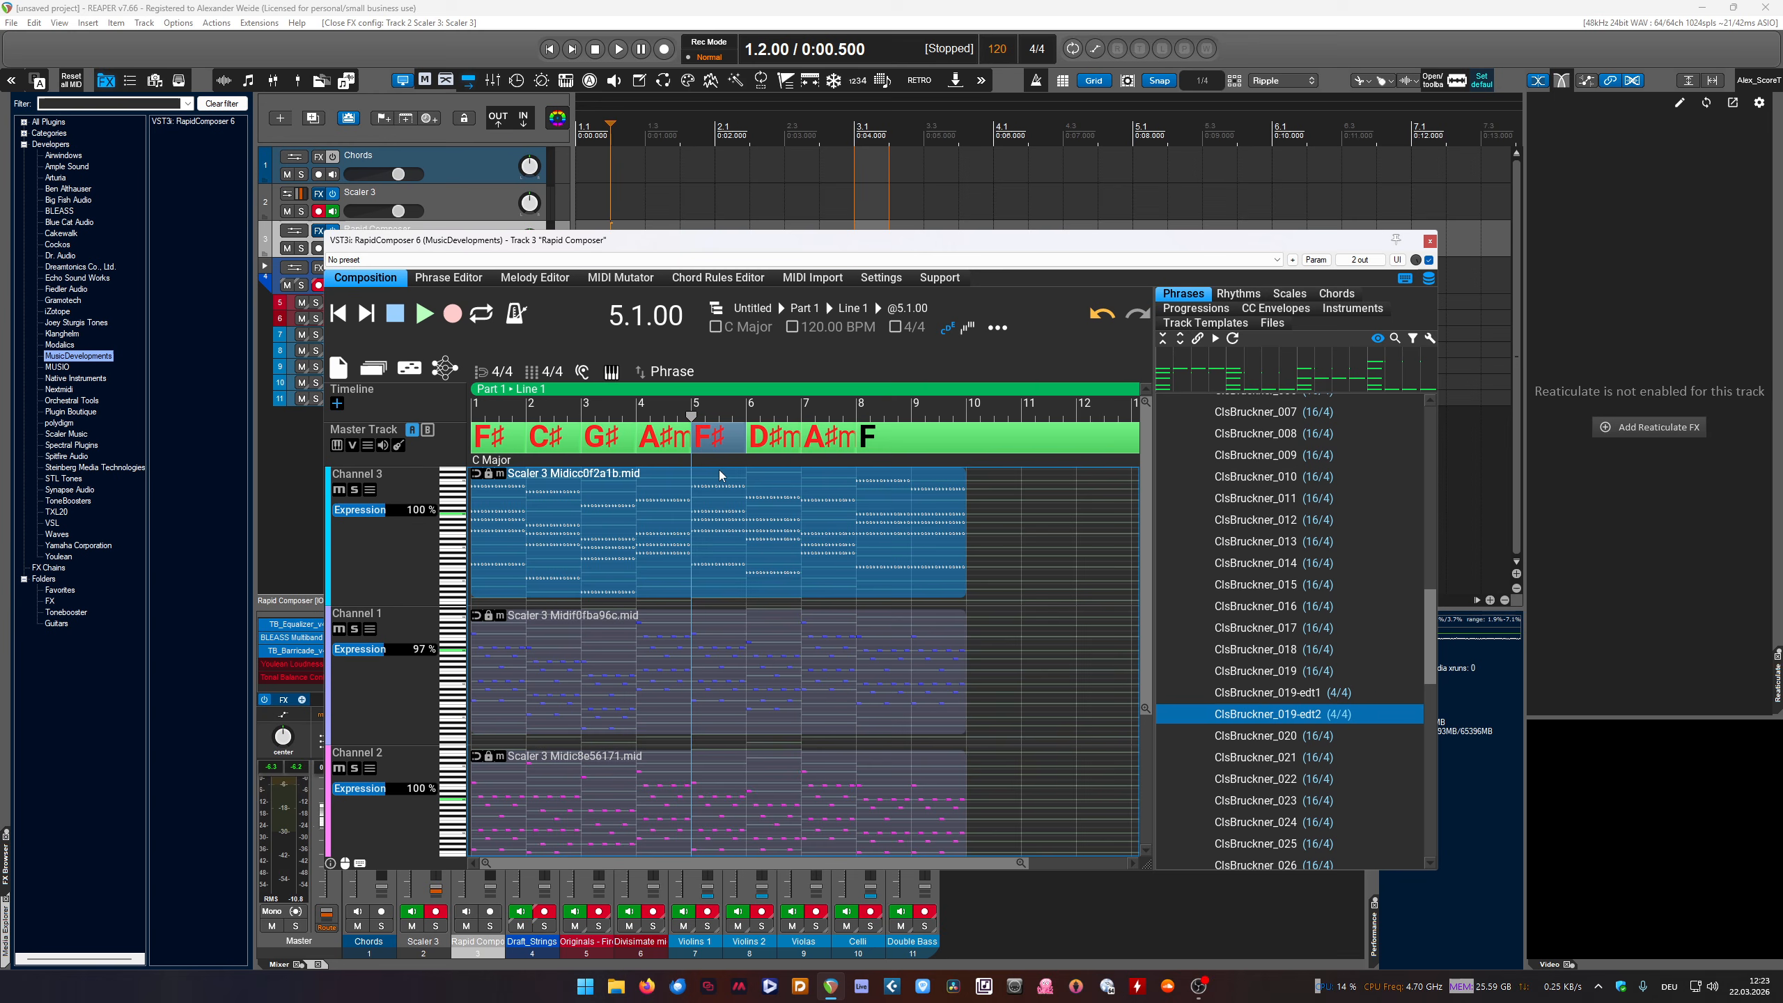
In the Channel 3 phrase's variations, swap the rhythm source for ClsBruckner_017, and delete the Apply Rhythm variation
double_click(813, 489)
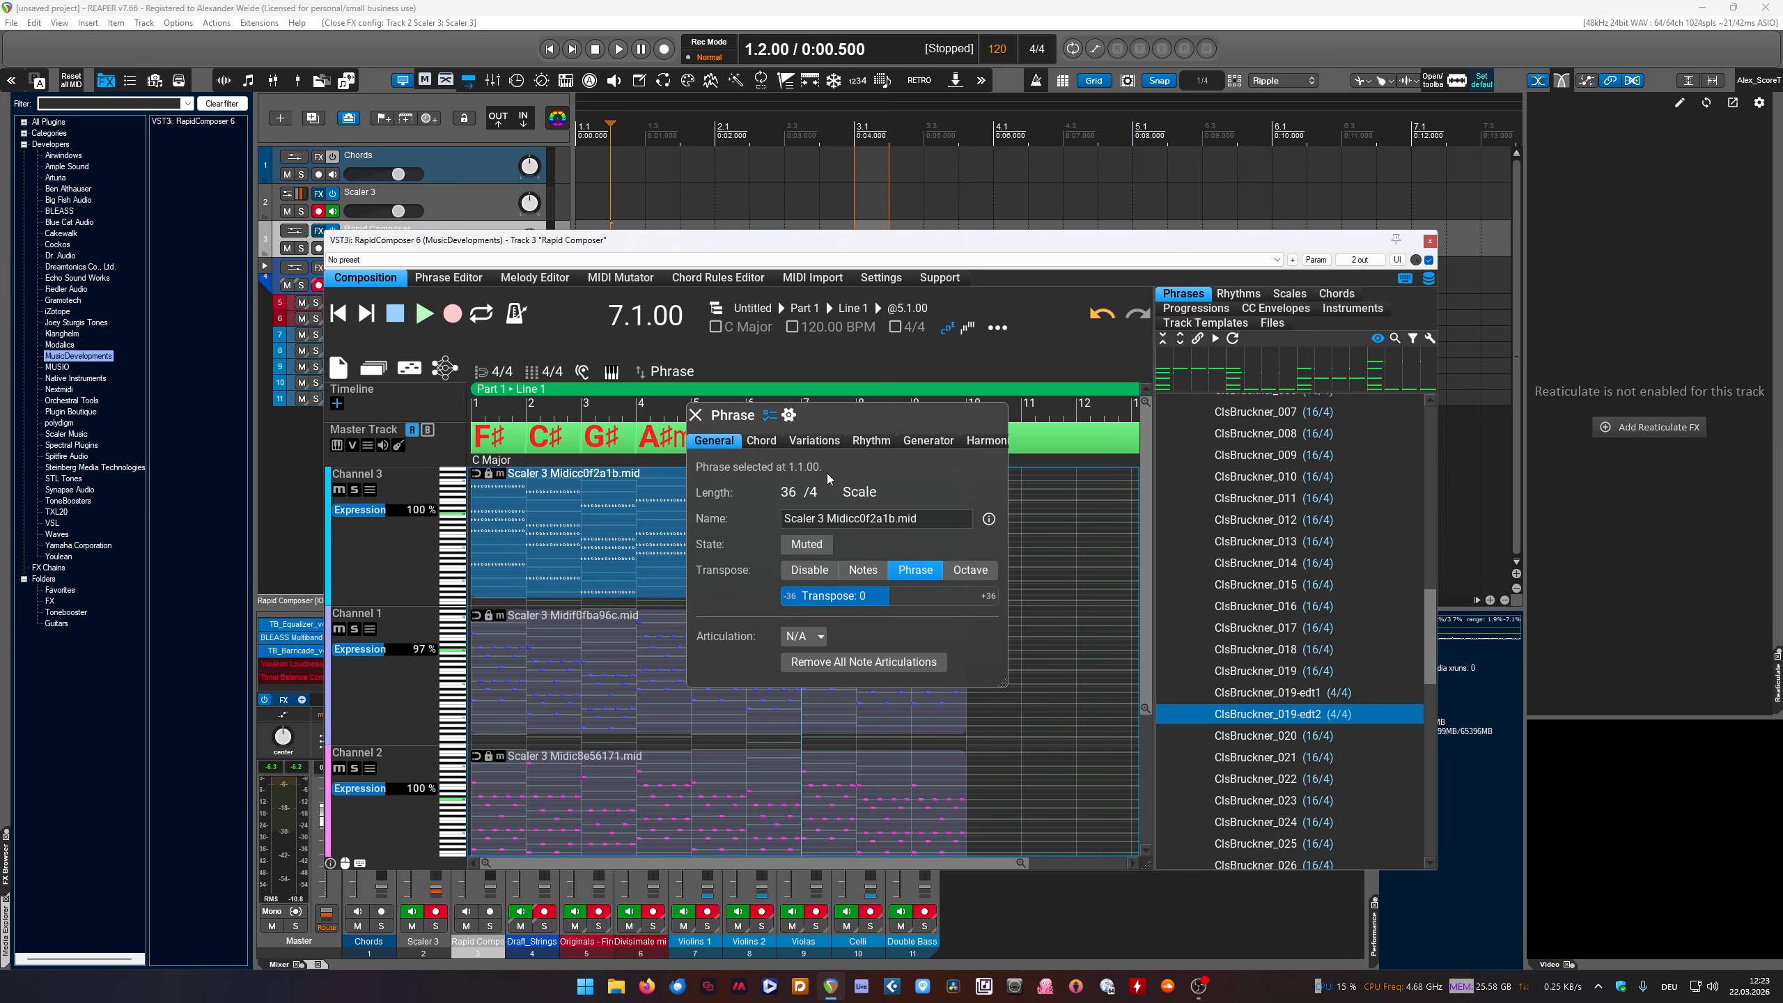
click(815, 440)
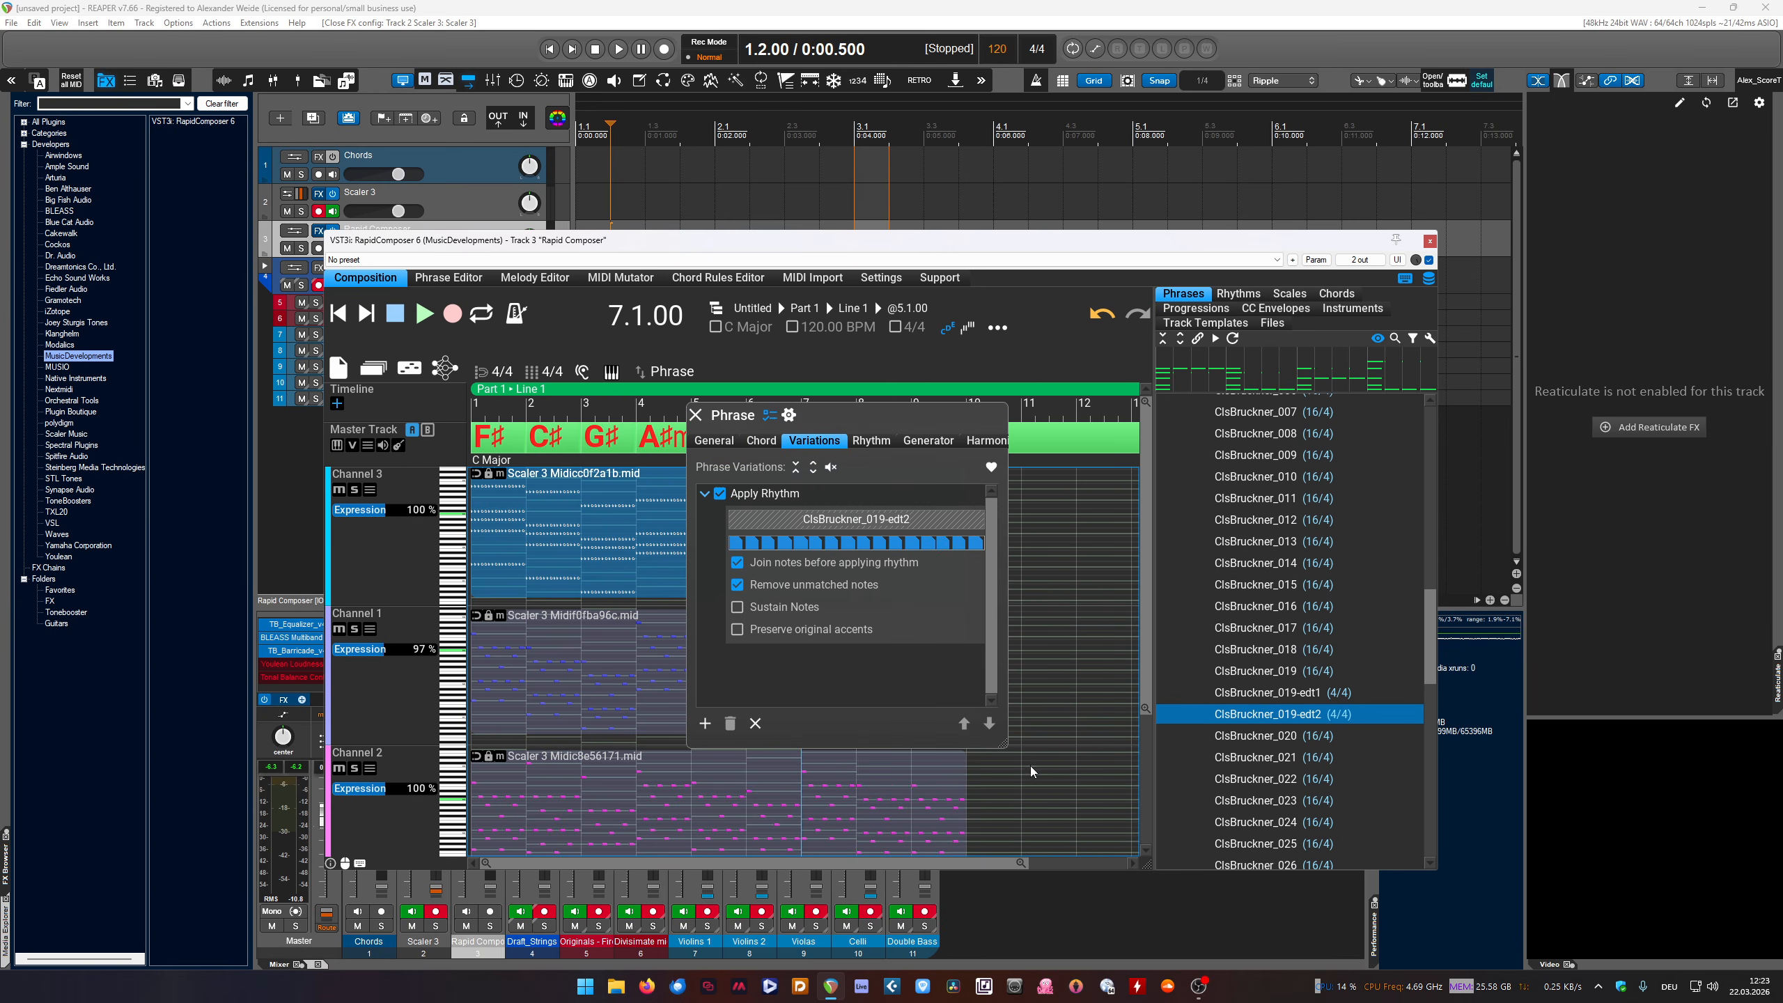
drag(1000, 744, 1141, 837)
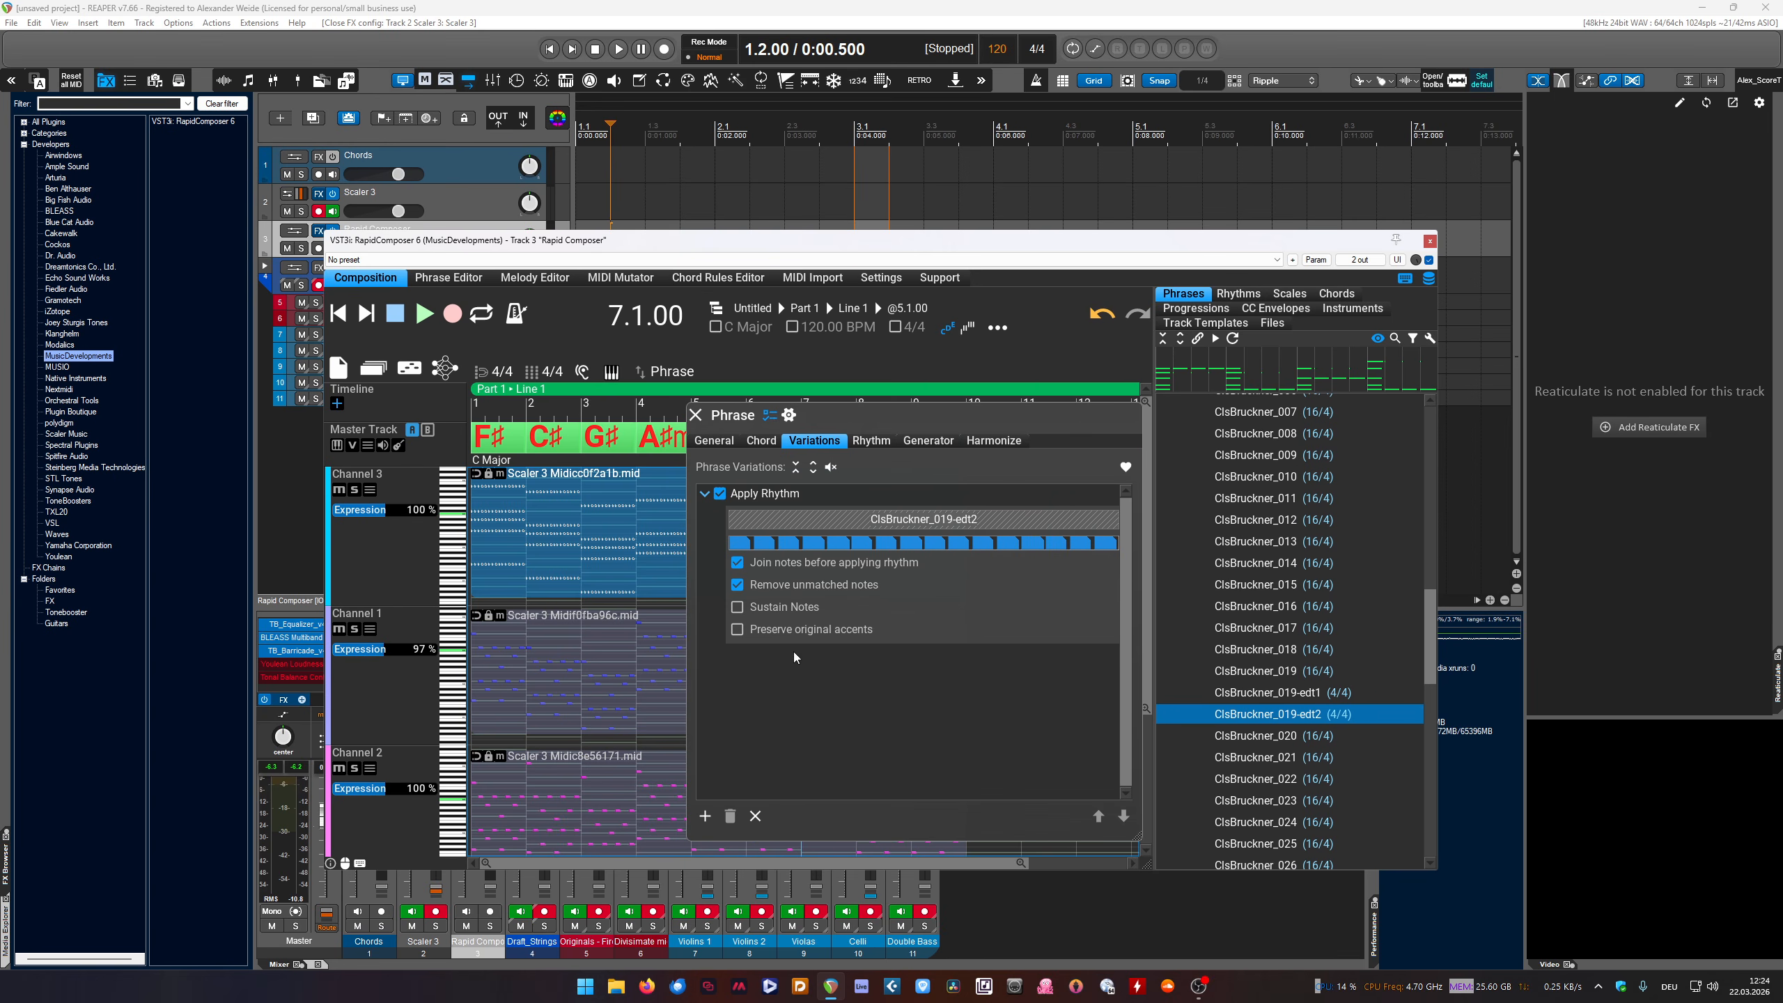
click(737, 606)
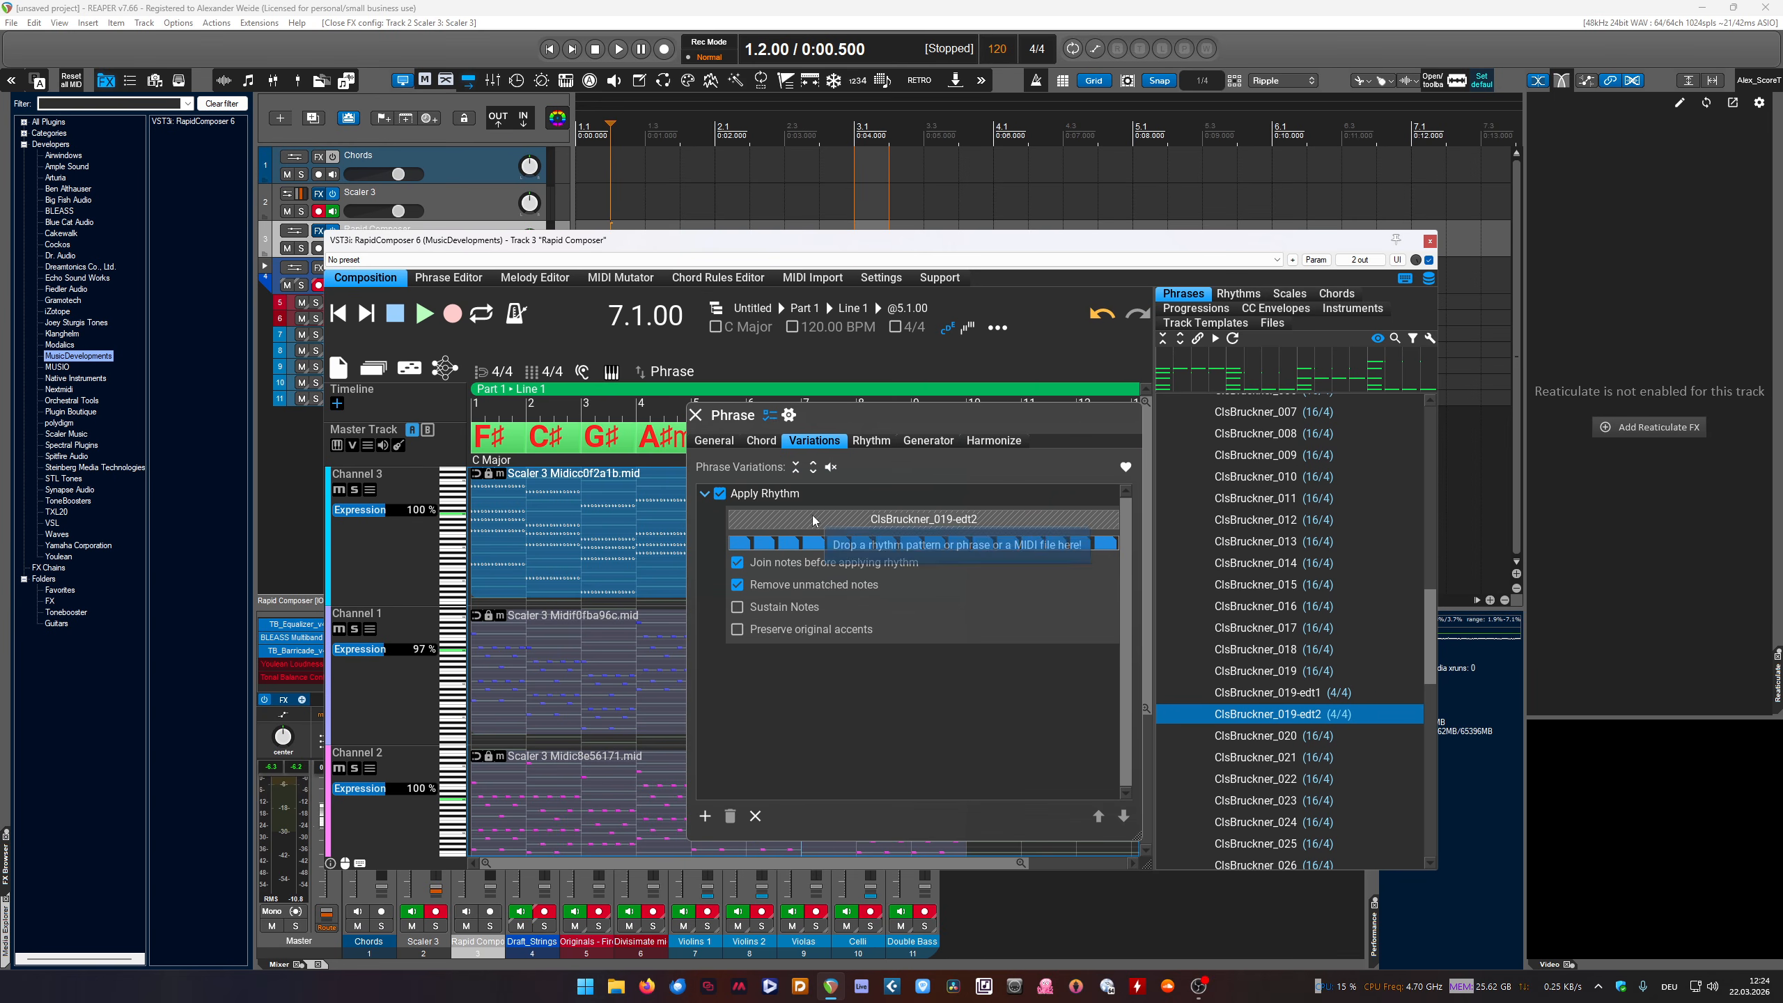
drag(1271, 630, 908, 532)
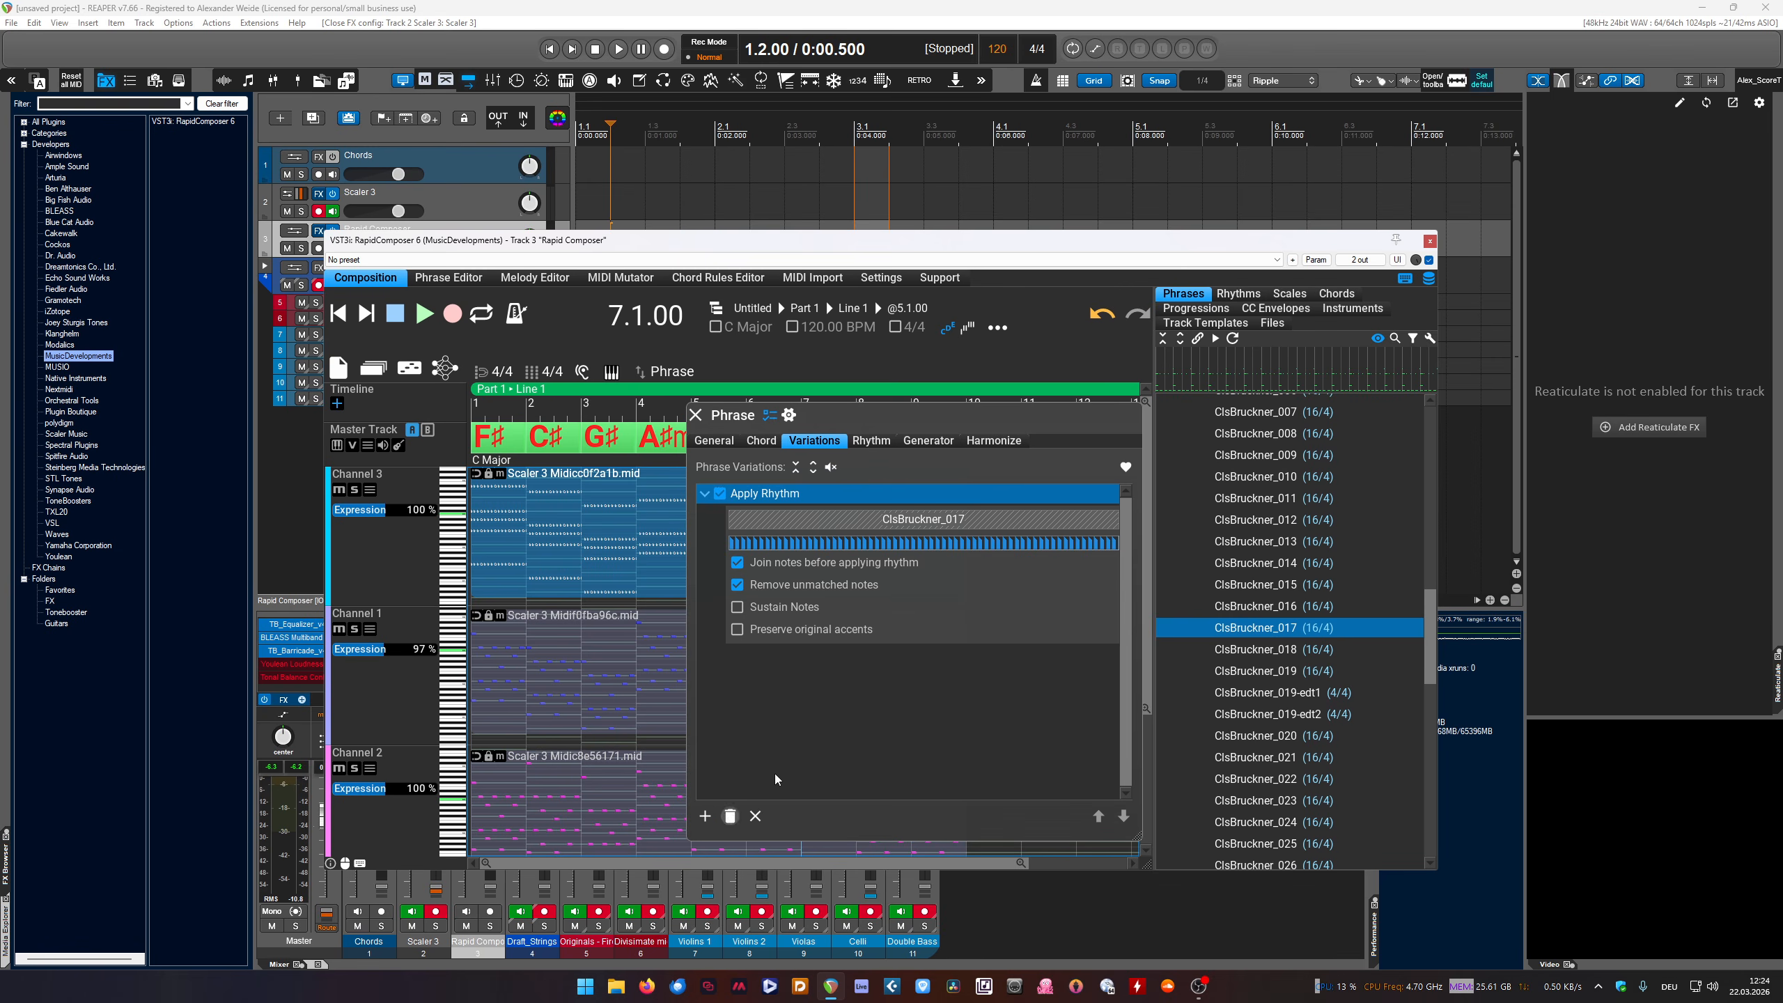
click(731, 817)
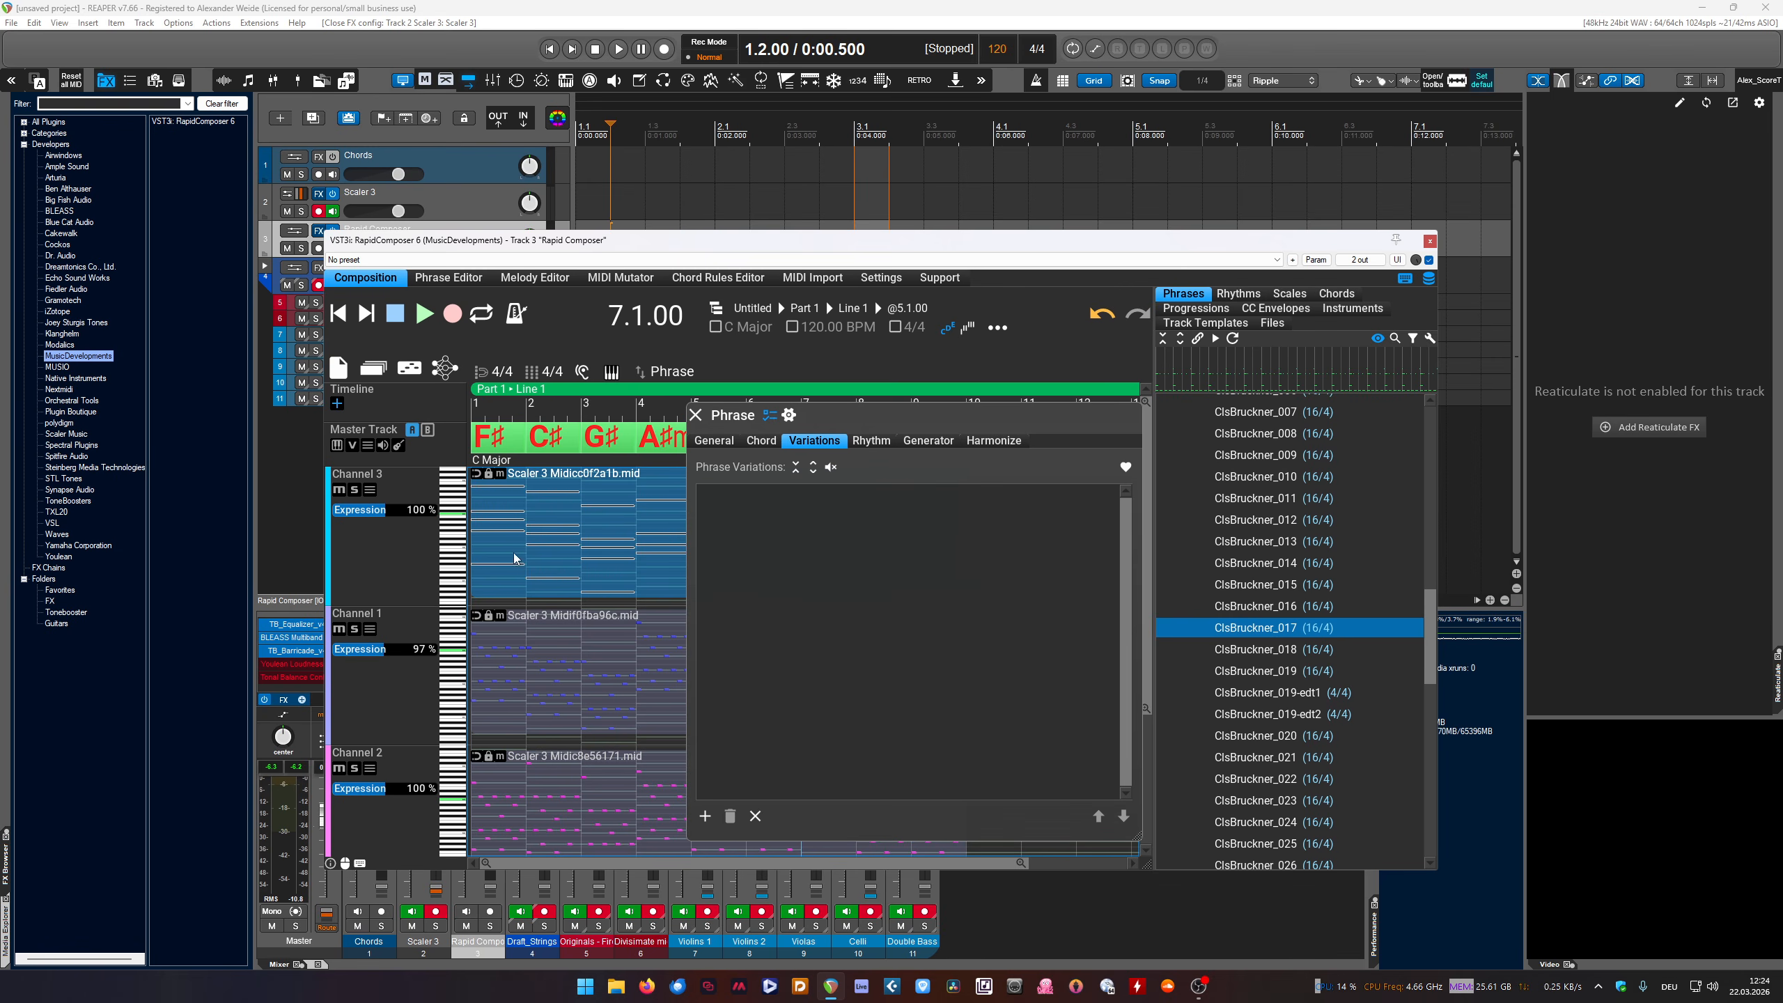
drag(744, 415, 689, 451)
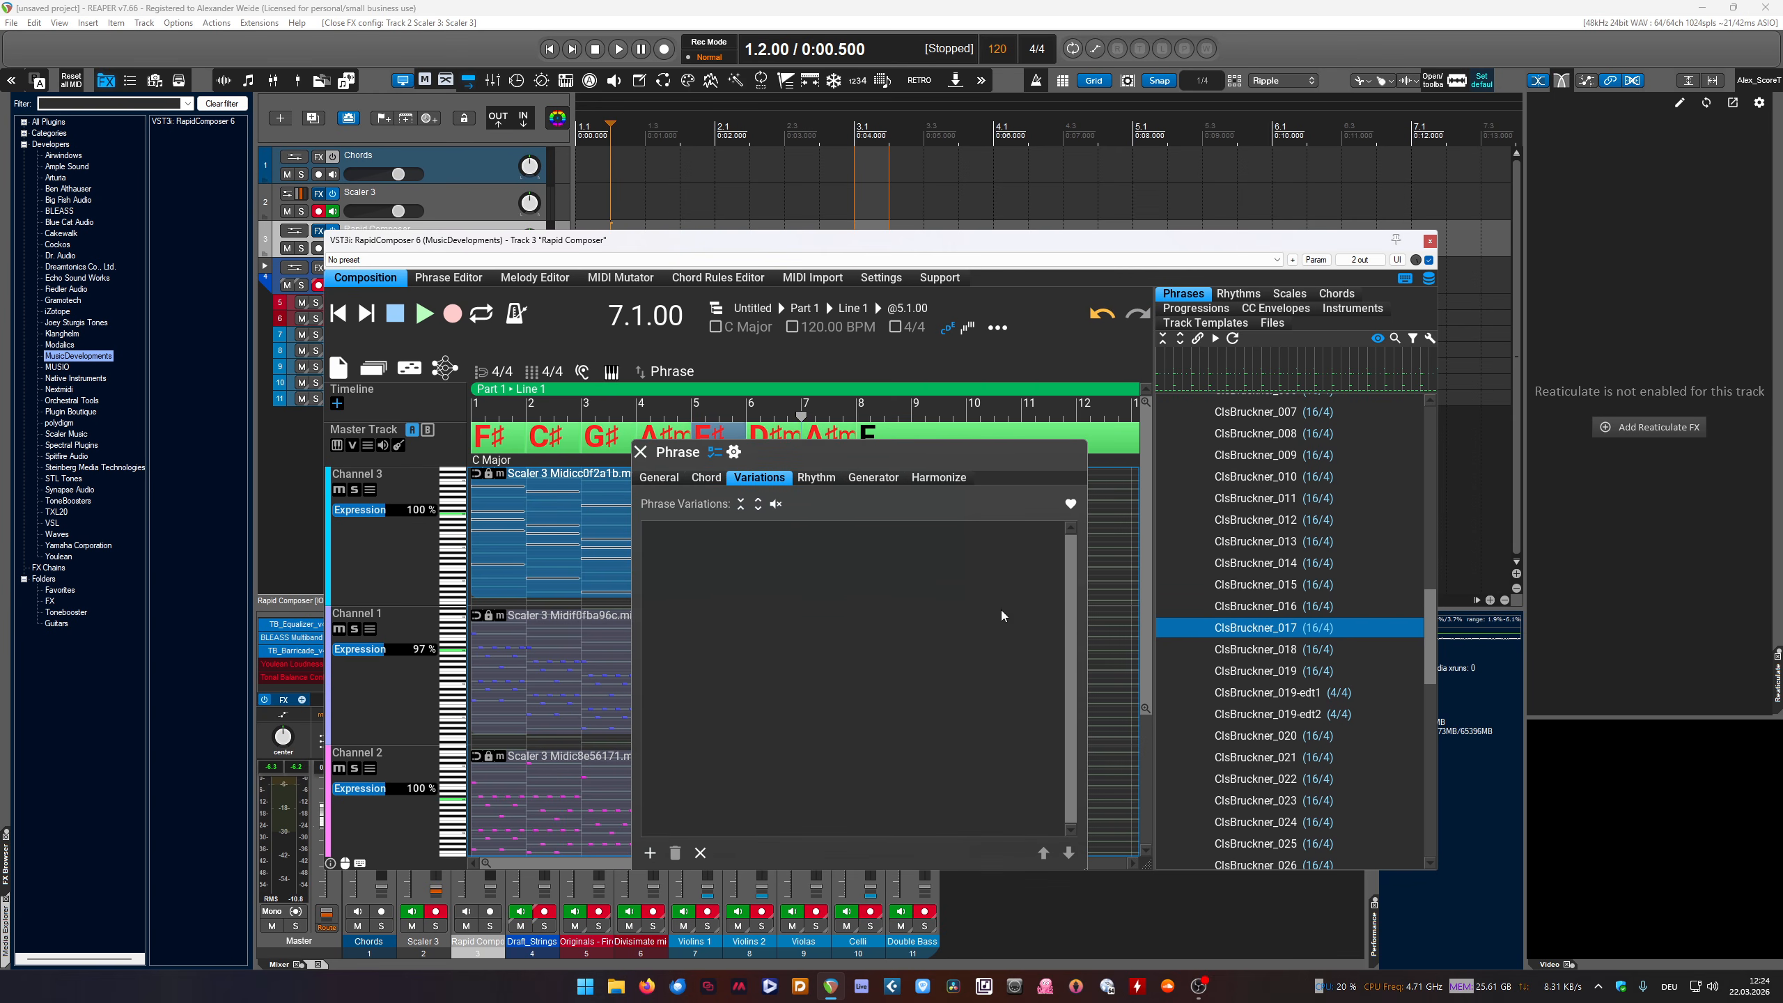
Apply the shape of CorRS4_002 from Staccatos_CORRECTZ to the Channel 3 phrase
scroll(1336, 675, down, 5)
scroll(1319, 749, down, 4)
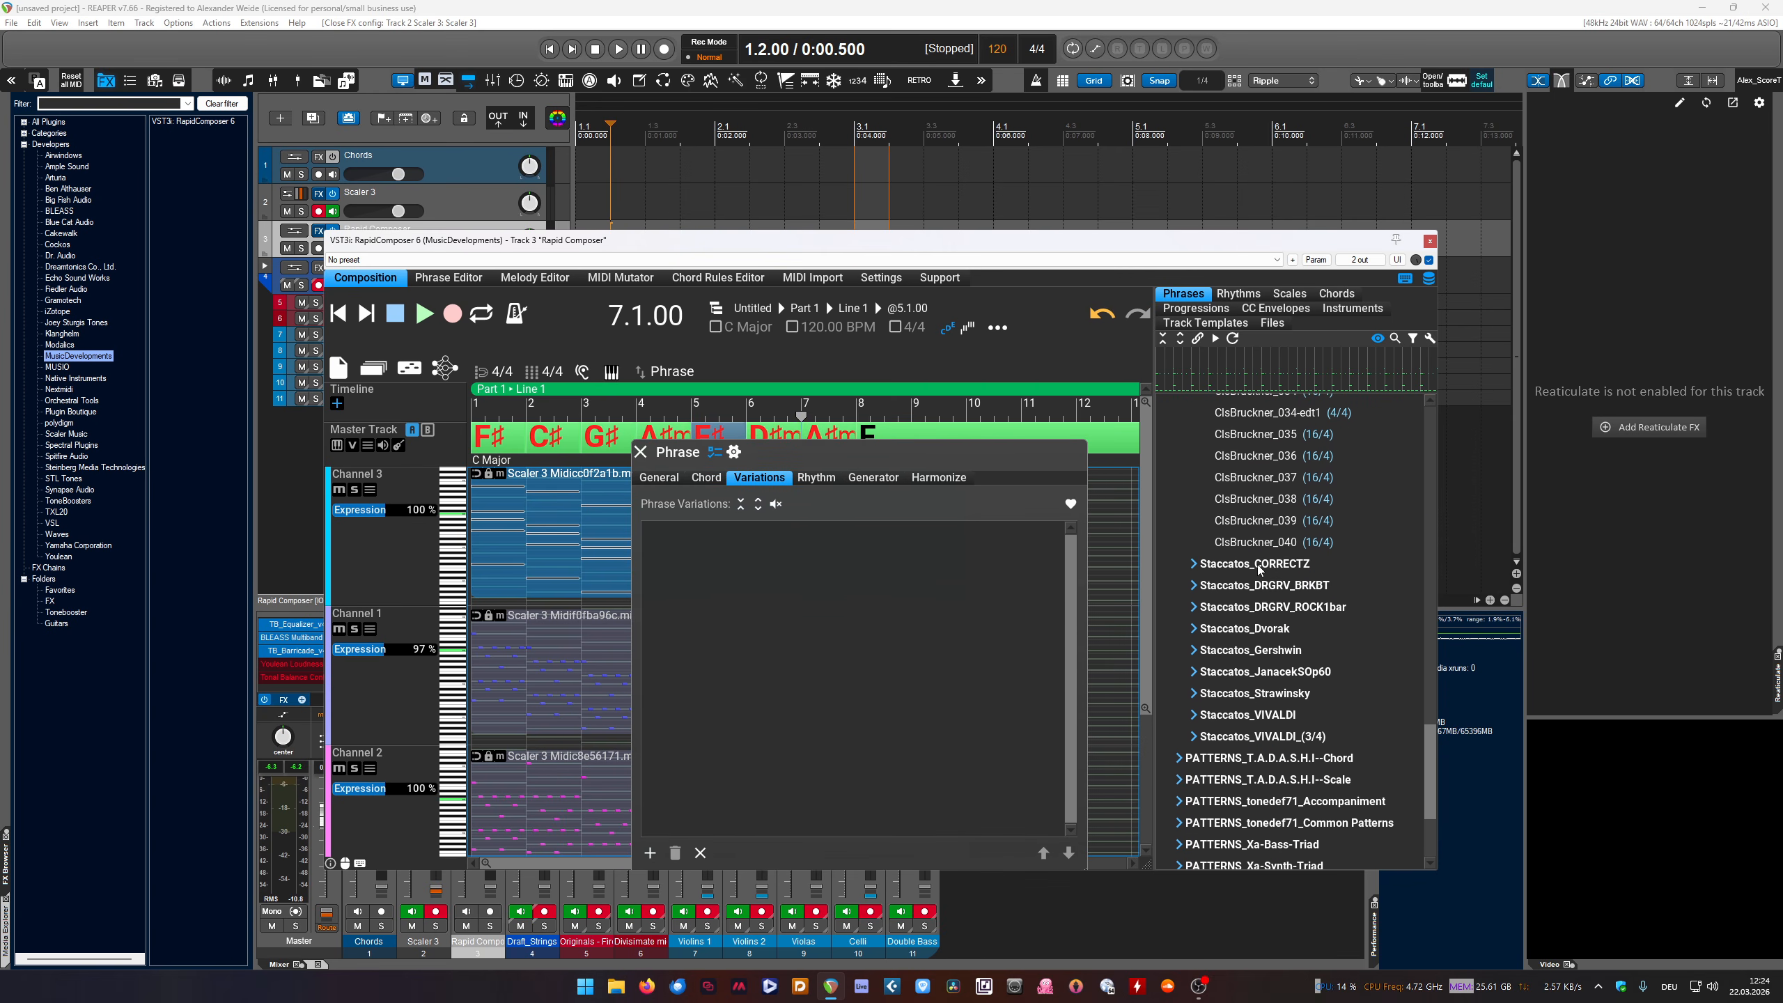
click(1194, 564)
click(1233, 603)
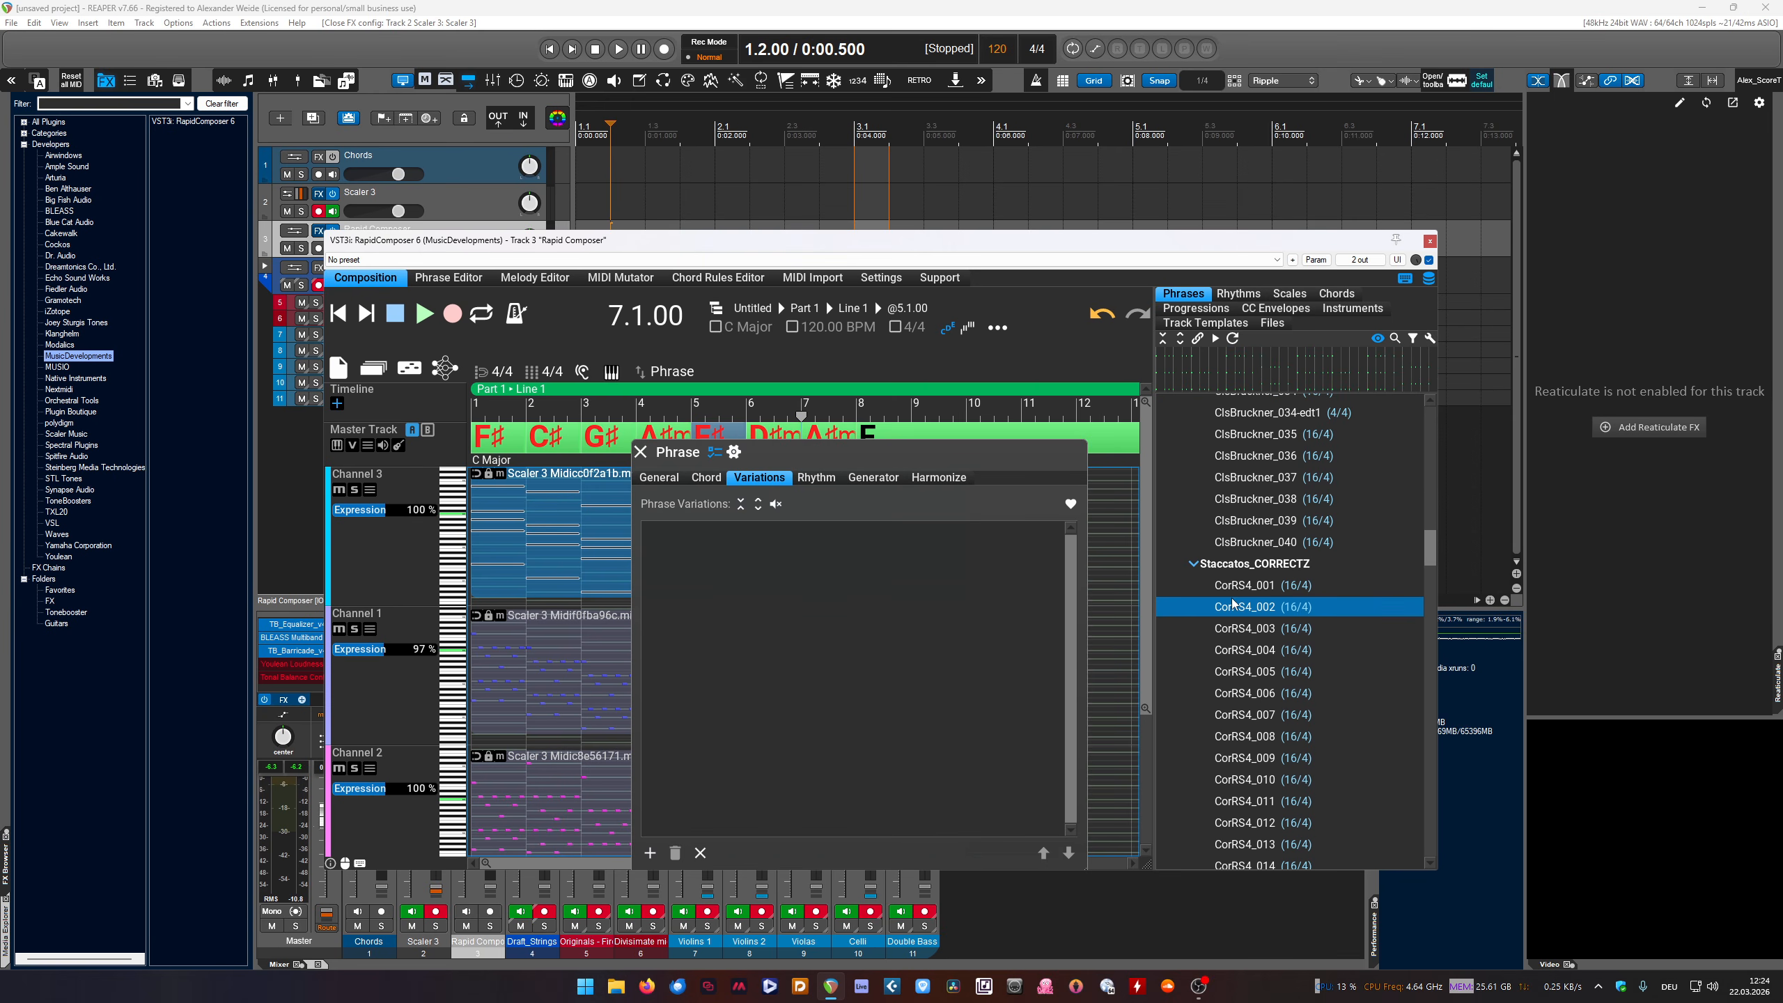
drag(1250, 610, 544, 511)
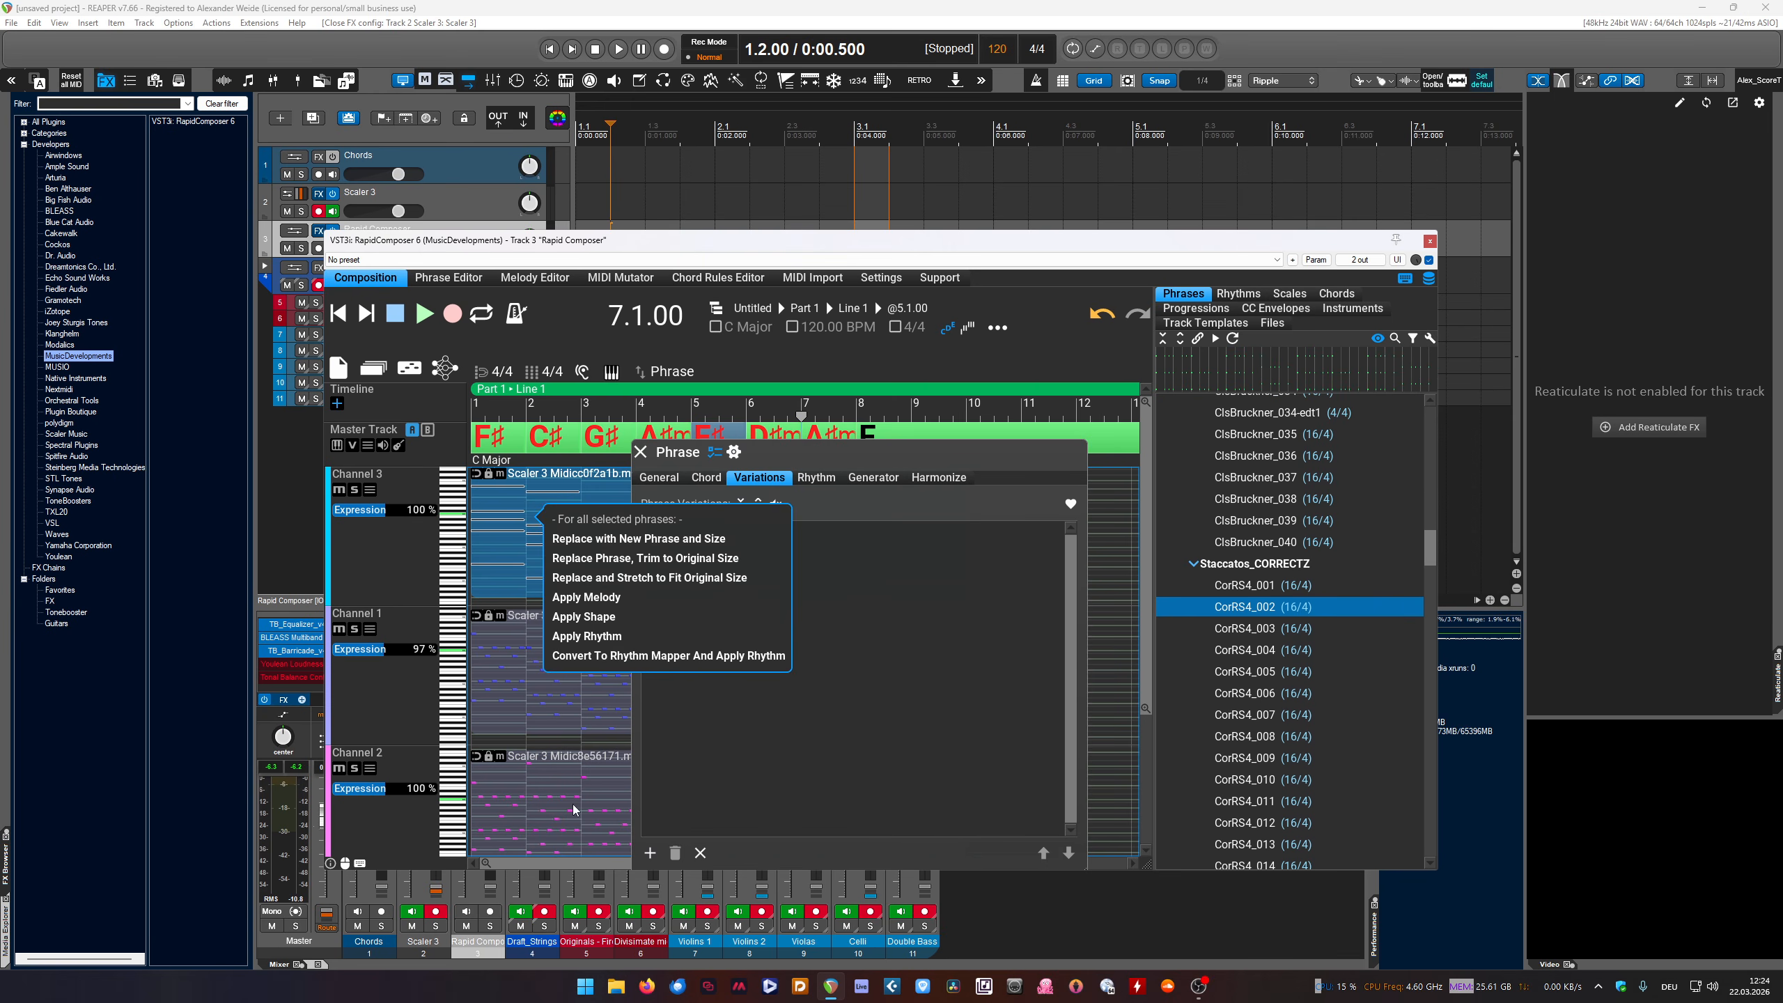
click(584, 615)
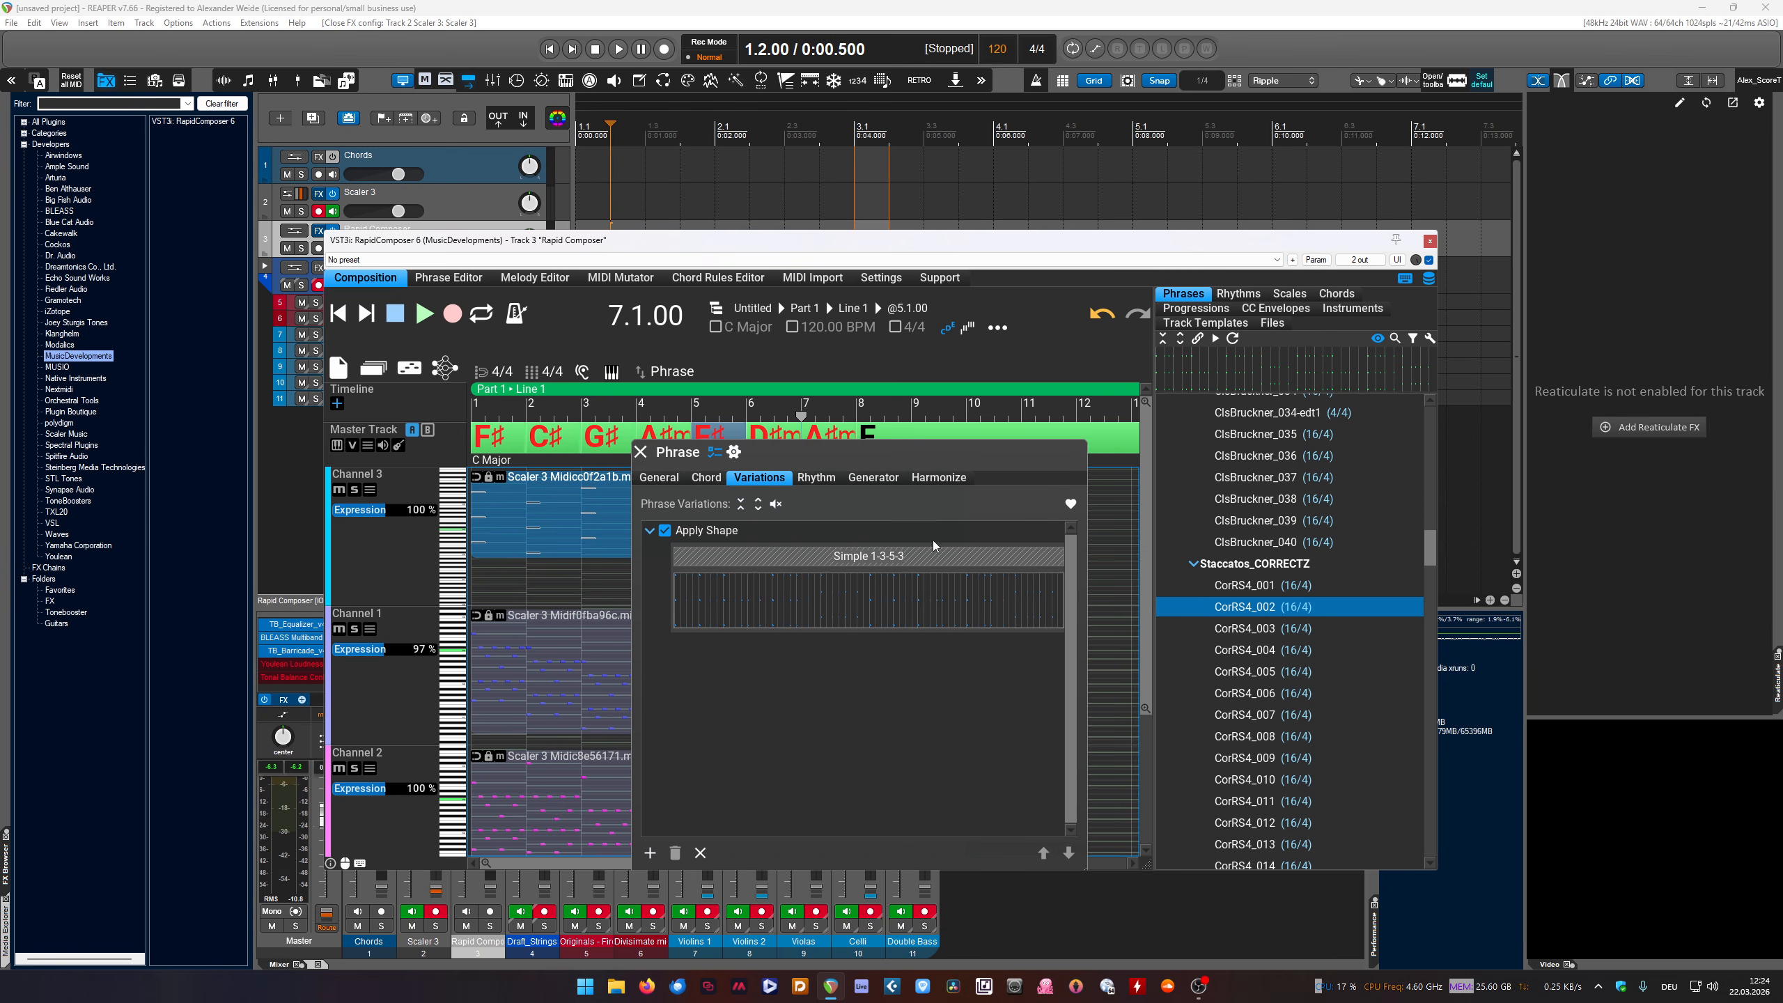
Delete the Apply Shape variation from the Channel 3 phrase
drag(941, 455, 1170, 466)
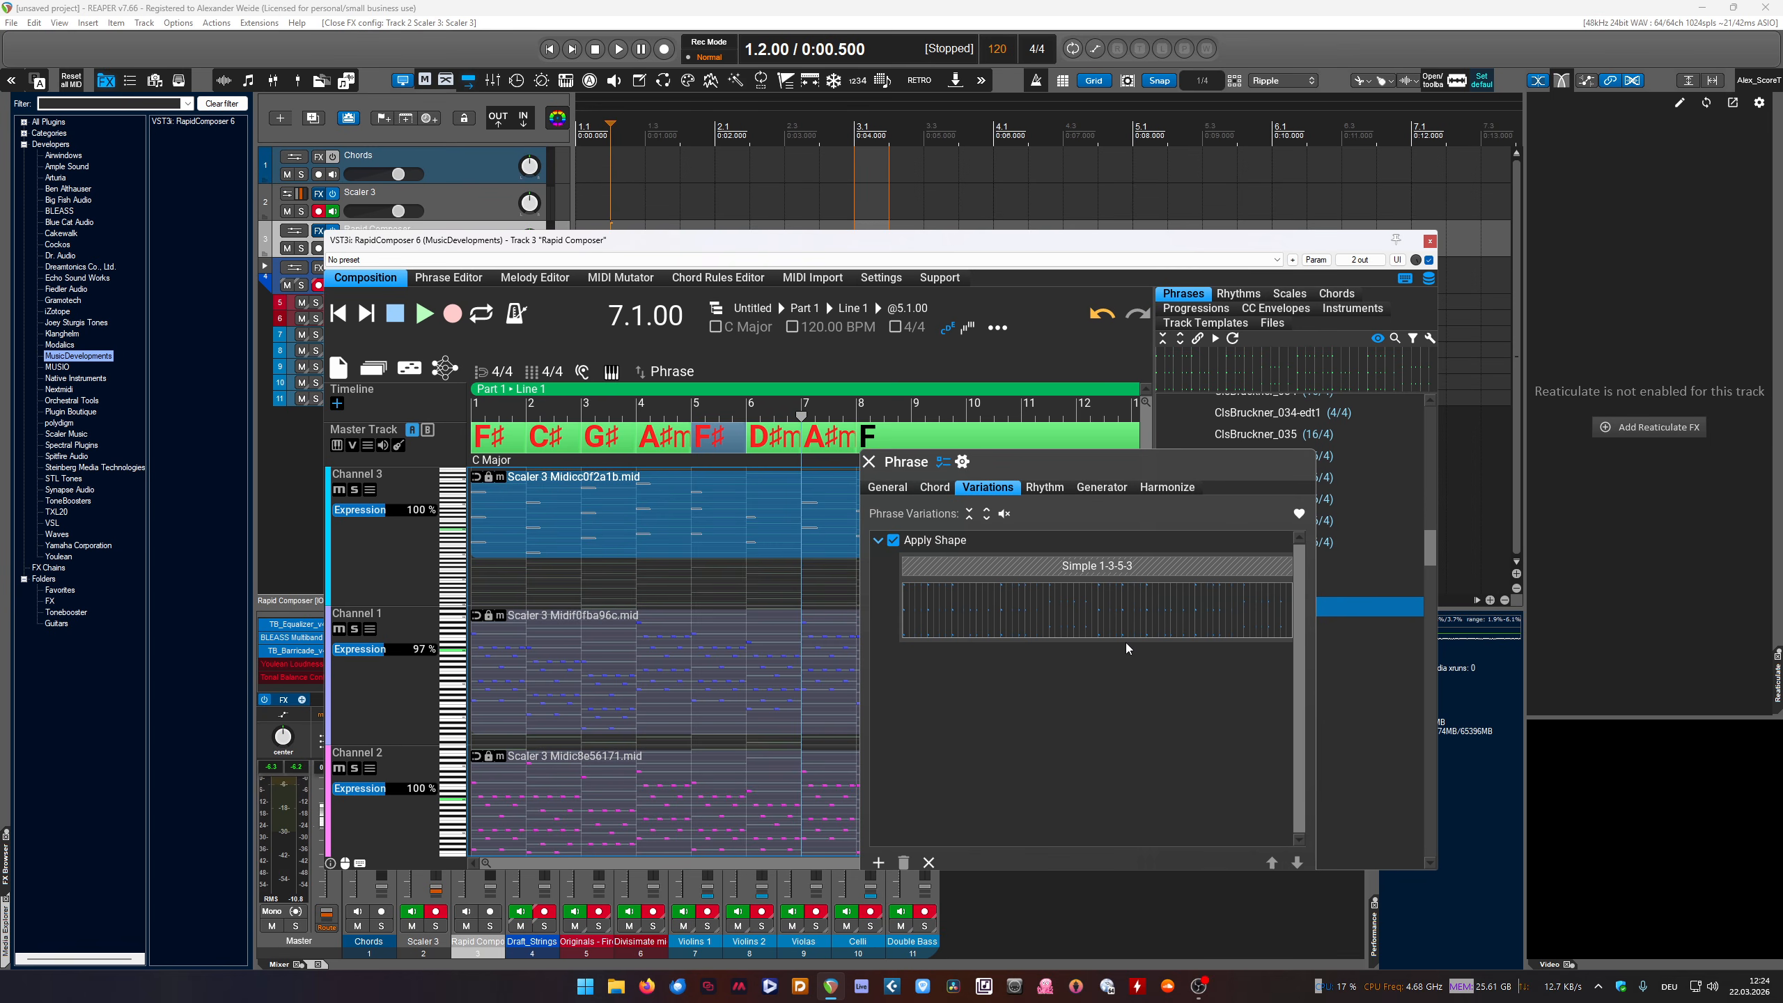
drag(1092, 453, 799, 534)
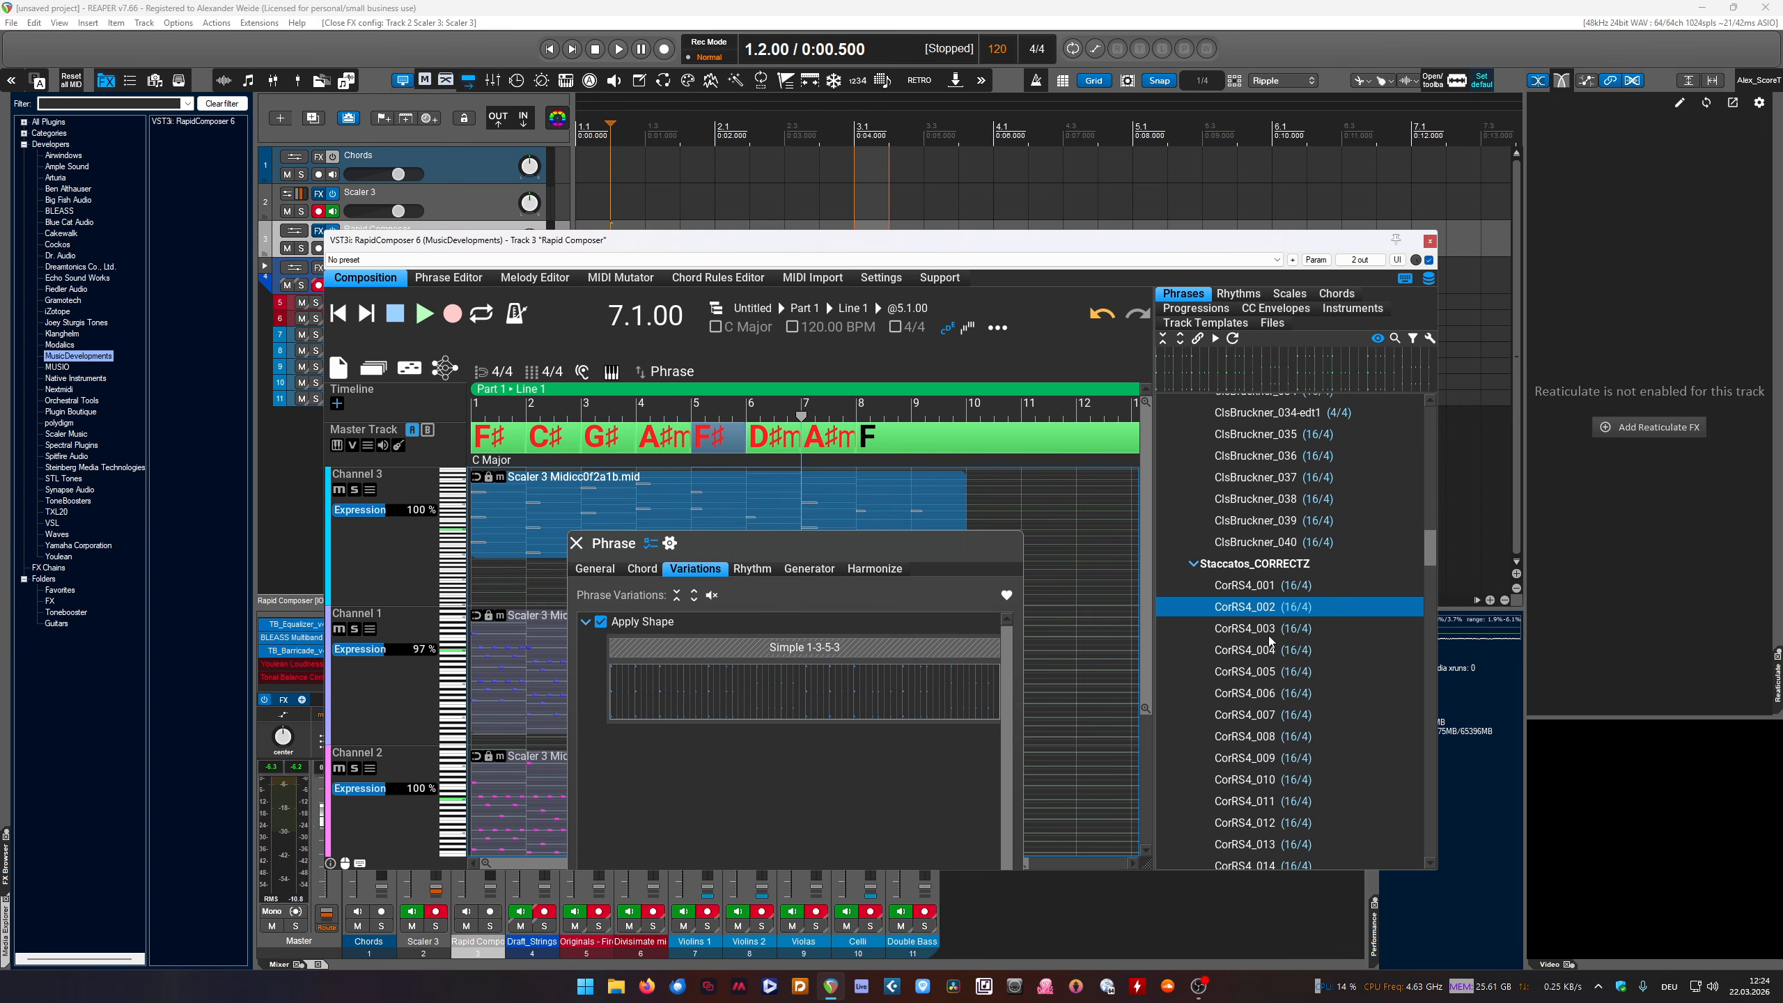
click(667, 630)
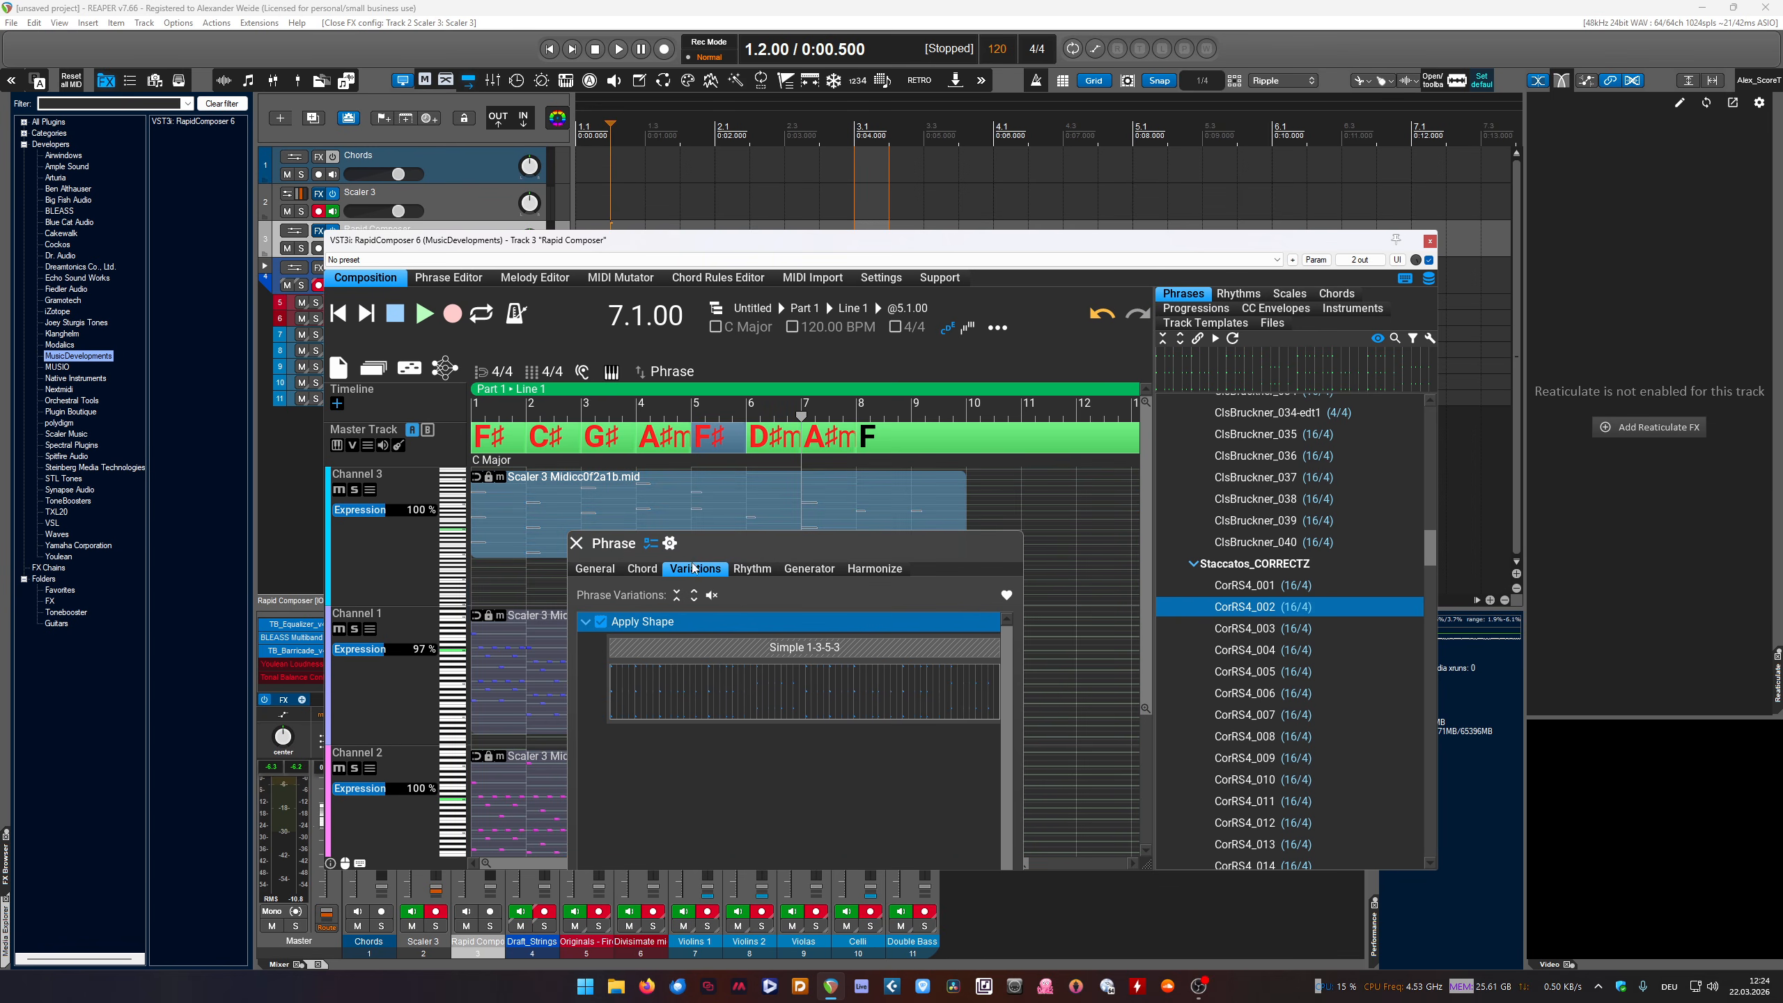
drag(735, 544, 787, 392)
click(662, 792)
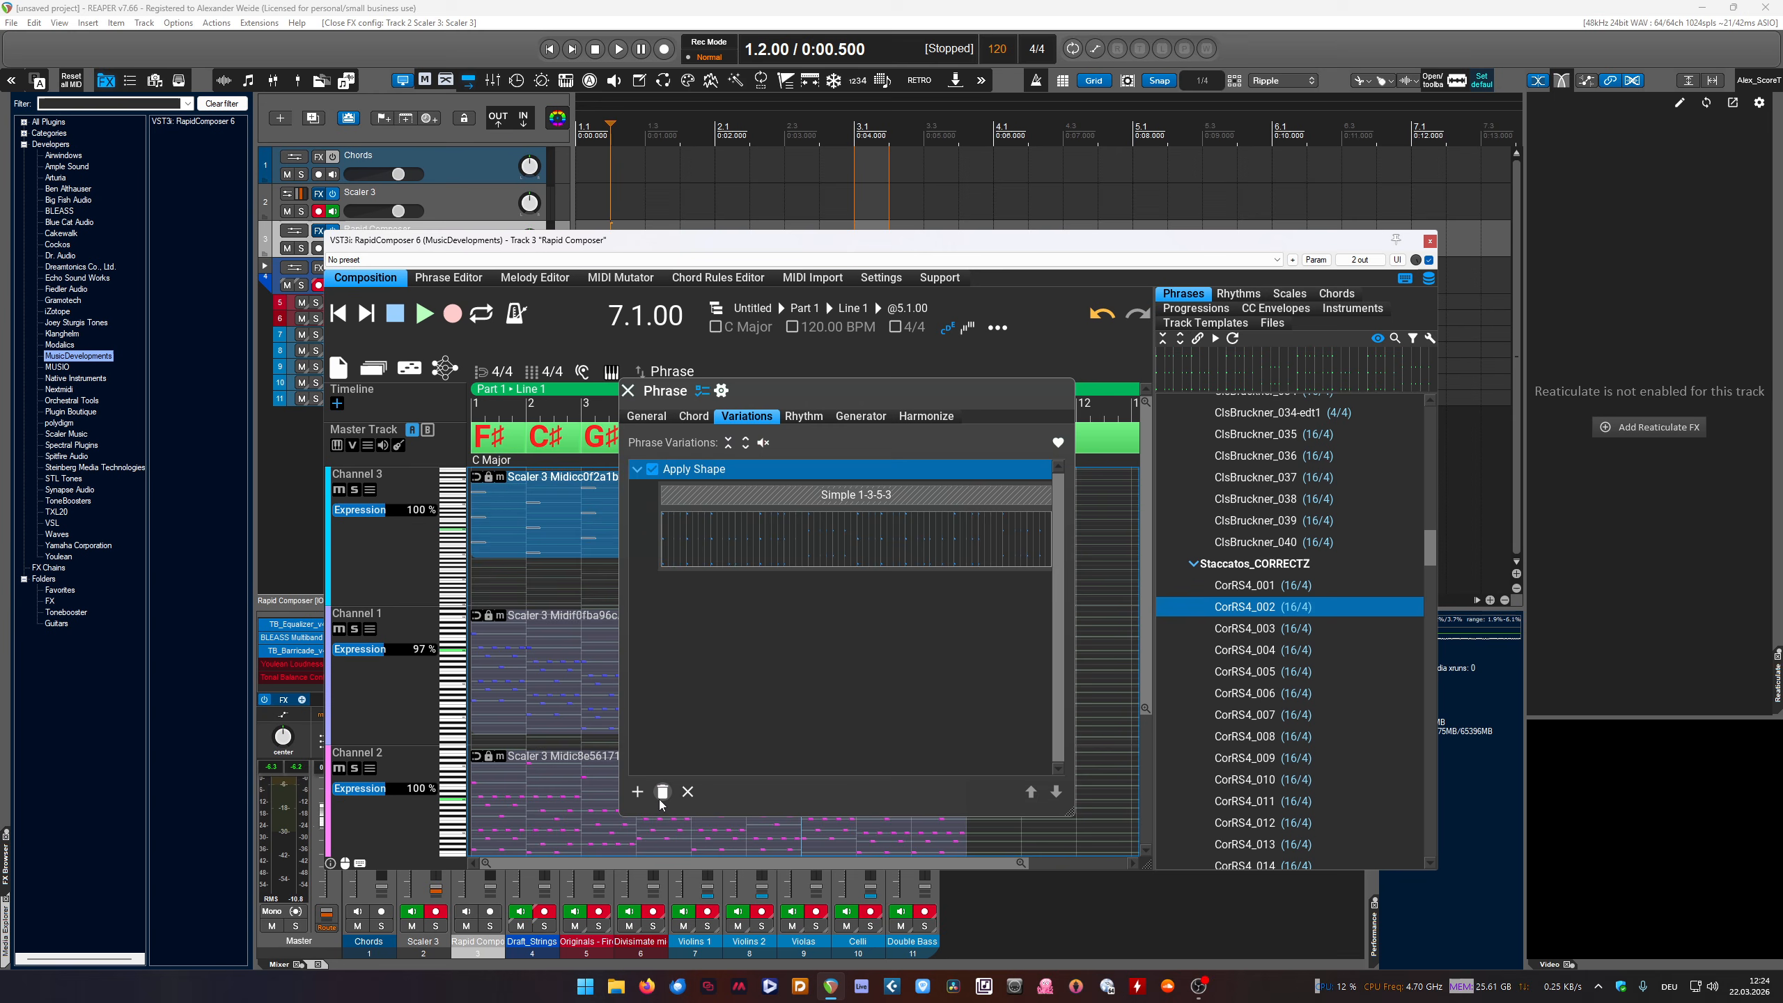
Look through the Staccatos_CORRECTZ phrases and the remaining contributed pattern folders
scroll(1312, 709, down, 3)
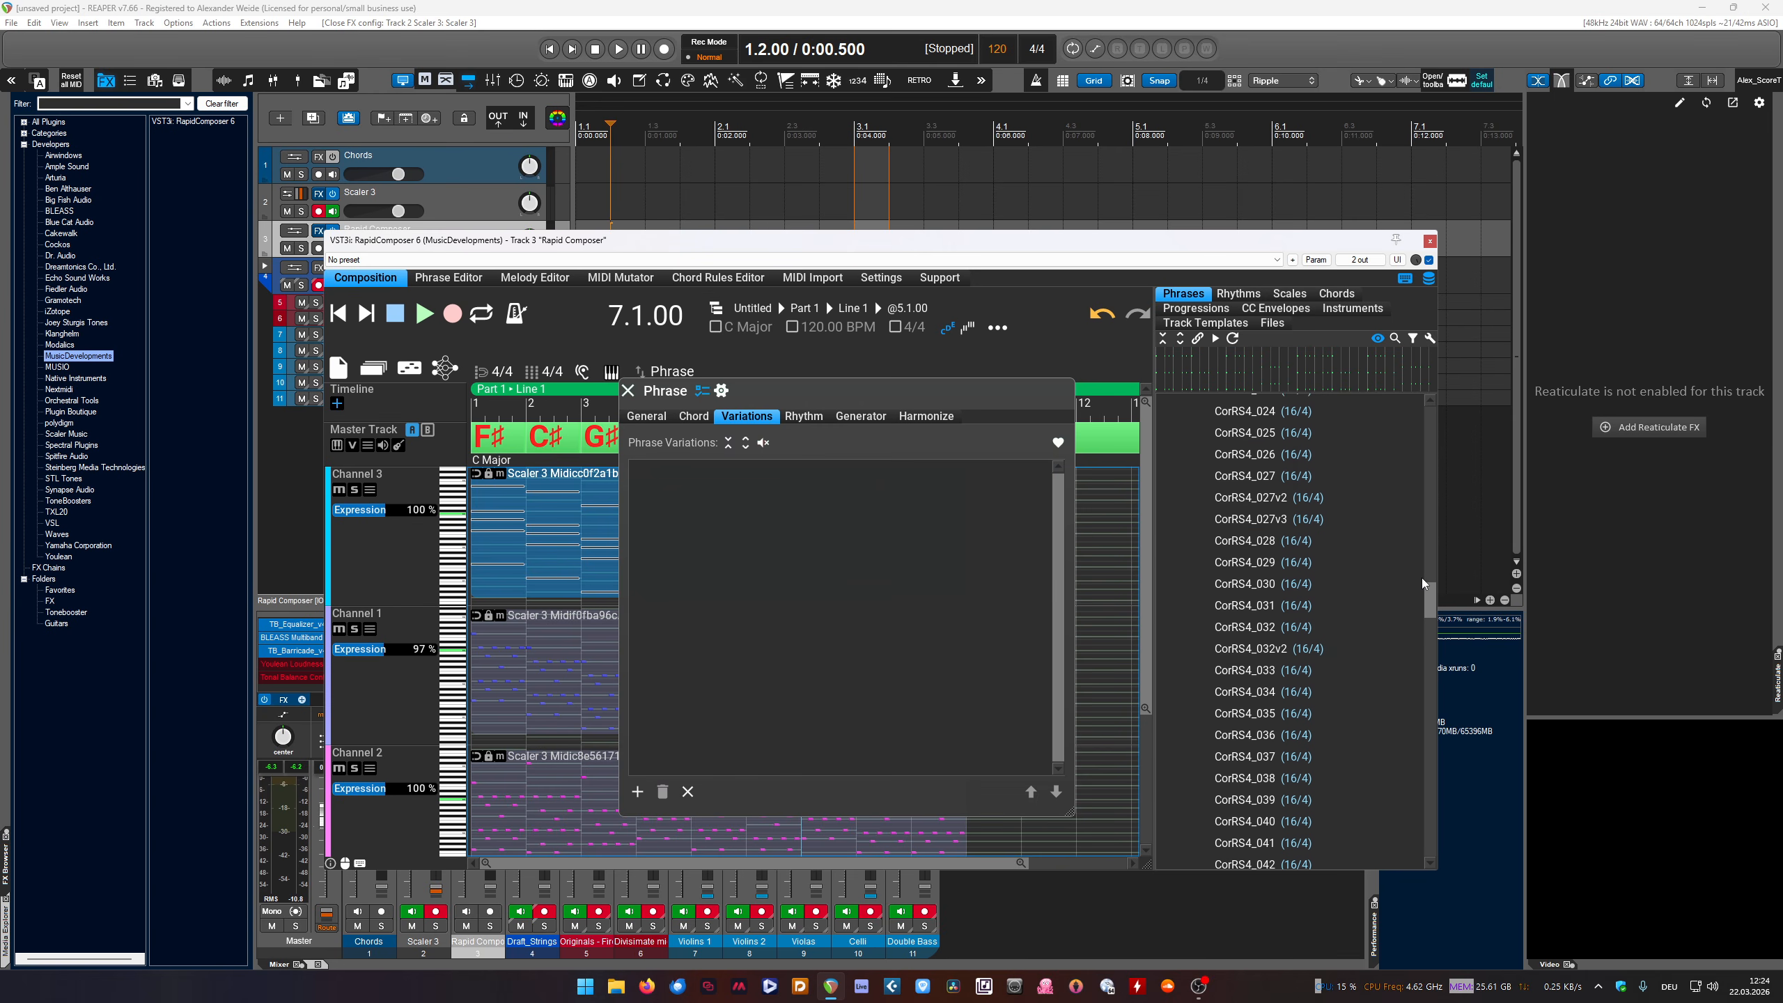
drag(1428, 572, 1429, 704)
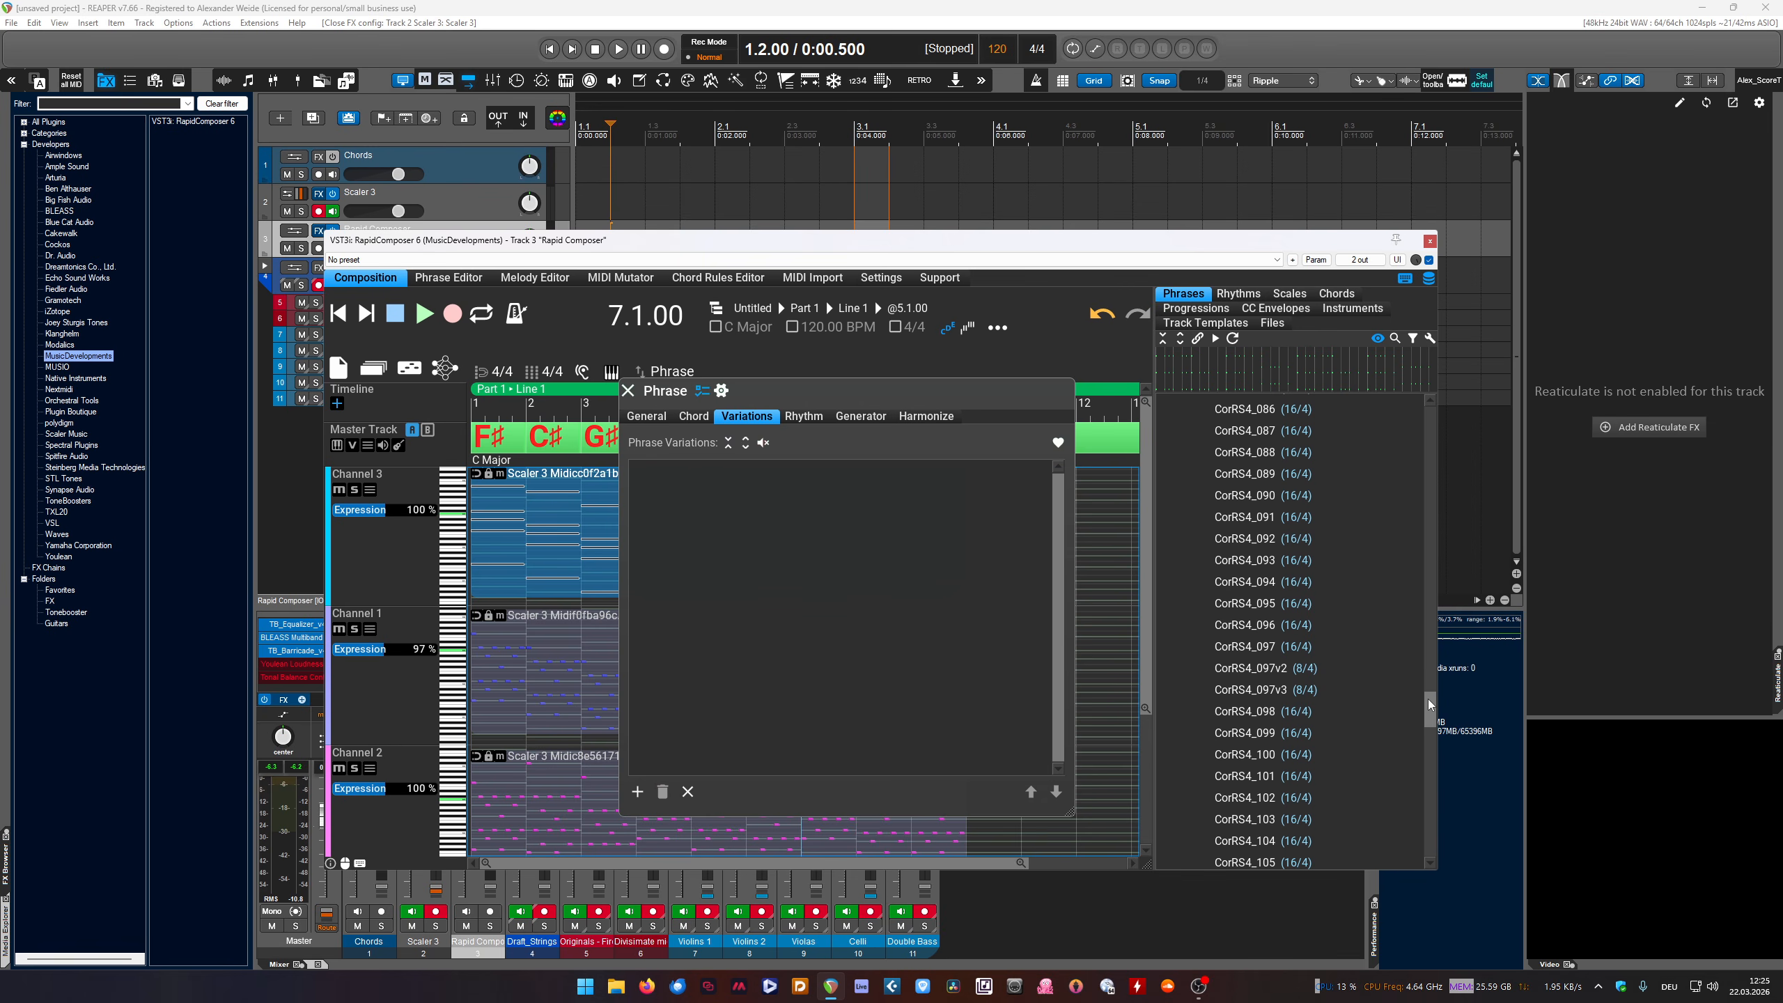
scroll(1287, 739, down, 3)
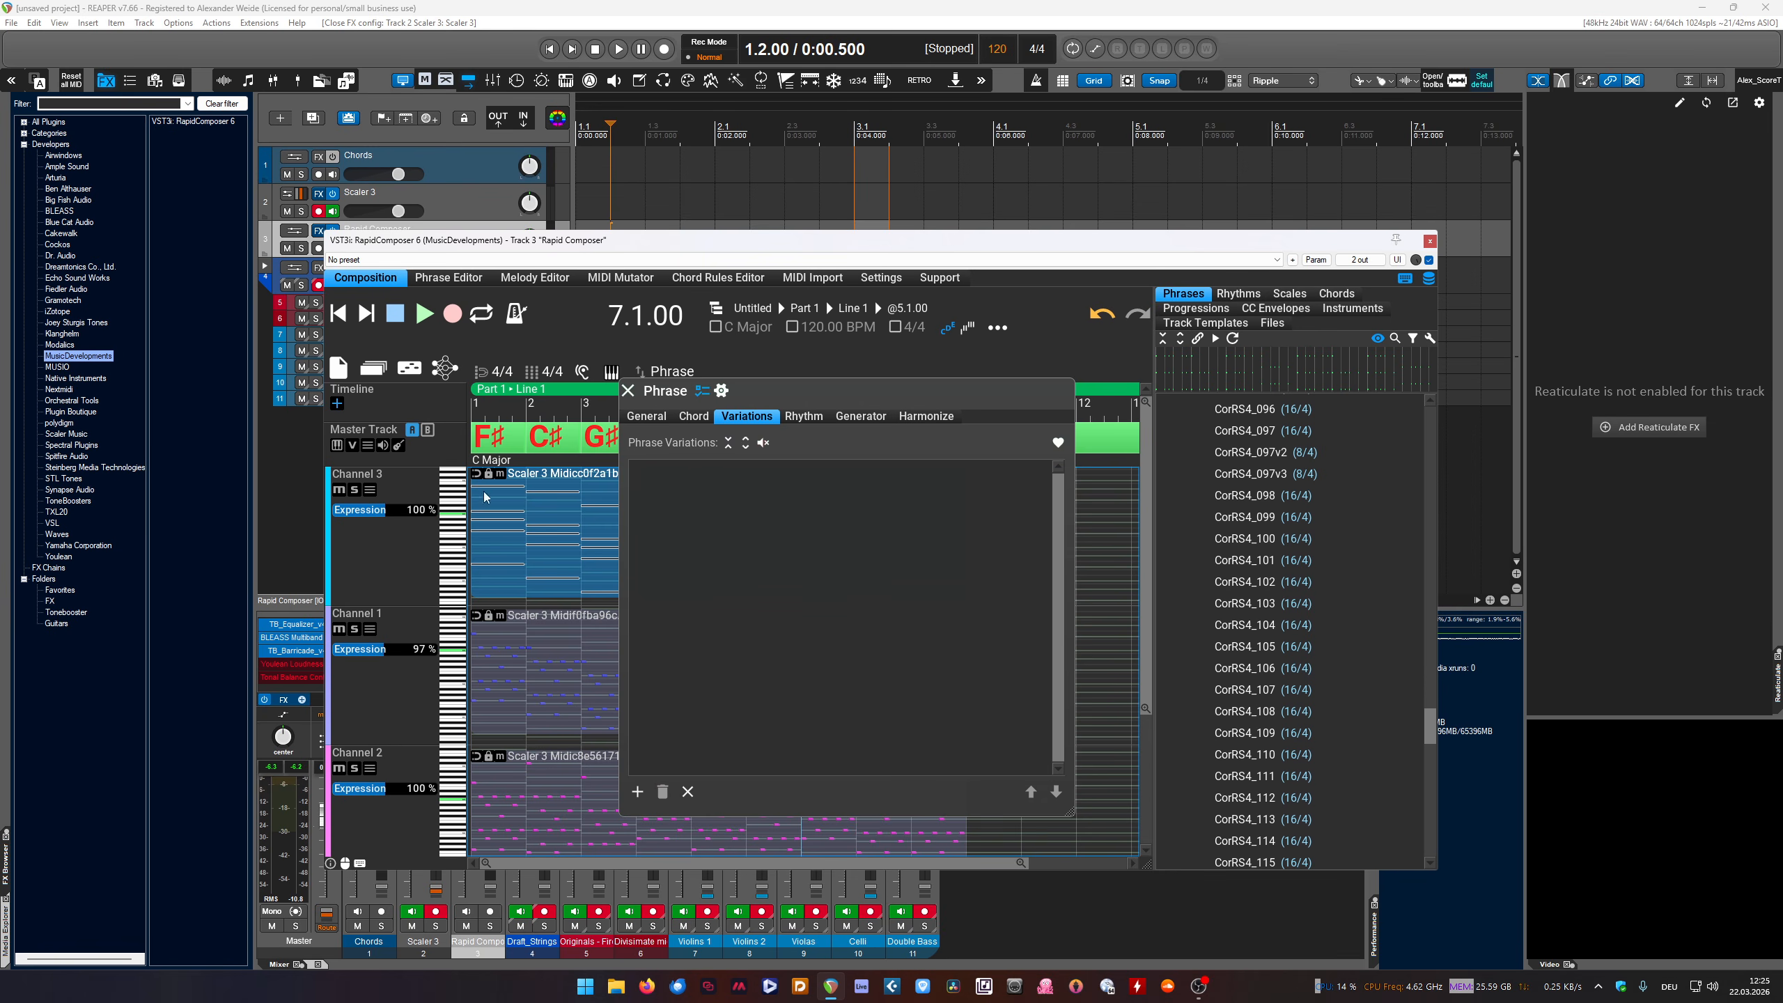
scroll(1381, 768, down, 3)
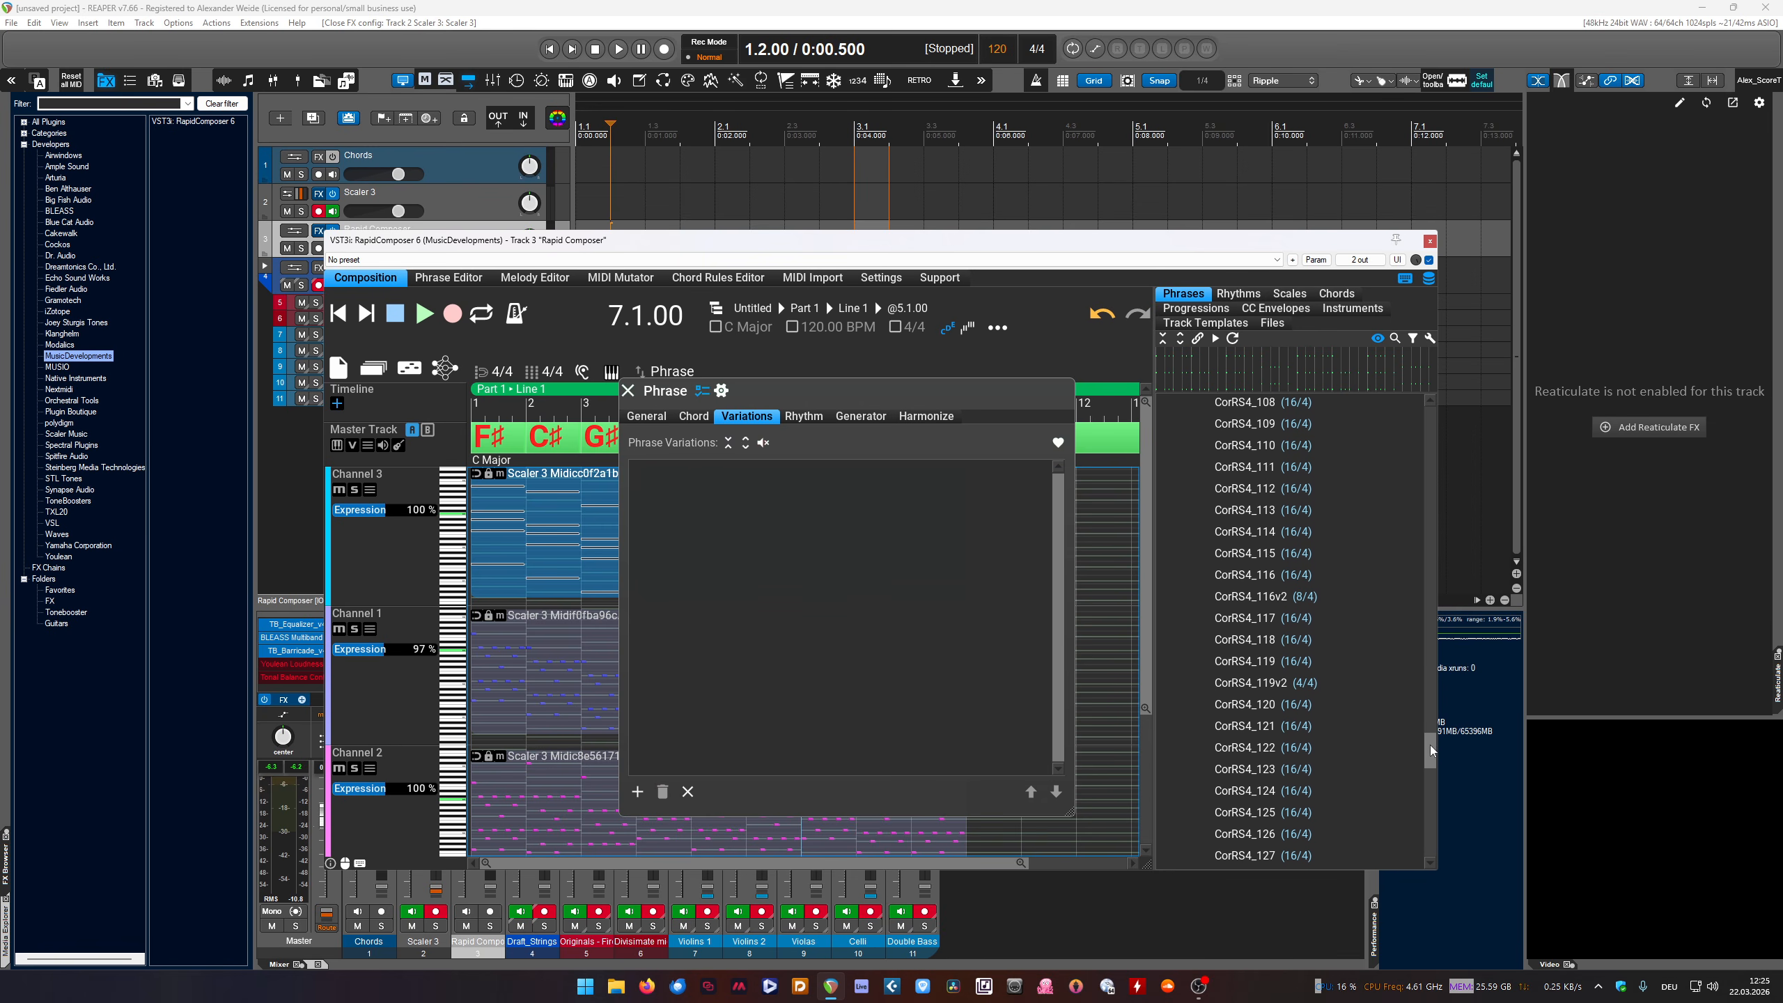
drag(1429, 745, 1431, 823)
scroll(1432, 824, down, 2)
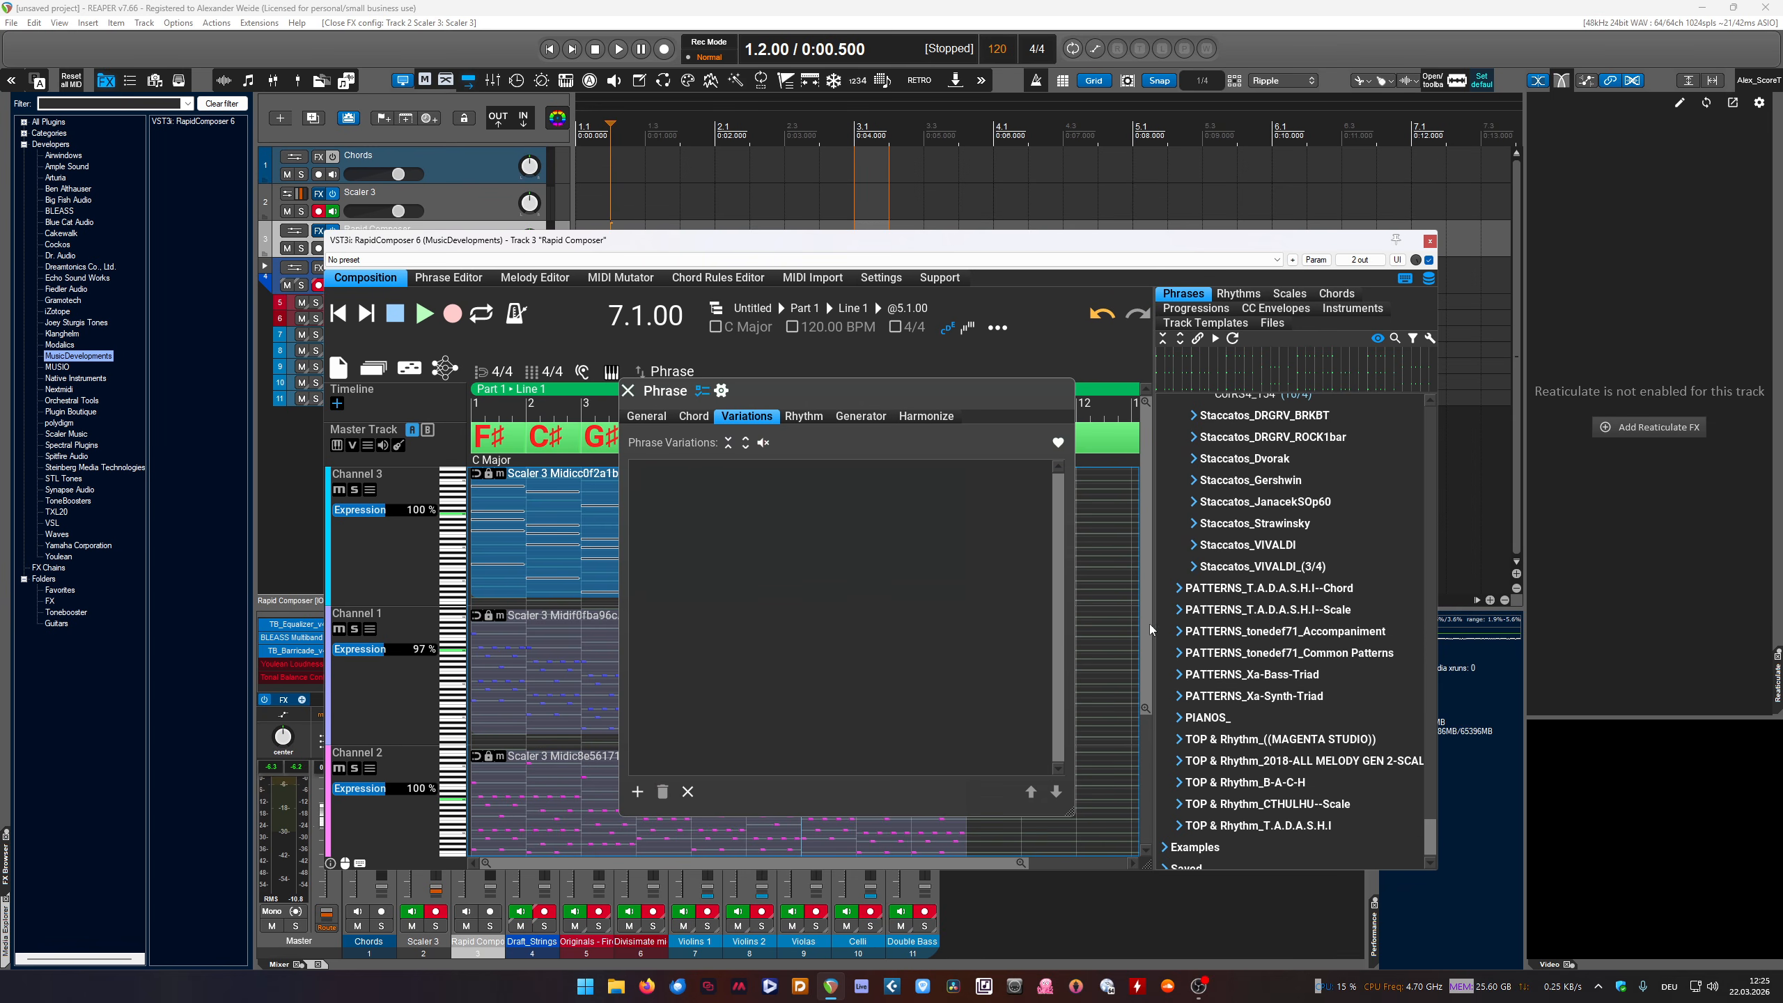
click(1178, 635)
click(1179, 633)
scroll(1318, 777, down, 1)
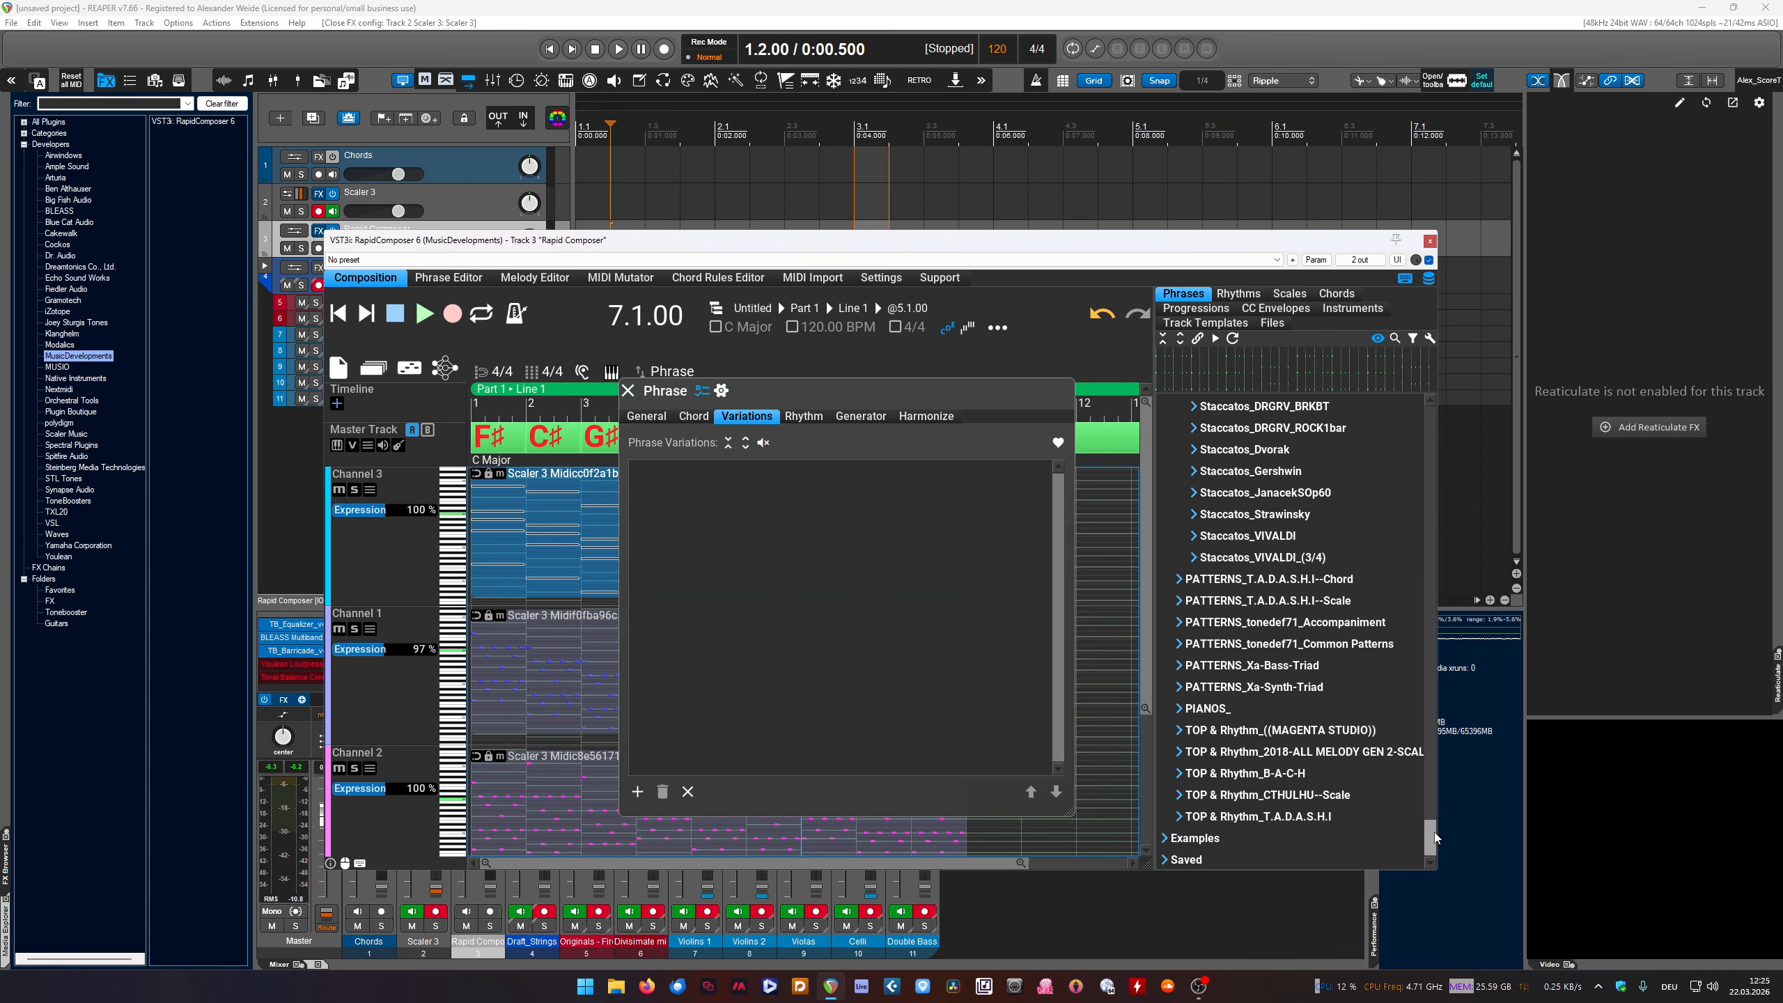
Expand the Examples category, and open the Bach Chorales-b phrases within TOP & Rhythm_B-A-C-H
click(1193, 838)
scroll(1276, 767, down, 1)
scroll(1274, 760, down, 1)
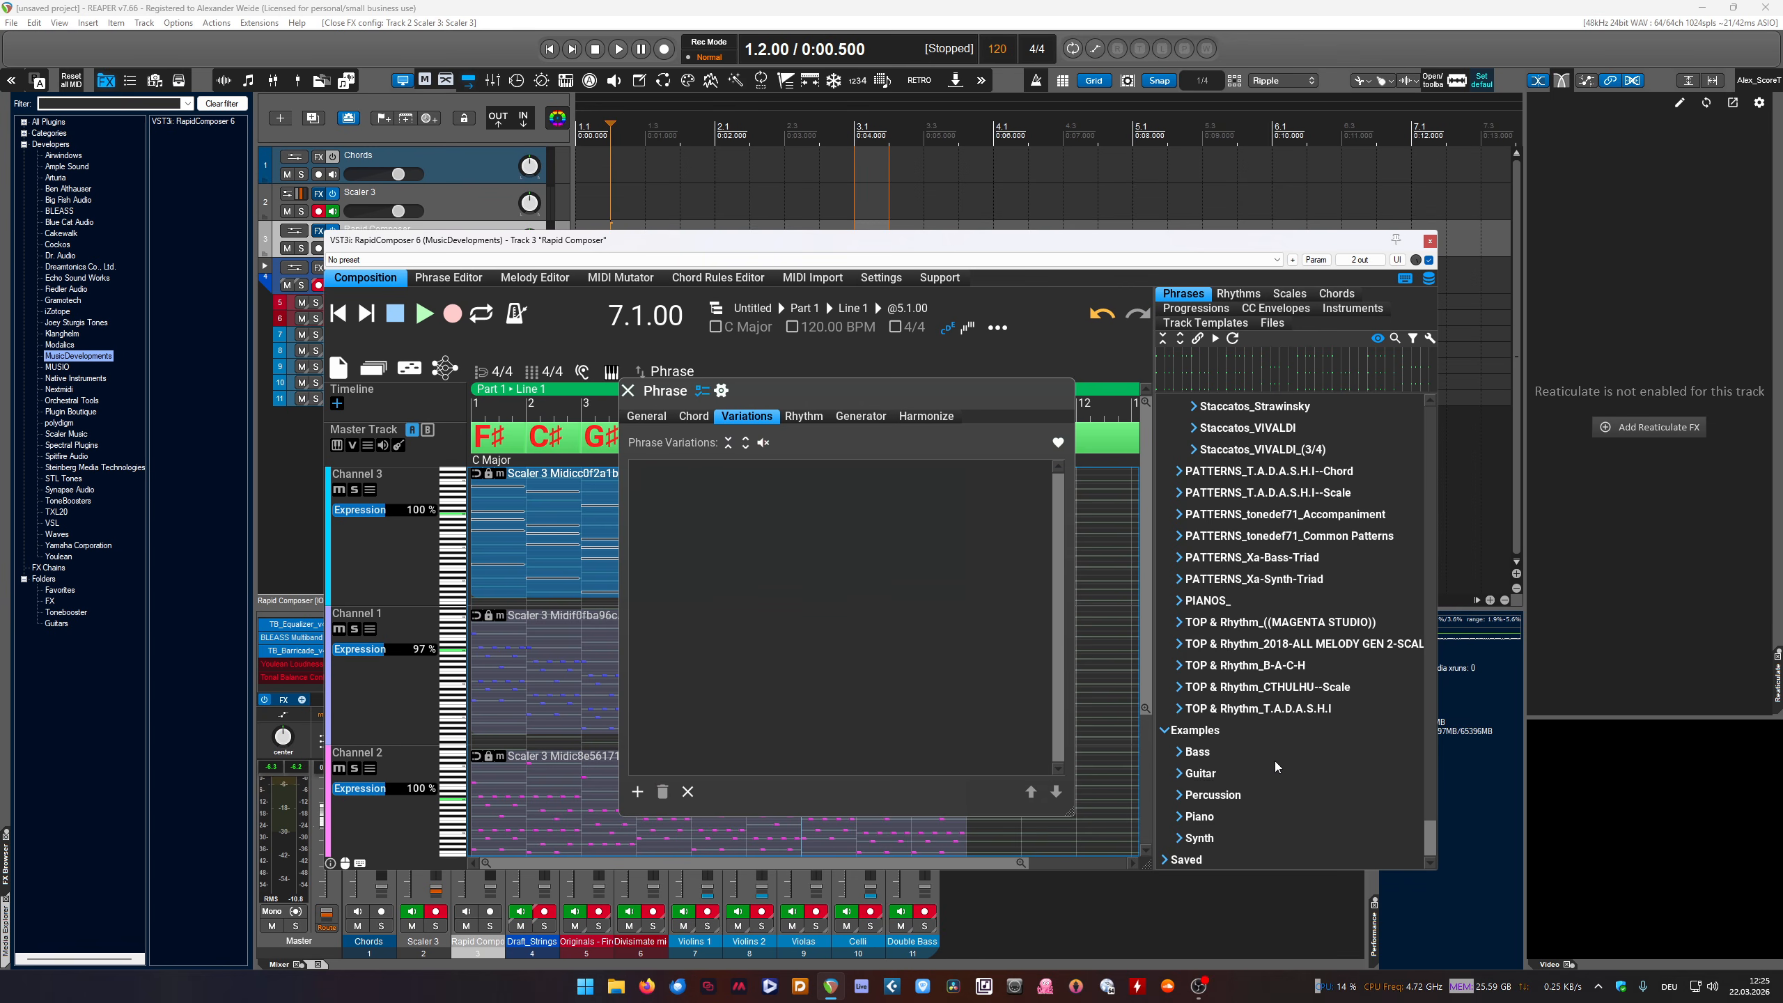
click(1178, 667)
click(1194, 709)
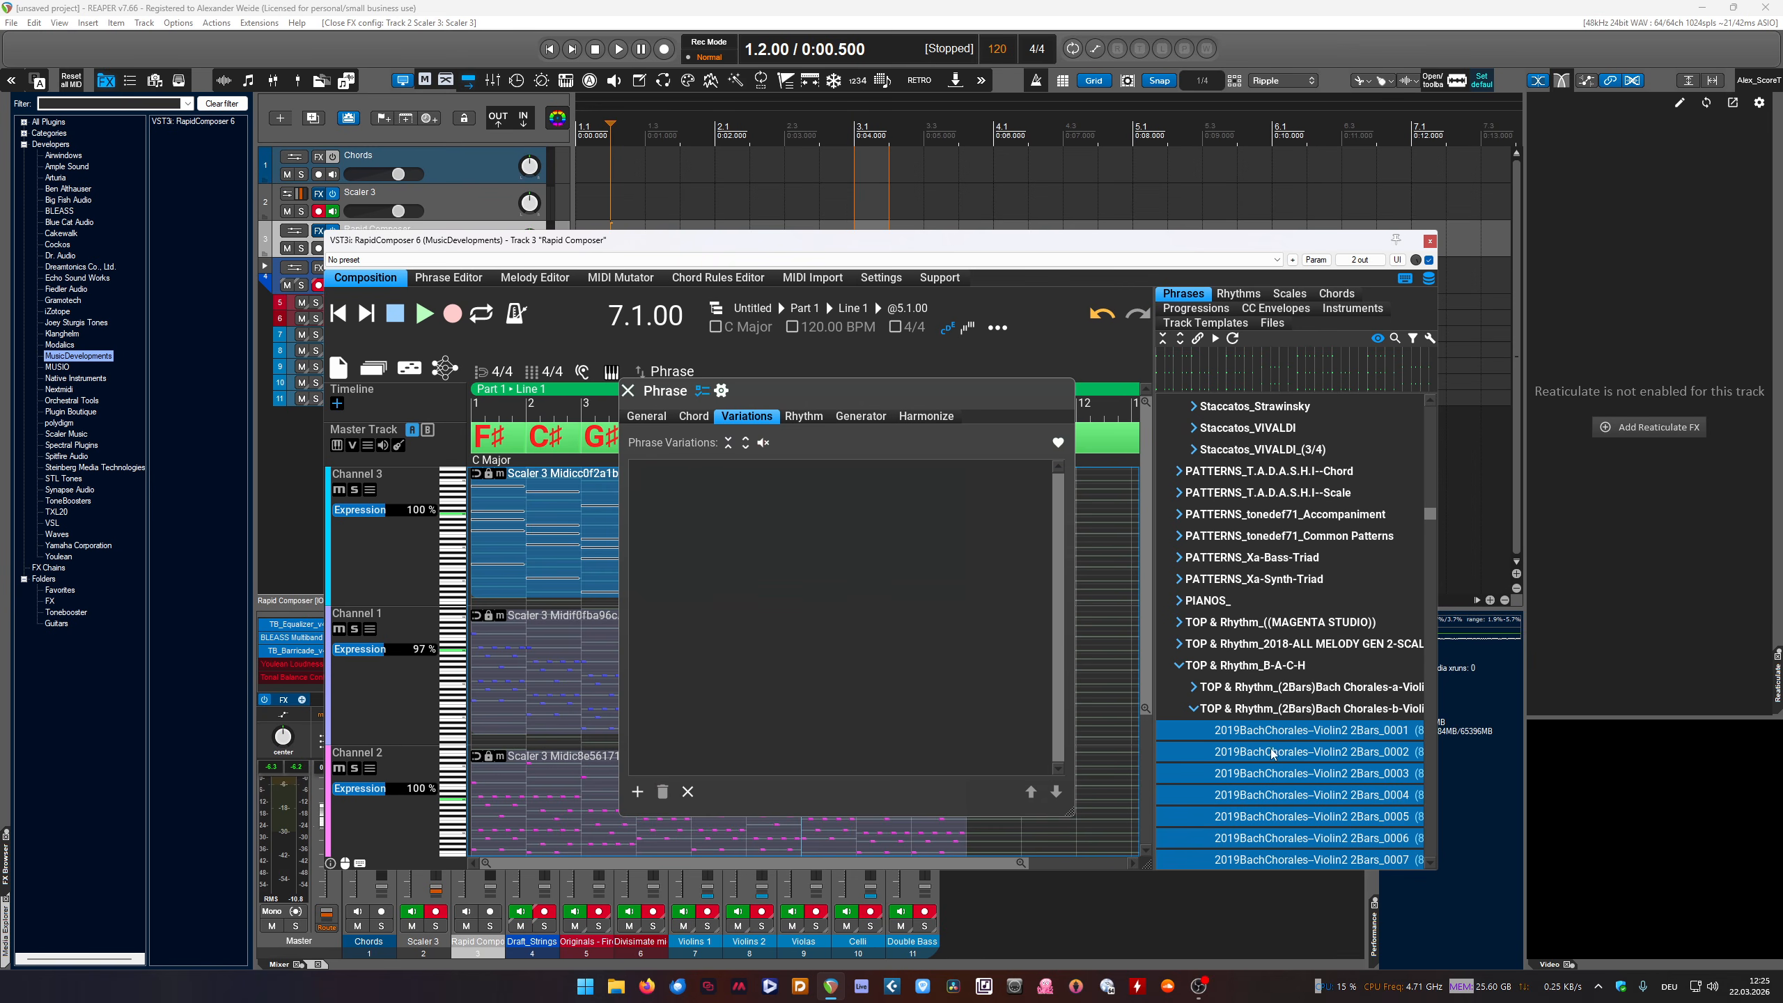
Apply the melody of the 2019BachChorales-Violin2 2Bars_0002 phrase to the Channel 3 phrase and move the Phrase window clear of the notes
click(1293, 753)
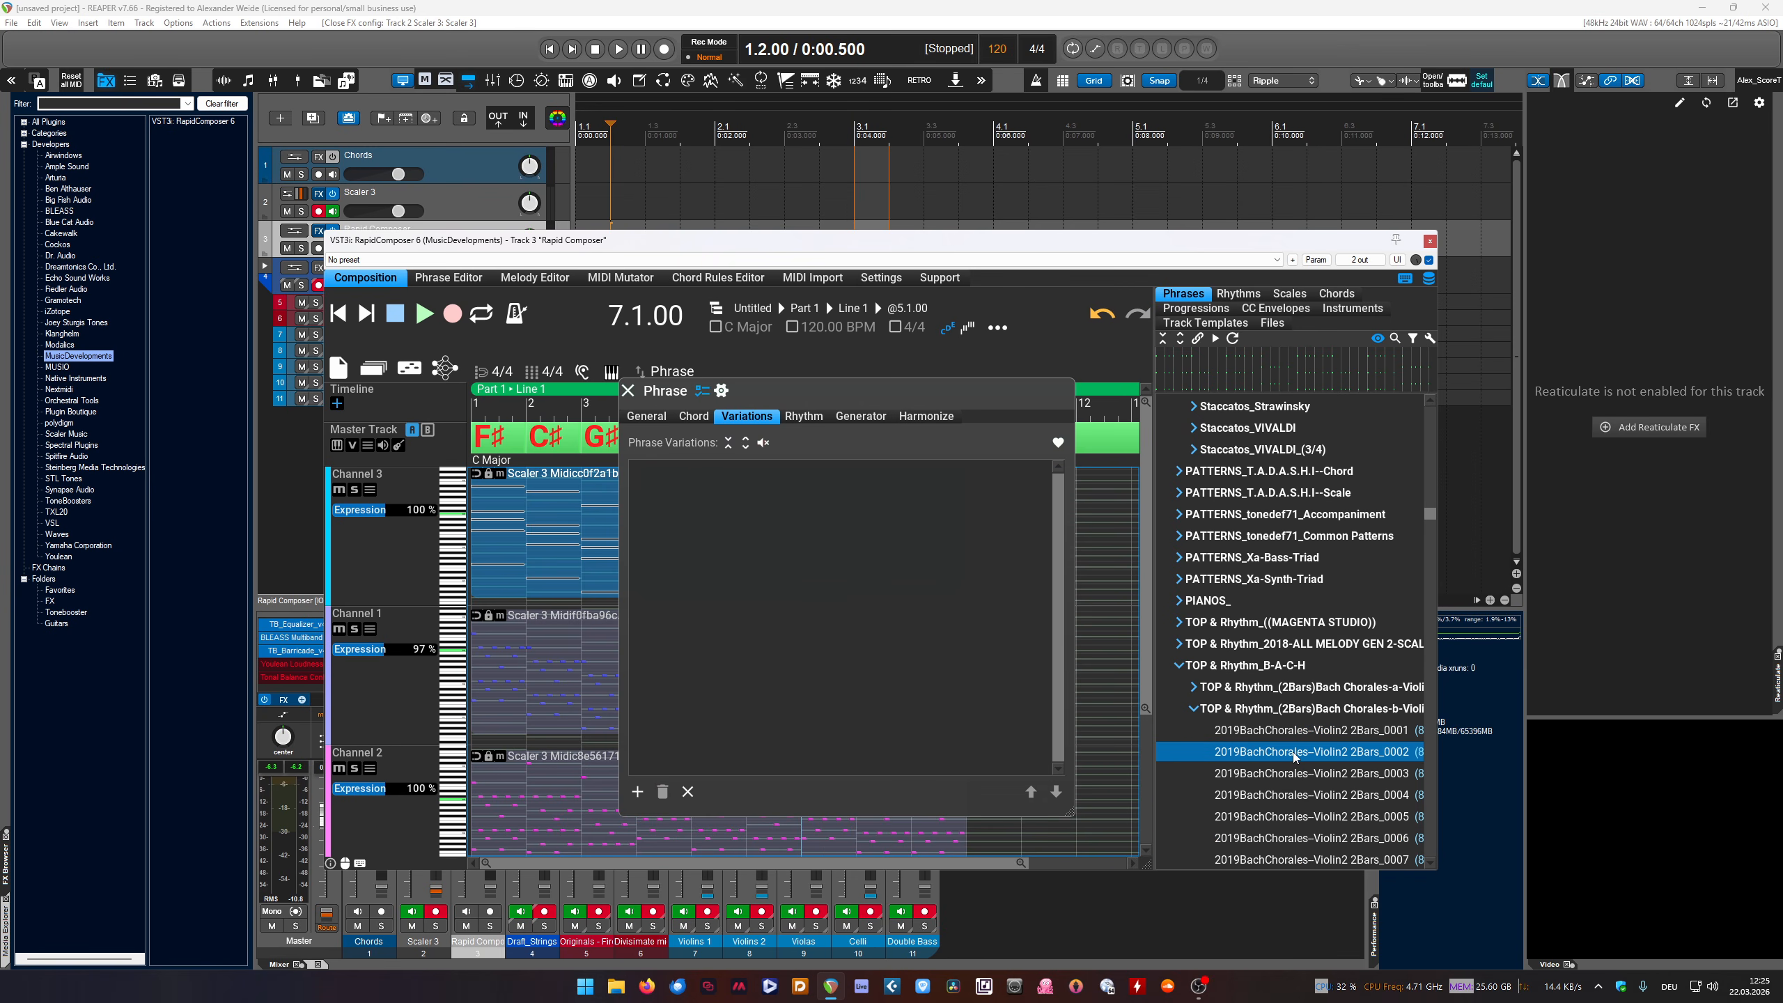
drag(1279, 763, 522, 524)
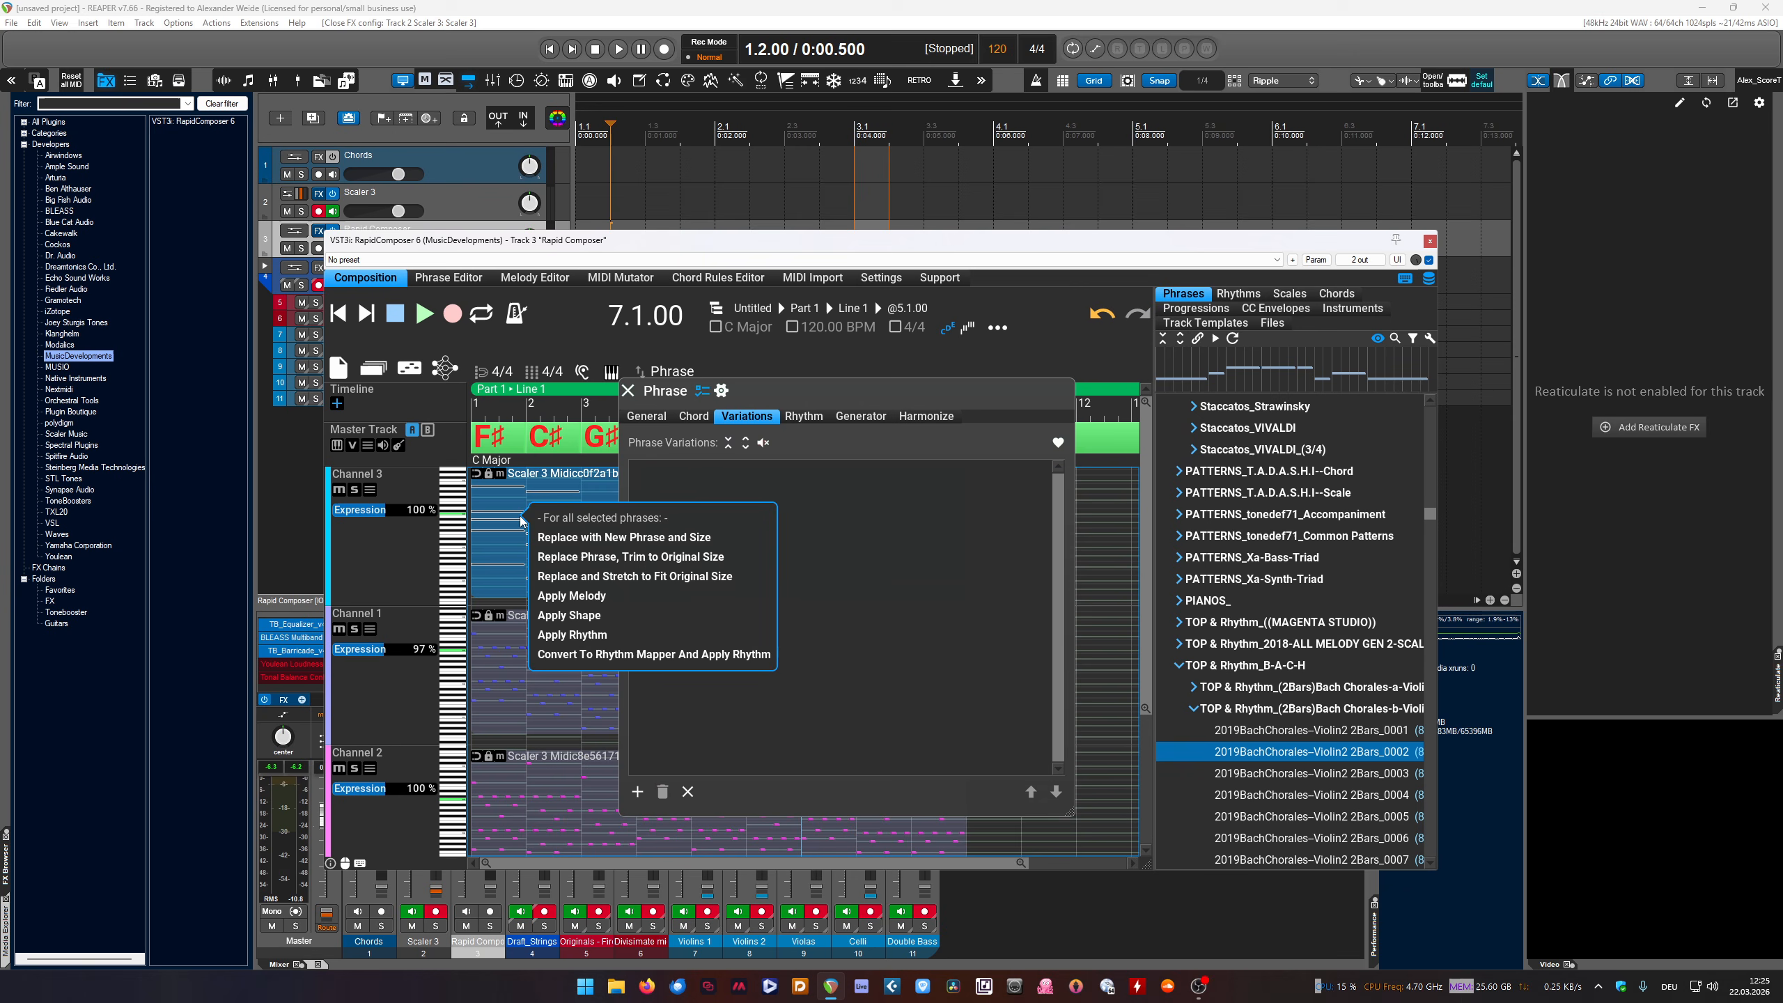
click(590, 598)
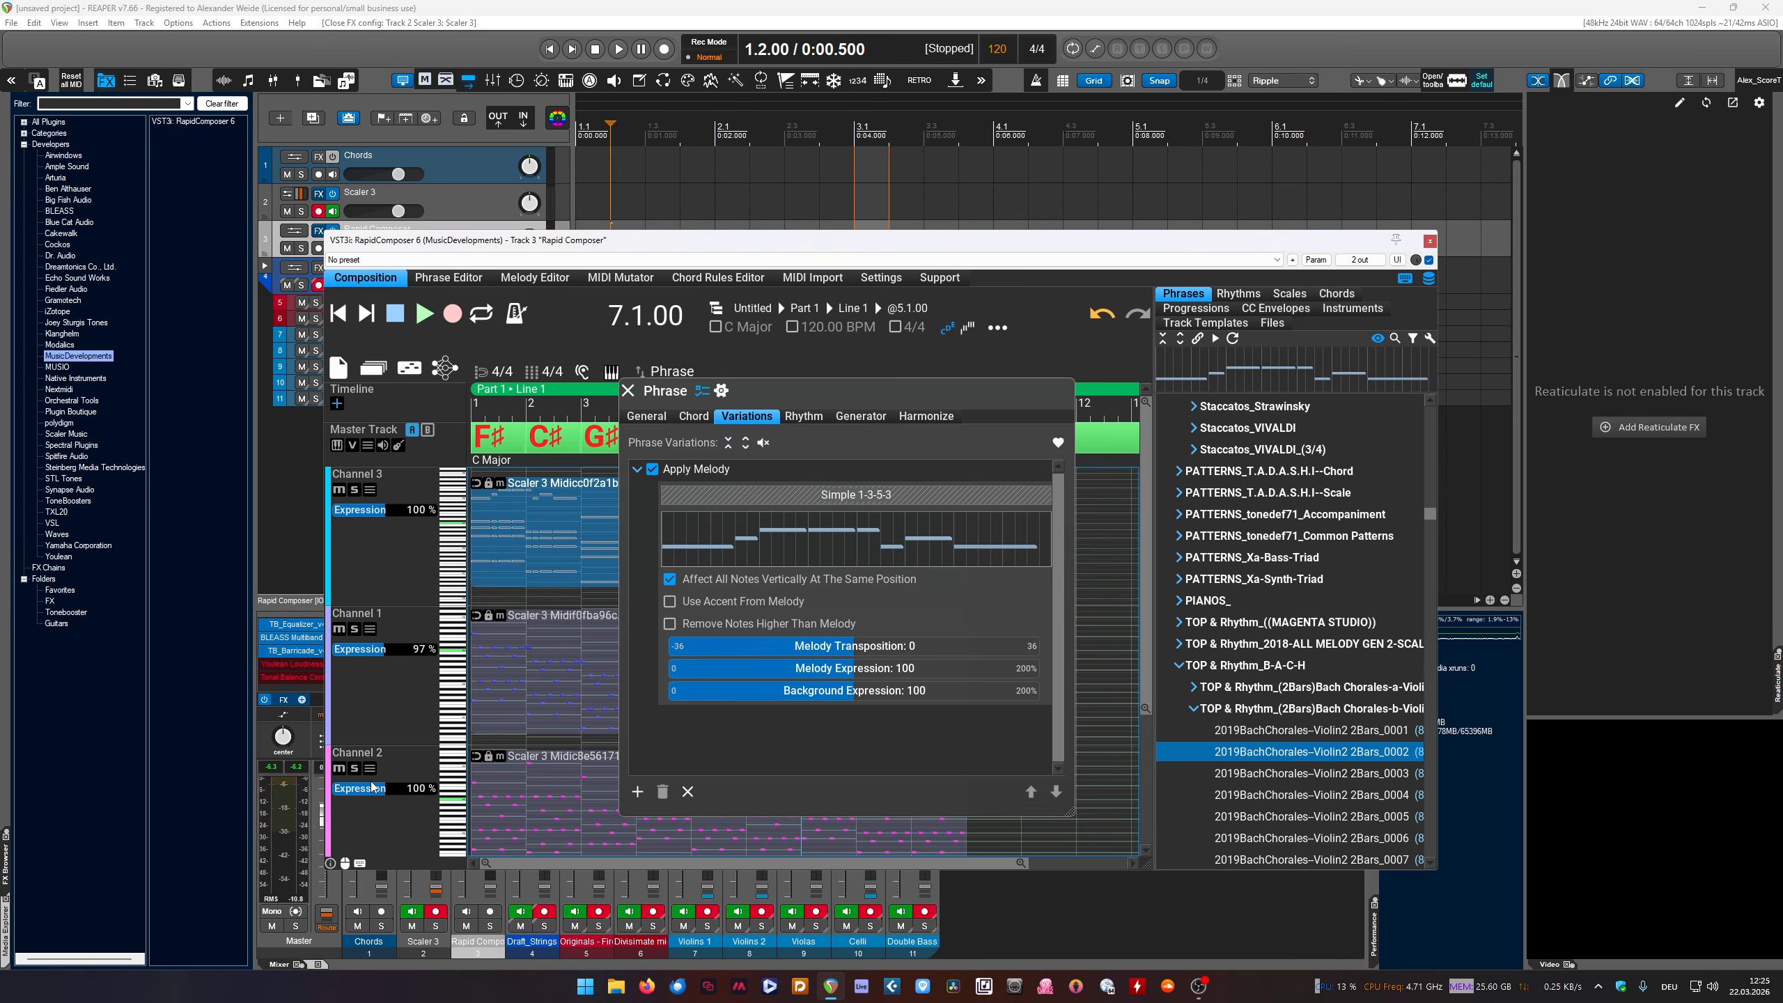
drag(833, 399, 1220, 388)
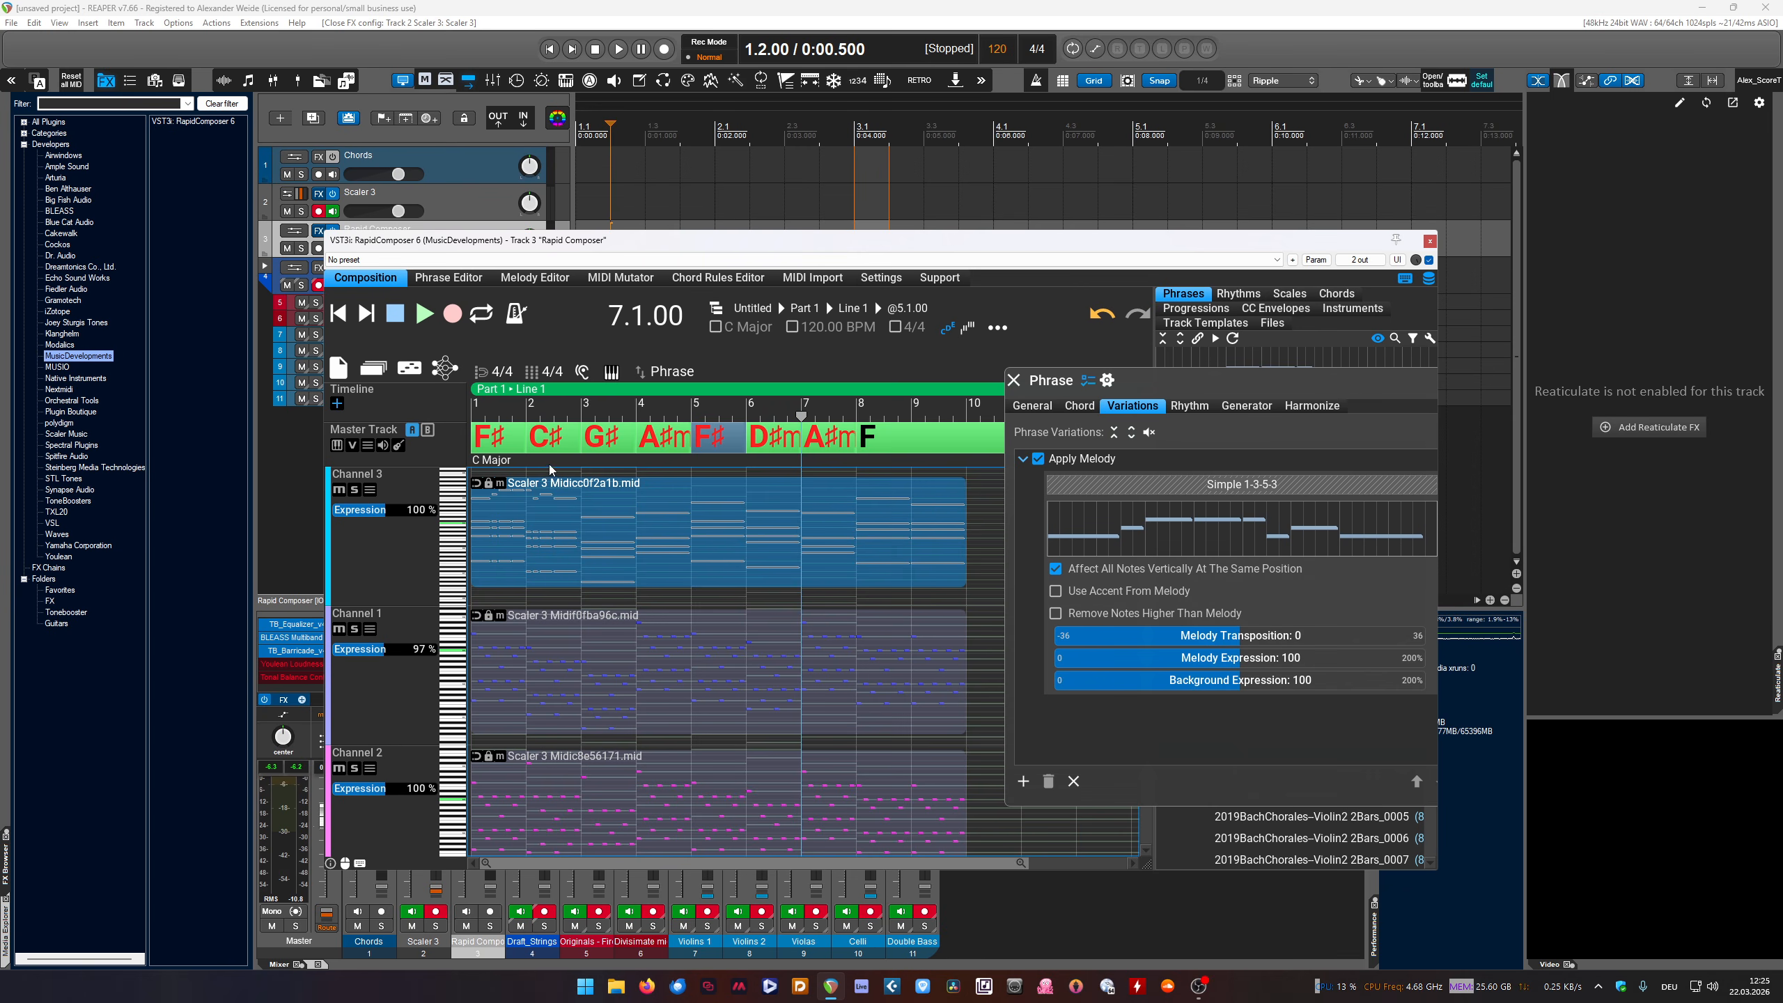
Try the Apply Melody options with a transposition of -3 and higher notes removed, then return the melody transposition to 0
drag(1243, 638, 1206, 637)
click(1128, 591)
click(1128, 591)
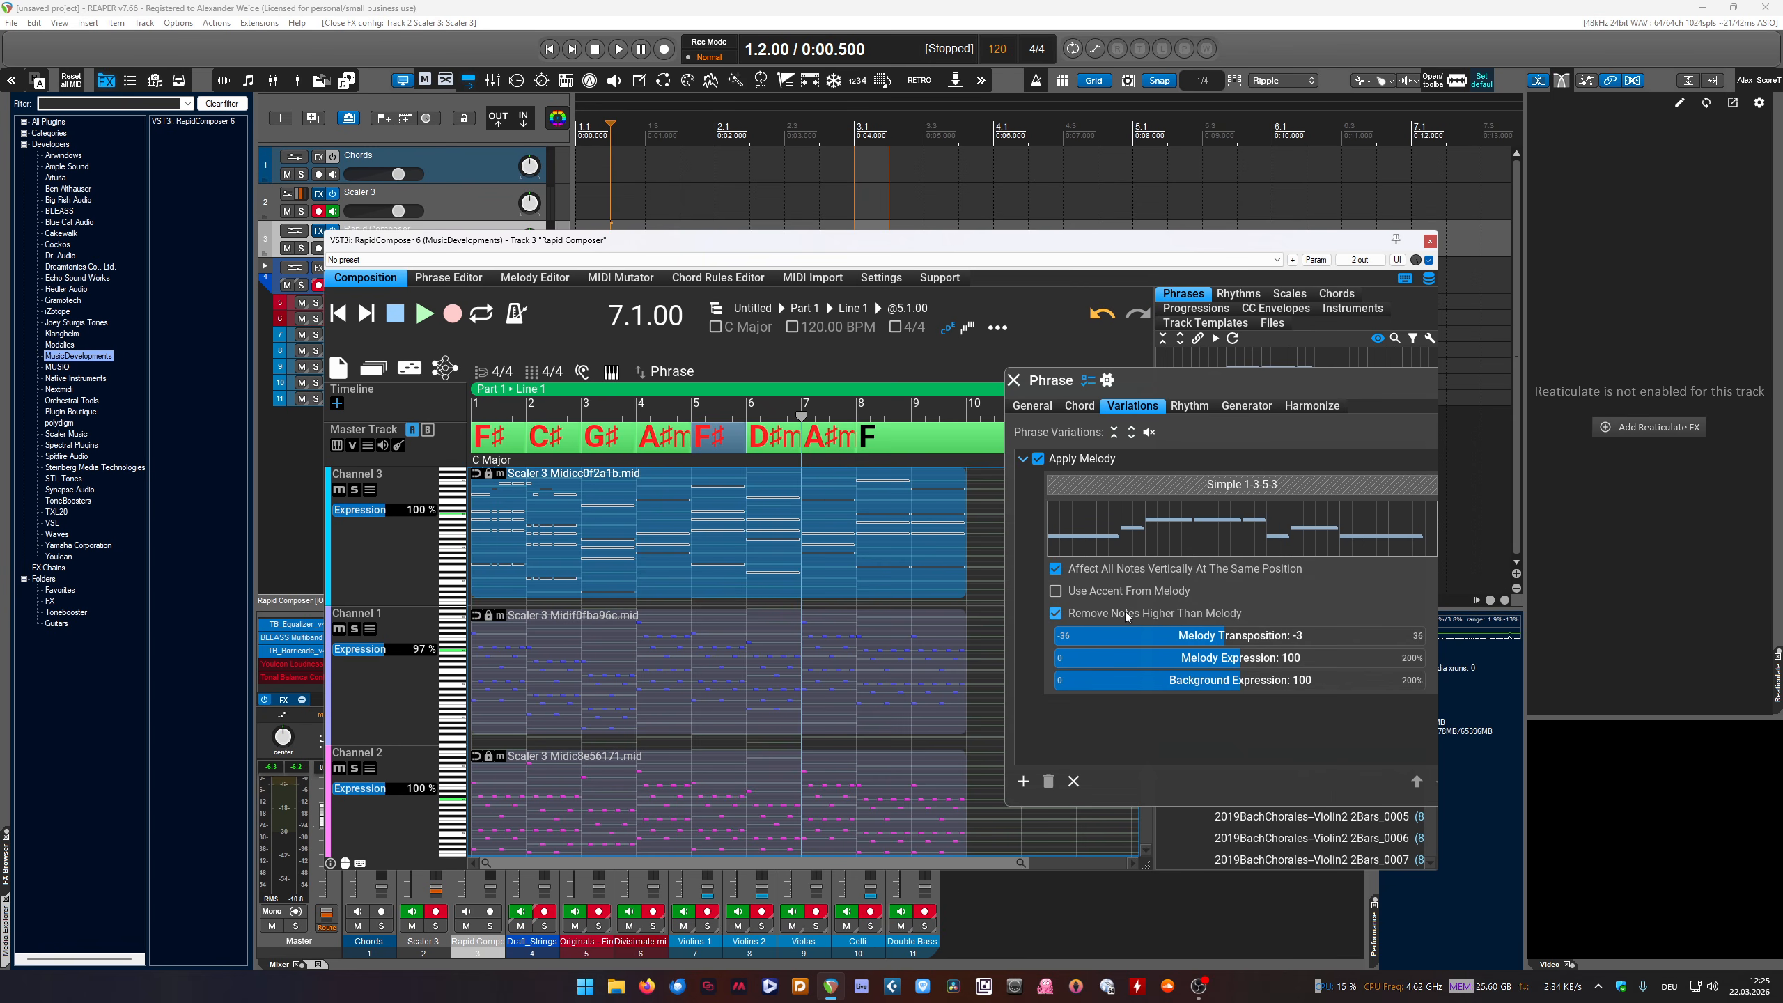
drag(1222, 636, 1241, 638)
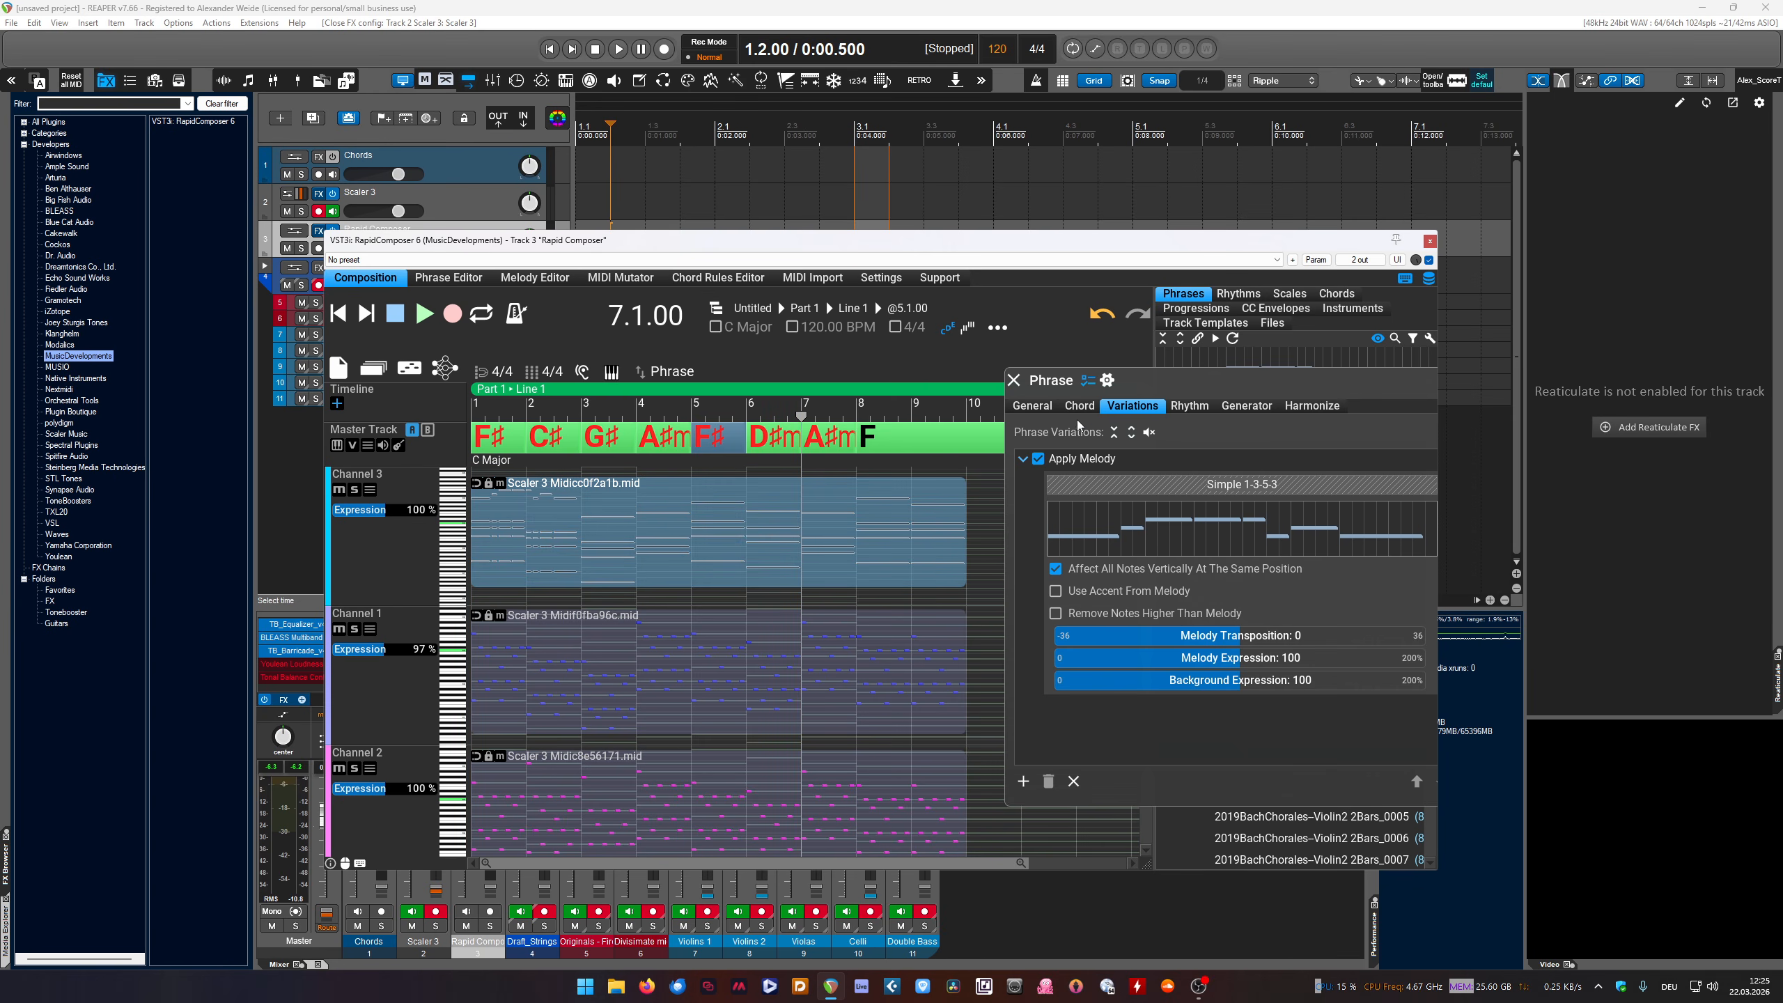
Delete the Apply Melody variation from the Channel 3 phrase and close the Phrase window
click(1092, 461)
click(1051, 783)
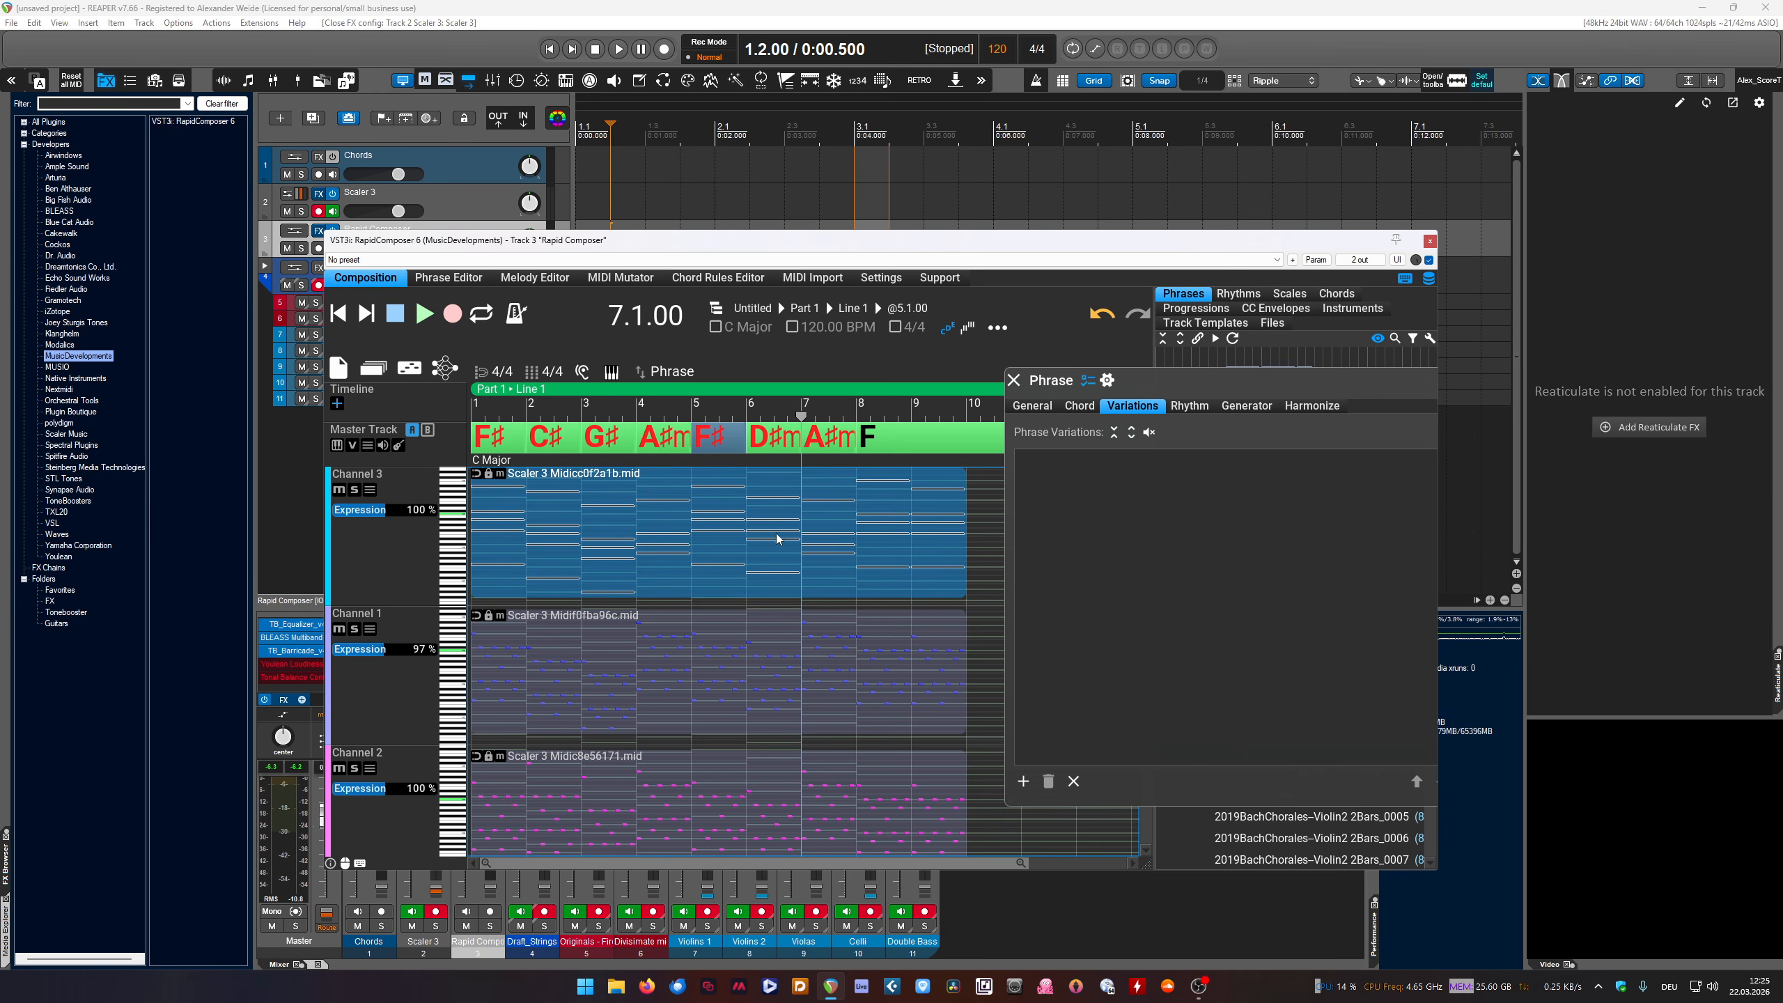
click(1013, 381)
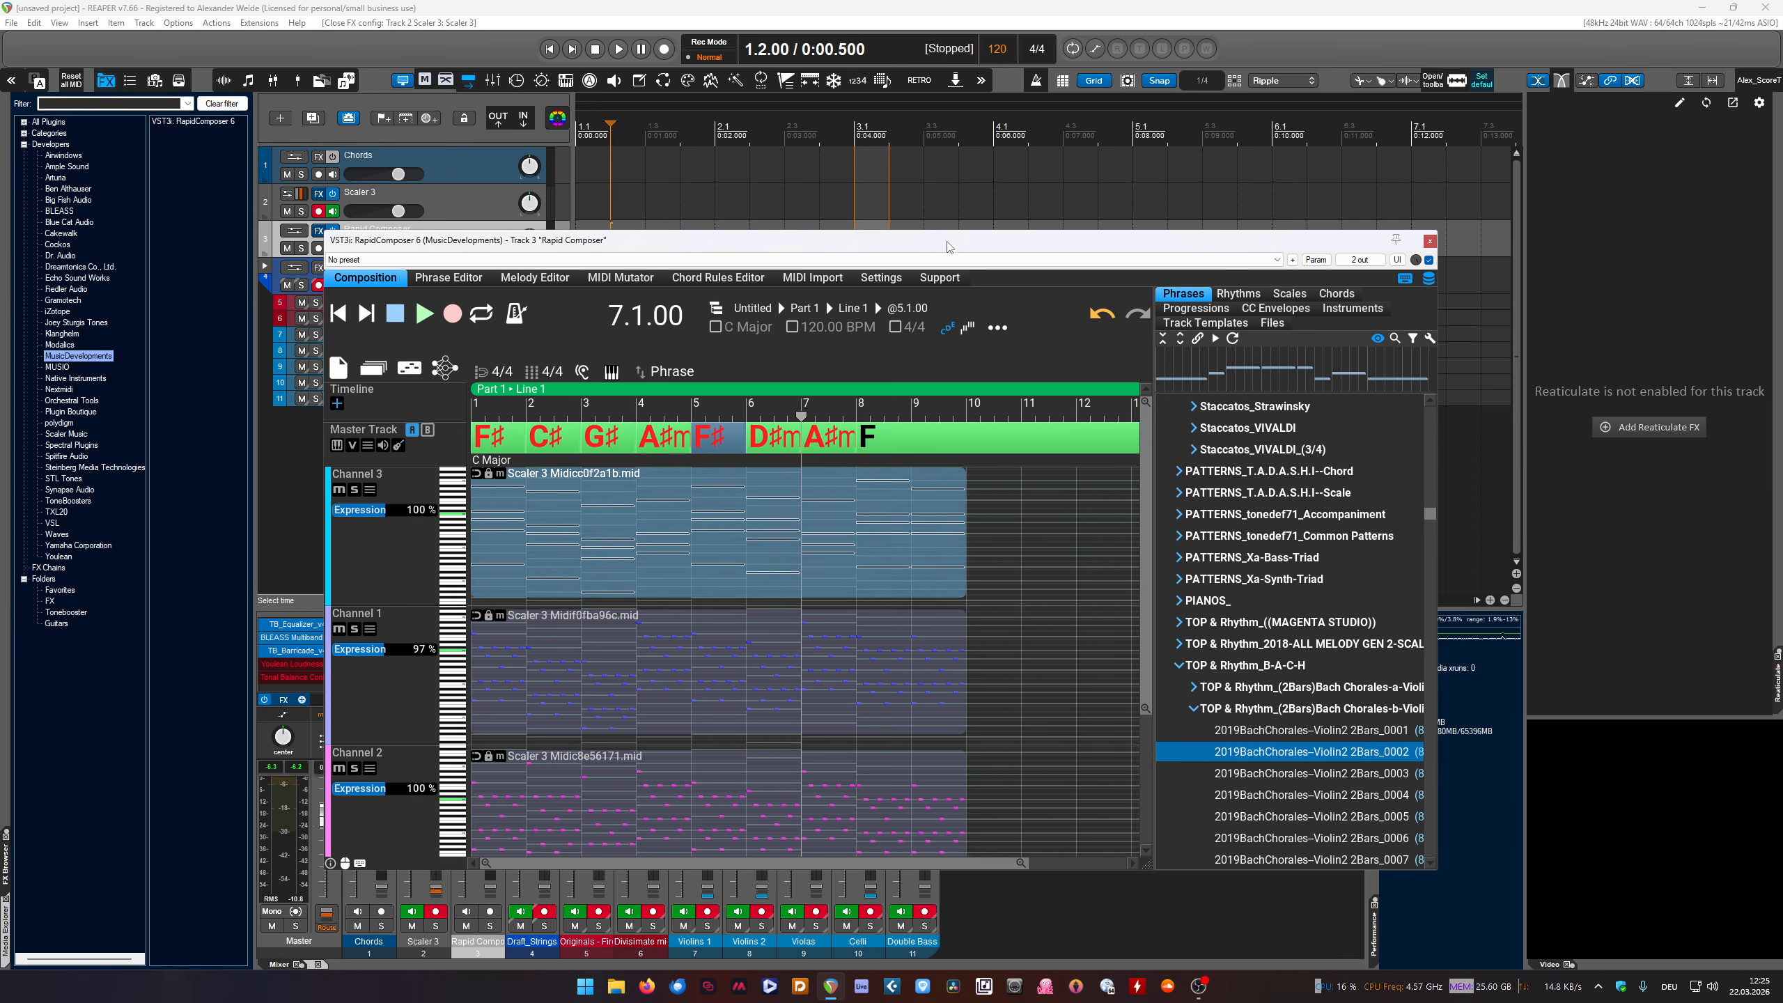
Solo Channel 3 and export it as MIDI onto the Celli track, importing the MIDI tempo map at 1.1.00
drag(947, 250, 1347, 244)
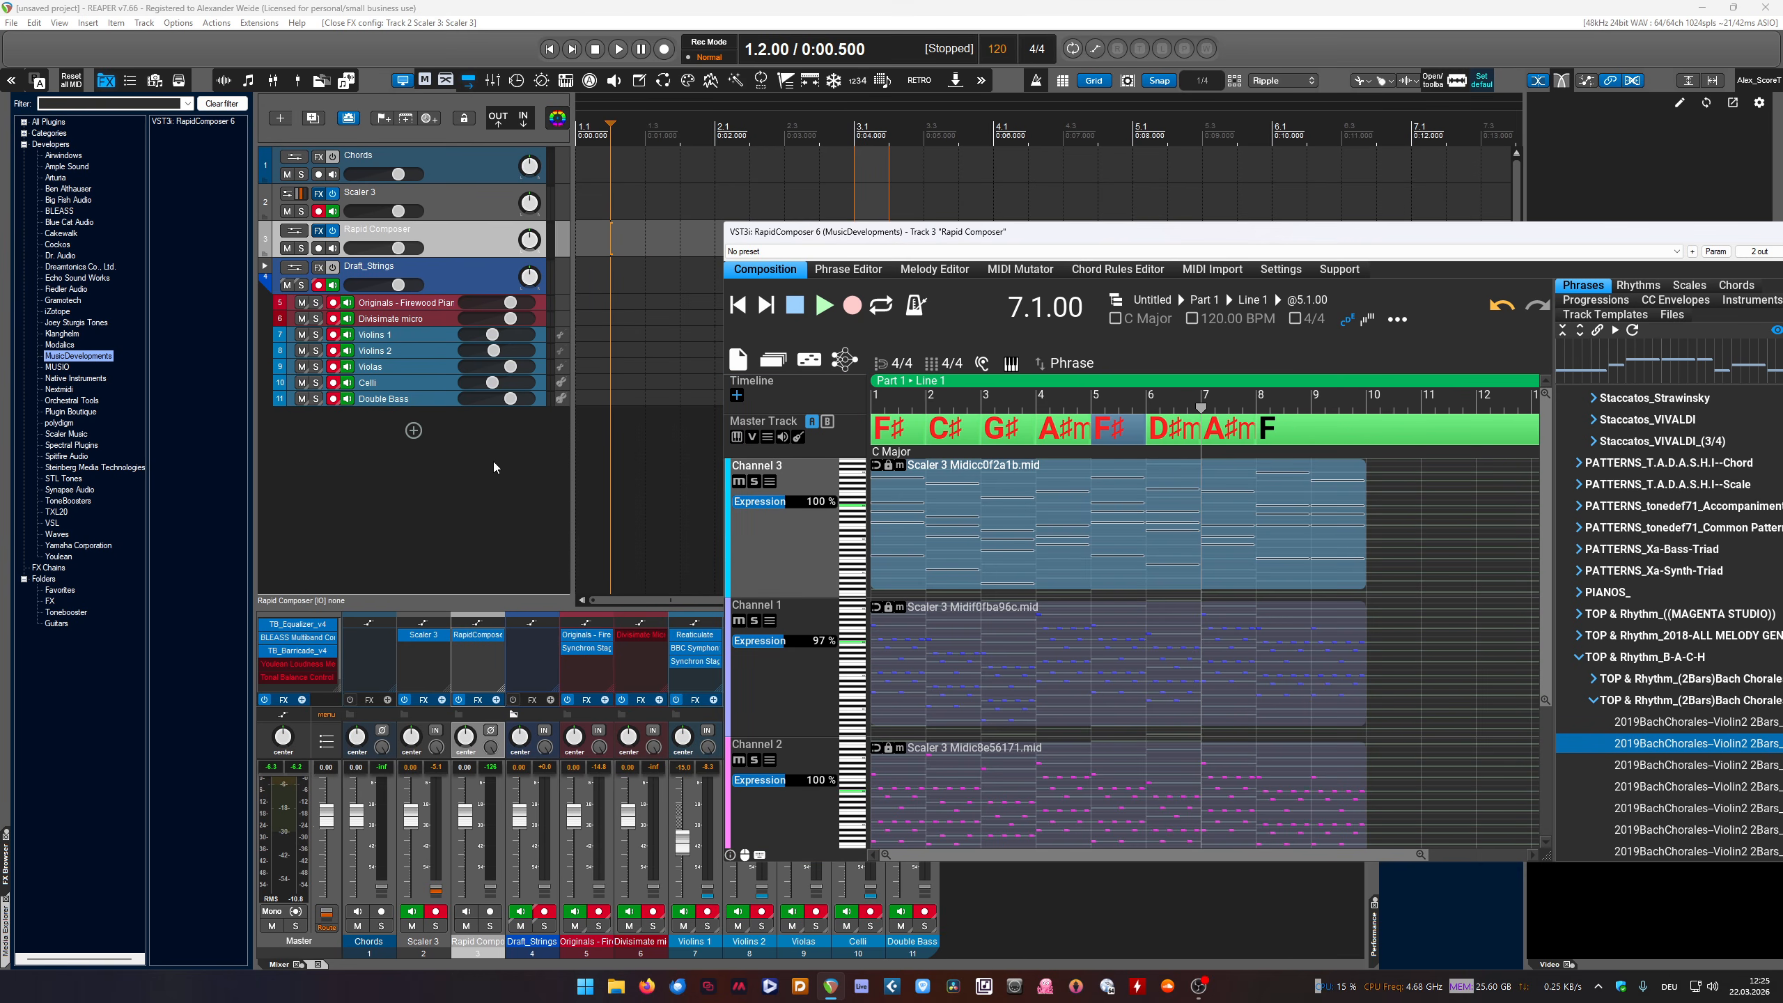
drag(860, 239, 928, 249)
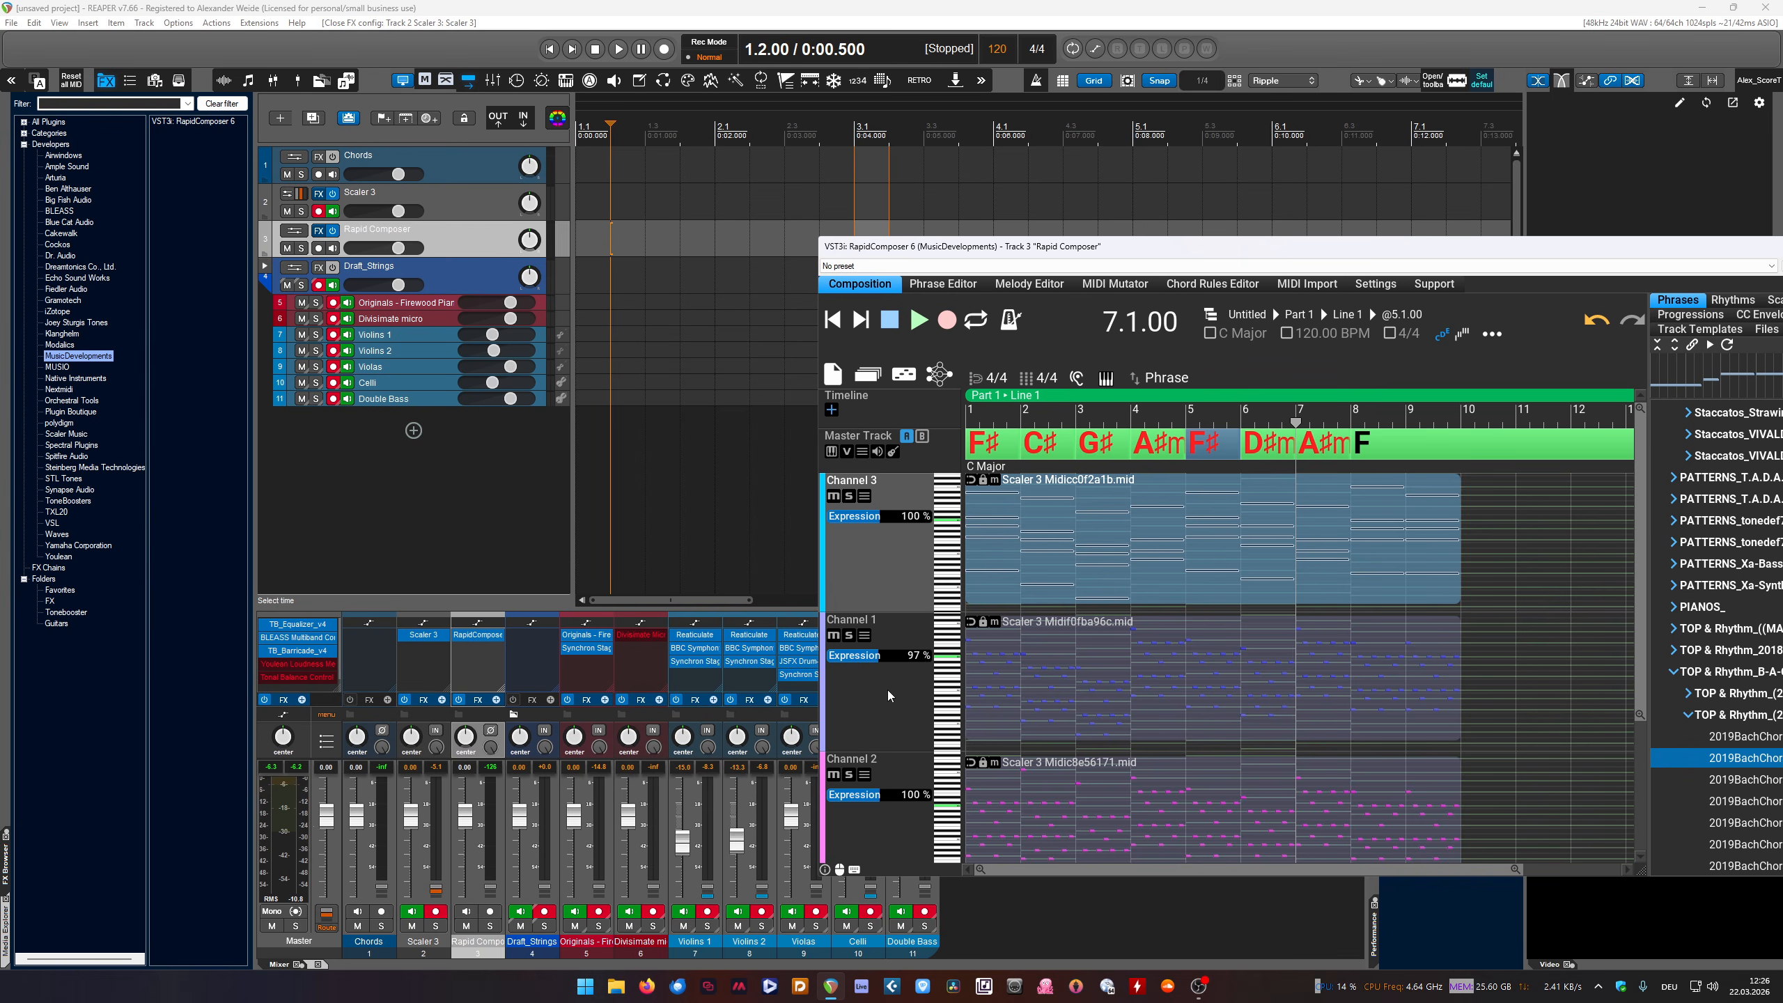
click(850, 496)
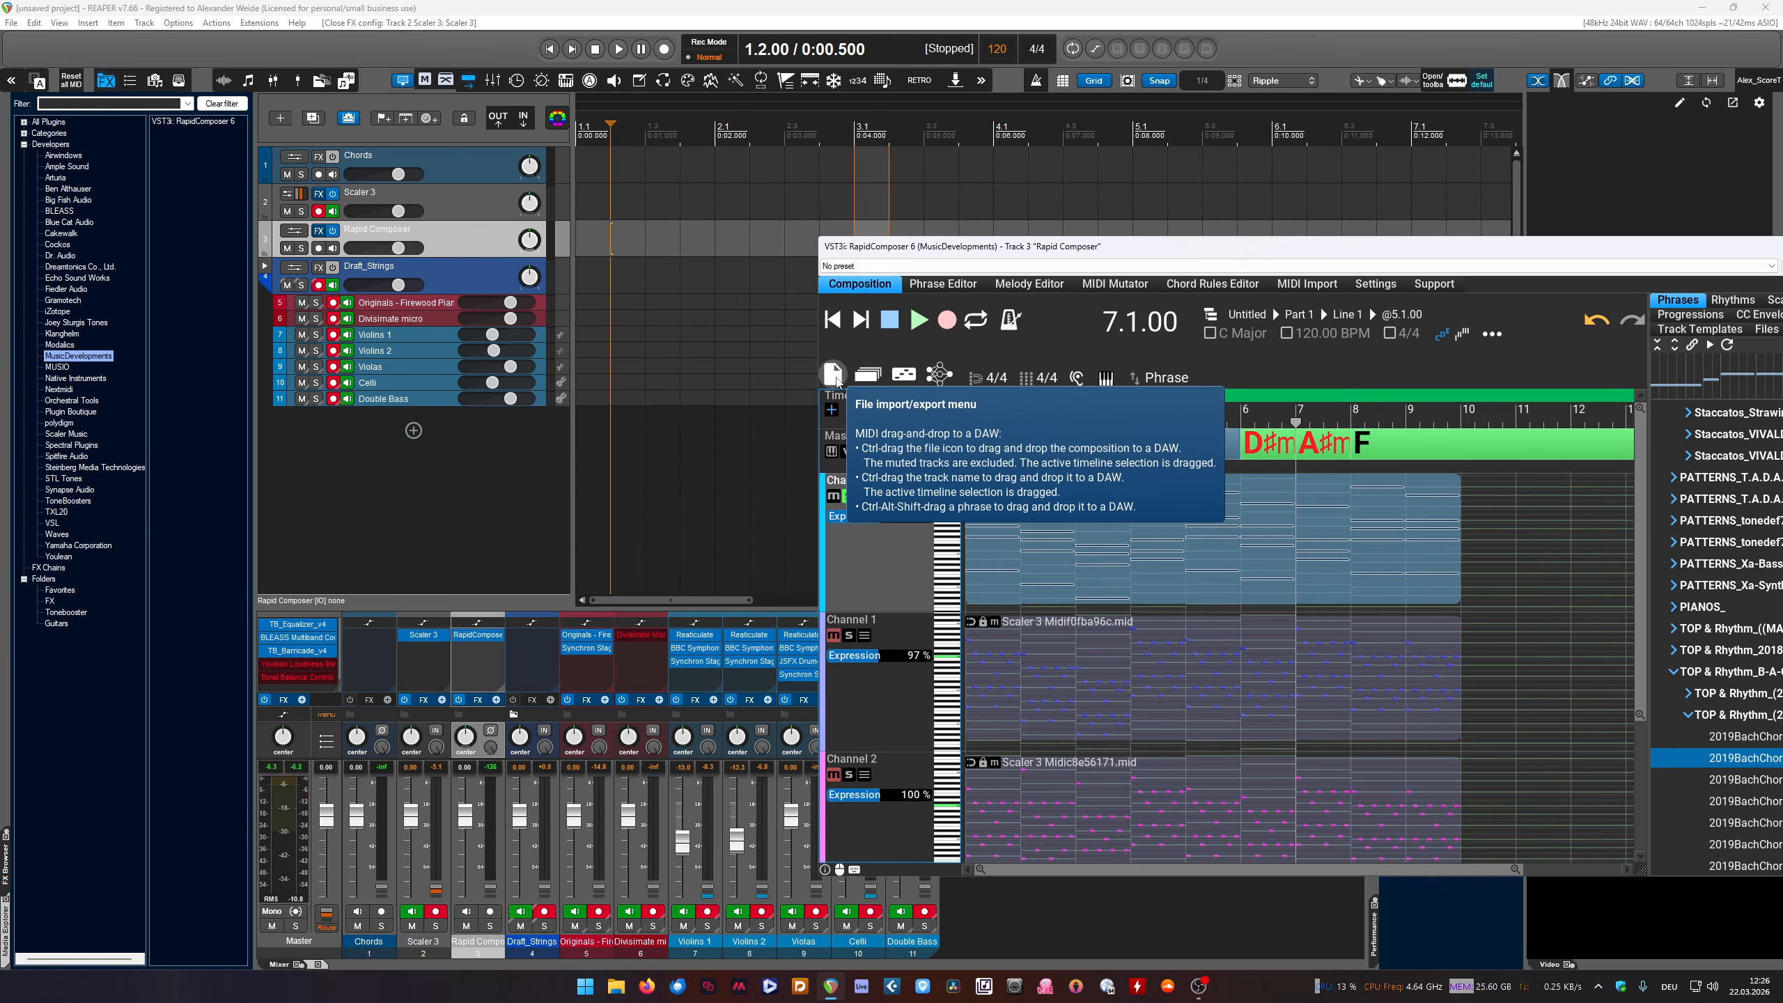
drag(835, 377, 567, 385)
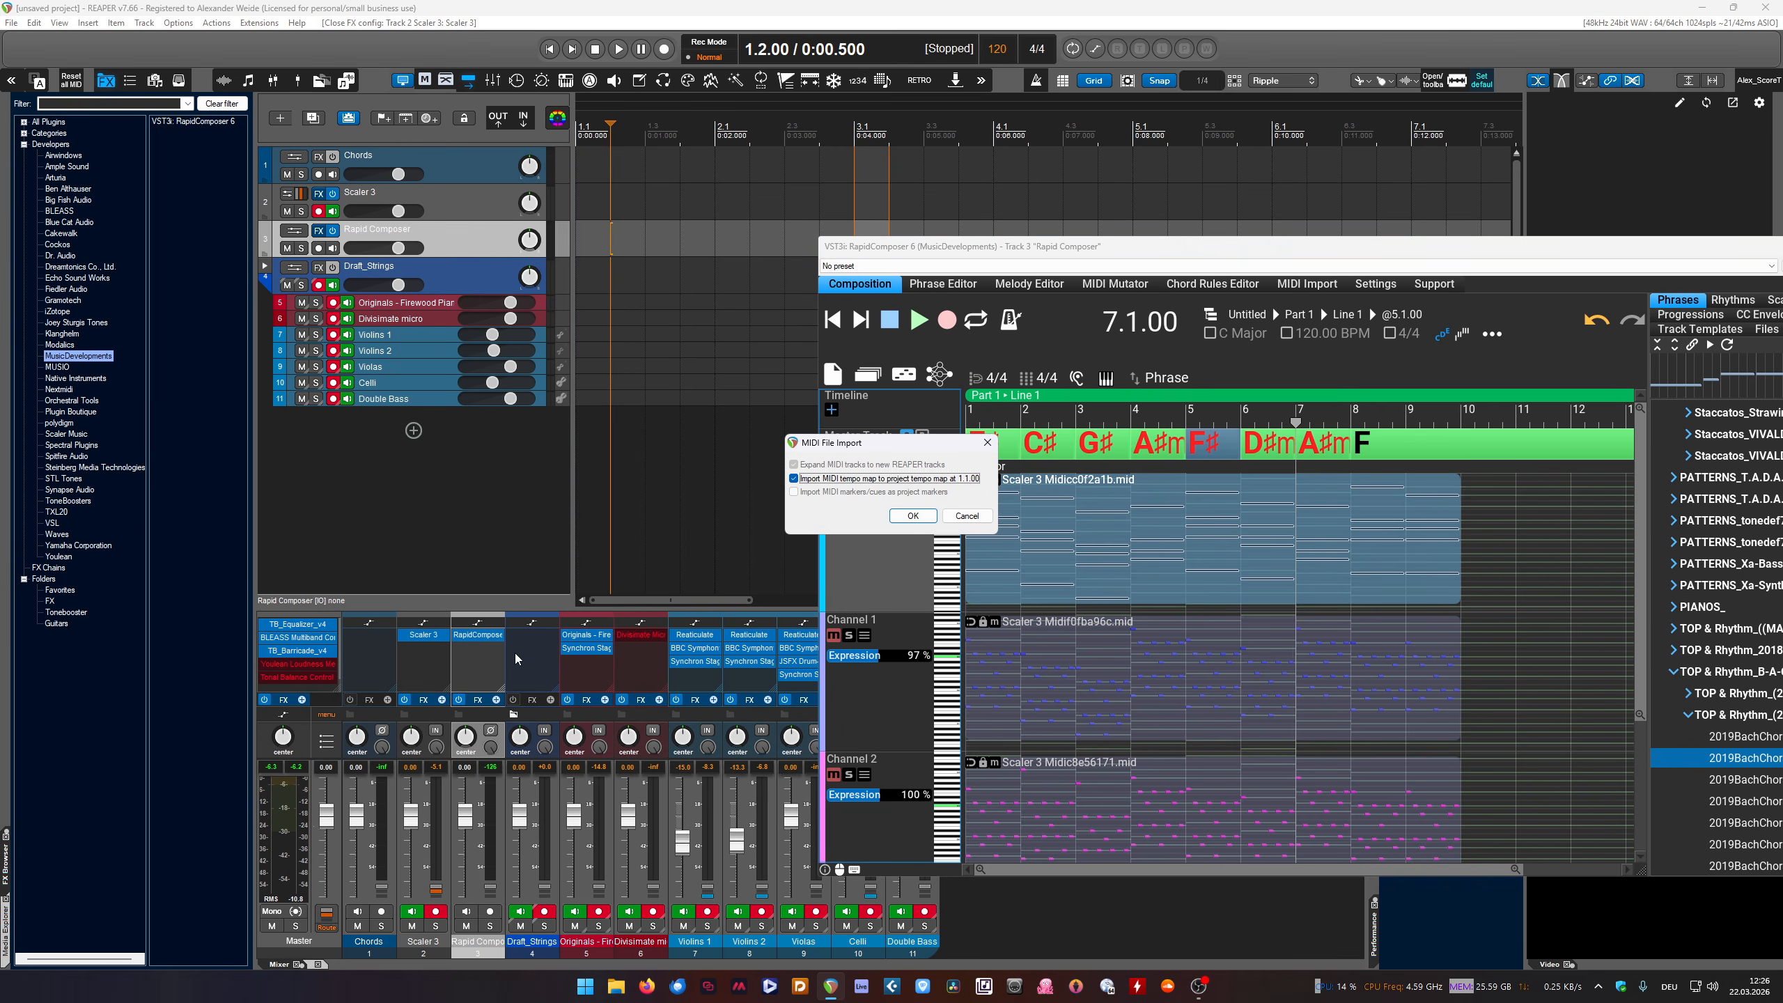
click(912, 516)
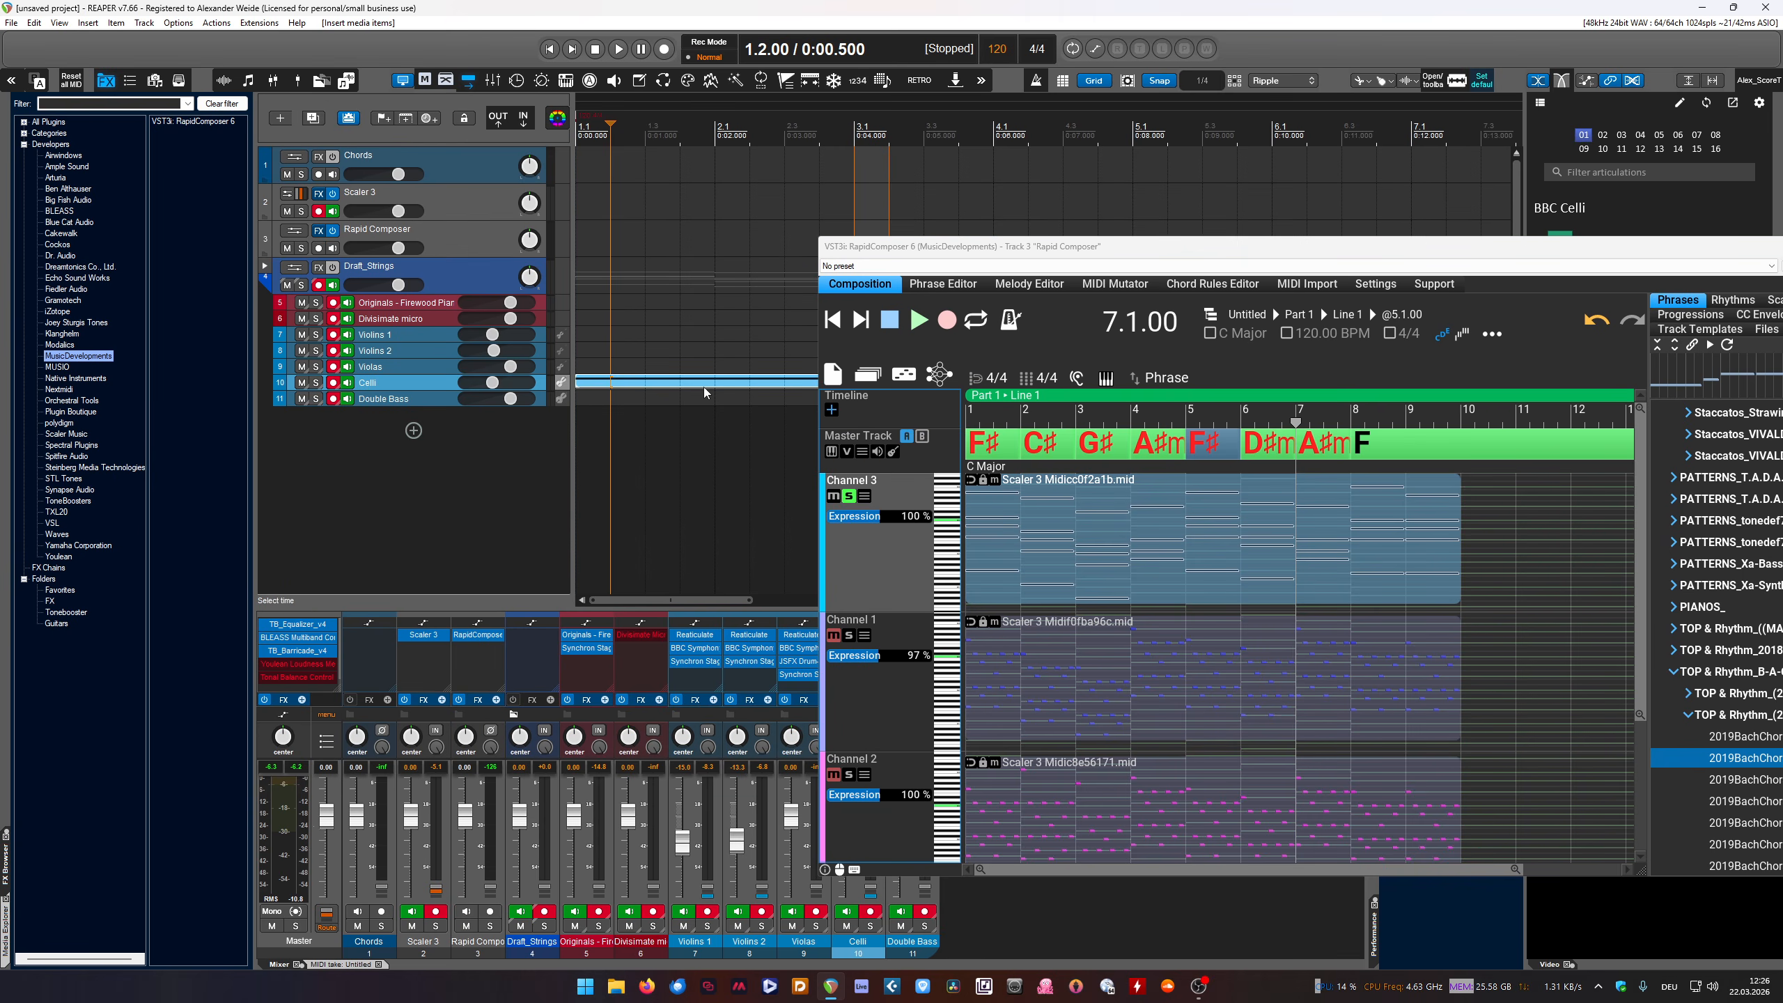
Expand the tracks in the Draft_Strings folder and move the RapidComposer window aside to uncover the Celli track's MIDI item
click(268, 266)
click(267, 266)
scroll(632, 383, down, 4)
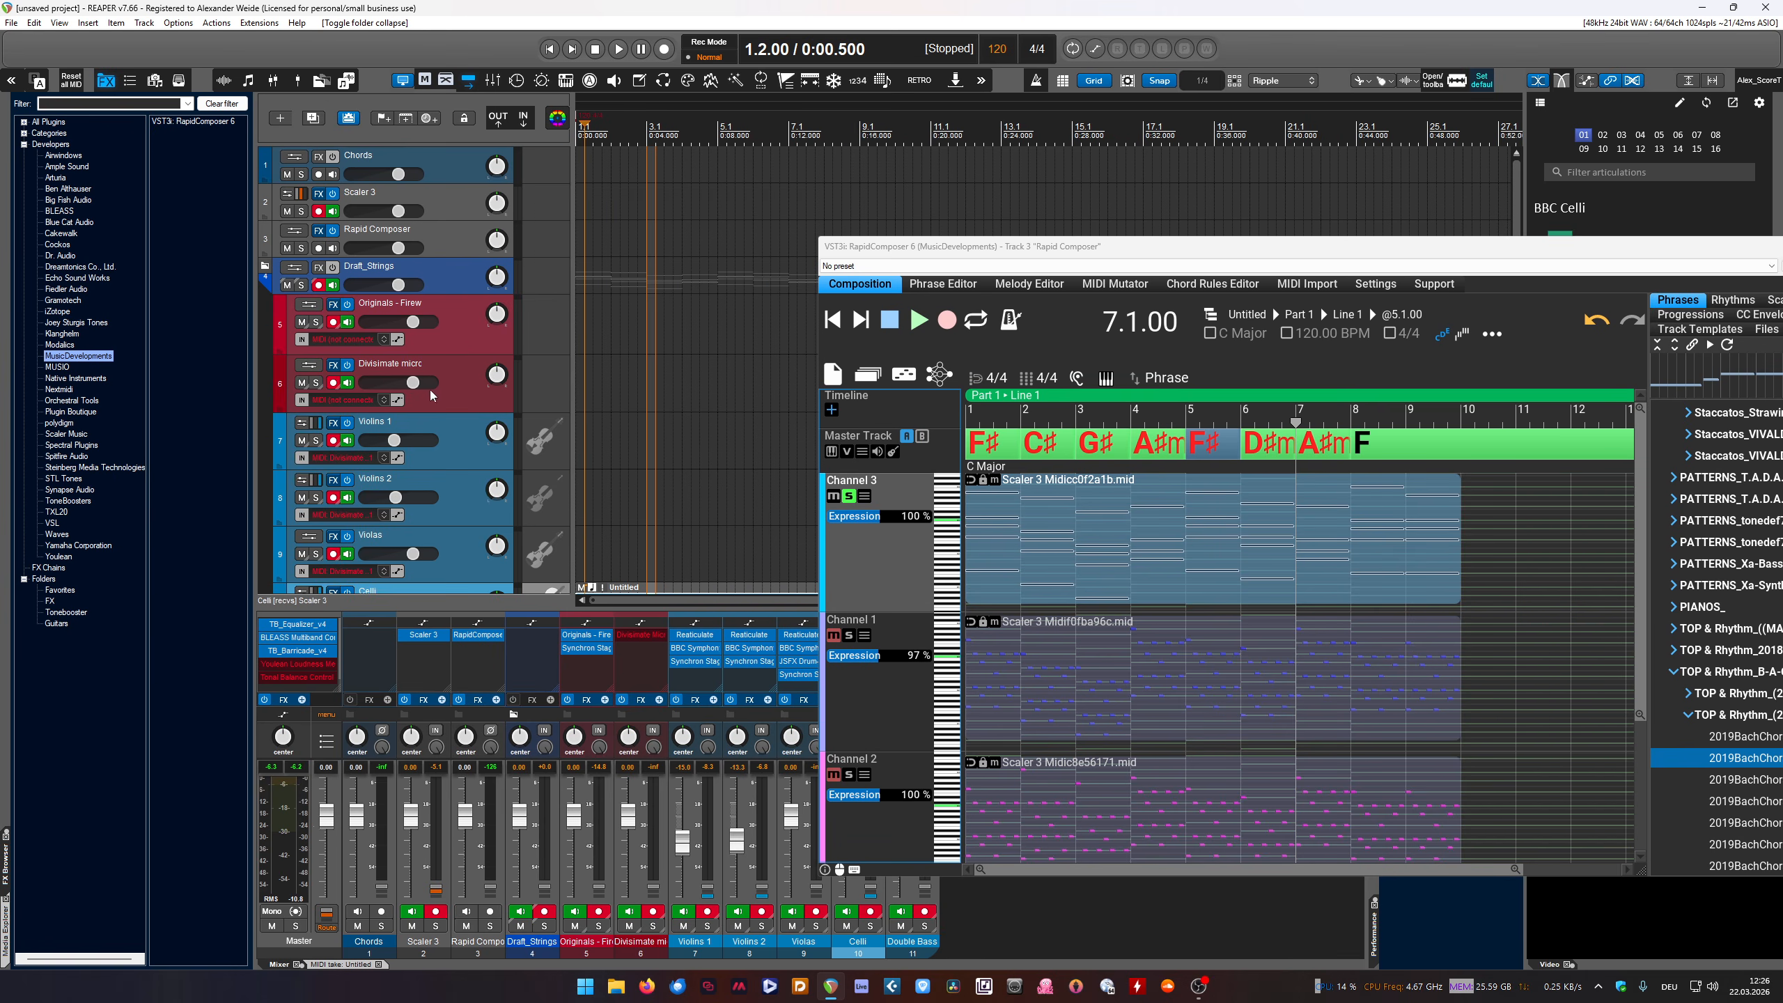
scroll(430, 390, down, 3)
drag(995, 250, 1159, 275)
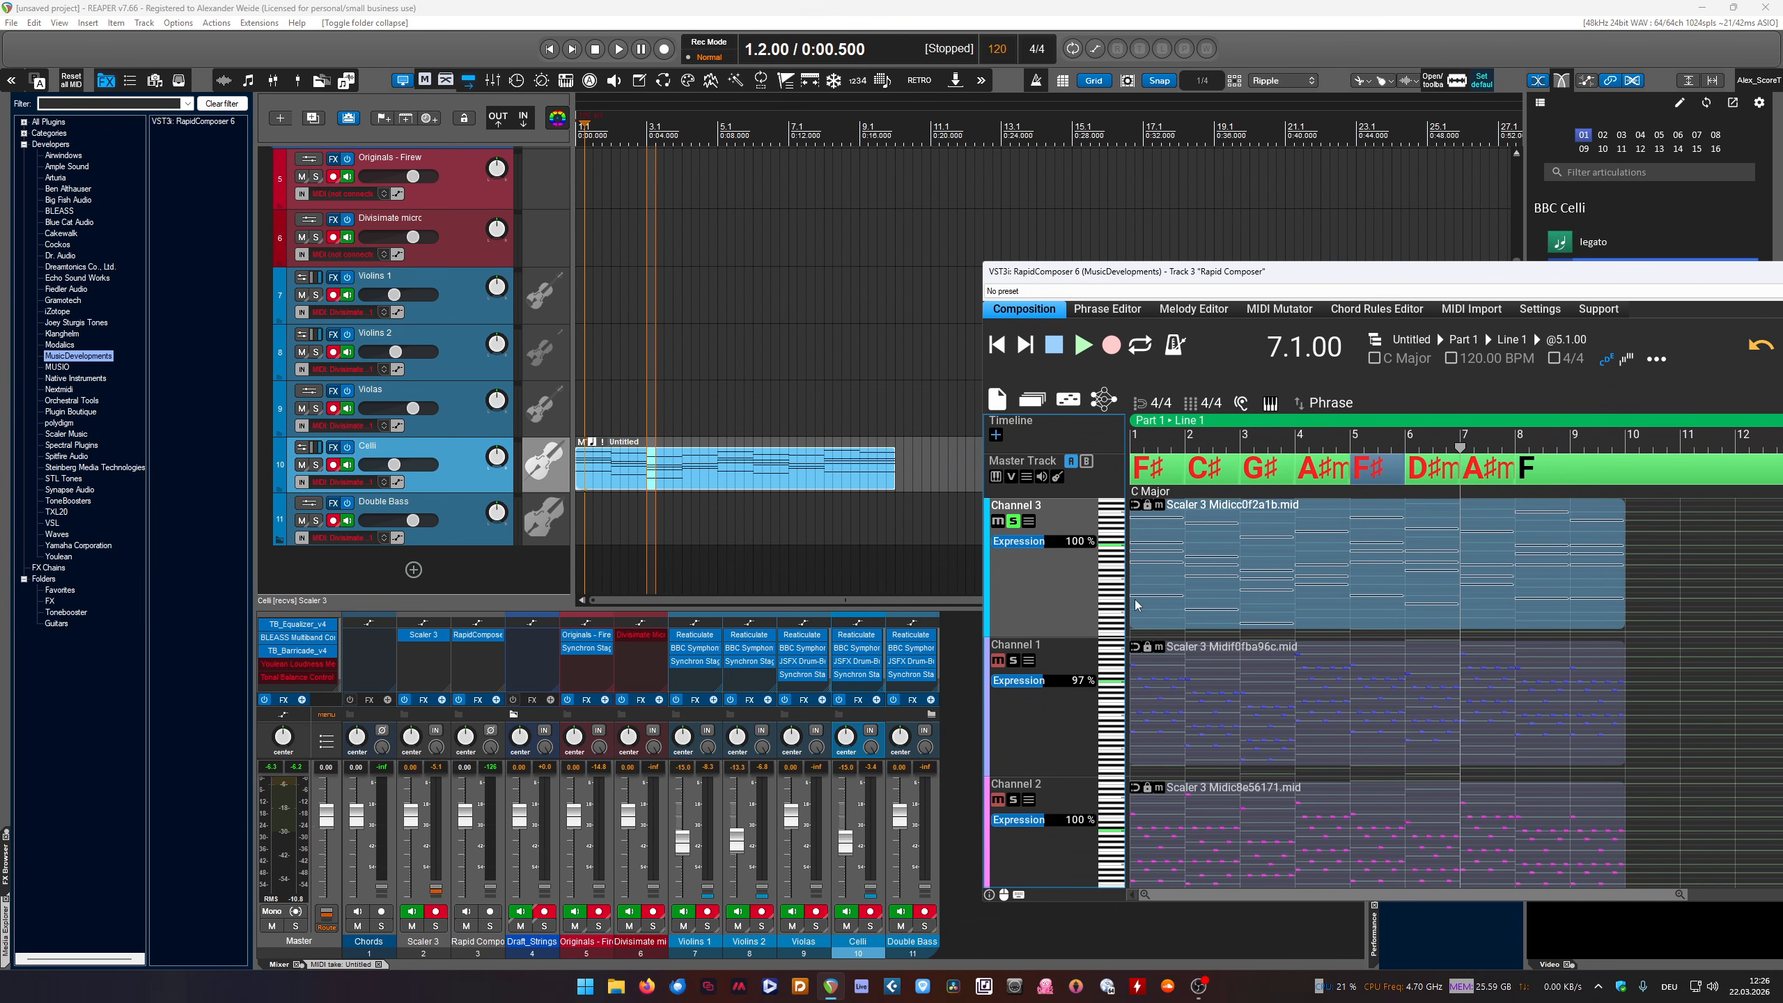
Unsolo Channel 3, import the whole composition as MIDI expanded to four new tracks below Double Bass, and select those tracks
click(1012, 659)
click(1014, 523)
drag(996, 399, 593, 578)
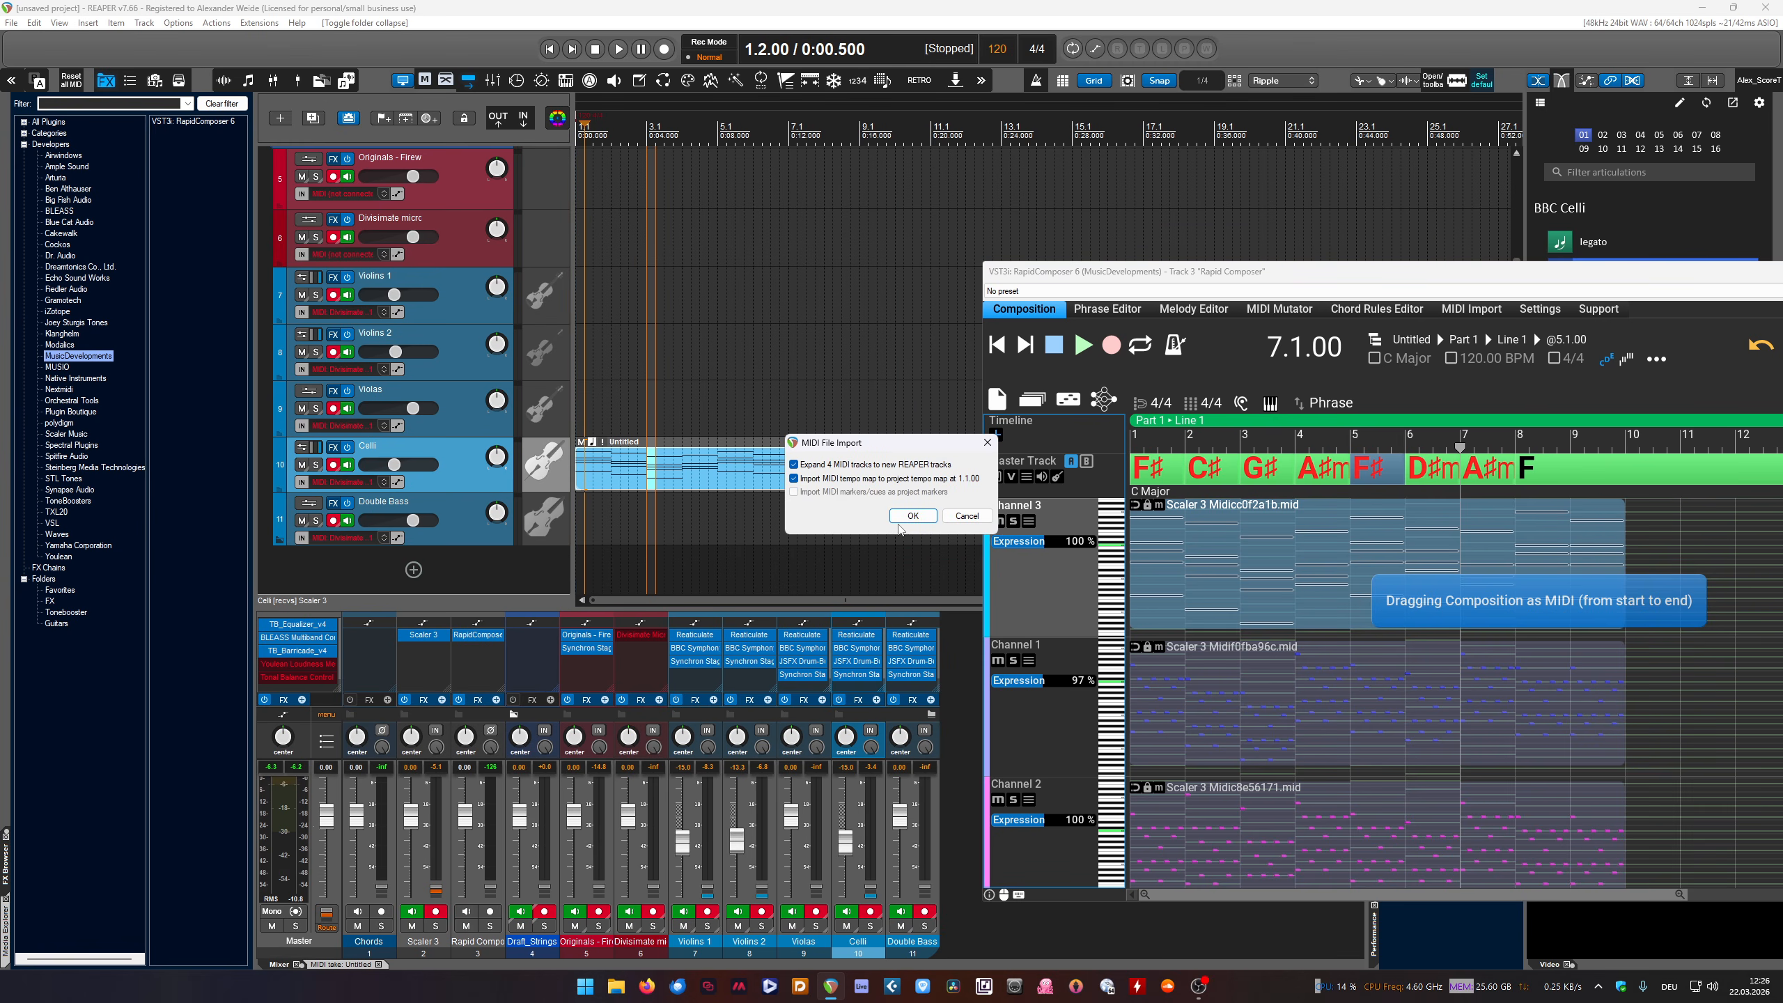
click(902, 520)
scroll(434, 462, down, 3)
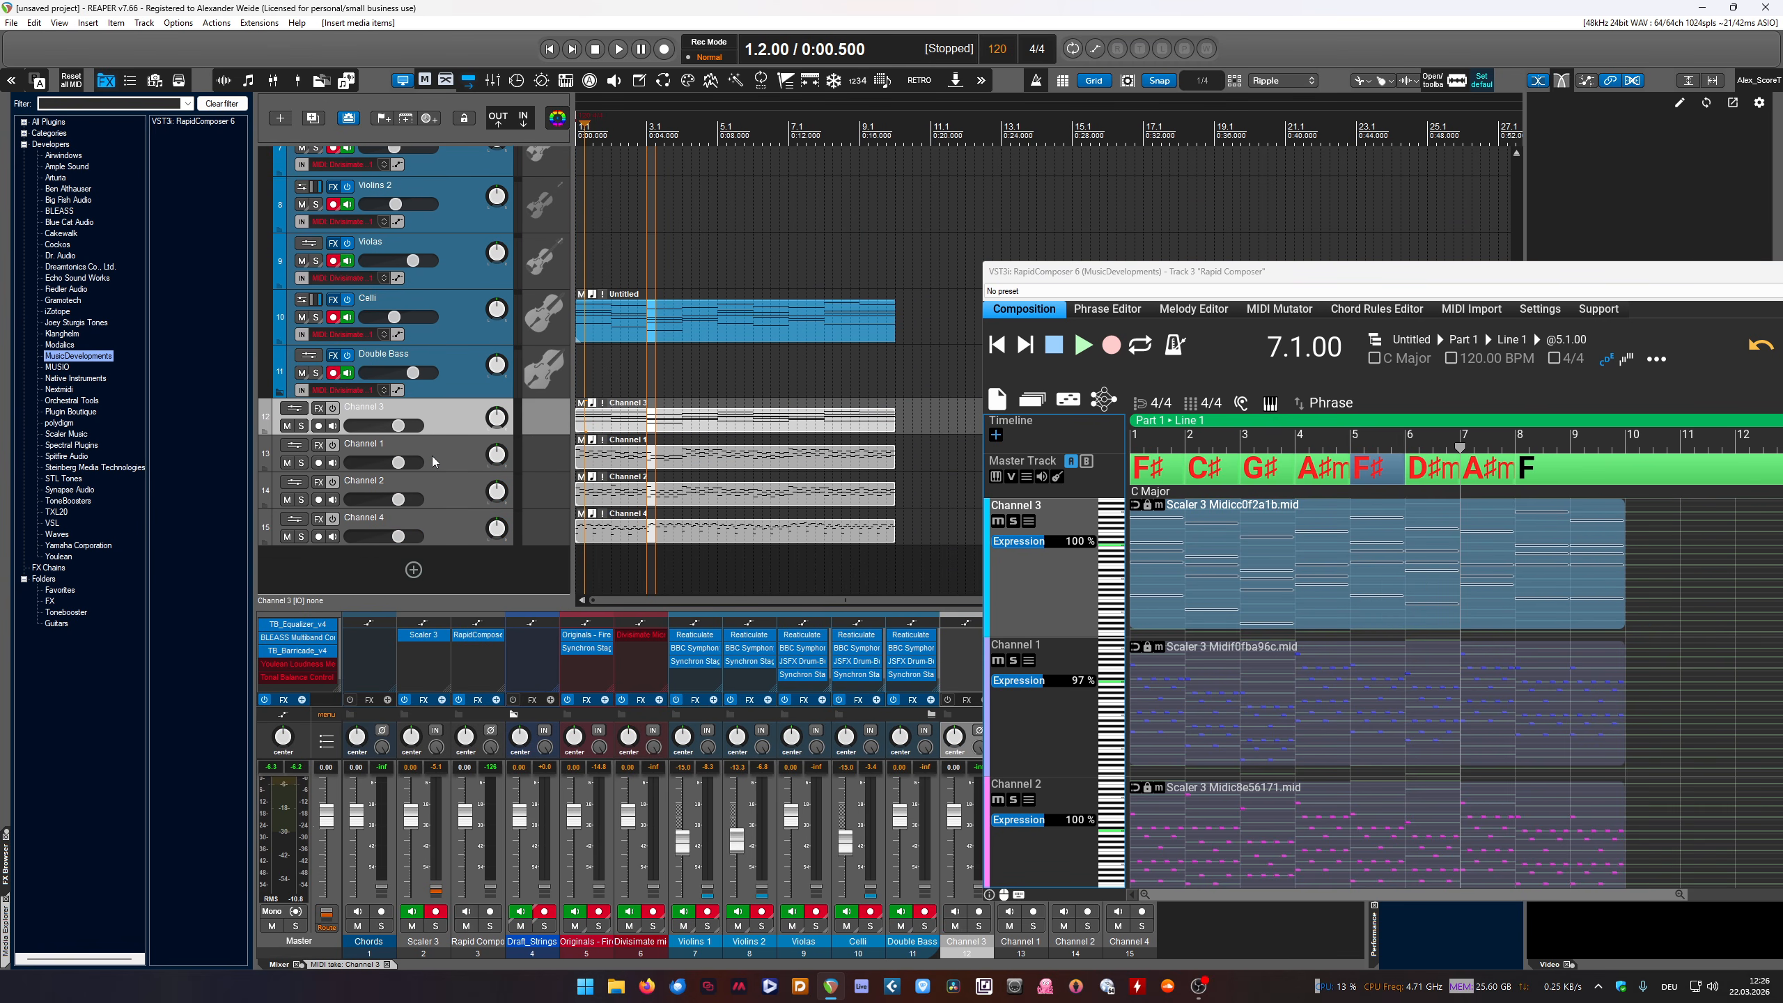
click(443, 542)
click(457, 431)
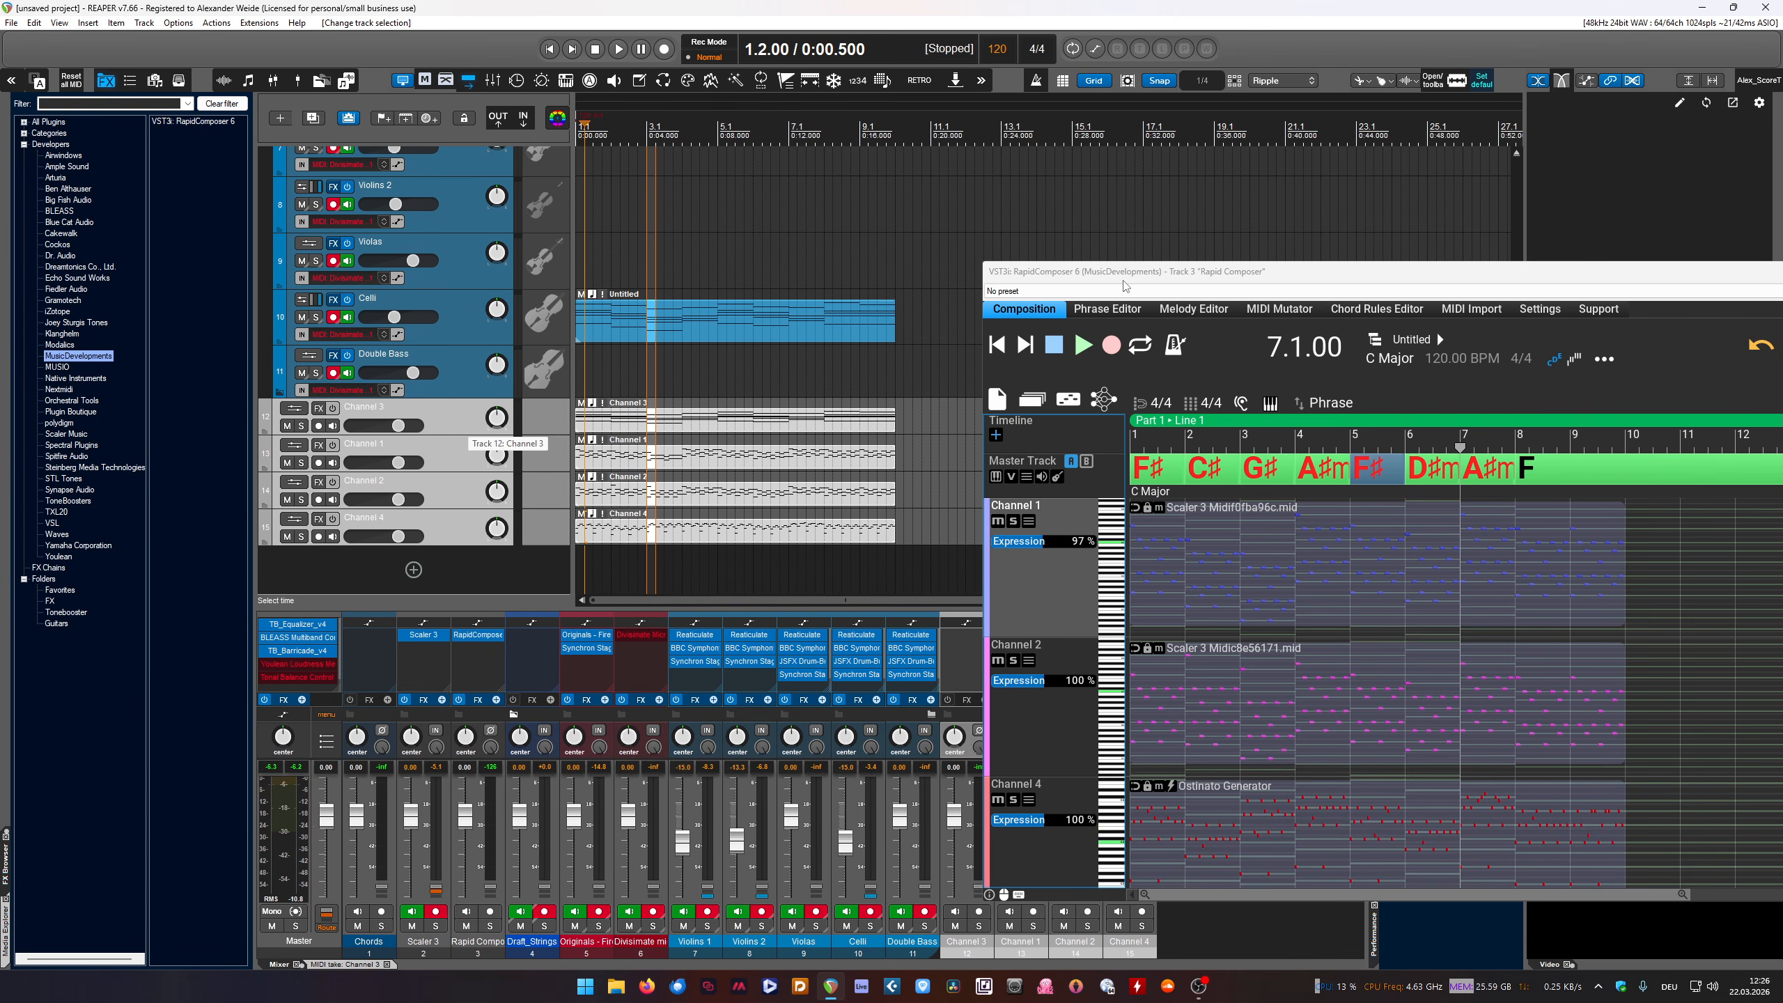
Undo the last two changes in RapidComposer and select the imported Channel 3 track in the project
drag(1162, 276, 786, 293)
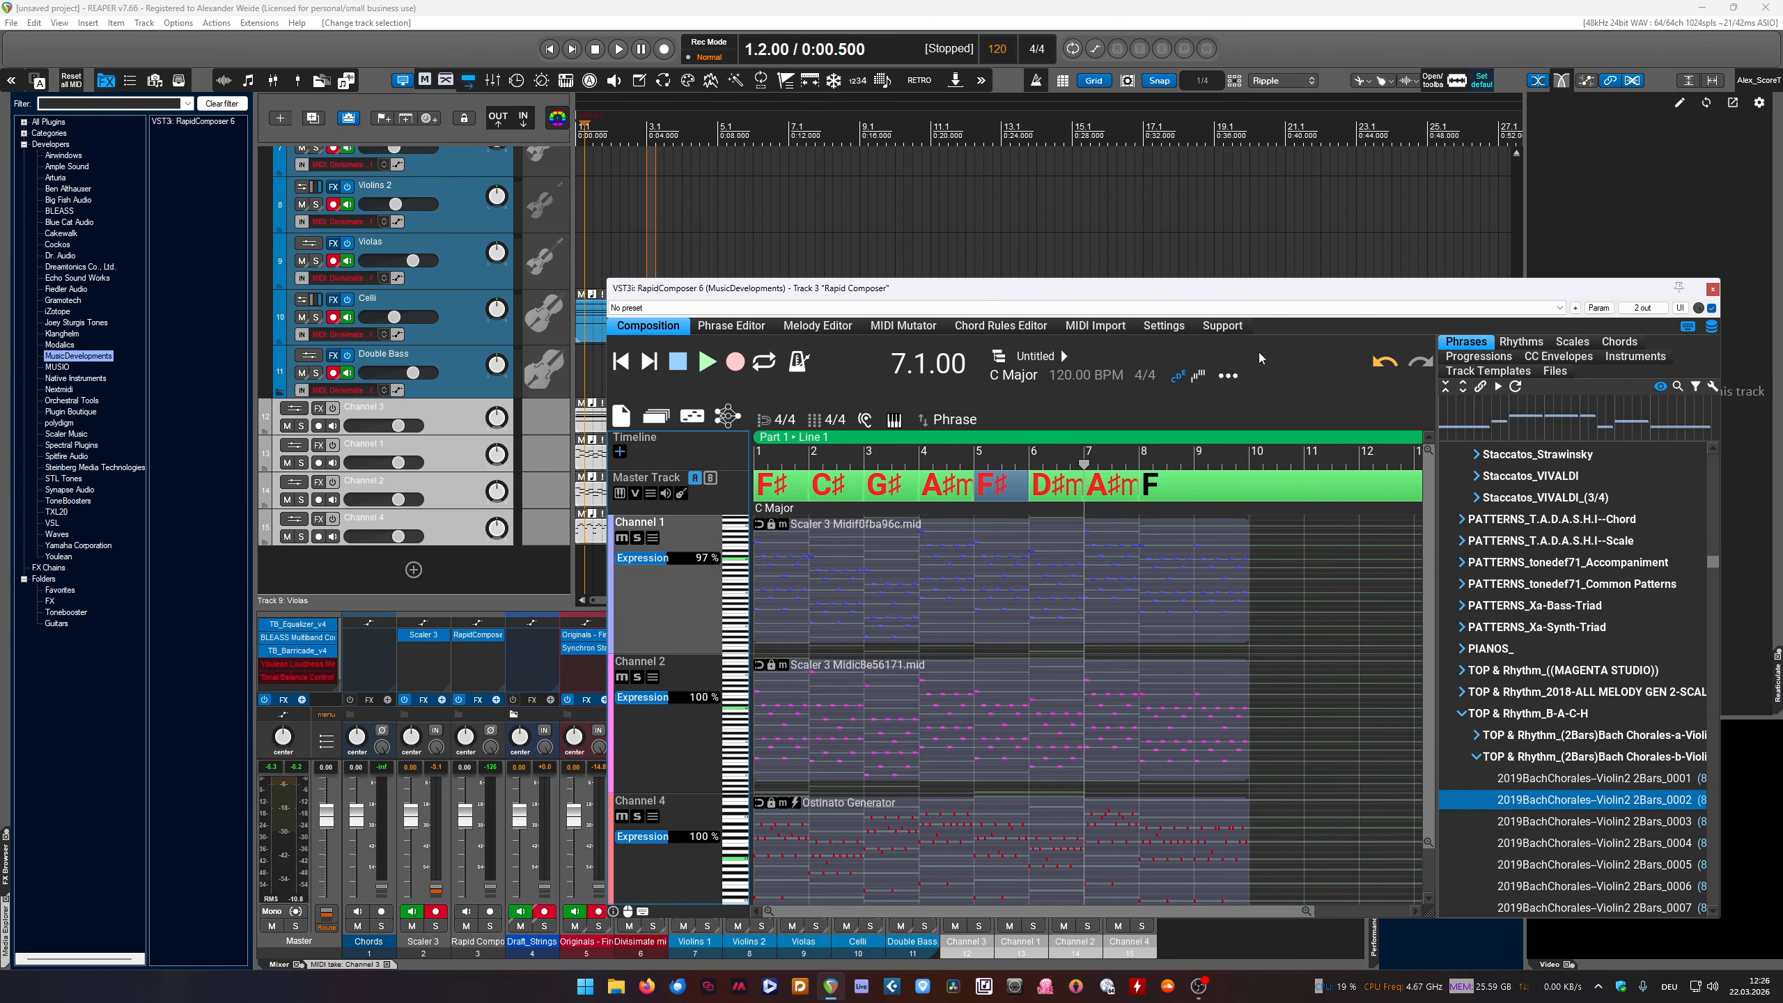
click(1384, 361)
click(1385, 362)
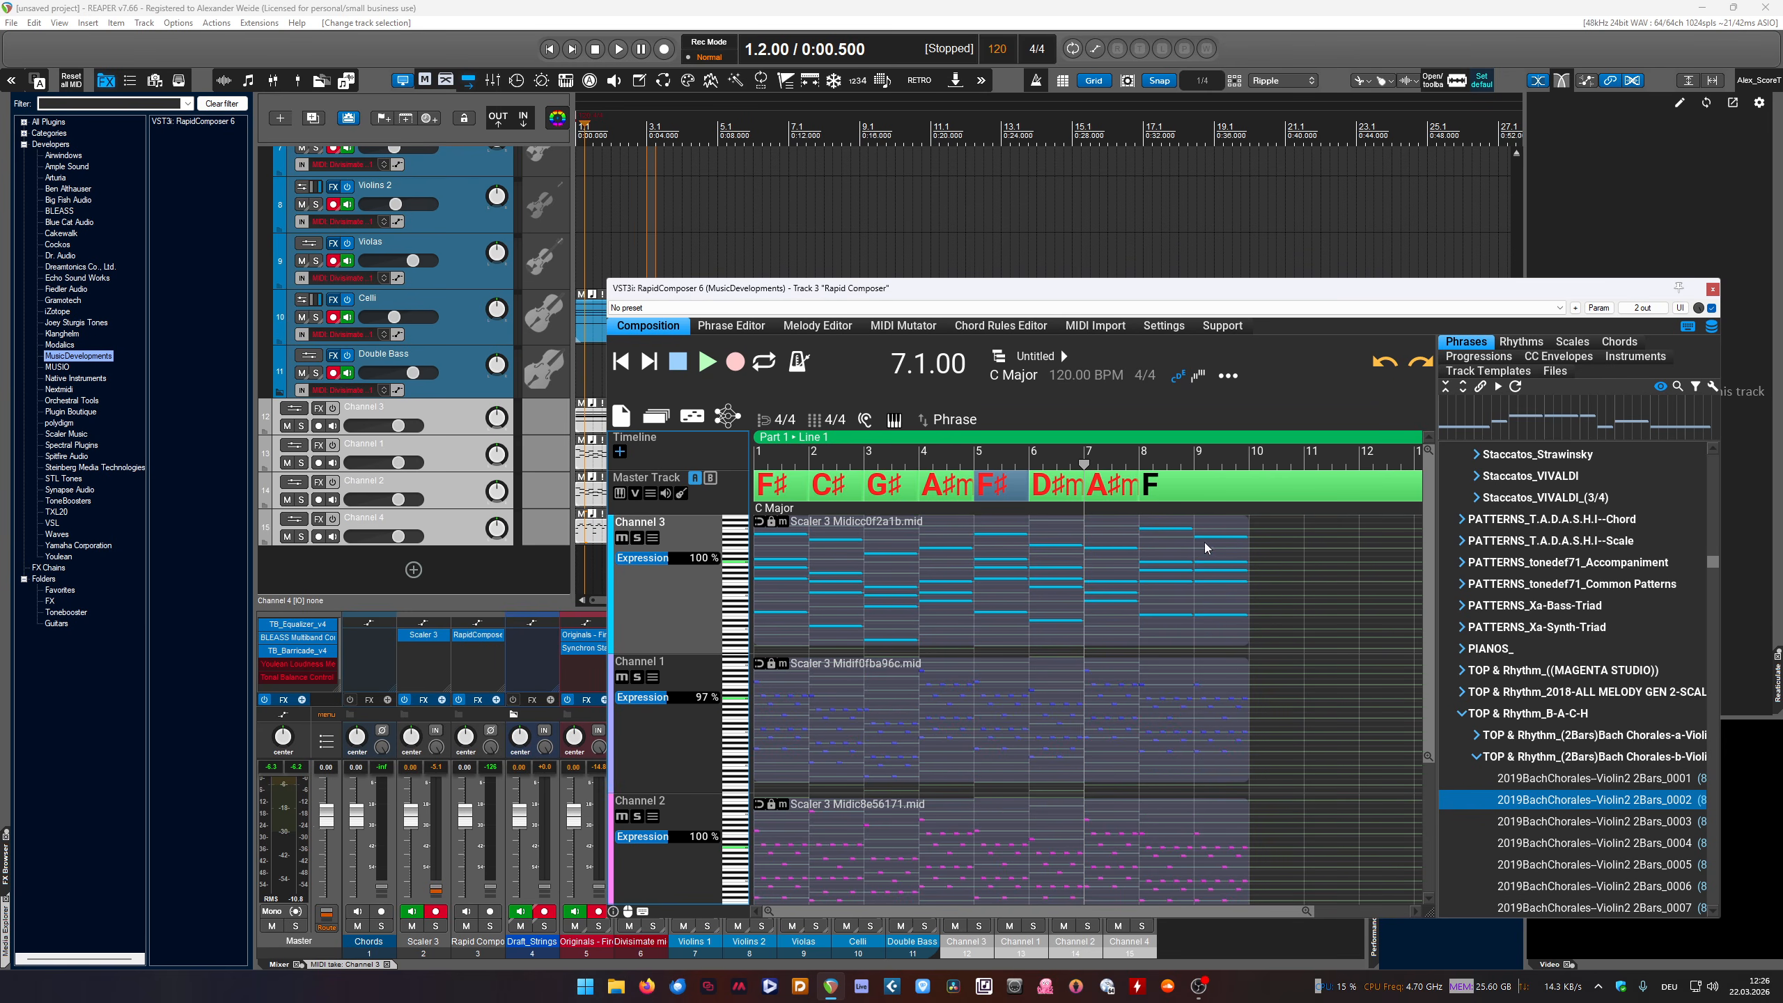
click(1207, 598)
click(429, 428)
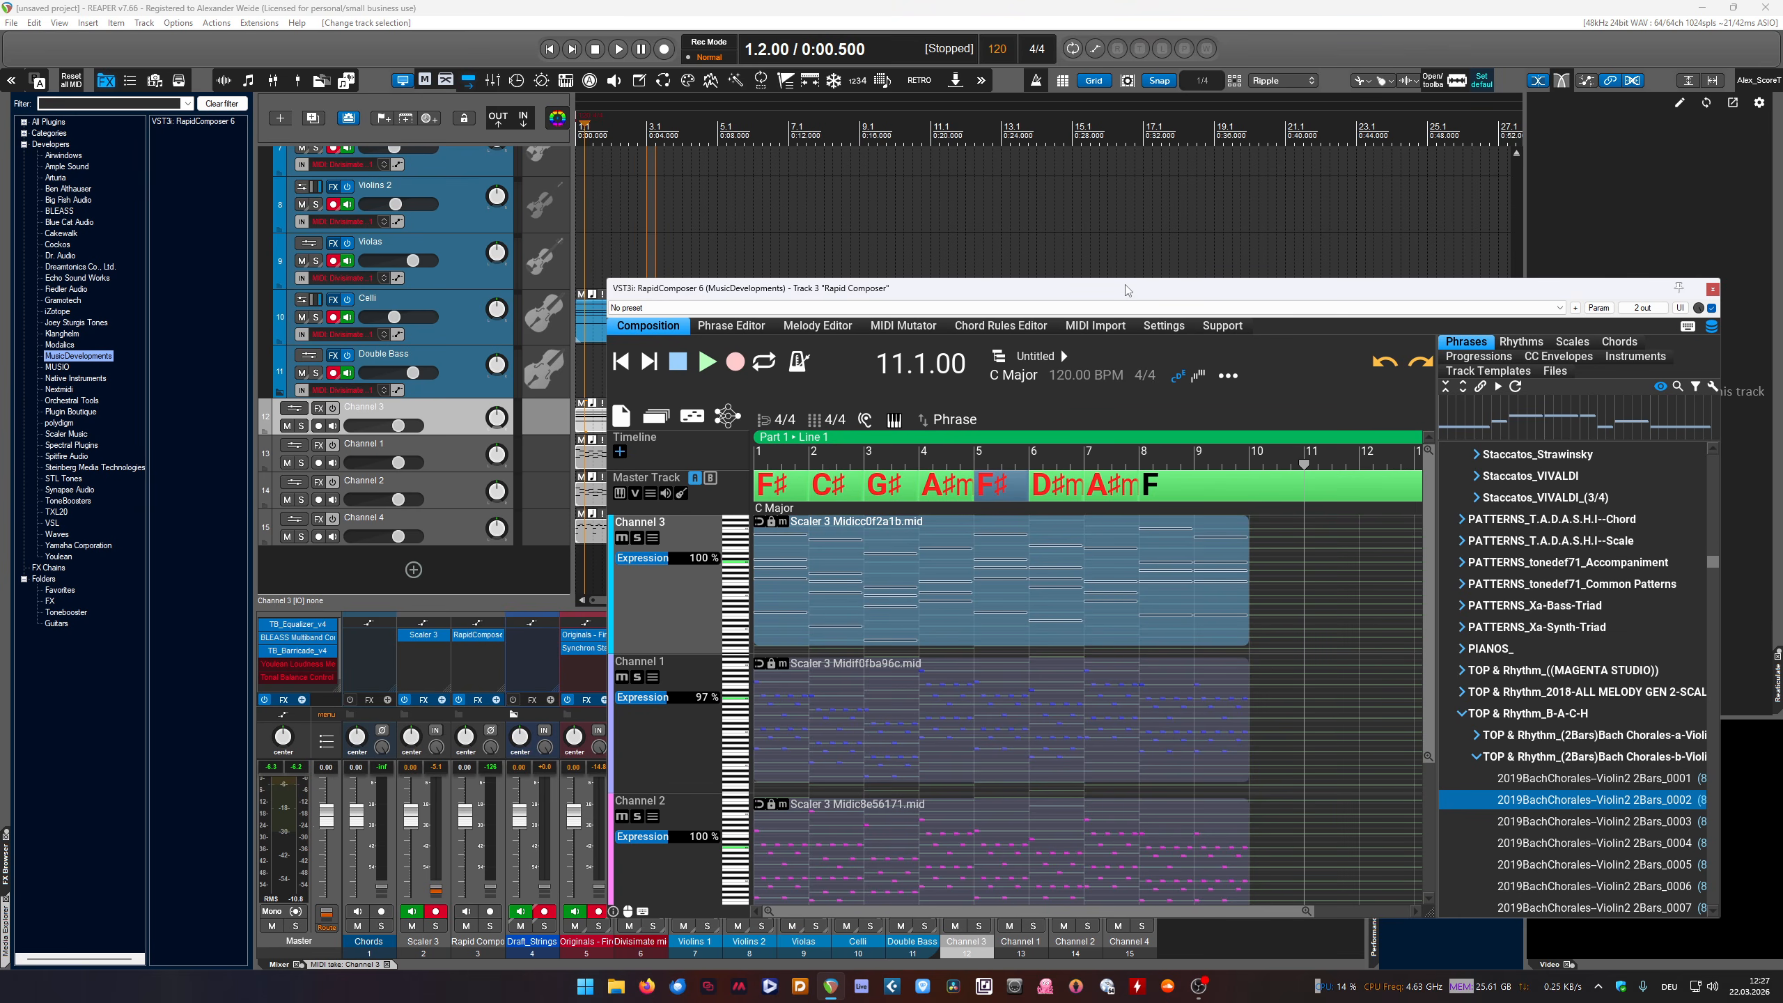
drag(1407, 287, 1450, 209)
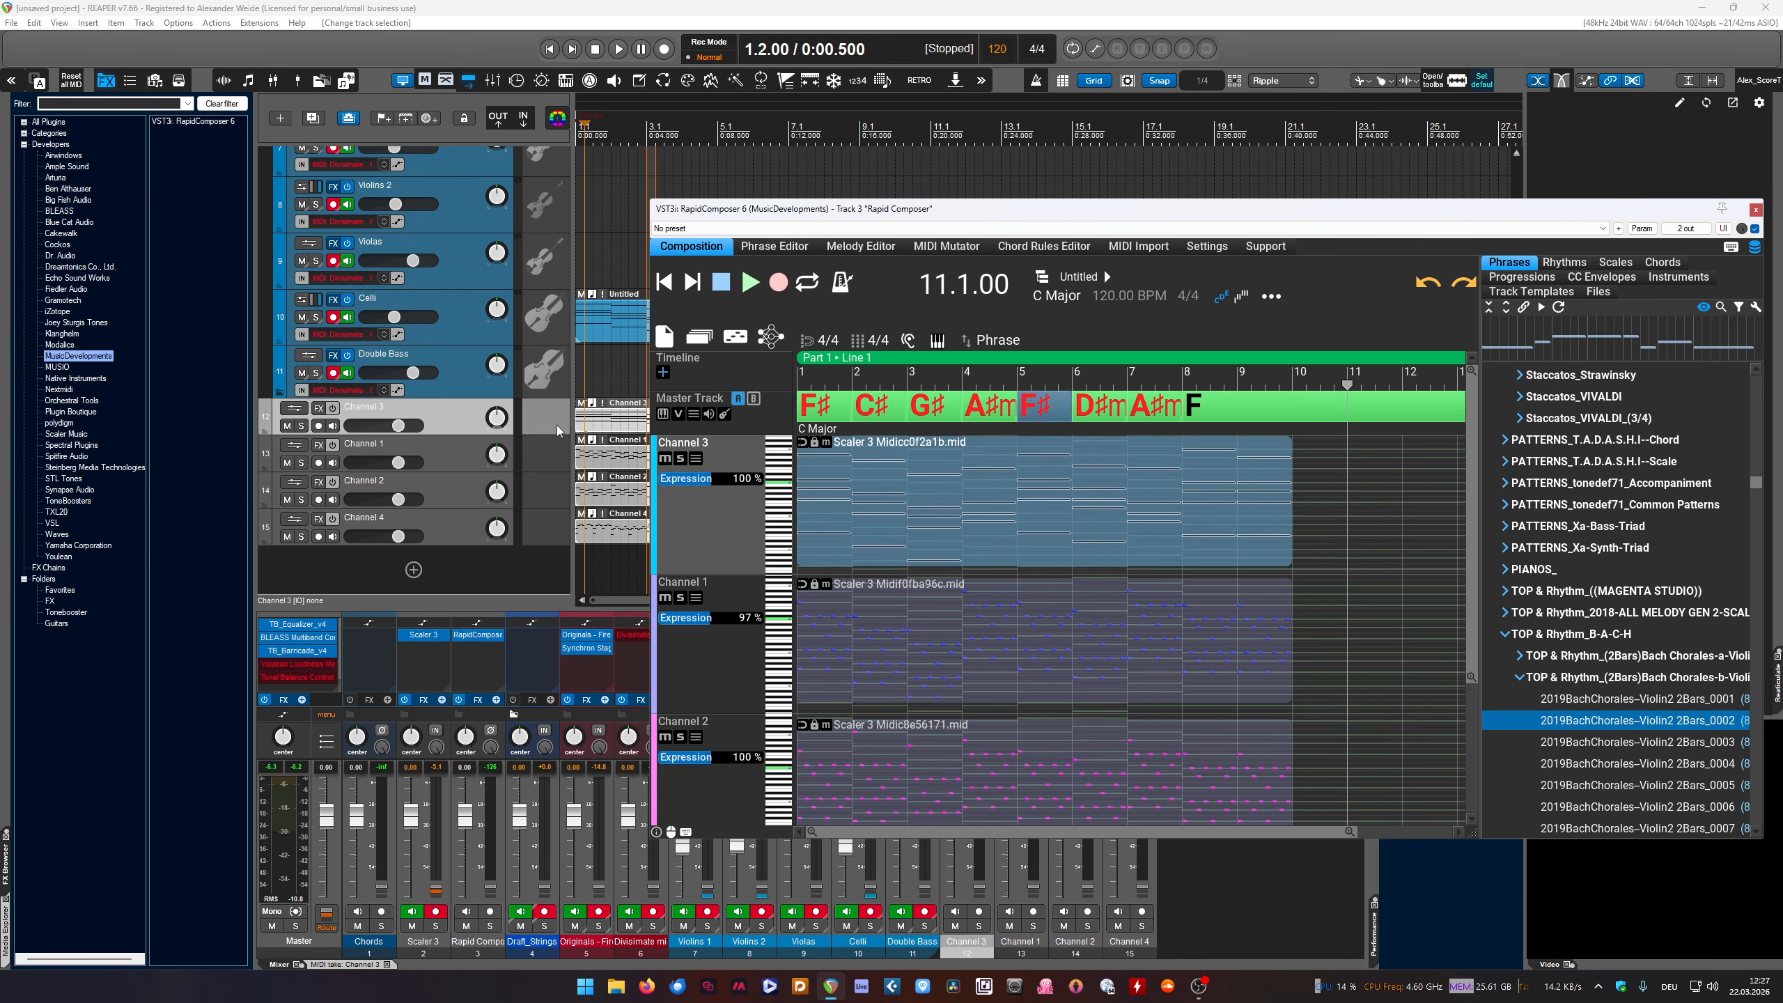
Delete the four imported channel tracks and the imported MIDI item on the Celli track
click(457, 520)
shift+click(457, 442)
shift+click(460, 430)
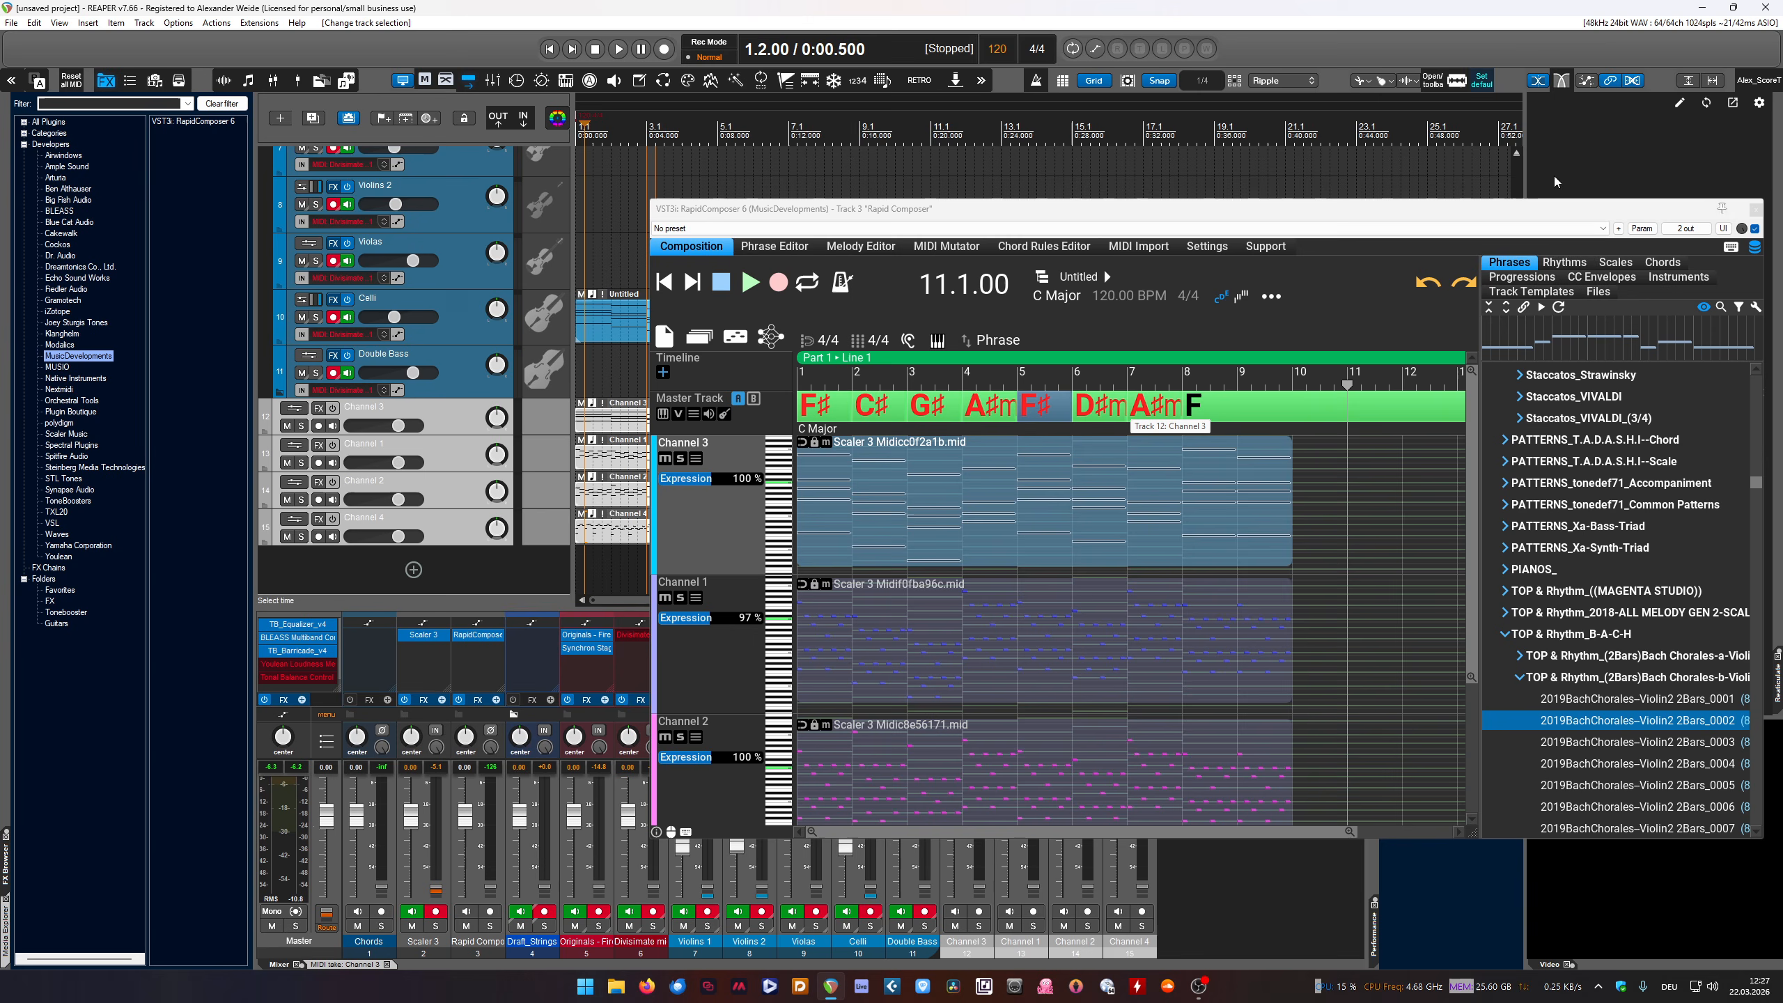
key(Delete)
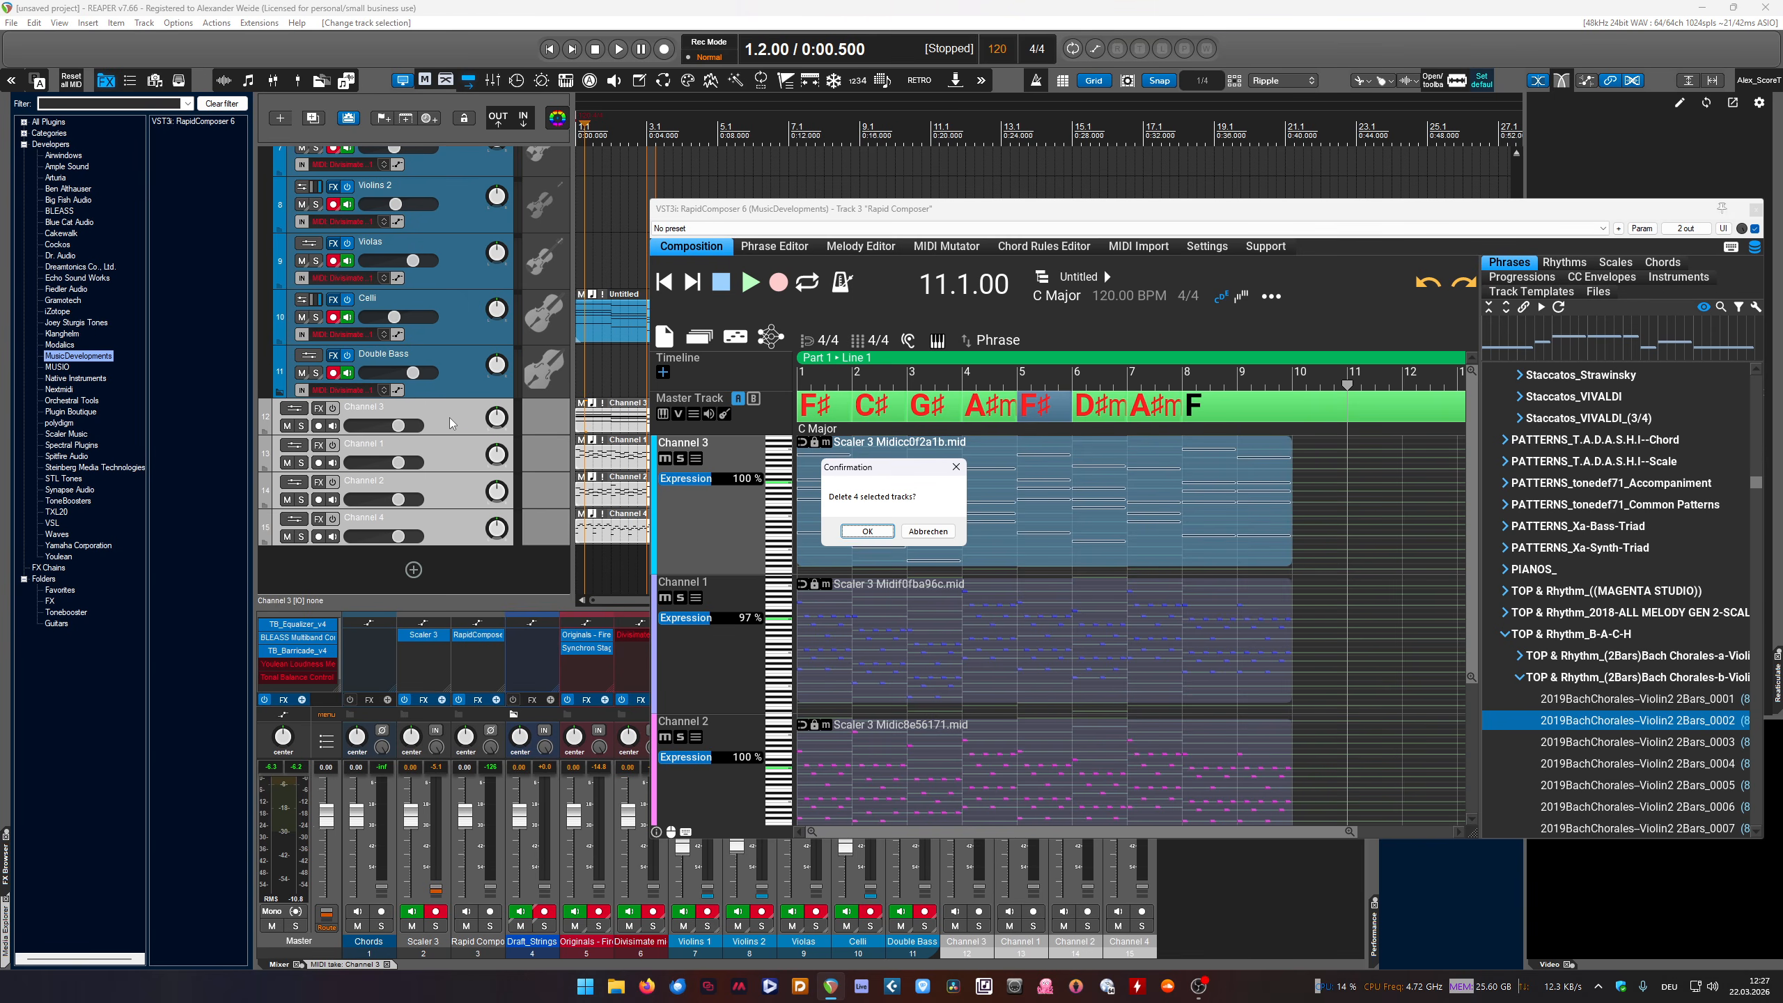
key(Return)
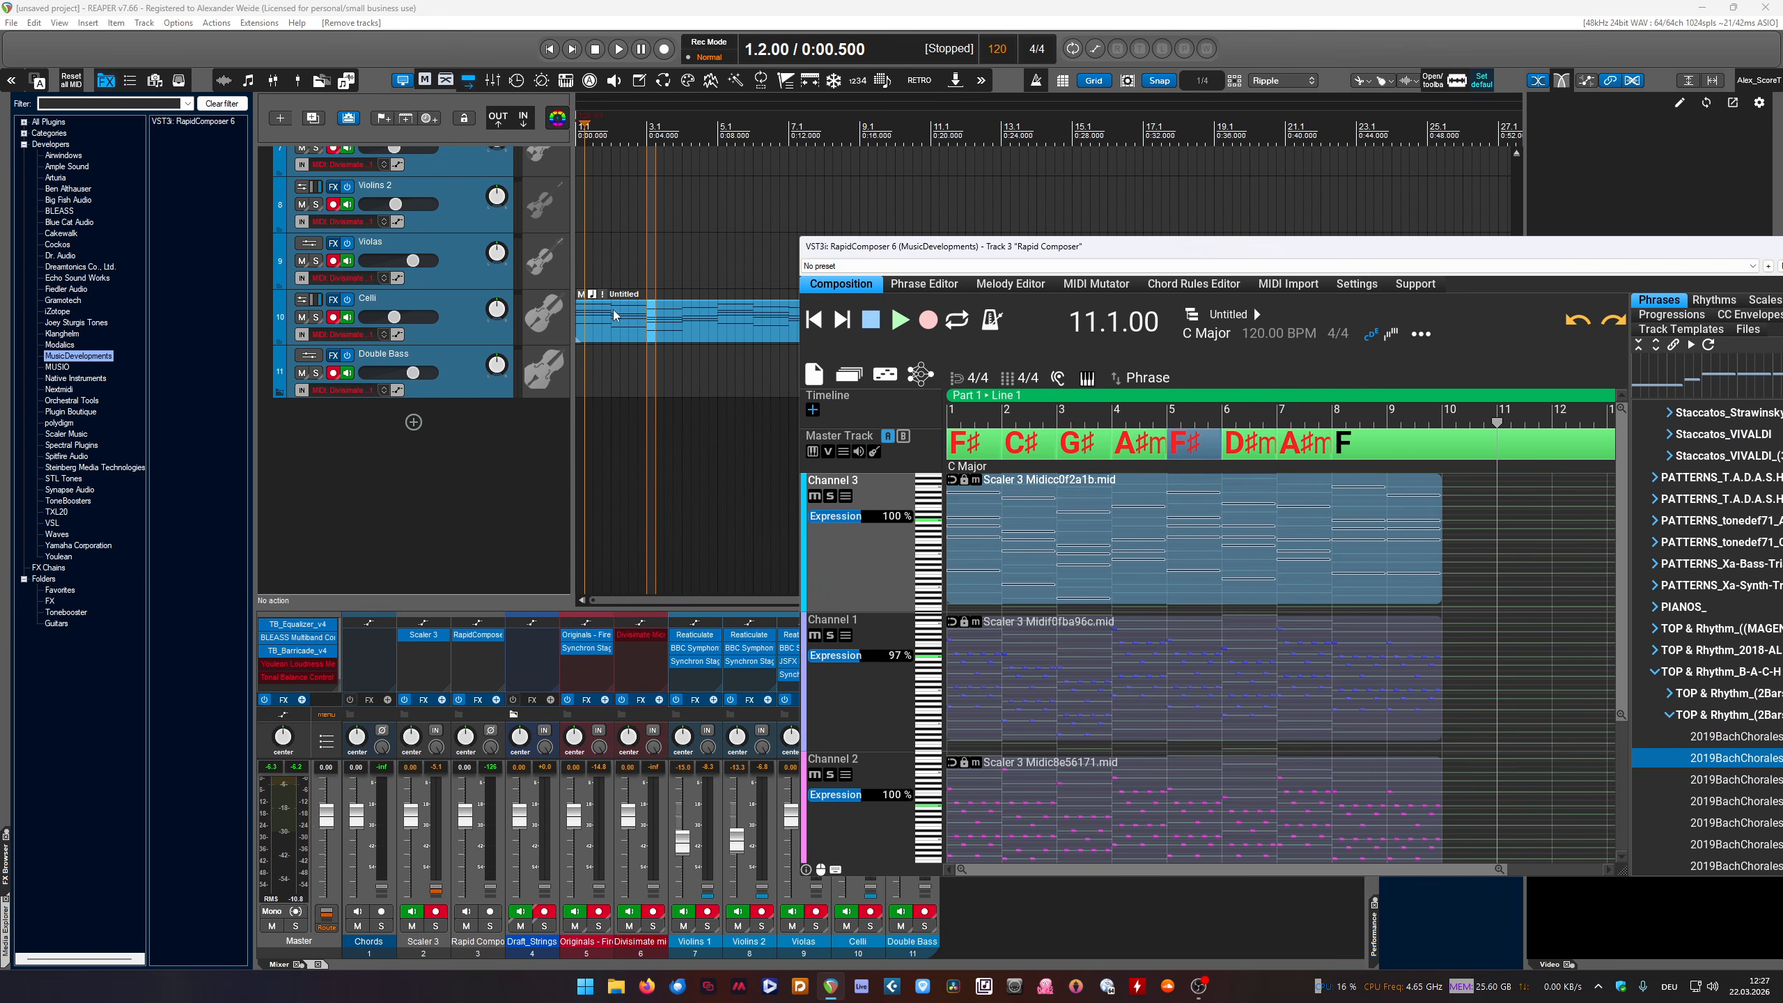
click(691, 325)
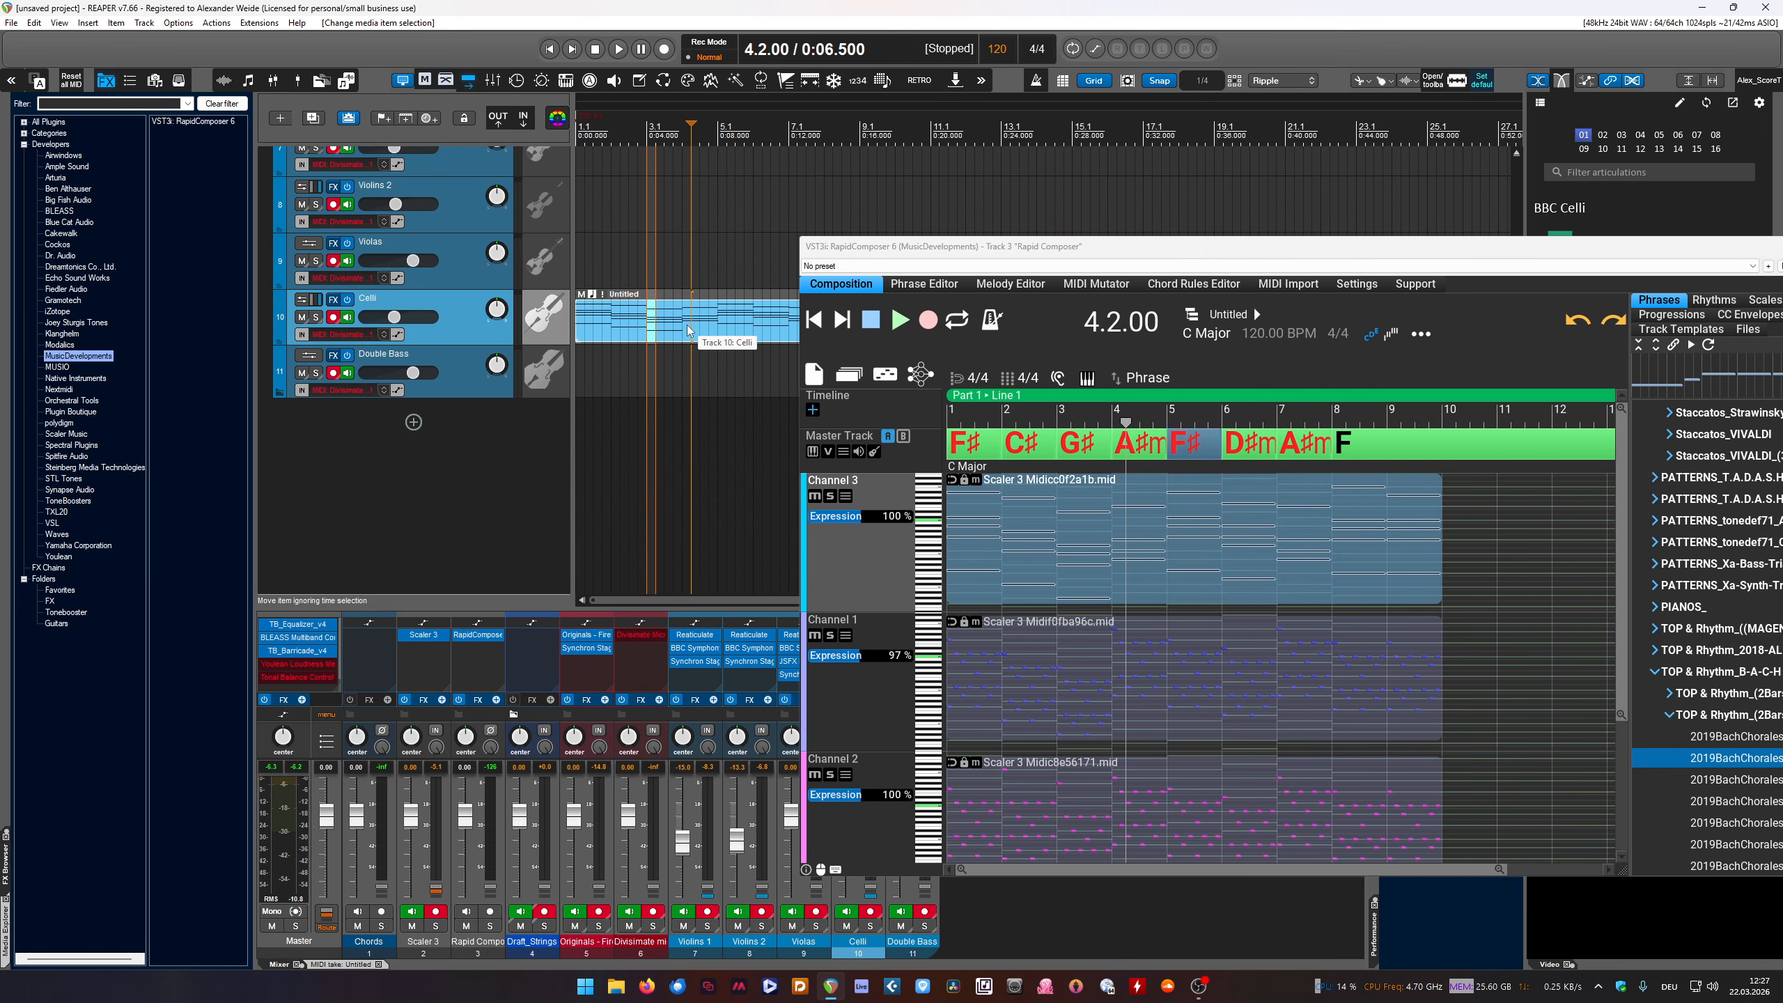
key(Delete)
Remove all sends from the Scaler 3 track and close its routing window
scroll(422, 316, up, 5)
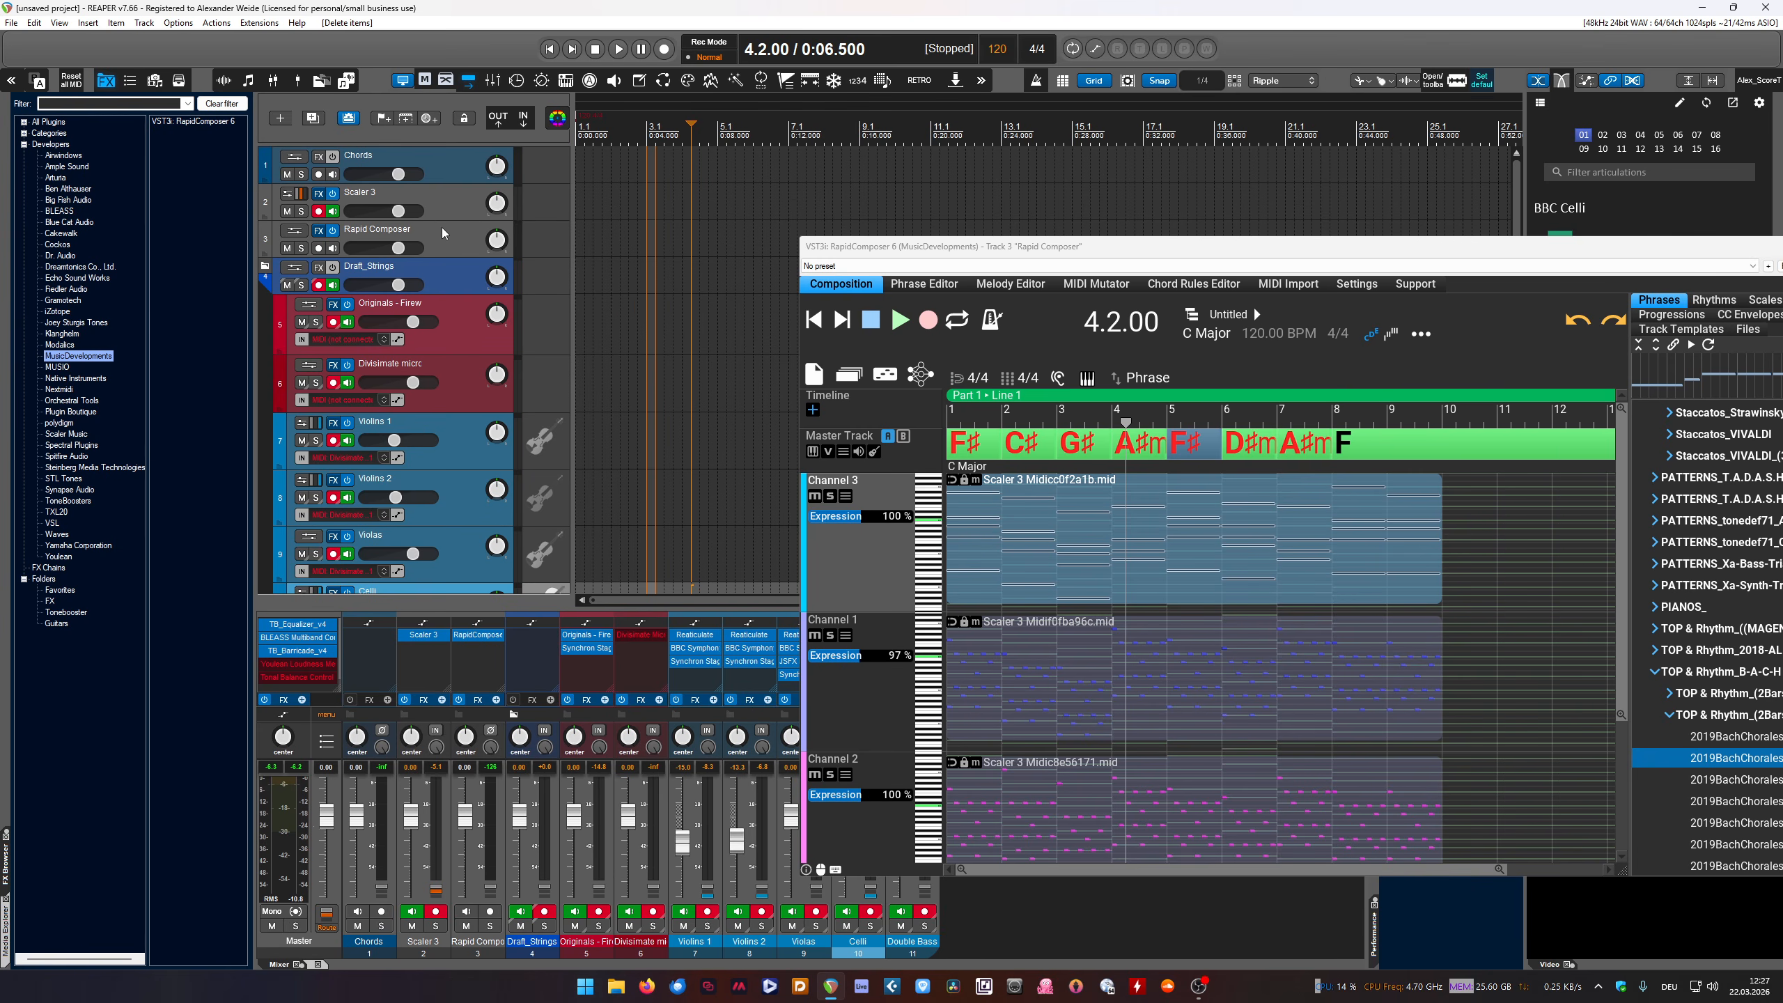
click(449, 202)
click(301, 194)
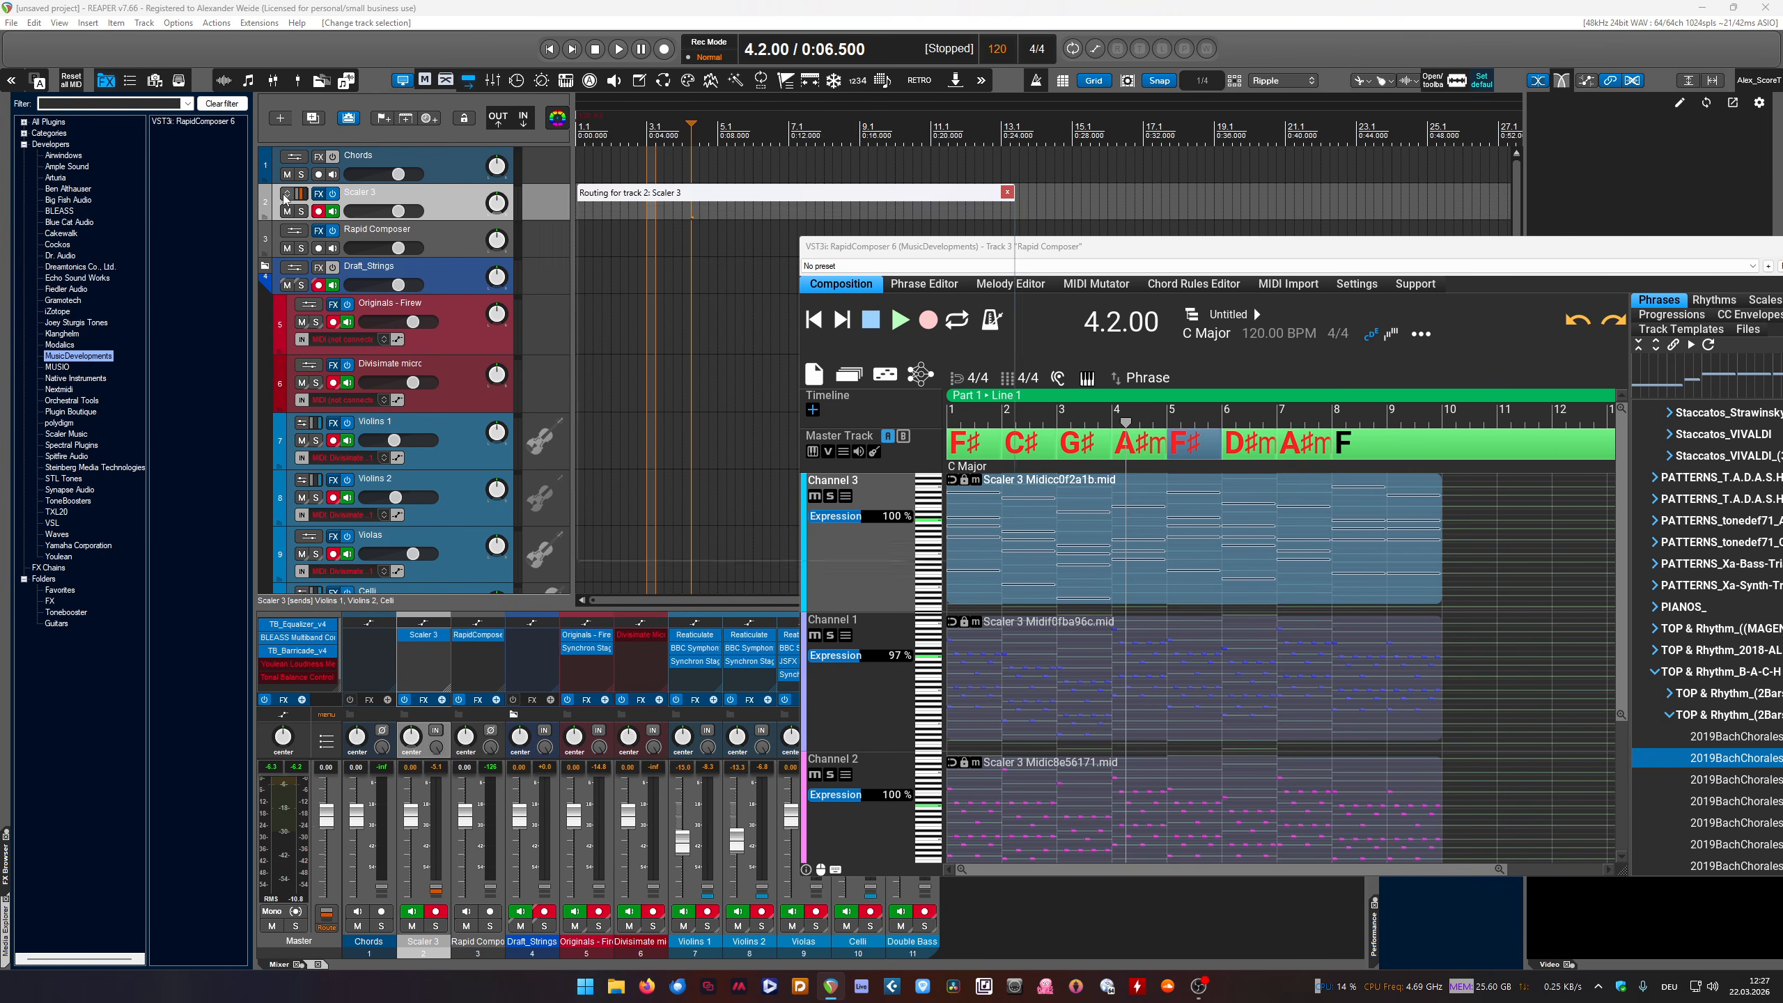
click(776, 336)
click(776, 336)
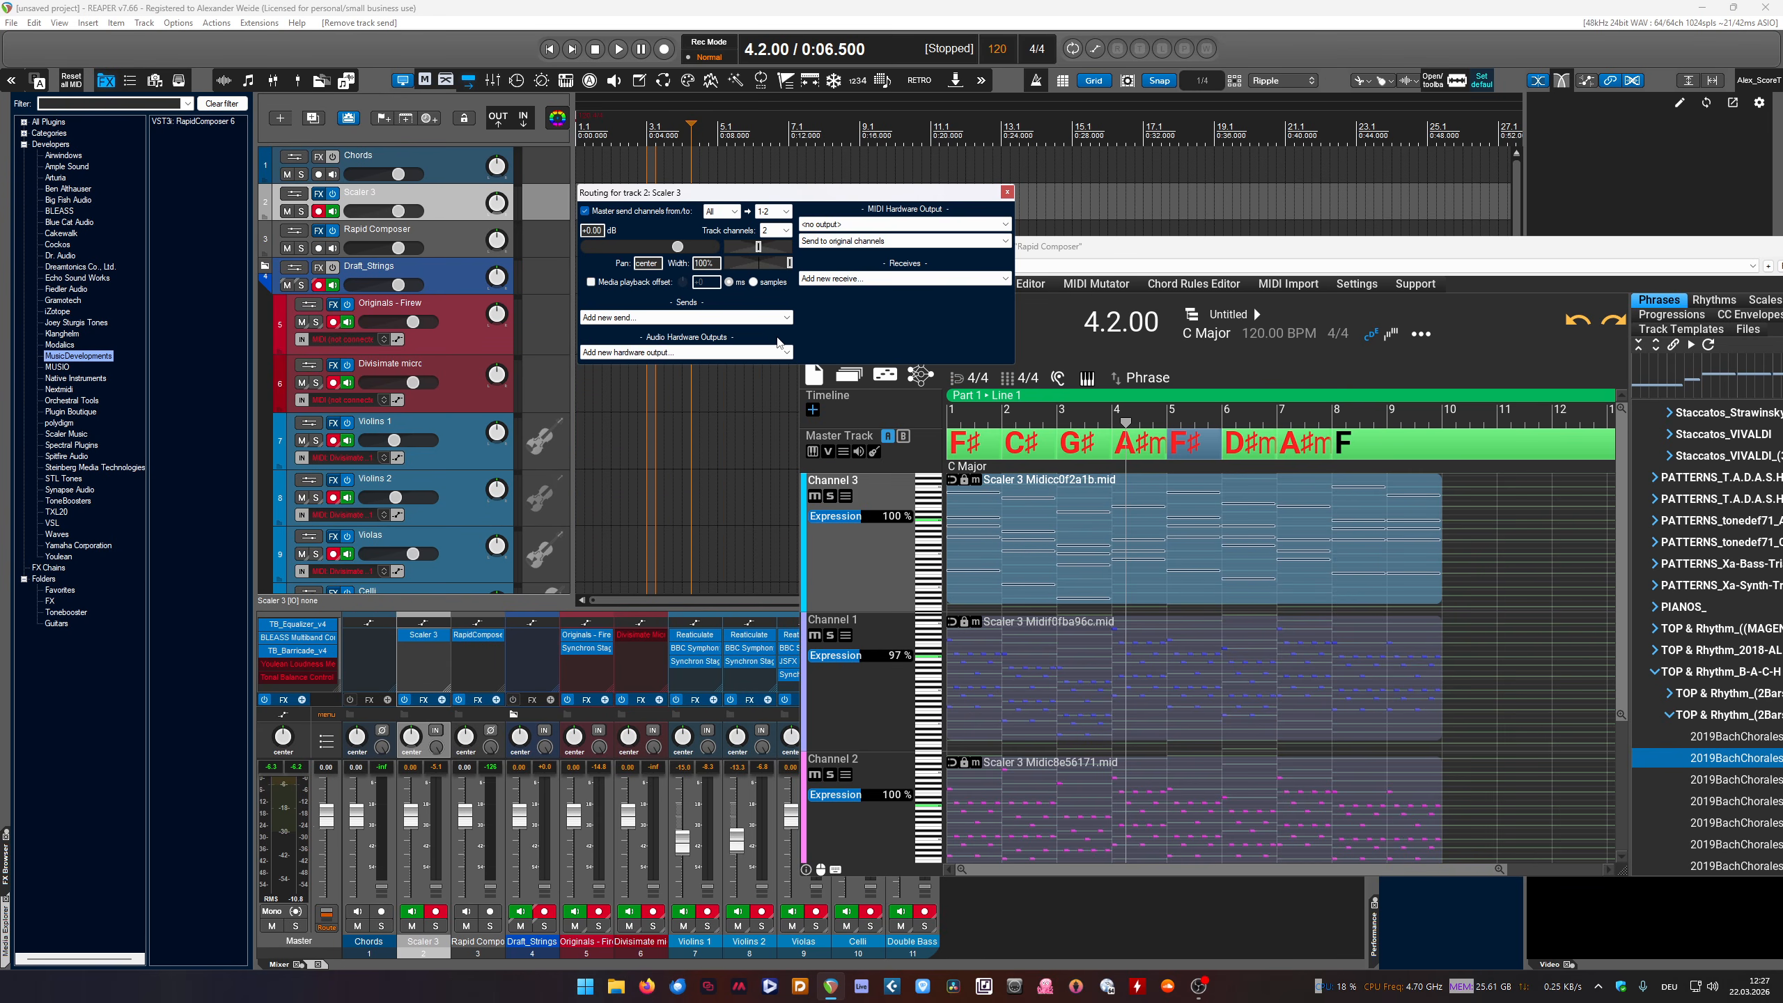
click(1006, 191)
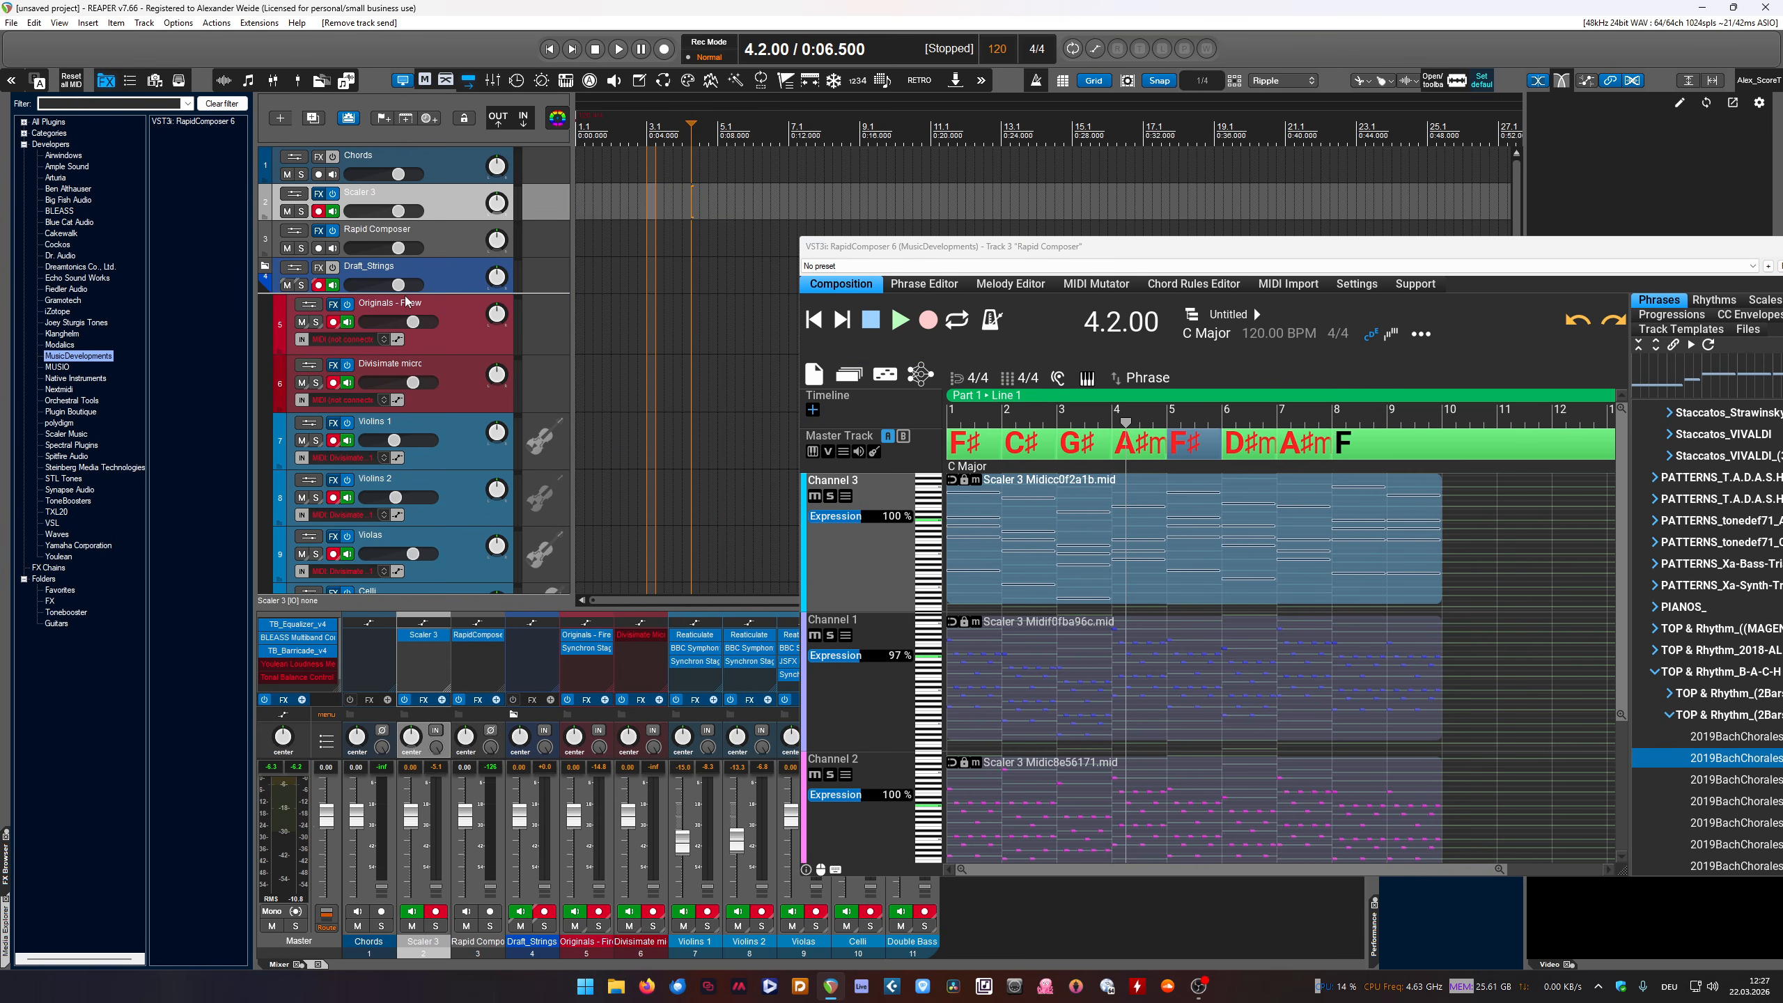
Add sends from the Rapid Composer track to Violins 1, Violins 2, Violas and Celli
click(293, 232)
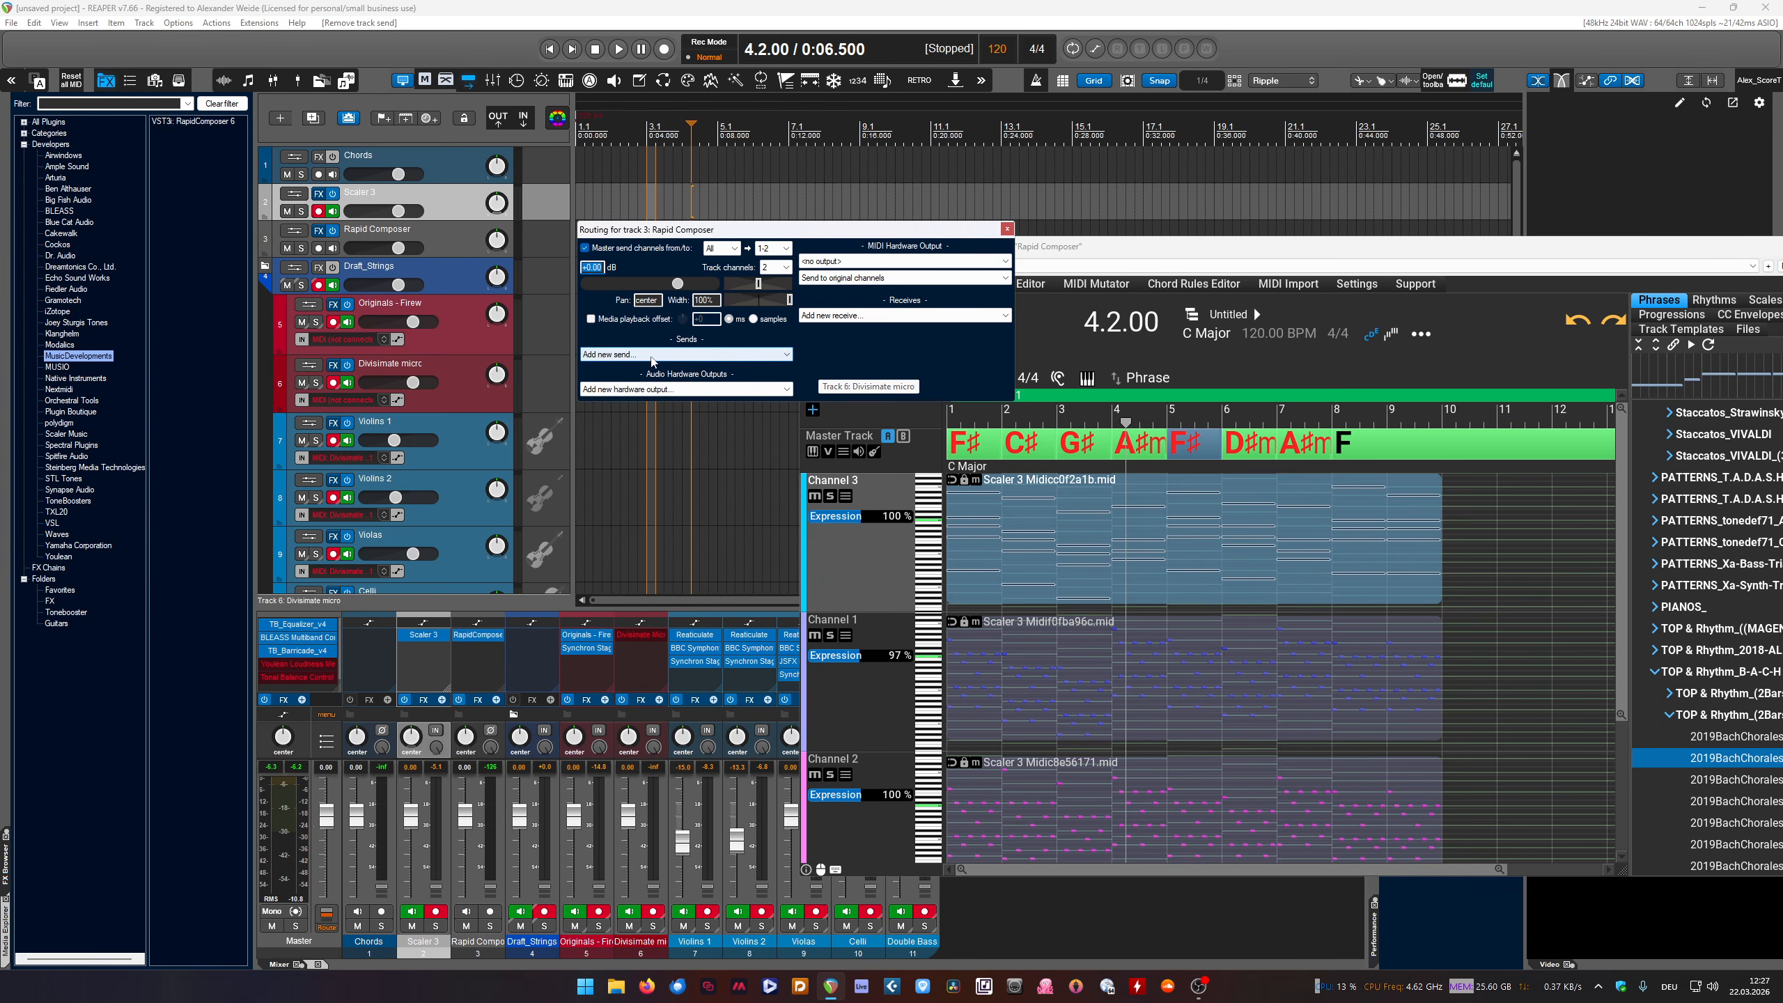
click(652, 355)
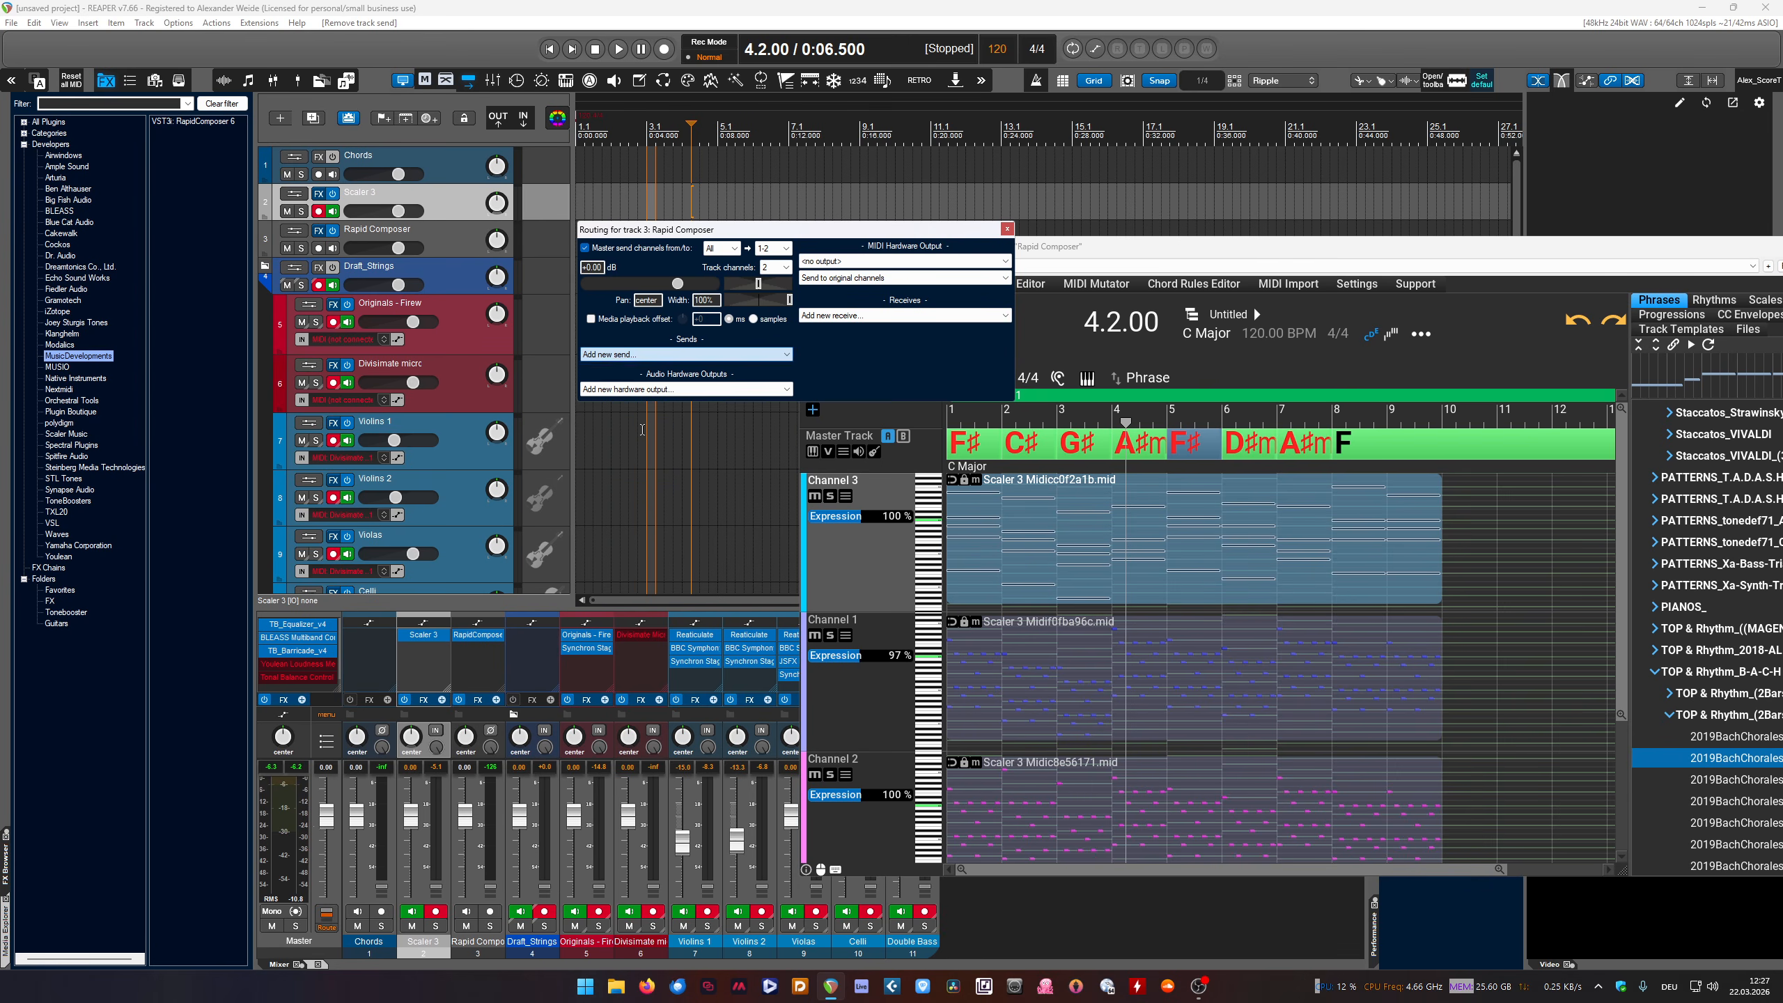
click(652, 430)
click(667, 355)
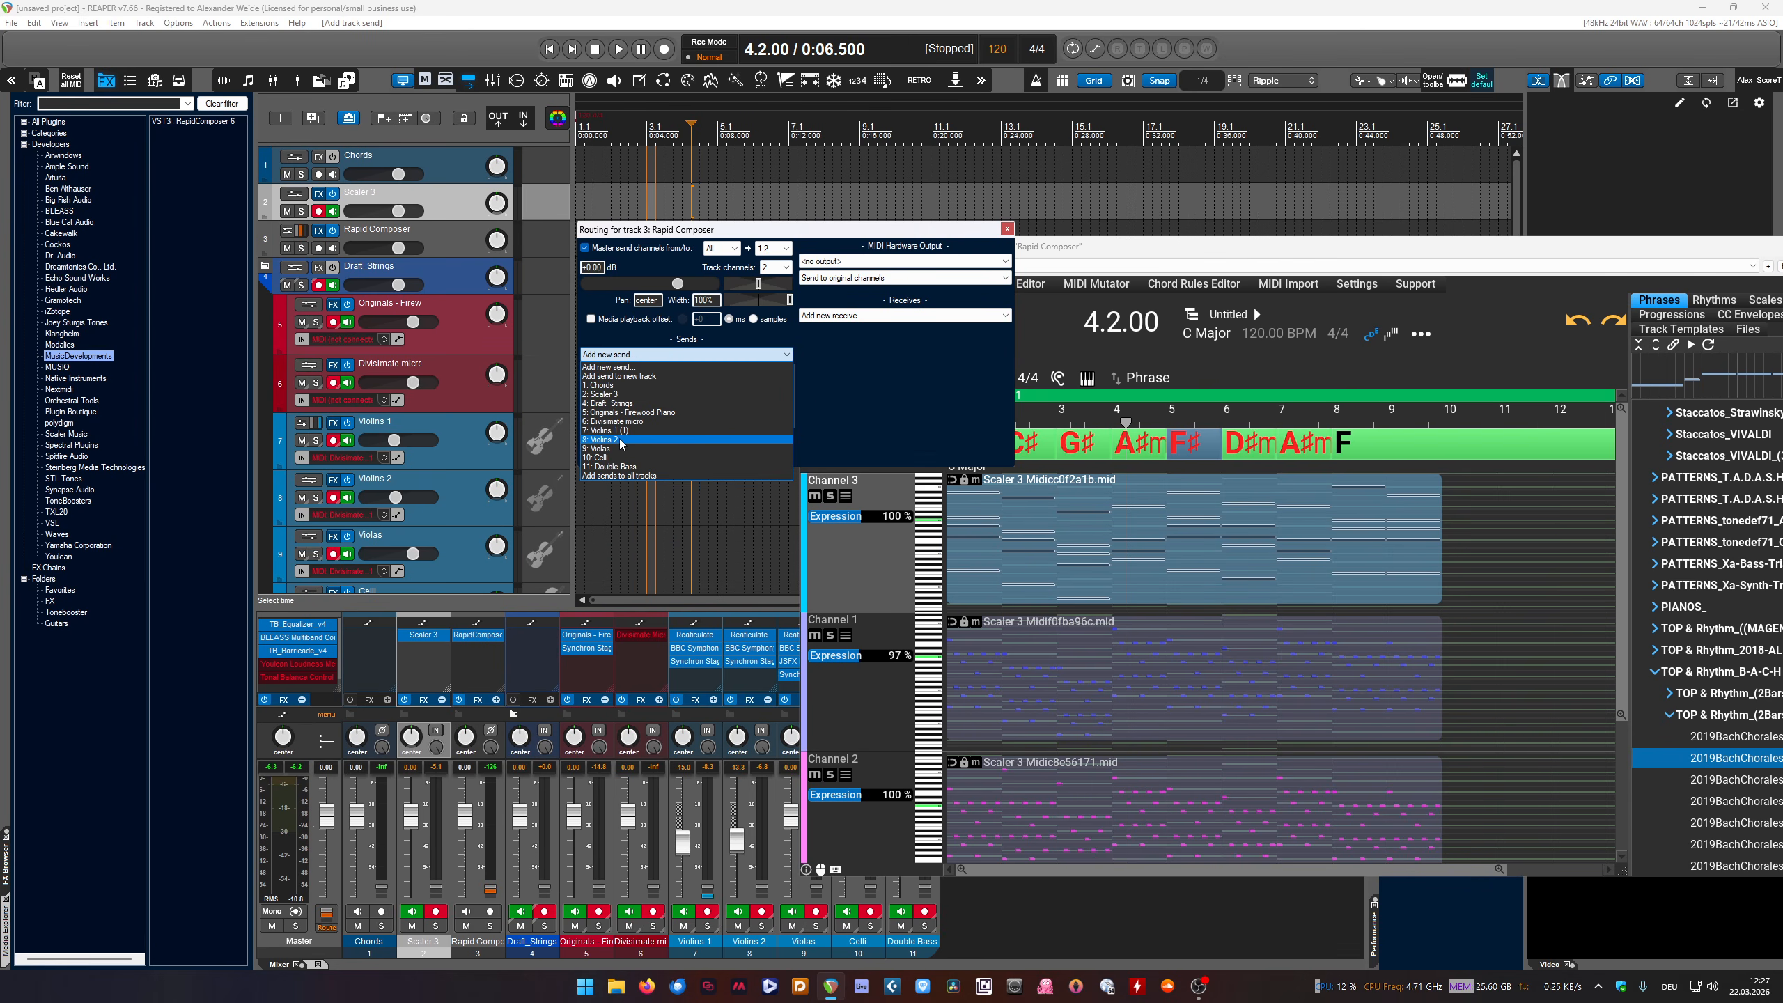
click(666, 439)
click(668, 355)
click(600, 457)
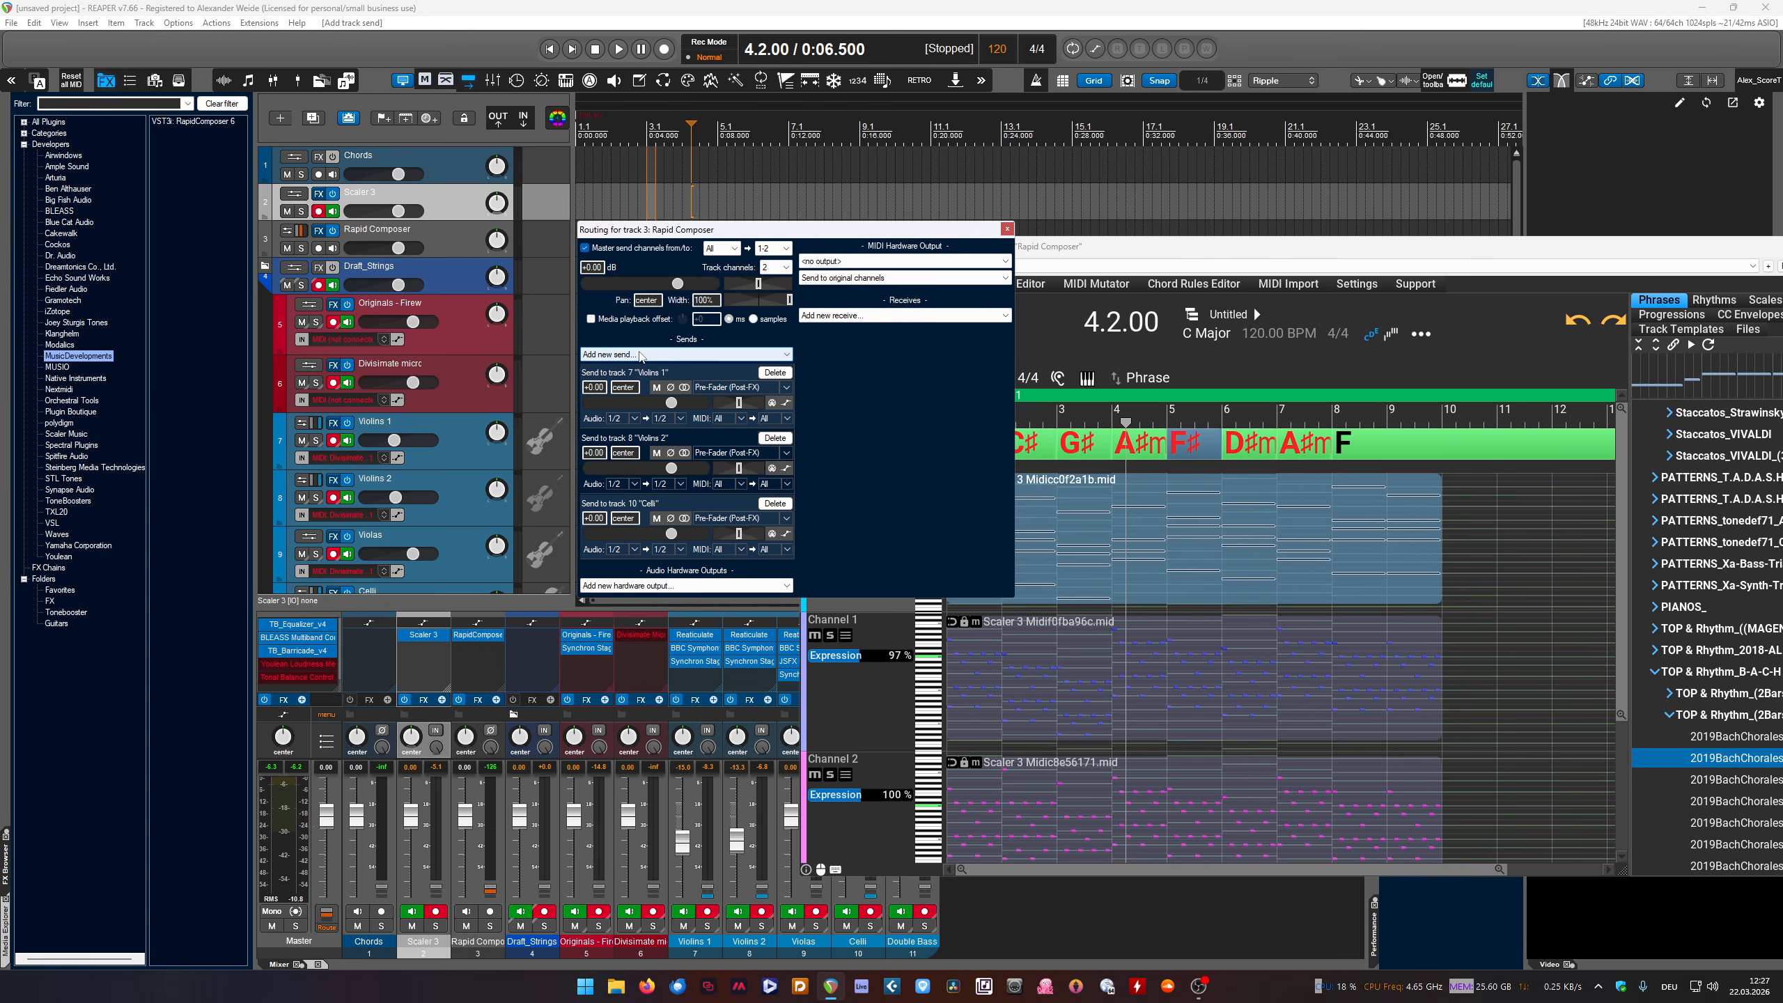
click(666, 355)
click(603, 448)
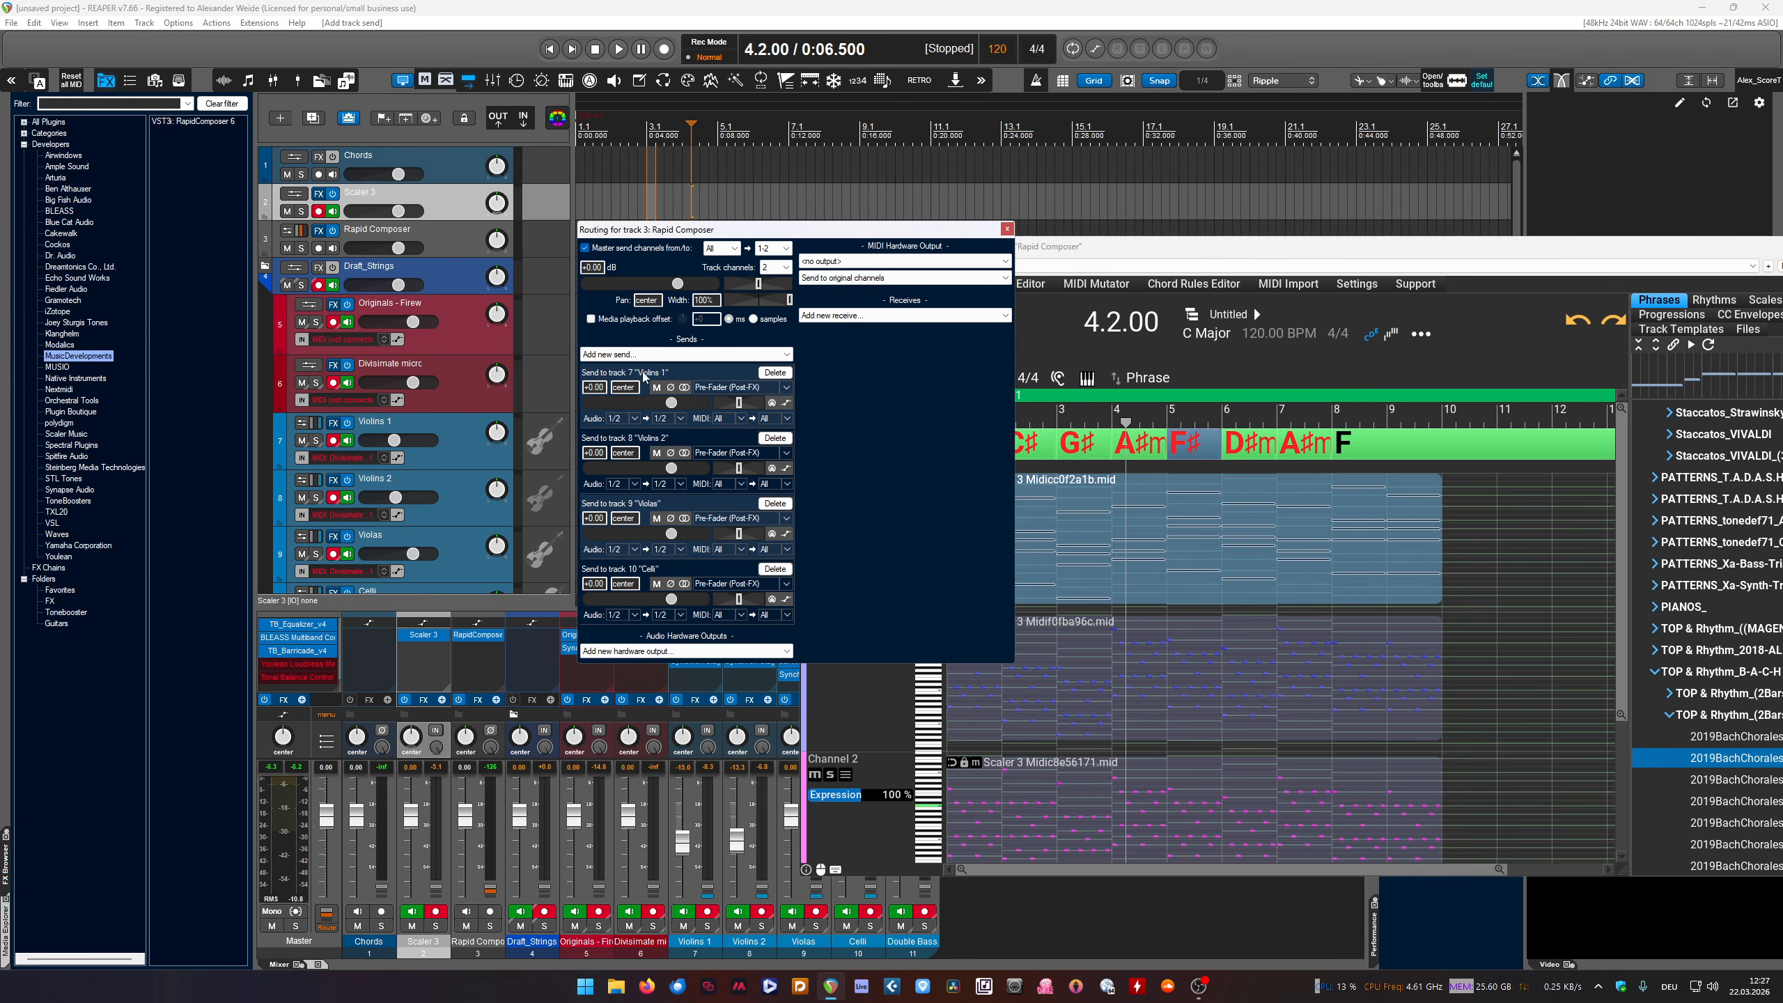
Set the source MIDI channel to 1 for the Violins 1 send and 2 for the Violins 2 send
click(721, 419)
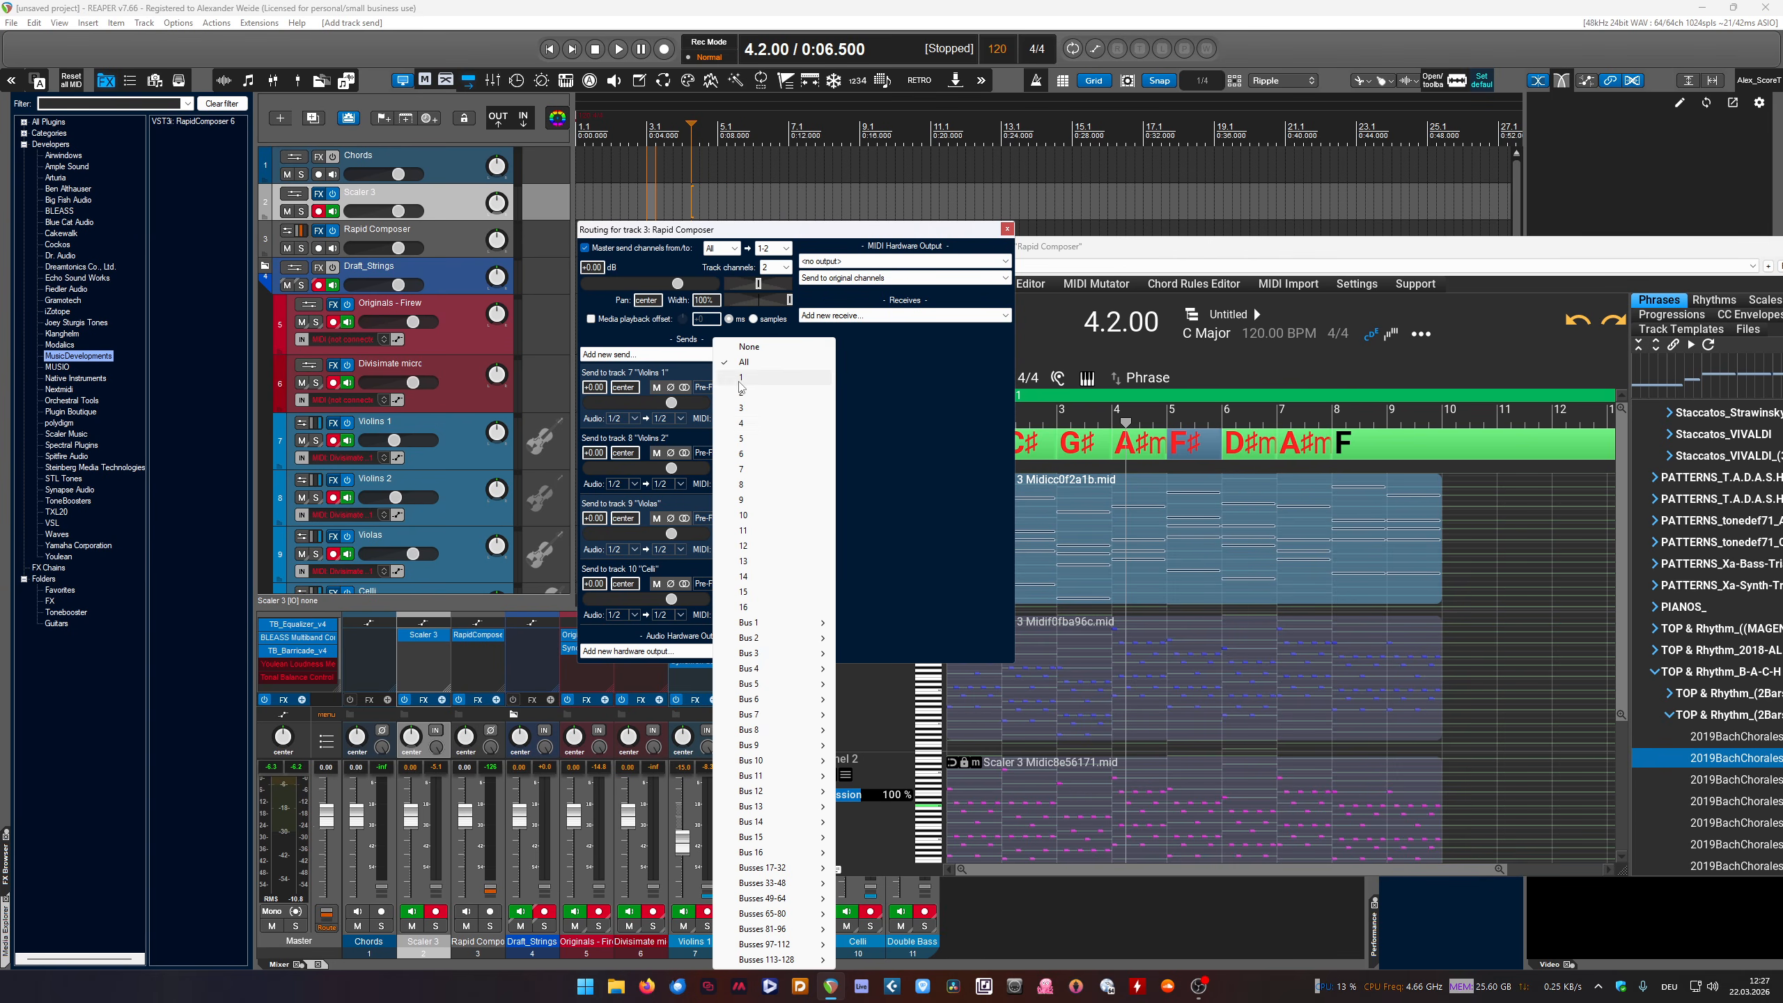
click(730, 384)
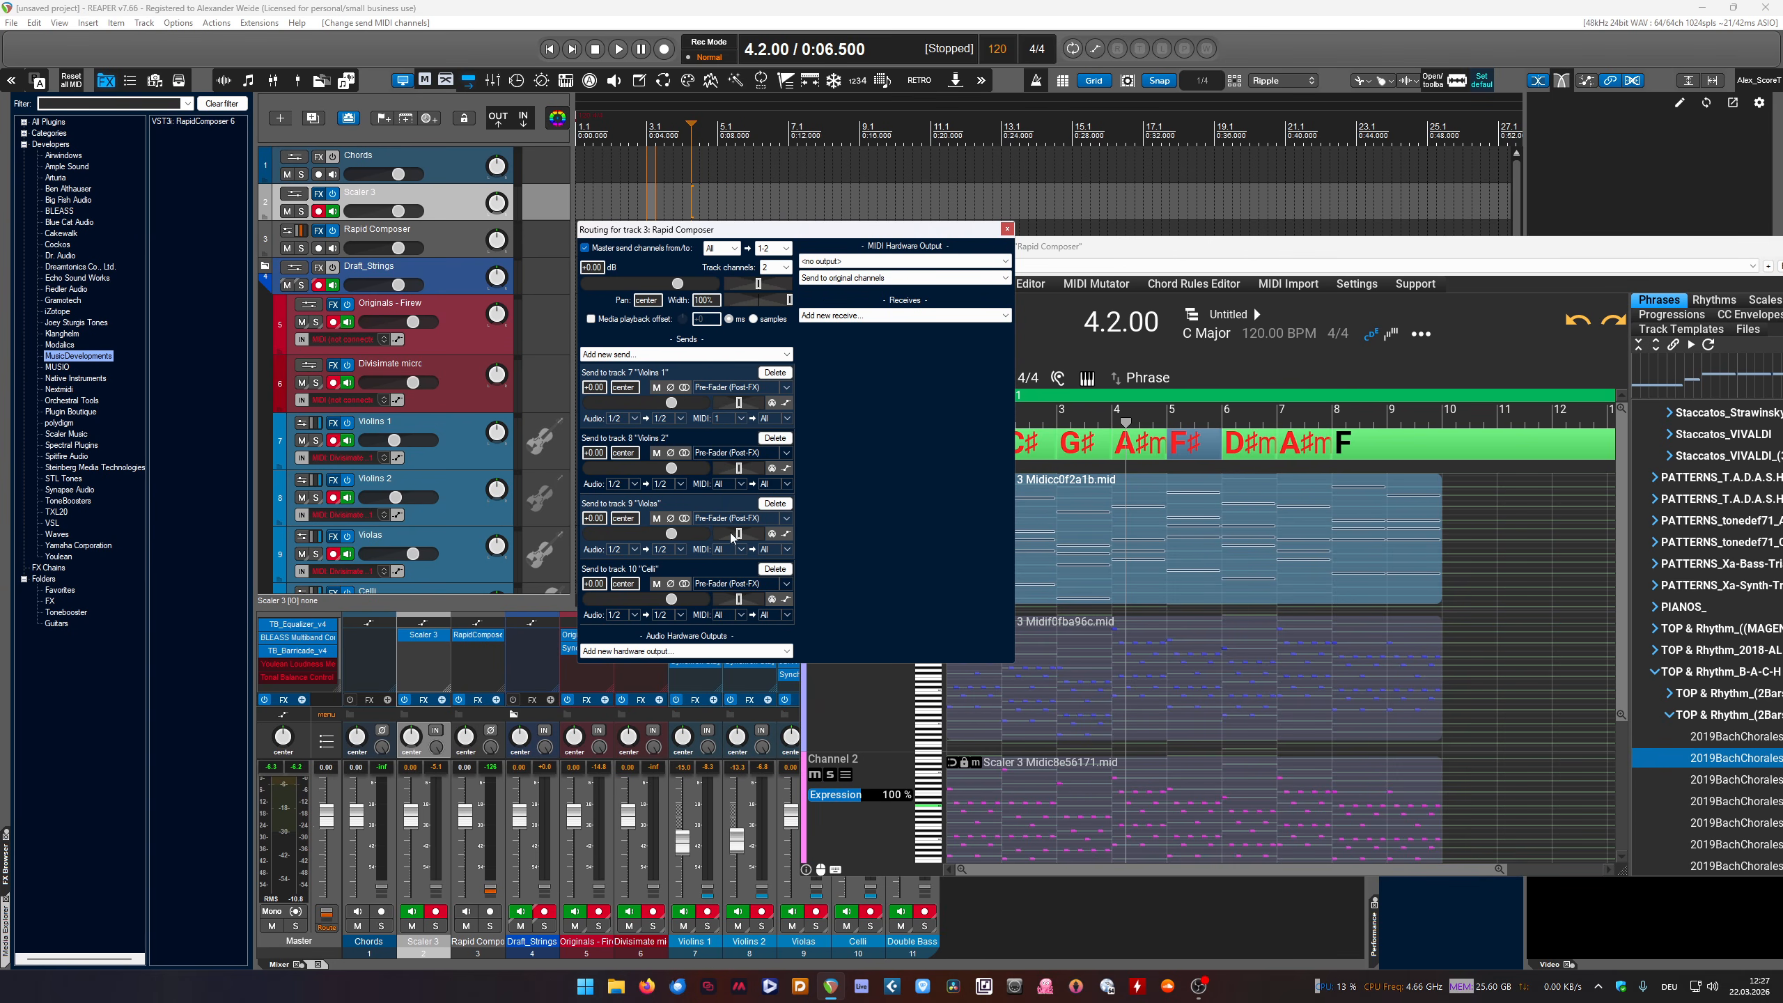
click(723, 486)
click(730, 395)
Set the source MIDI channel to 4 for the Violas send and 3 for the Celli send, then move the routing window aside
click(721, 552)
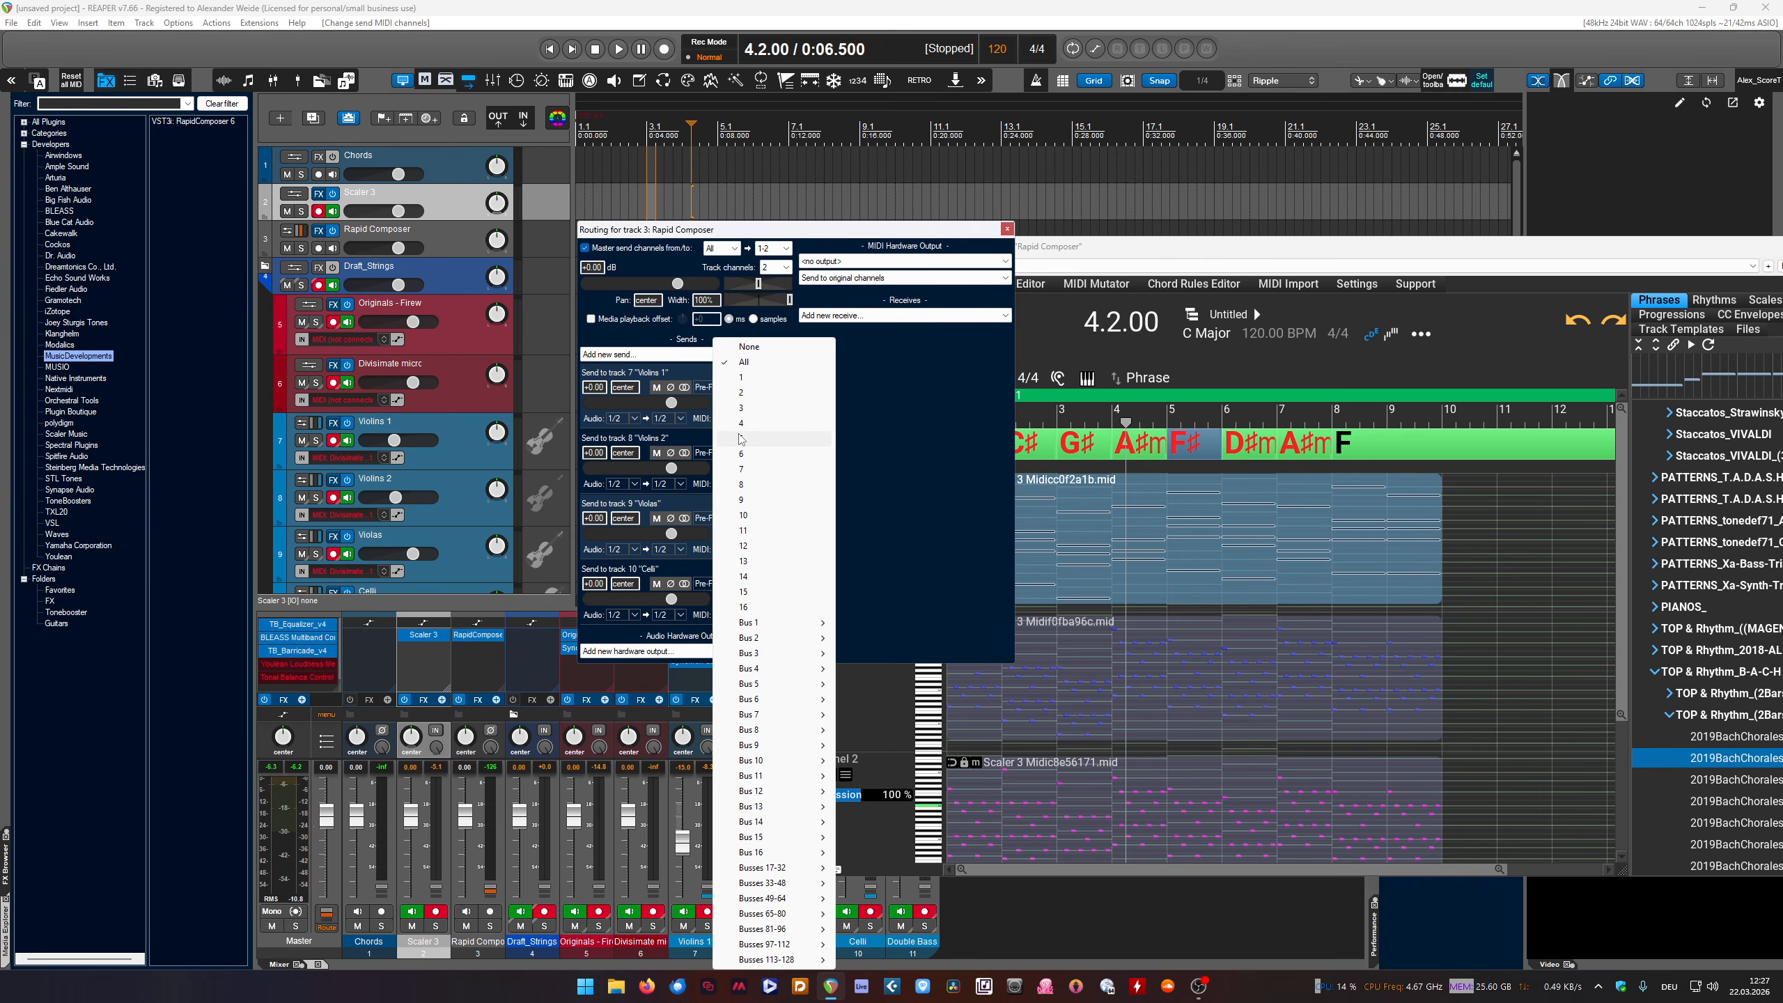
click(730, 407)
click(723, 550)
click(742, 425)
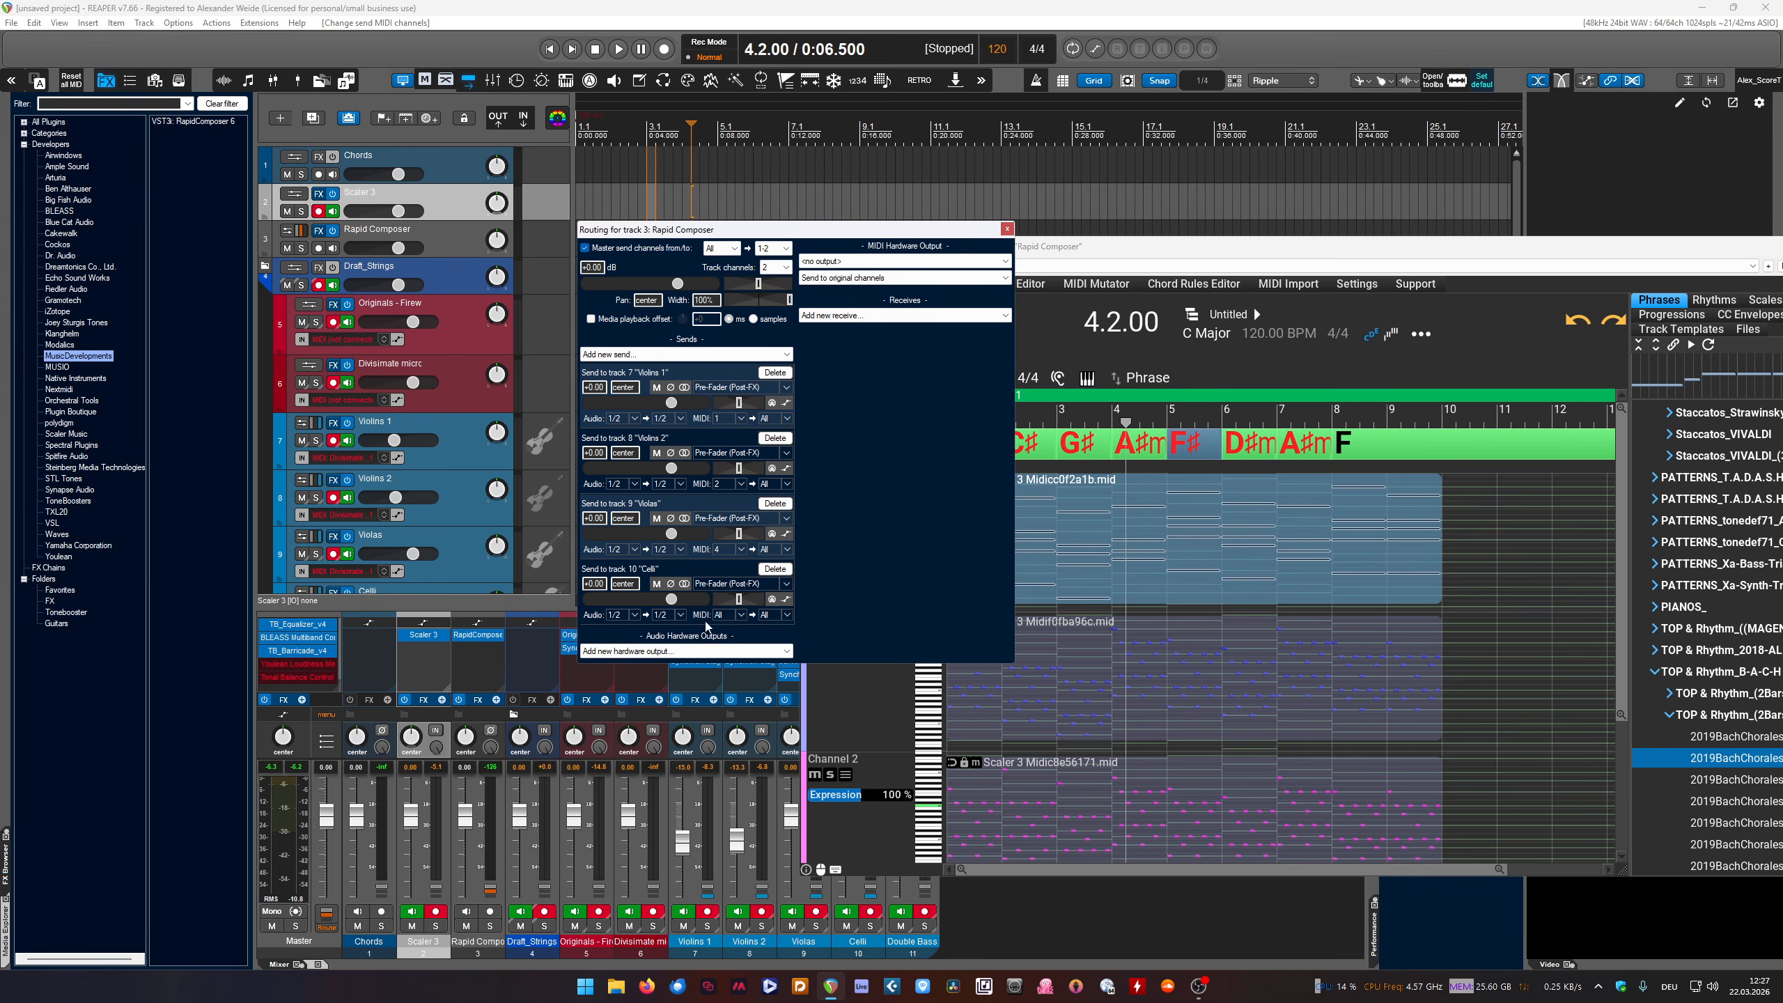
click(721, 615)
click(720, 613)
click(744, 409)
drag(773, 231, 775, 449)
Play the RapidComposer composition from the project start, check Channels 2 and 4 while it plays, and stop playback
click(549, 50)
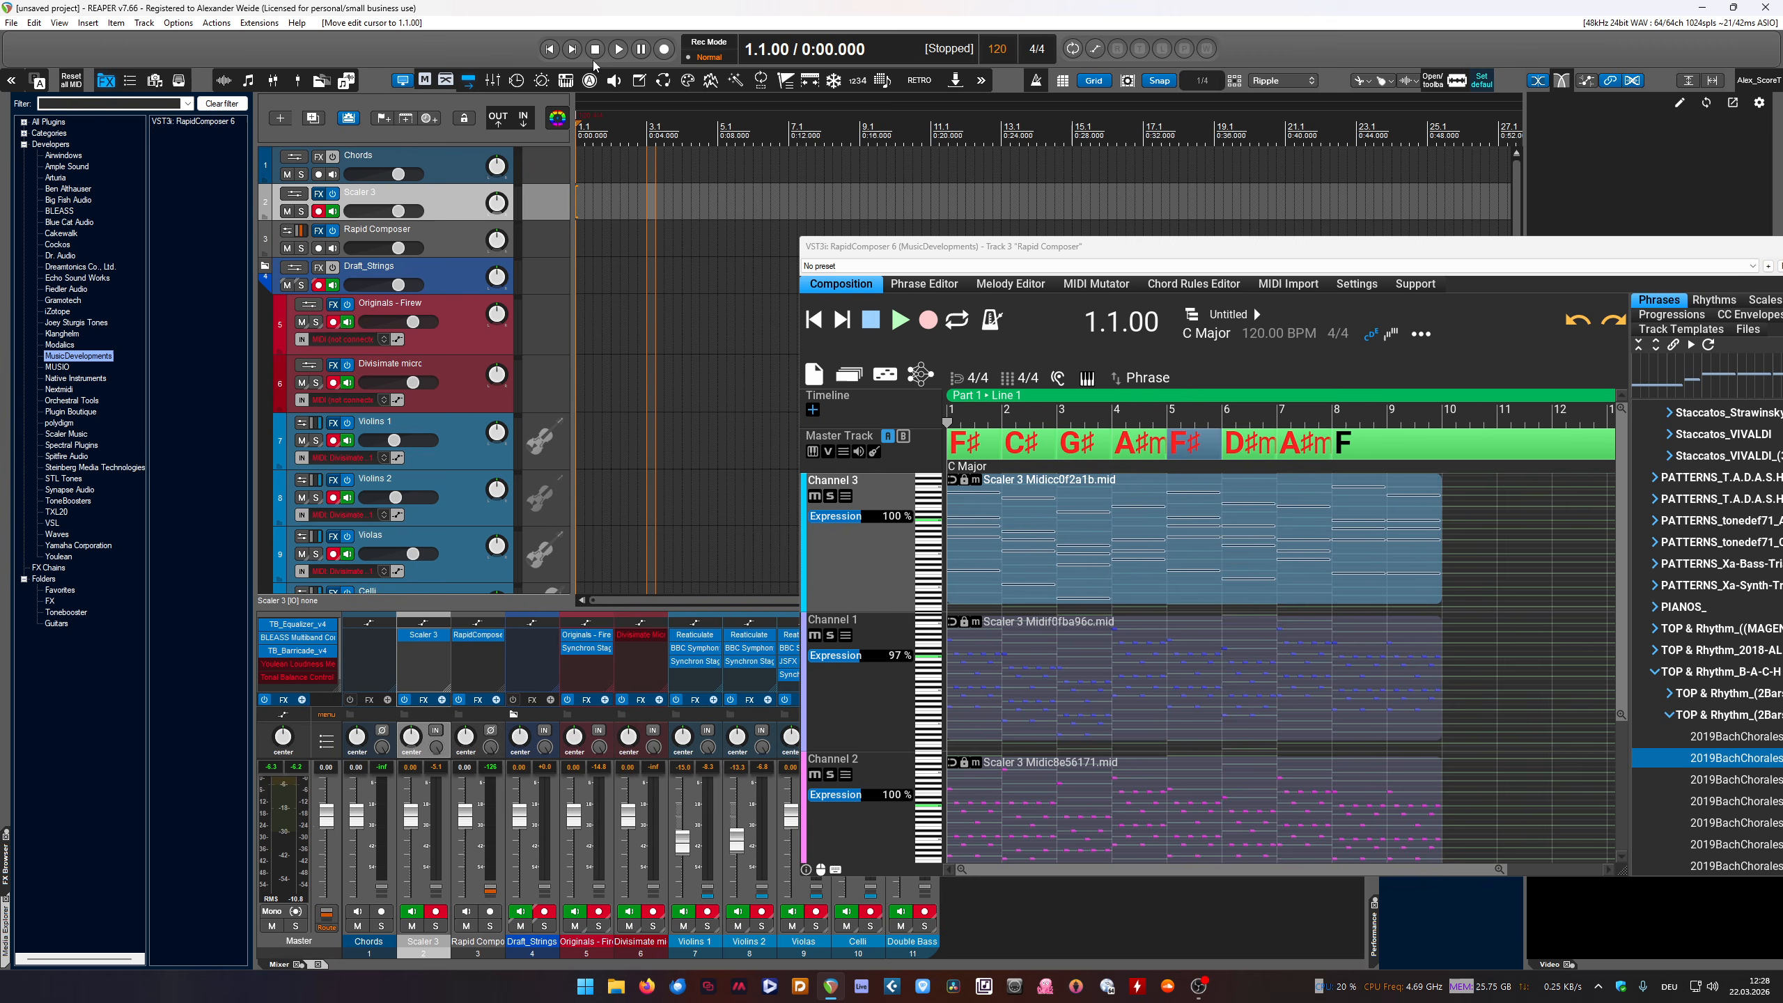
click(896, 328)
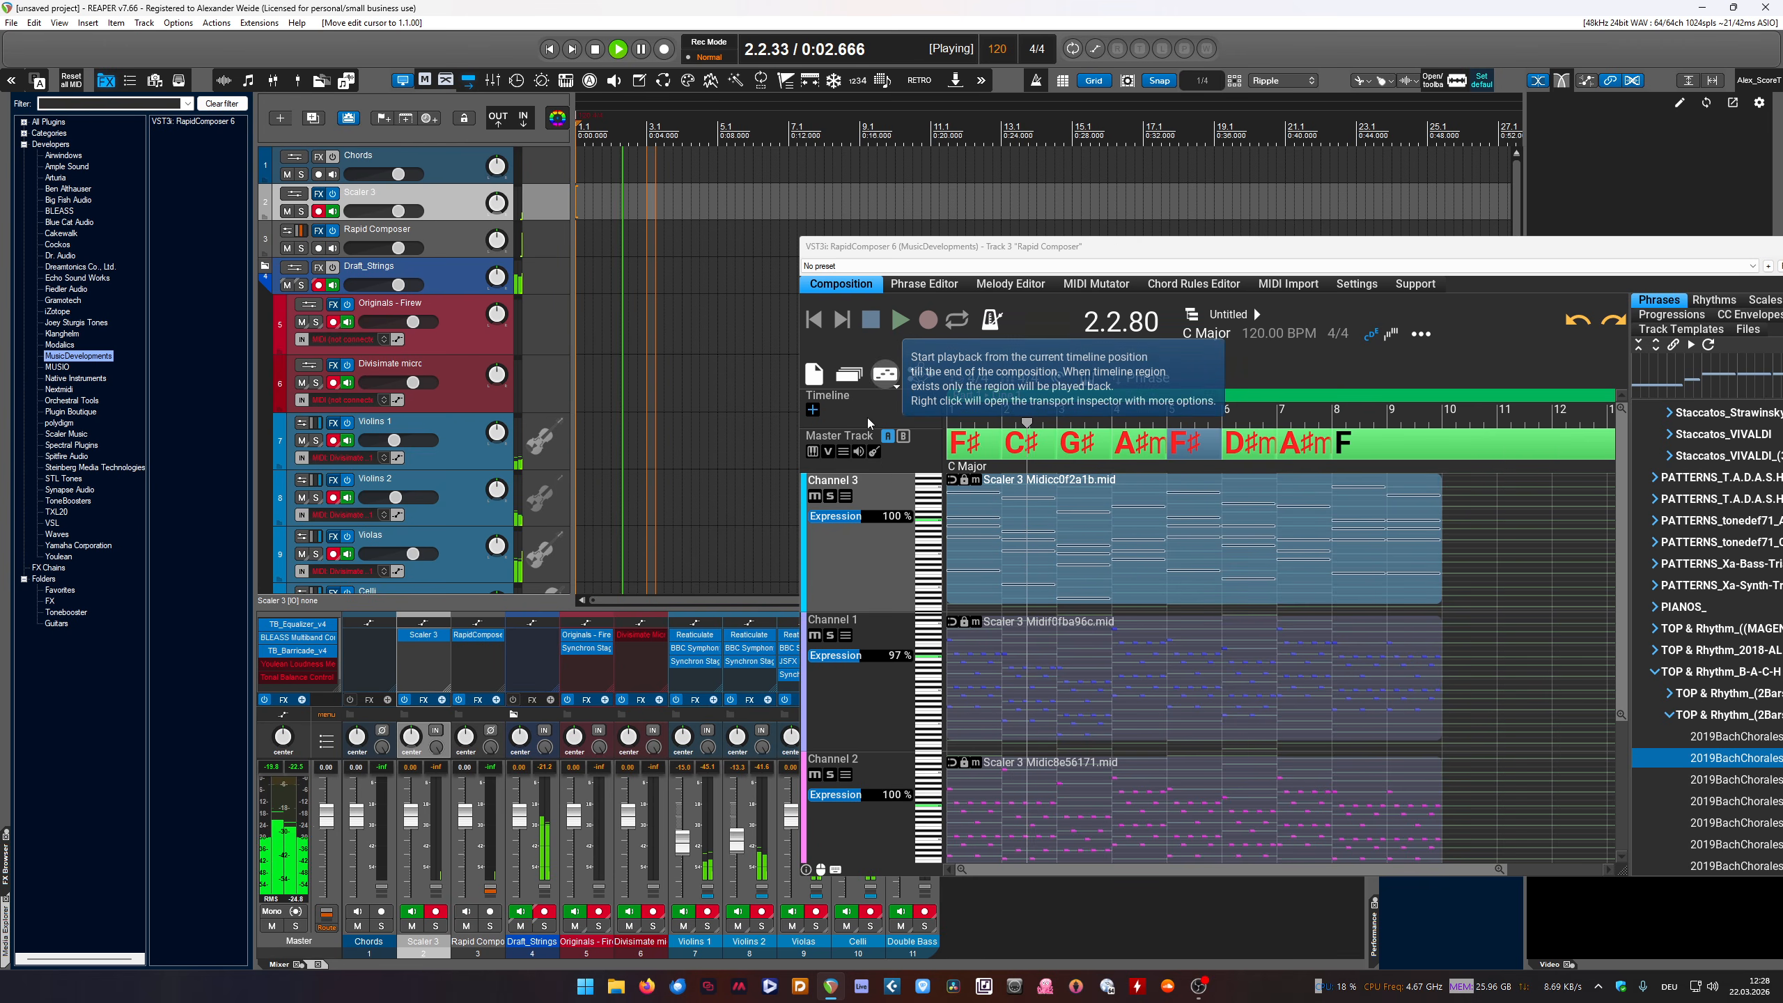
scroll(869, 597, down, 1)
scroll(868, 597, down, 1)
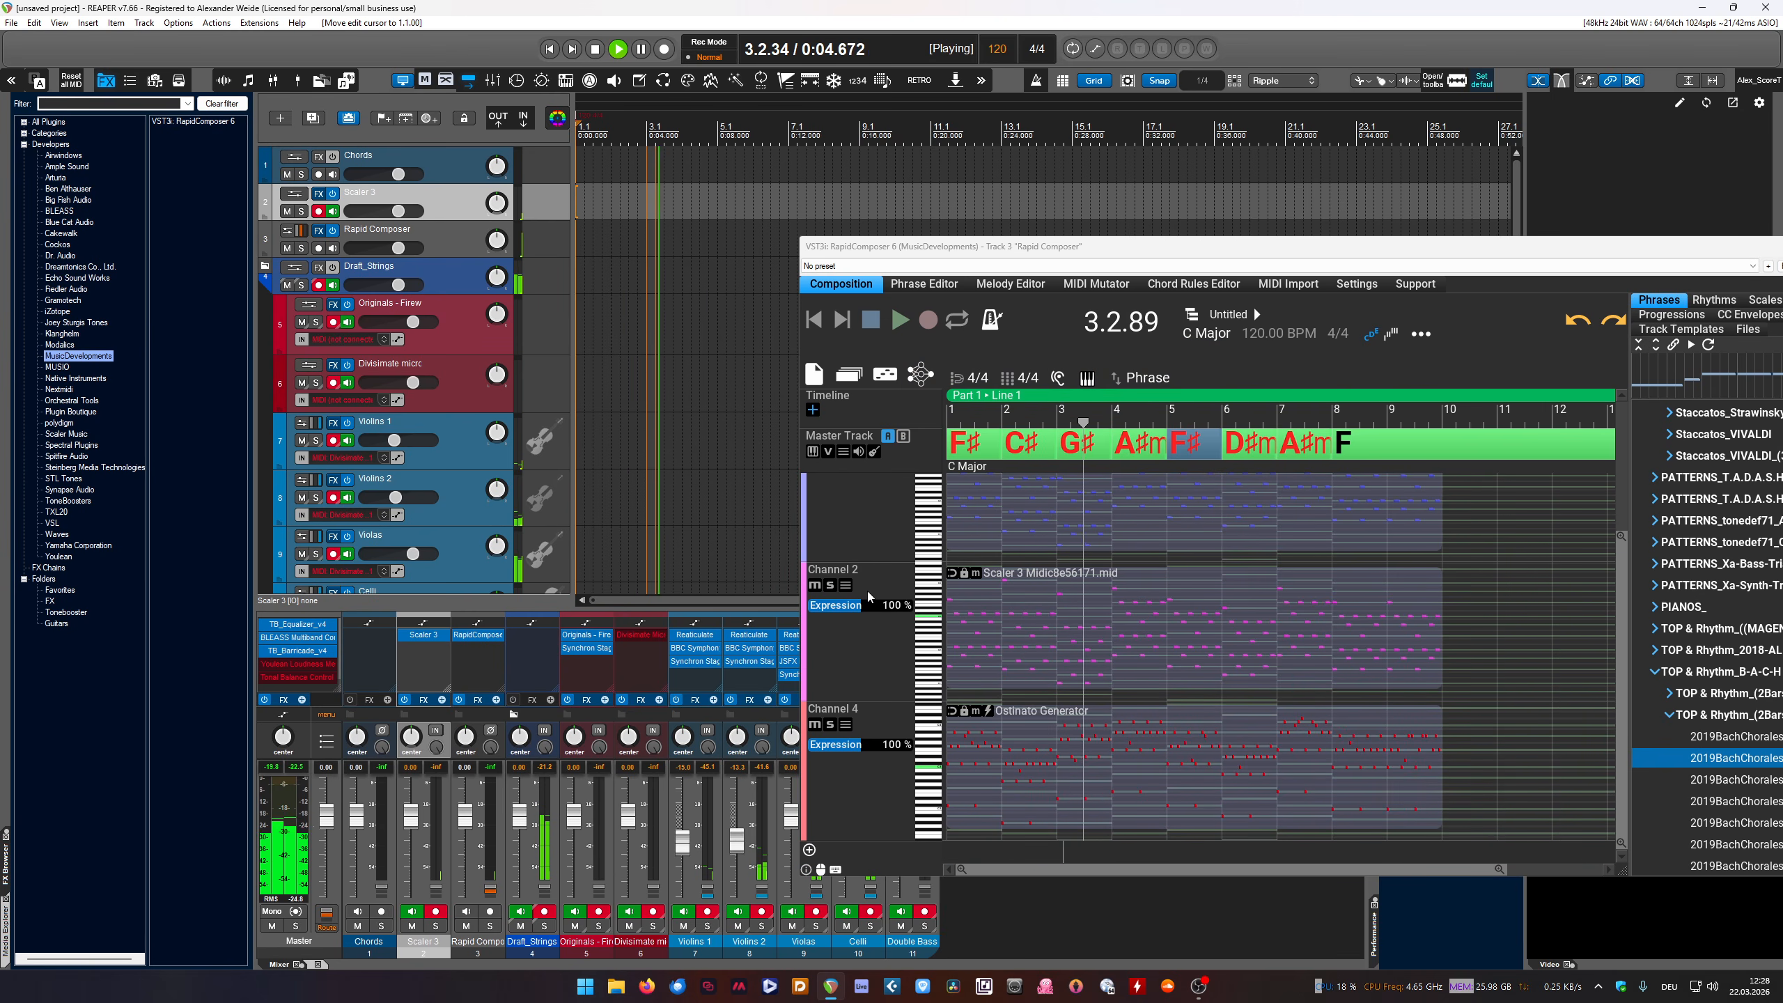
scroll(388, 431, down, 2)
key(space)
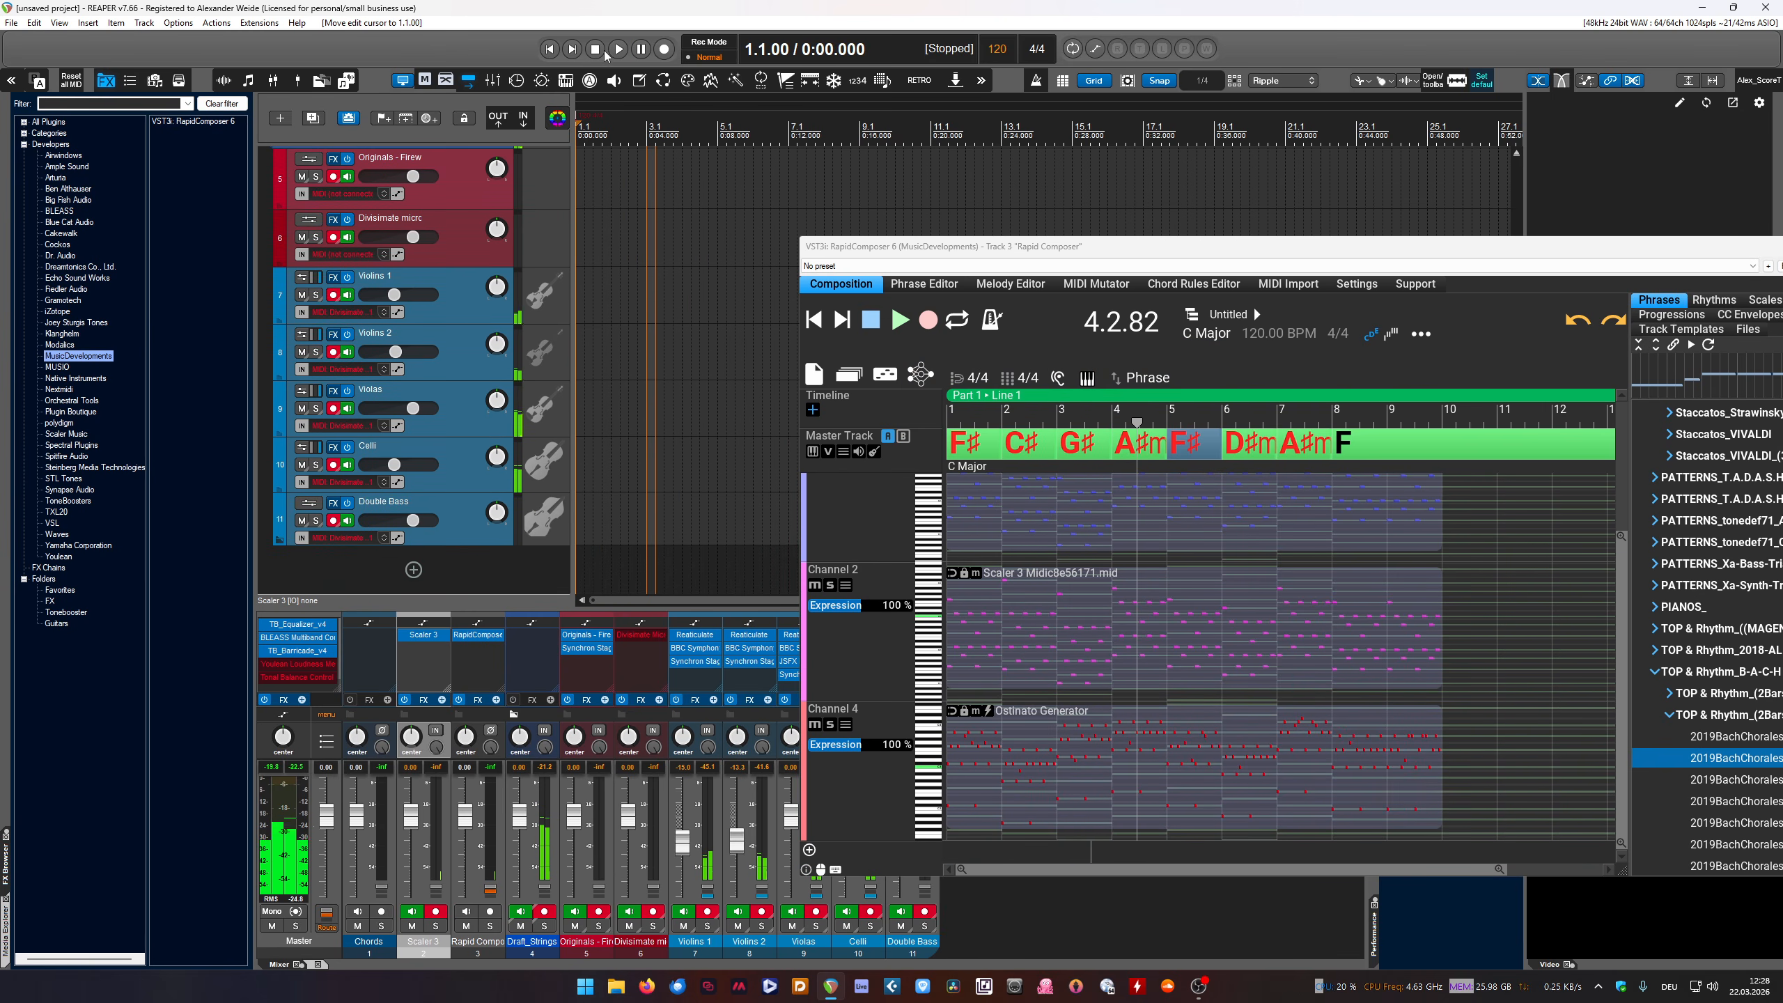
Select the Ostinato Generator phrase and the Violas track, and move the RapidComposer window so that its phrase browser is fully visible
click(1035, 779)
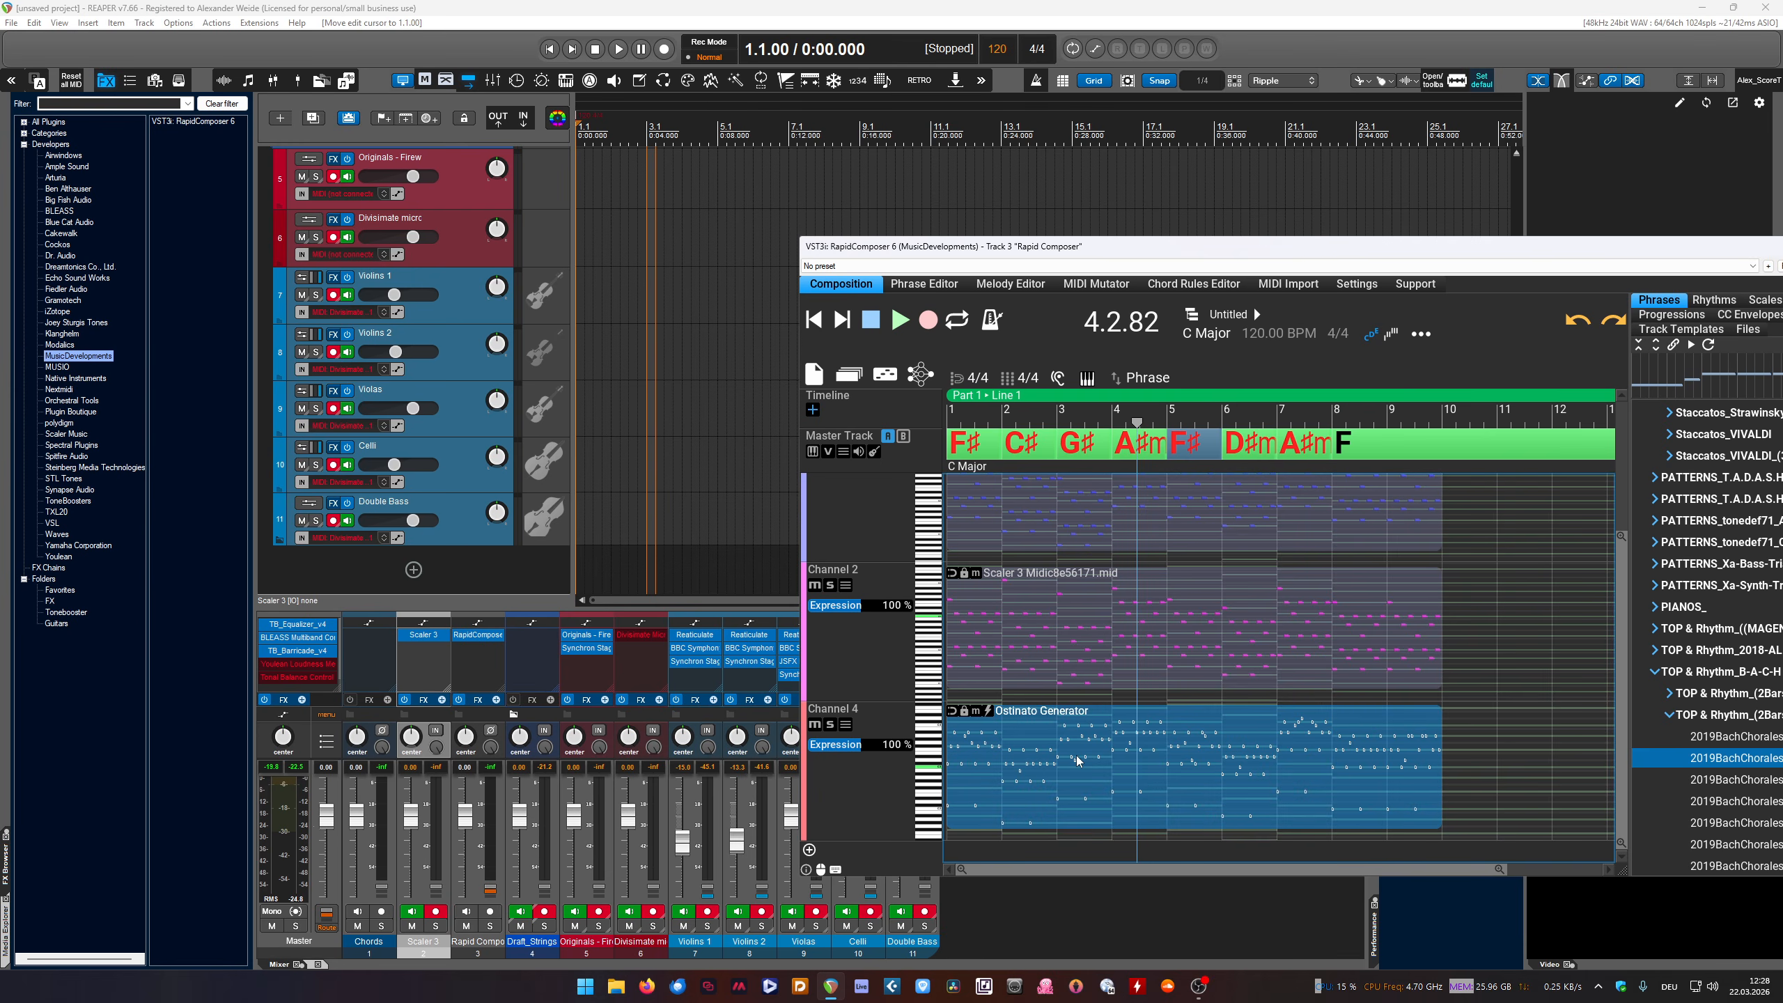
click(436, 411)
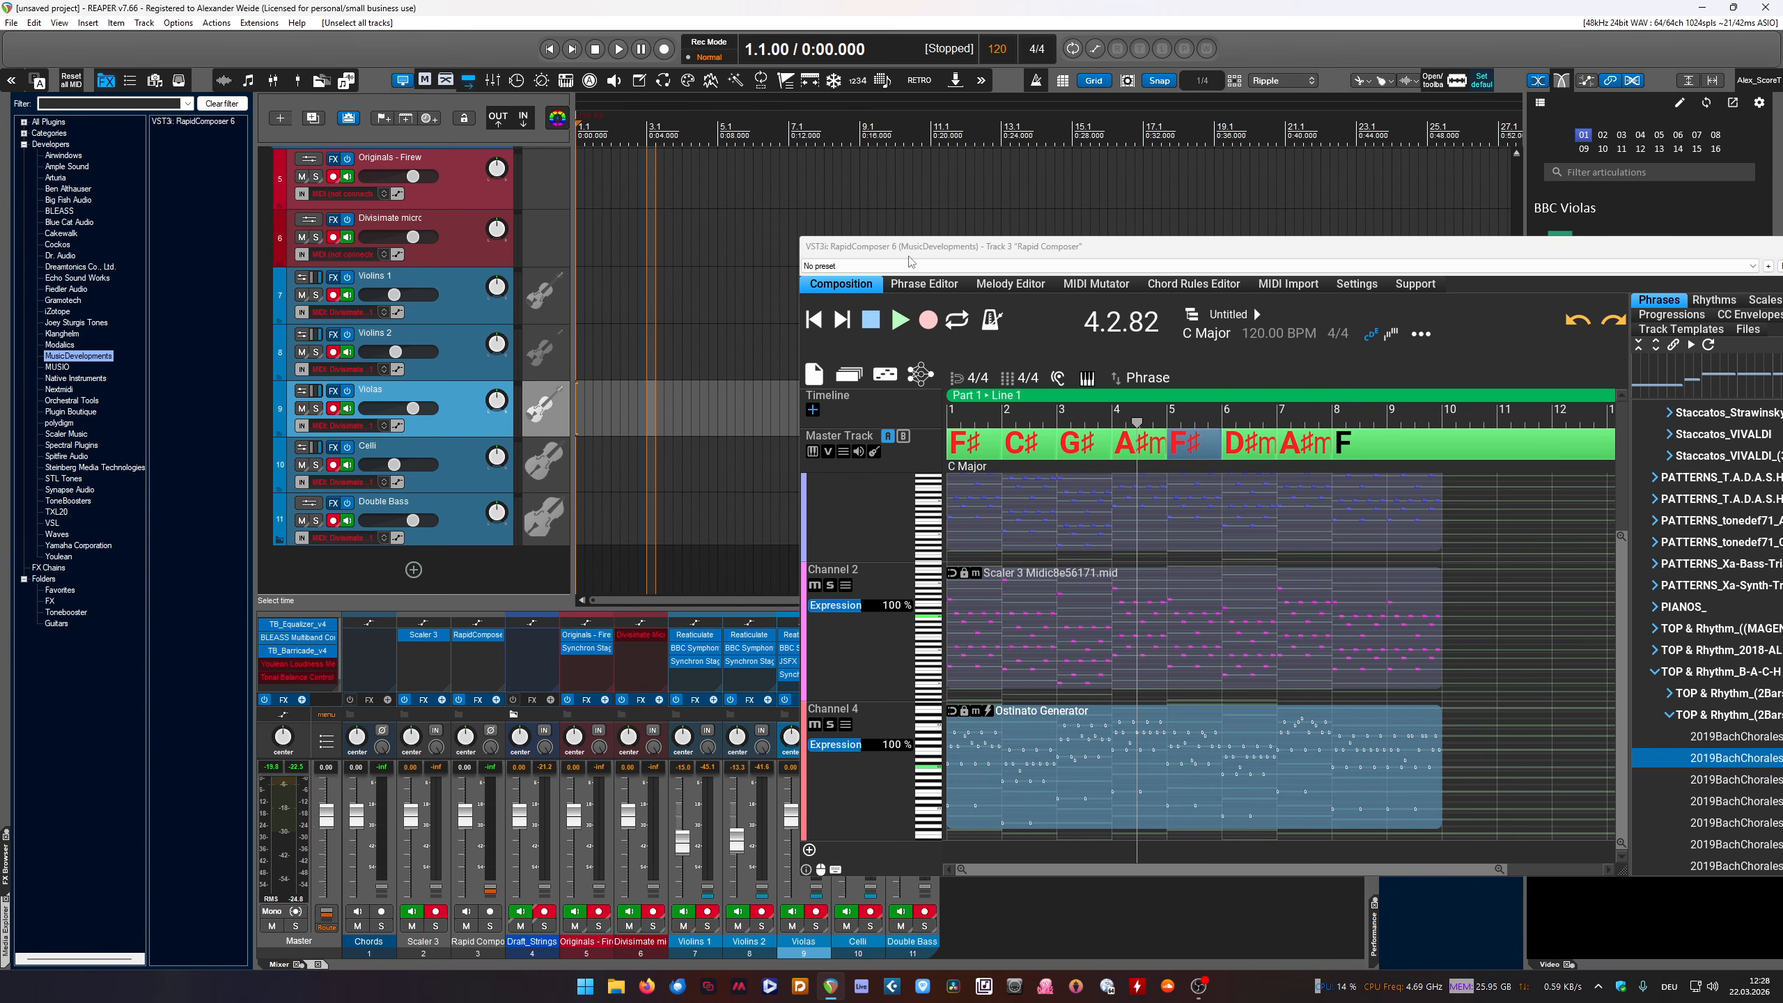
drag(911, 262, 971, 255)
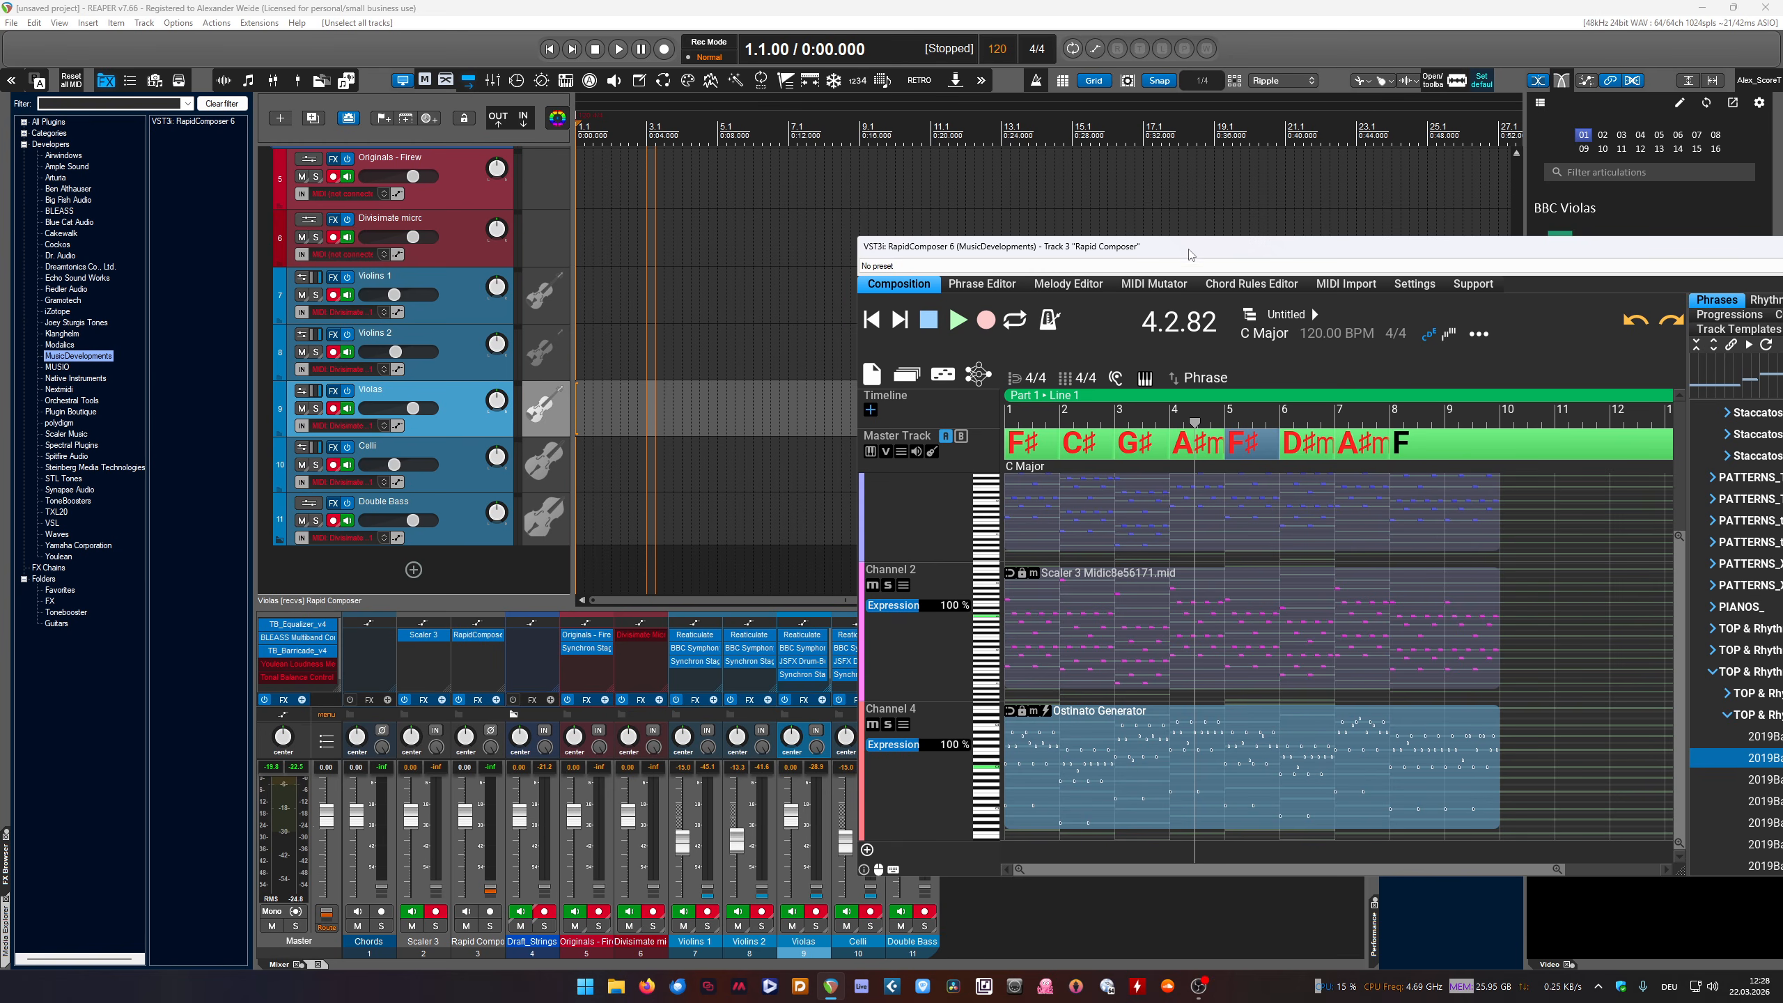
drag(1189, 255, 1166, 278)
scroll(399, 401, up, 3)
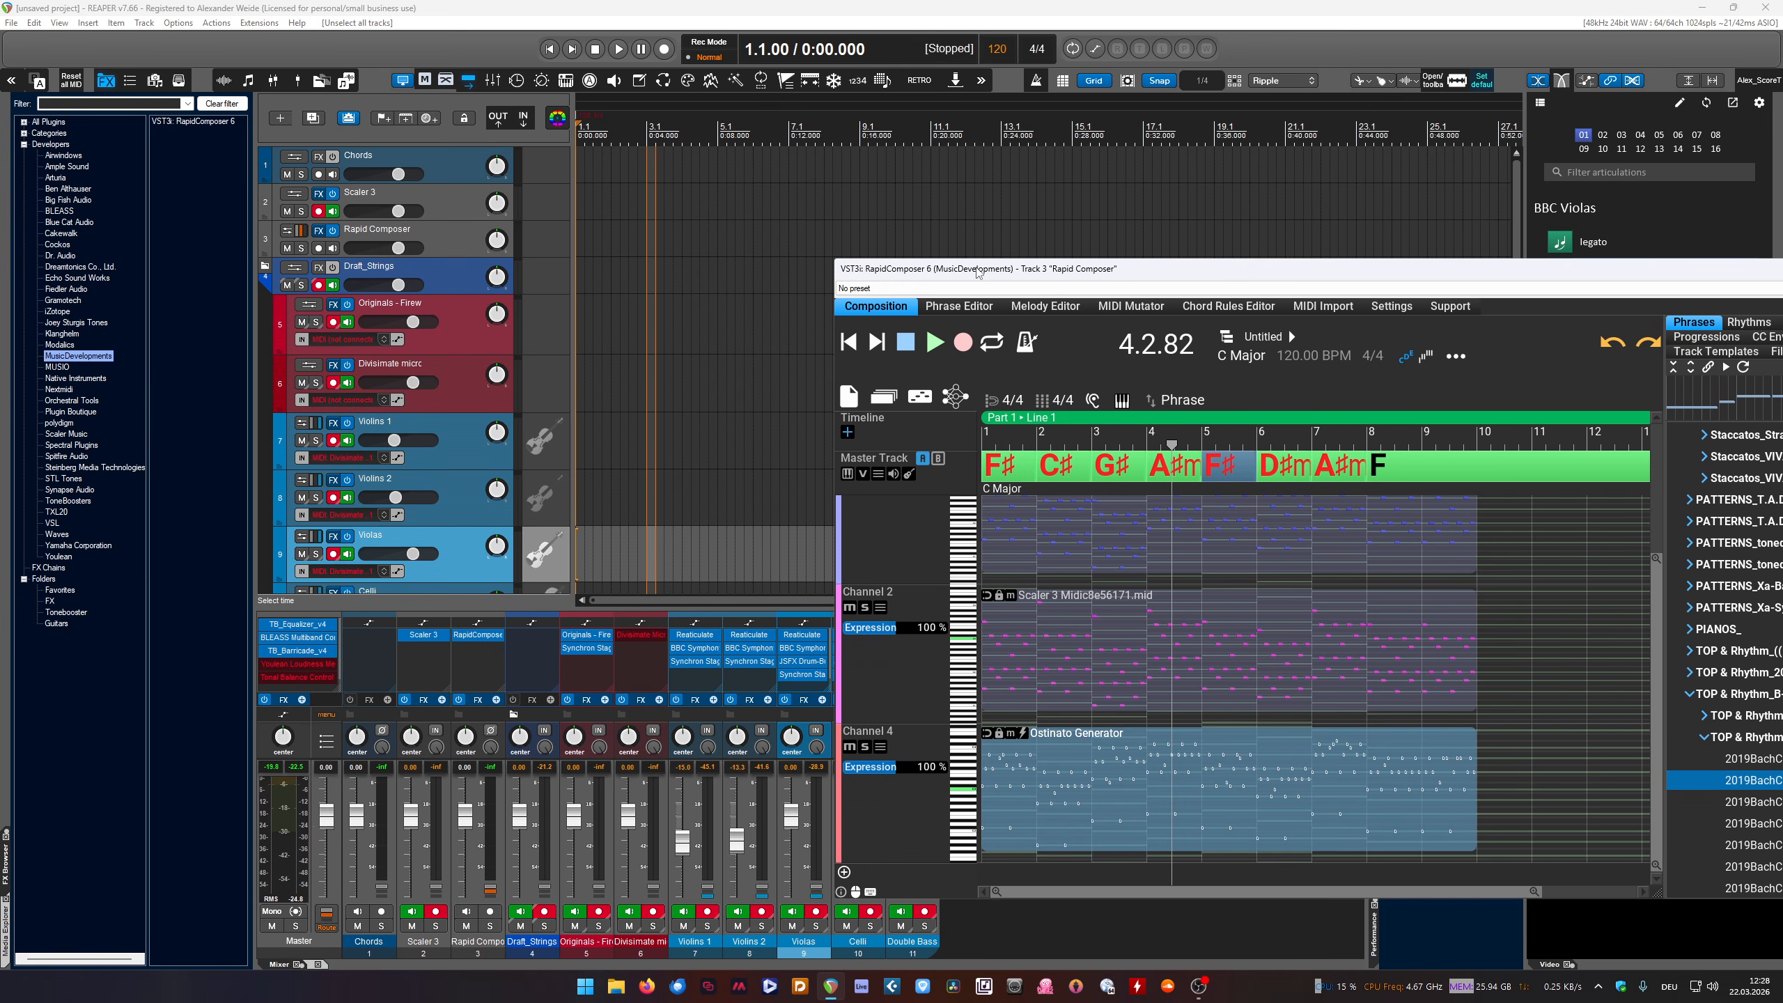
drag(977, 272, 748, 319)
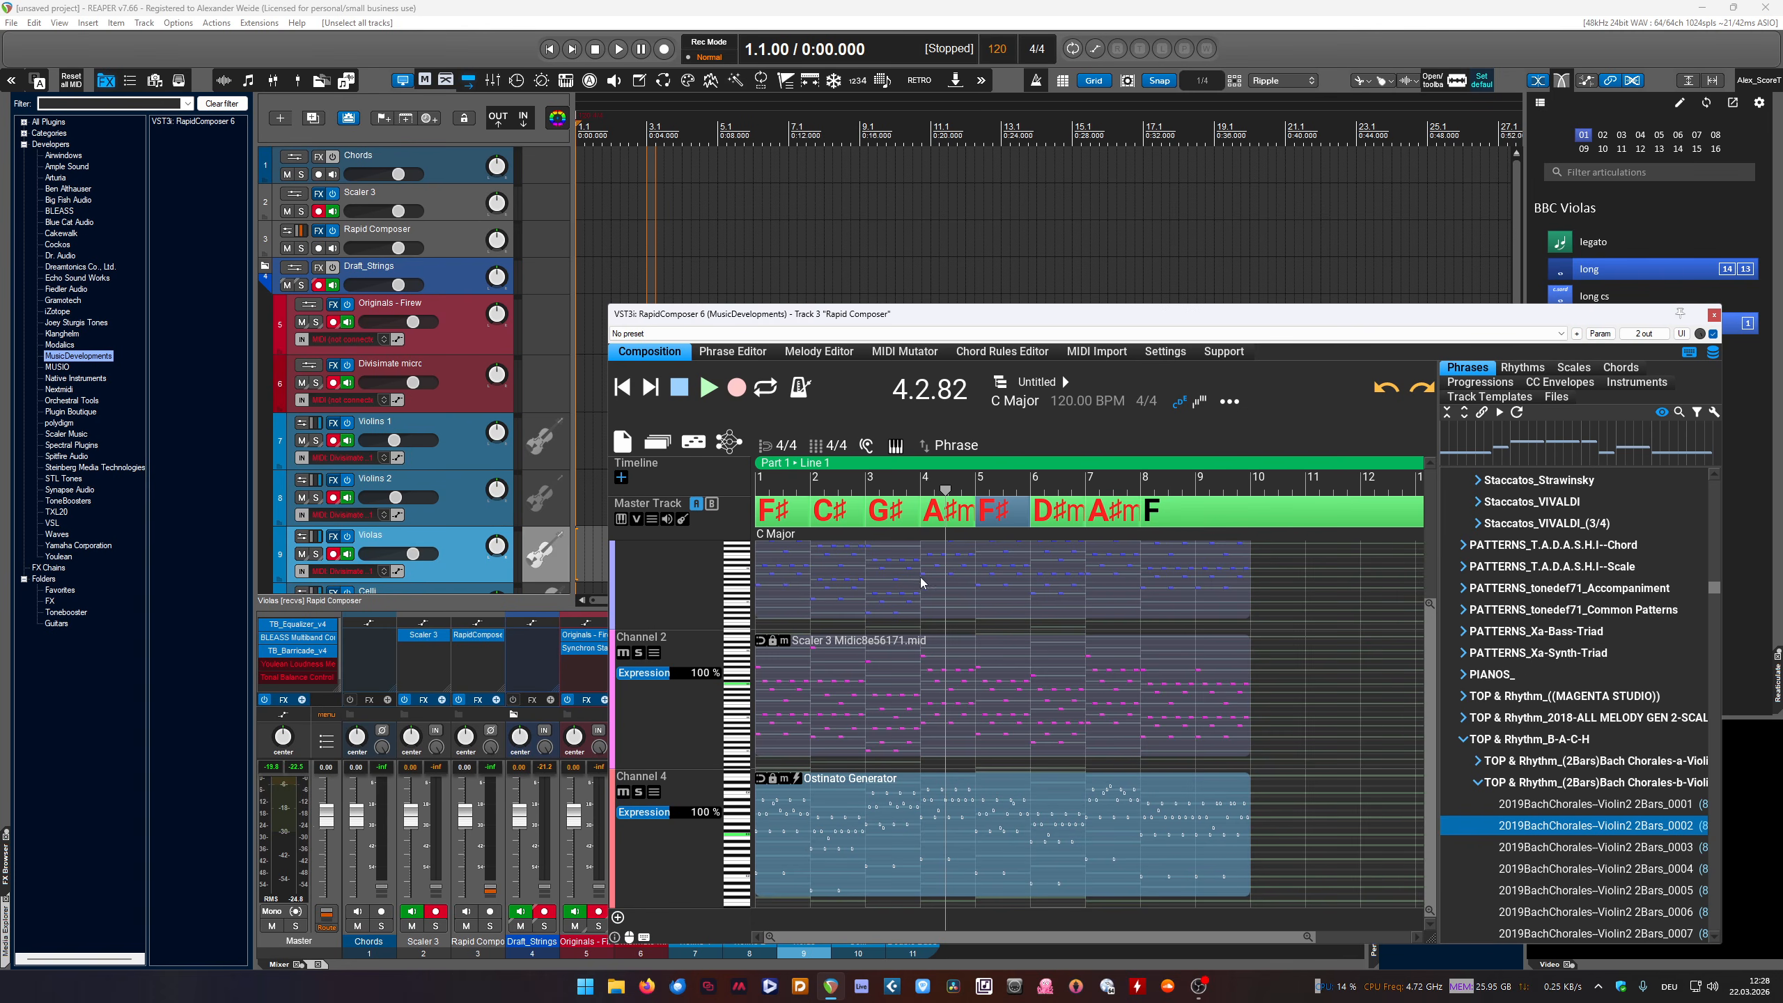
Step through the master track chords from F♯ to A♯m and back to audition them
click(870, 521)
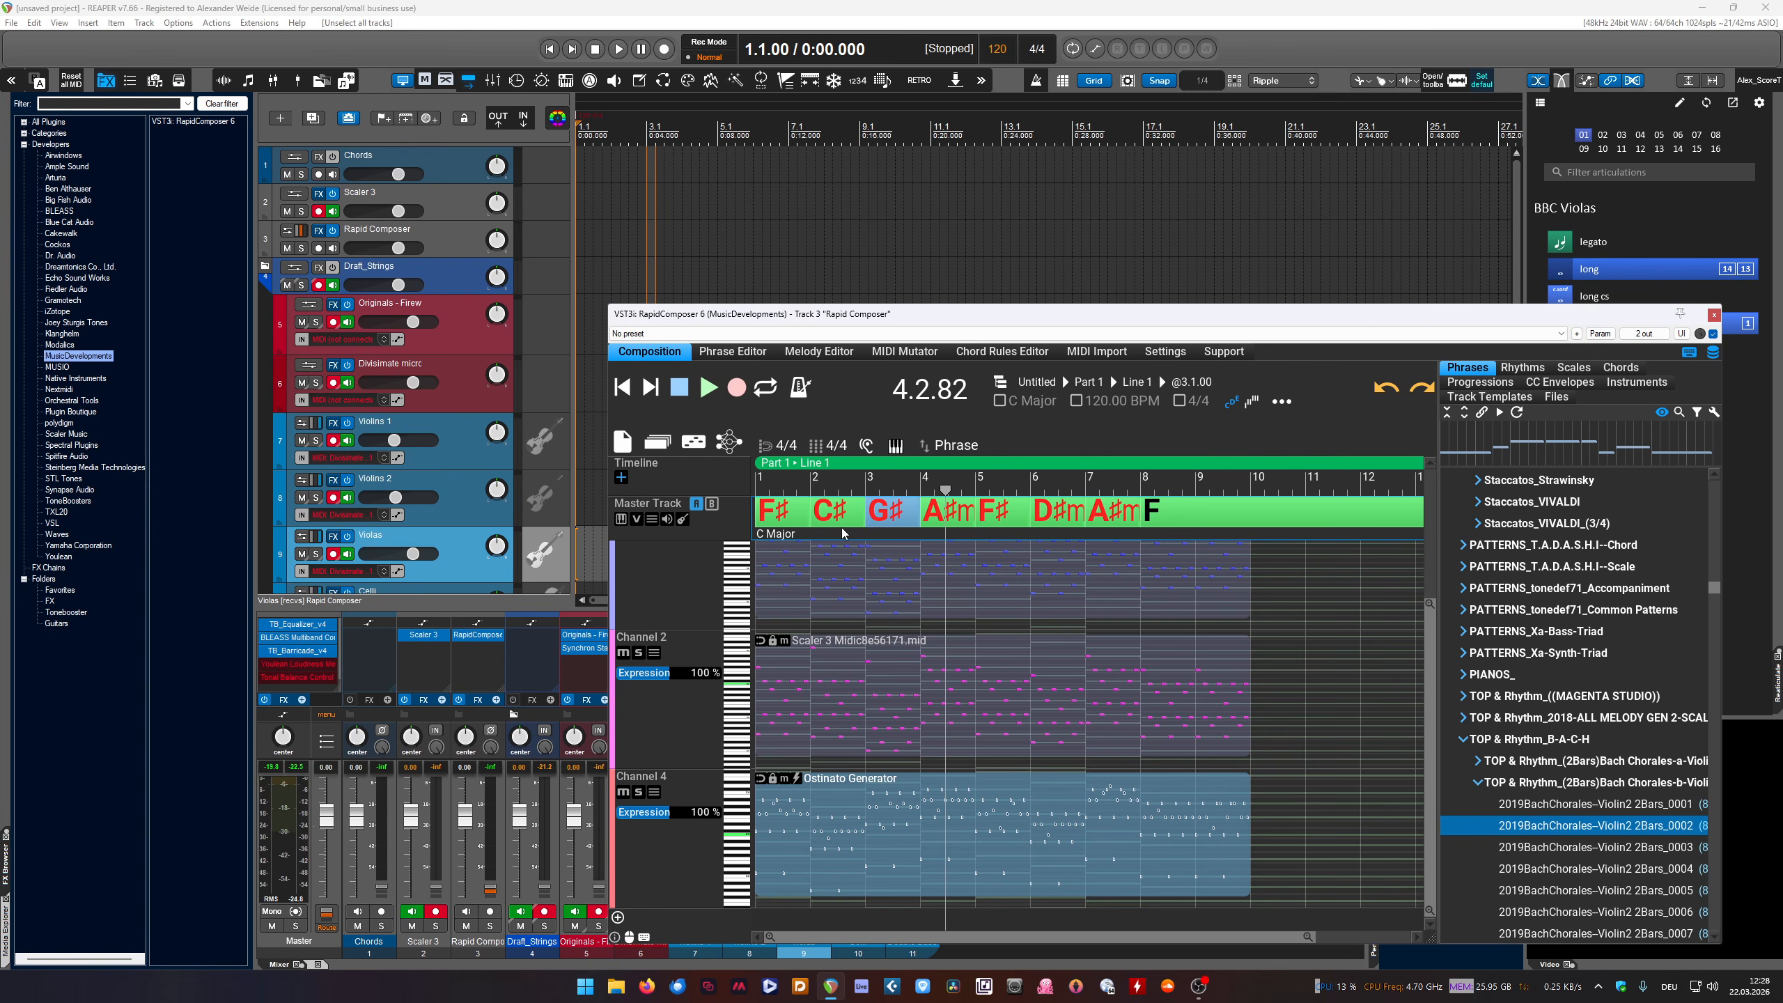
click(772, 516)
click(842, 517)
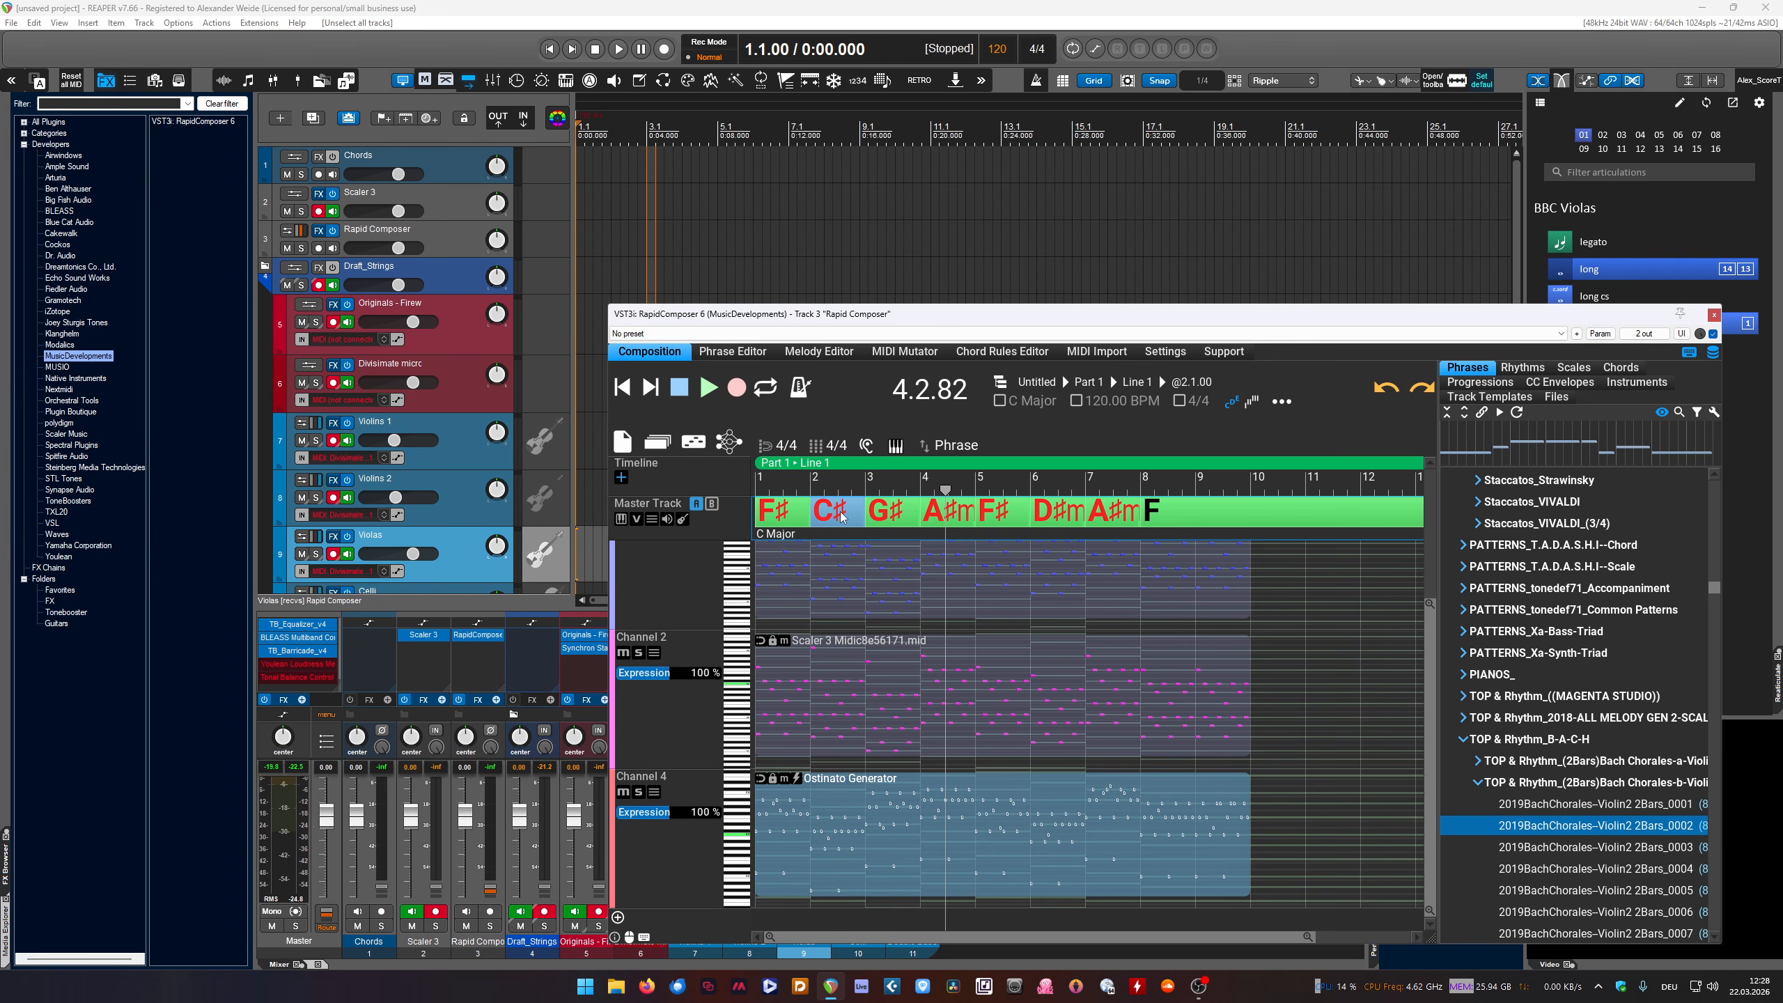
click(891, 516)
click(944, 515)
click(997, 515)
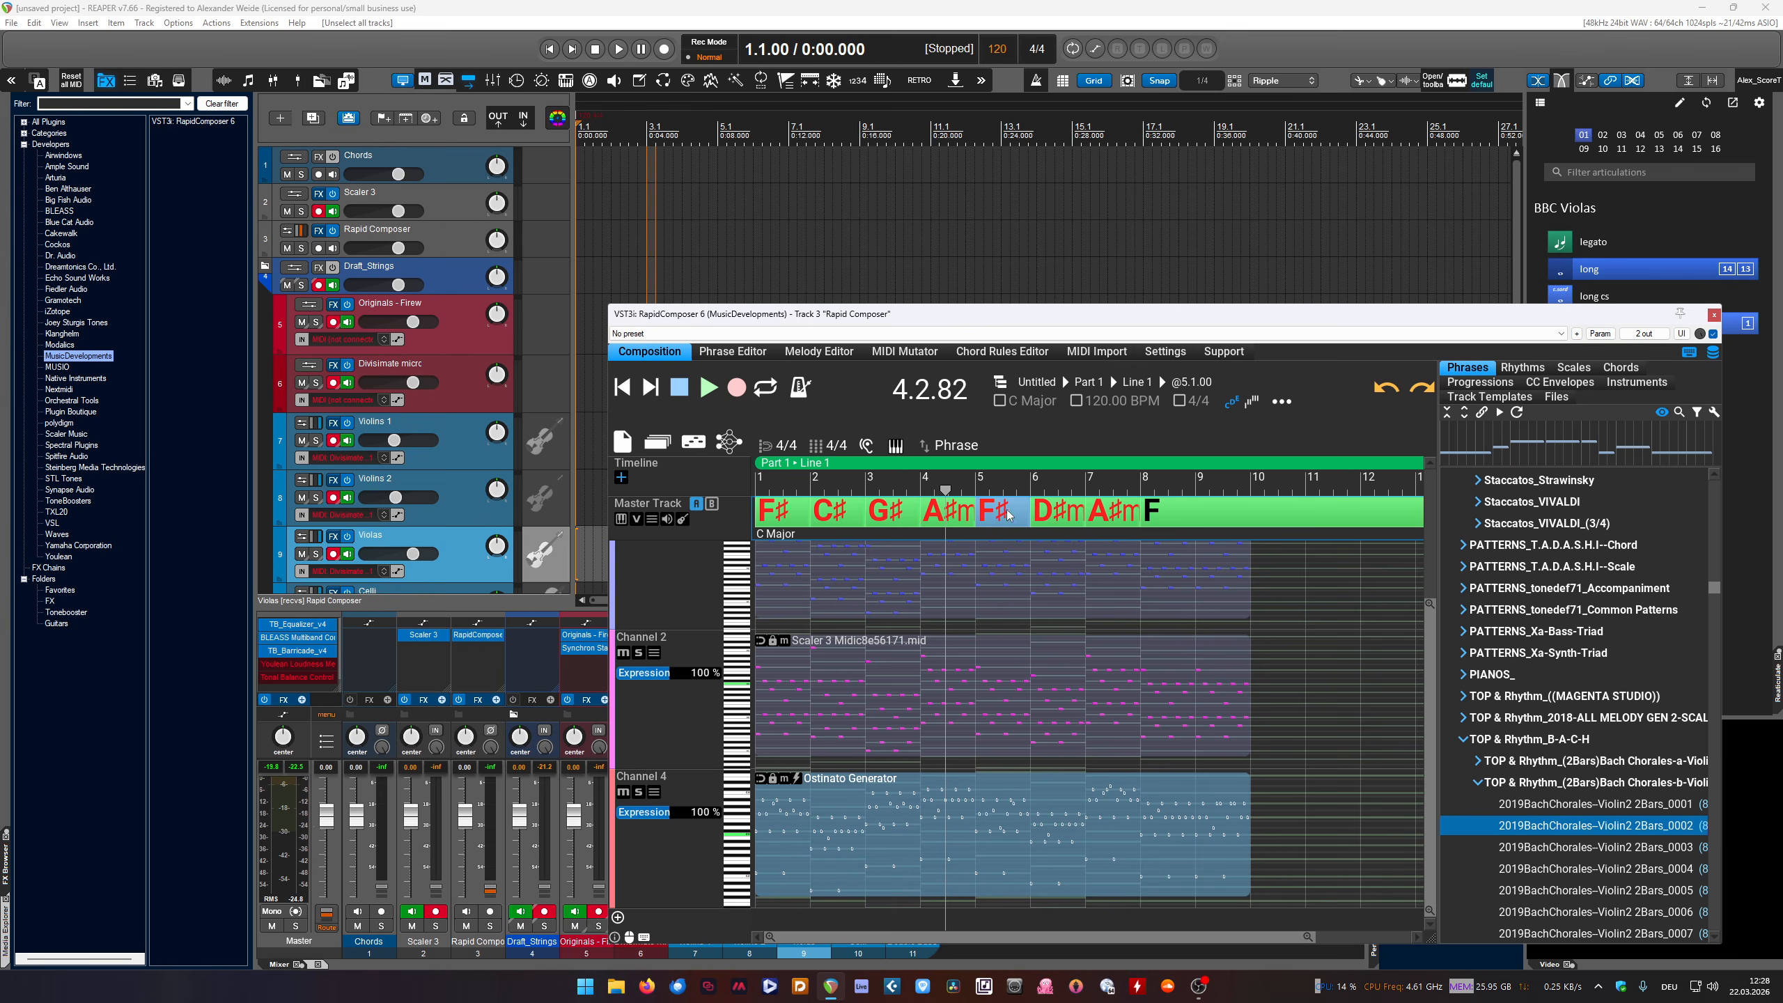
click(1056, 514)
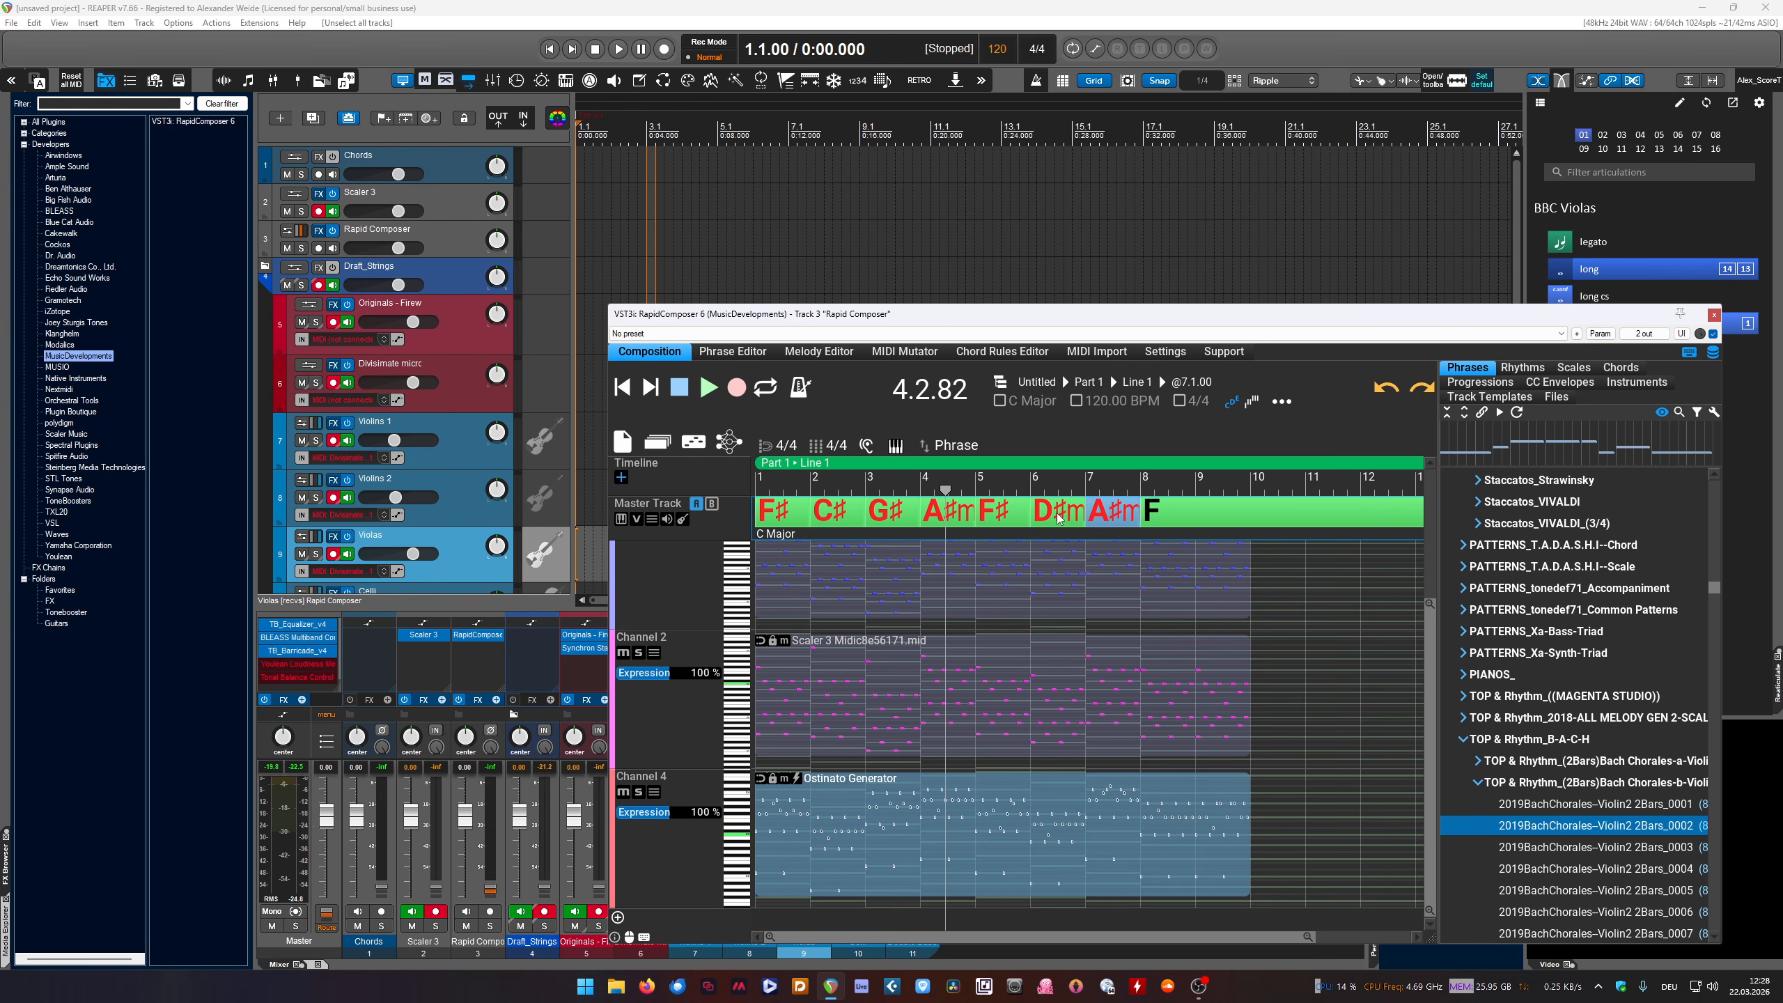
click(1019, 520)
click(944, 515)
click(888, 515)
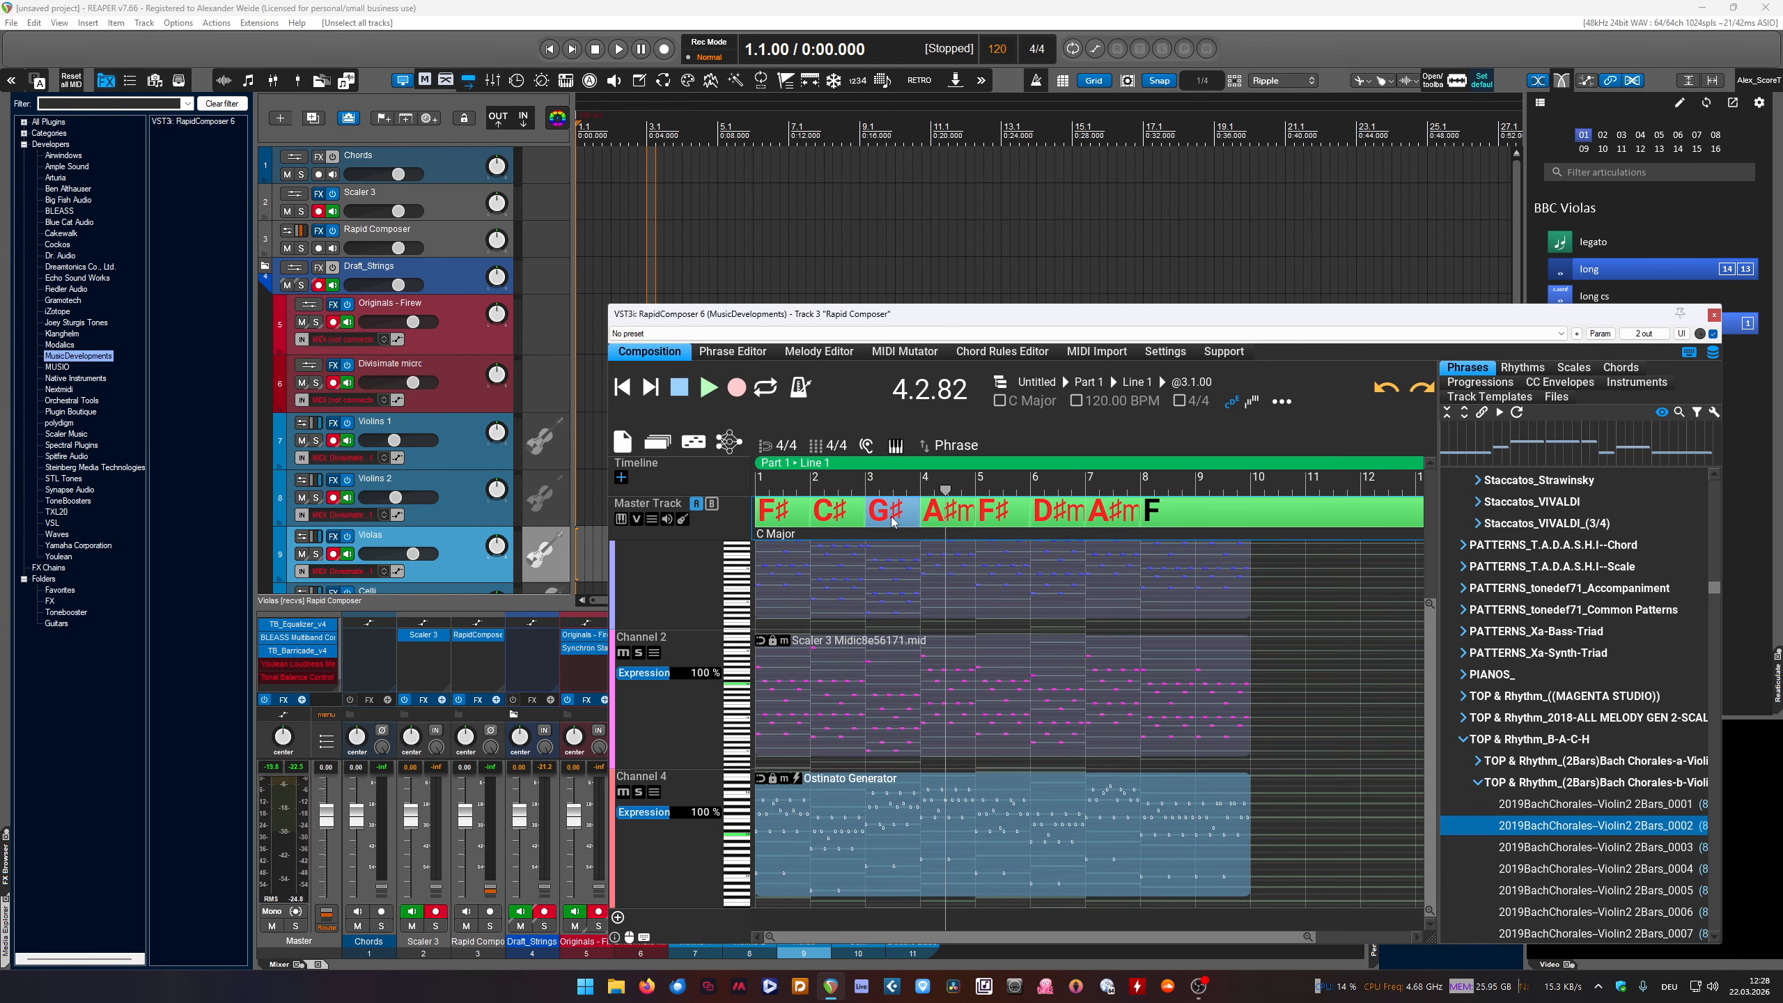
click(834, 514)
click(776, 514)
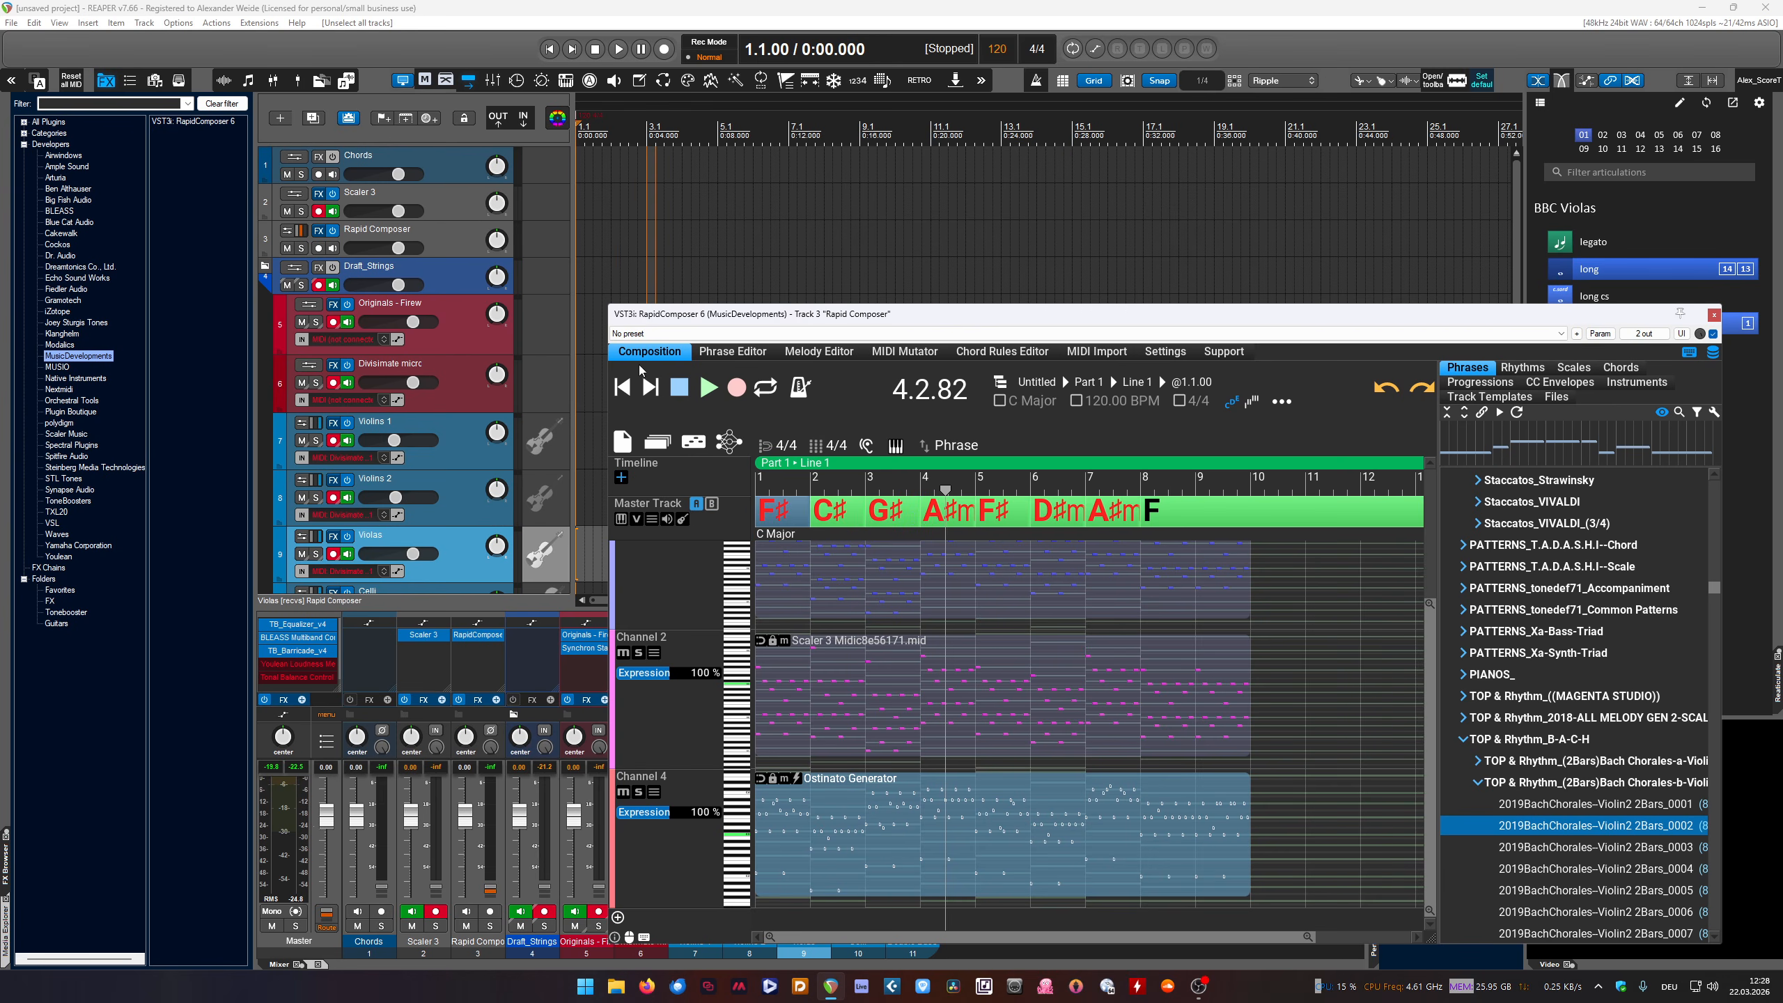
Look over the composition file commands and place the playhead at the end of the last phrase in bar 9
click(656, 354)
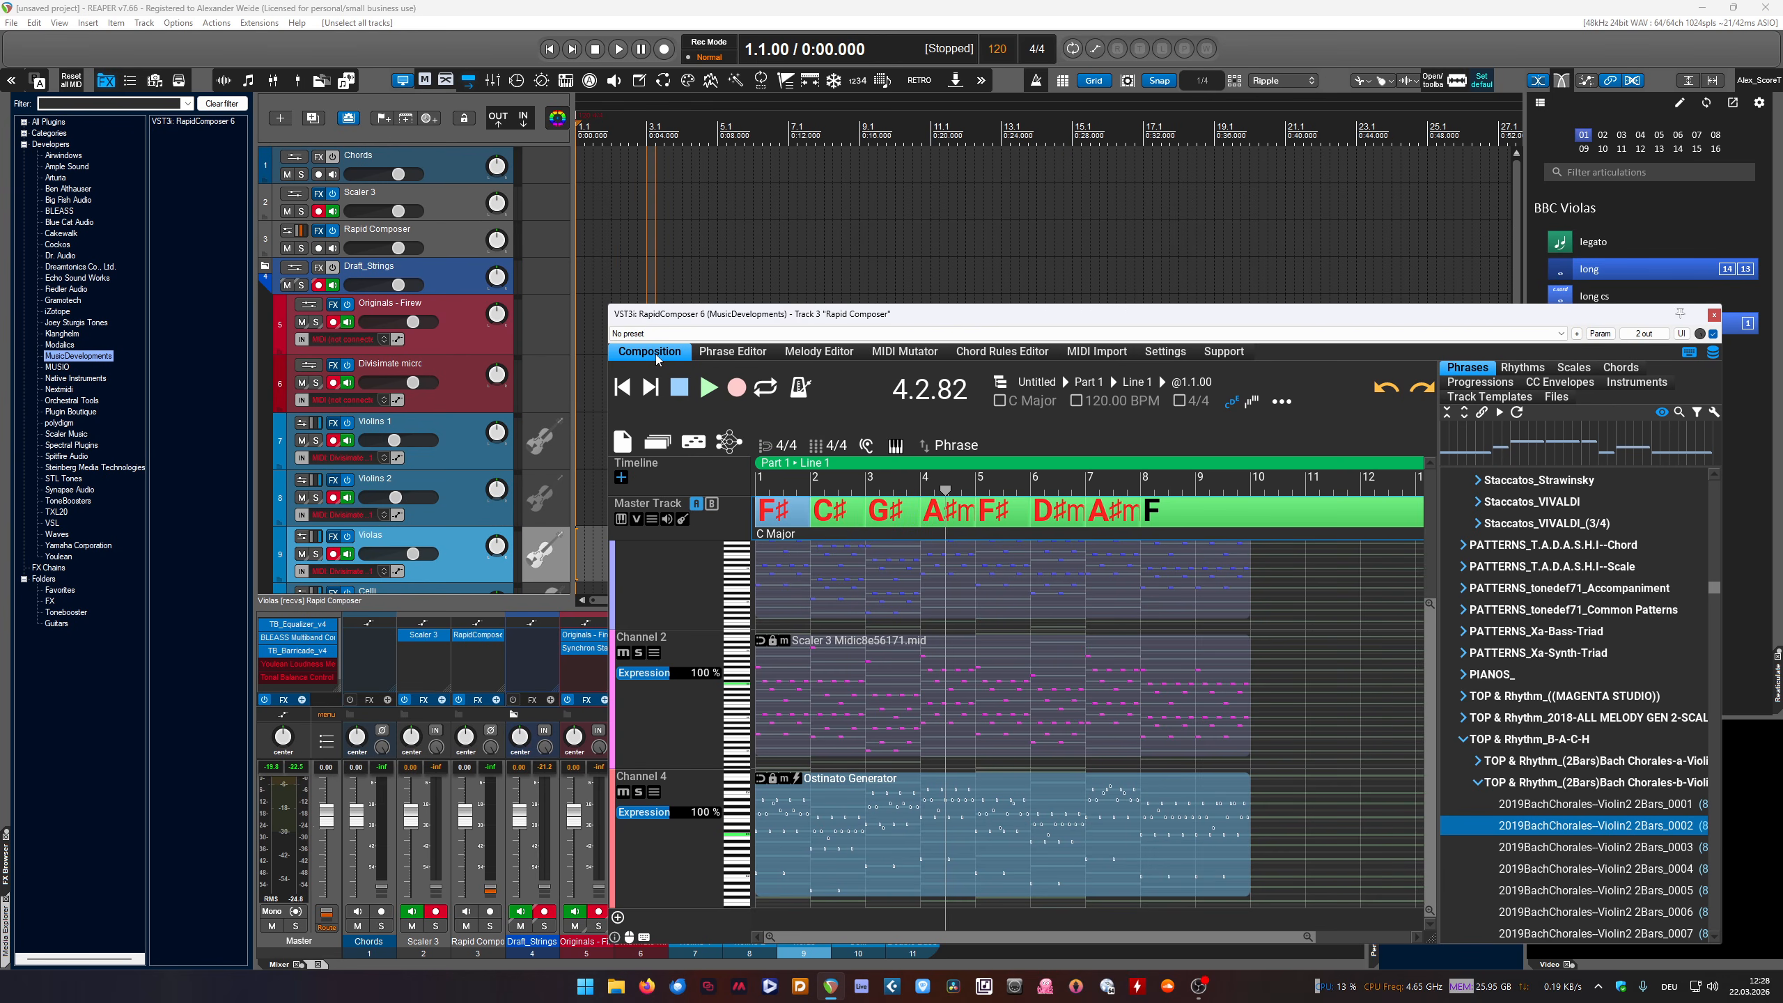
click(622, 441)
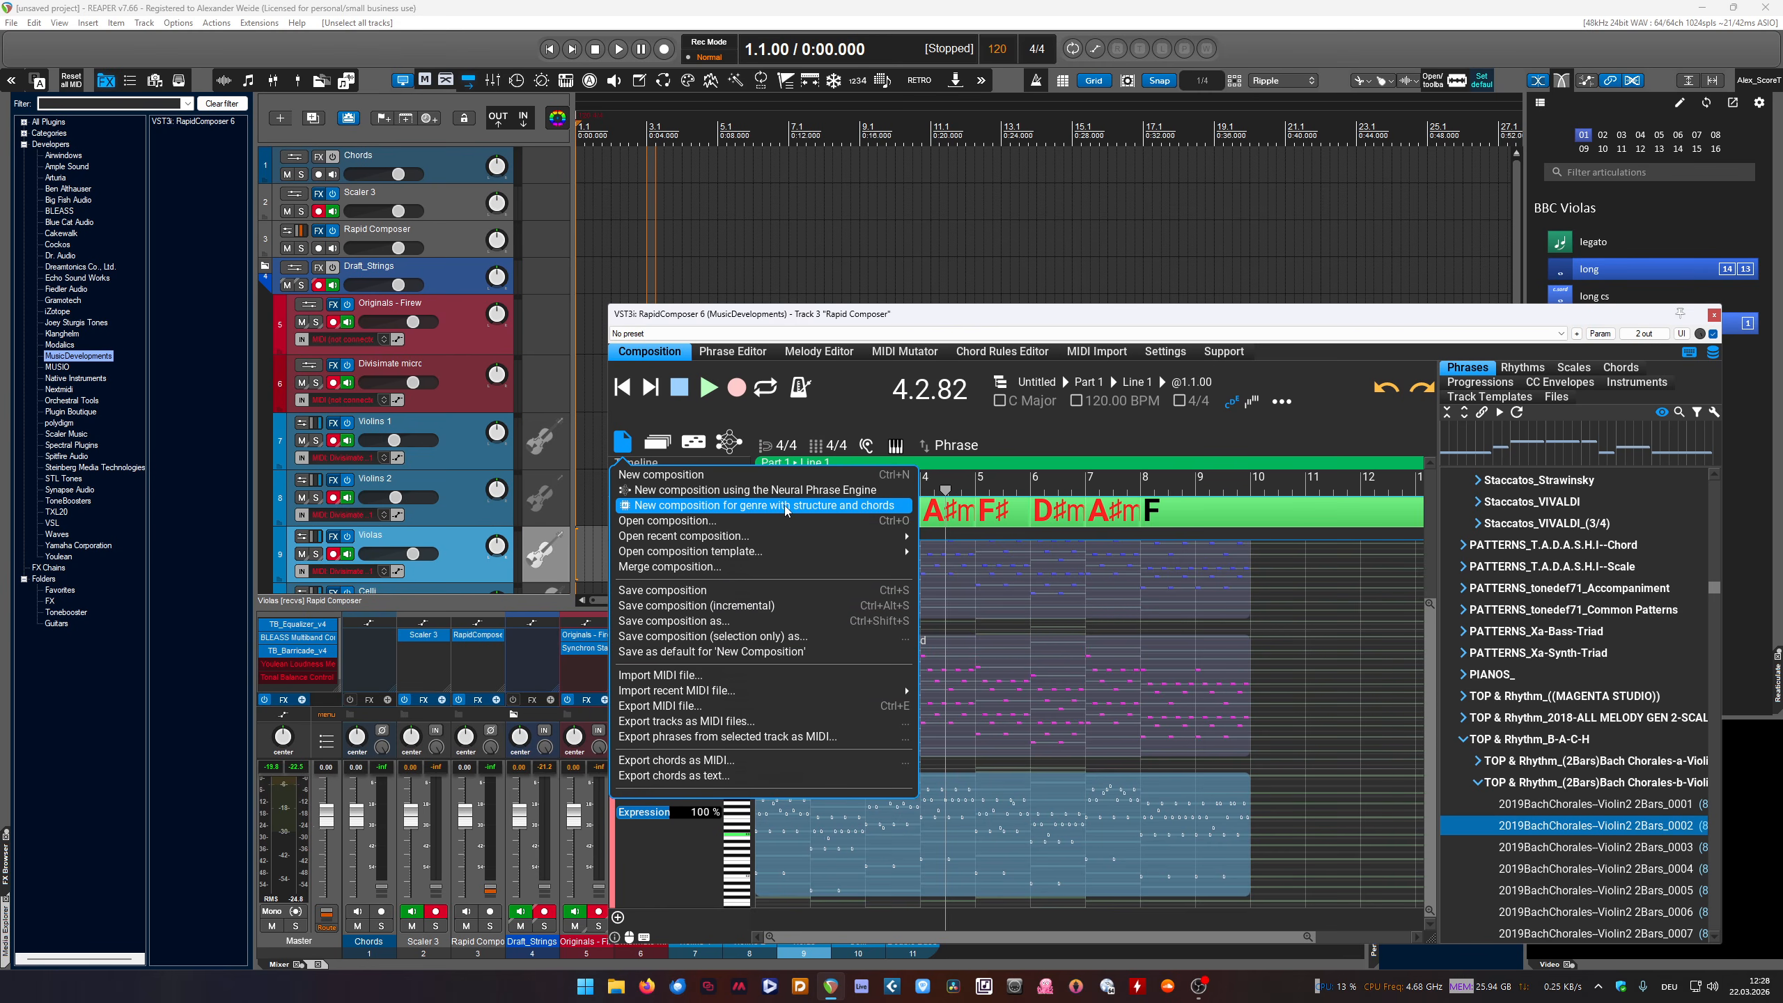
click(993, 842)
drag(848, 941, 937, 940)
click(1144, 479)
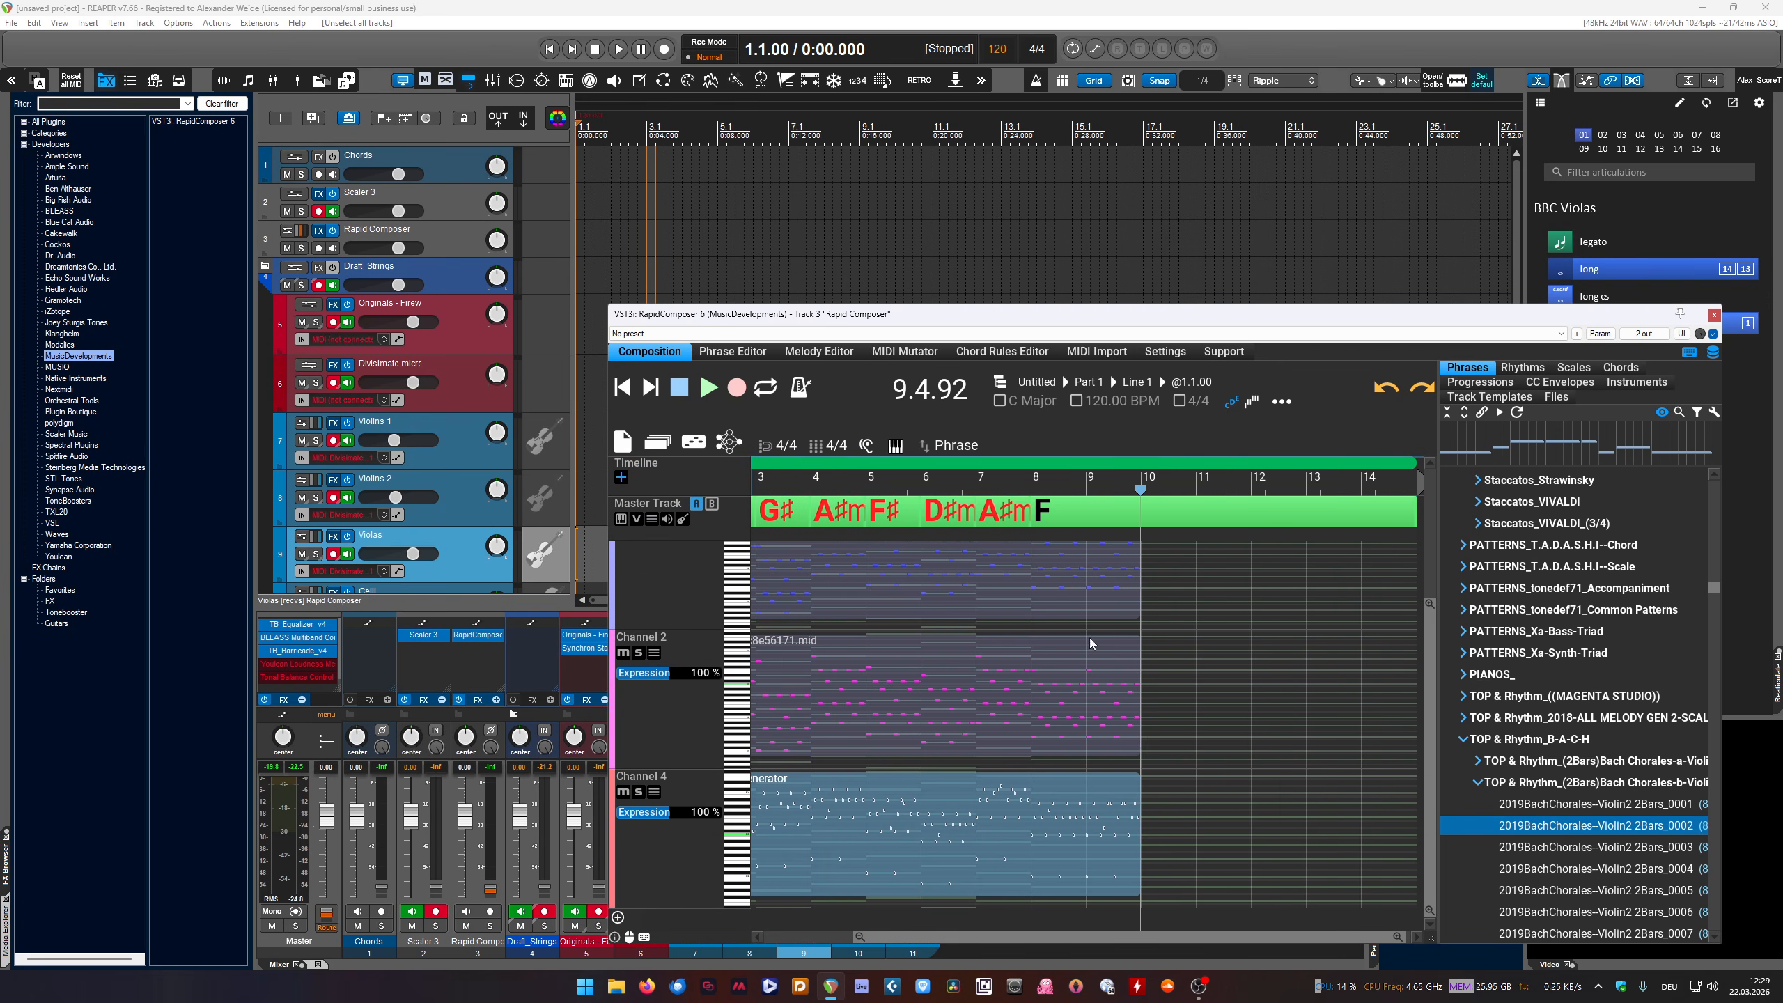
Create a new Progressive Rock composition with a Complex structure and progressions, without saving the current composition
click(622, 441)
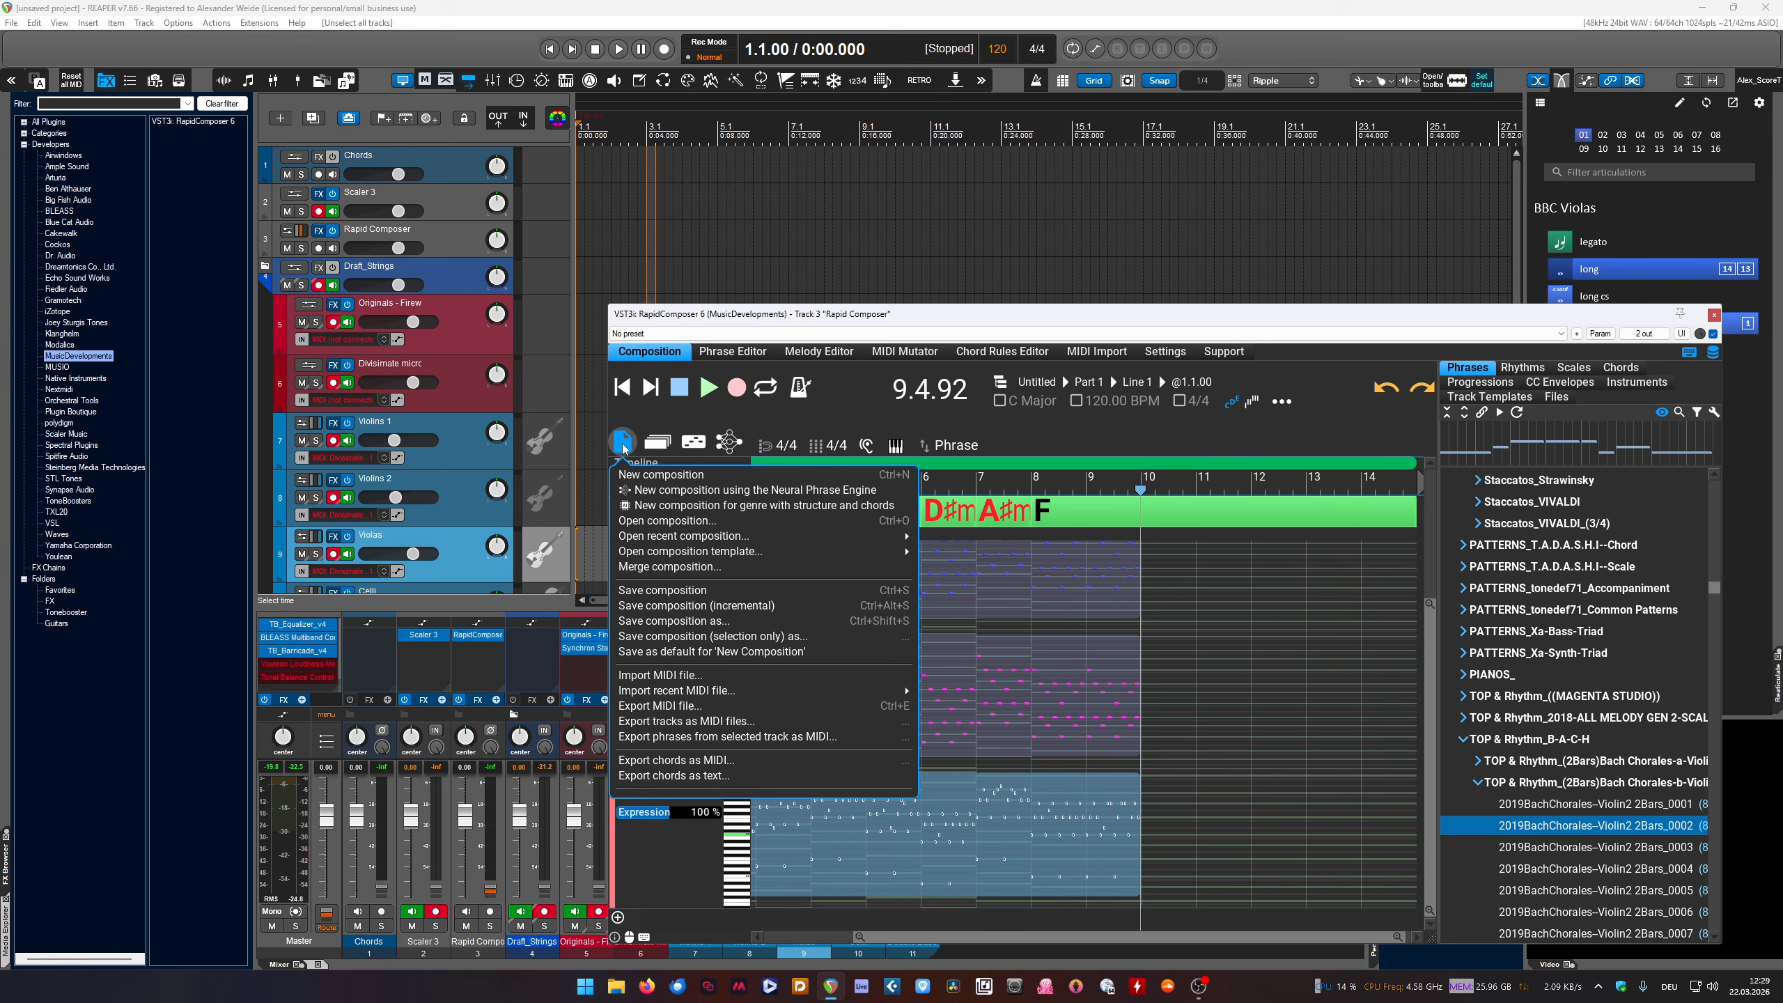
click(667, 507)
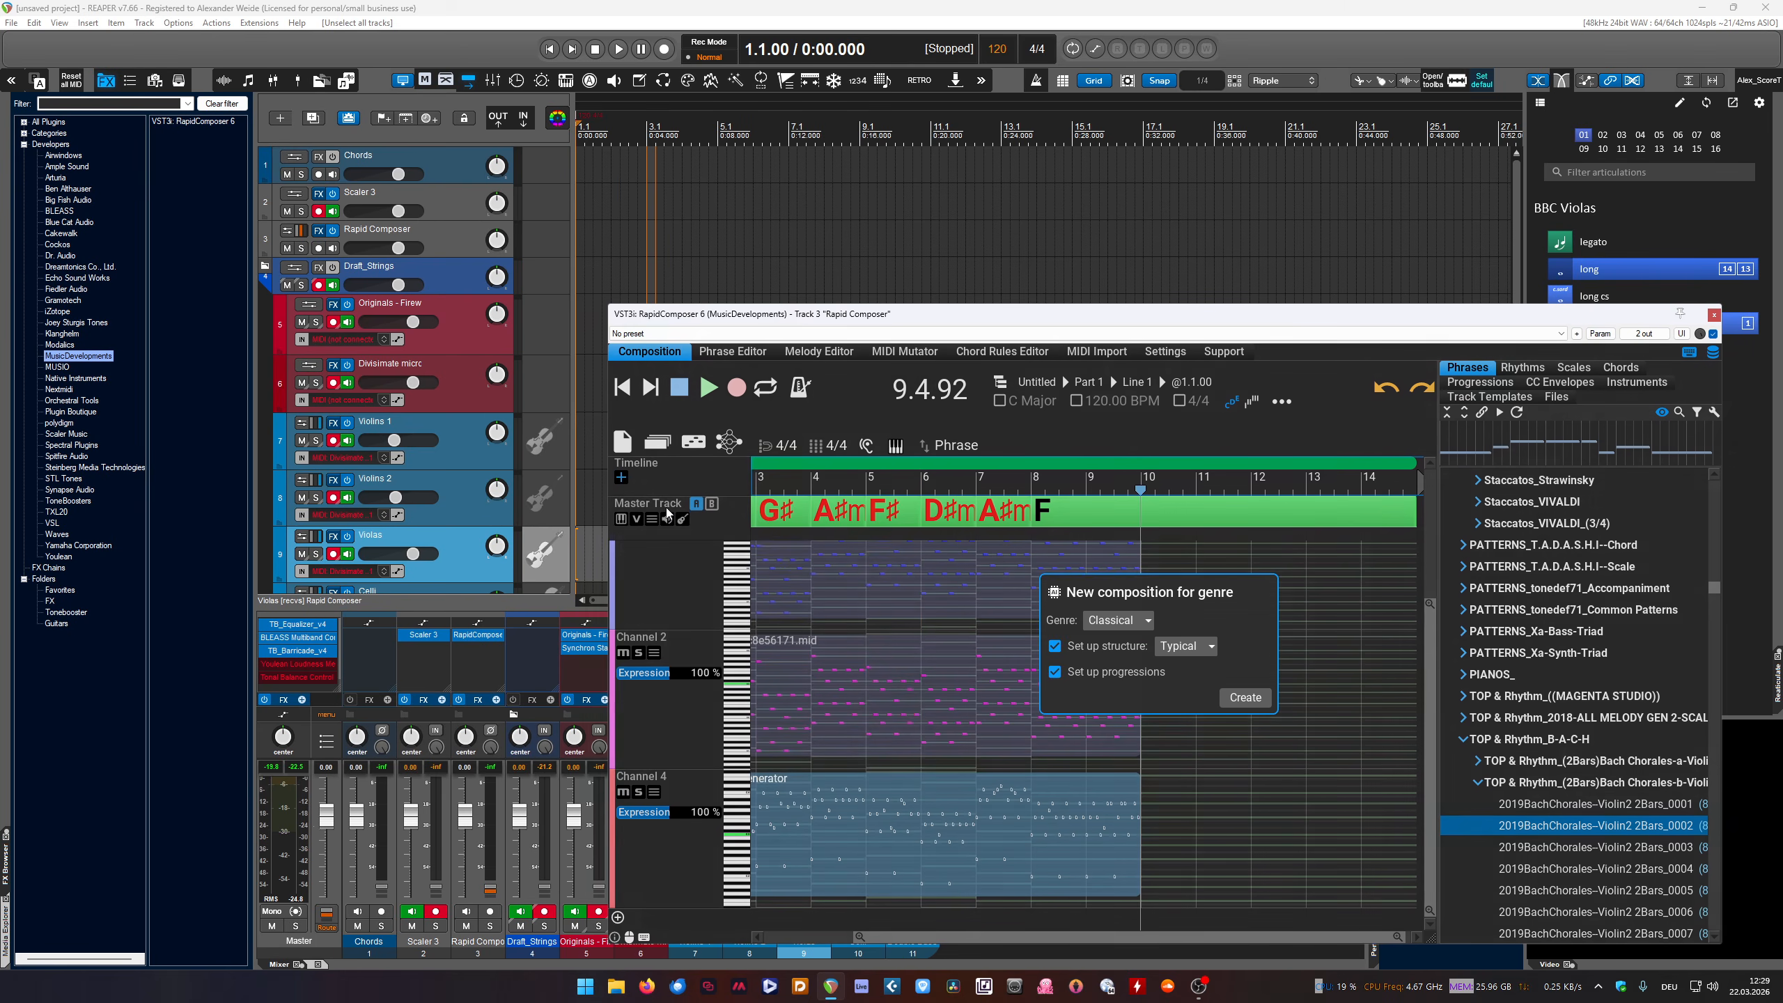
click(1137, 621)
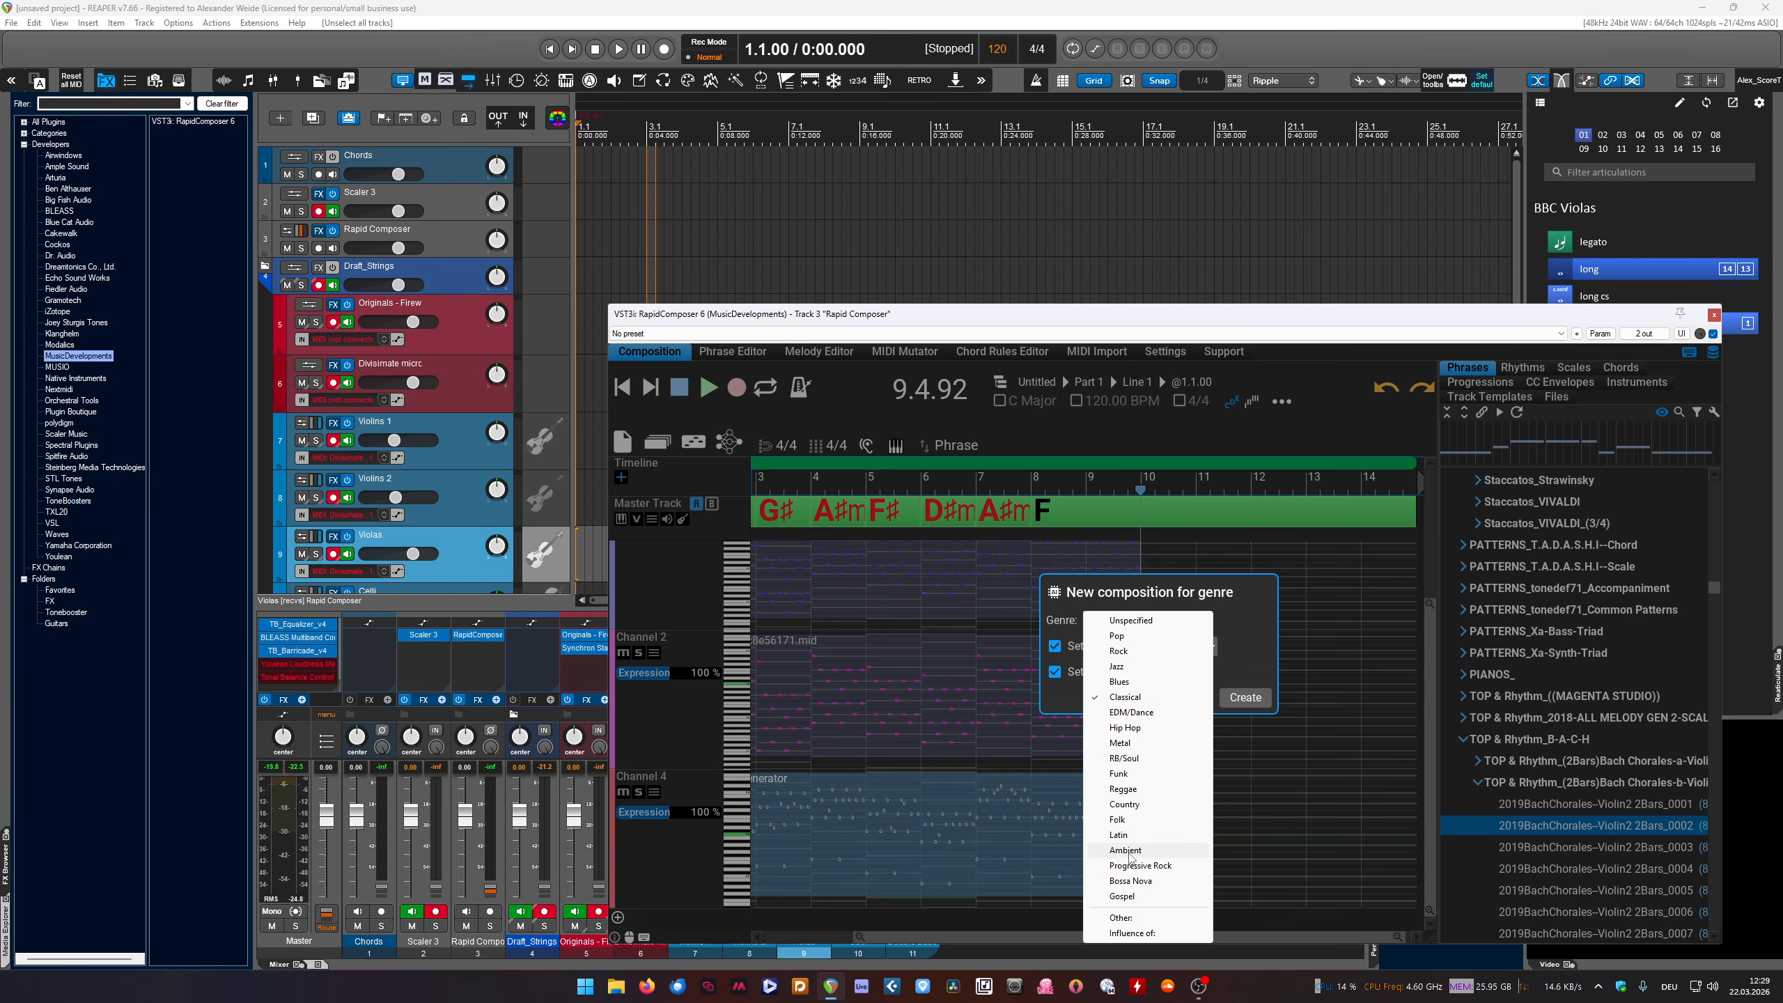
click(1140, 865)
click(1199, 648)
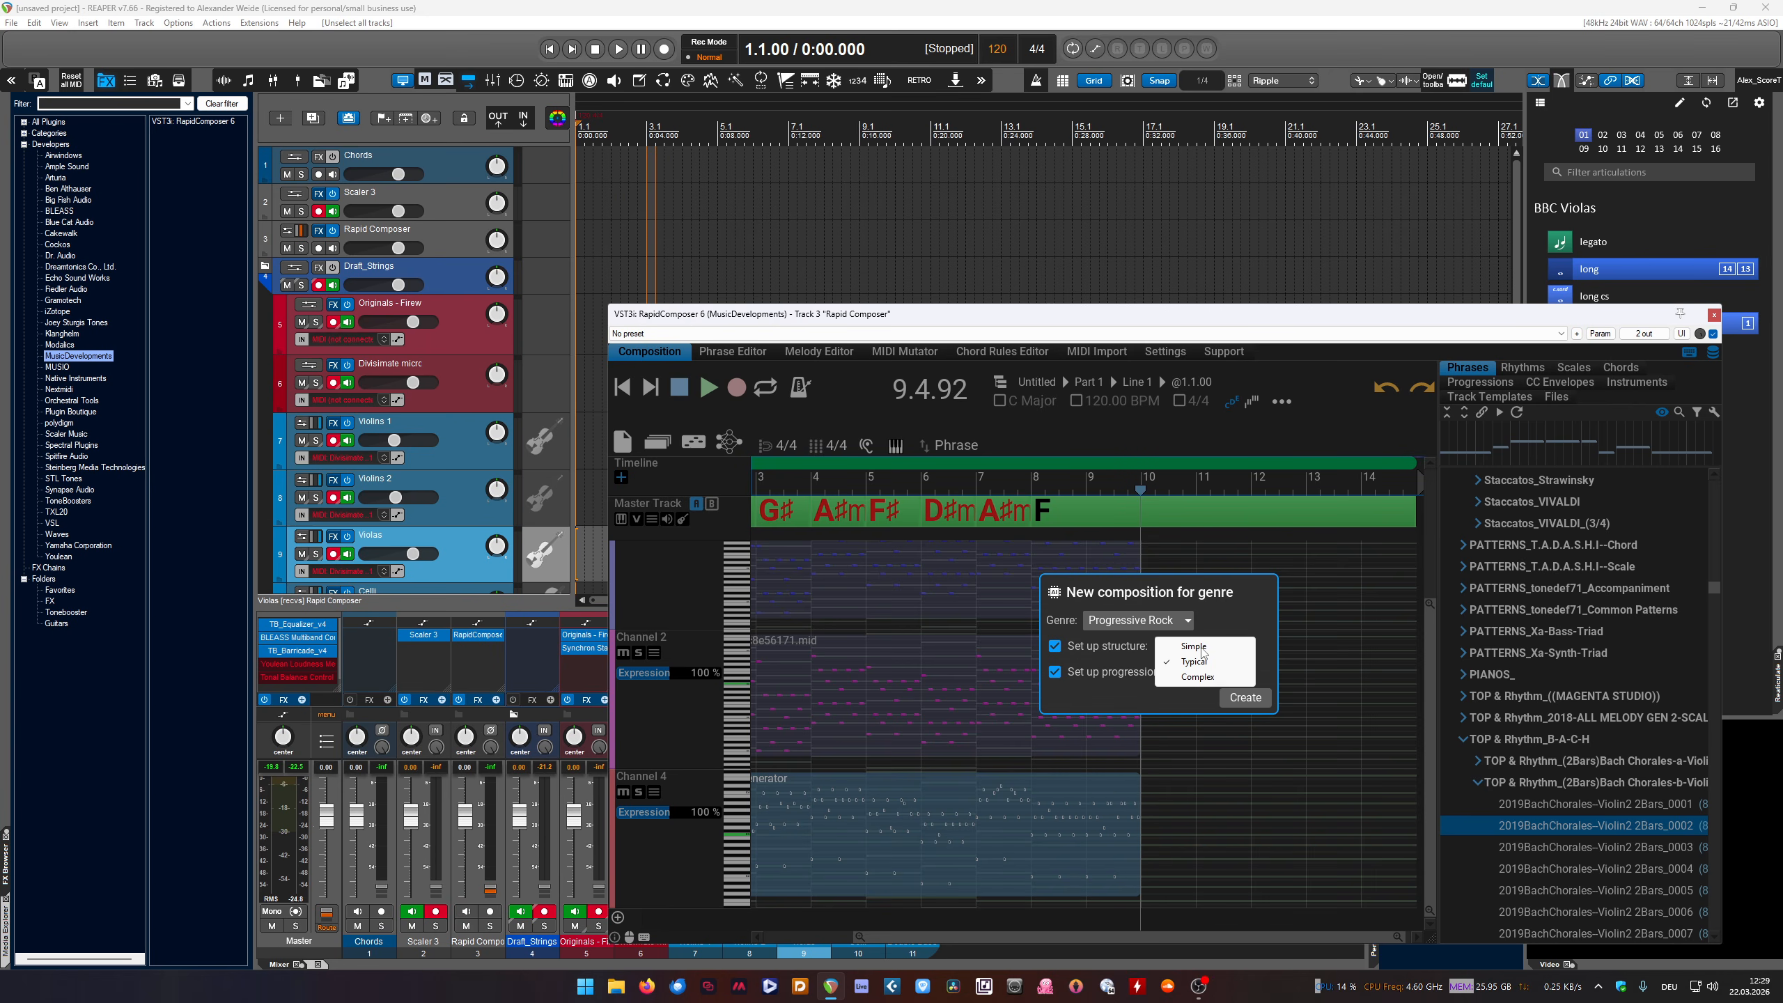
click(1197, 676)
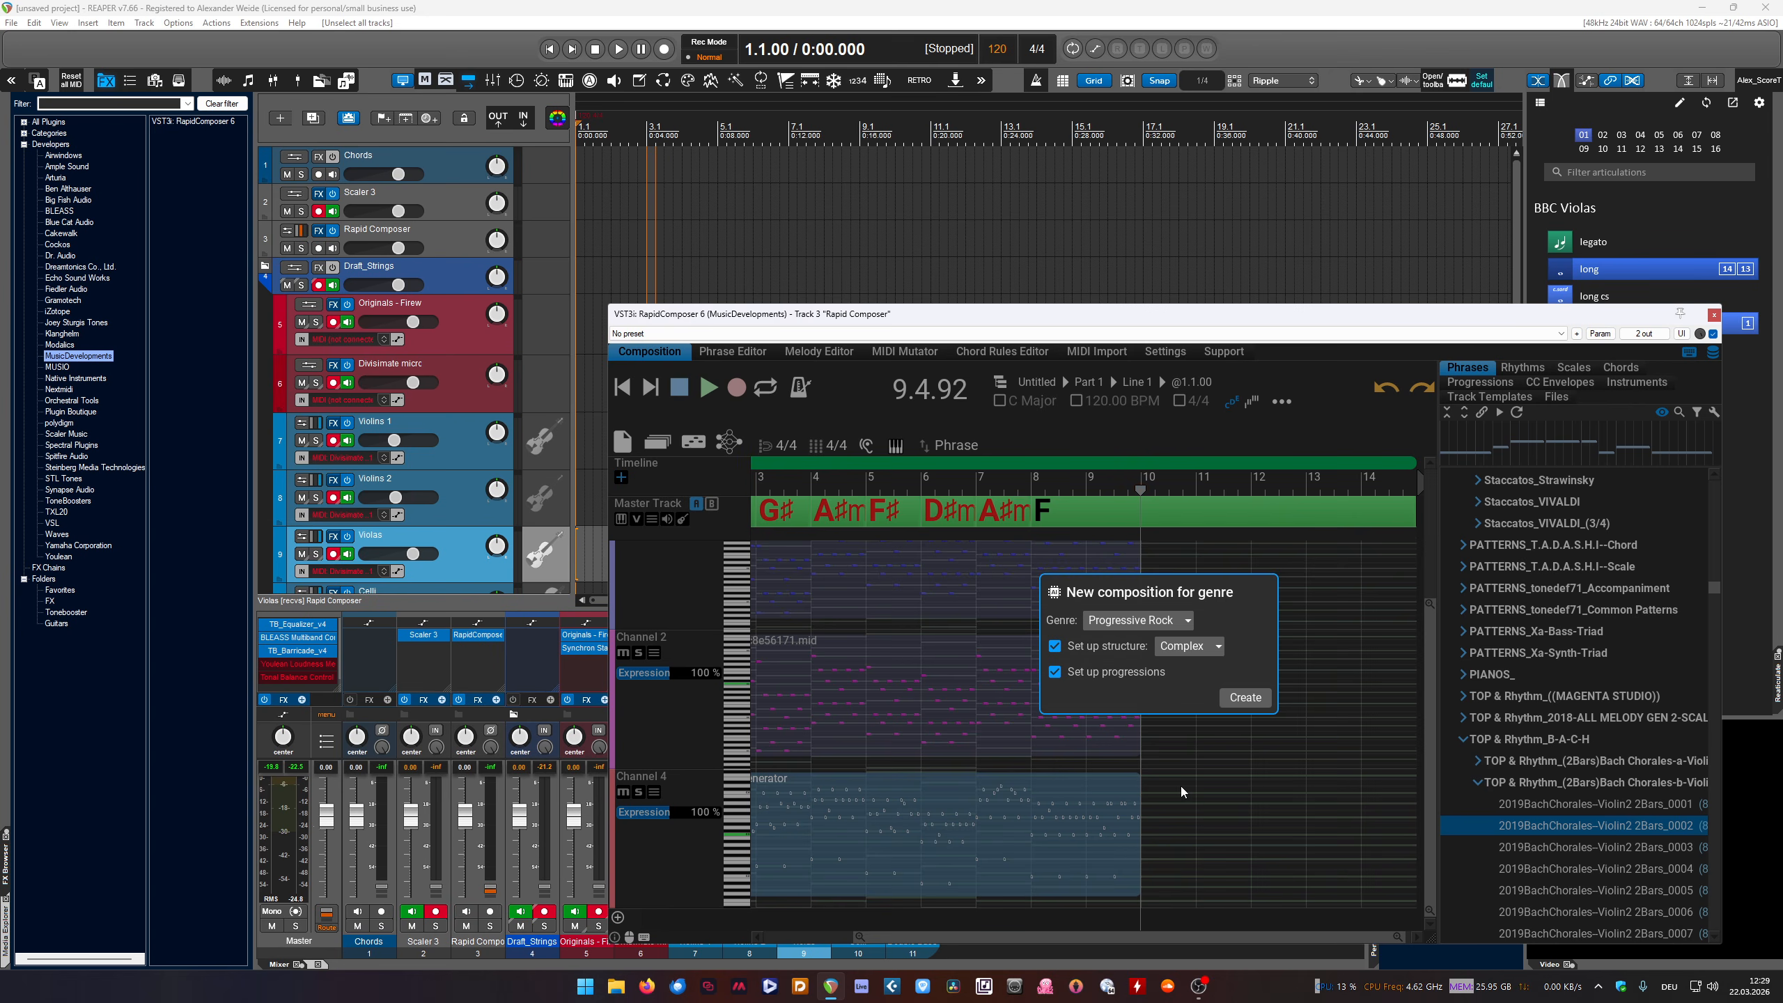
click(1256, 696)
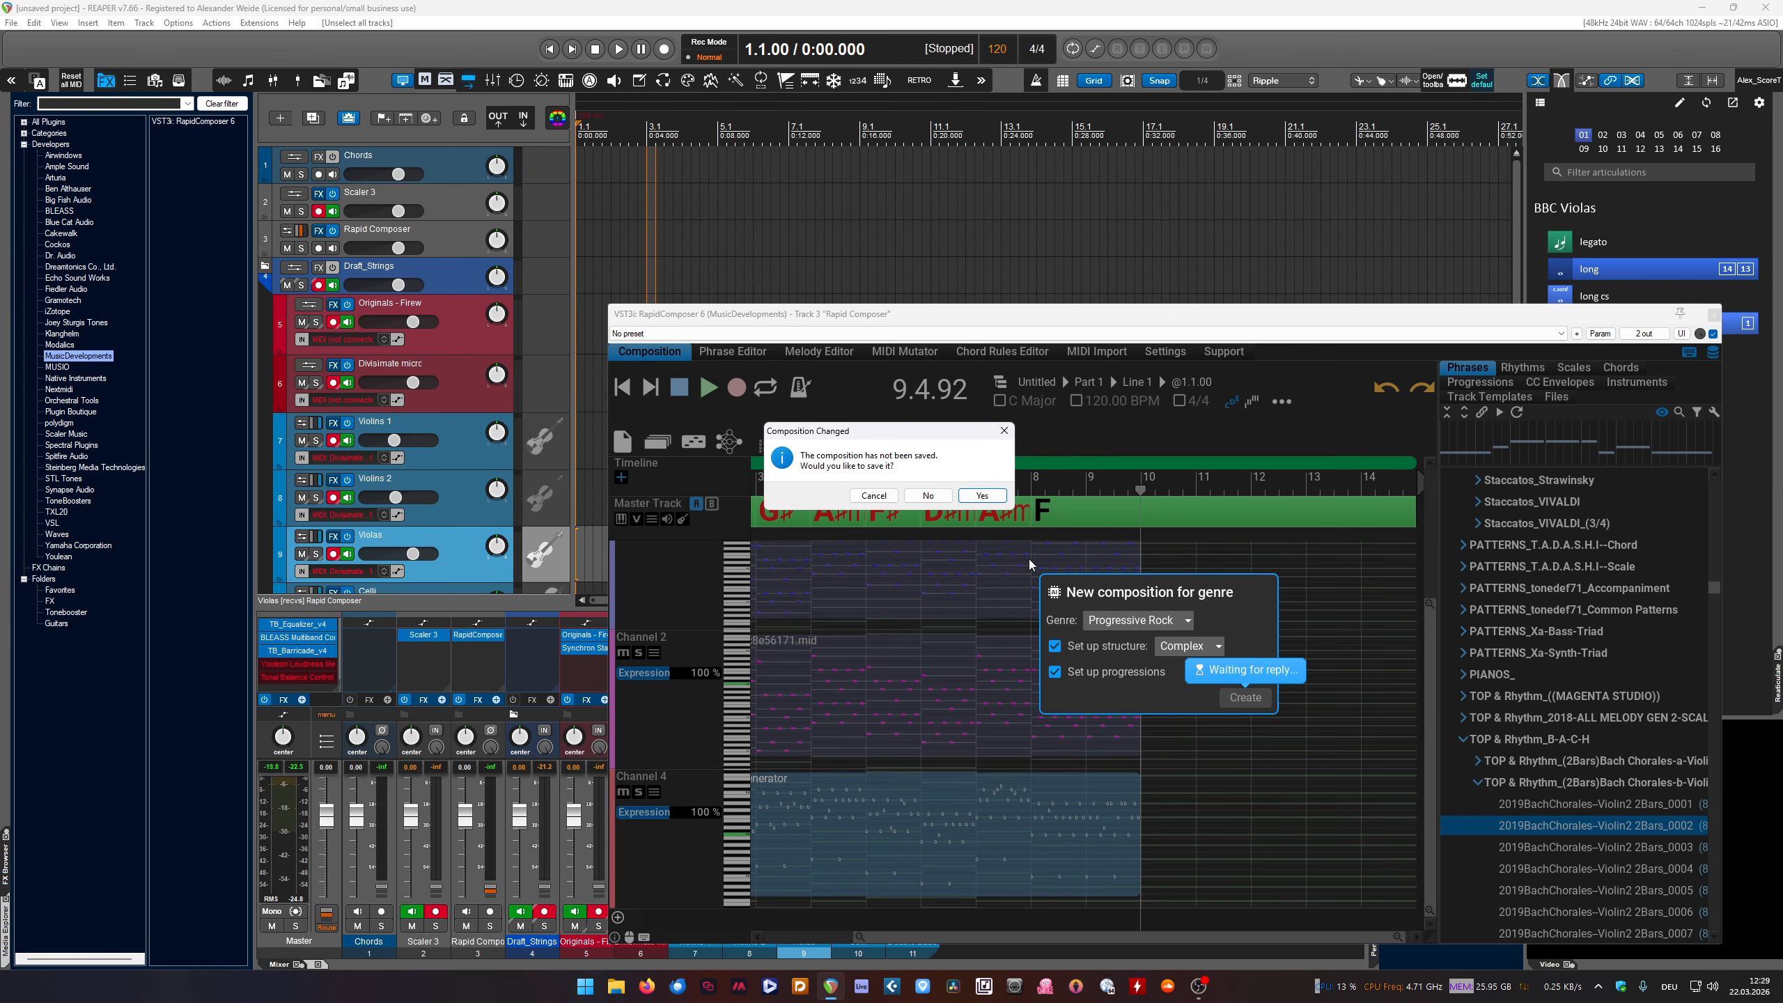
click(922, 496)
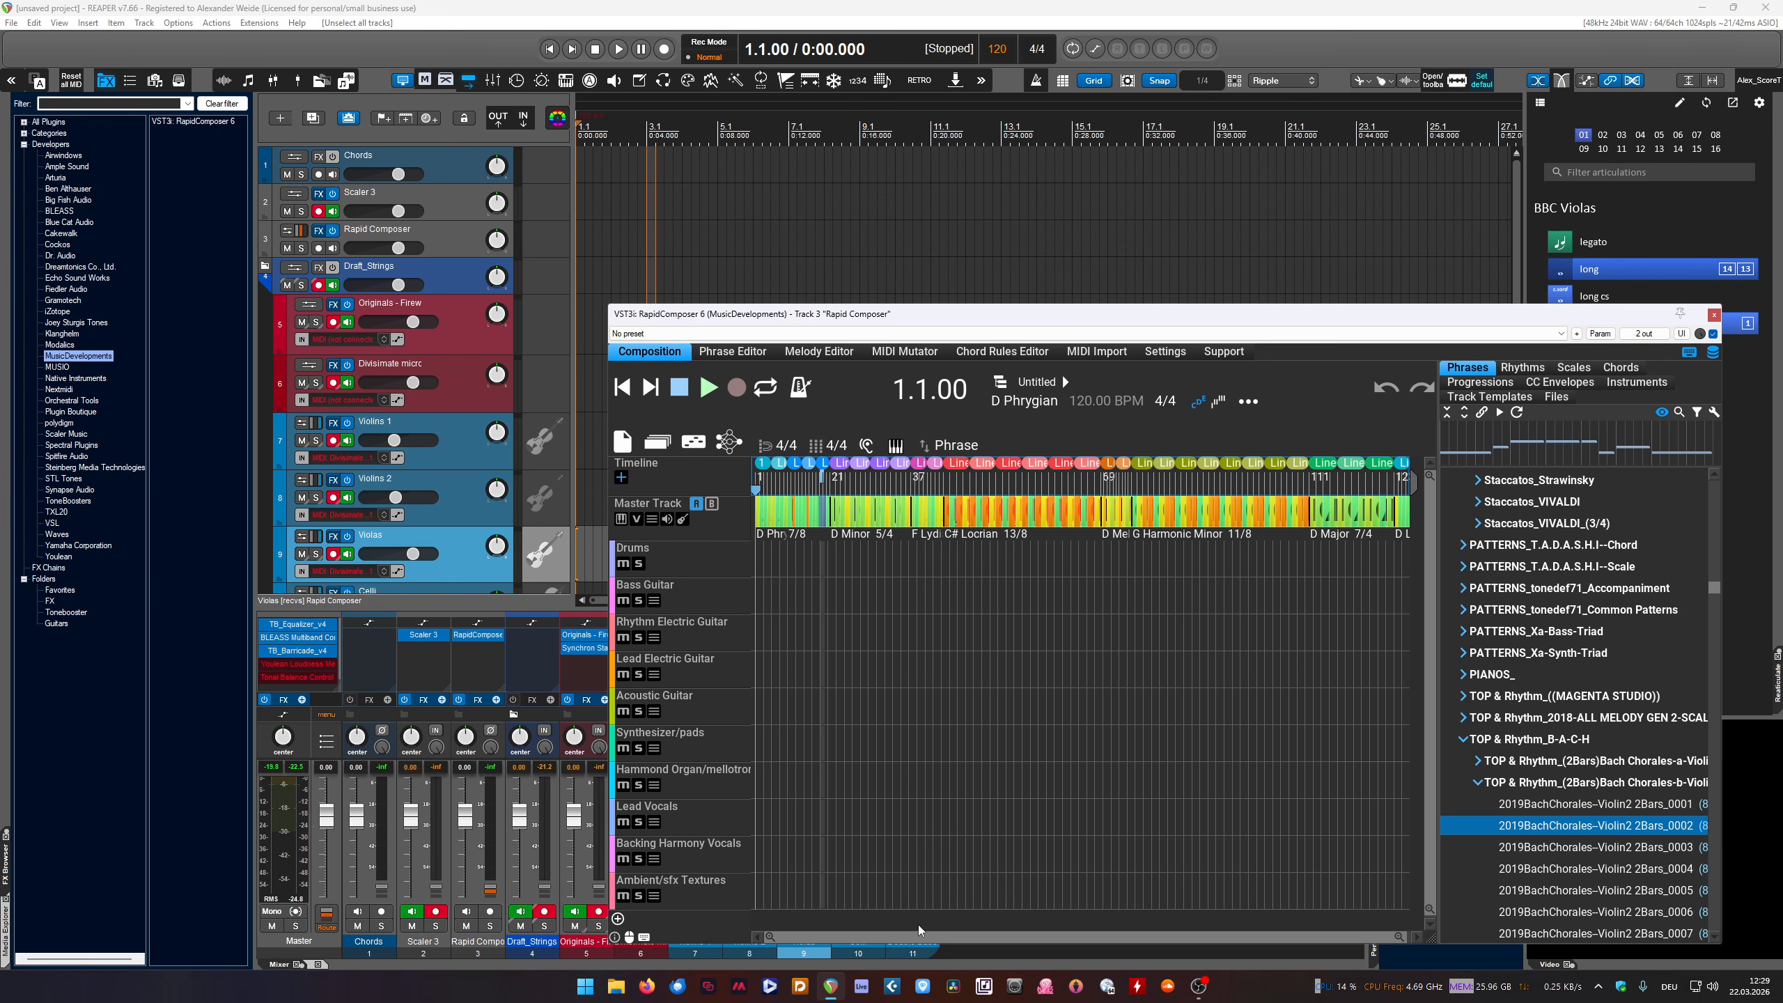
Zoom into the opening bars of the genre composition and return the playhead to bar 1
drag(1400, 937, 780, 937)
click(761, 555)
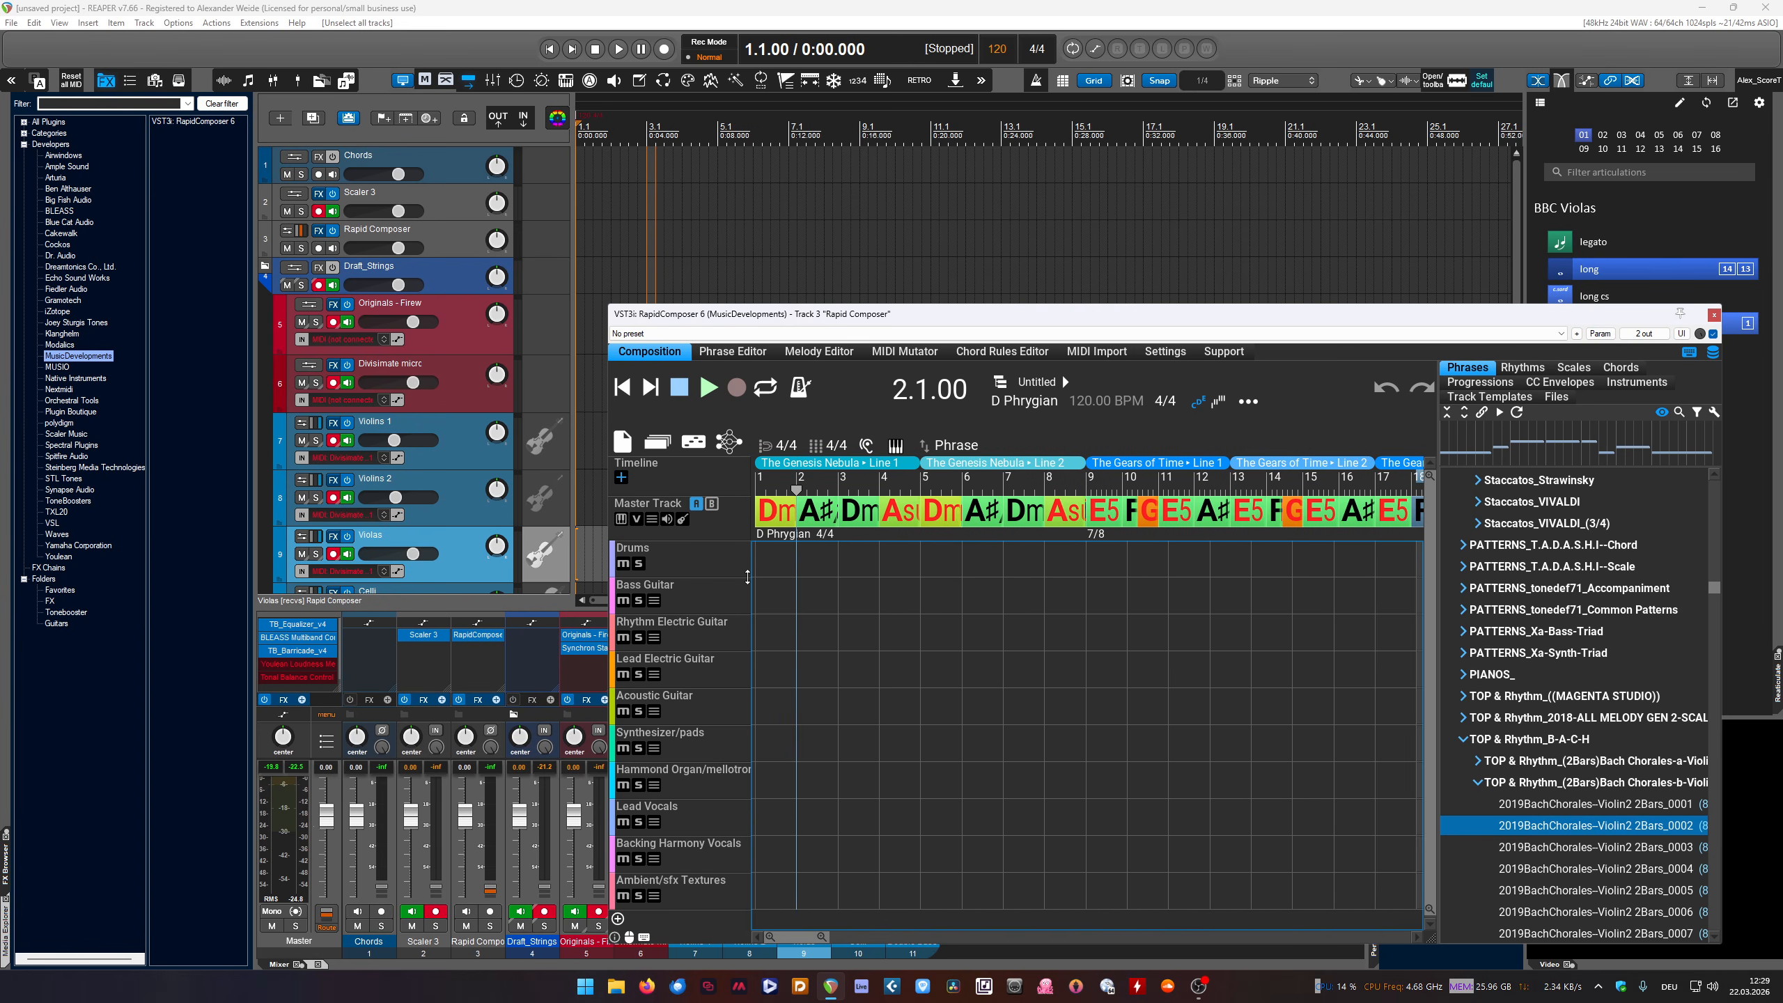
click(759, 560)
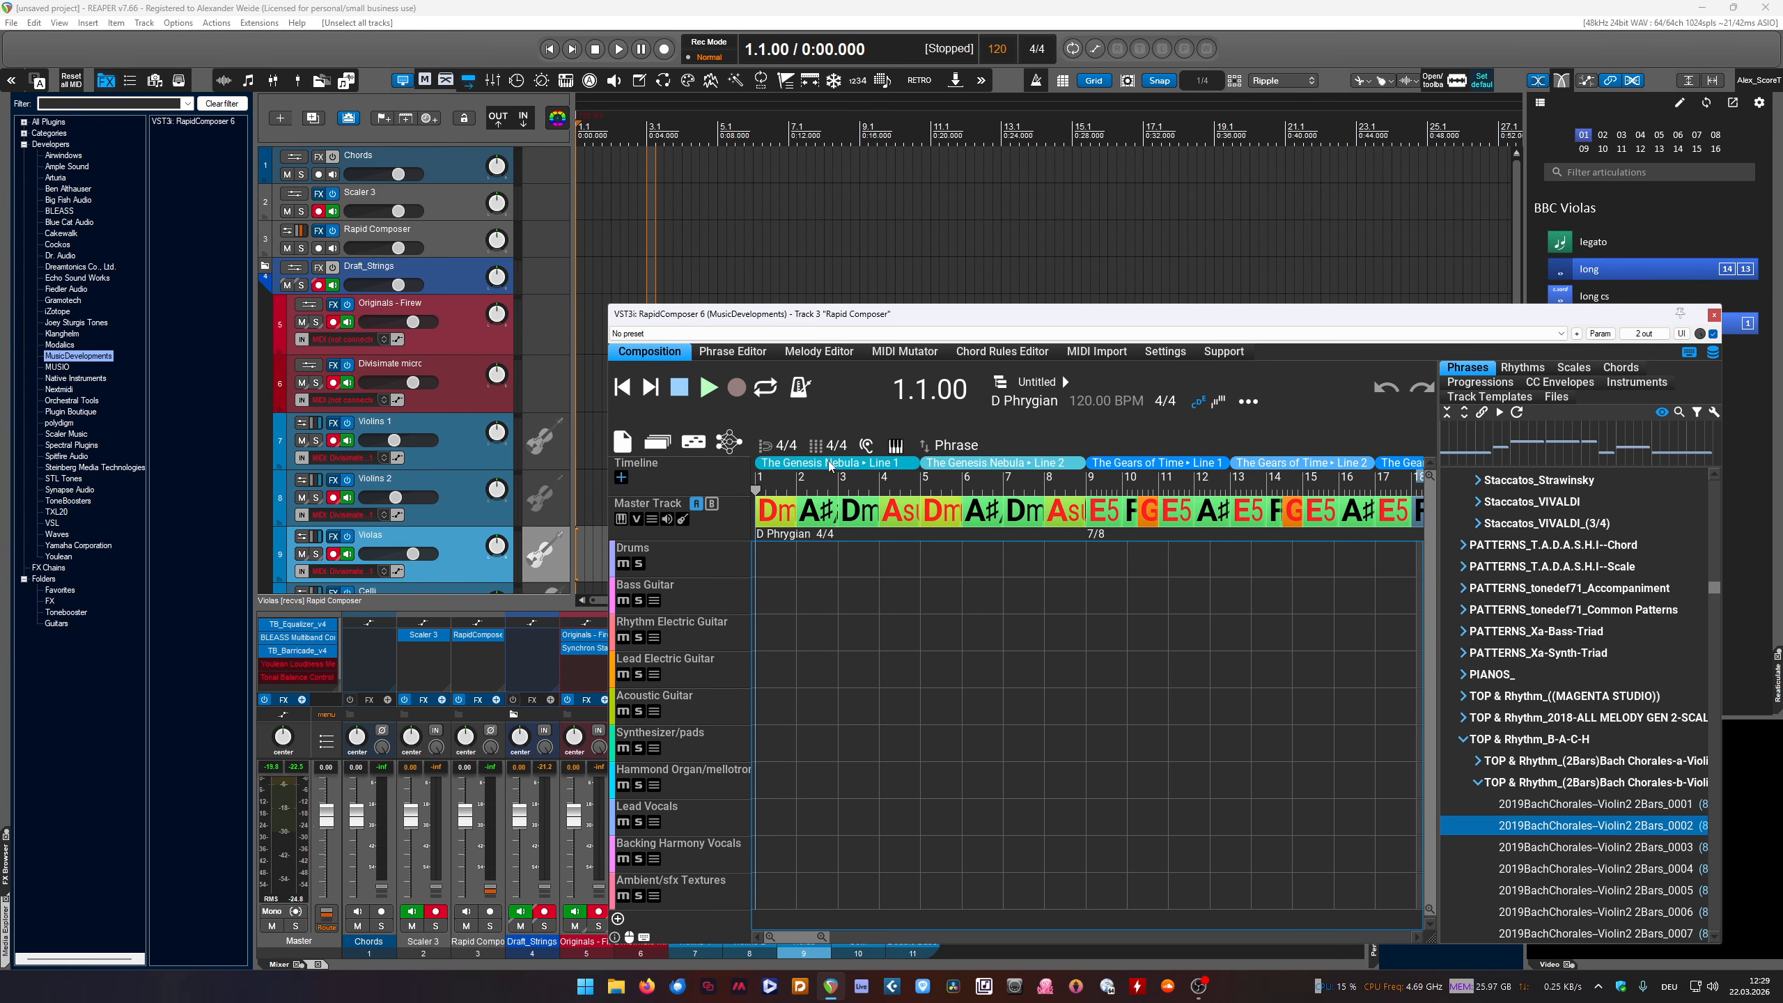
Start a new blank composition and generate phrases from scratch with the Neural Phrase Engine, adjusting its top-p setting and using a 4/1 length
click(623, 440)
click(695, 476)
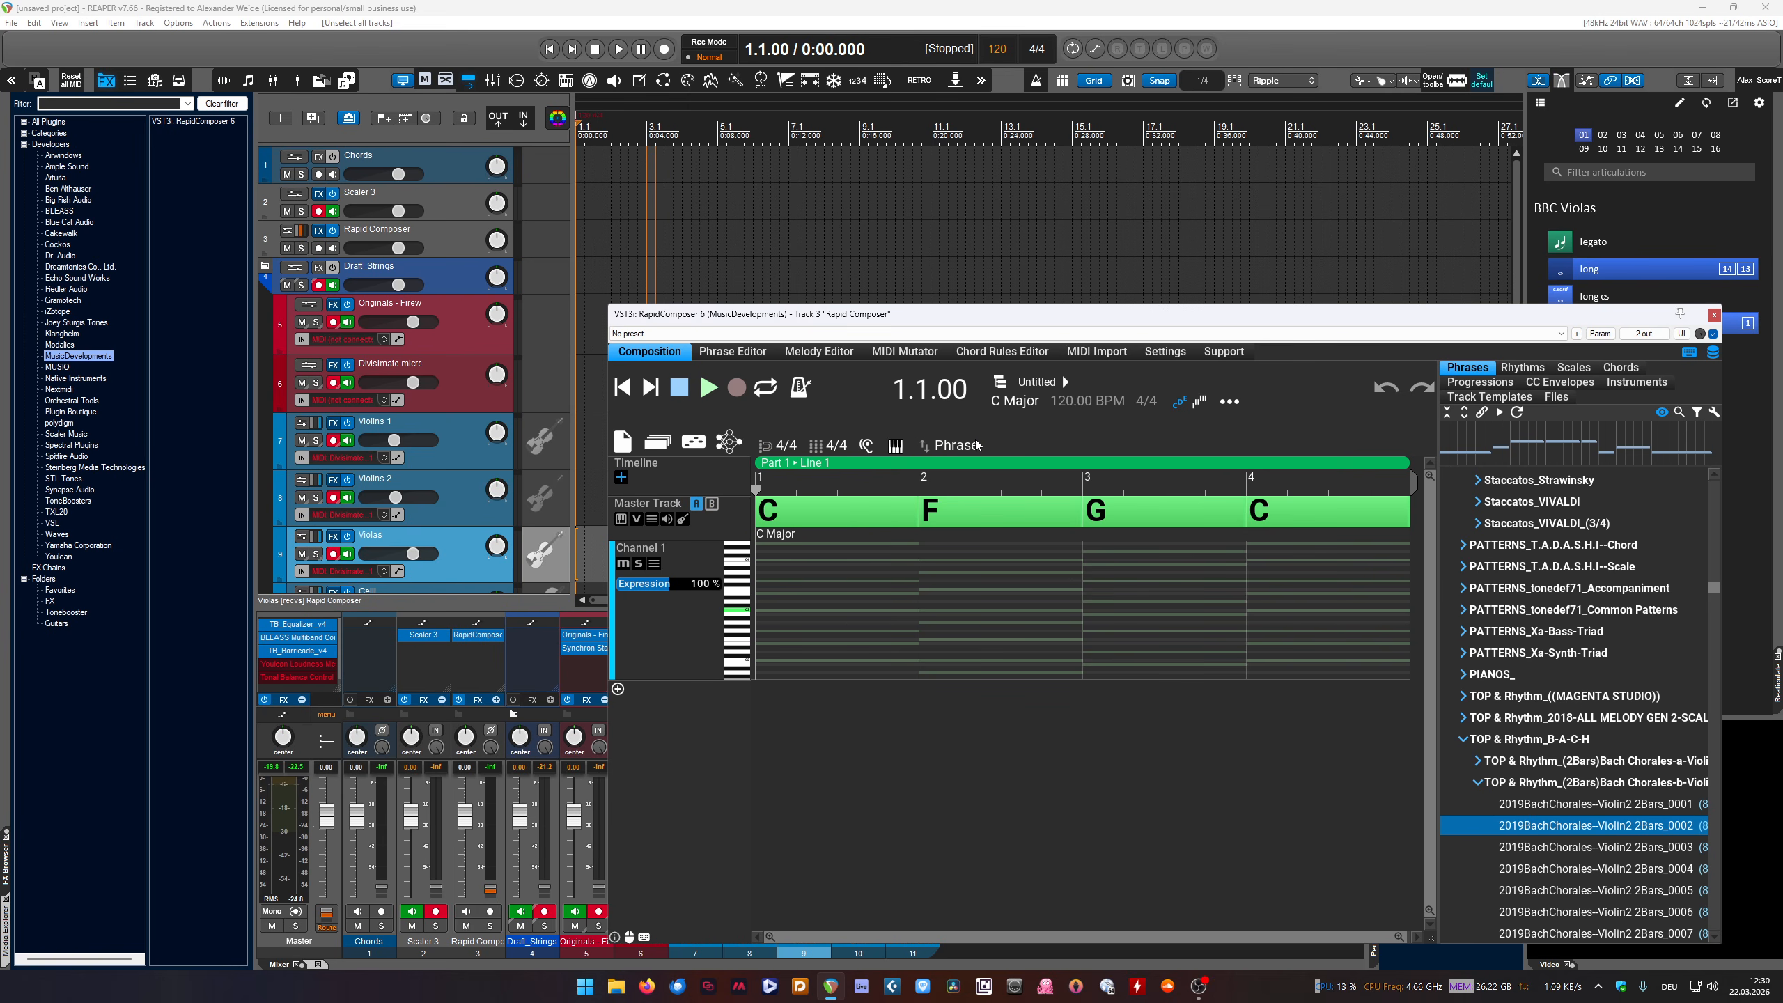
click(729, 441)
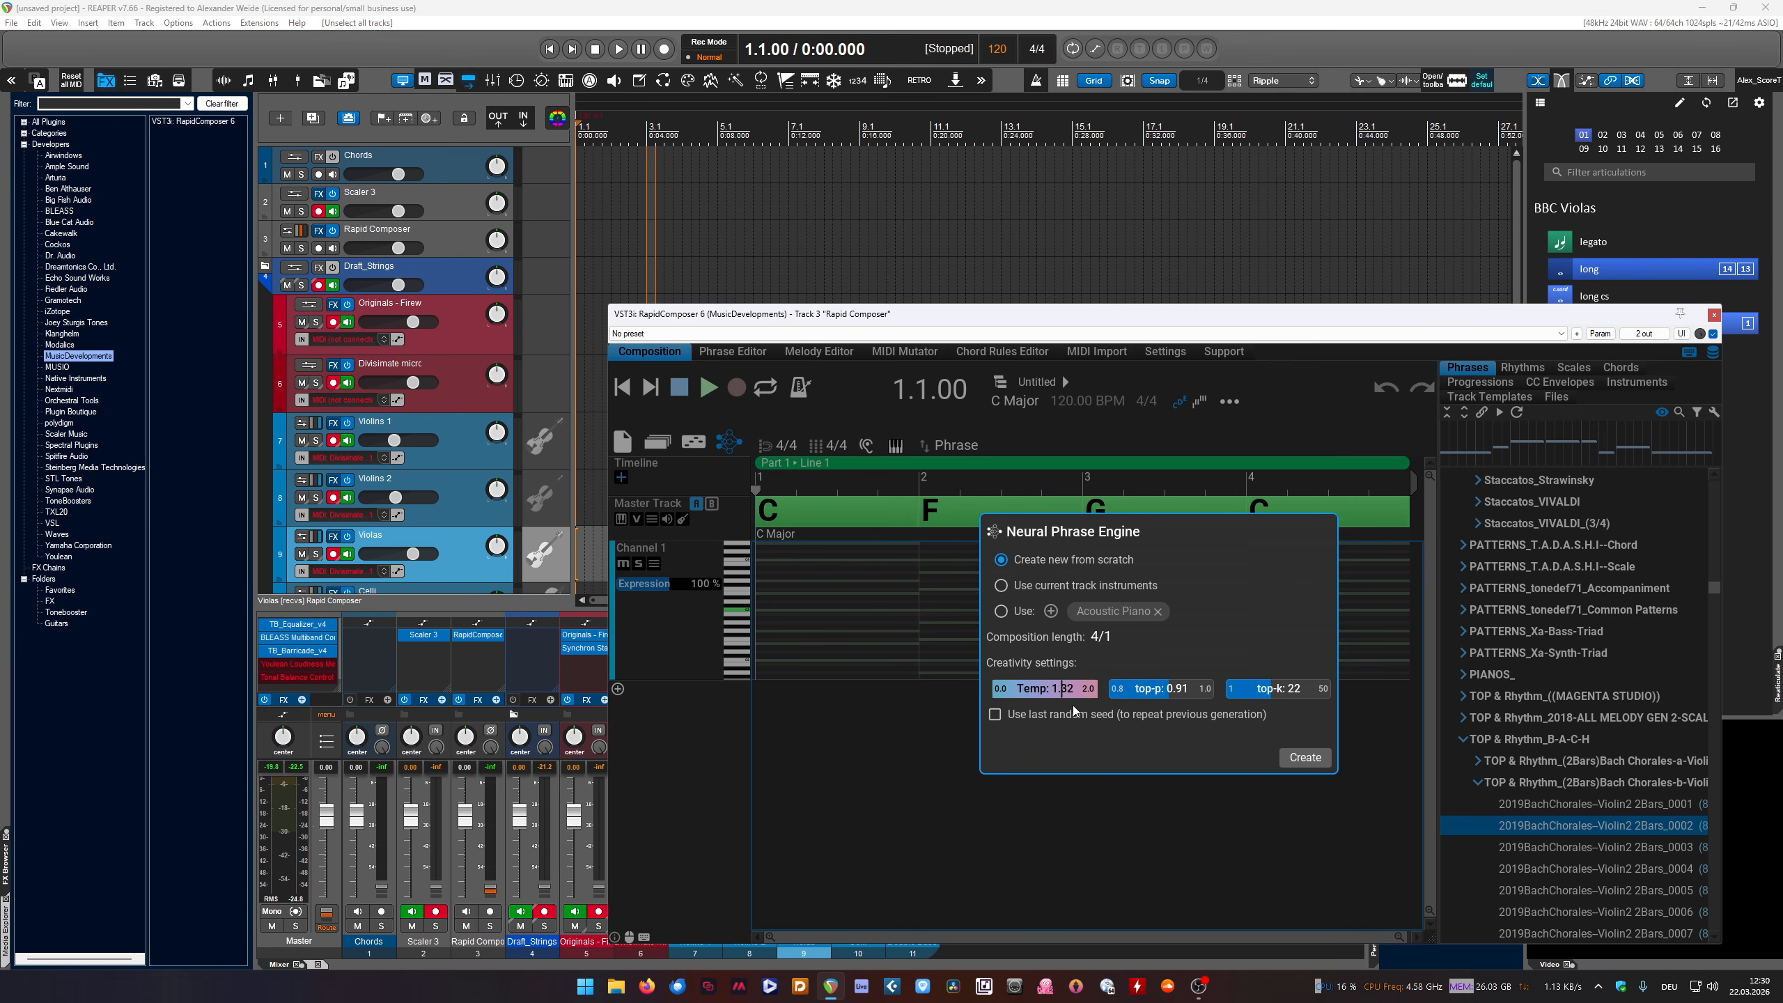
drag(1183, 700, 1159, 697)
click(1305, 757)
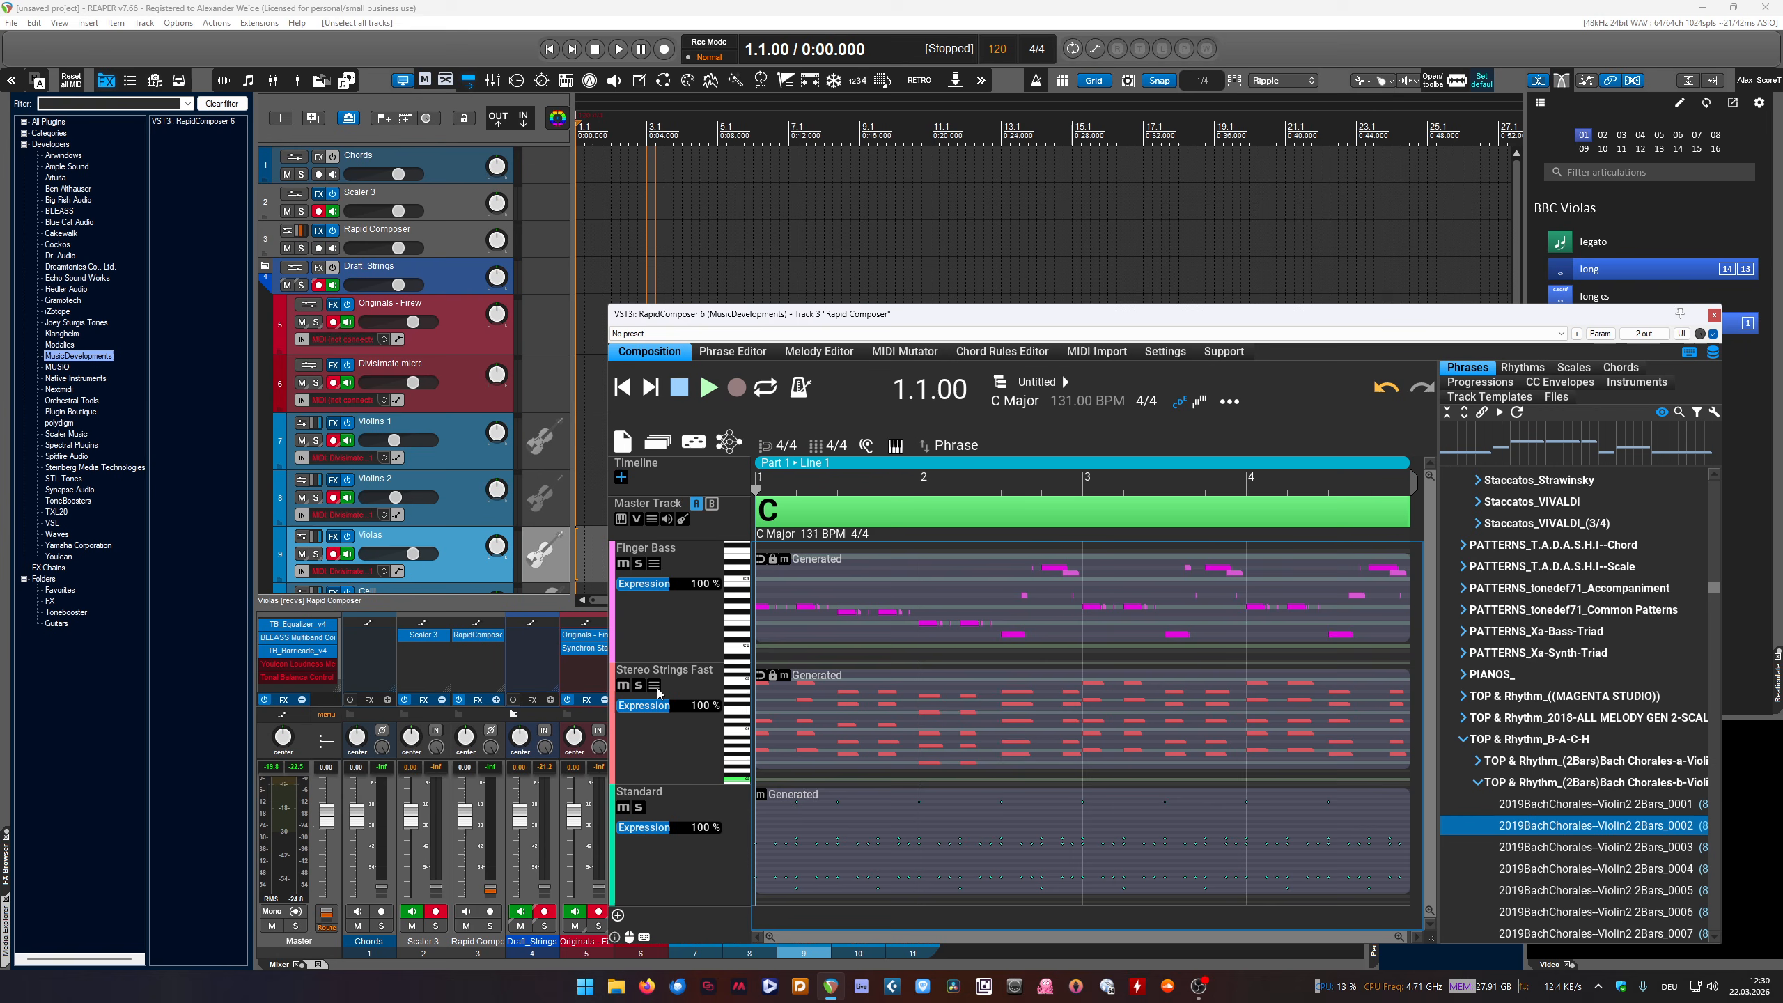
click(755, 487)
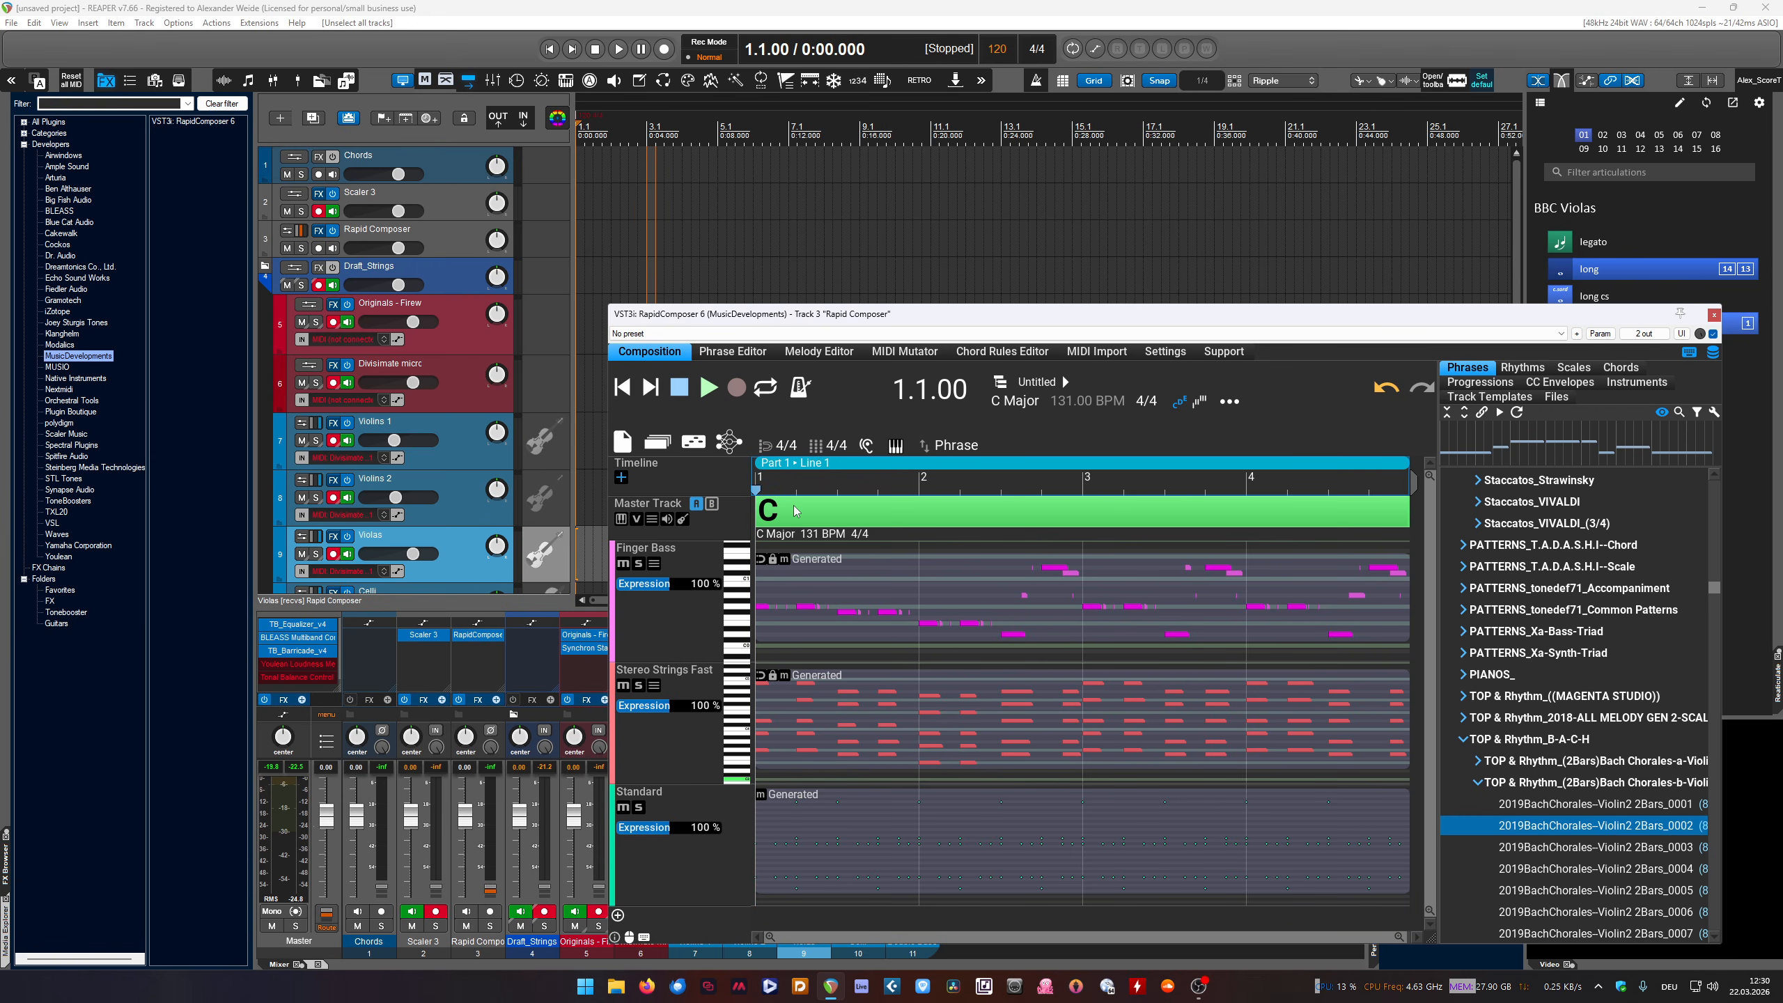
Play the generated phrases from bar 1, stop in bar 2 and select the generated Finger Bass phrase
key(space)
mouse_move(796, 510)
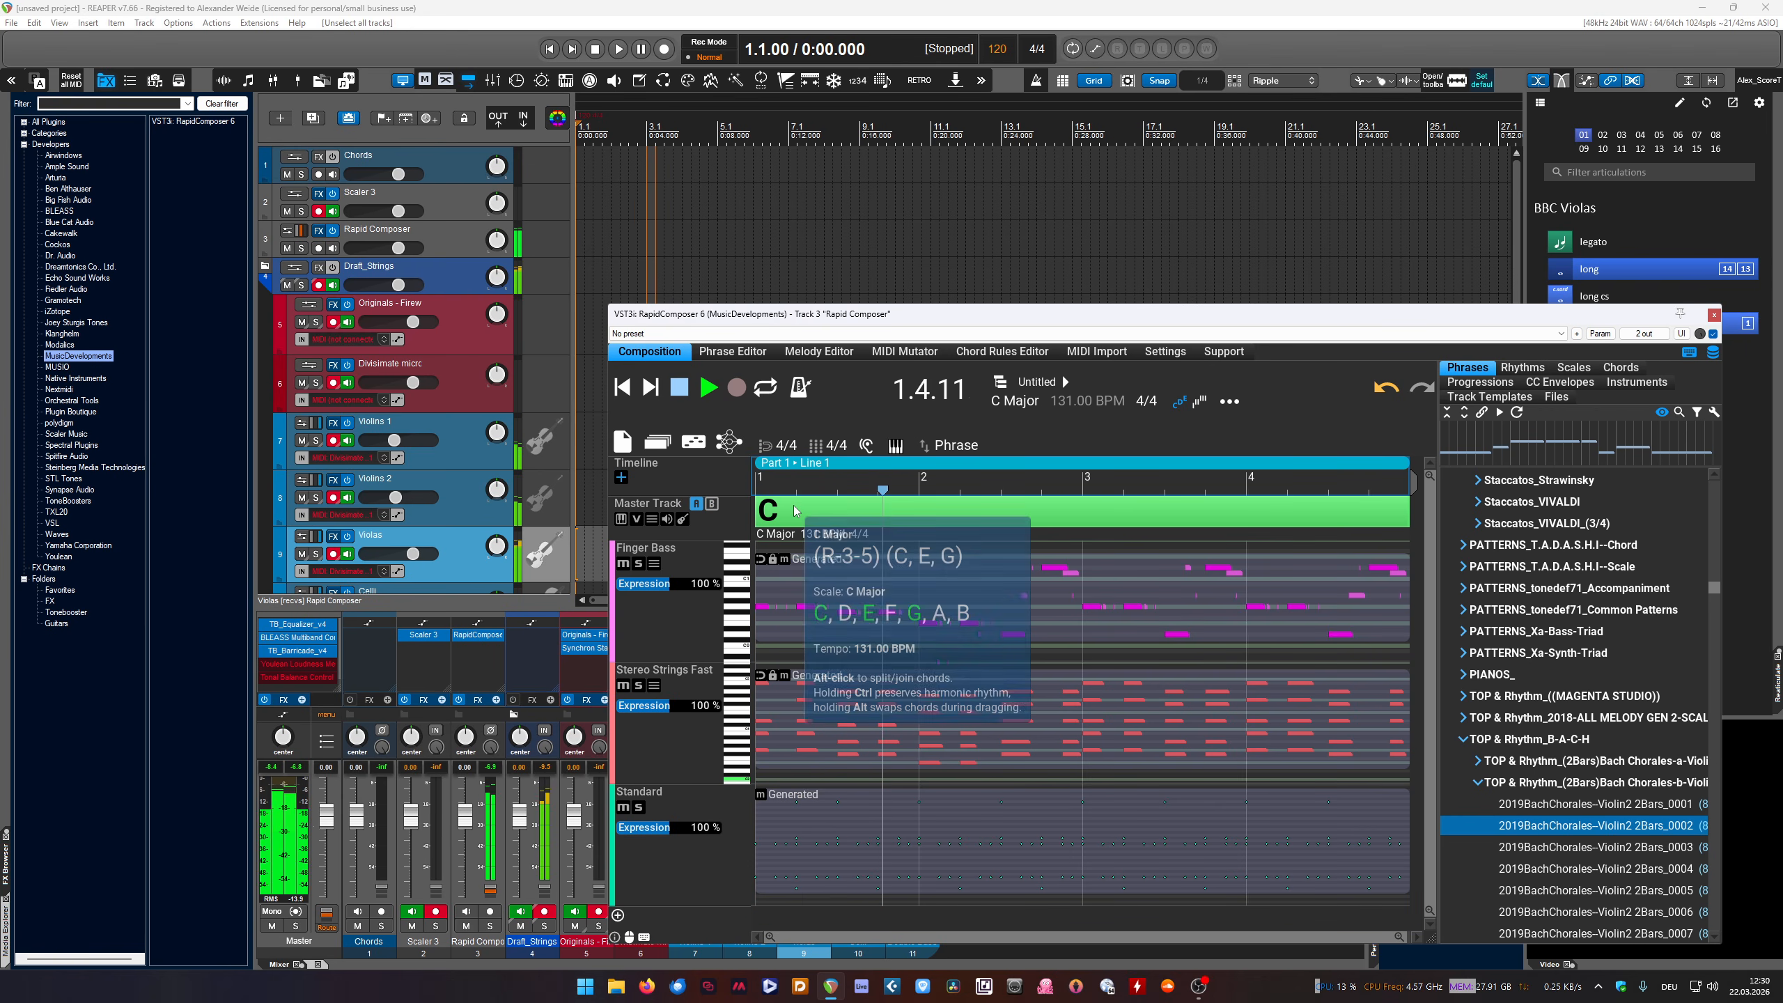
key(space)
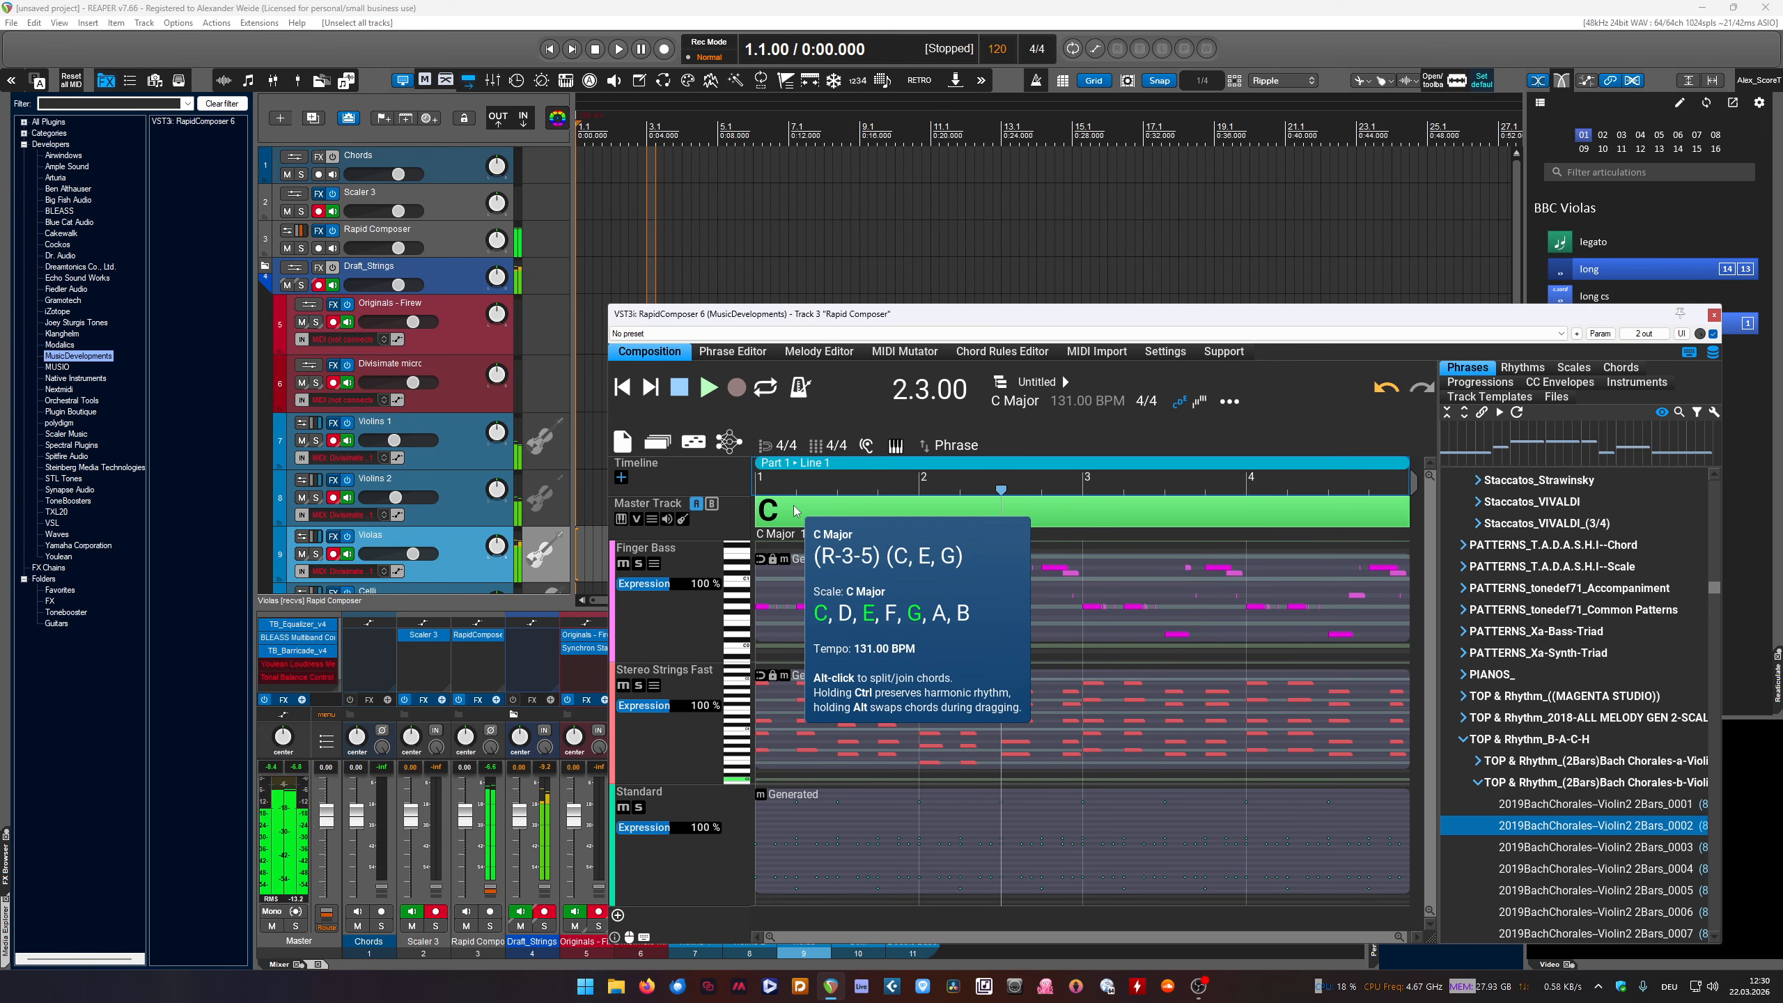
click(724, 836)
drag(736, 737, 736, 779)
click(884, 595)
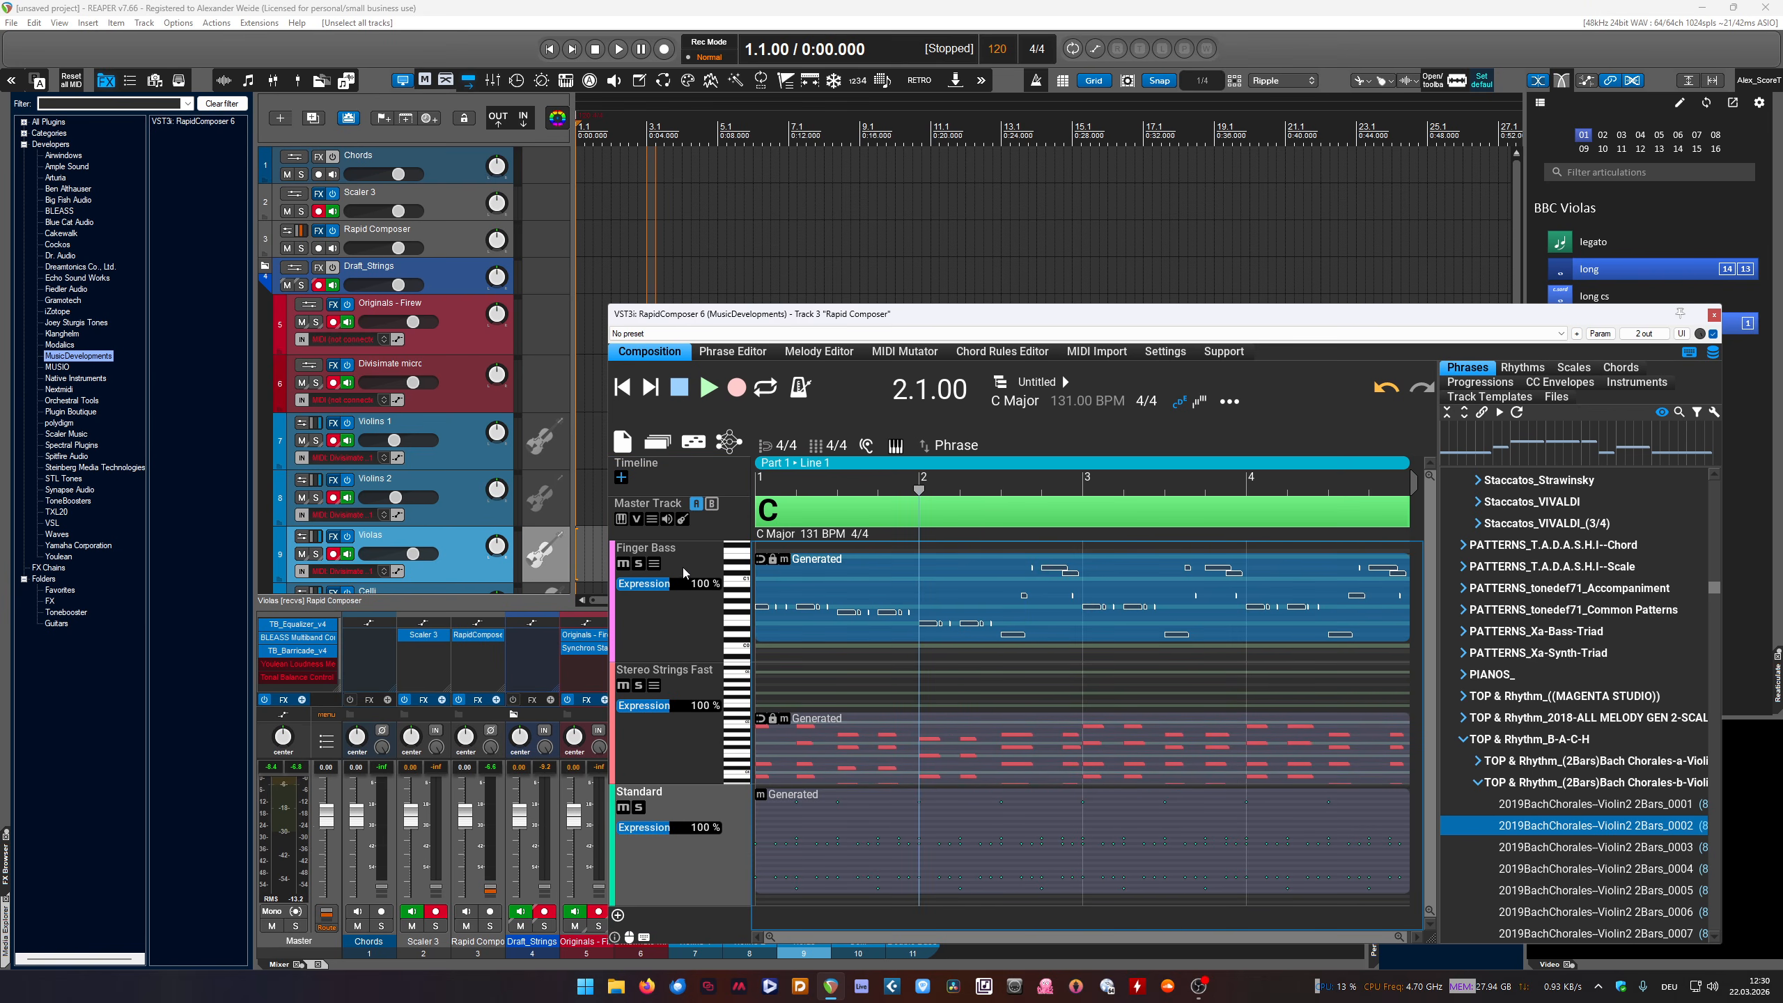
Find Ample Guitar M among the VST3 instruments in REAPER's plugin browser and insert it as a new track below Double Bass
drag(710, 315, 960, 290)
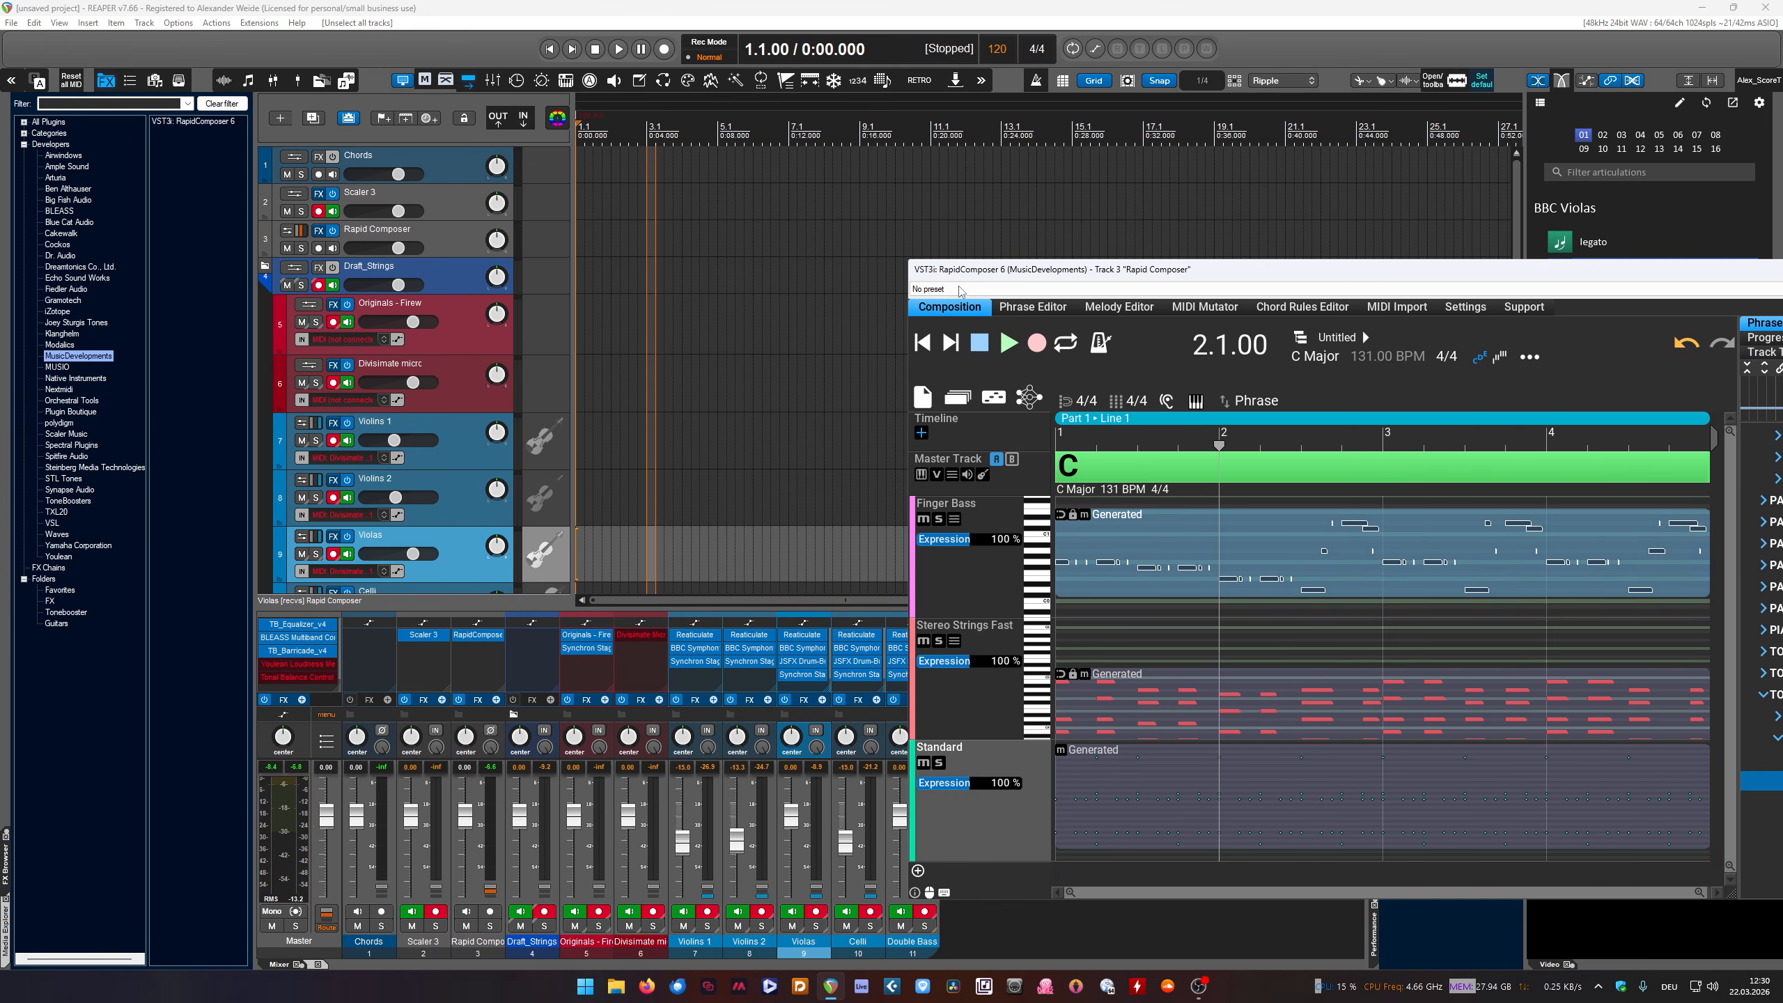
scroll(298, 289, down, 3)
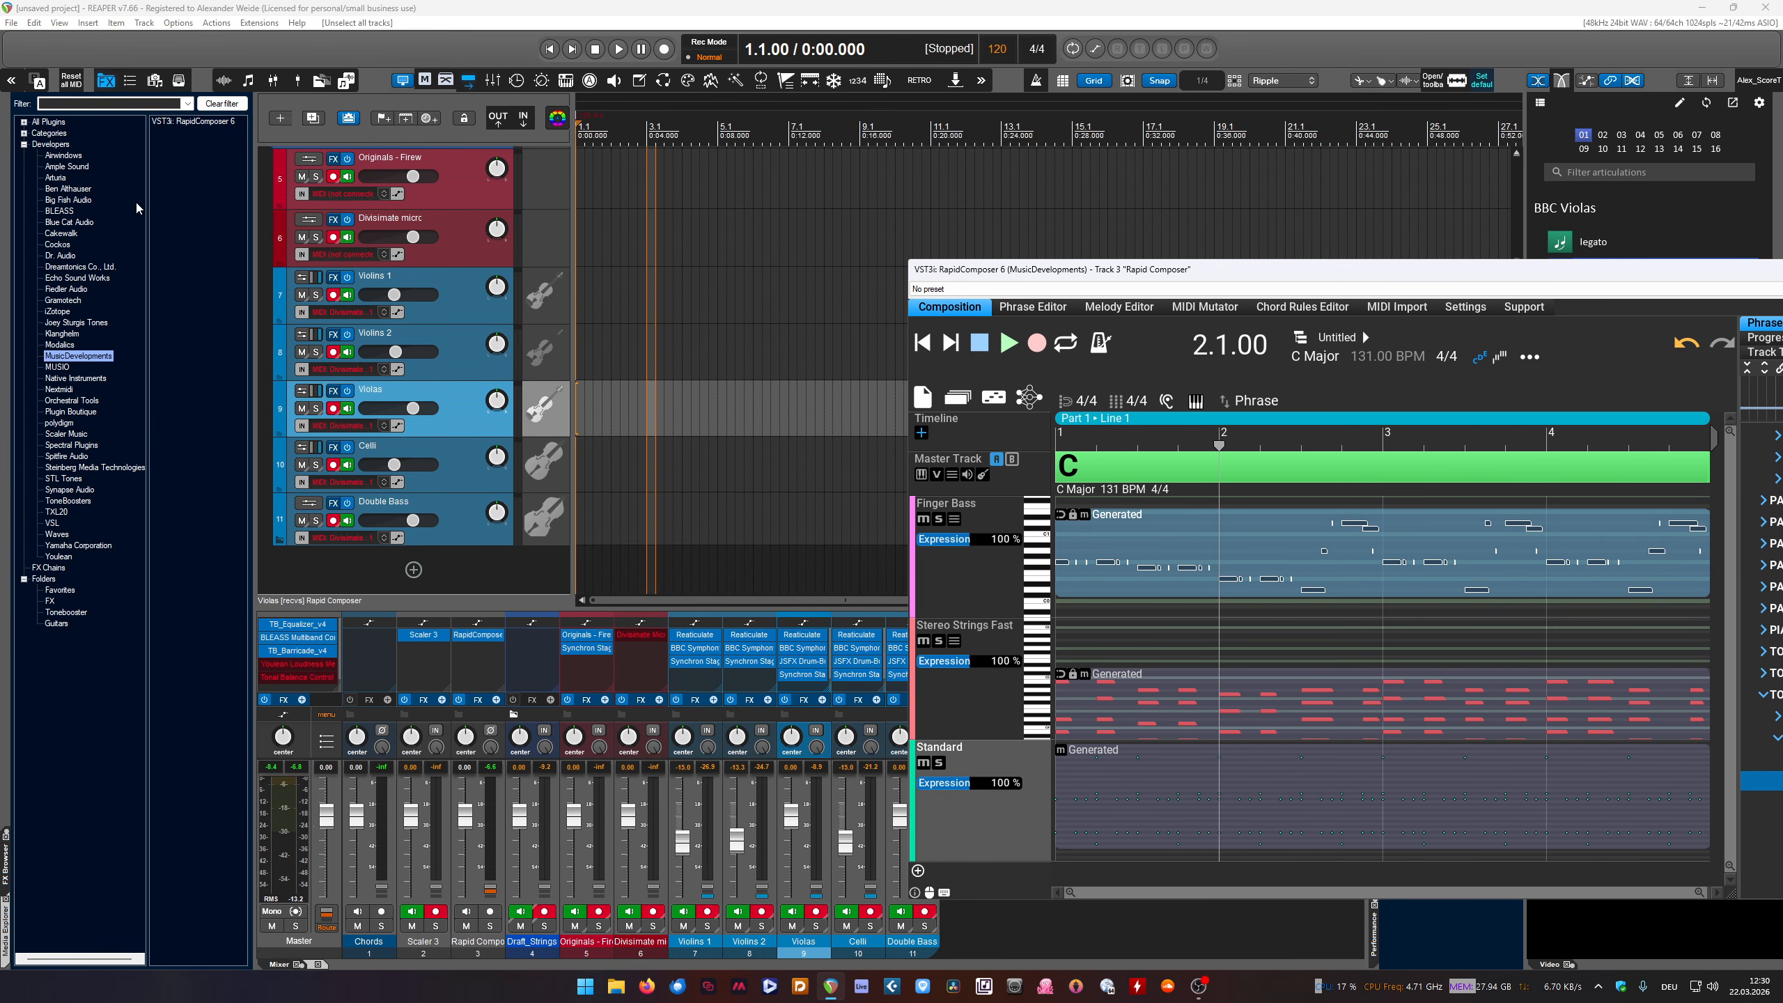
click(24, 134)
click(24, 134)
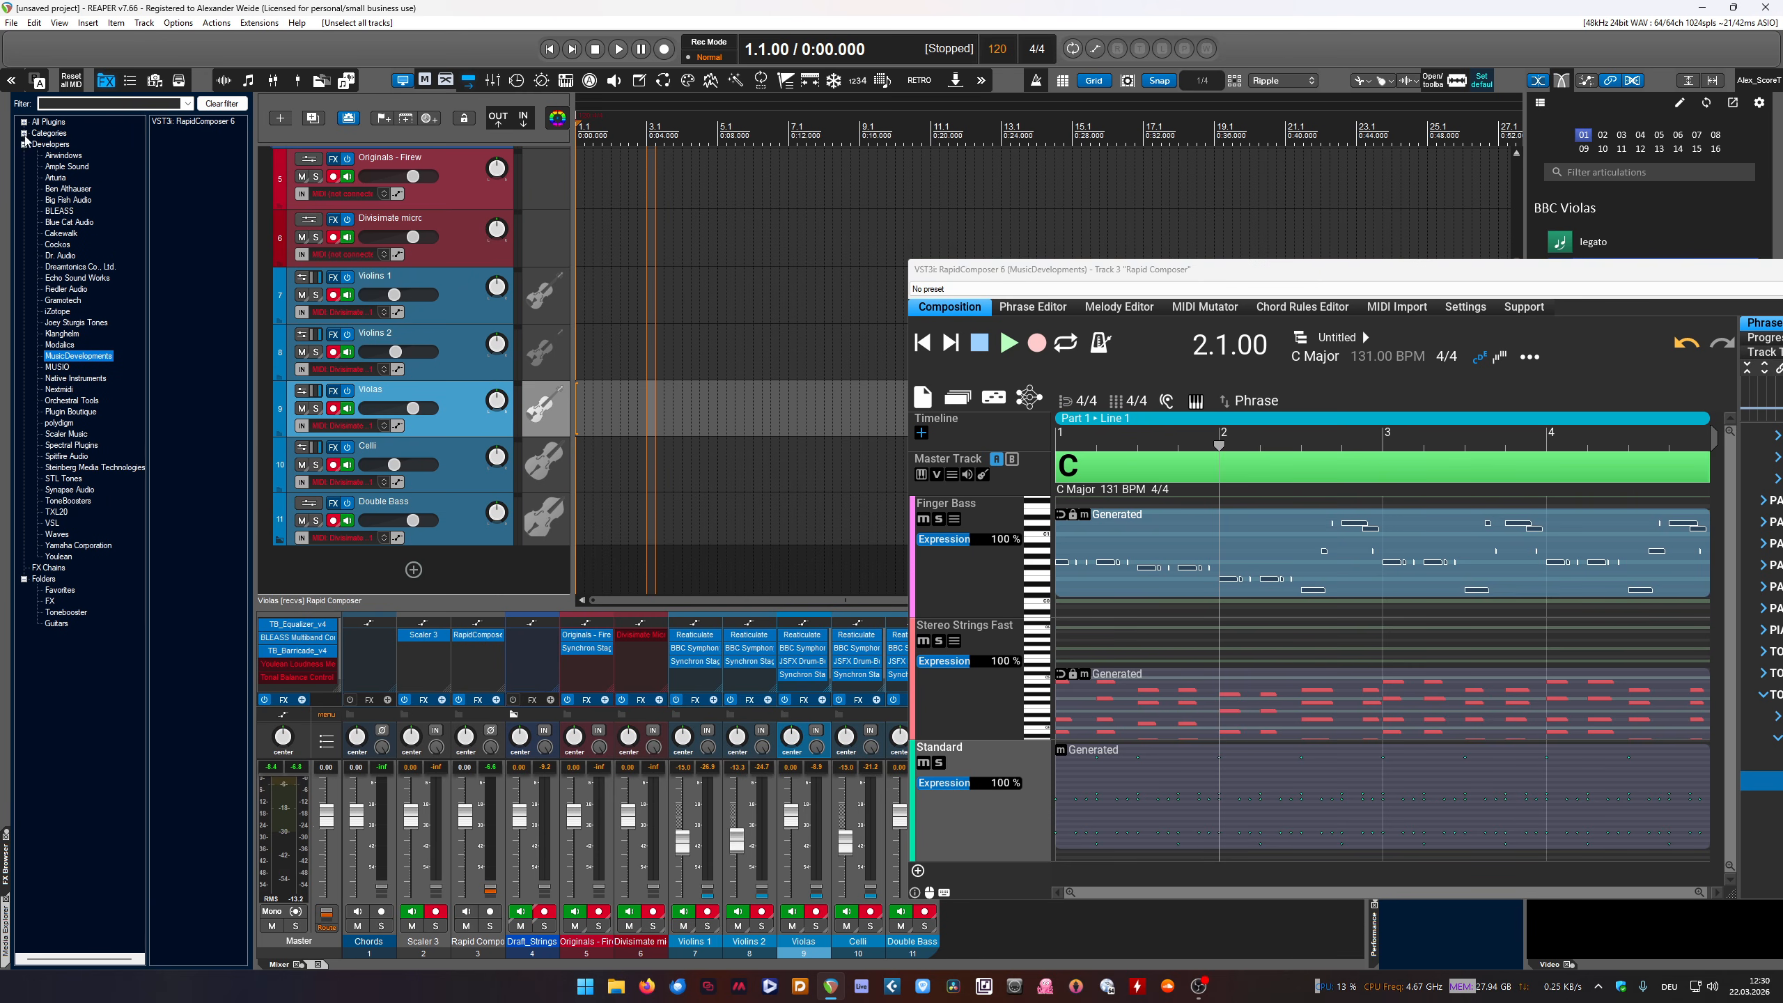
click(24, 144)
click(24, 121)
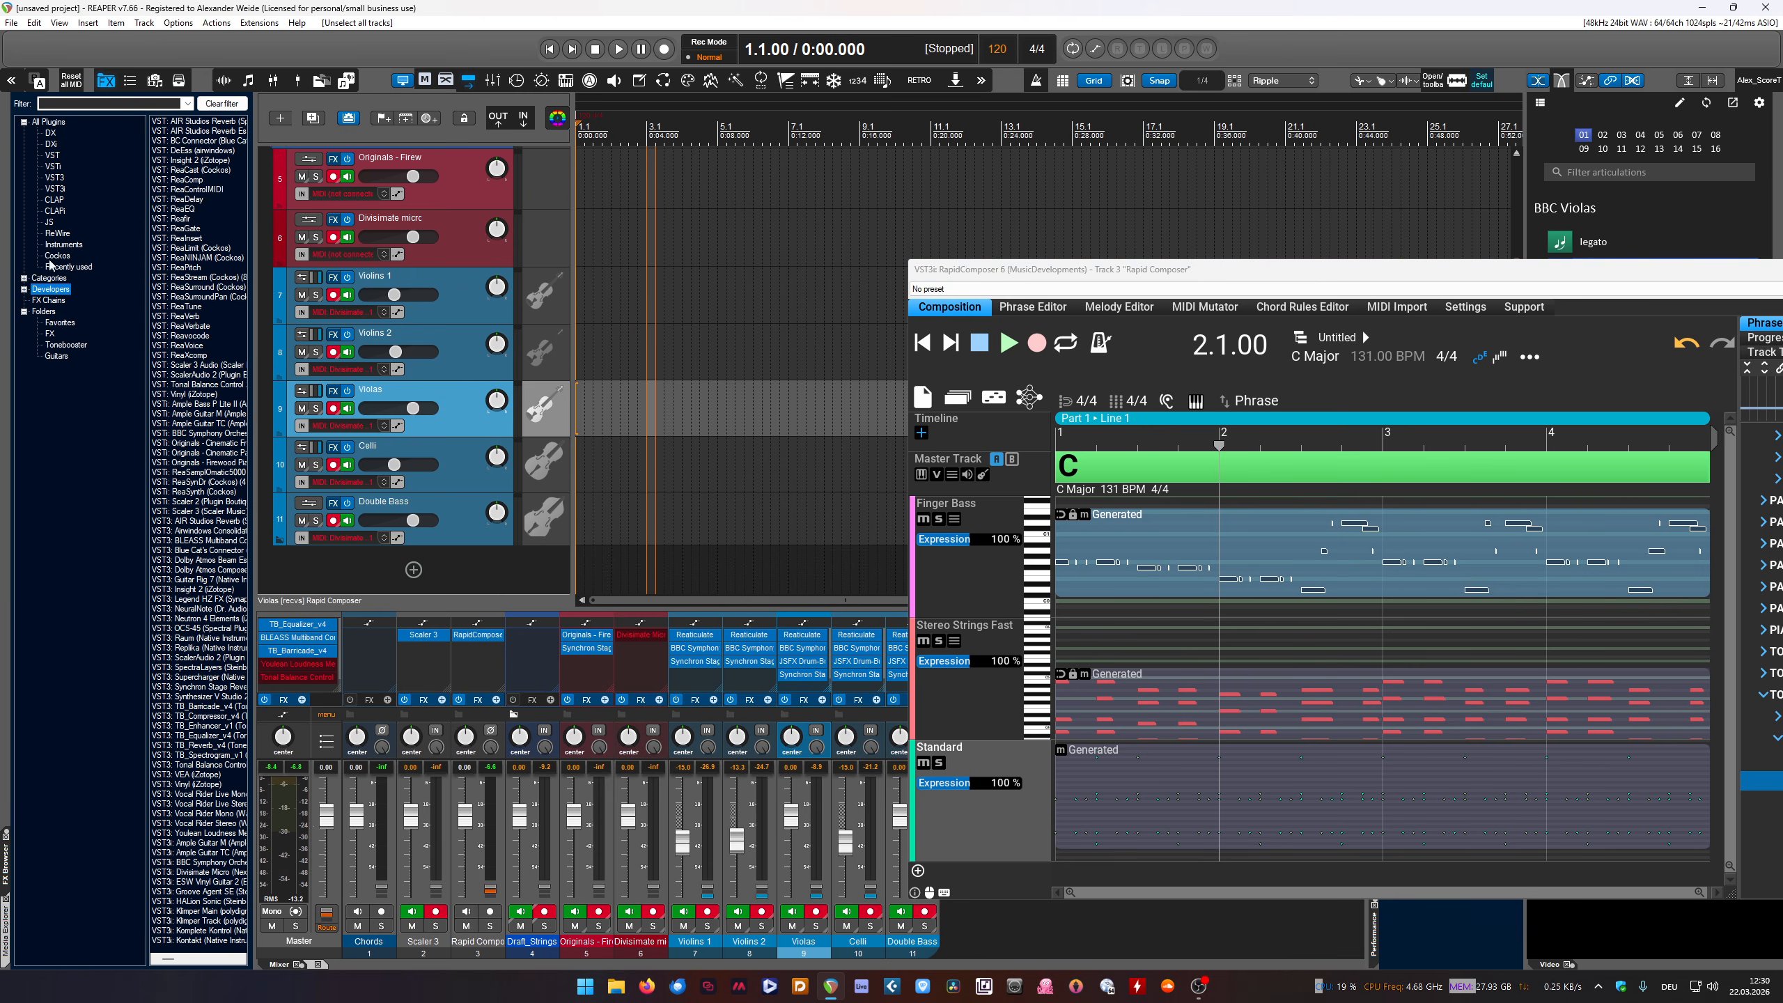
click(55, 188)
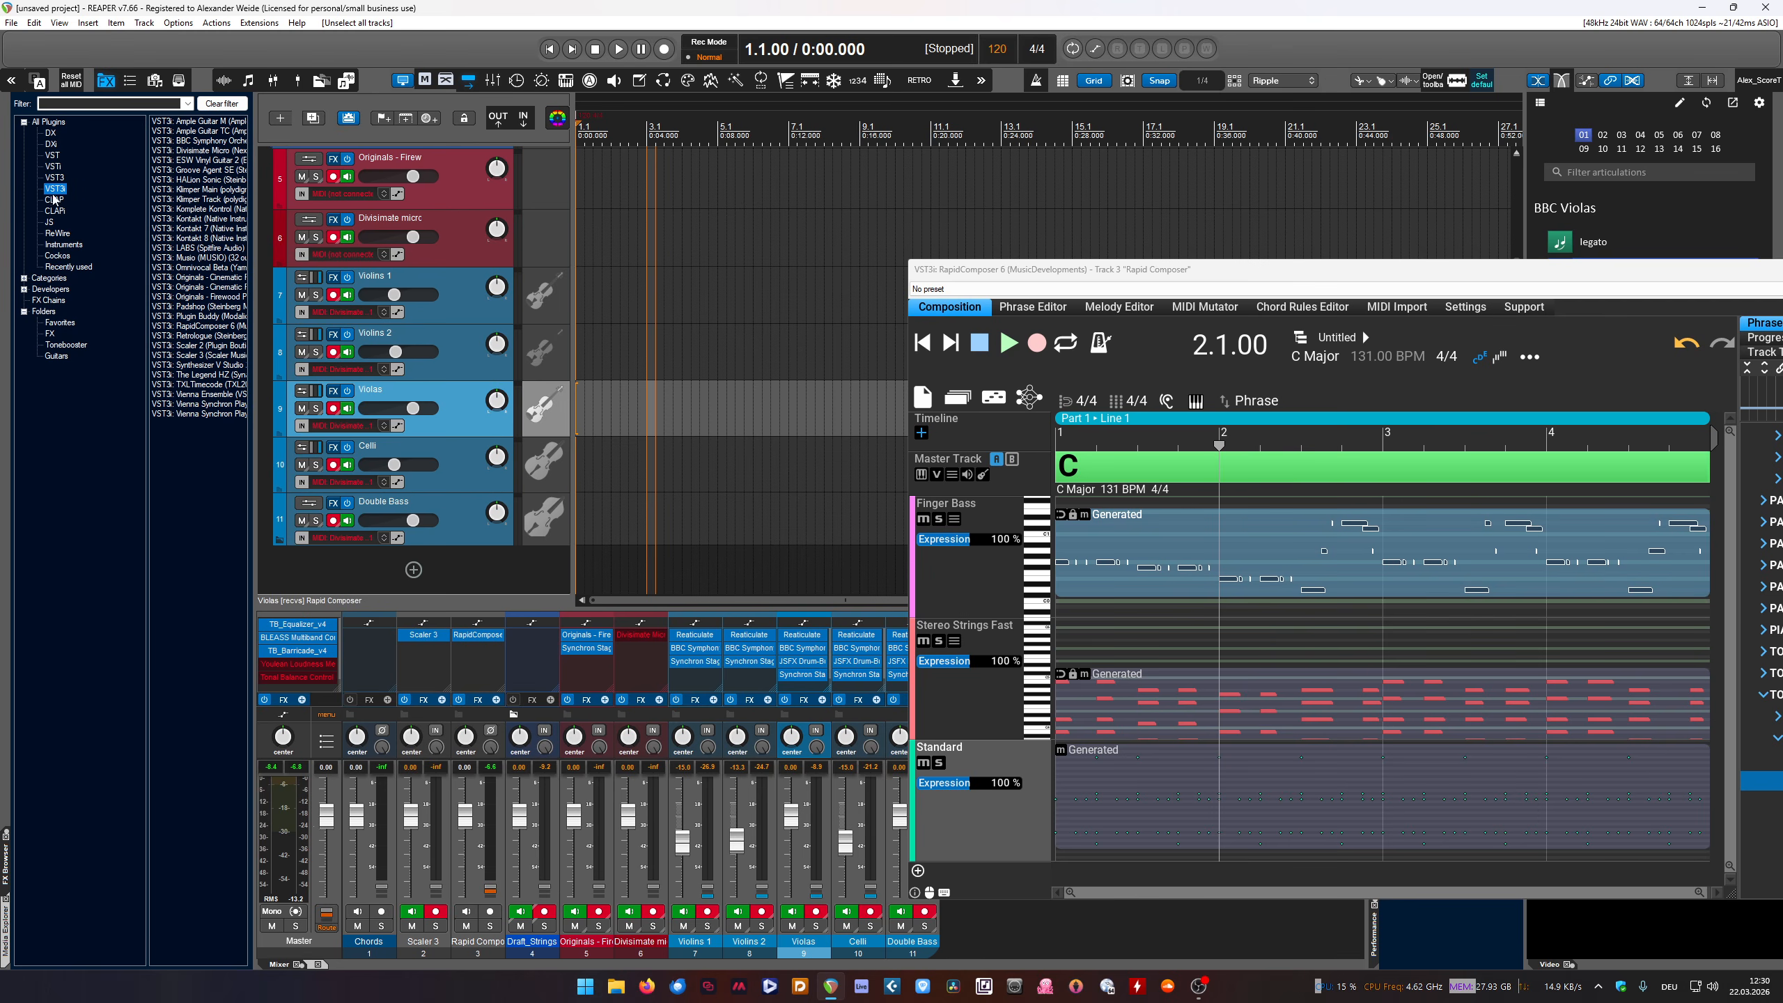
click(219, 132)
click(224, 121)
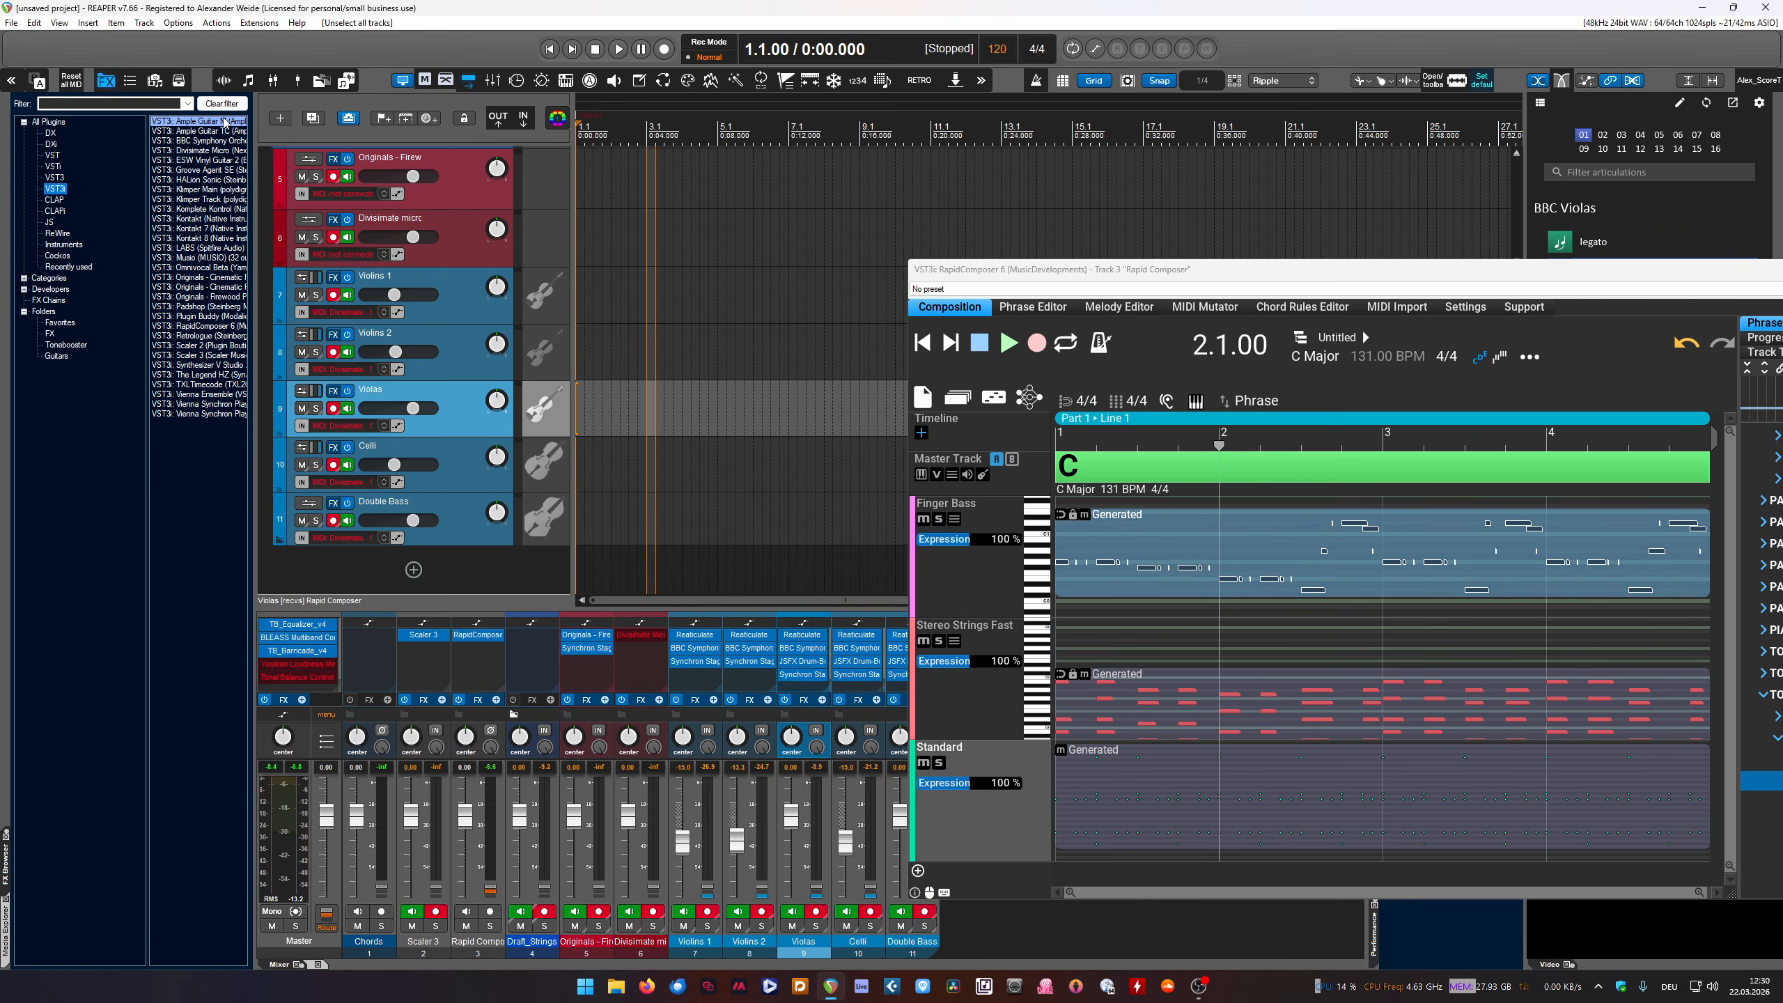
click(416, 570)
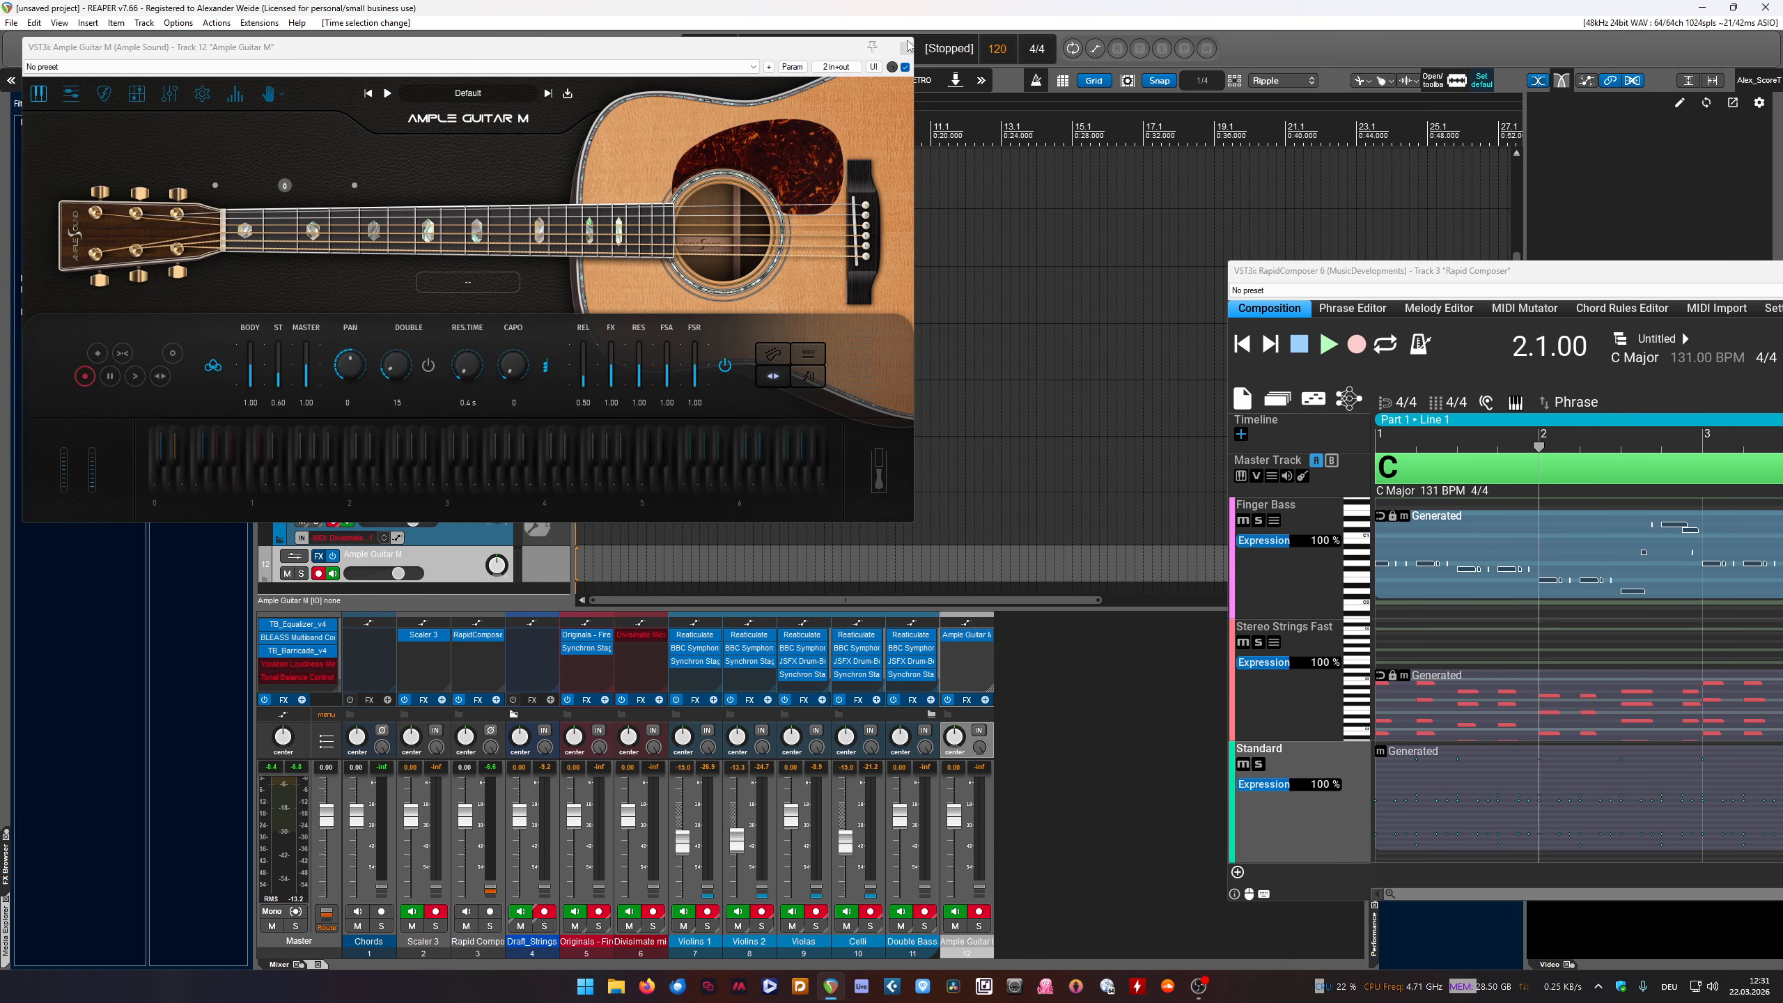
Close the Ample Guitar M window, solo Finger Bass in RapidComposer and place the composition as MIDI on the Ample Guitar M track at bar 1
click(906, 47)
drag(1328, 267, 1046, 190)
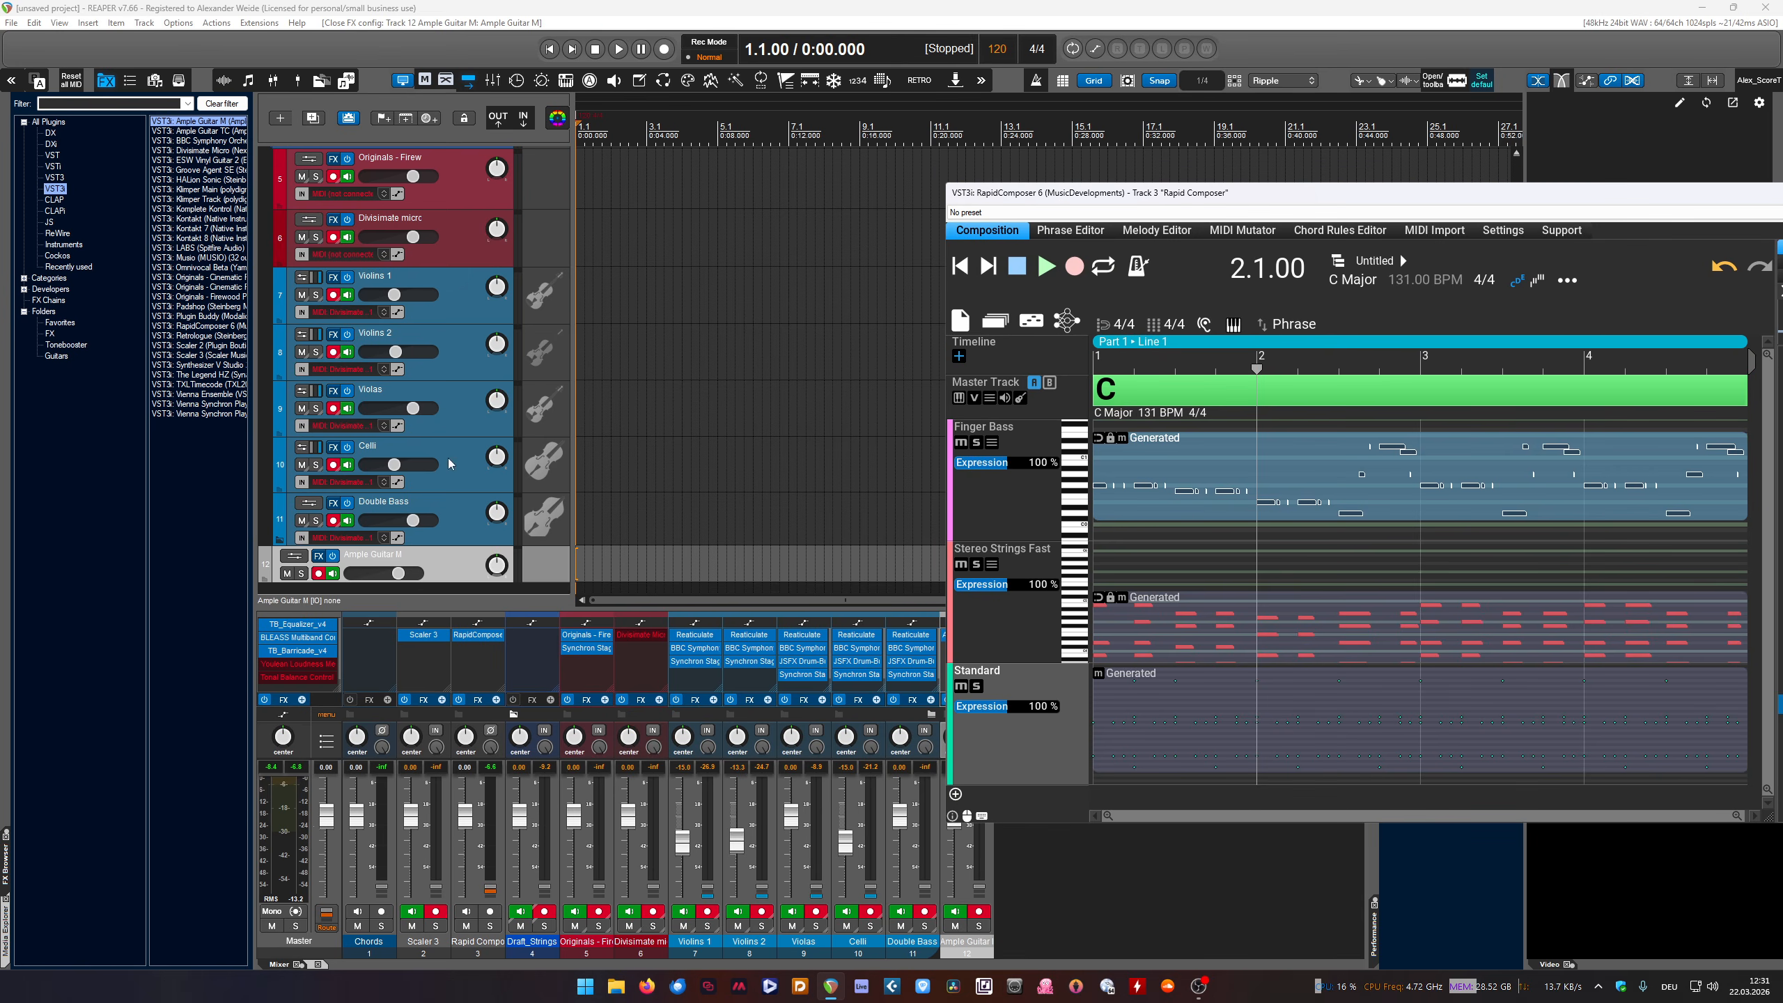
click(976, 442)
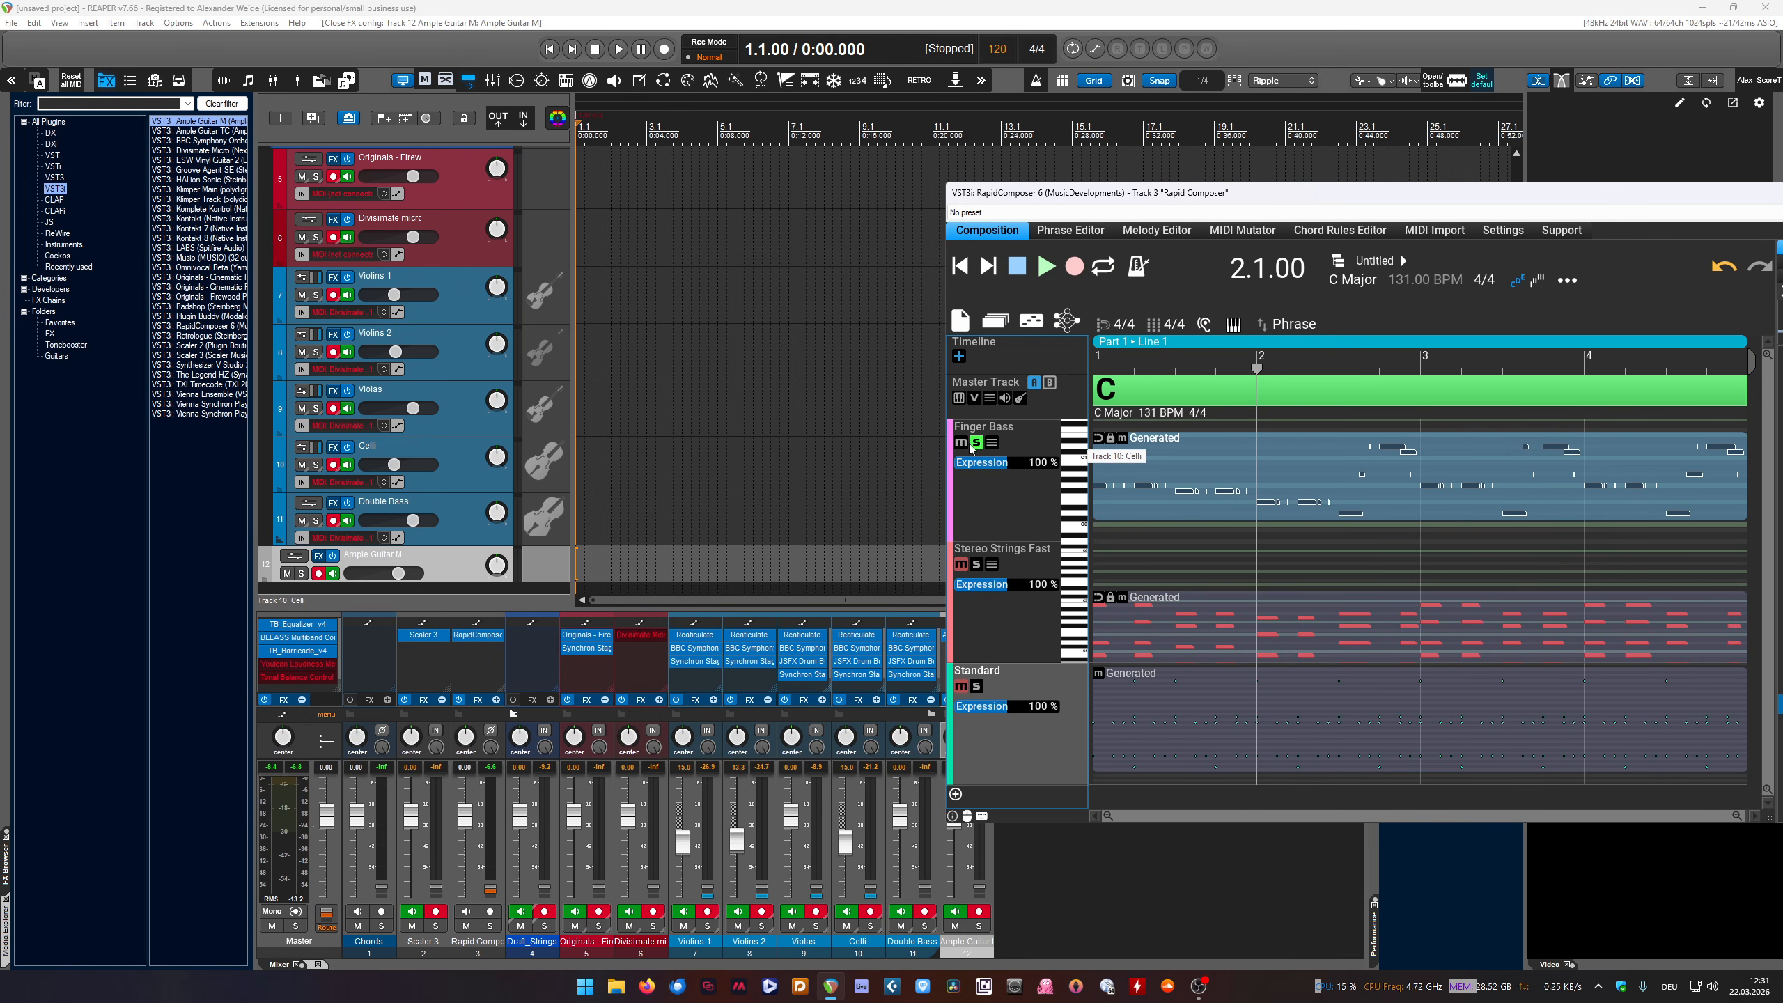
click(959, 322)
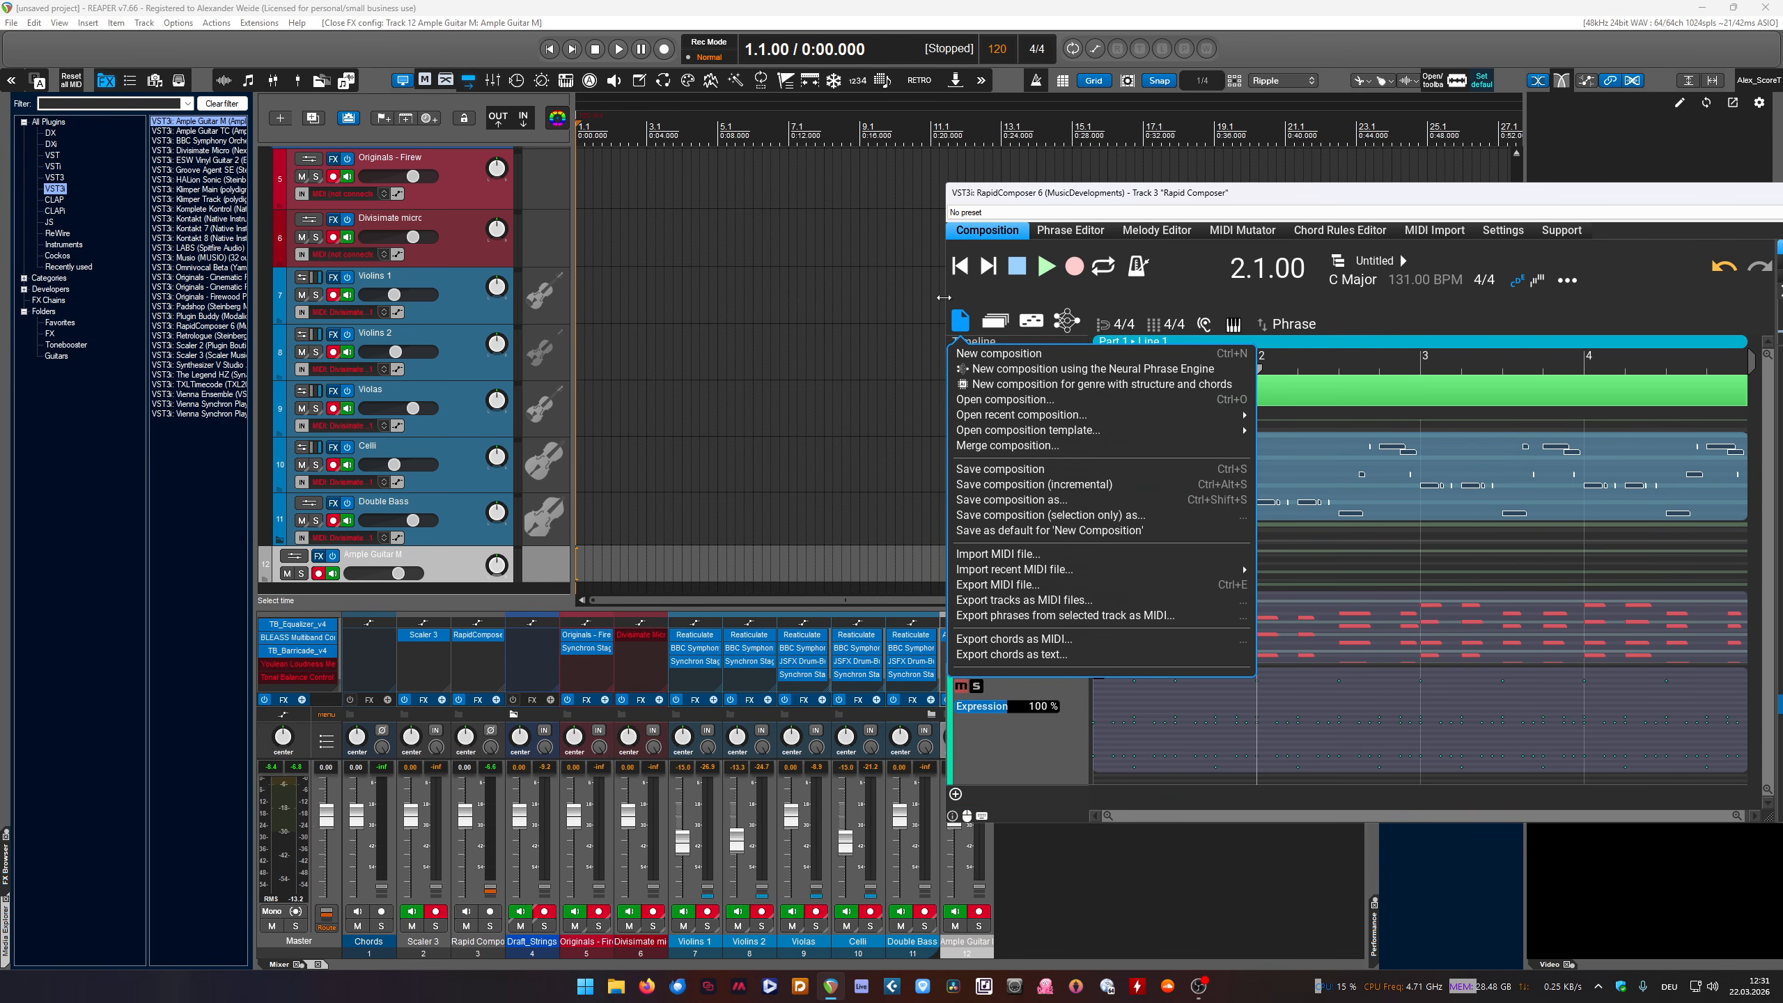
click(958, 330)
drag(958, 330, 577, 580)
click(913, 508)
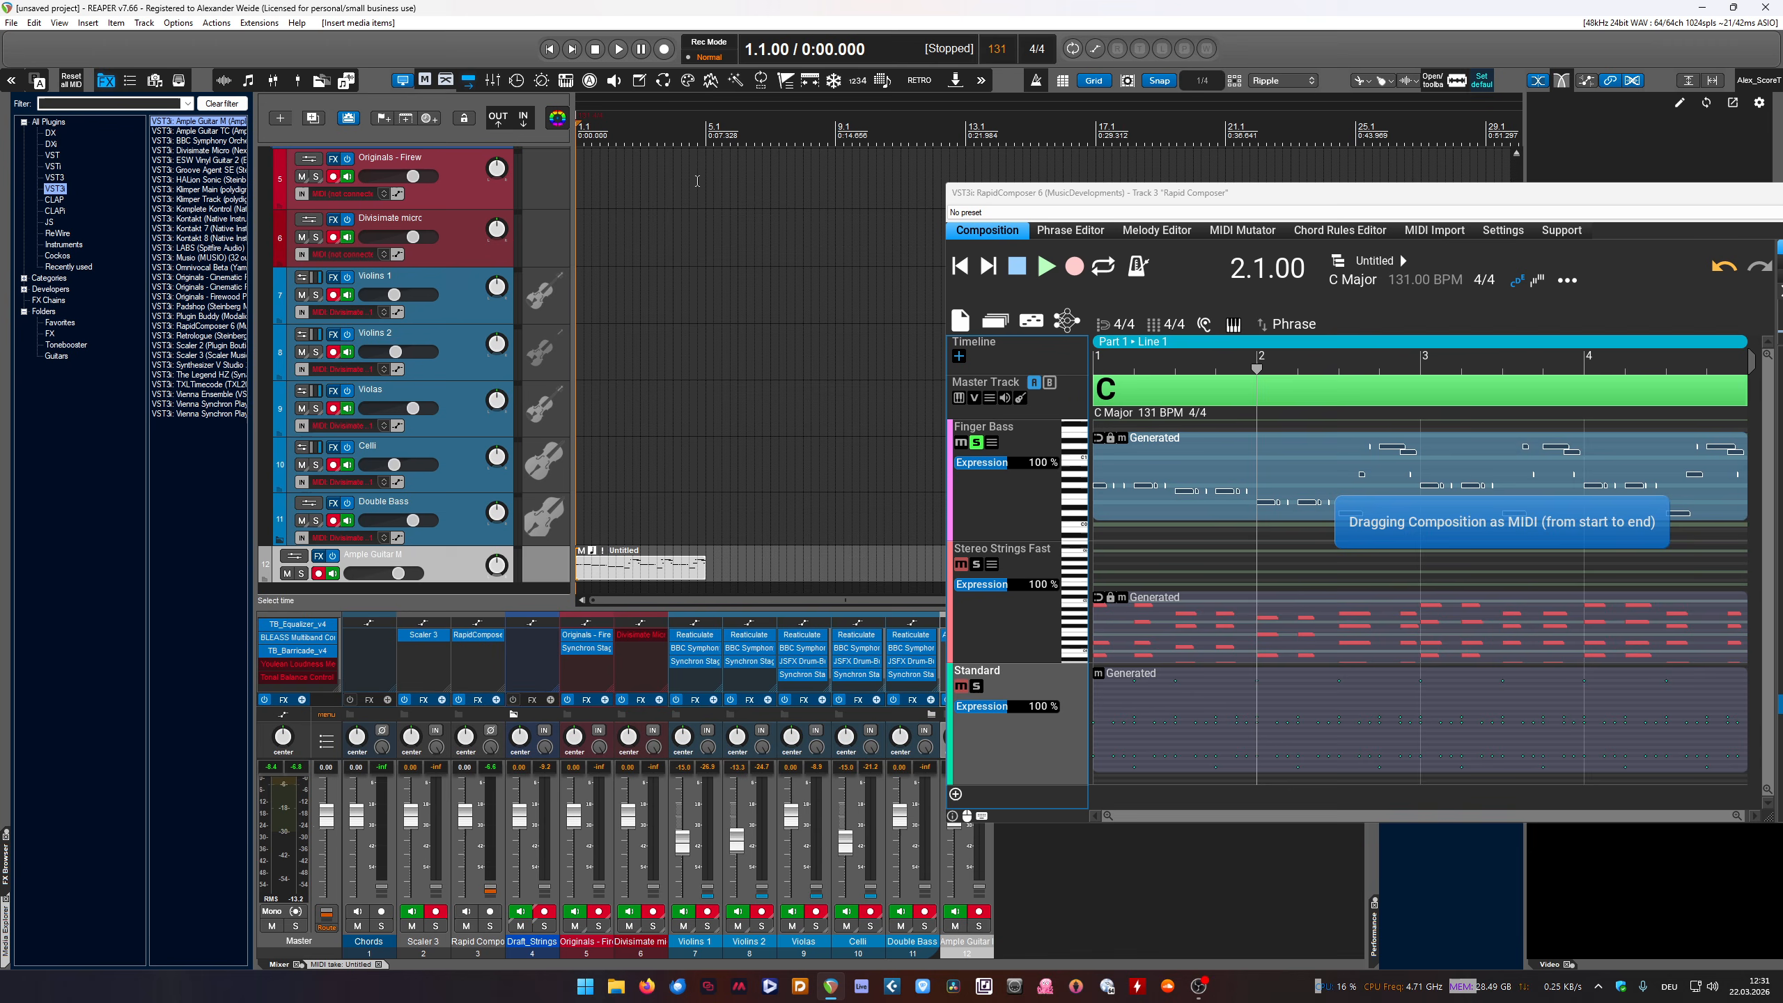
Set REAPER's time range over the MIDI item from bar 1 to bar 5 and briefly play it back
click(592, 134)
drag(577, 135, 705, 137)
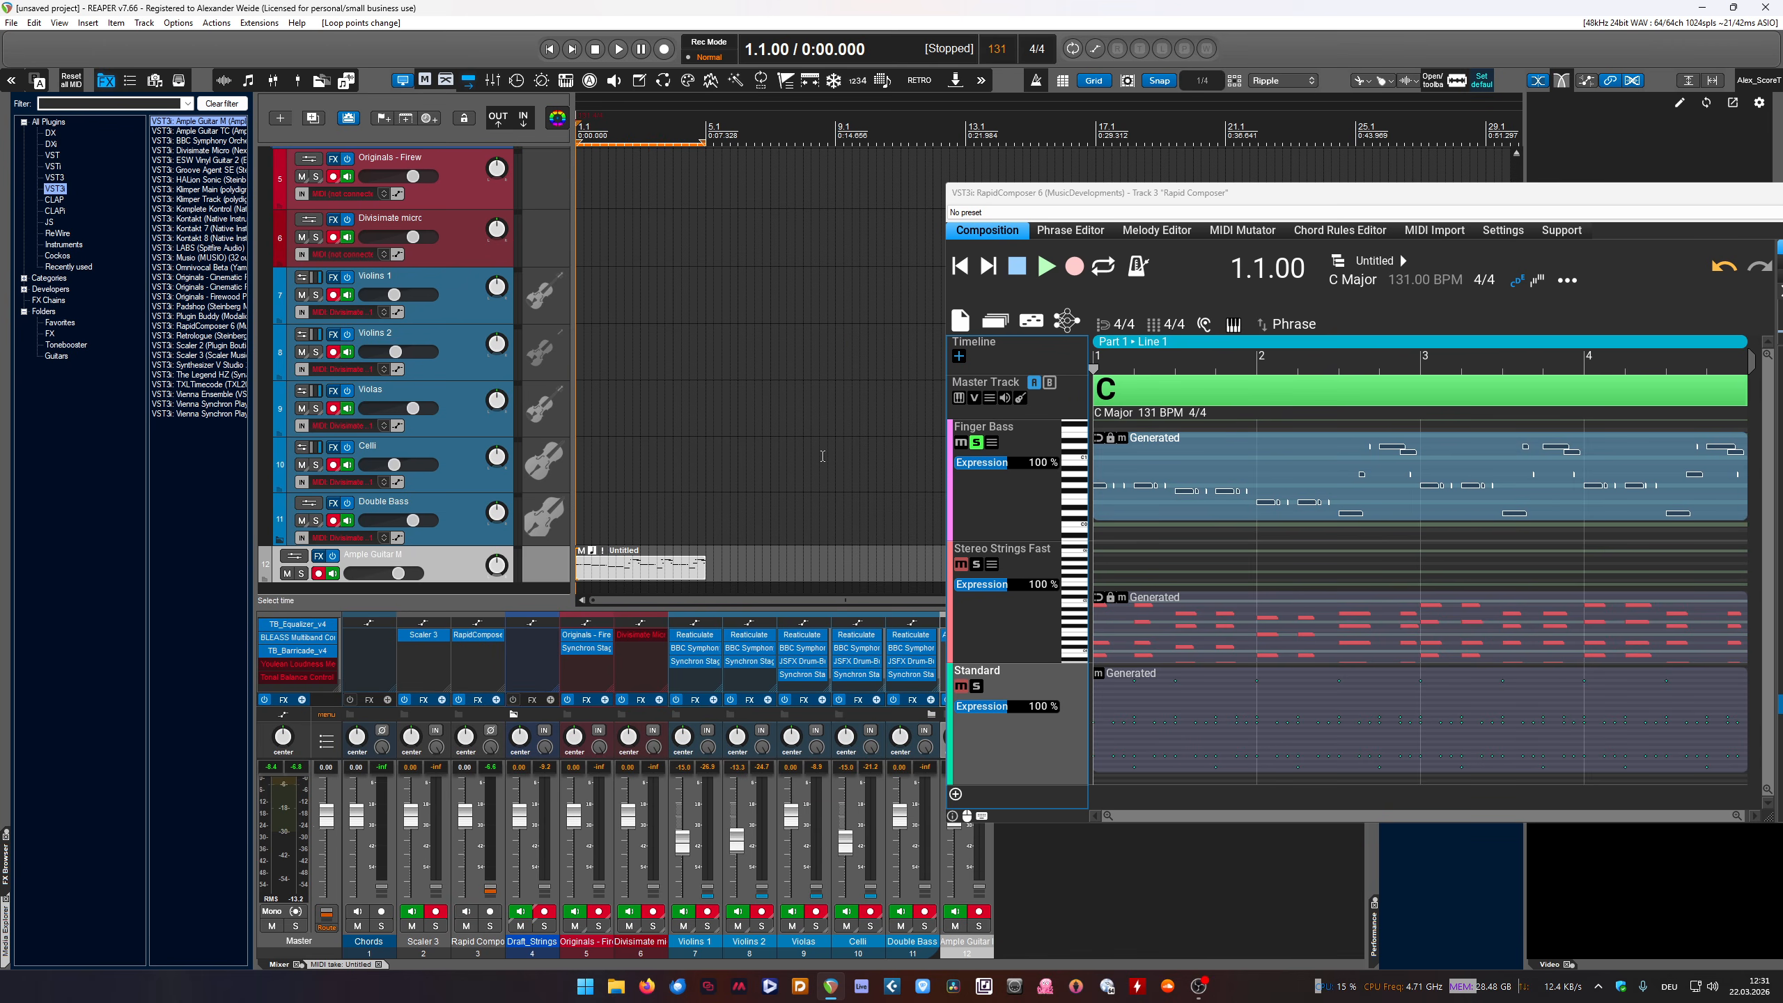
key(space)
key(space)
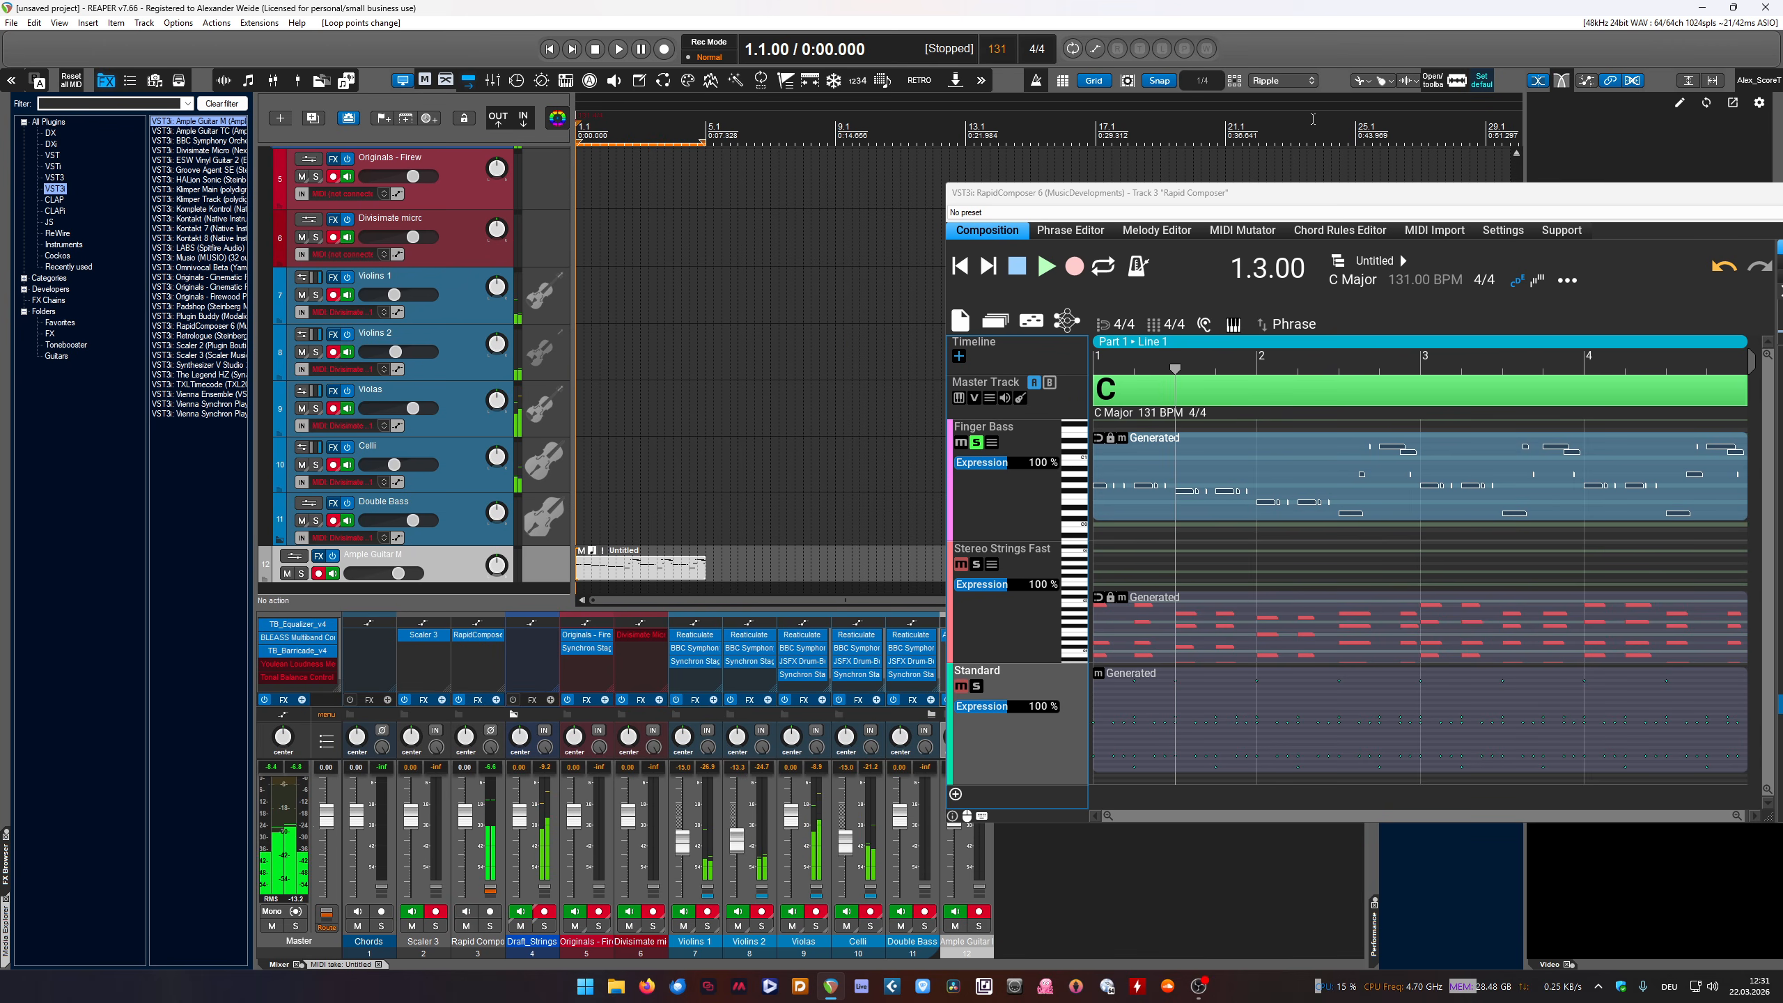
Close RapidComposer, remove it from its REAPER track and play the guitar item from bar 1 without it
click(1264, 189)
drag(1264, 194, 868, 204)
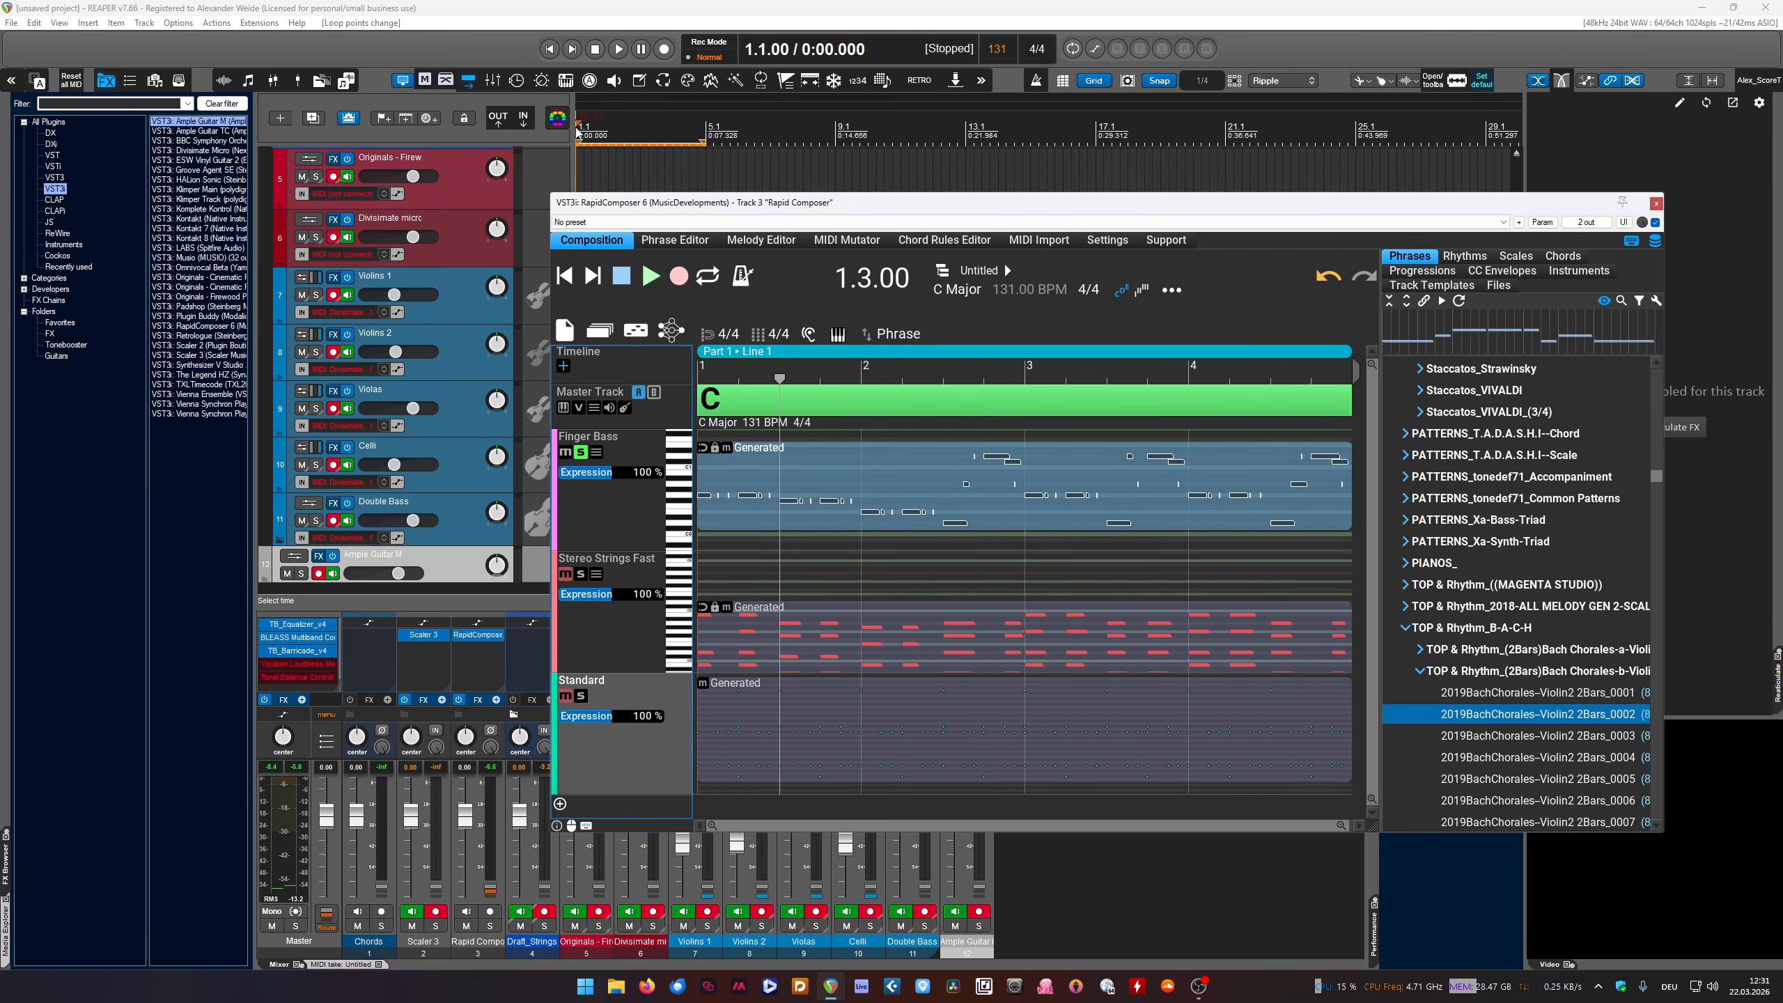
click(1654, 203)
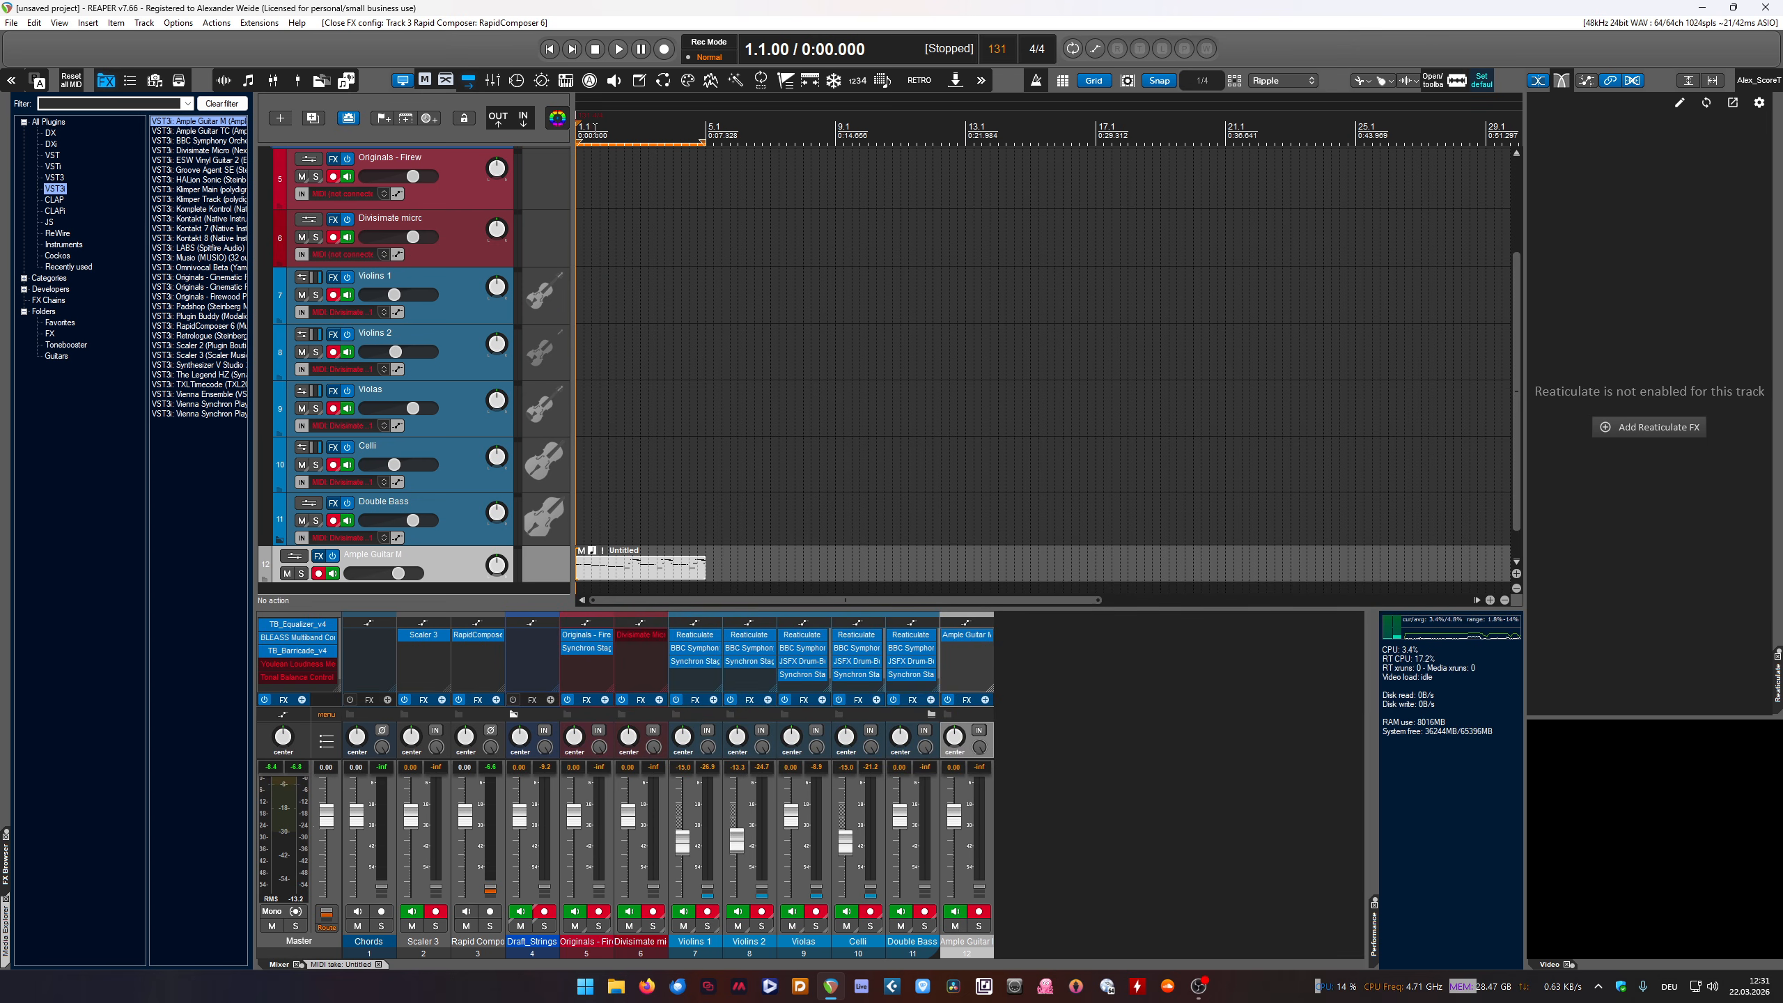
click(595, 128)
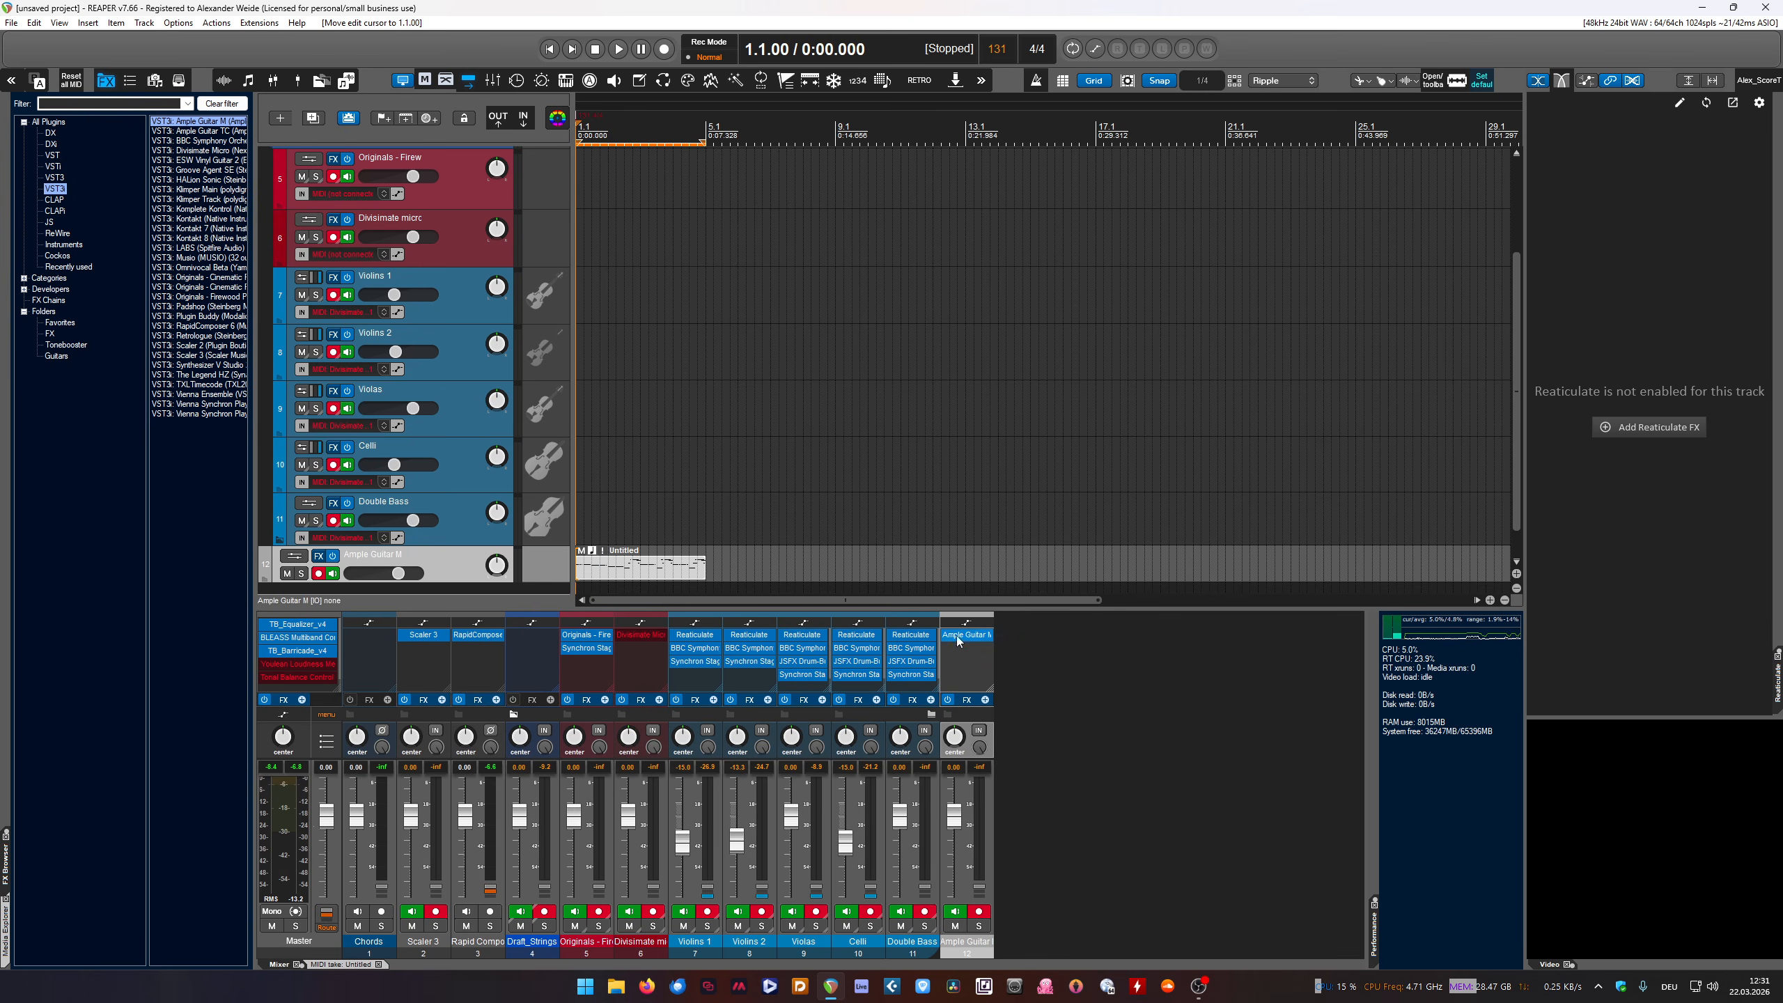
alt+click(477, 634)
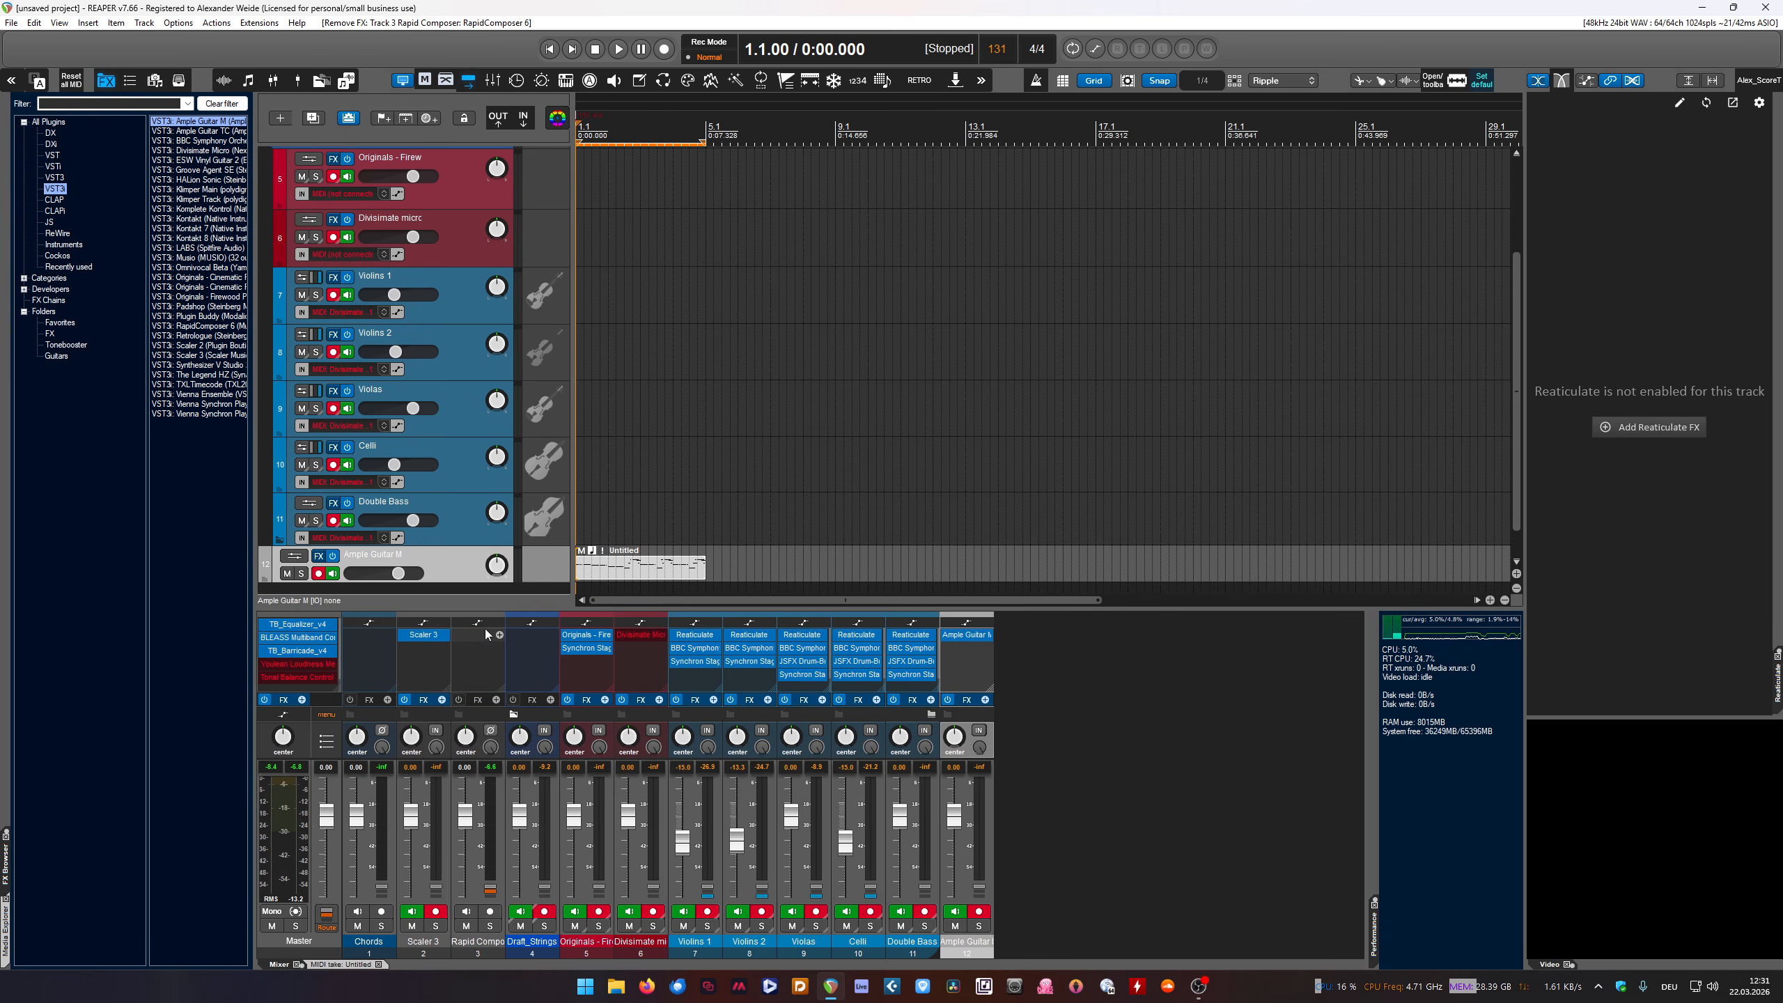
click(603, 154)
key(space)
key(space)
Open the MIDI item on the Ample Guitar M track in the MIDI editor and audition the guitar's keys around C2
click(609, 576)
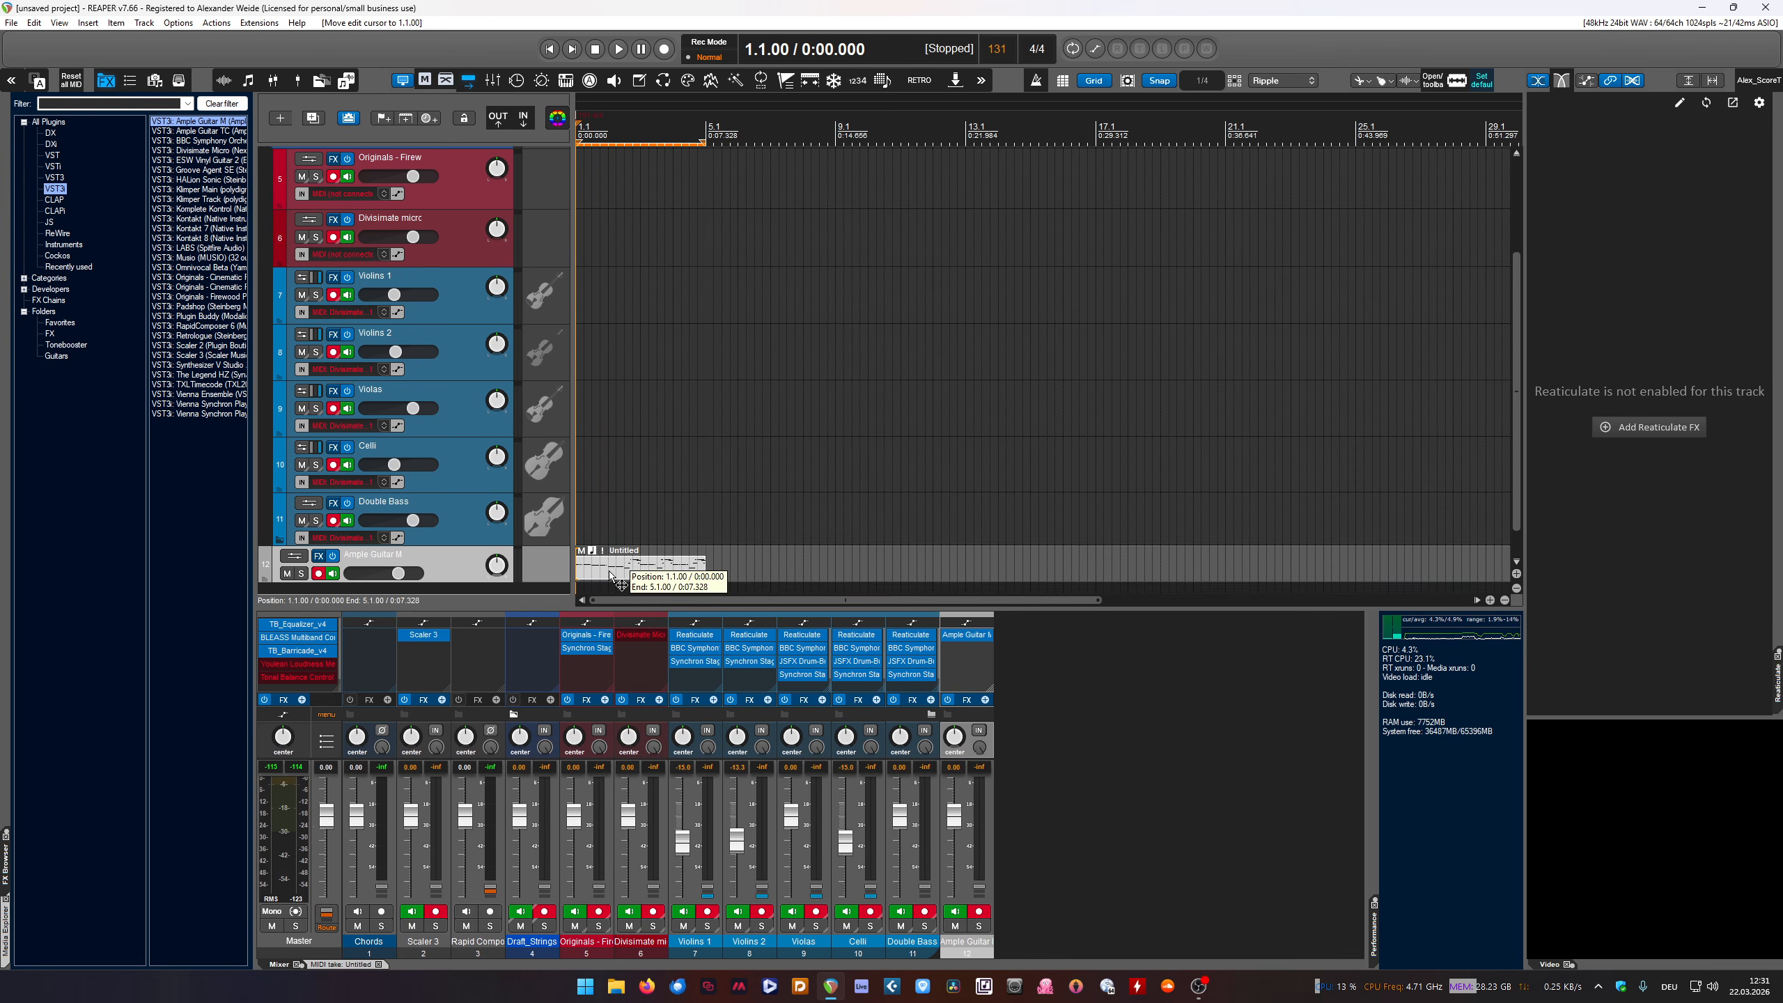
double_click(609, 576)
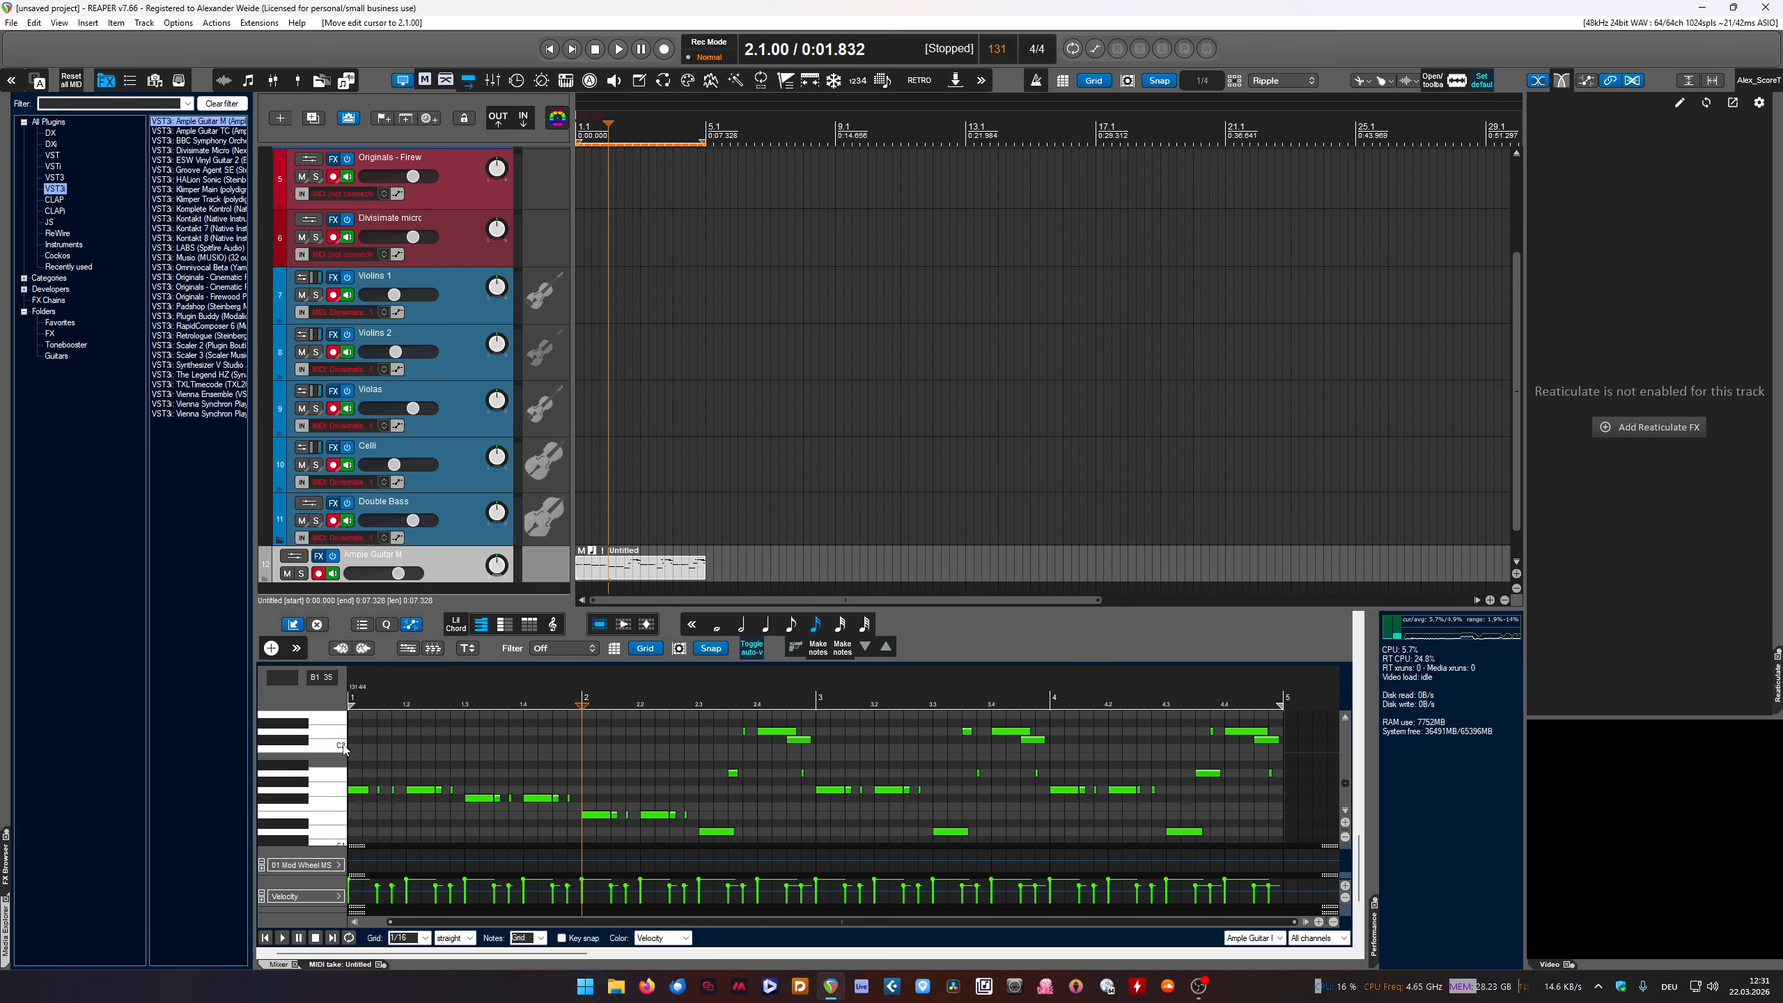
scroll(342, 758, up, 3)
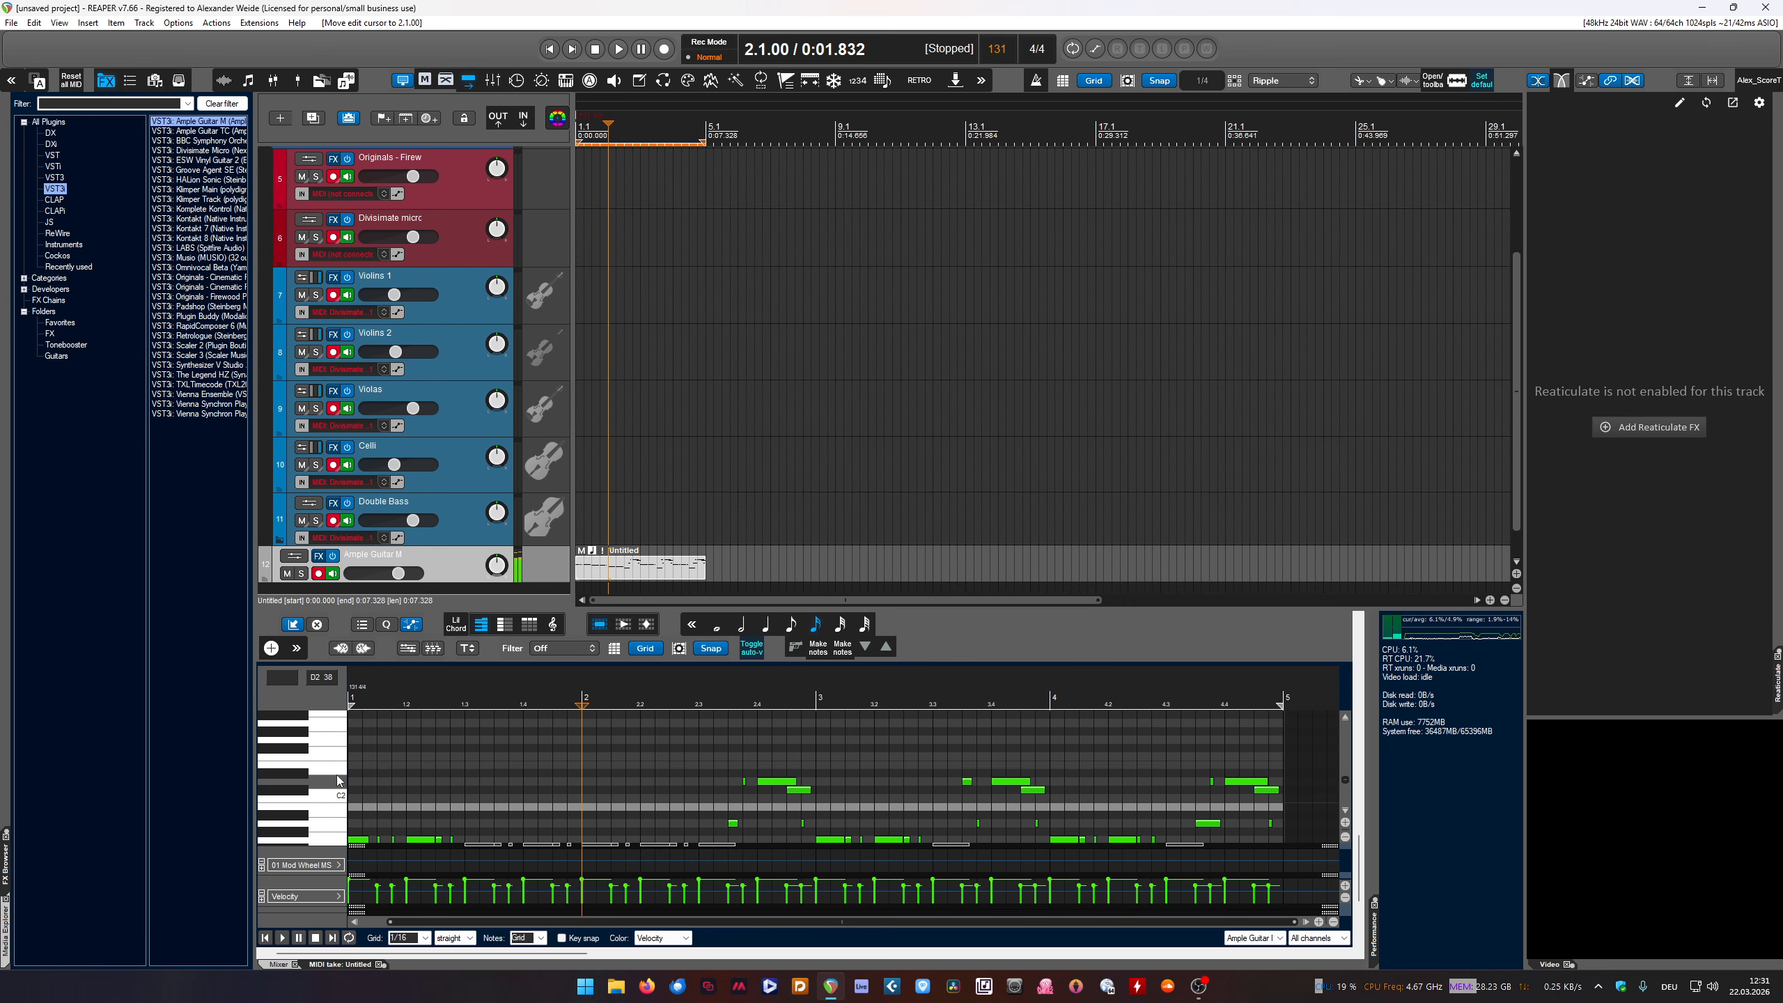
click(338, 757)
scroll(427, 747, down, 3)
scroll(430, 748, up, 2)
scroll(333, 758, down, 1)
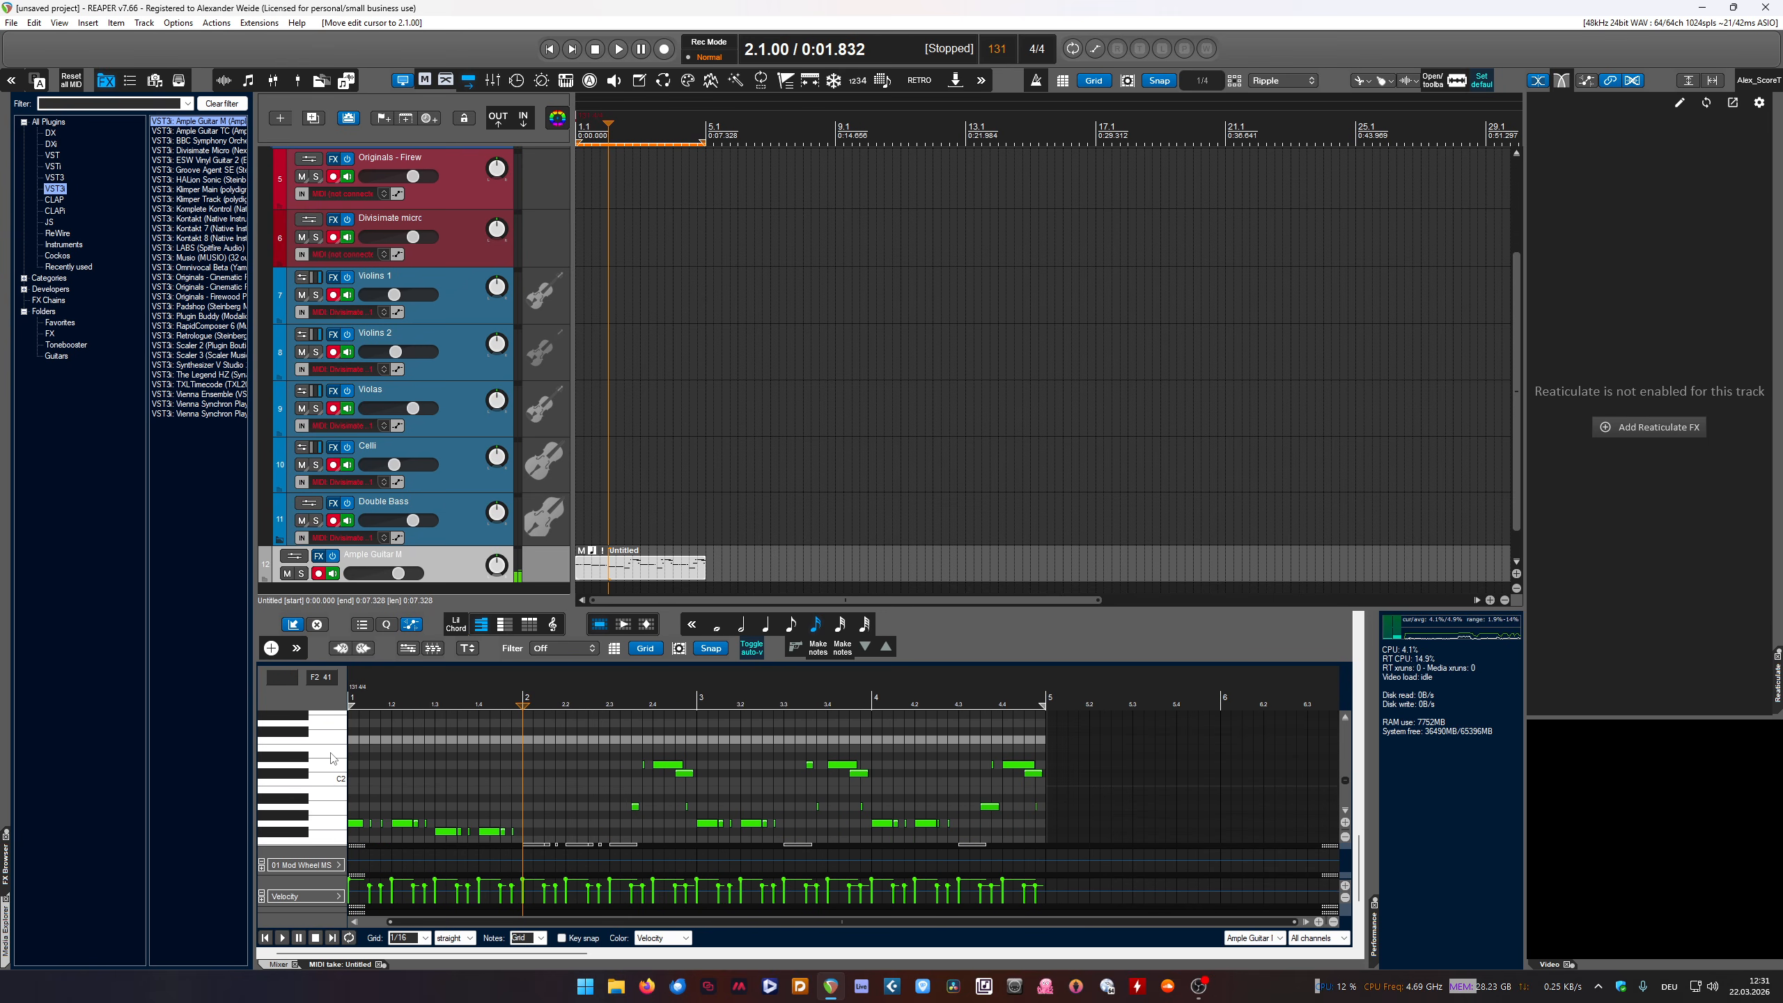
scroll(331, 753, down, 1)
Audition lower guitar keys, select all notes of the item and transpose them up one octave
drag(327, 718, 328, 791)
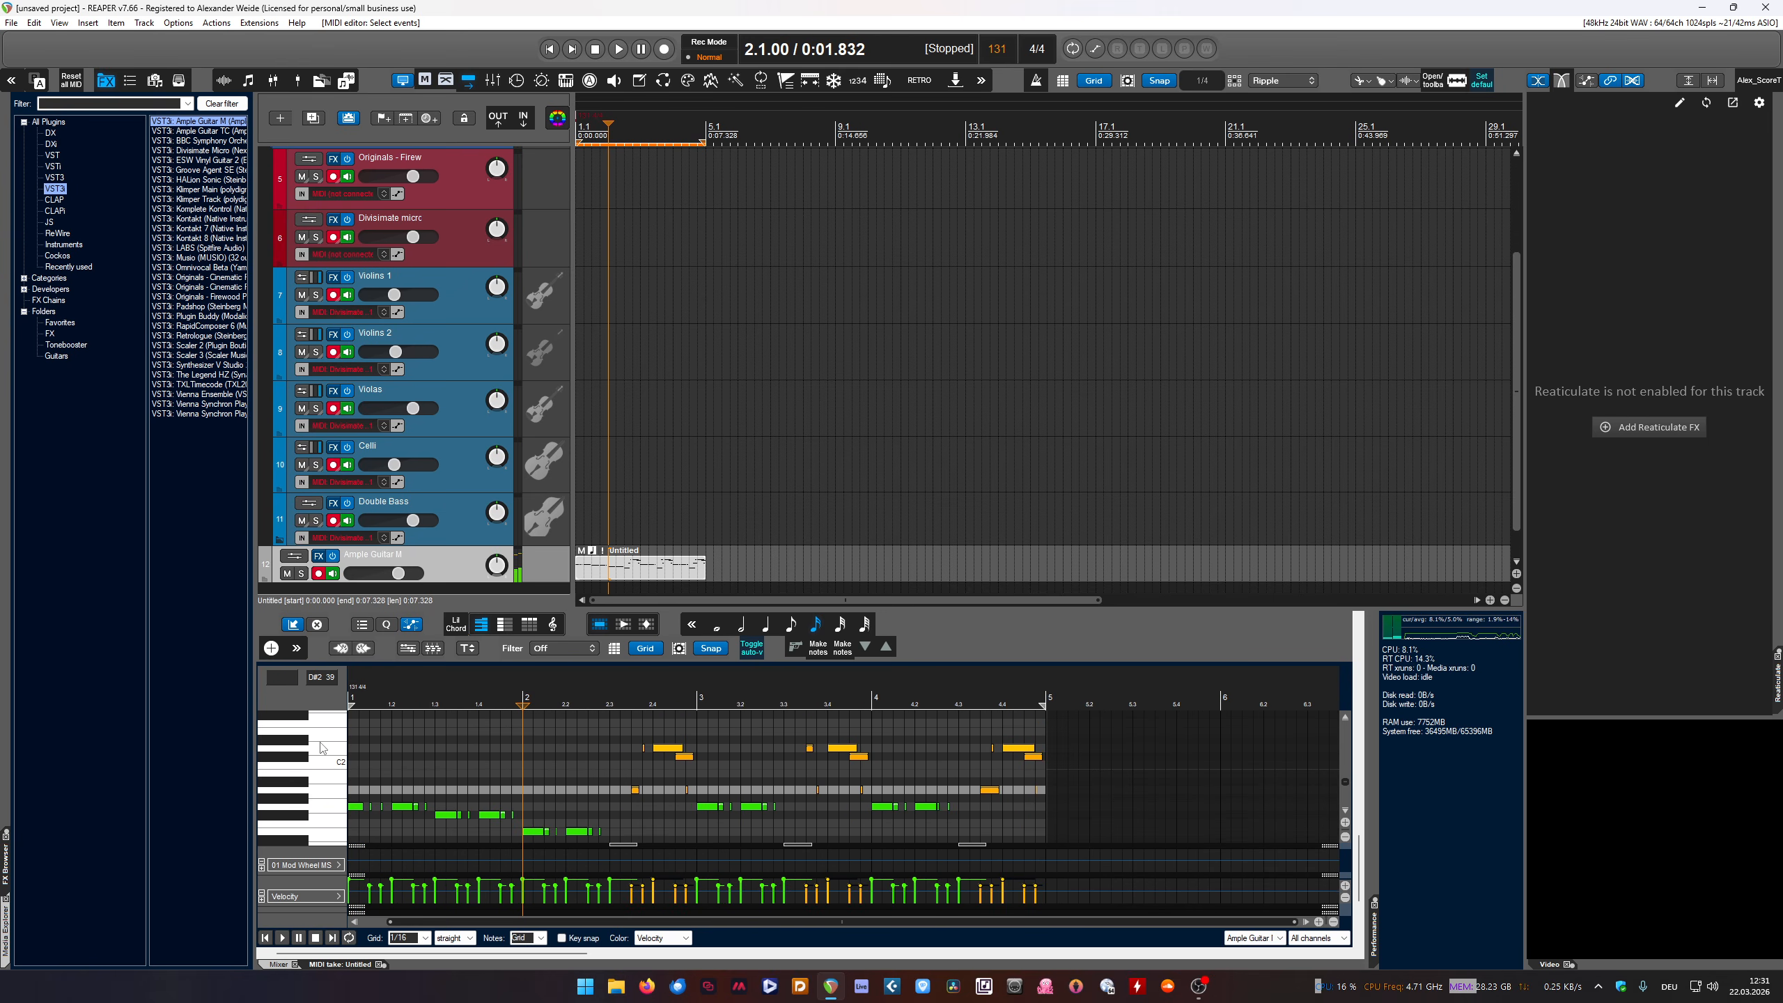
drag(326, 732, 326, 860)
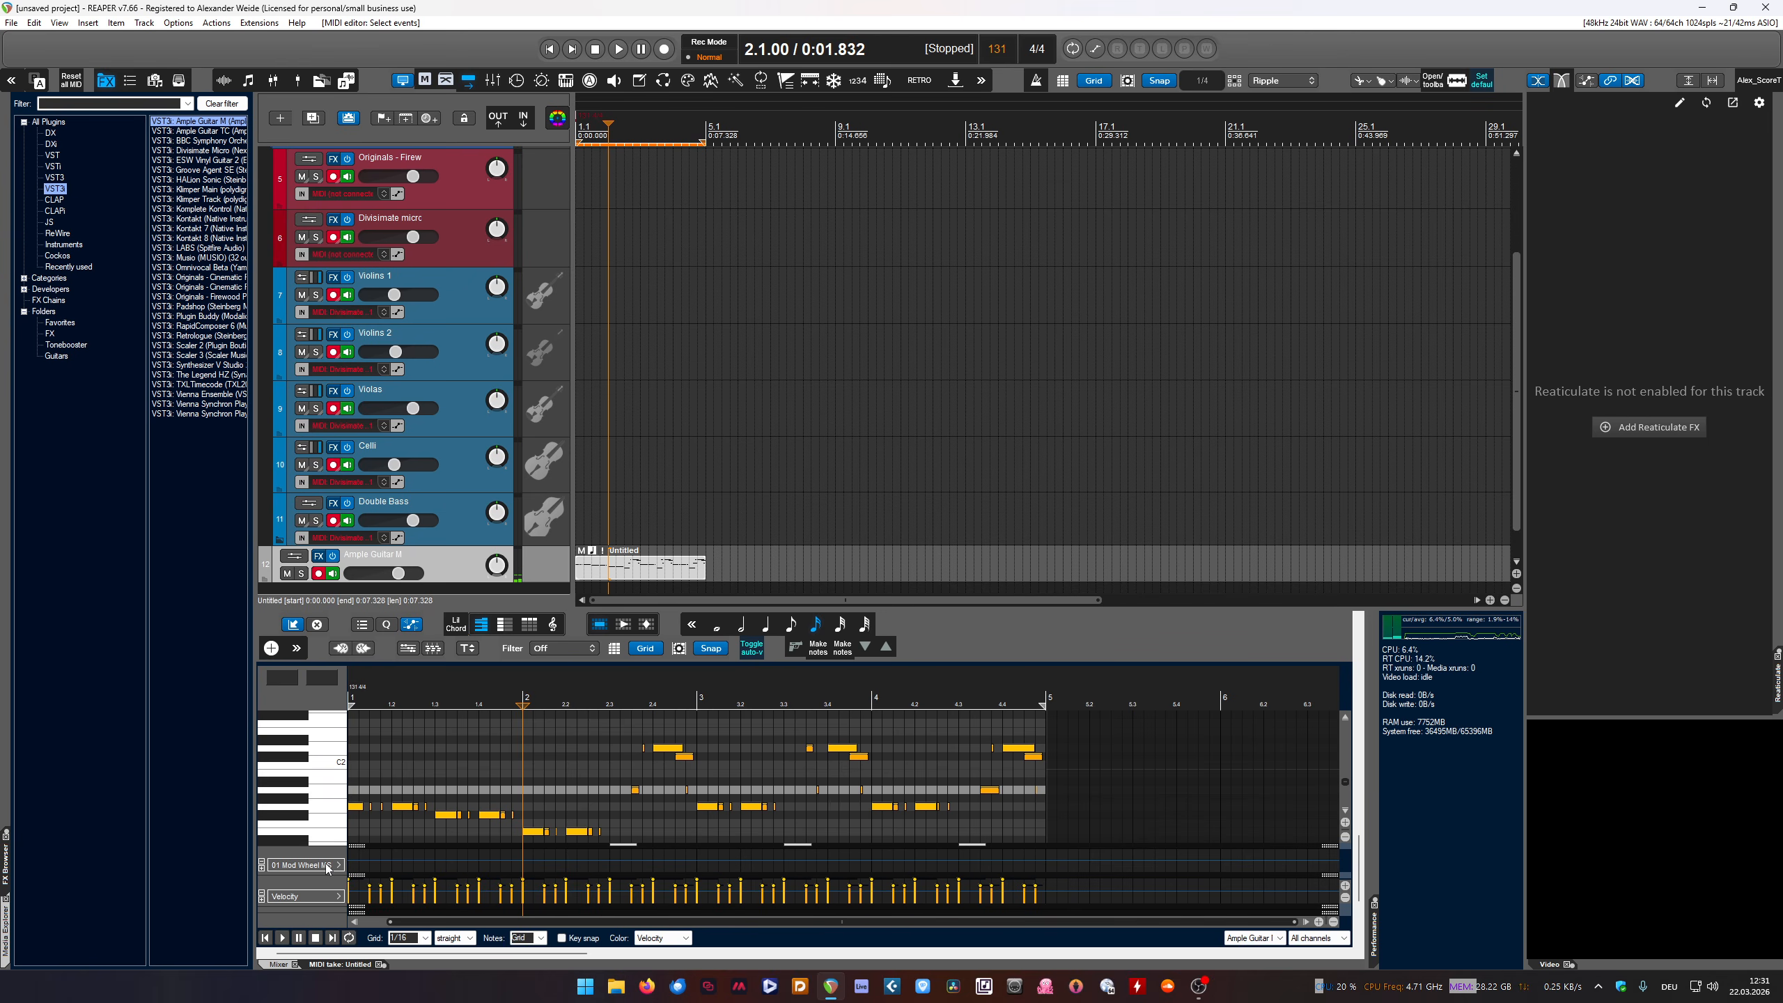
scroll(321, 773, down, 1)
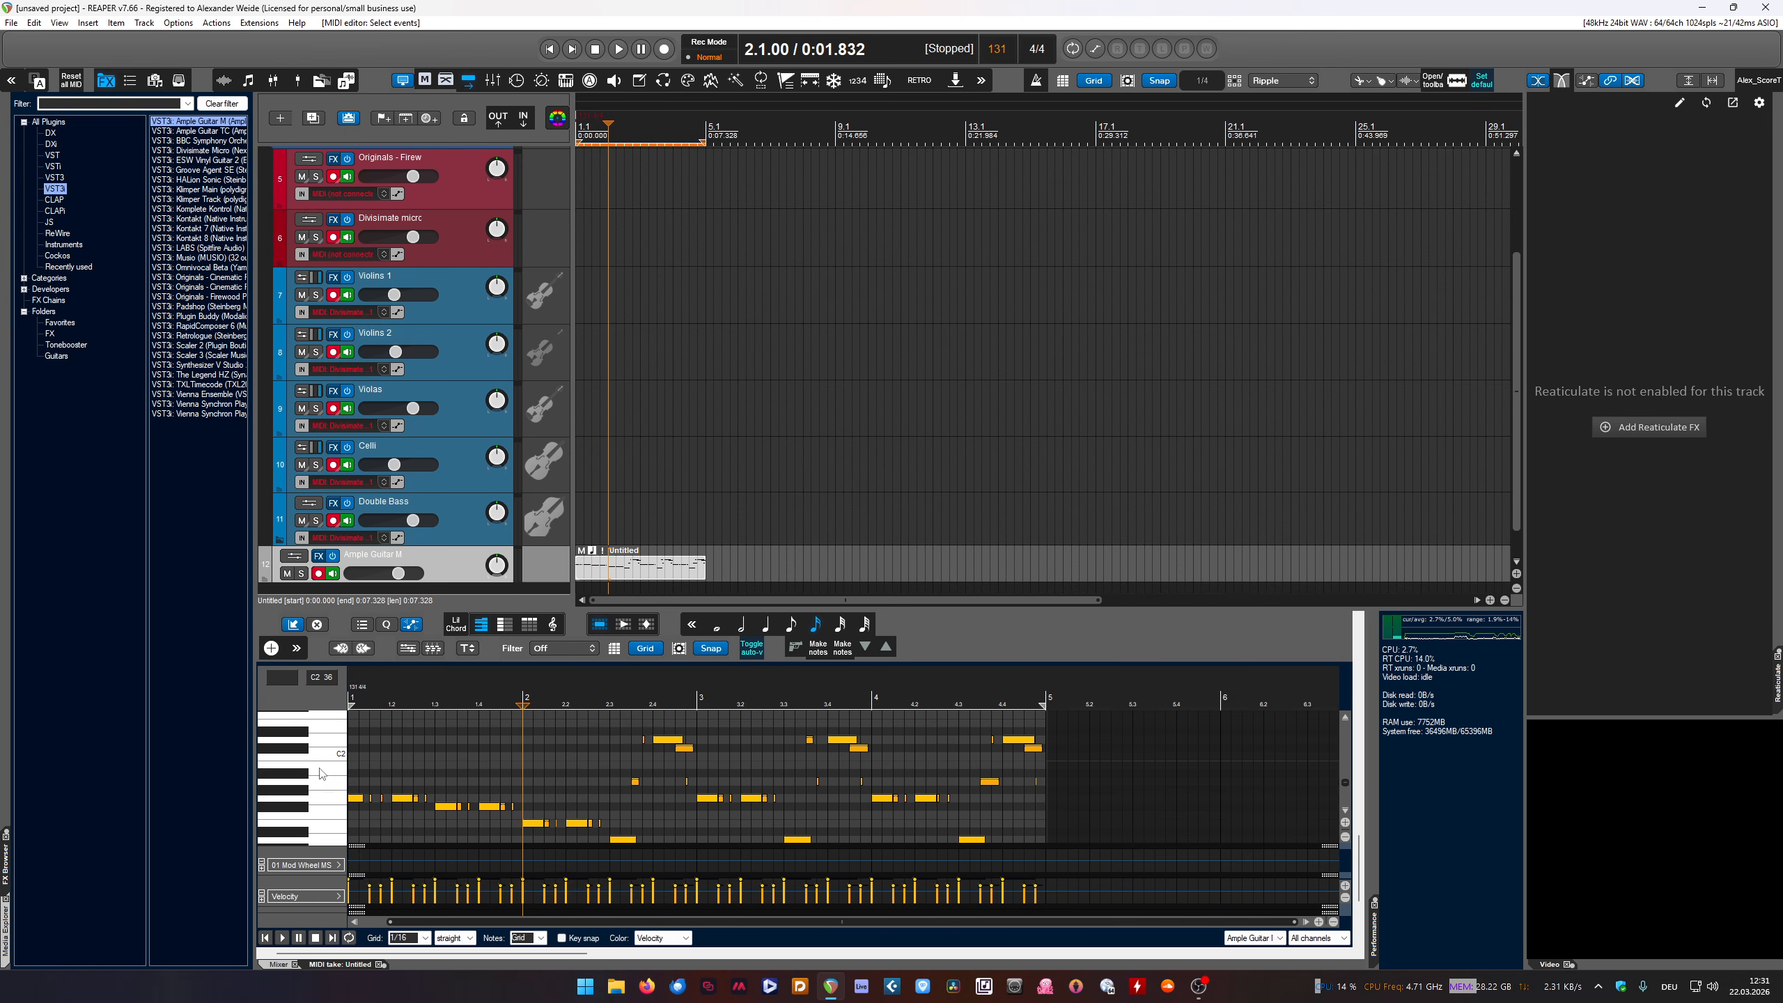
scroll(323, 771, down, 2)
key(Up)
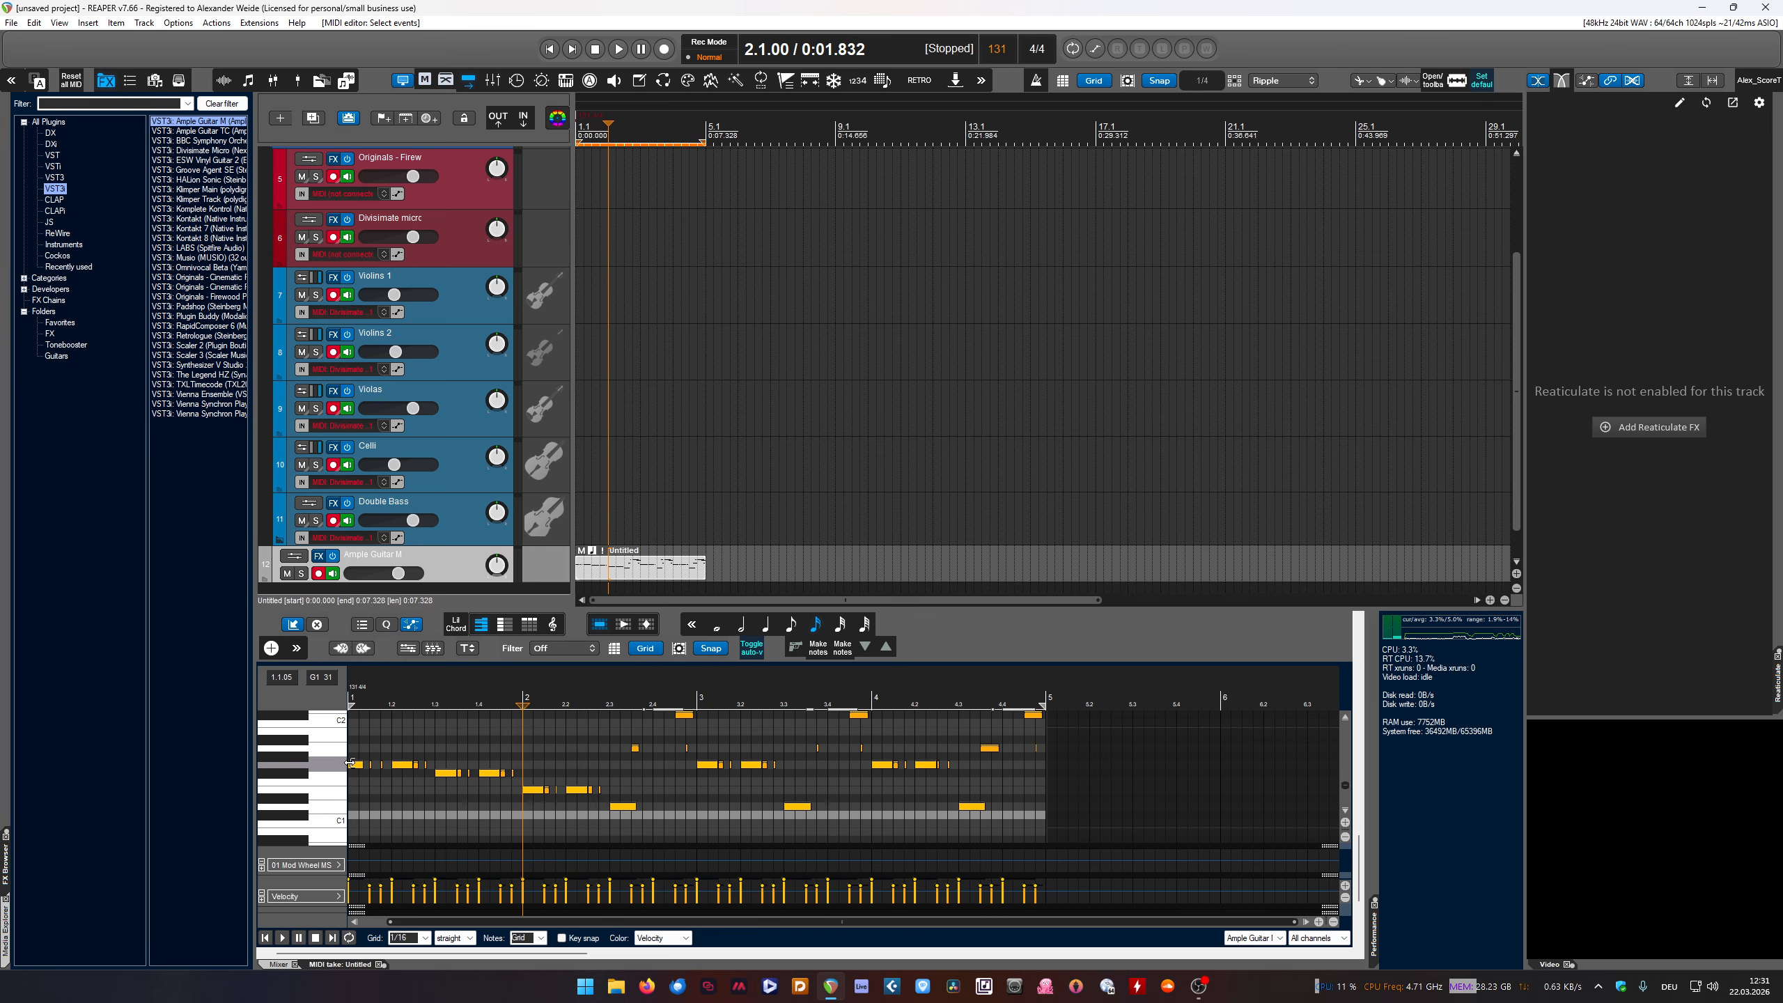
key(shift+Up)
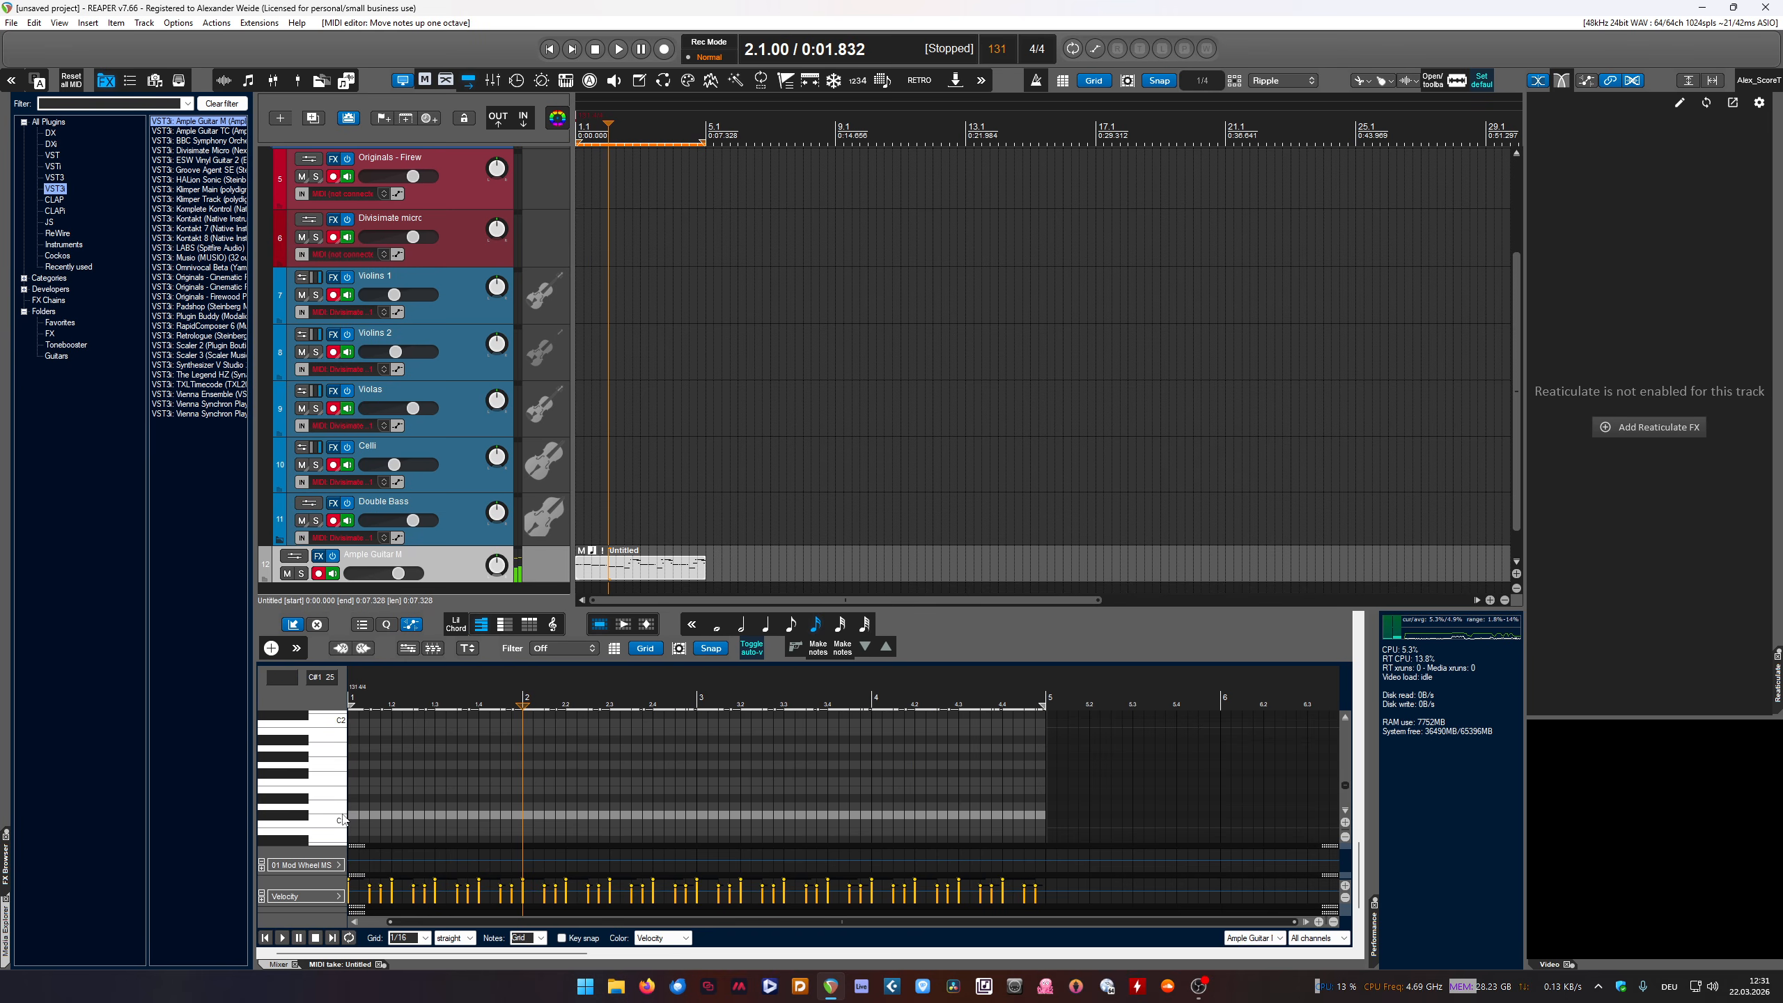
Bring the transposed notes into view, return to bar 1 and play the guitar part
scroll(325, 789, up, 3)
scroll(325, 789, up, 3)
key(ctrl+a)
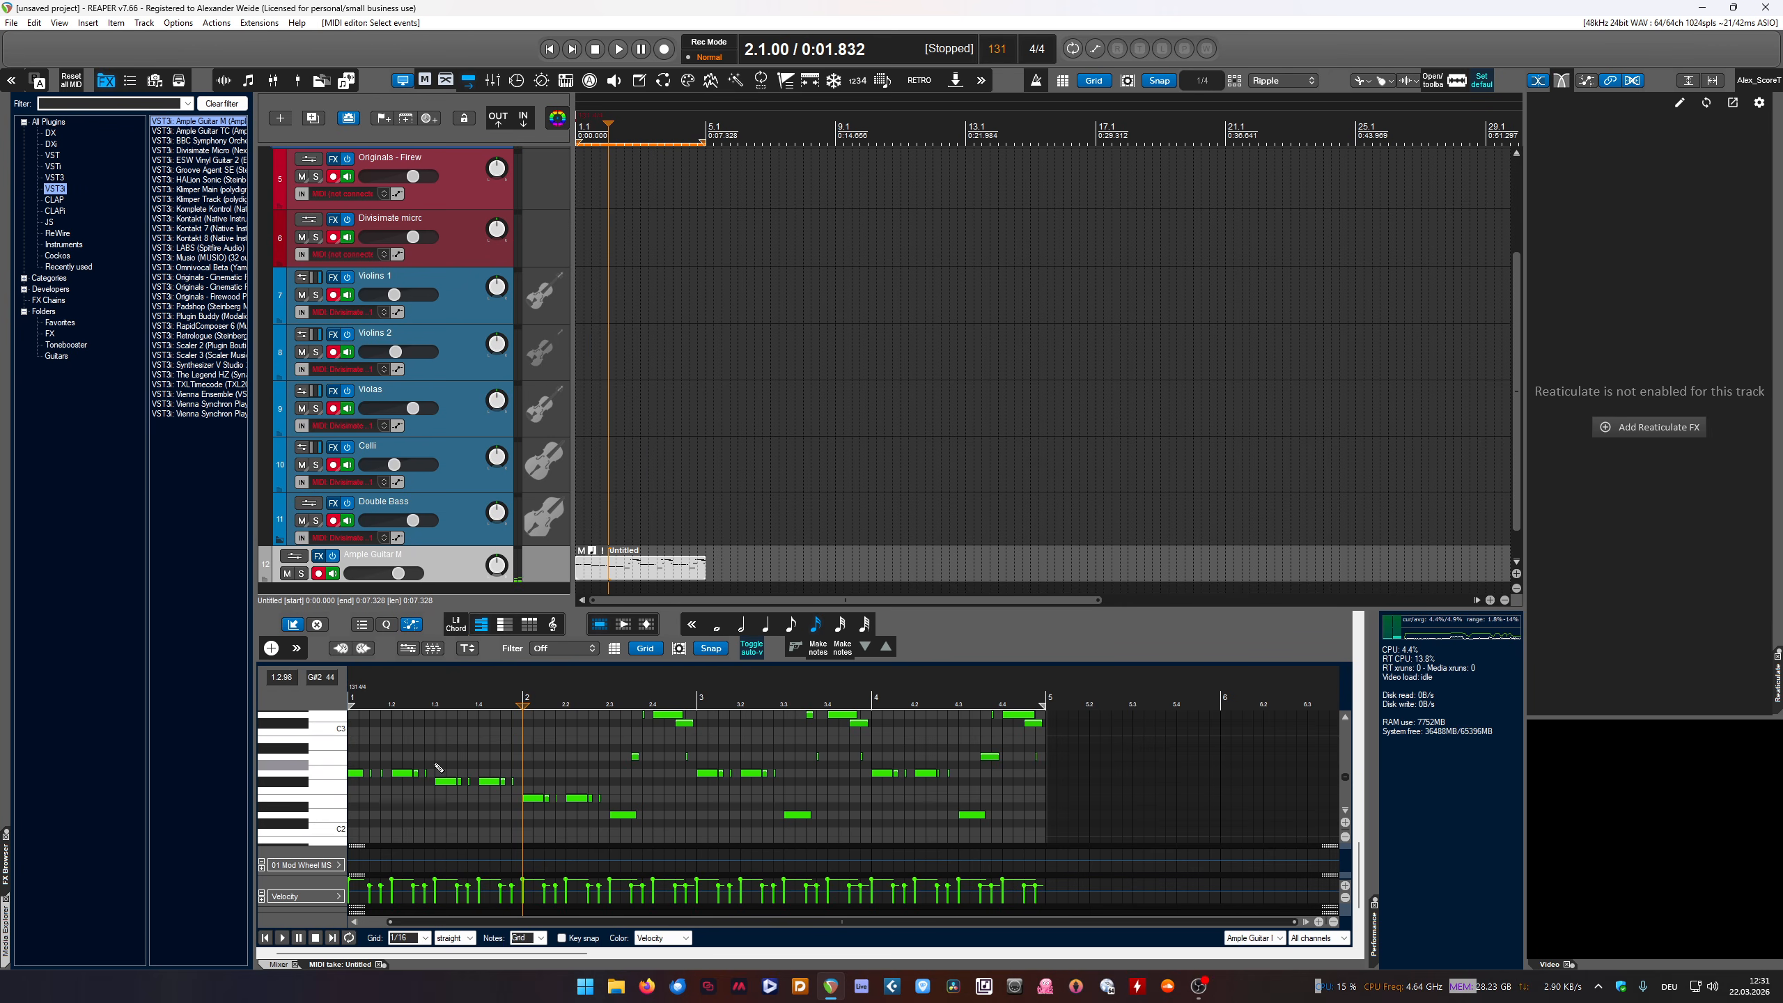
key(Home)
key(space)
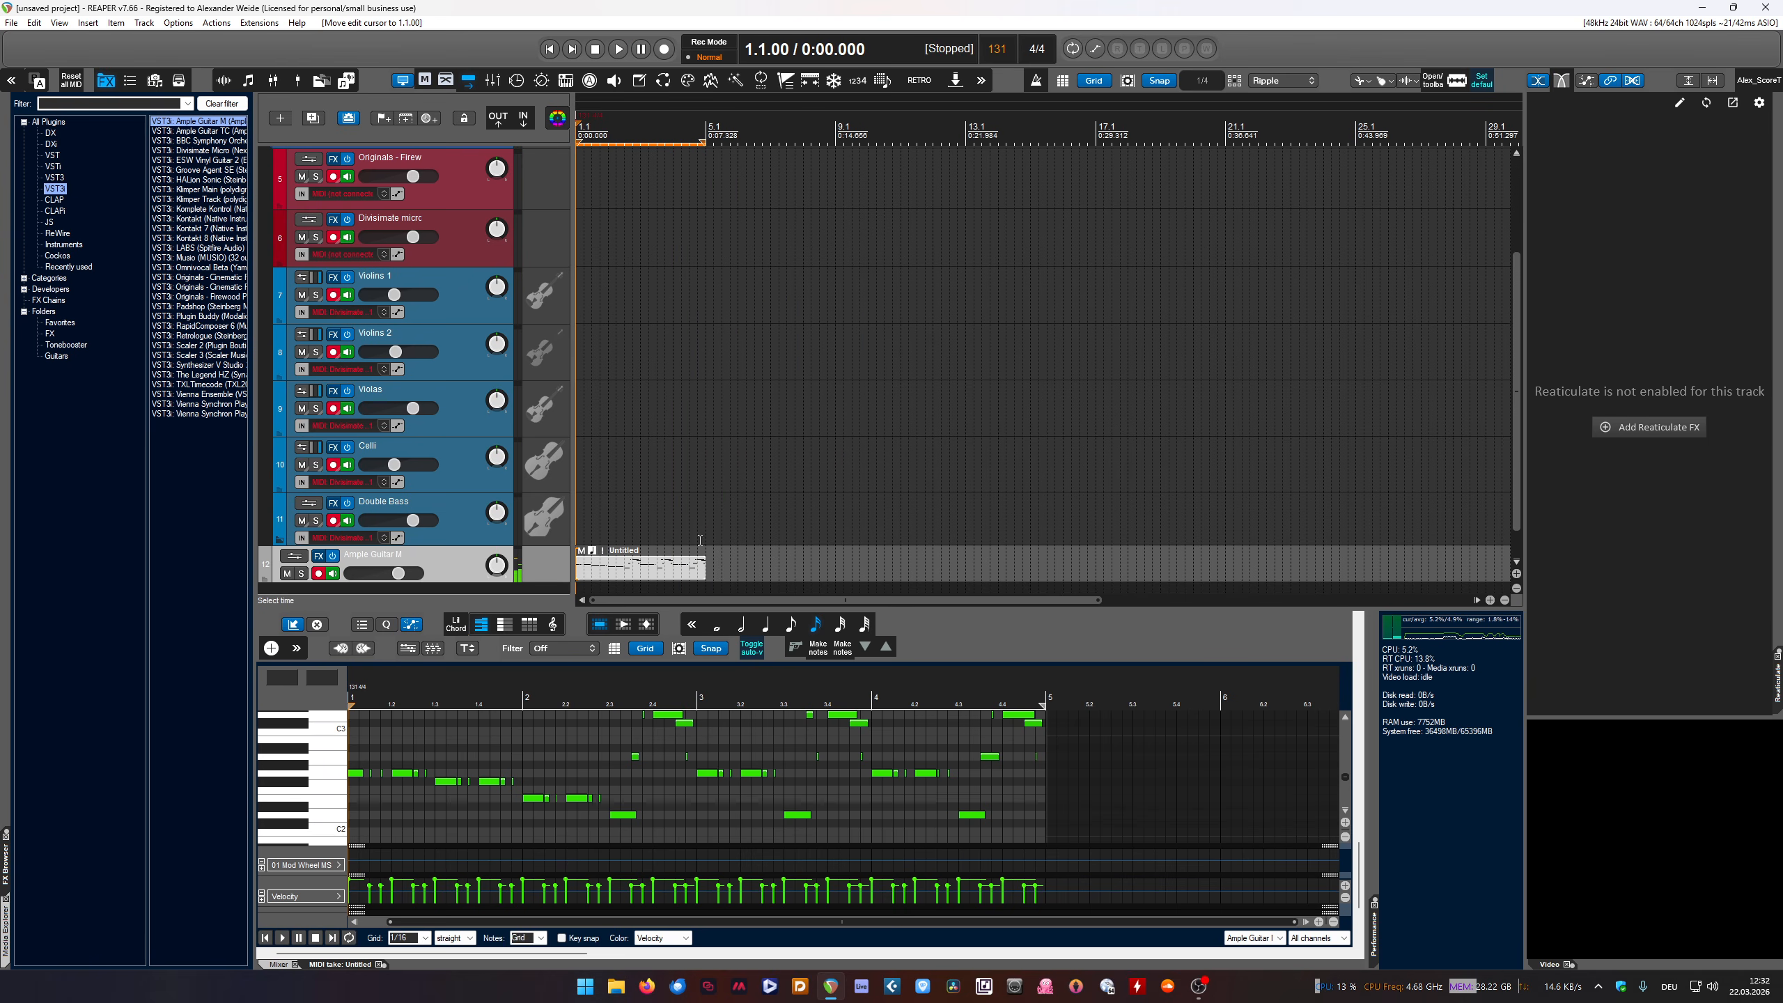
Delete the MIDI item and remove the Ample Guitar M track from the project
click(624, 562)
key(Delete)
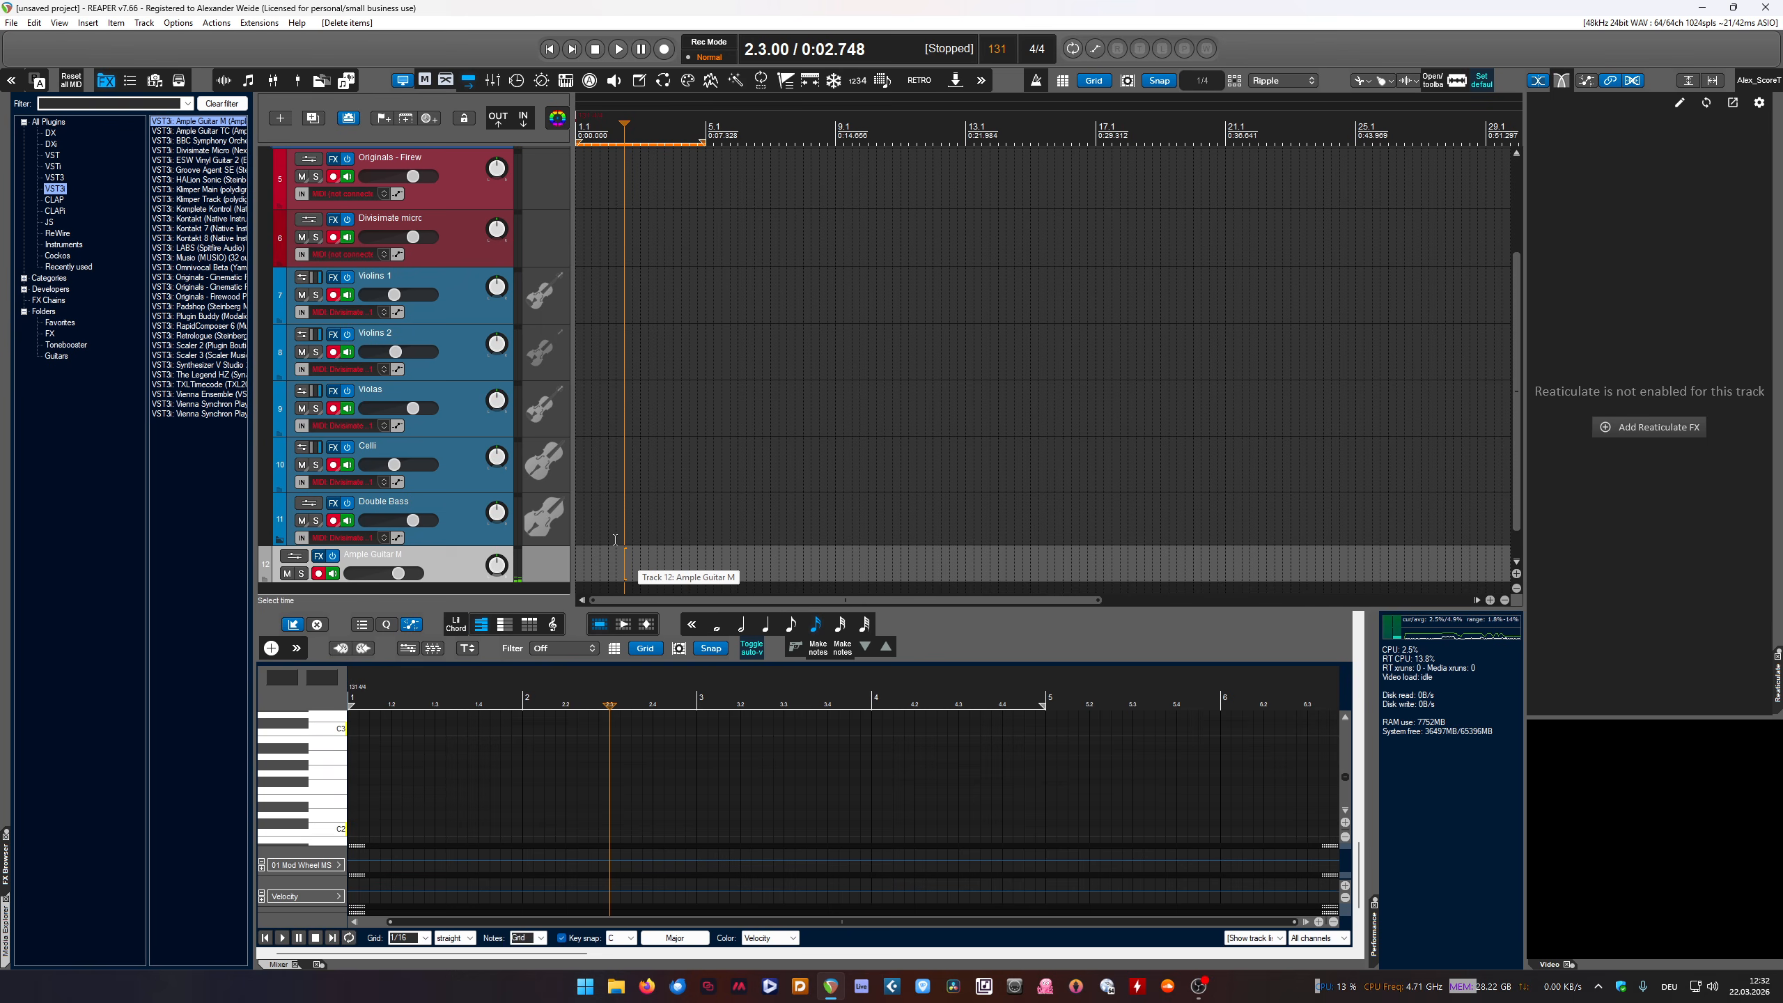
click(457, 564)
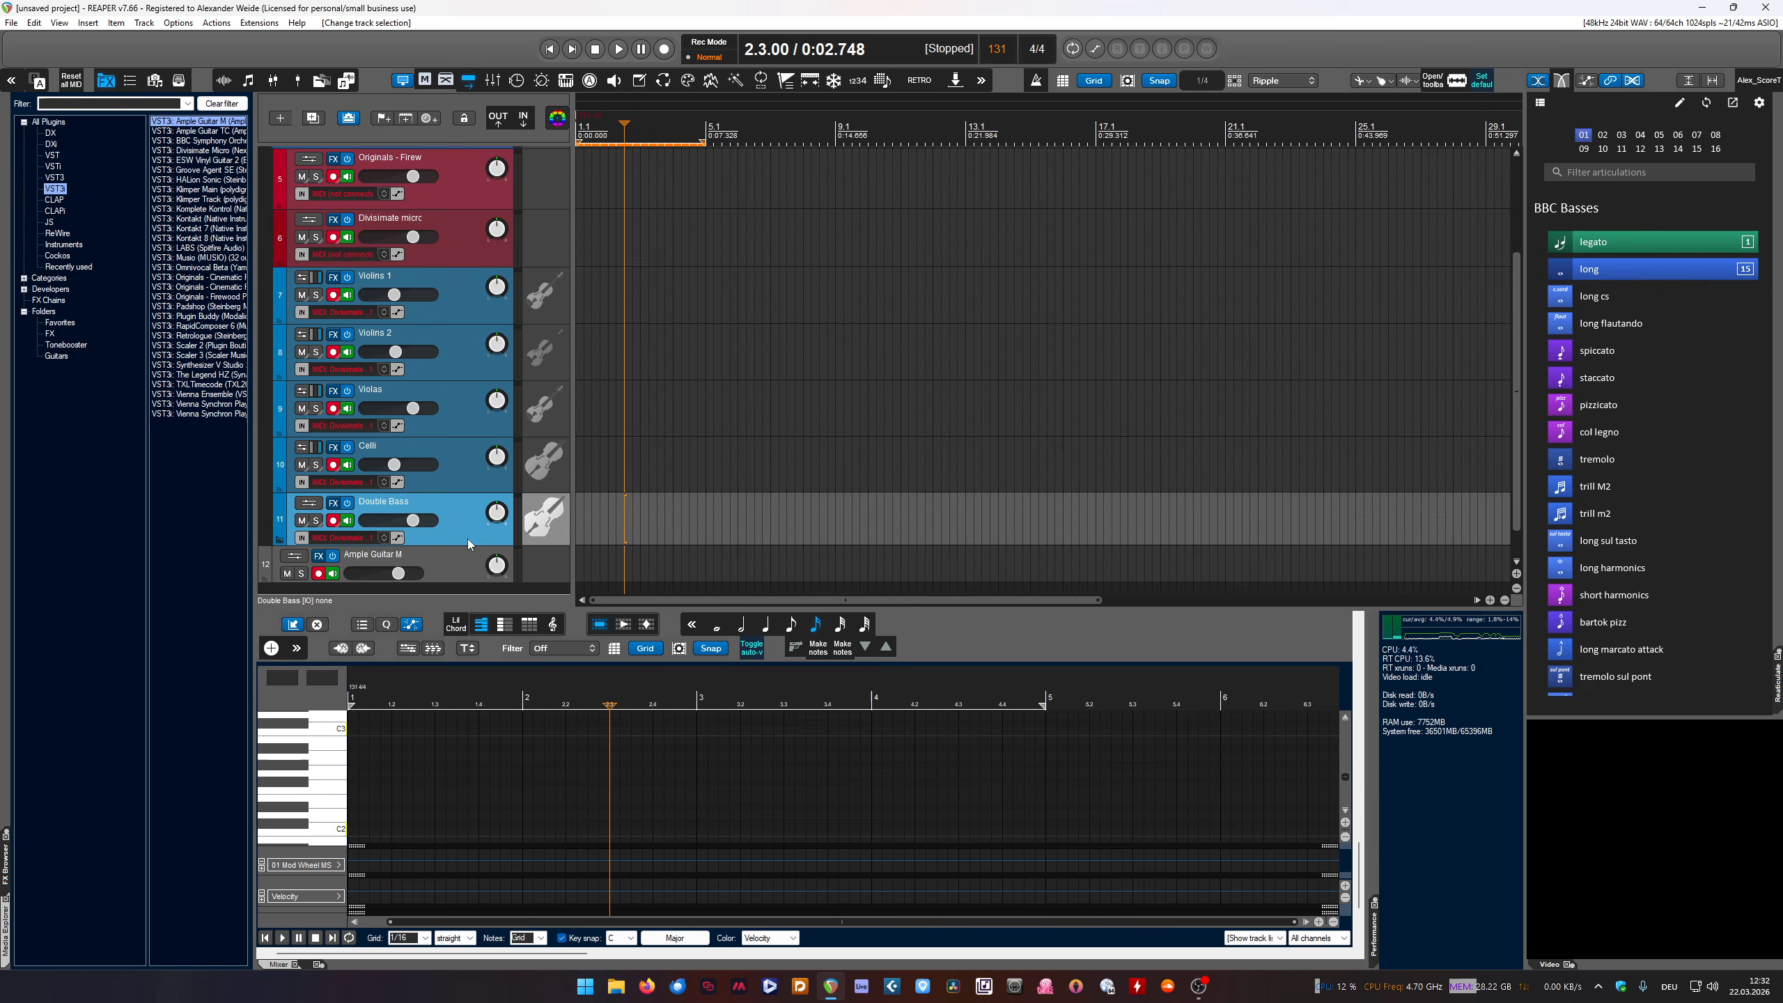
key(Delete)
key(Return)
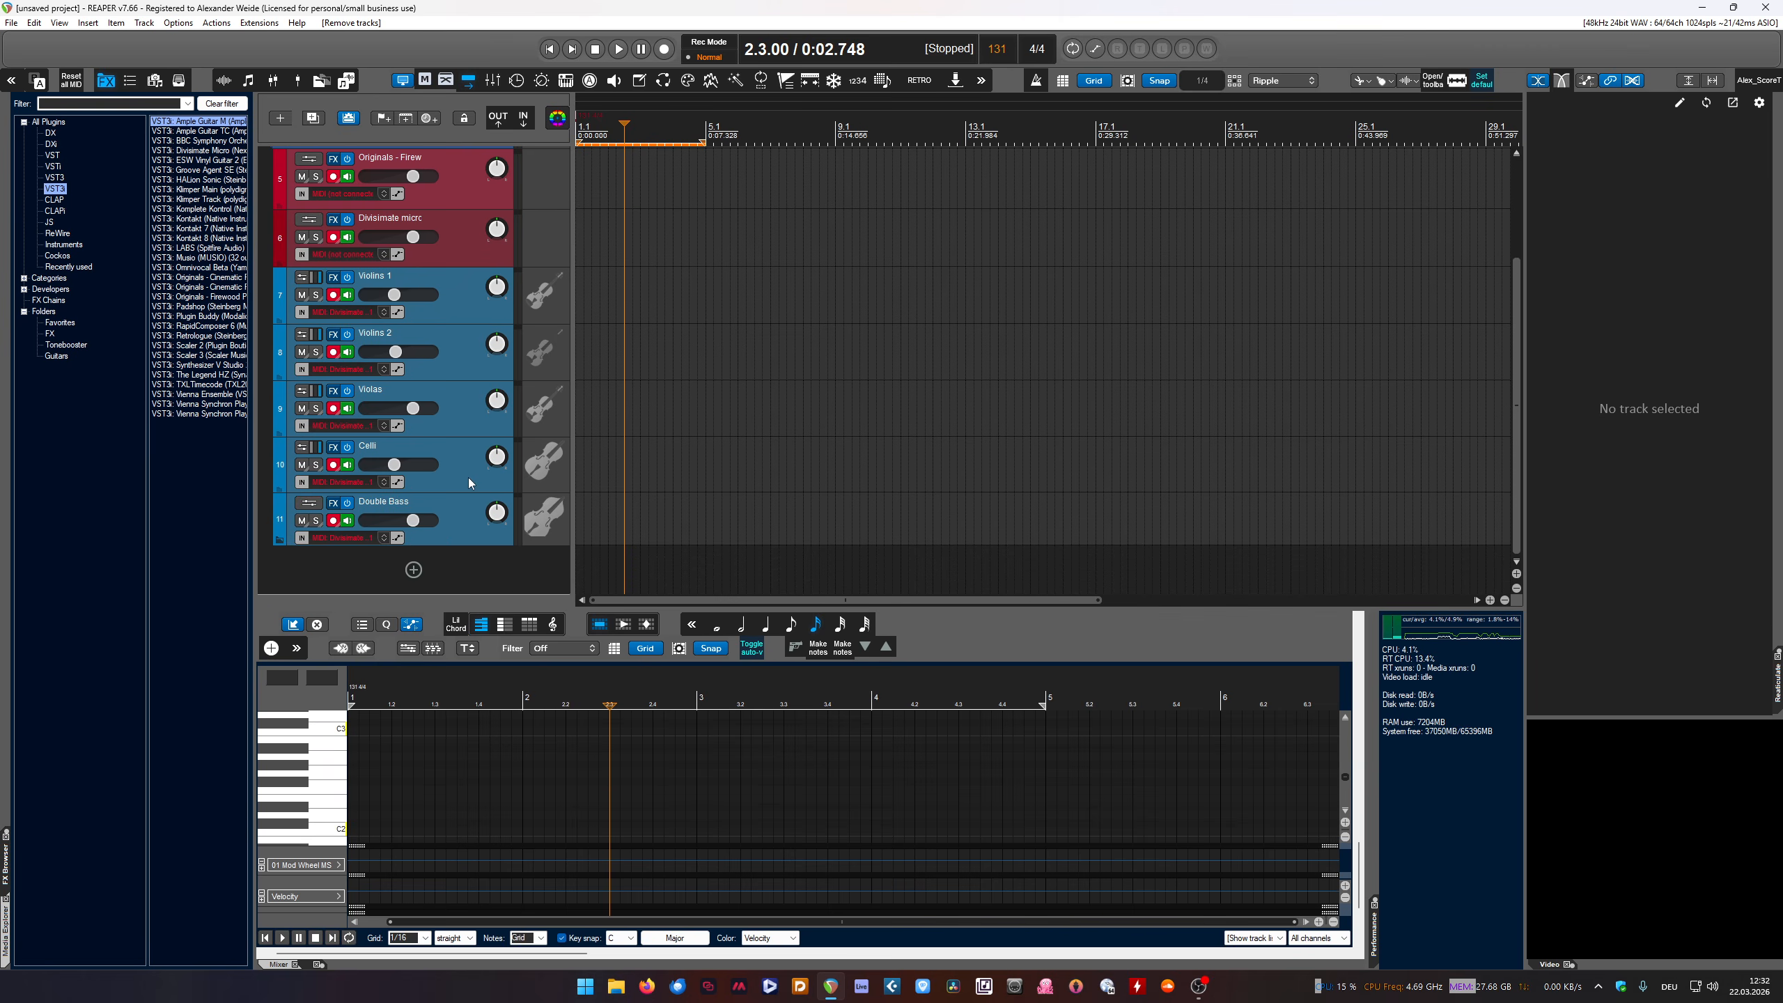
Bring the first tracks into view and enlarge the arrange area above the MIDI editor
scroll(468, 477, up, 3)
click(453, 244)
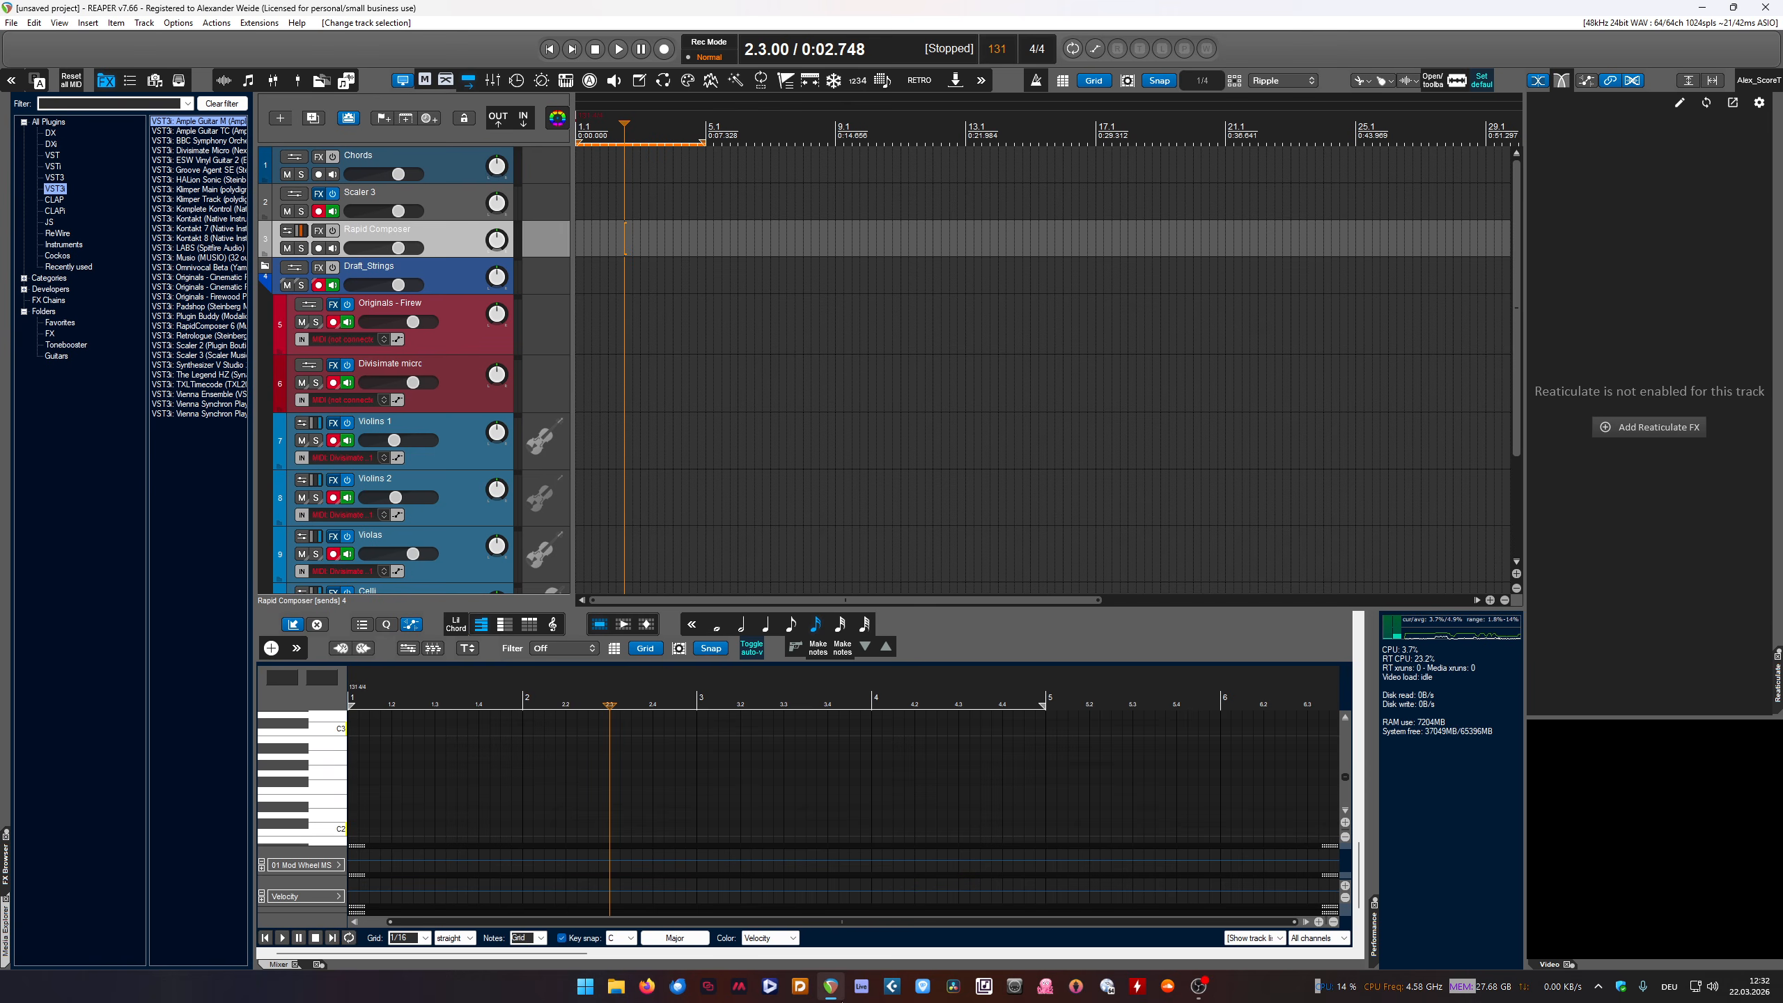
click(451, 217)
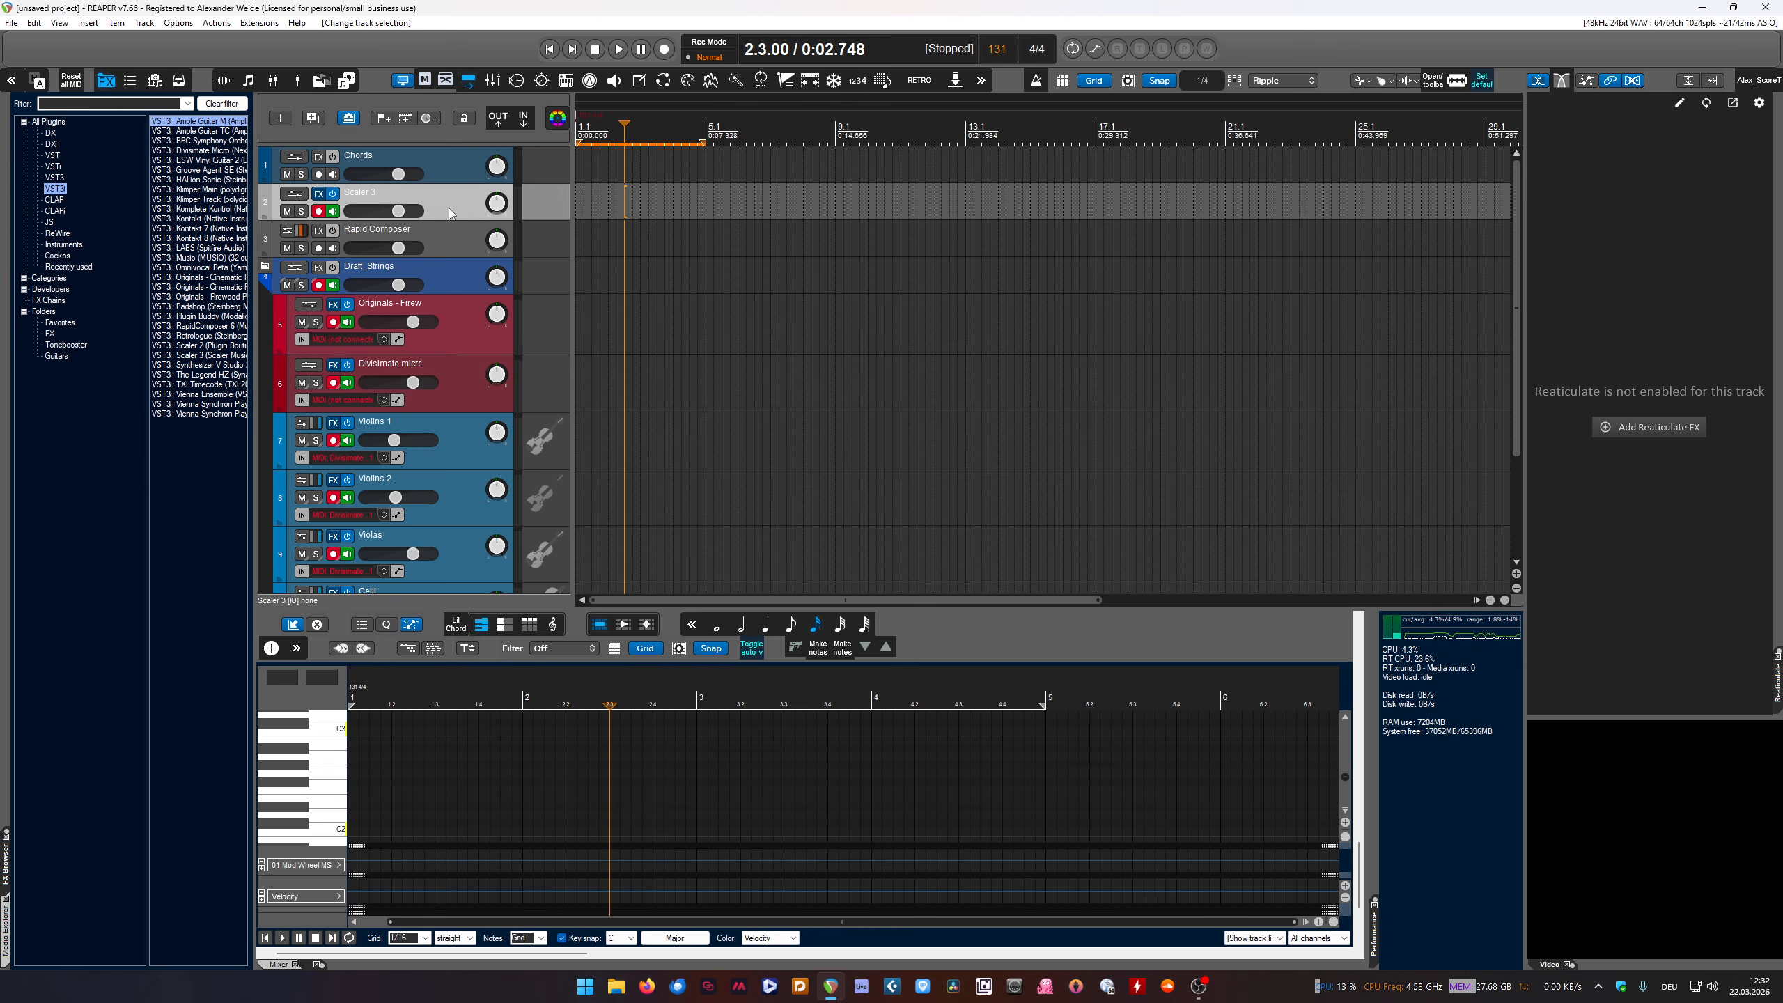
mouse_move(671, 607)
mouse_down()
mouse_move(674, 702)
mouse_move(674, 583)
mouse_move(671, 685)
mouse_move(671, 639)
mouse_up()
click(460, 242)
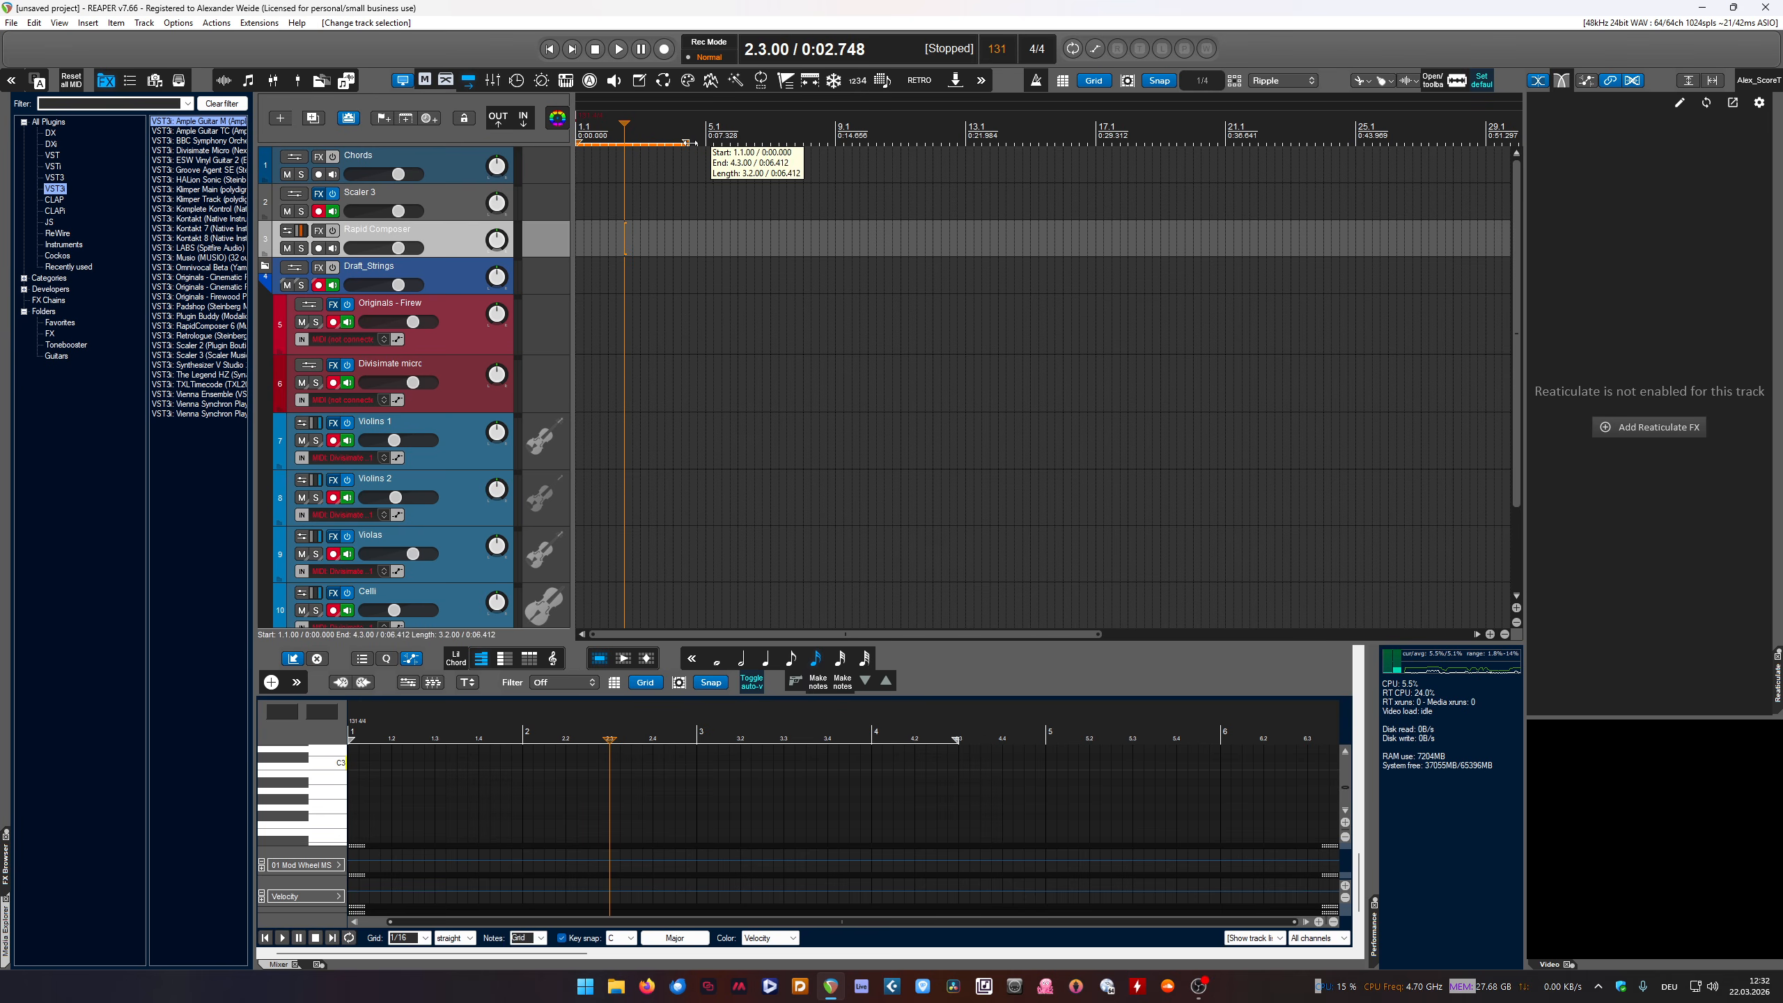
mouse_move(706, 142)
mouse_down()
mouse_move(828, 151)
mouse_move(745, 173)
mouse_move(698, 162)
mouse_up()
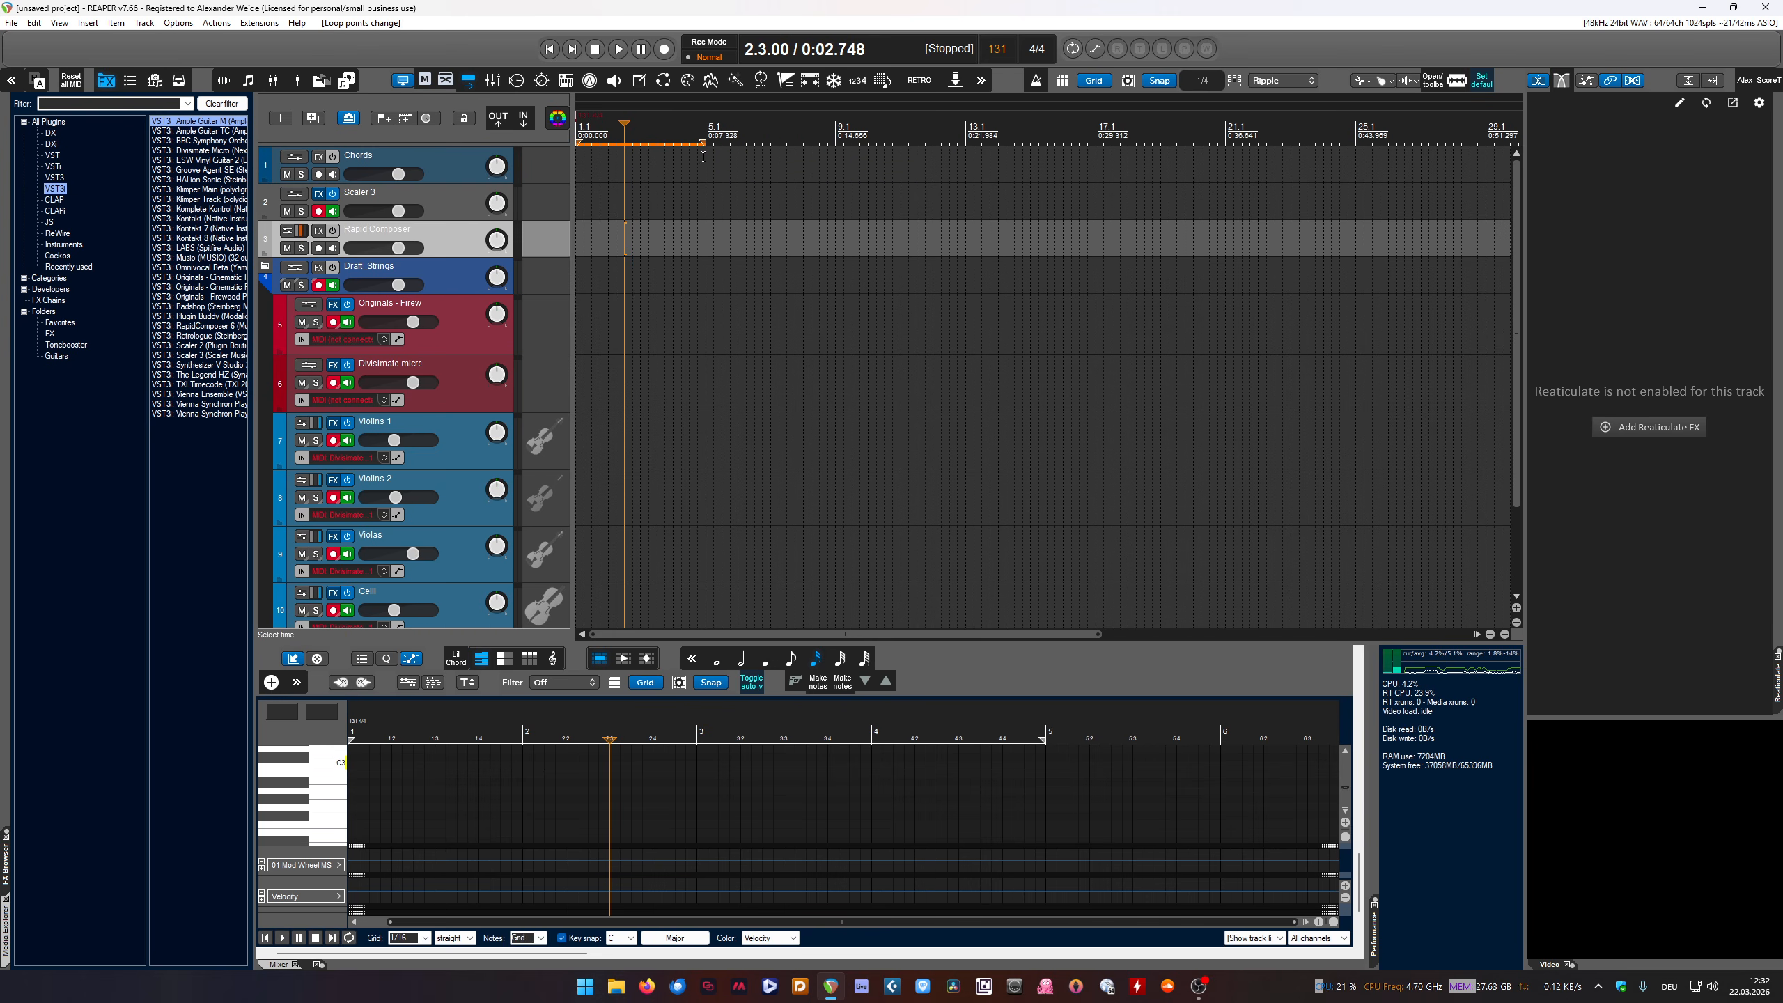
click(446, 217)
click(448, 241)
click(358, 210)
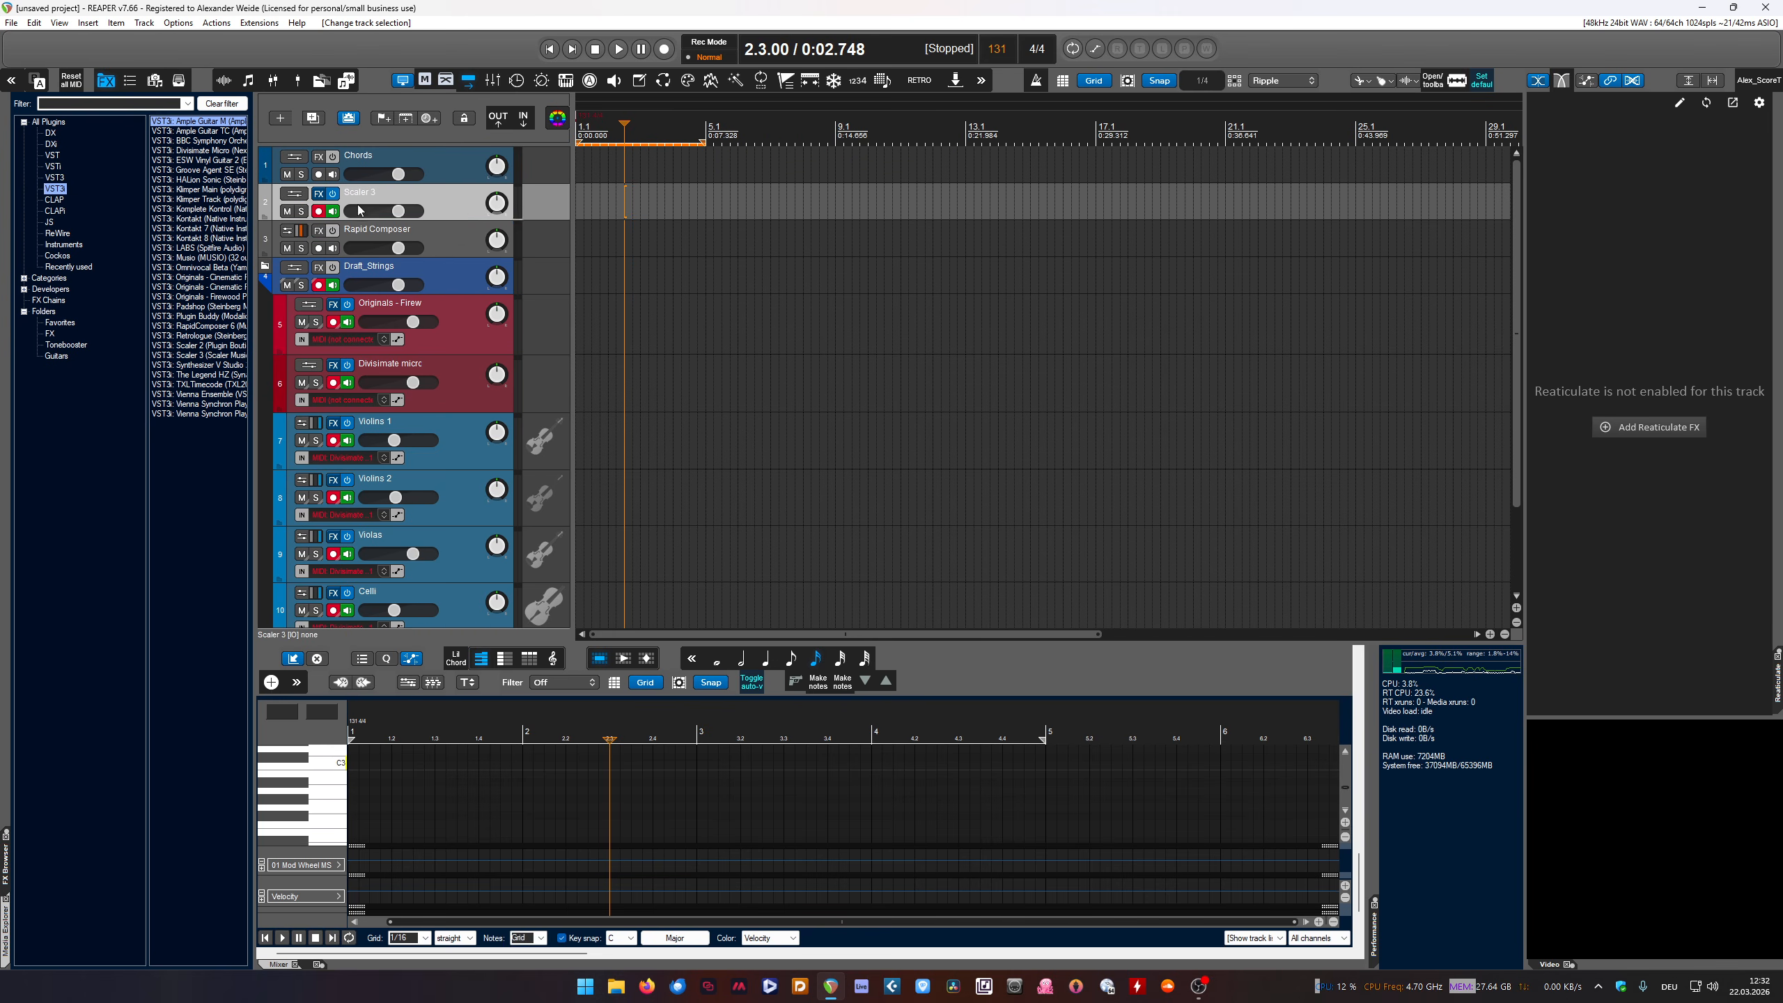
click(446, 242)
click(449, 215)
click(447, 242)
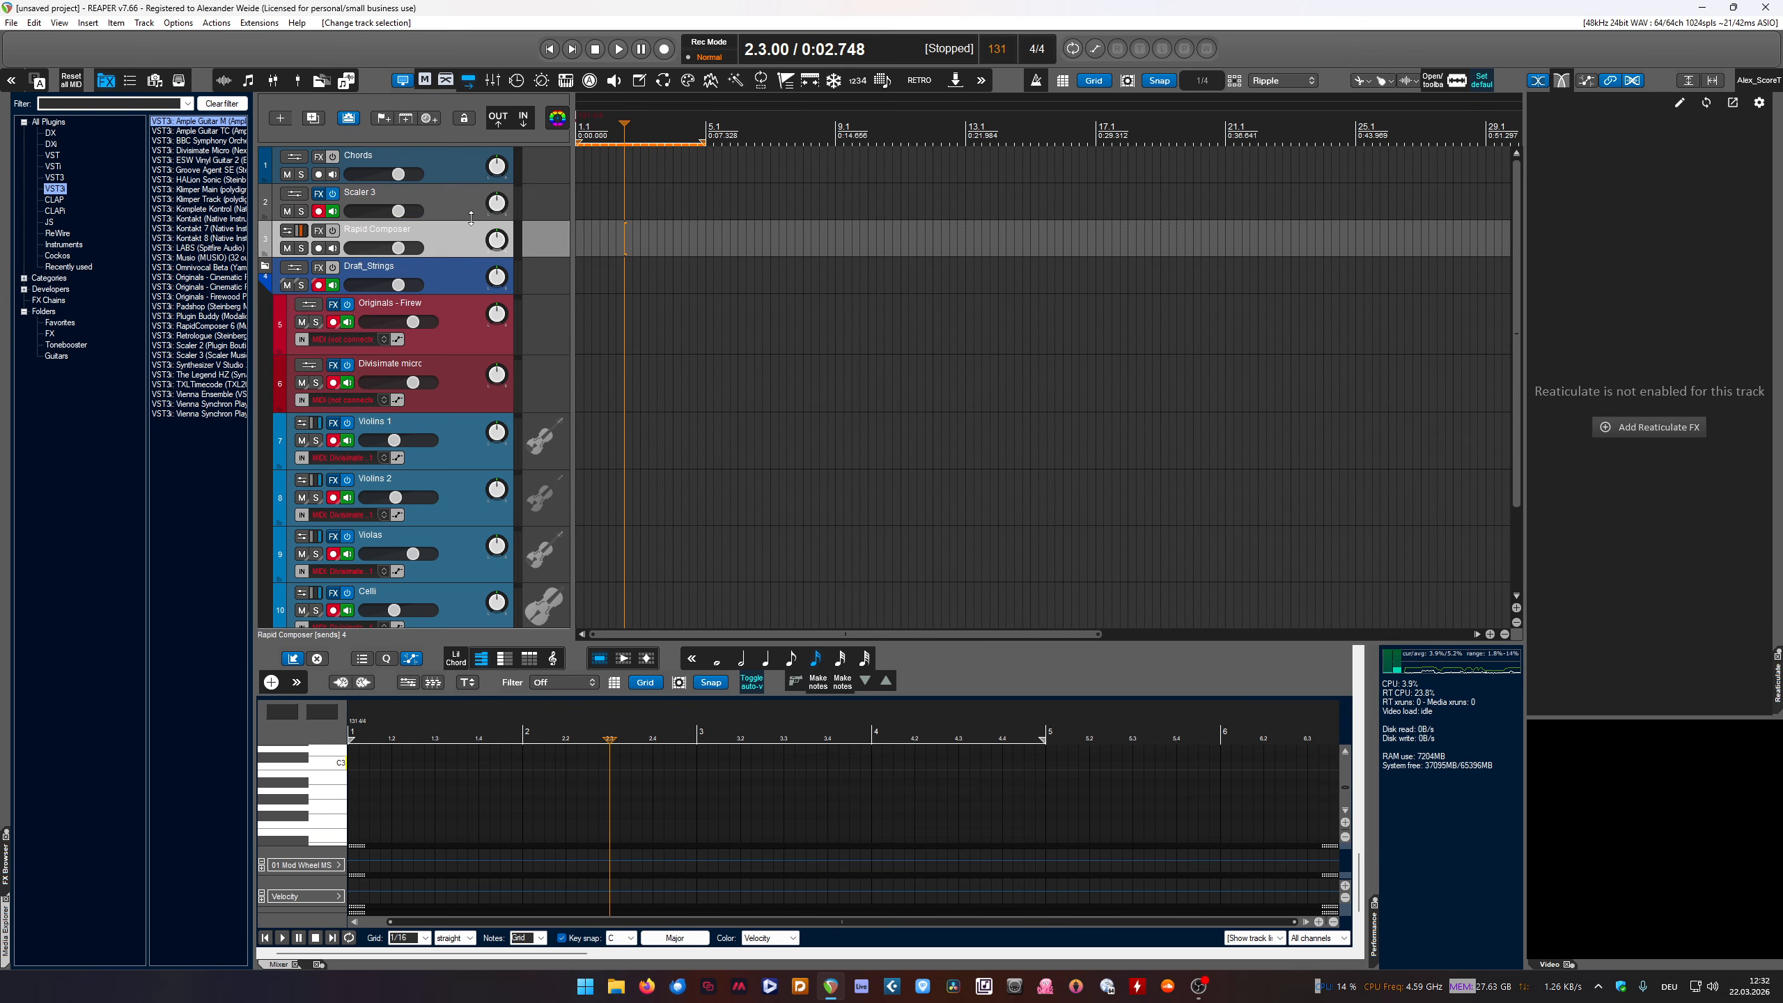
click(448, 214)
click(446, 241)
Open the recent project EarlyMorning.rpp, closing the current unsaved project without saving it
click(8, 23)
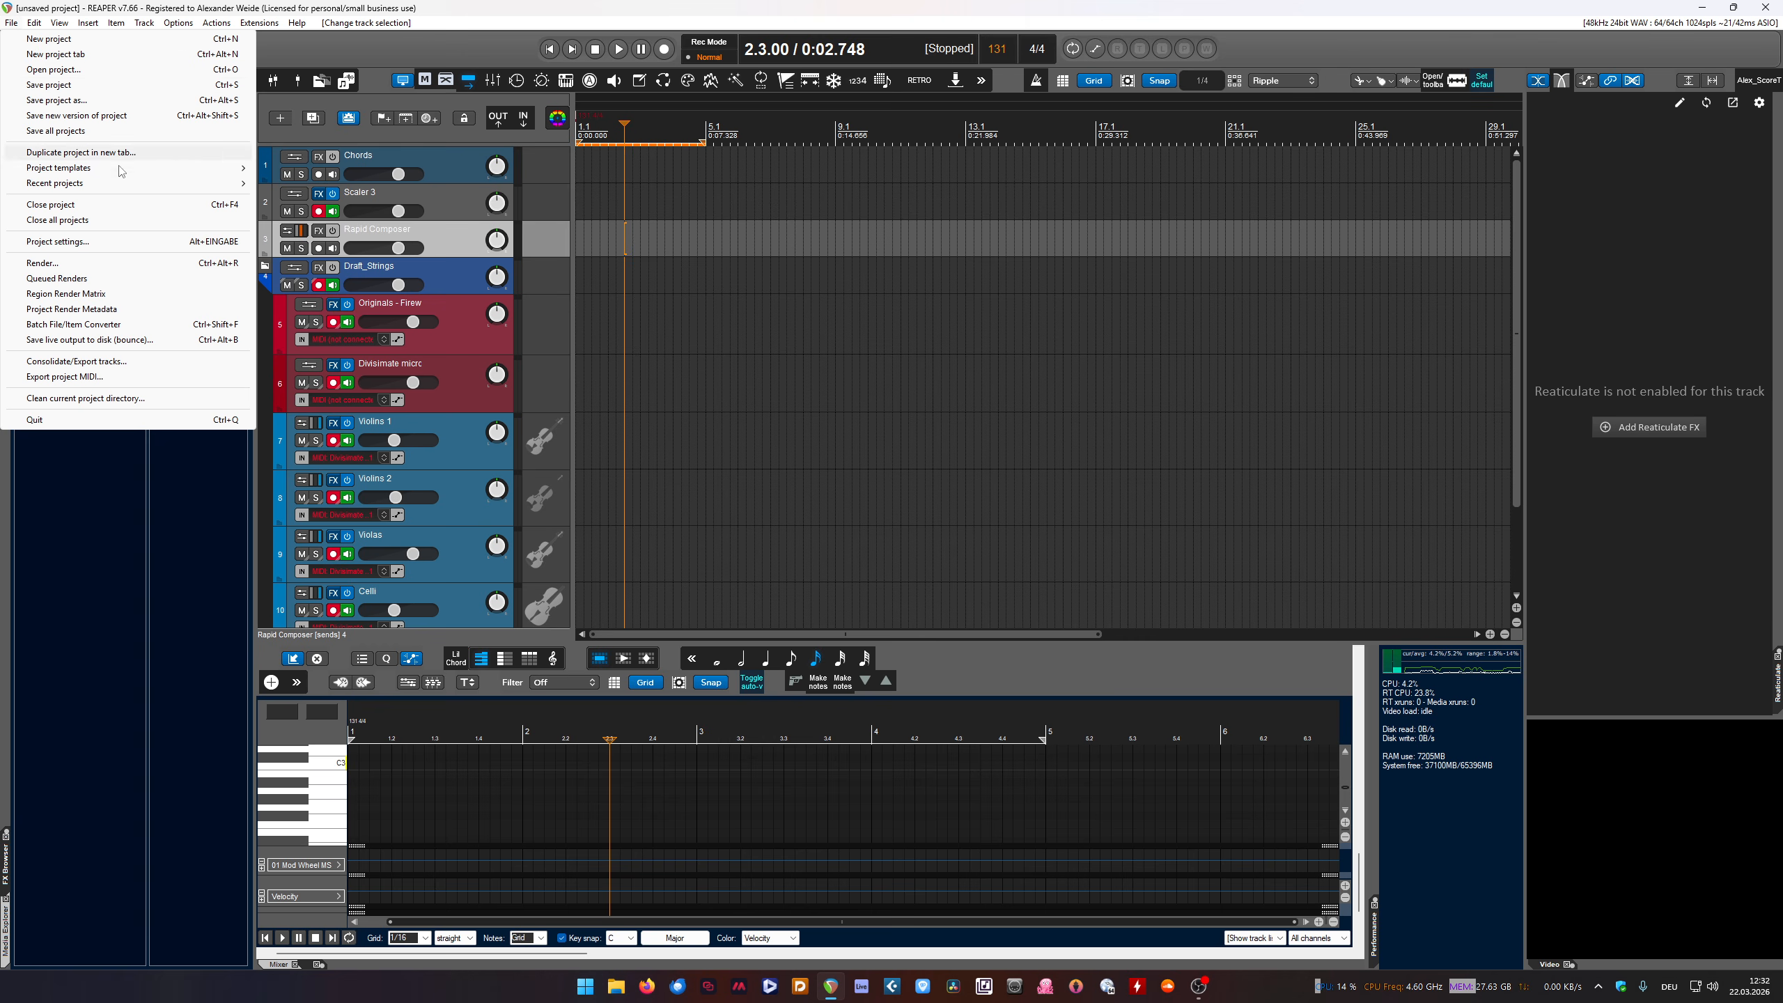
mouse_move(71, 182)
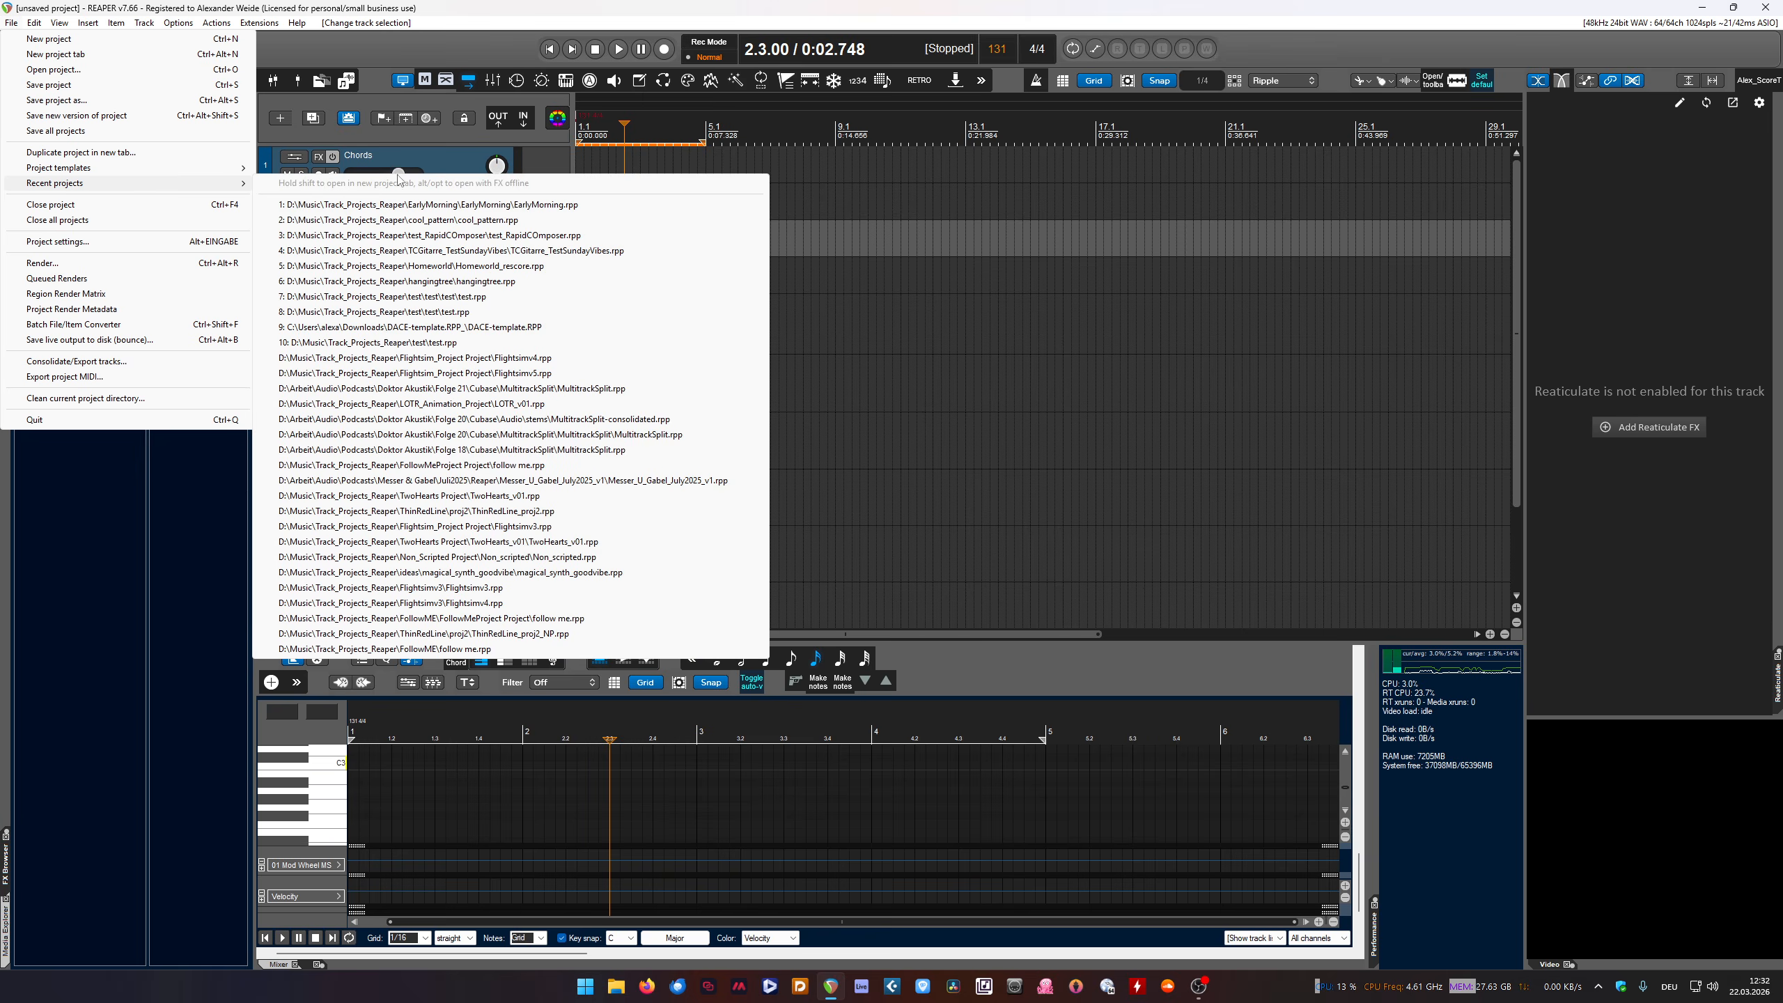
click(546, 205)
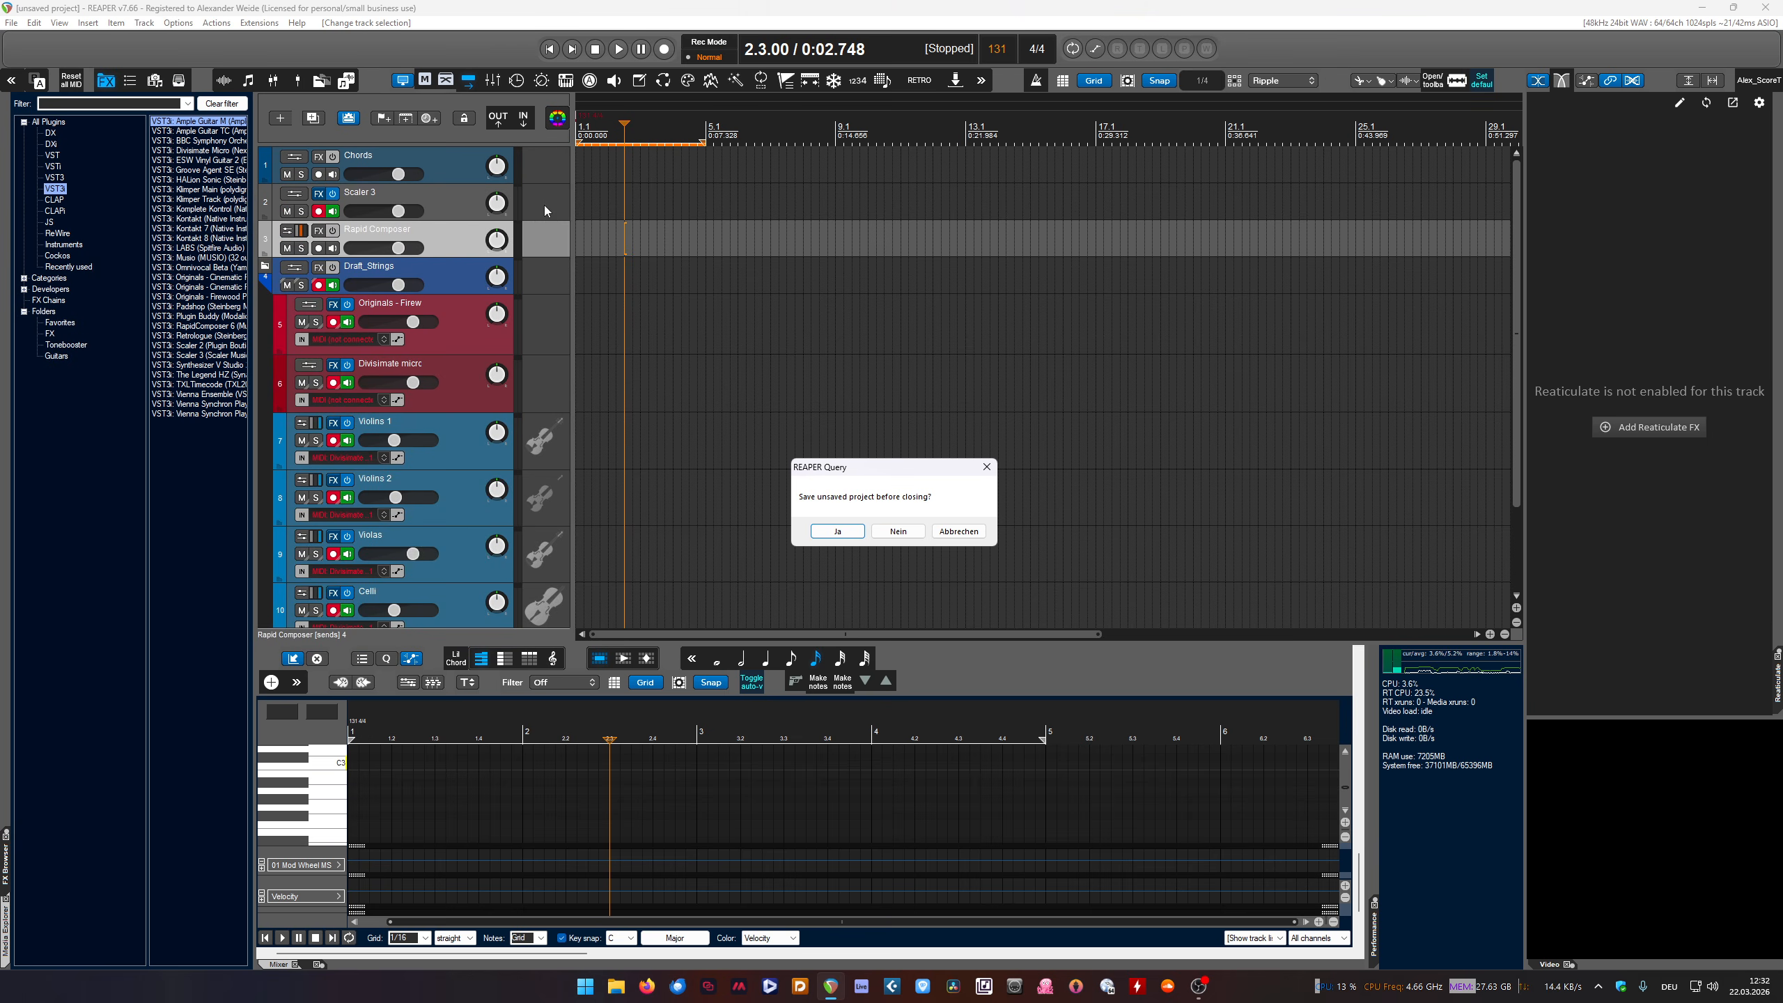
click(904, 535)
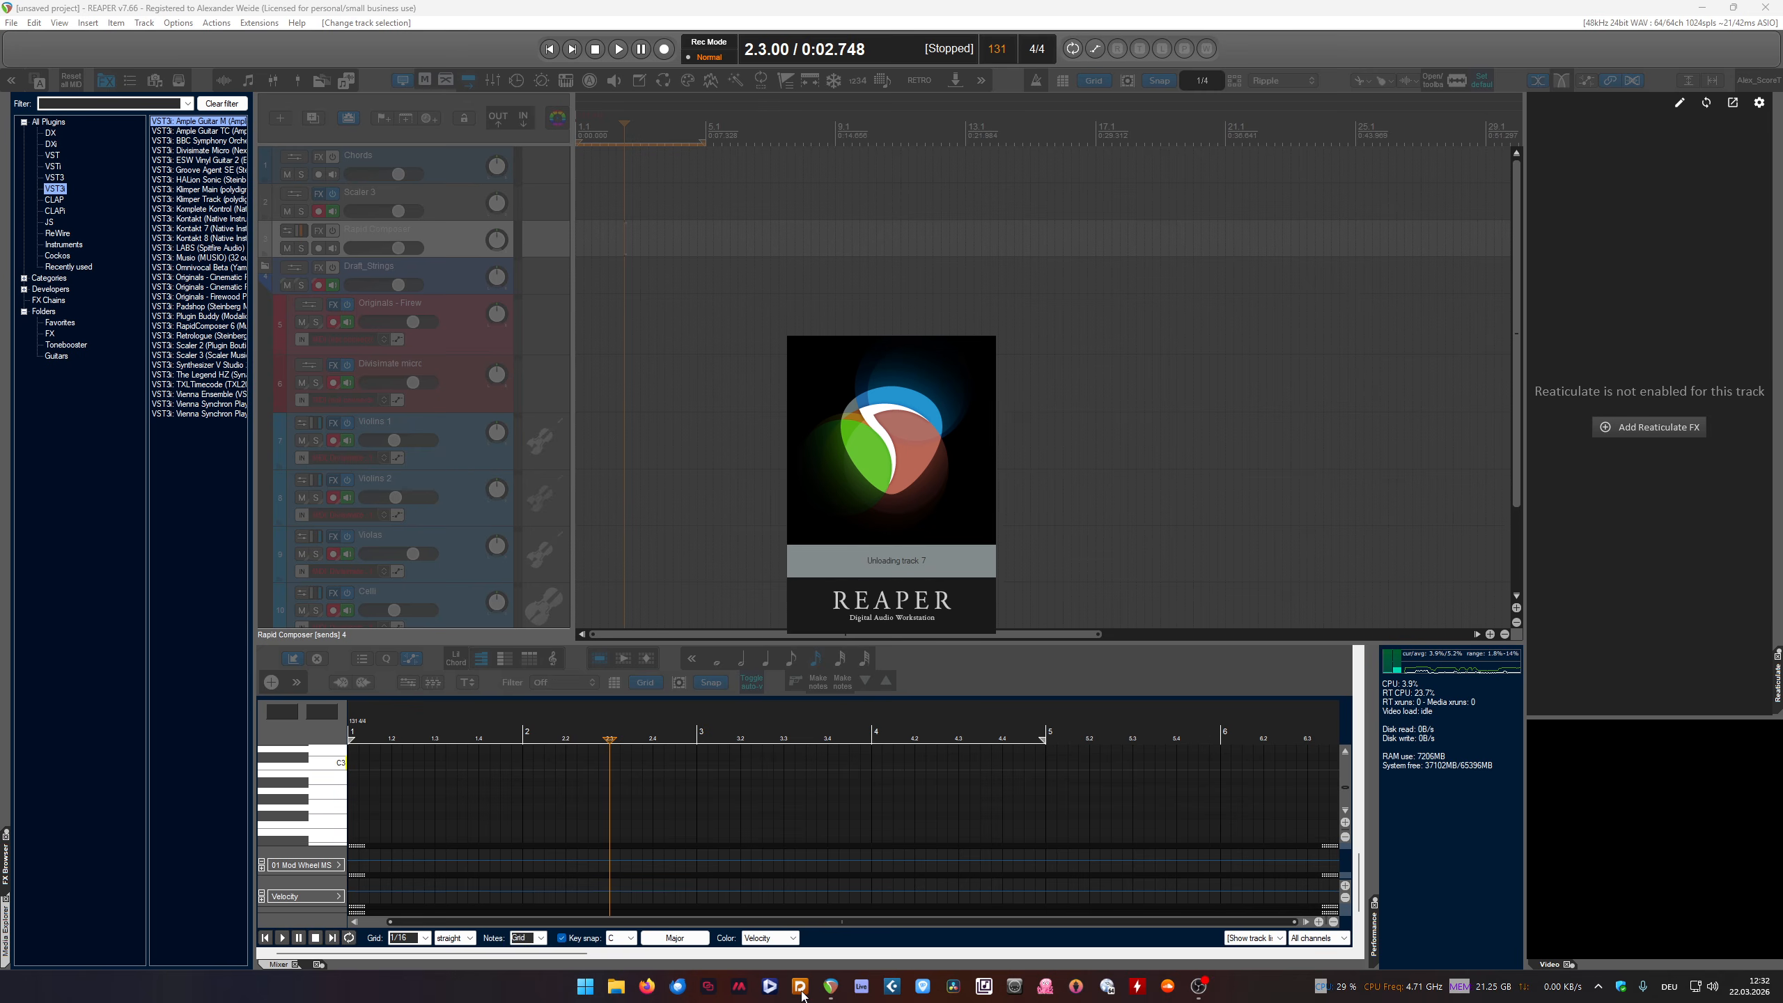
Switch to Dorico and look over the synthesizer, guitar and string staves of the full score
click(803, 996)
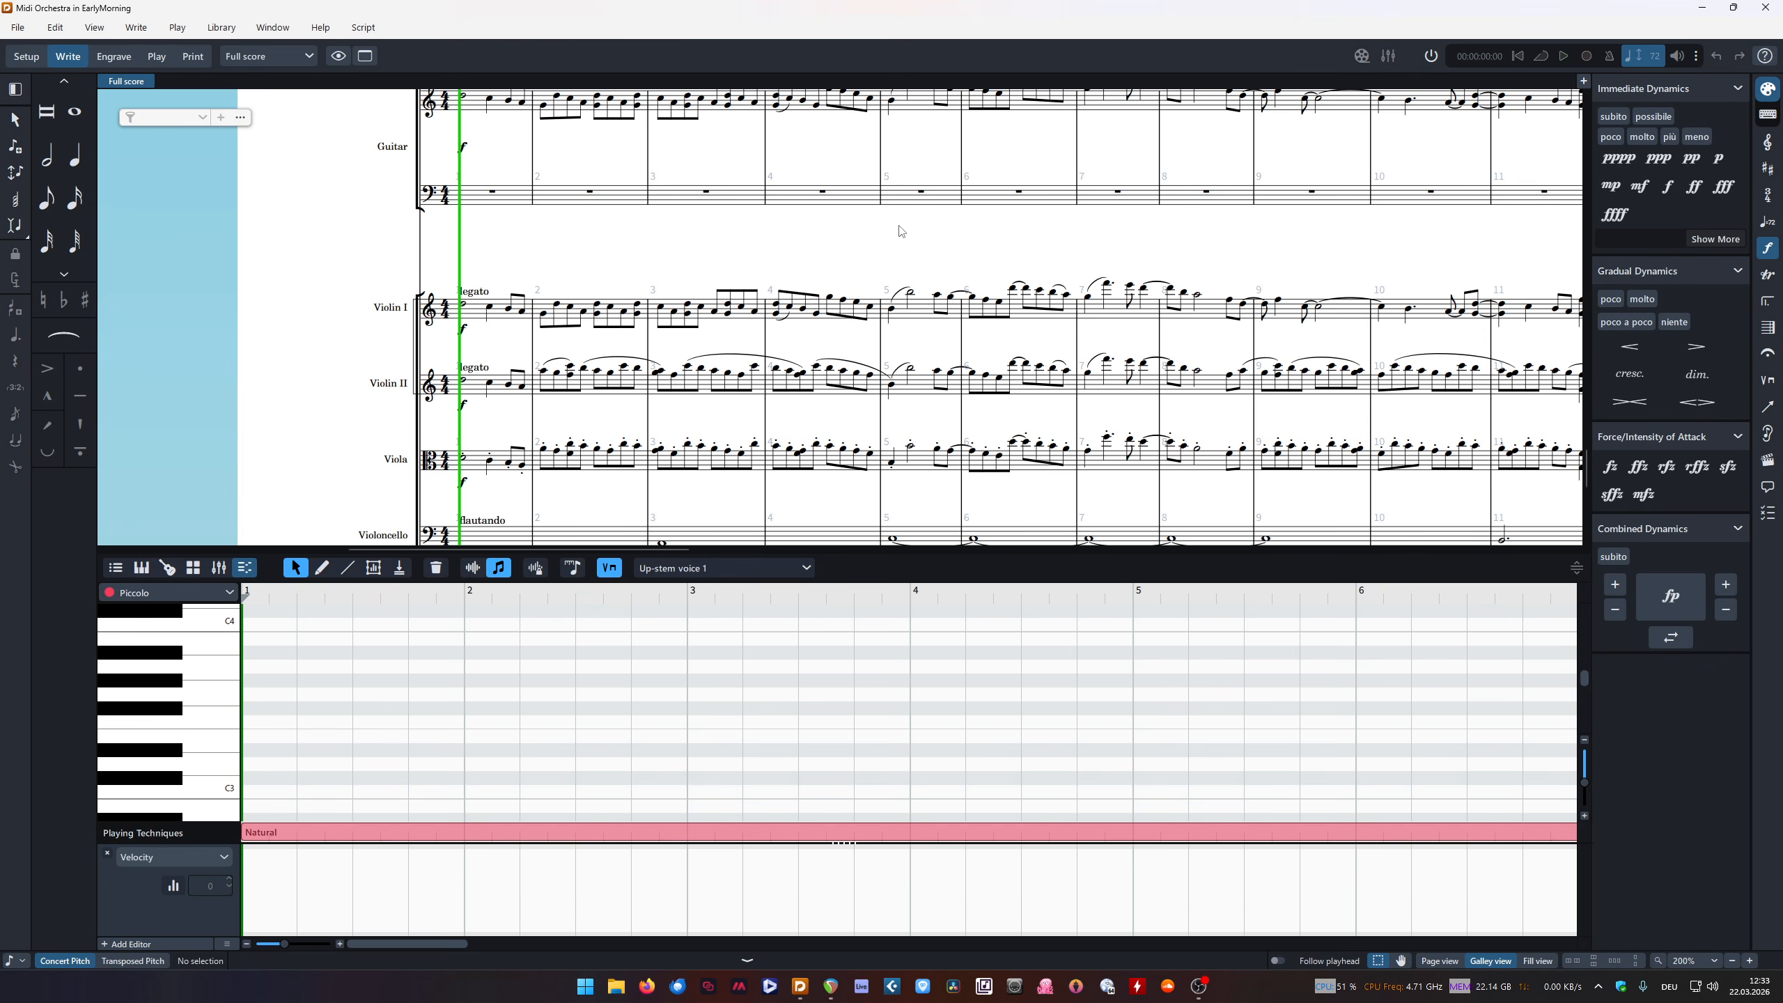
scroll(531, 246, up, 6)
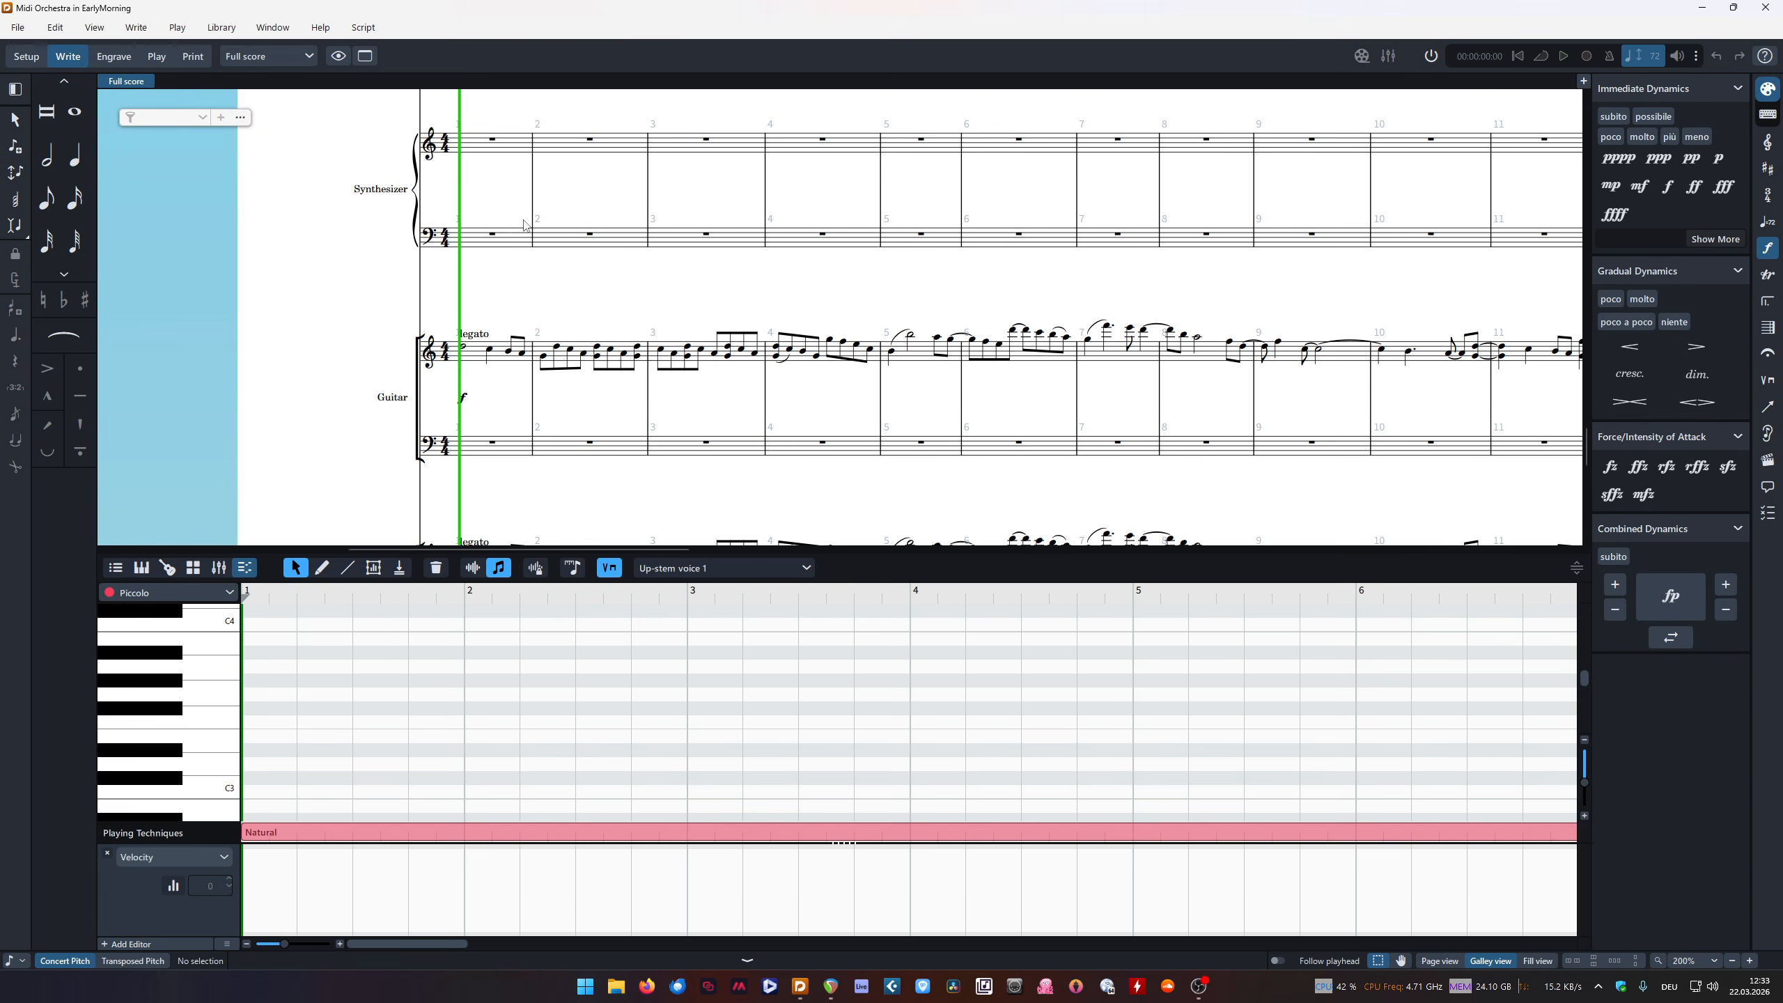
scroll(608, 249, down, 7)
Go to Play mode, list the VST and MIDI instruments, and examine the endpoint setup of 01 - U6MIDI Pro
click(156, 56)
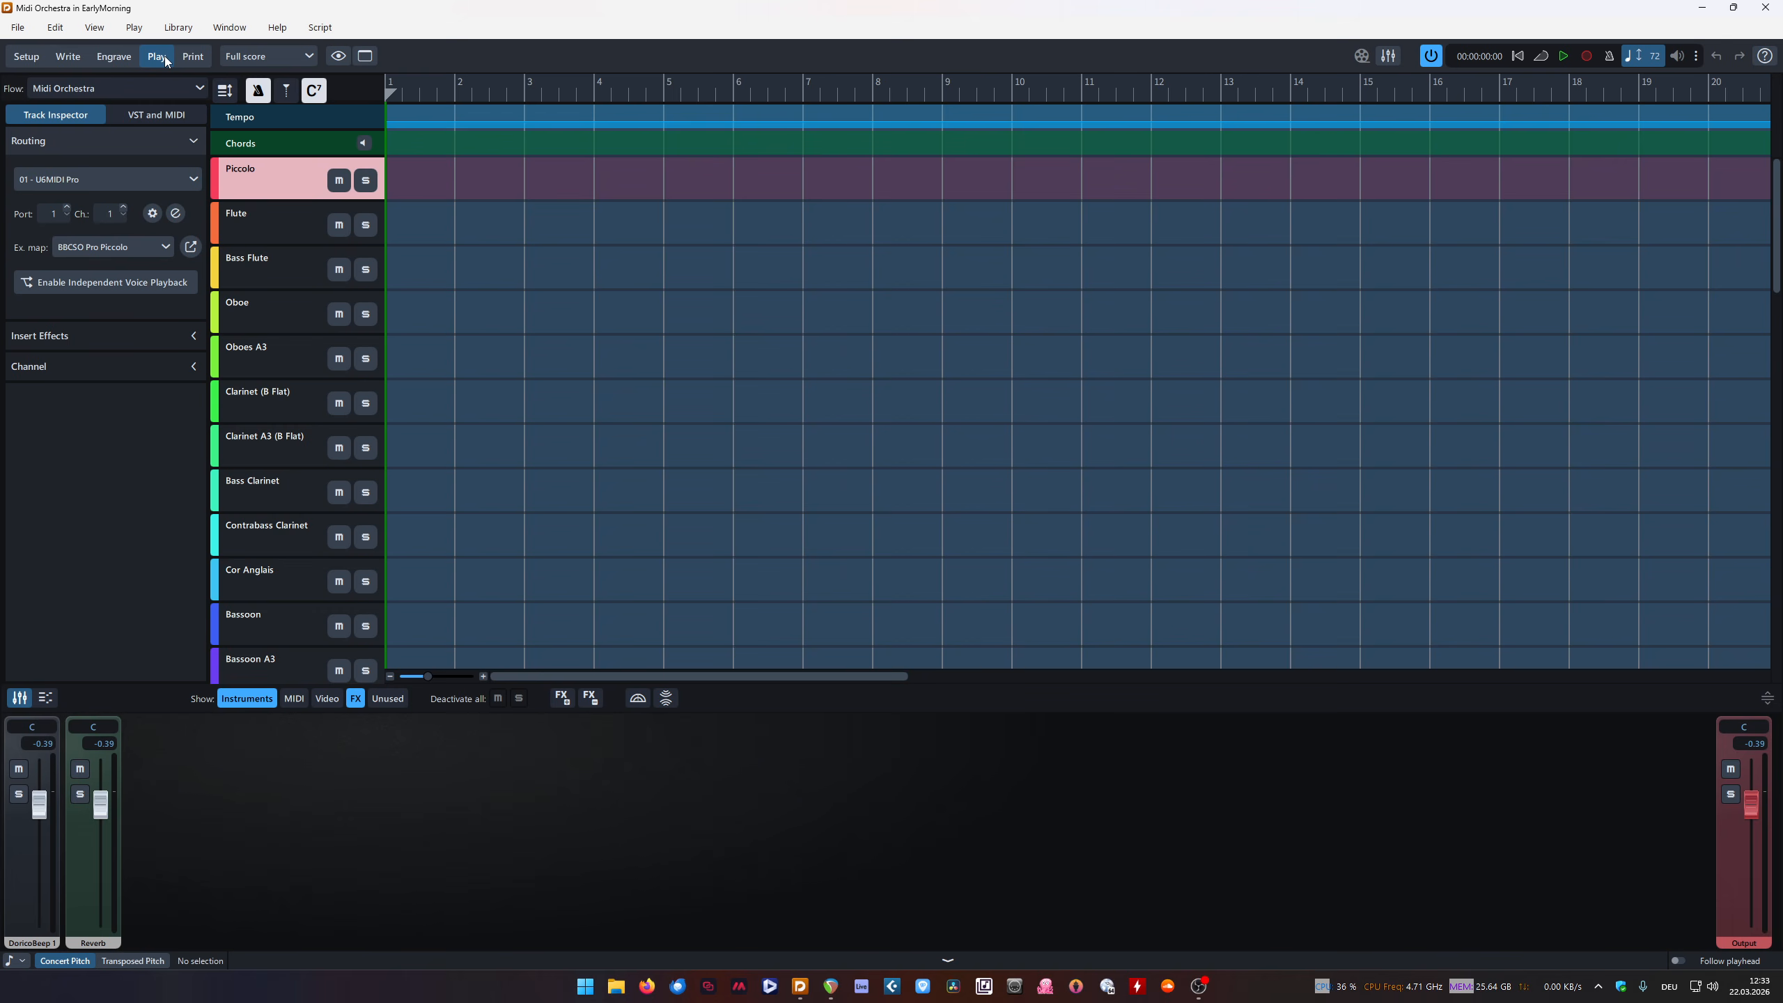
click(148, 116)
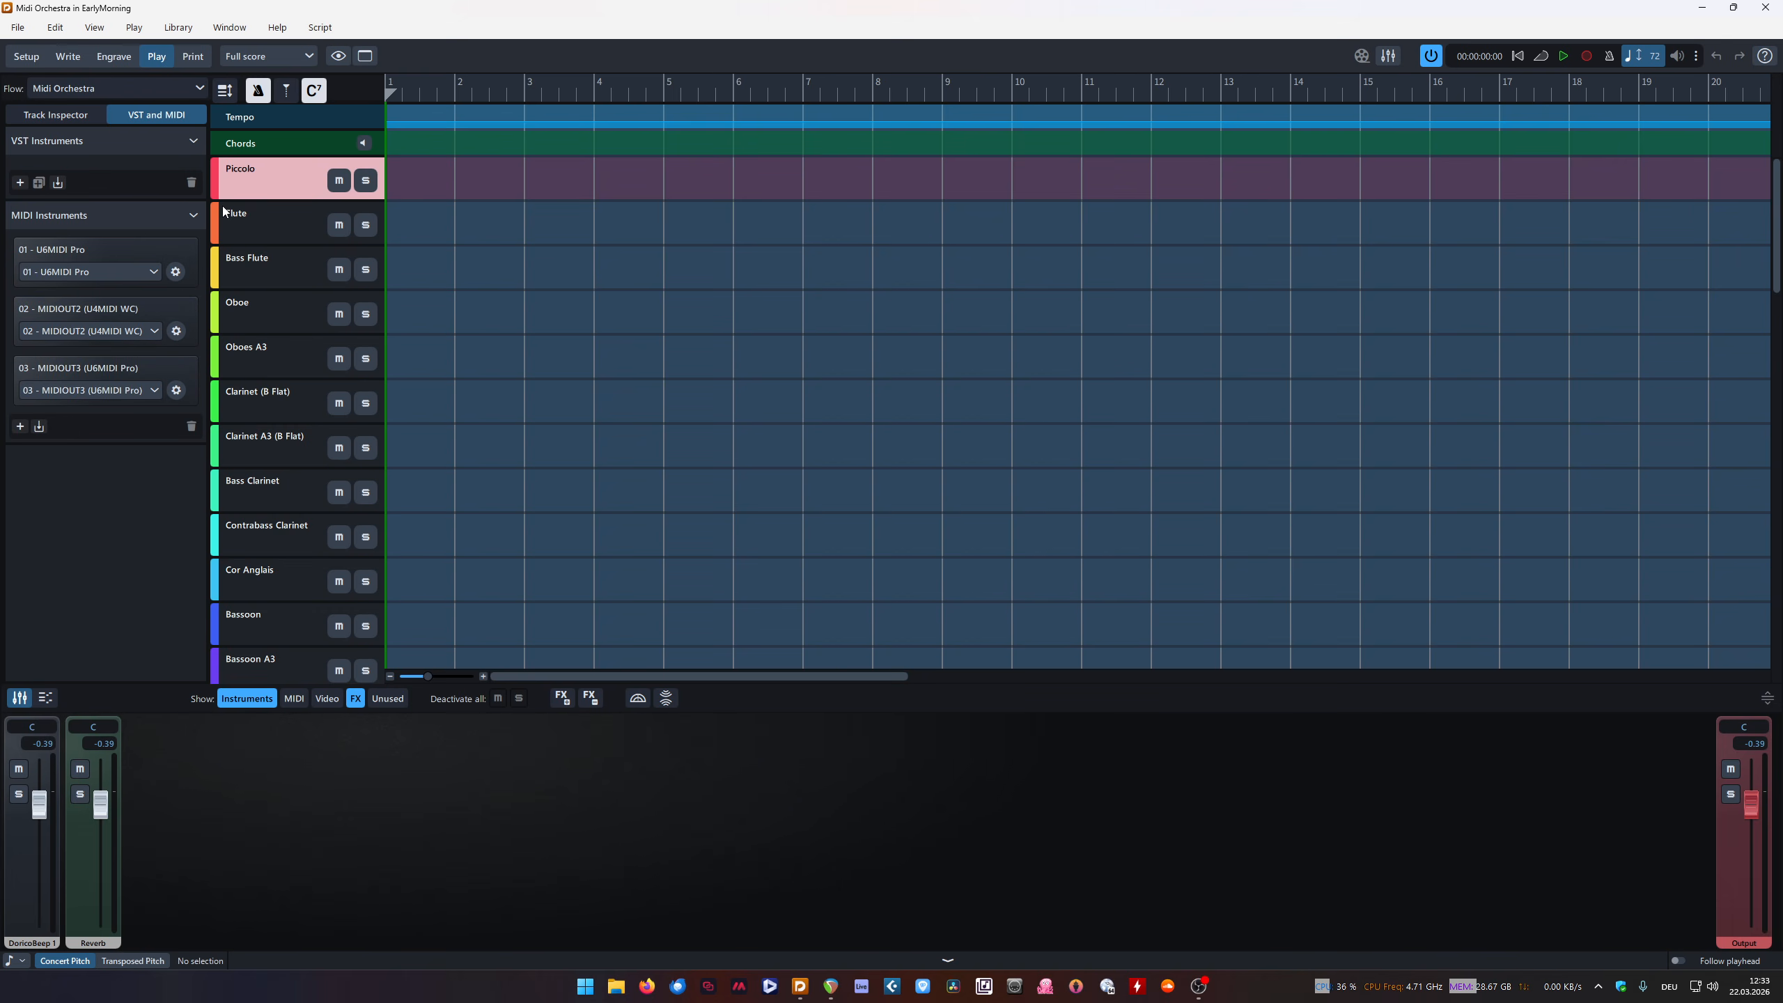
scroll(252, 445, down, 8)
scroll(252, 445, down, 3)
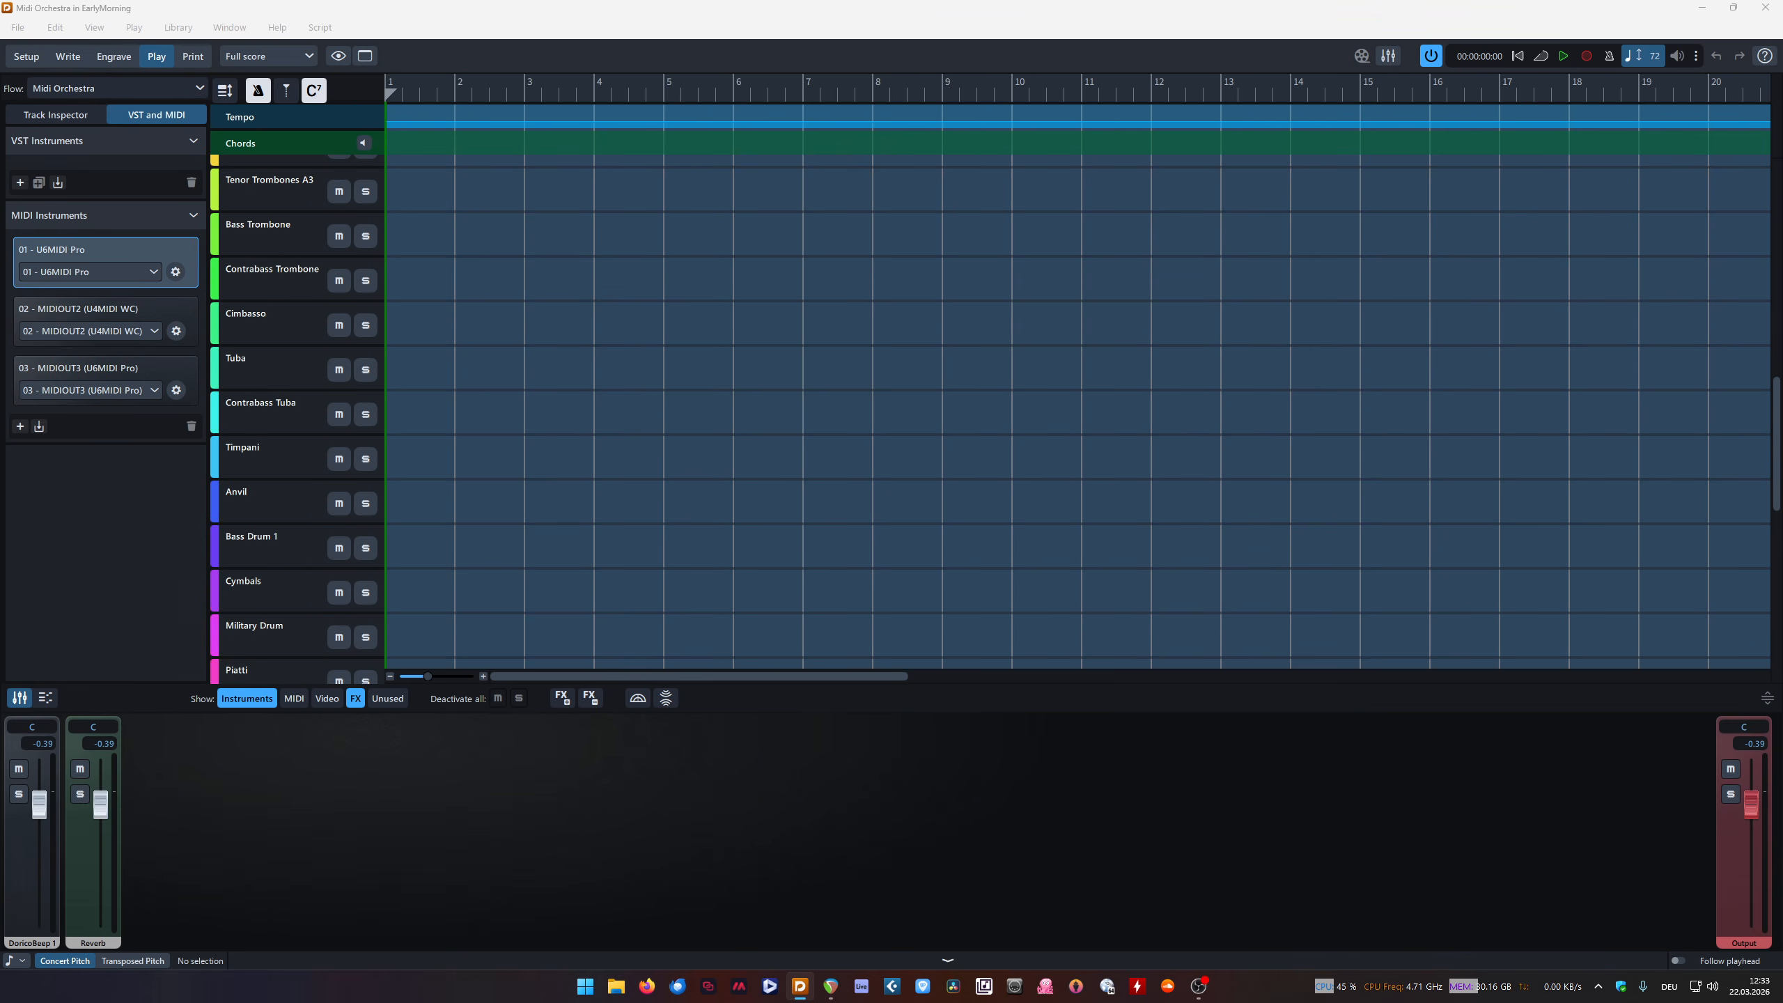
click(176, 271)
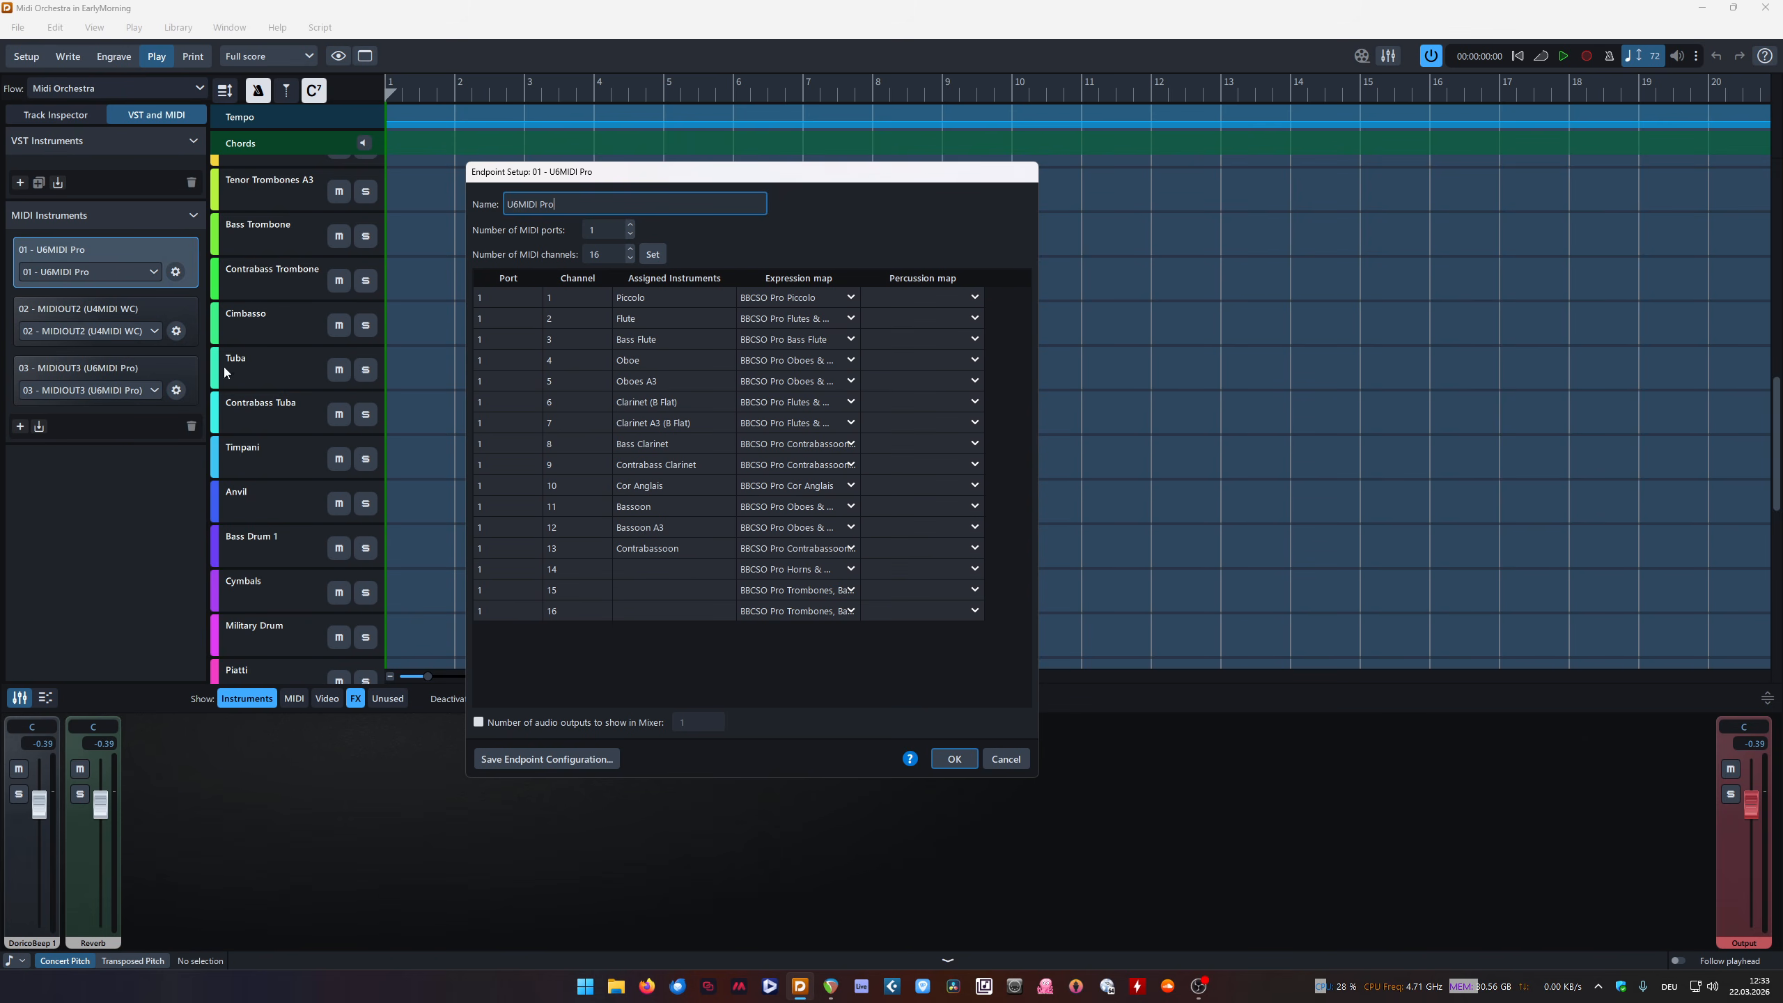
click(954, 758)
Examine the endpoint setups of 02 - MIDIOUT2 (U4MIDI WC) and 03 - MIDIOUT3 (U6MIDI Pro), leaving both unchanged
click(176, 330)
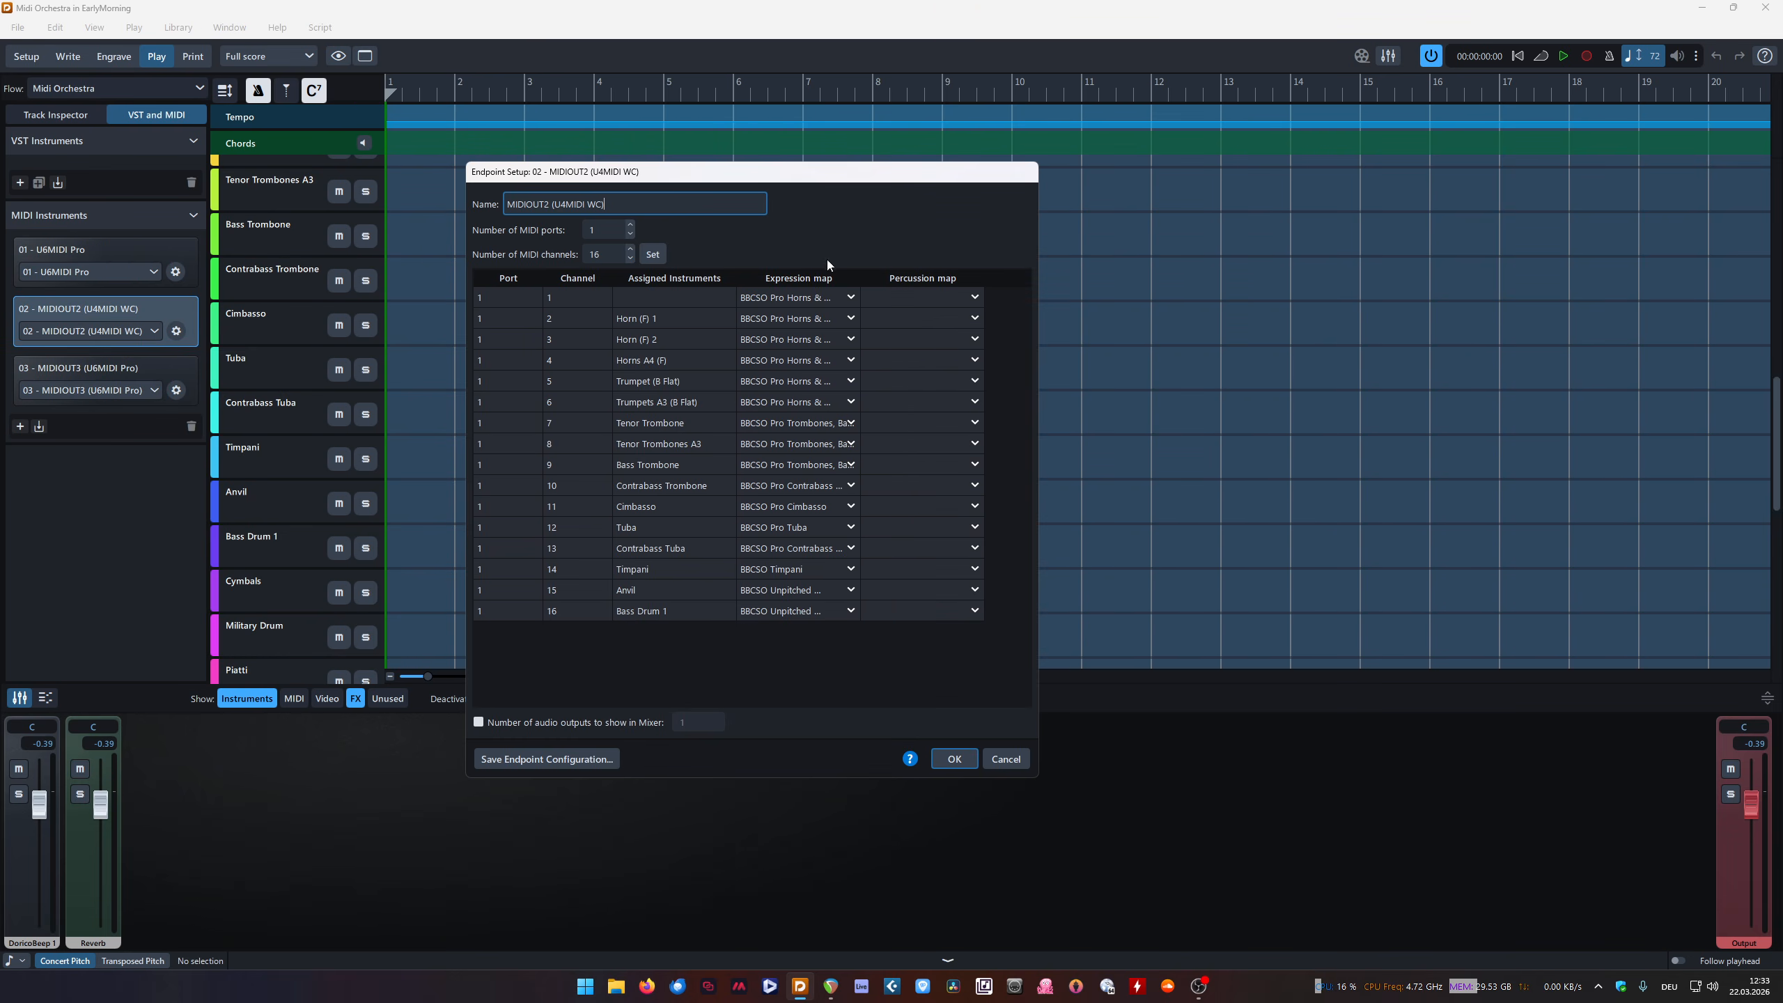
click(850, 320)
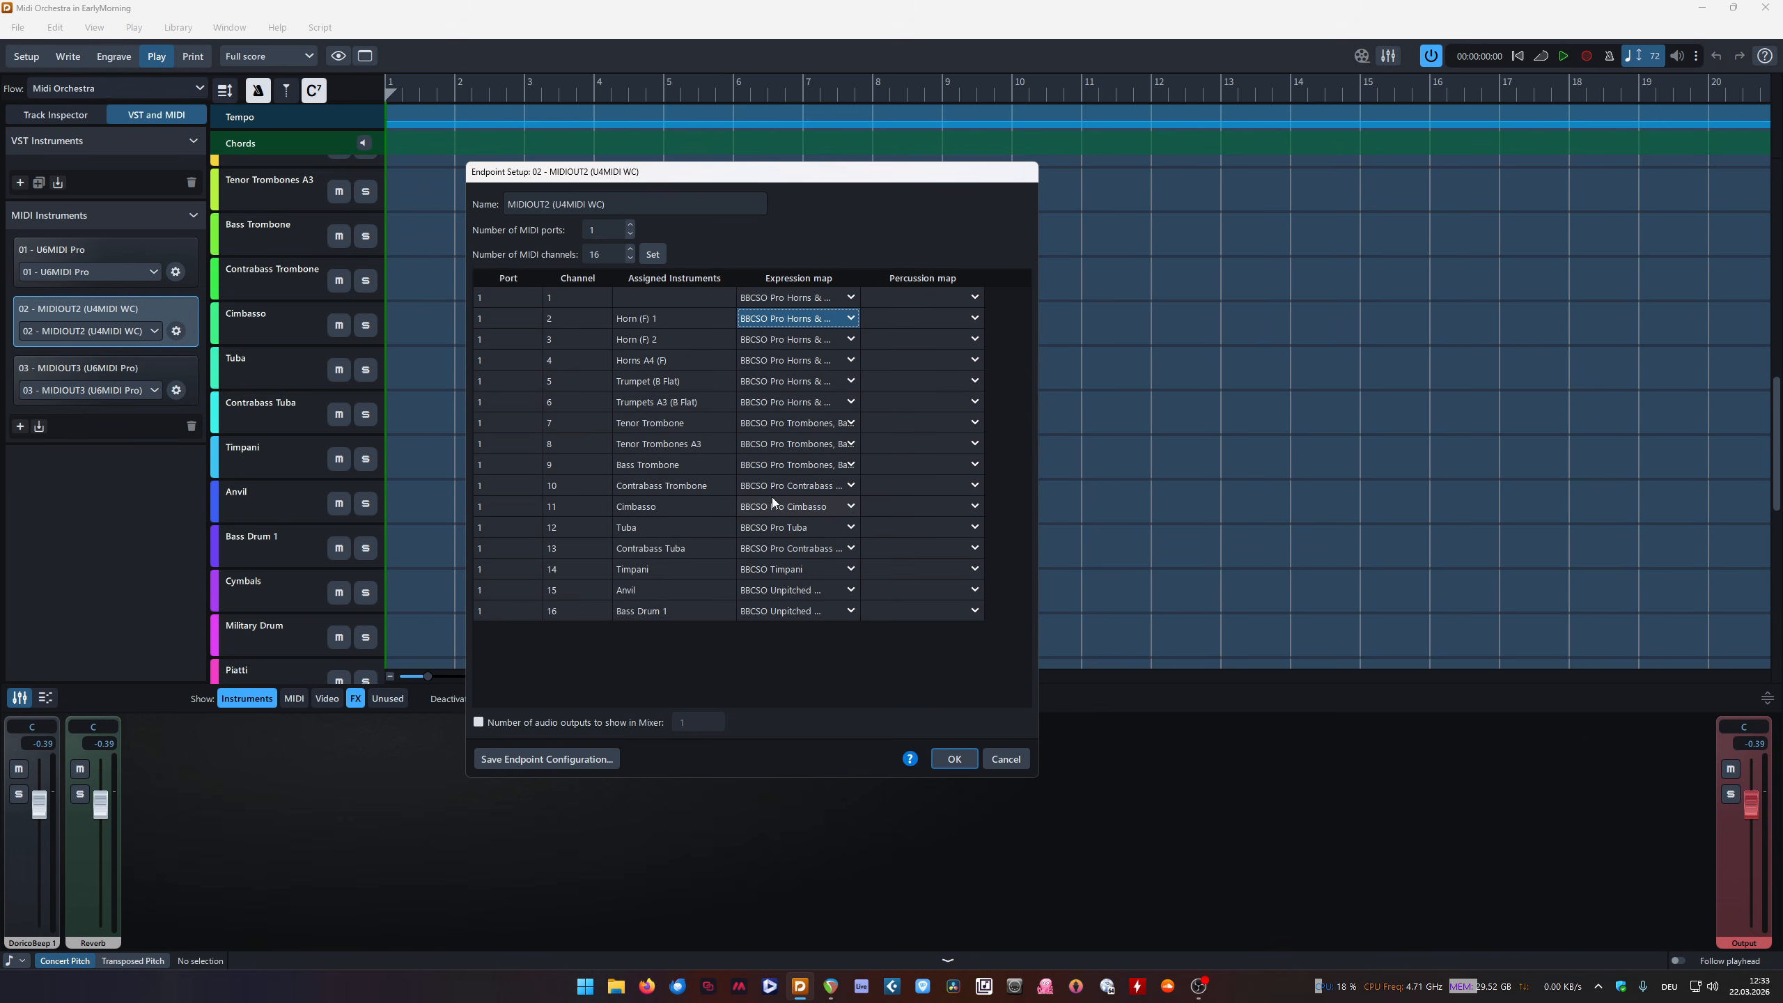
click(1012, 757)
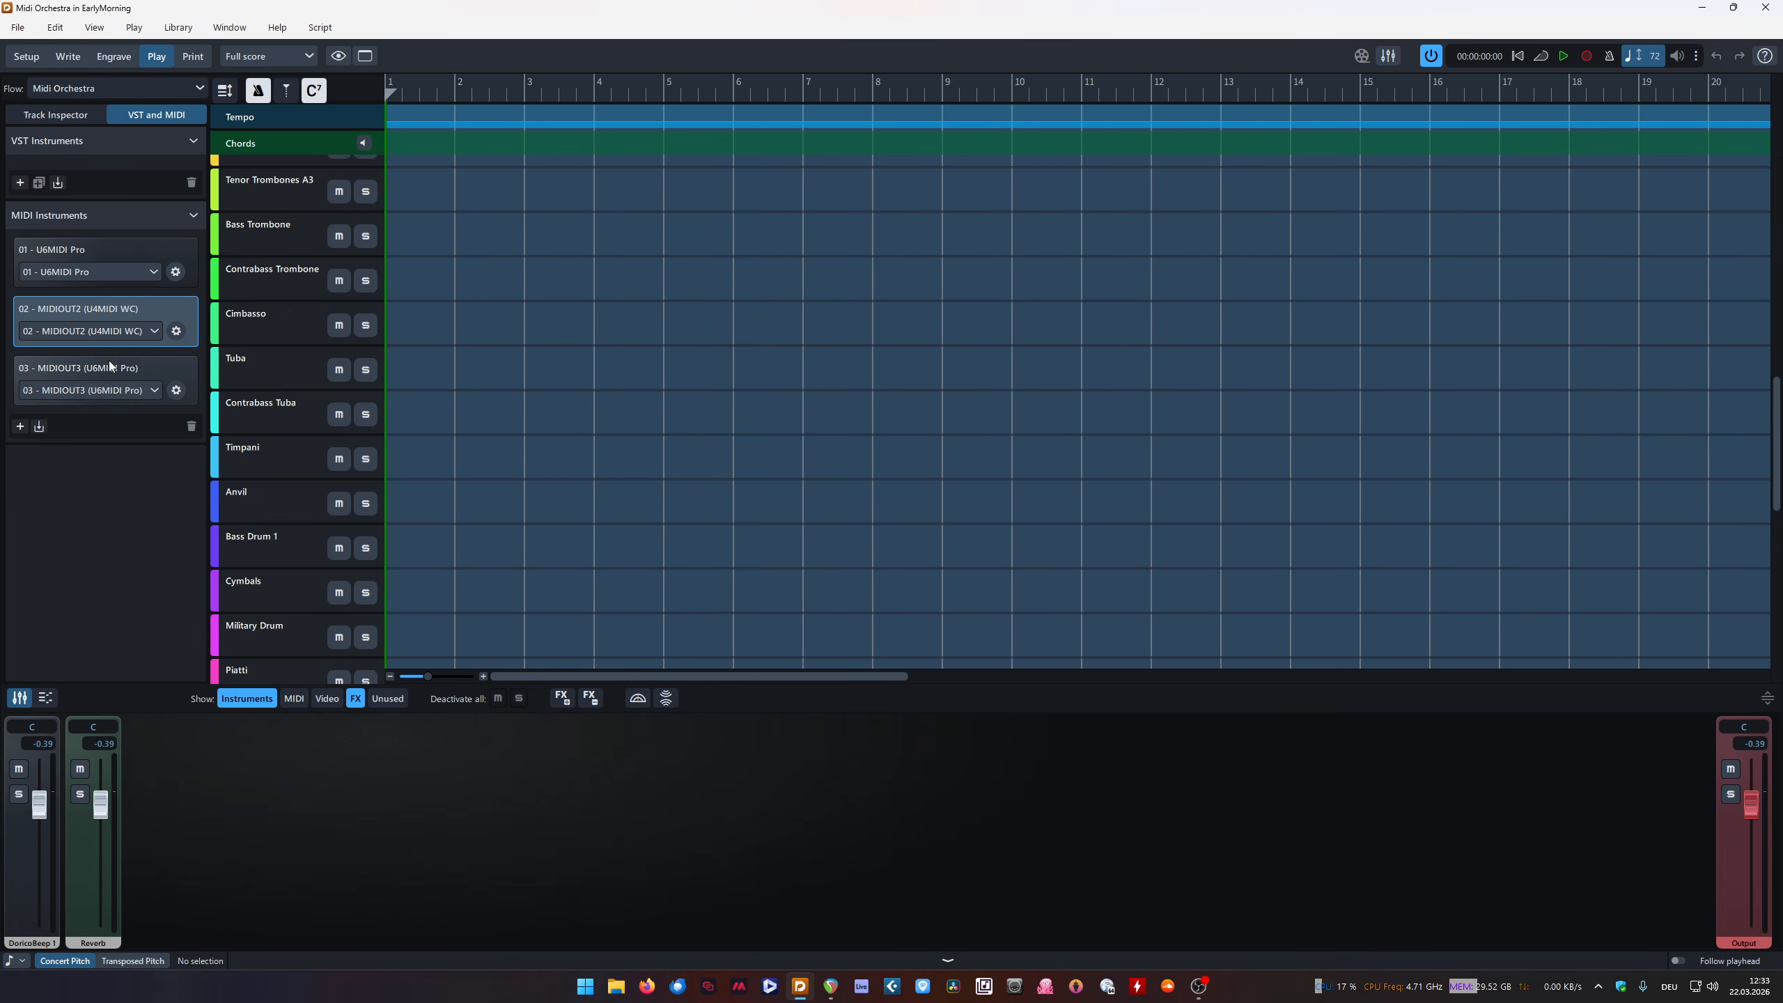
click(176, 390)
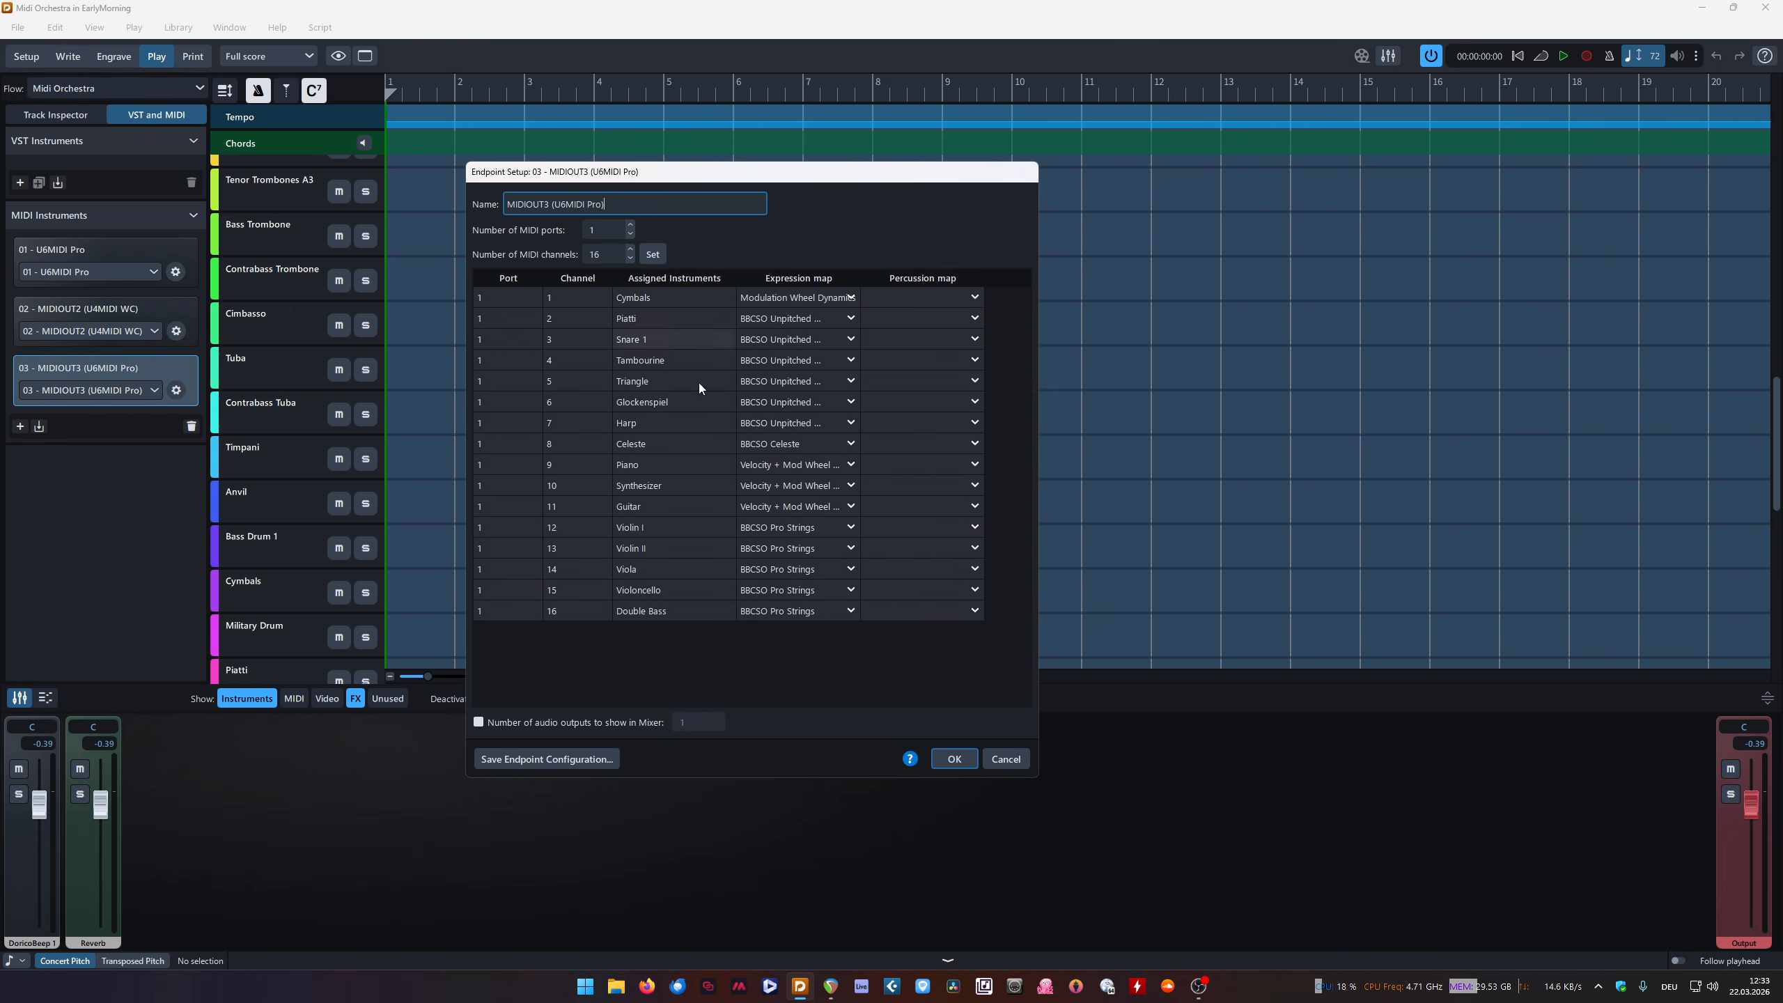
click(1006, 760)
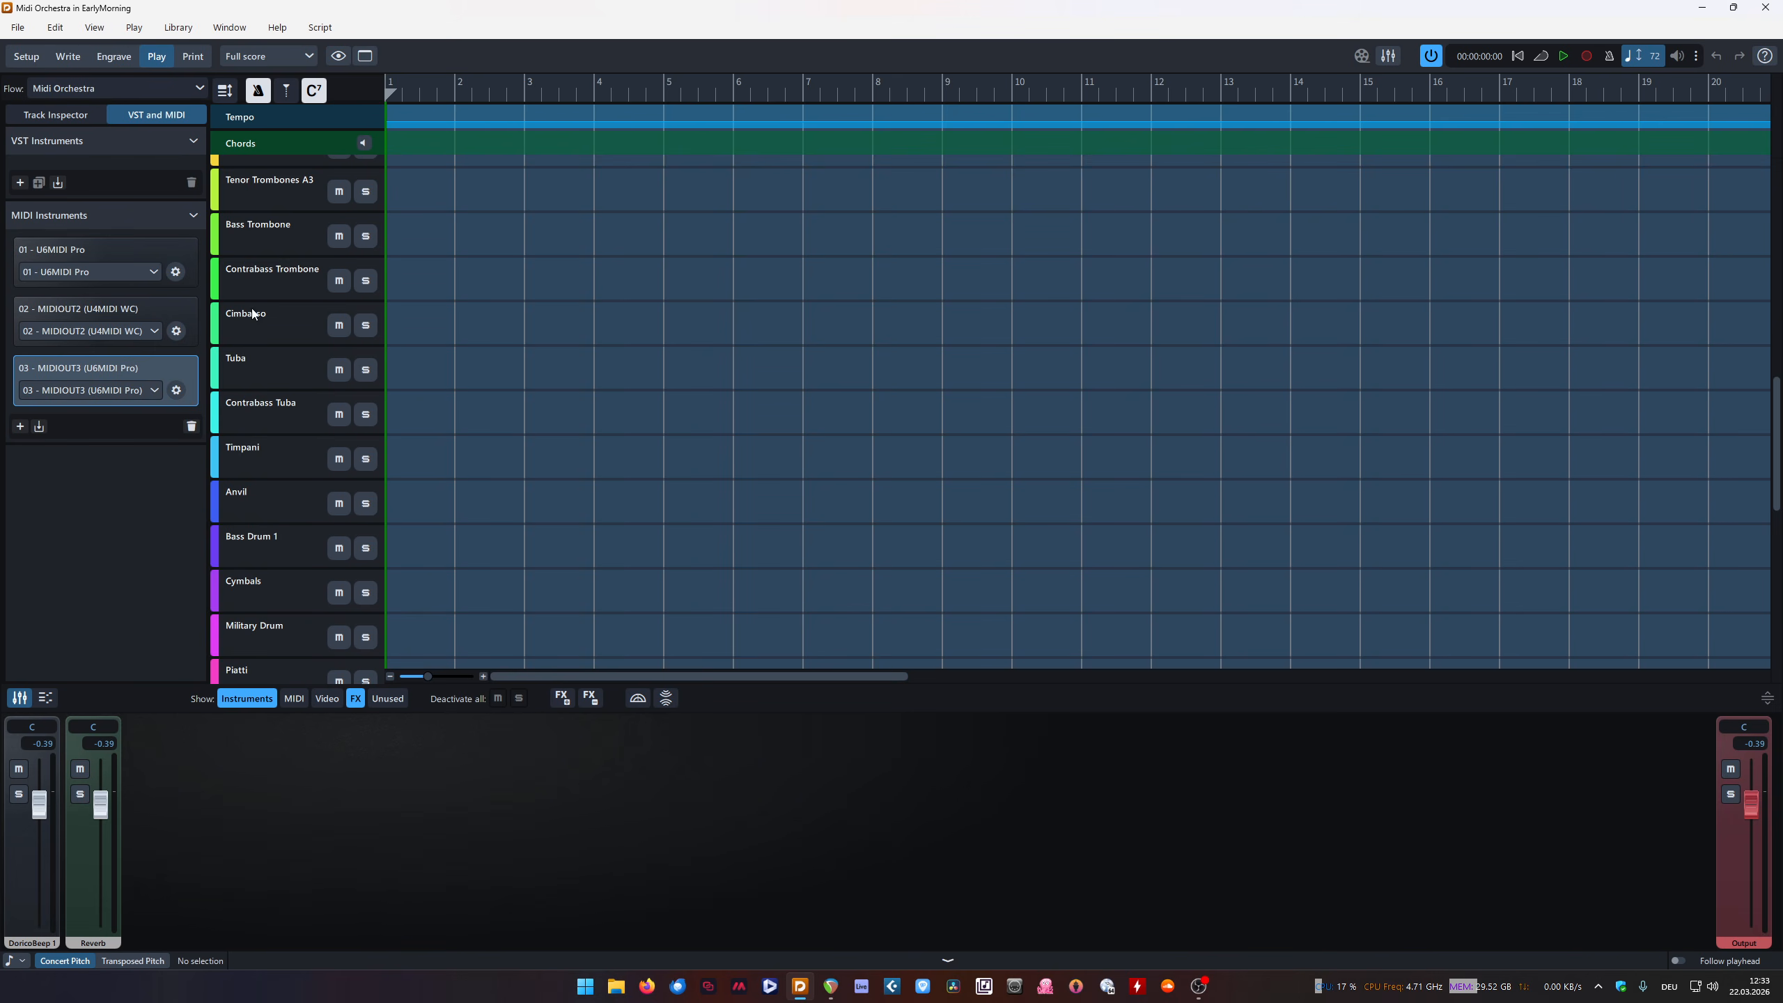
Look through the instrument tracks down to Double Bass and return to Write mode
scroll(237, 360, up, 10)
scroll(249, 351, down, 10)
scroll(253, 347, down, 8)
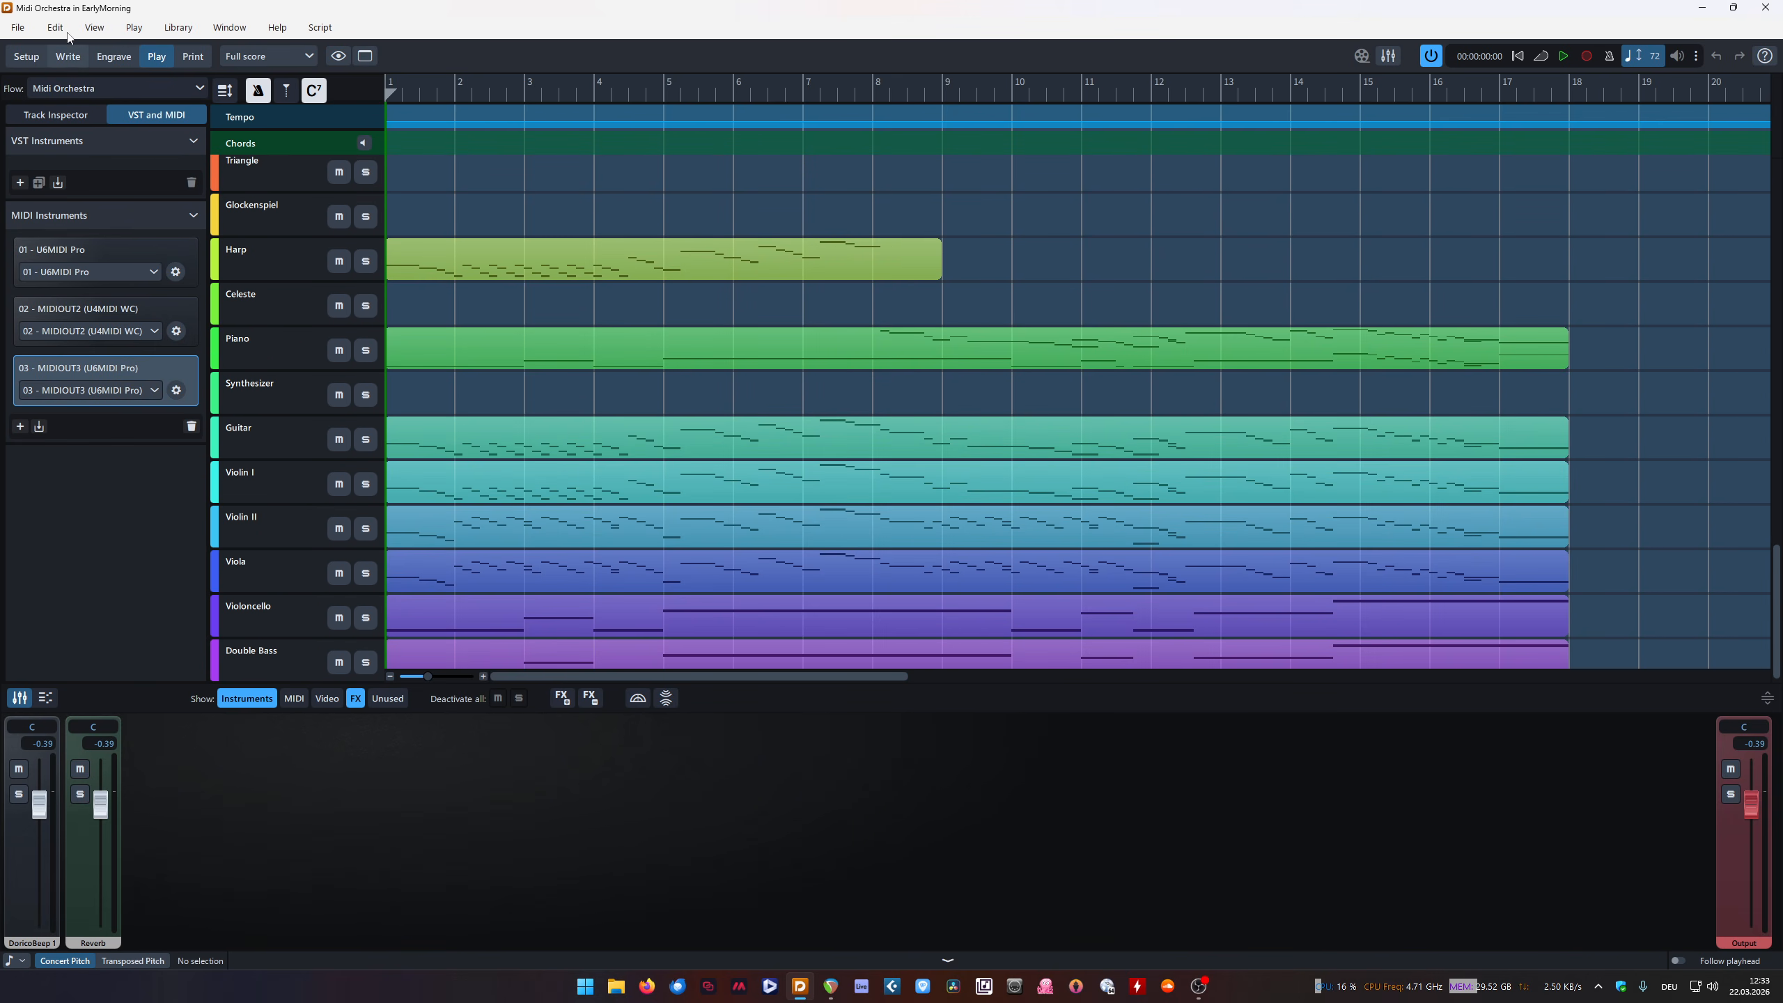
click(68, 56)
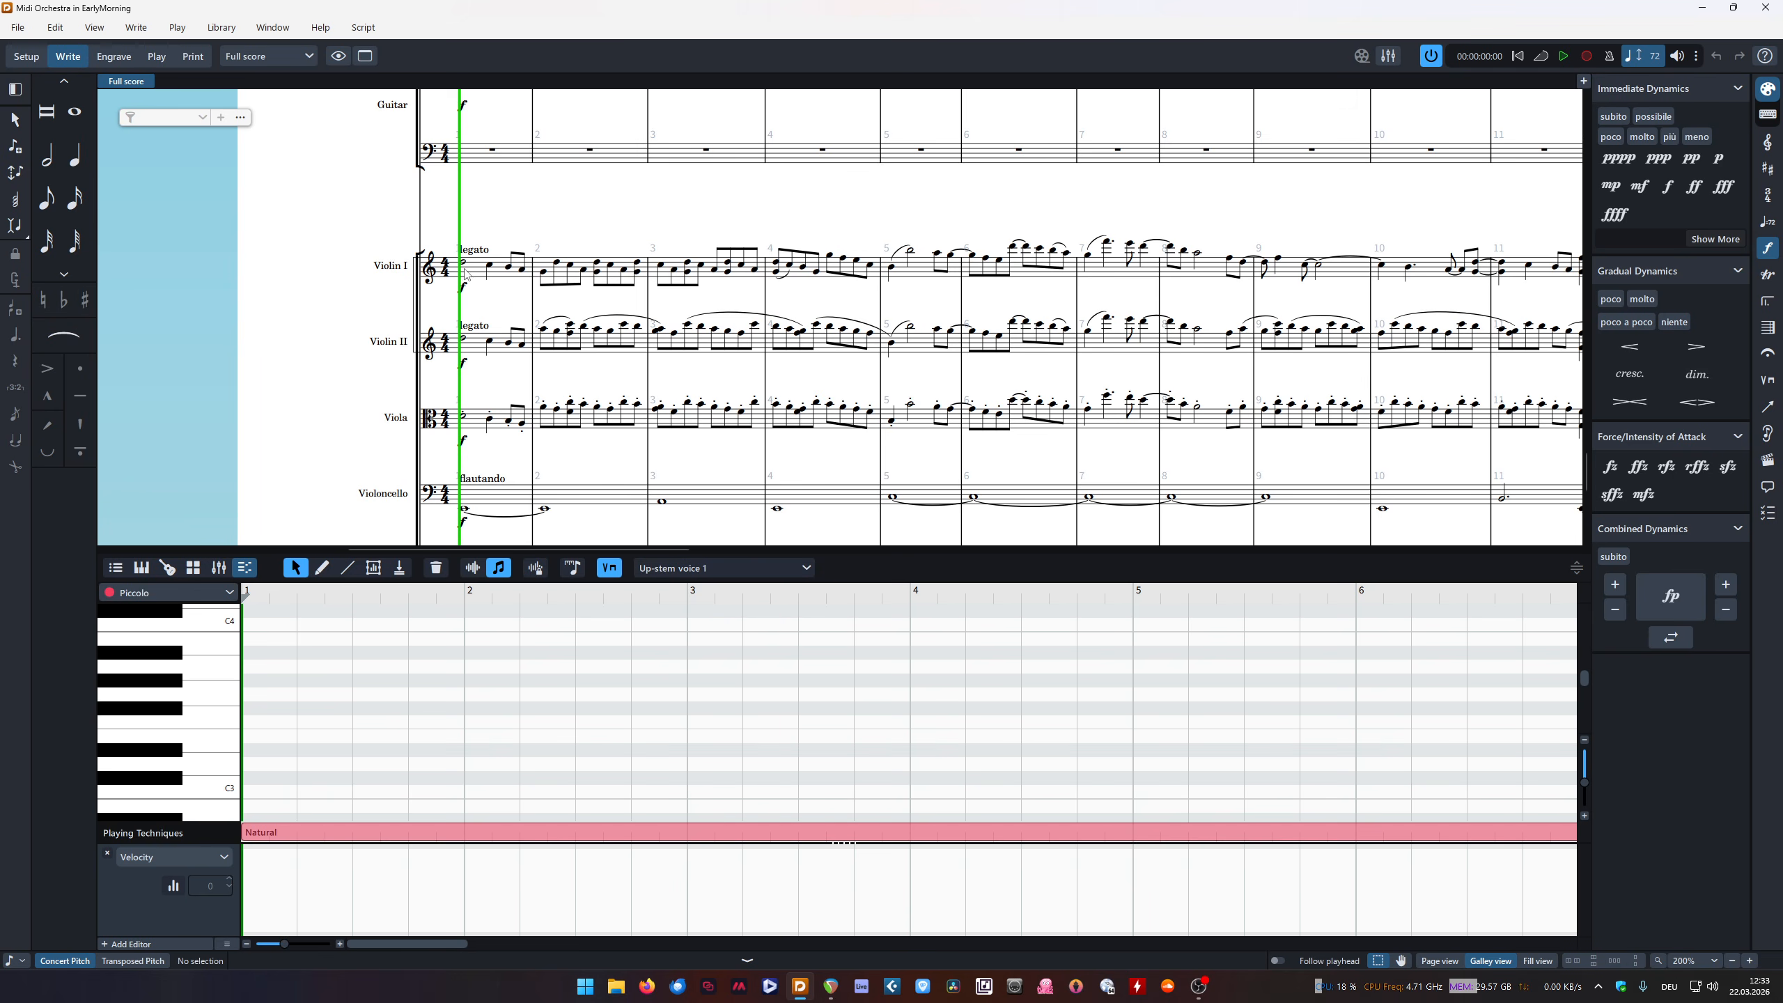
Switch to REAPER, check the input options of the Violins 1 track and select the Strings folder track
click(832, 987)
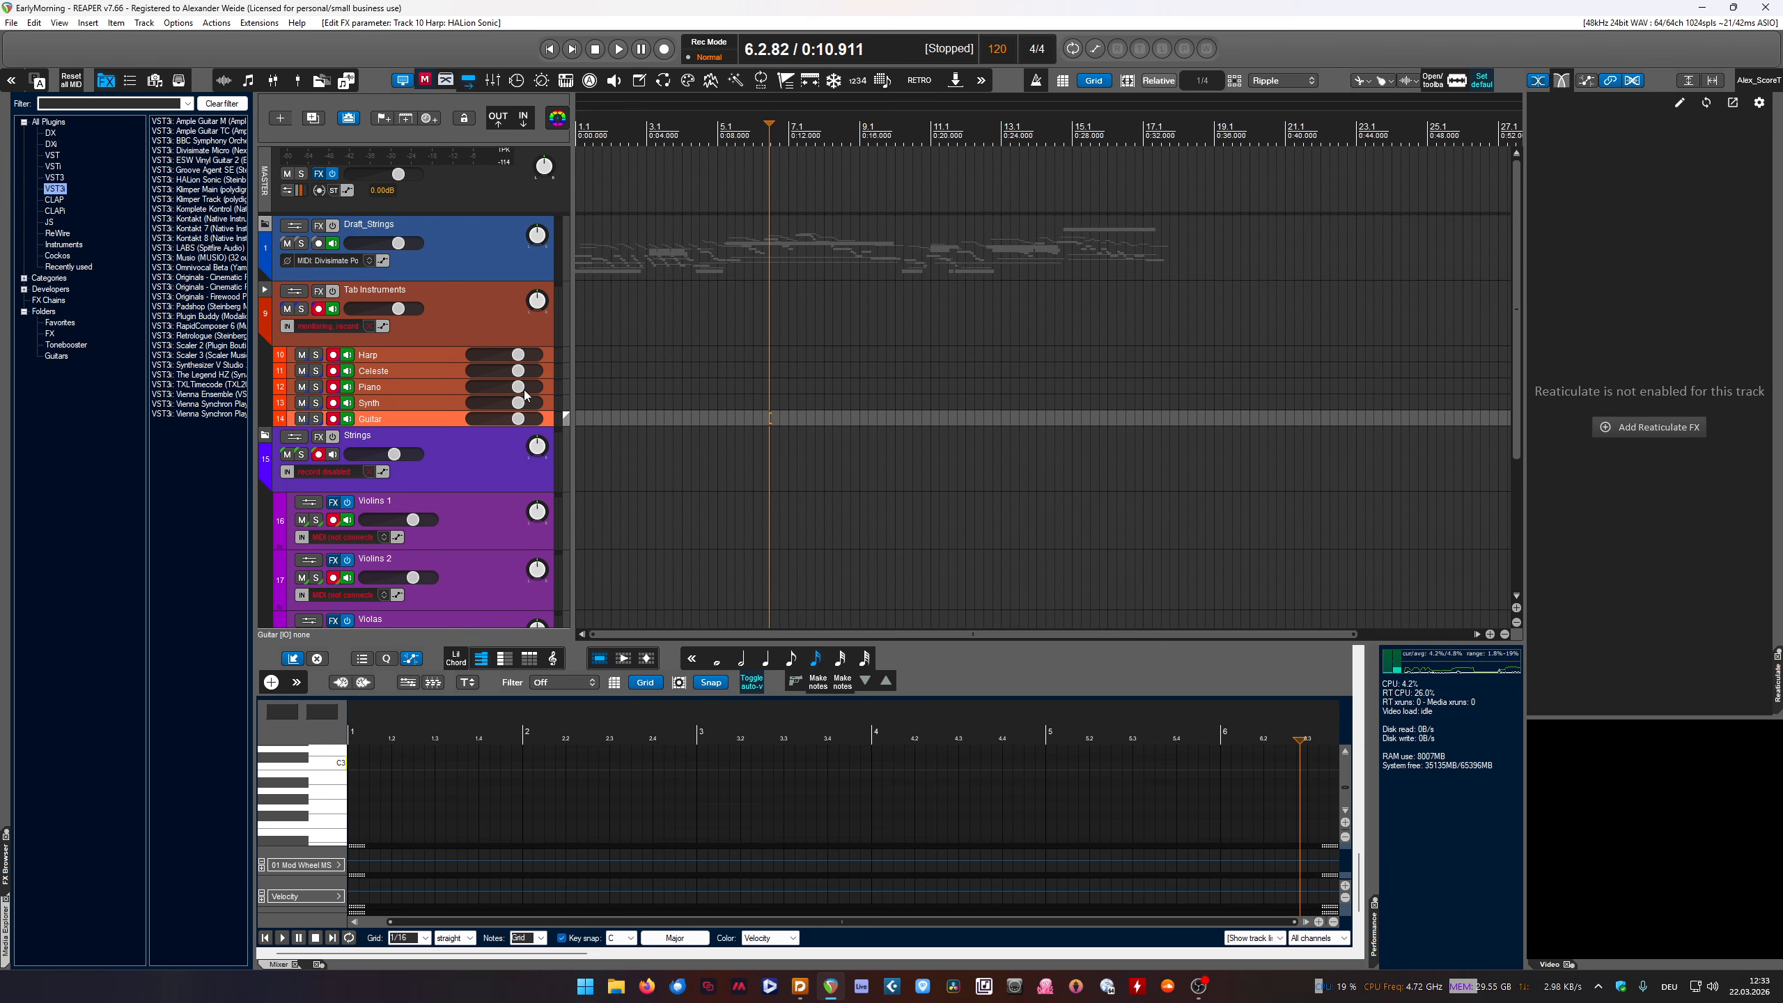
scroll(499, 443, down, 5)
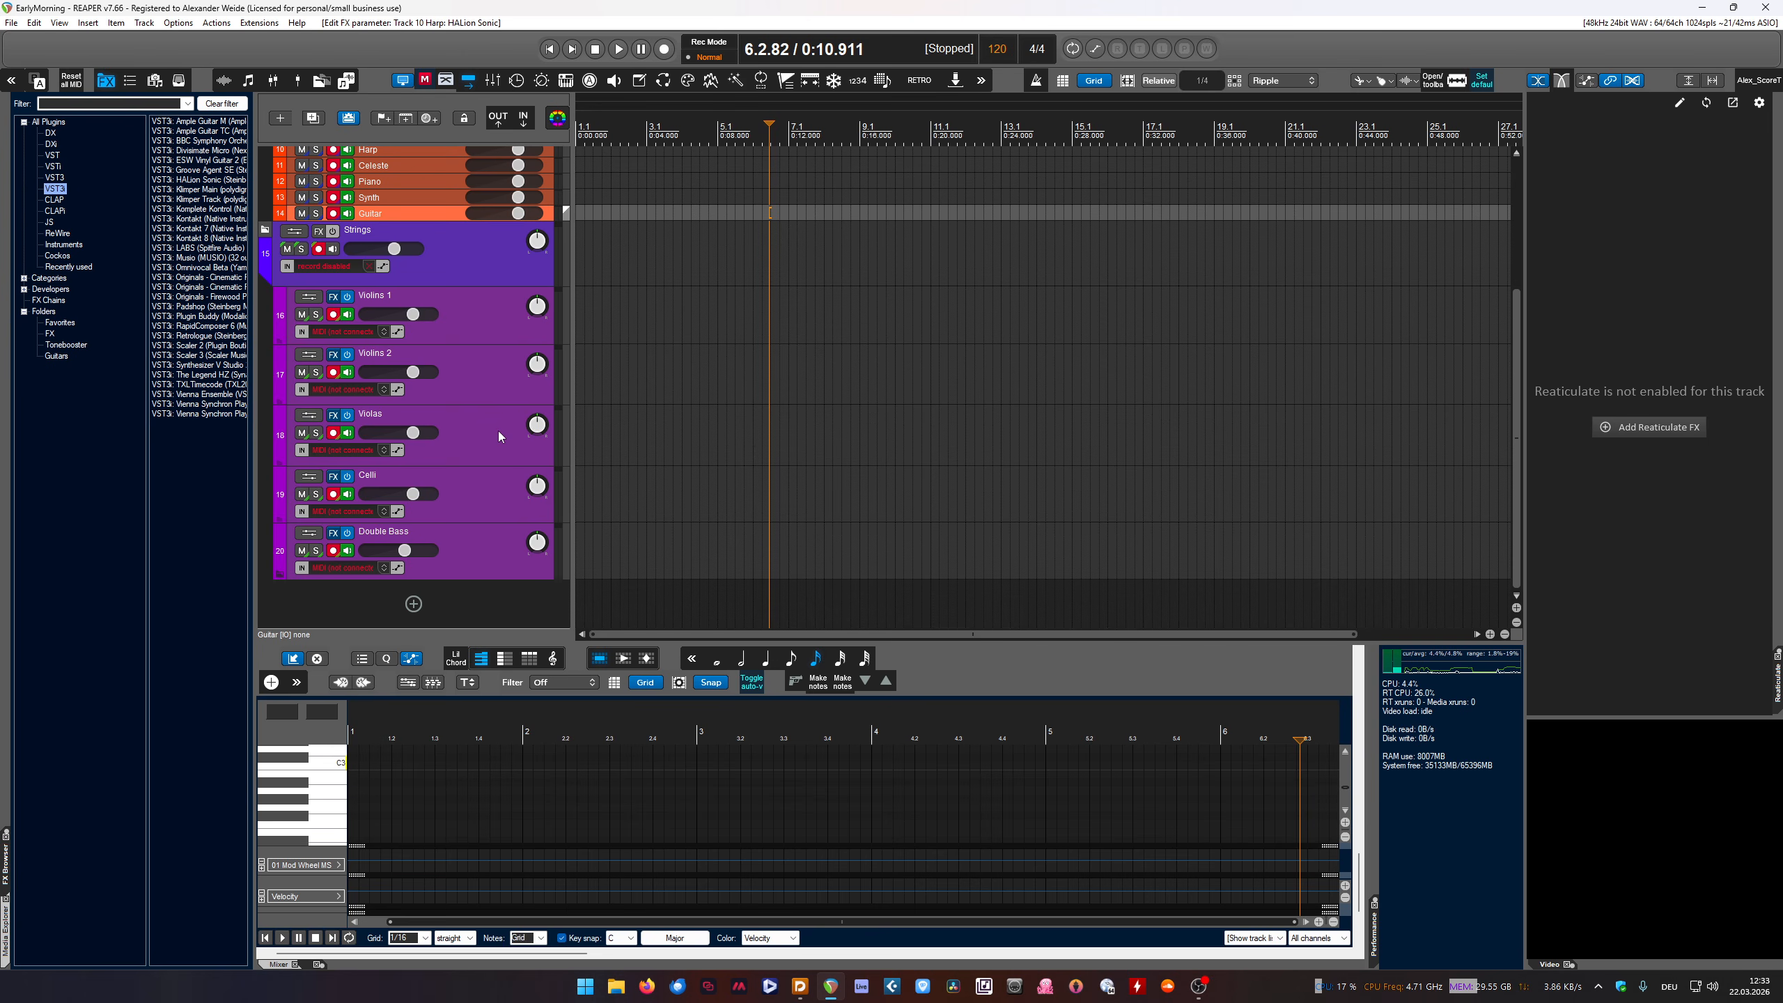
click(355, 332)
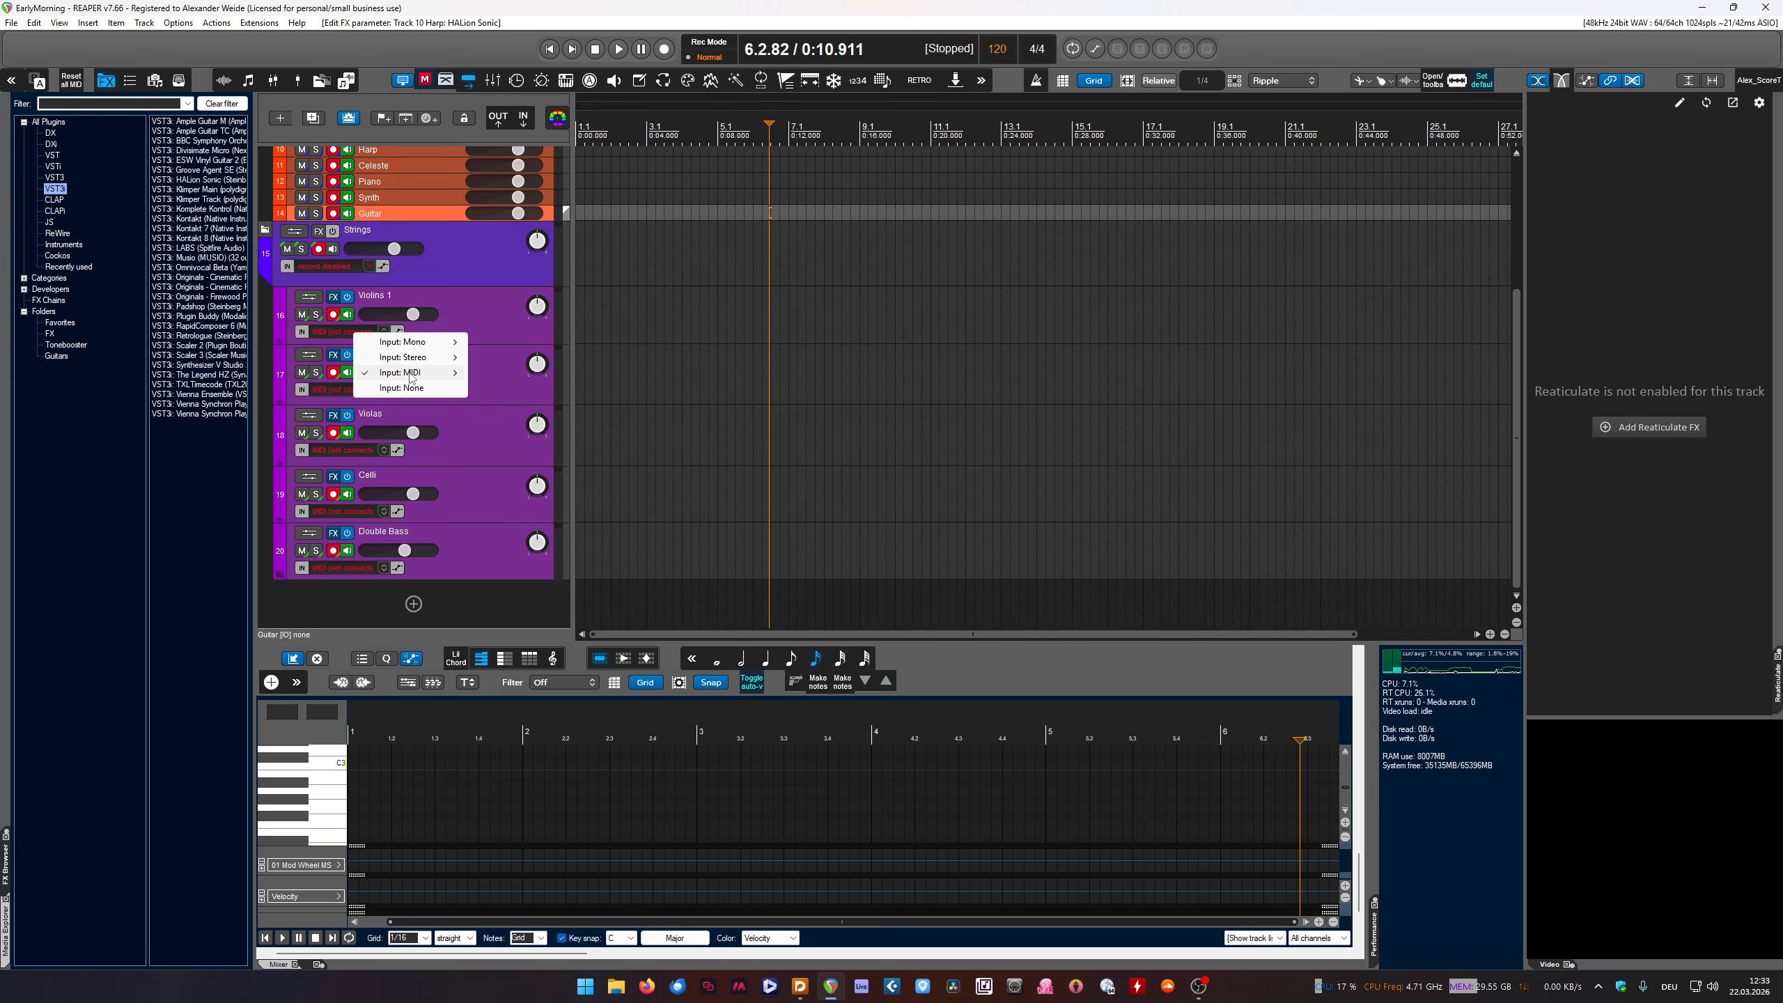
mouse_move(407, 372)
click(493, 261)
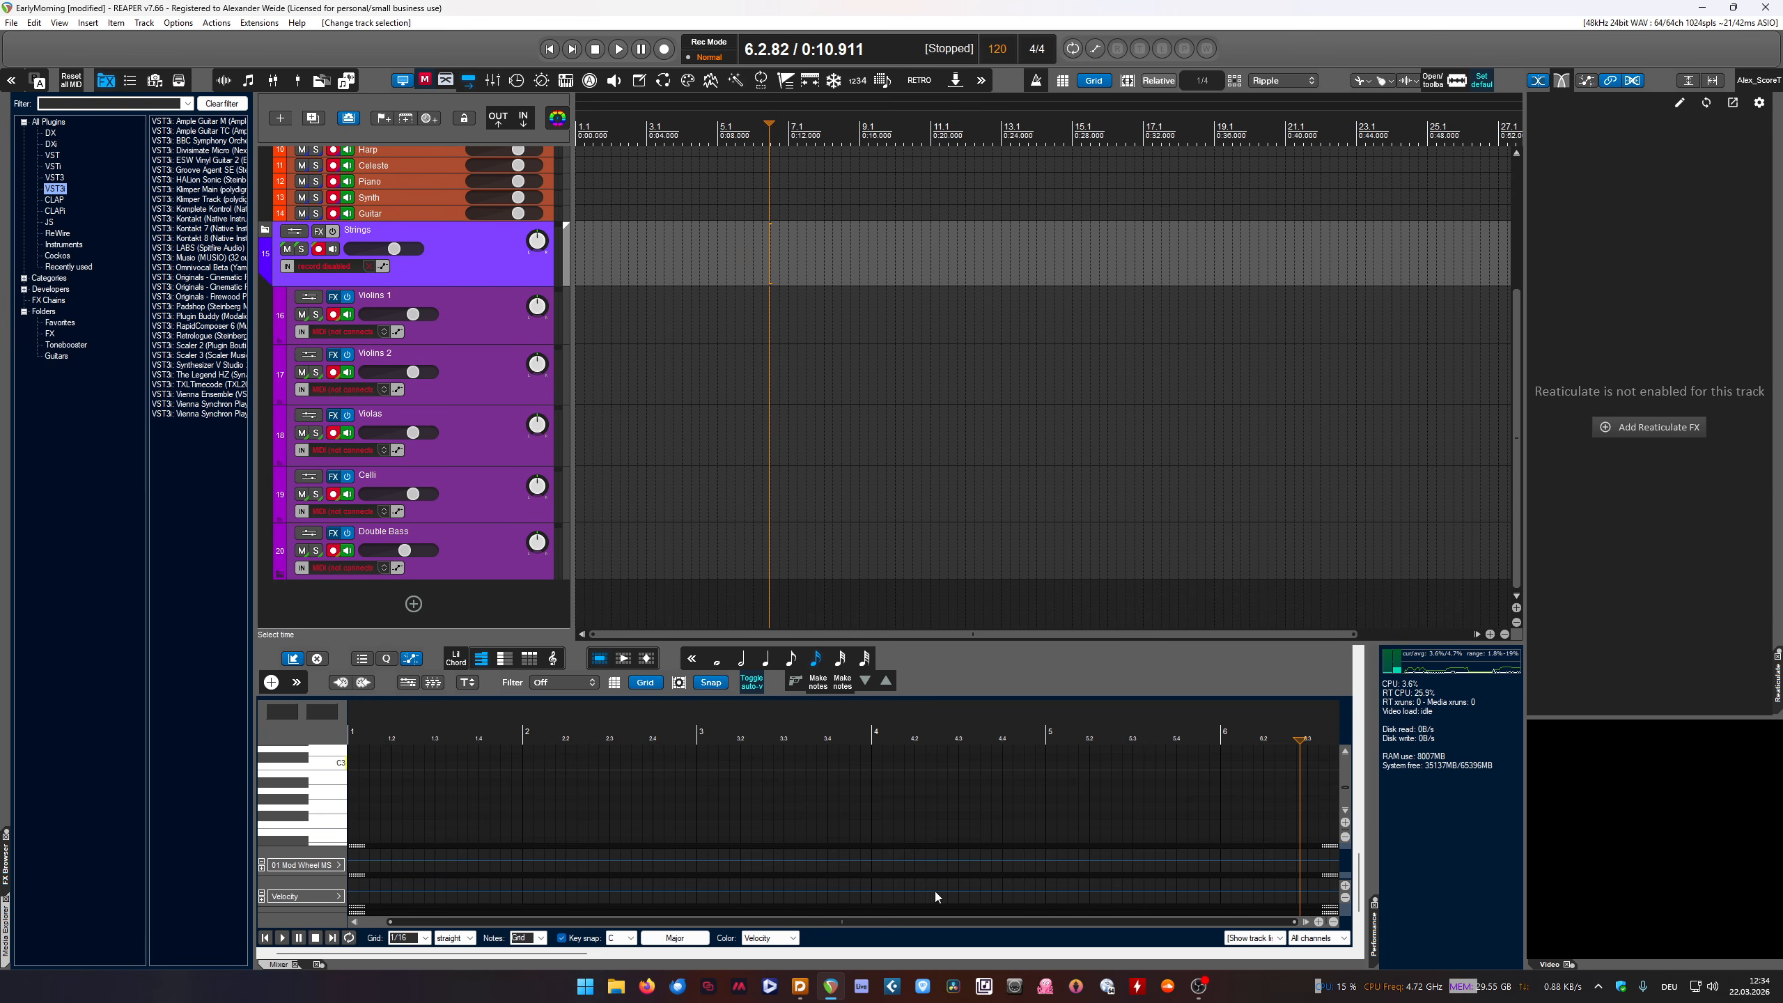
Switch to Dorico and audition the opening note of the Violin I staff
click(802, 986)
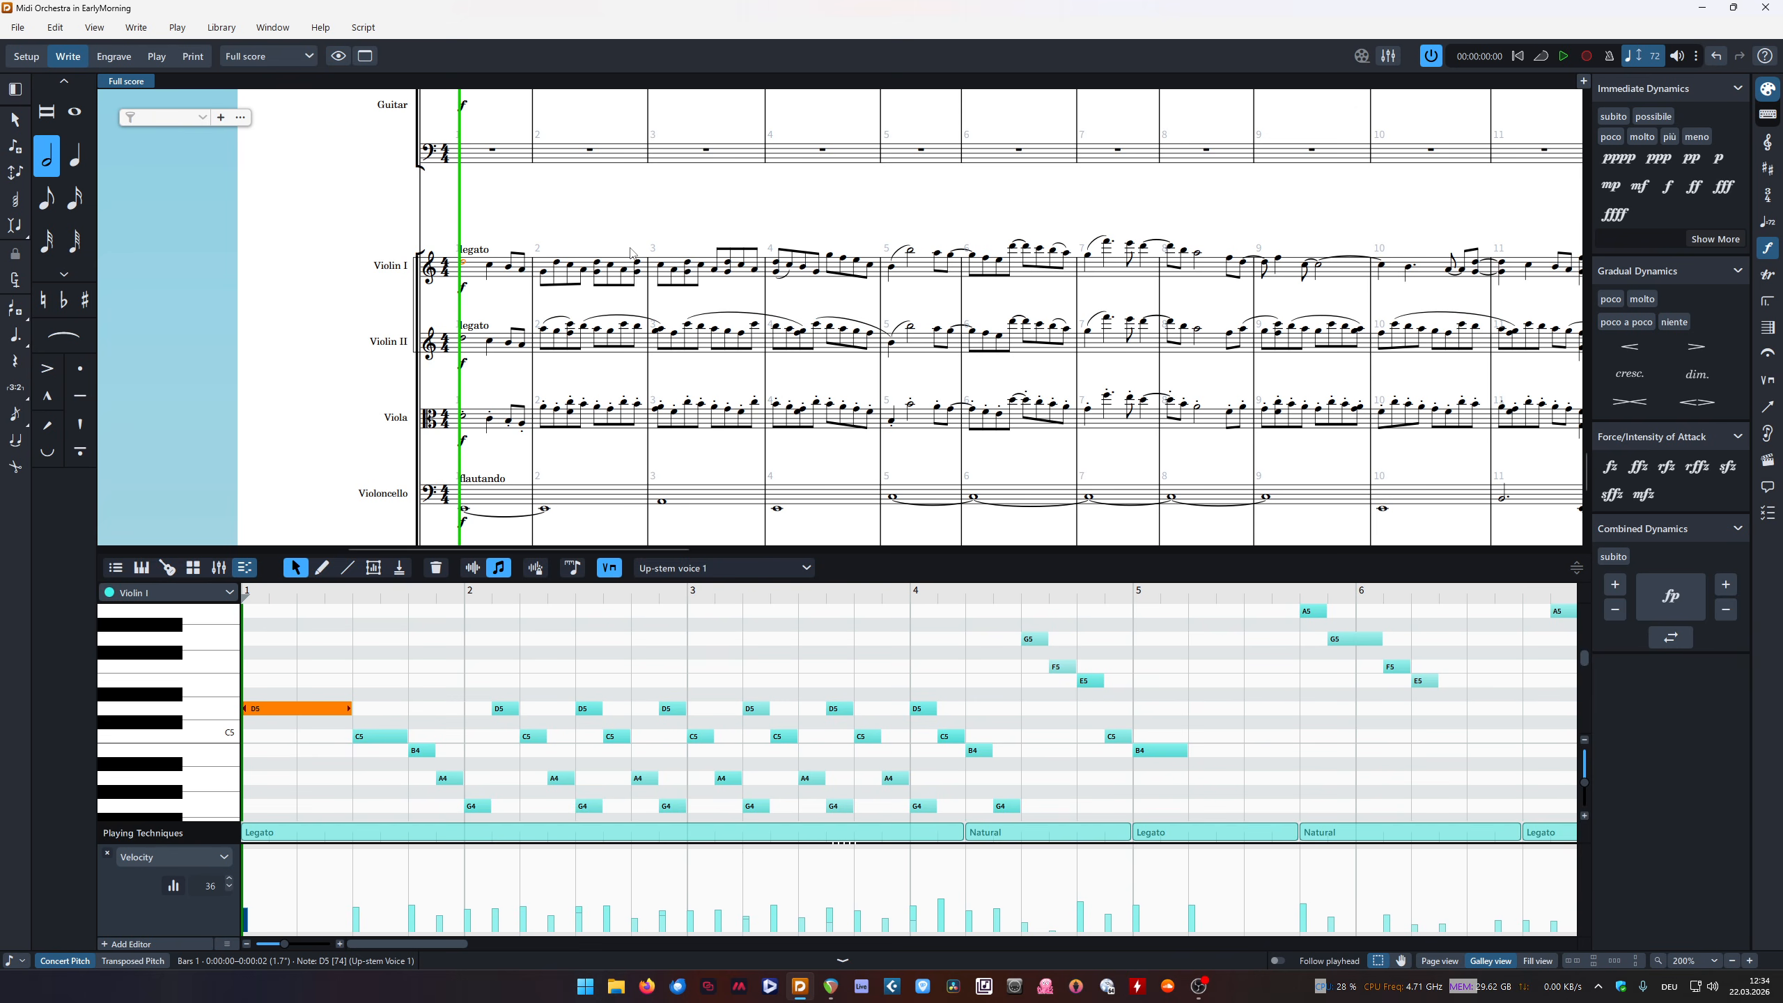
click(474, 277)
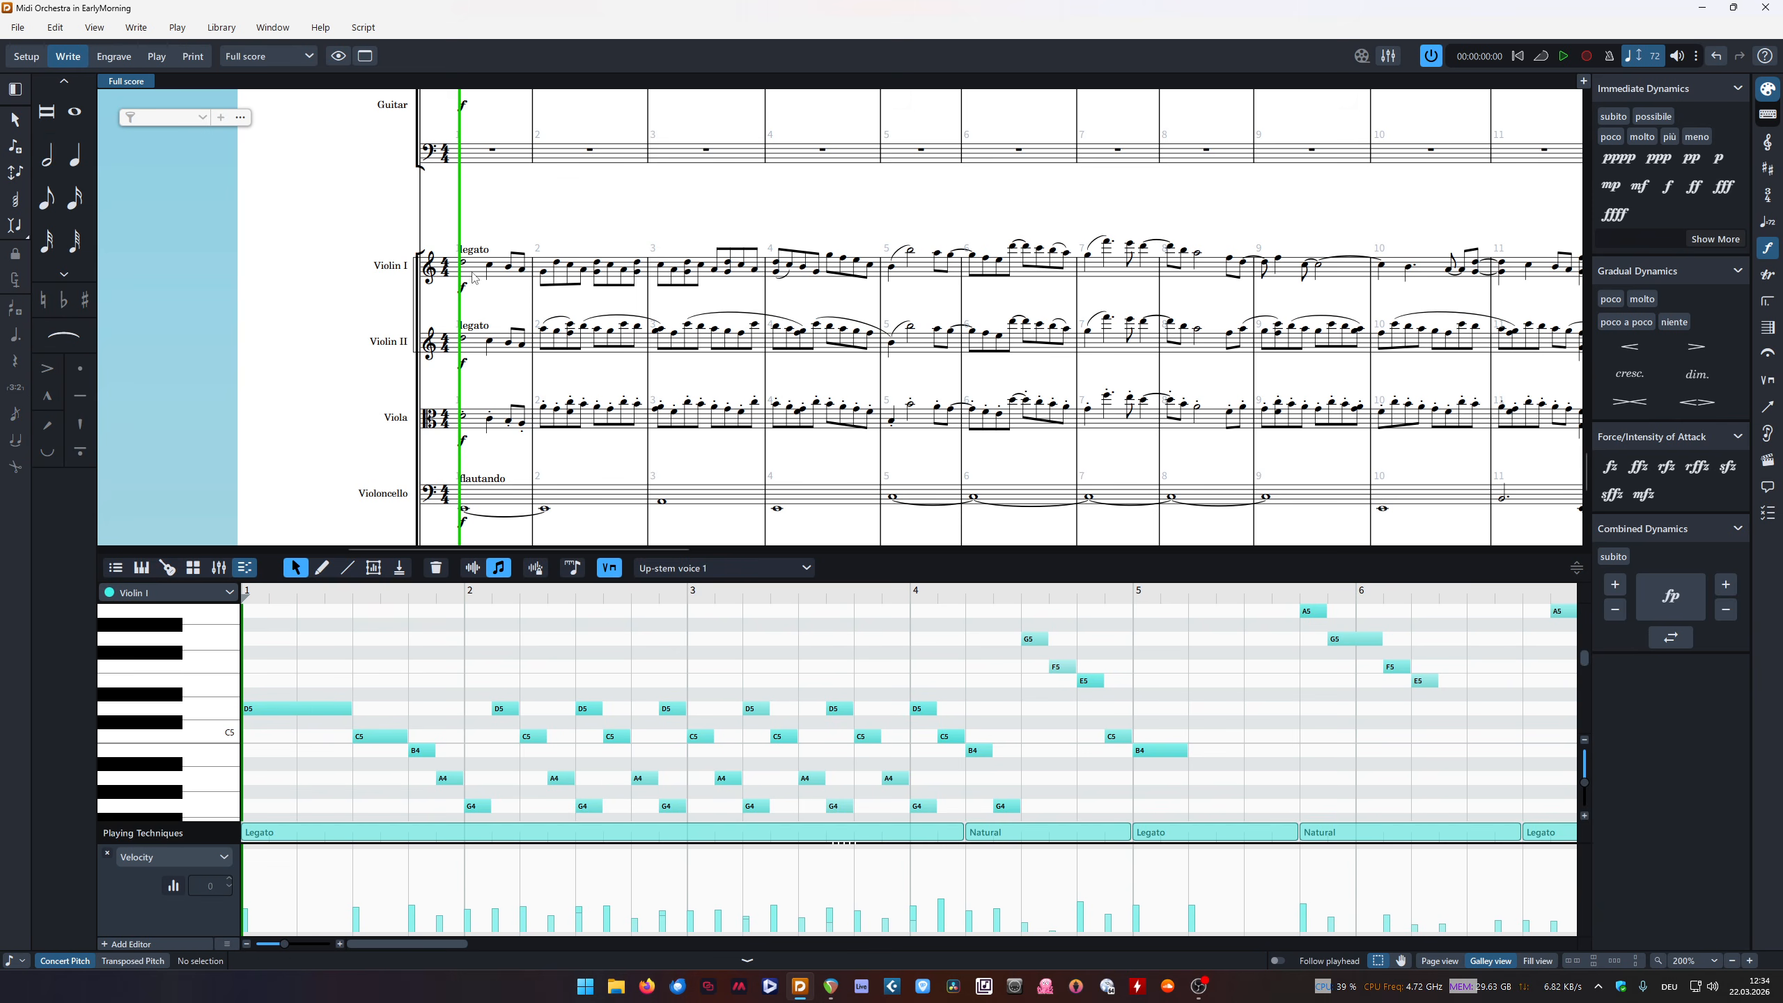
click(464, 263)
click(550, 224)
click(466, 267)
click(489, 275)
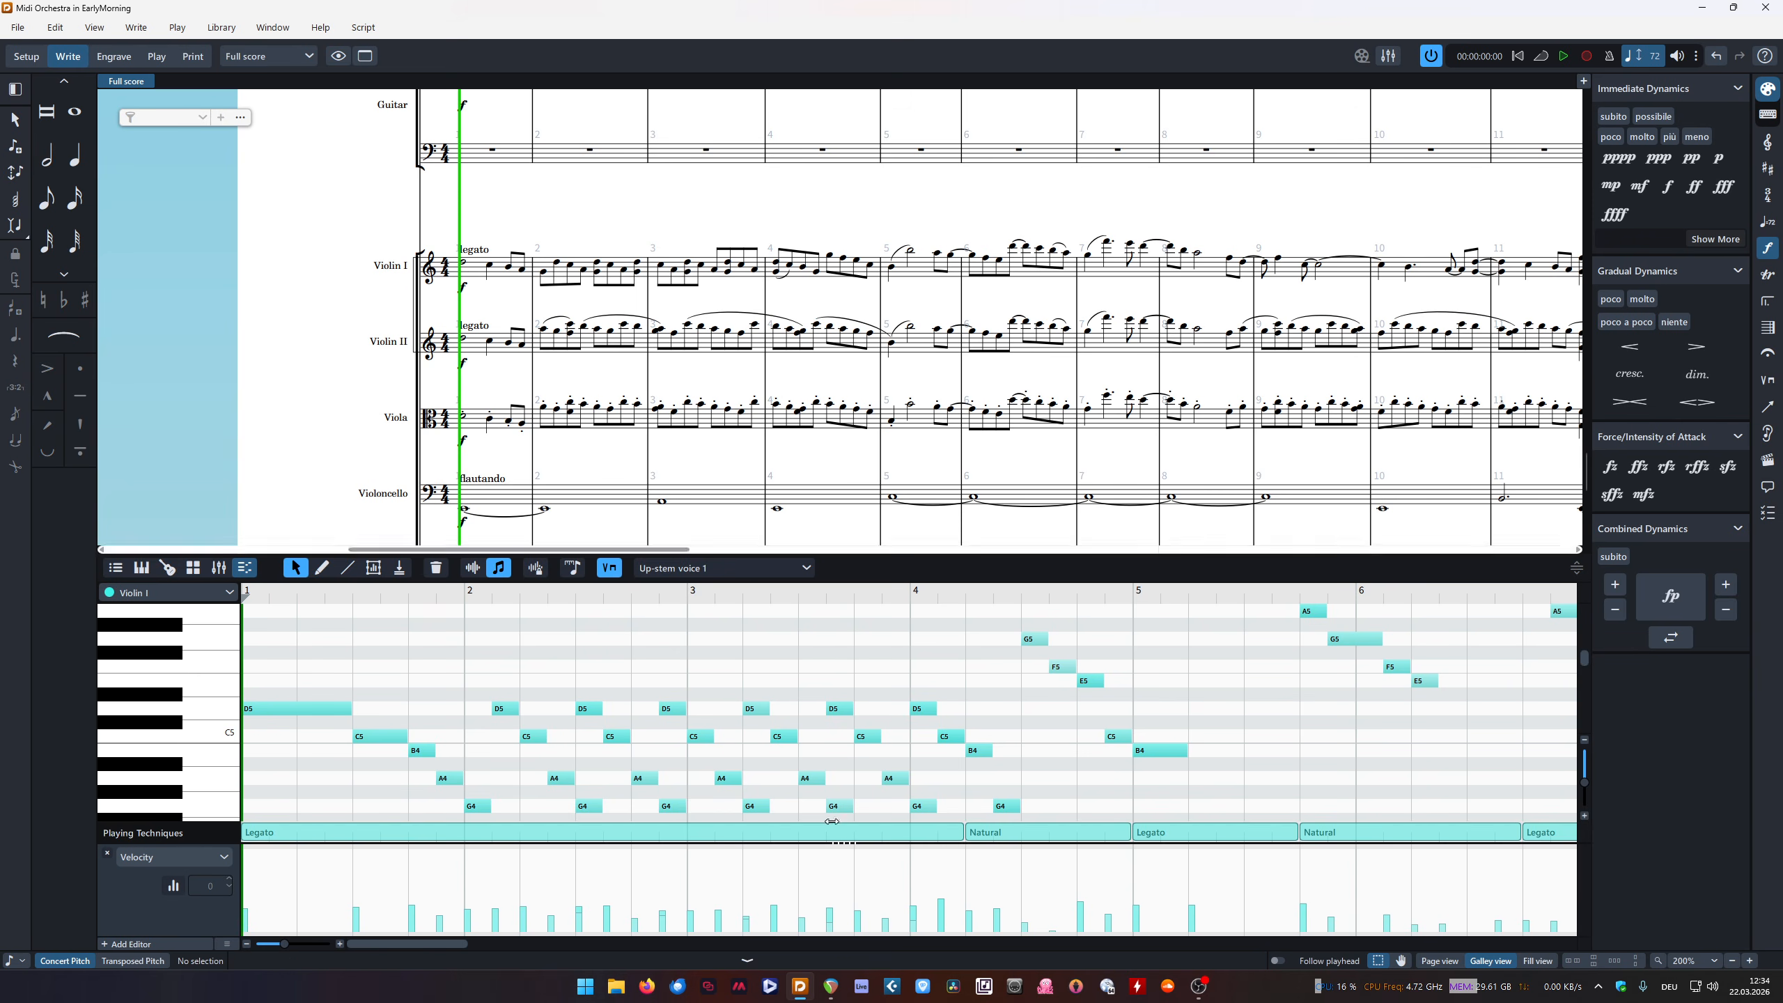
Glance at REAPER, return to Dorico and audition the second and third notes in bar 1 of Violin I
click(830, 986)
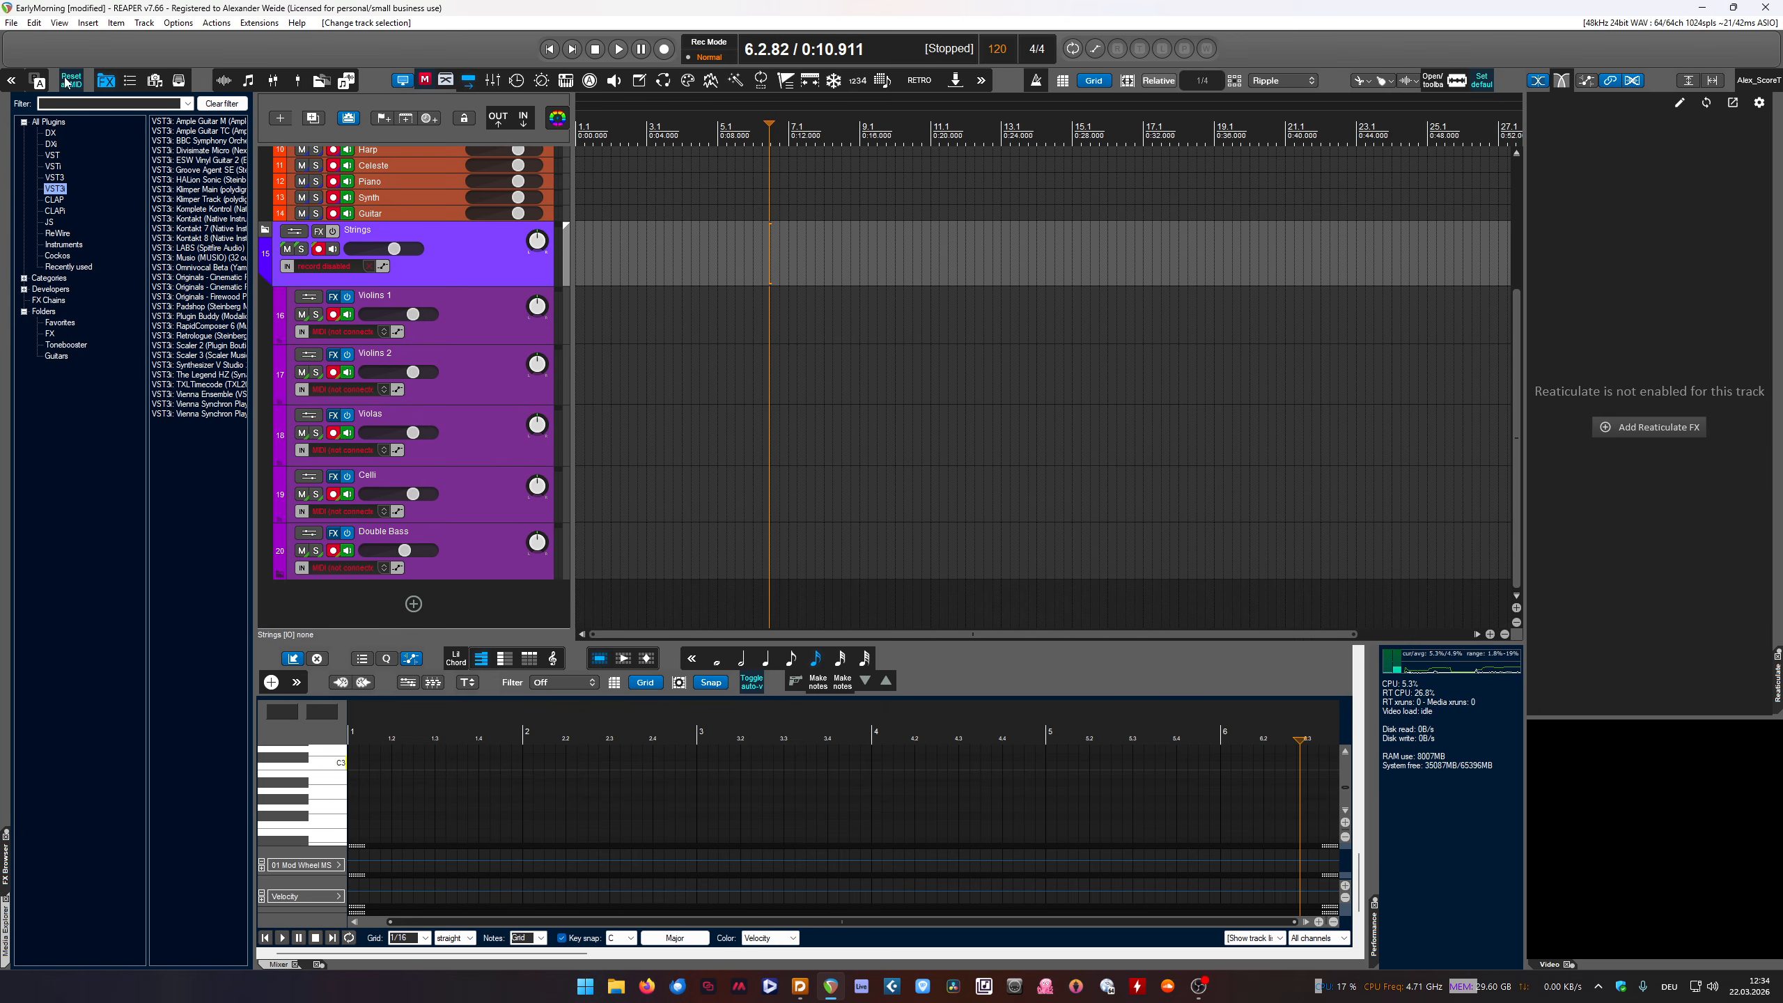
click(799, 986)
click(489, 269)
click(511, 267)
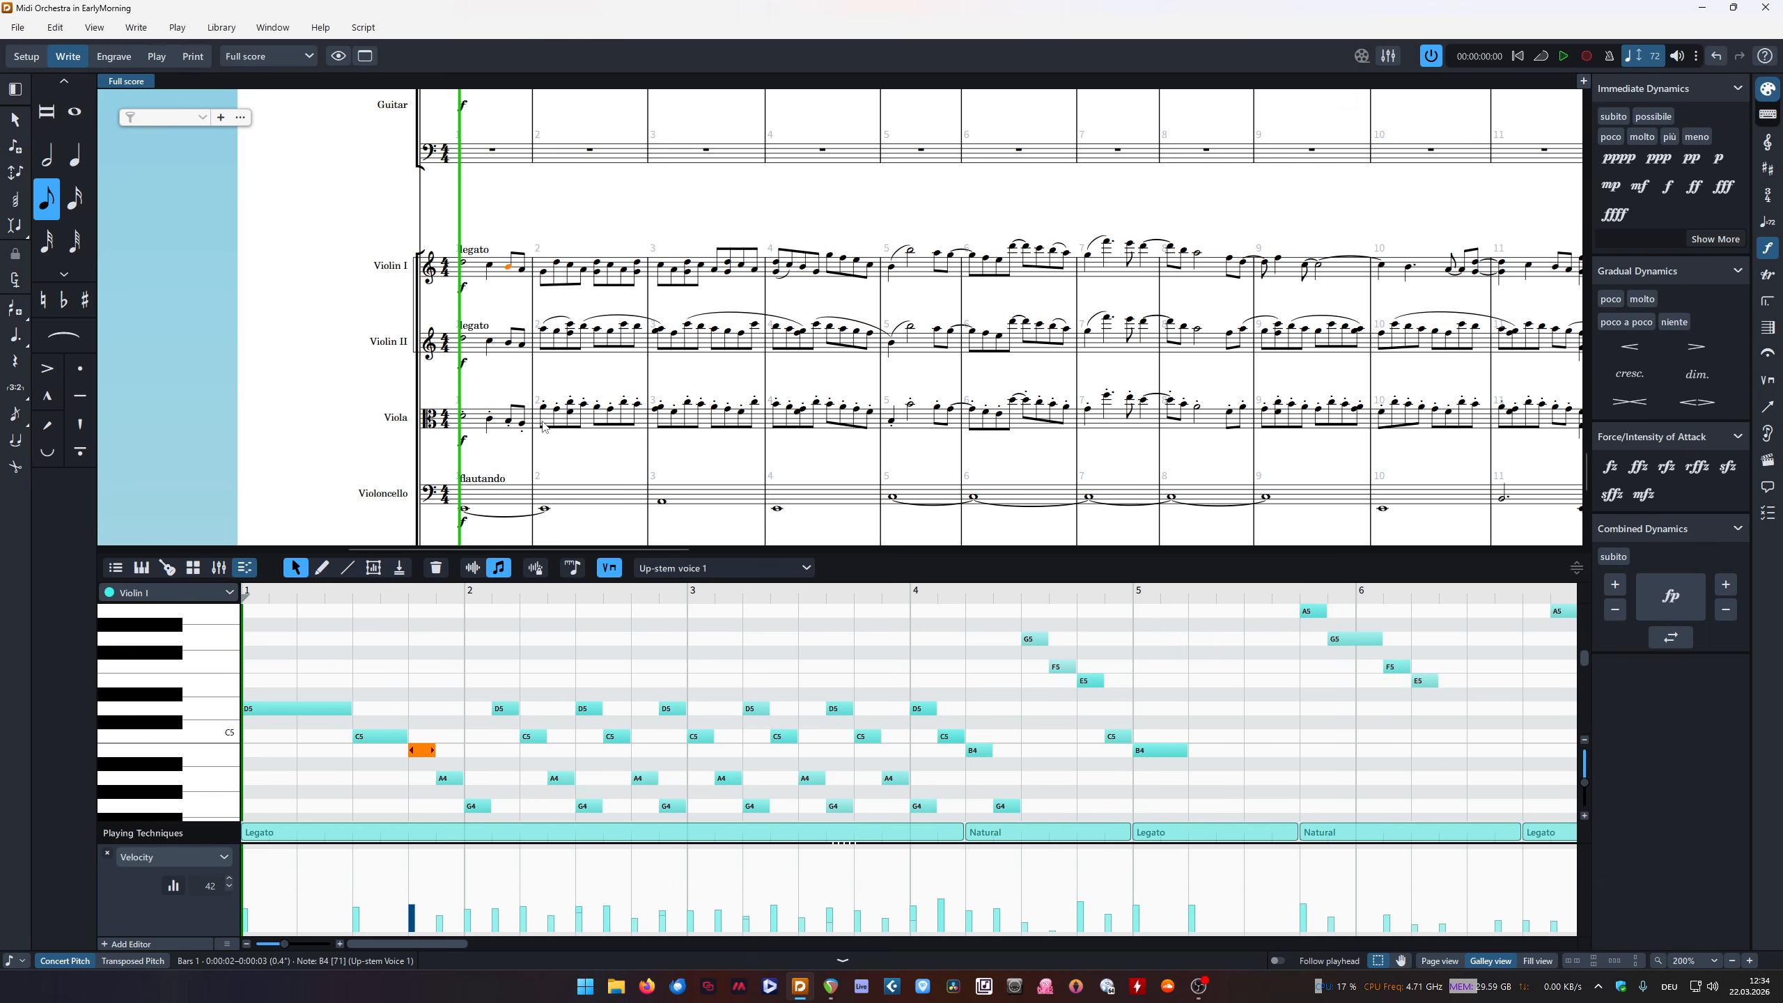
In REAPER, check the MIDI input port and source channel of the Violins 1 track, and return to Dorico
click(830, 986)
click(482, 320)
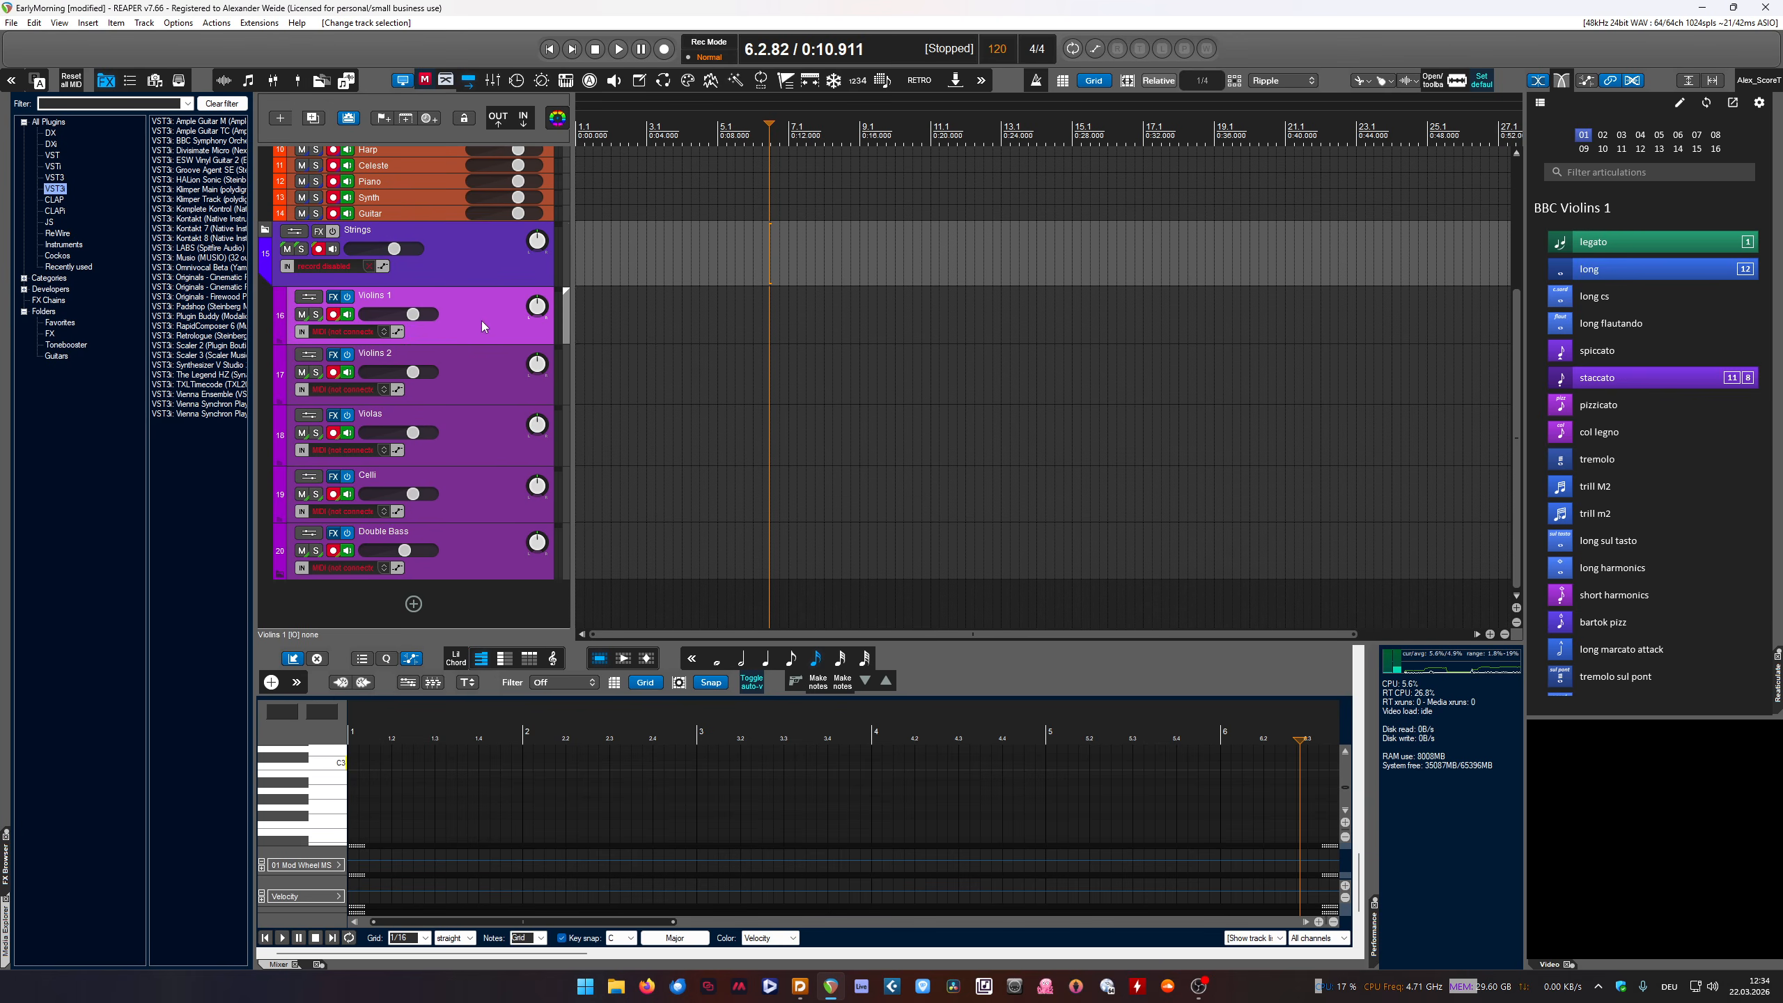
click(345, 332)
mouse_move(424, 372)
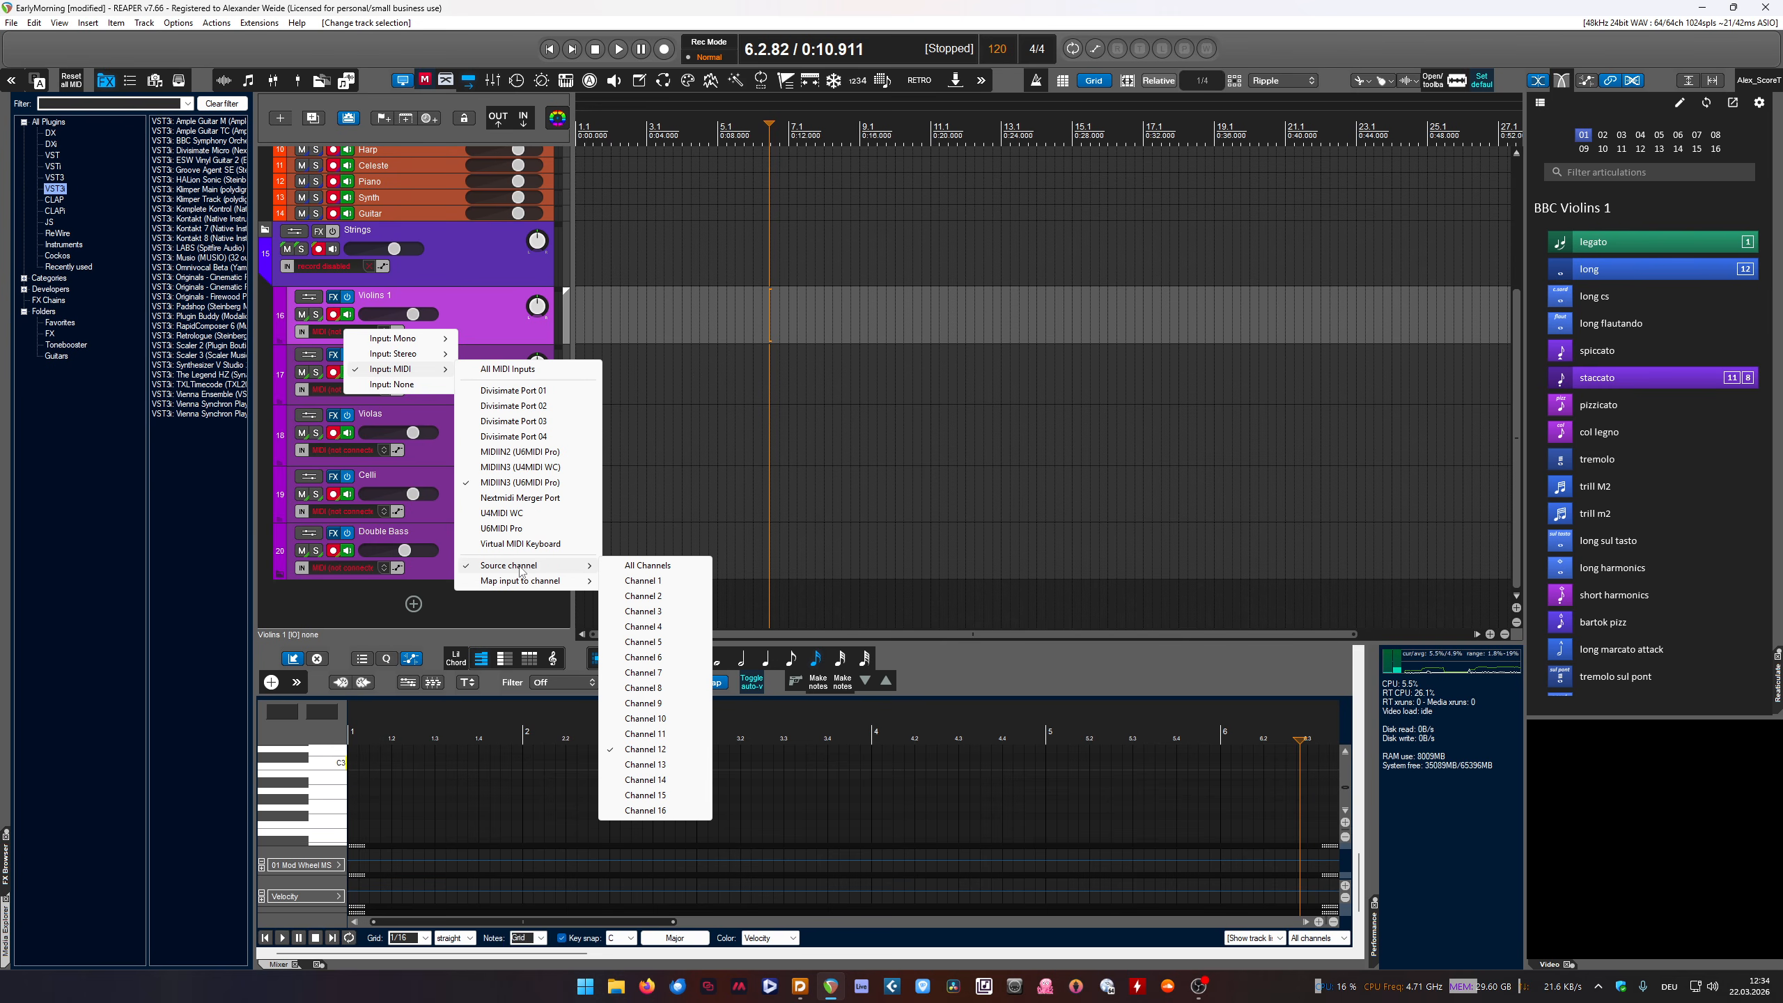
click(427, 612)
click(799, 986)
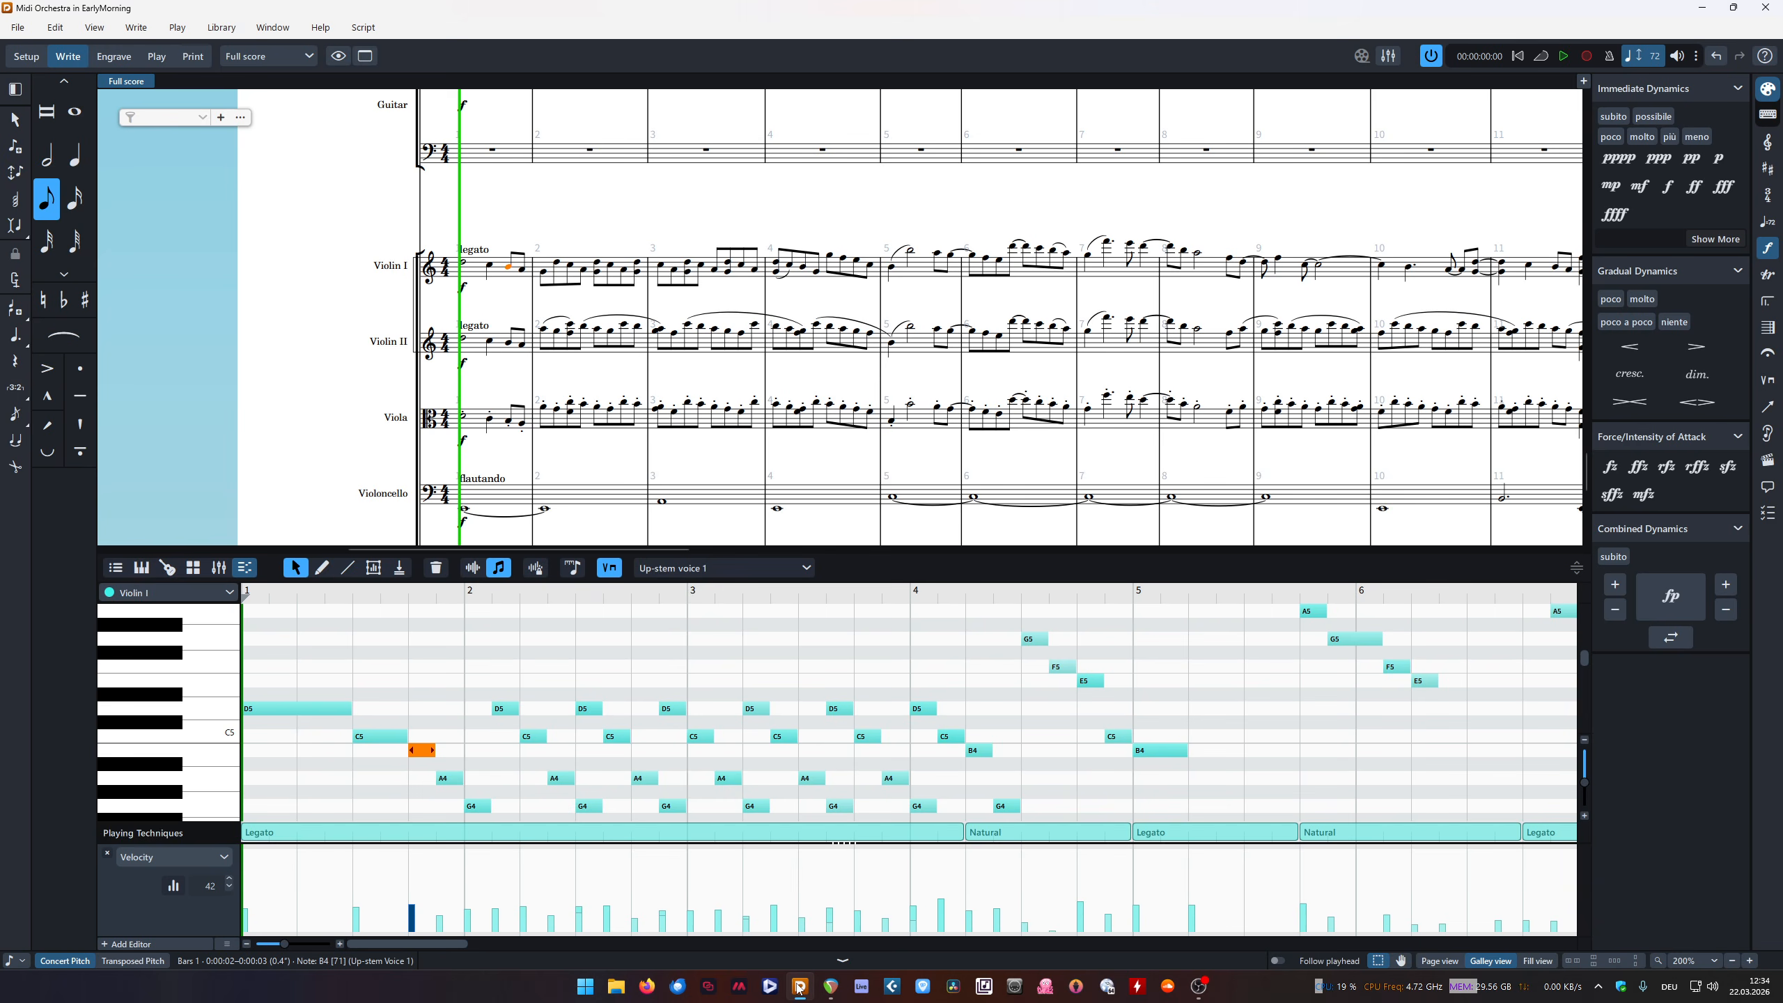
Audition the first three notes in bar 1 of the Violin I staff
click(489, 267)
click(465, 262)
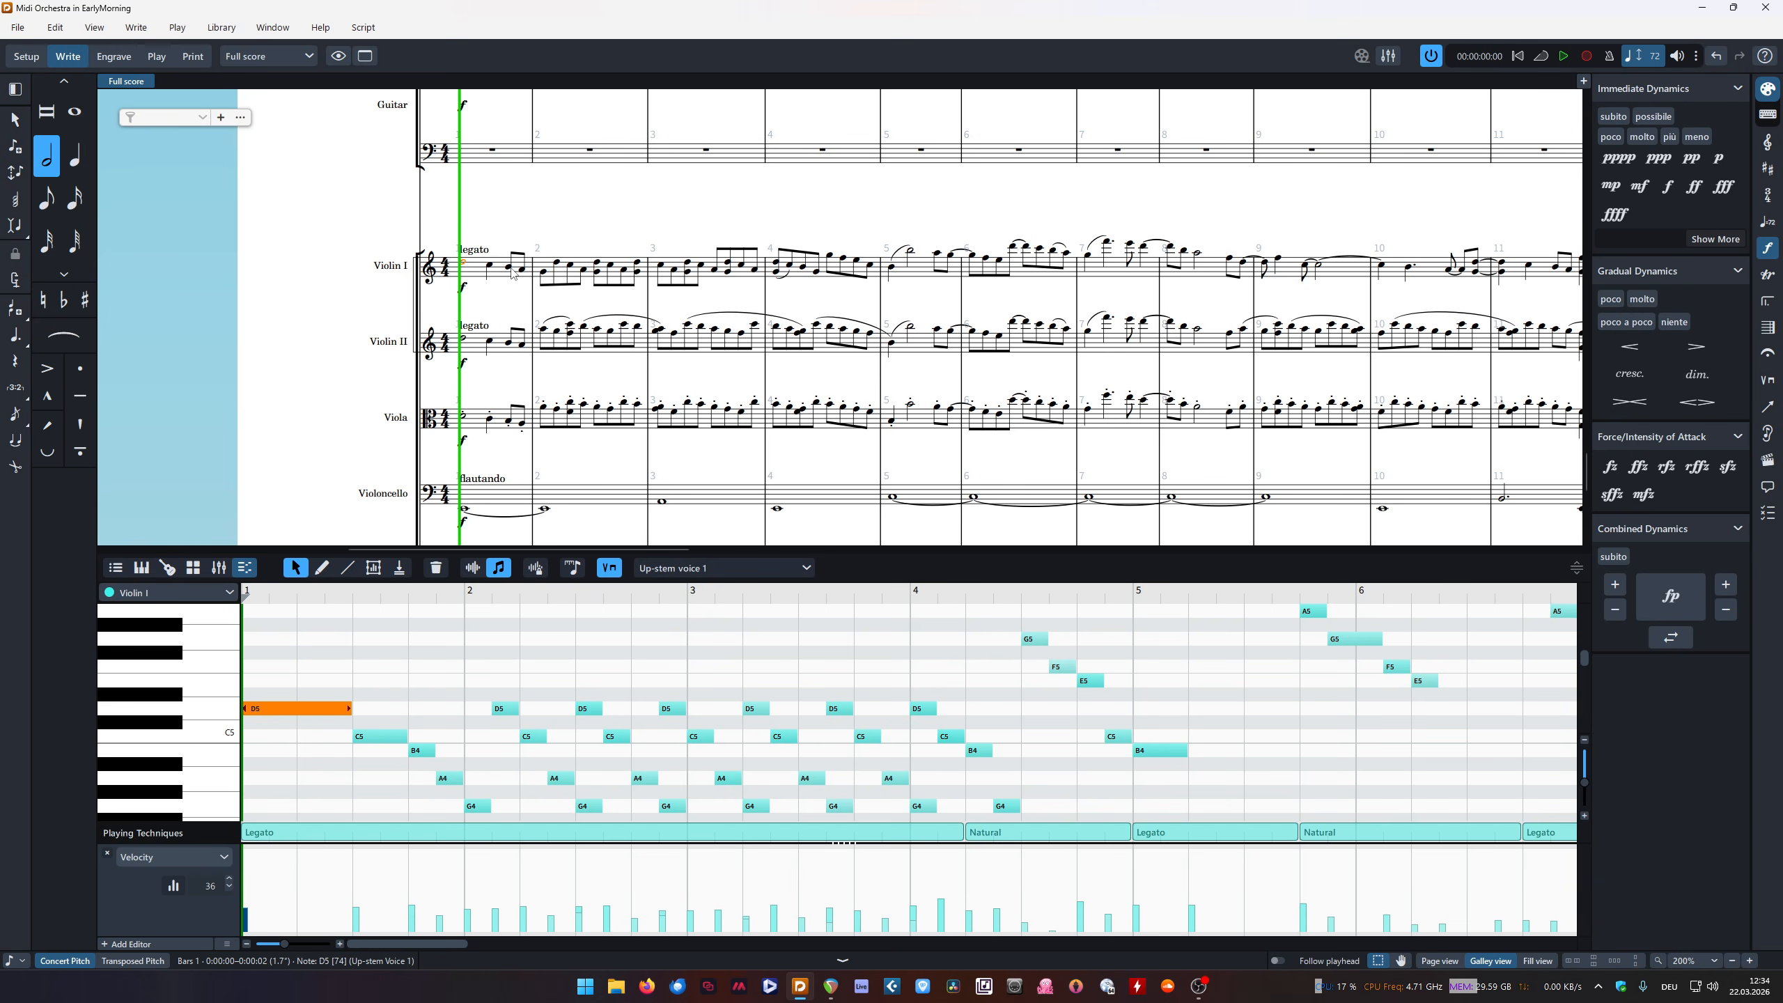
click(509, 268)
click(464, 262)
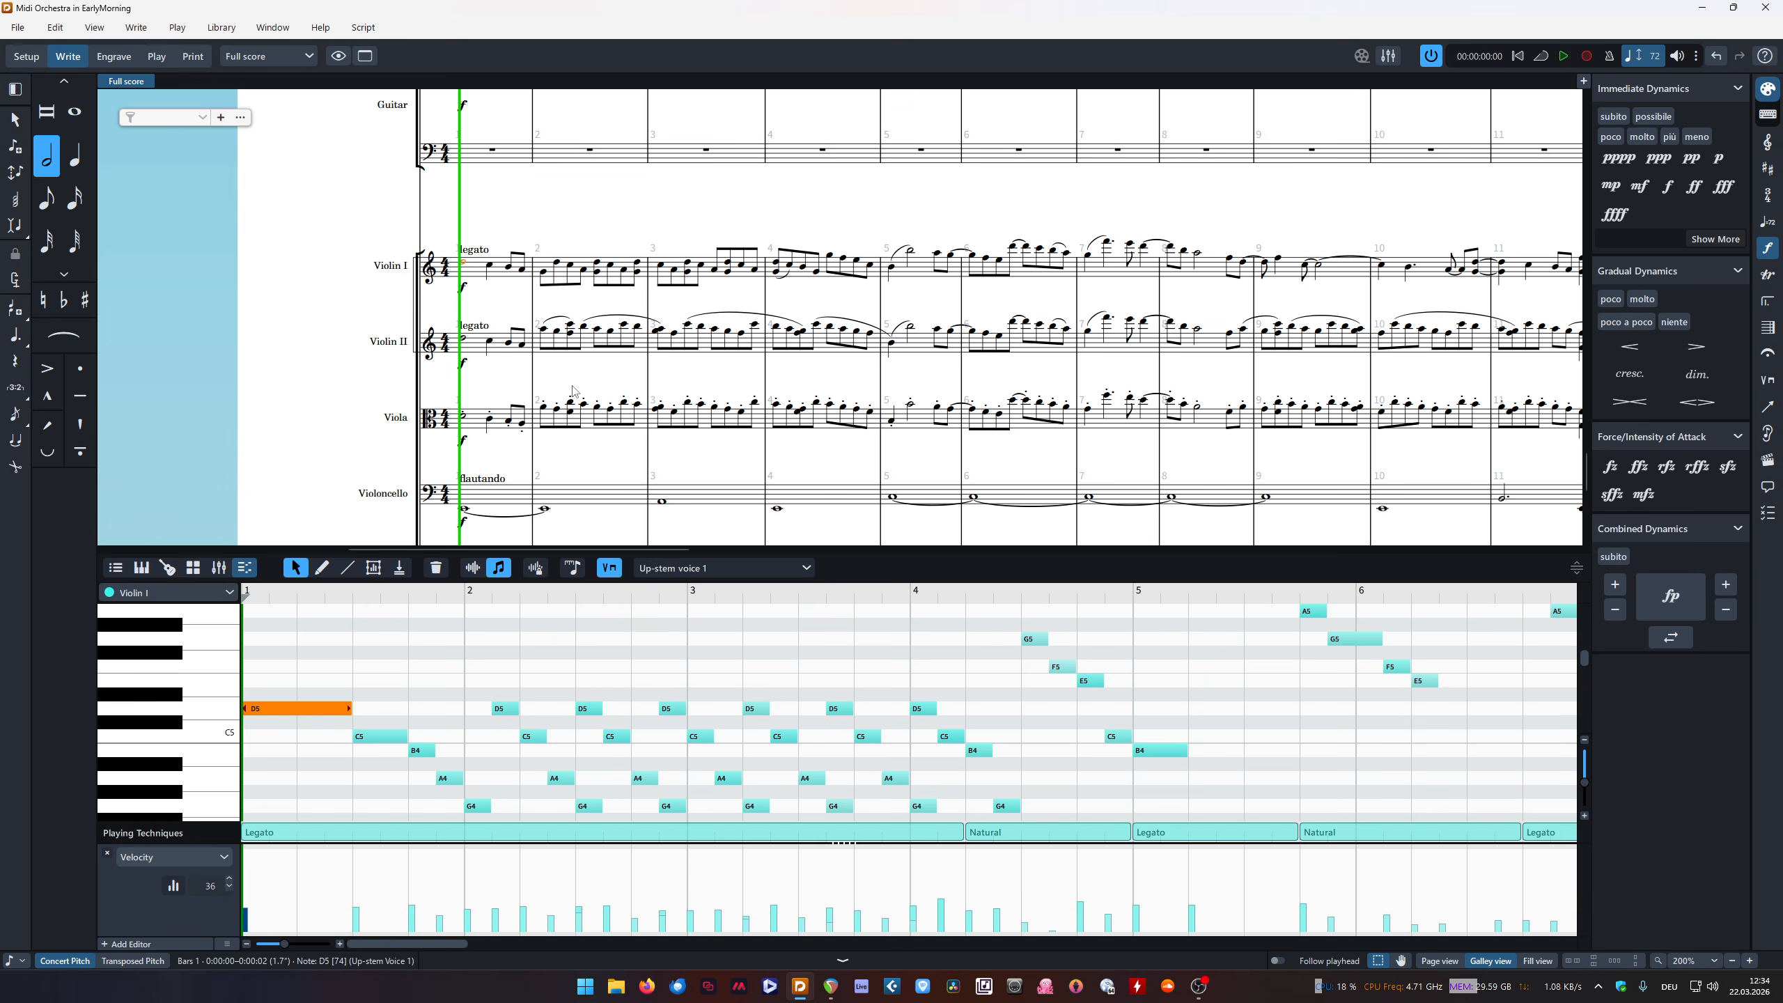
Deactivate and reactivate the Dorico project, and audition the first two notes in bar 1 of Violin I
click(1430, 57)
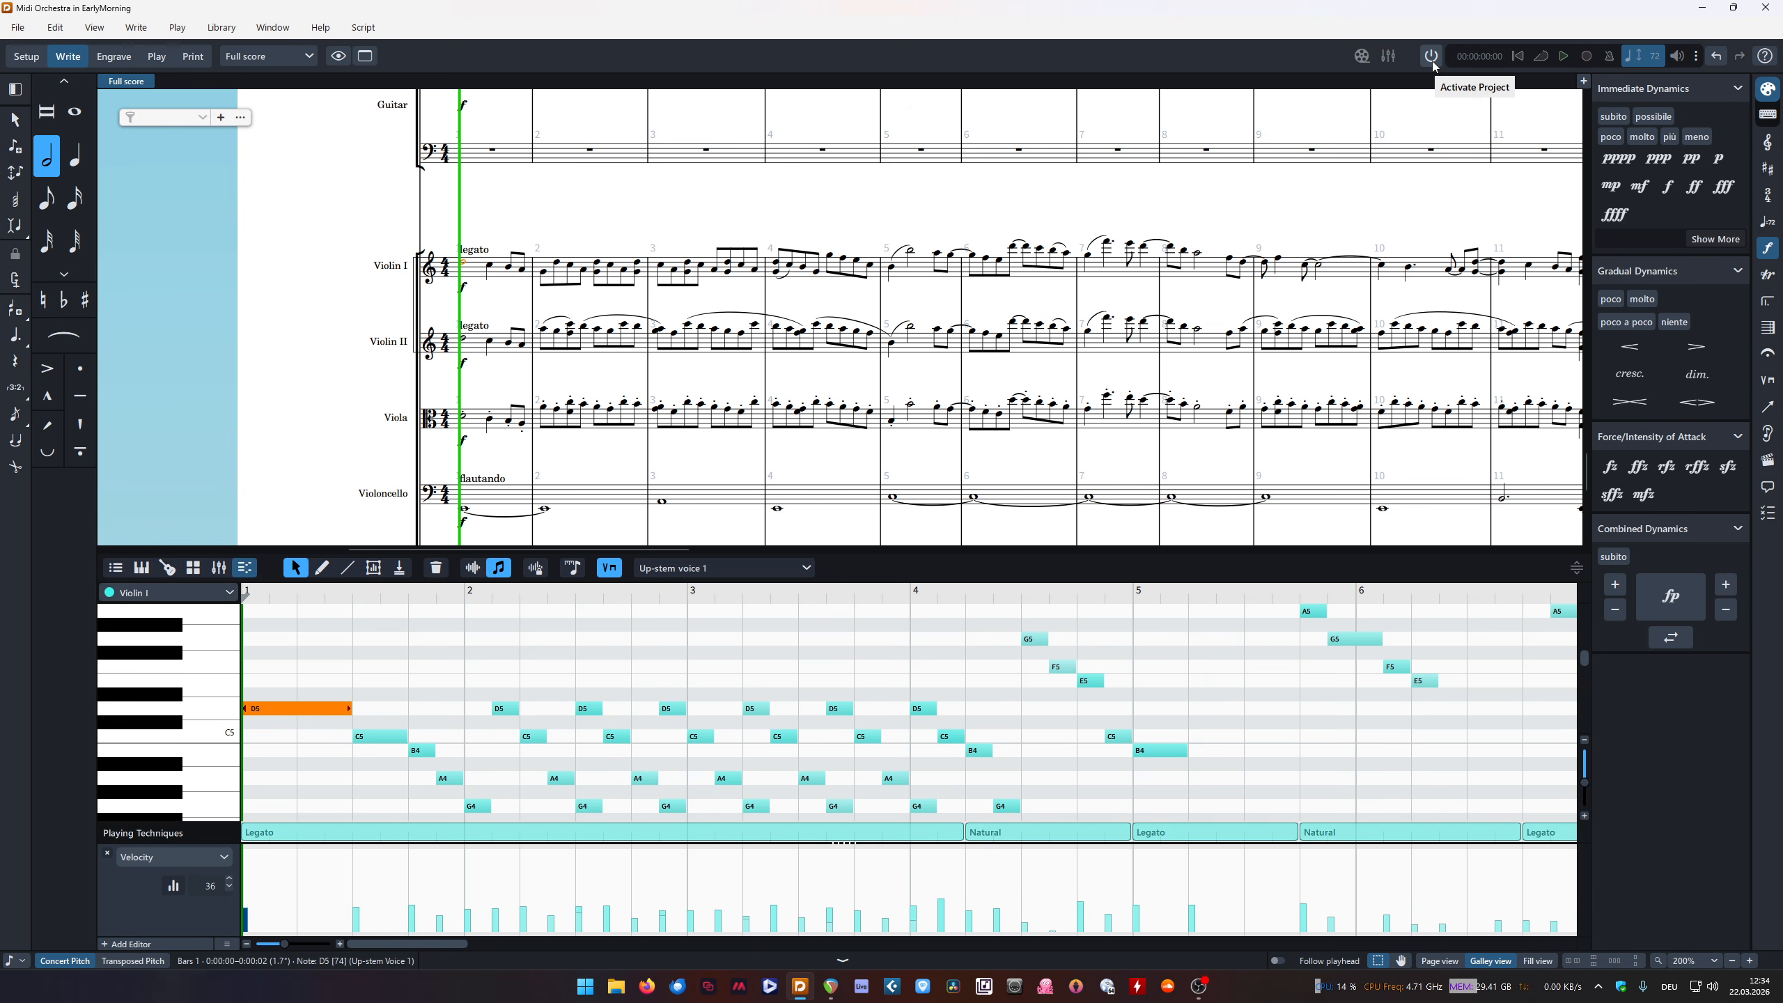
click(1431, 58)
click(927, 203)
click(463, 262)
click(489, 265)
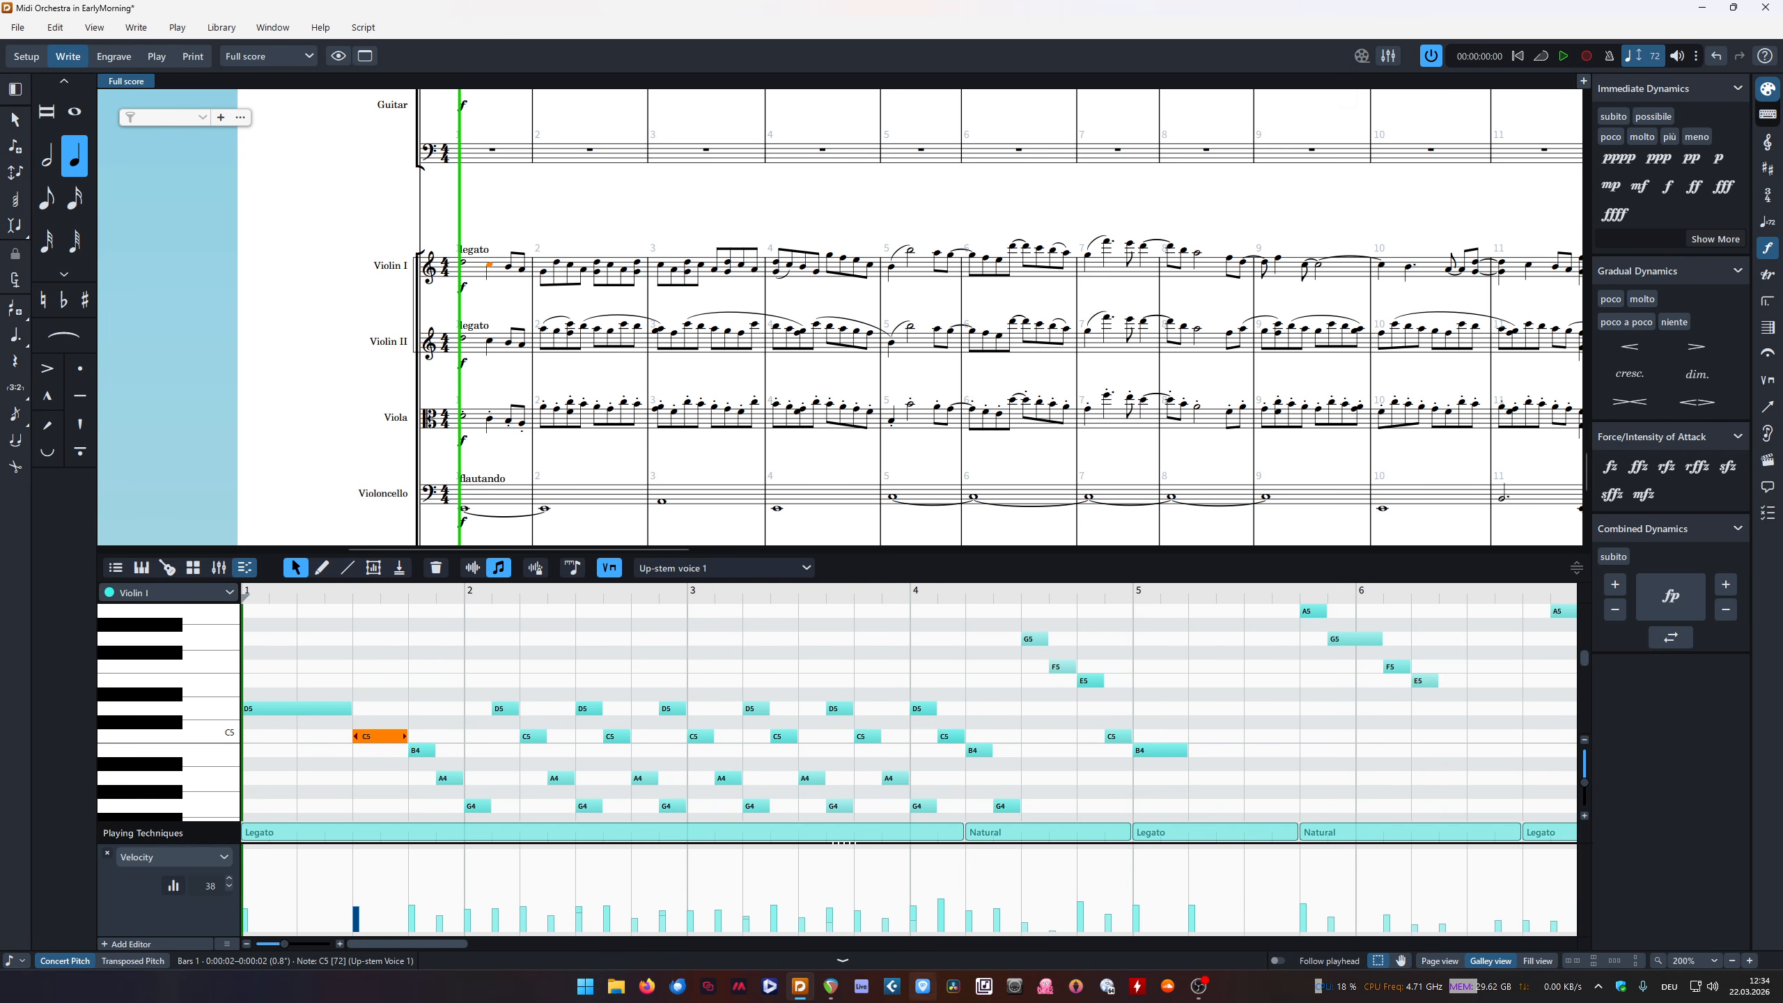
Switch to REAPER and check the Violins 2 and Violins 1 tracks in turn
click(830, 986)
click(515, 329)
click(473, 381)
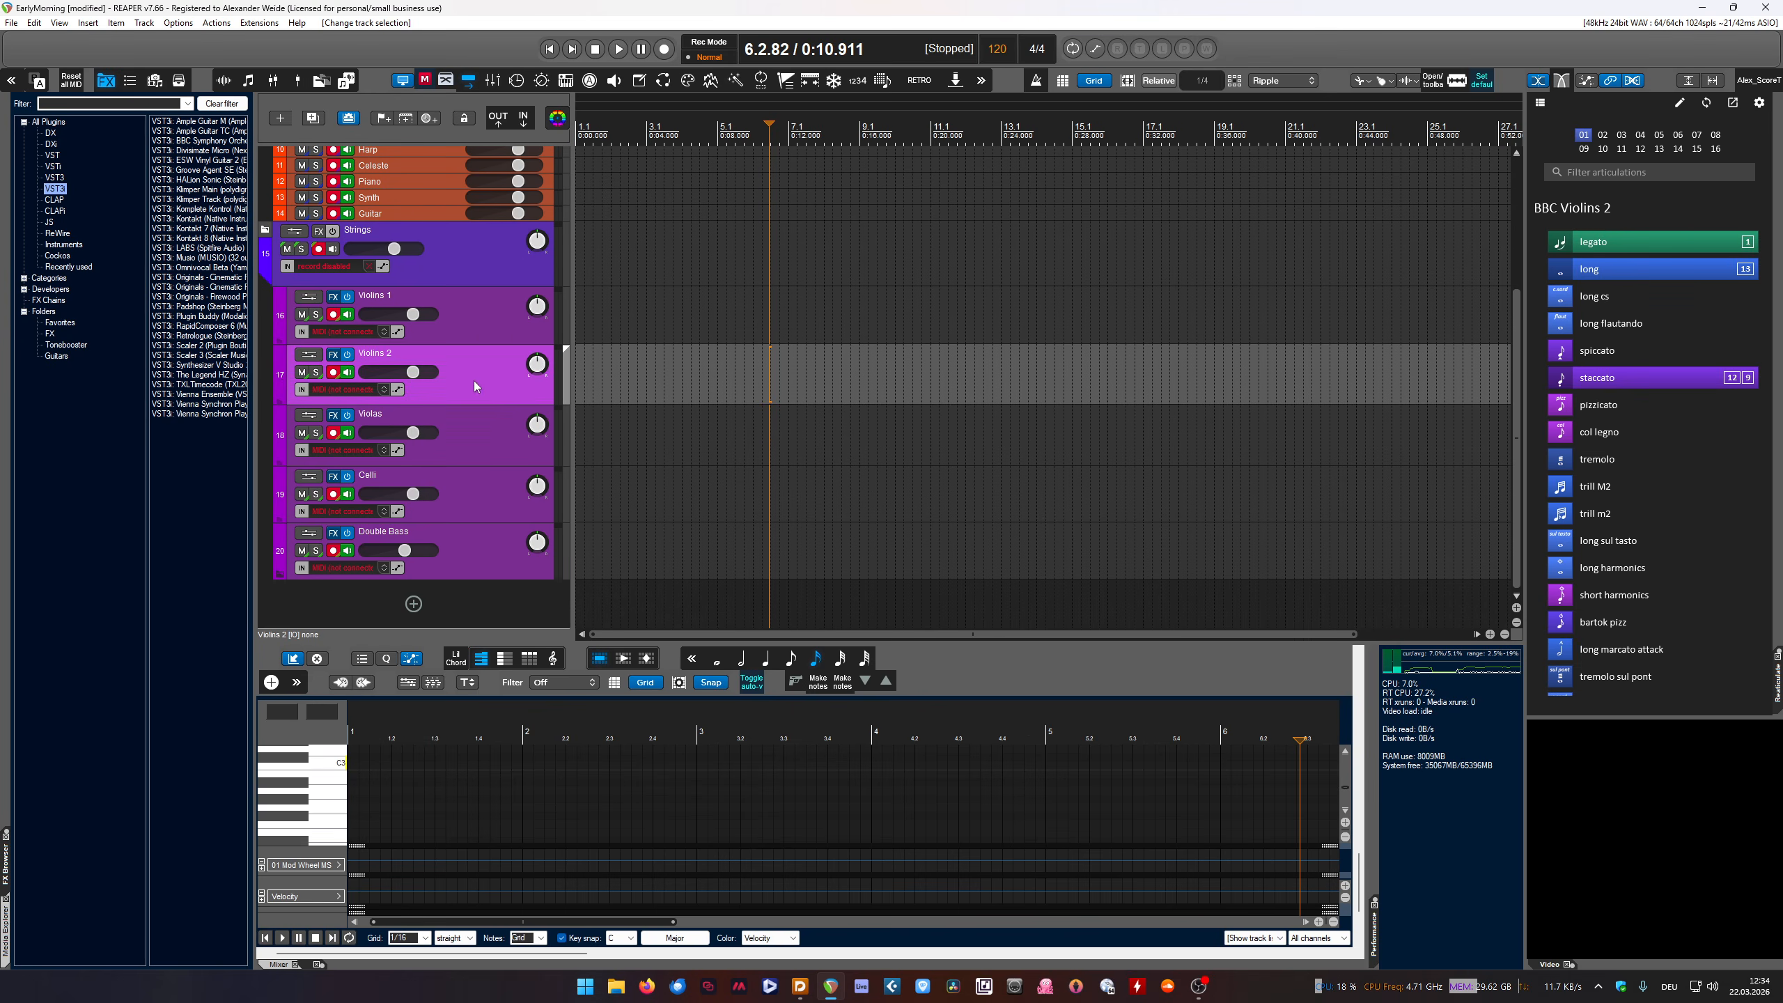
click(469, 327)
Reload the EarlyMorning project in REAPER from the recent projects
click(11, 23)
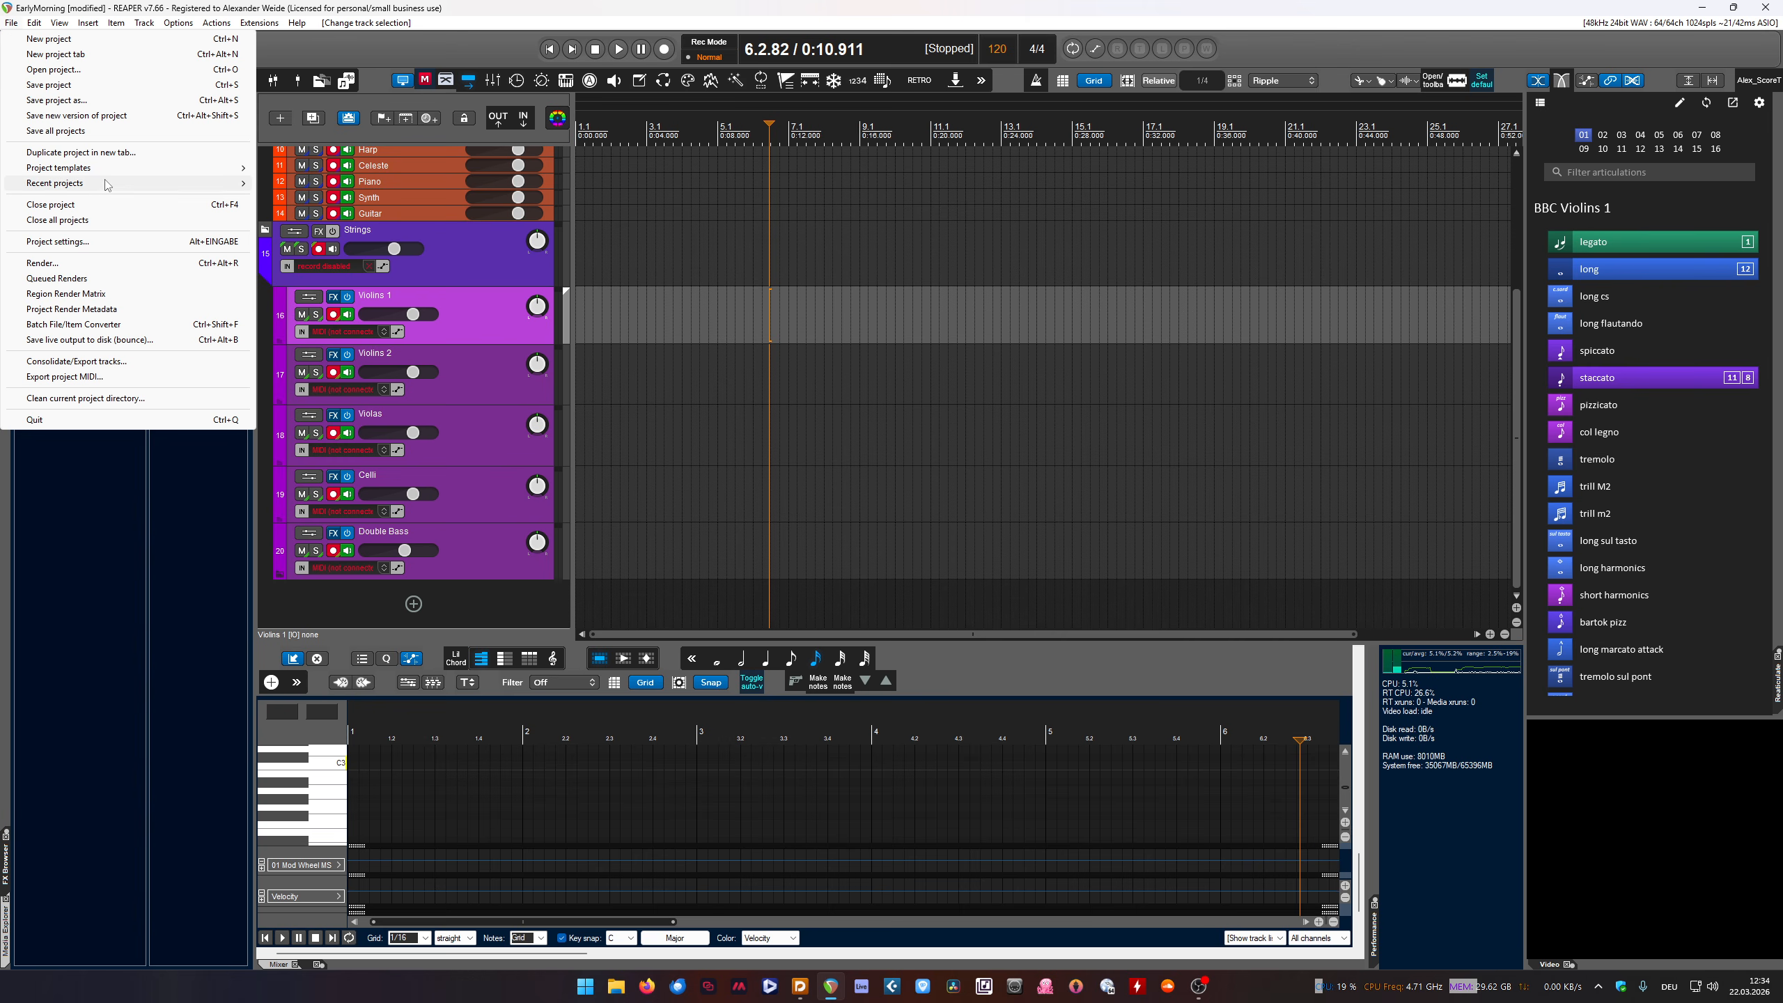
mouse_move(106, 184)
click(518, 205)
click(910, 535)
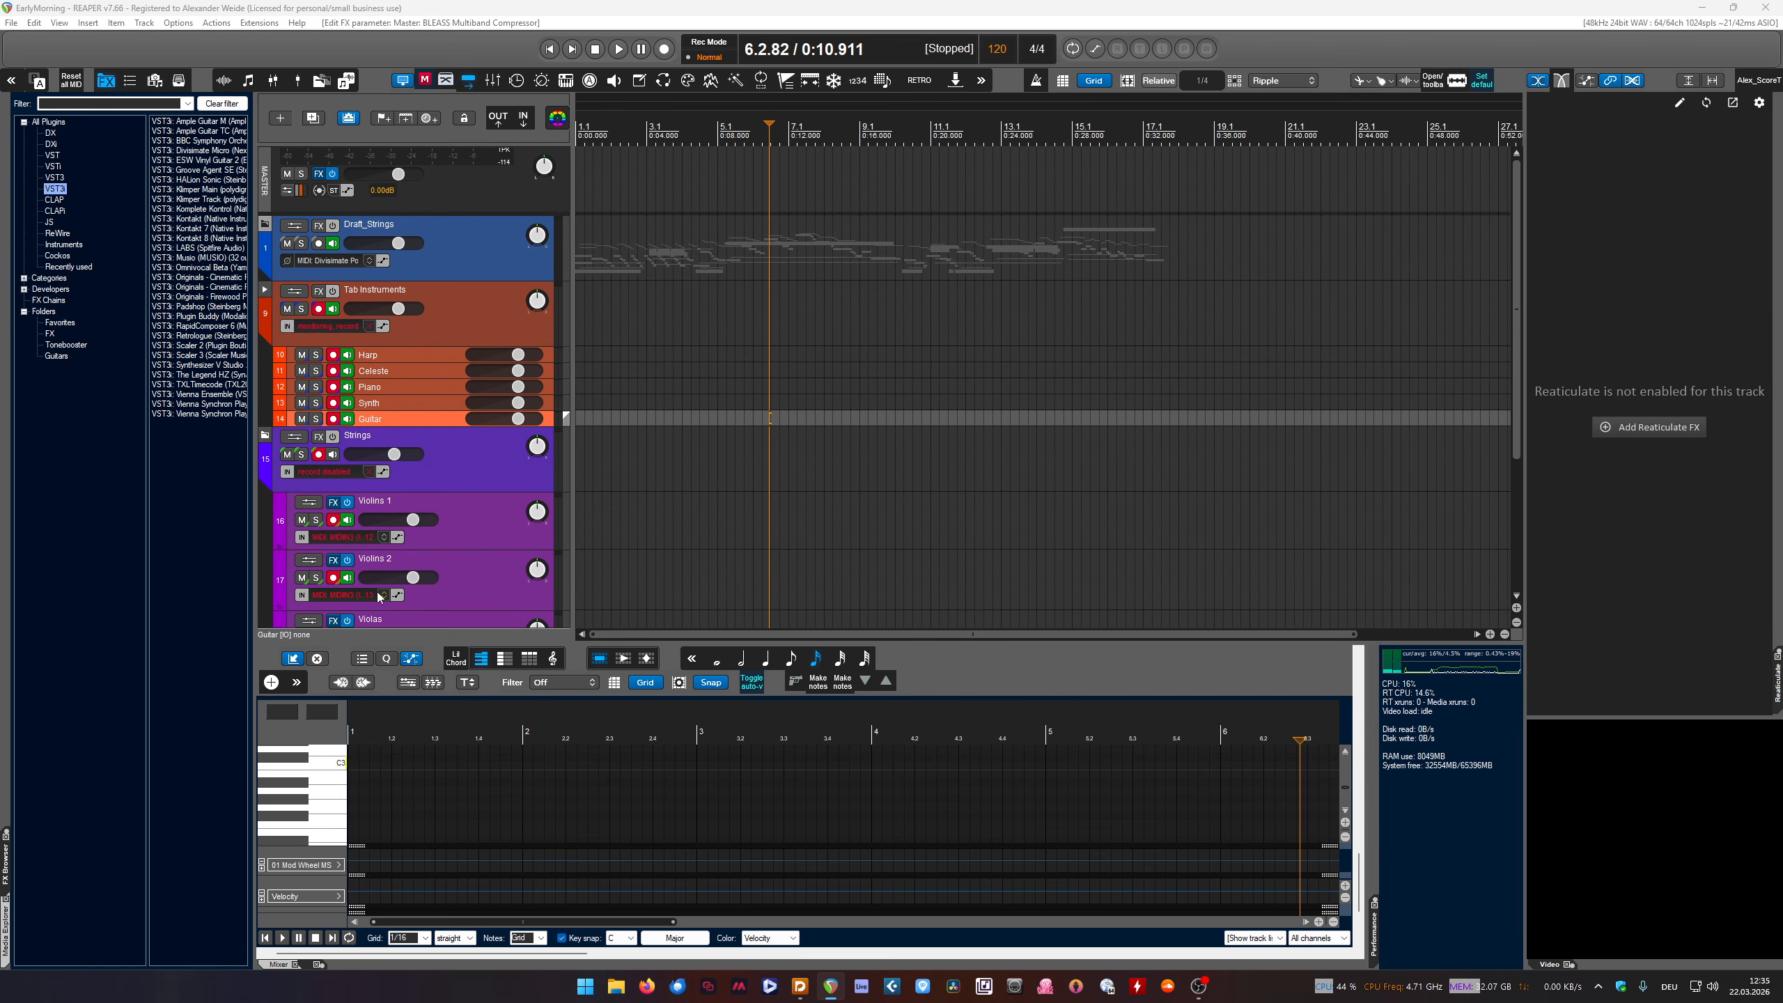
Switch to Dorico, audition the third and first notes in bar 1 of Violin I, and clear the selection
scroll(358, 582, down, 5)
click(799, 986)
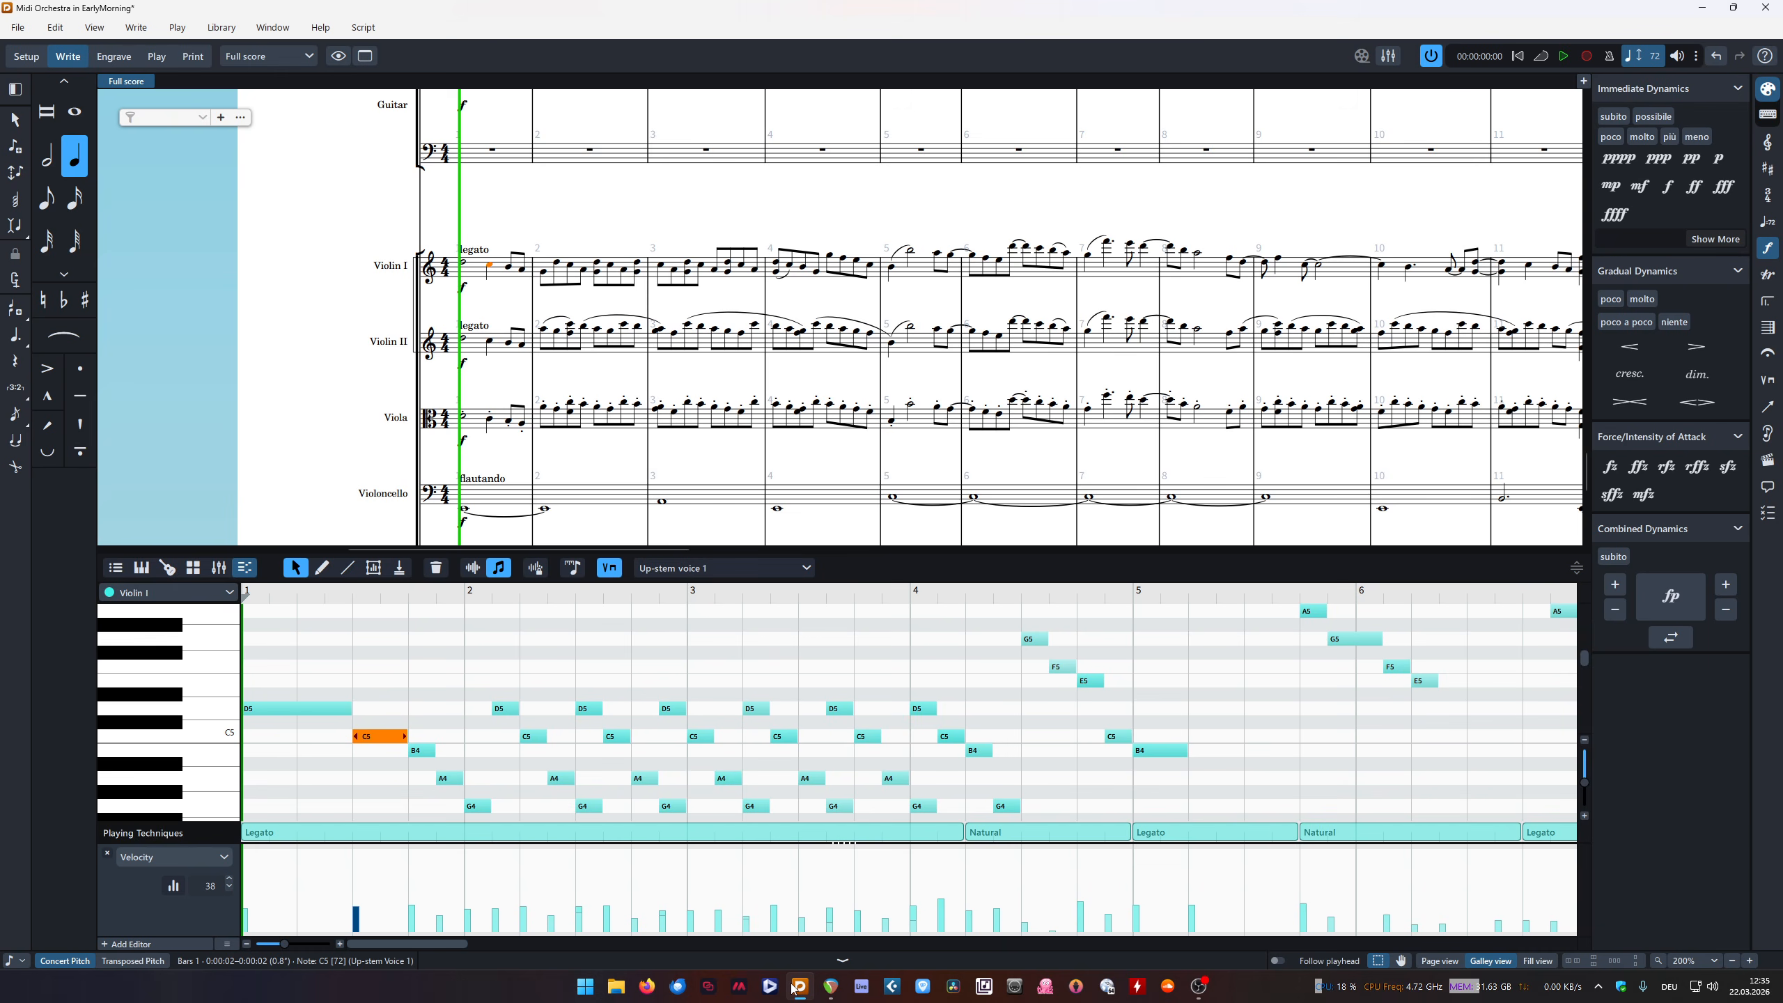
click(509, 267)
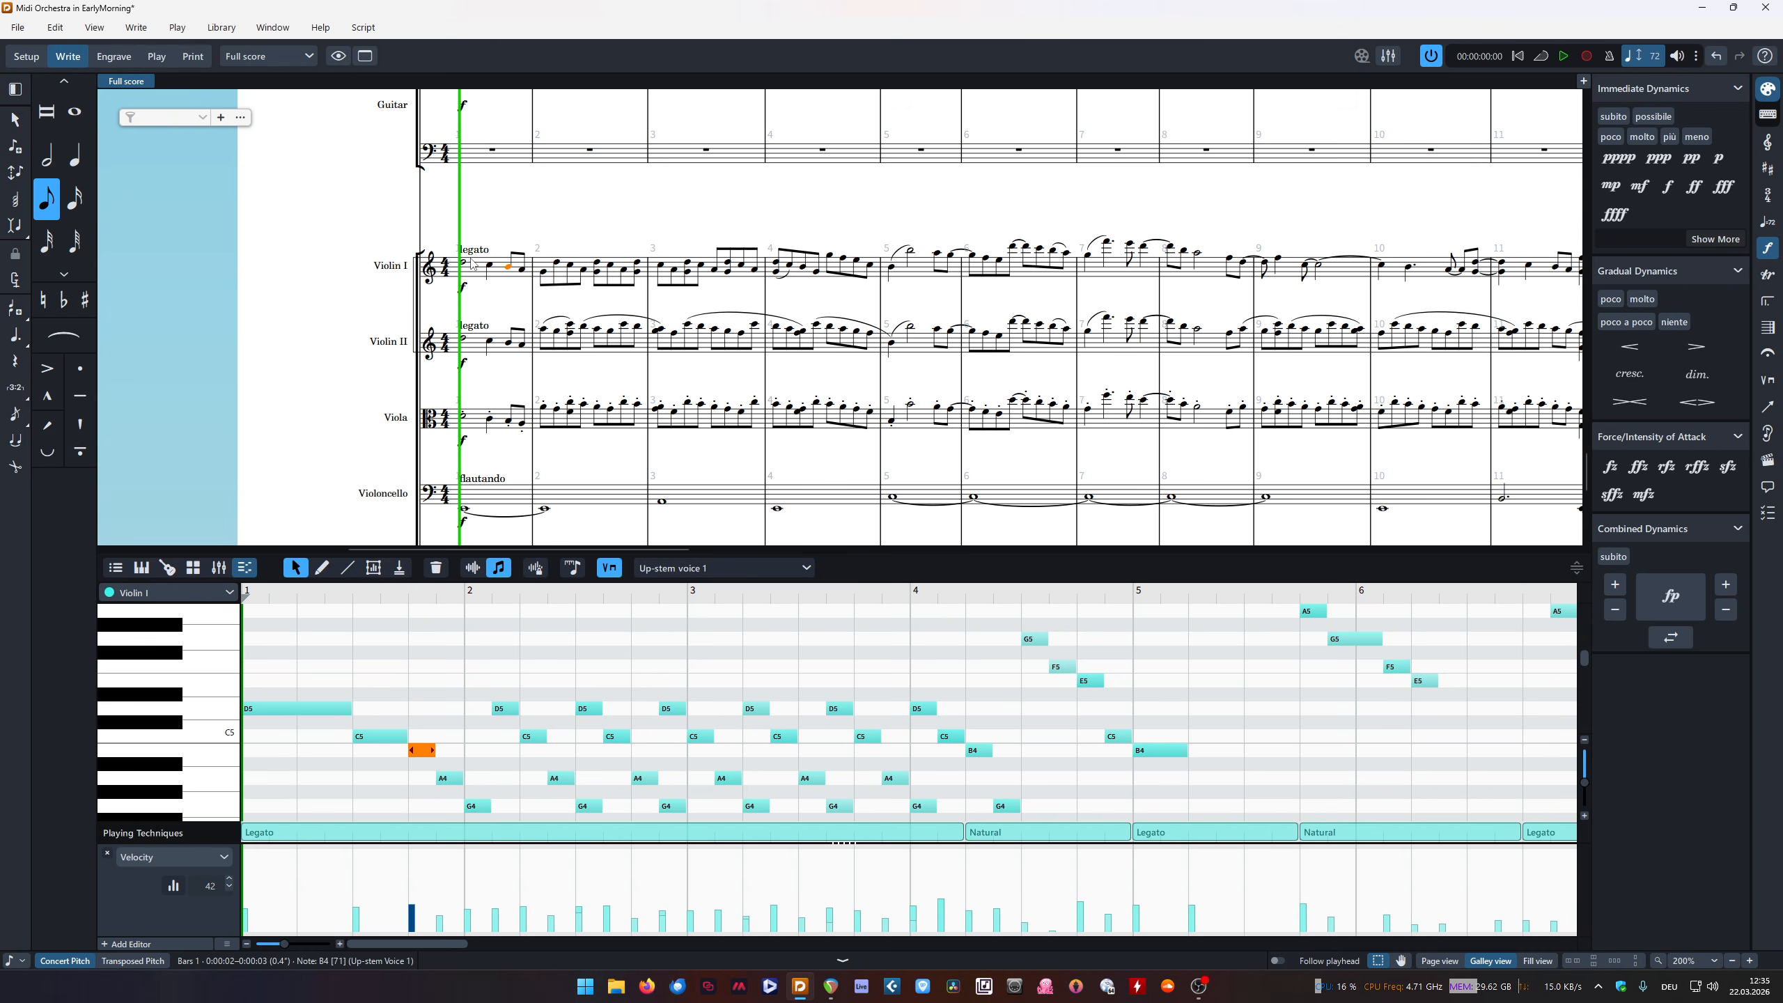
click(464, 262)
click(573, 228)
Restart the Dorico project's playback by deactivating and reactivating it, and audition the opening two notes of Violin I
click(1432, 59)
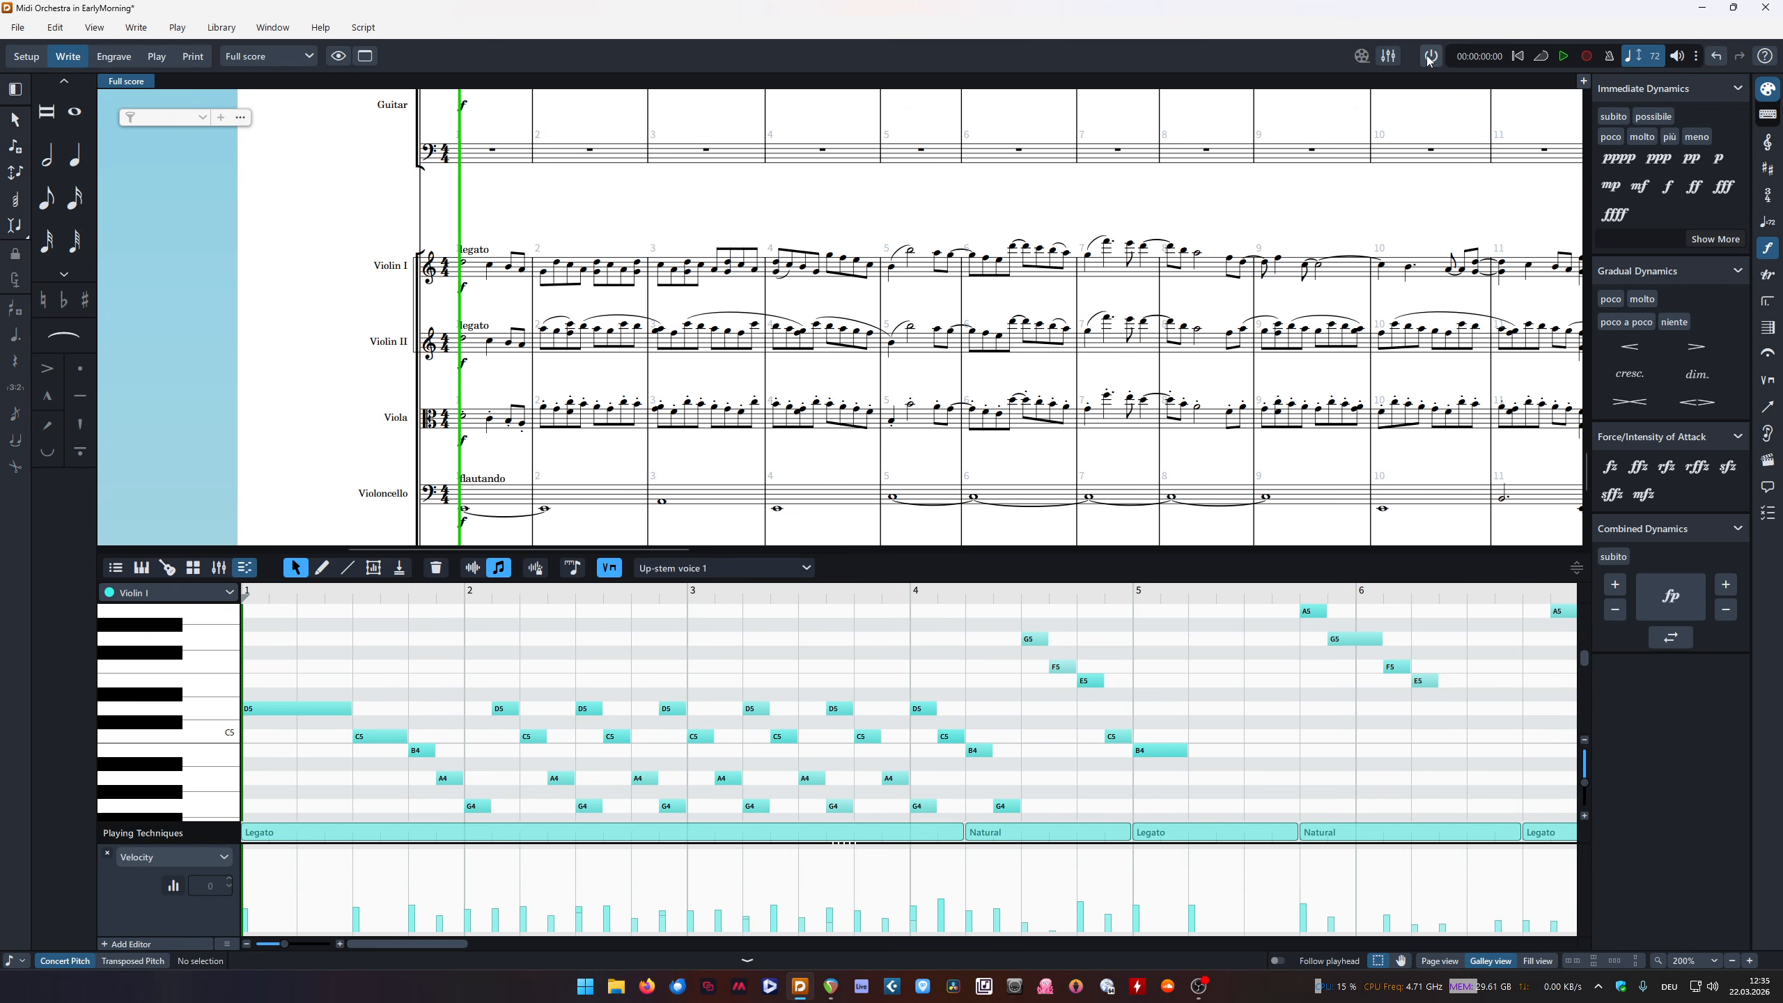
click(1429, 59)
click(463, 262)
click(557, 201)
mouse_move(839, 989)
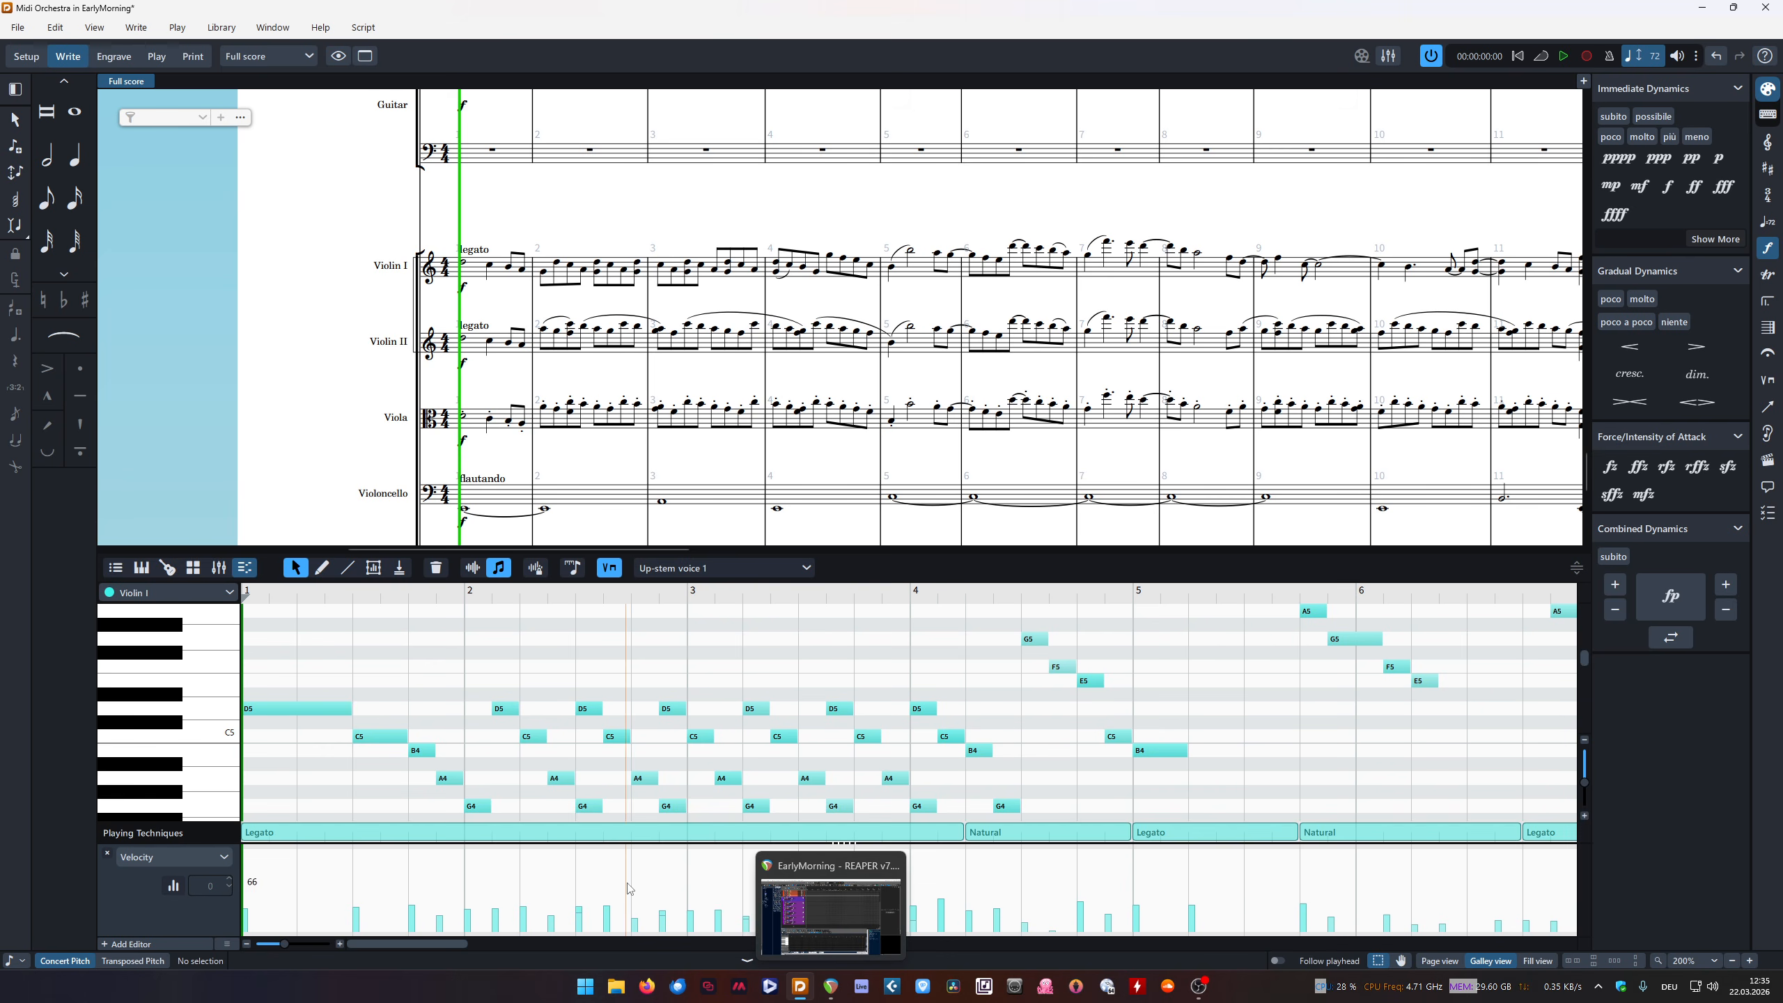
click(463, 264)
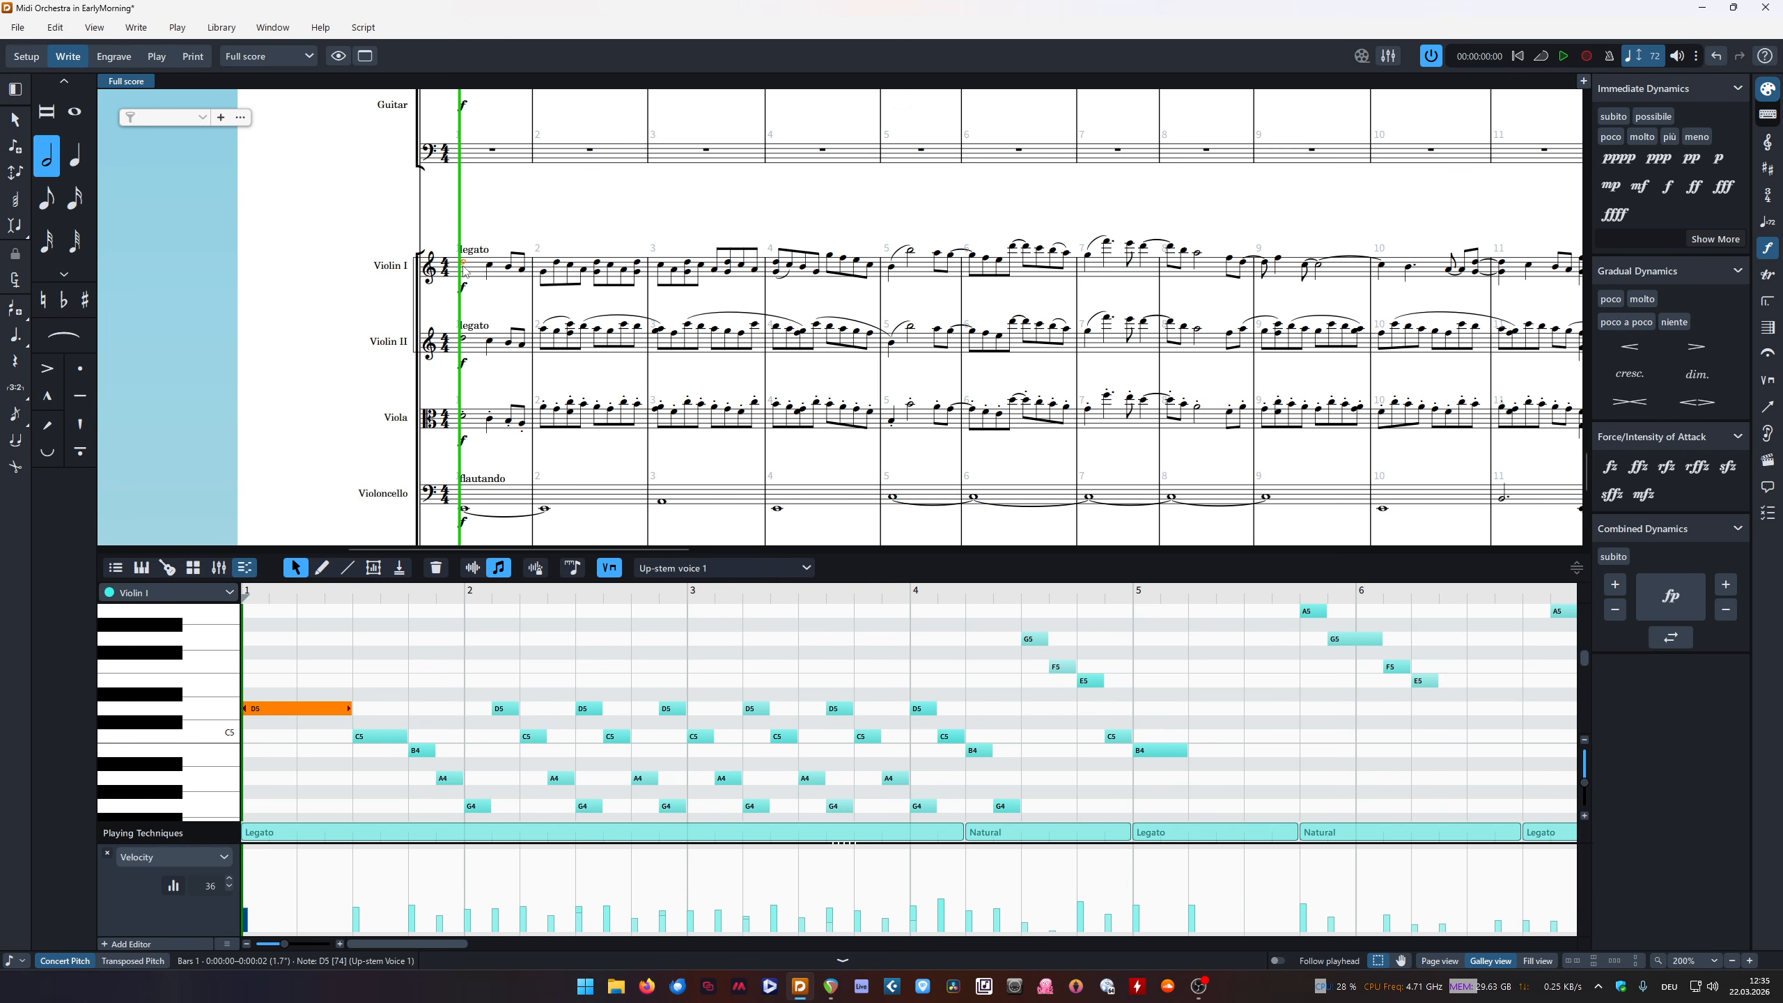
click(496, 233)
click(489, 265)
Turn the REAPER window into a floating one, and select all bar 1 notes of Violin I in Dorico
click(830, 986)
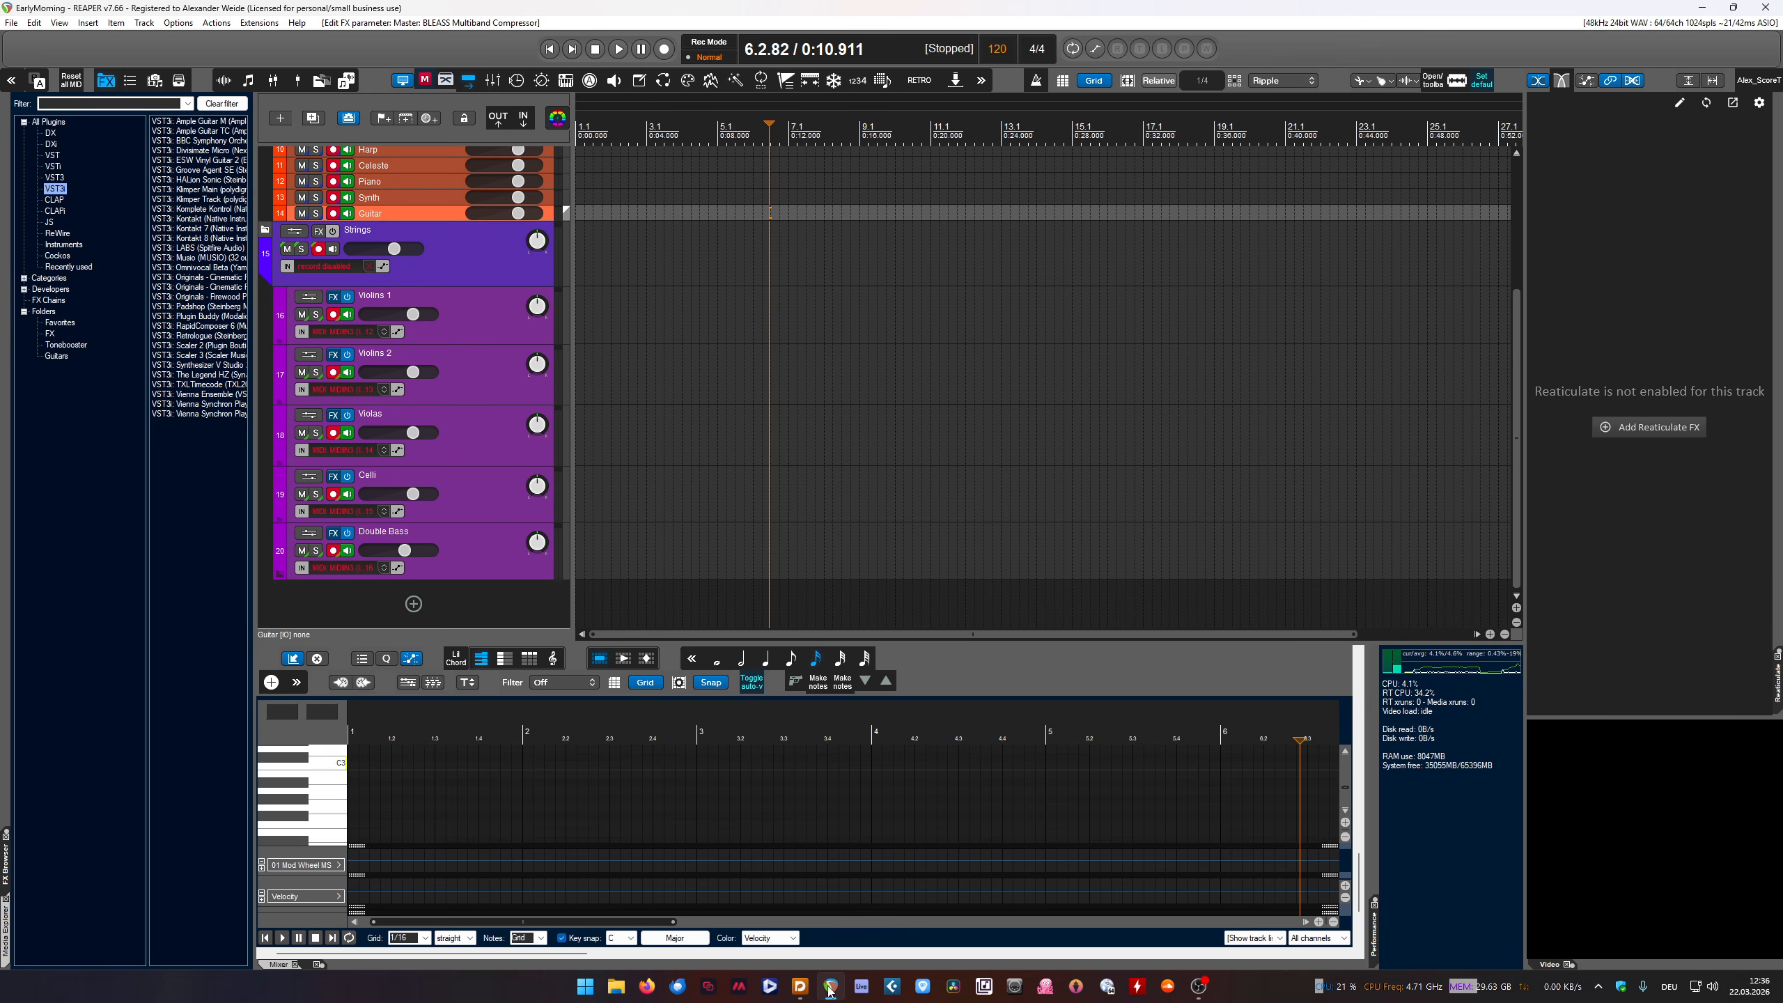
drag(412, 10, 1086, 129)
click(464, 264)
shift+click(507, 269)
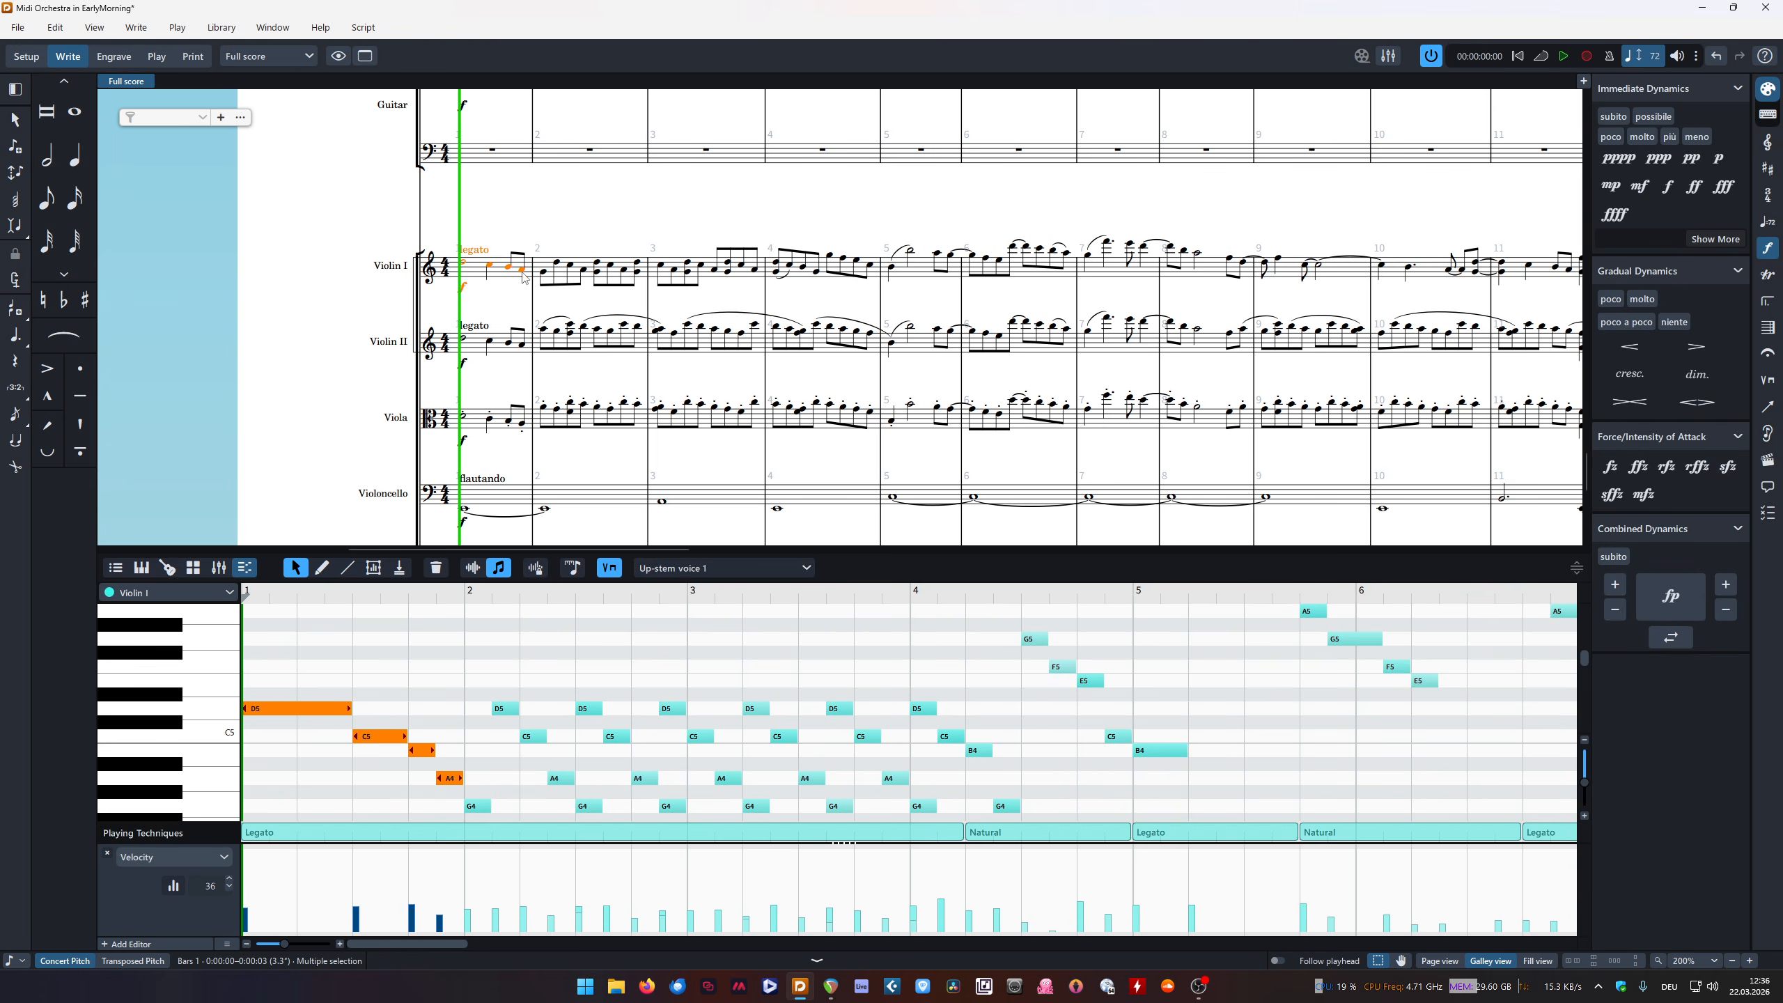
shift+click(519, 270)
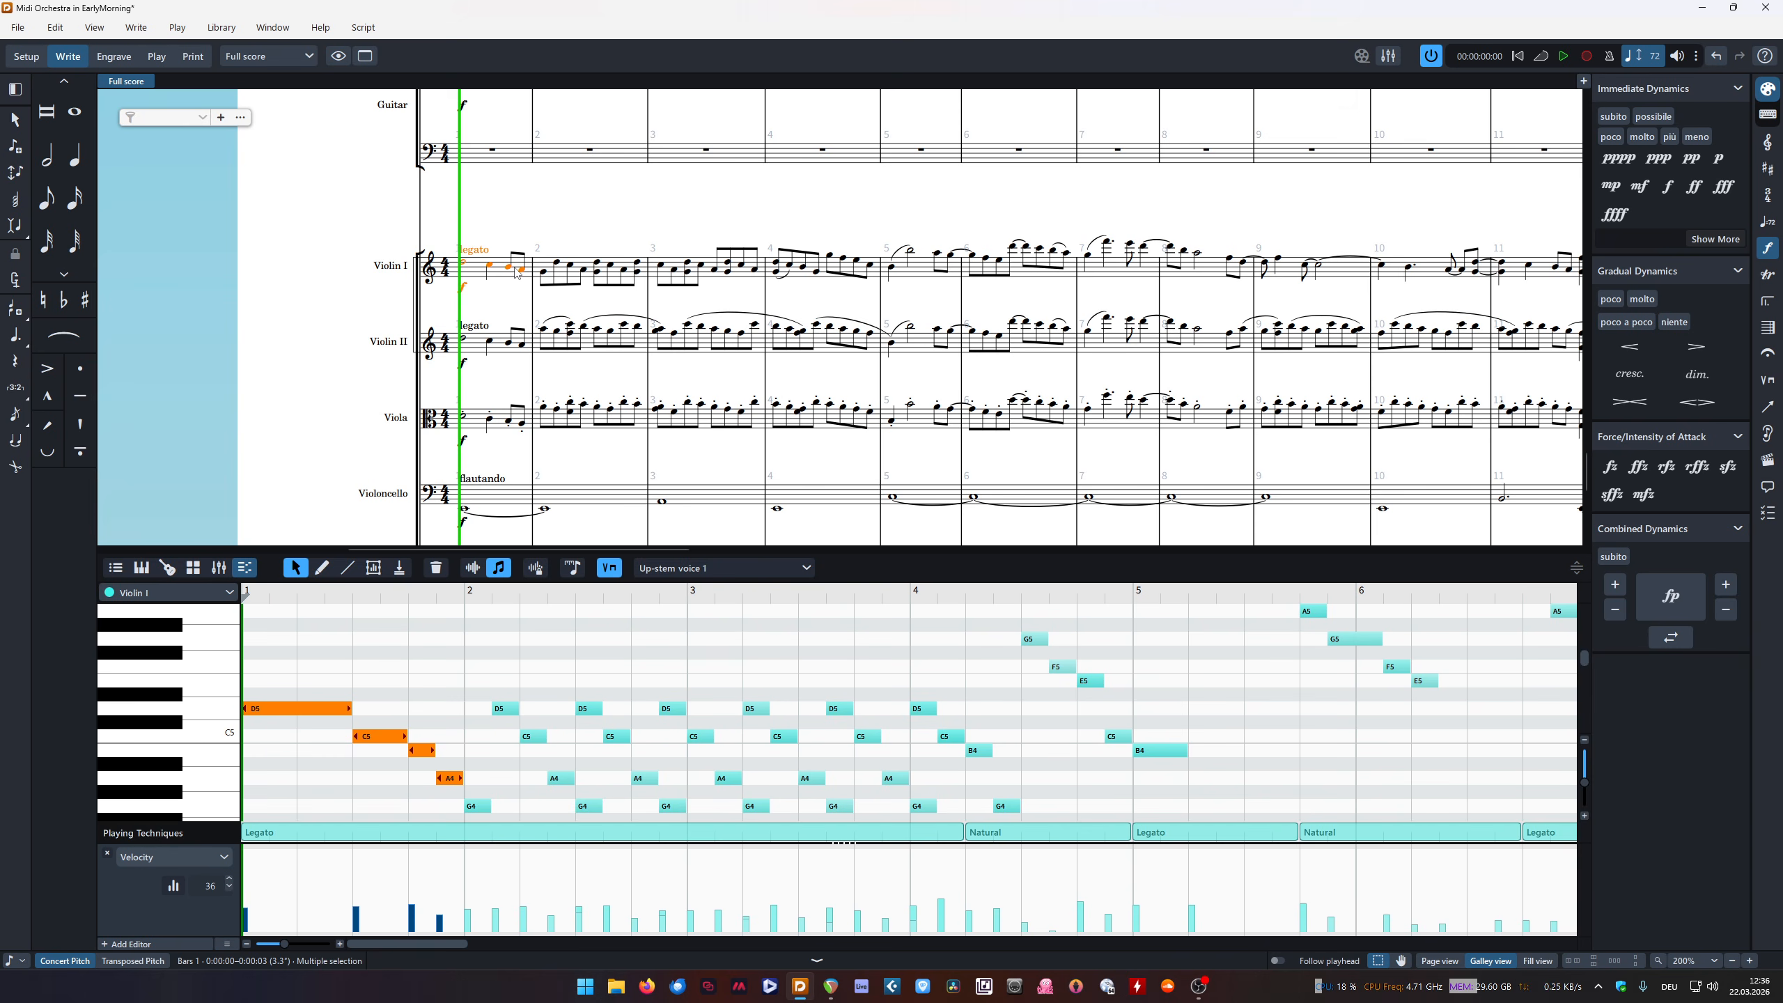
Audition the opening notes of Violin I and Violin II, and reposition the floating REAPER window
click(464, 267)
click(461, 342)
click(495, 303)
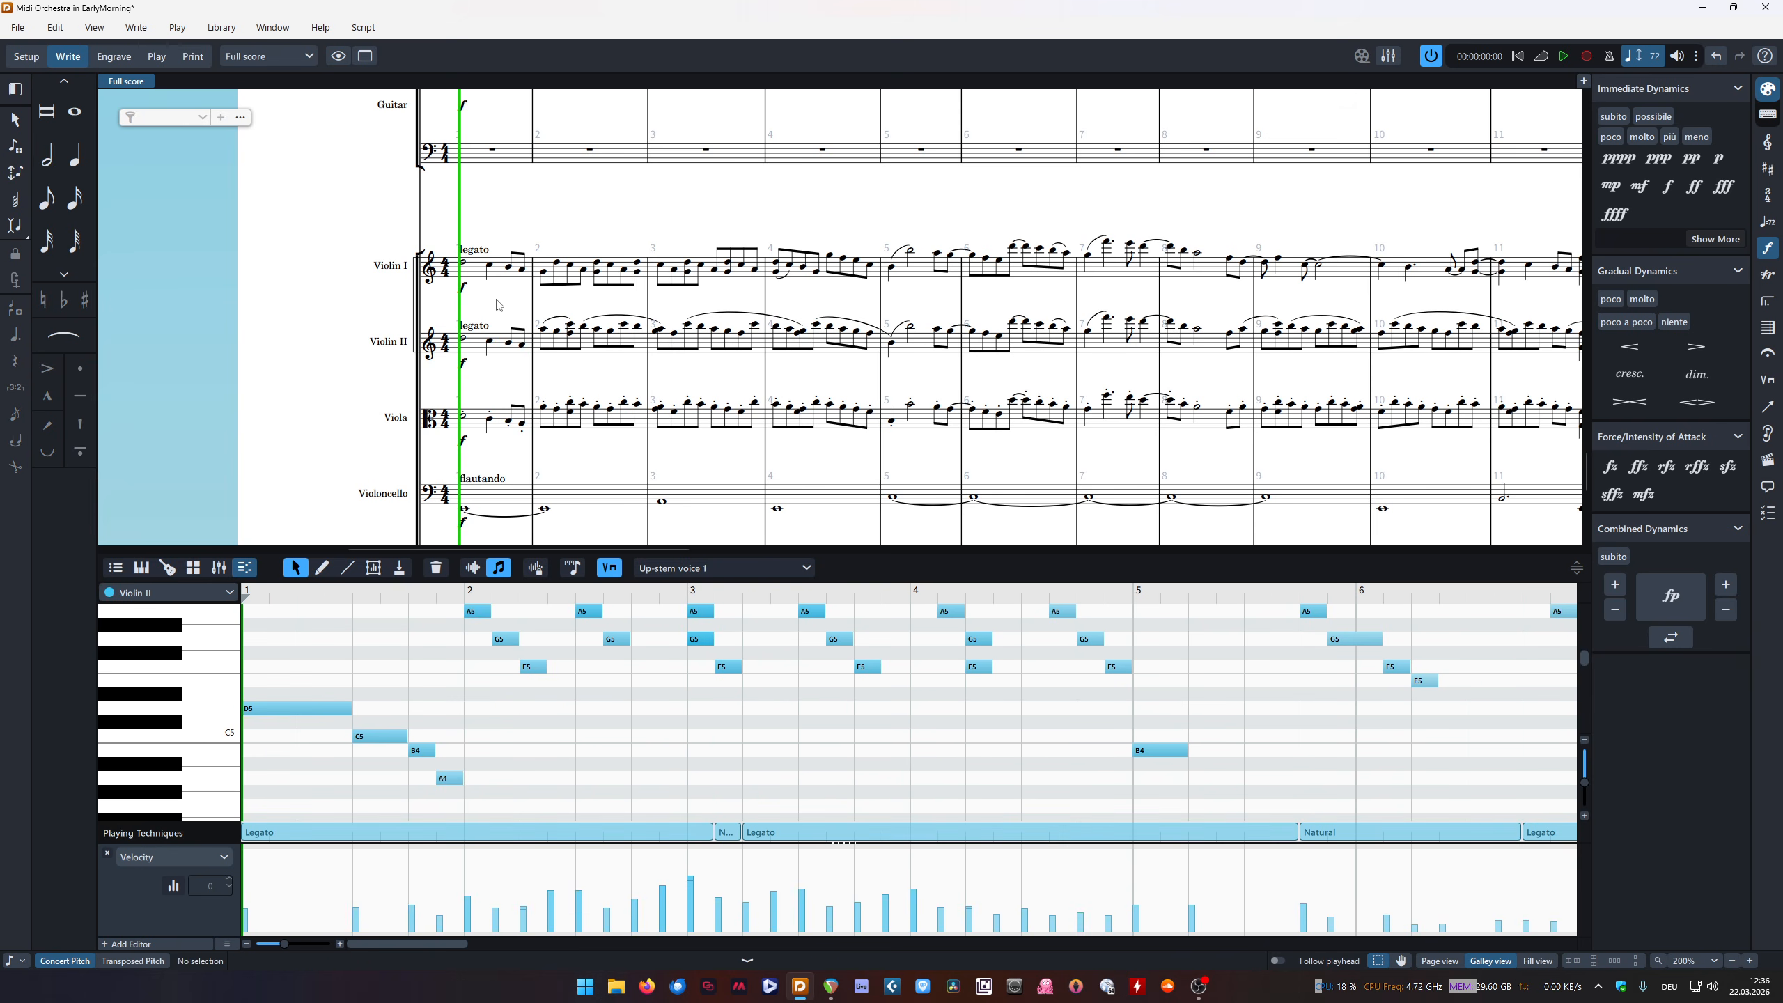
click(831, 986)
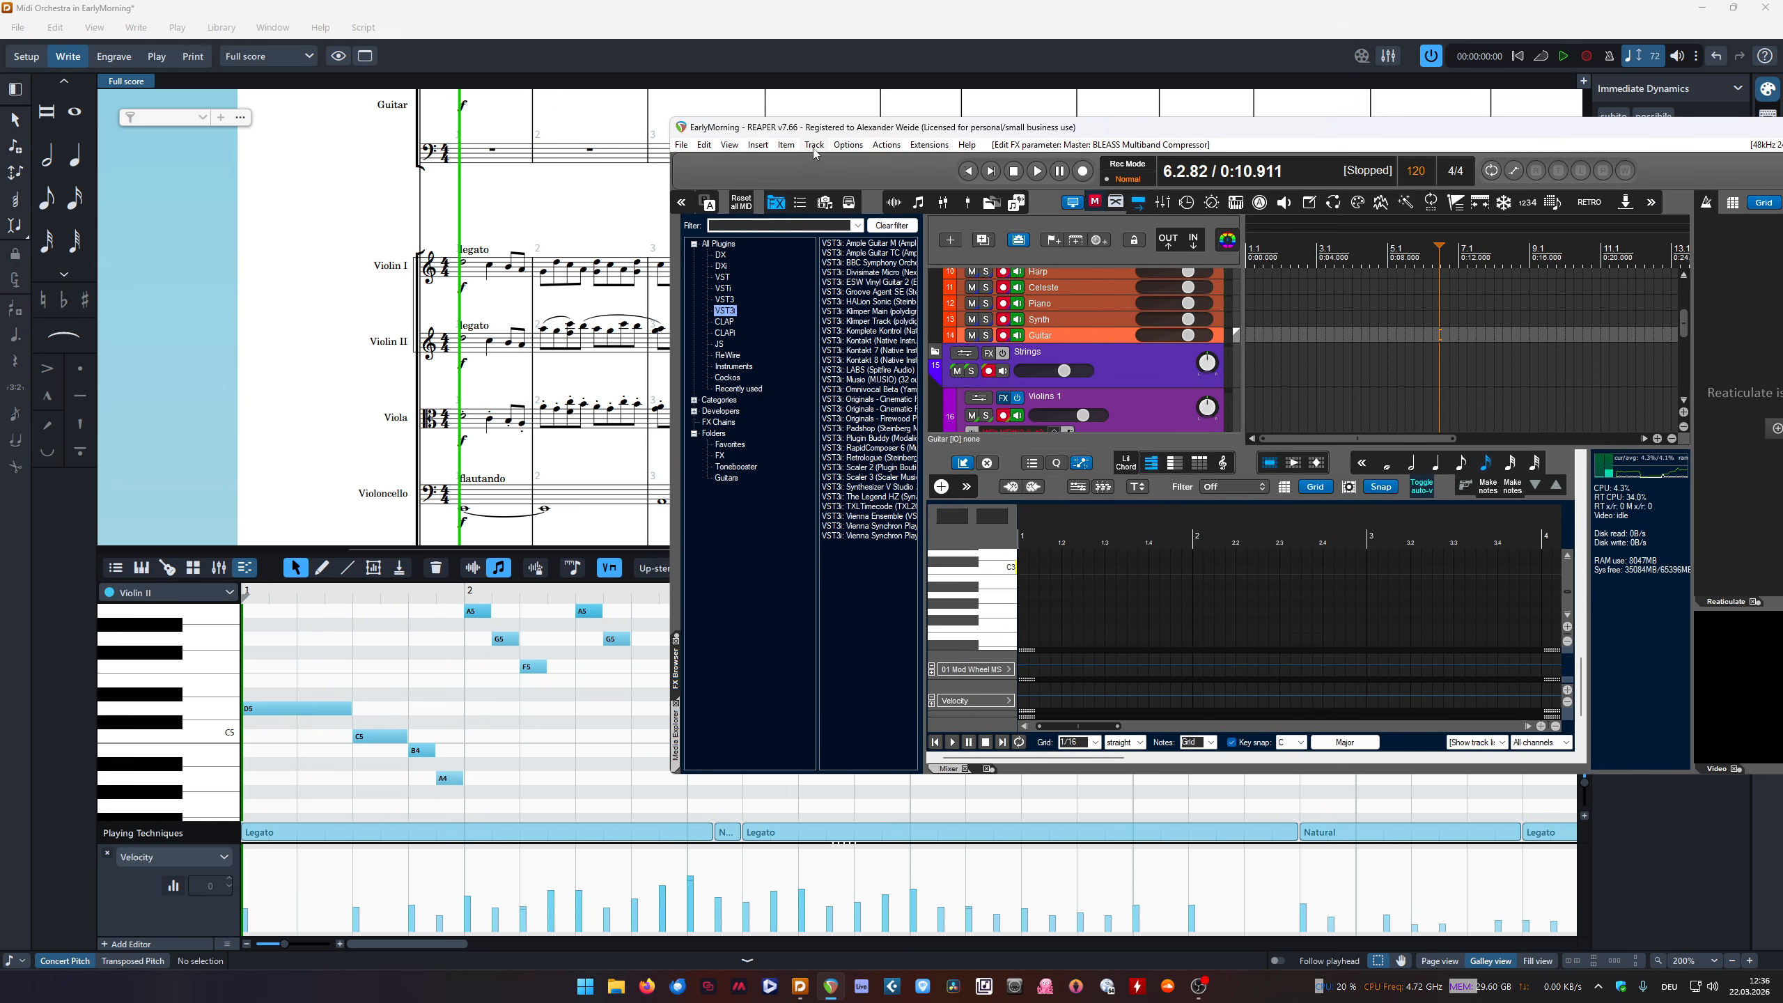
drag(816, 149, 870, 200)
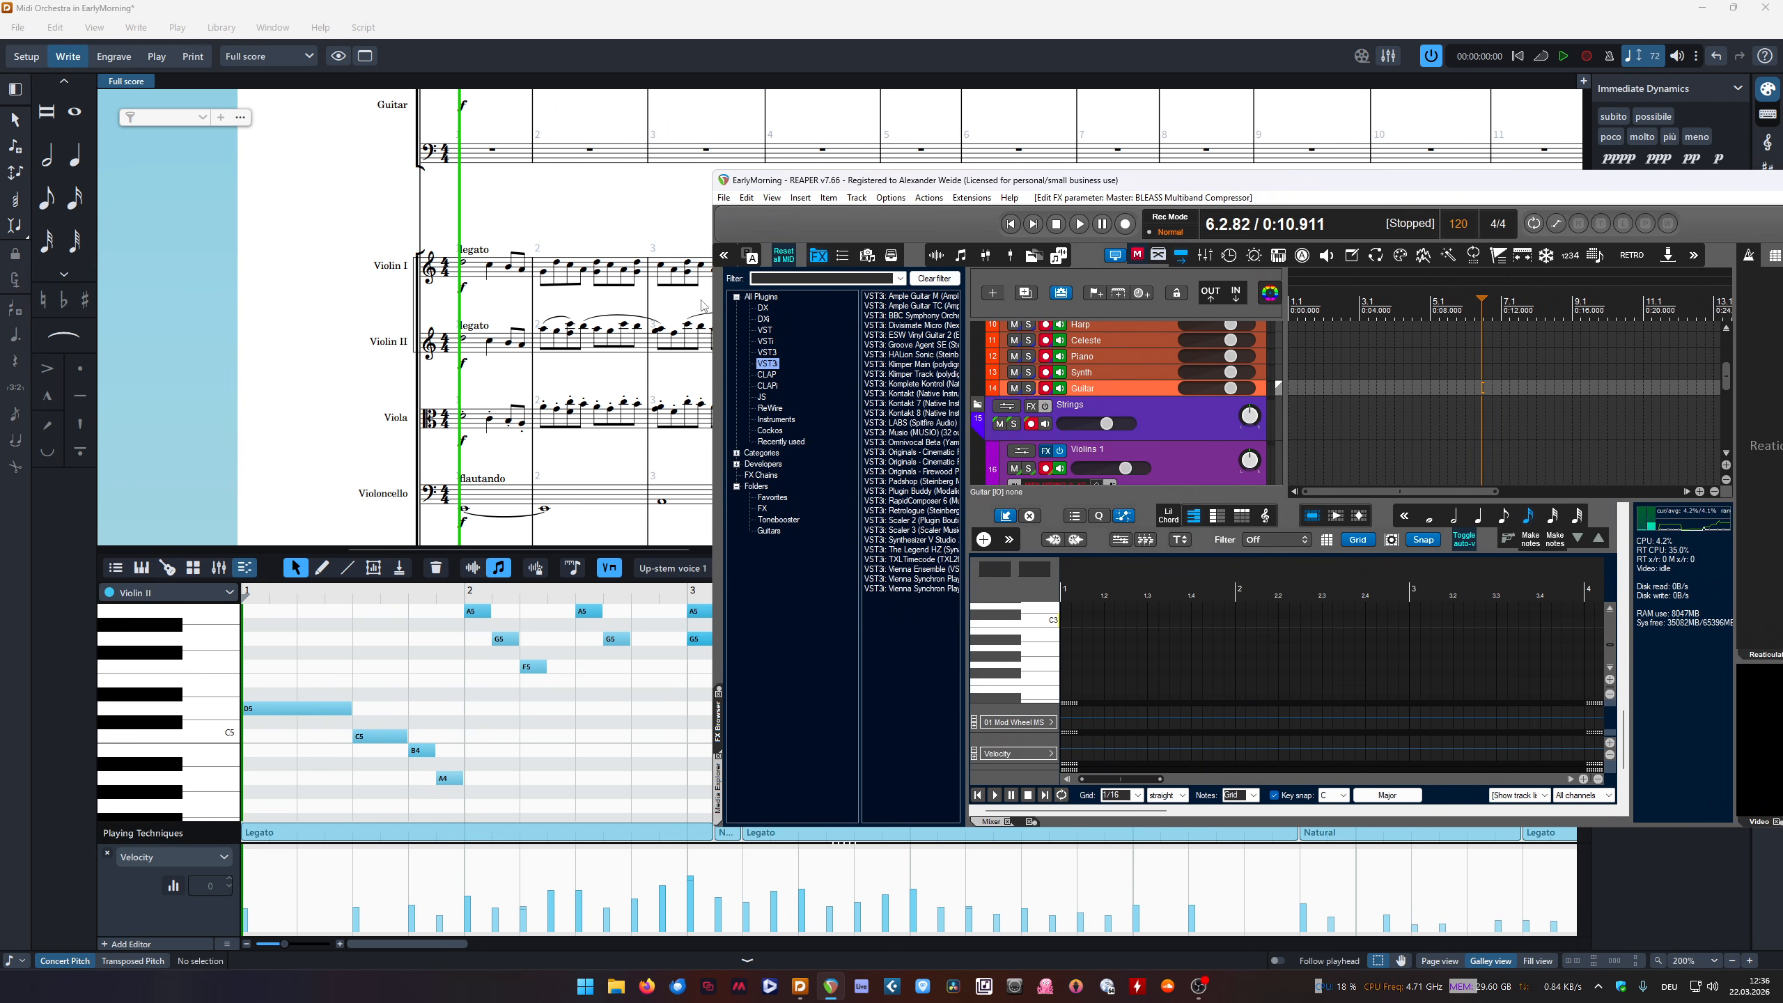
In Dorico, audition notes in bar 1 of Violin I, Violin II and Viola, and reselect the opening Violin I note
click(465, 270)
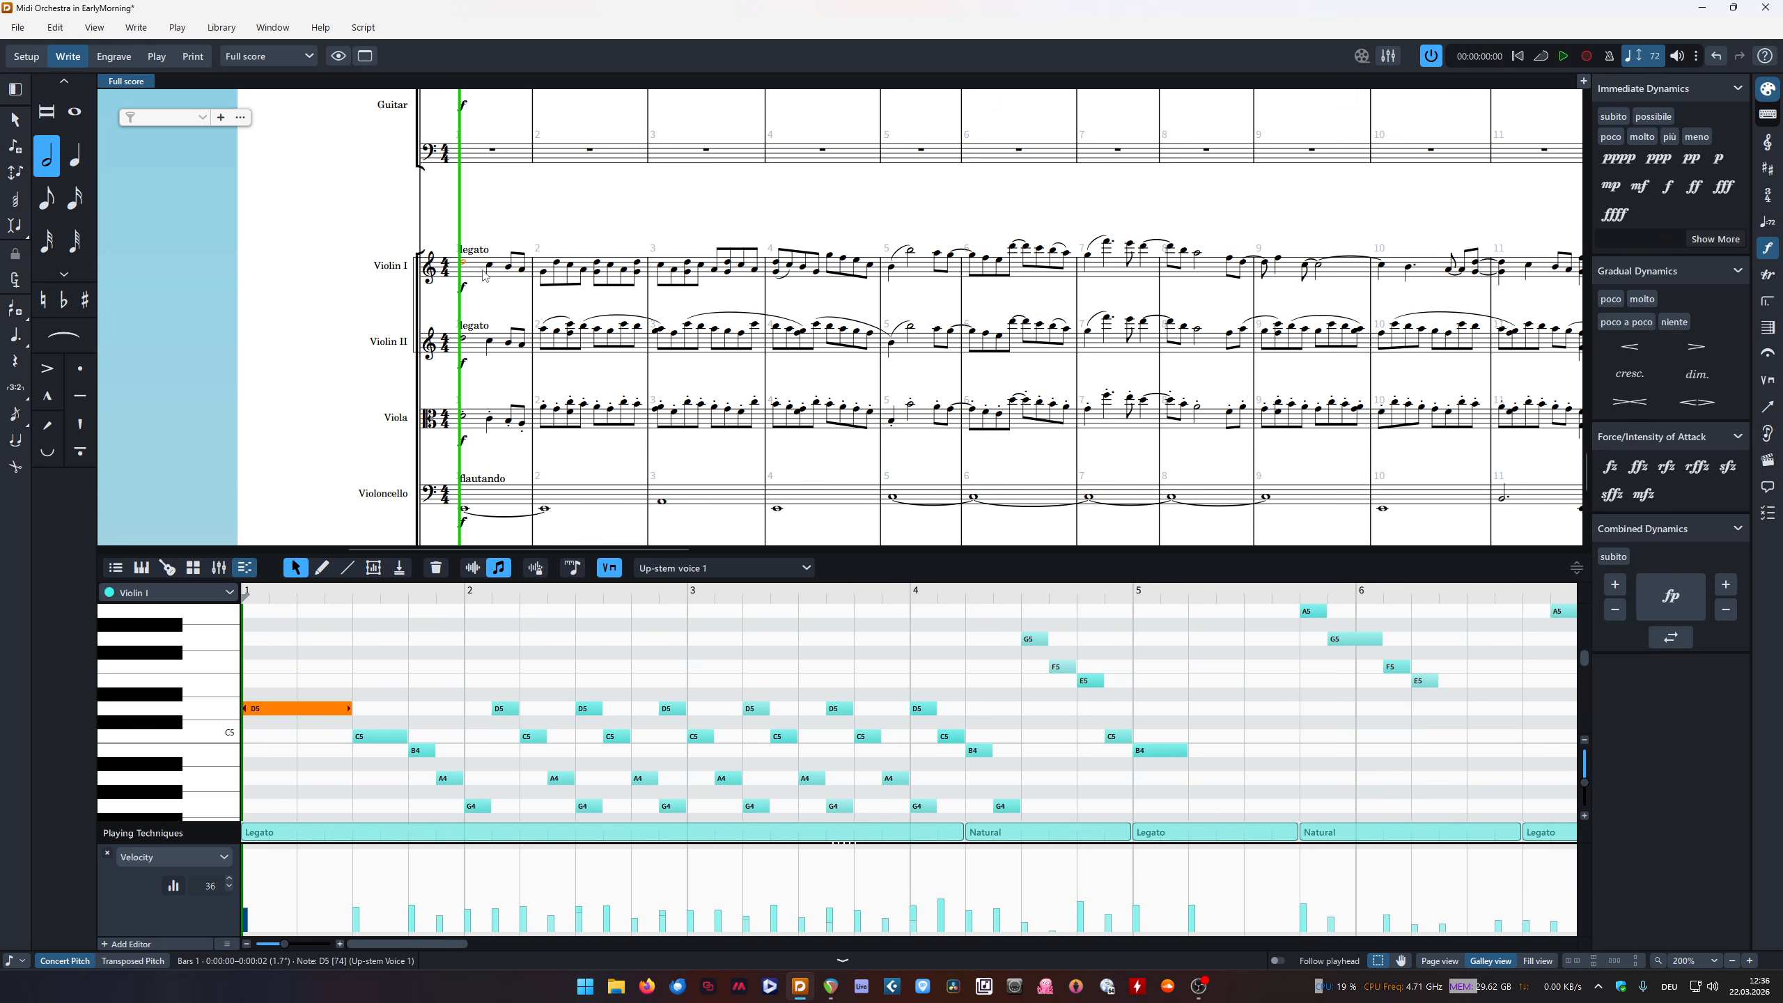
click(477, 290)
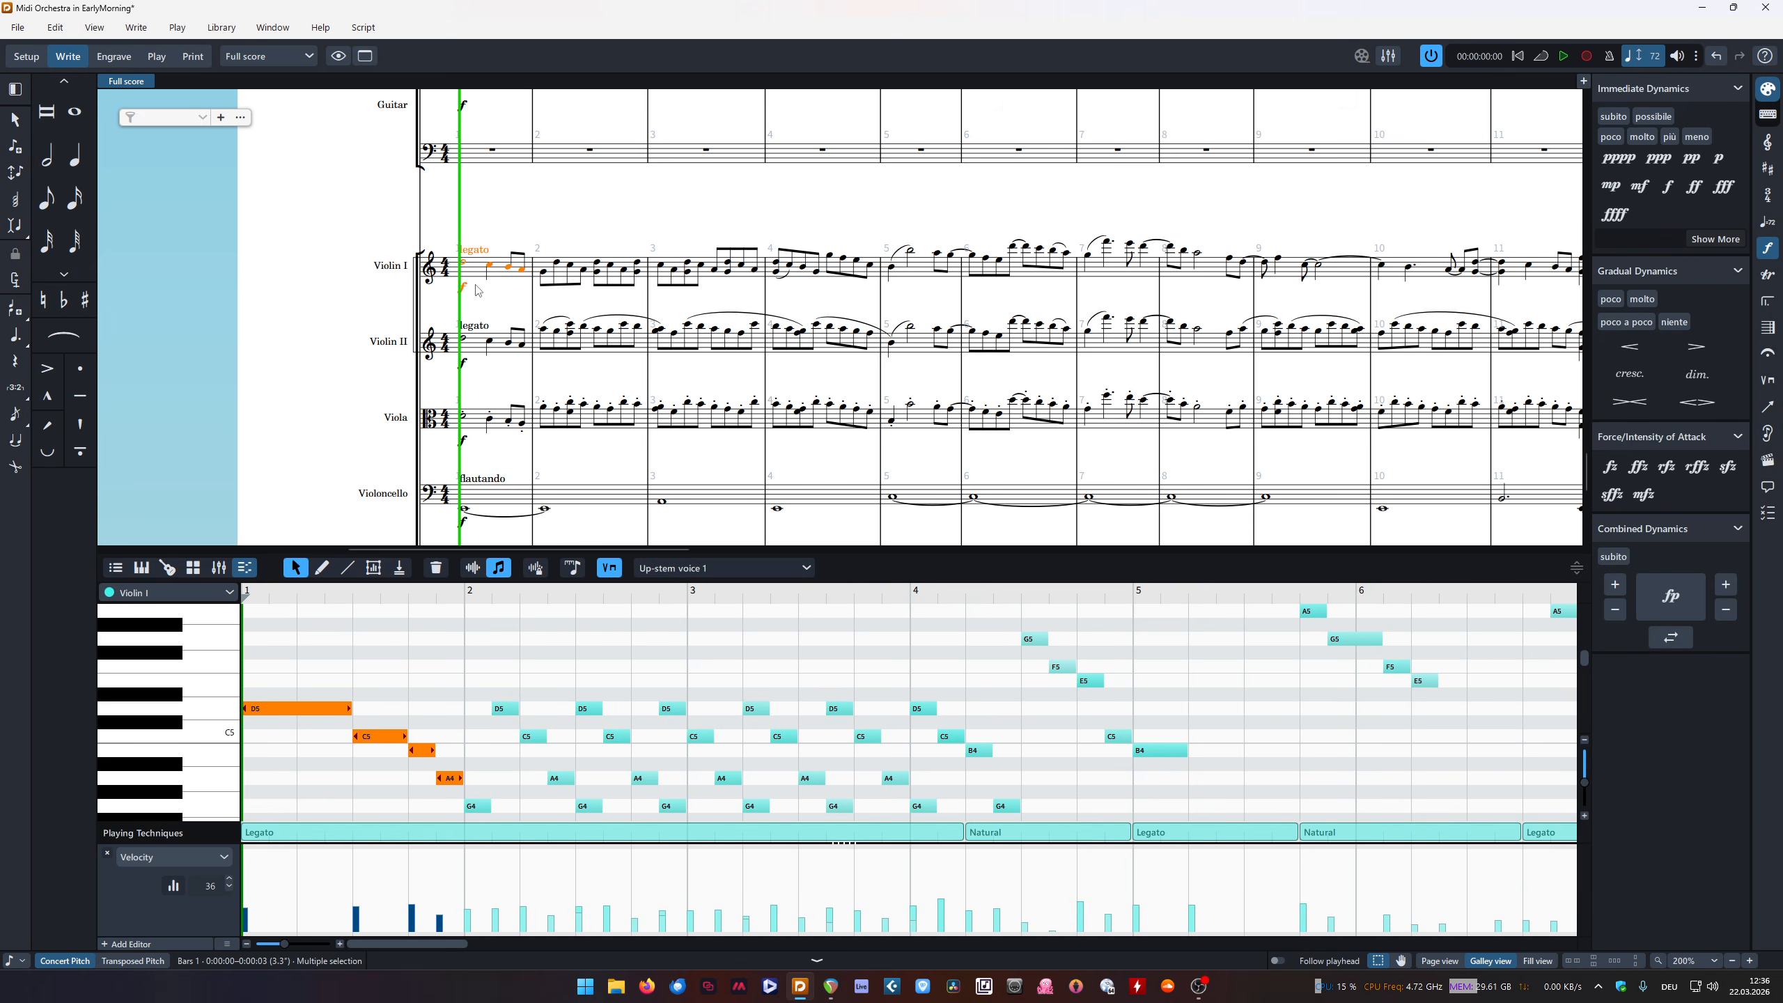
click(466, 338)
click(489, 340)
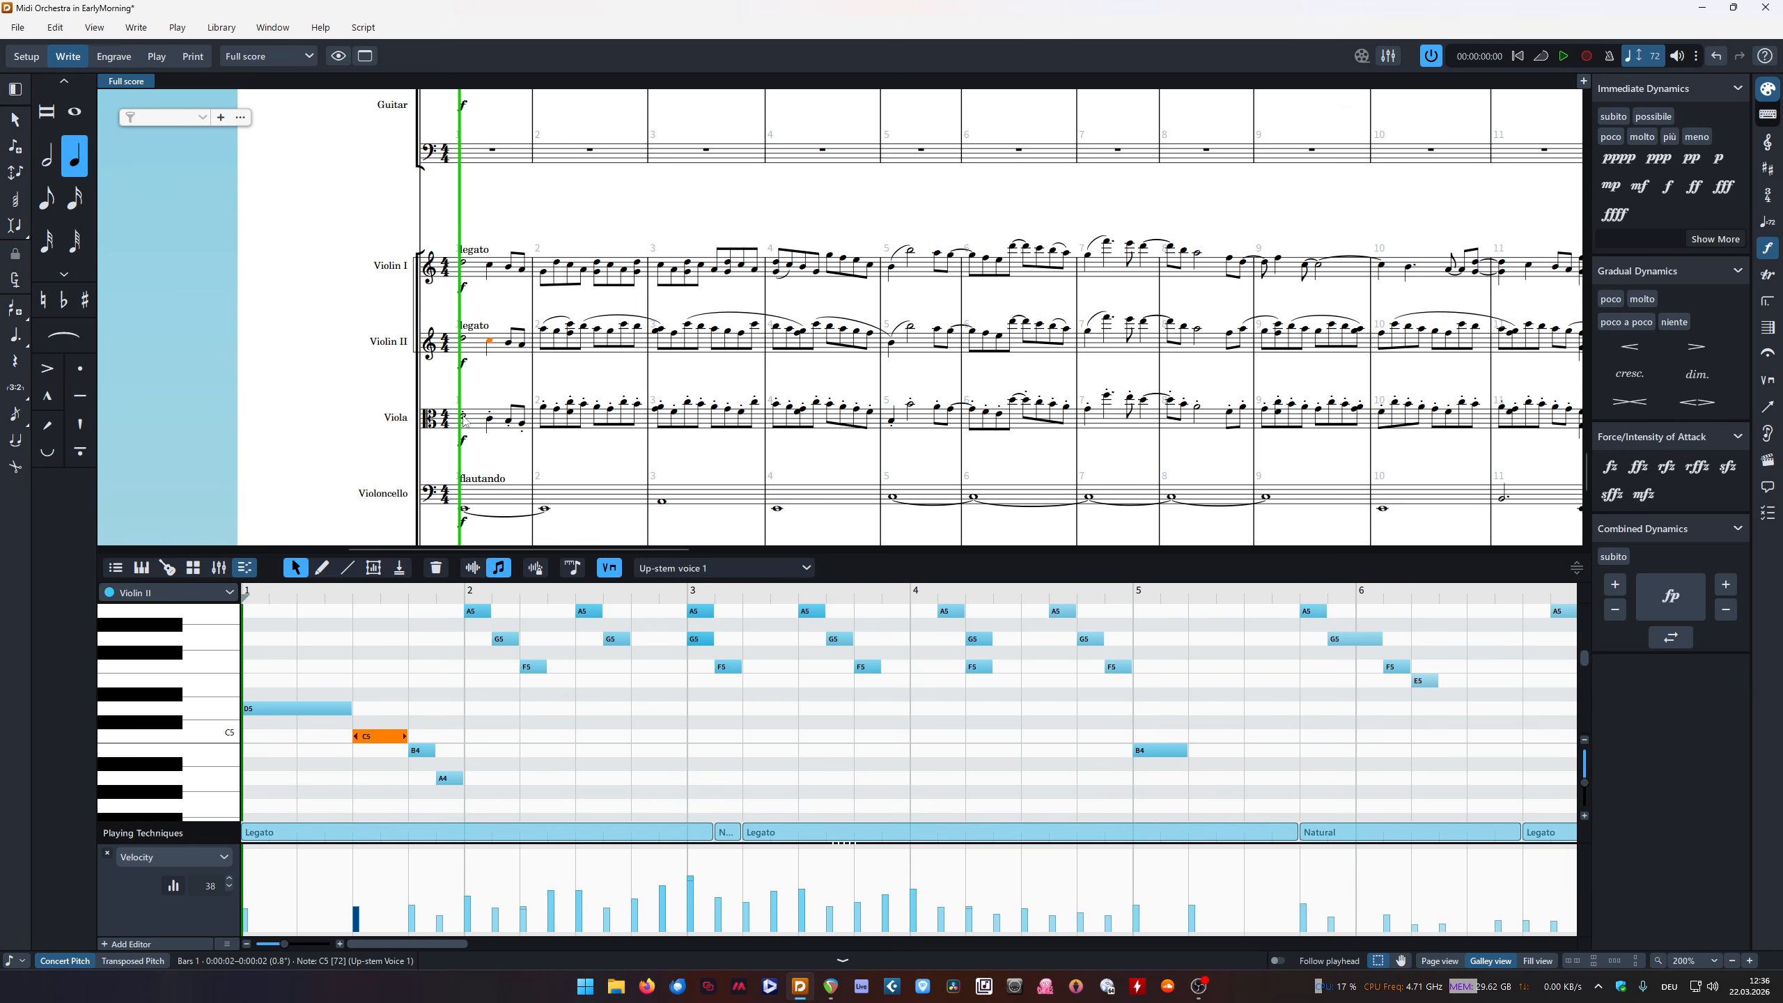
click(489, 418)
click(488, 342)
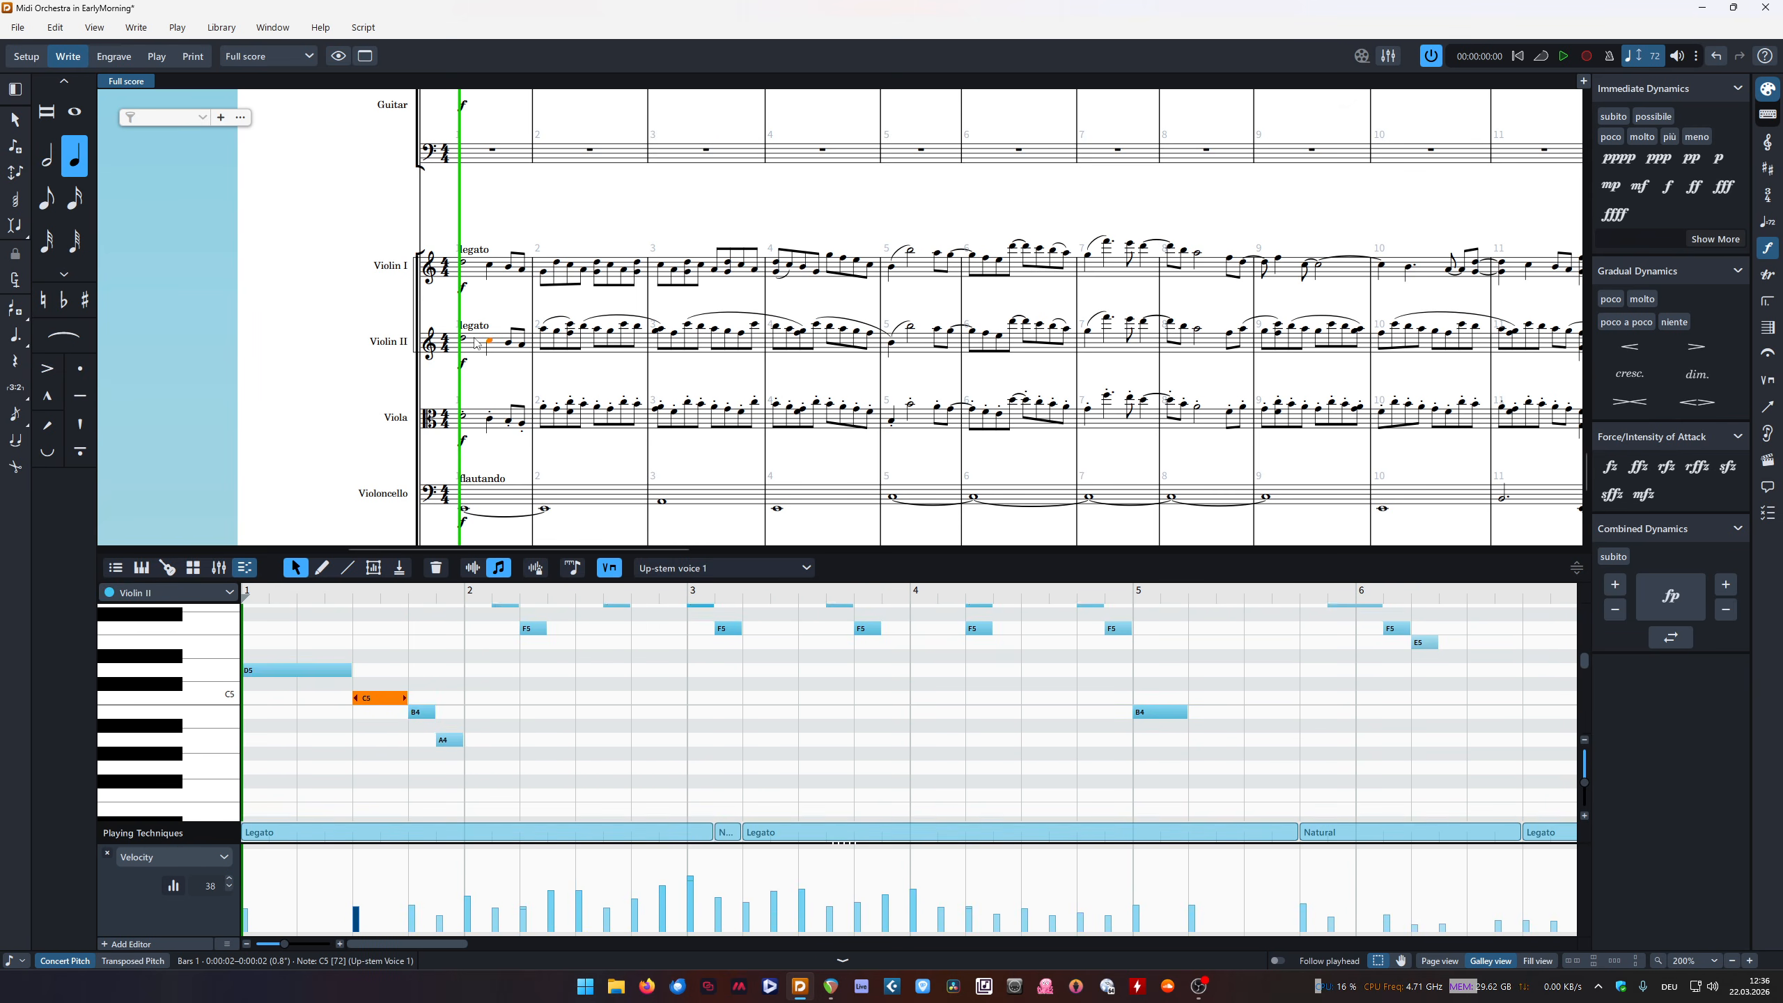
click(477, 349)
click(463, 262)
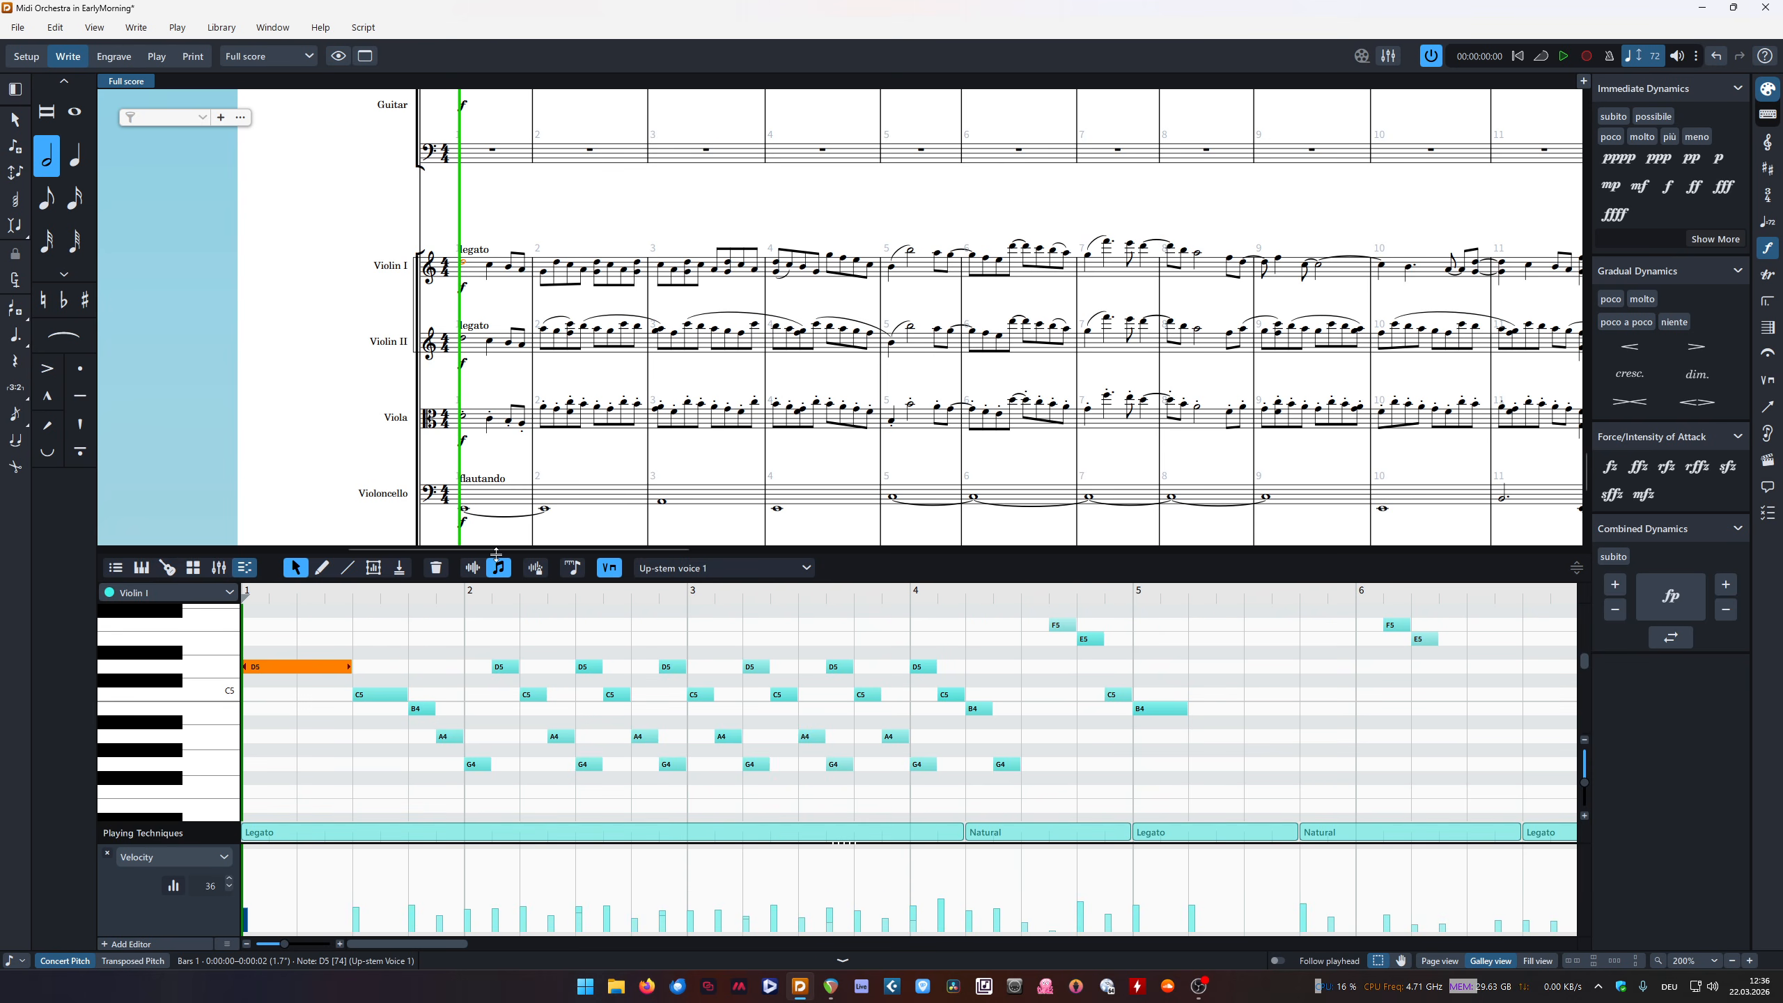
Arrange the Dorico and REAPER windows side by side
click(829, 986)
drag(871, 188, 1678, 362)
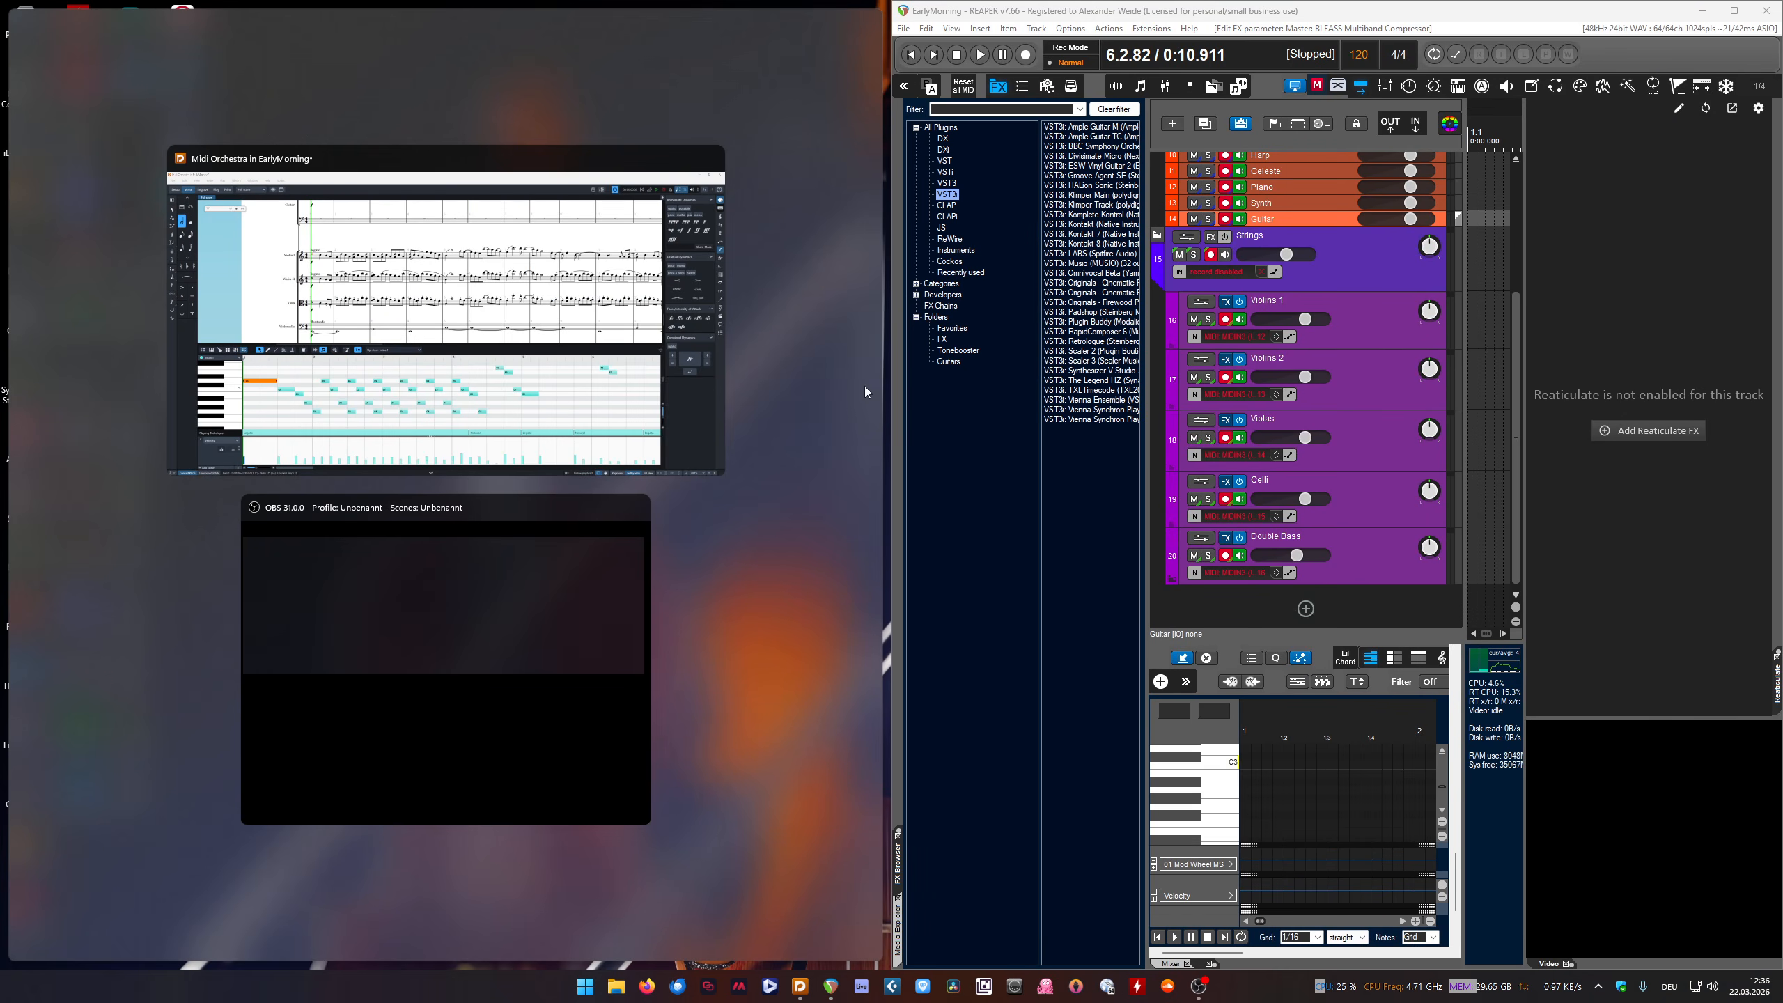
click(488, 464)
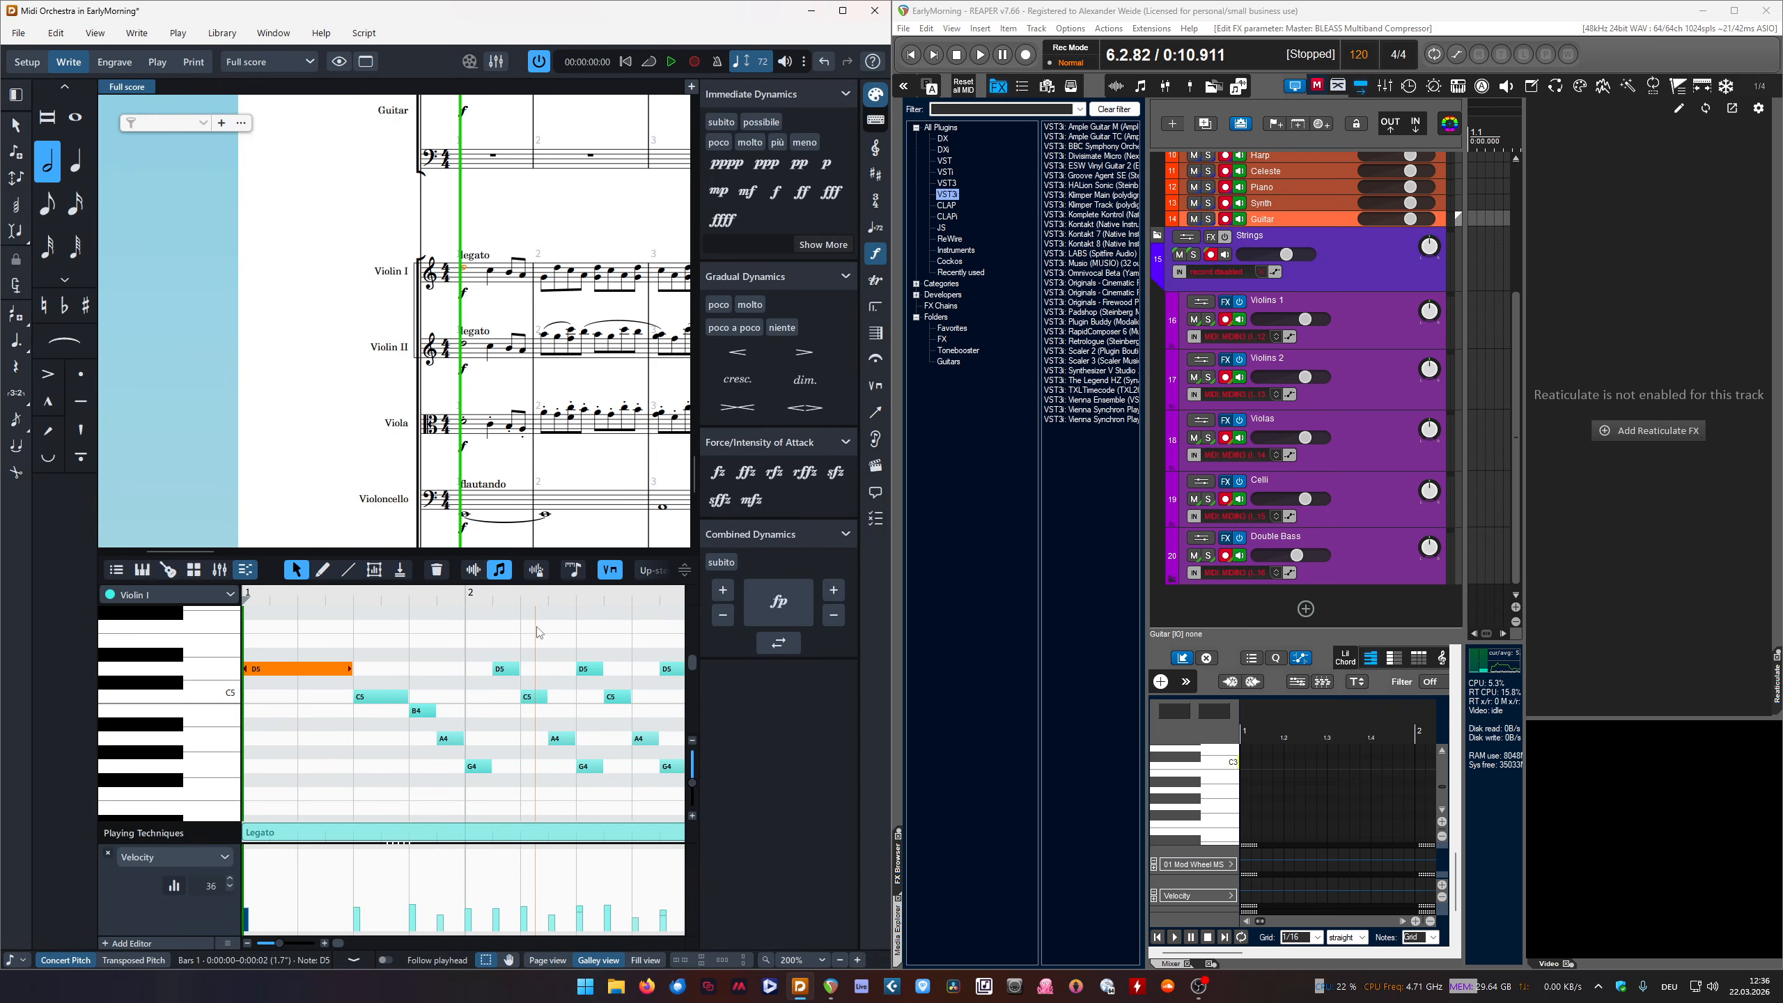
Audition bar 1 notes of Violin I, Violin II and Viola in Dorico with the REAPER track meters in view
click(491, 273)
click(515, 278)
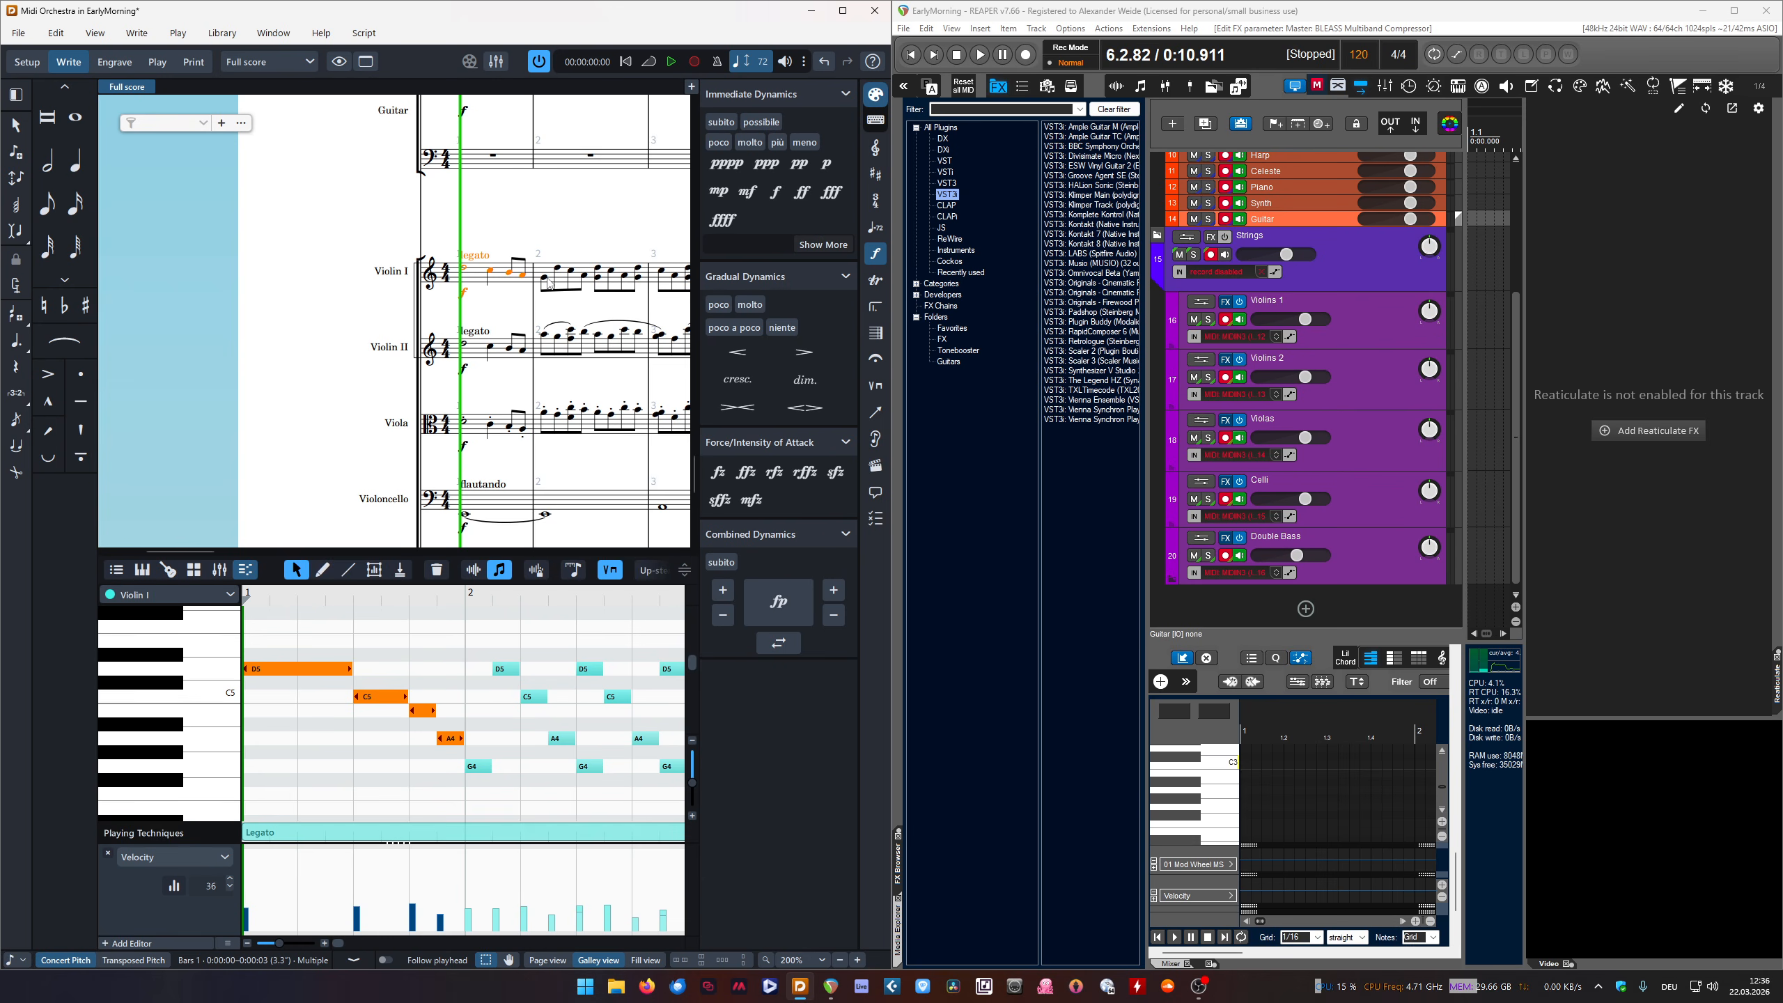
click(489, 347)
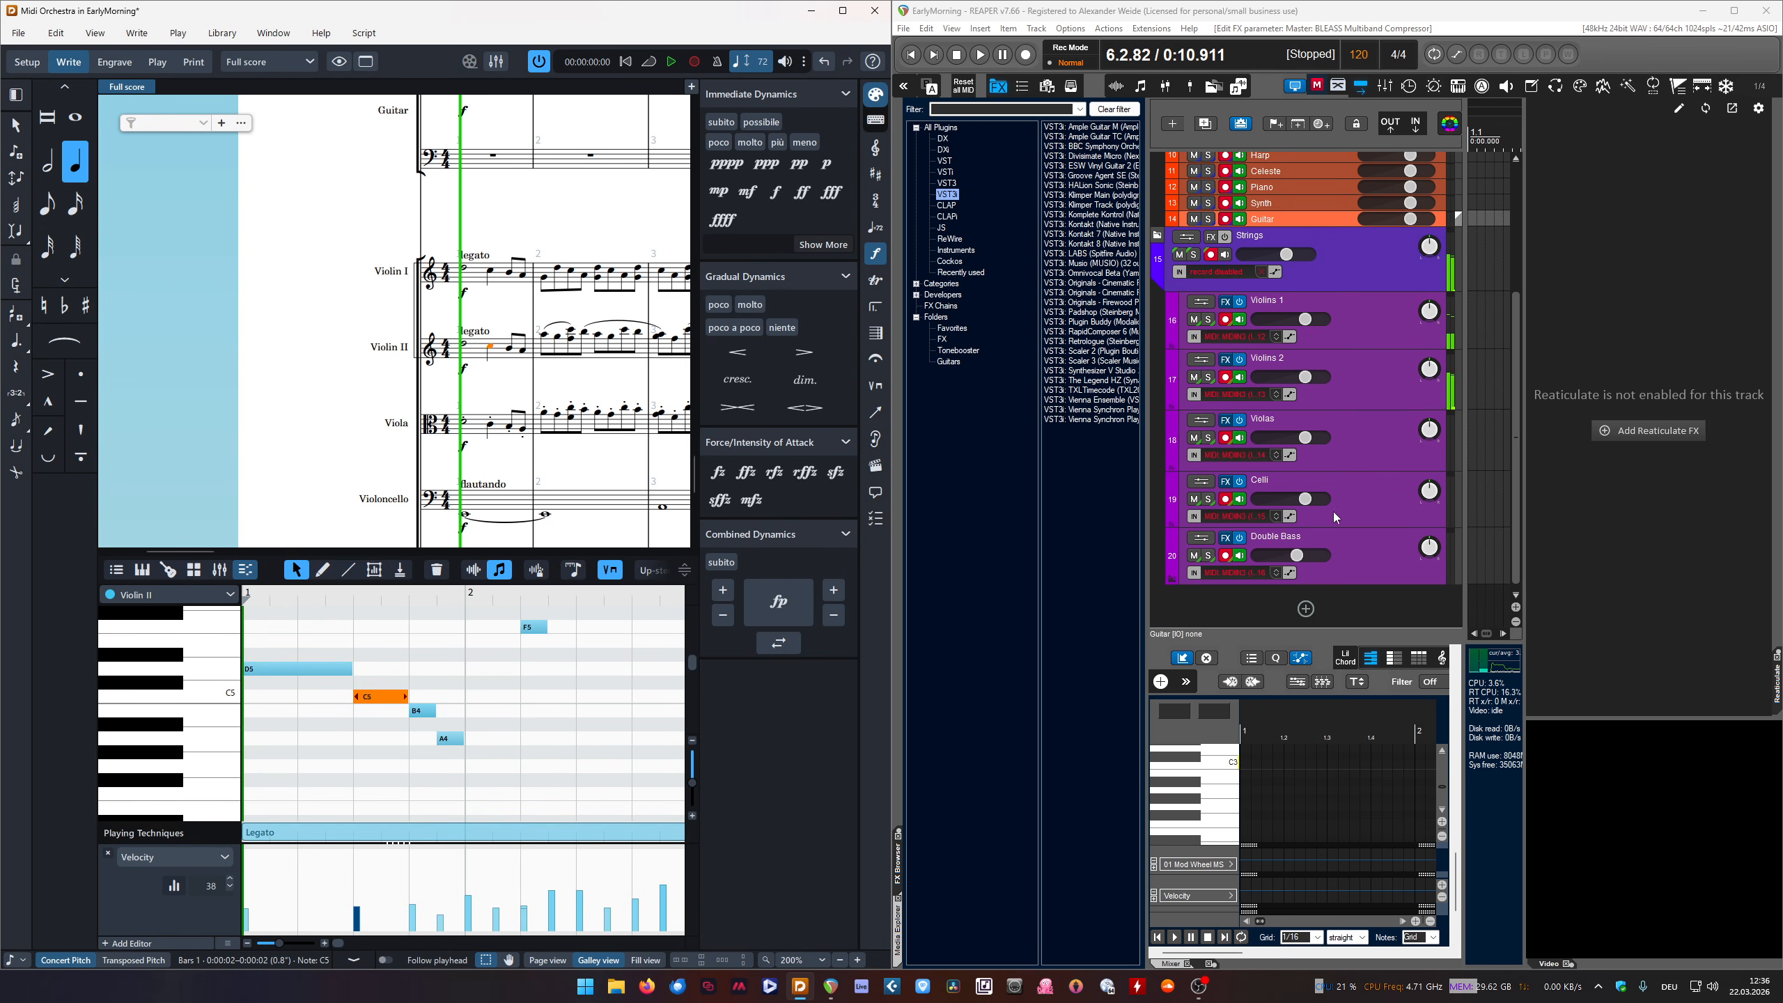
click(489, 425)
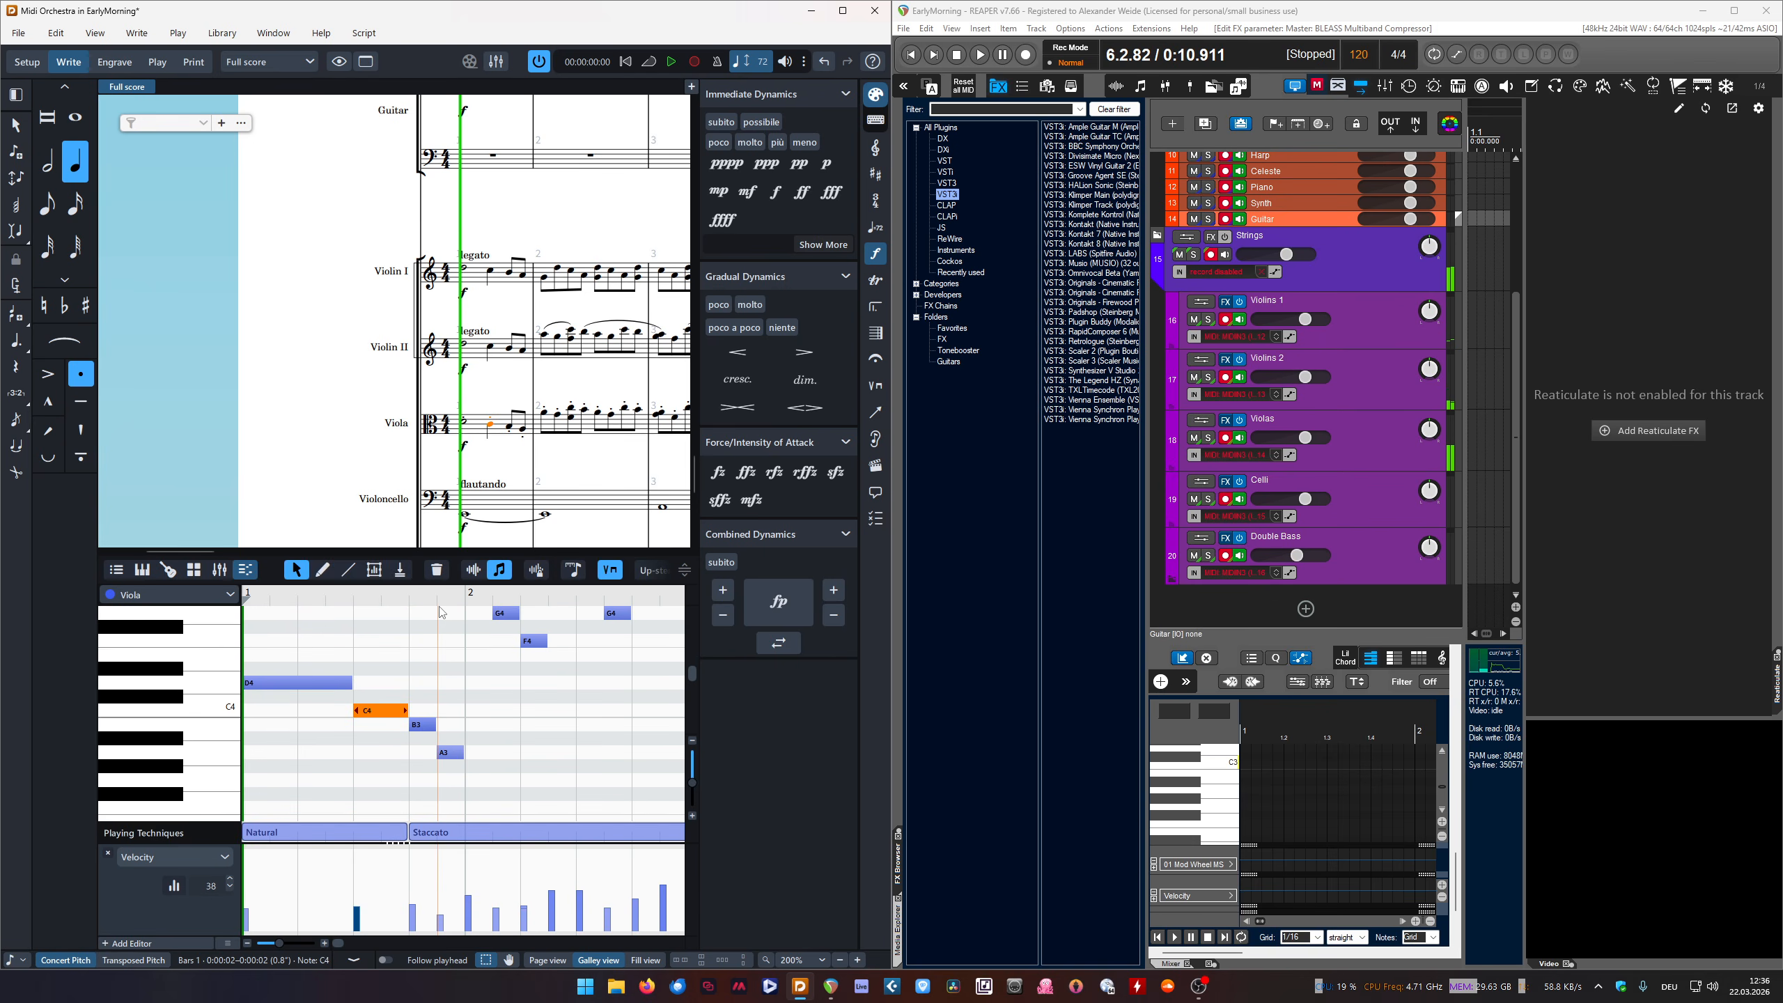
Select the G4 note in bar 2 of Viola in the key editor and show CC 1 in the automation lane
scroll(429, 384, right, 5)
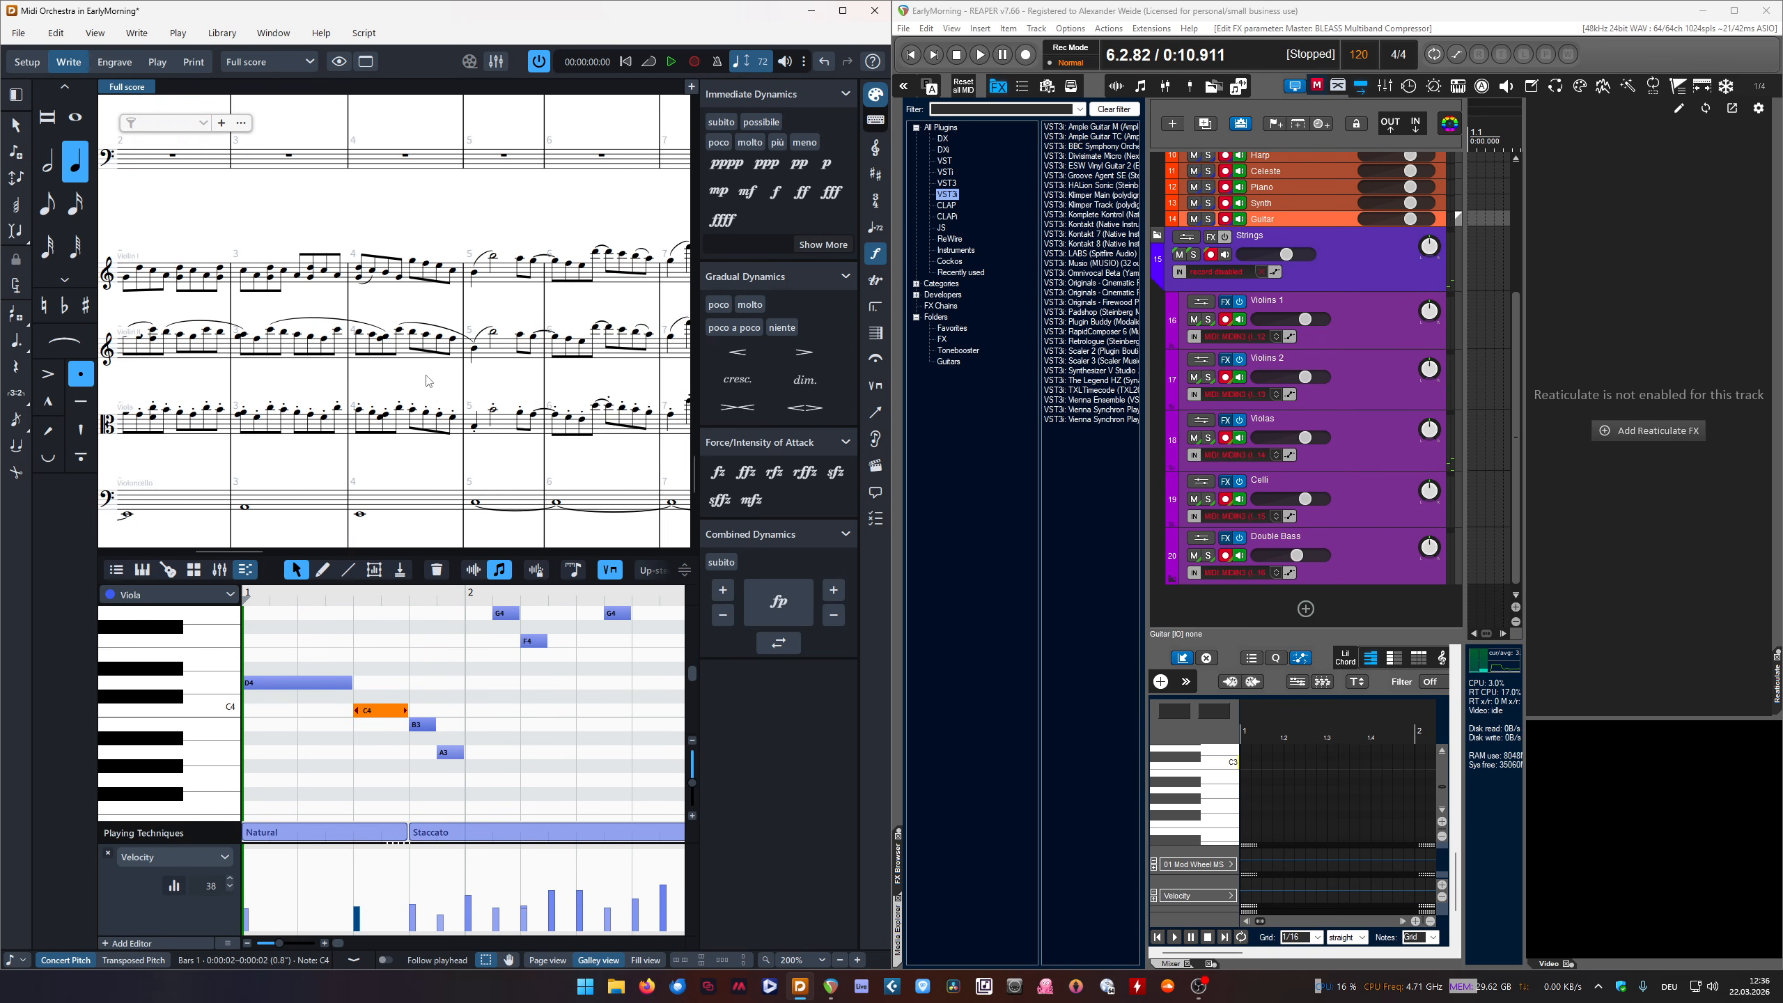
scroll(372, 411, down, 3)
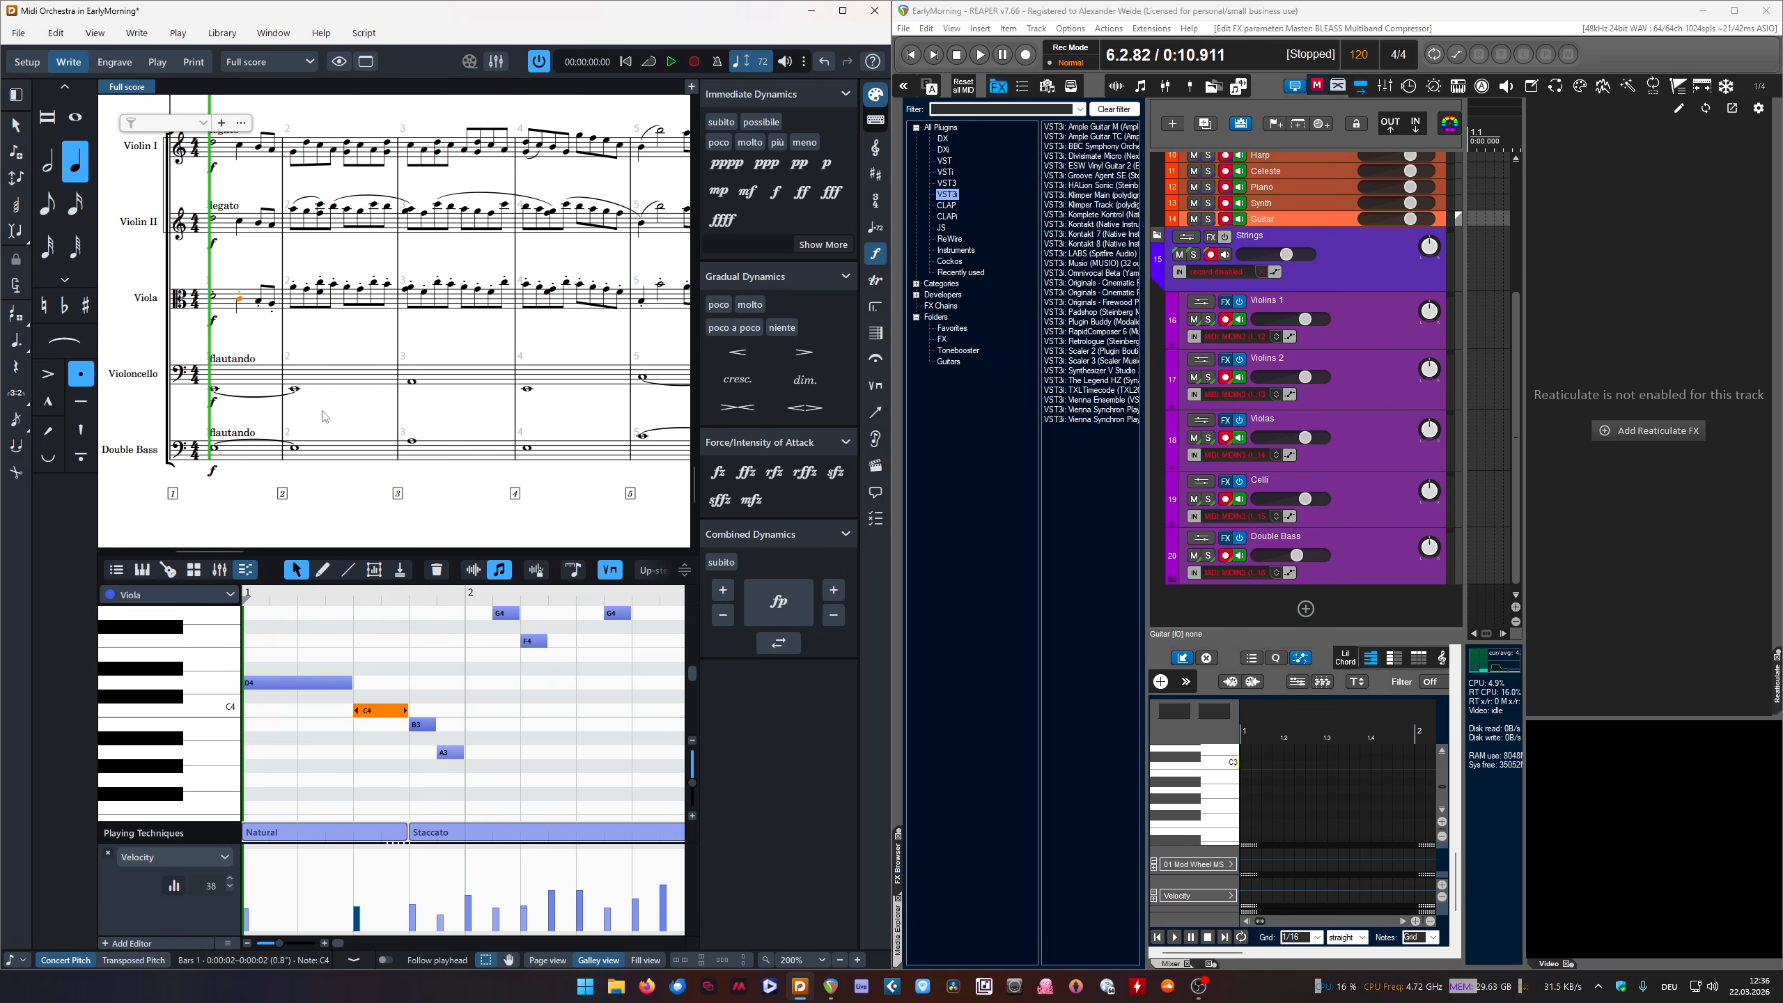
scroll(326, 387, up, 1)
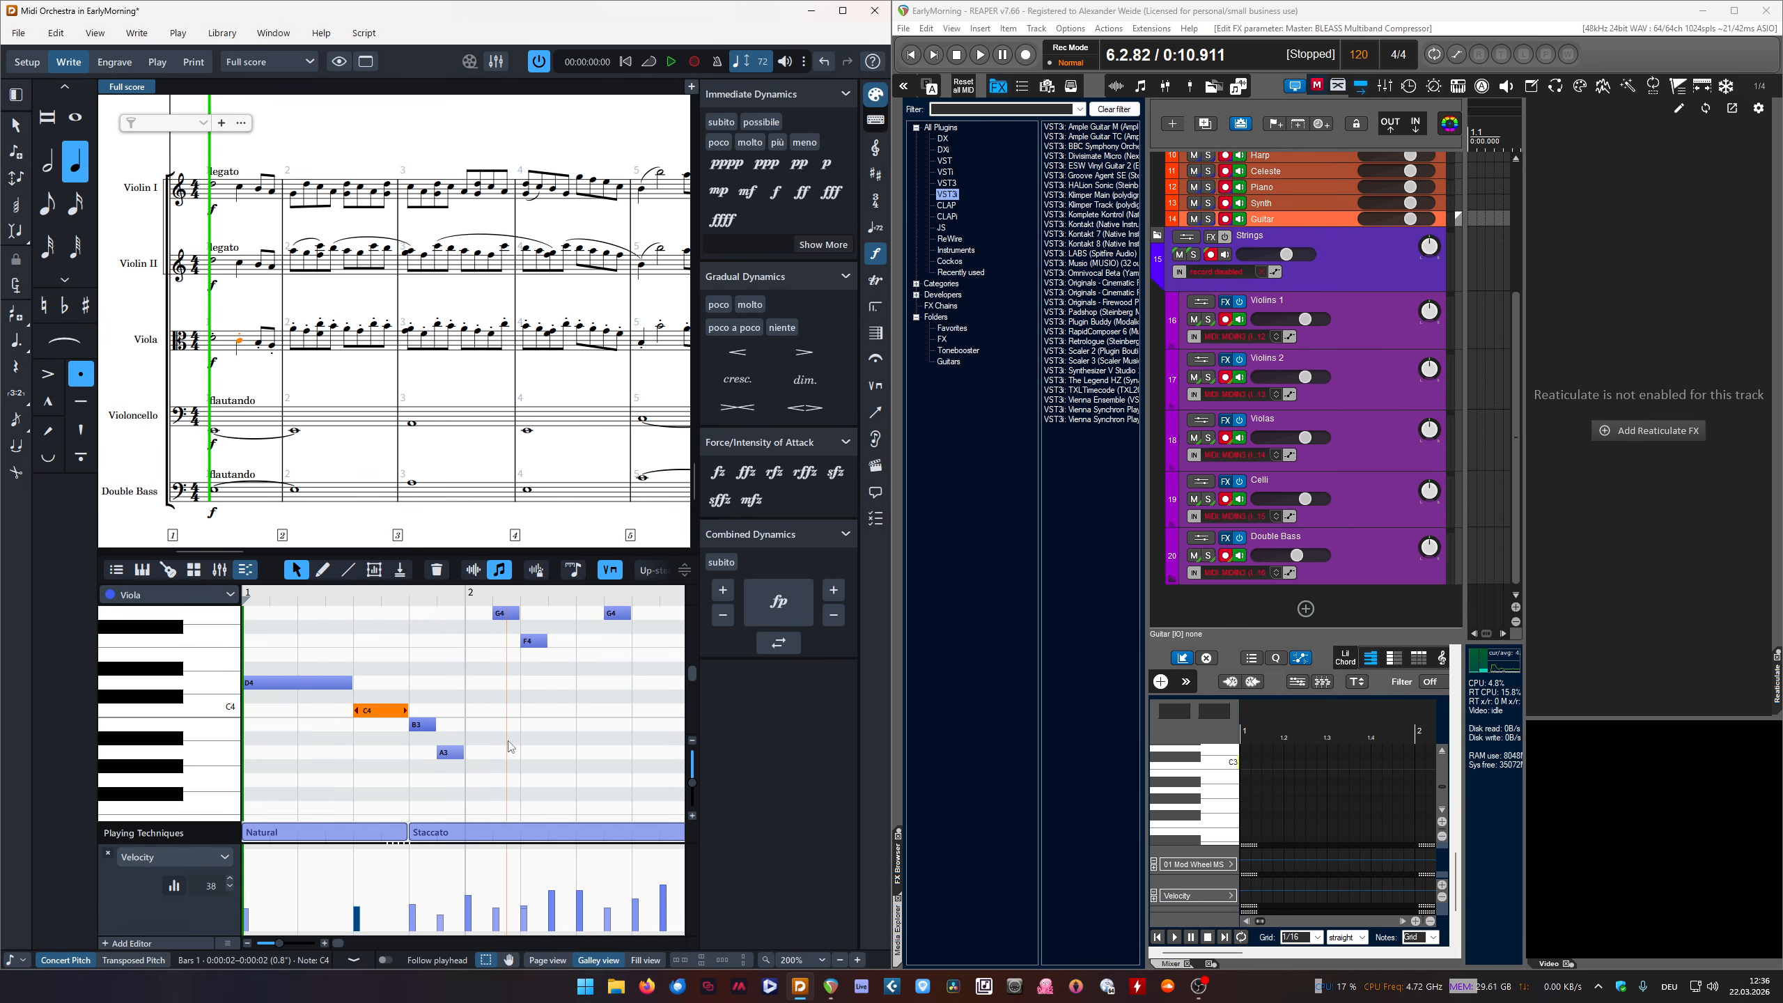
click(506, 612)
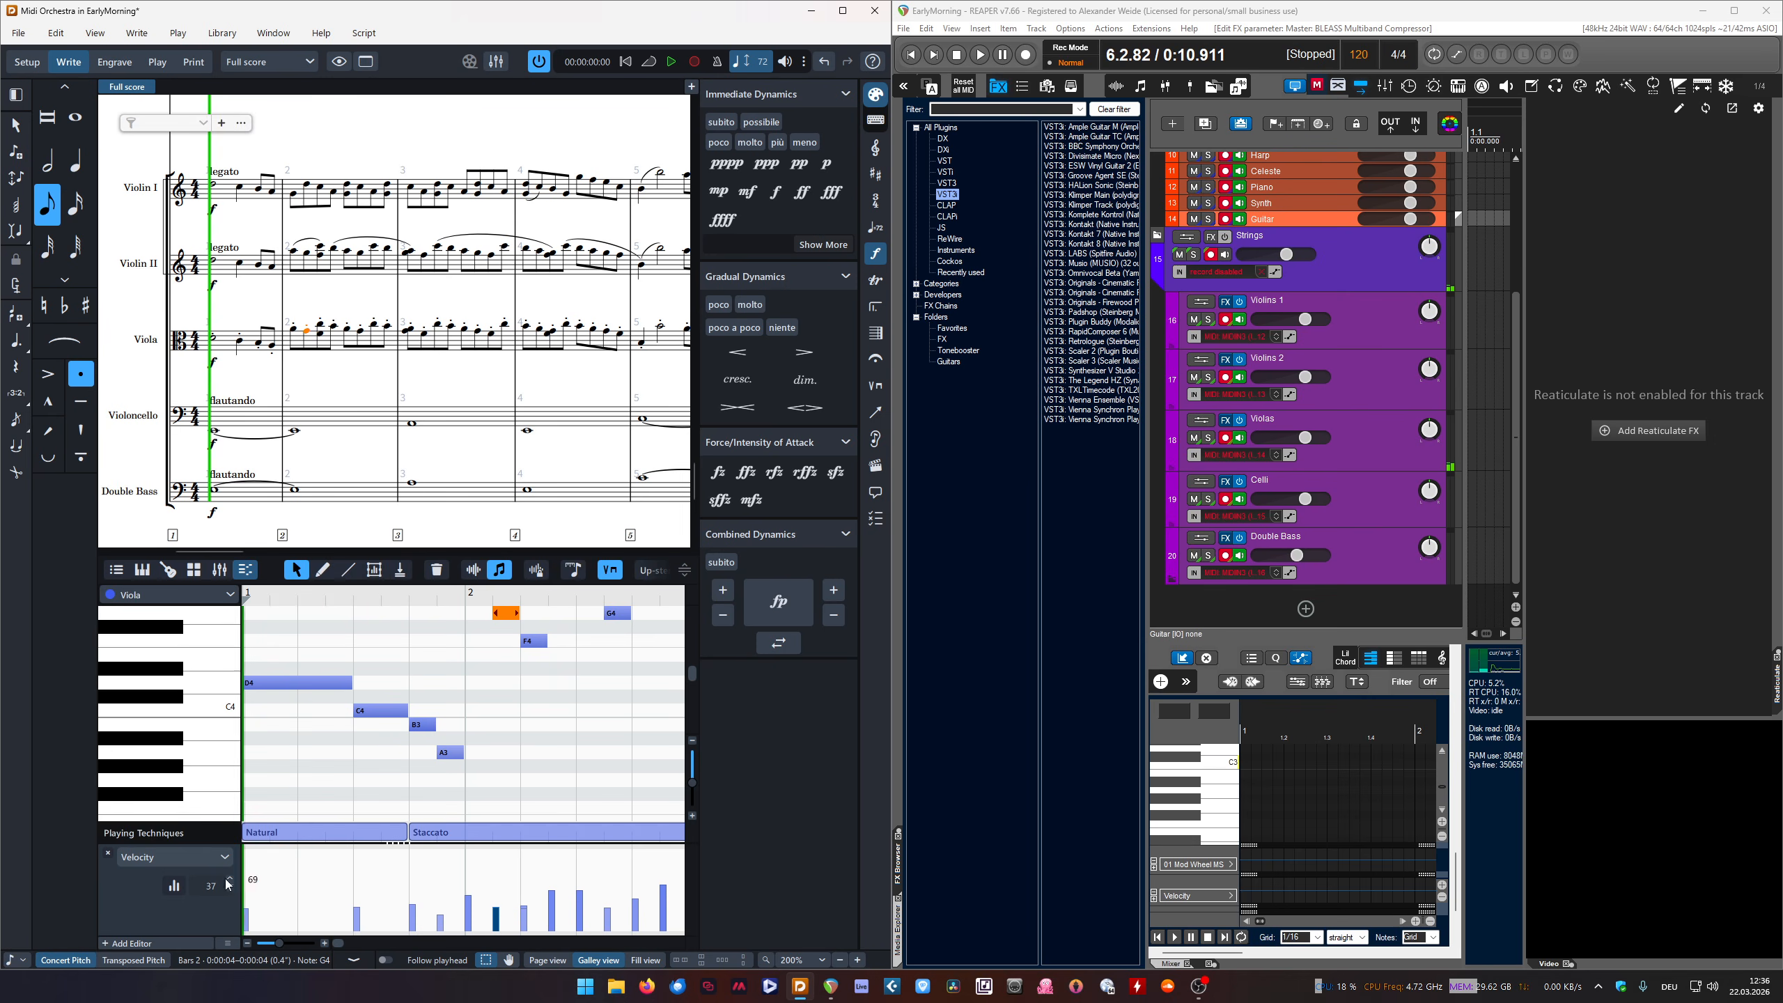
click(211, 856)
click(176, 812)
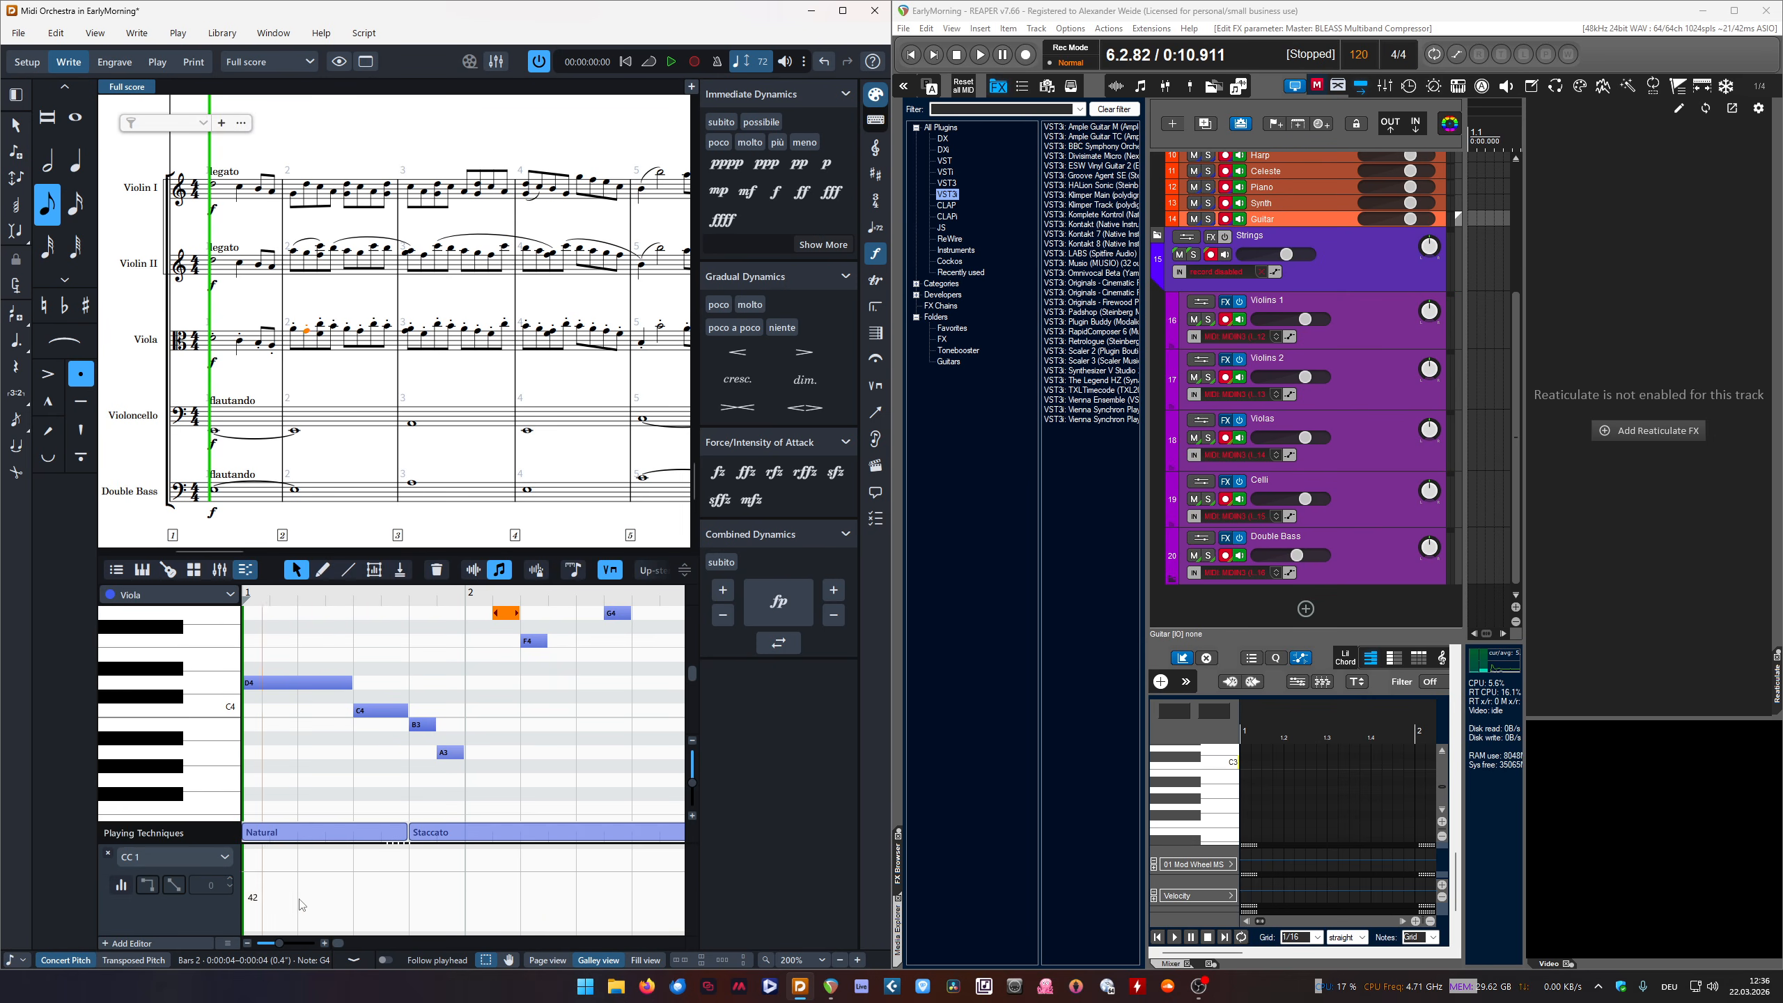
Enlarge the Viola automation lane and set it to show CC 11
drag(398, 842, 398, 745)
click(177, 761)
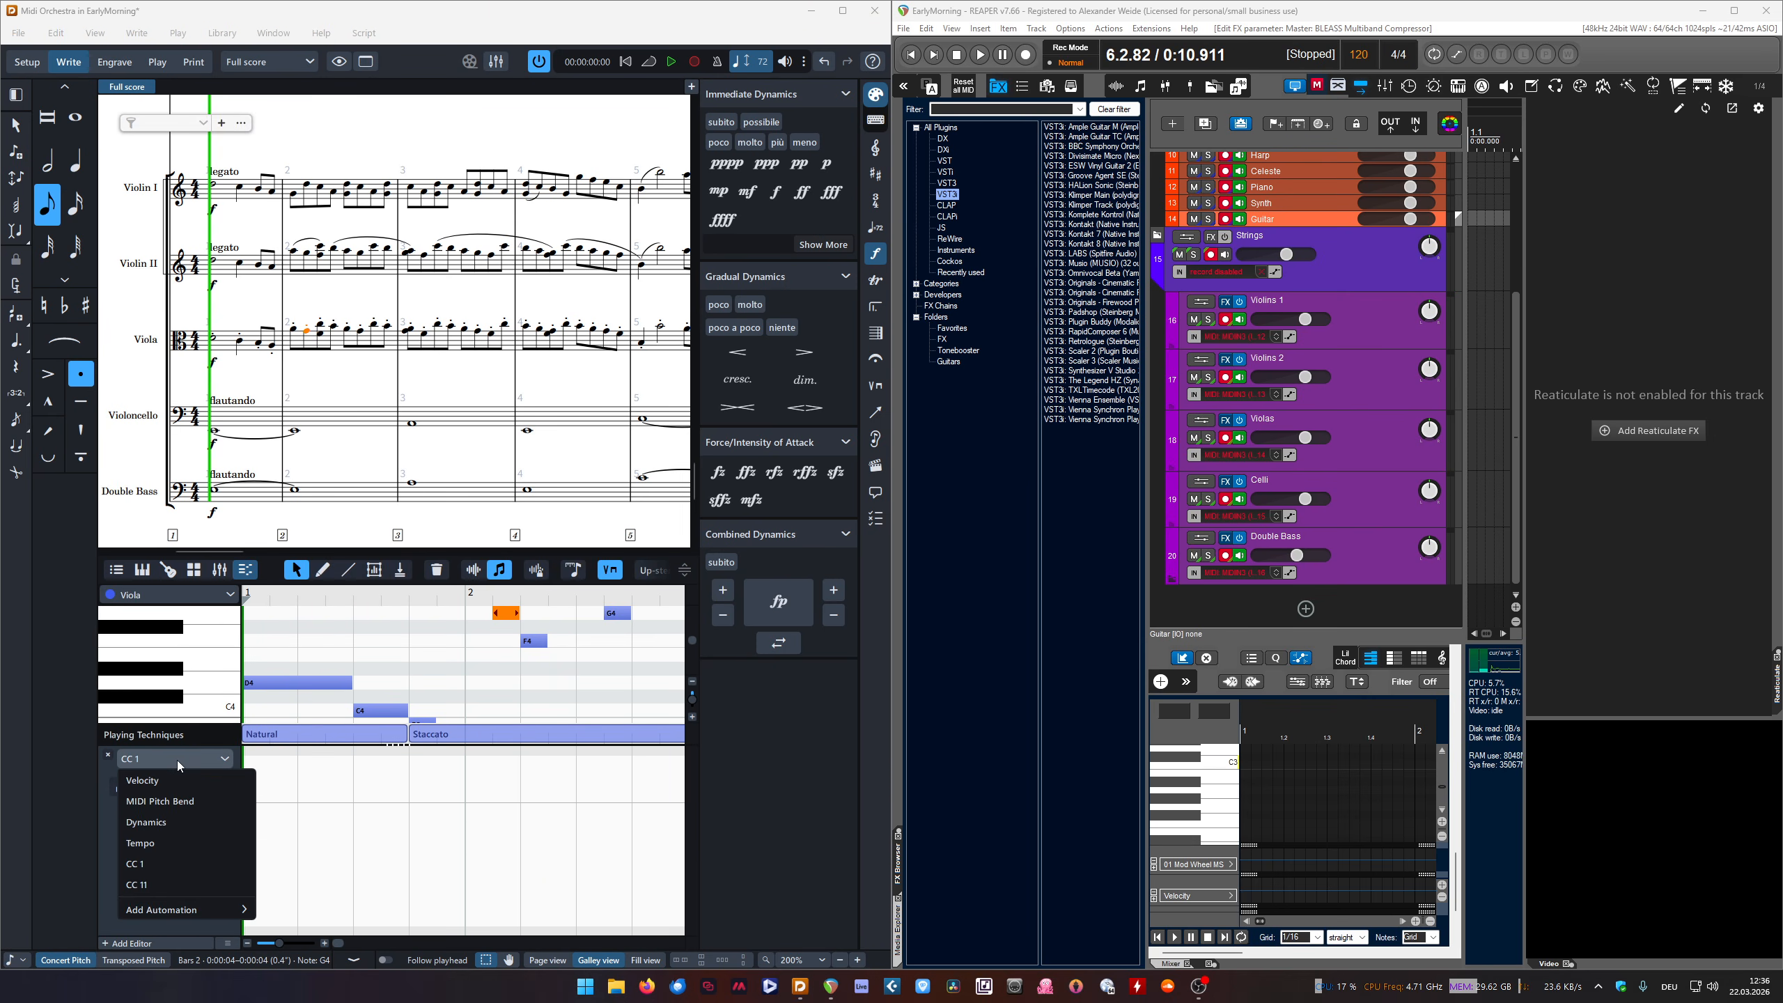
click(153, 883)
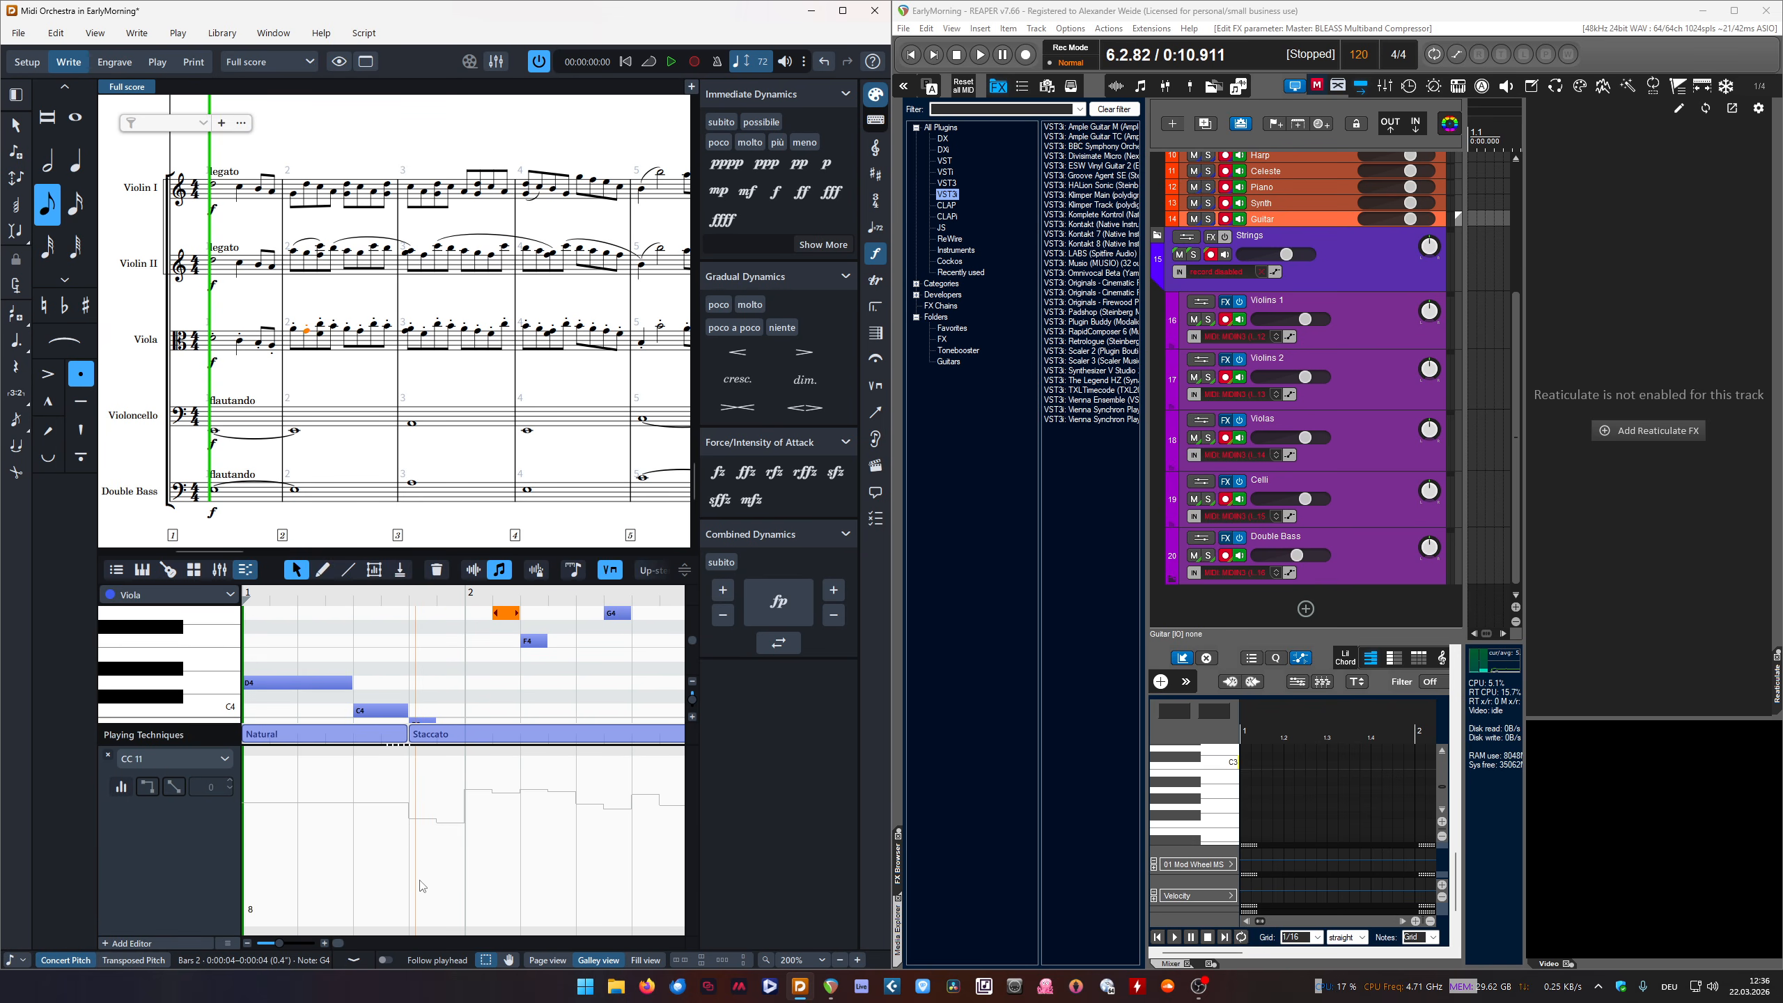
Switch the automation lane to CC 1 and compare its curve for Viola, Violin II and Violin I
scroll(424, 886, down, 3)
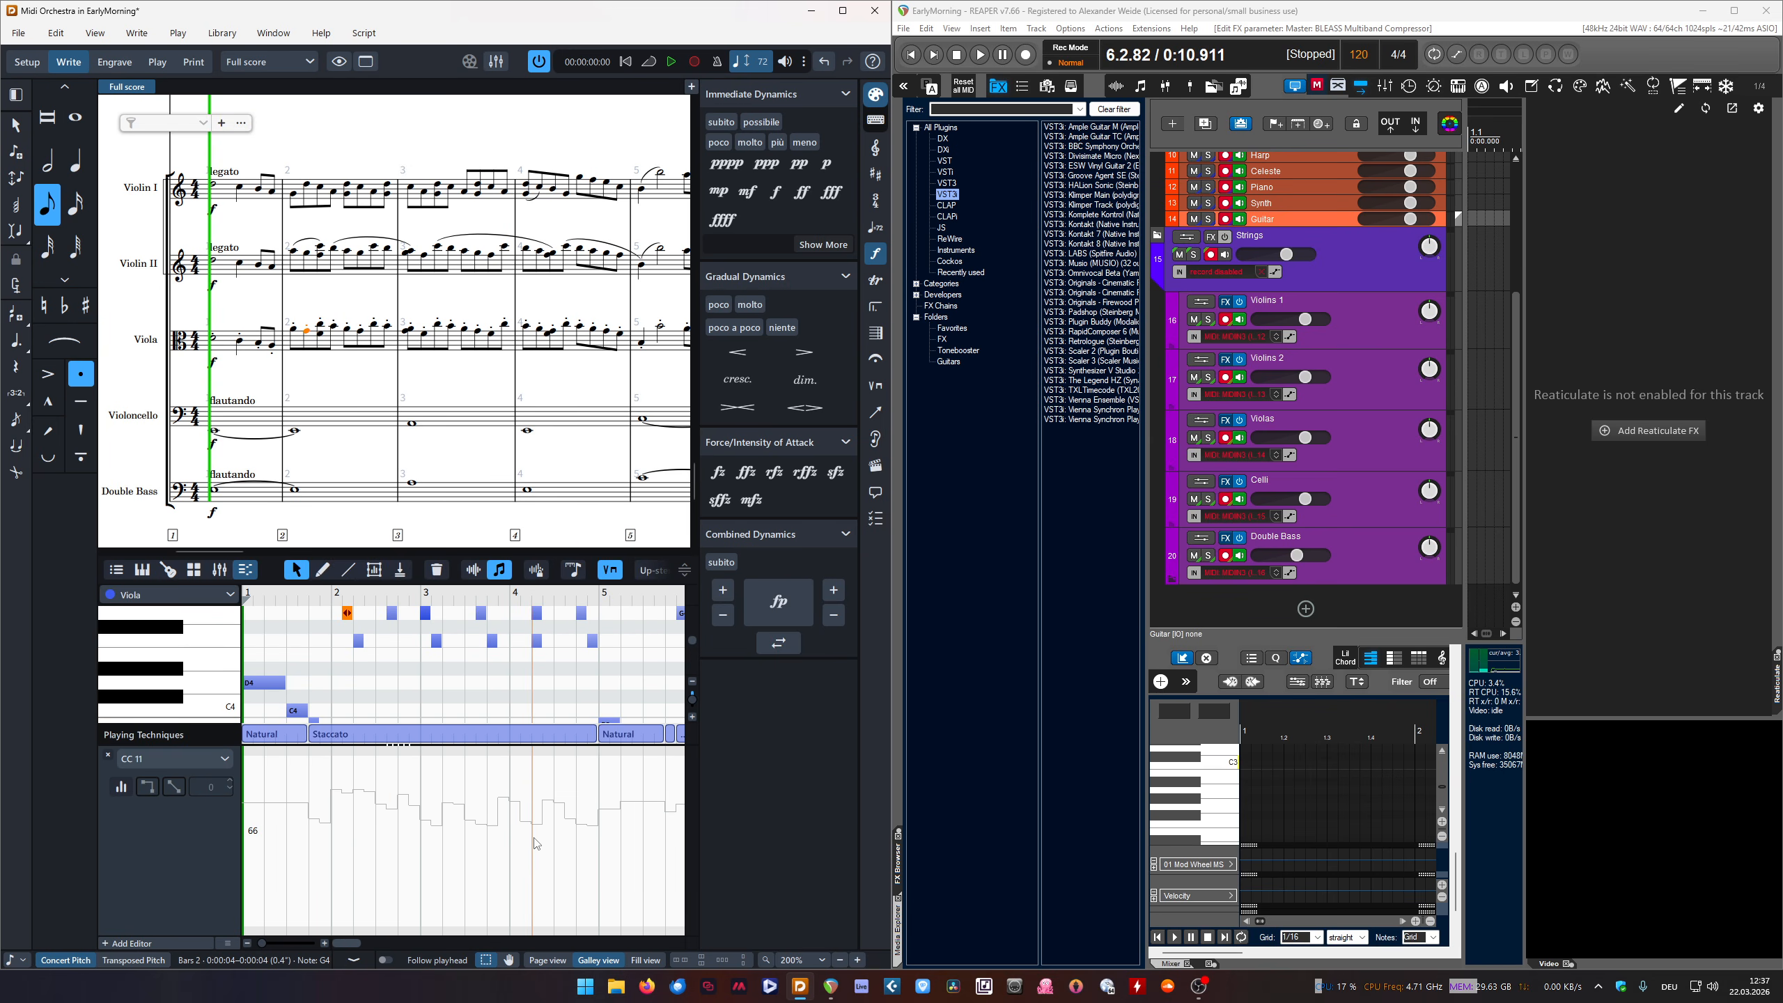
click(157, 759)
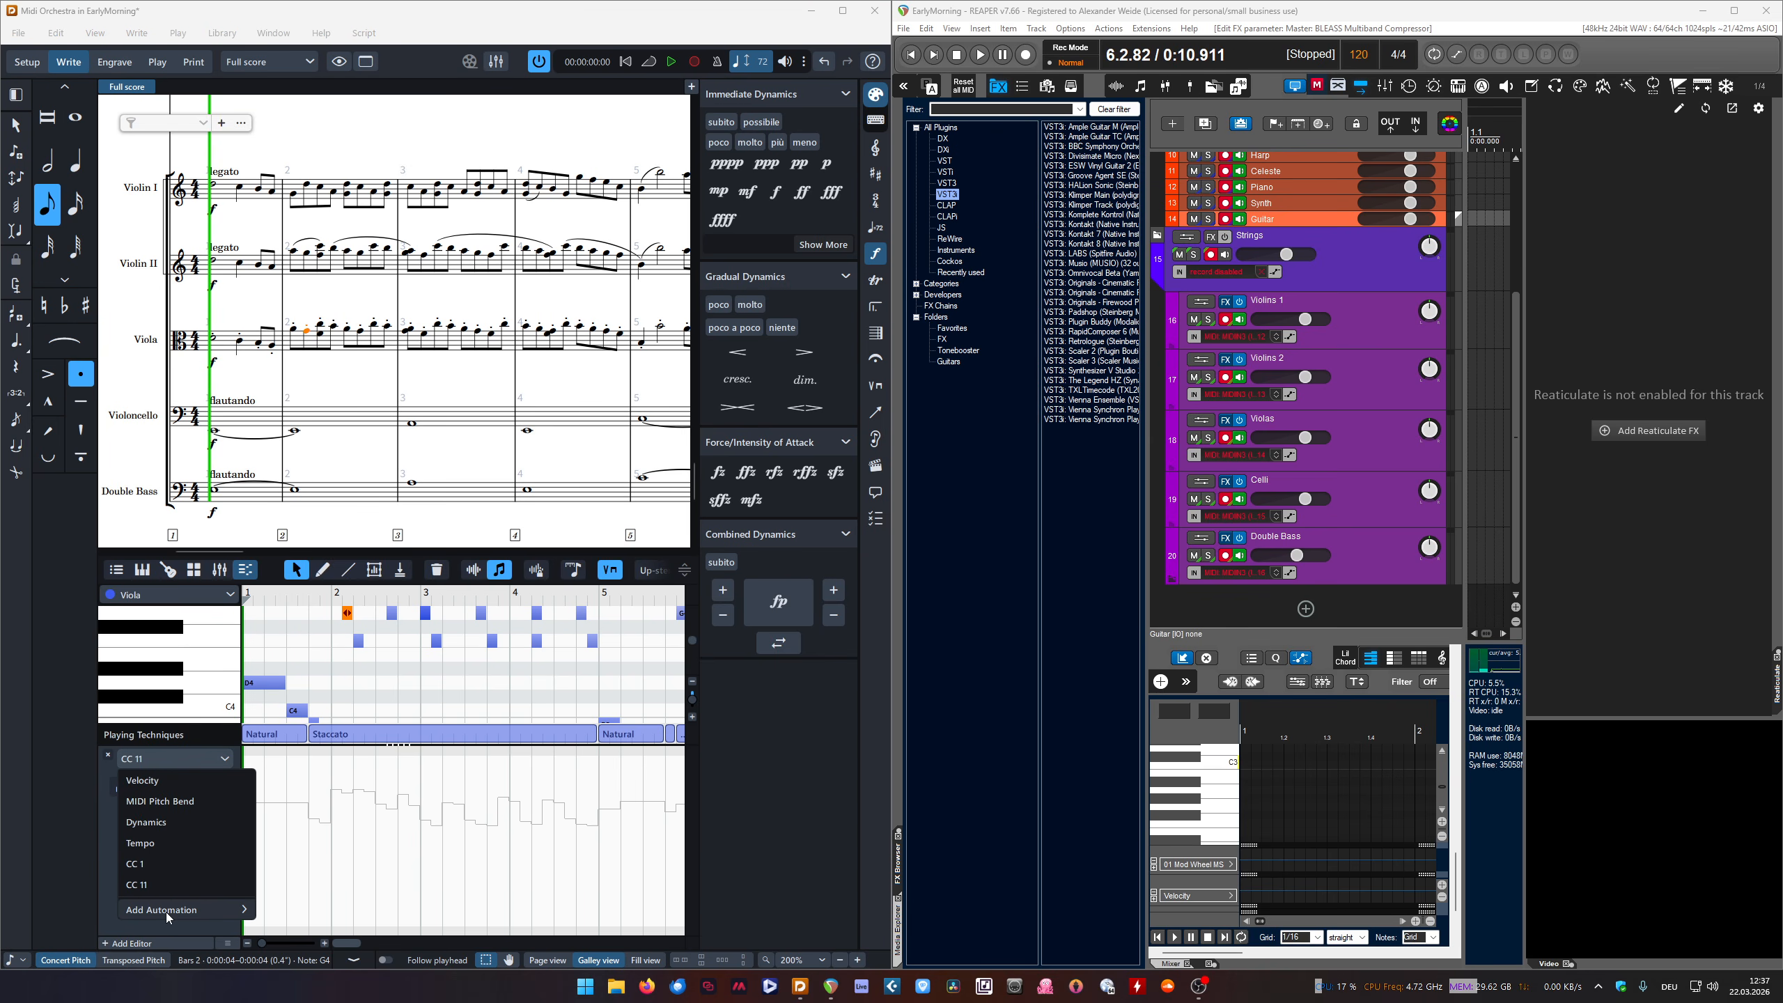
click(153, 864)
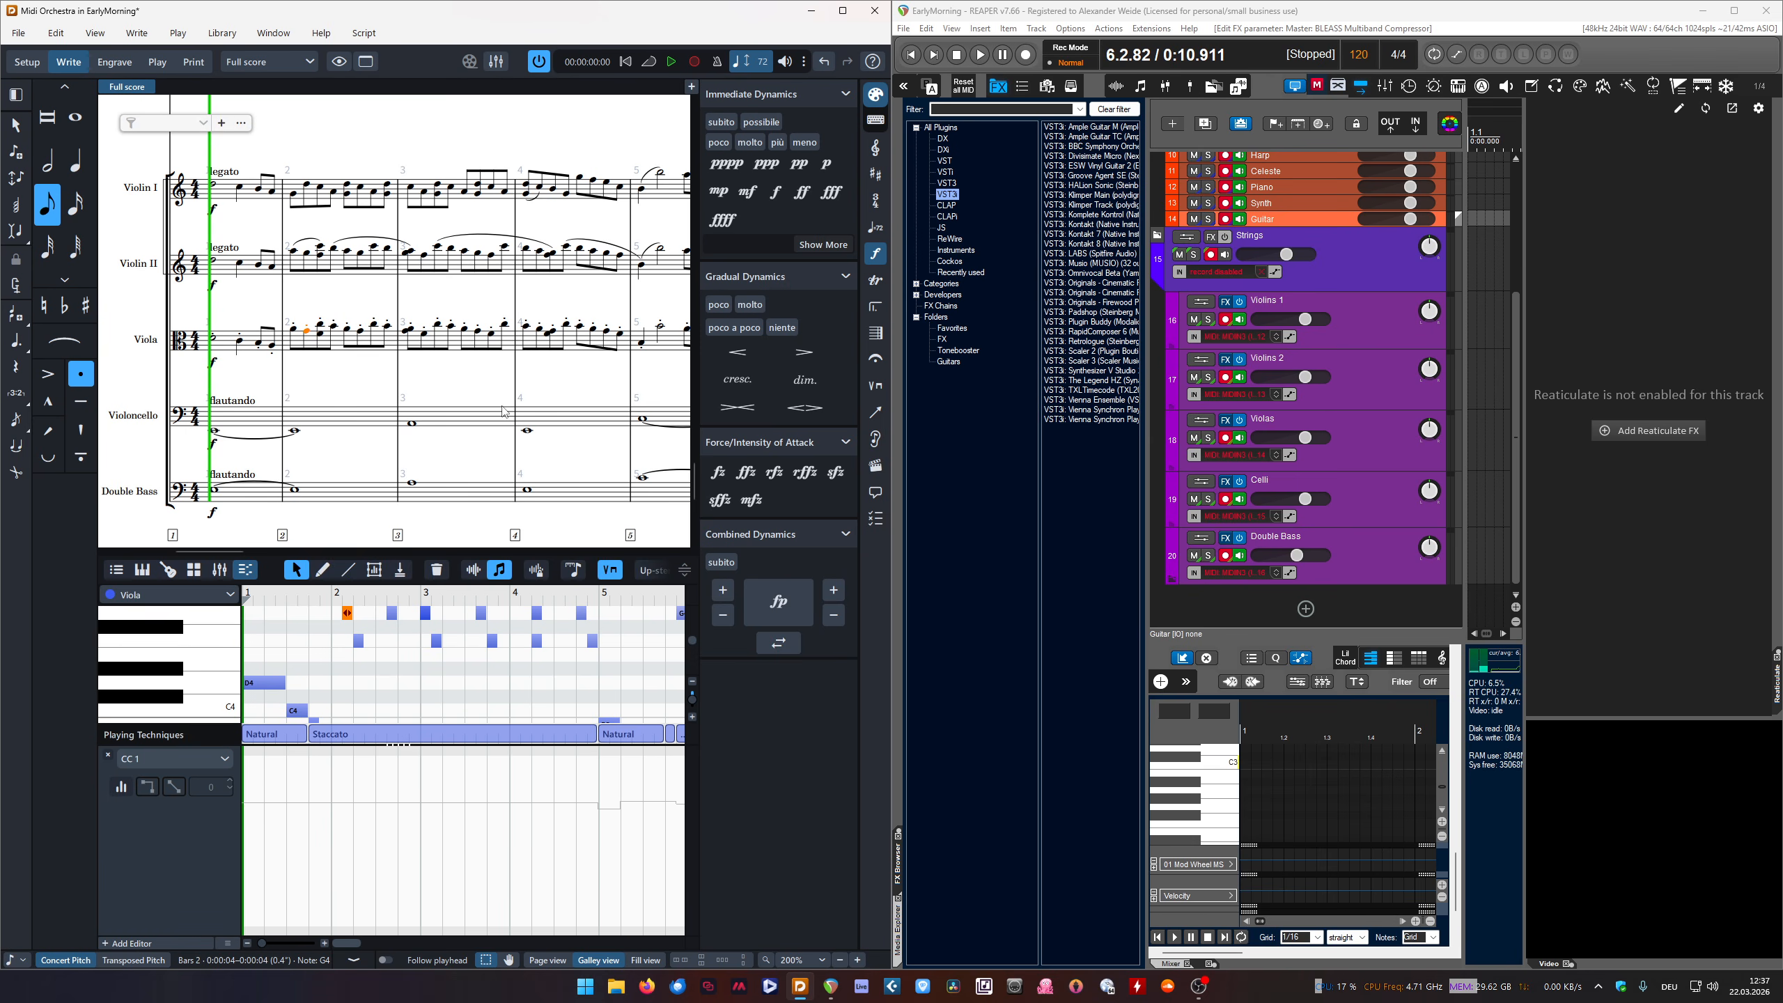
click(294, 251)
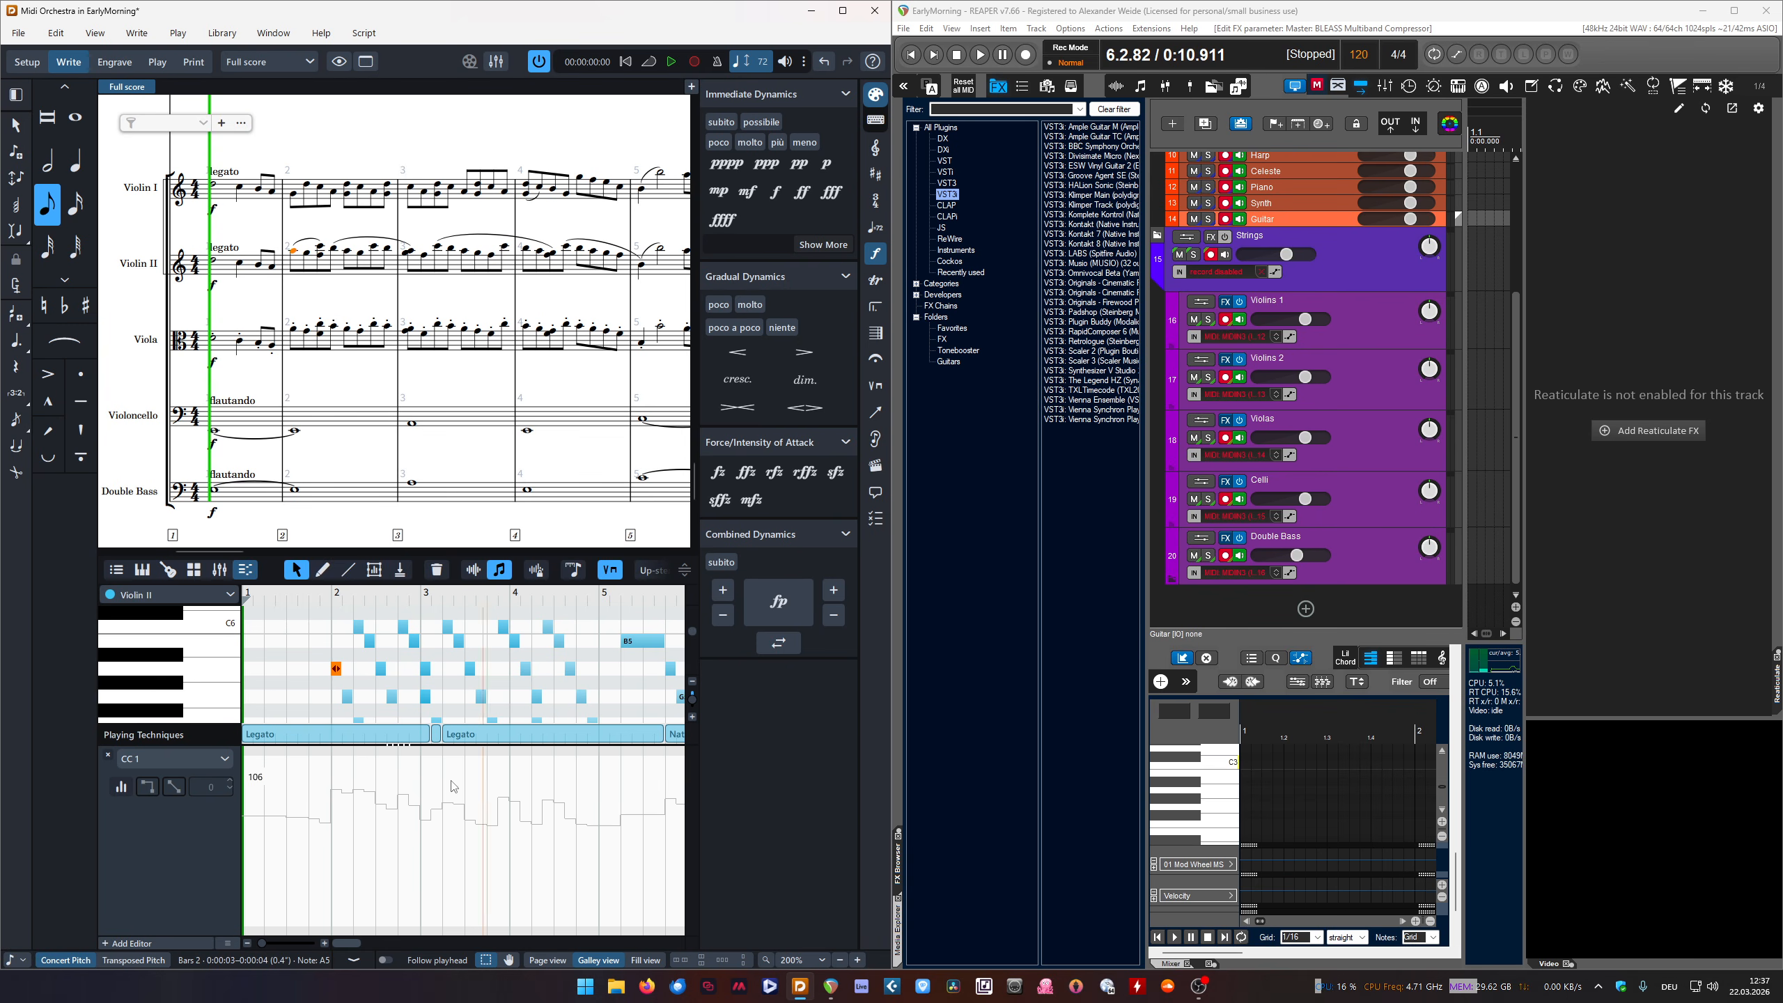
click(250, 183)
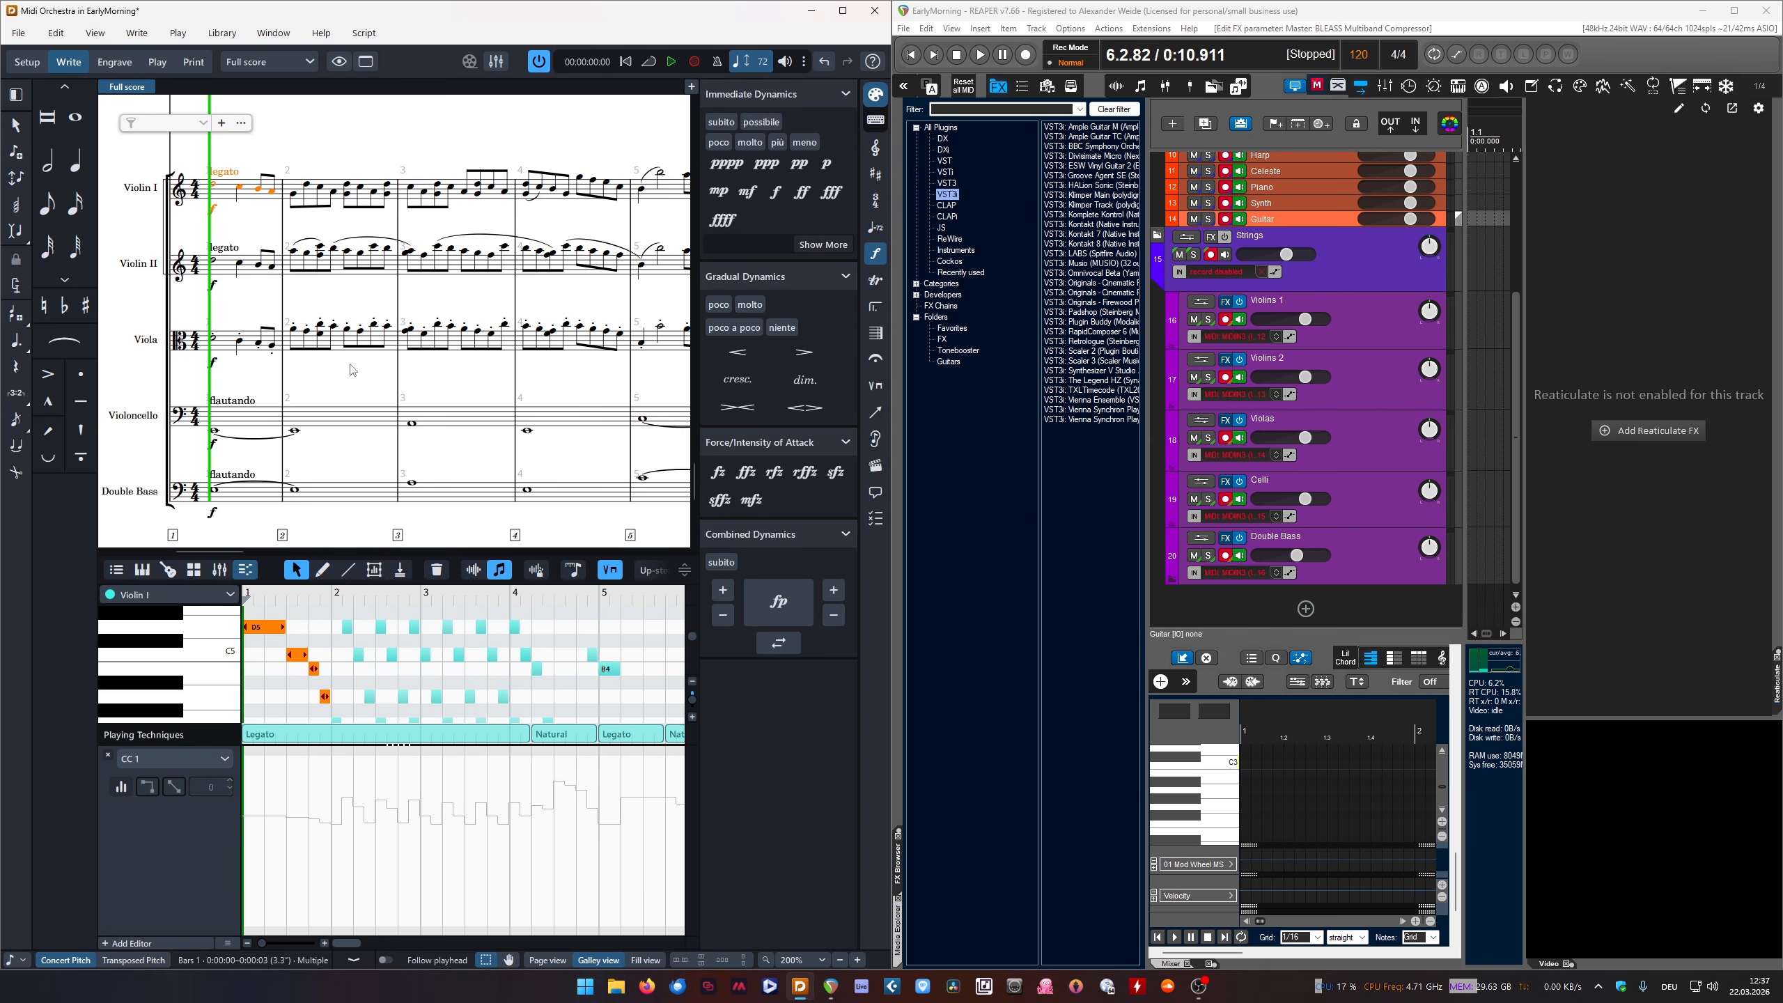
Look over the Harp, Piano, Synthesizer and Guitar staves, then play the score from the beginning with Guitar and the upper strings in view
scroll(221, 365, up, 5)
scroll(226, 361, up, 3)
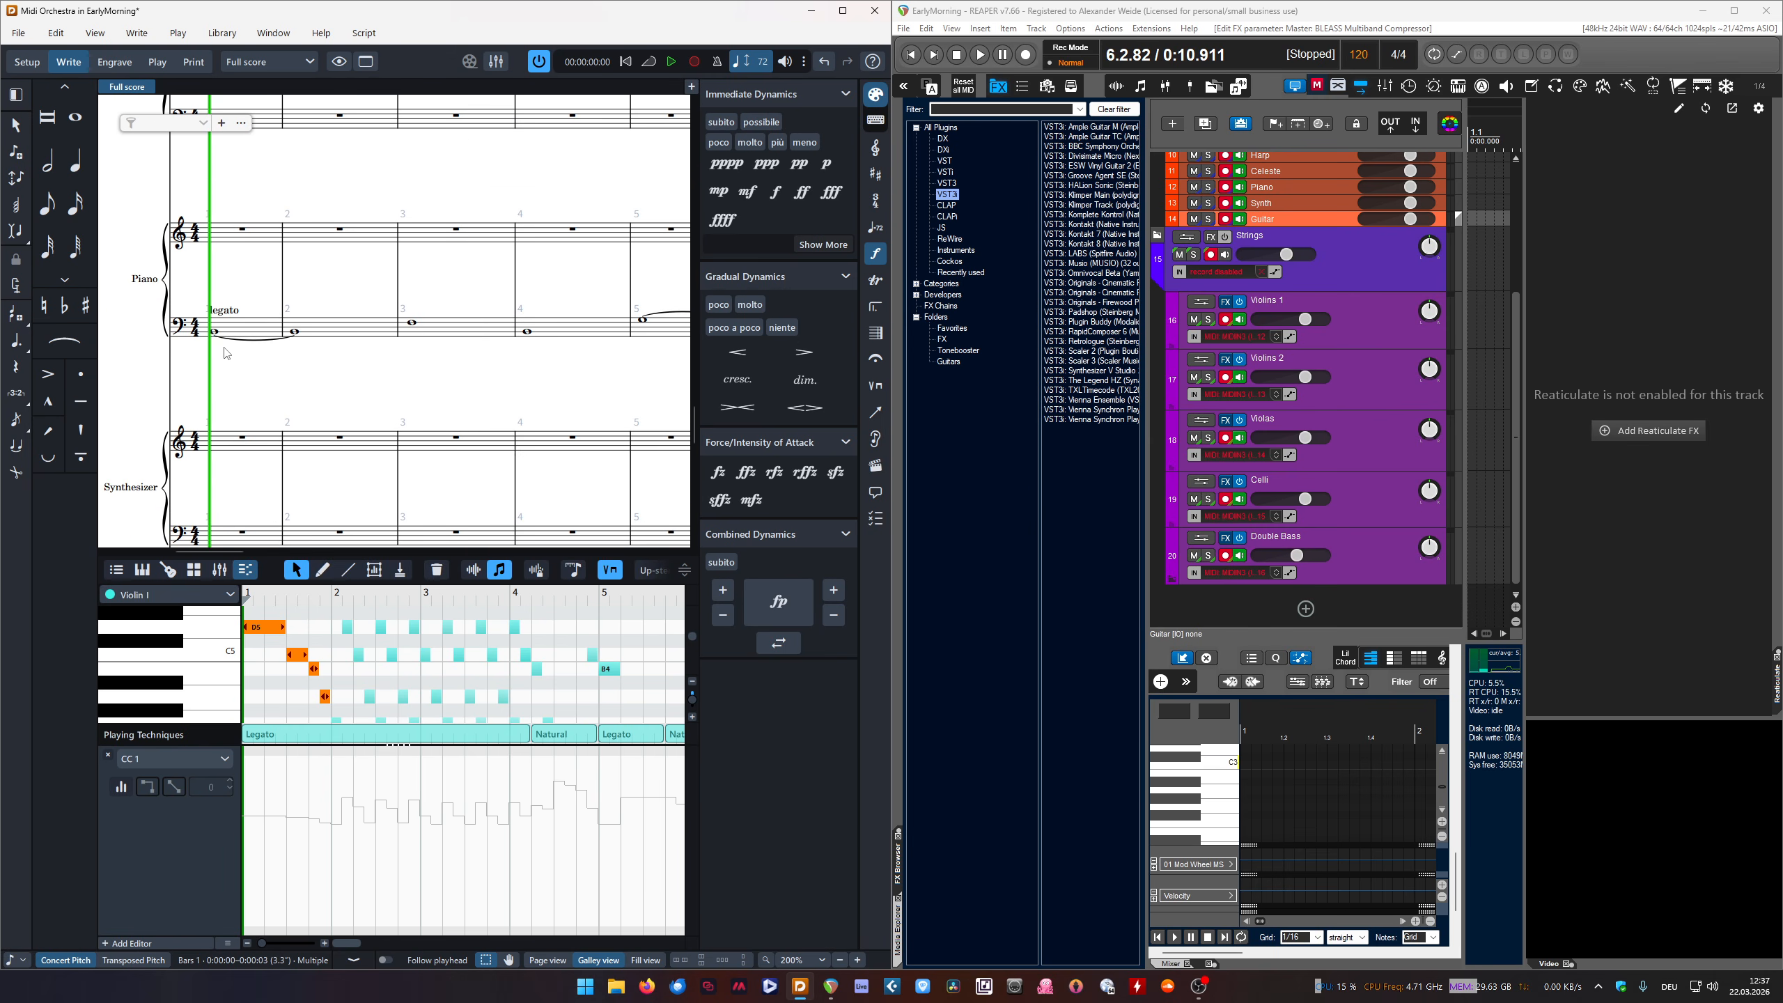
scroll(236, 344, up, 5)
scroll(234, 349, up, 3)
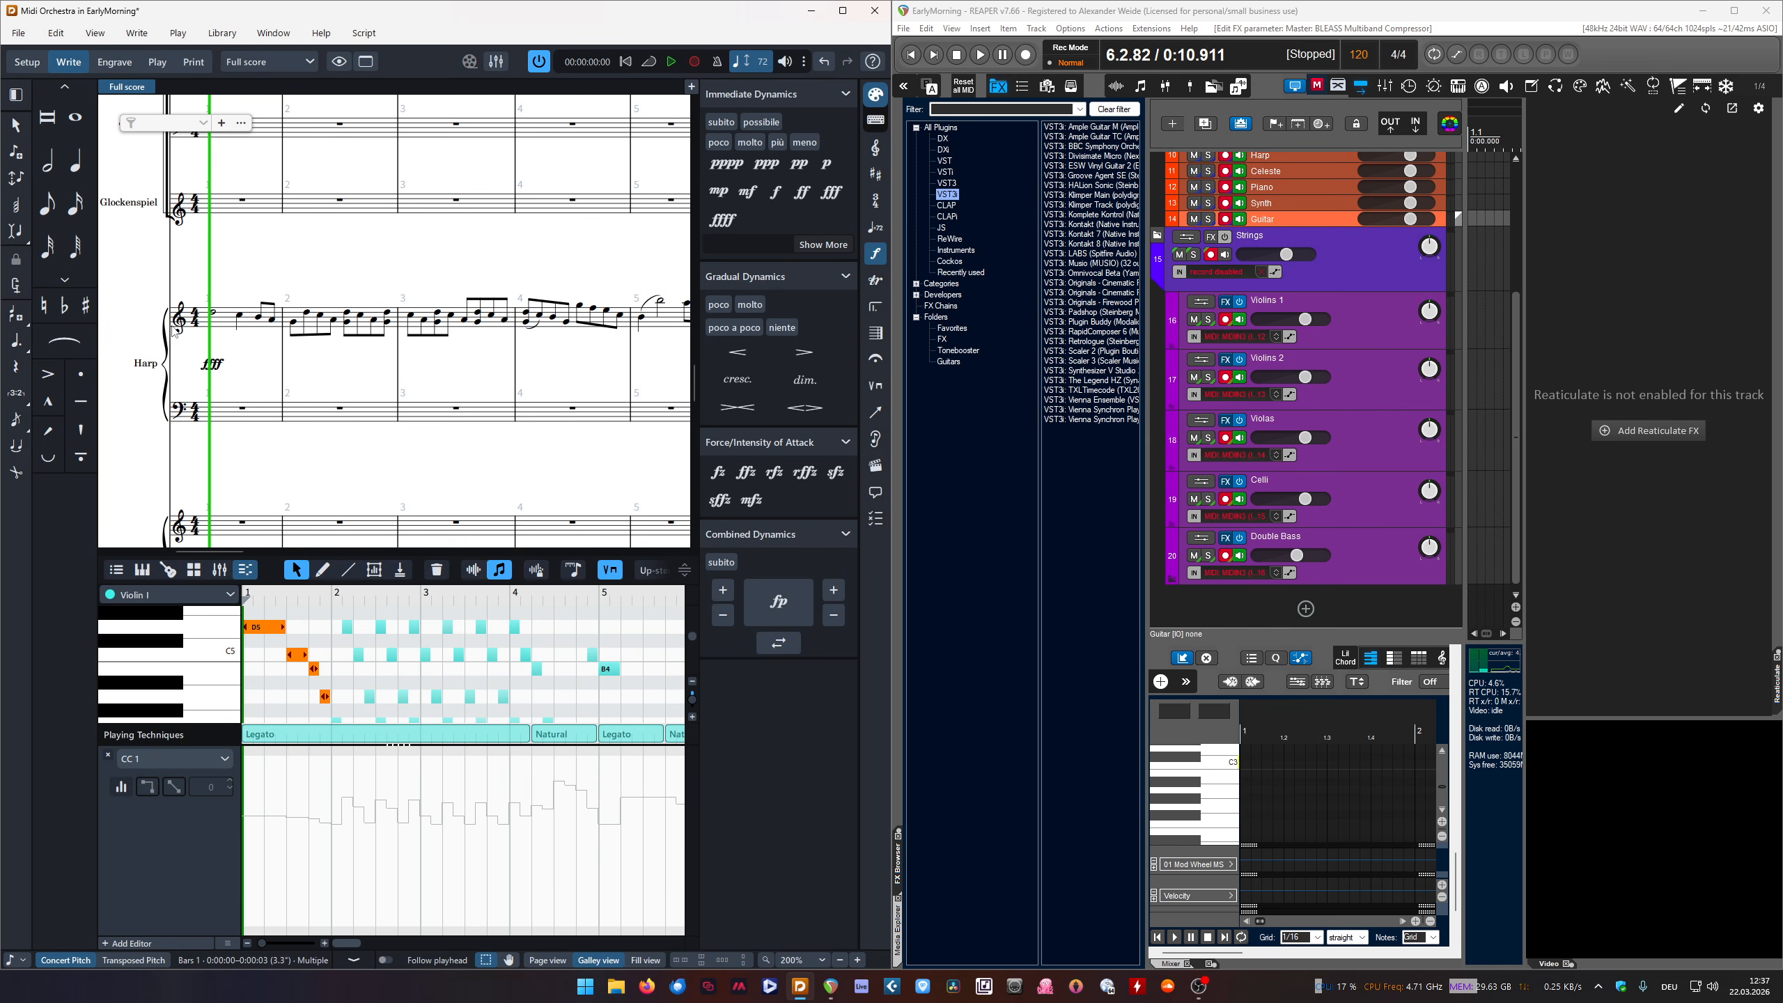
scroll(253, 317, down, 10)
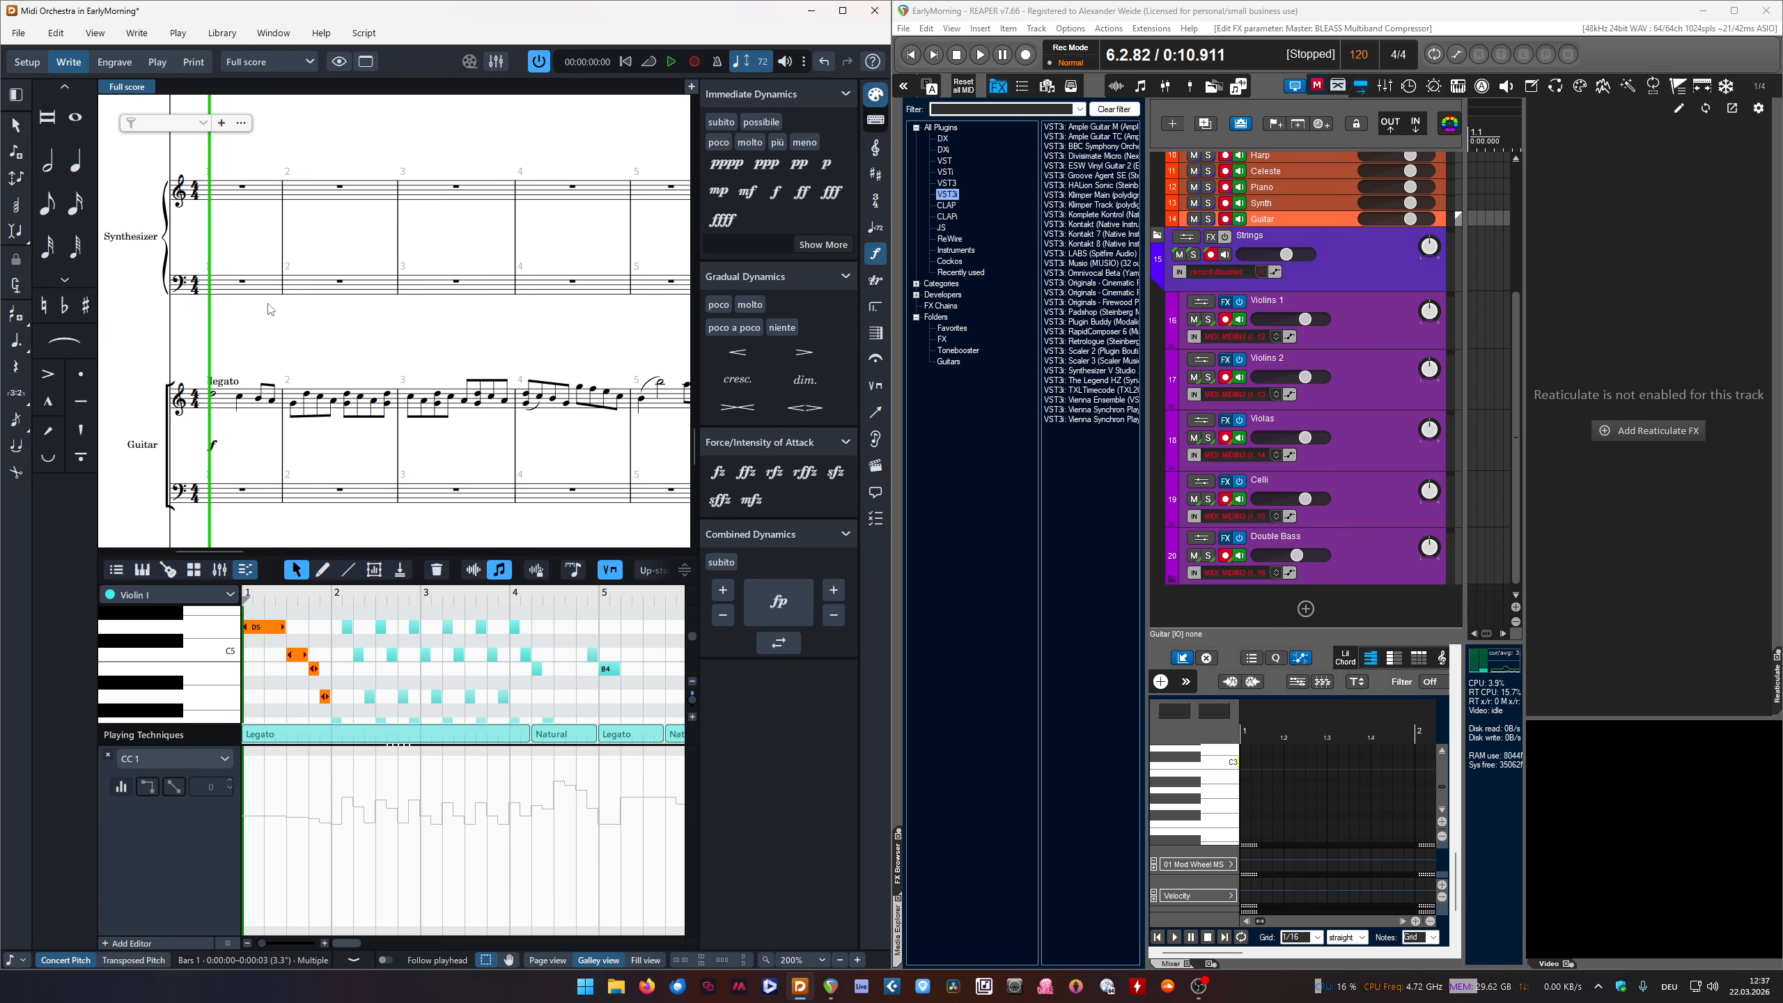
scroll(270, 309, down, 4)
scroll(277, 288, down, 6)
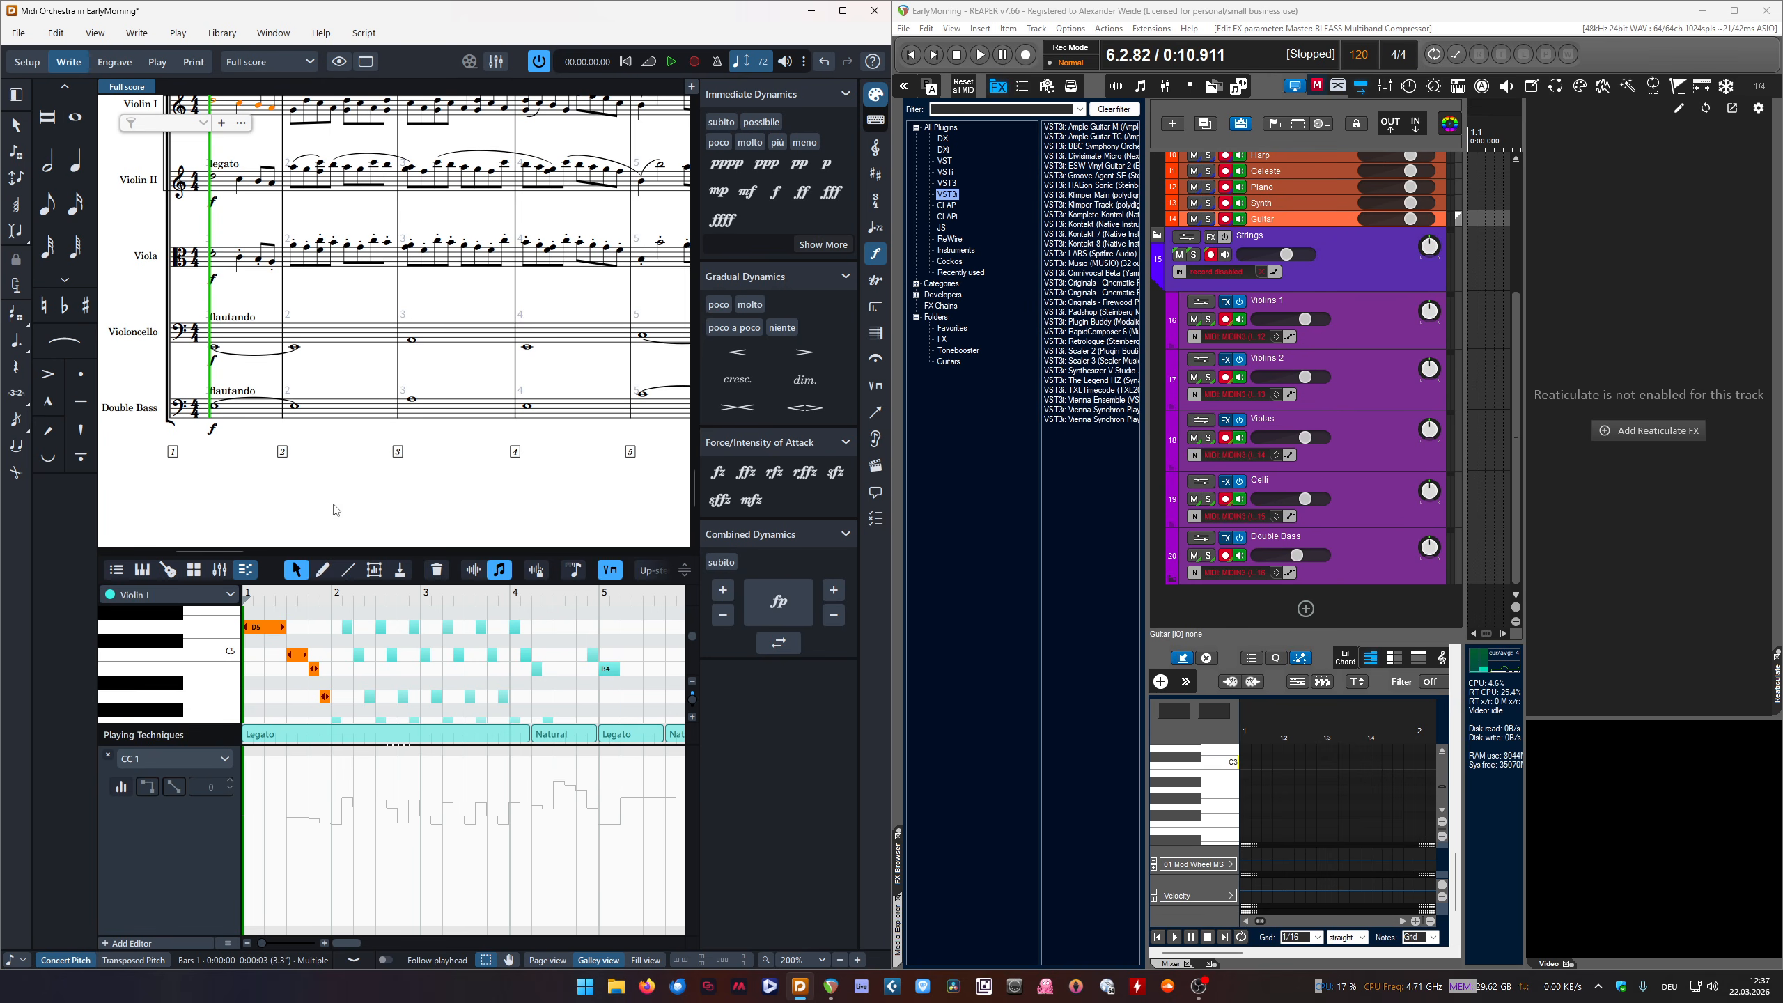
scroll(404, 354, up, 4)
click(672, 62)
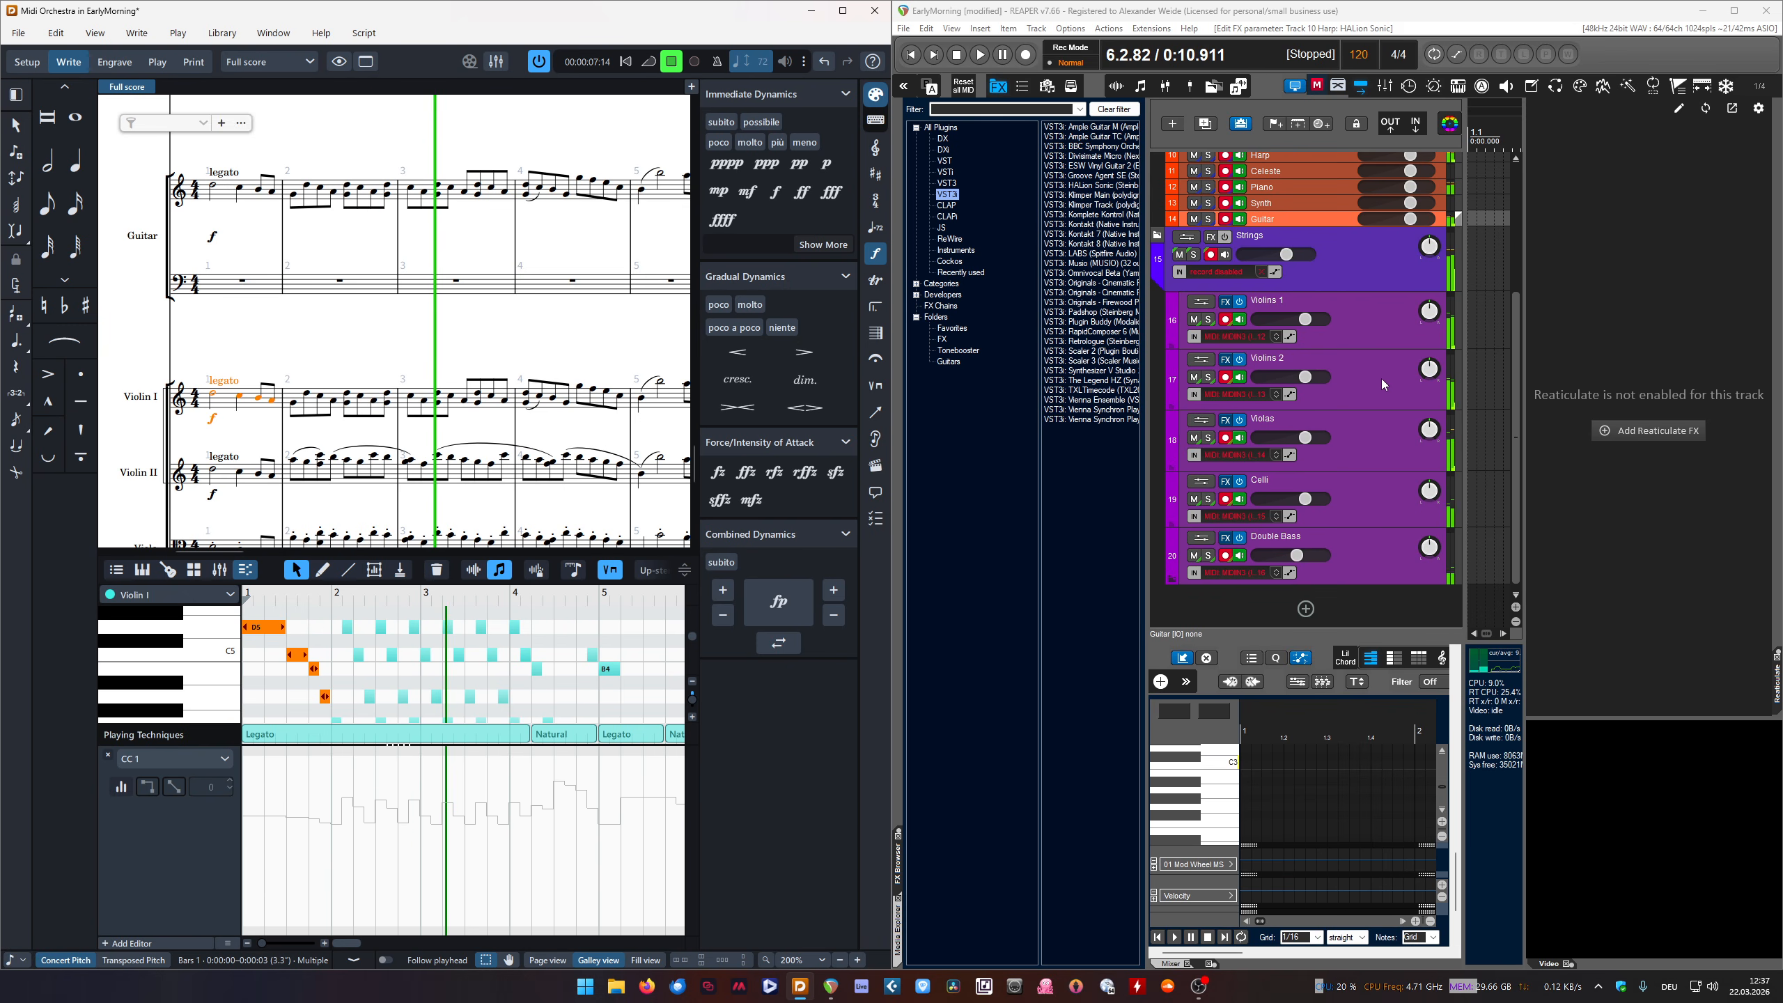
scroll(469, 432, down, 1)
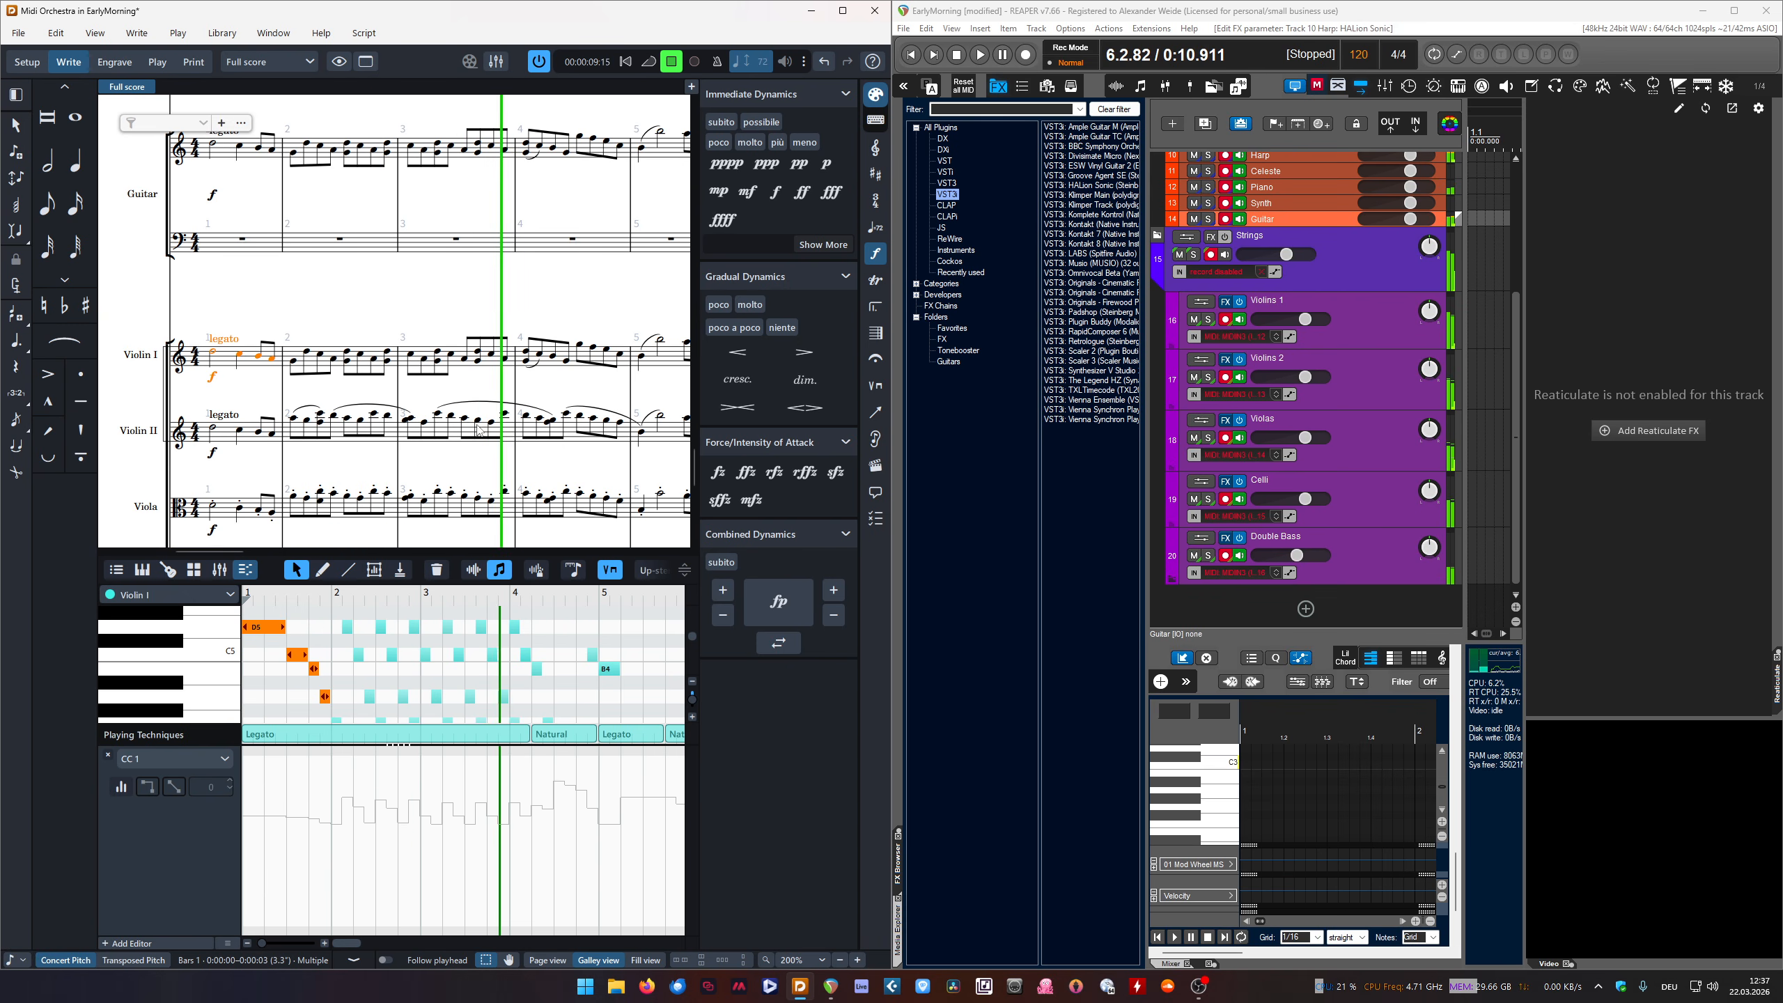
During playback, delete the Violin II slurs over the opening bars and the short Violin I slur in bar 4
click(467, 406)
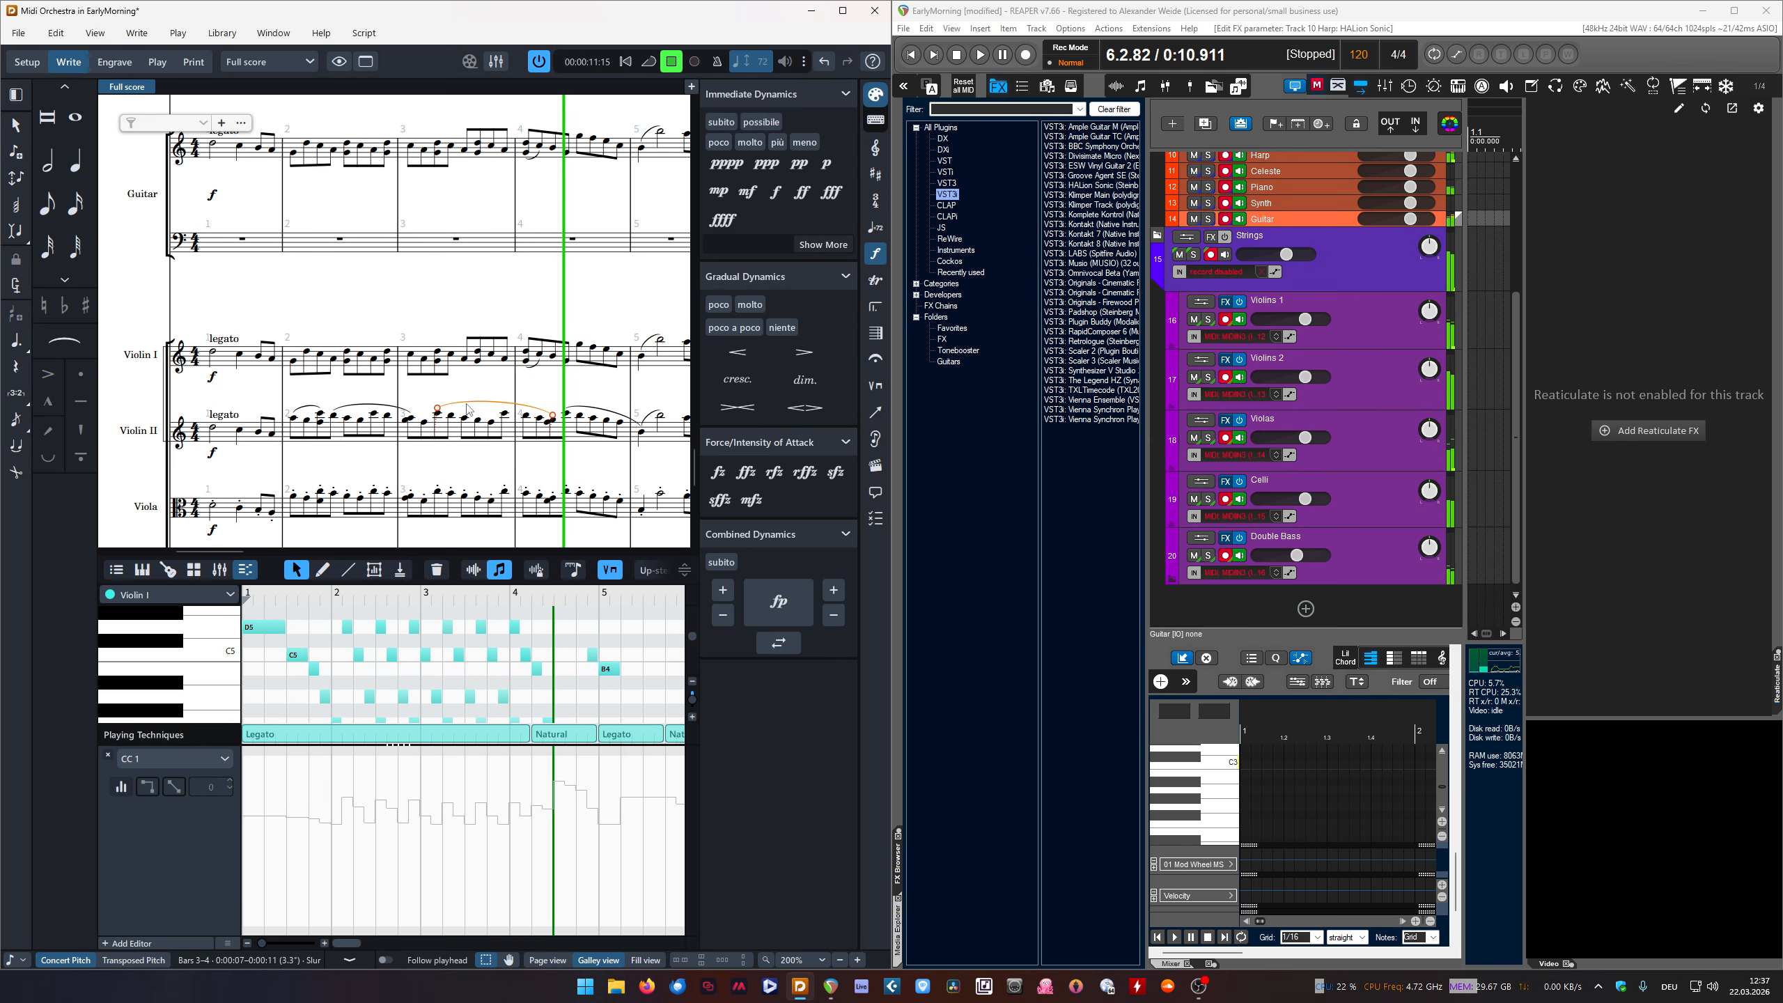
click(375, 408)
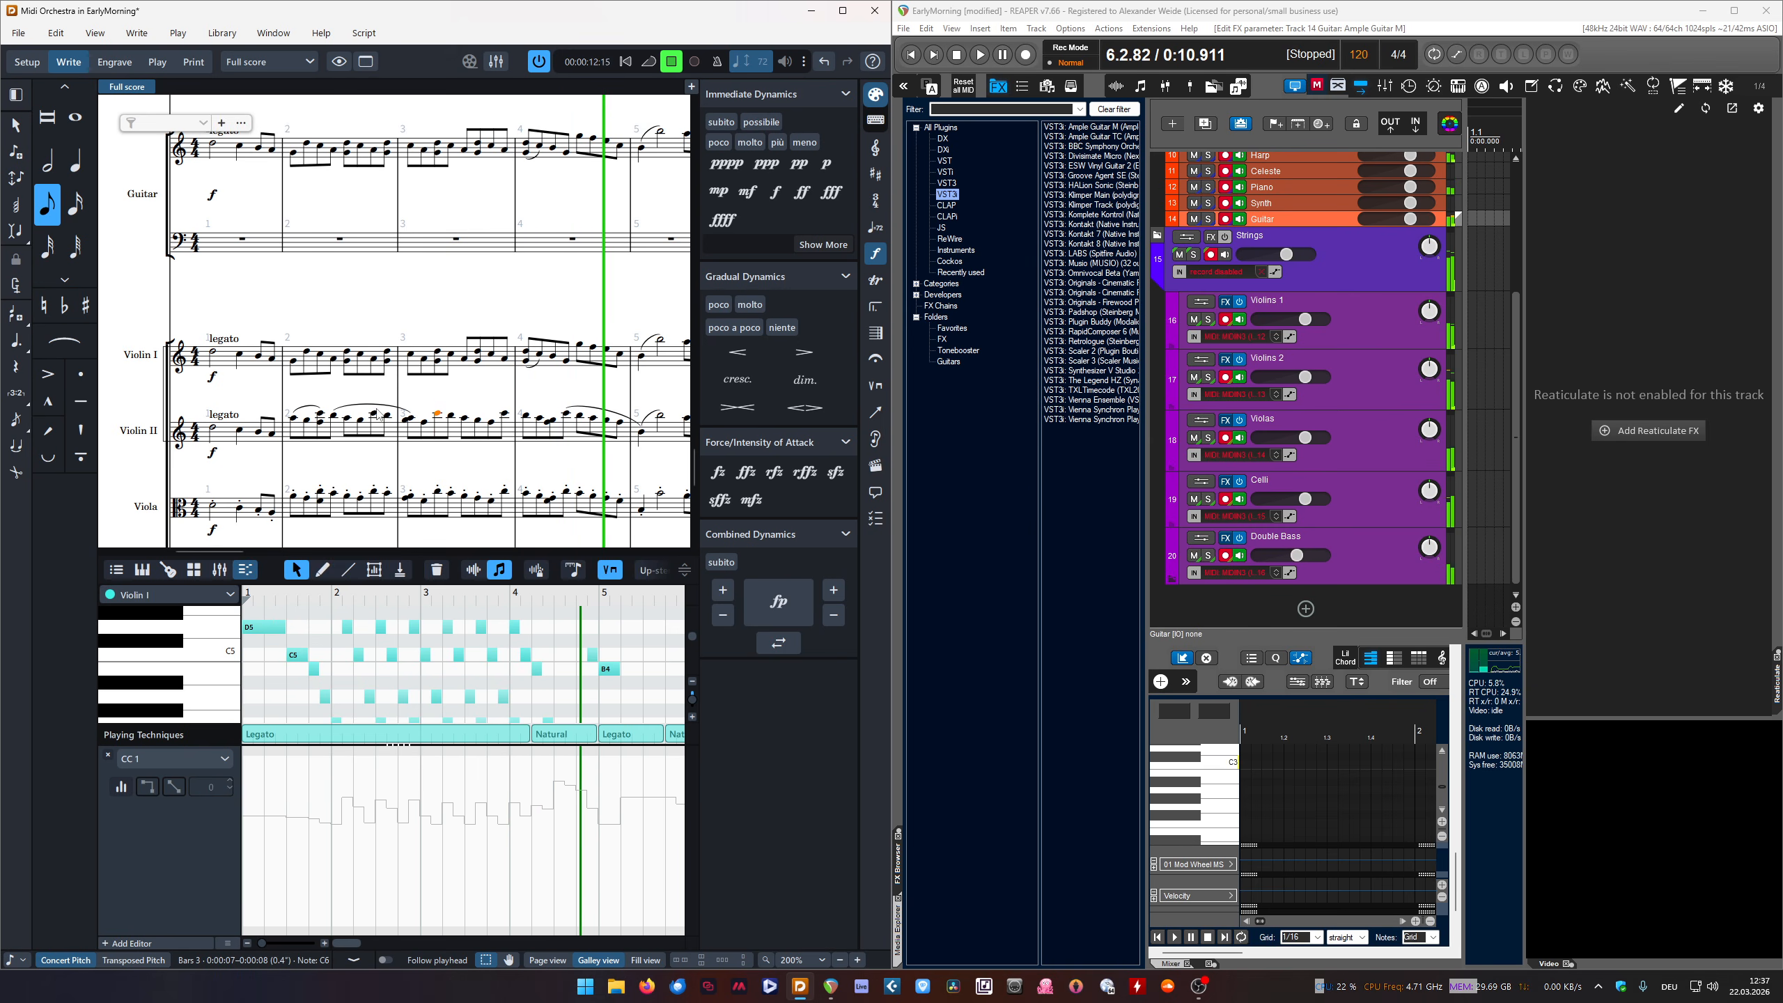
key(Delete)
click(306, 406)
key(Delete)
click(583, 406)
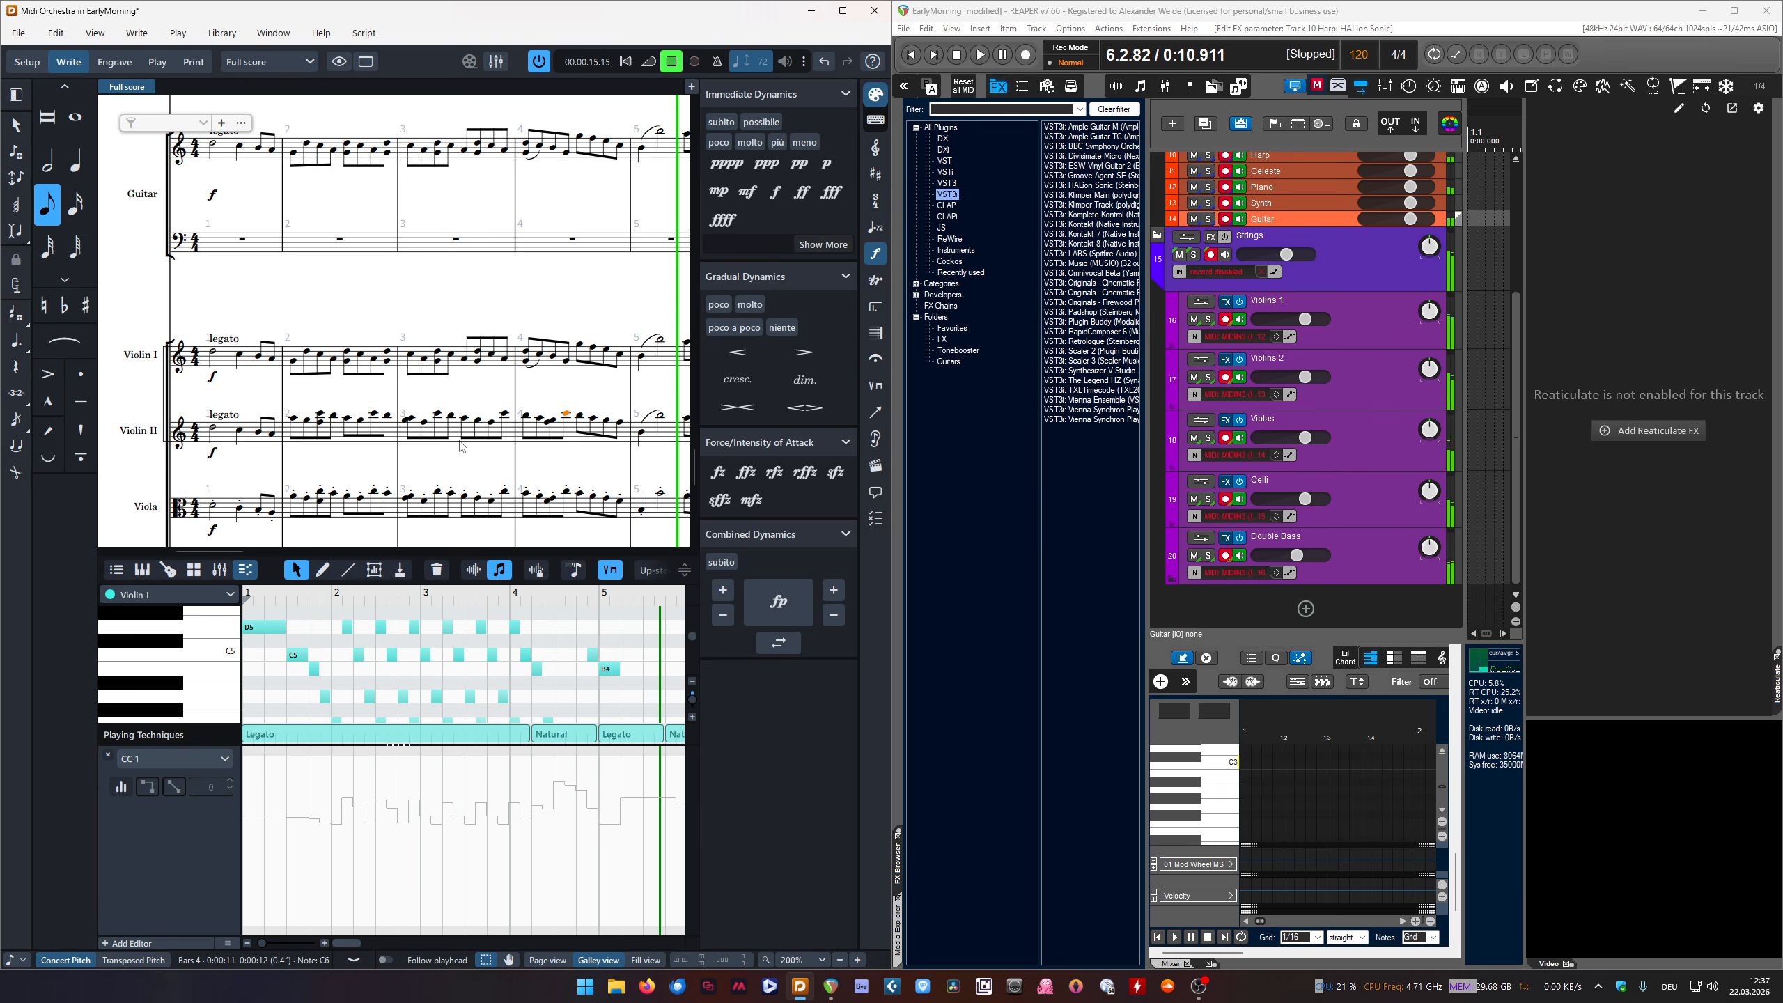
key(Delete)
click(531, 362)
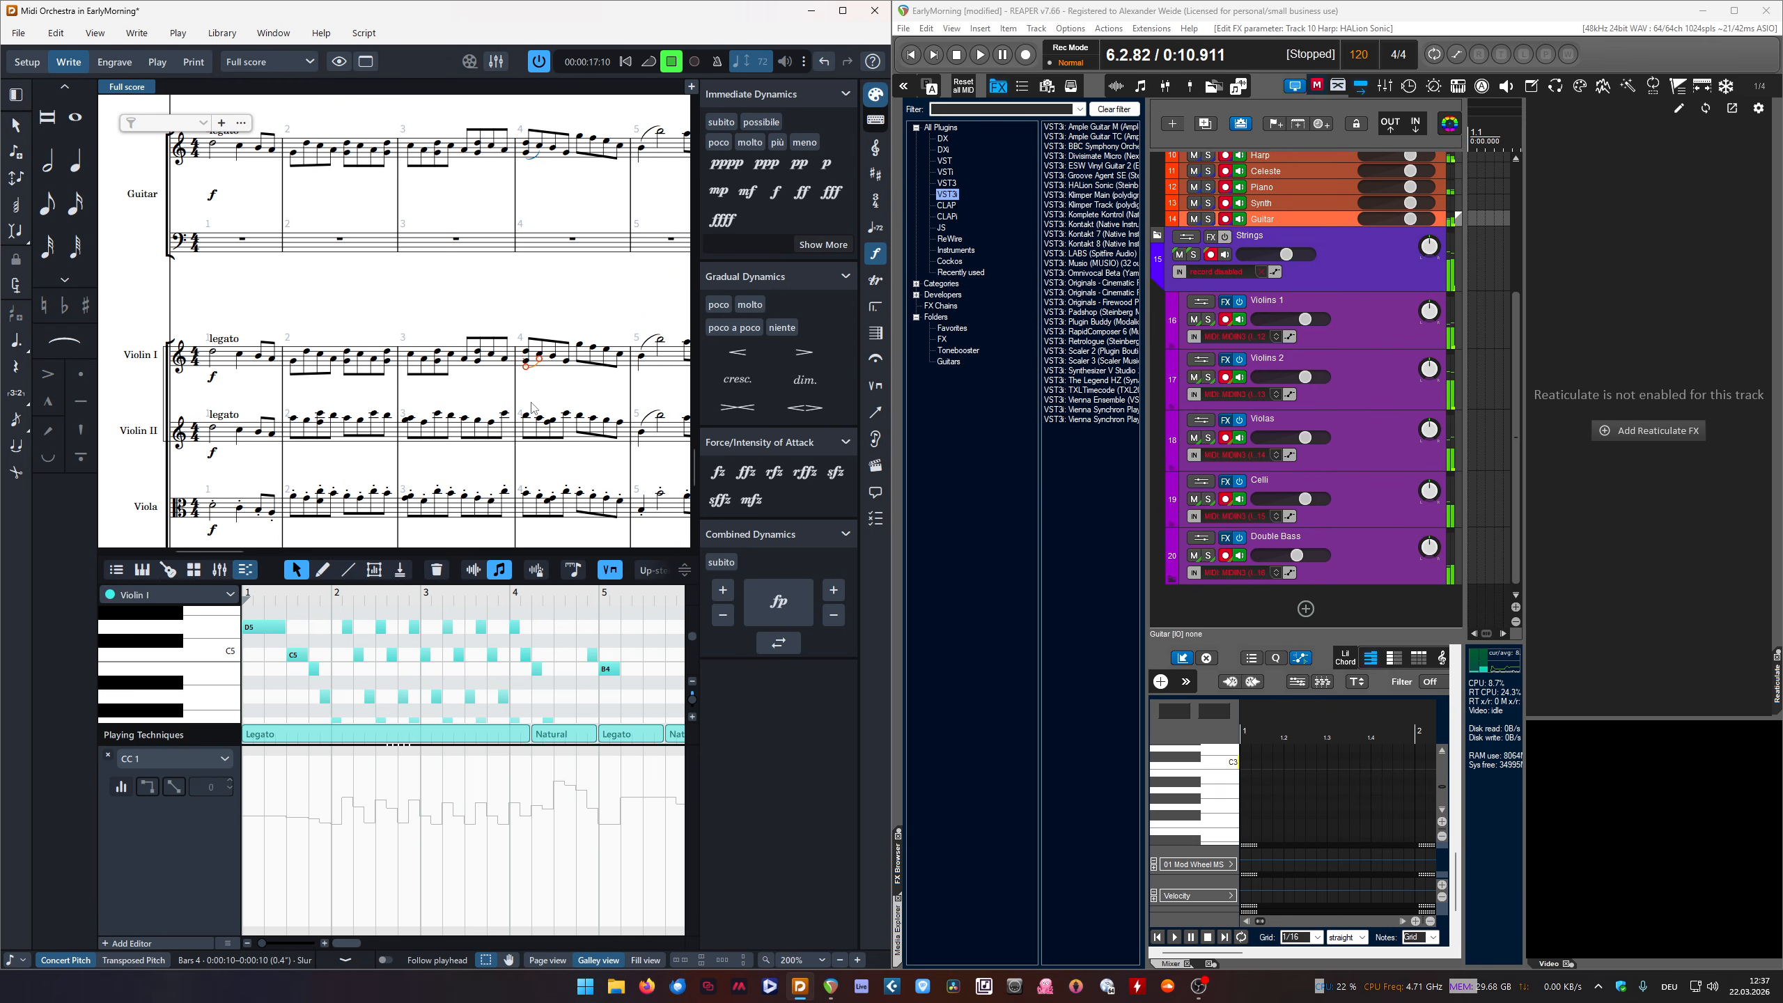
key(Delete)
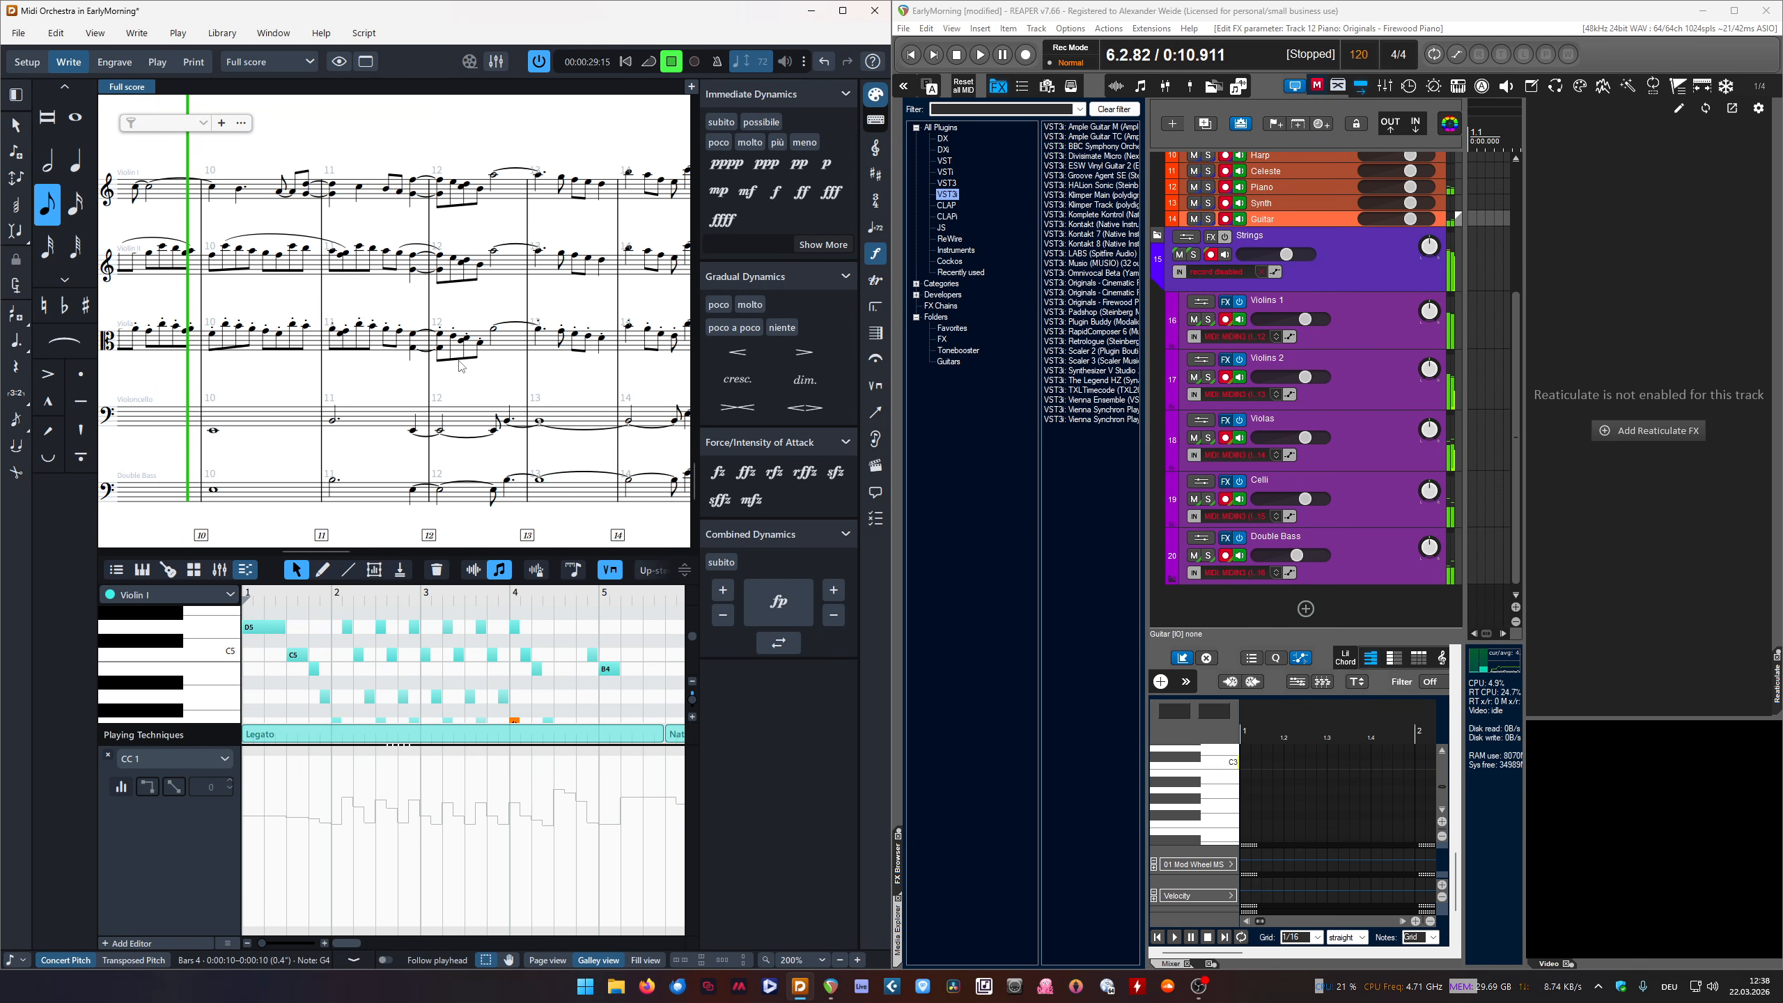
Stop playback, clear the selection and return to the opening bars of the string staves
click(672, 64)
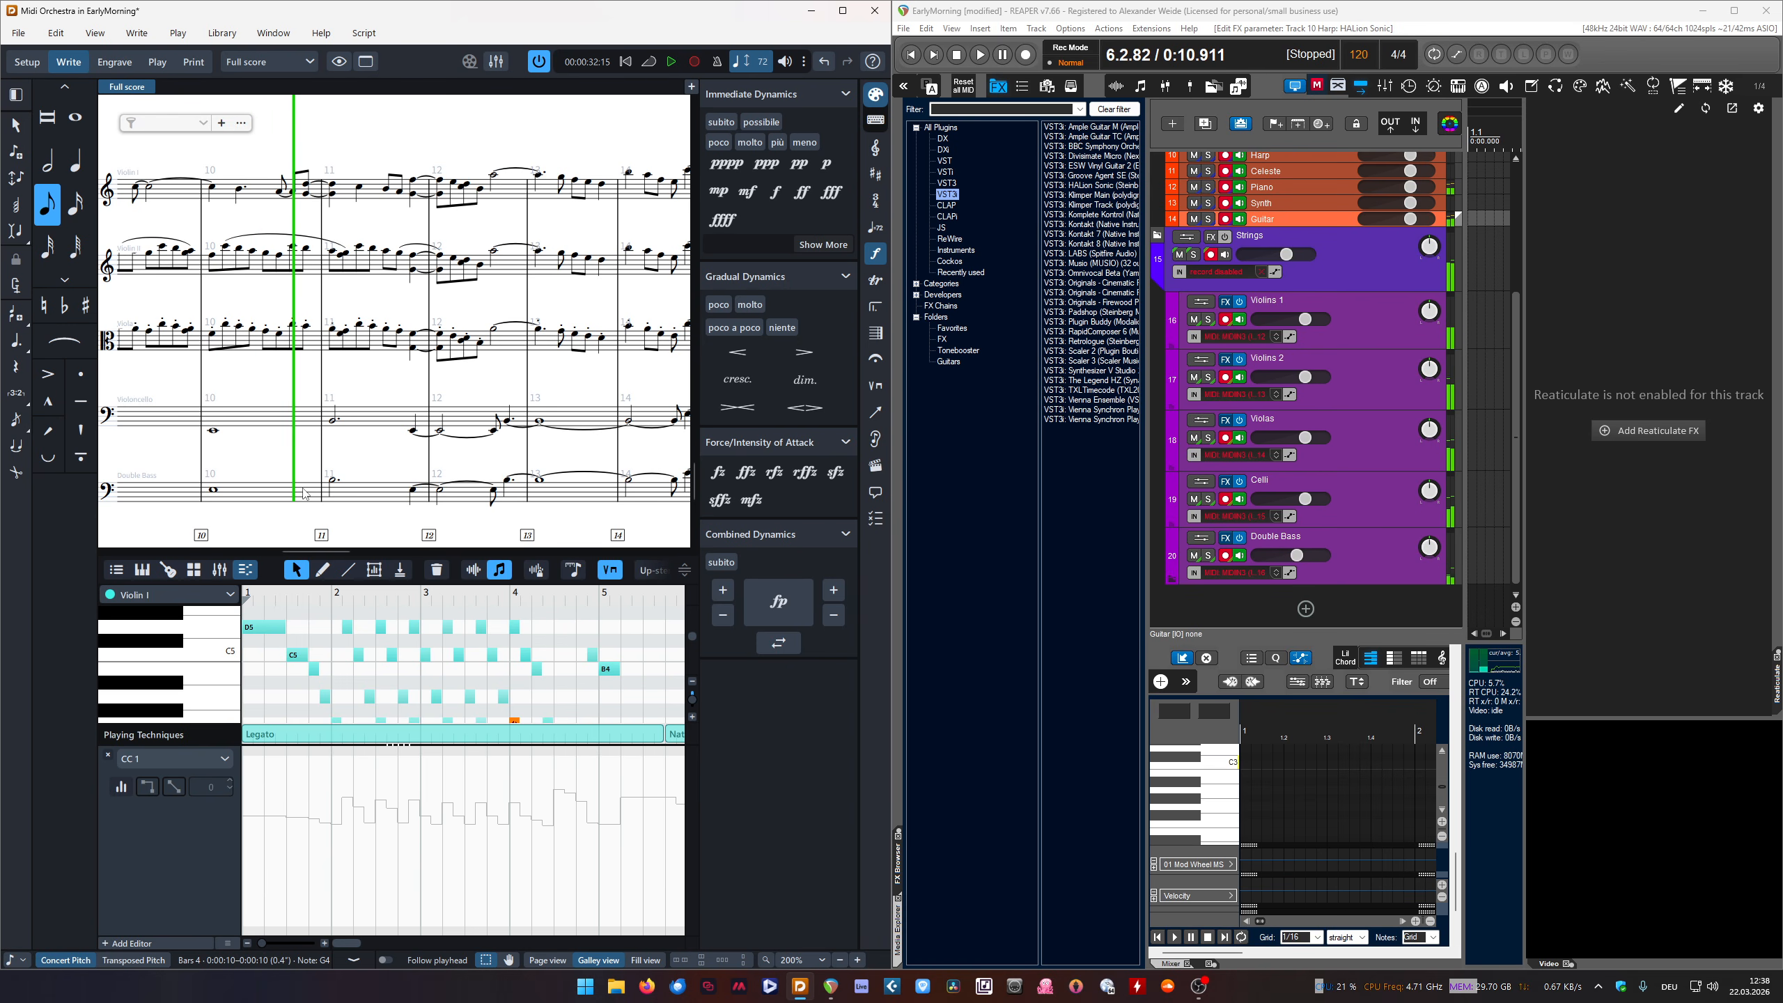
click(348, 383)
scroll(360, 348, left, 10)
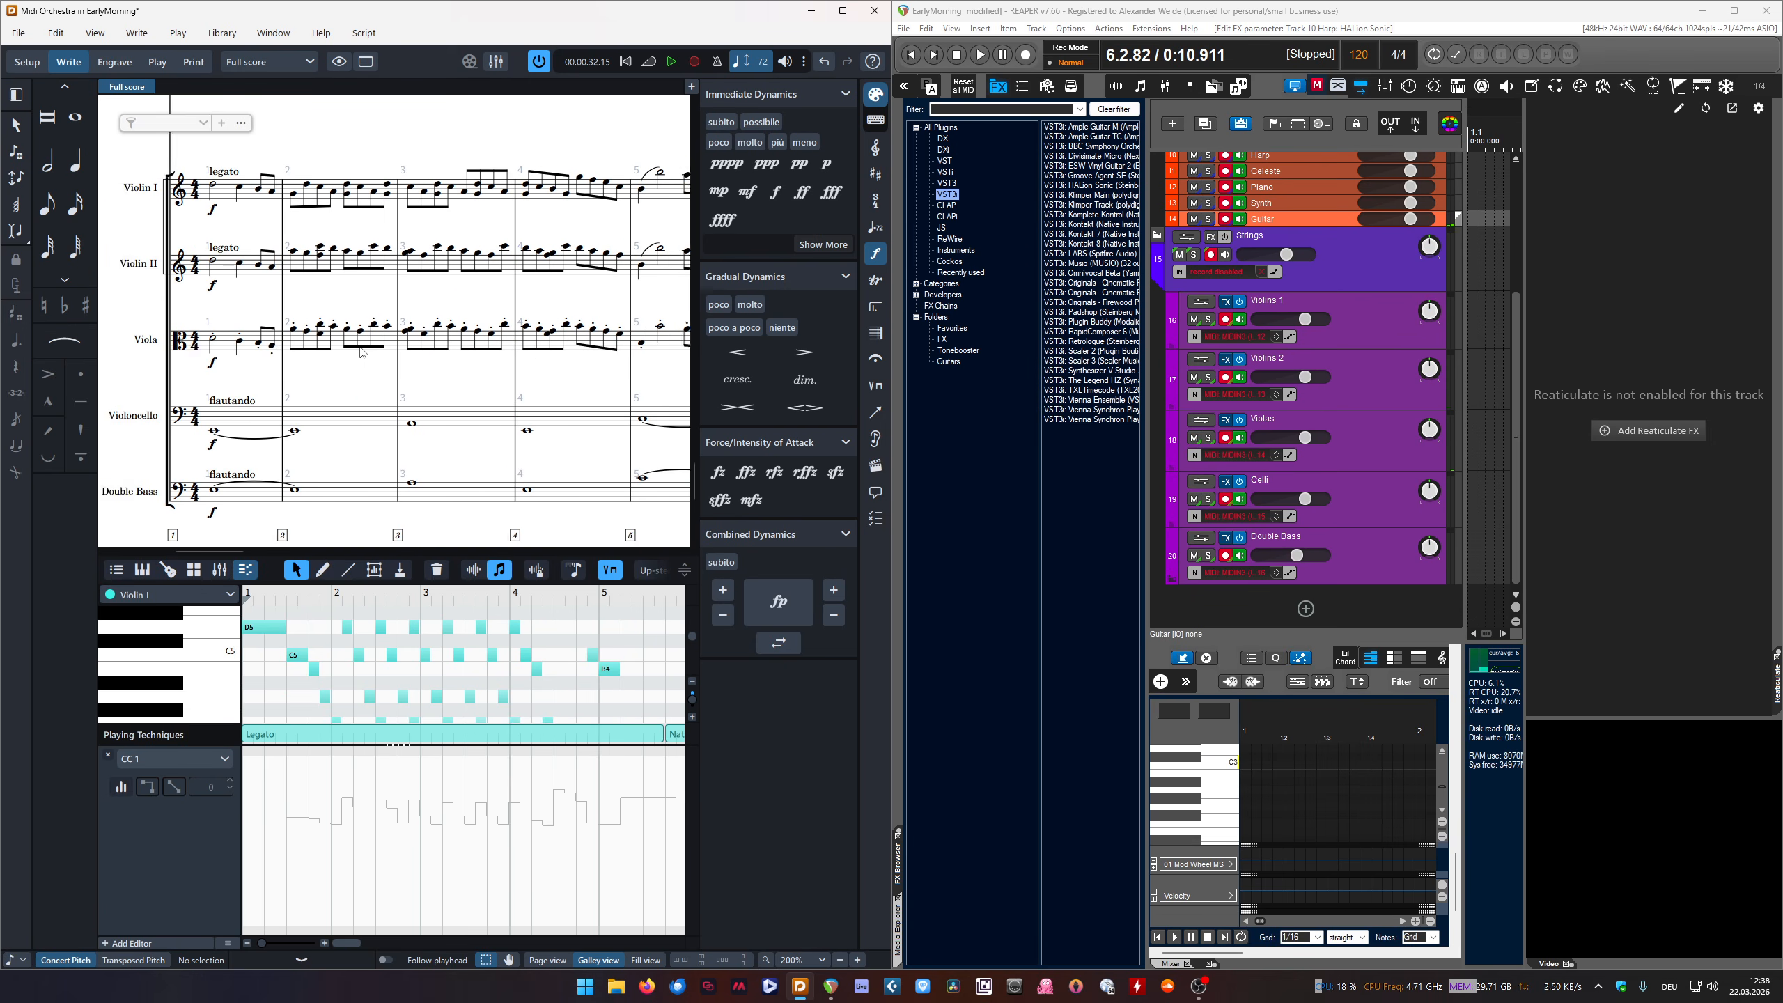
scroll(362, 352, right, 3)
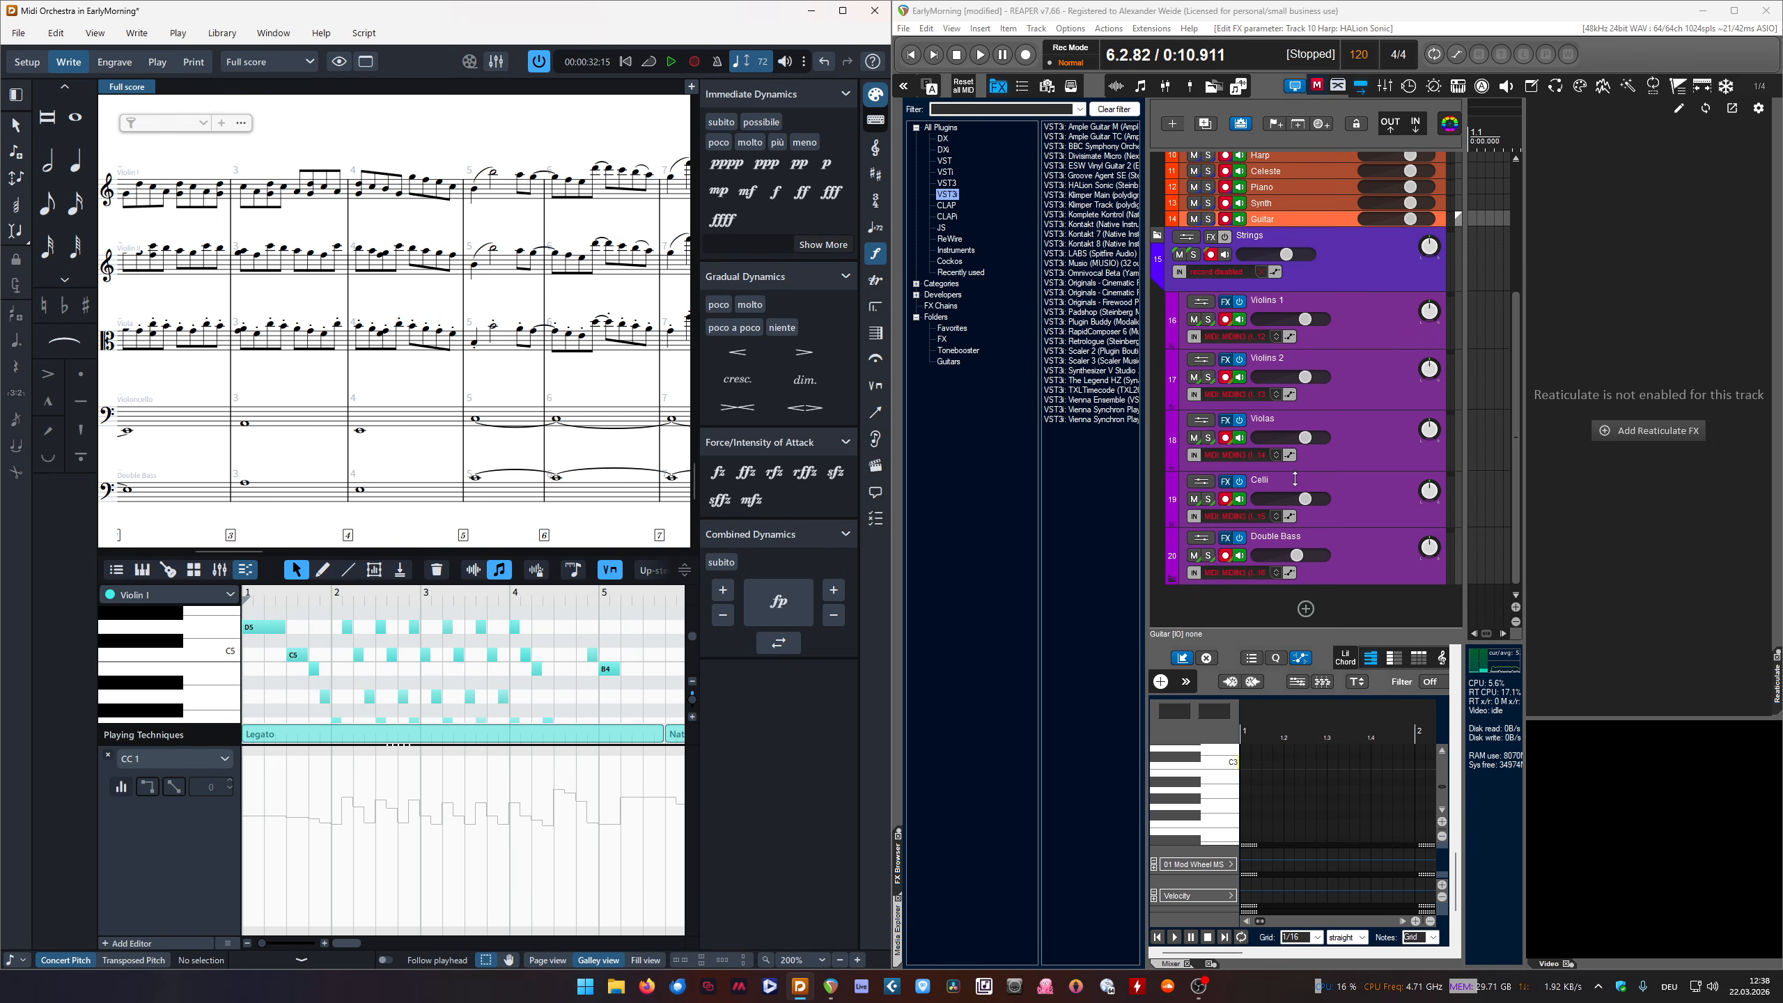
Narrow REAPER's FX browser and add a new track below Double Bass
drag(1141, 444, 1069, 444)
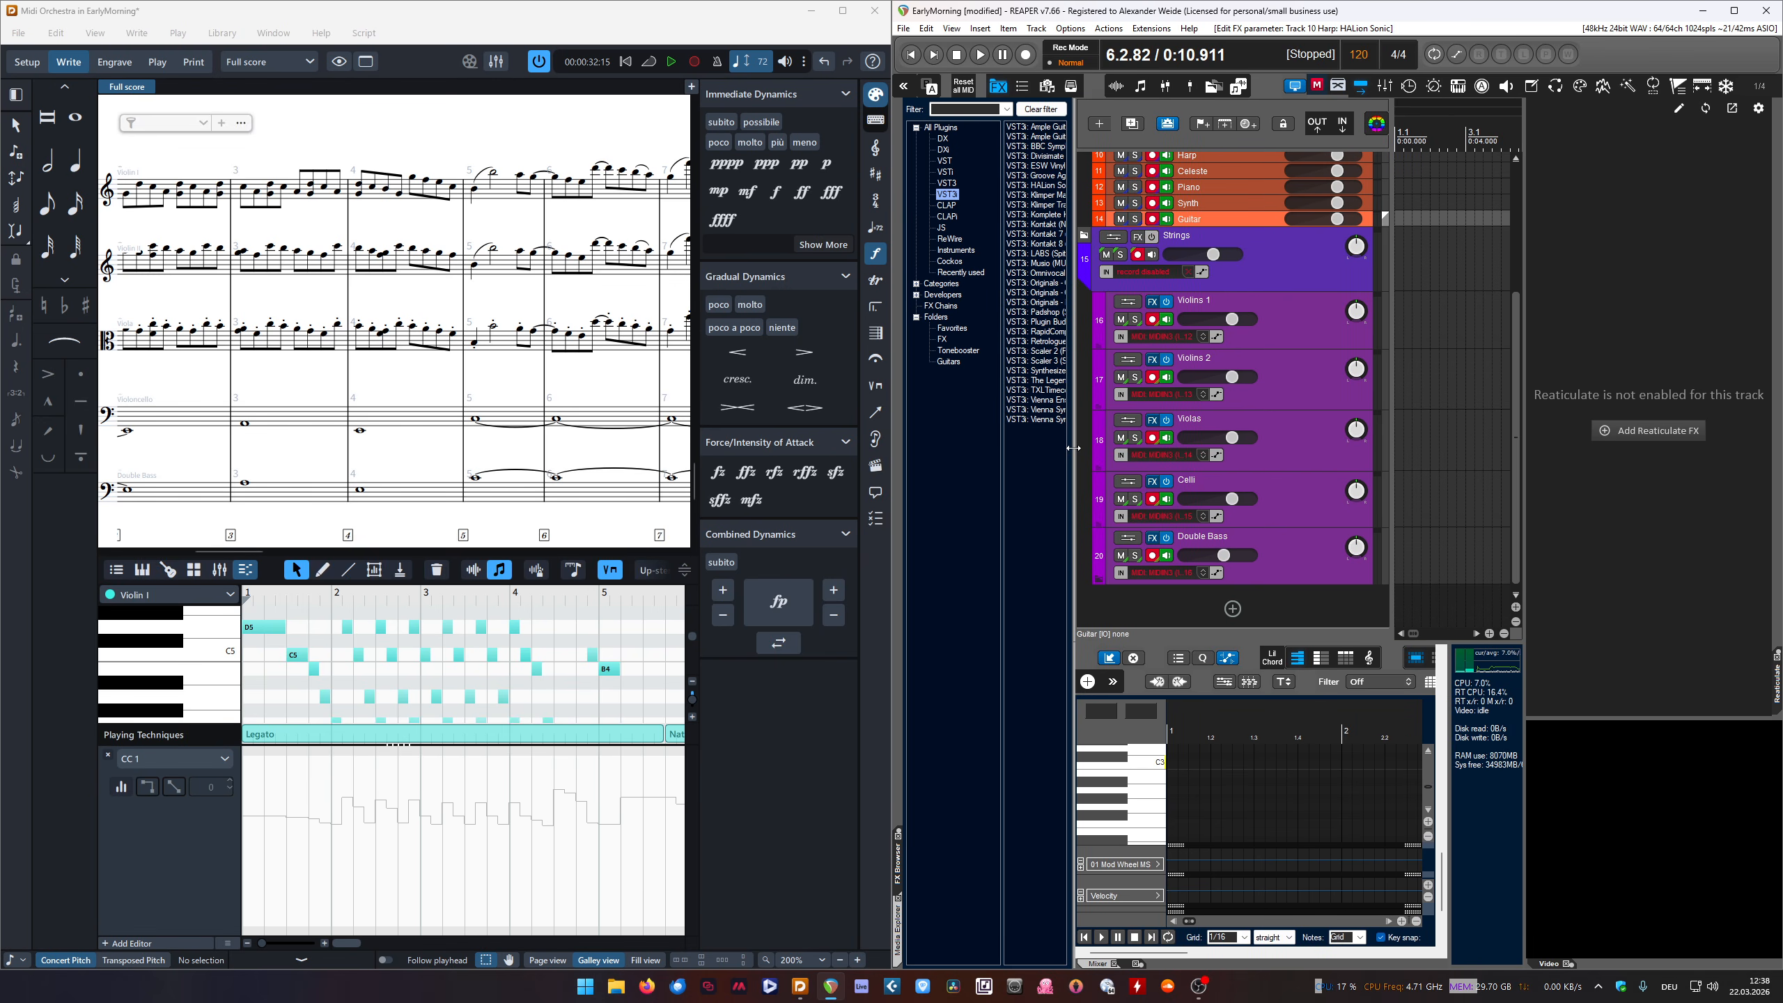
click(1260, 618)
click(1233, 608)
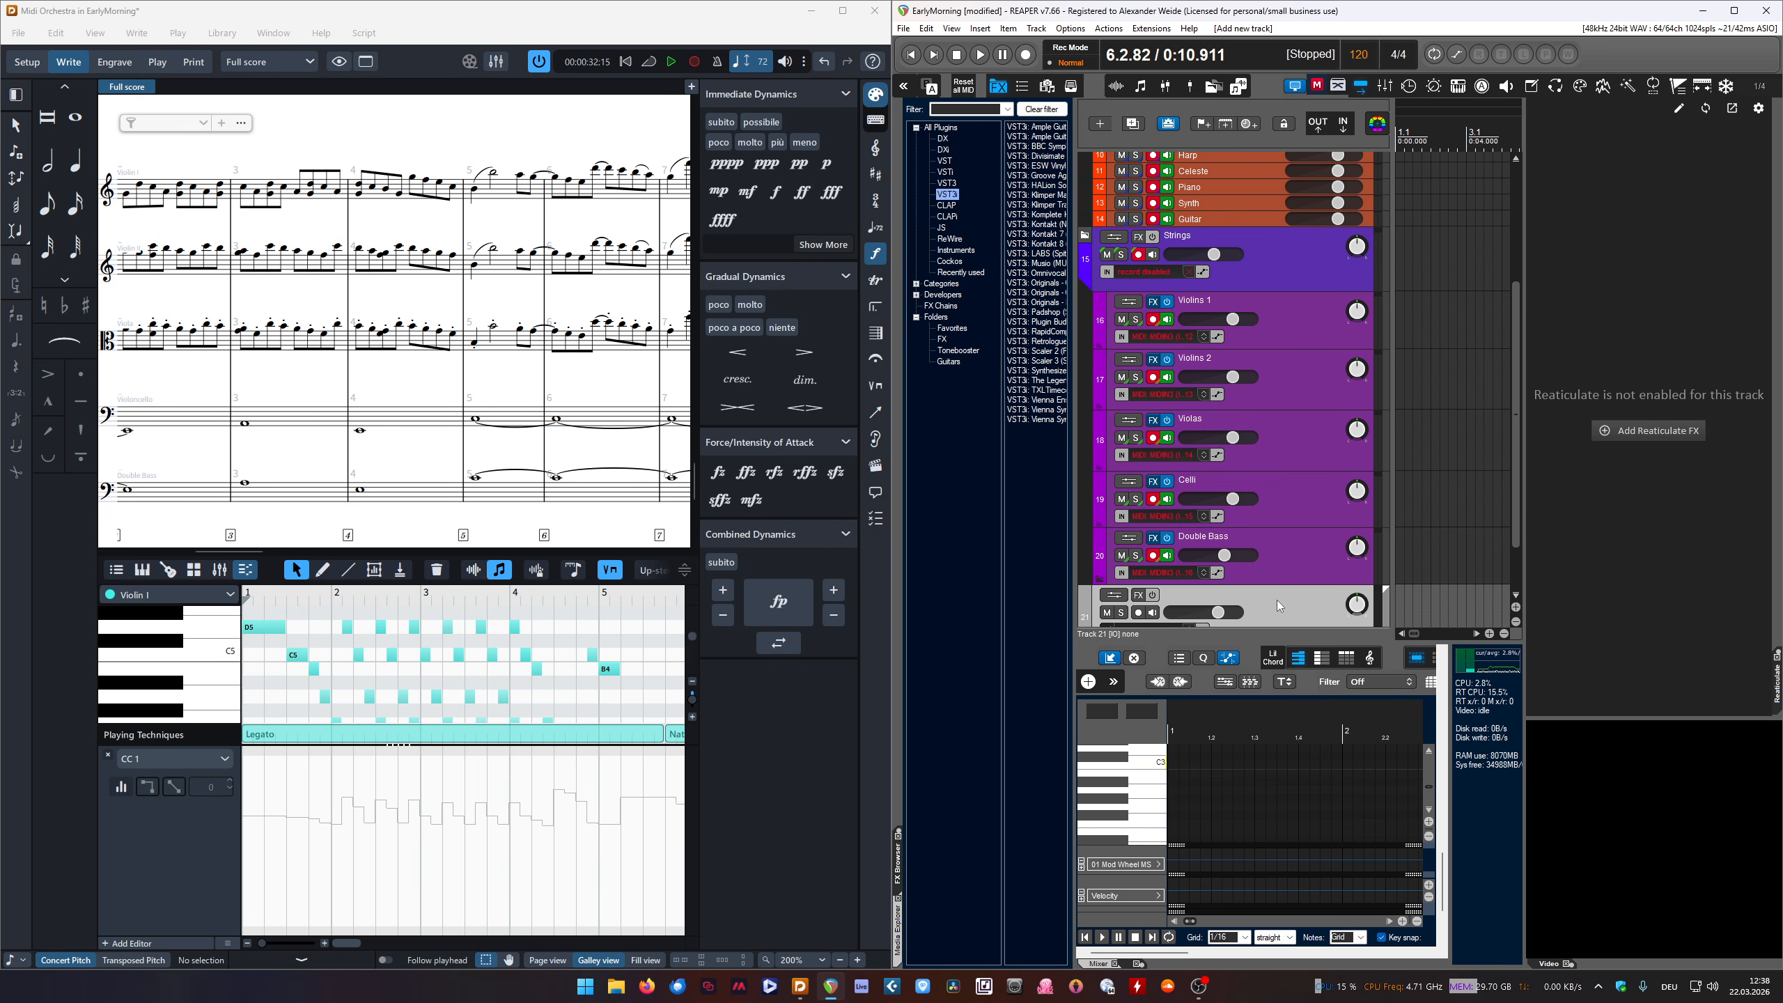
scroll(1278, 490, down, 2)
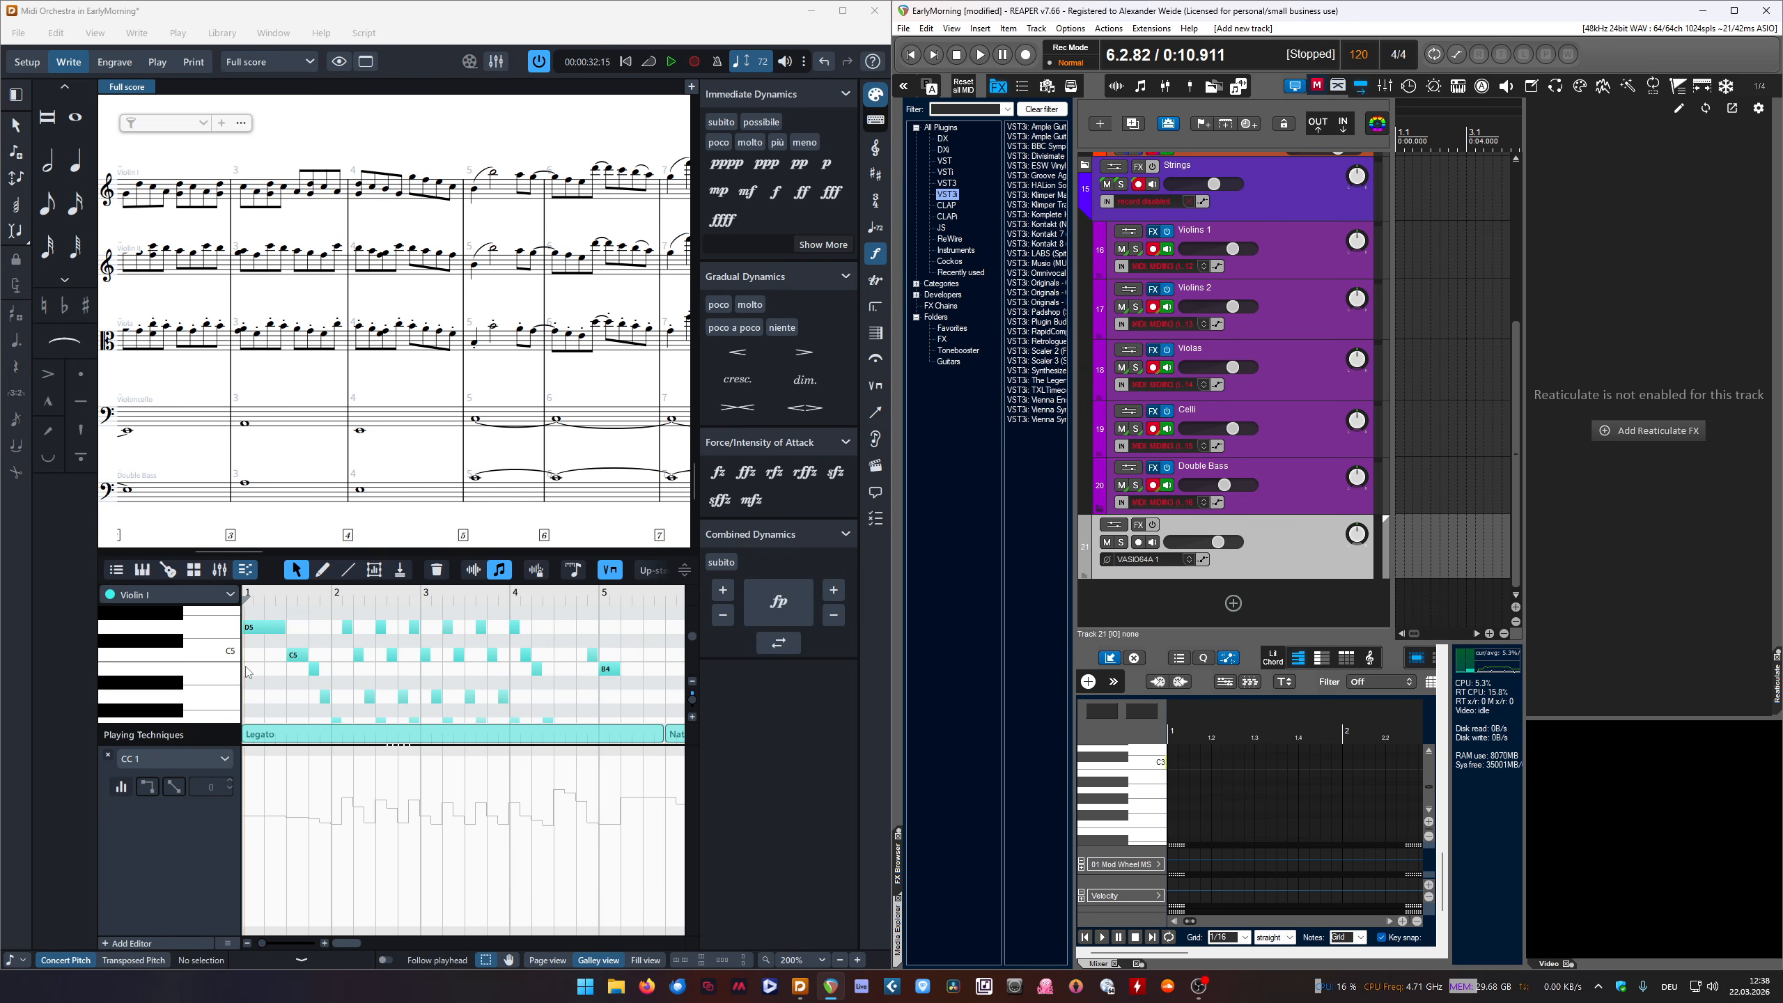
Insert the Scaler 3 plug-in on the new track 21
click(1306, 502)
click(1299, 544)
drag(1046, 361, 1365, 654)
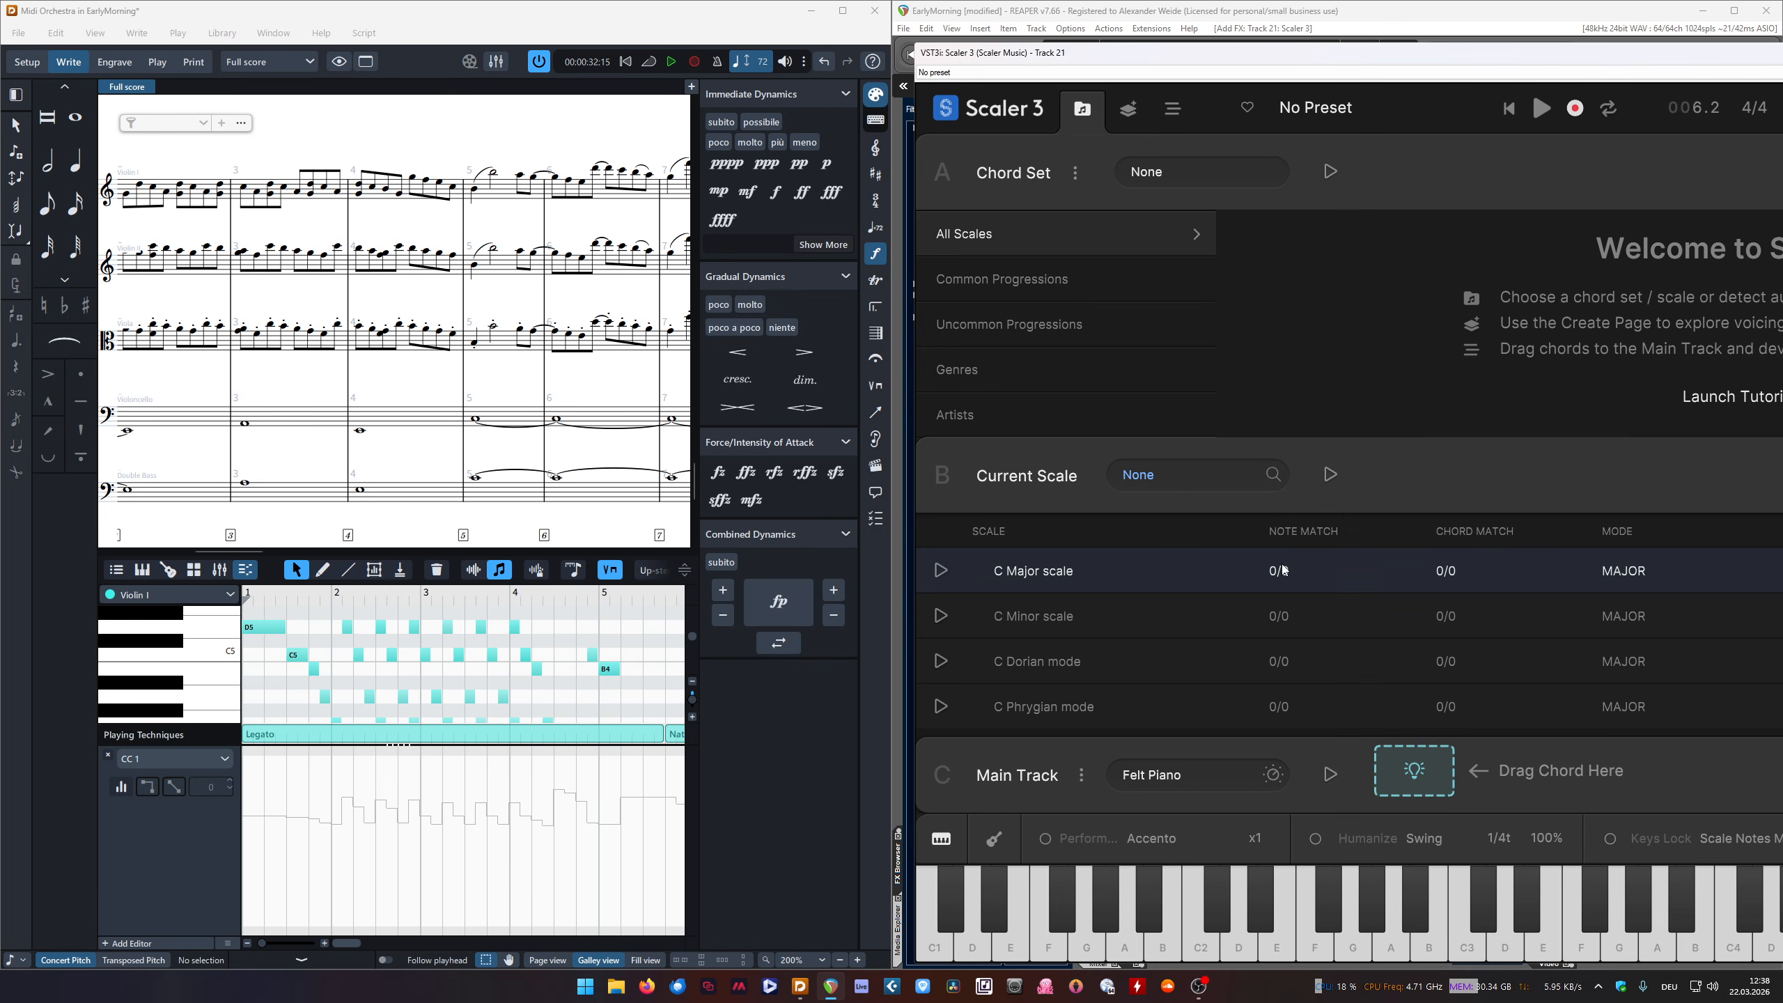
Shrink the Scaler 3 window and place it so that most of the Dorico score stays in view
drag(1090, 52, 978, 33)
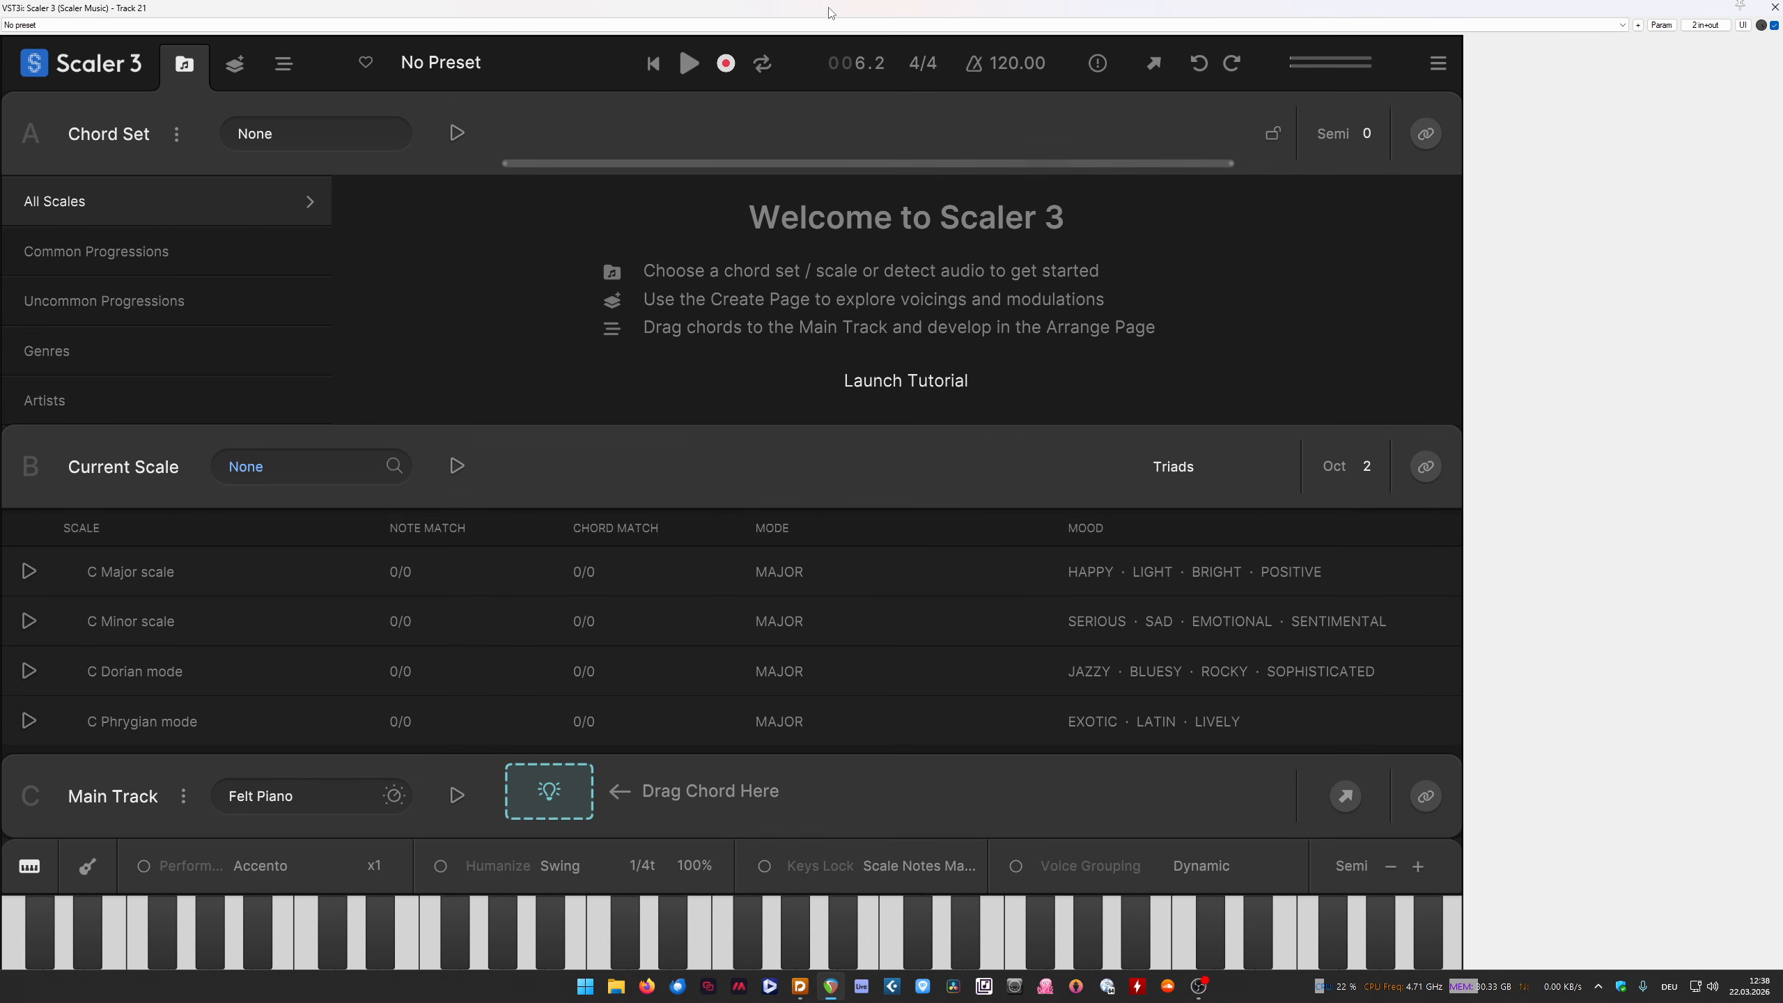
drag(828, 9, 1023, 88)
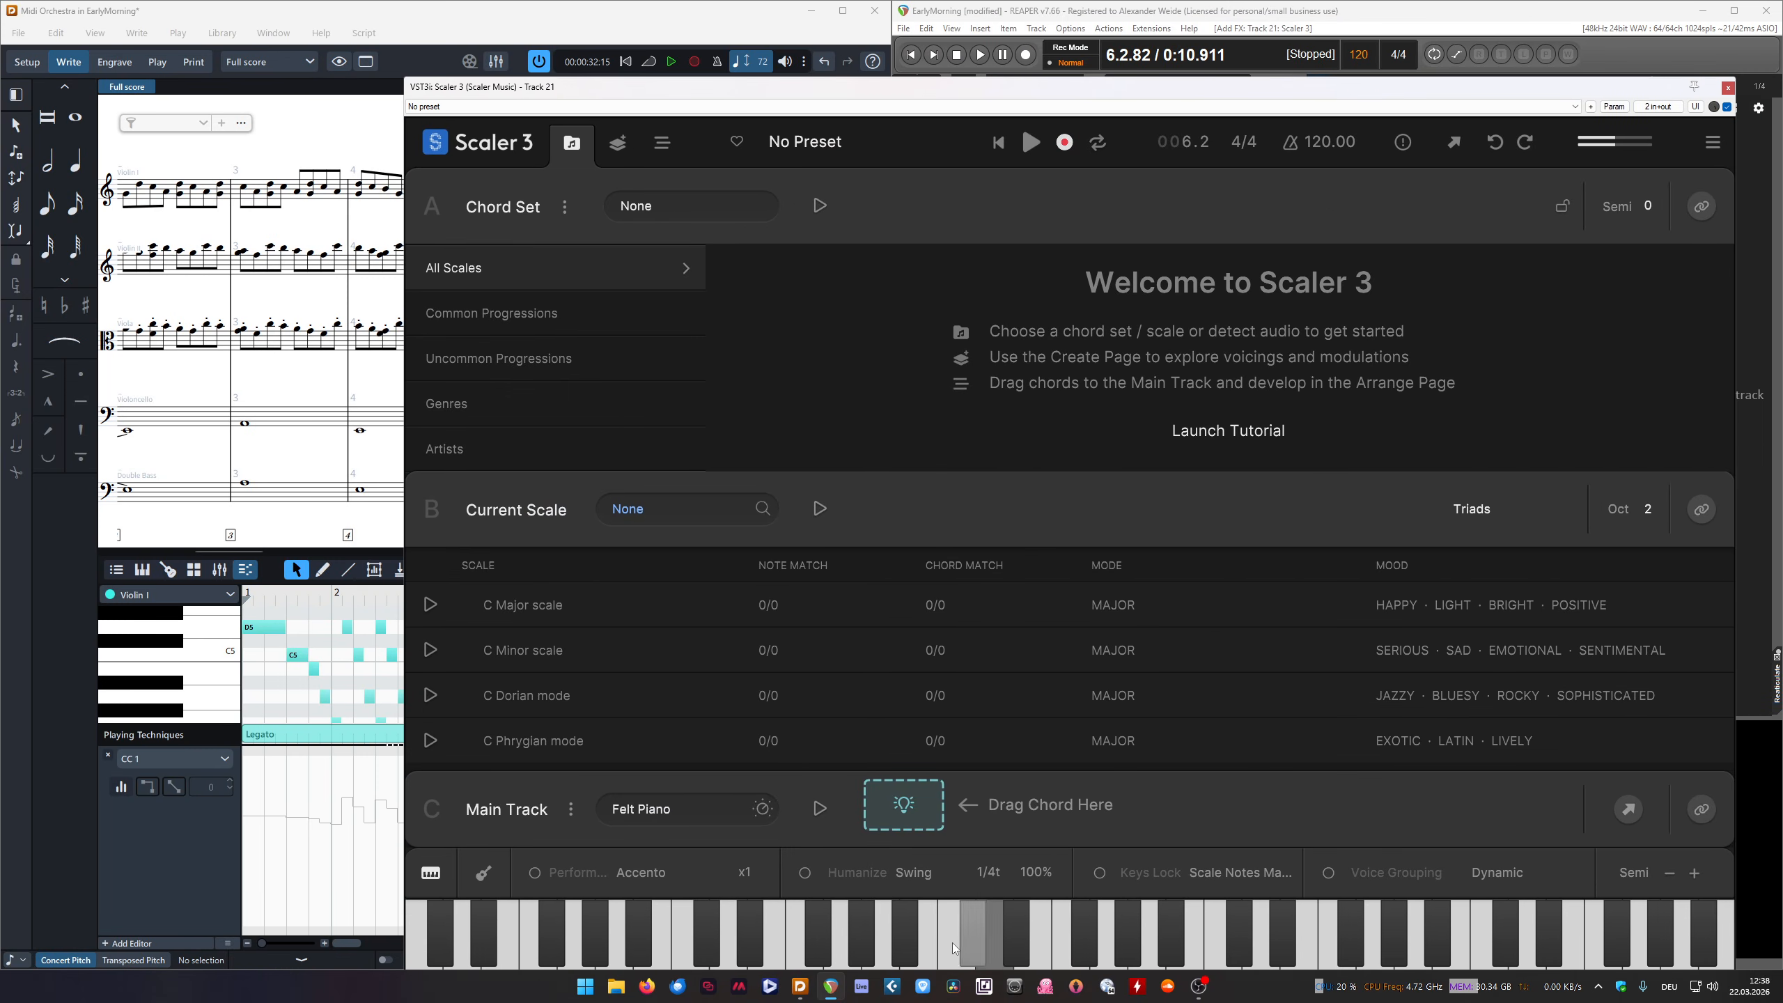
drag(1615, 91, 1483, 51)
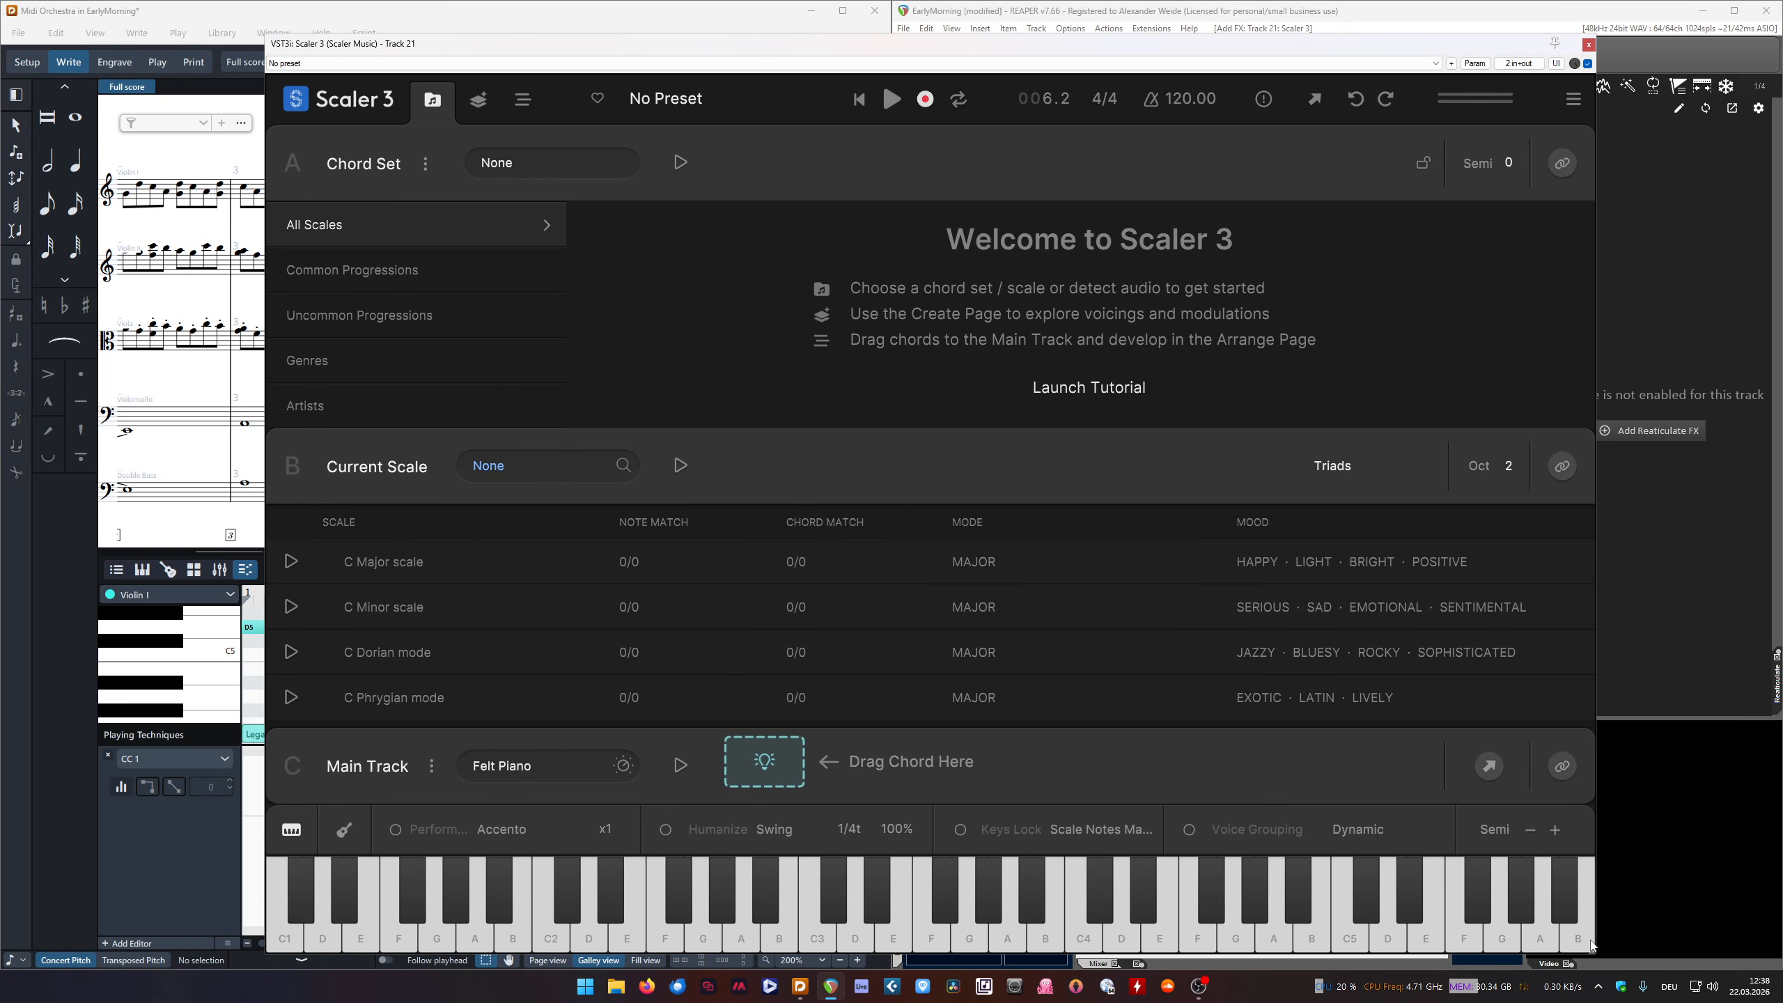
drag(1591, 950, 1153, 659)
drag(786, 44, 1150, 268)
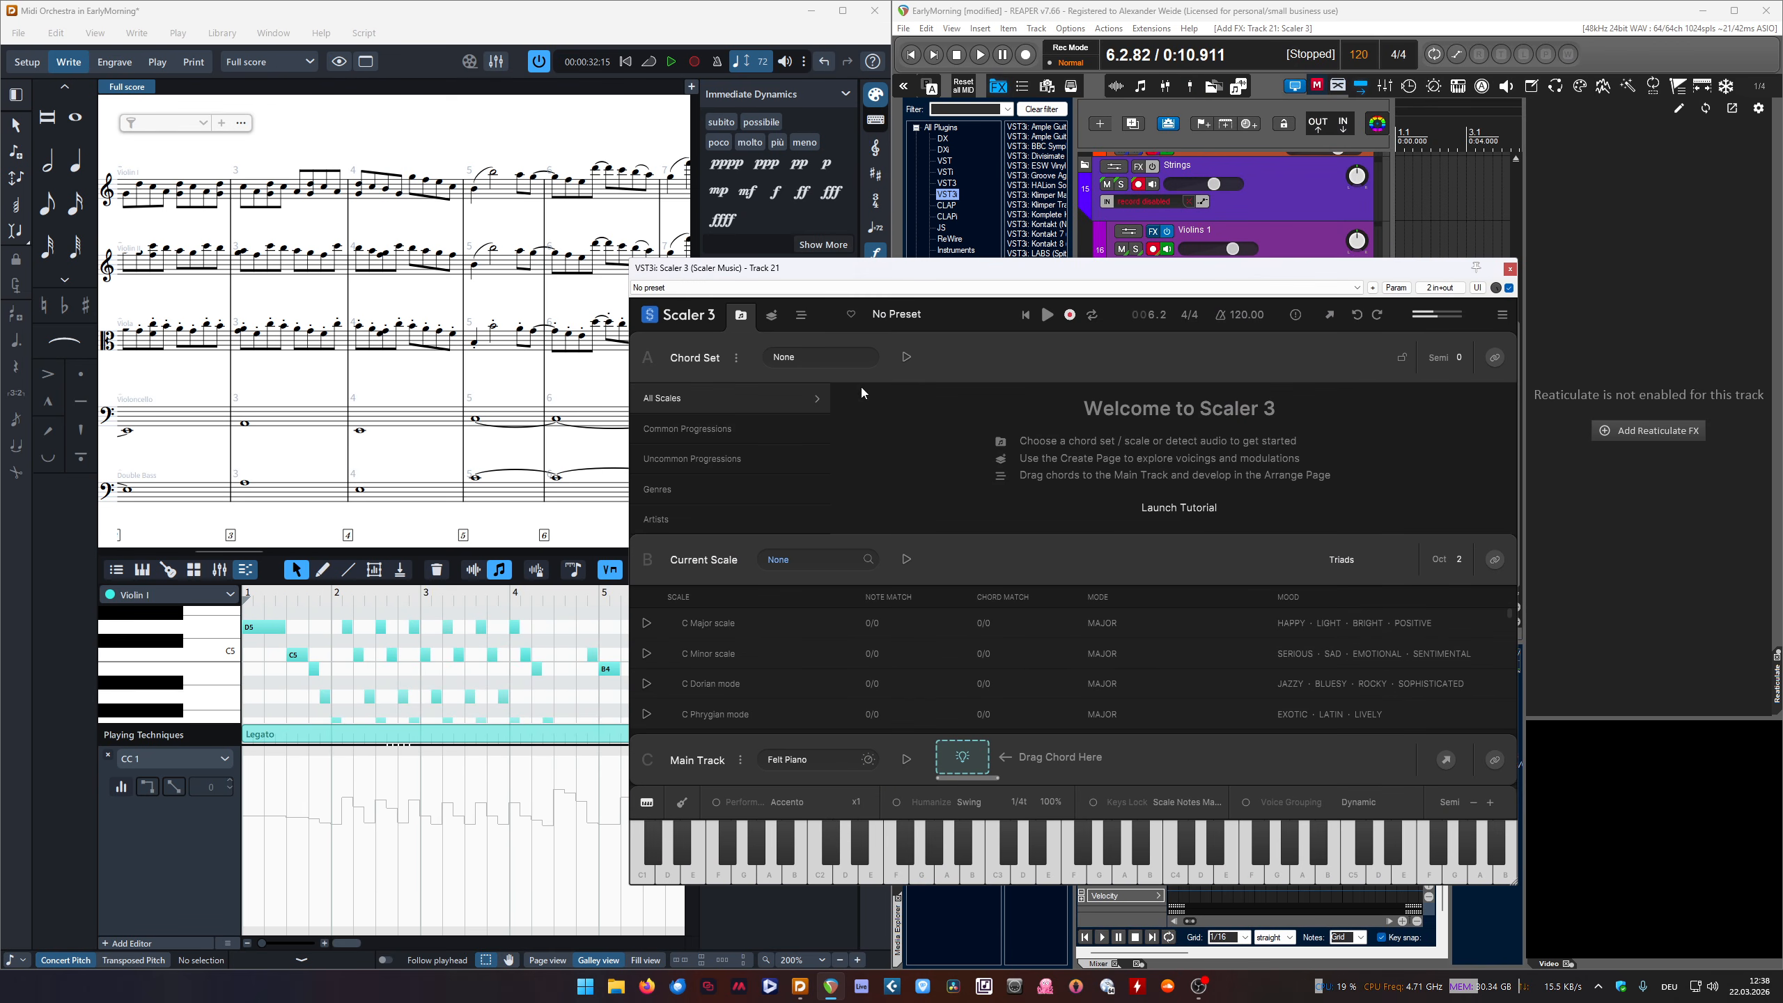
Load the template preset Mellow Tines in Scaler 3 and audition the second chord on the main track
click(877, 317)
click(870, 565)
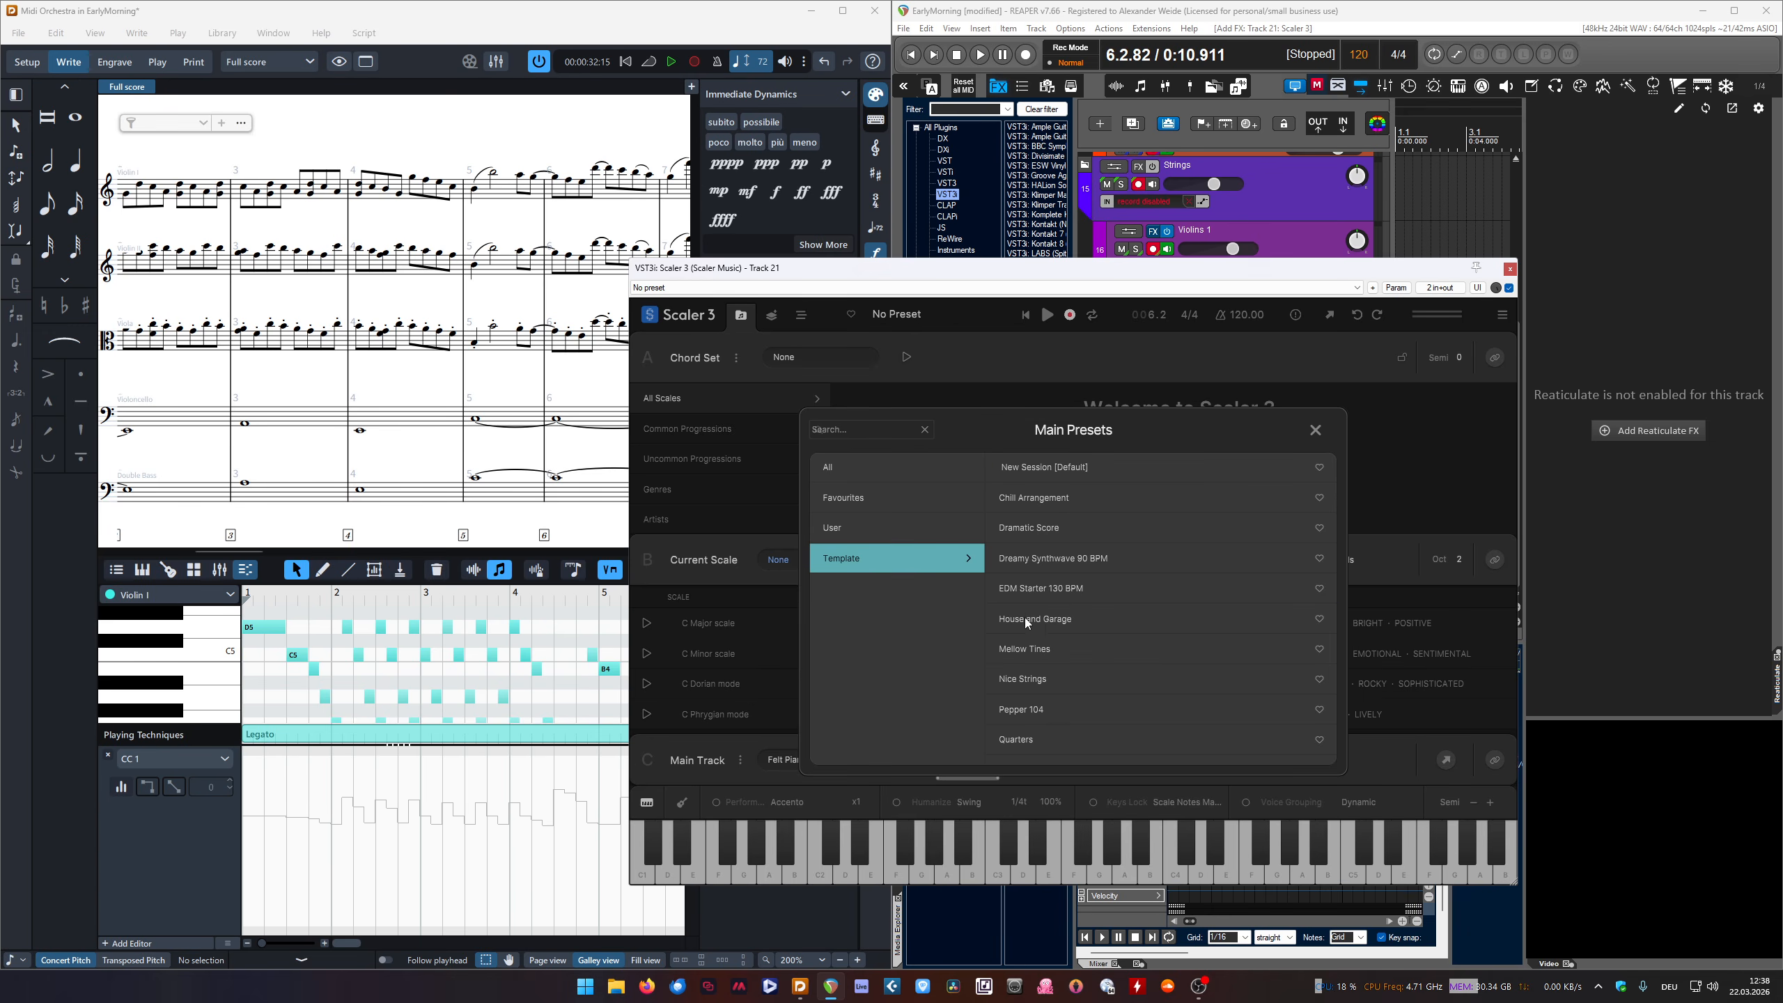
click(1031, 685)
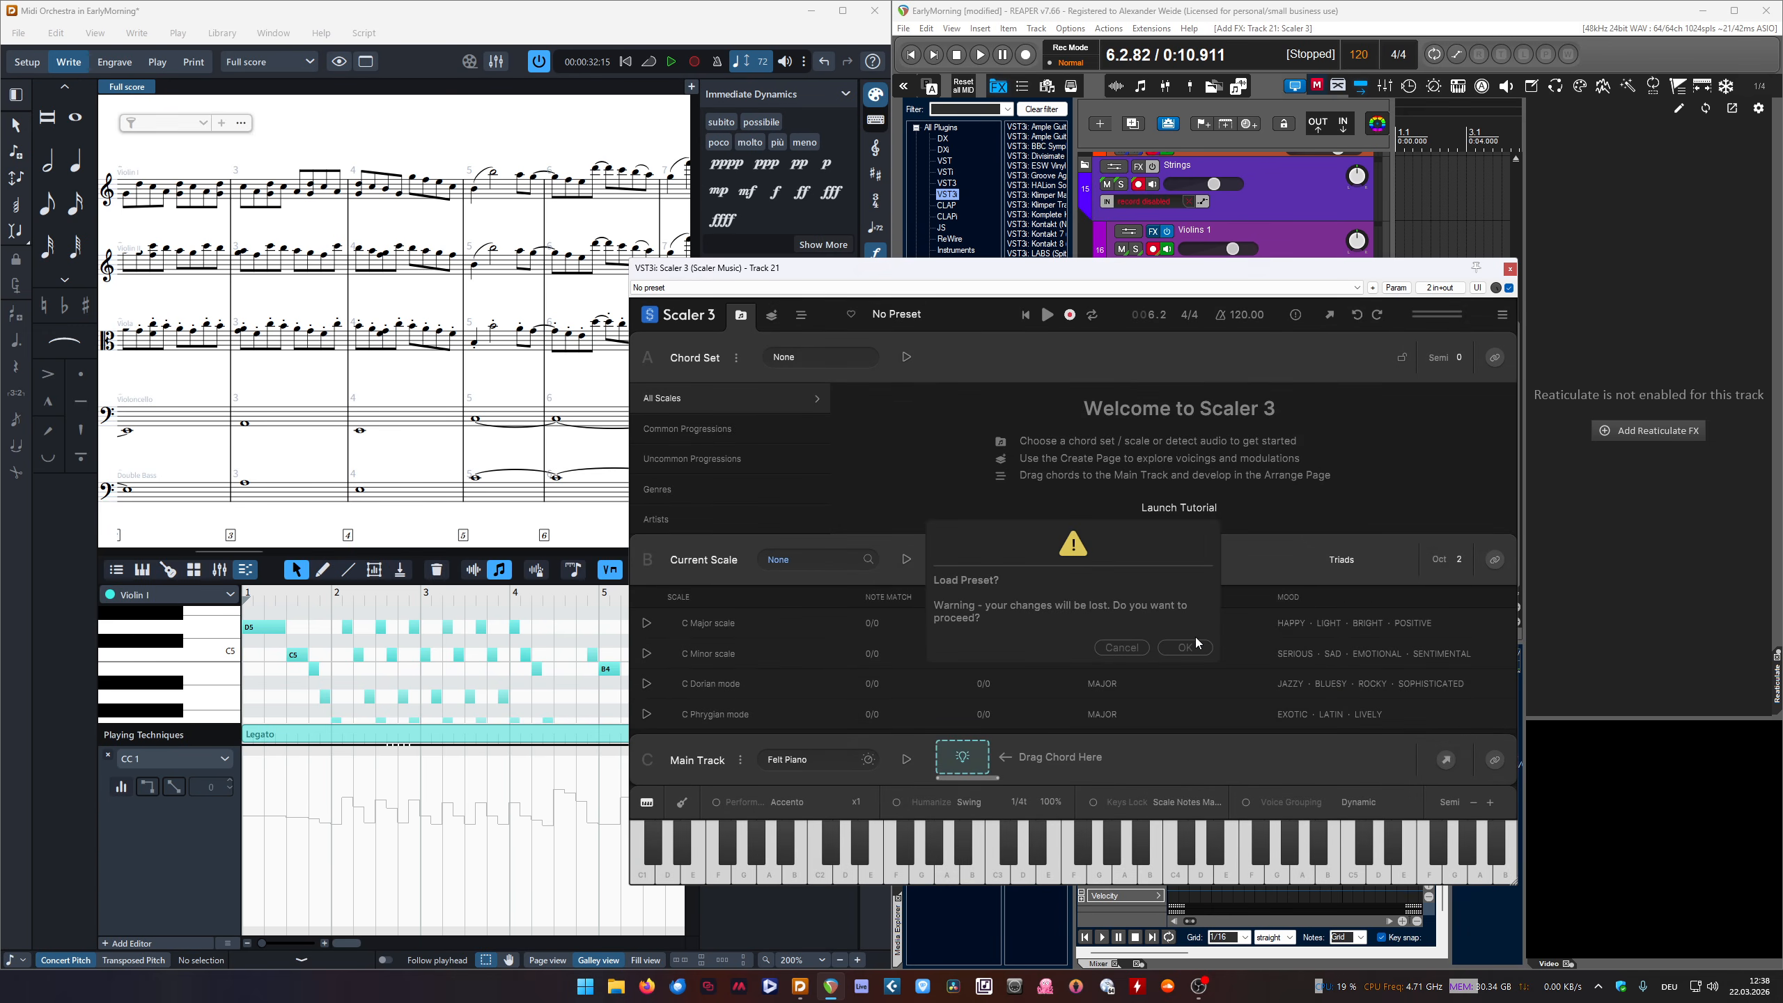
click(1185, 647)
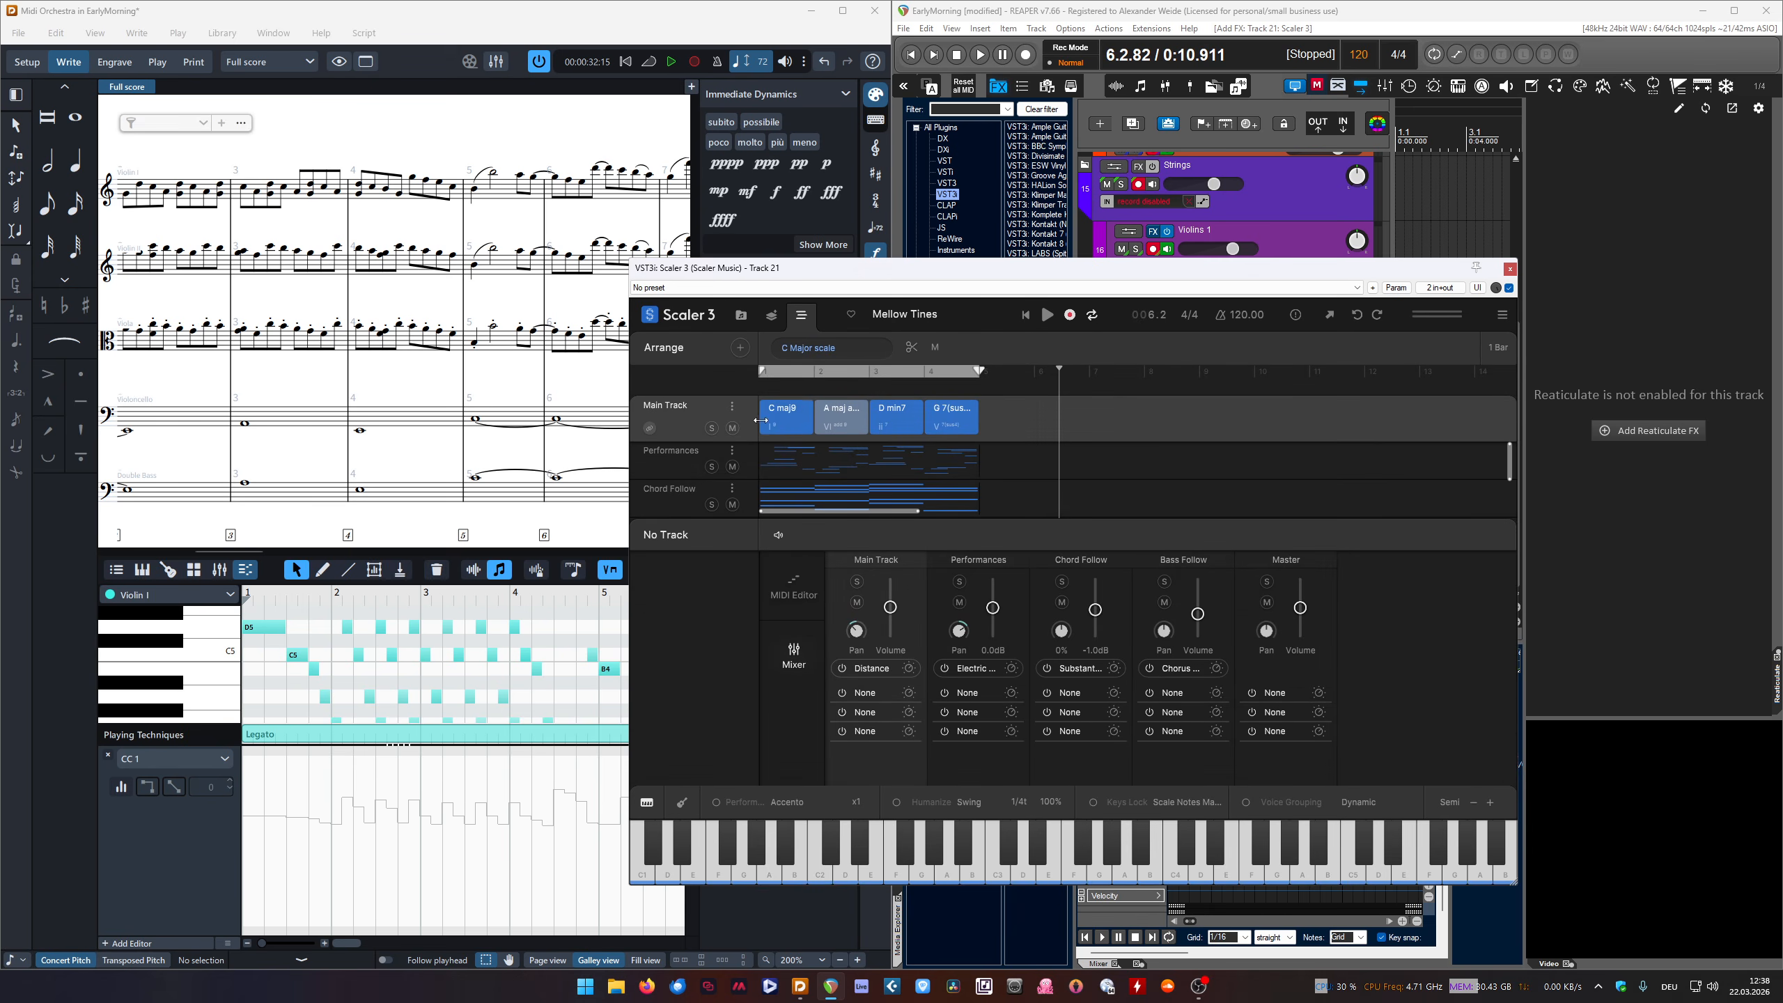
click(839, 425)
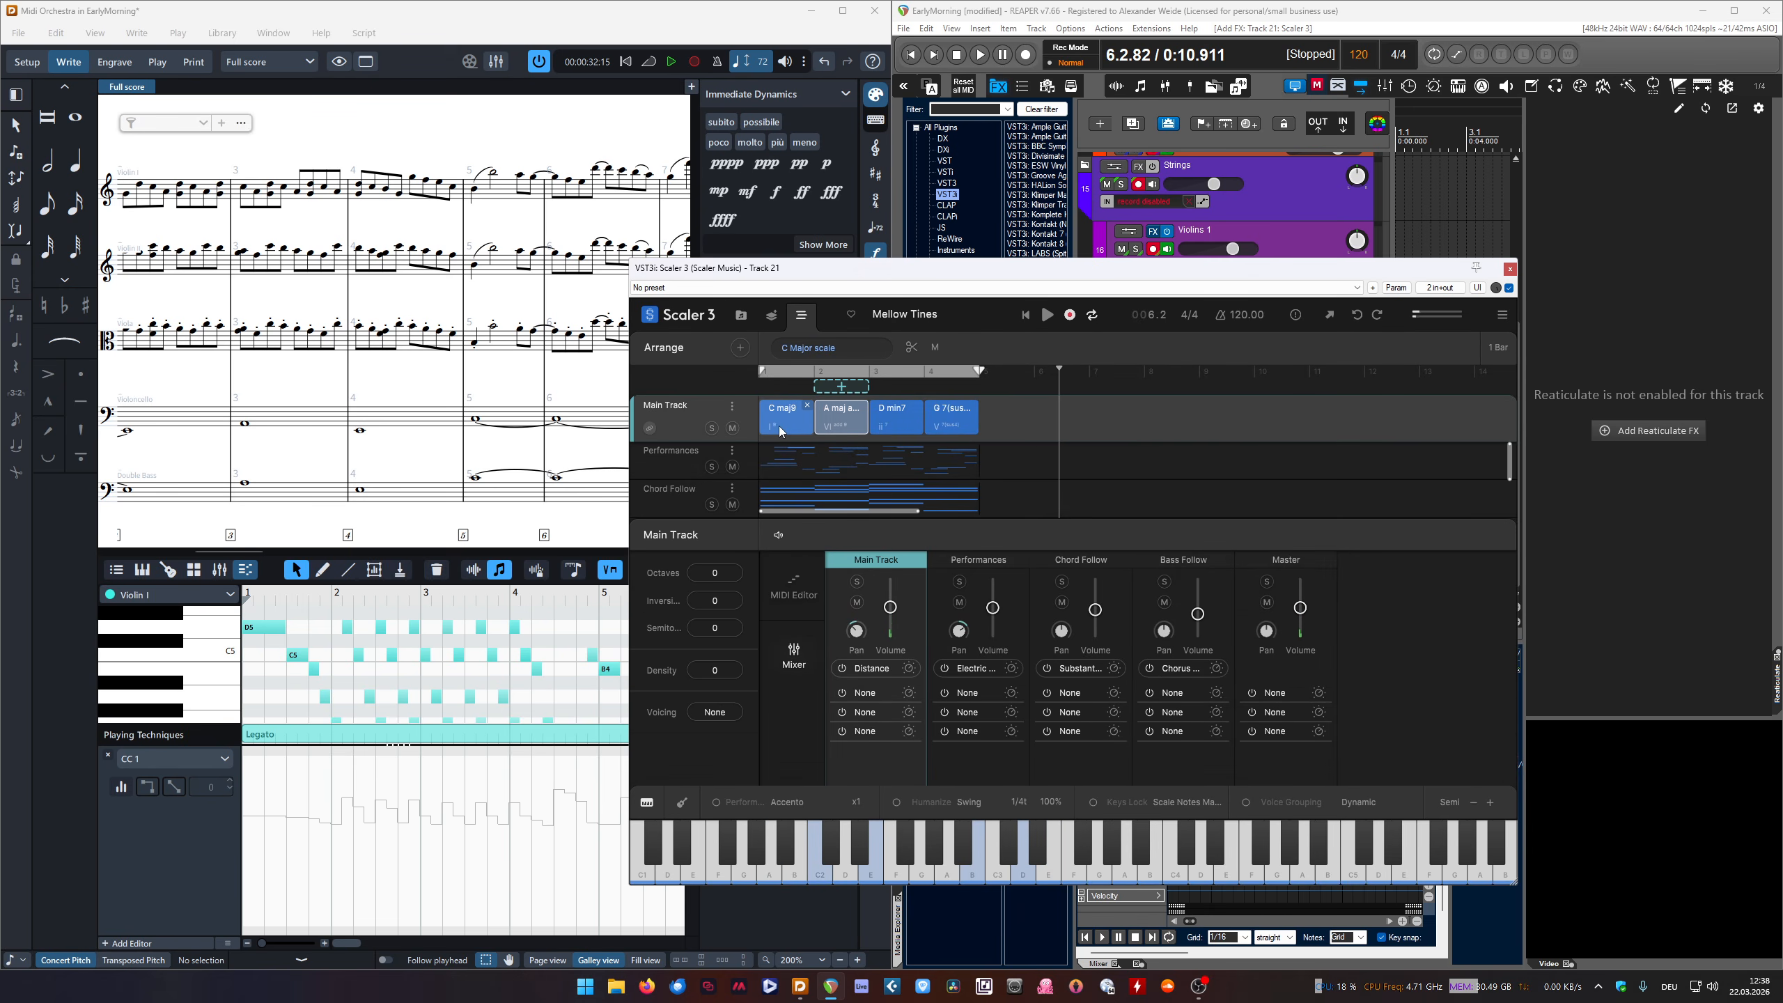
With the Scaler 3 window moved beside the score, select Guitar's first note in bar 1 and audition the C maj9 chord
drag(801, 275, 1137, 259)
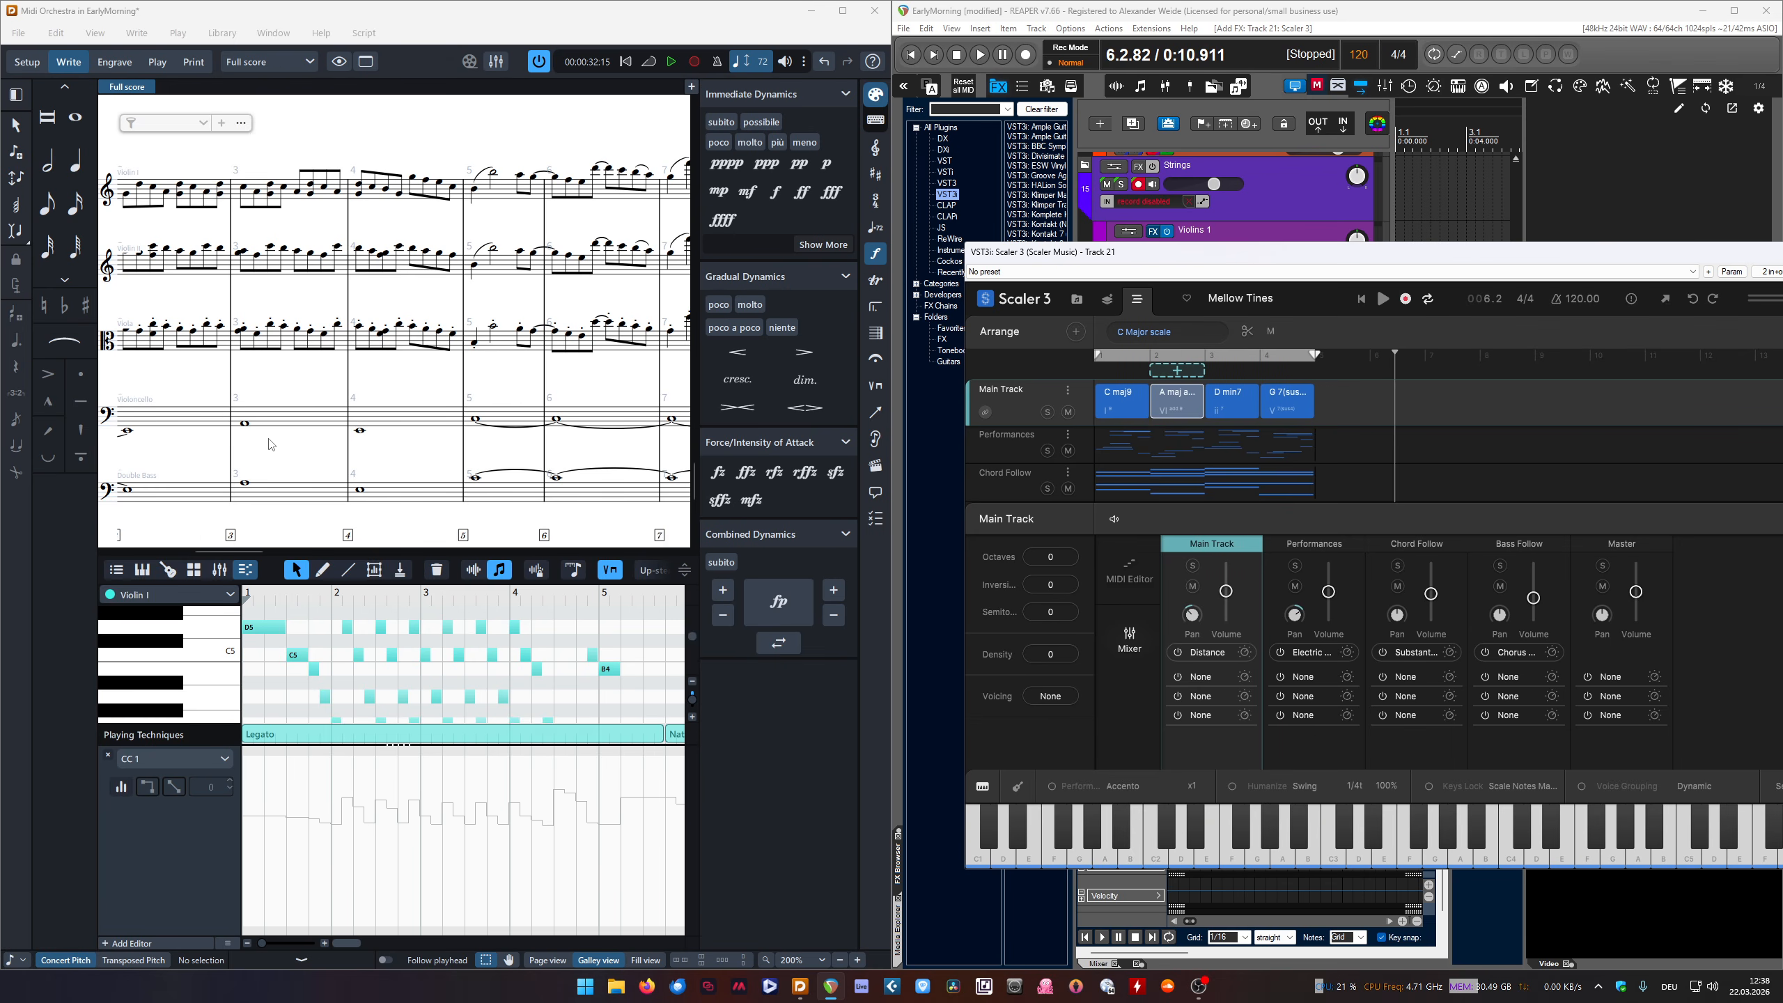
scroll(274, 421, left, 2)
scroll(277, 422, right, 1)
scroll(356, 405, up, 5)
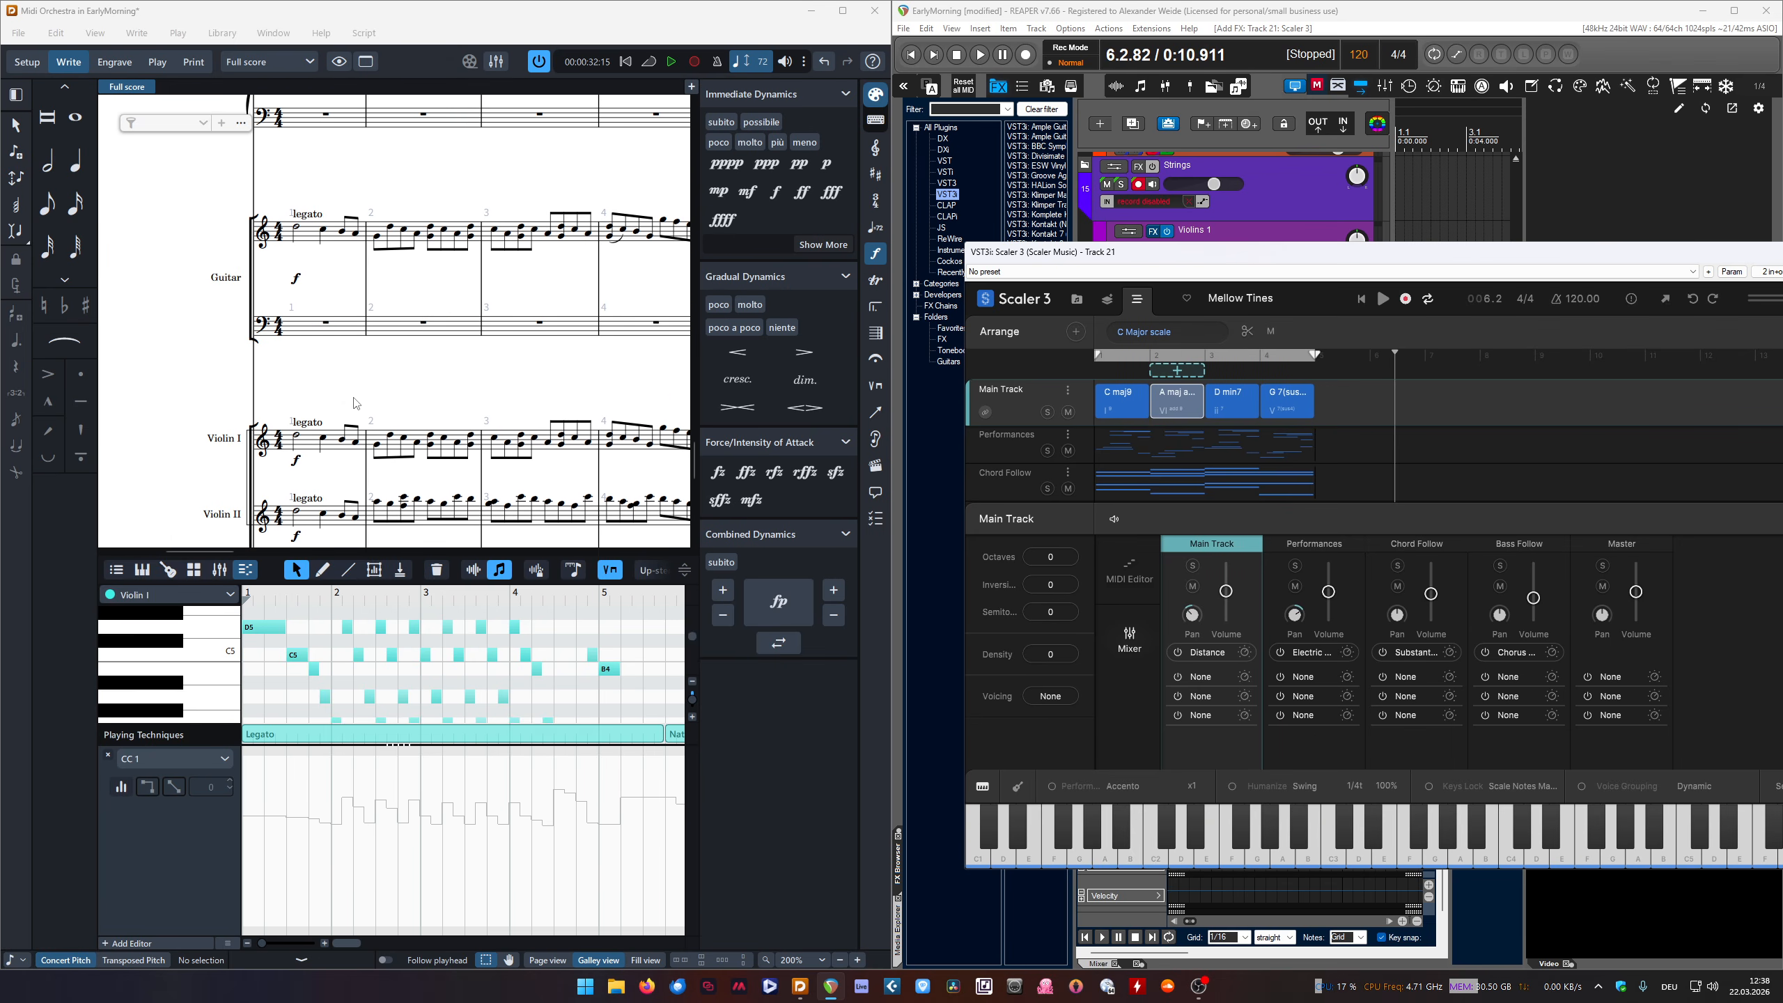
click(297, 227)
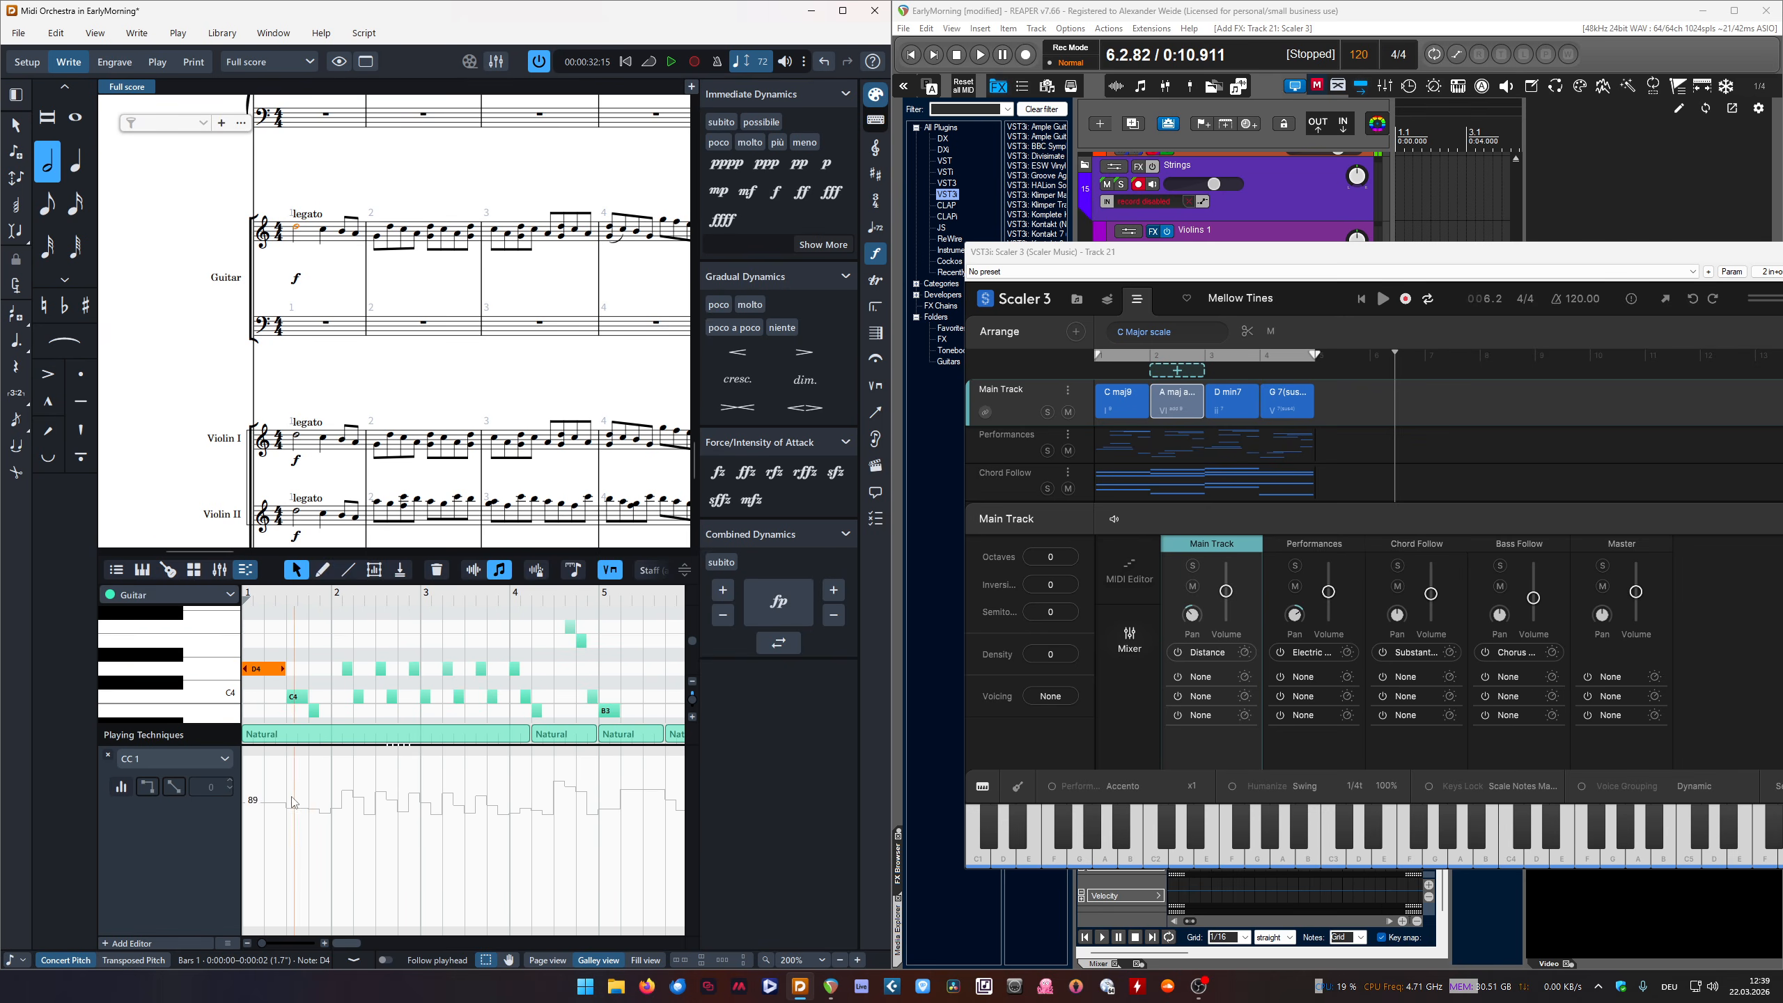
click(1354, 416)
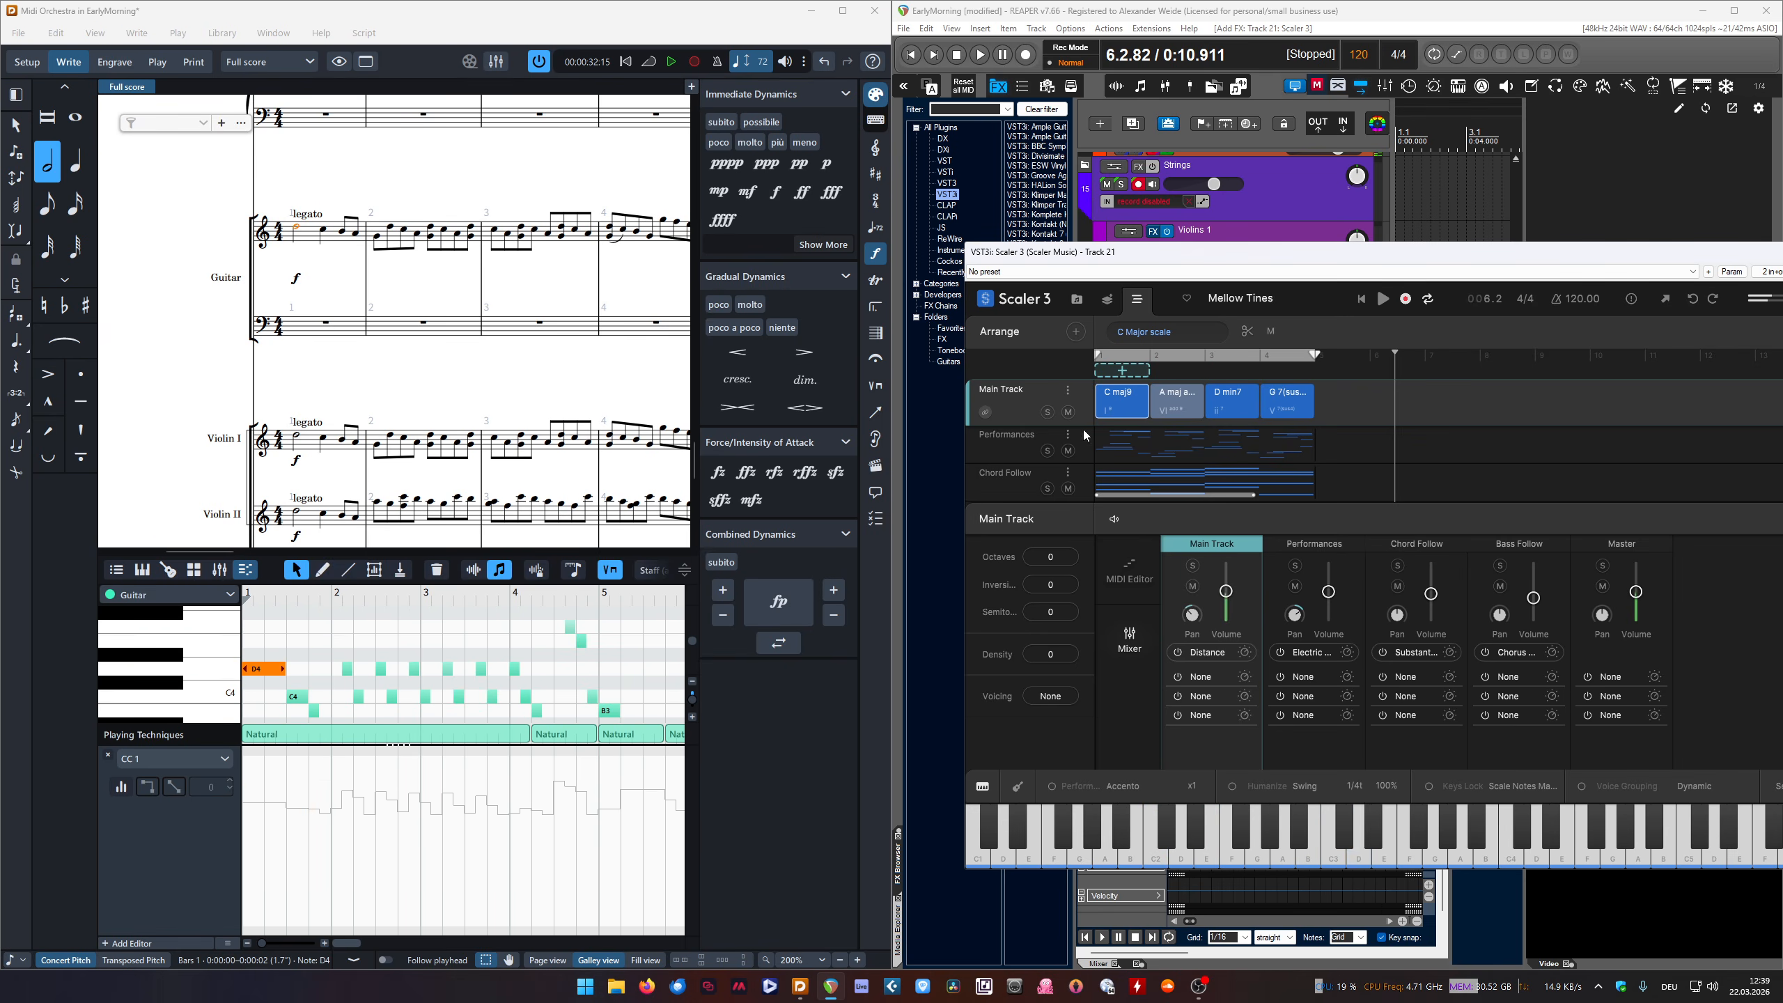
Bring all four Scaler 3 main-track chords onto the Guitar staff at bar 1, and cut them from bars 1–4
key(ctrl+a)
drag(1119, 404, 248, 685)
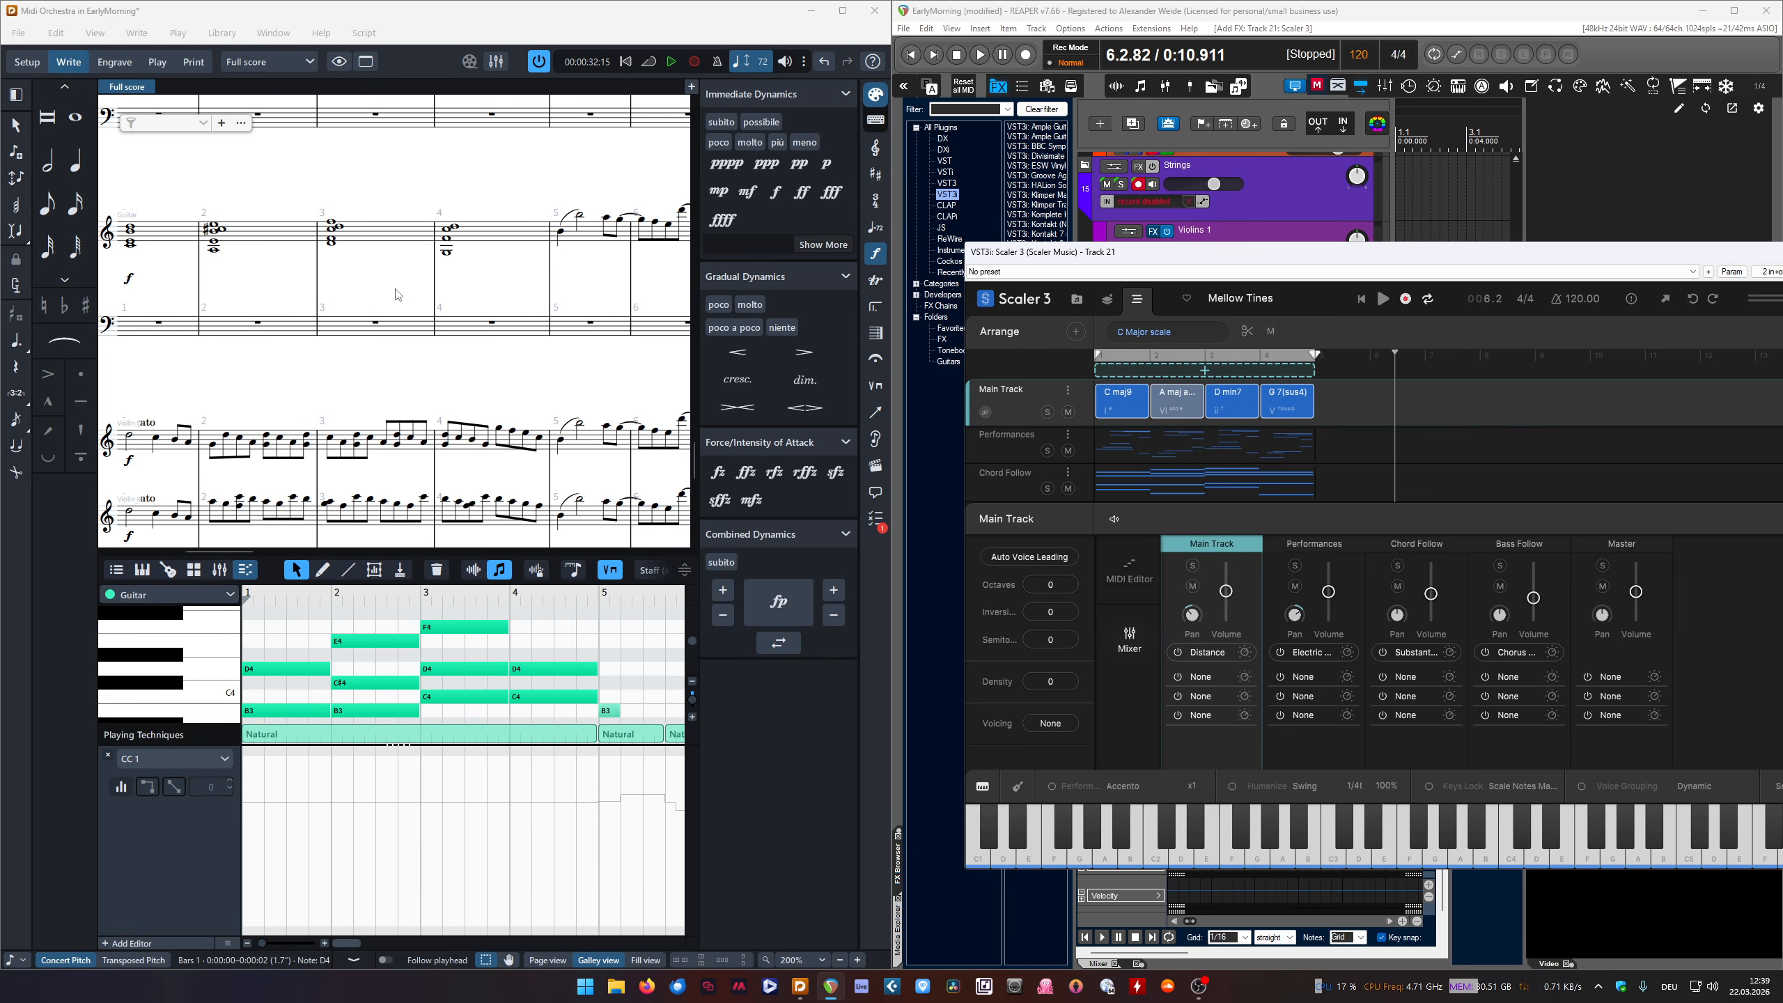
scroll(415, 299, up, 1)
drag(491, 326, 118, 396)
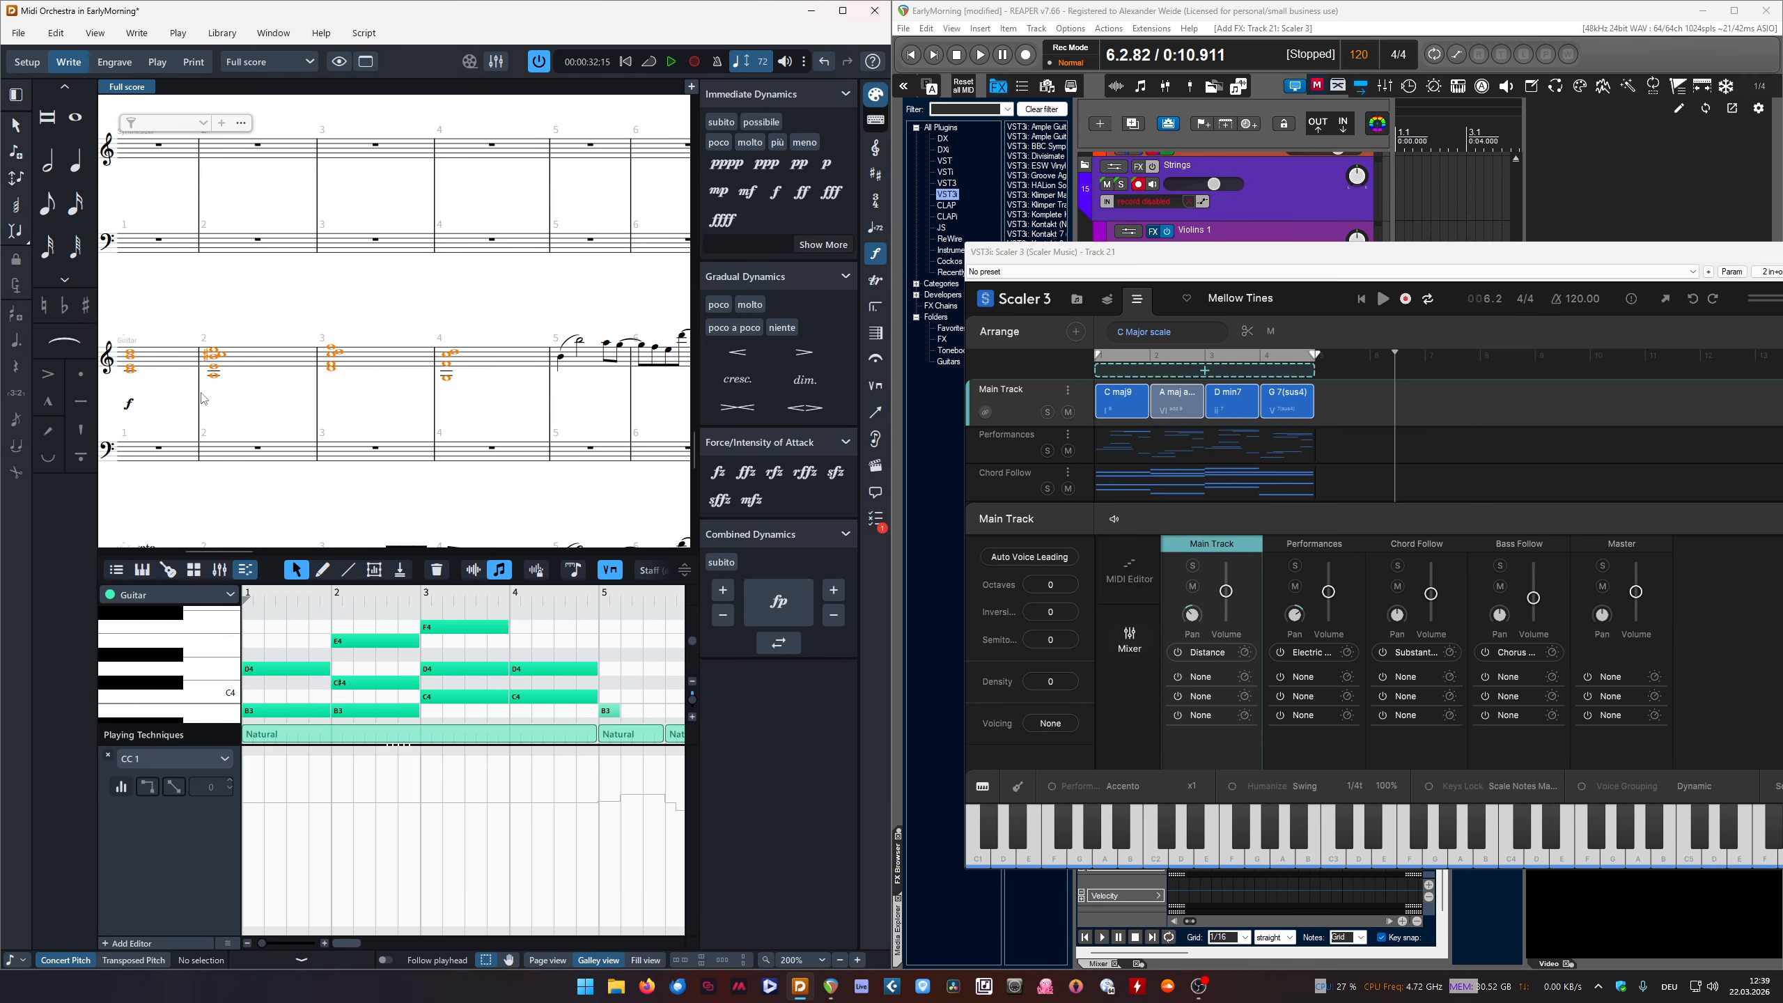
scroll(233, 353, up, 1)
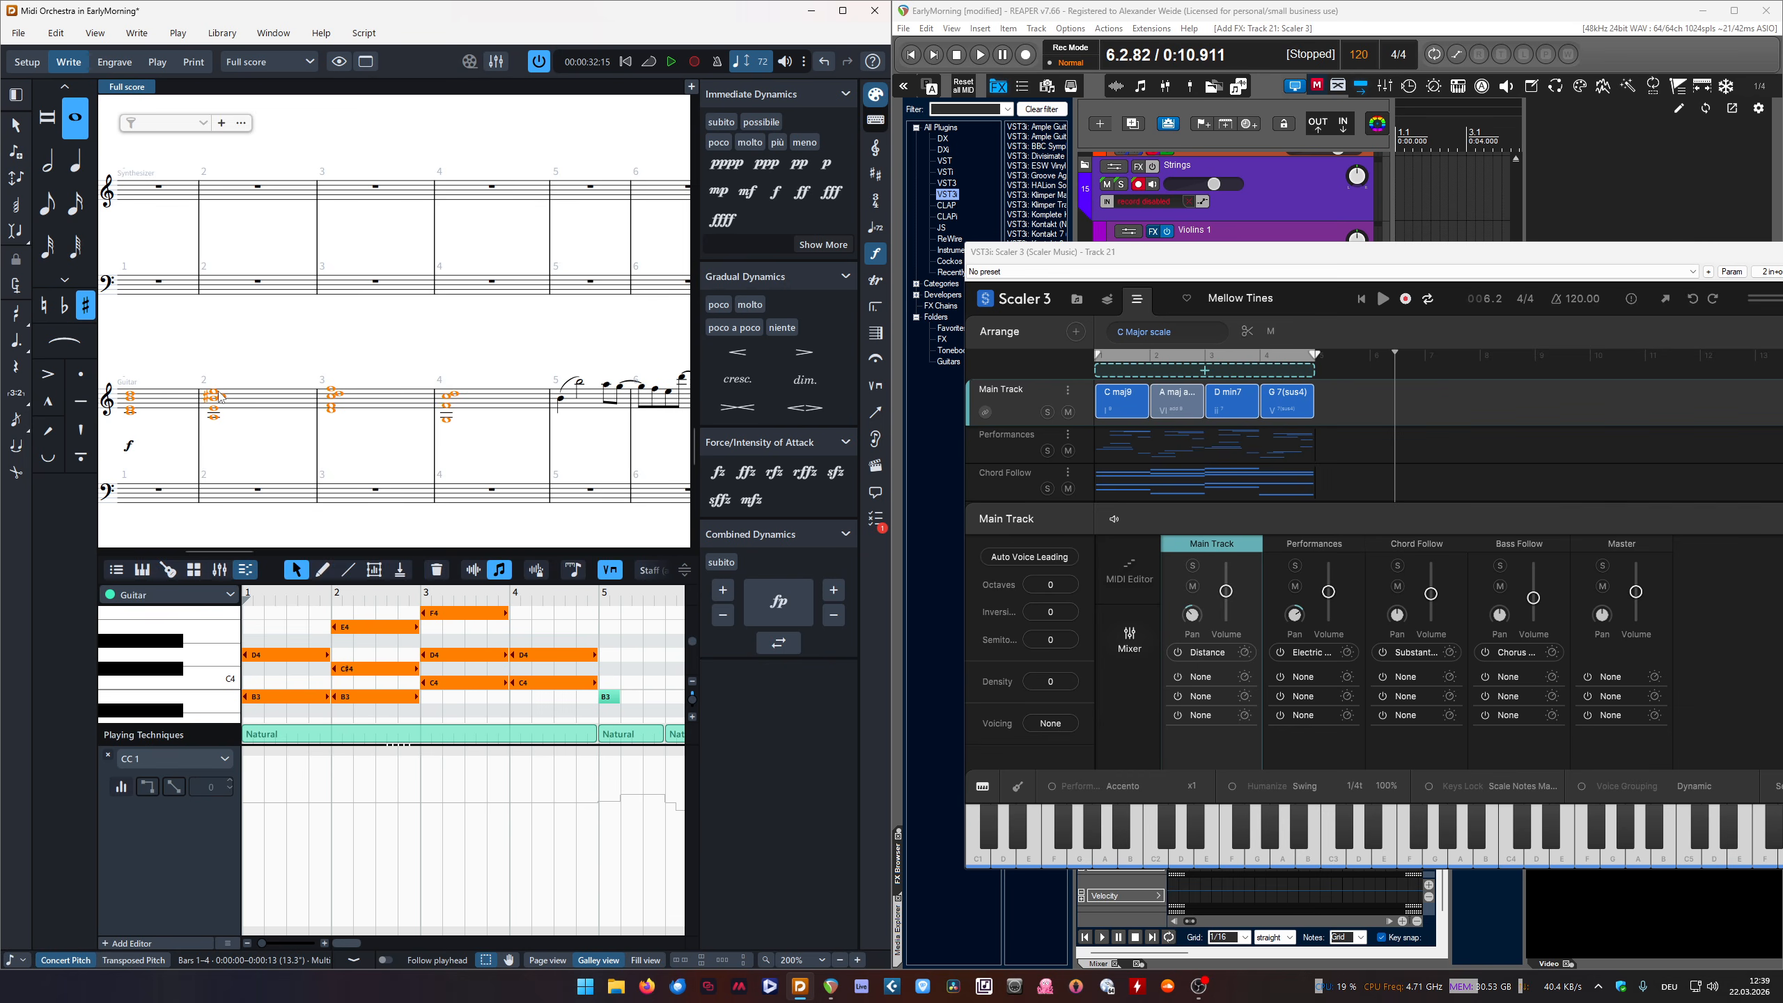
key(Delete)
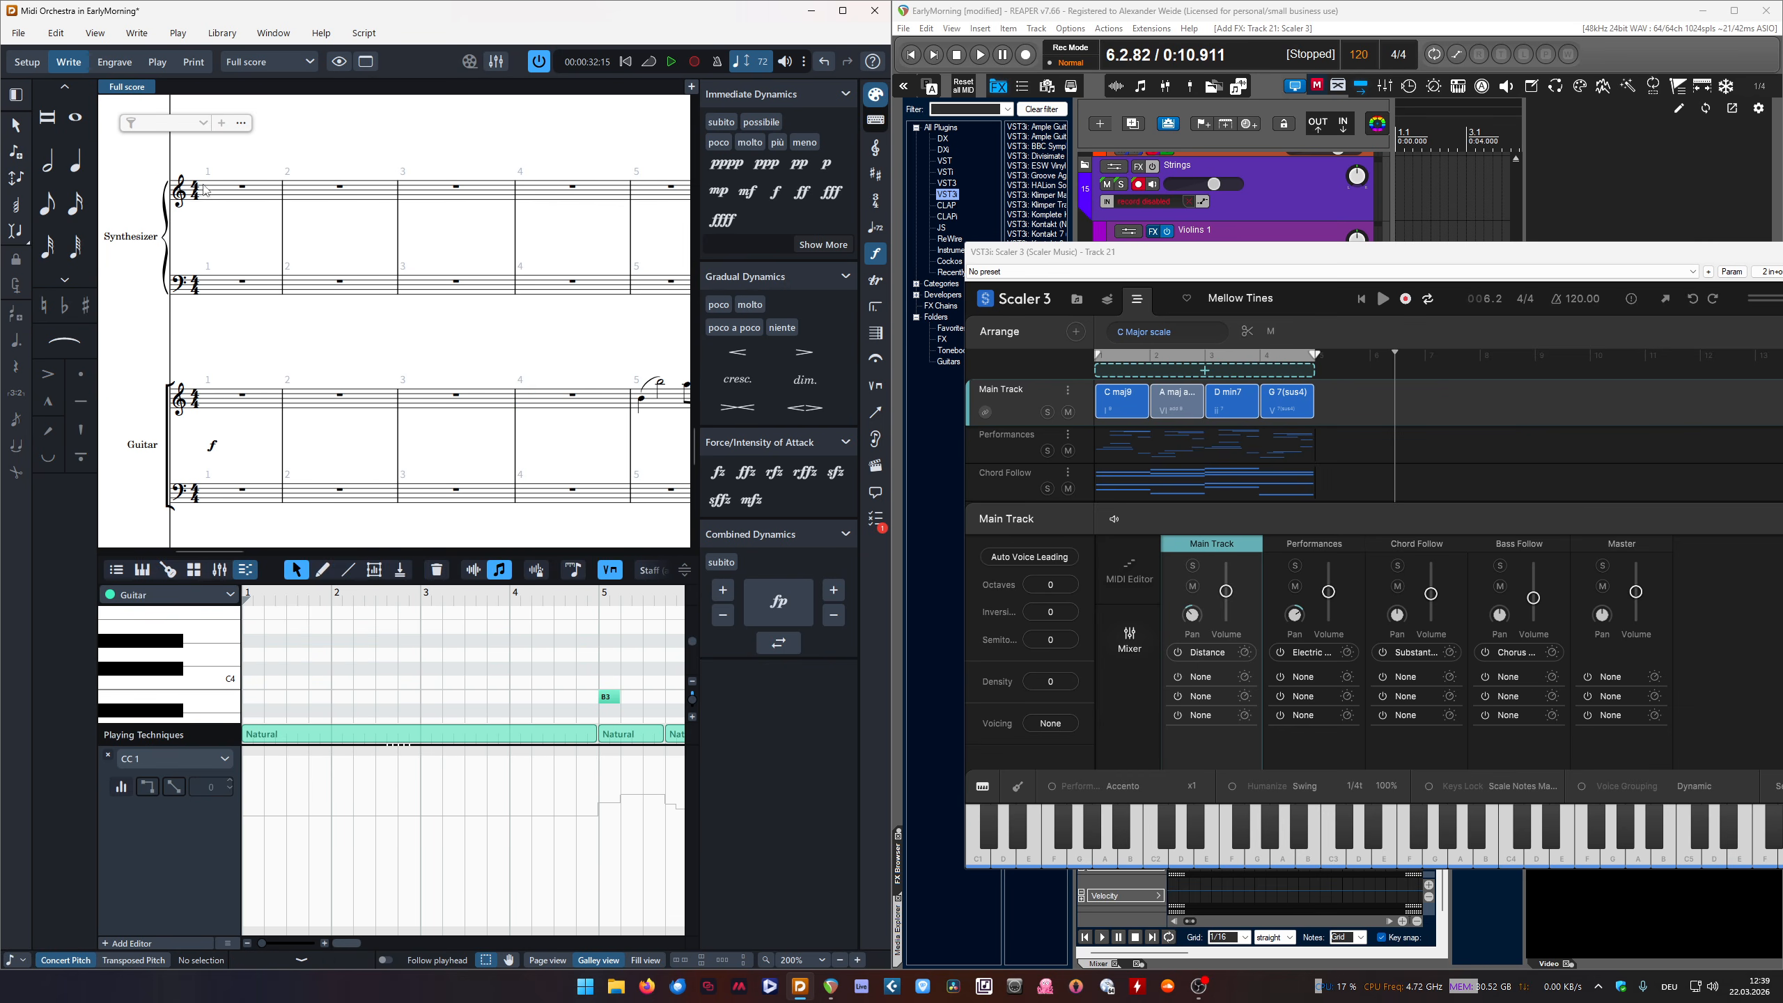
Paste the cut chords from bar 1 exploded across the Synthesizer staves and the upper Guitar staff
click(243, 190)
shift+click(243, 394)
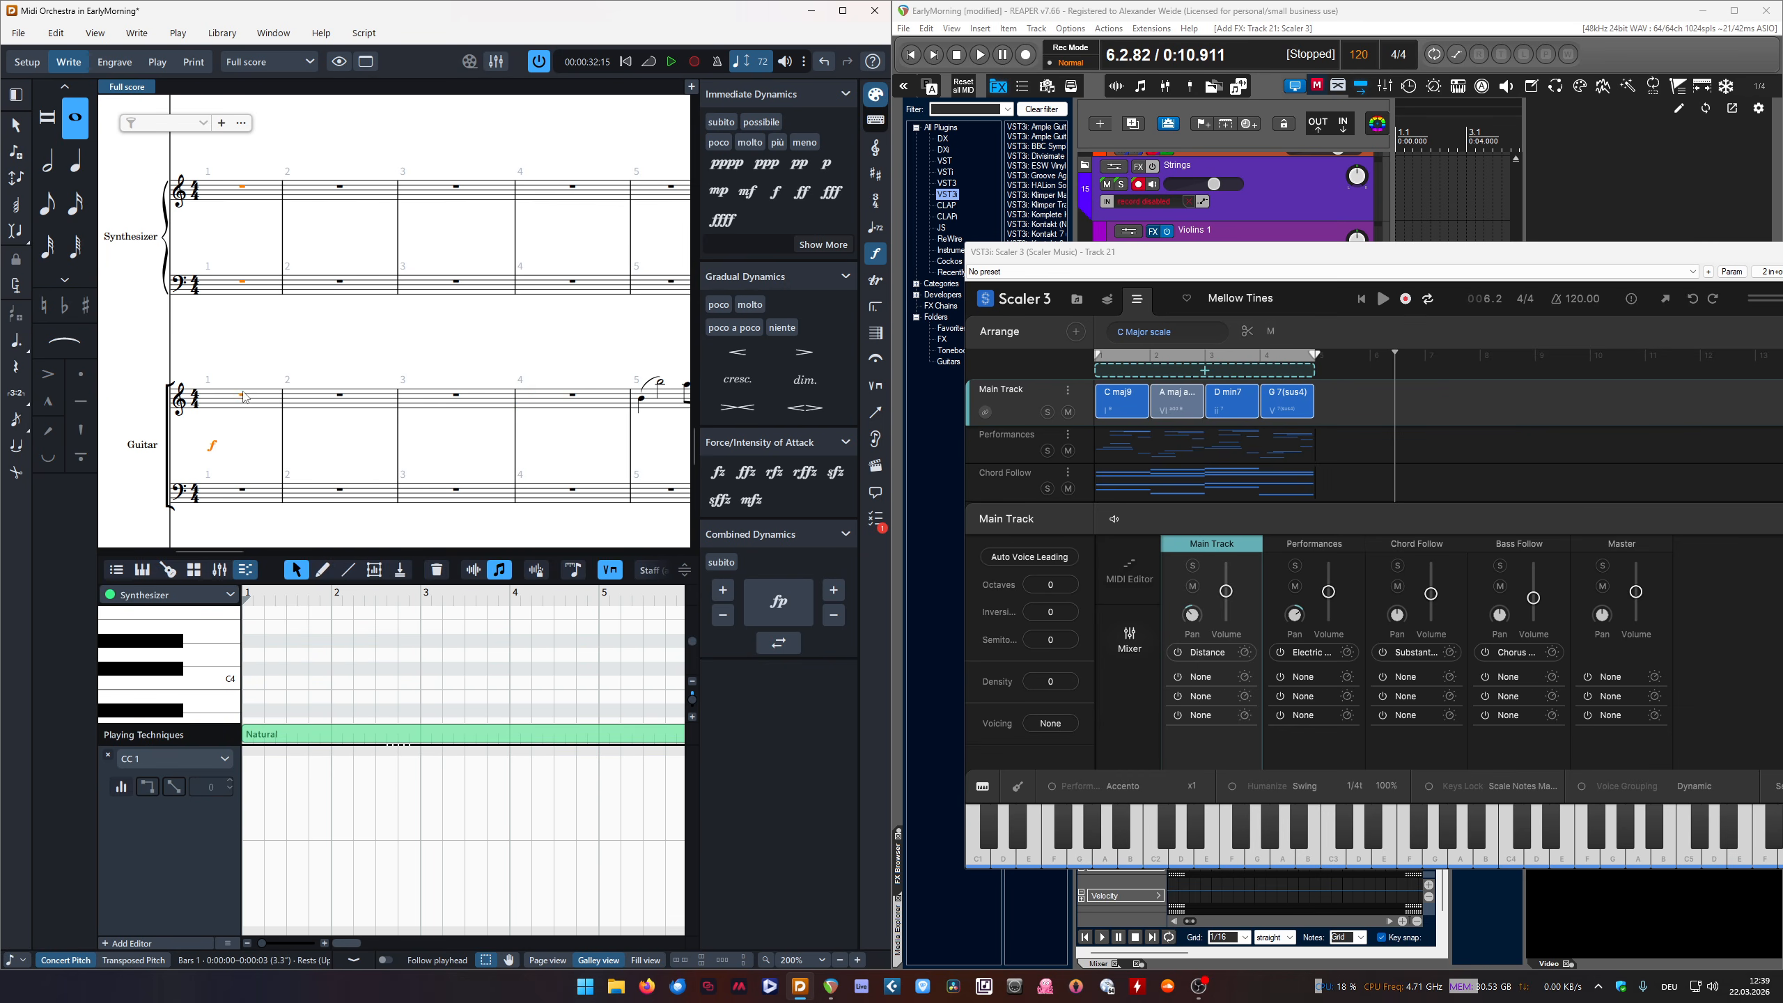
right_click(244, 191)
mouse_move(269, 255)
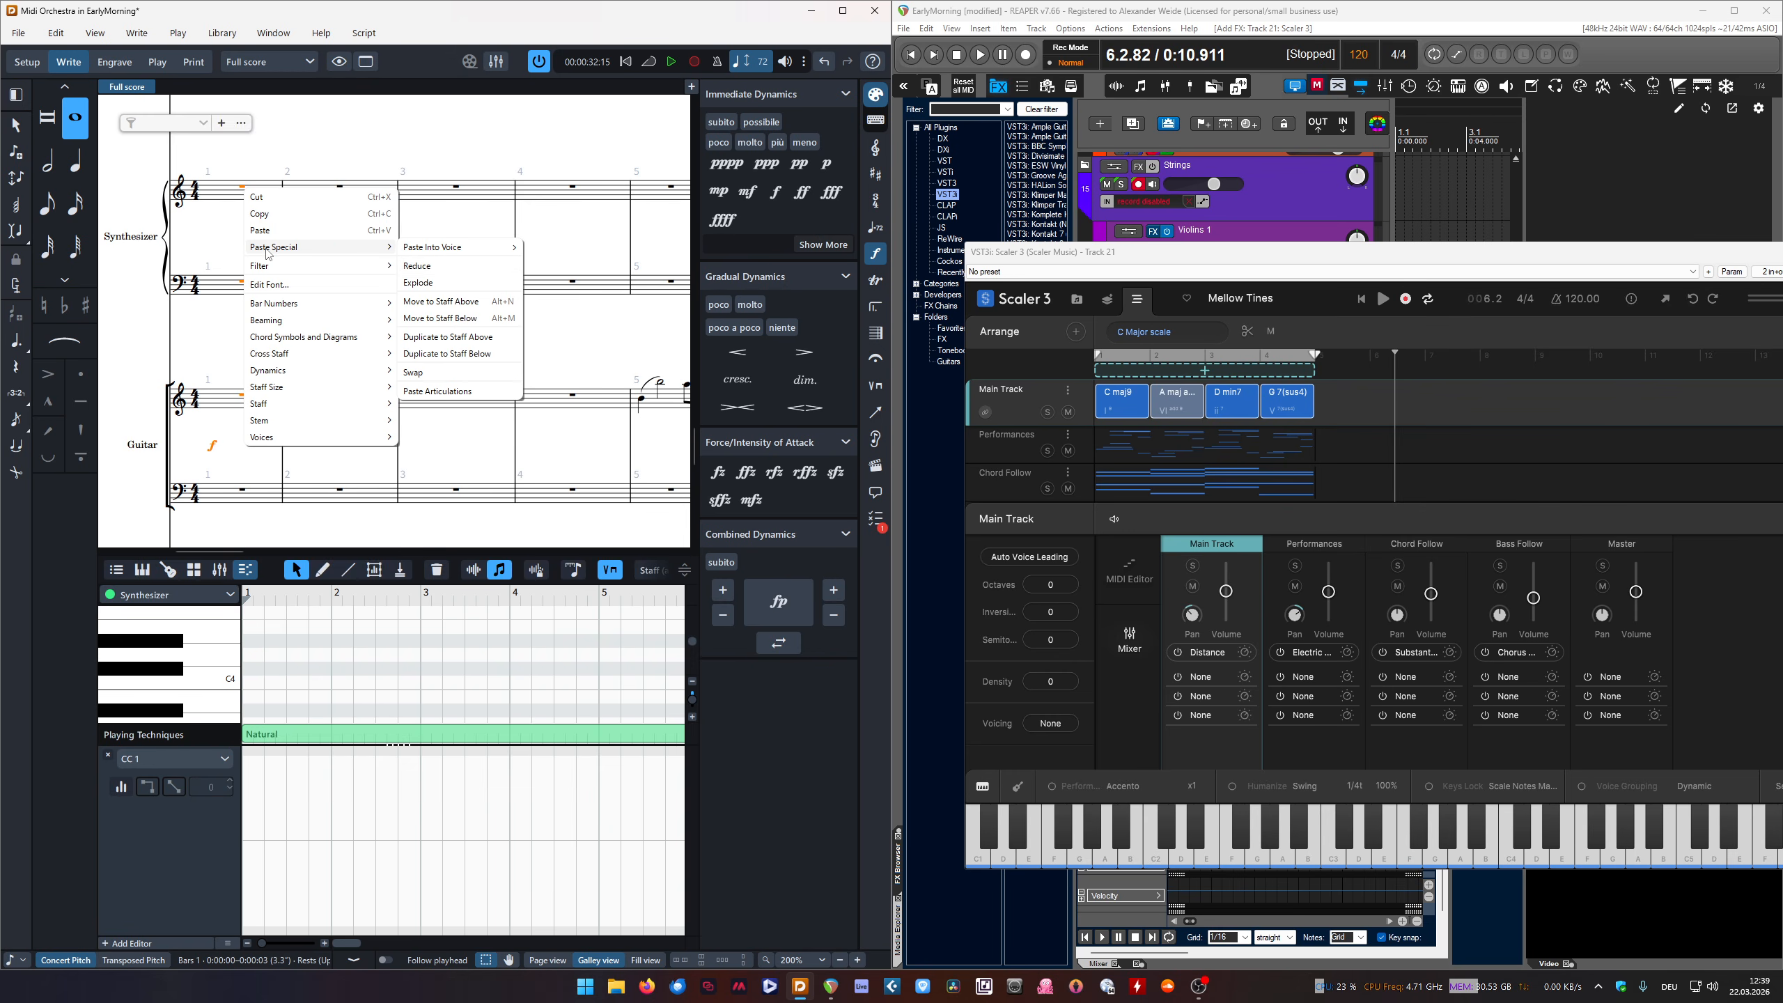
click(491, 282)
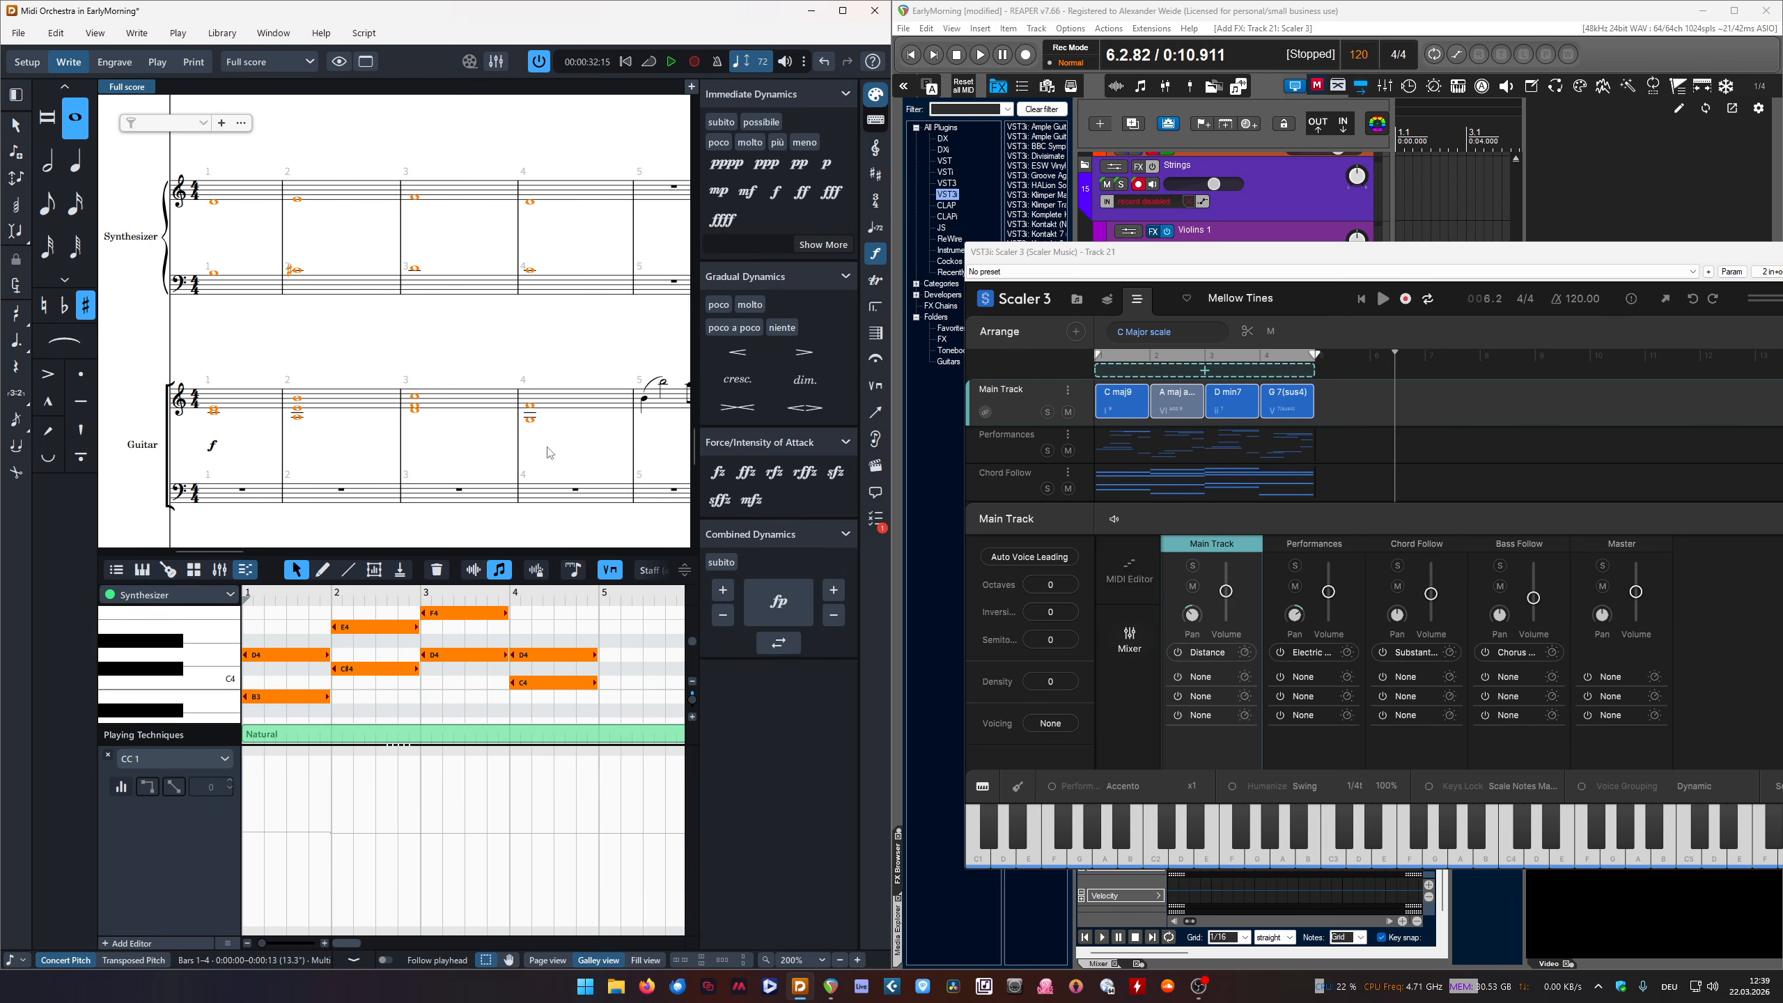
click(369, 327)
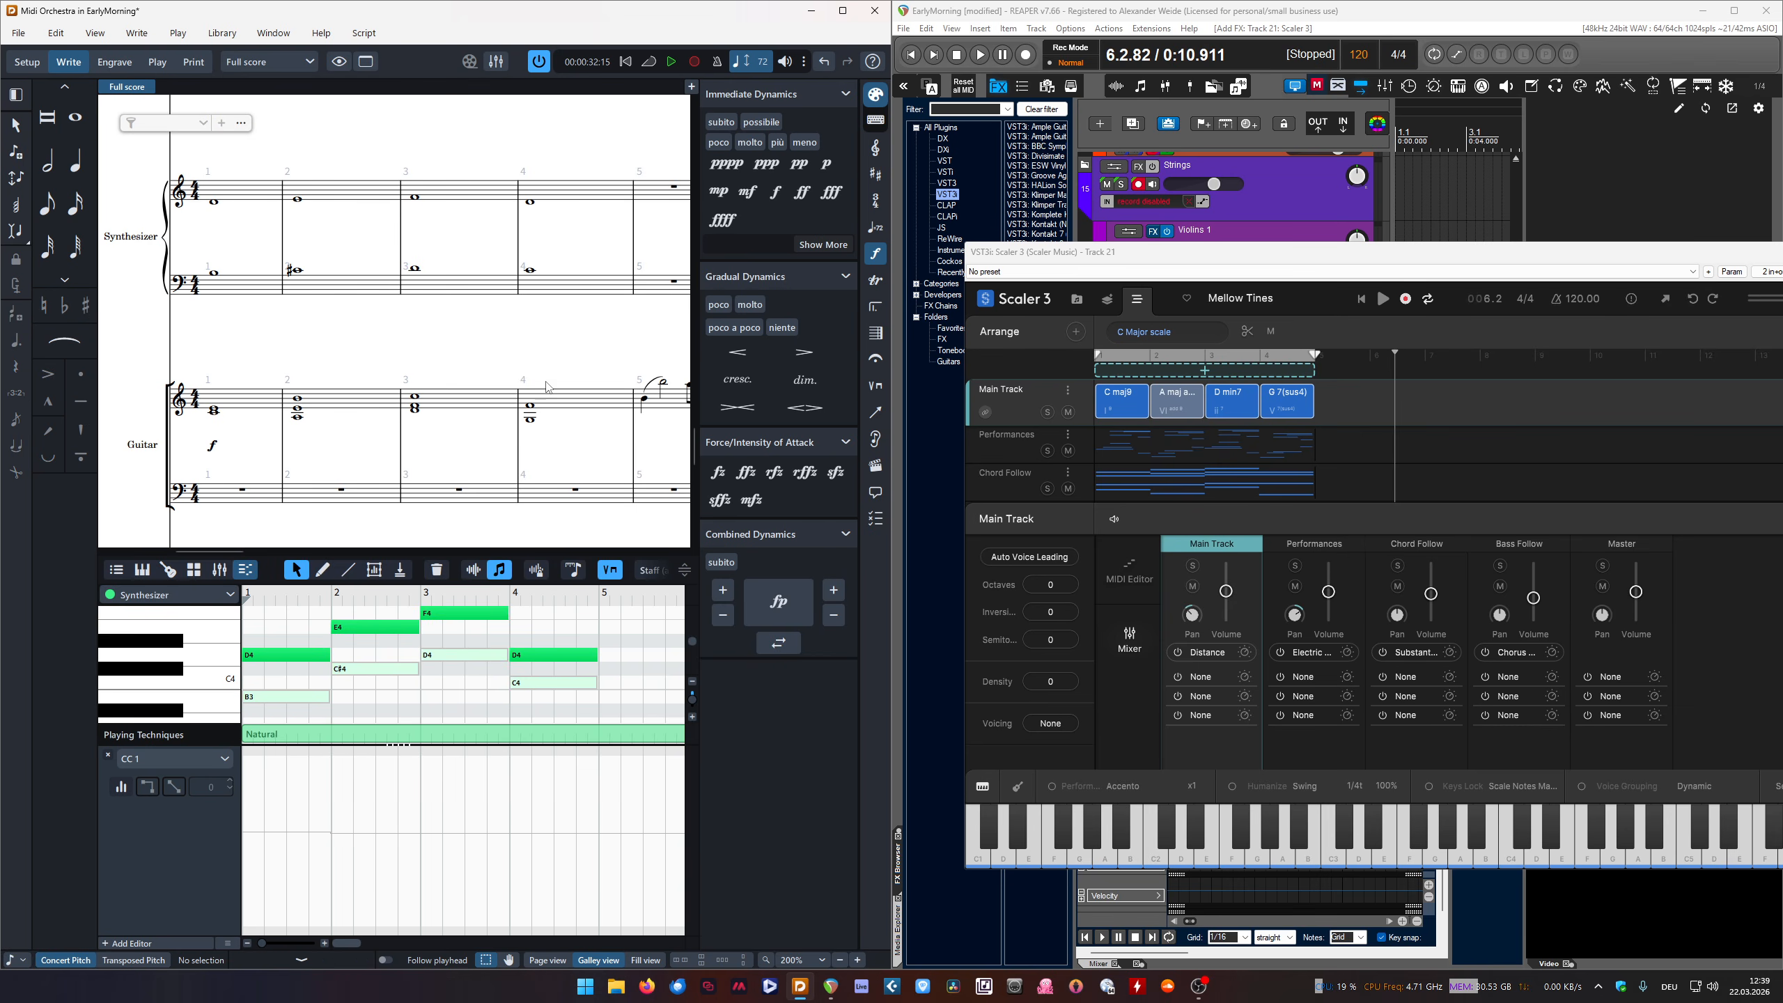
Play back the exploded chords from the Synthesizer's first note and check their distribution across both instruments
click(215, 203)
key(space)
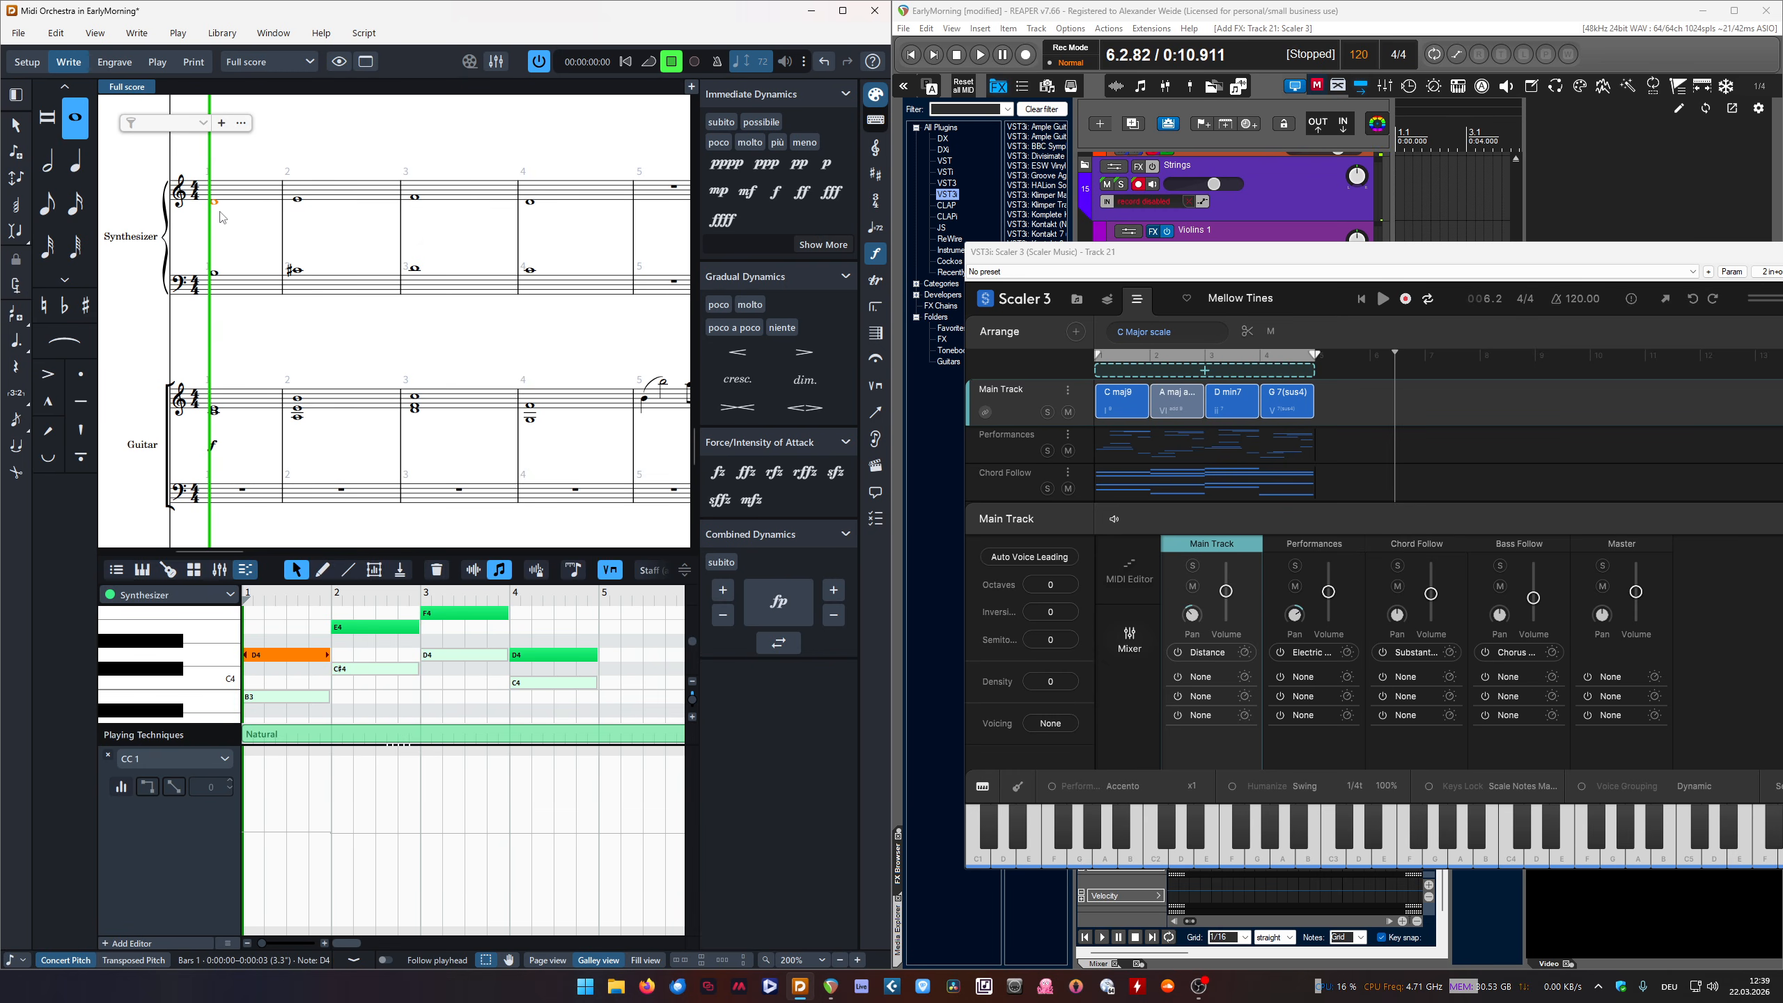
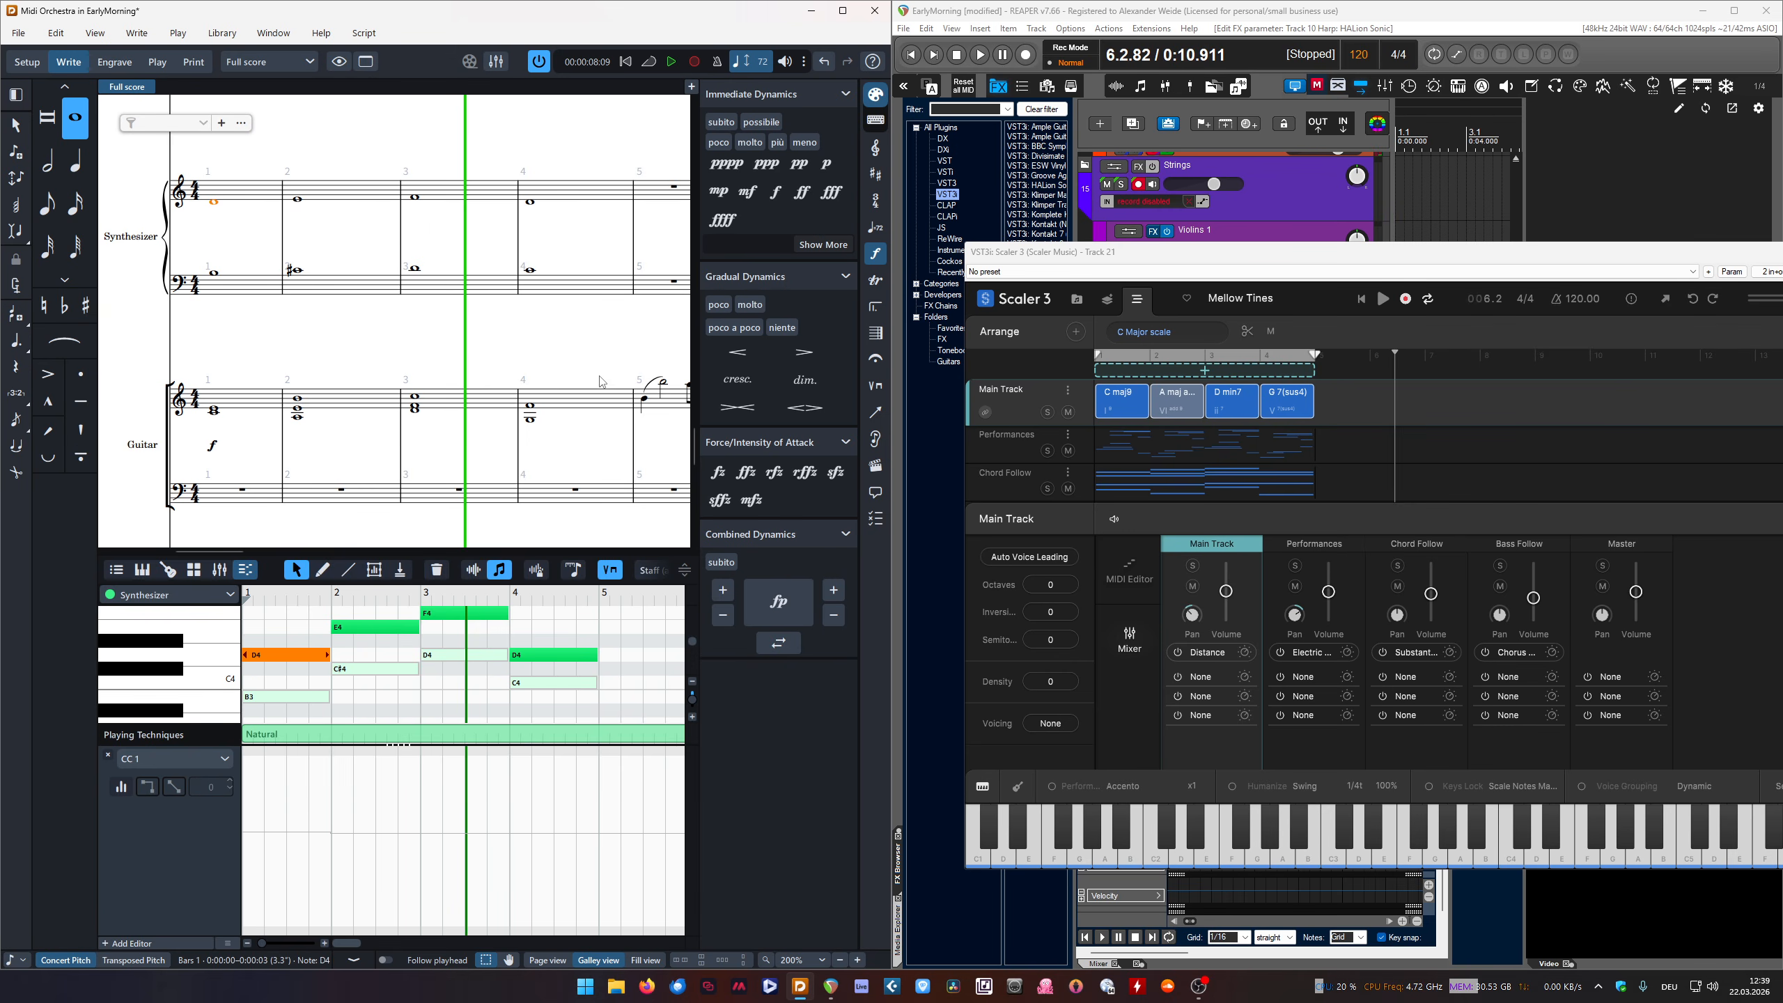
drag(603, 157, 204, 474)
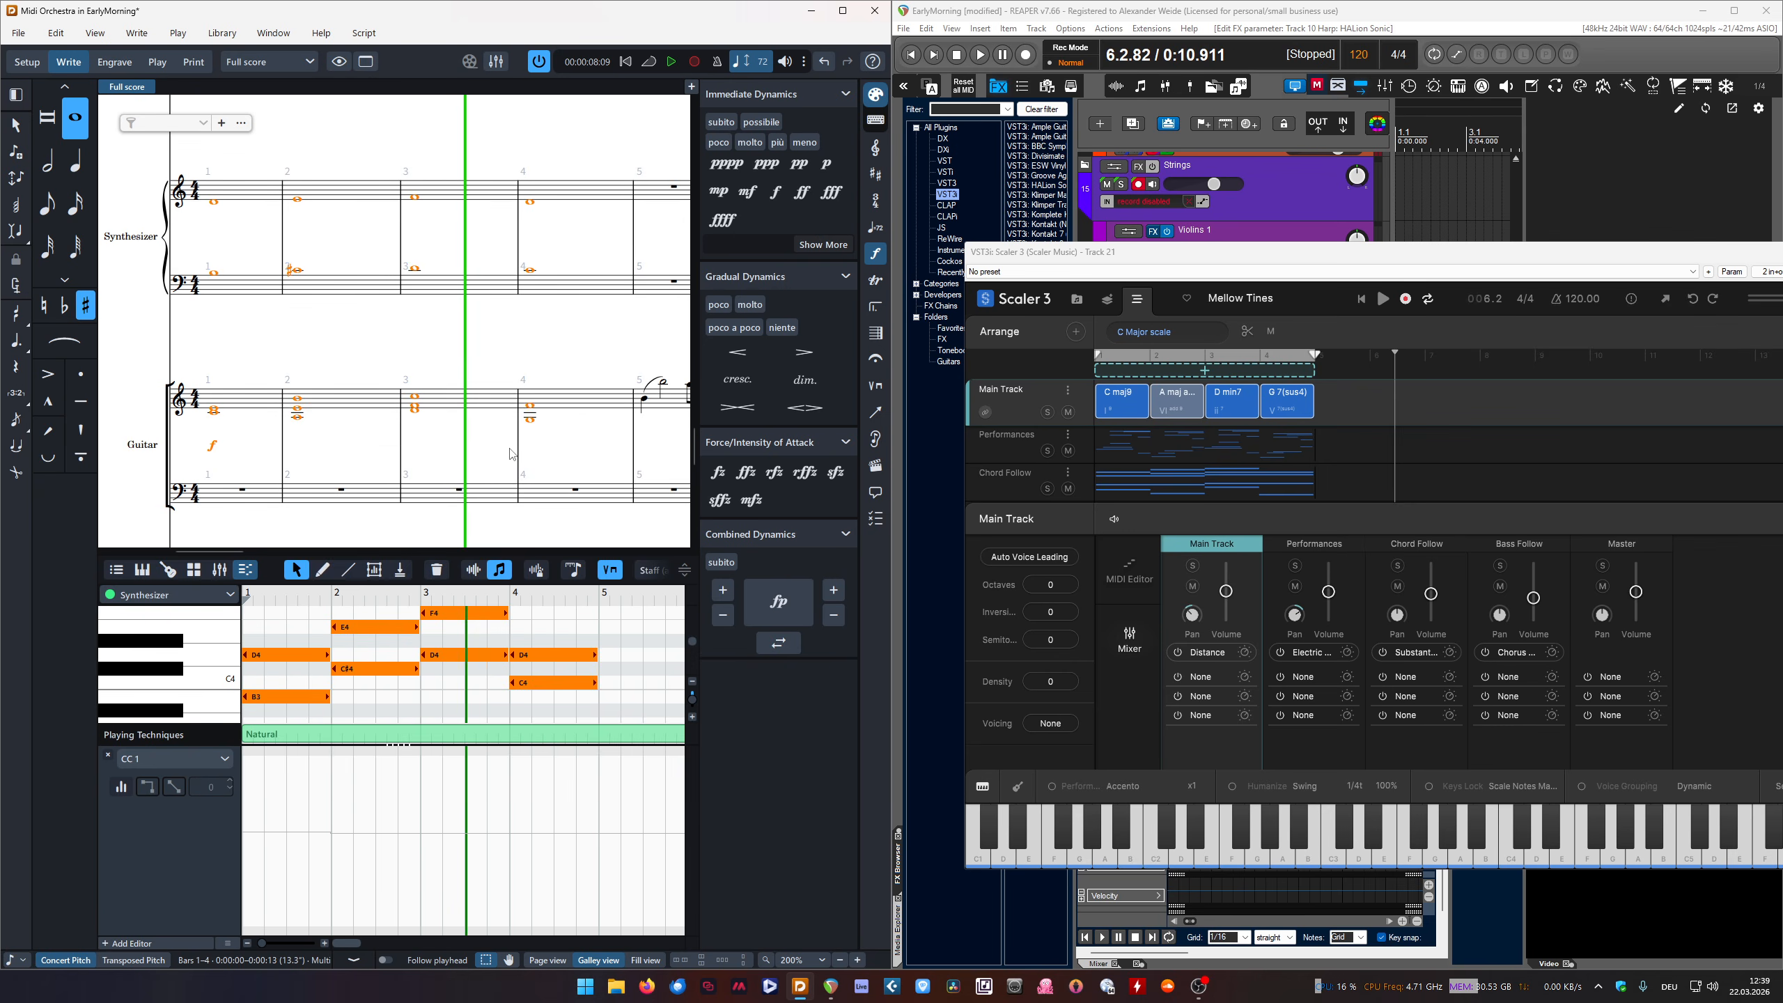
click(576, 450)
Close the Scaler 3 window and widen the REAPER window beside the score with the chords in bars 1–4 selected
drag(1235, 253, 730, 307)
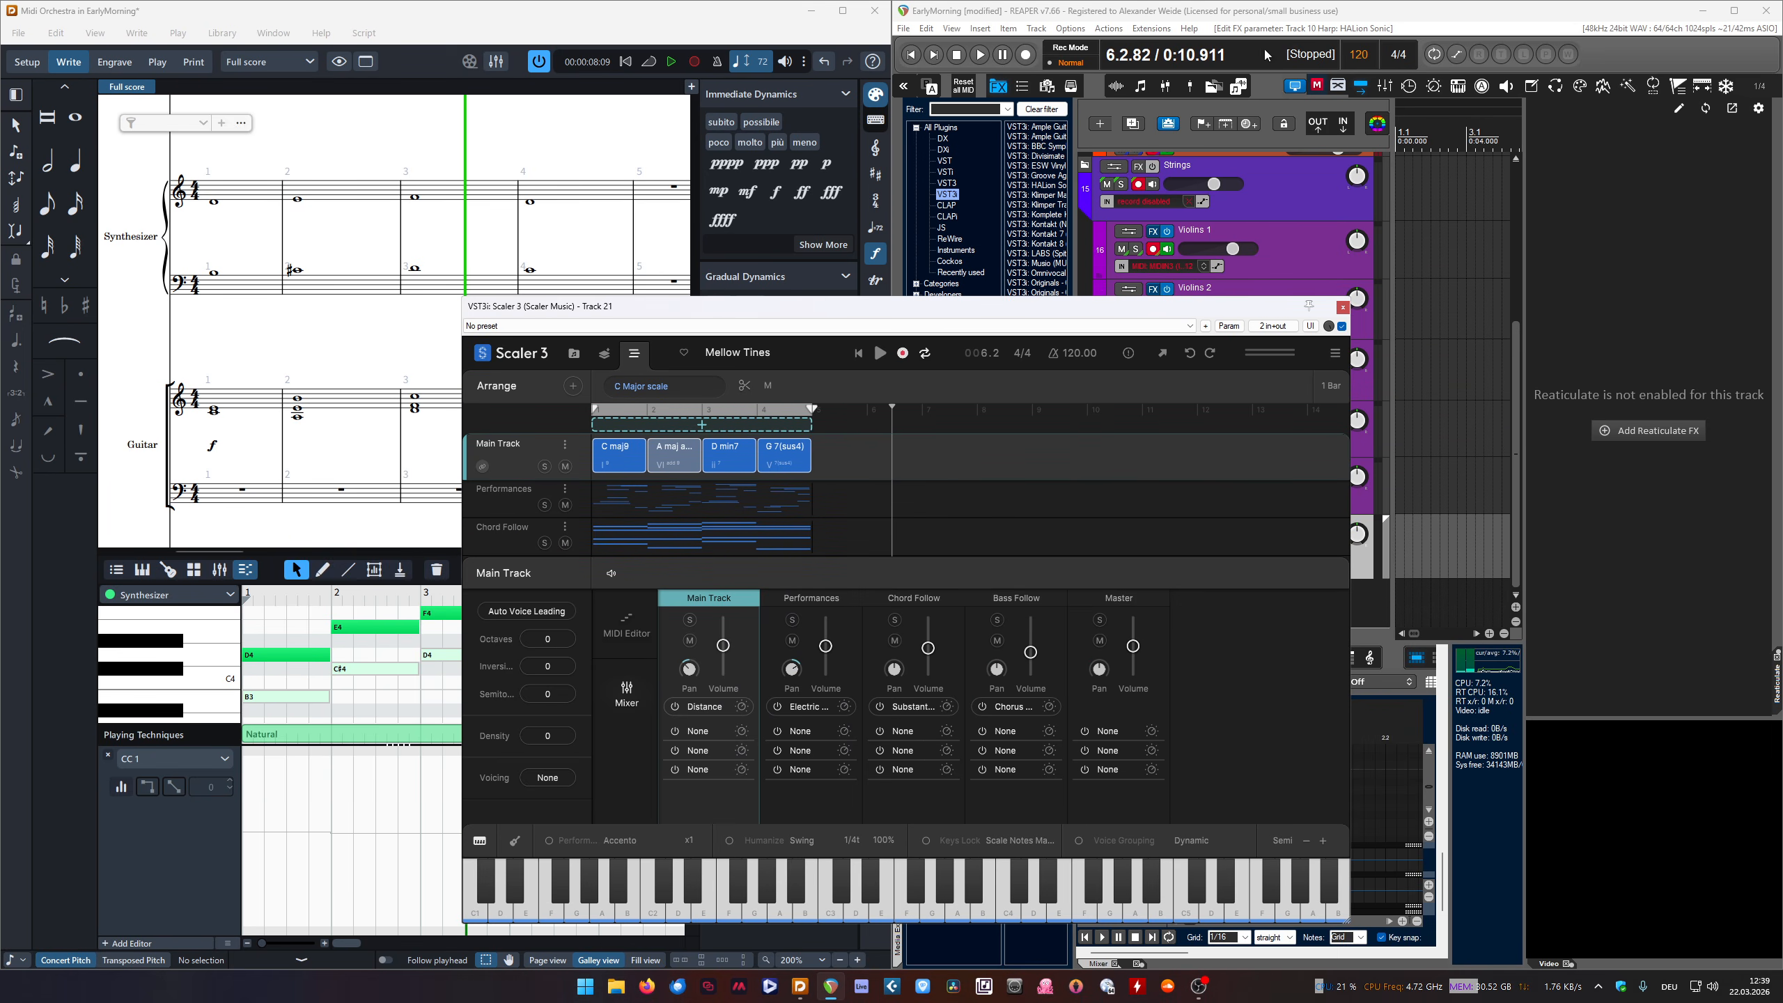
click(1341, 309)
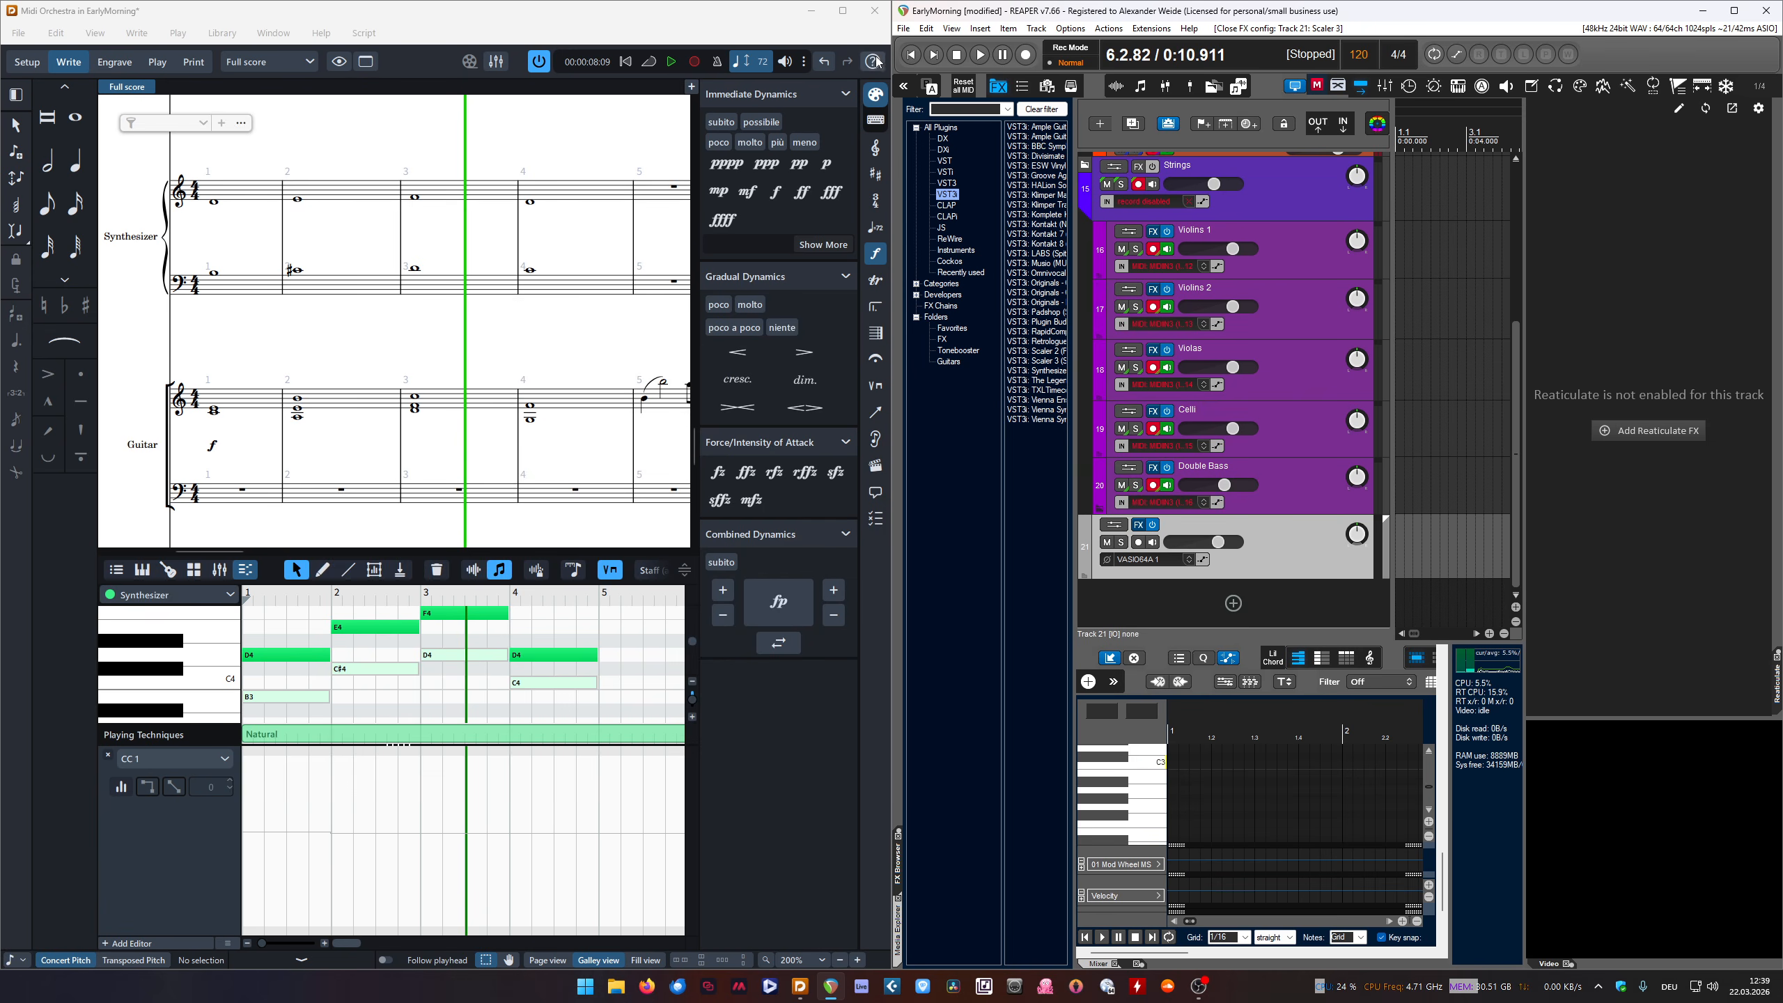
key(ctrl+a)
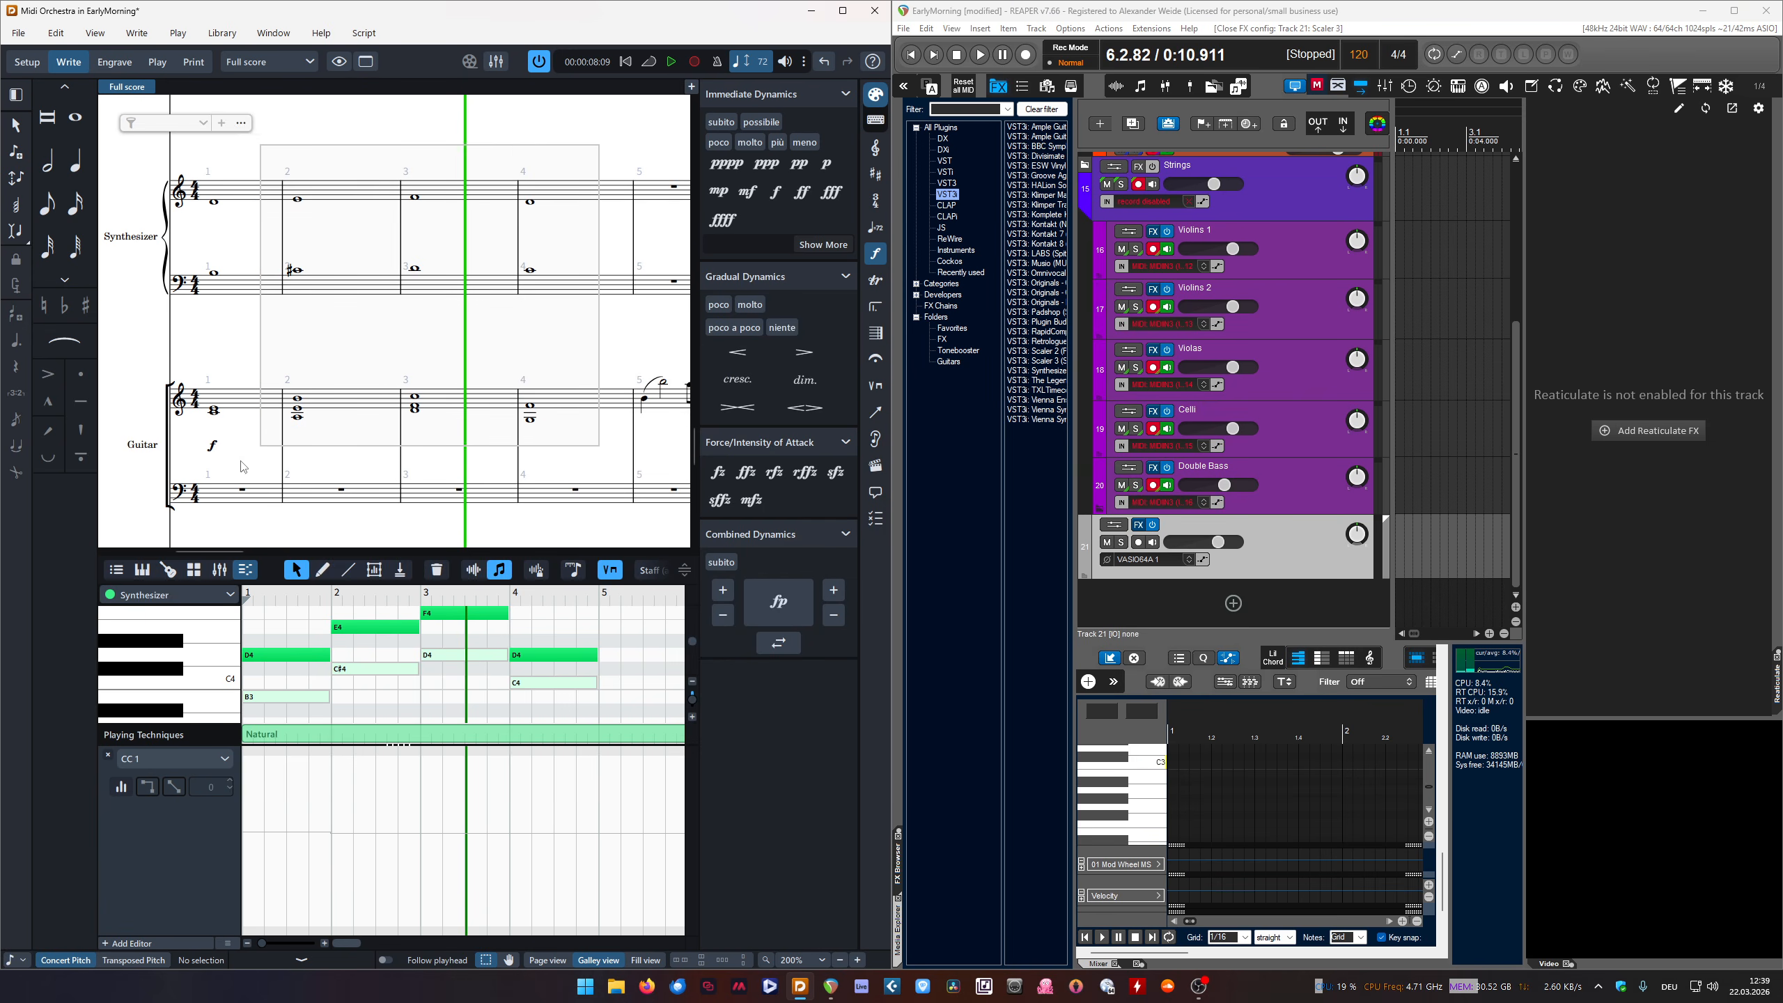
drag(894, 164, 758, 166)
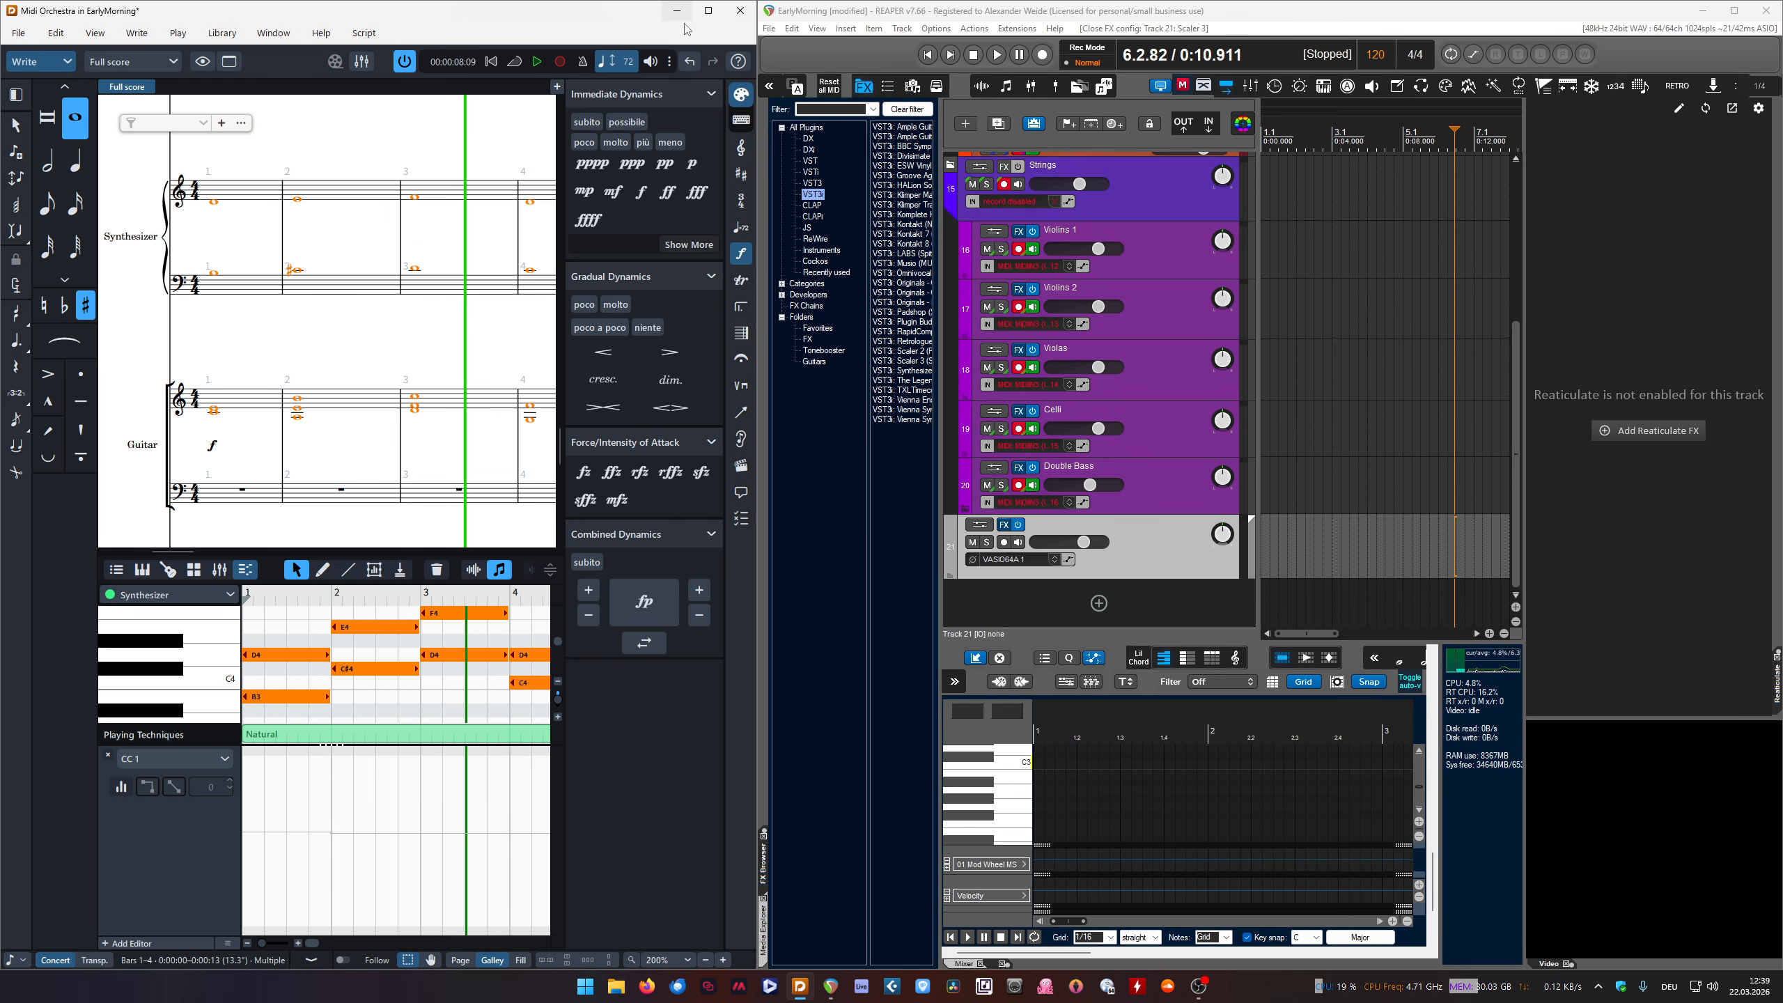
Collapse the child tracks of the Strings folder to small height and show the mixer beneath the track list
click(950, 166)
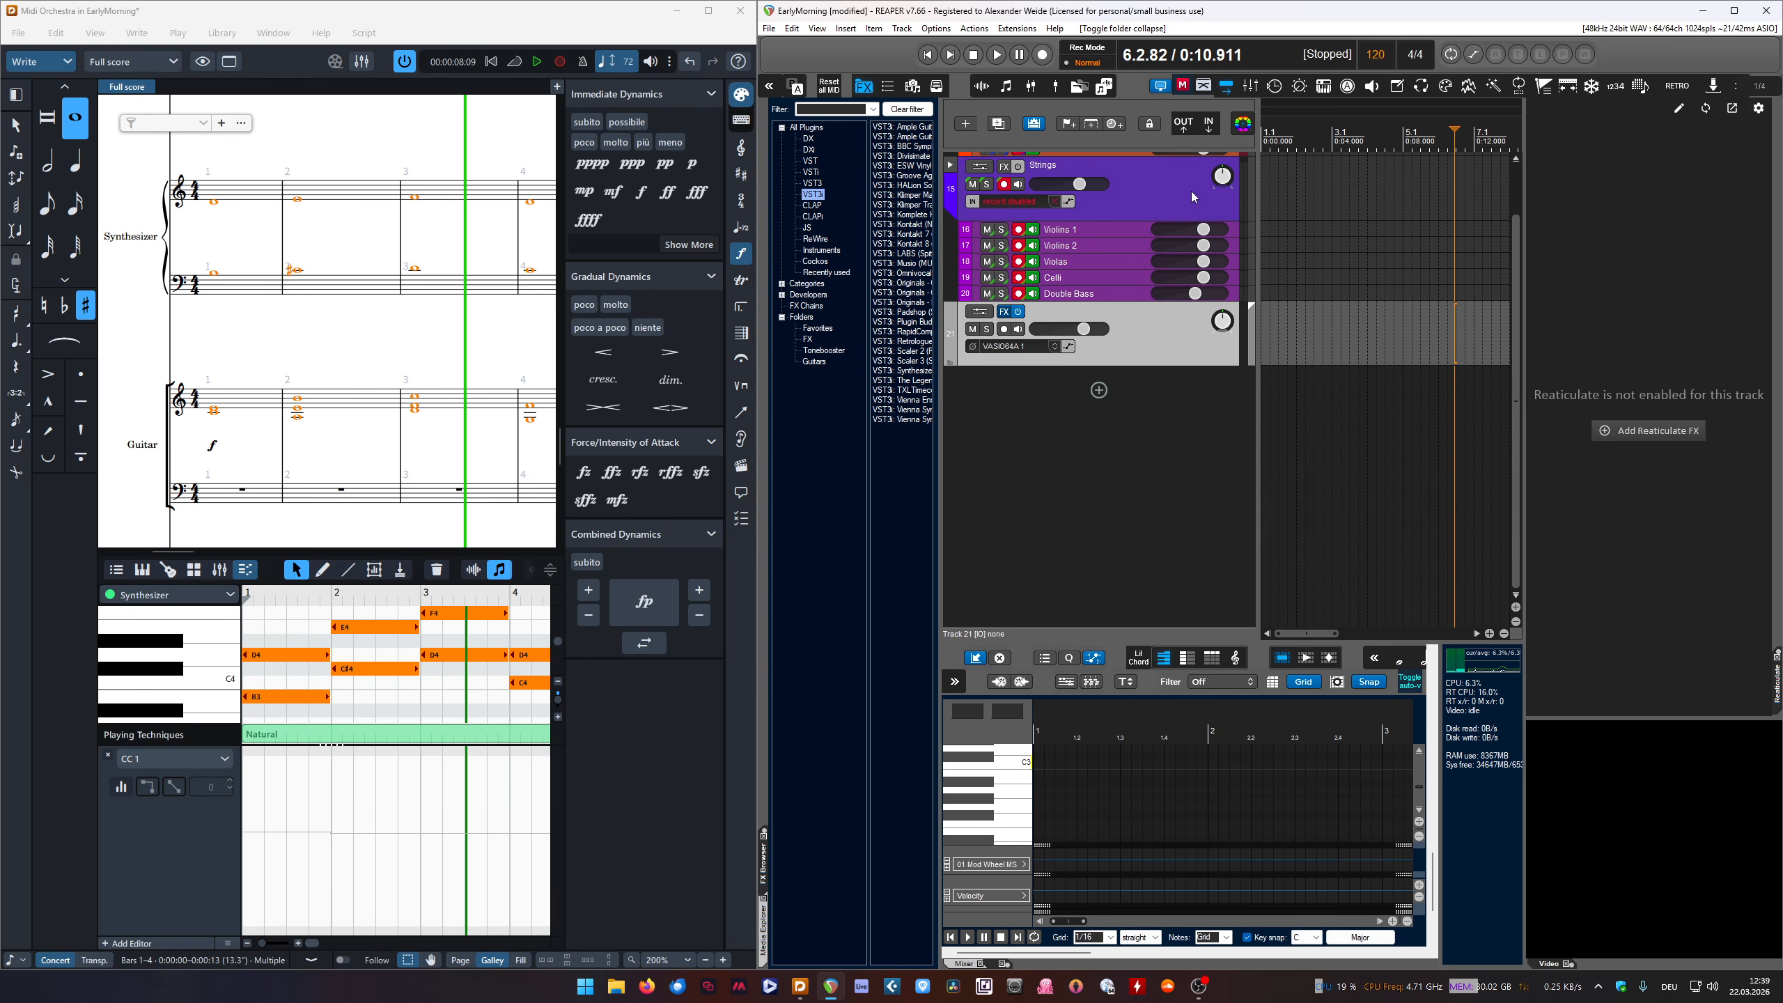
click(1153, 420)
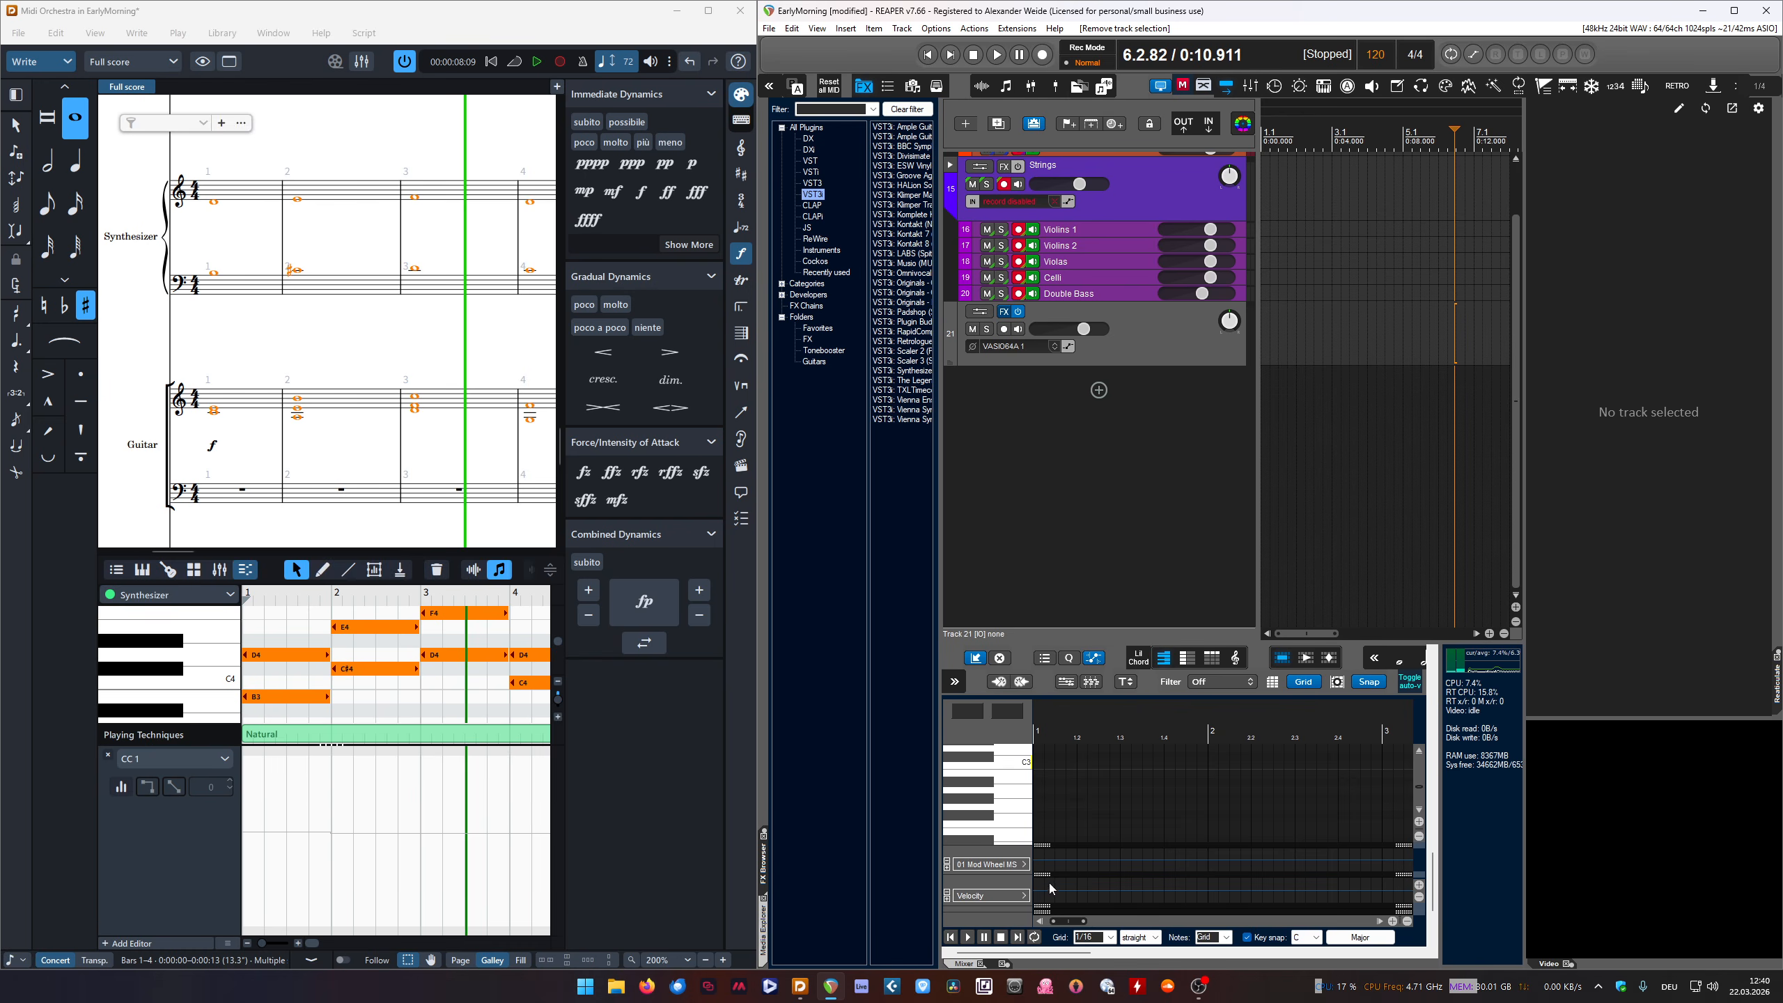
click(966, 964)
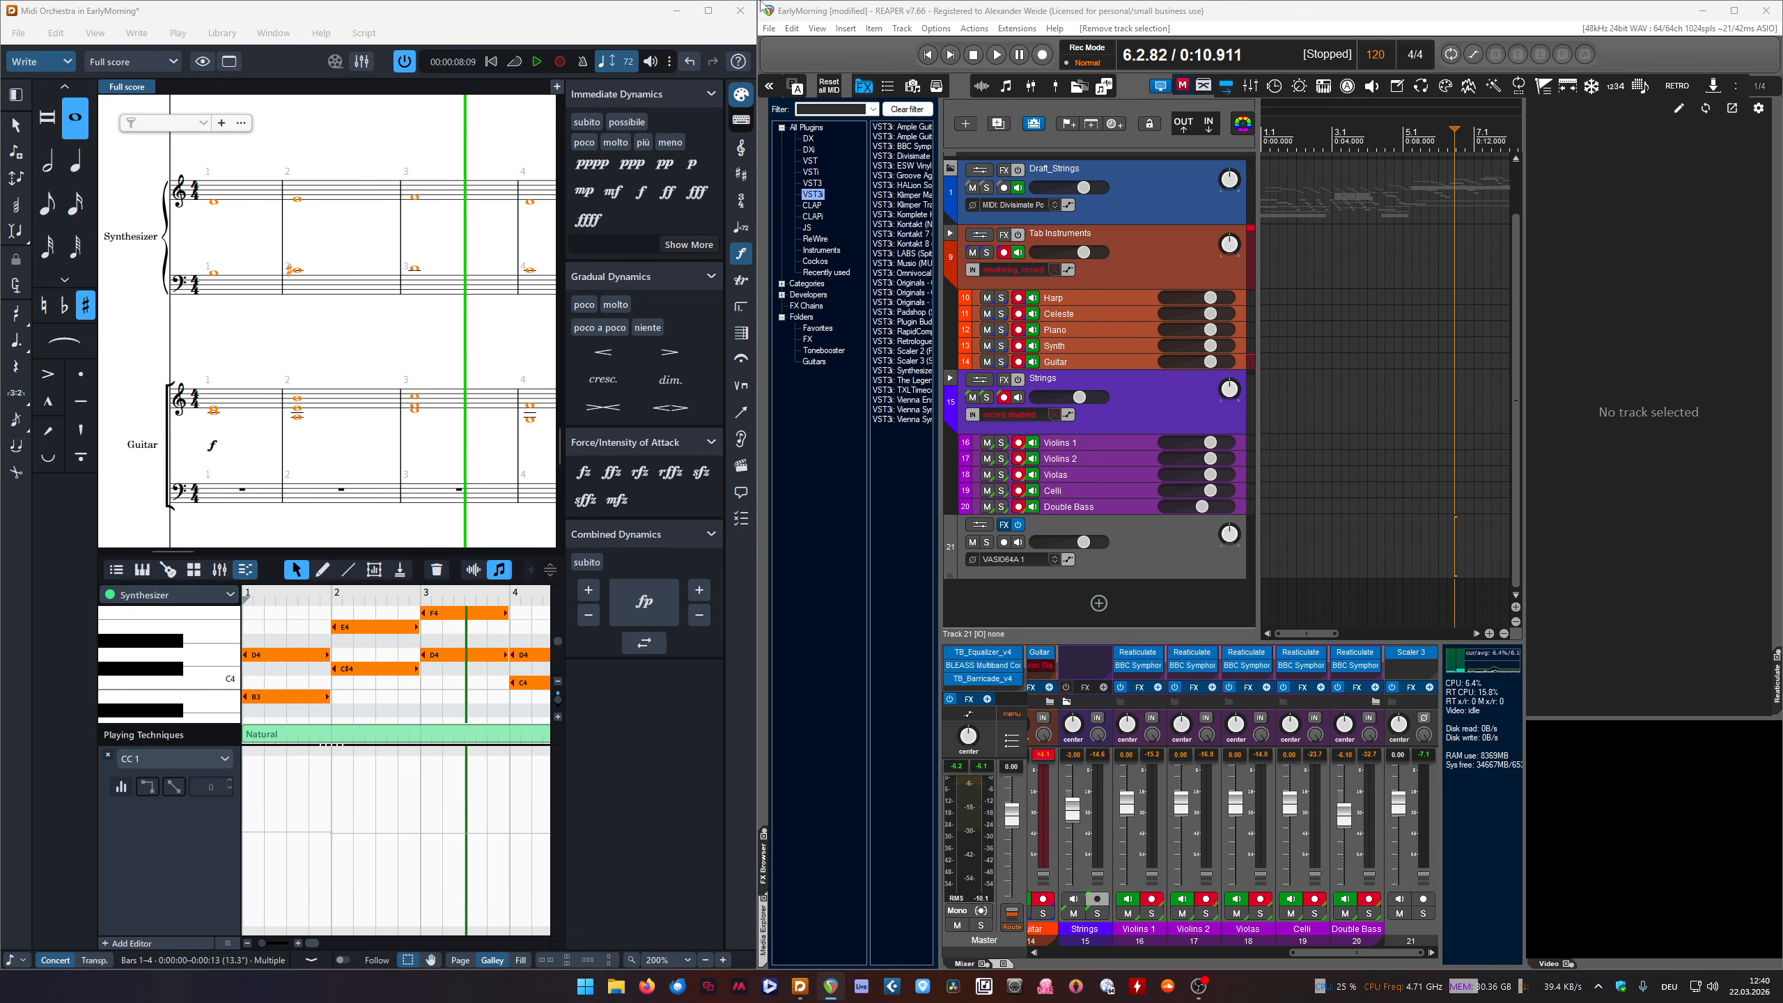
With REAPER filling the screen, place Scaler 3's main-track chords as a MIDI item at the start of track 21 and close Scaler 3
drag(932, 10, 594, 5)
drag(736, 312, 1152, 146)
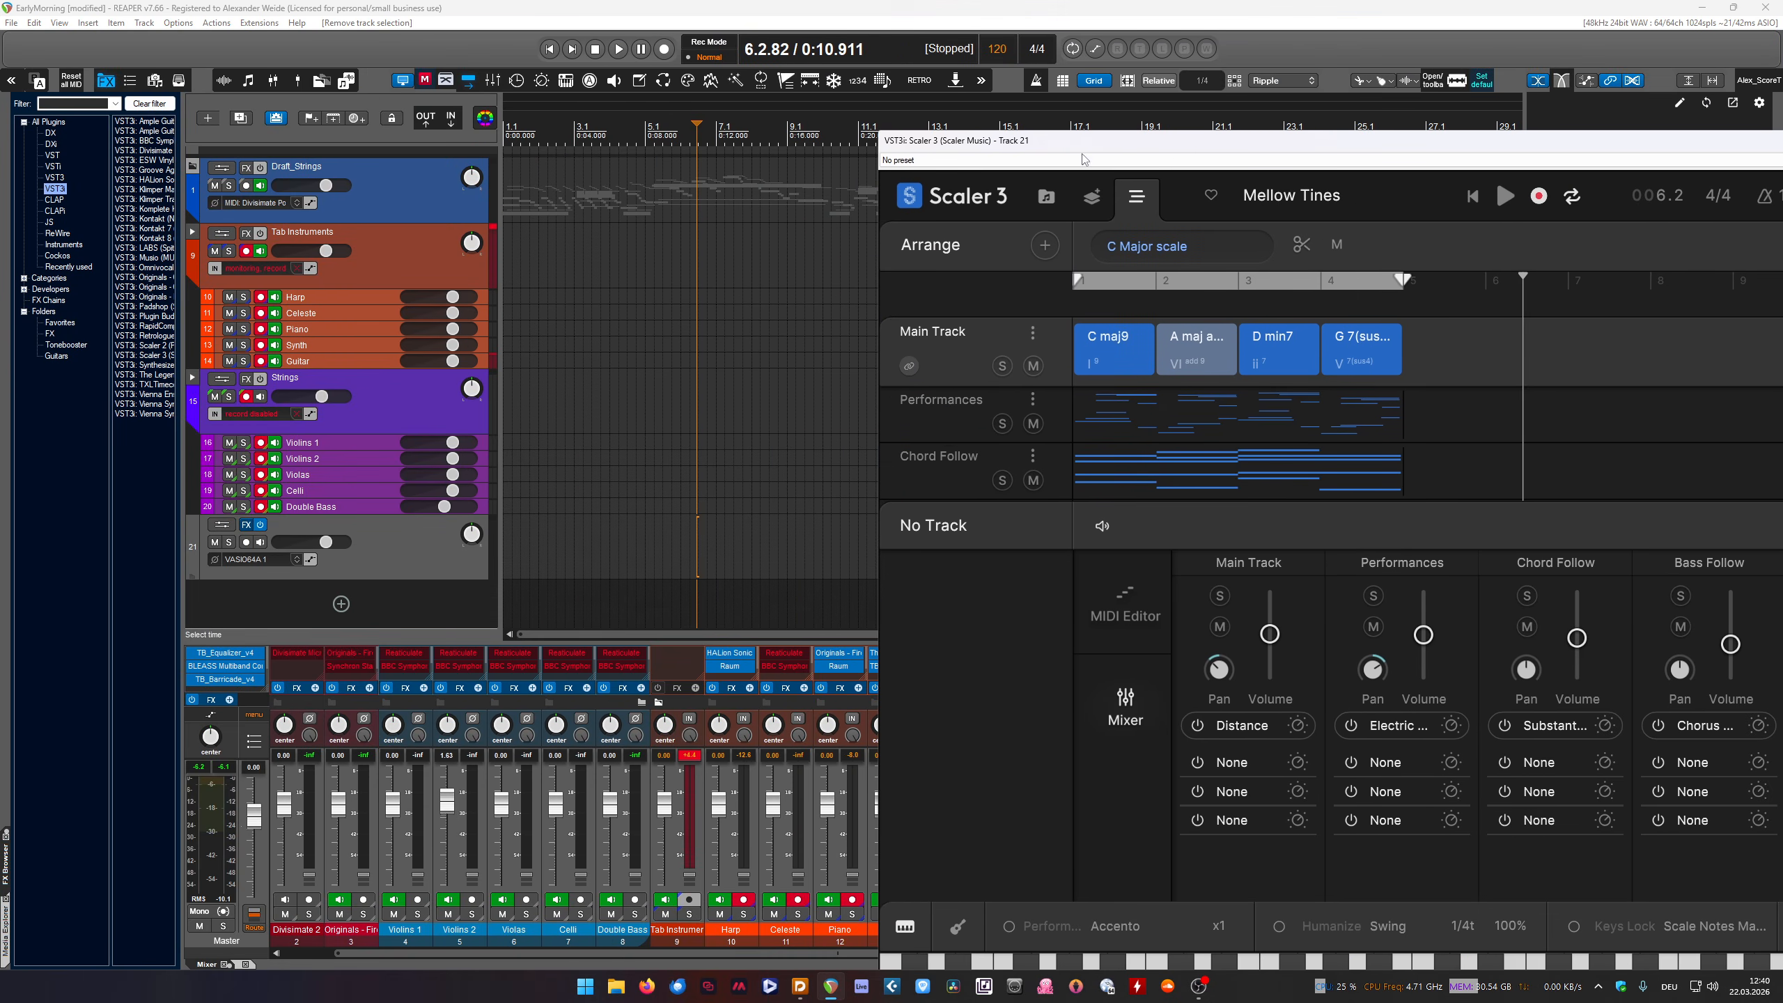
click(1447, 353)
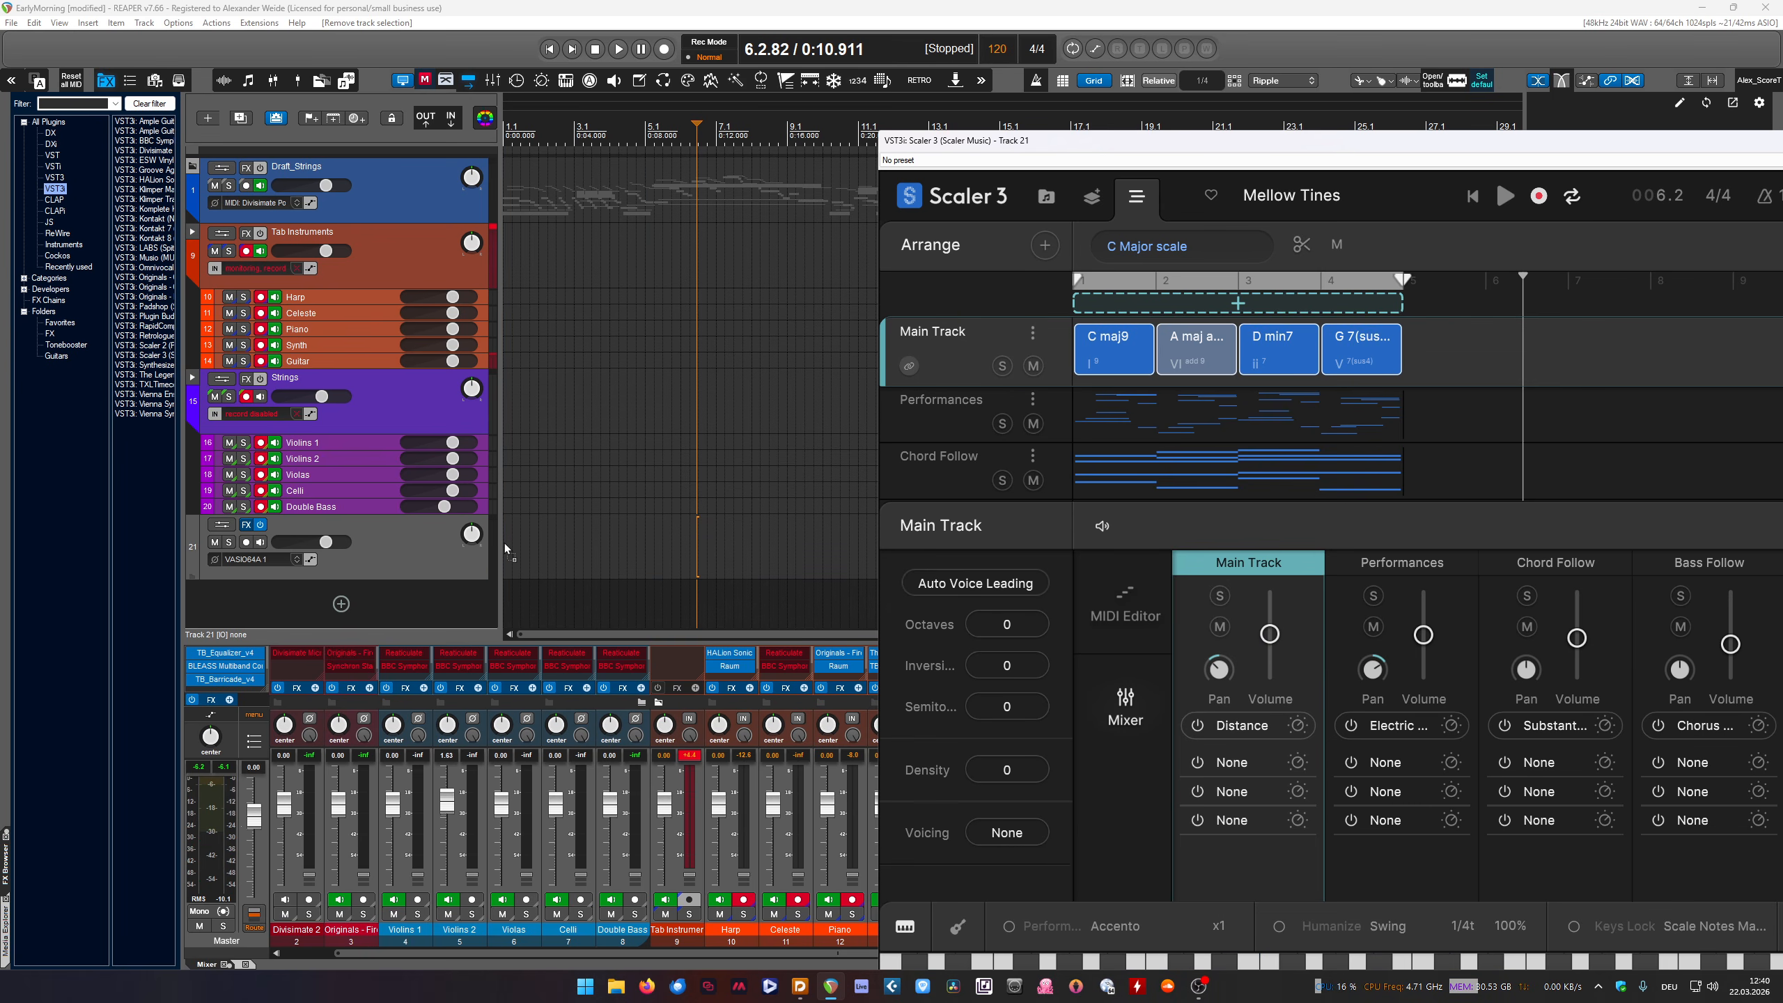
drag(505, 547, 507, 548)
drag(1185, 142, 457, 183)
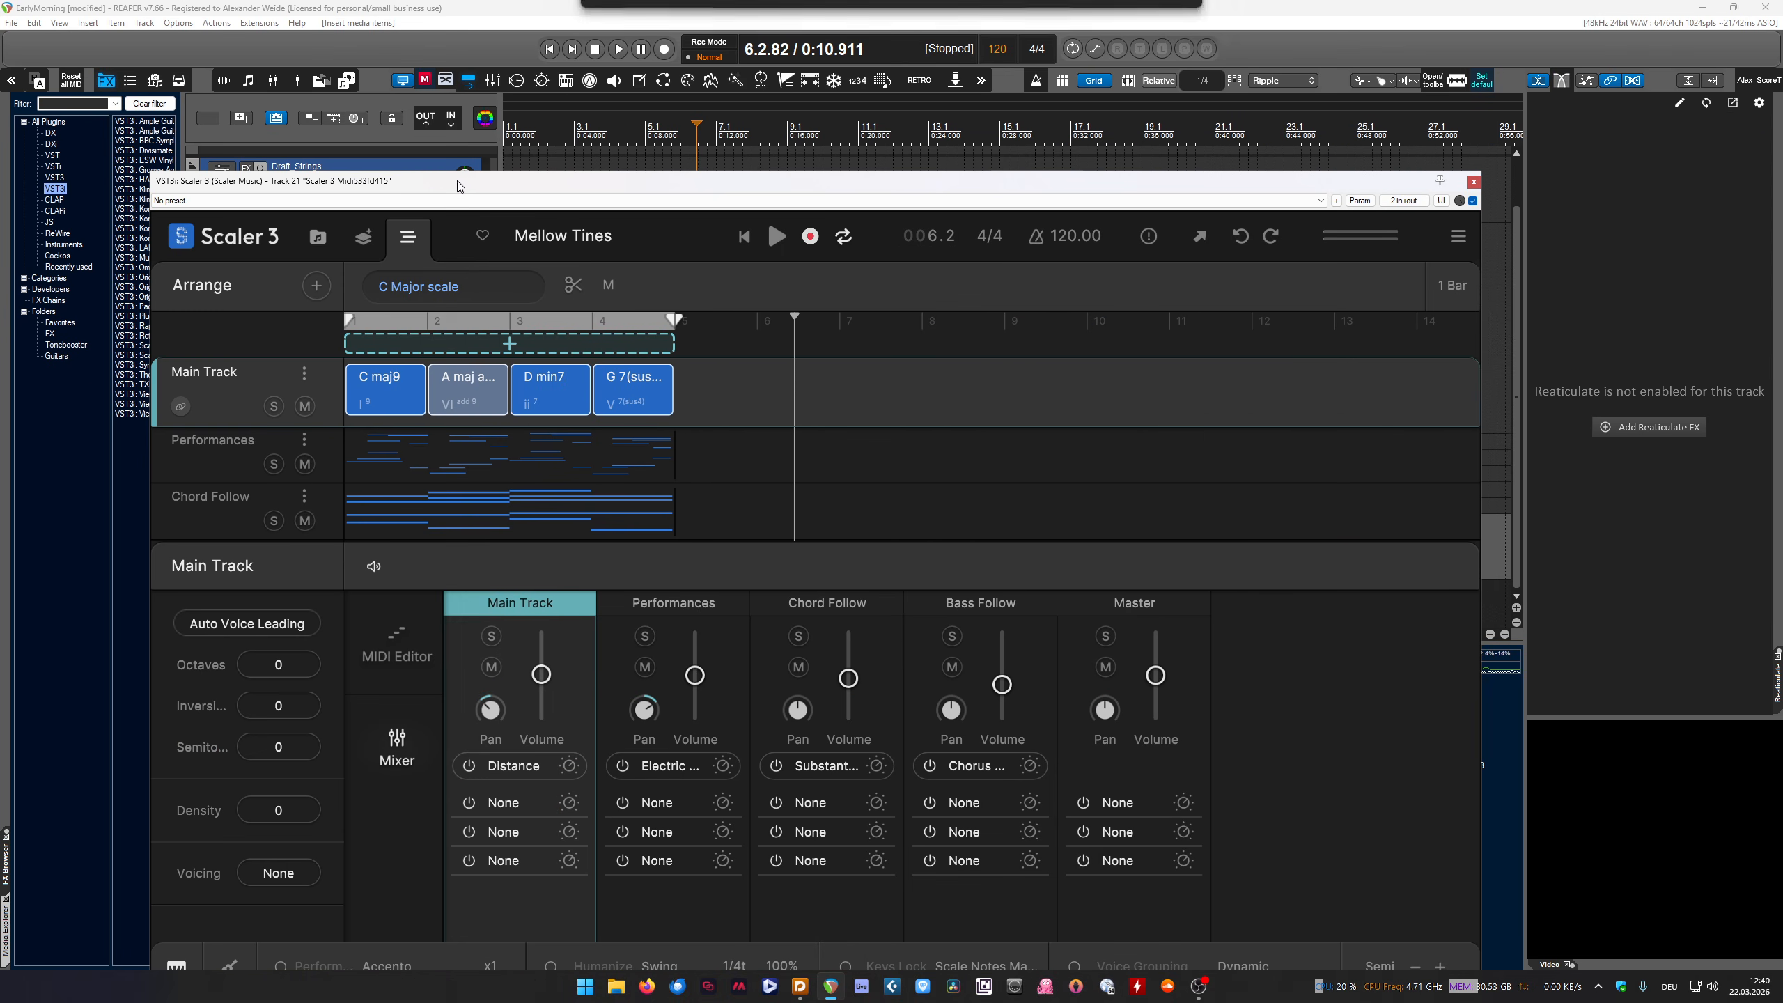
click(1474, 182)
Explode the chord item on track 21 into 4 separate voice tracks with the ExplodeChords script
click(575, 602)
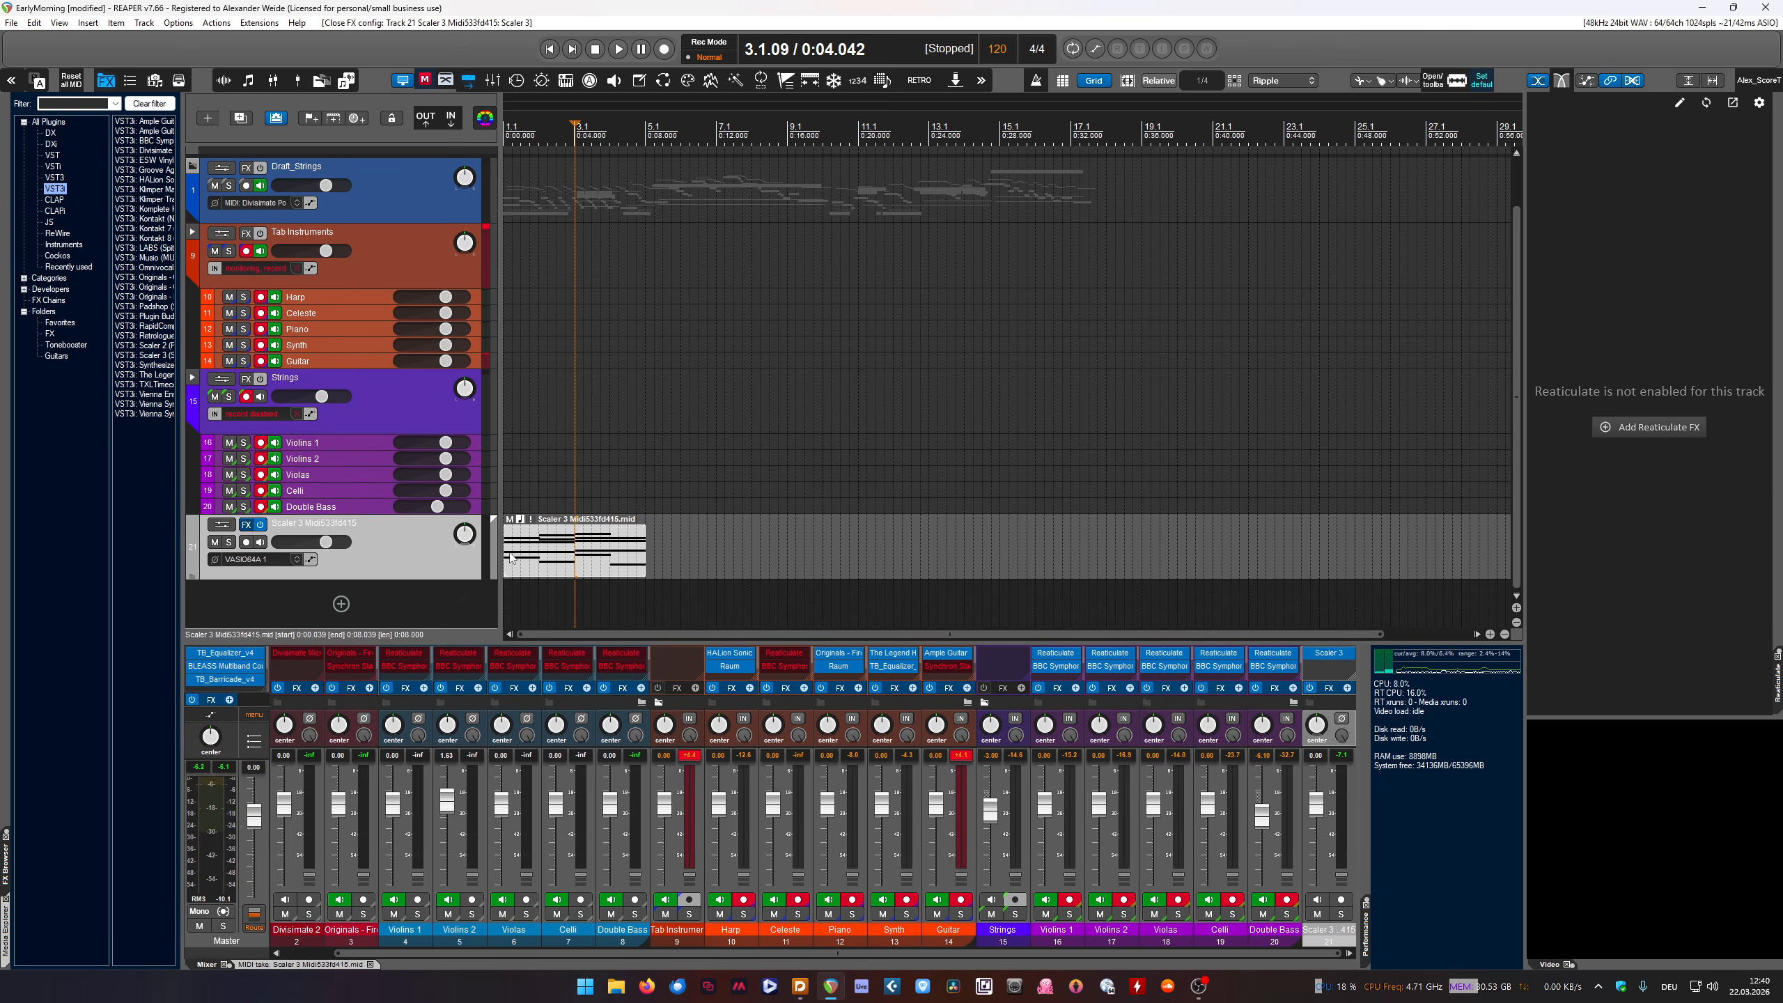
click(552, 485)
click(960, 83)
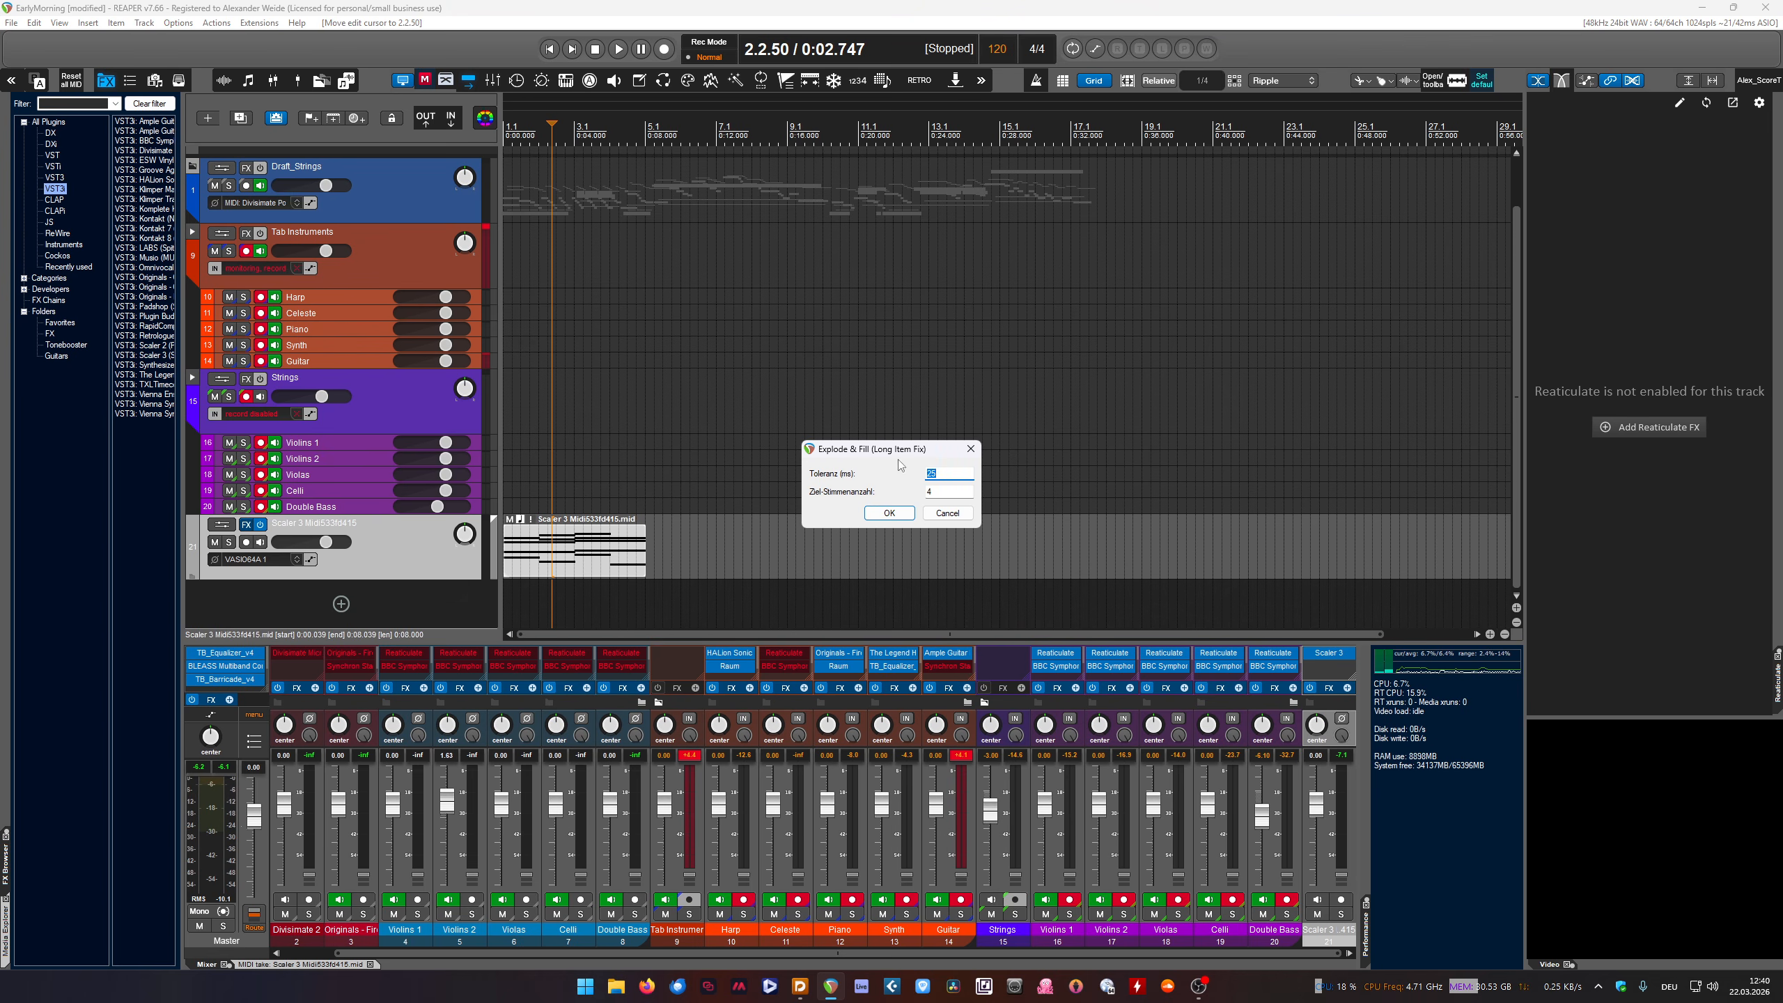
key(Tab)
click(889, 512)
scroll(419, 457, down, 3)
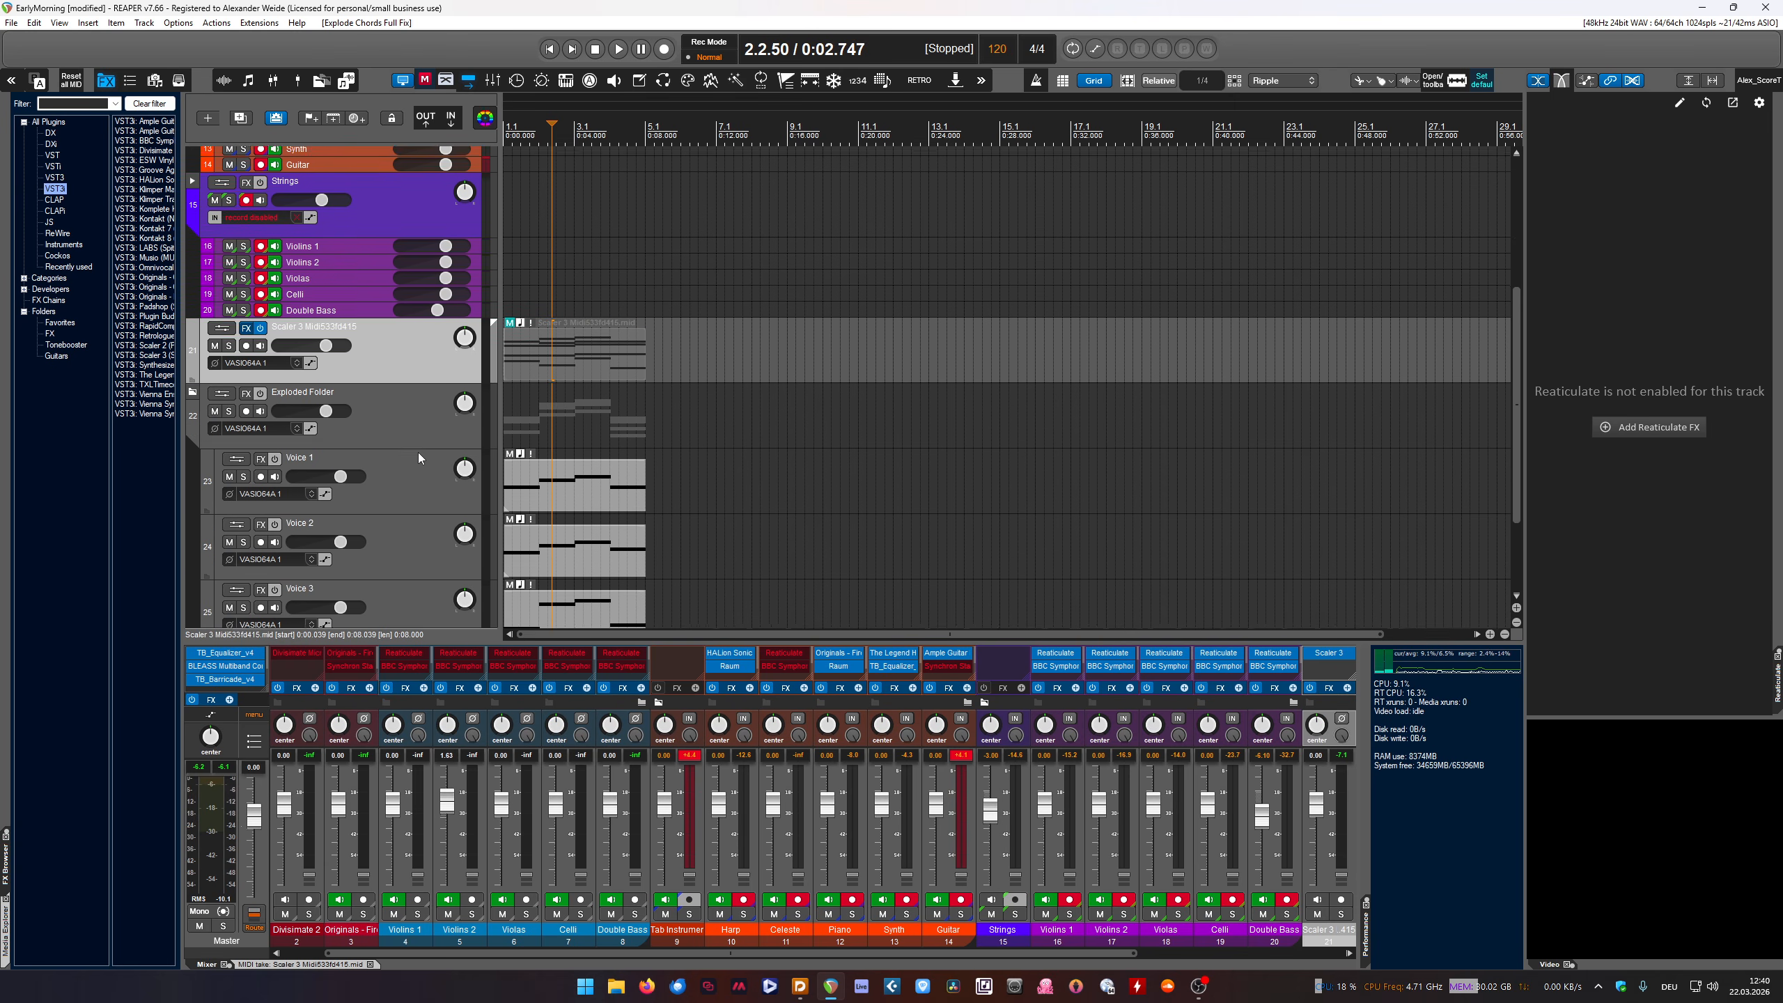
scroll(419, 458, down, 3)
Examine the Voice 1 to Voice 4 tracks and their MIDI items one by one
click(598, 363)
click(587, 425)
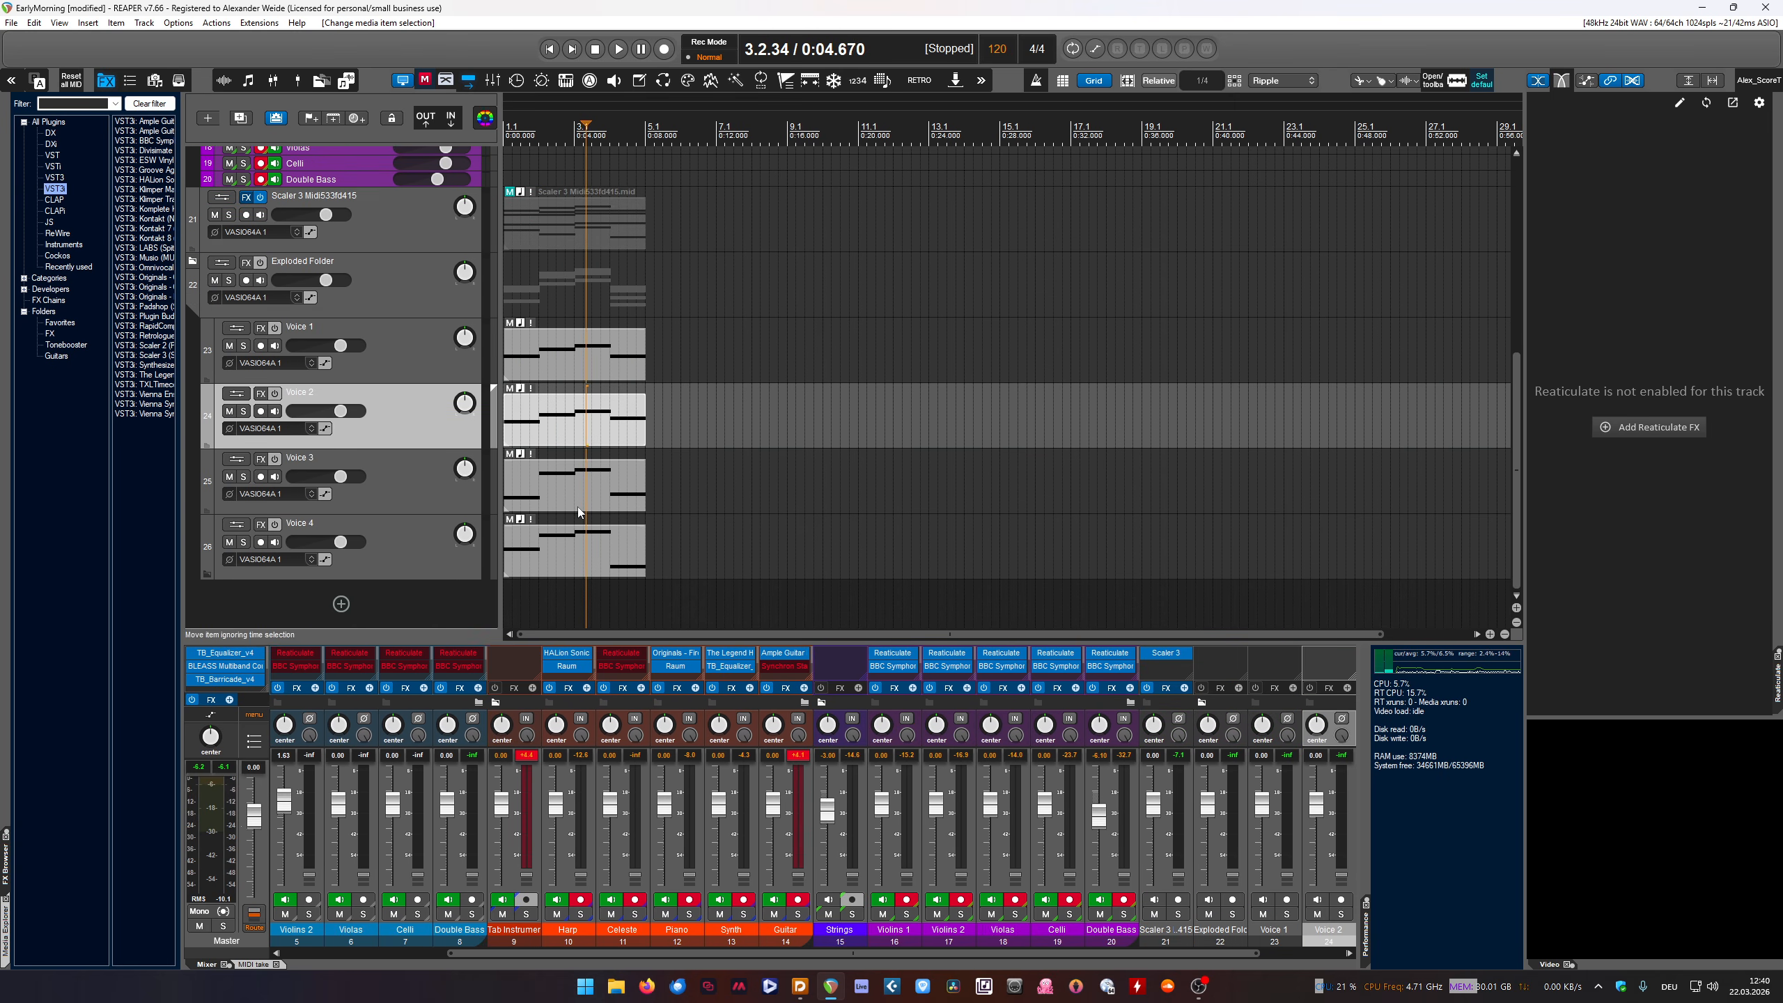
click(578, 493)
click(580, 552)
click(582, 362)
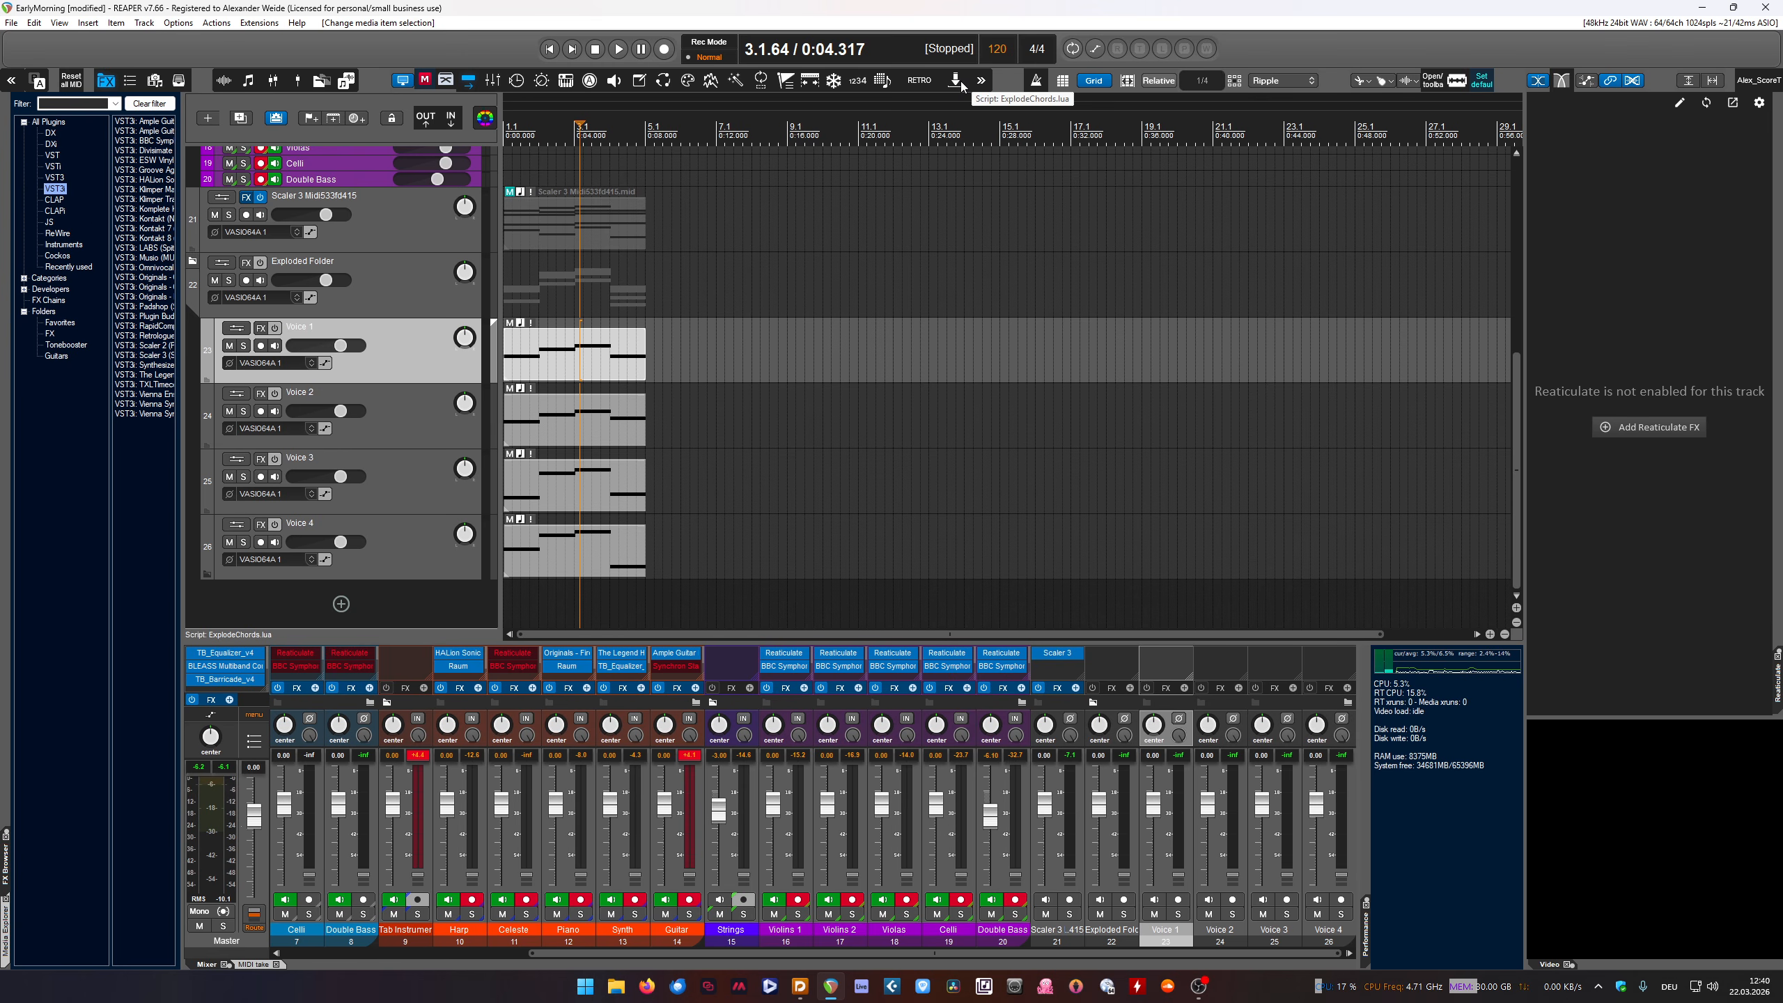
click(387, 435)
click(402, 470)
click(410, 525)
click(411, 420)
click(409, 366)
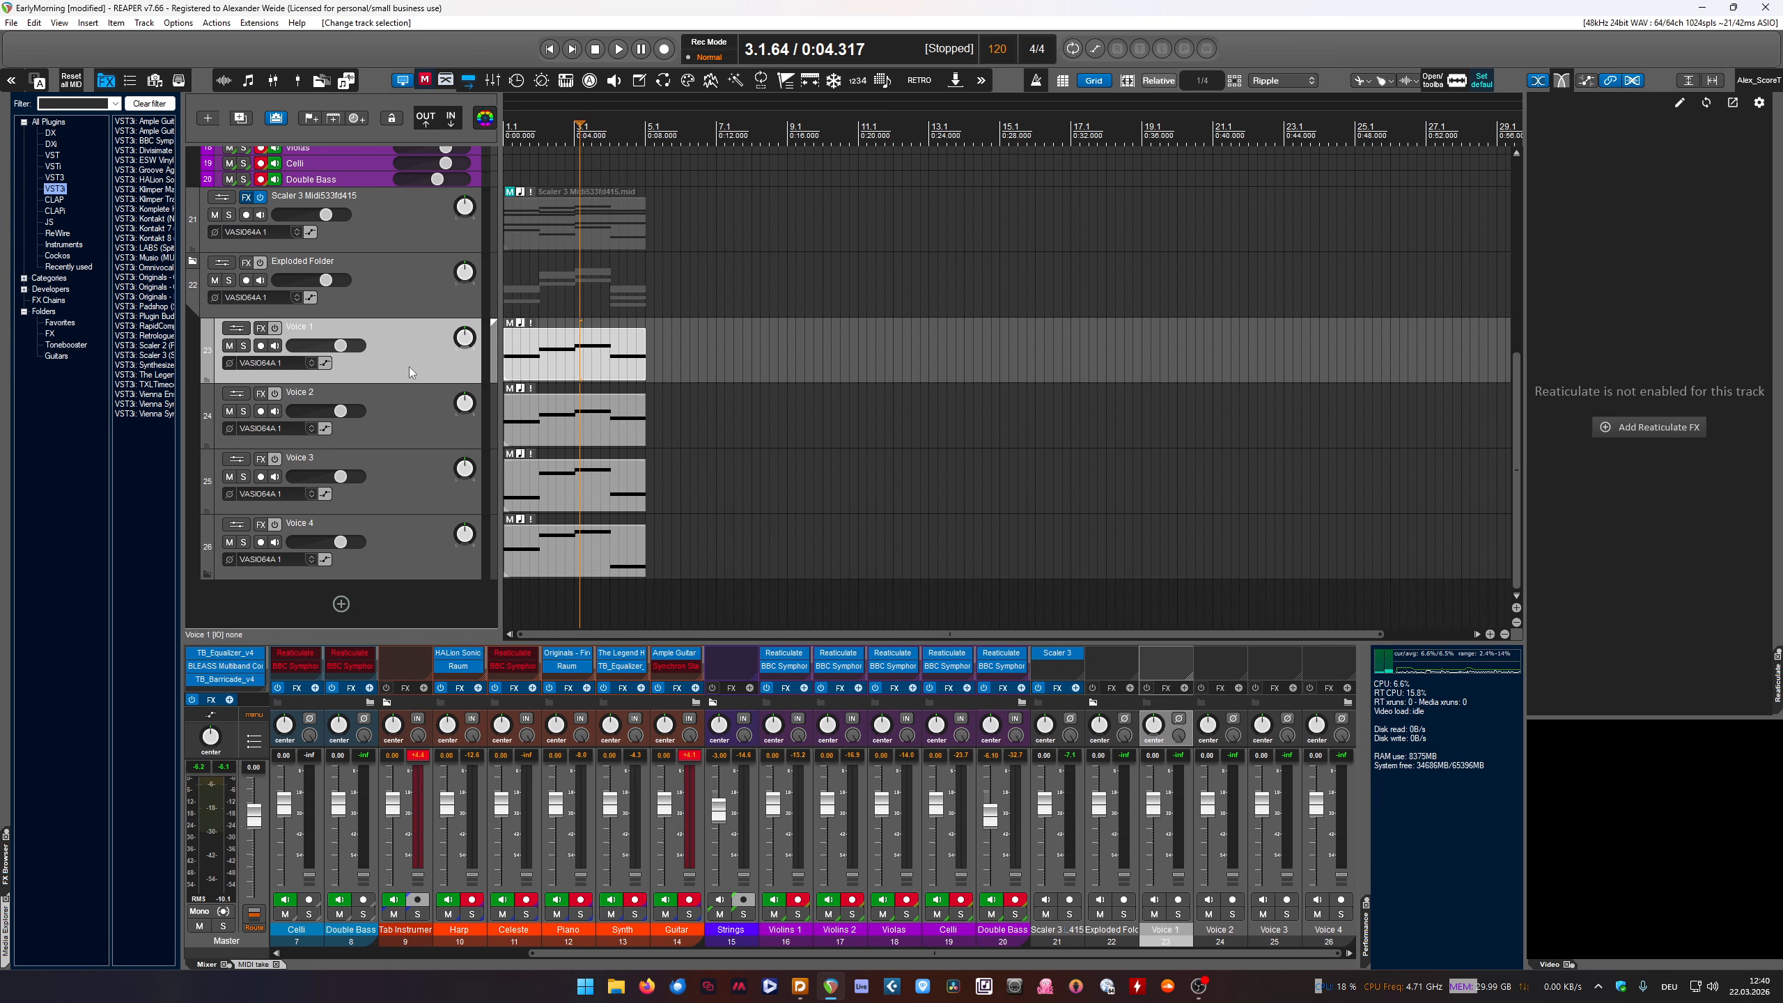
Delete the Exploded Folder track together with its four voice tracks
scroll(409, 366, up, 1)
click(404, 355)
key(Delete)
key(Return)
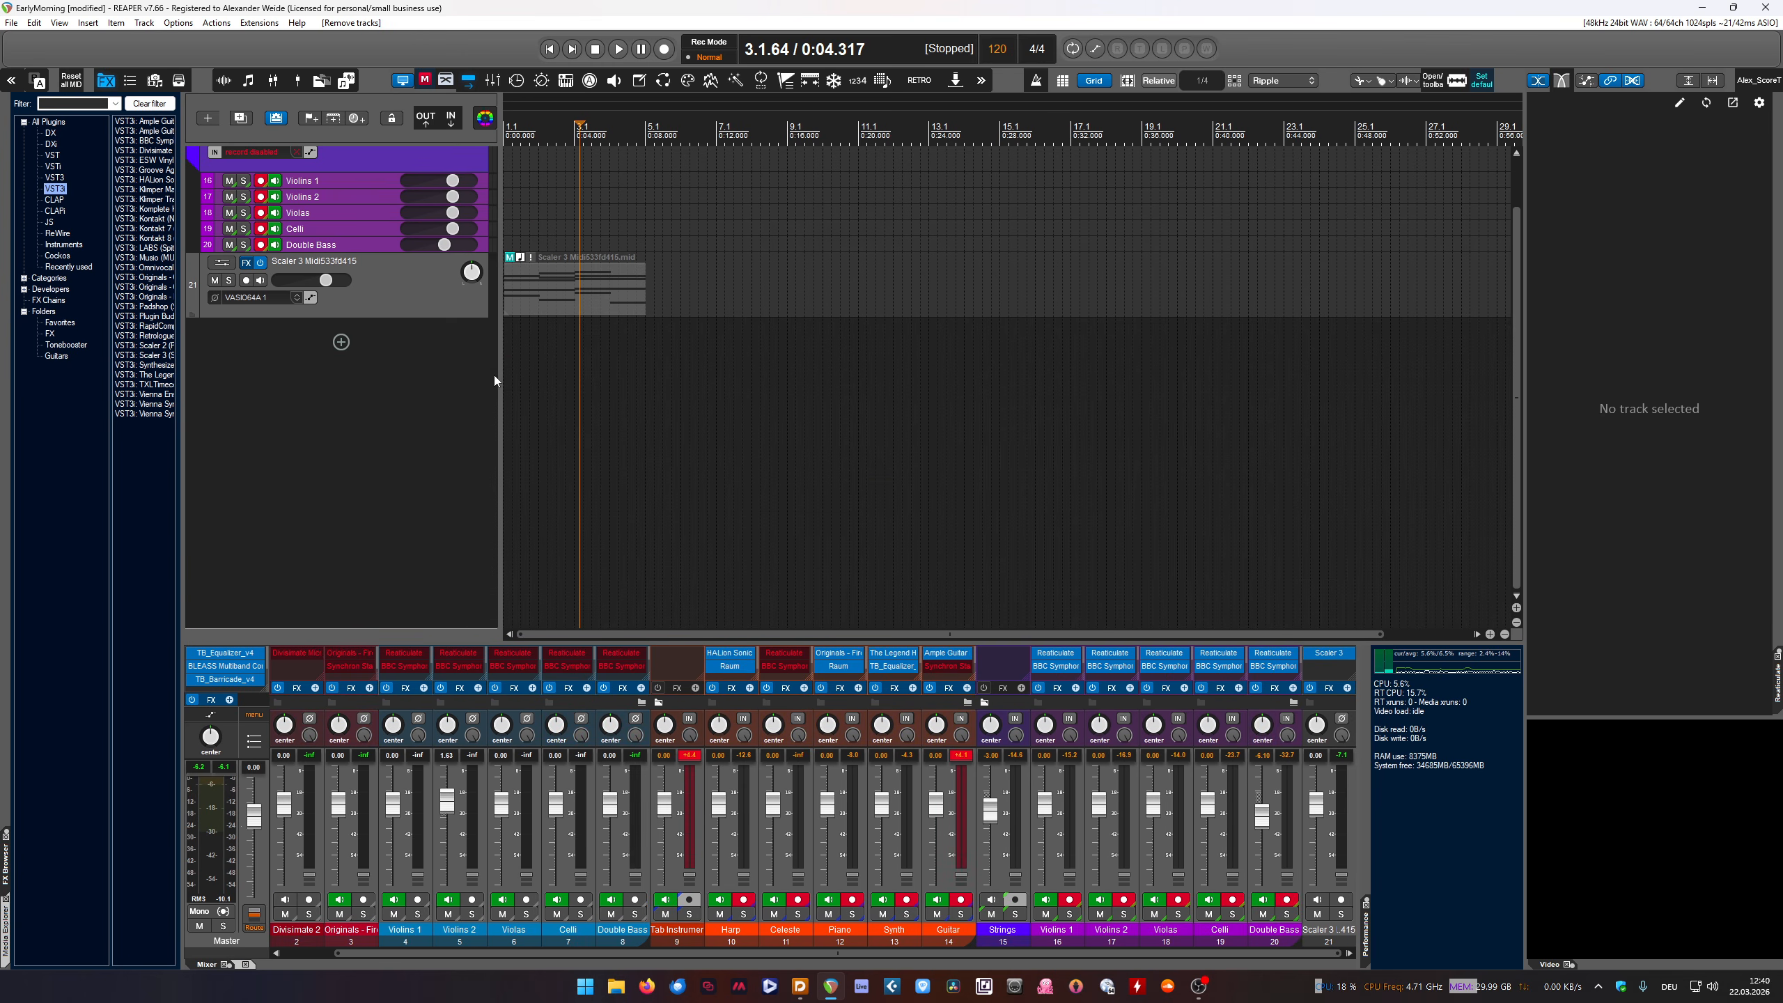
Select the chord item on track 21 and place the edit cursor near the start of bar 3
click(434, 575)
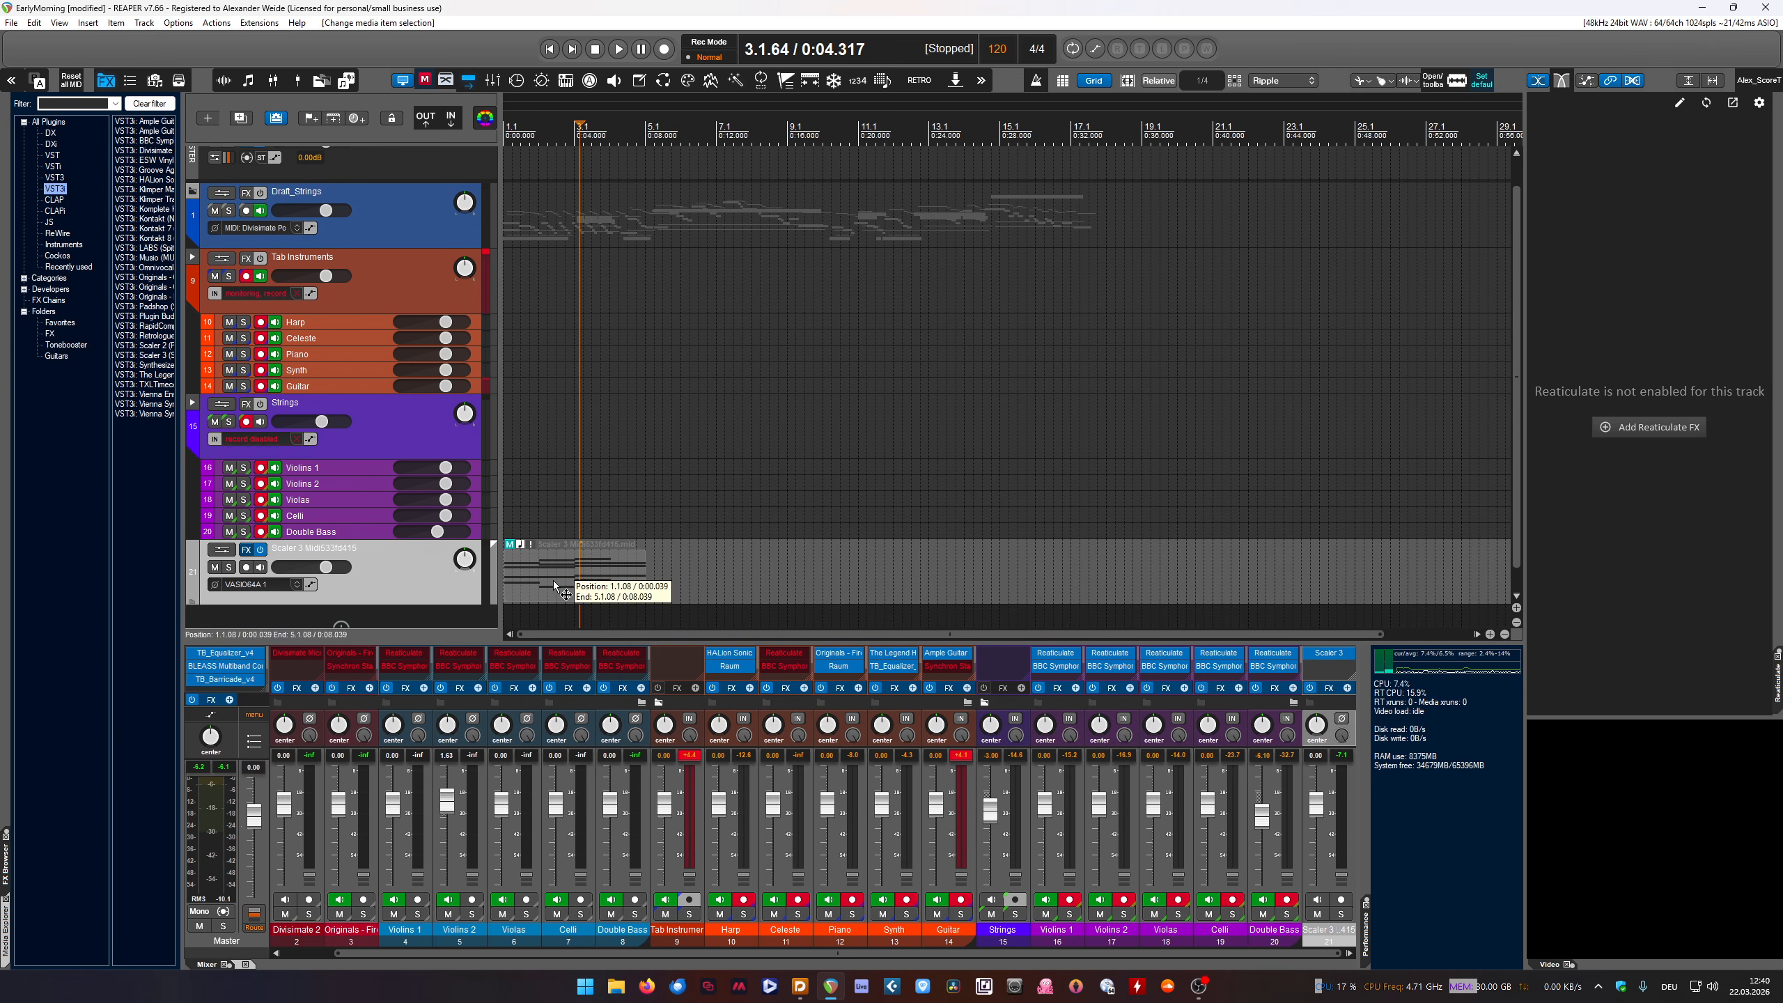
click(553, 580)
click(563, 590)
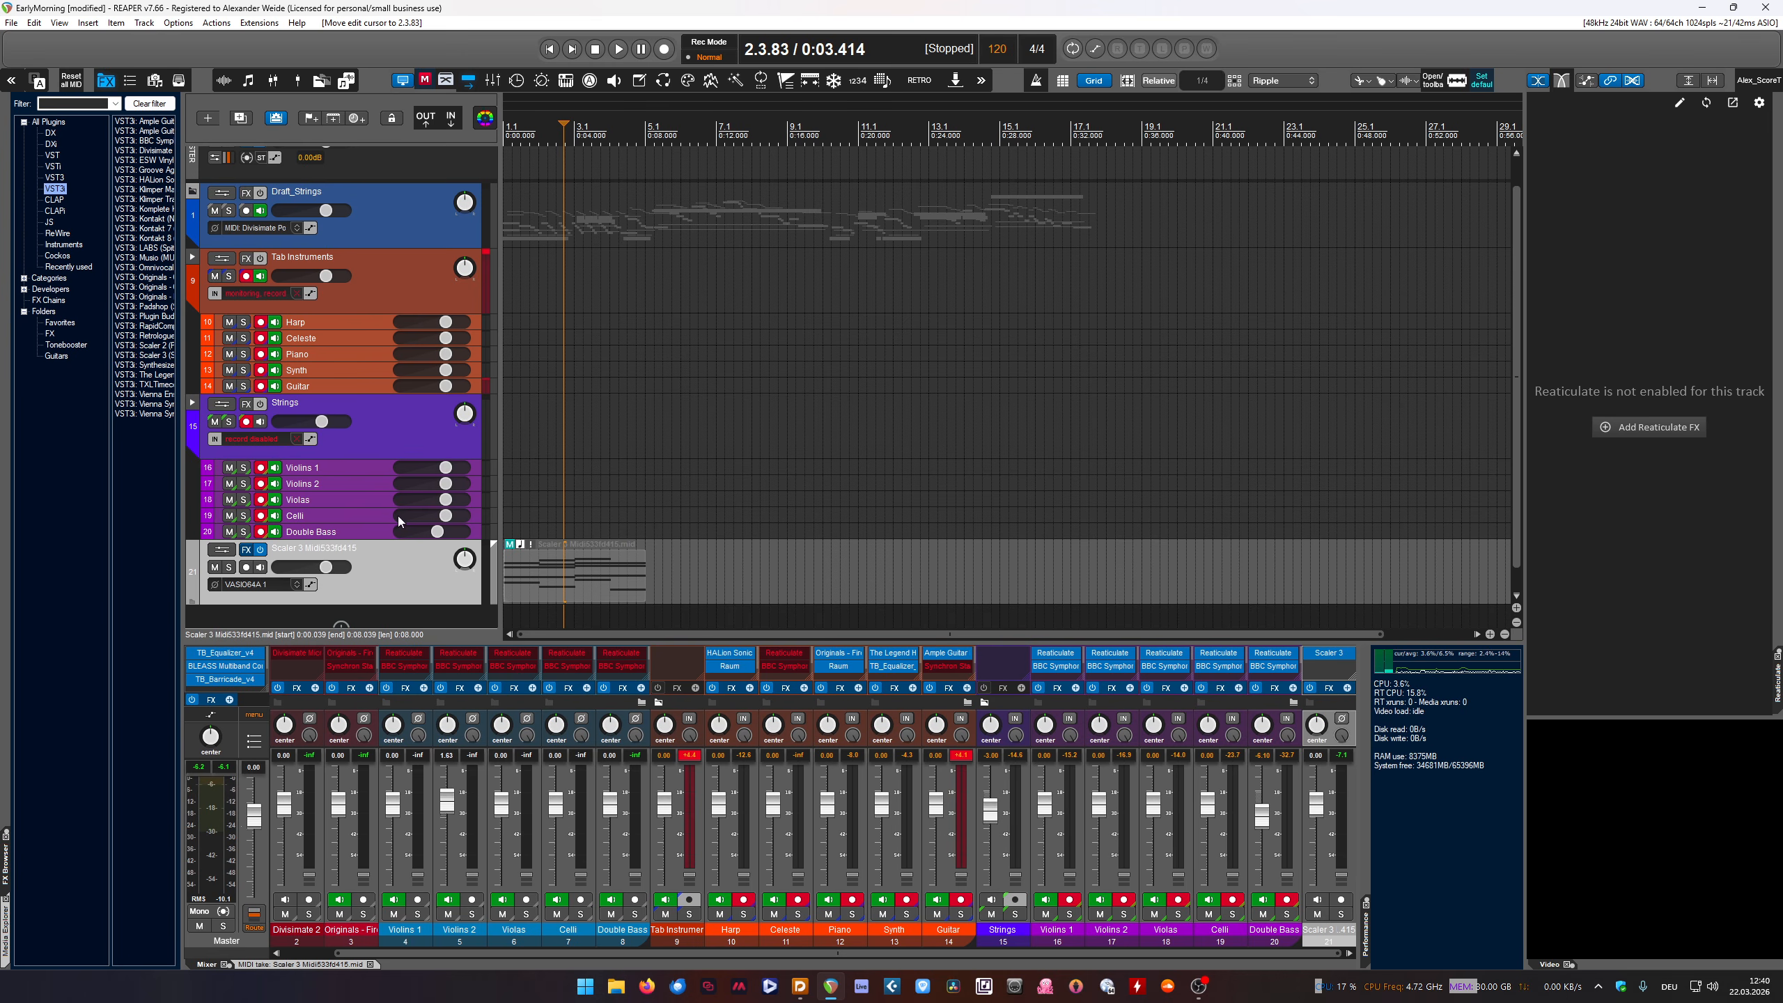
click(576, 582)
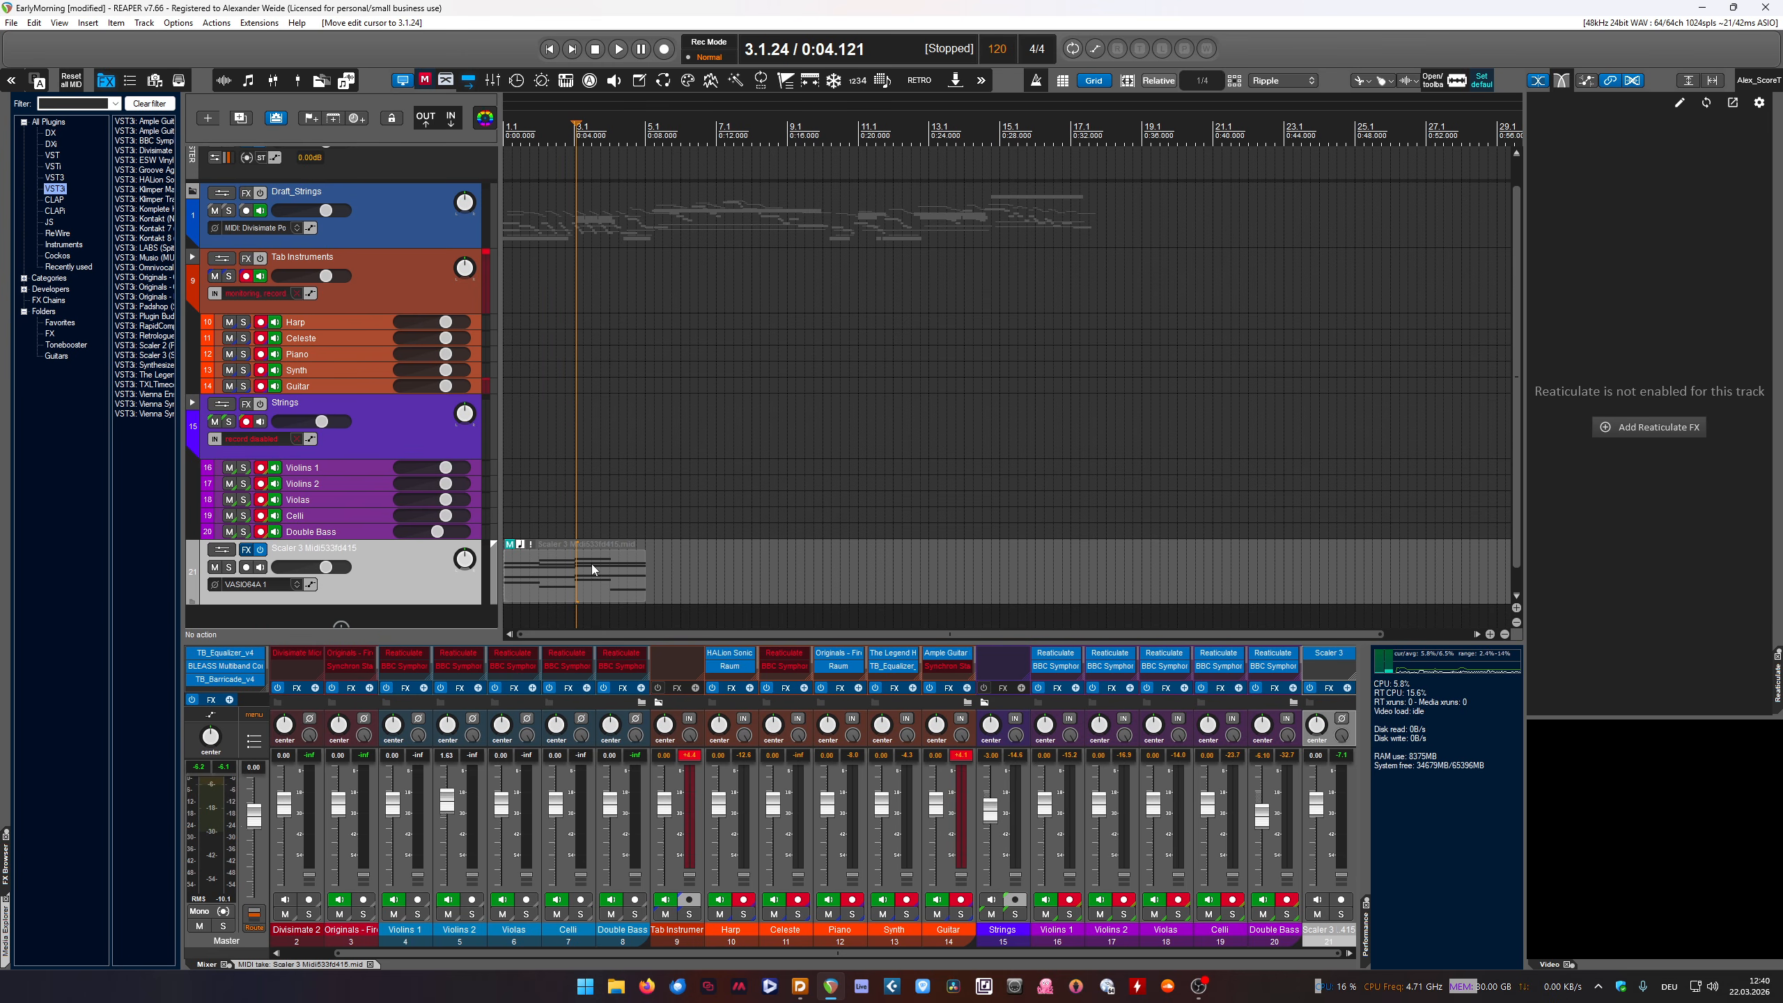
click(582, 582)
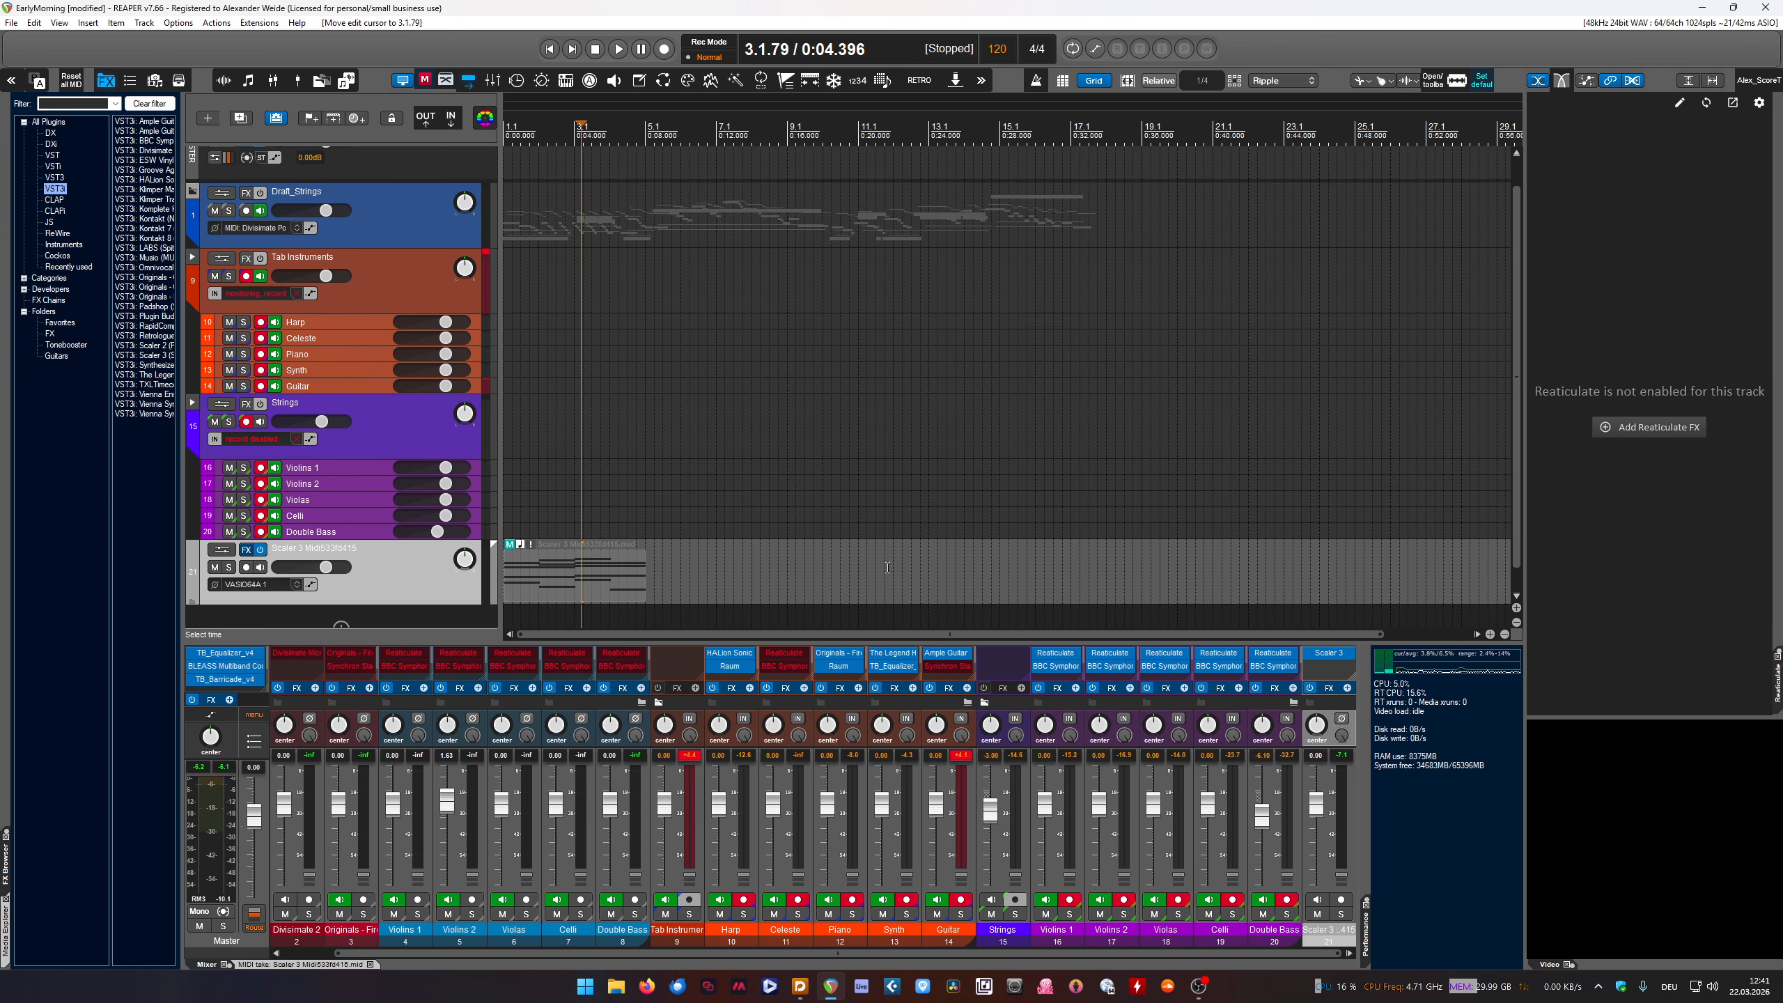
Enlarge the mixer upwards so that more effect slots are displayed for each track
drag(983, 641, 973, 597)
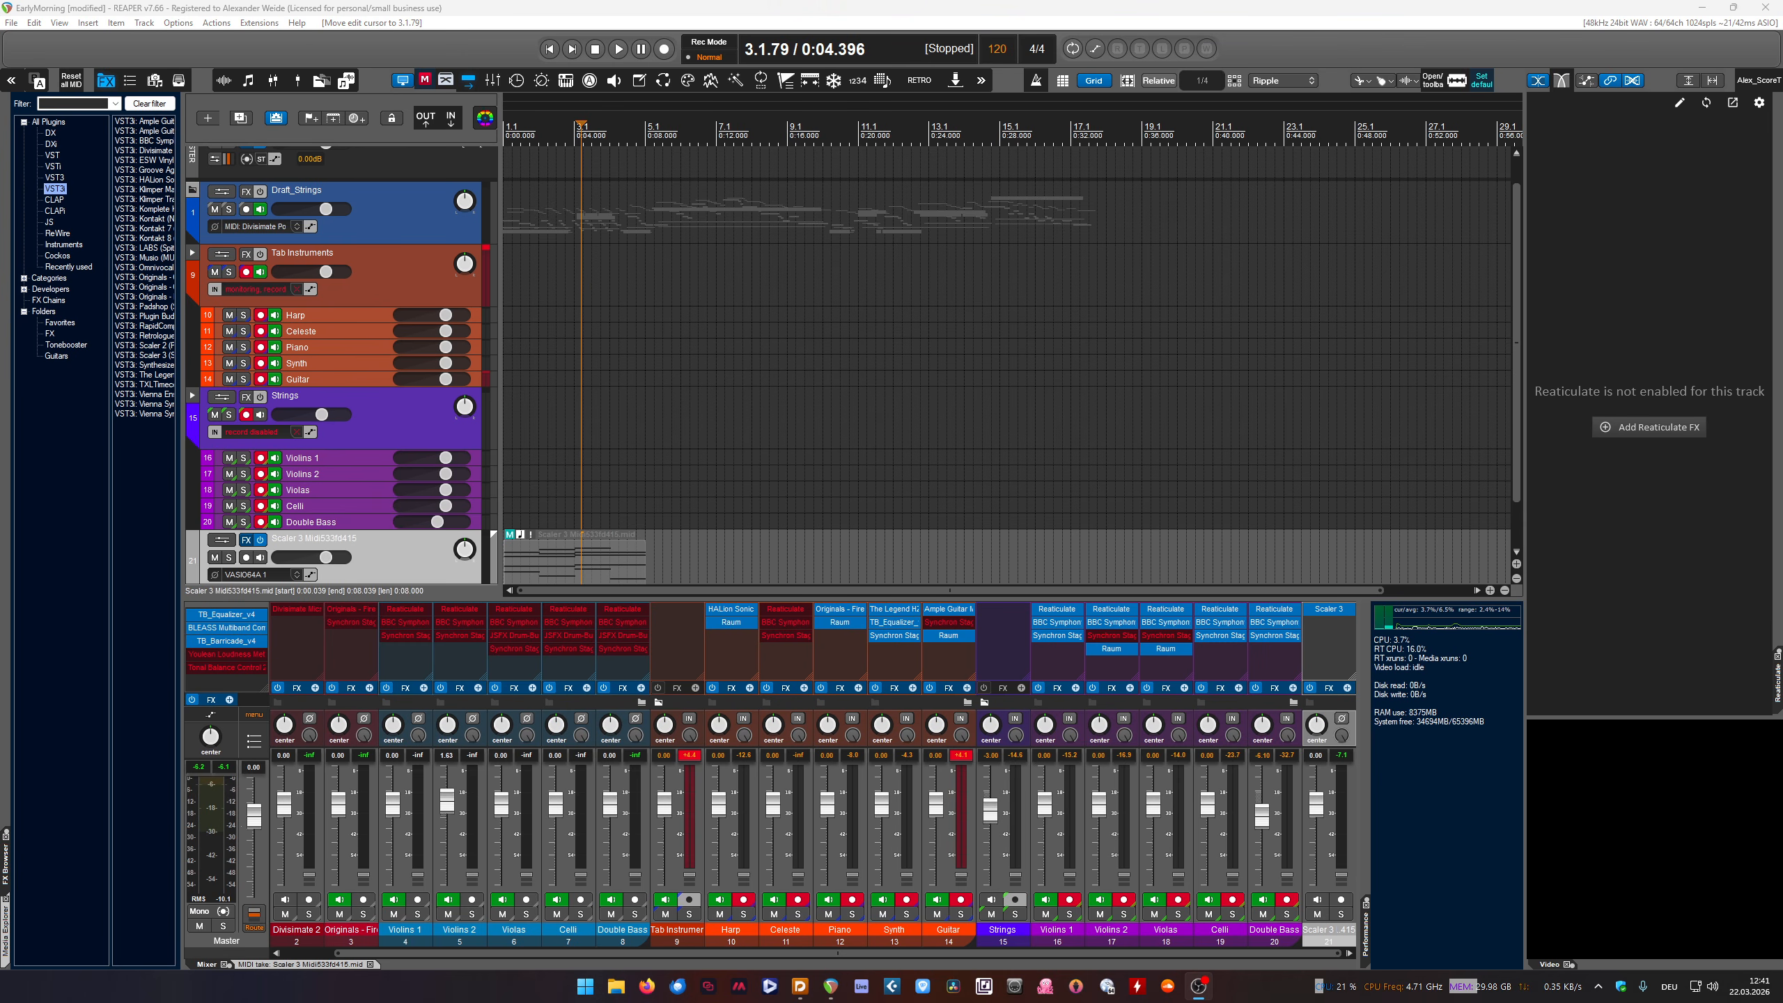
scroll(515, 144, up, 1)
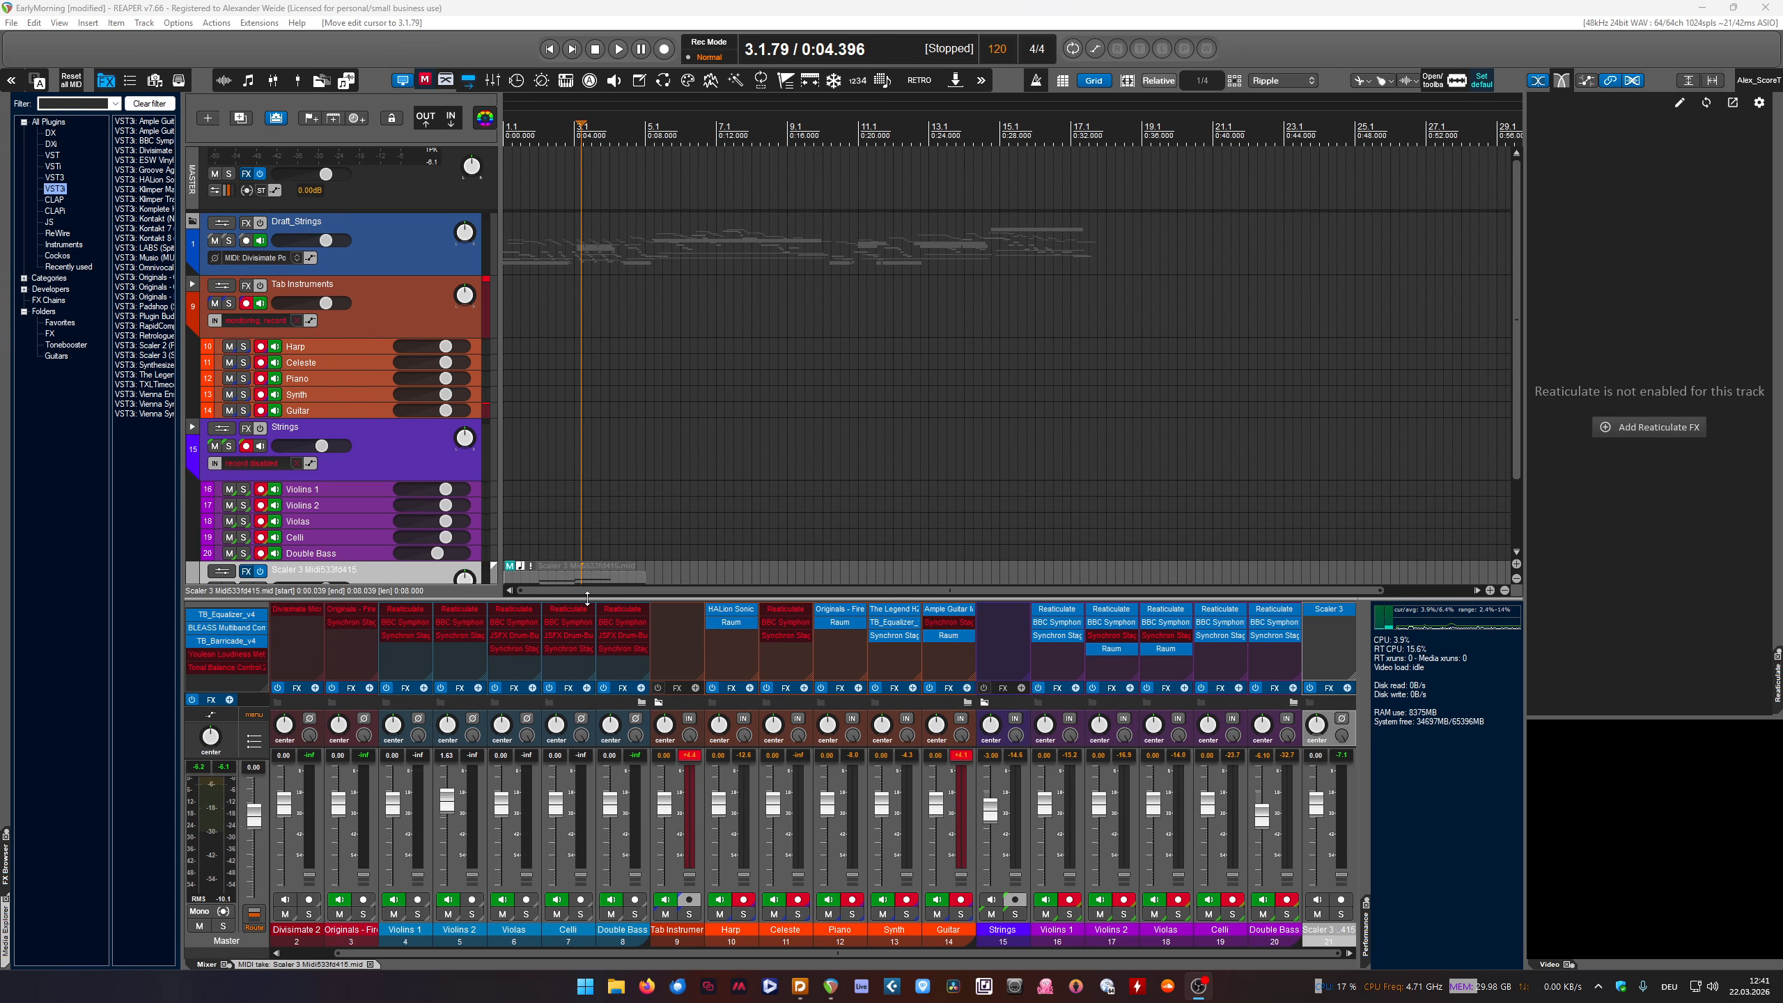
mouse_move(589, 598)
mouse_down()
mouse_move(590, 637)
mouse_move(589, 592)
mouse_up()
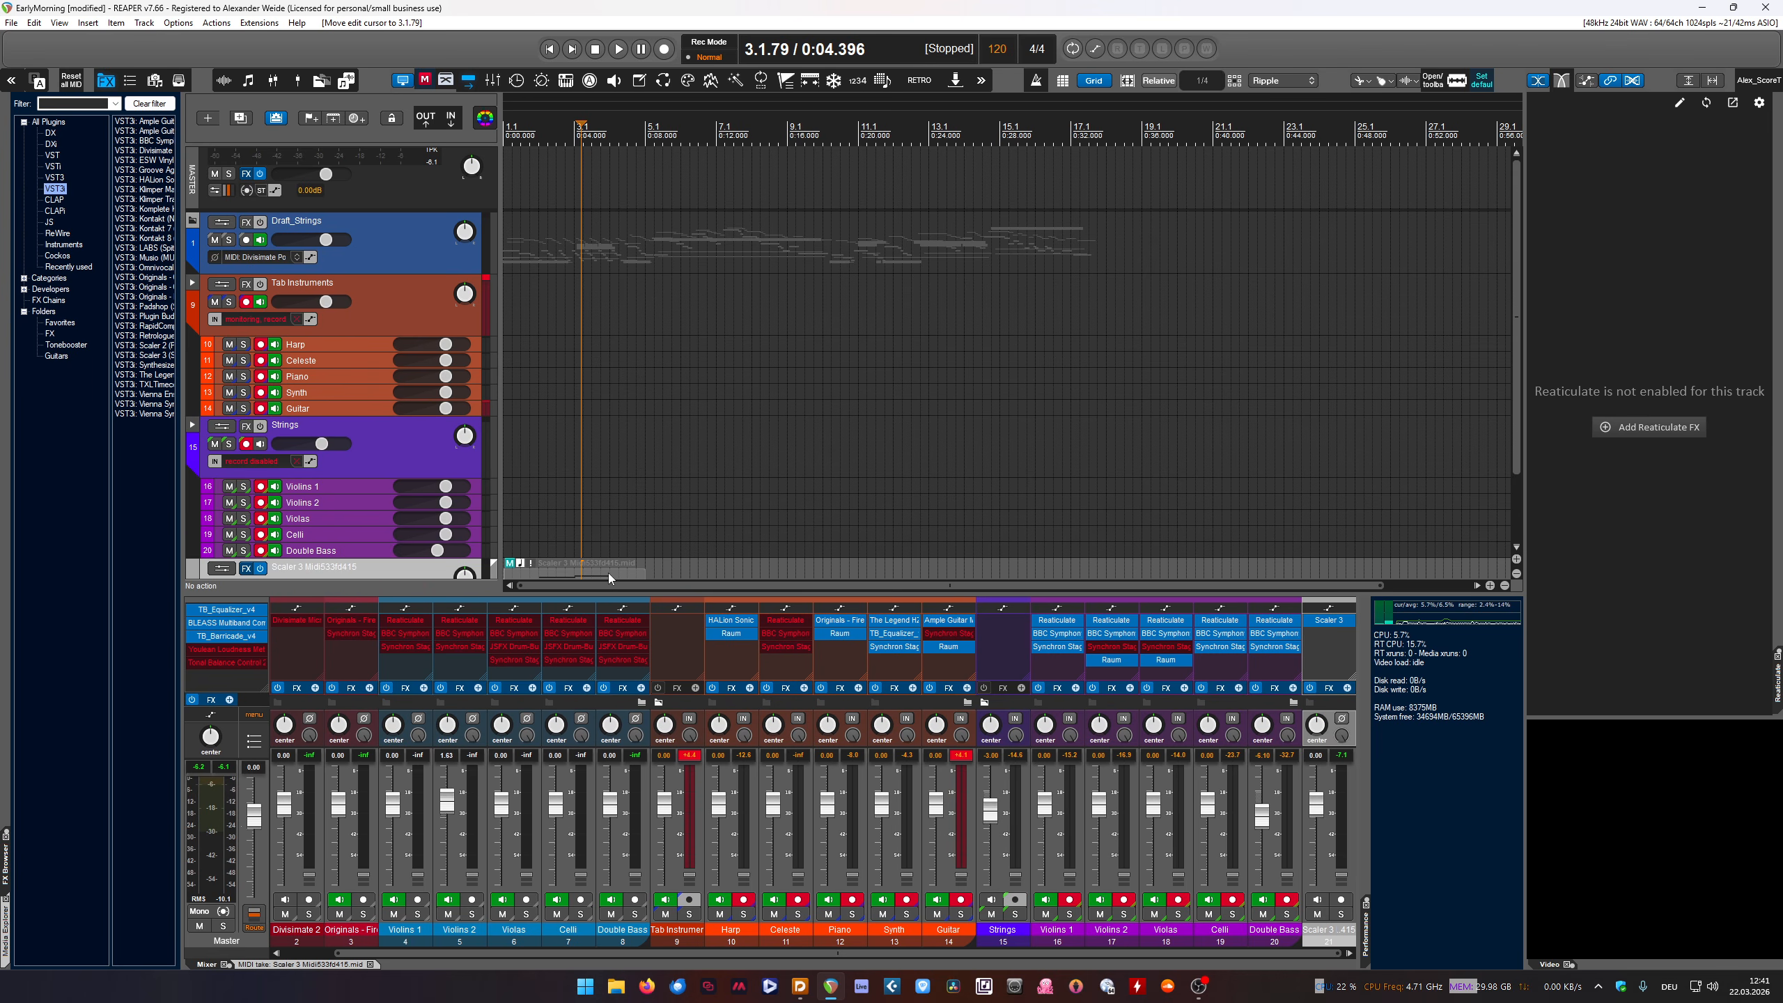
Switch to Dorico, maximize its window and clear the note selection in the full score
mouse_move(594, 596)
mouse_down()
mouse_move(597, 489)
mouse_move(618, 594)
mouse_up()
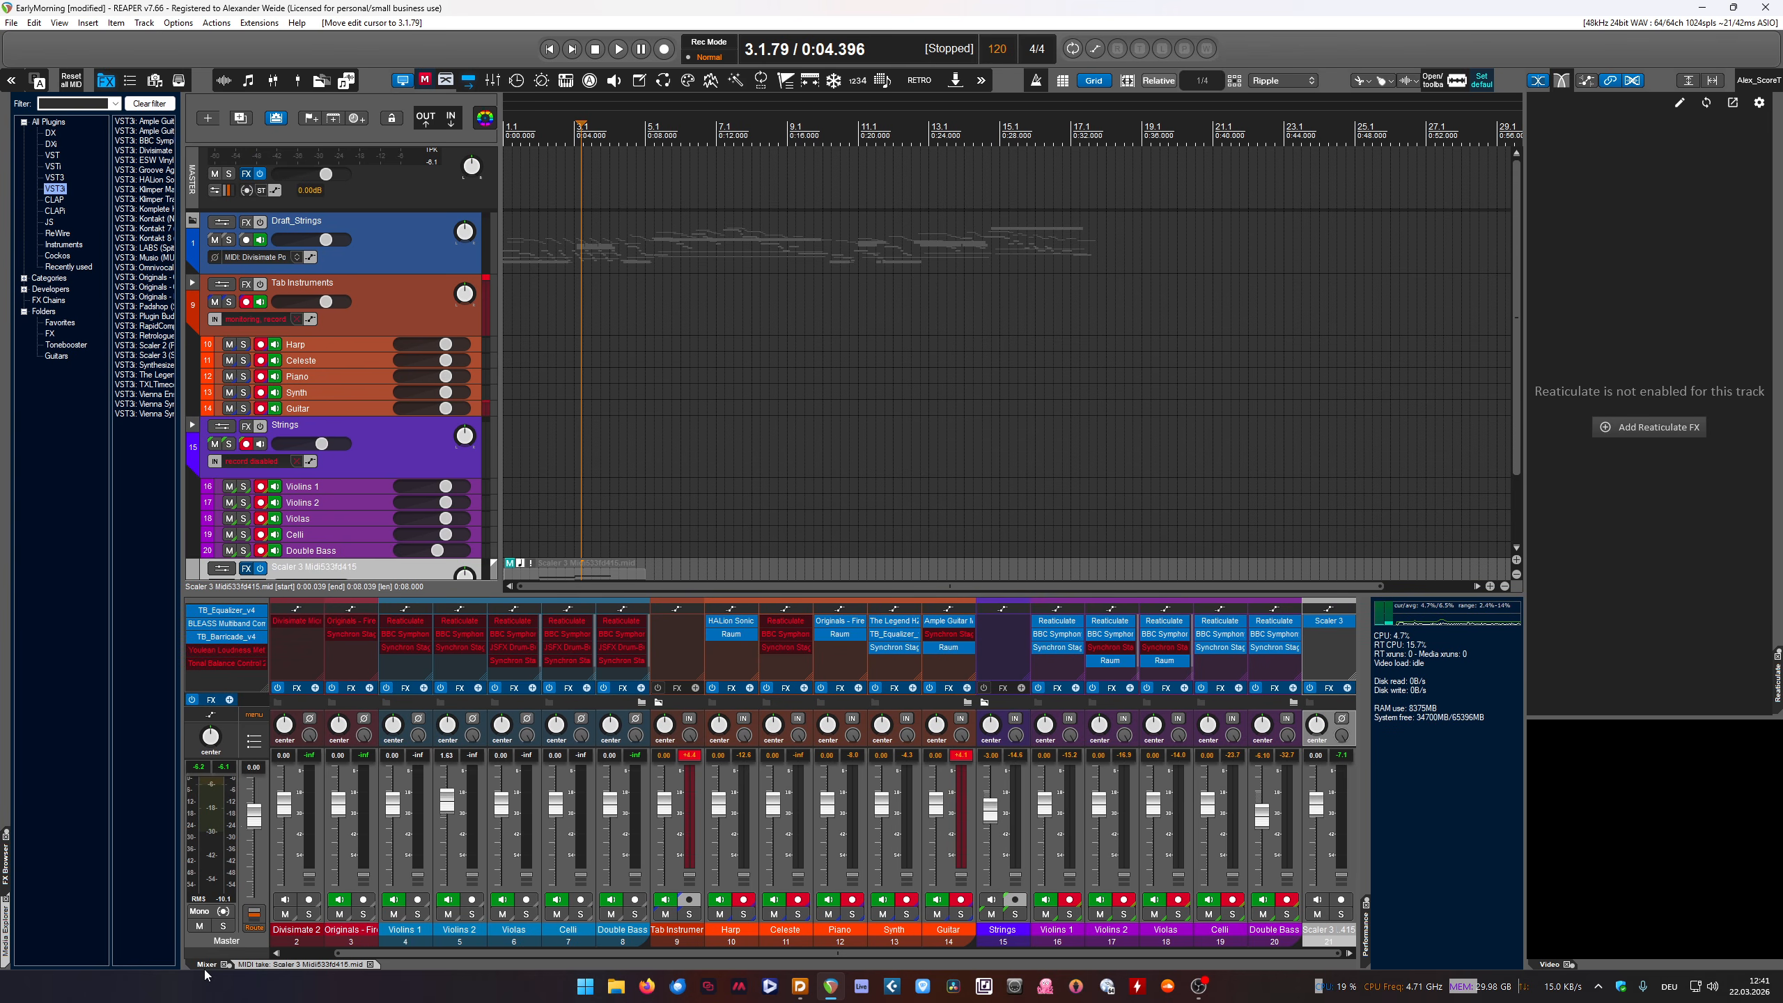
click(799, 986)
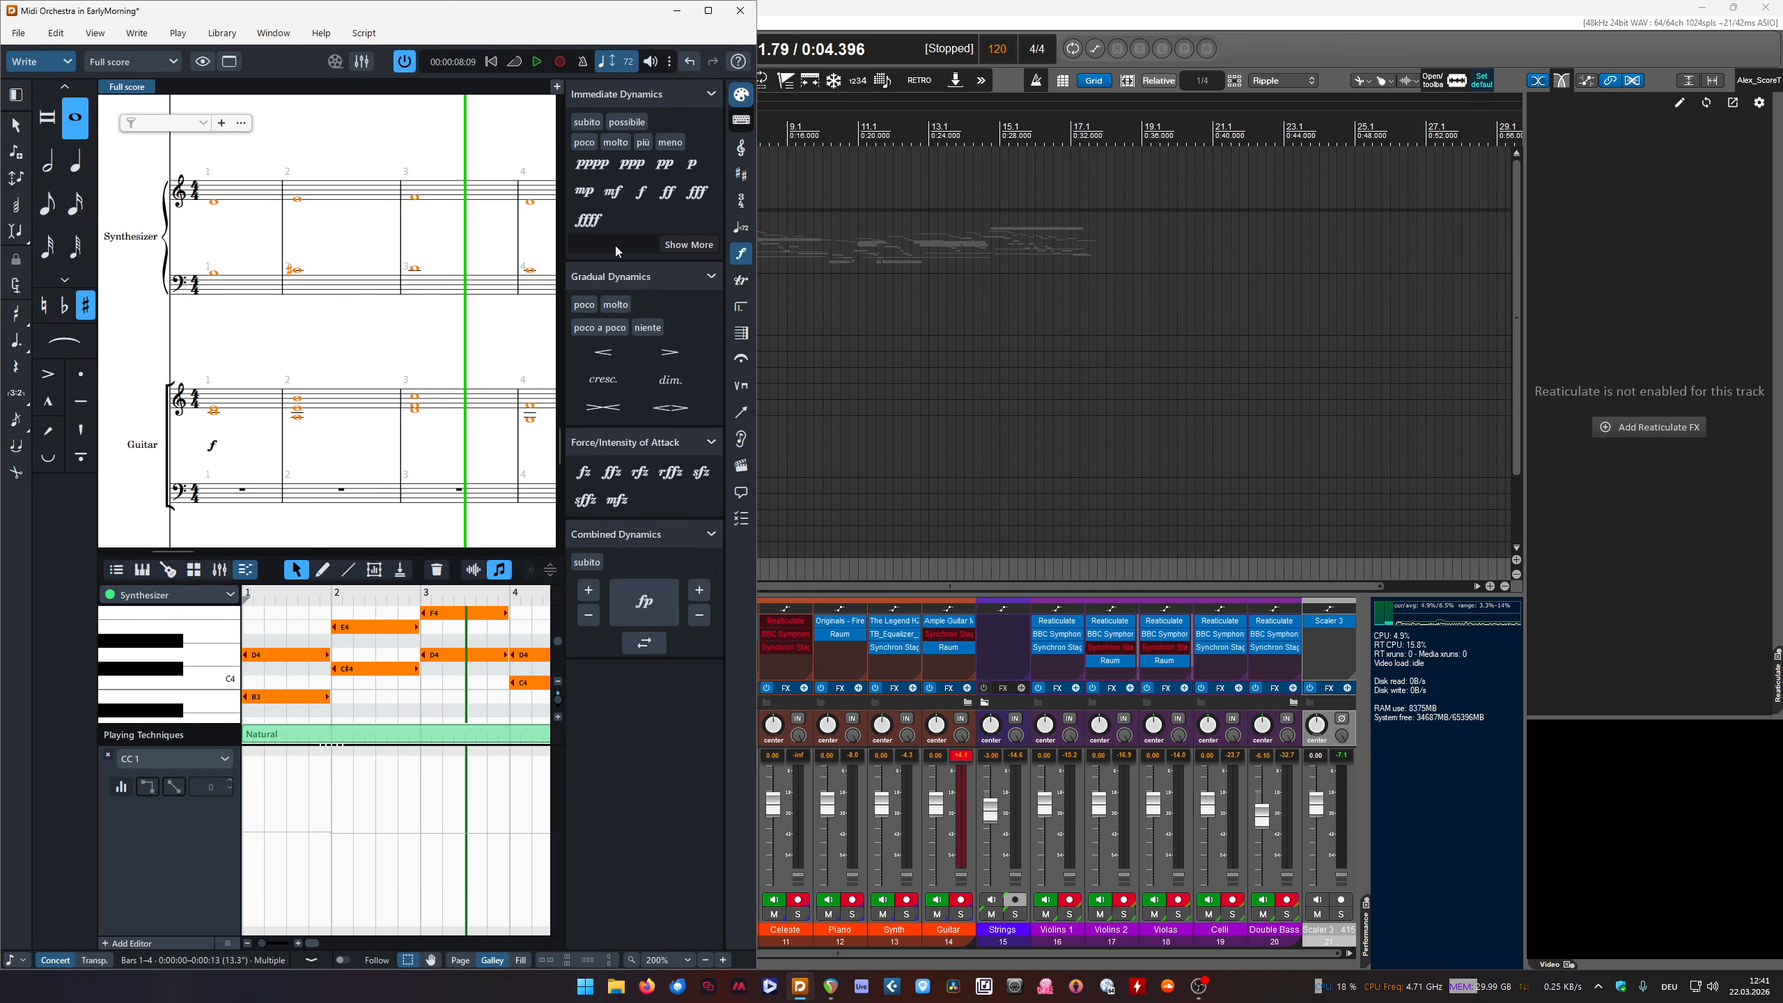
click(709, 10)
click(586, 370)
scroll(773, 352, down, 5)
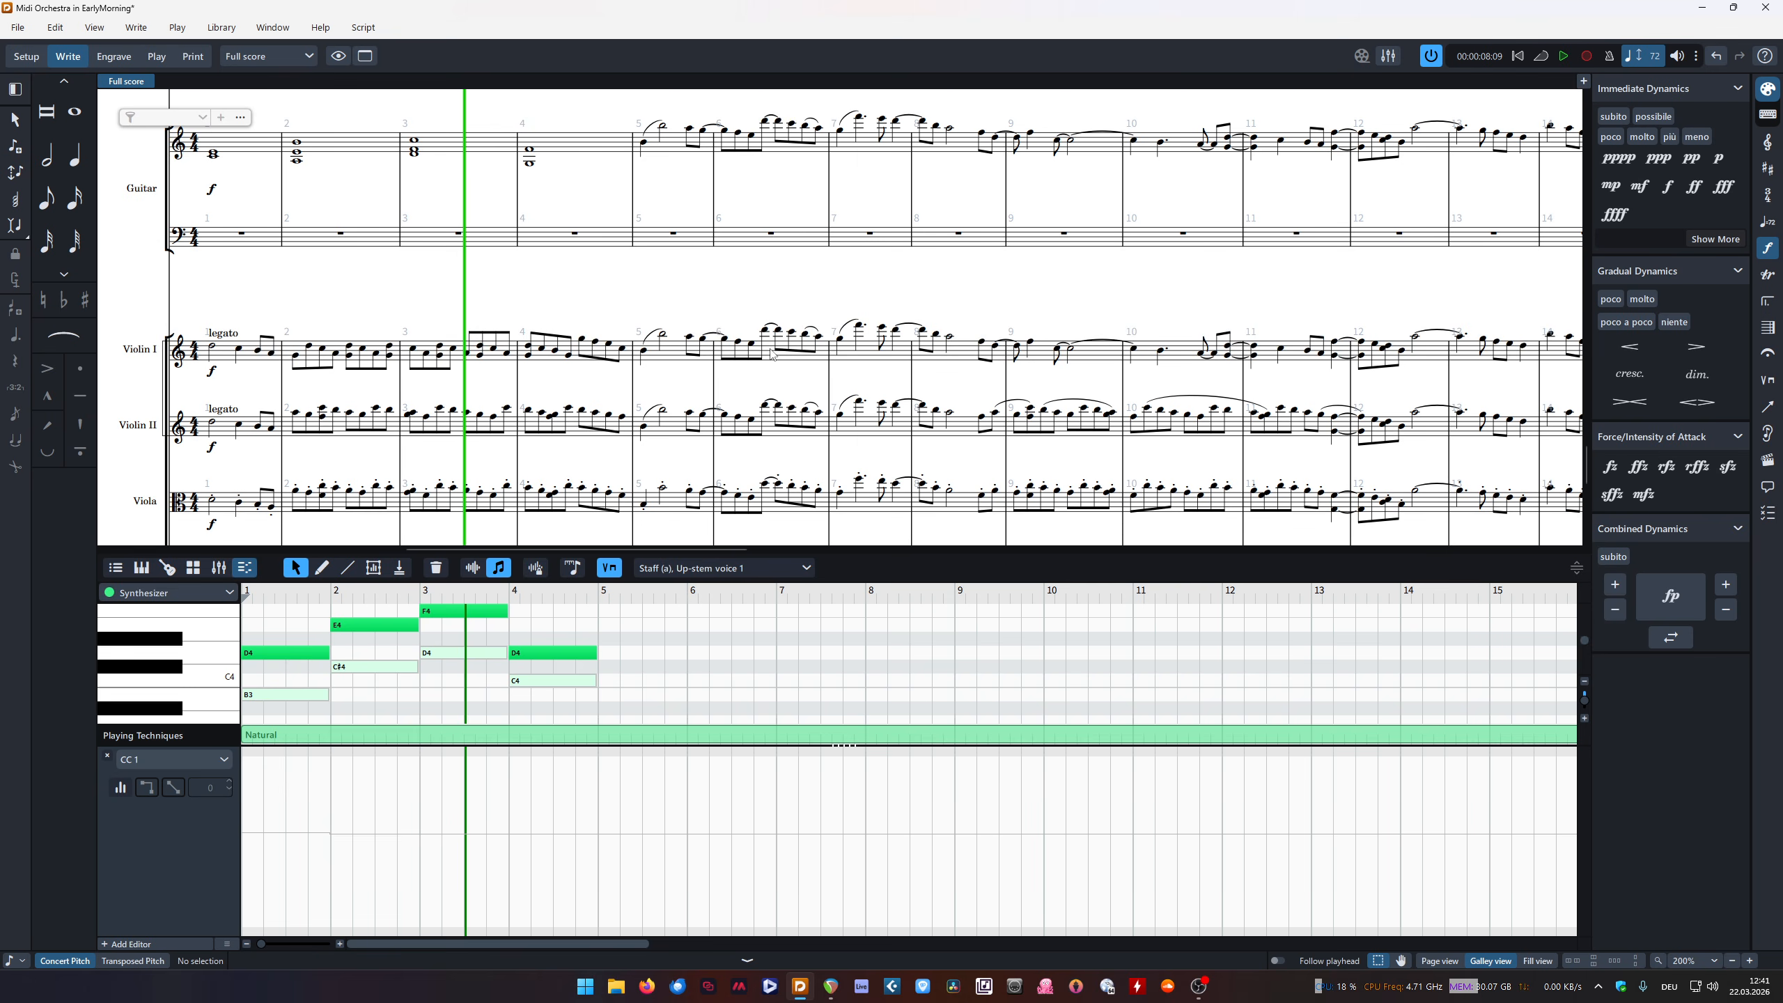
scroll(773, 352, up, 3)
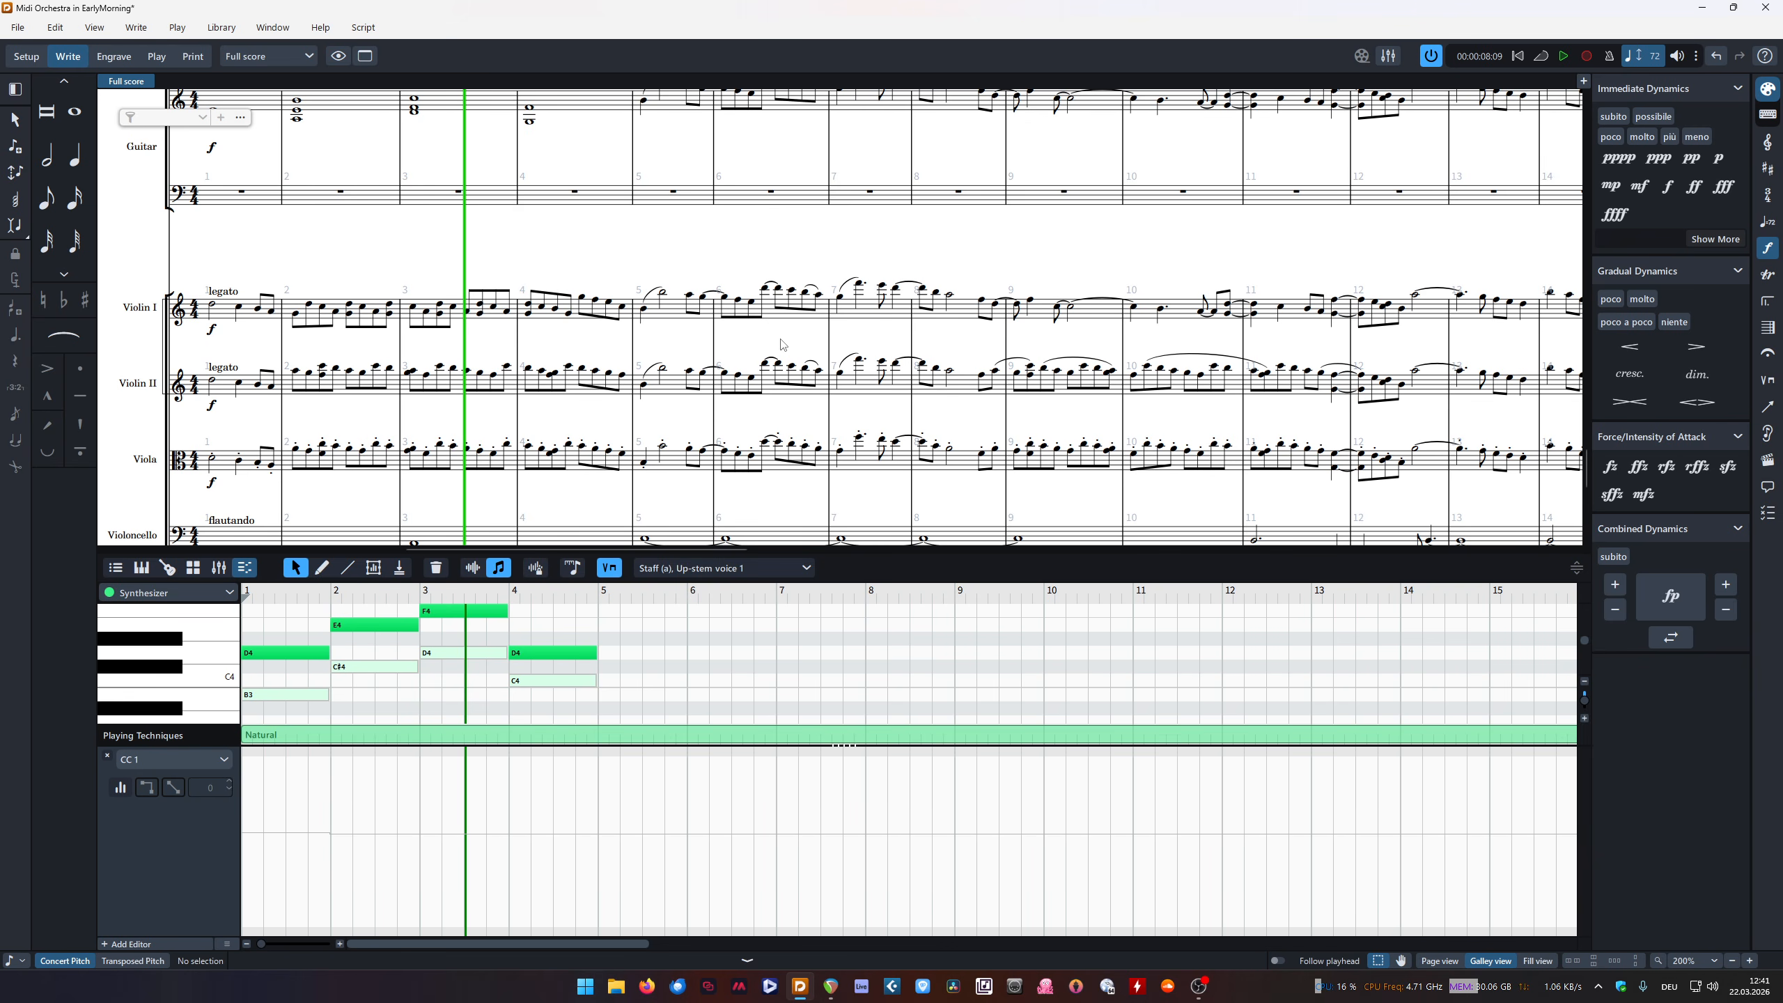
Examine the guitar chords in bars 1 to 4 and the Violin I, Violin II and Viola staves
mouse_move(620, 275)
mouse_down()
mouse_move(1115, 520)
mouse_move(1119, 489)
mouse_move(912, 330)
mouse_move(640, 272)
mouse_up()
click(1119, 490)
click(646, 274)
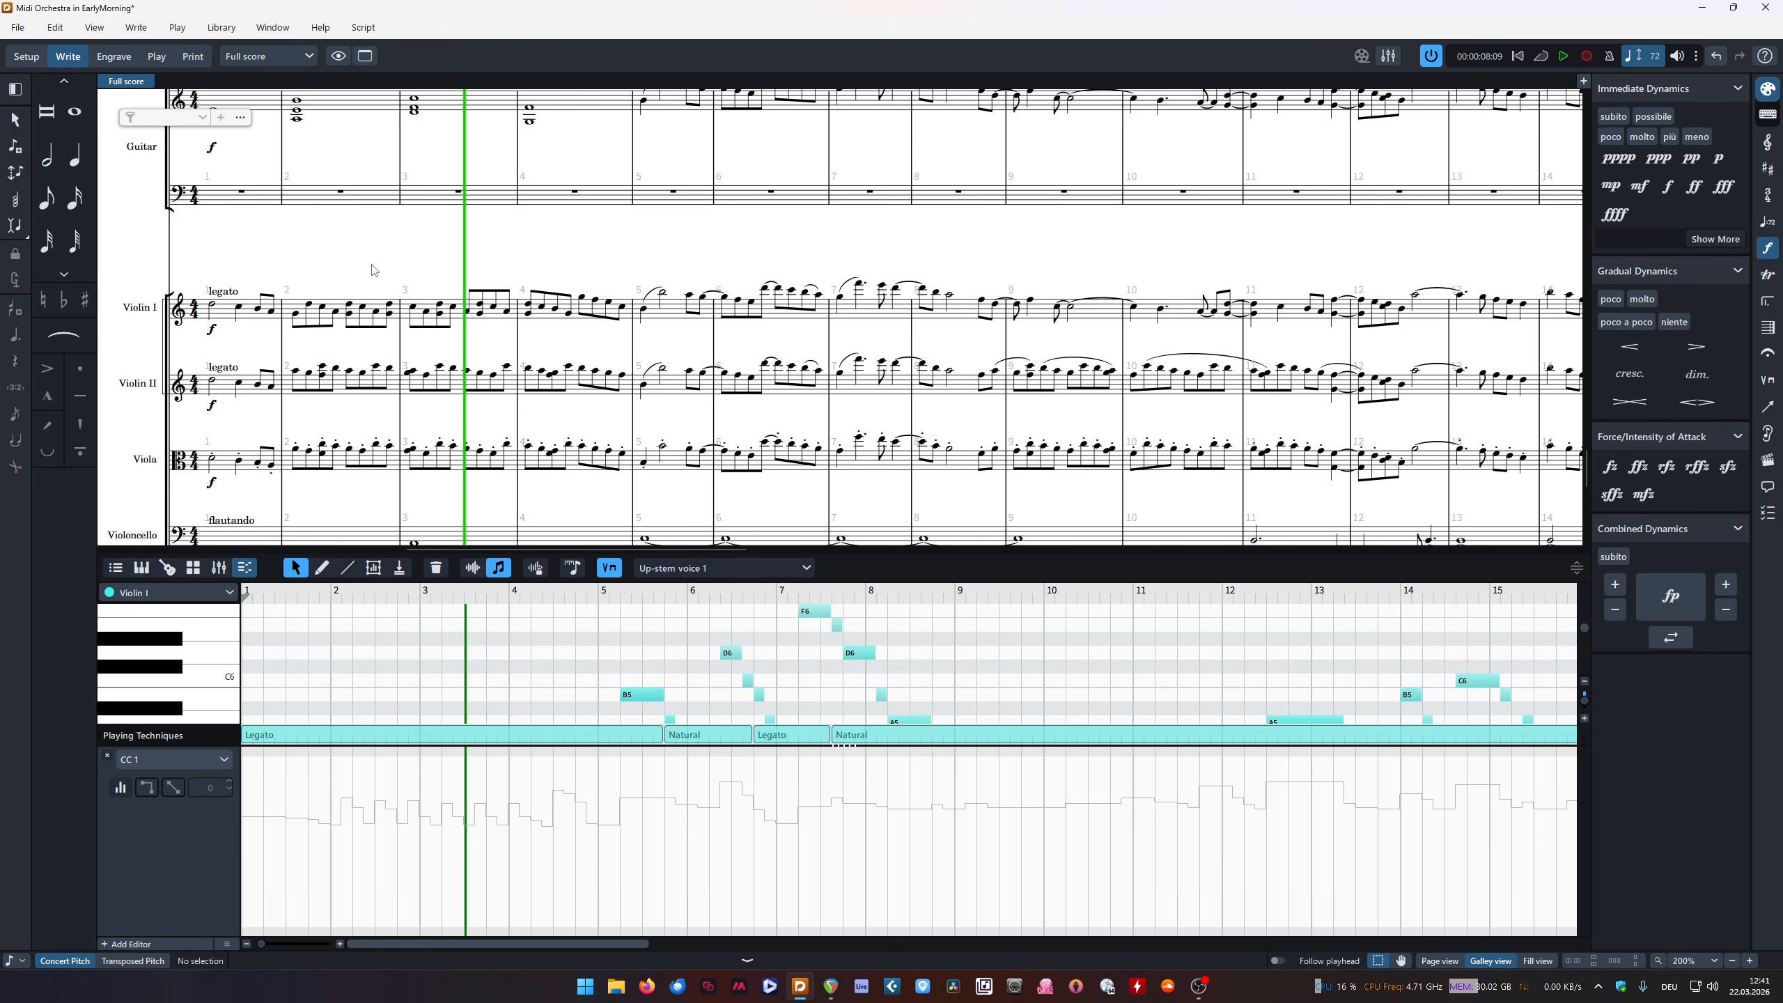
scroll(406, 332, up, 4)
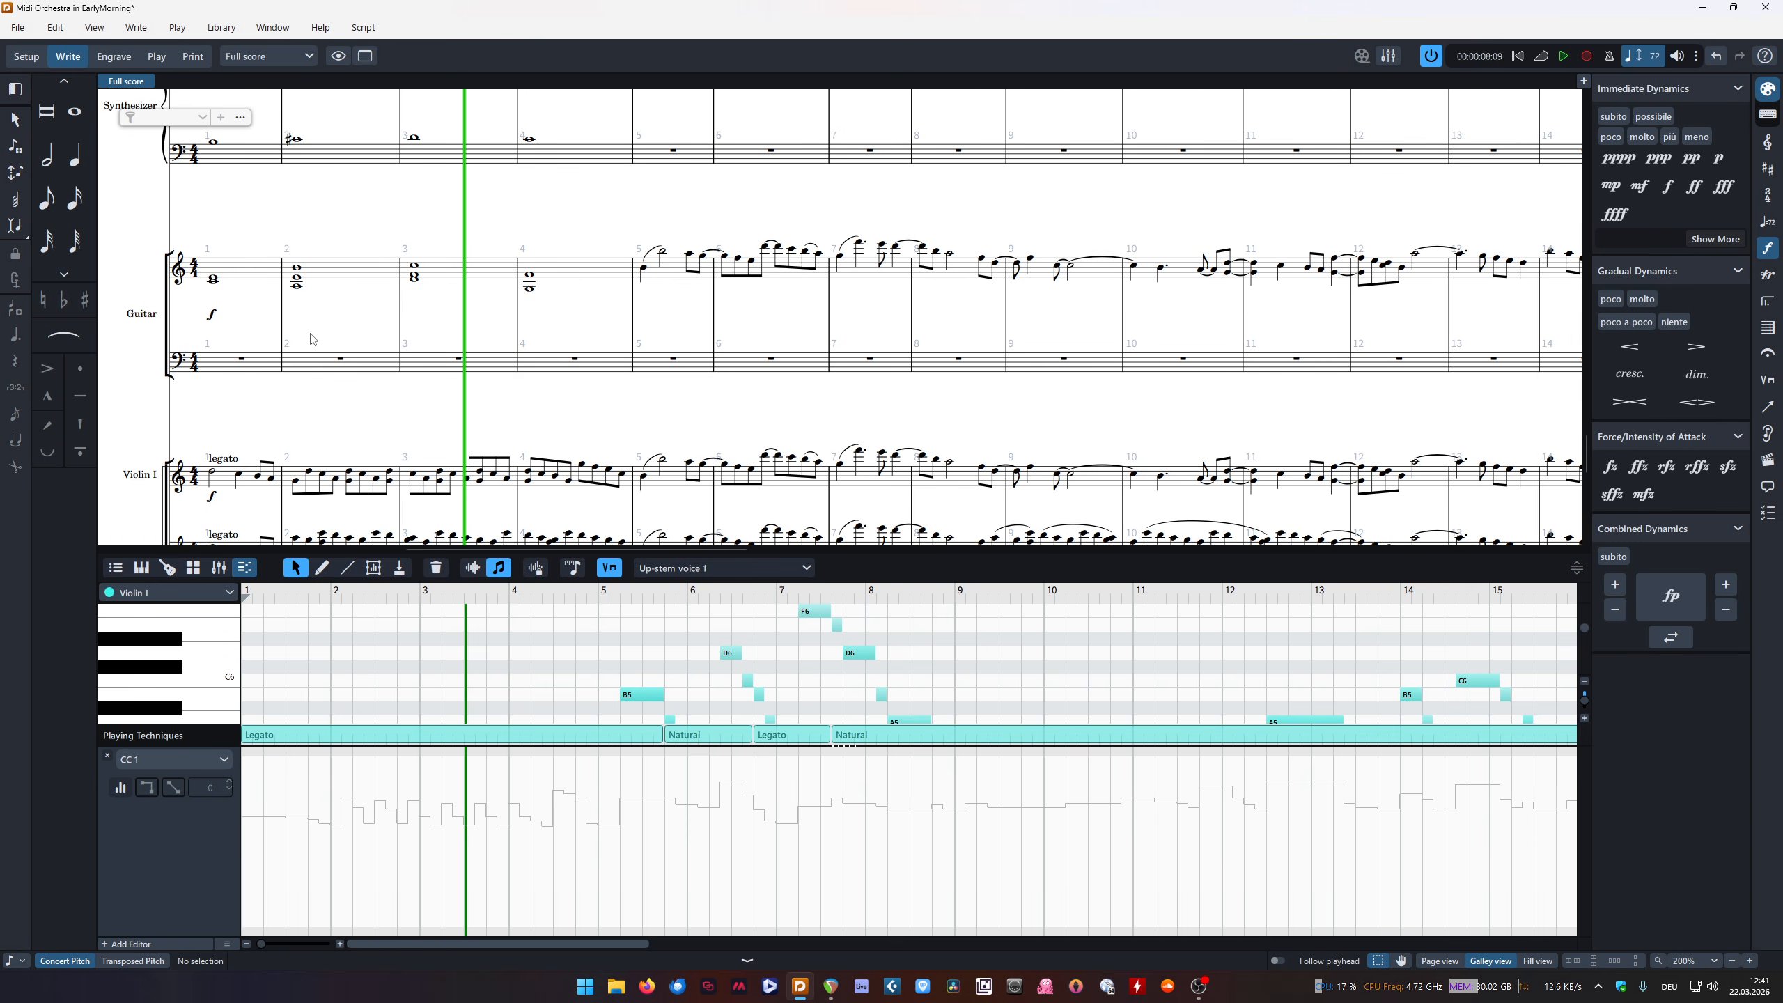
drag(606, 222, 197, 321)
click(425, 235)
scroll(619, 335, up, 1)
scroll(618, 334, down, 5)
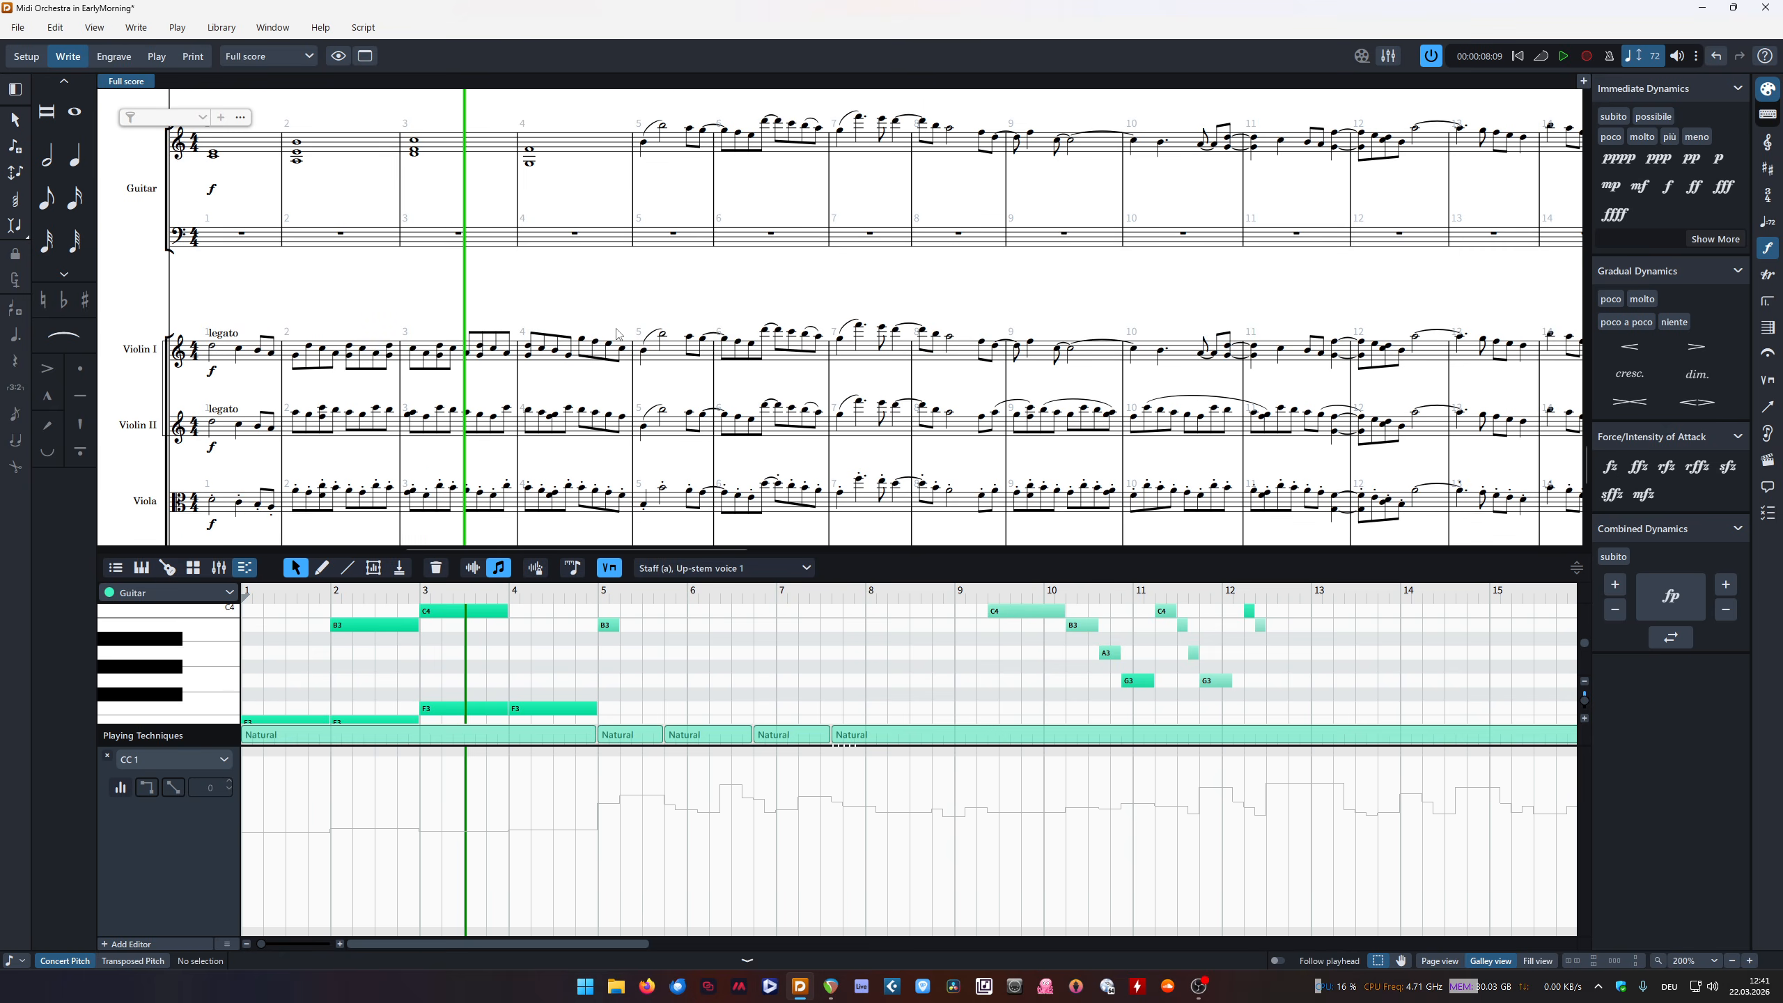
Select all the Violin I music from its first note to the end of the flow
click(213, 223)
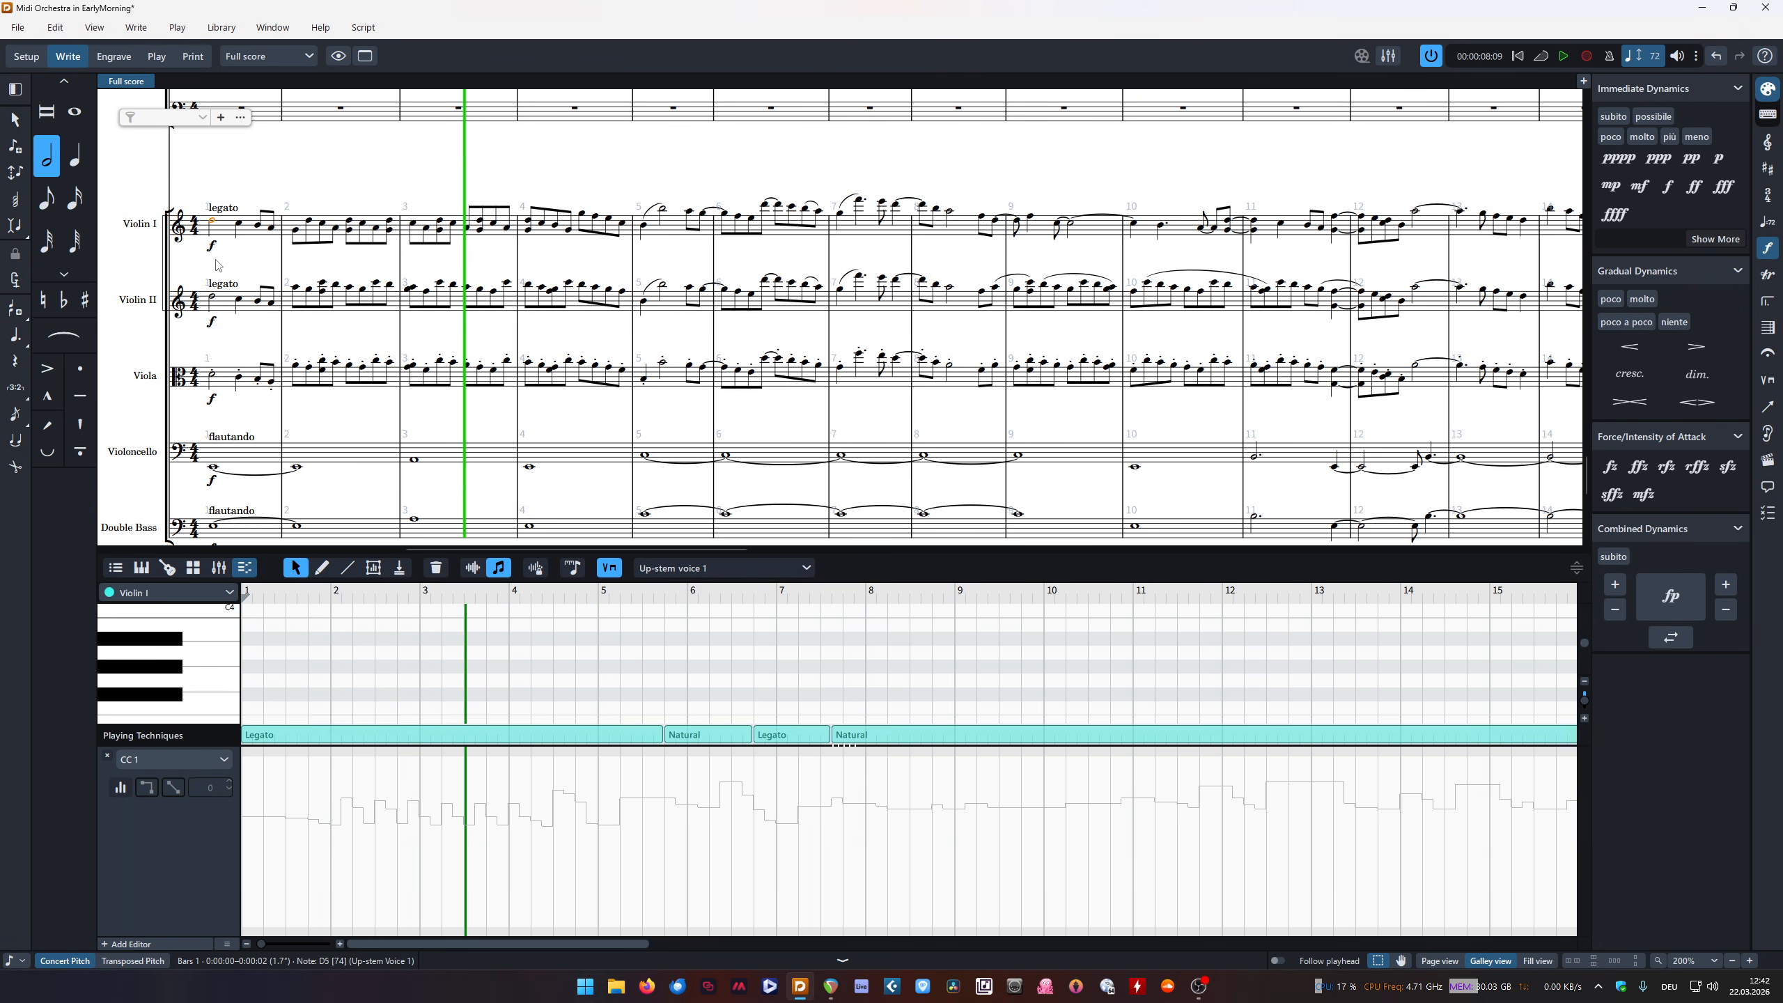
key(ctrl+shift+End)
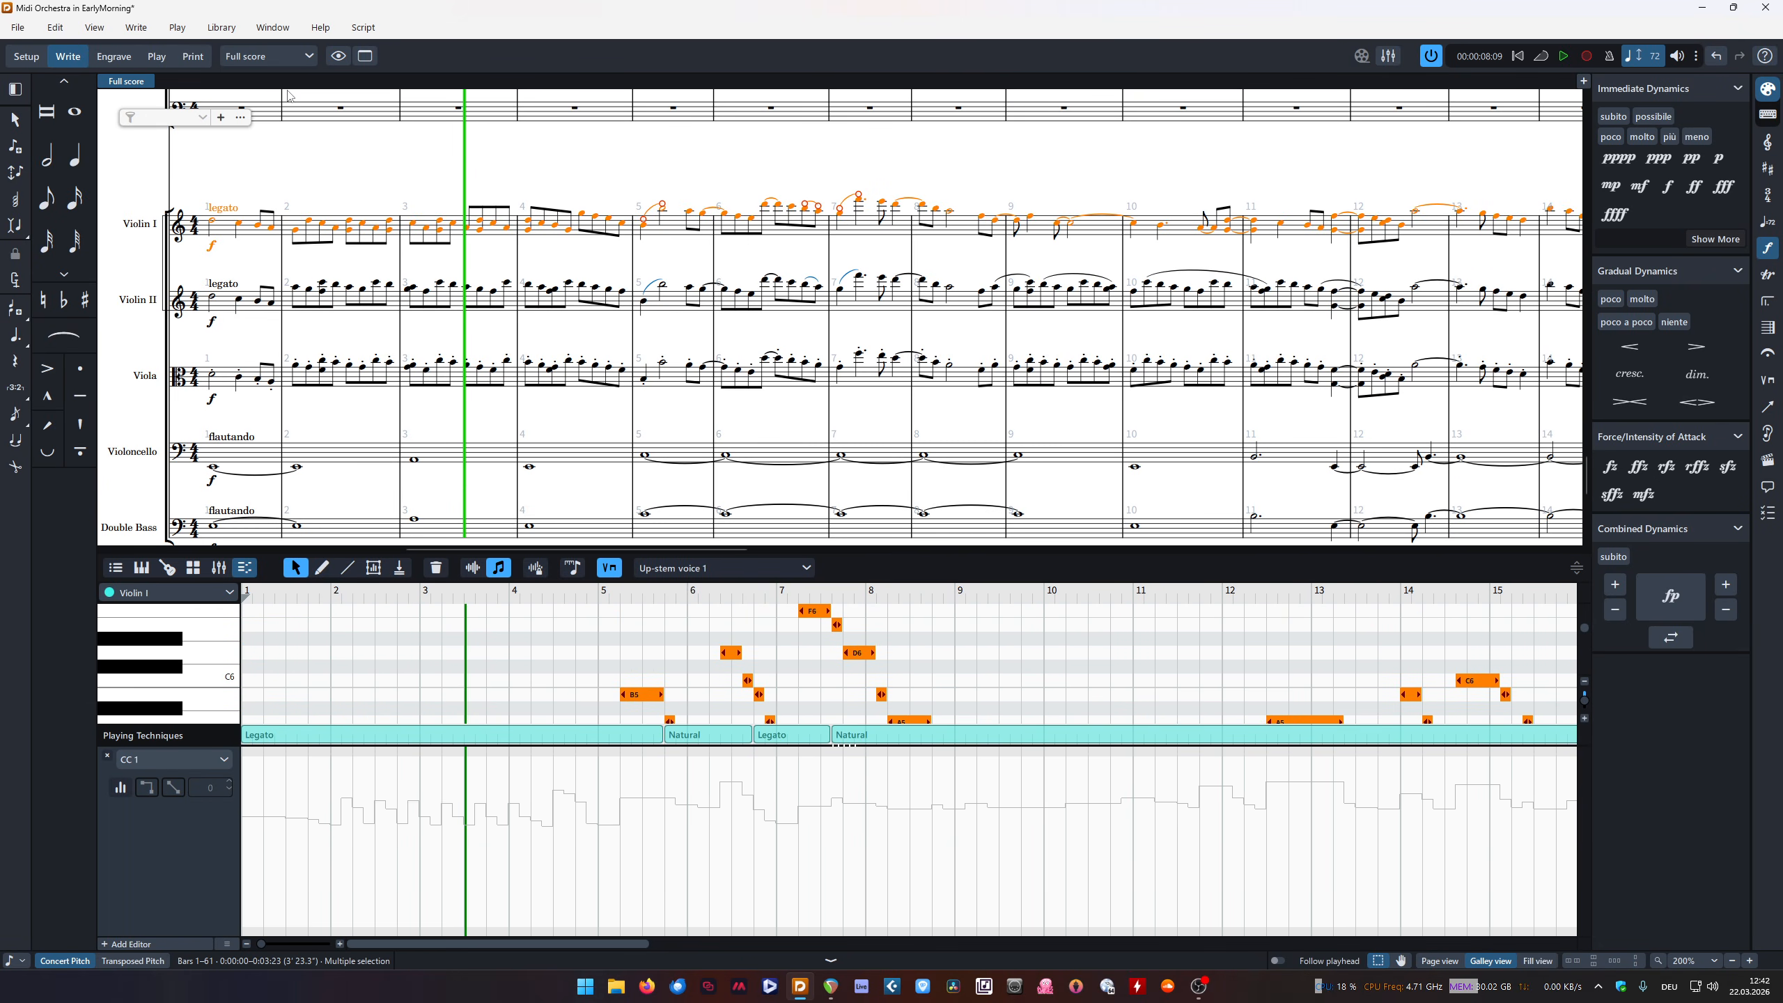
click(219, 27)
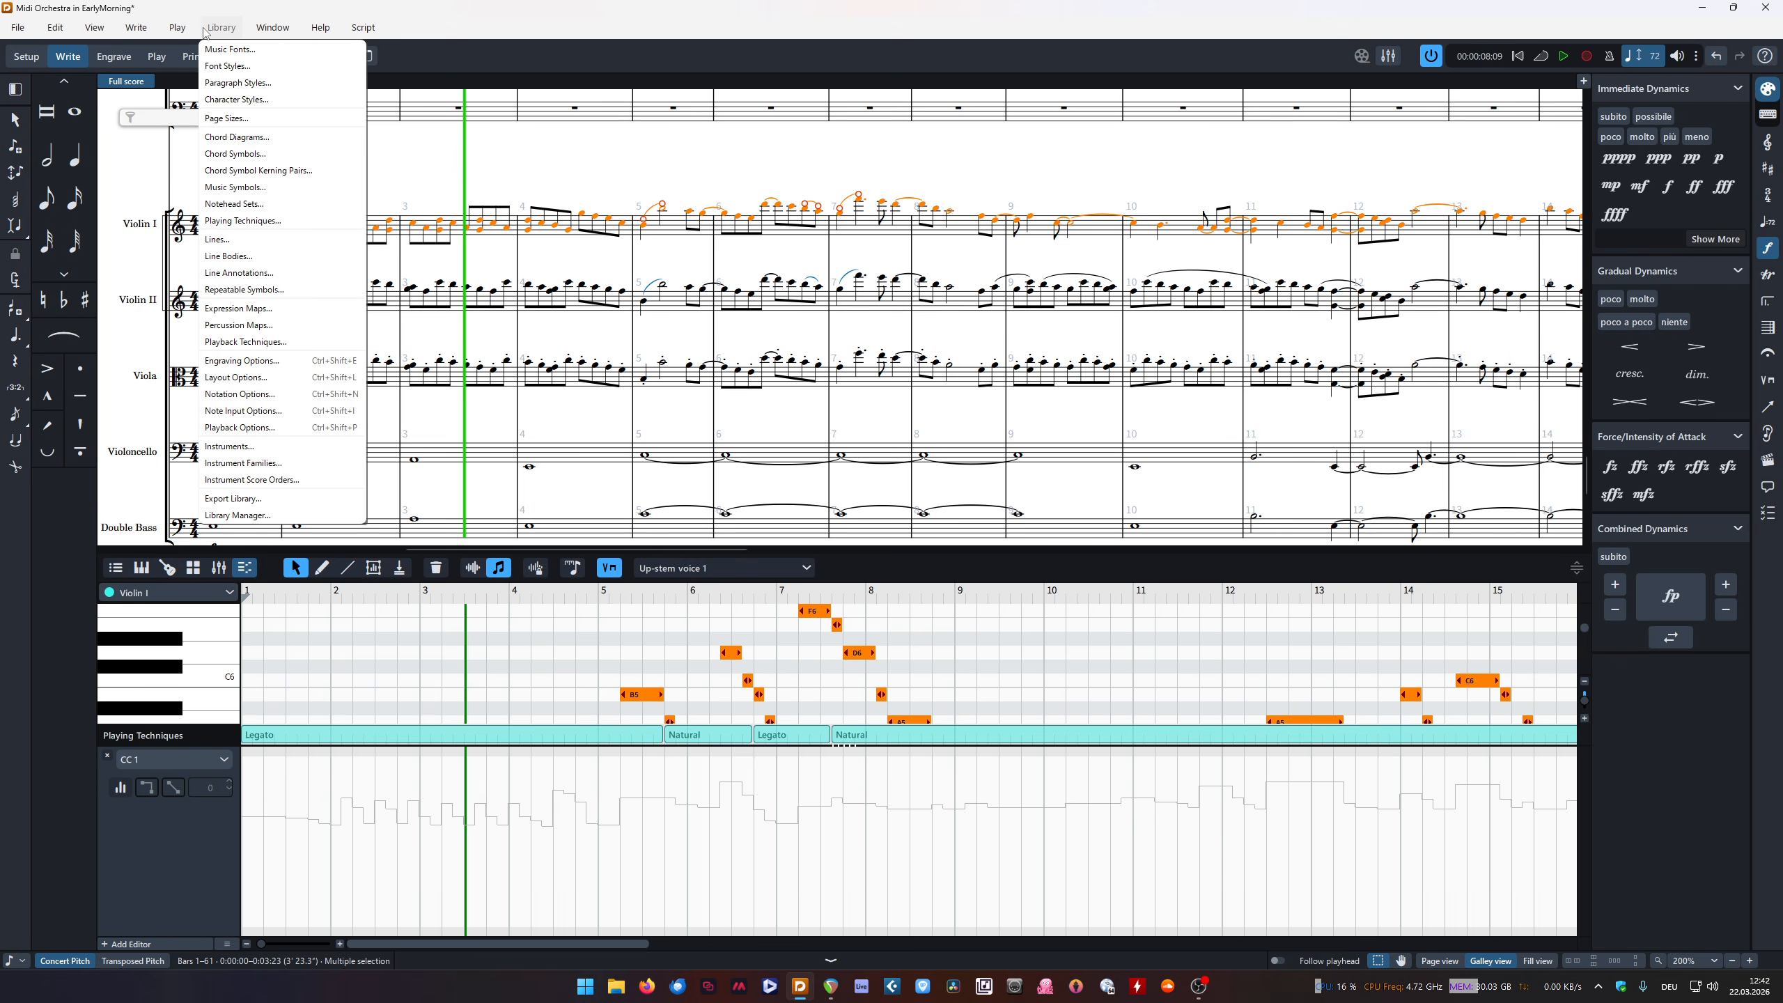
click(202, 28)
key(k)
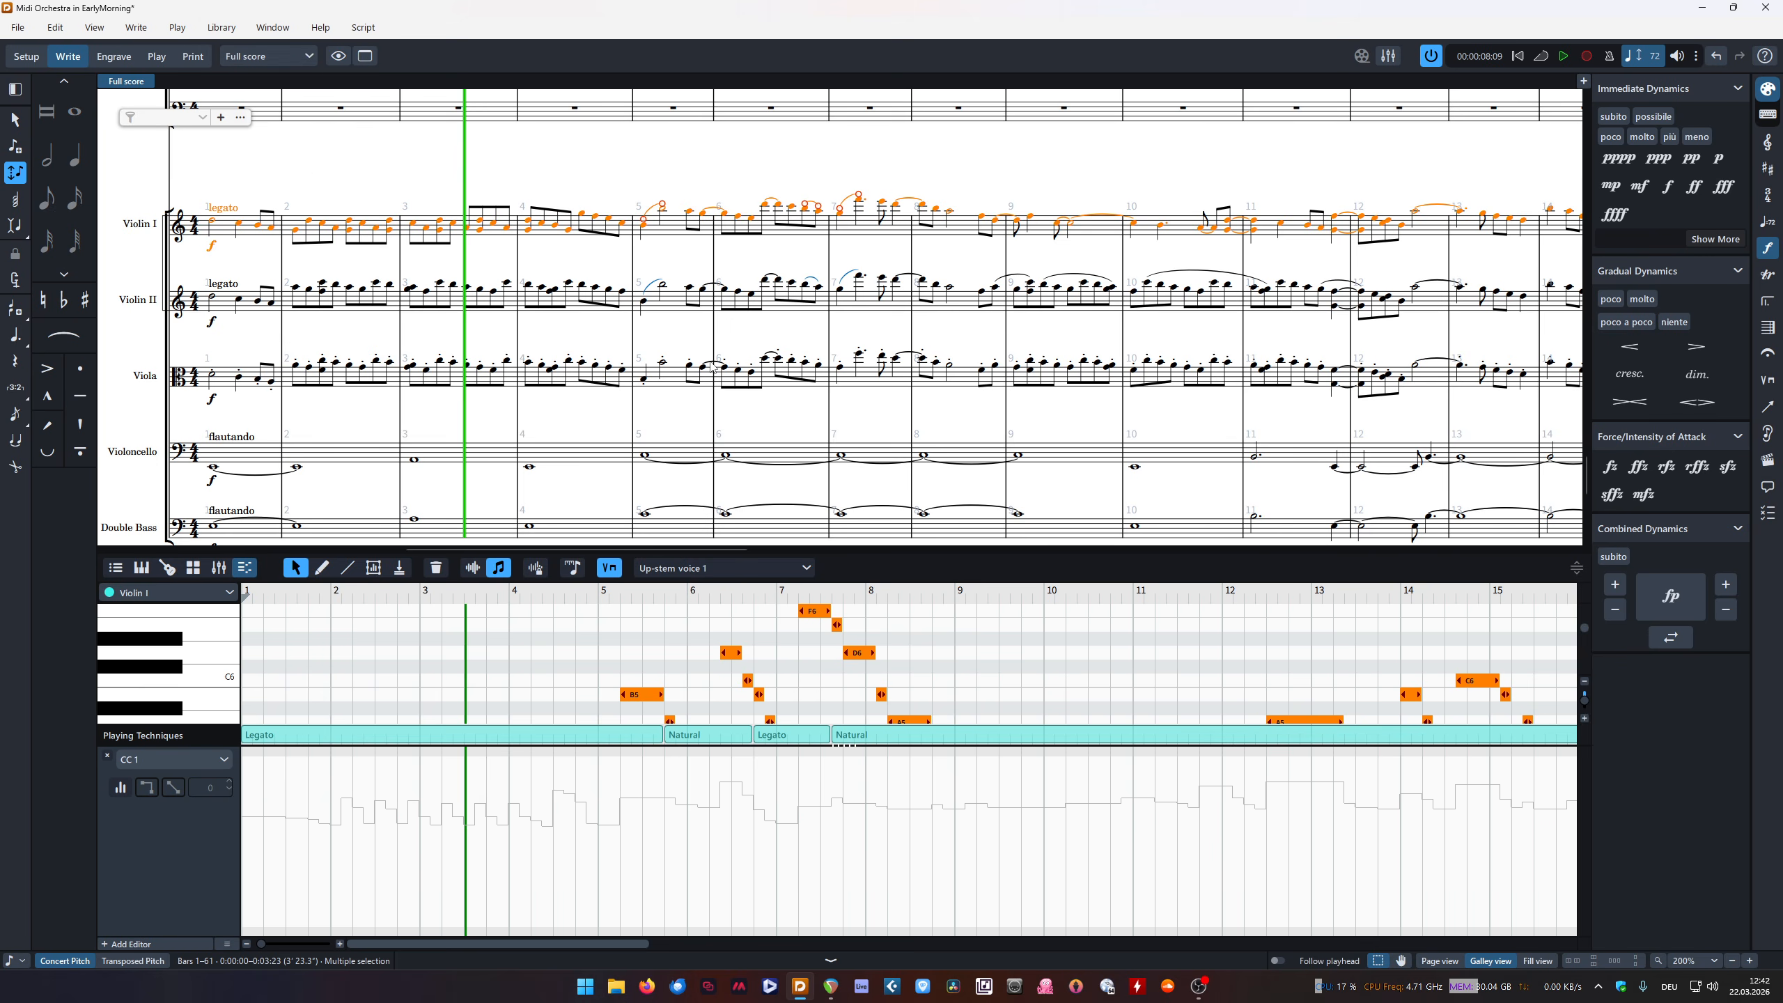
Play the opening of the score briefly and return the playhead to the beginning
key(space)
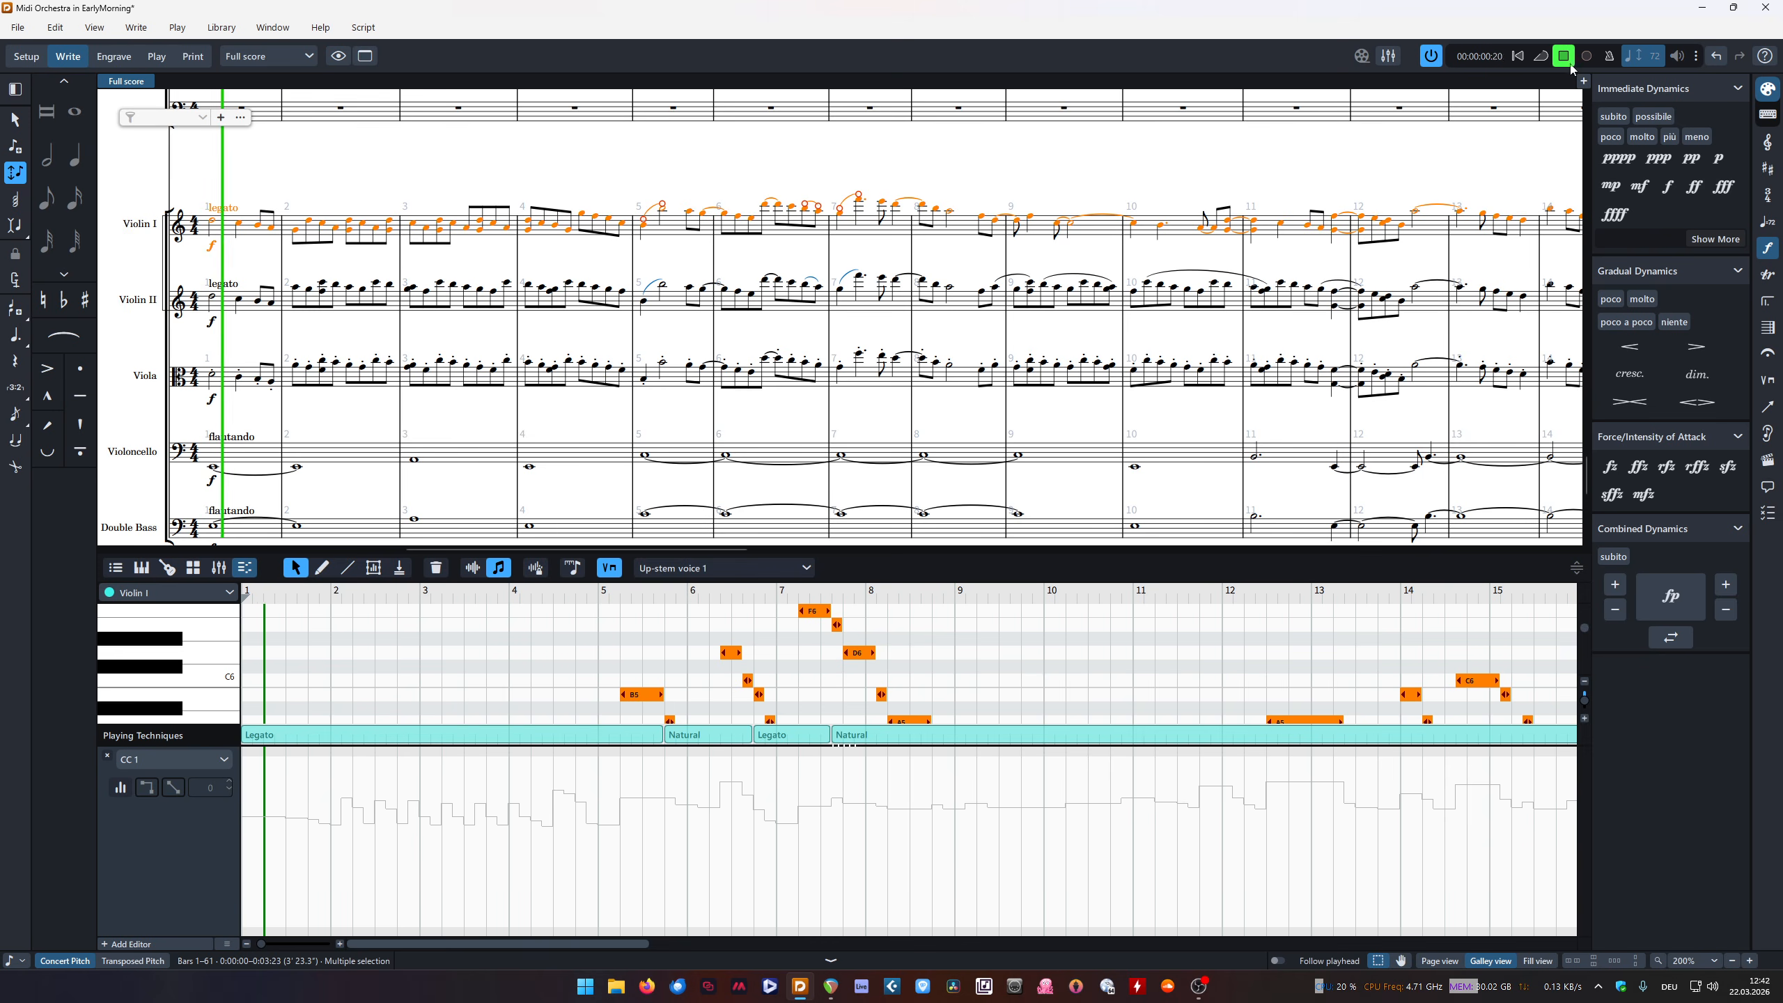
click(1520, 57)
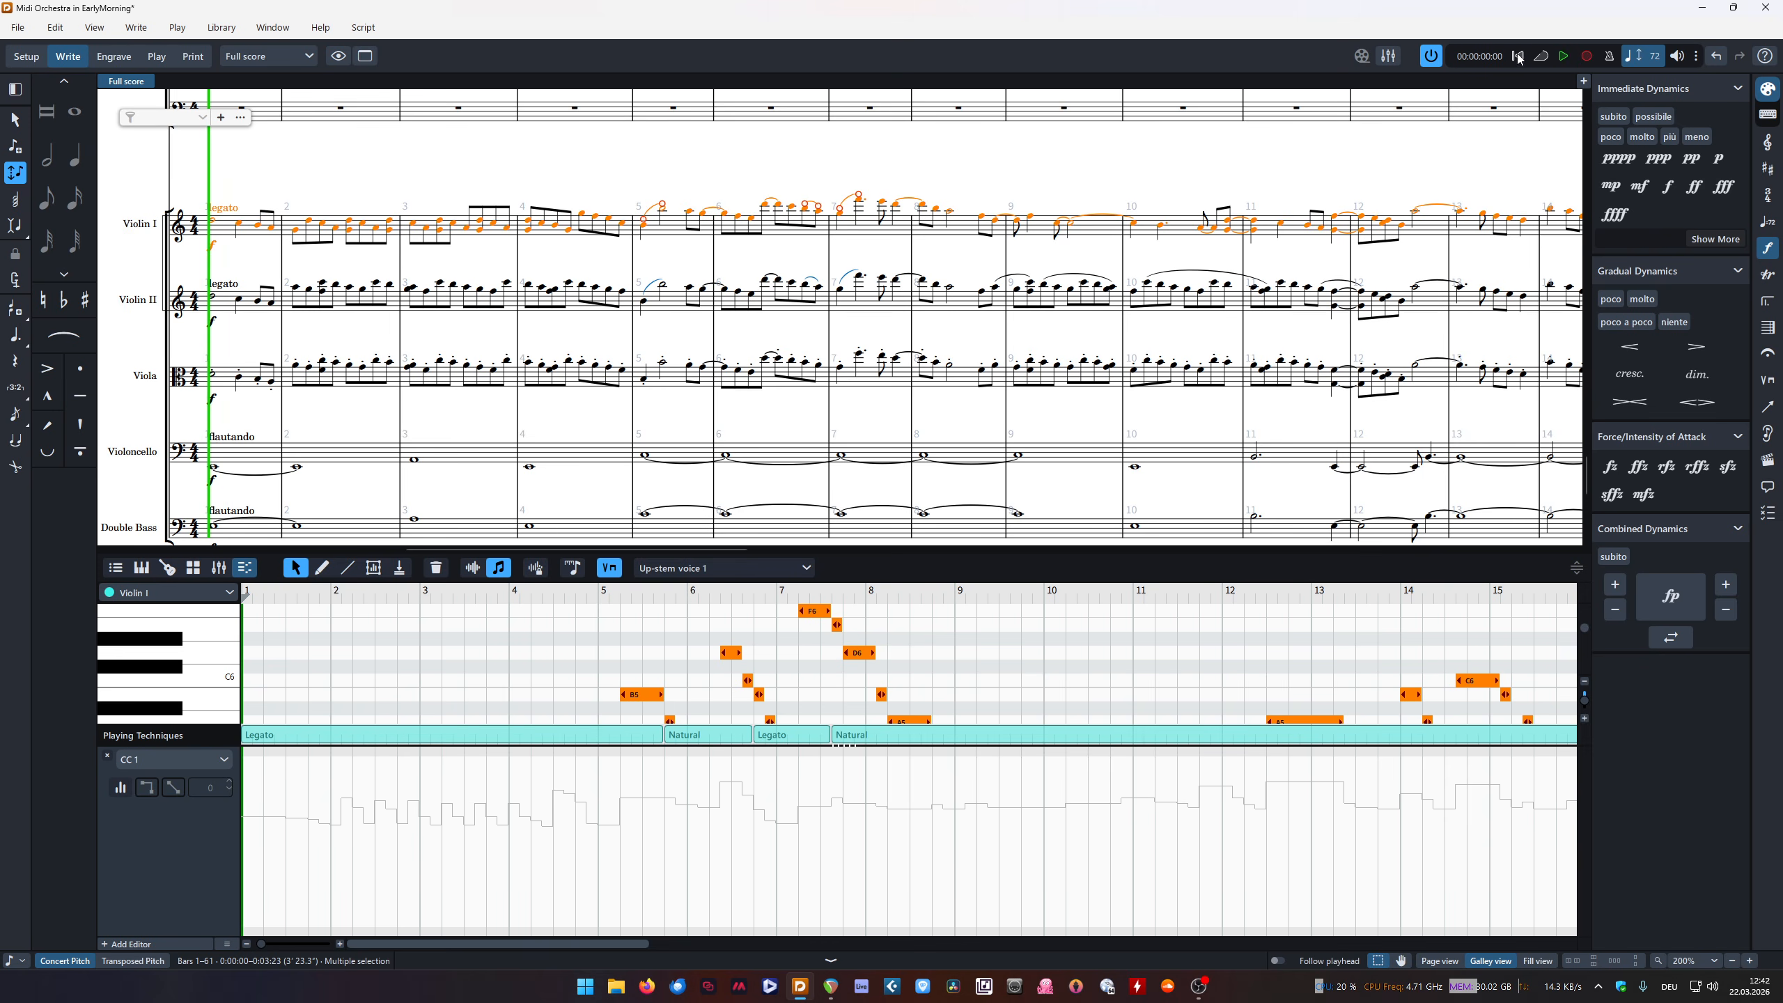
key(shift+p)
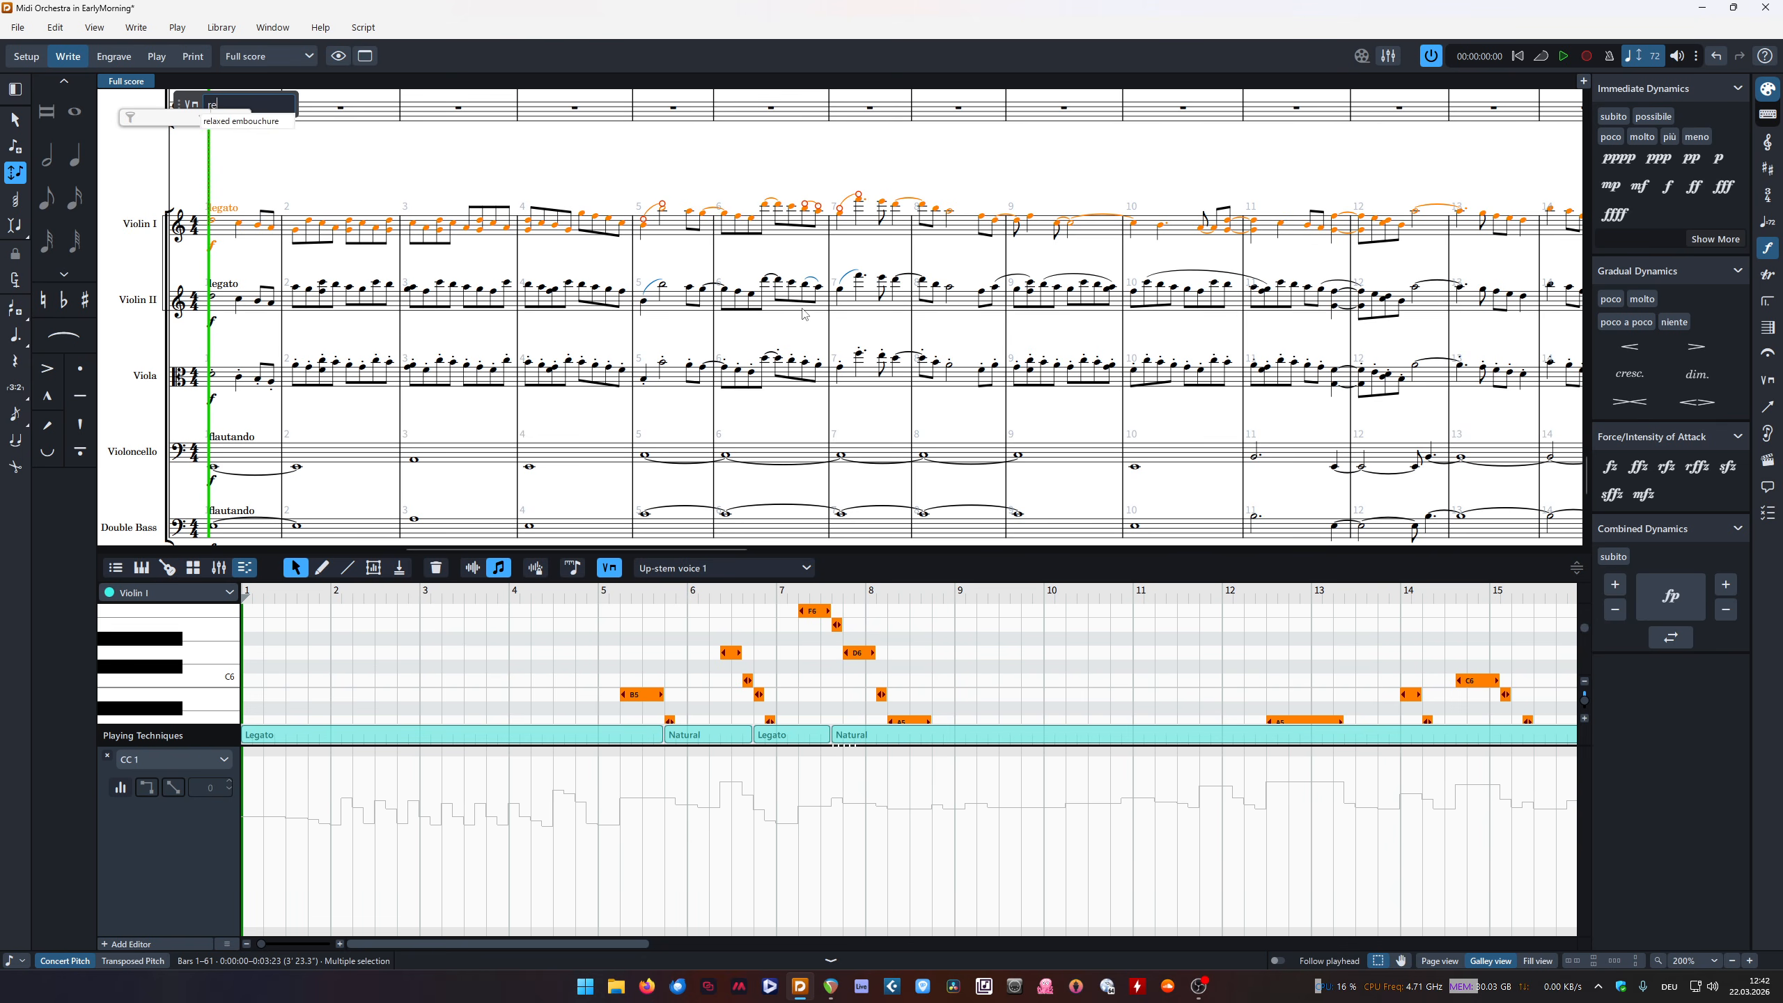
key(Escape)
Search the commands for "map" and open Map Scale for the selected Violin I music
text(j)
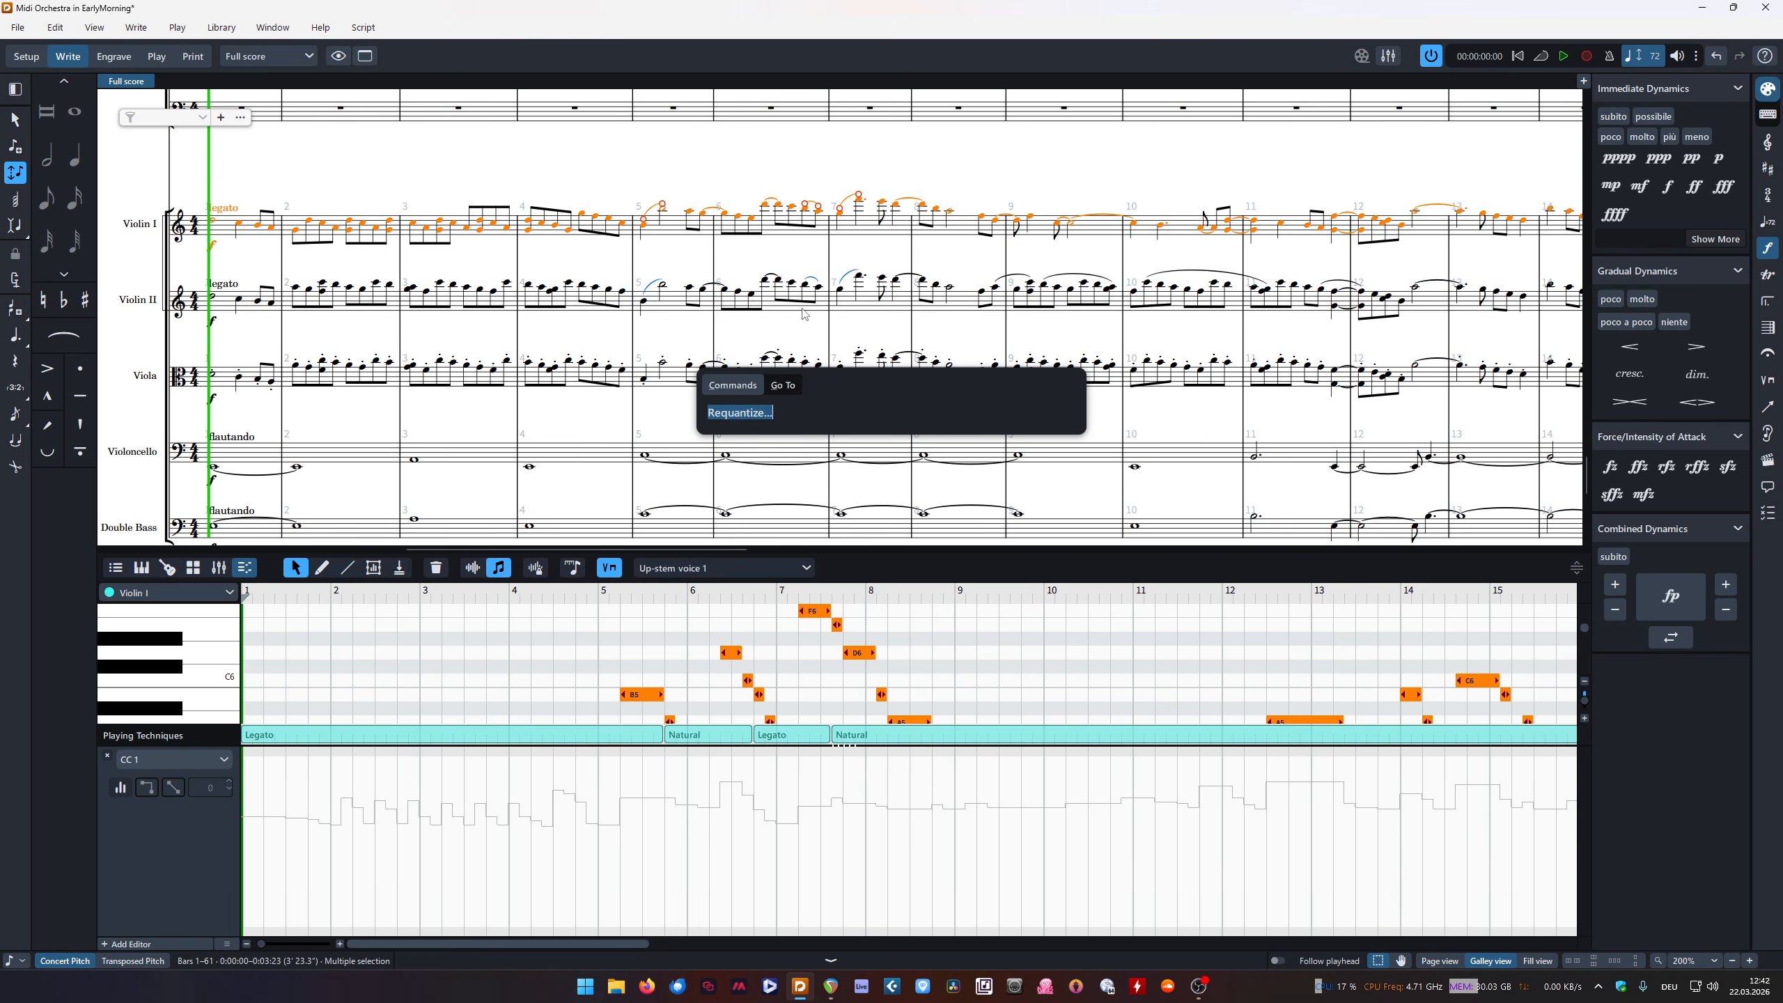
text(remp)
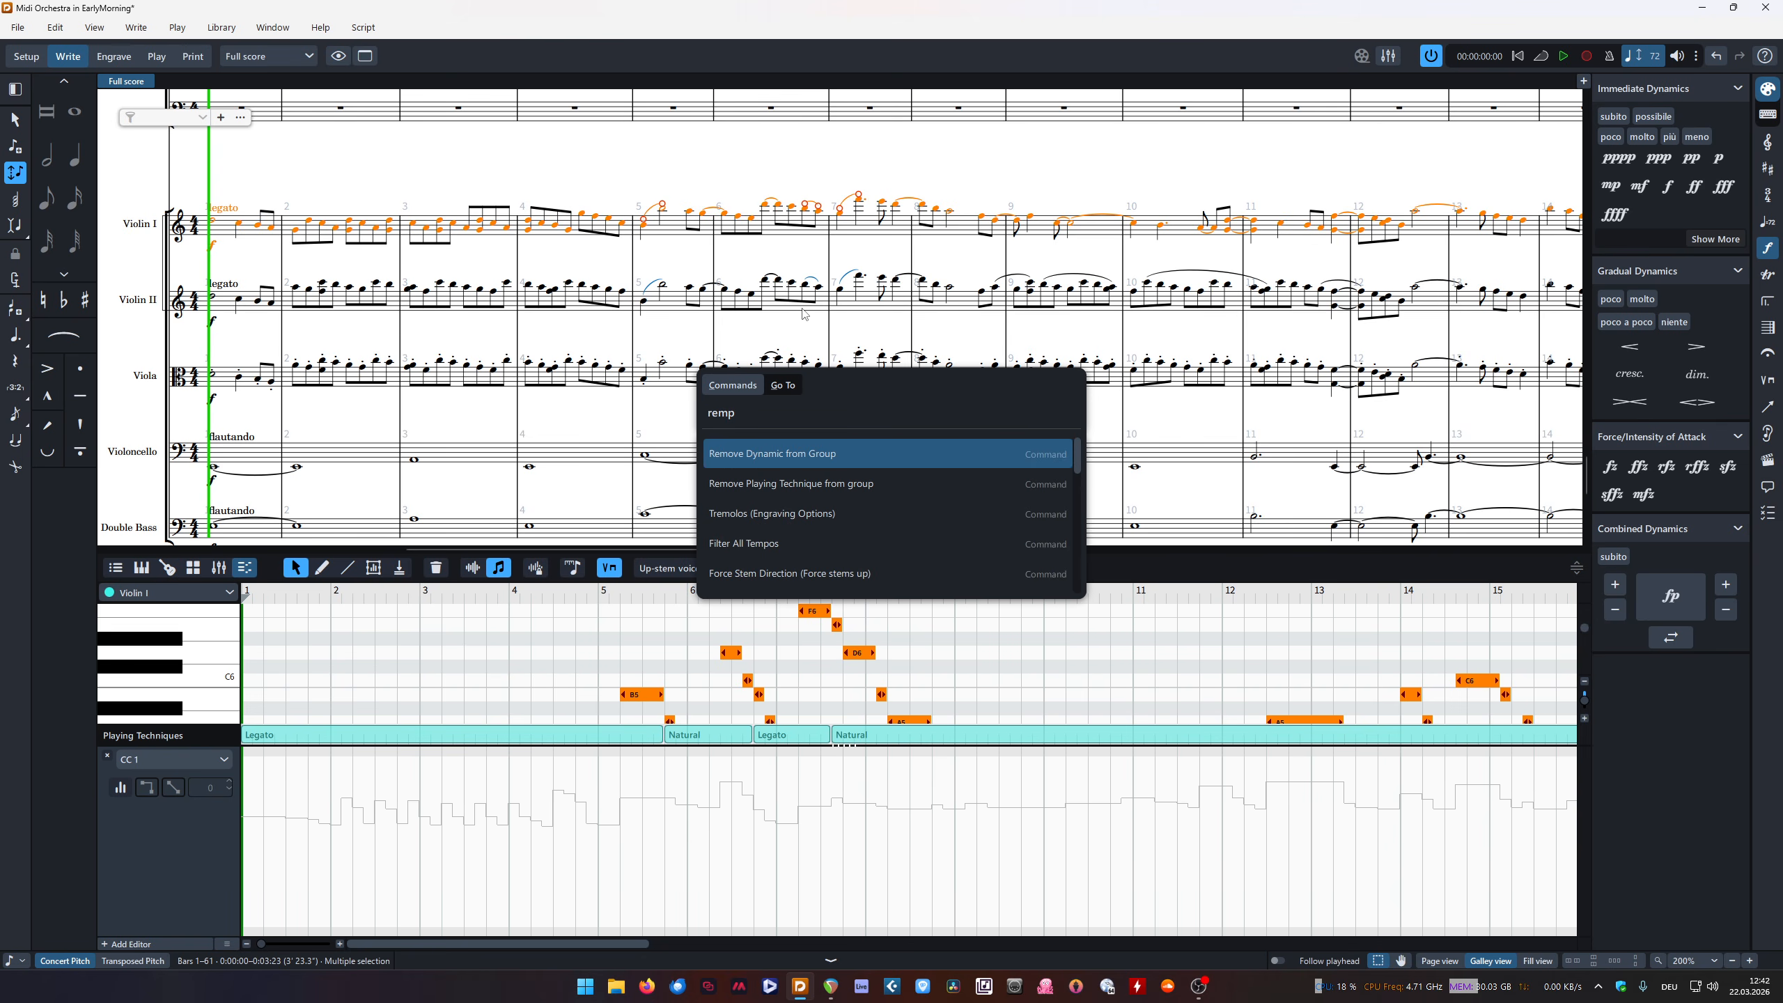
key(BackSpace)
key(BackSpace)
key(BackSpace)
key(BackSpace)
text(map)
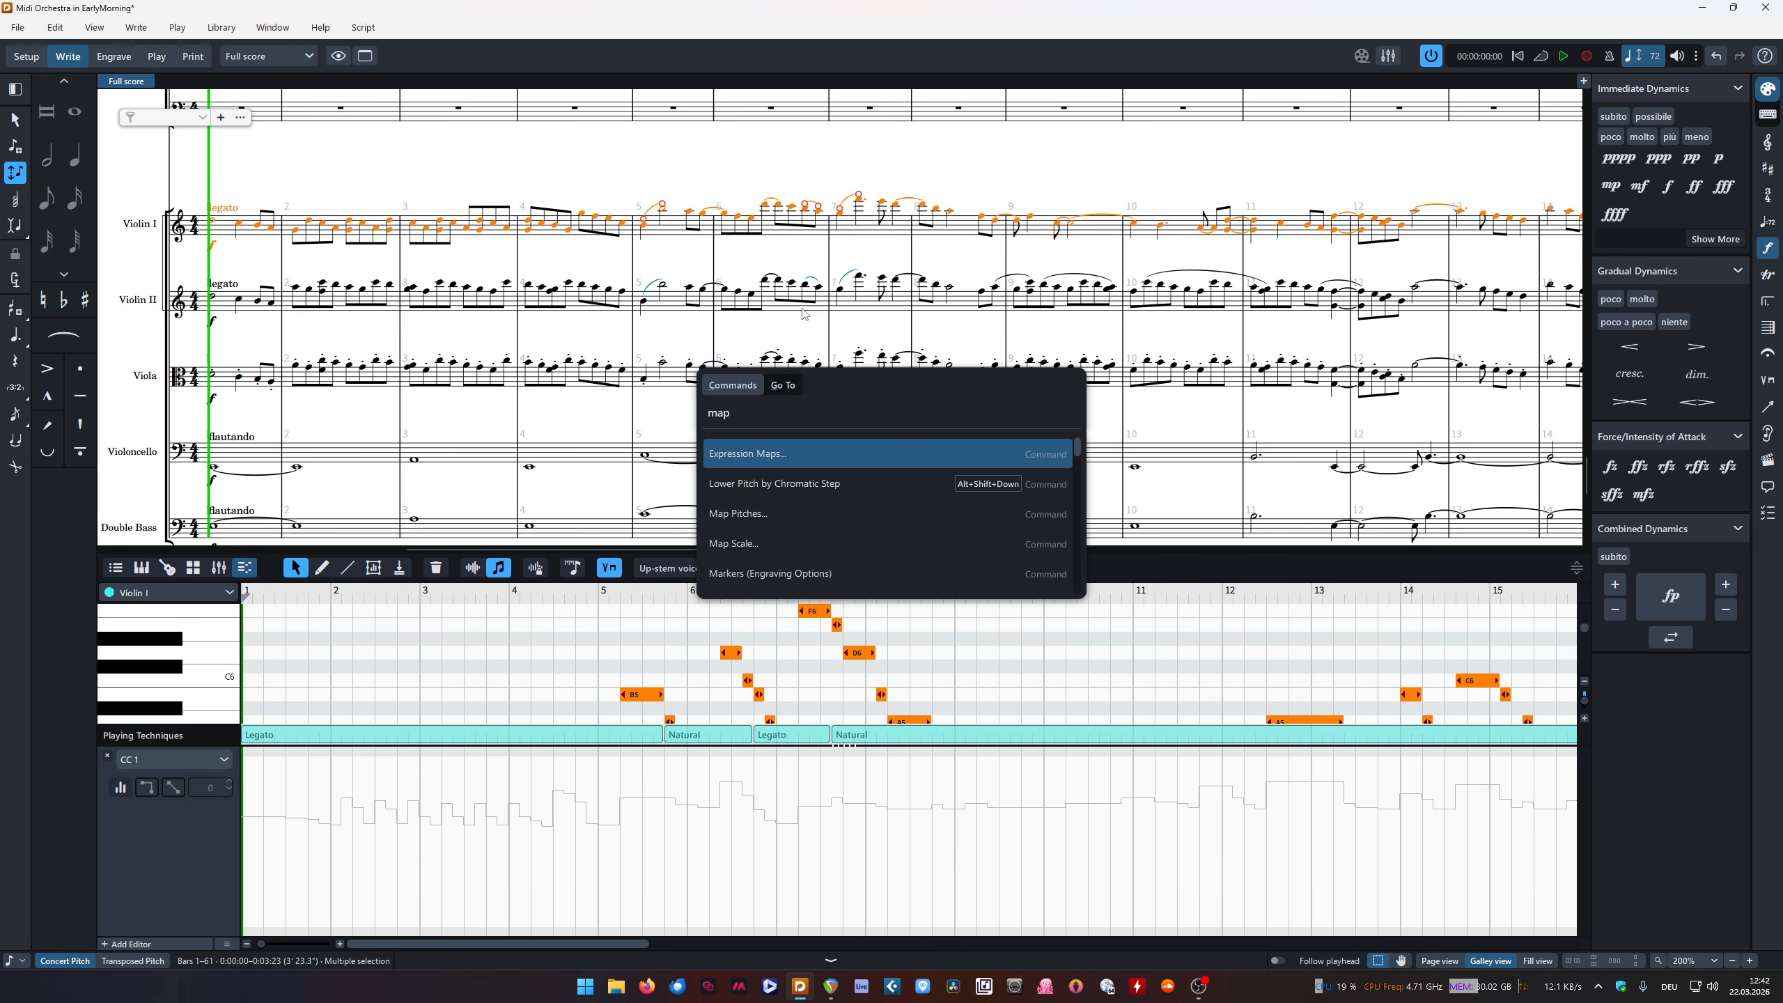
key(Down)
key(Down)
key(Down)
key(Return)
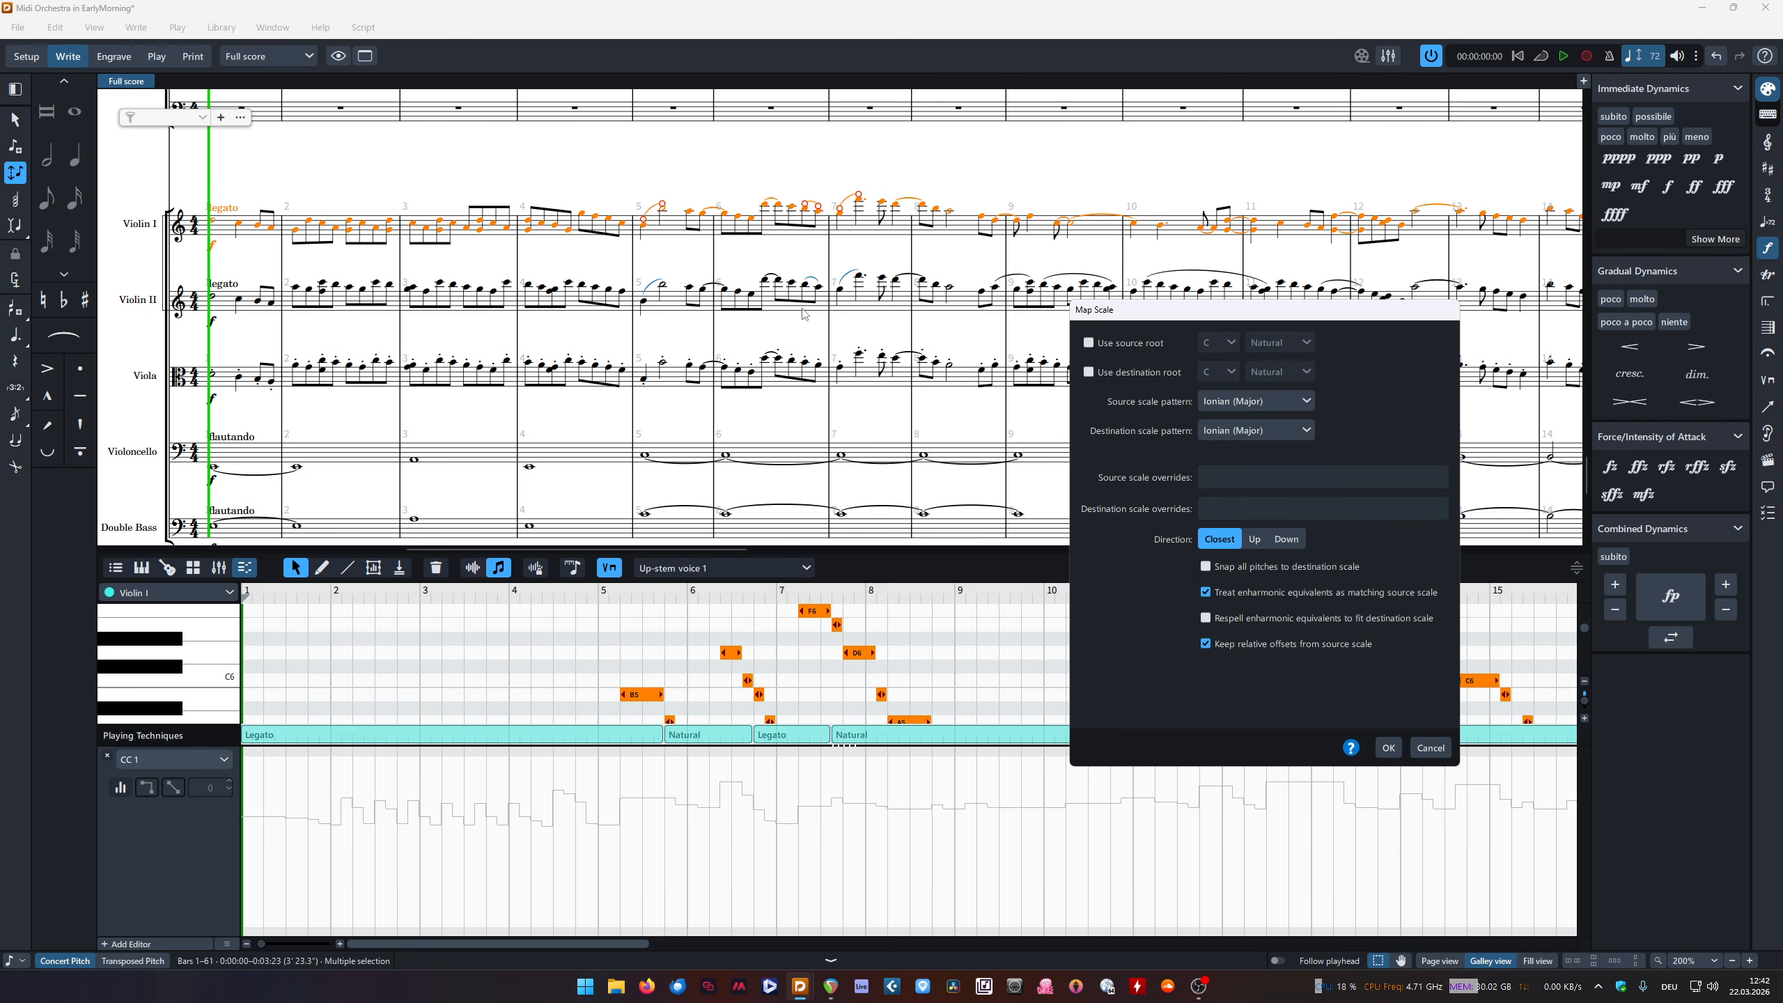
Enable the source and destination roots, keeping C Natural as the source and choosing F Sharp as the destination
drag(1243, 310, 712, 364)
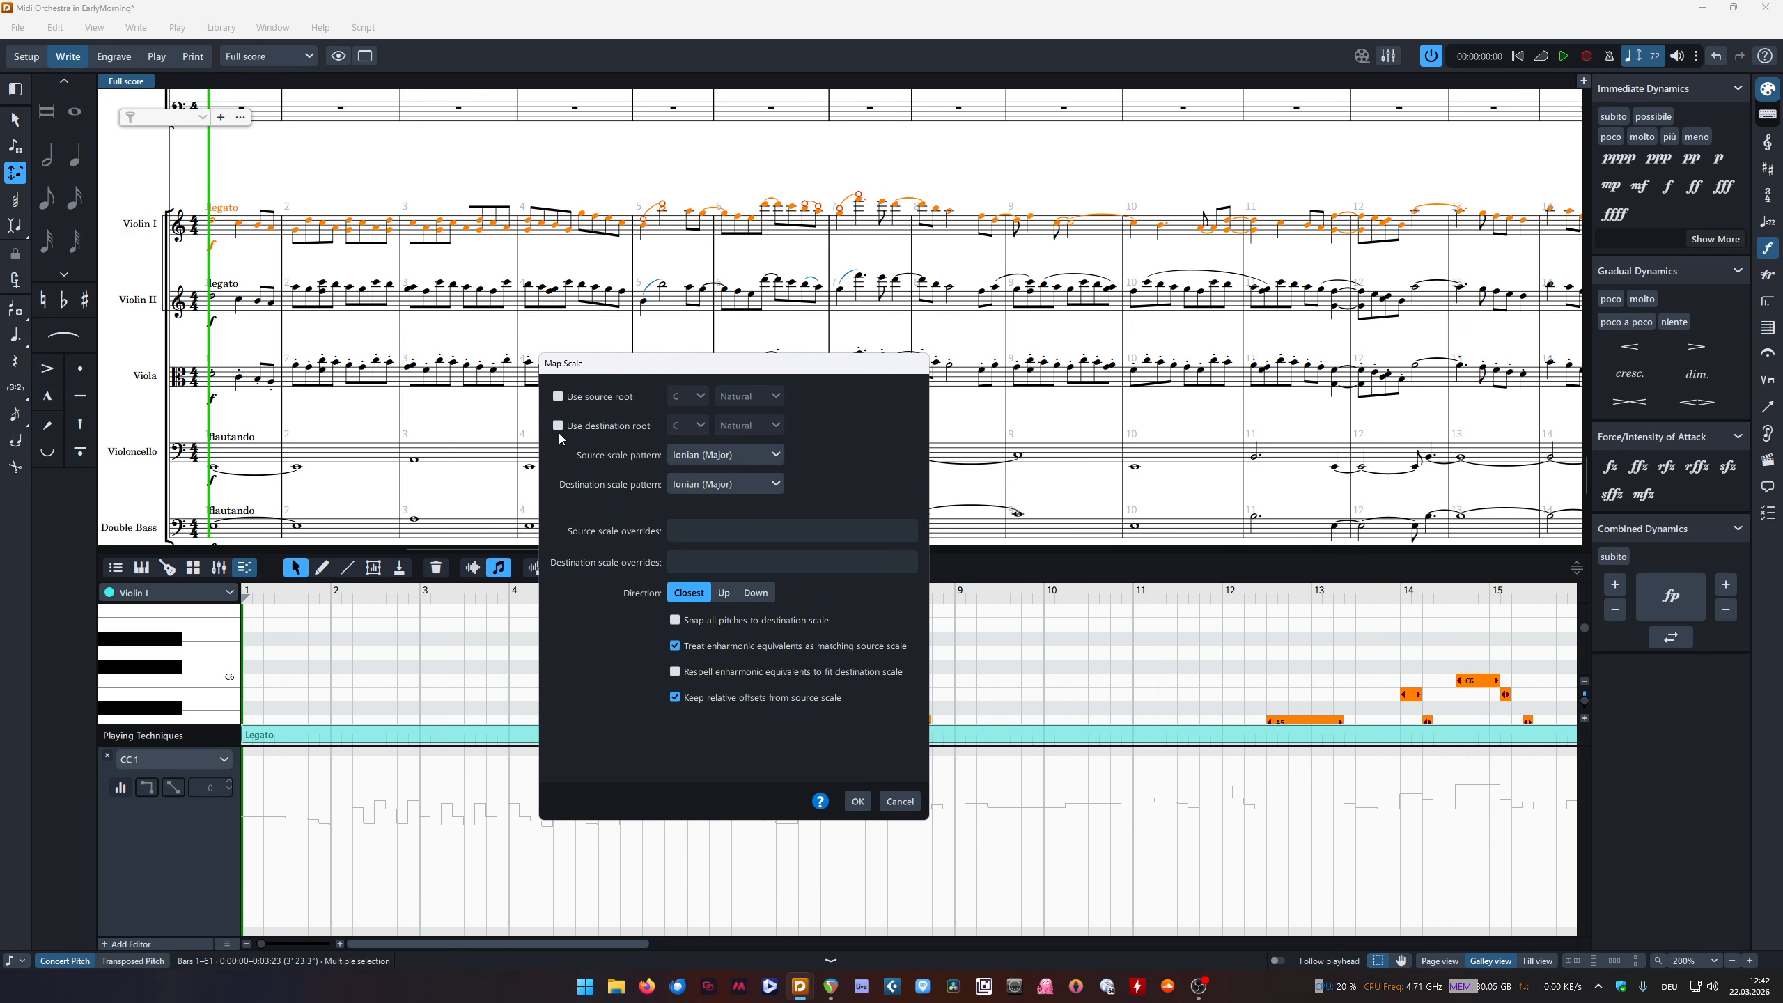
click(558, 397)
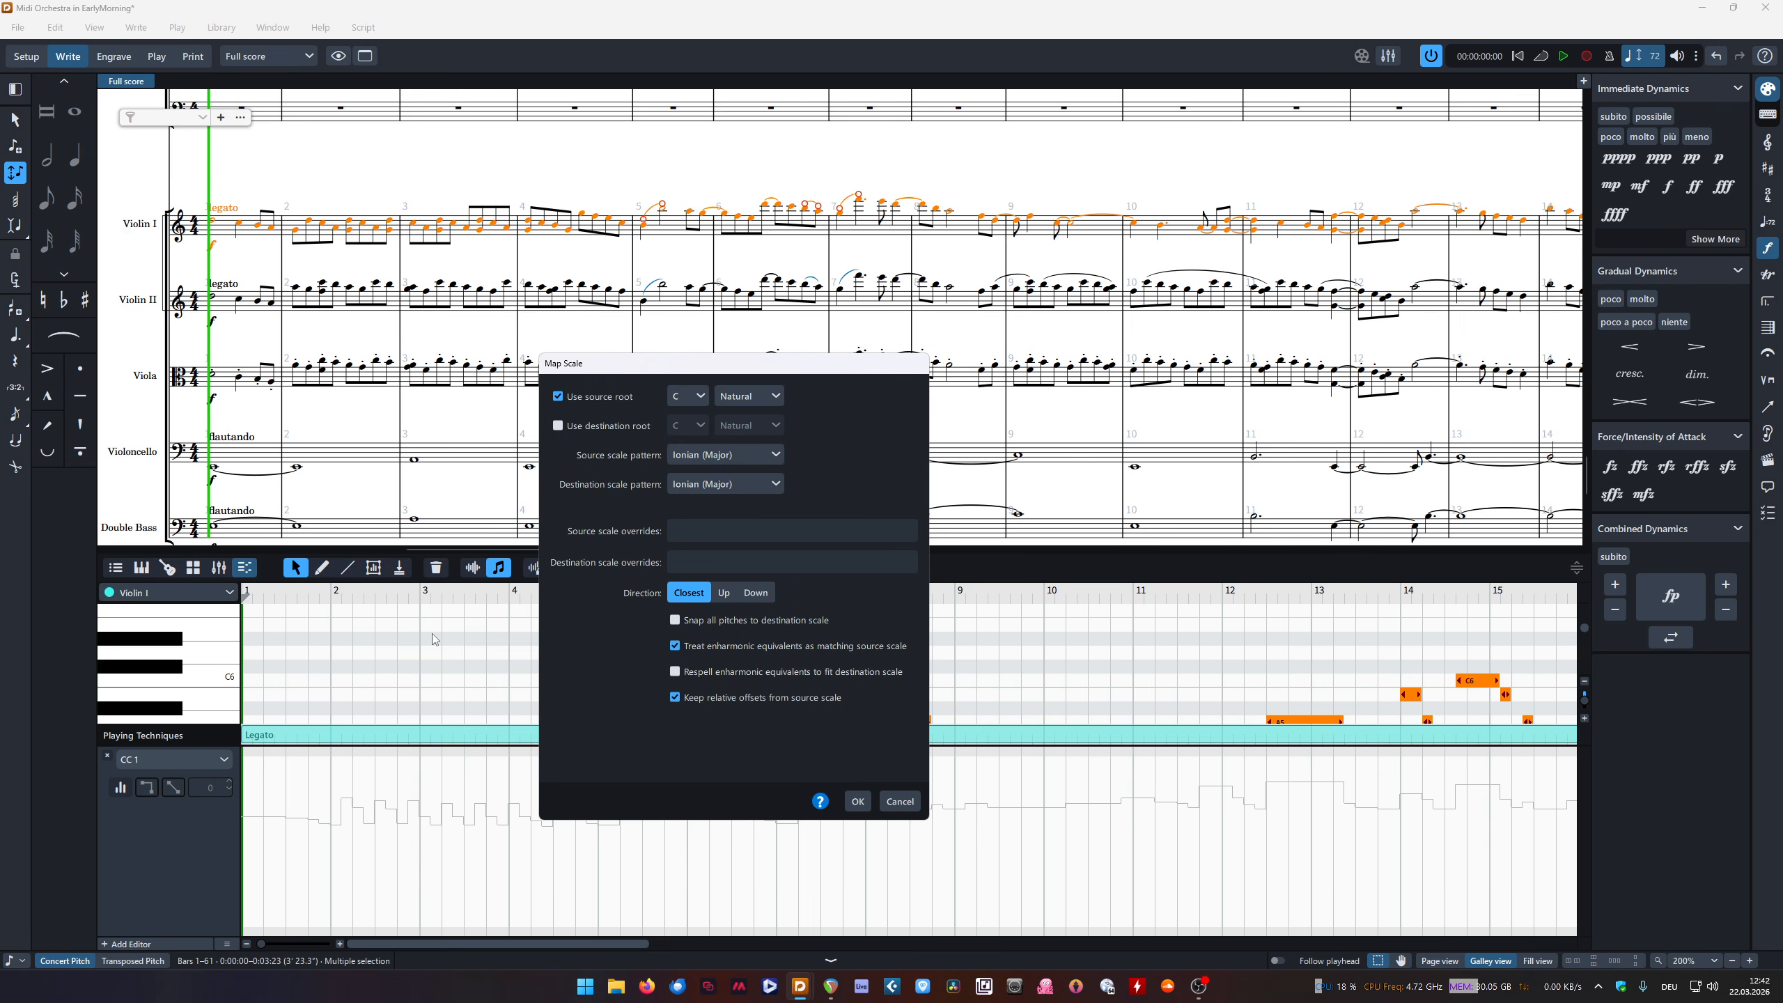
click(558, 425)
click(701, 424)
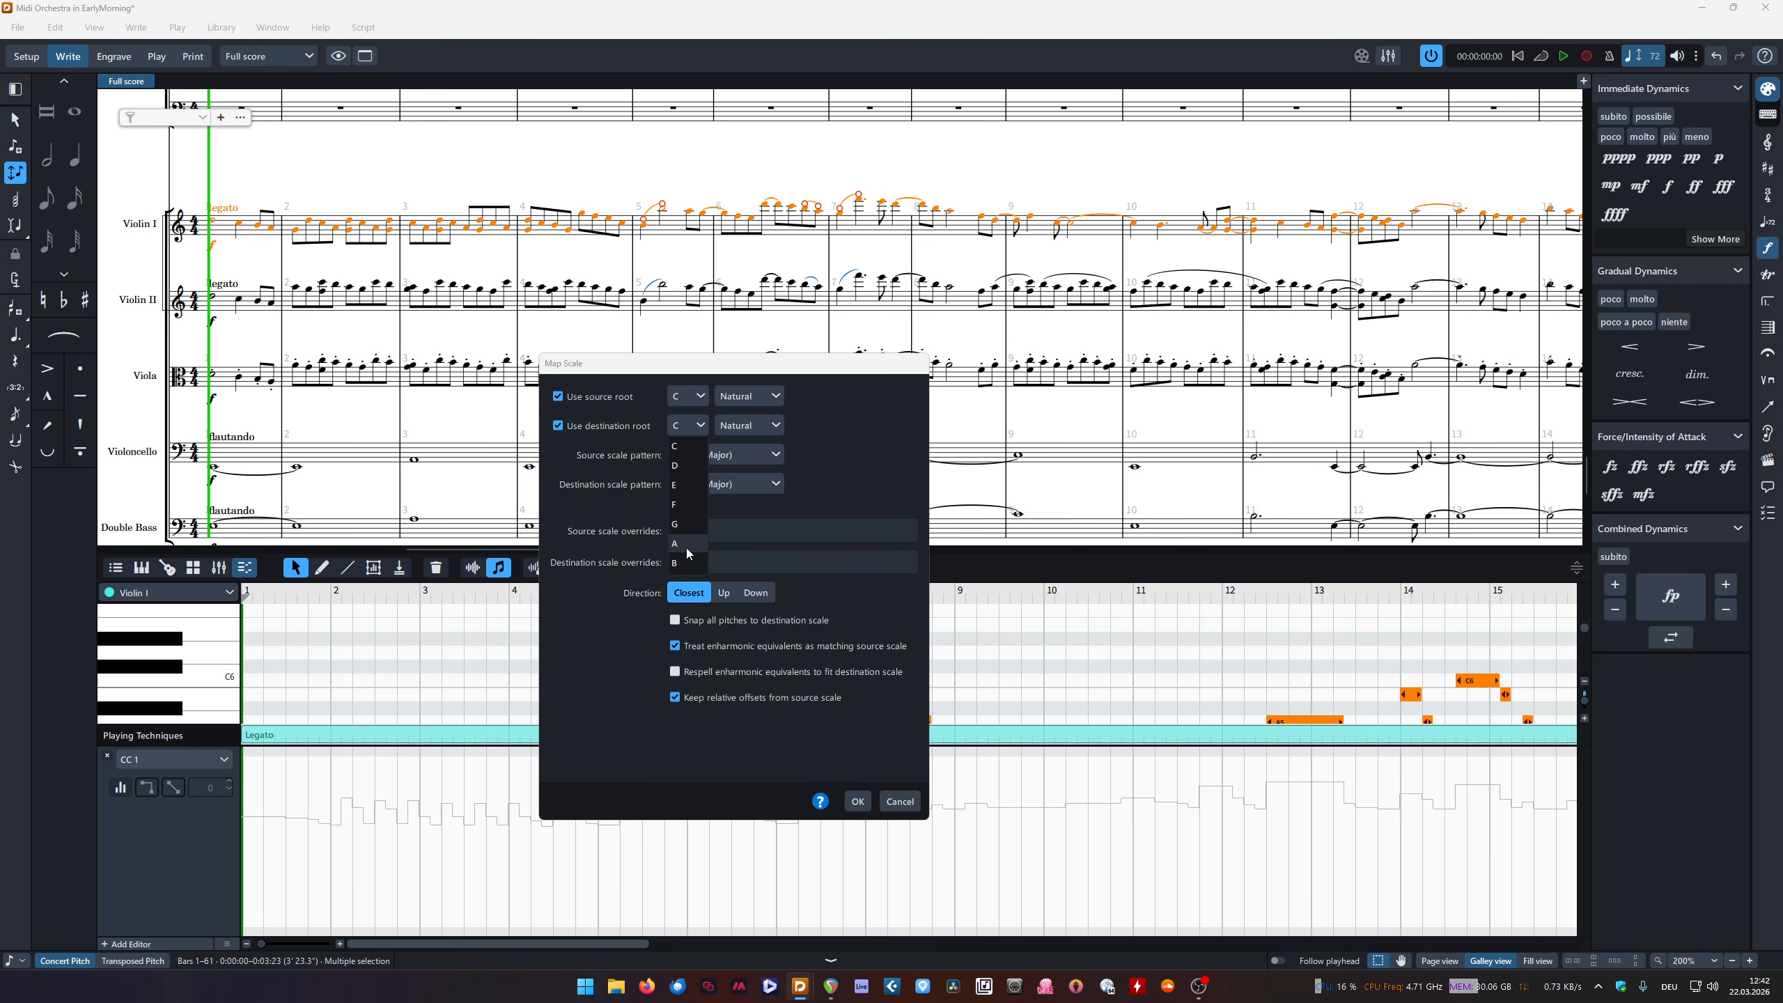
click(682, 505)
click(738, 426)
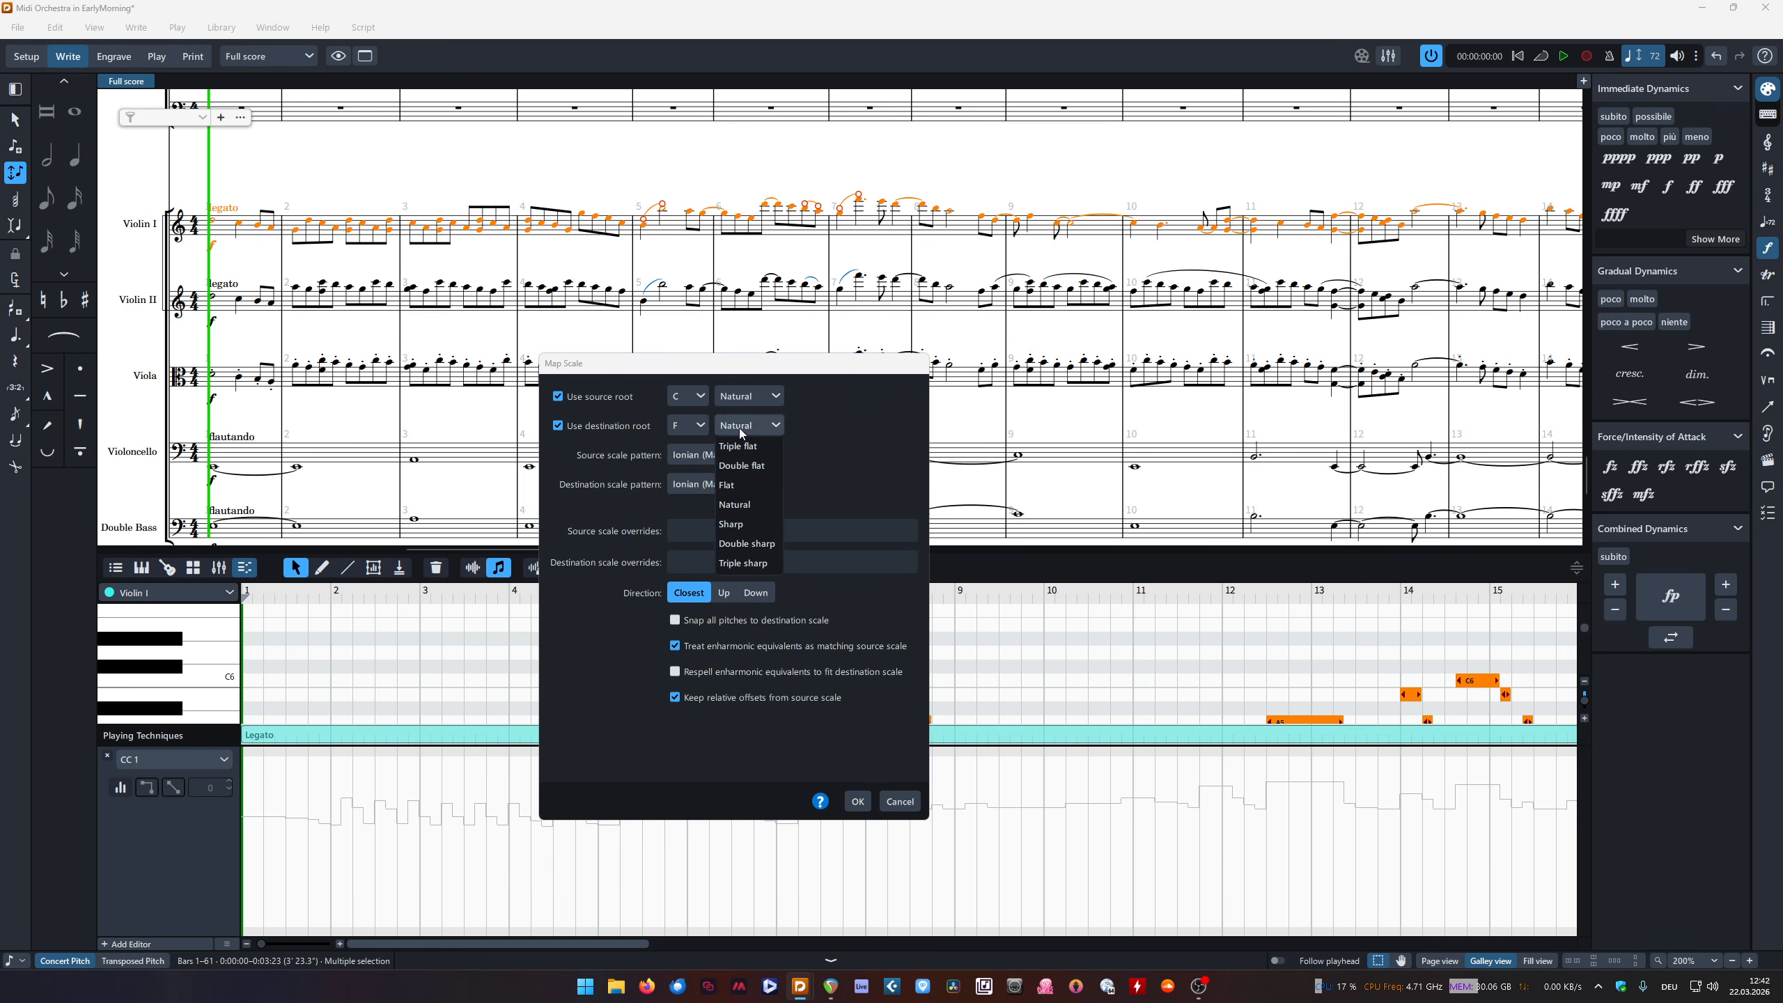
click(755, 525)
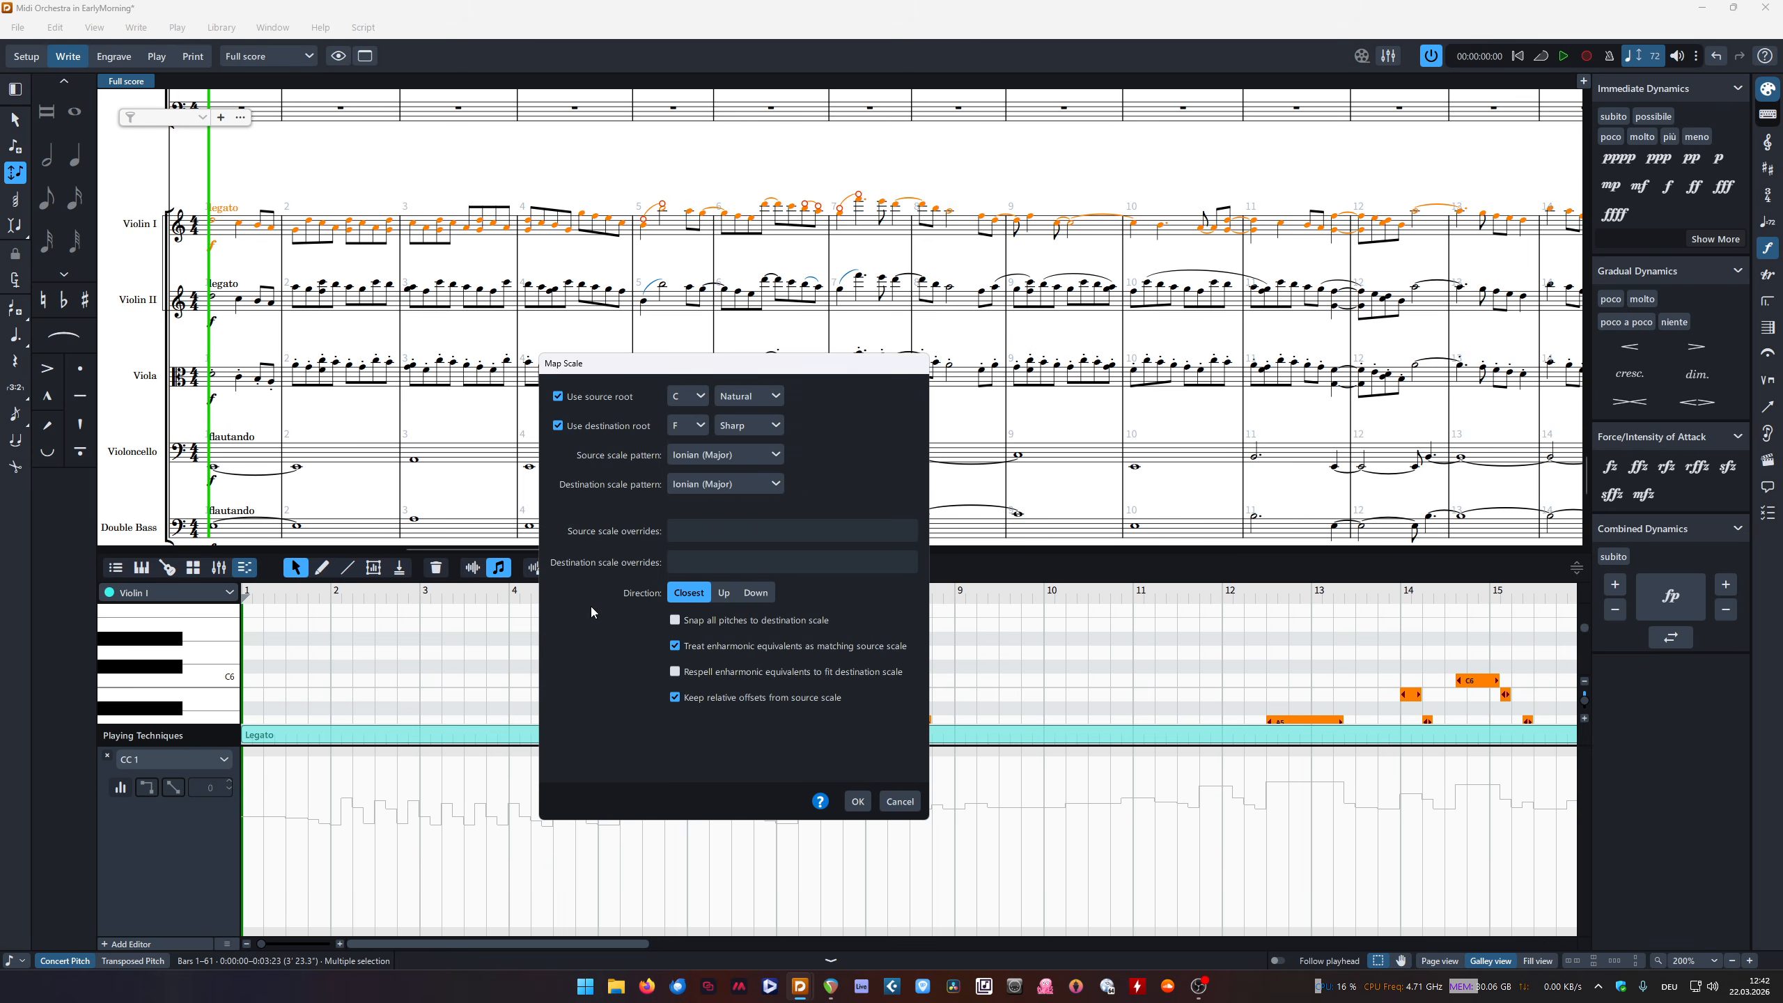
Choose another destination scale pattern, apply the scale mapping to Violin I and clear the selection
click(706, 486)
click(698, 719)
click(858, 800)
click(1142, 328)
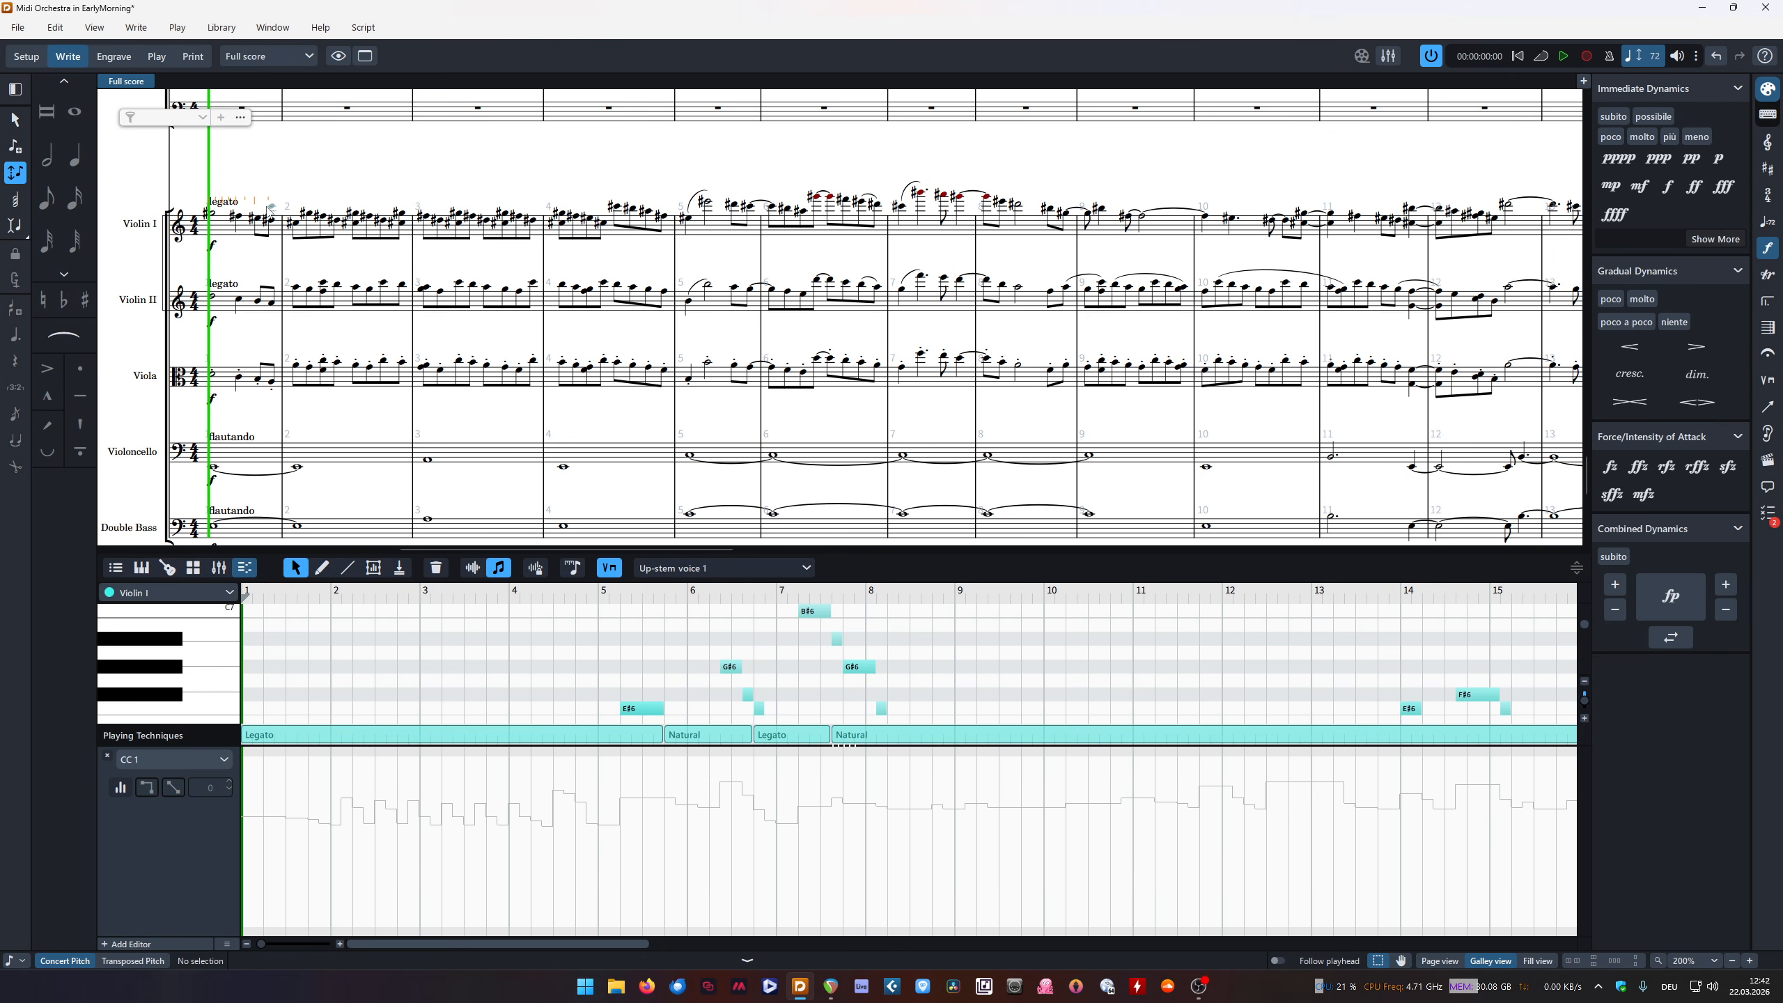
Activate the selection tool and try to marquee-select the remapped Violin I staff
click(17, 124)
drag(205, 193, 1569, 215)
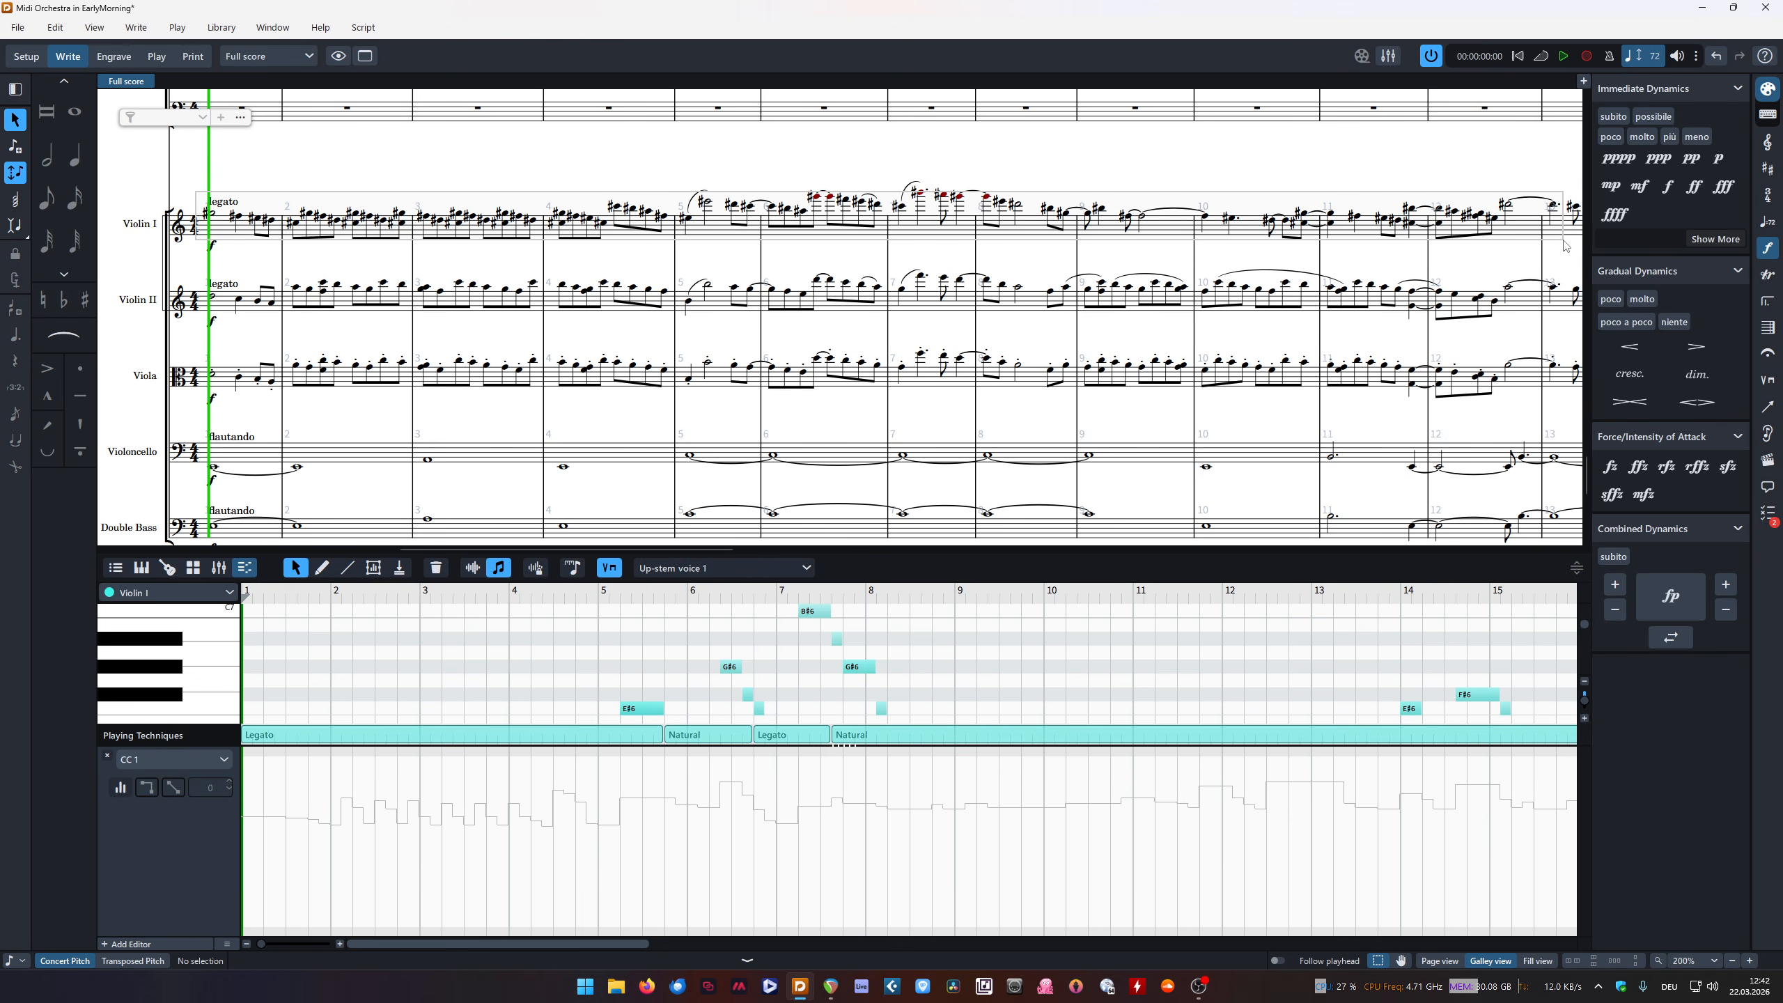
click(1158, 169)
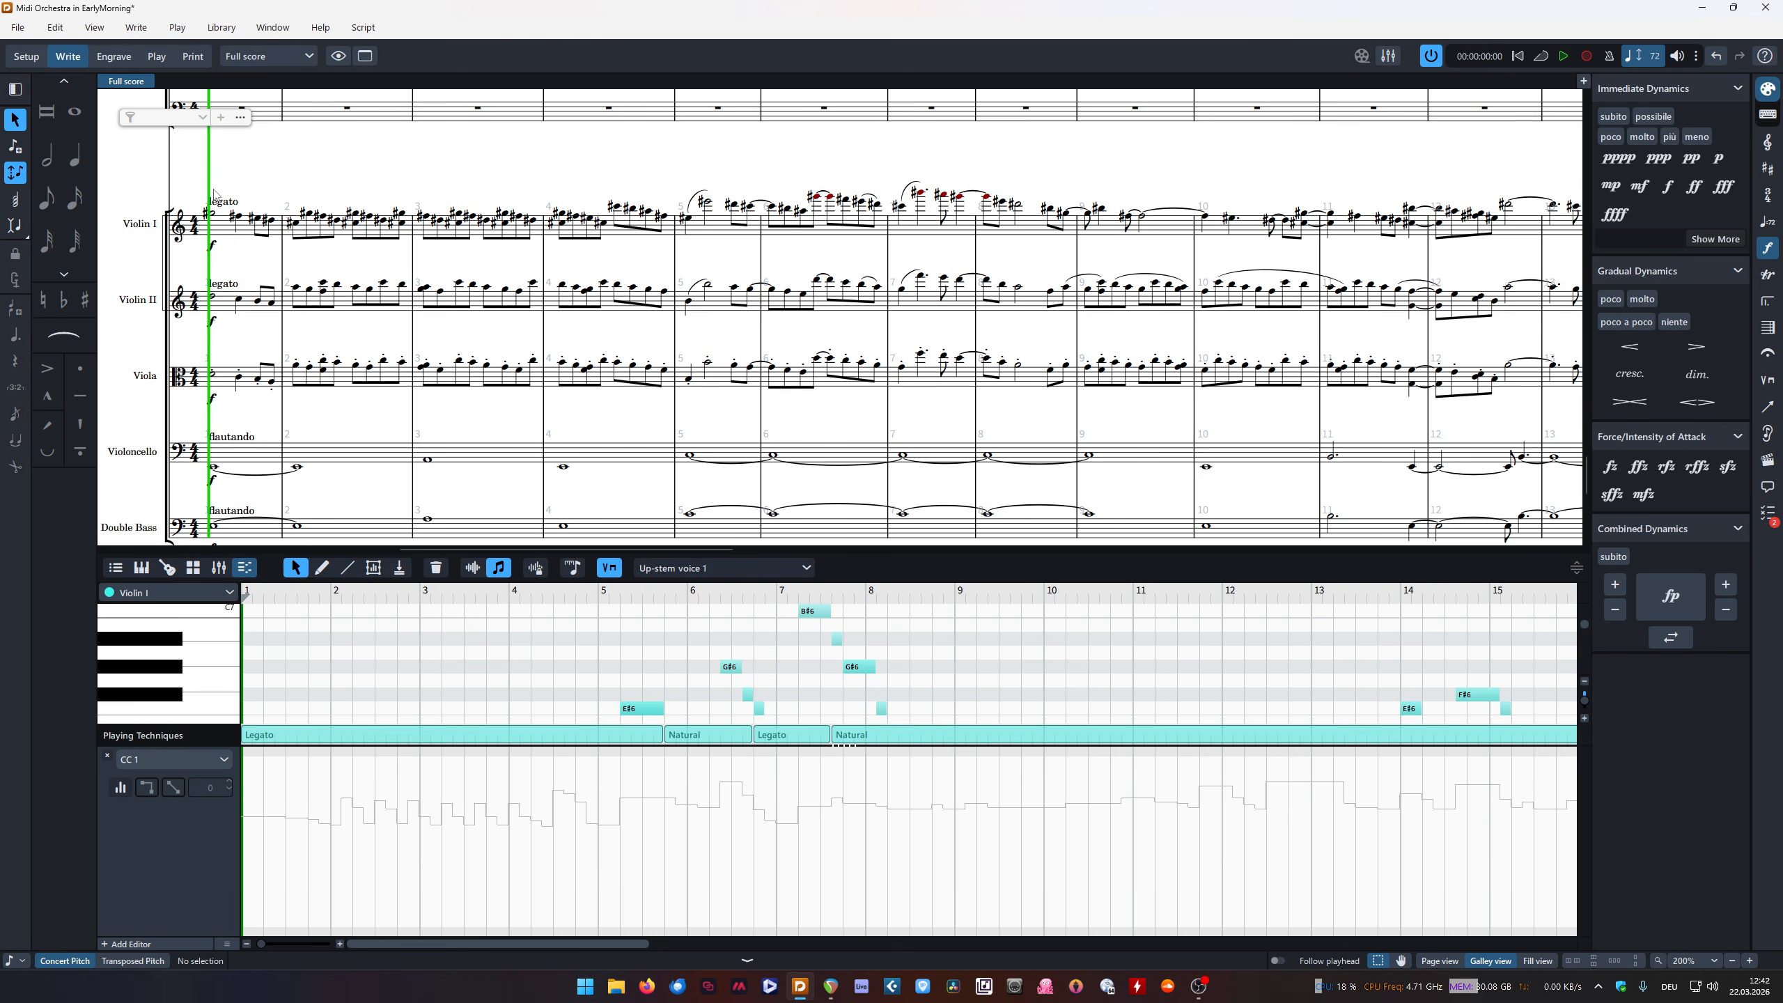
Undo the scale mapping on Violin I and clear the selection
key(ctrl+z)
key(ctrl+z)
key(ctrl+z)
key(ctrl+z)
scroll(577, 305, up, 3)
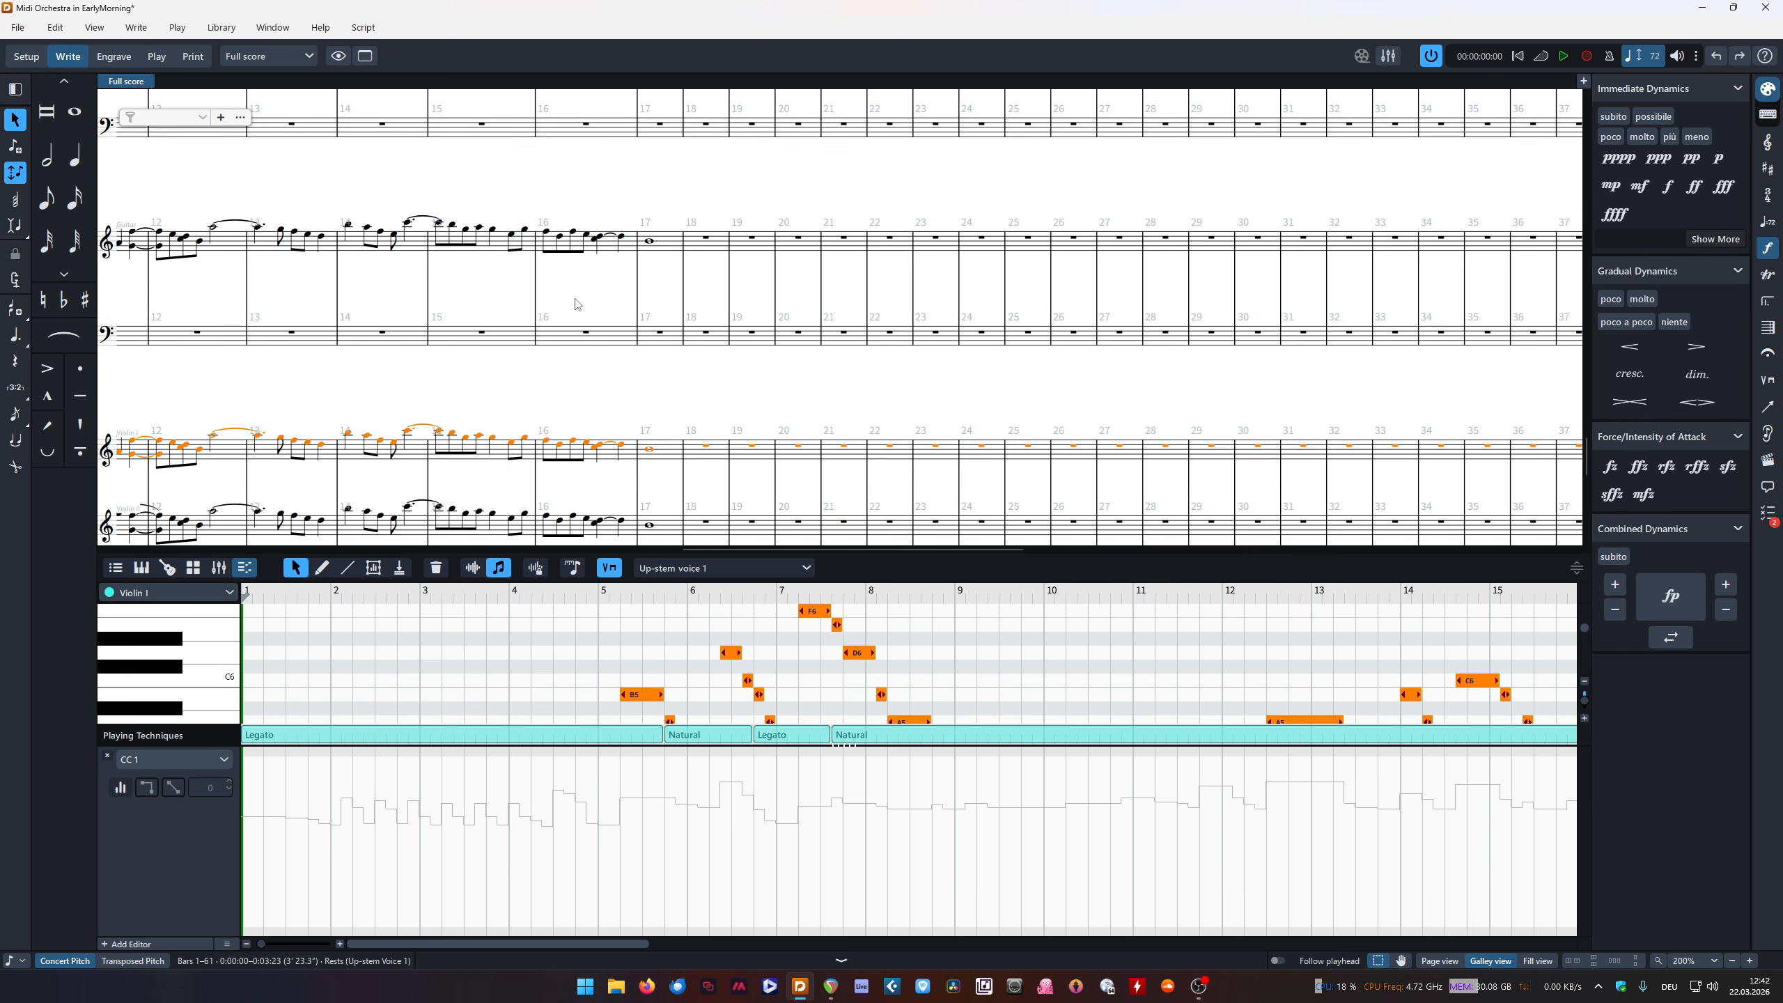
scroll(576, 305, down, 2)
scroll(577, 305, left, 20)
scroll(577, 305, left, 6)
click(574, 308)
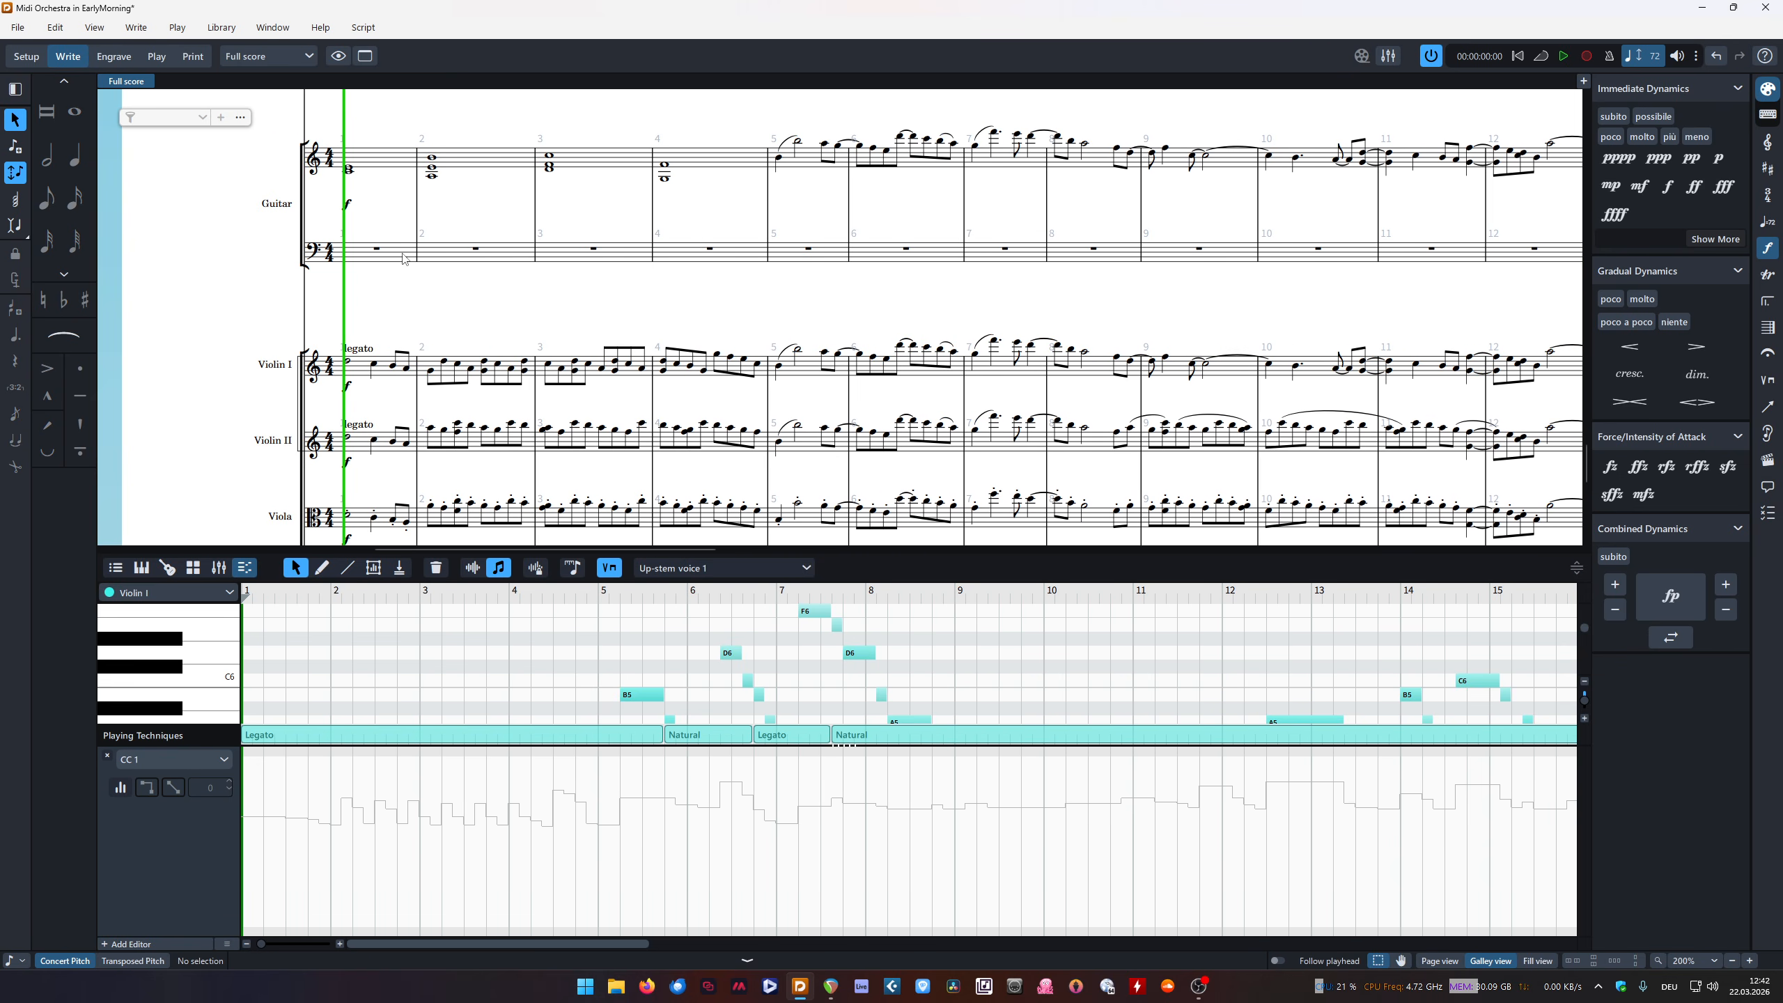
Examine the guitar, synthesizer, percussion and string staves of the full score
click(573, 259)
click(385, 257)
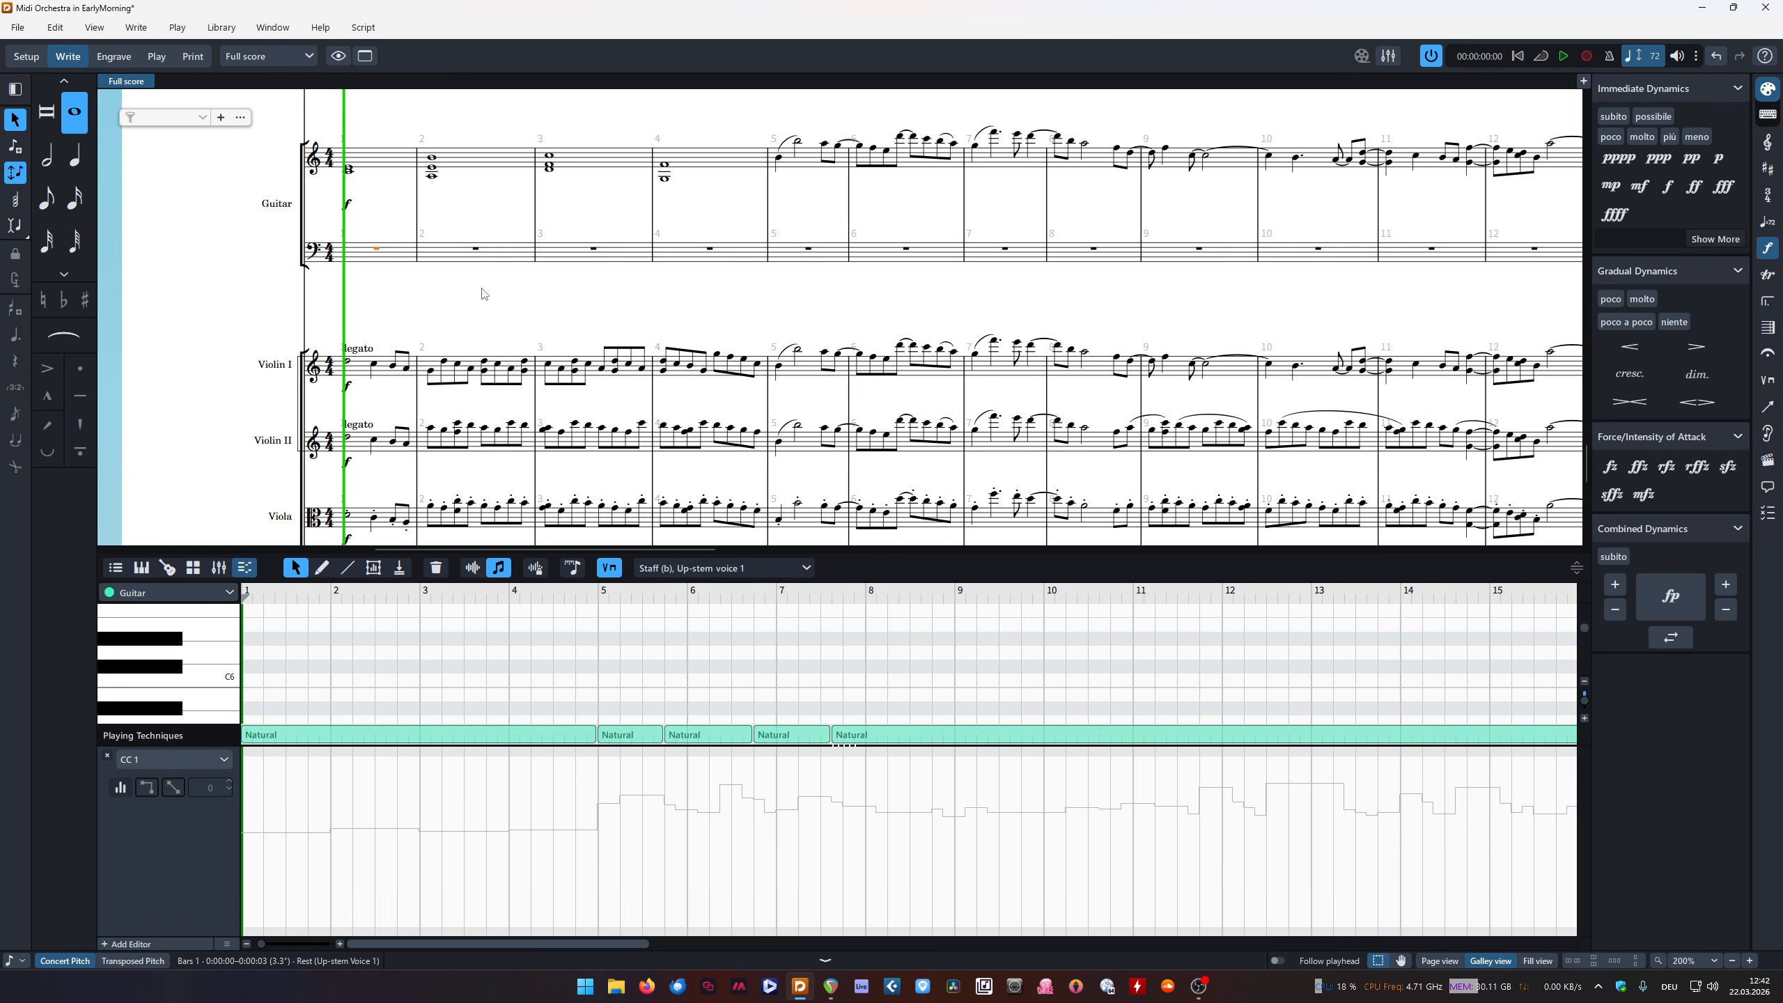
scroll(484, 294, down, 3)
scroll(377, 363, up, 15)
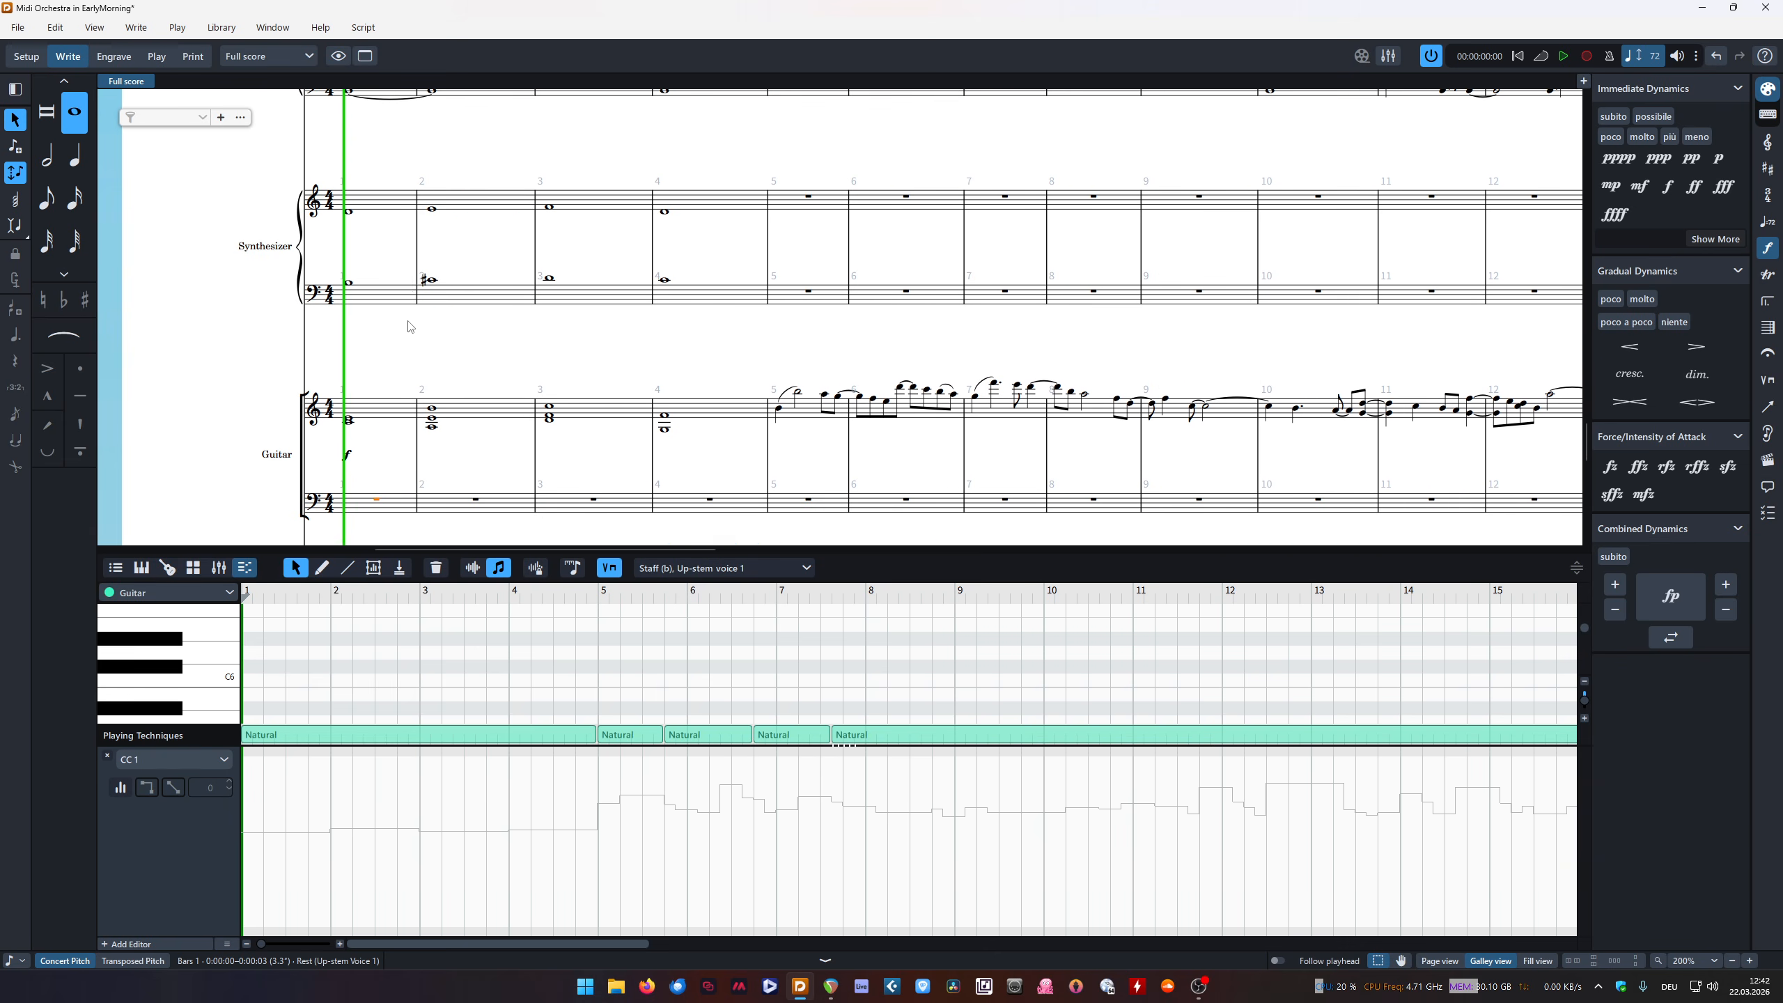
scroll(441, 296, up, 10)
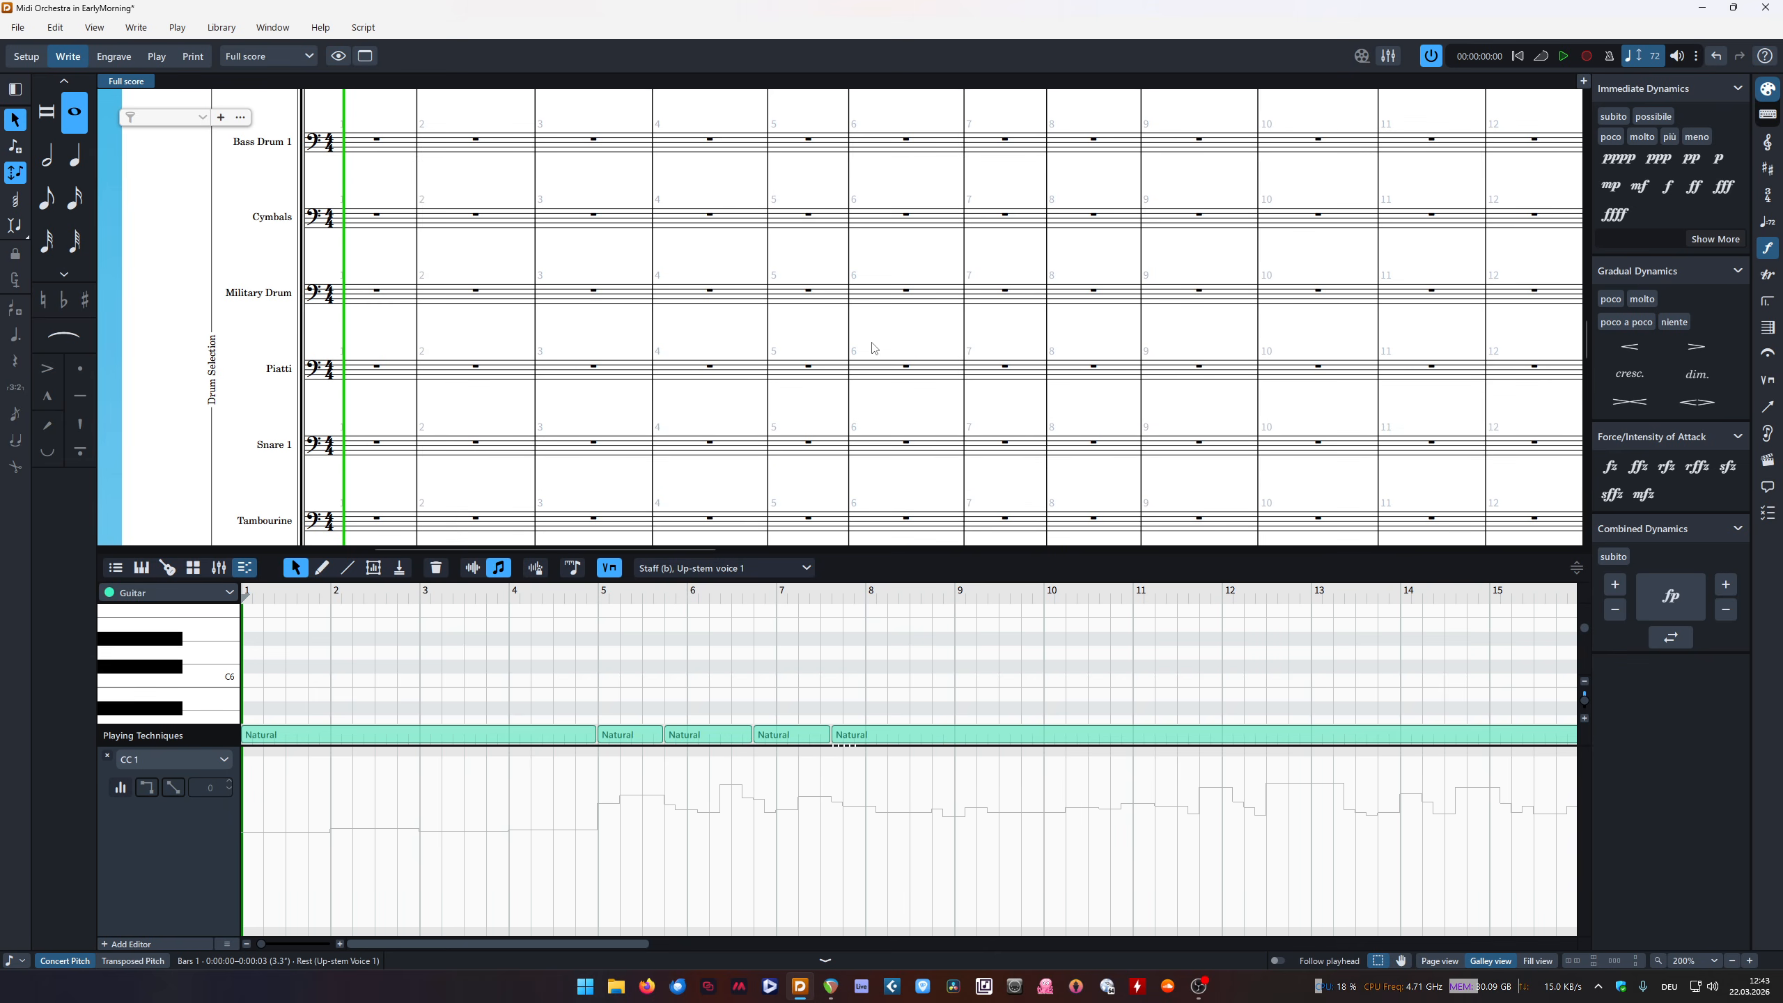
scroll(868, 347, down, 6)
scroll(858, 328, down, 8)
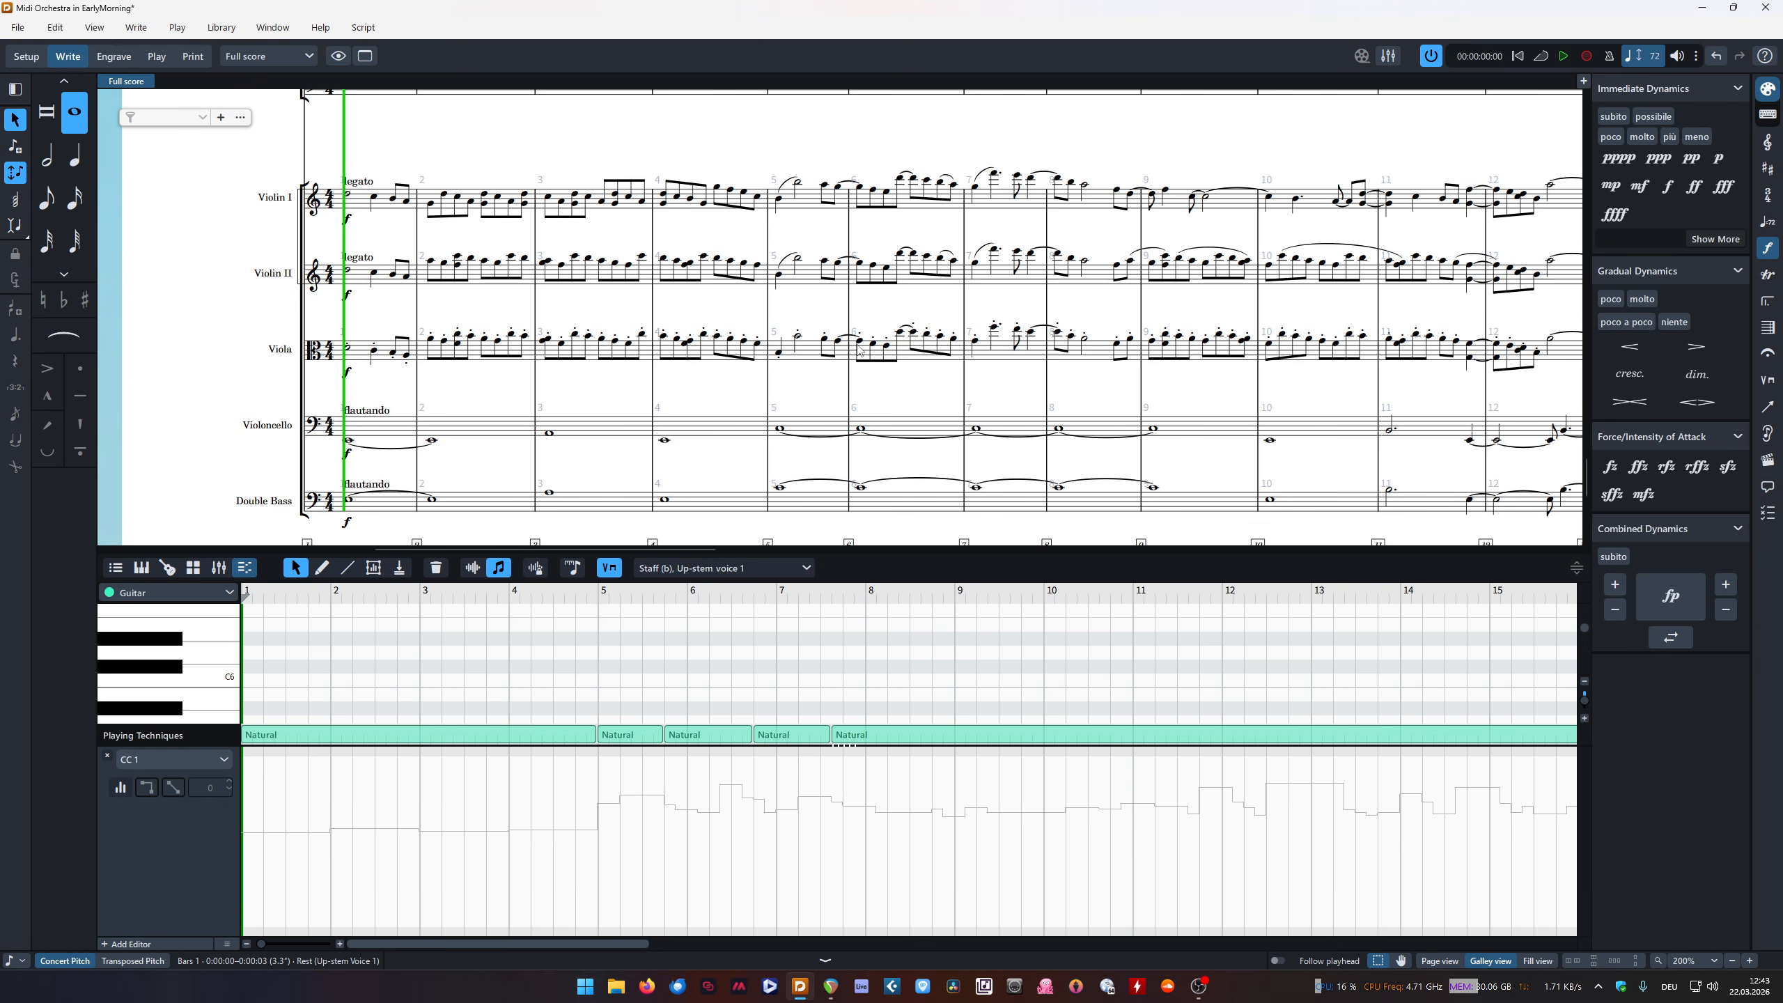
scroll(749, 403, down, 2)
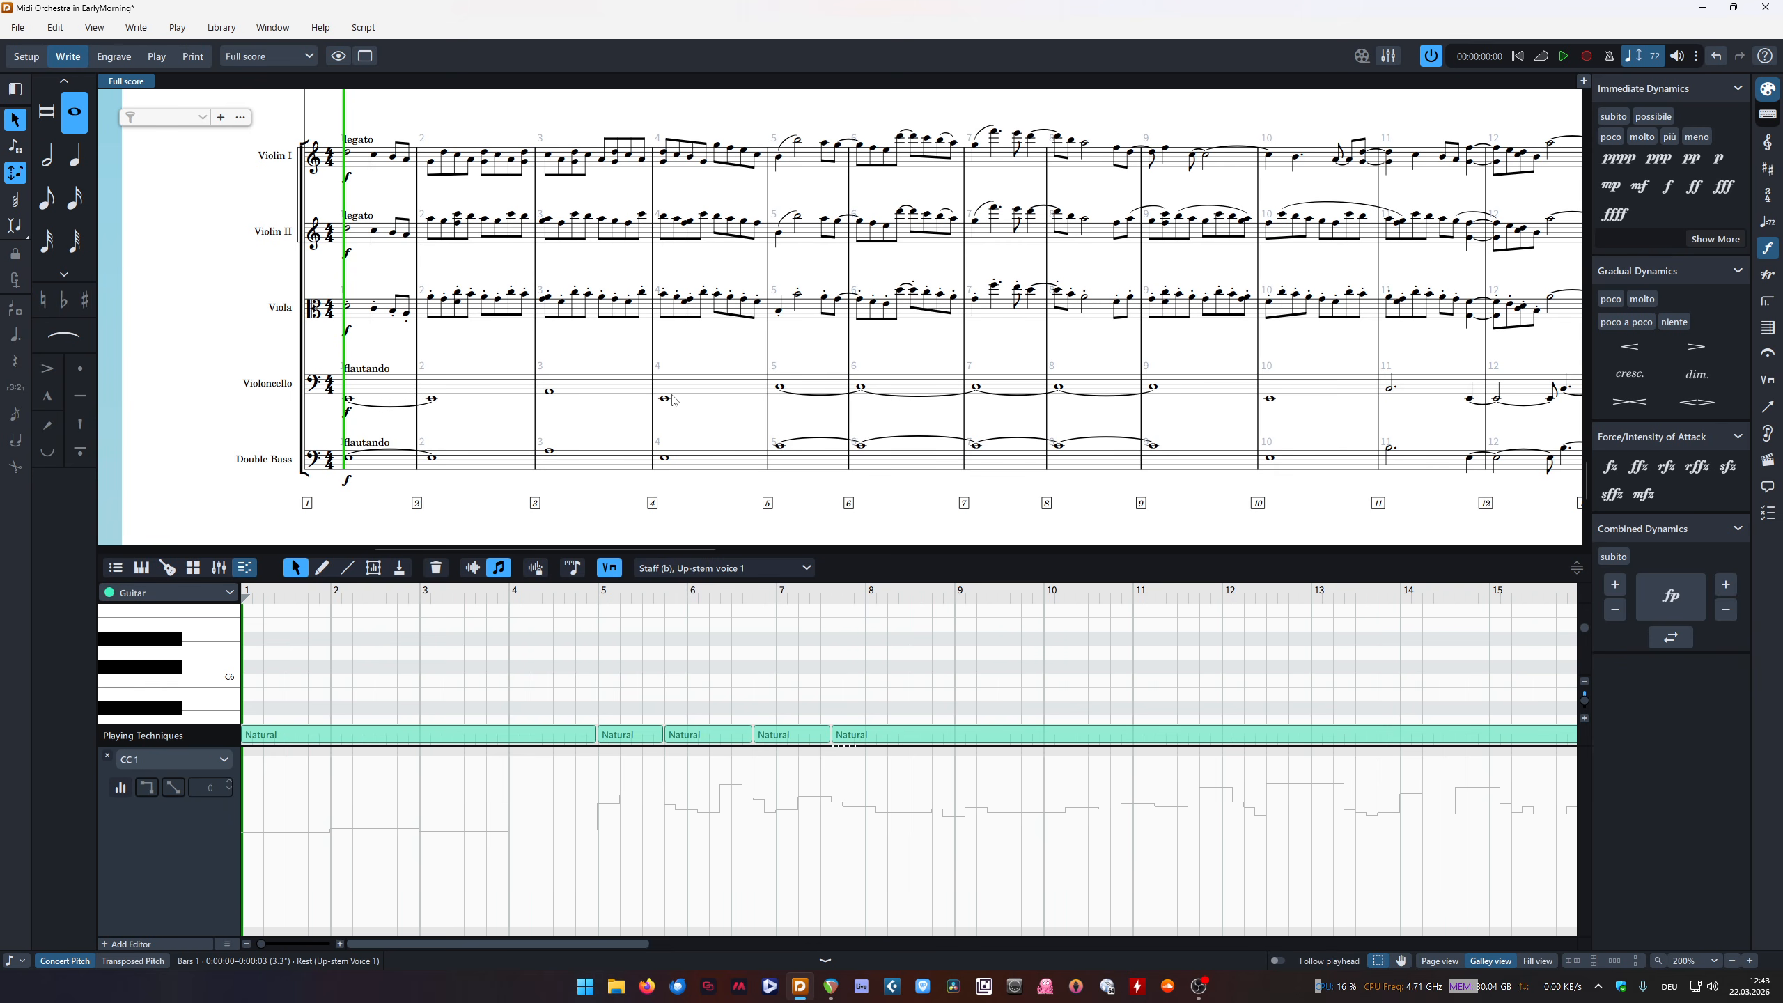
scroll(674, 401, right, 3)
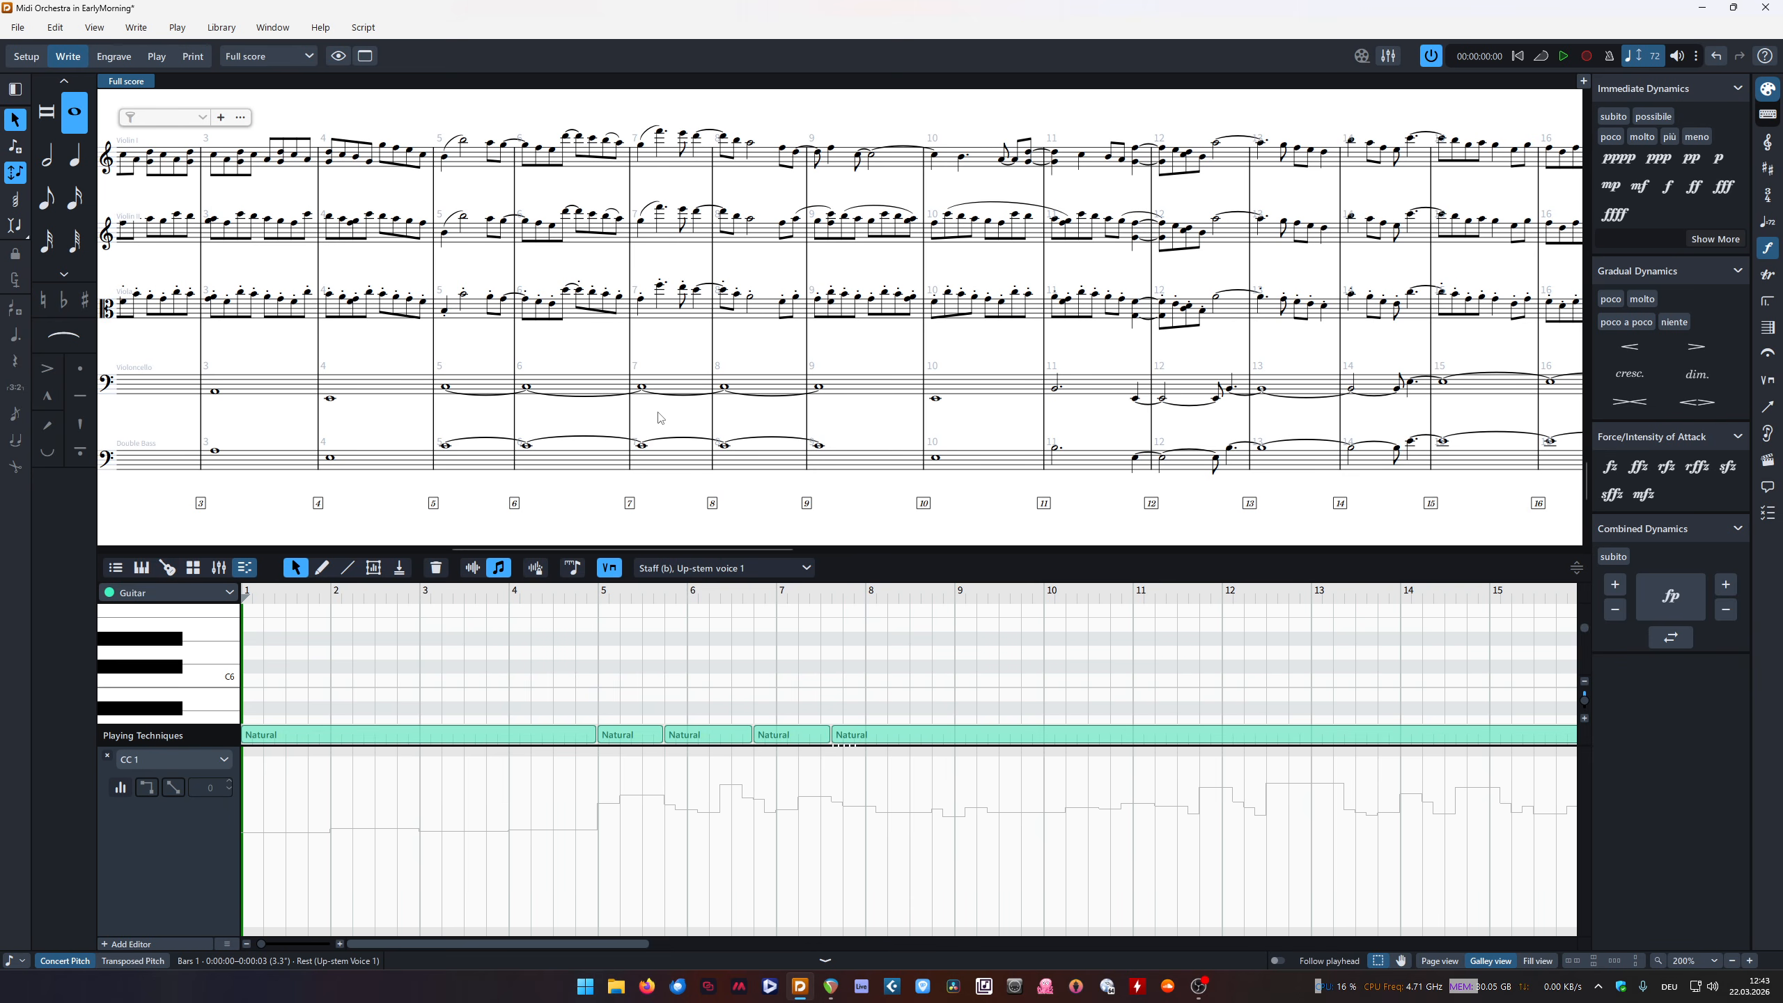
scroll(871, 416, left, 3)
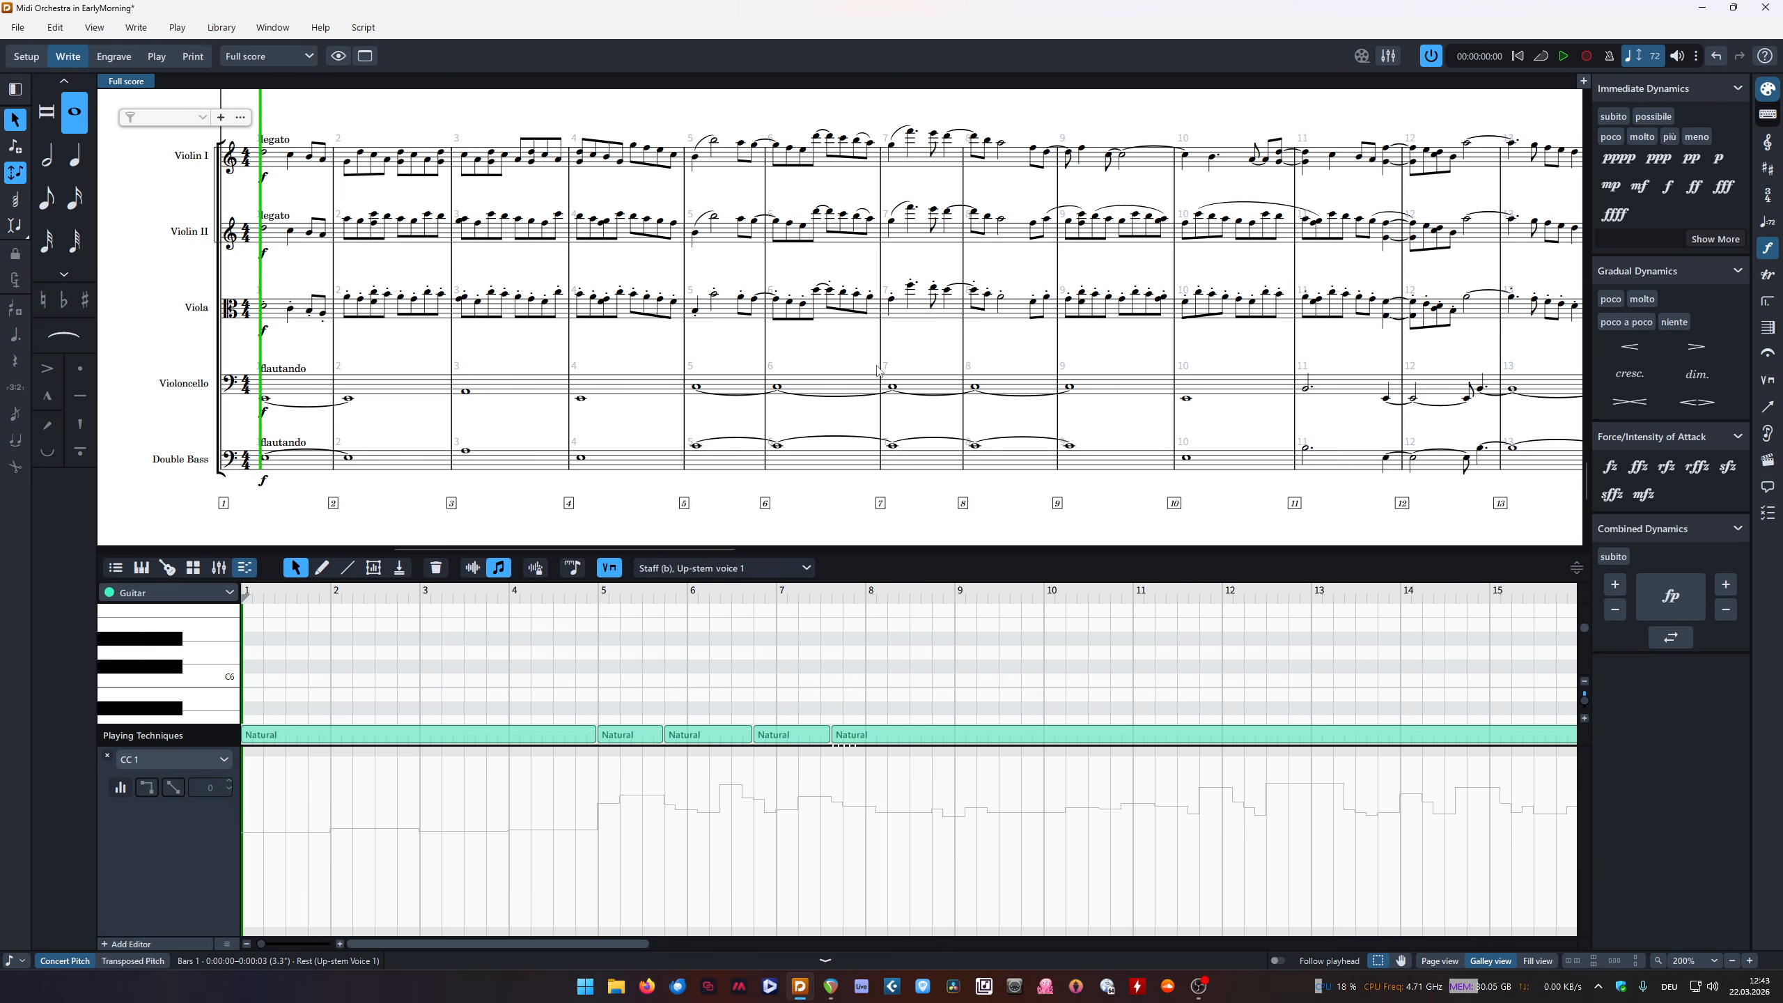
Select the high note in bar 7 of Violin II to examine its playing techniques and CC 1 curve, and clear the selection
scroll(881, 349, right, 1)
scroll(752, 347, up, 3)
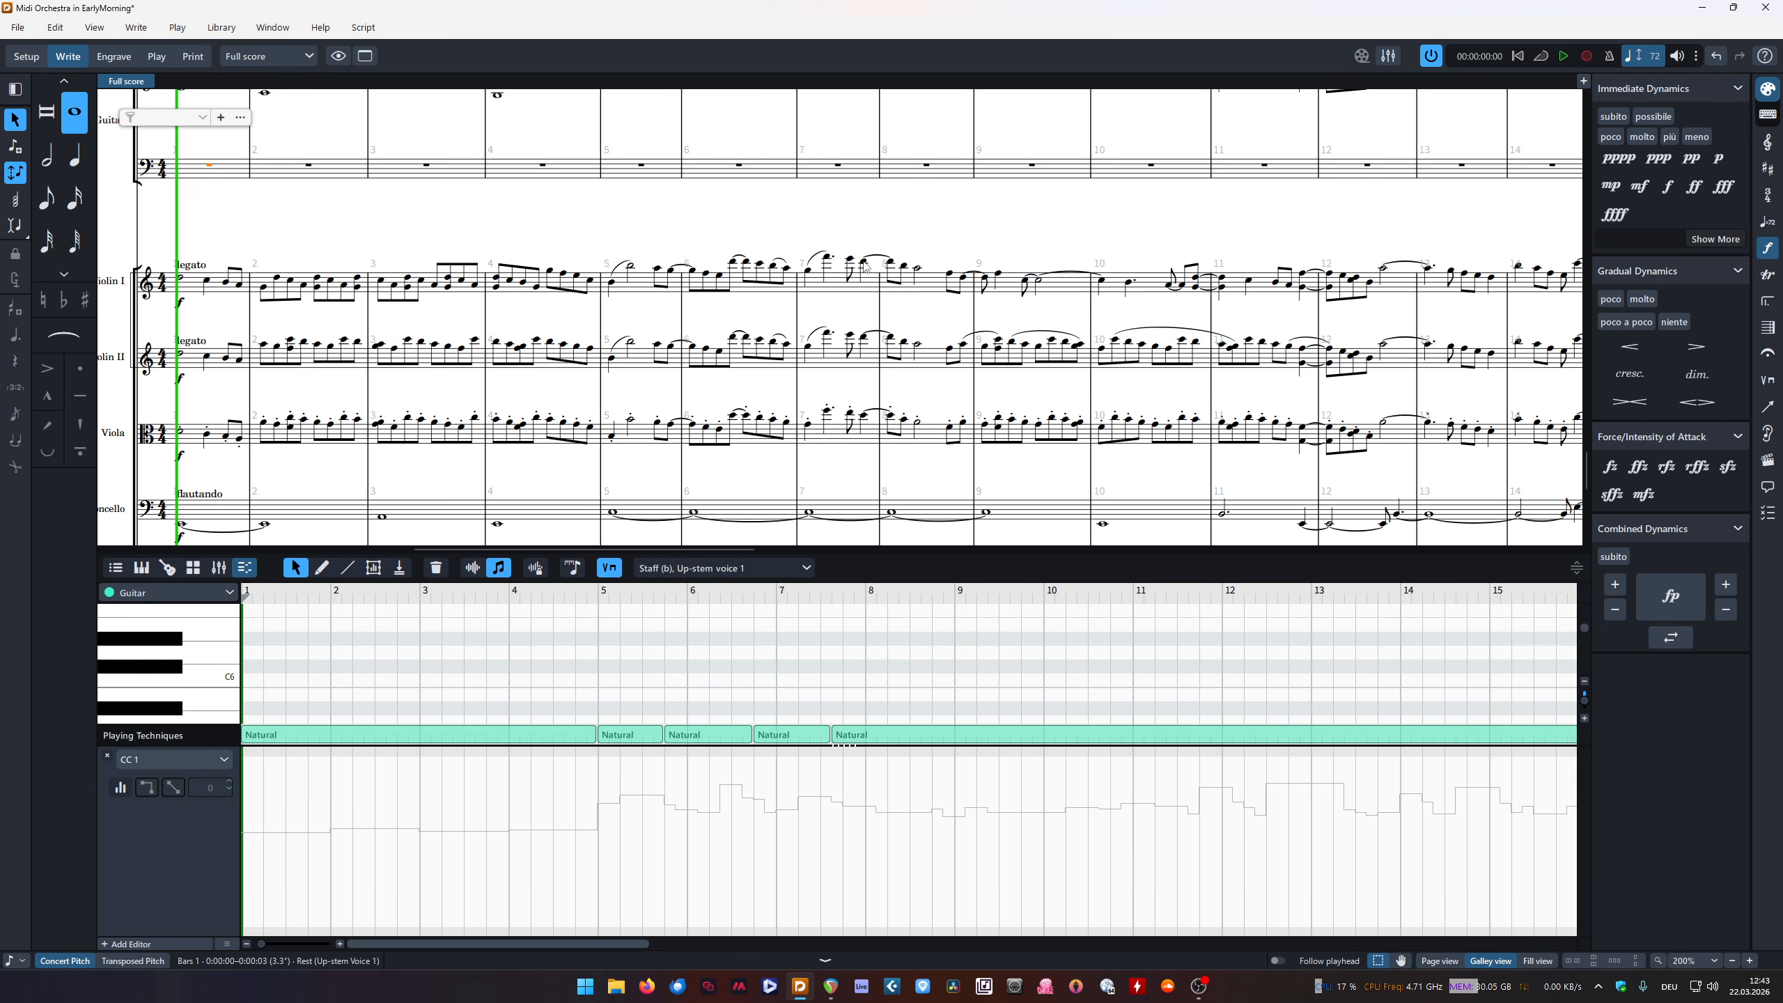
click(827, 257)
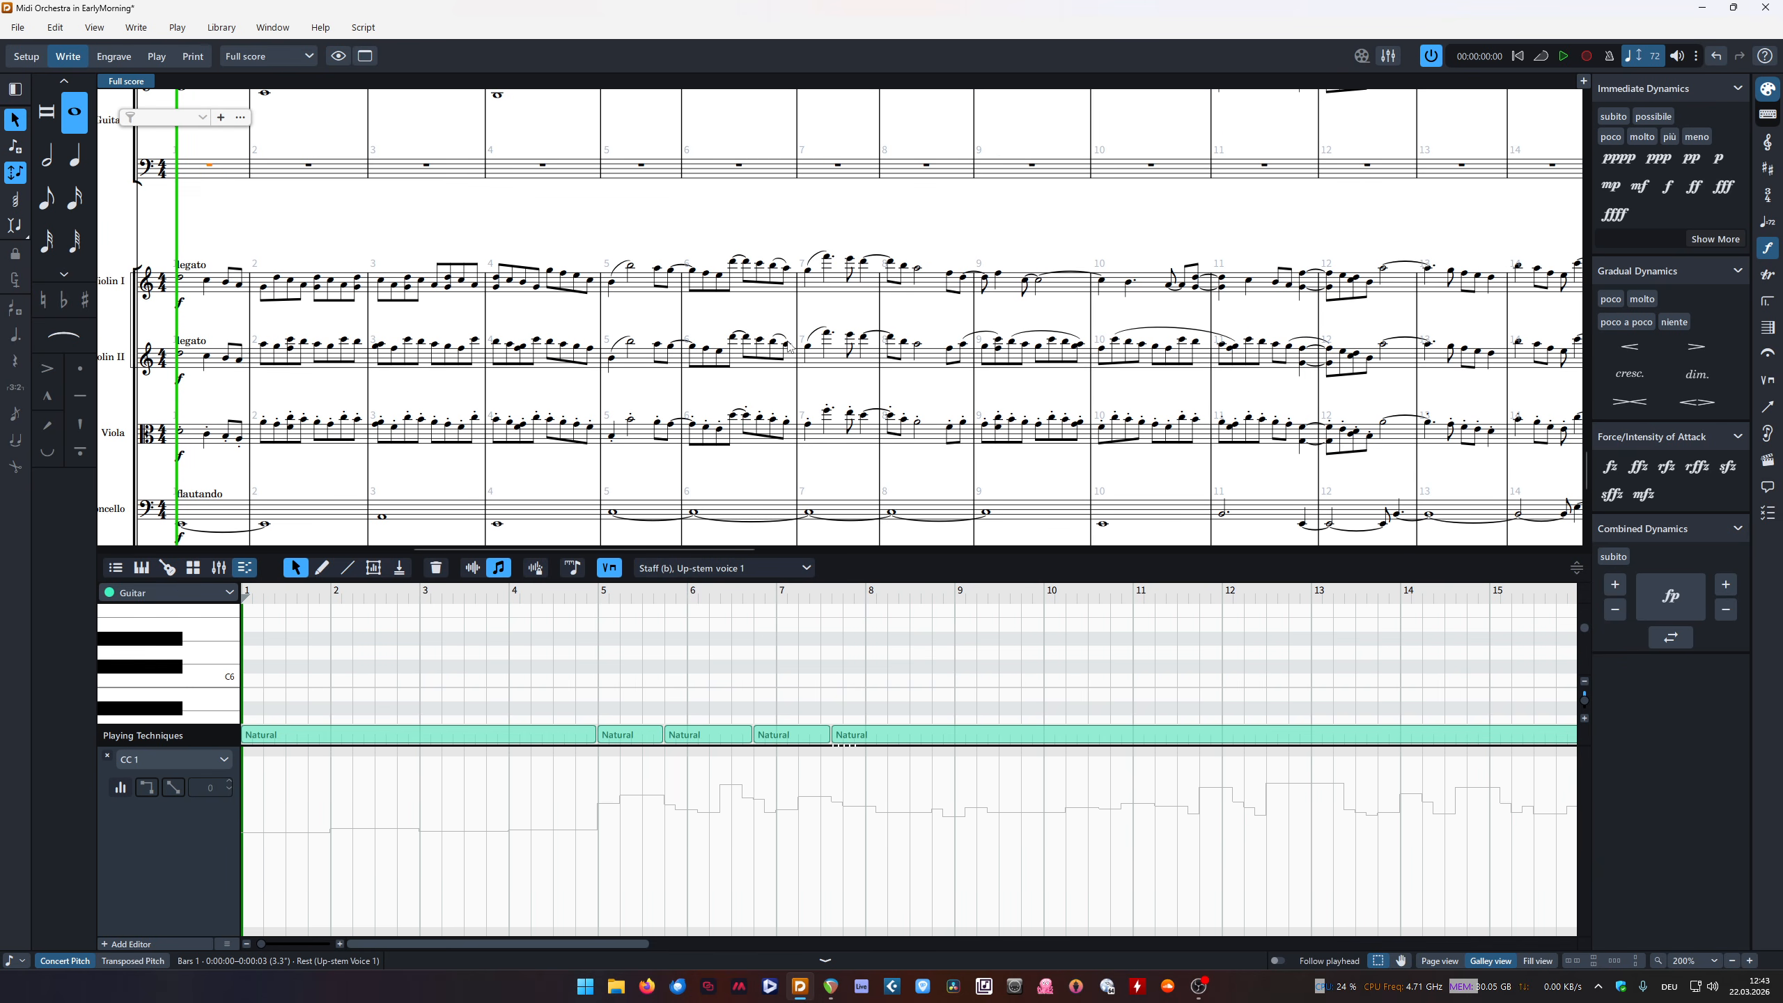
click(826, 328)
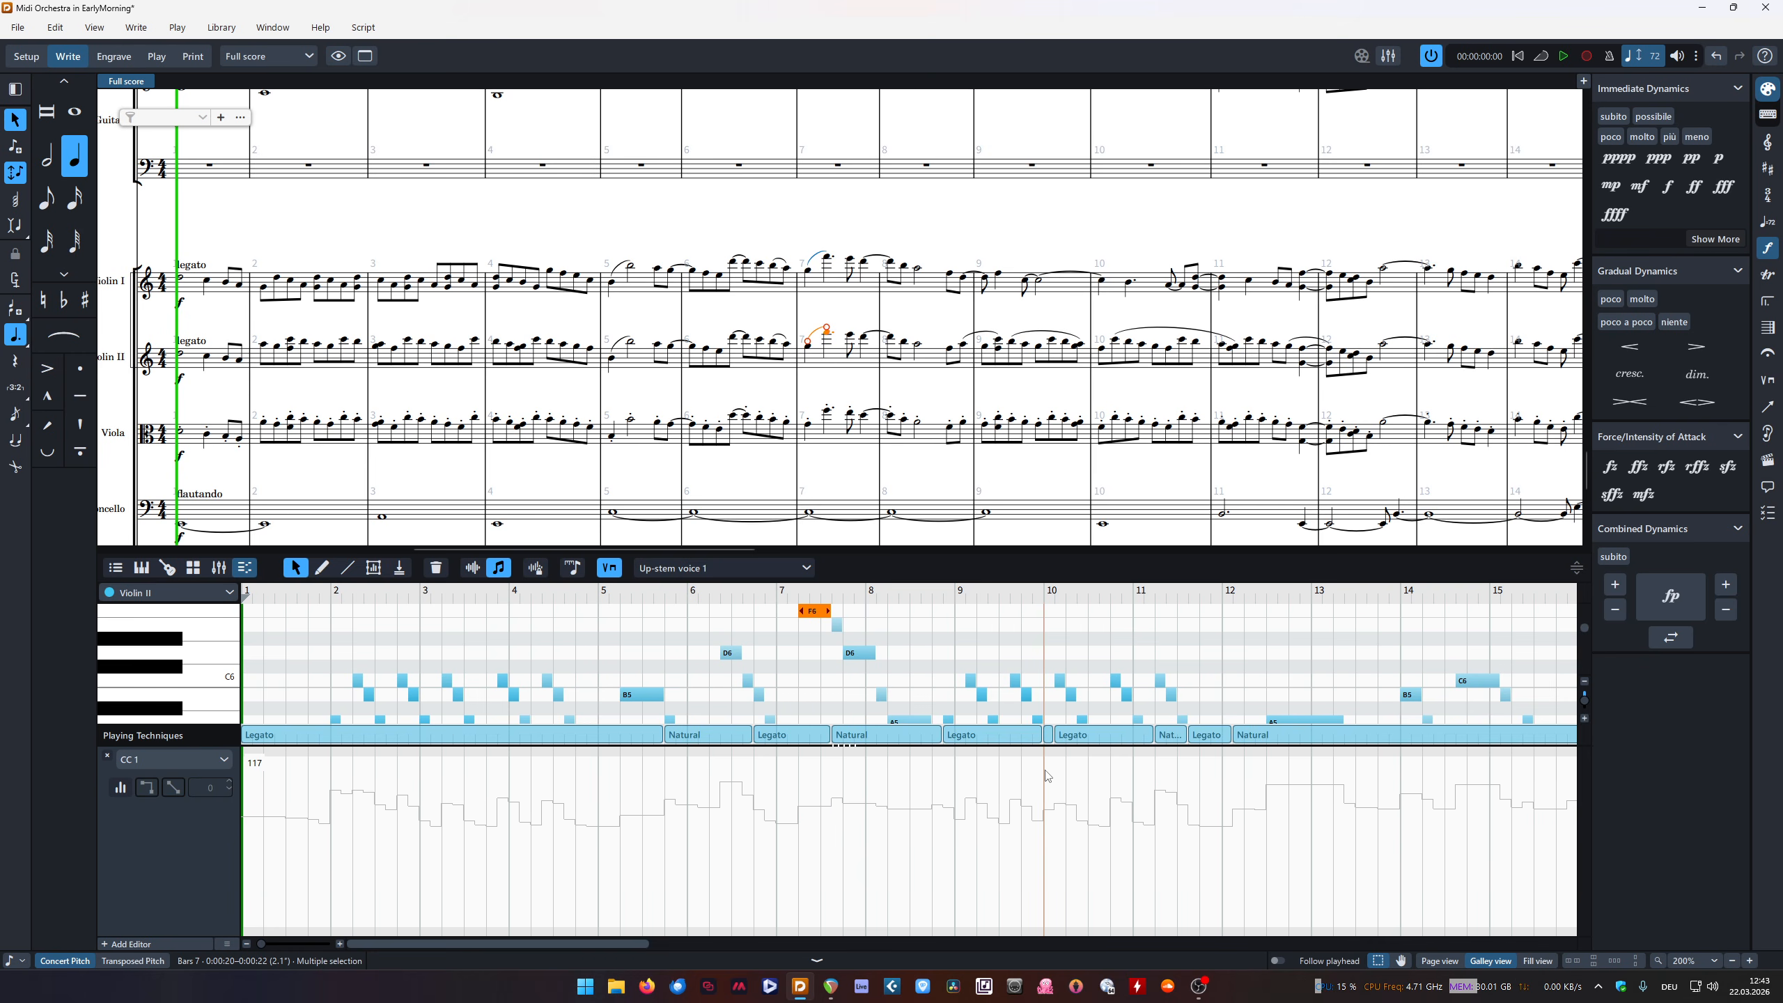
click(862, 208)
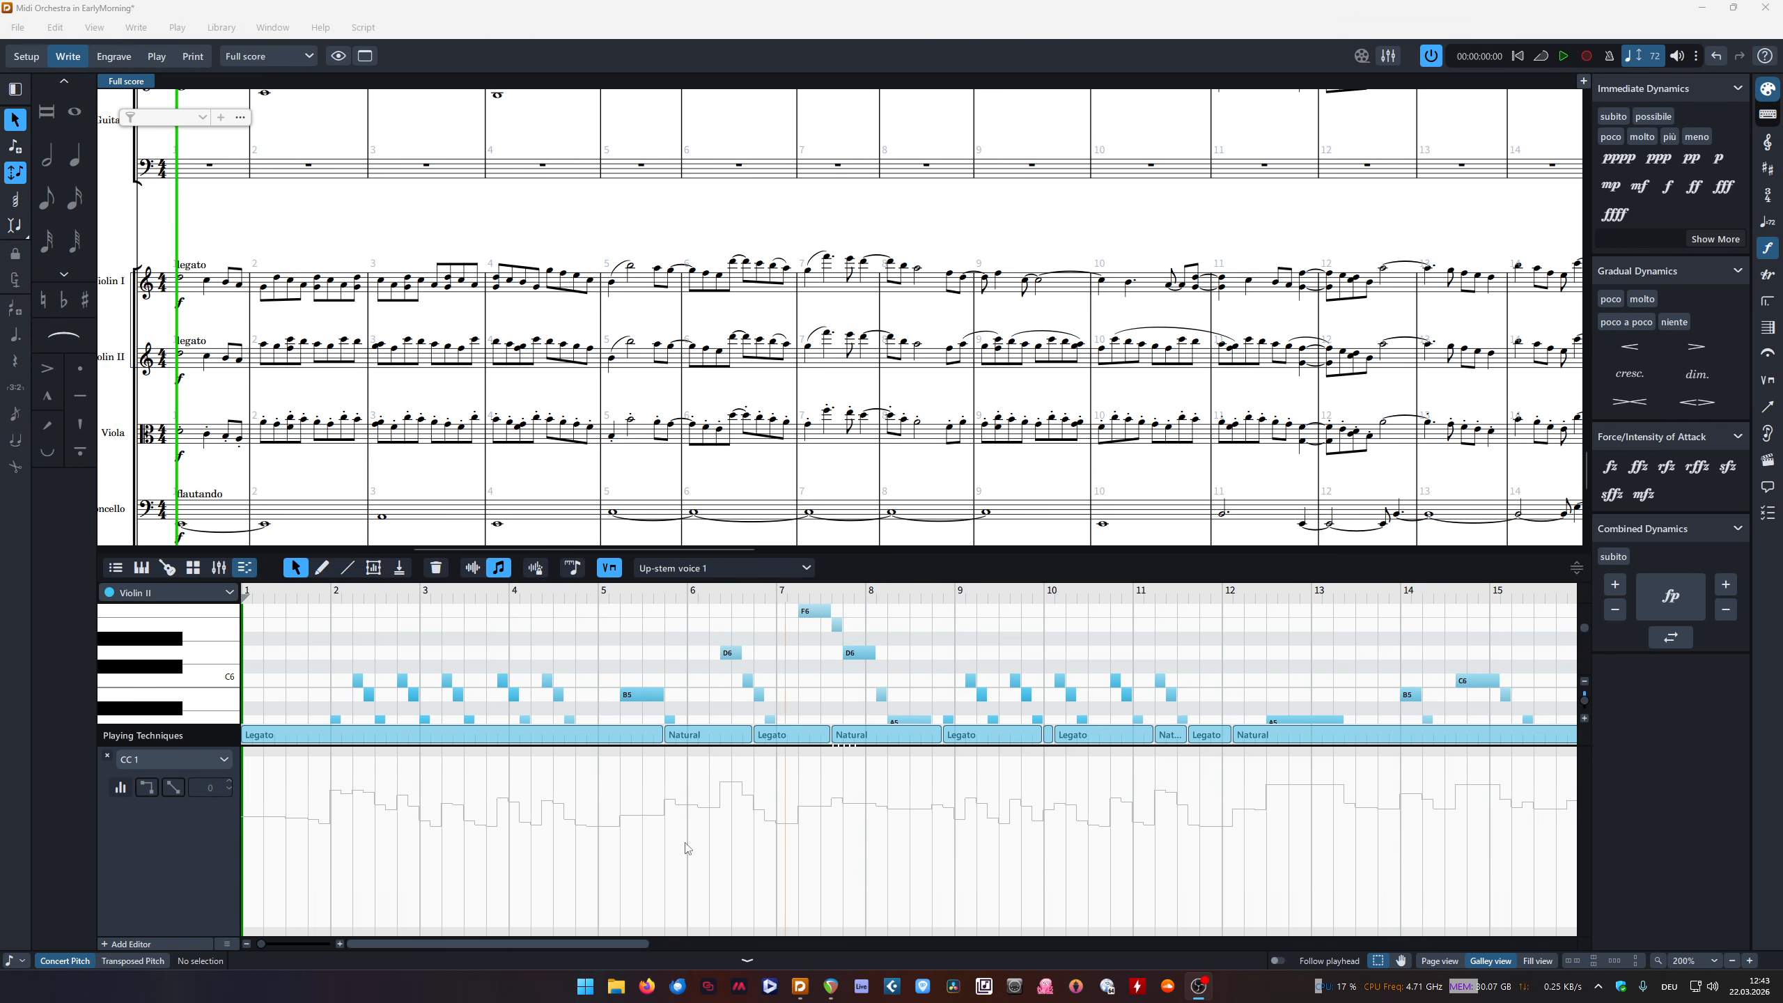
drag(1467, 784, 624, 820)
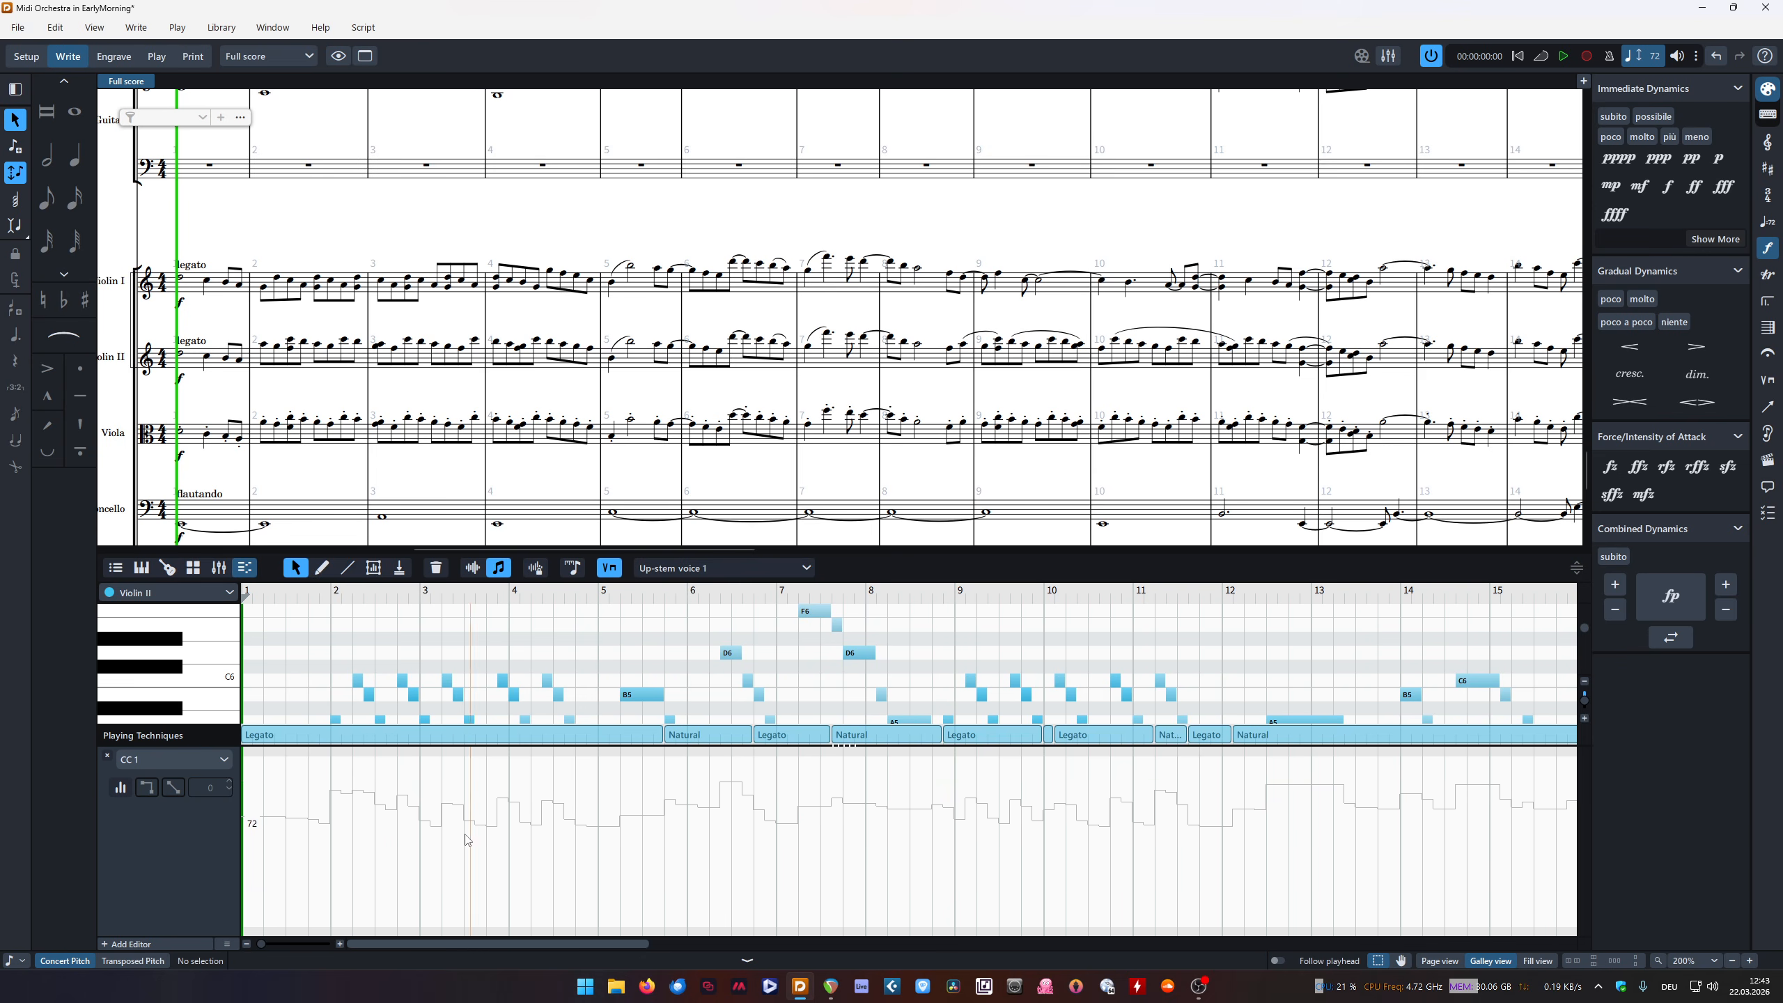
click(221, 26)
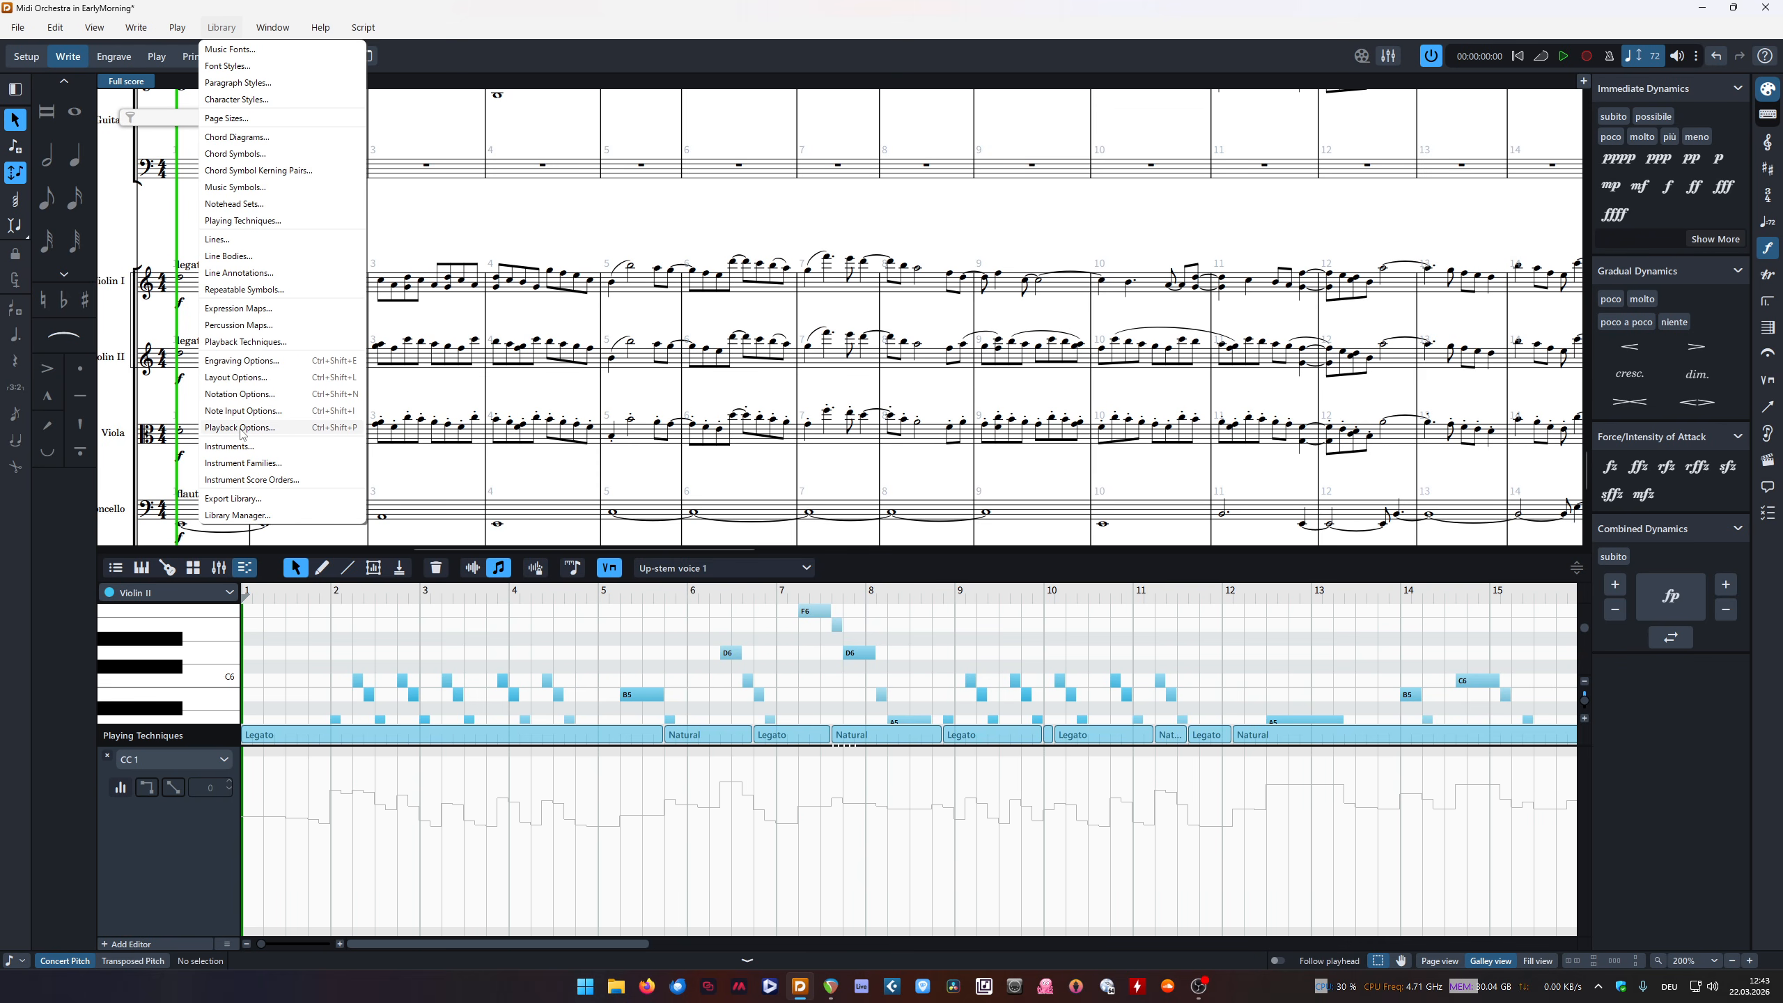
mouse_move(177, 26)
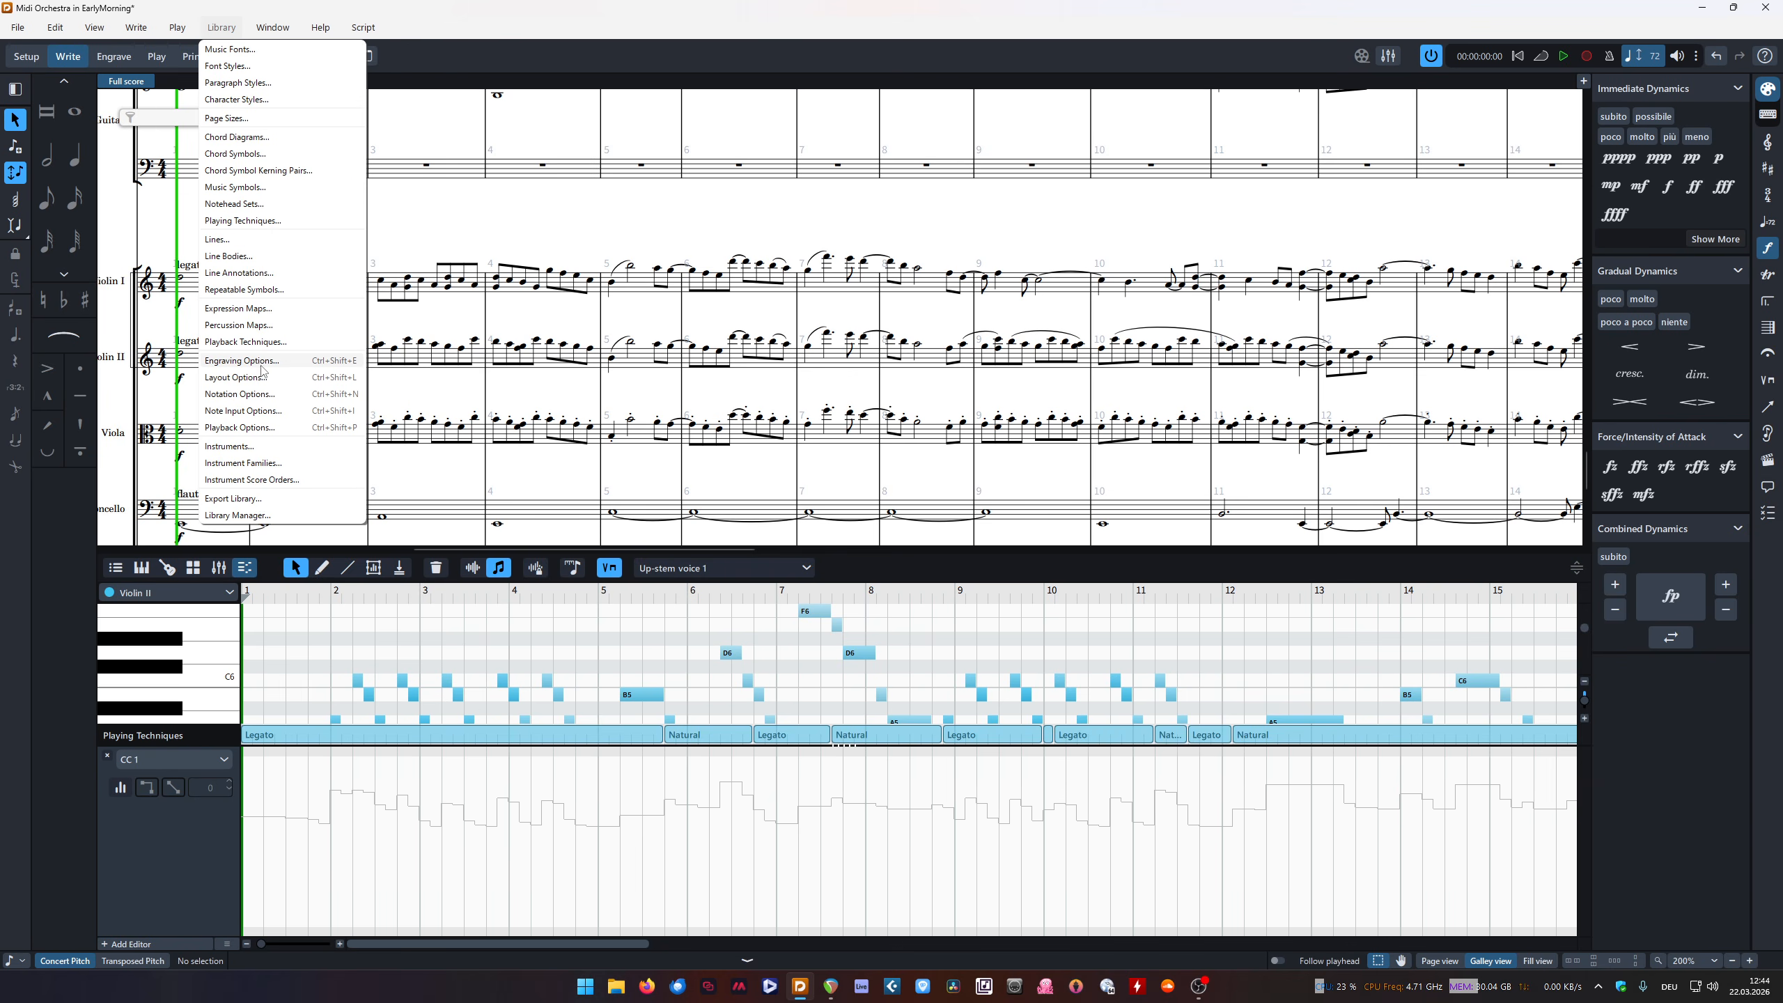
click(226, 342)
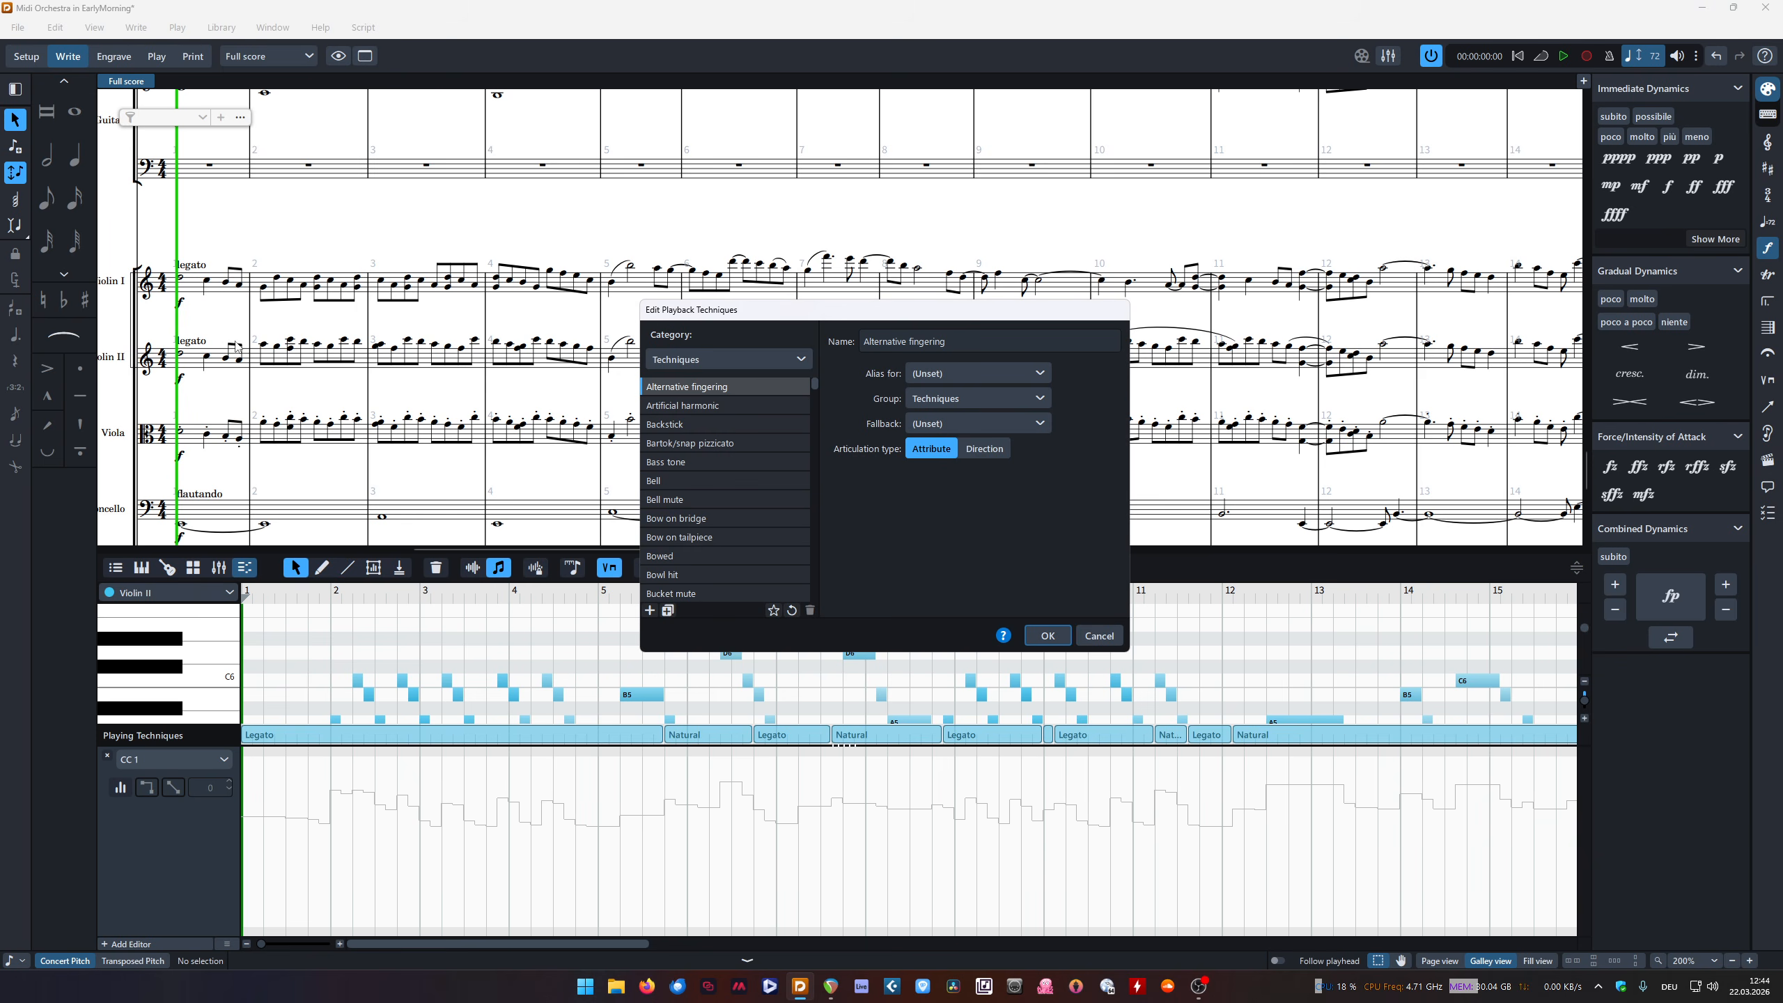
click(1099, 634)
Open the Dynamics category of the project's Playback Options
click(180, 28)
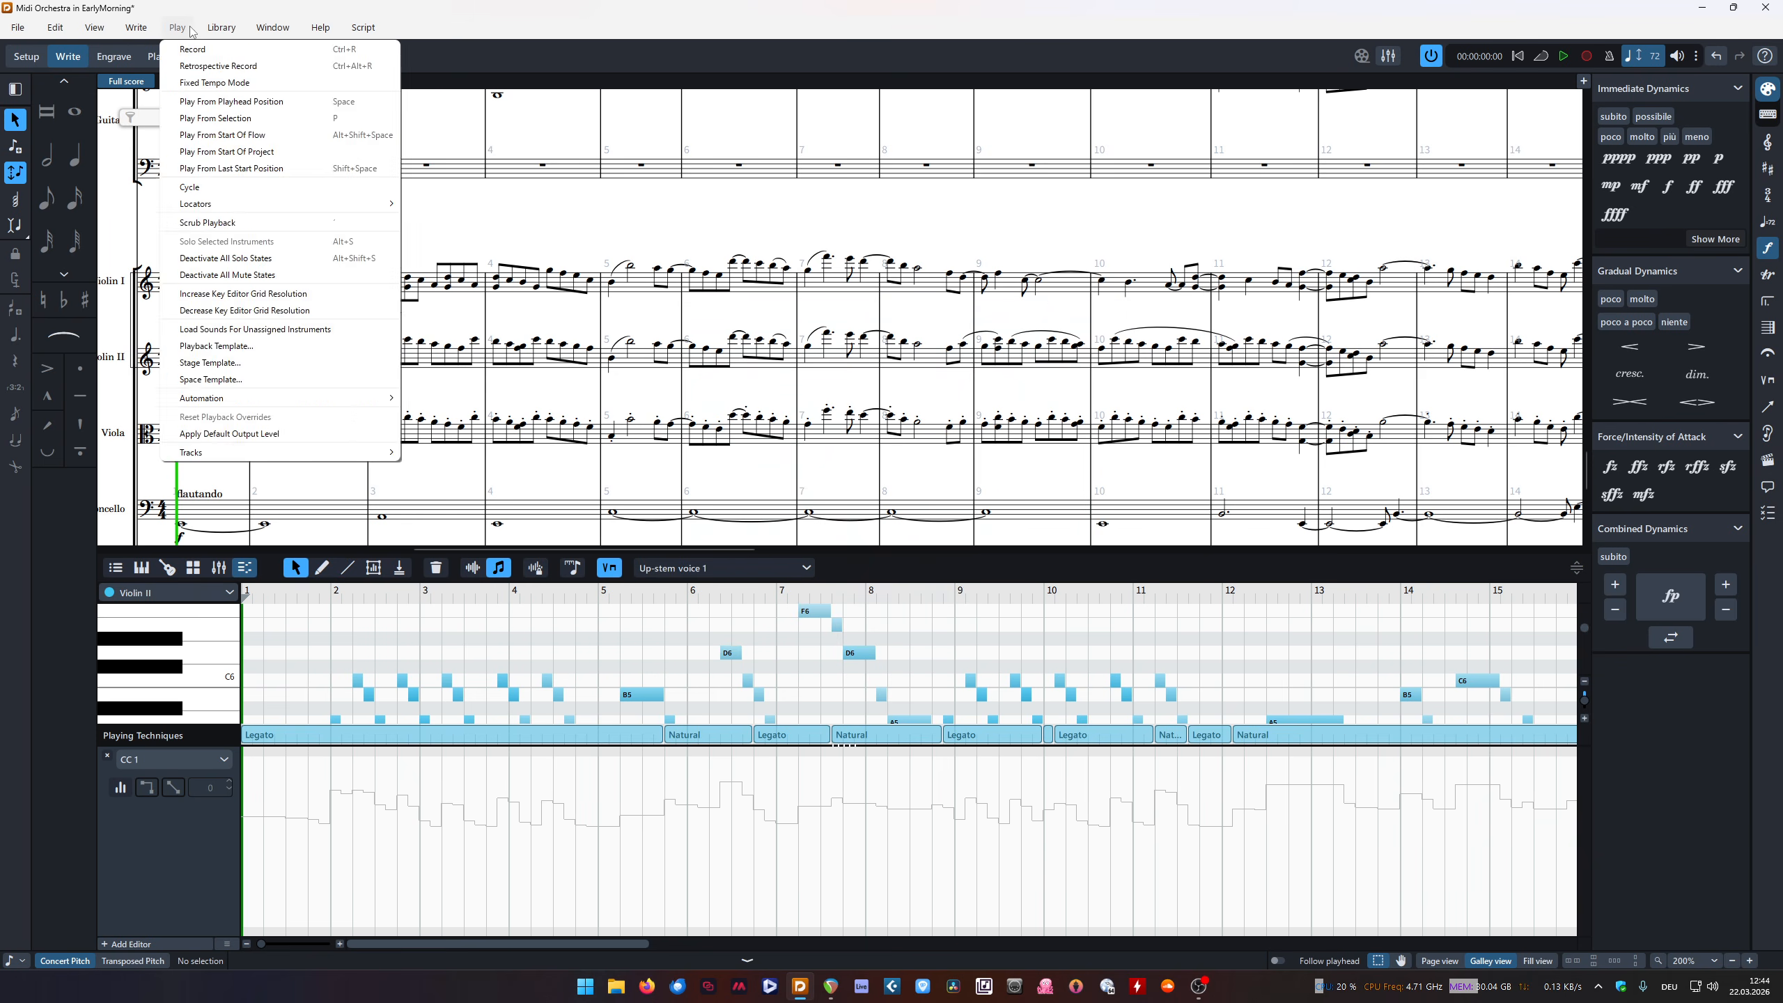
mouse_move(220, 28)
click(254, 429)
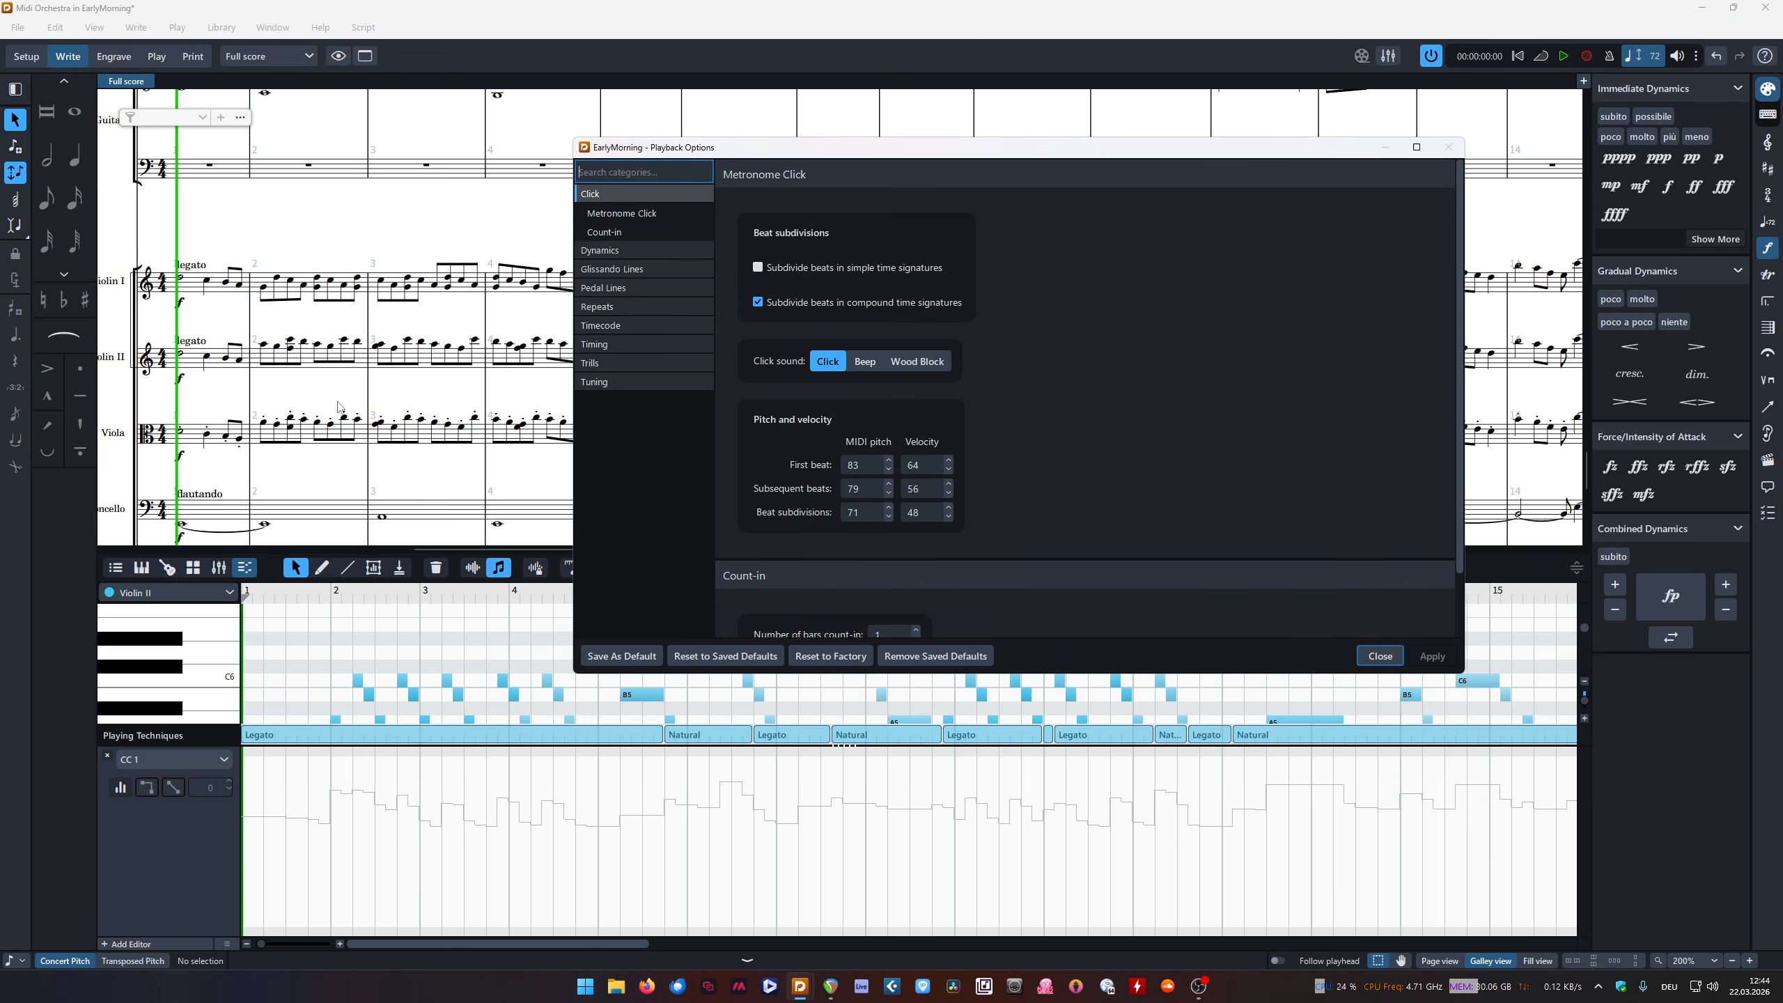
click(617, 213)
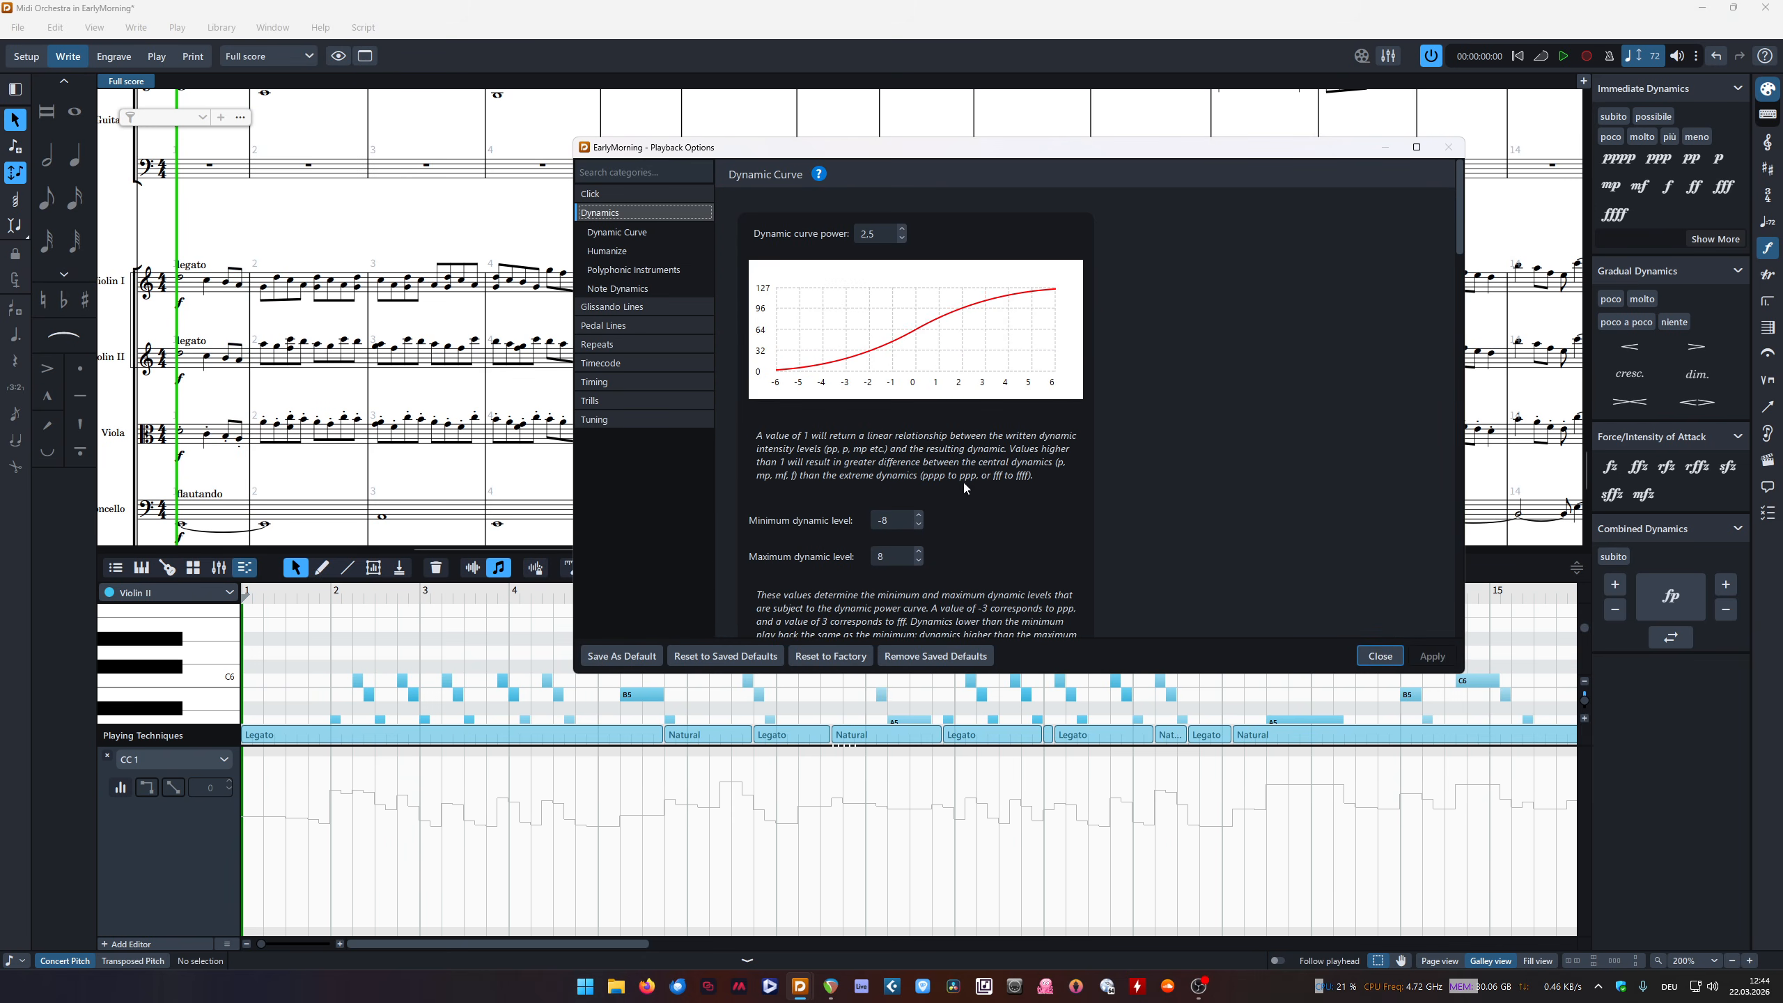
Examine the dynamic curve, polyphonic voice balancing, beat stress and articulation settings, and close the Playback Options
scroll(972, 561, down, 6)
scroll(1246, 373, down, 10)
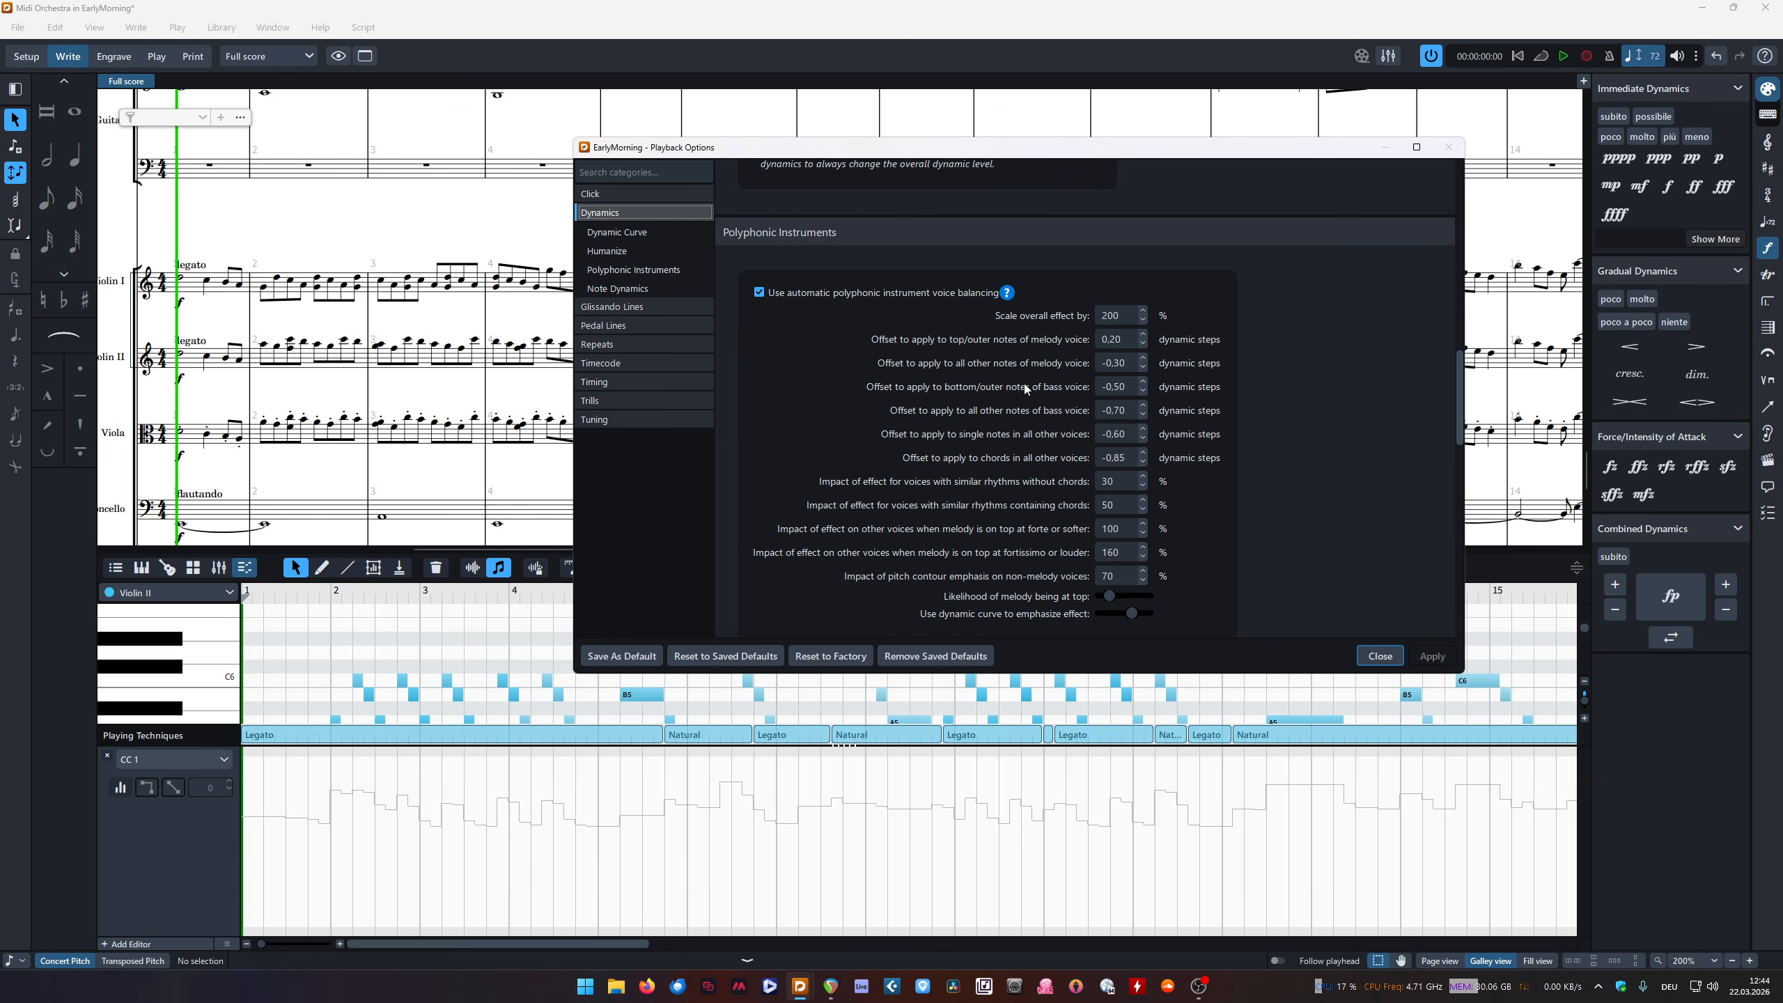
scroll(1247, 380, down, 4)
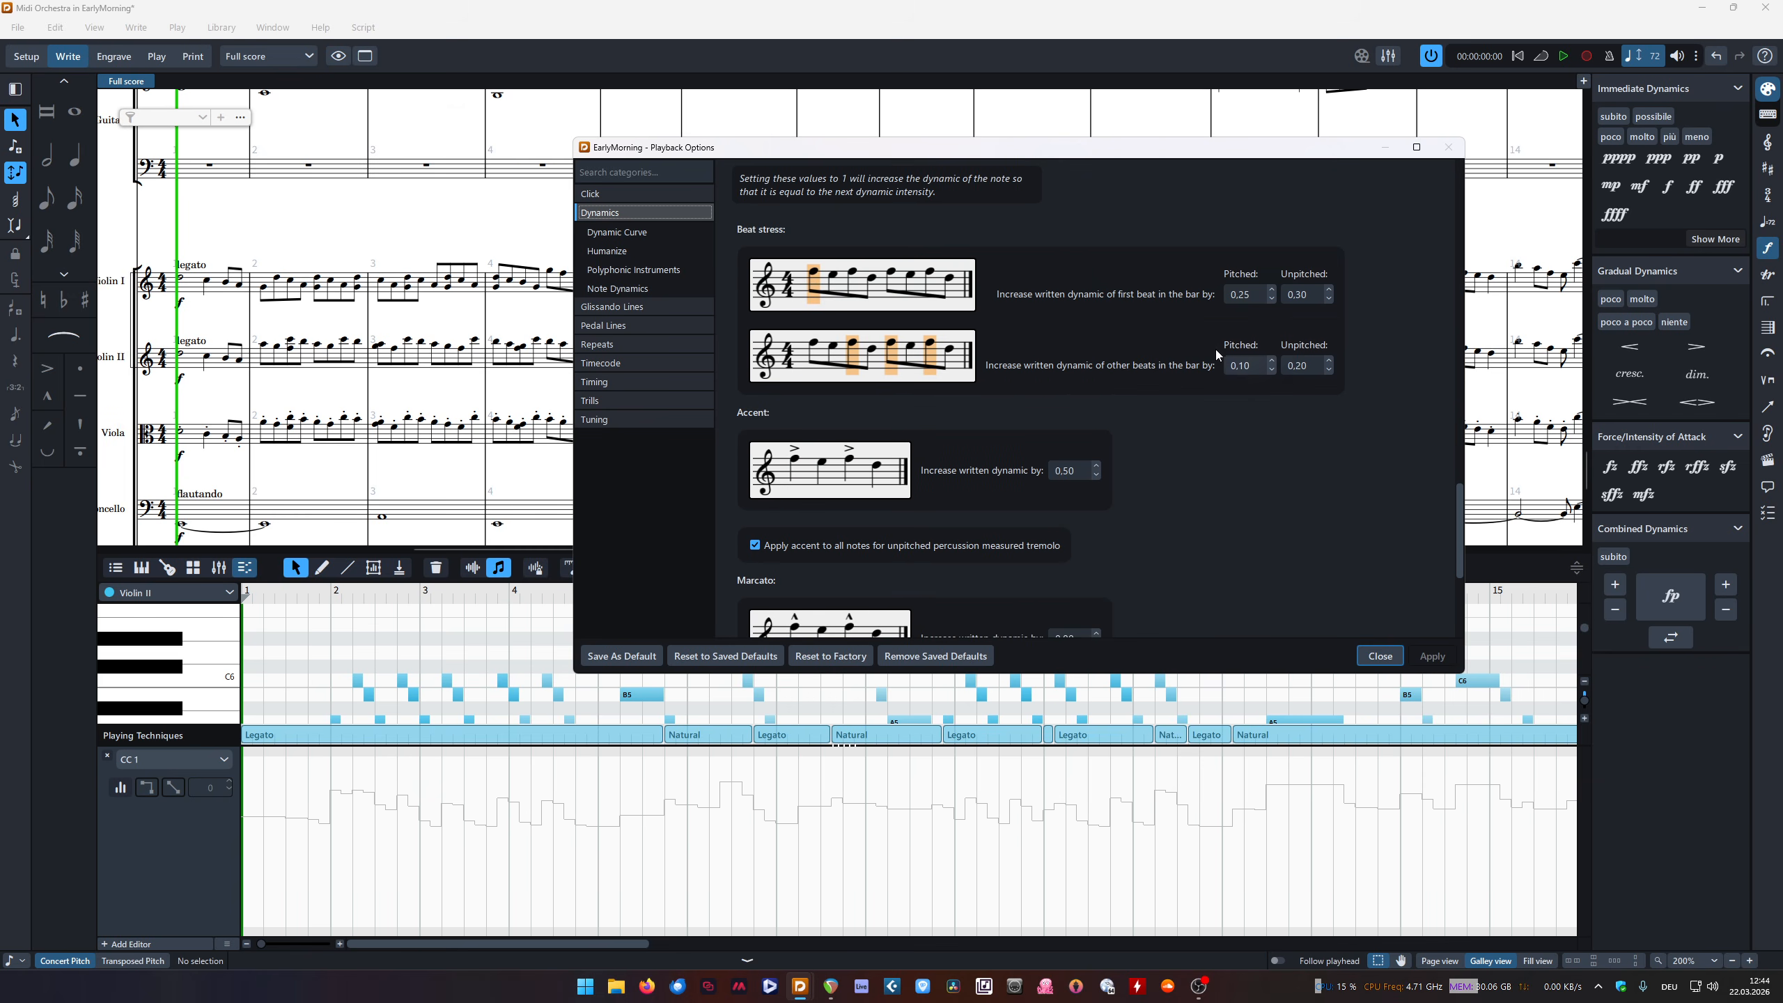
scroll(1092, 402, down, 5)
scroll(1122, 448, down, 1)
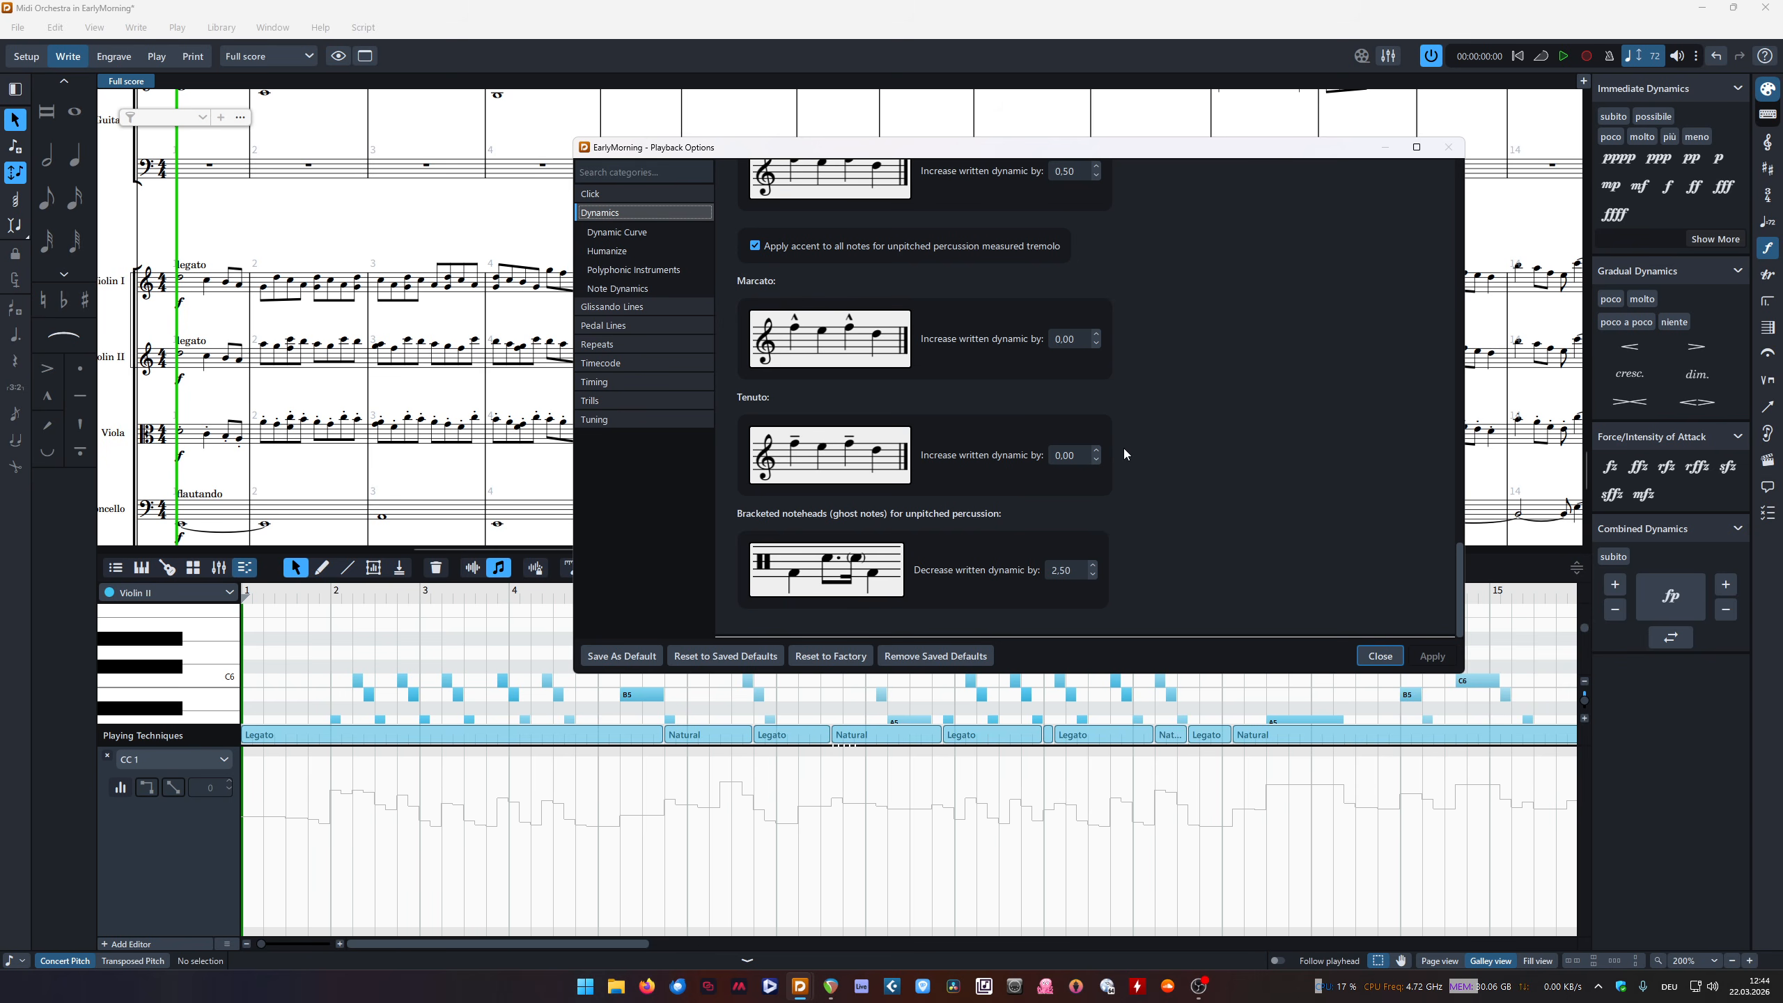
scroll(1158, 481, up, 5)
scroll(1162, 485, up, 10)
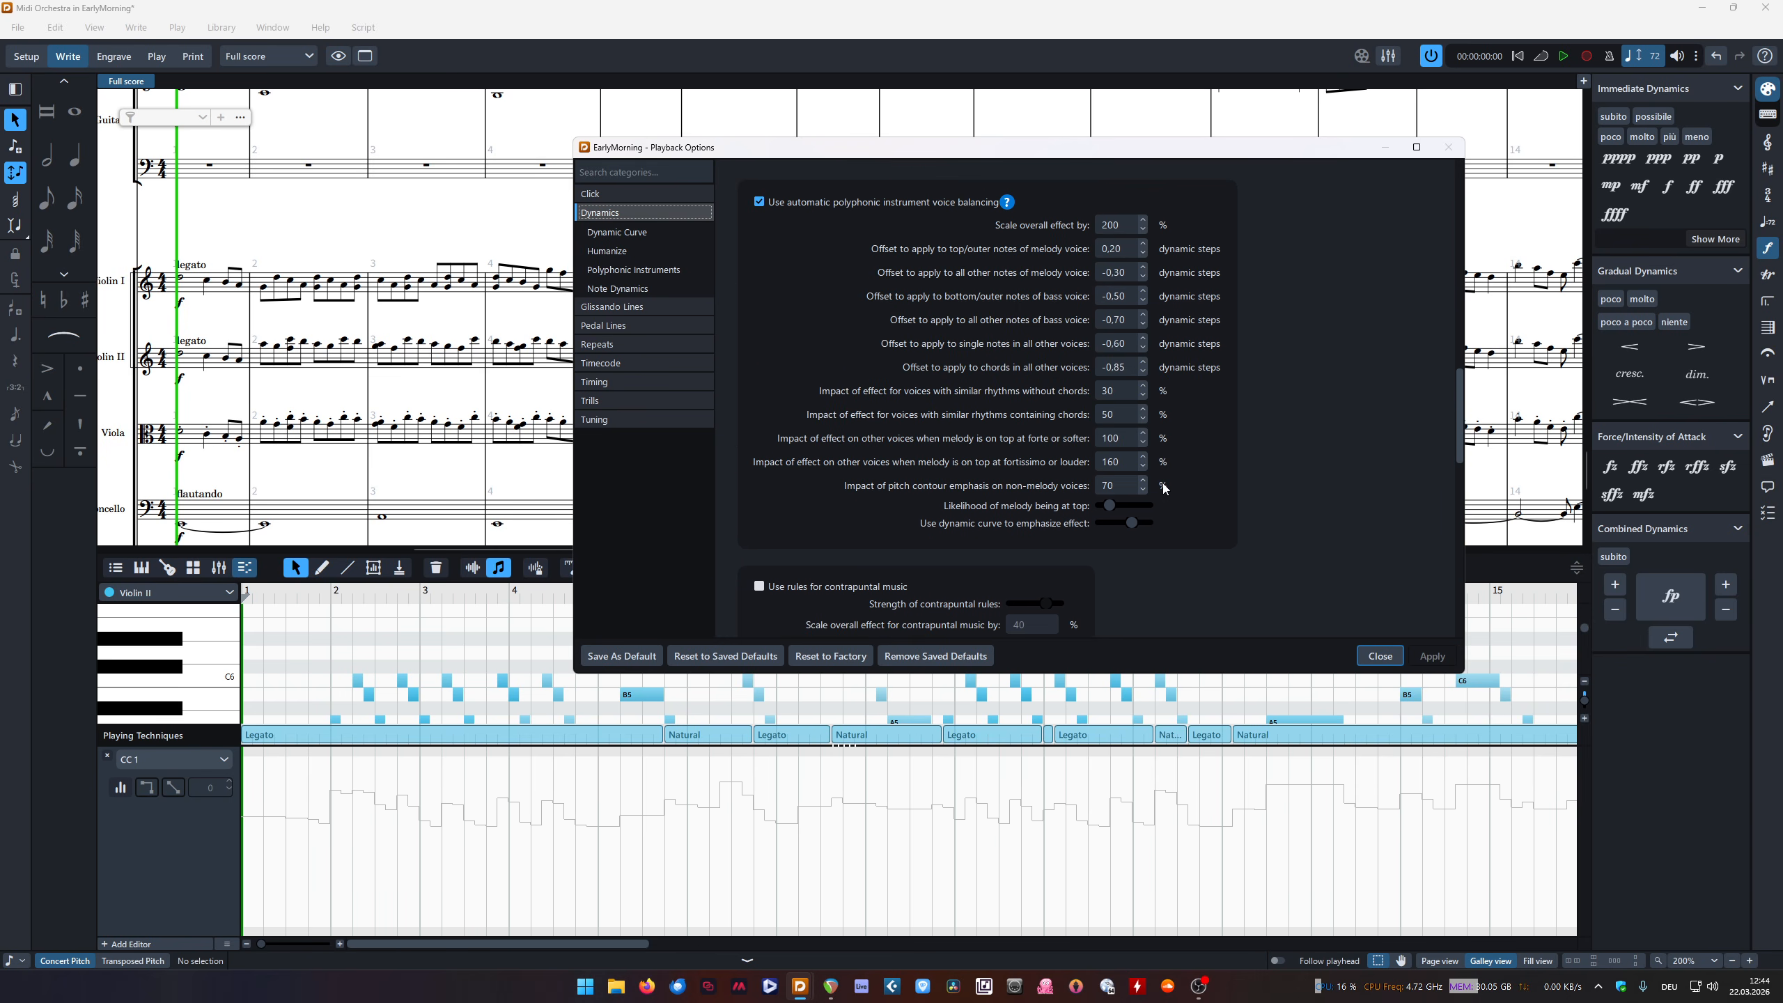
scroll(1161, 484, up, 10)
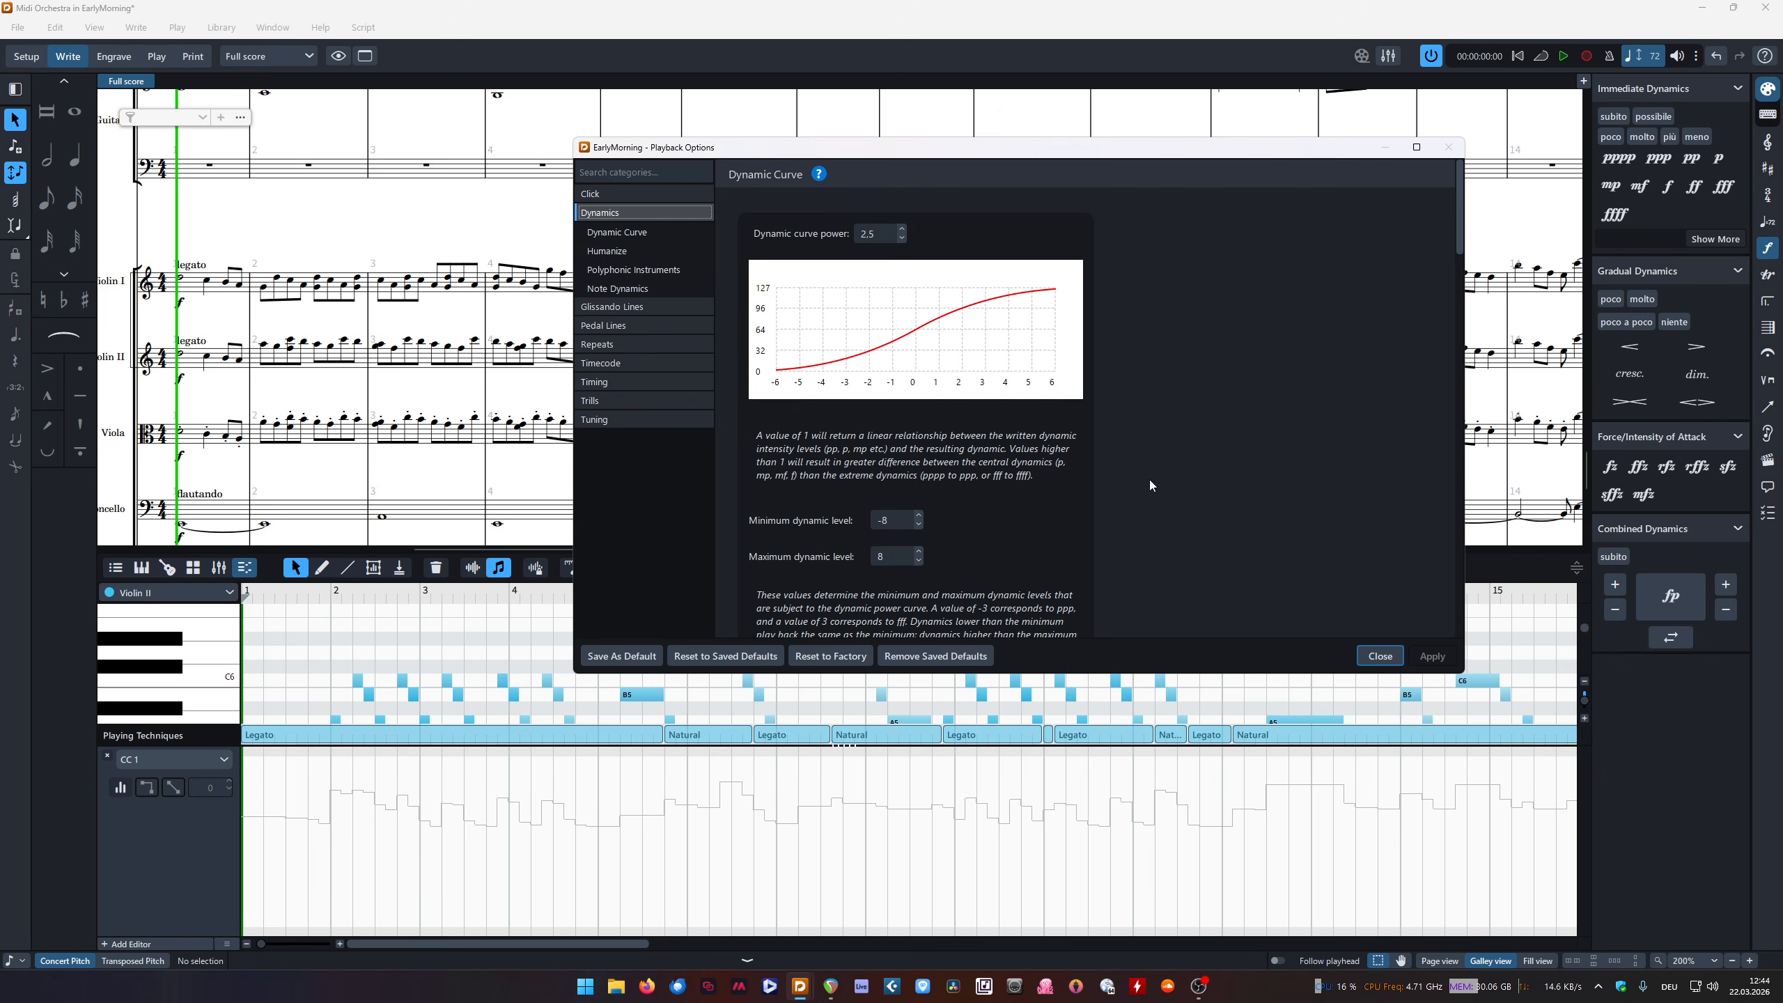
click(1379, 655)
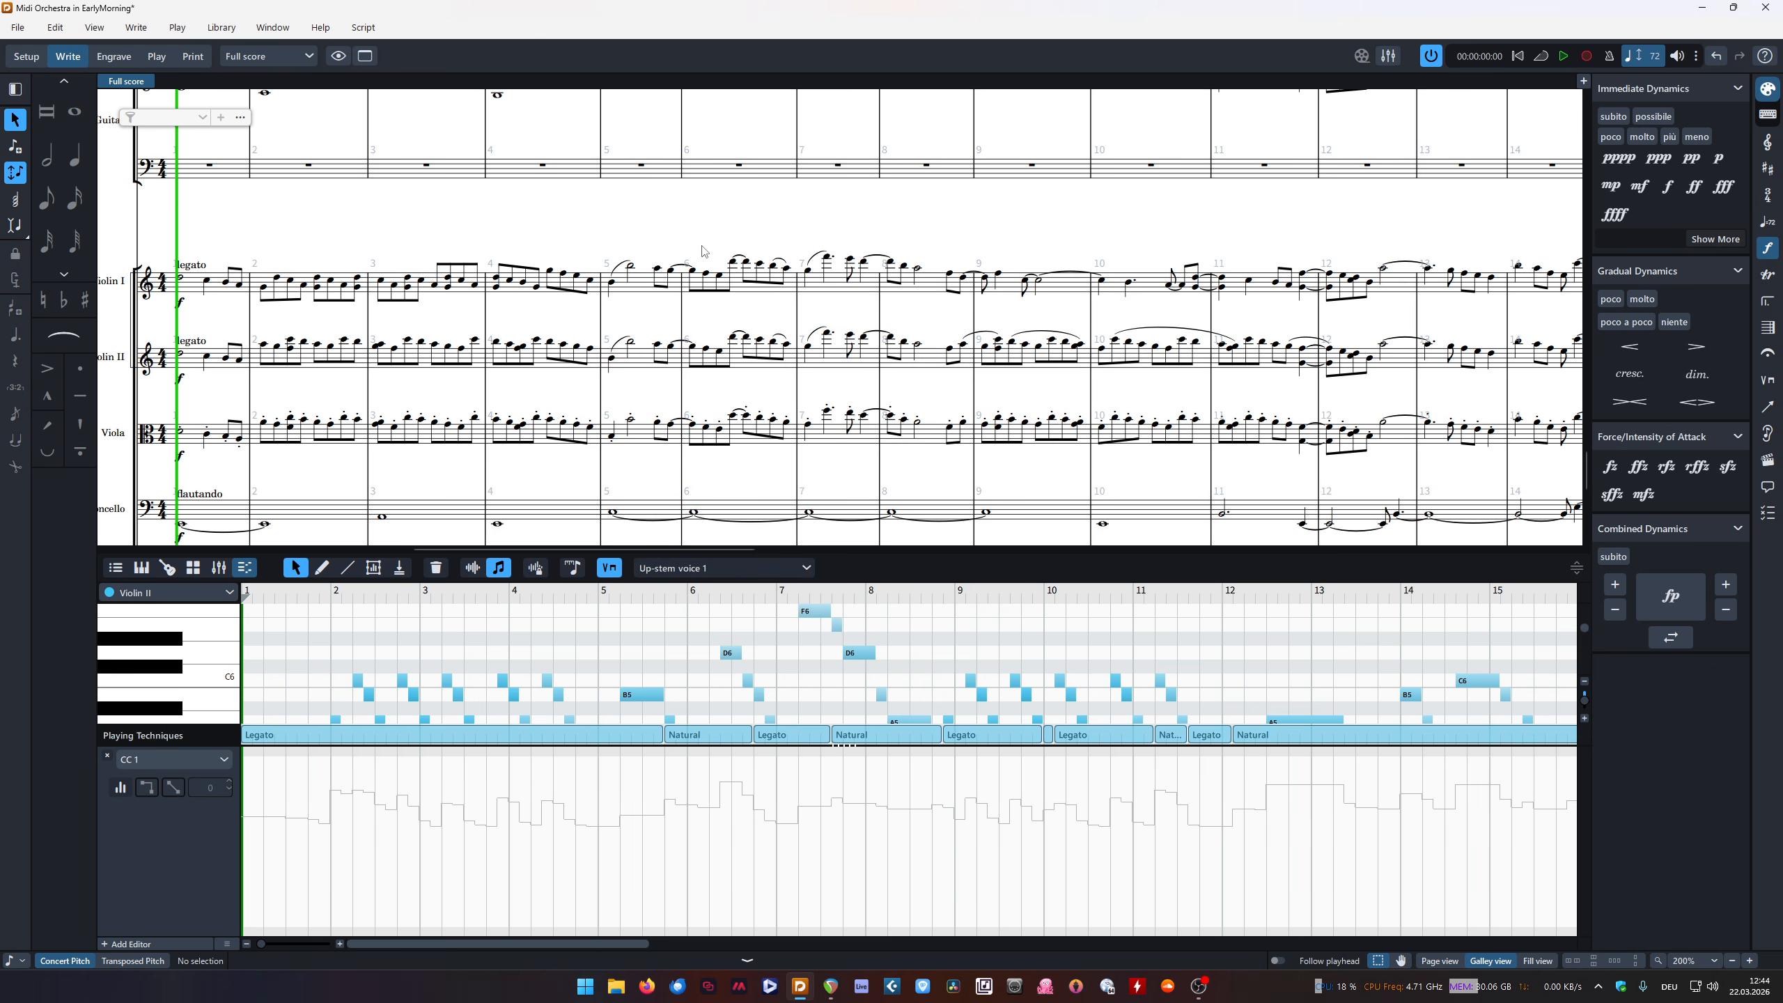
Select the slurred notes in bars 5–6 of Violin I to show that staff's playback data, and clear the selection
click(629, 272)
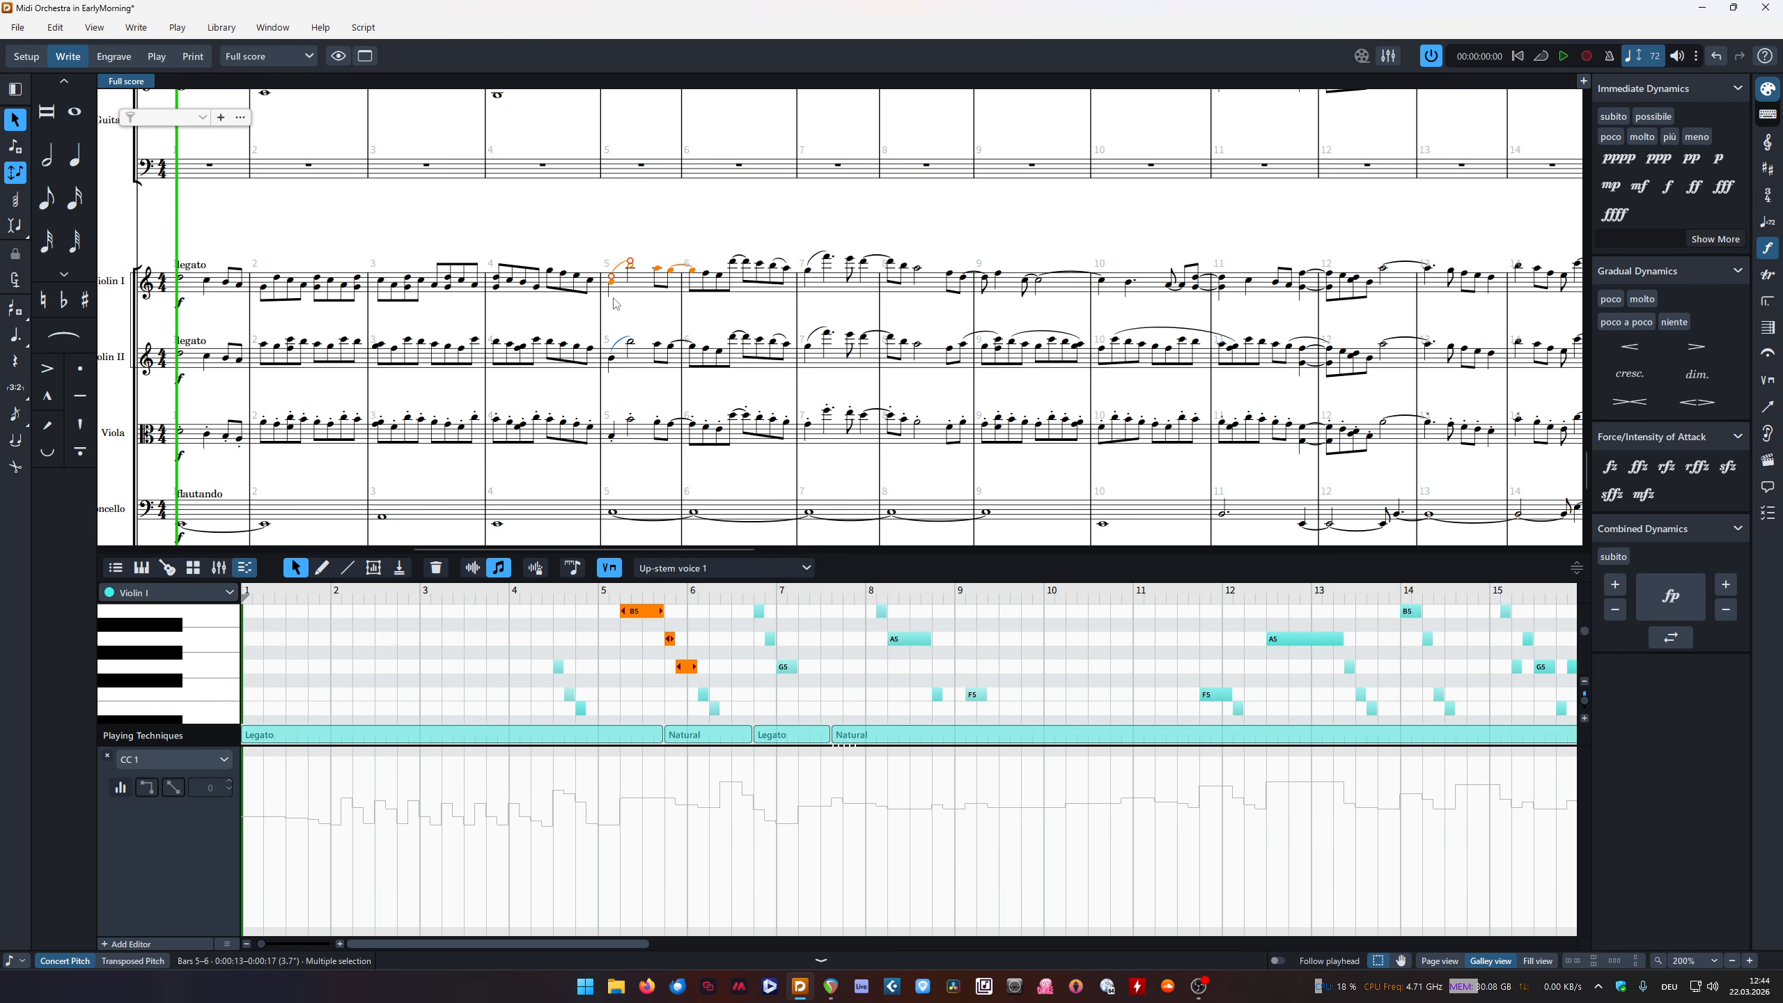
click(594, 235)
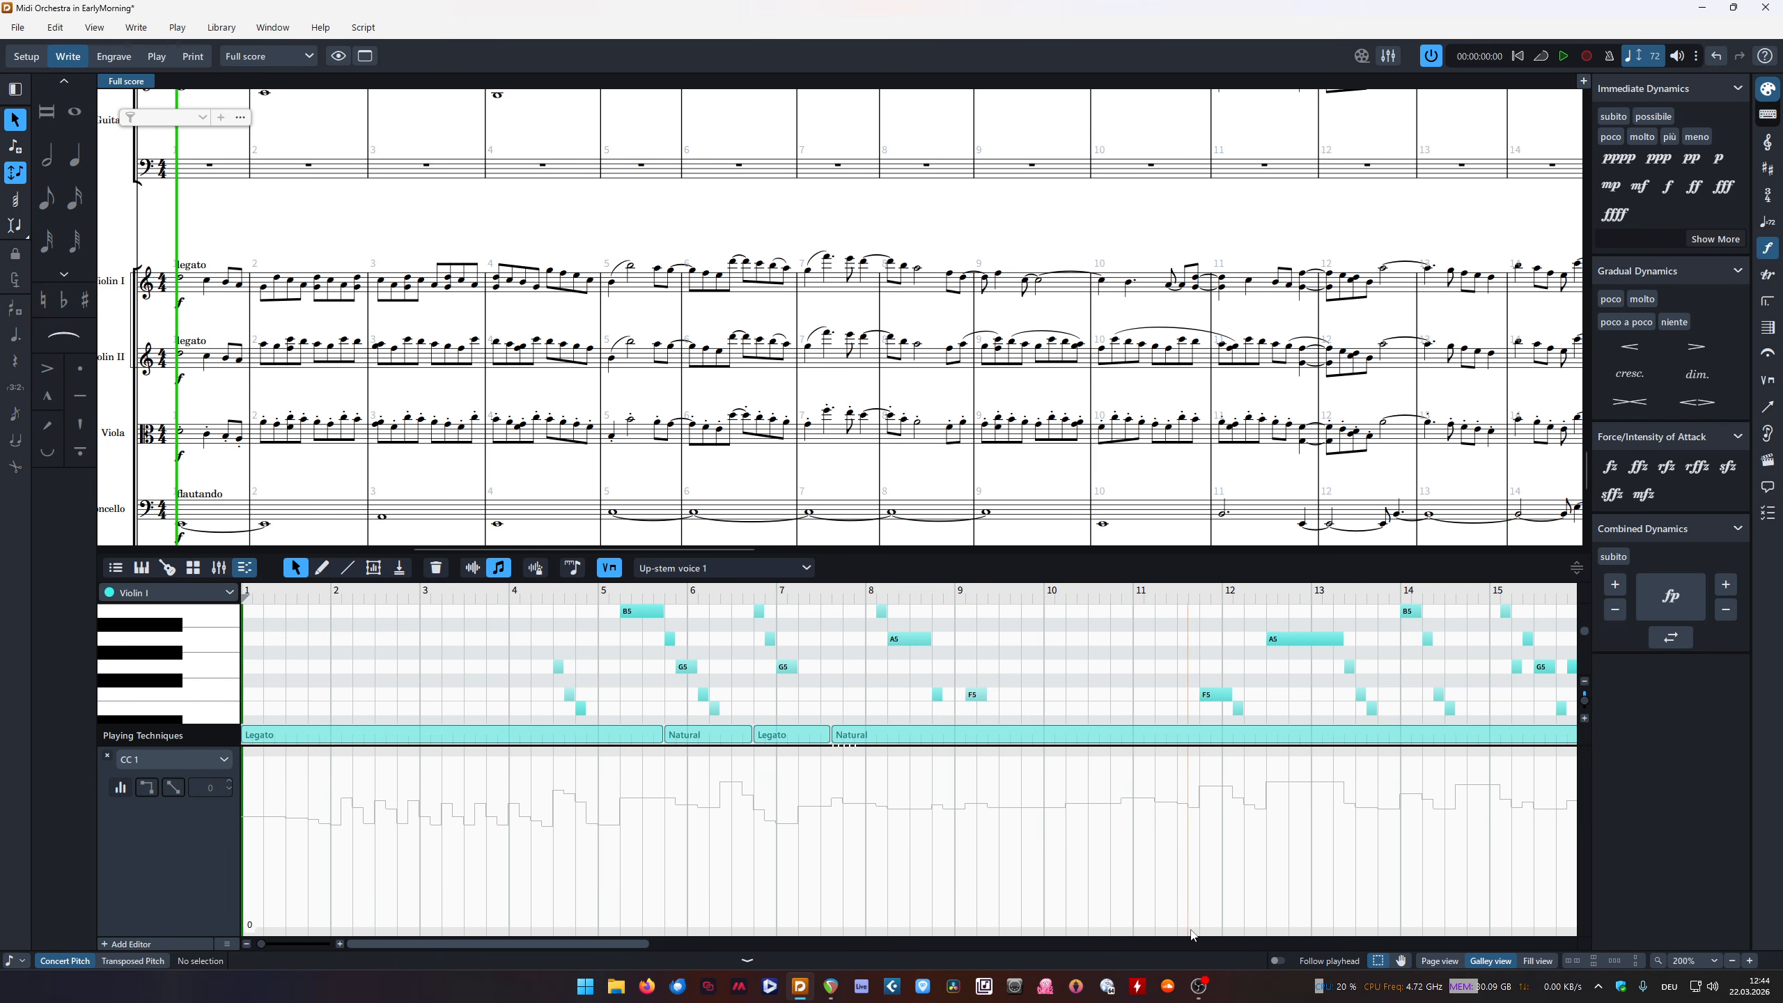
Switch between REAPER and Dorico to compare the instrument tracks and mixer with the string score and its playback data
click(830, 986)
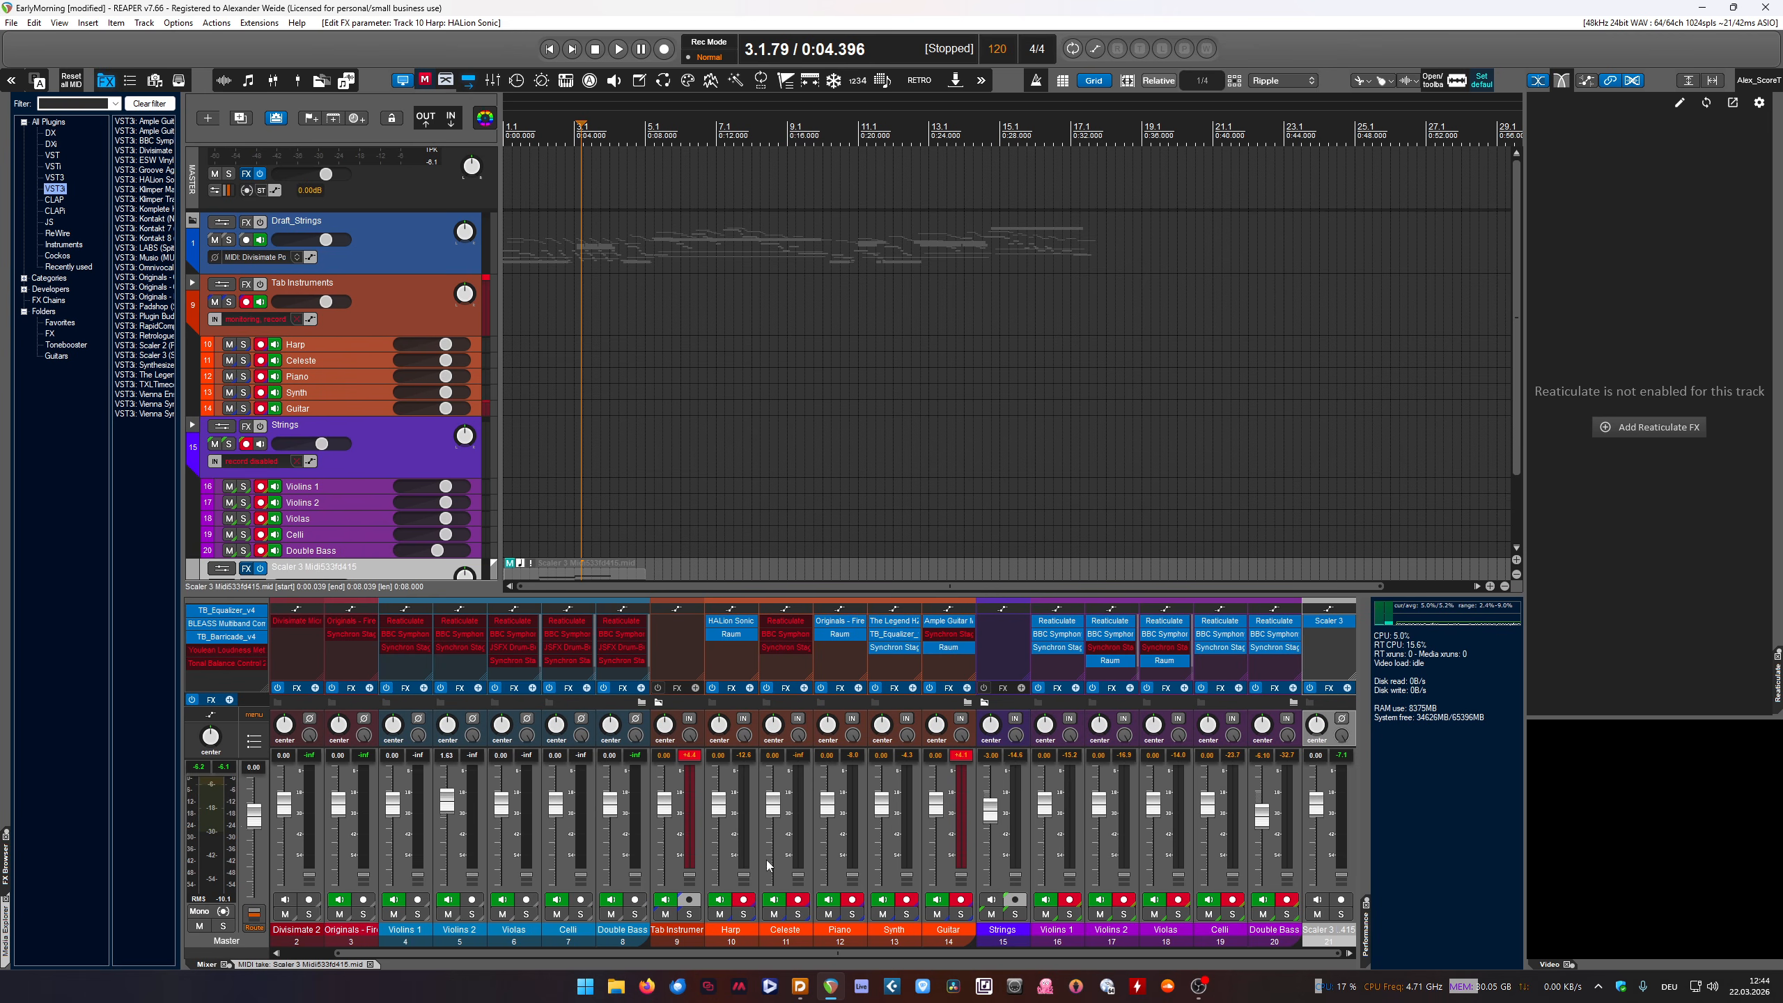
click(803, 999)
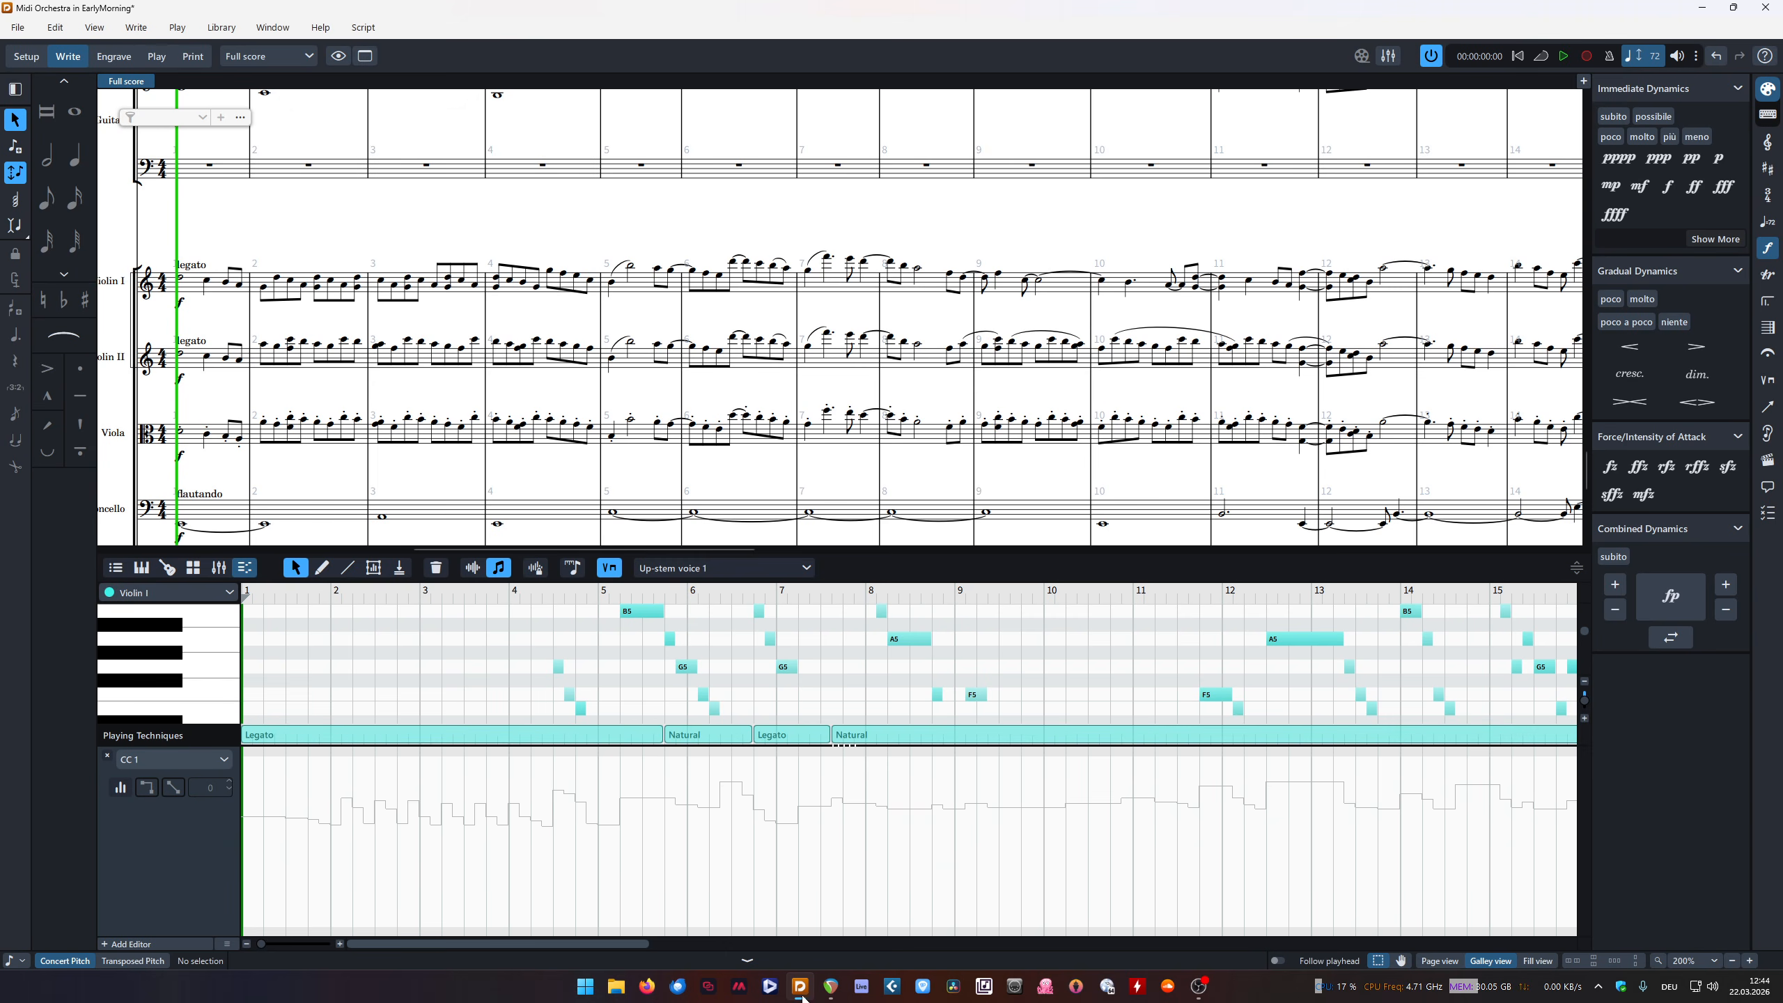
mouse_move(828, 1000)
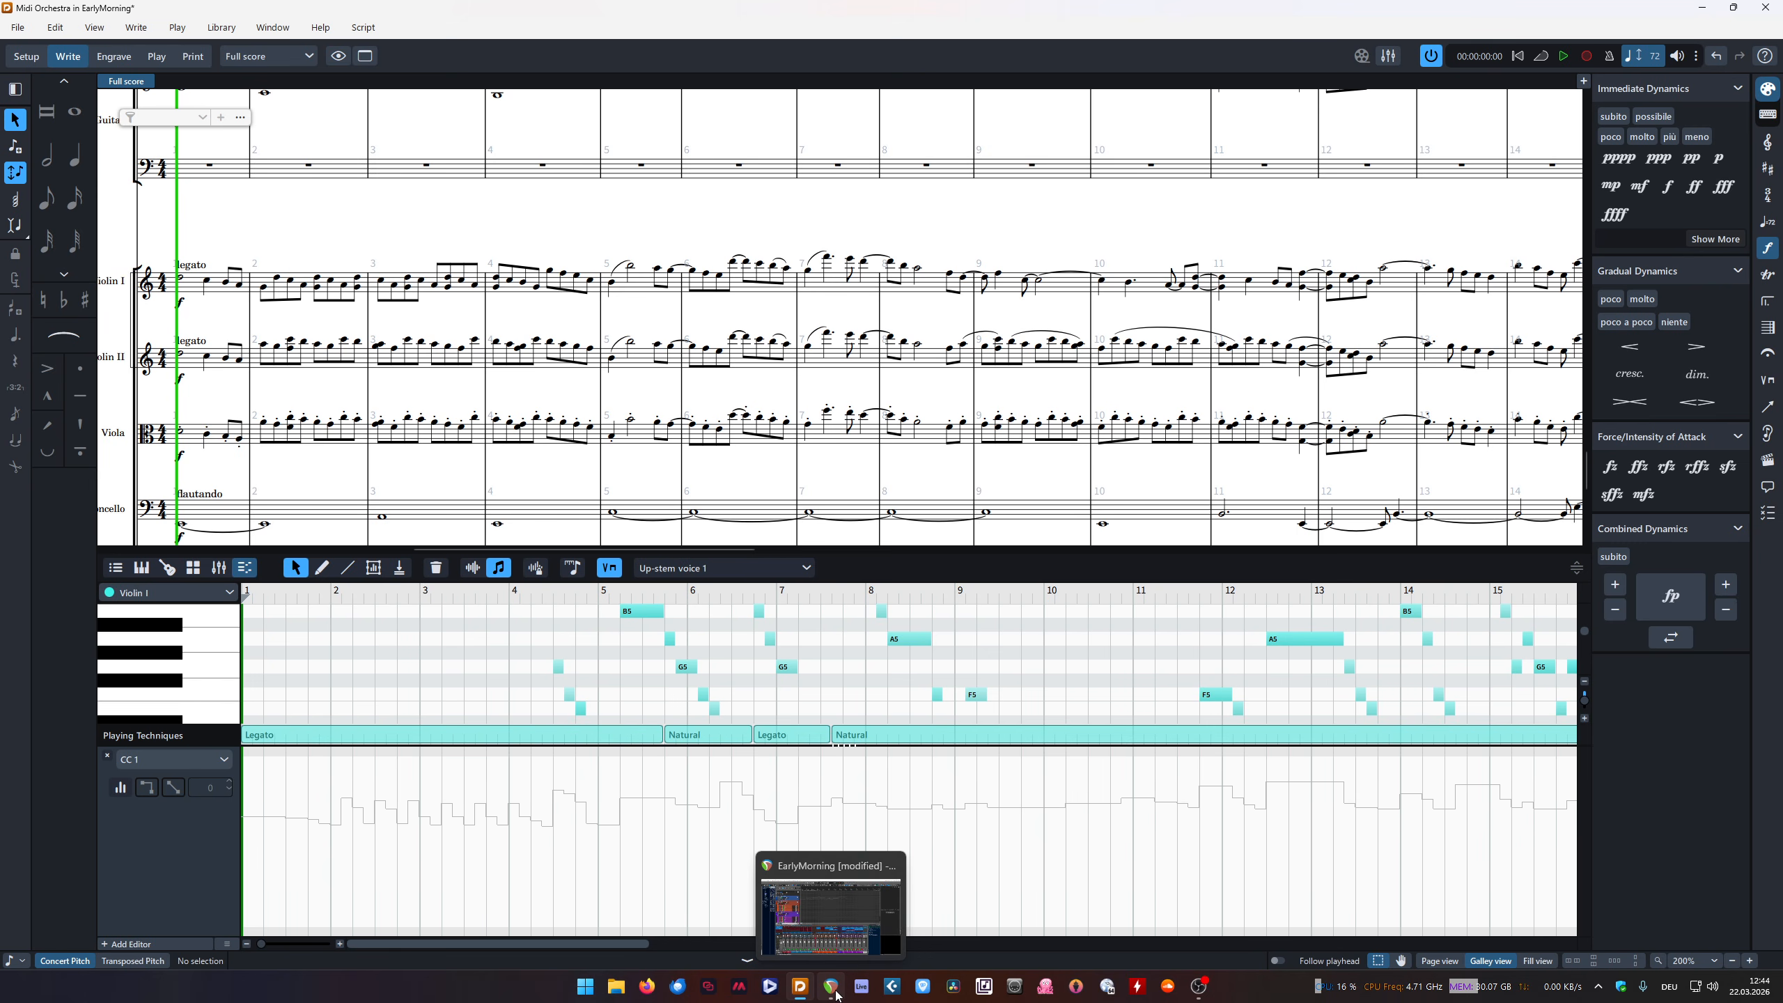
click(830, 986)
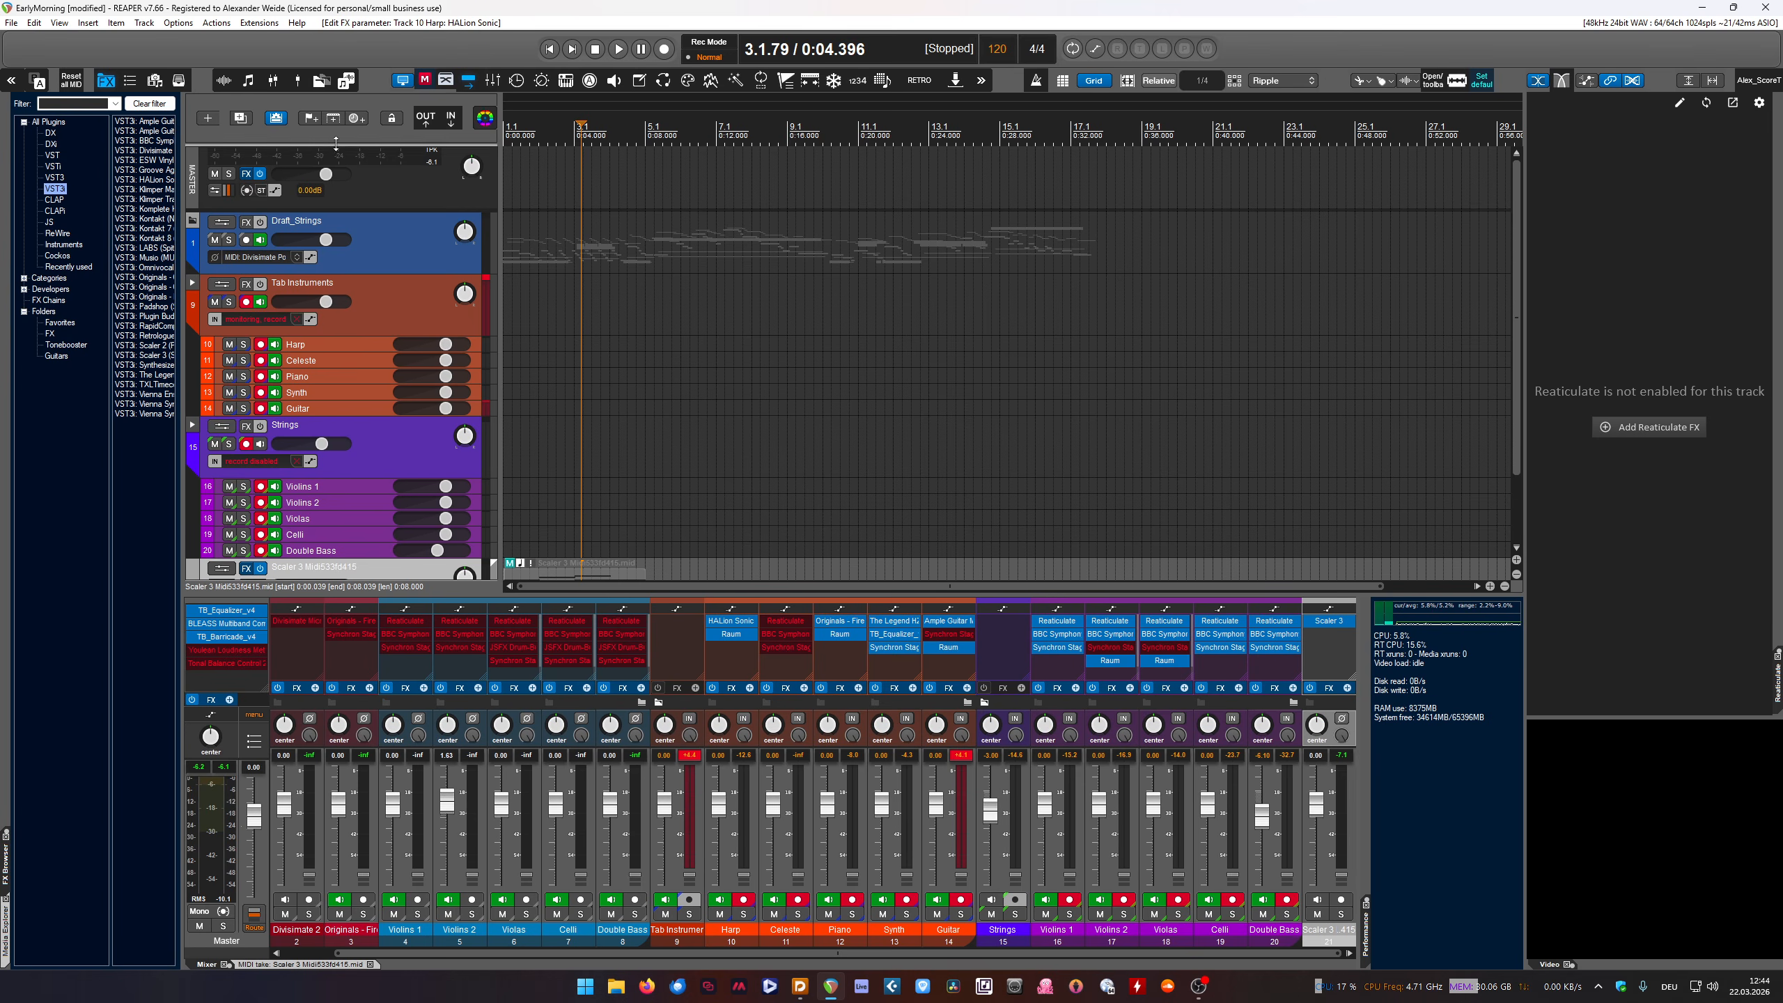
click(285, 532)
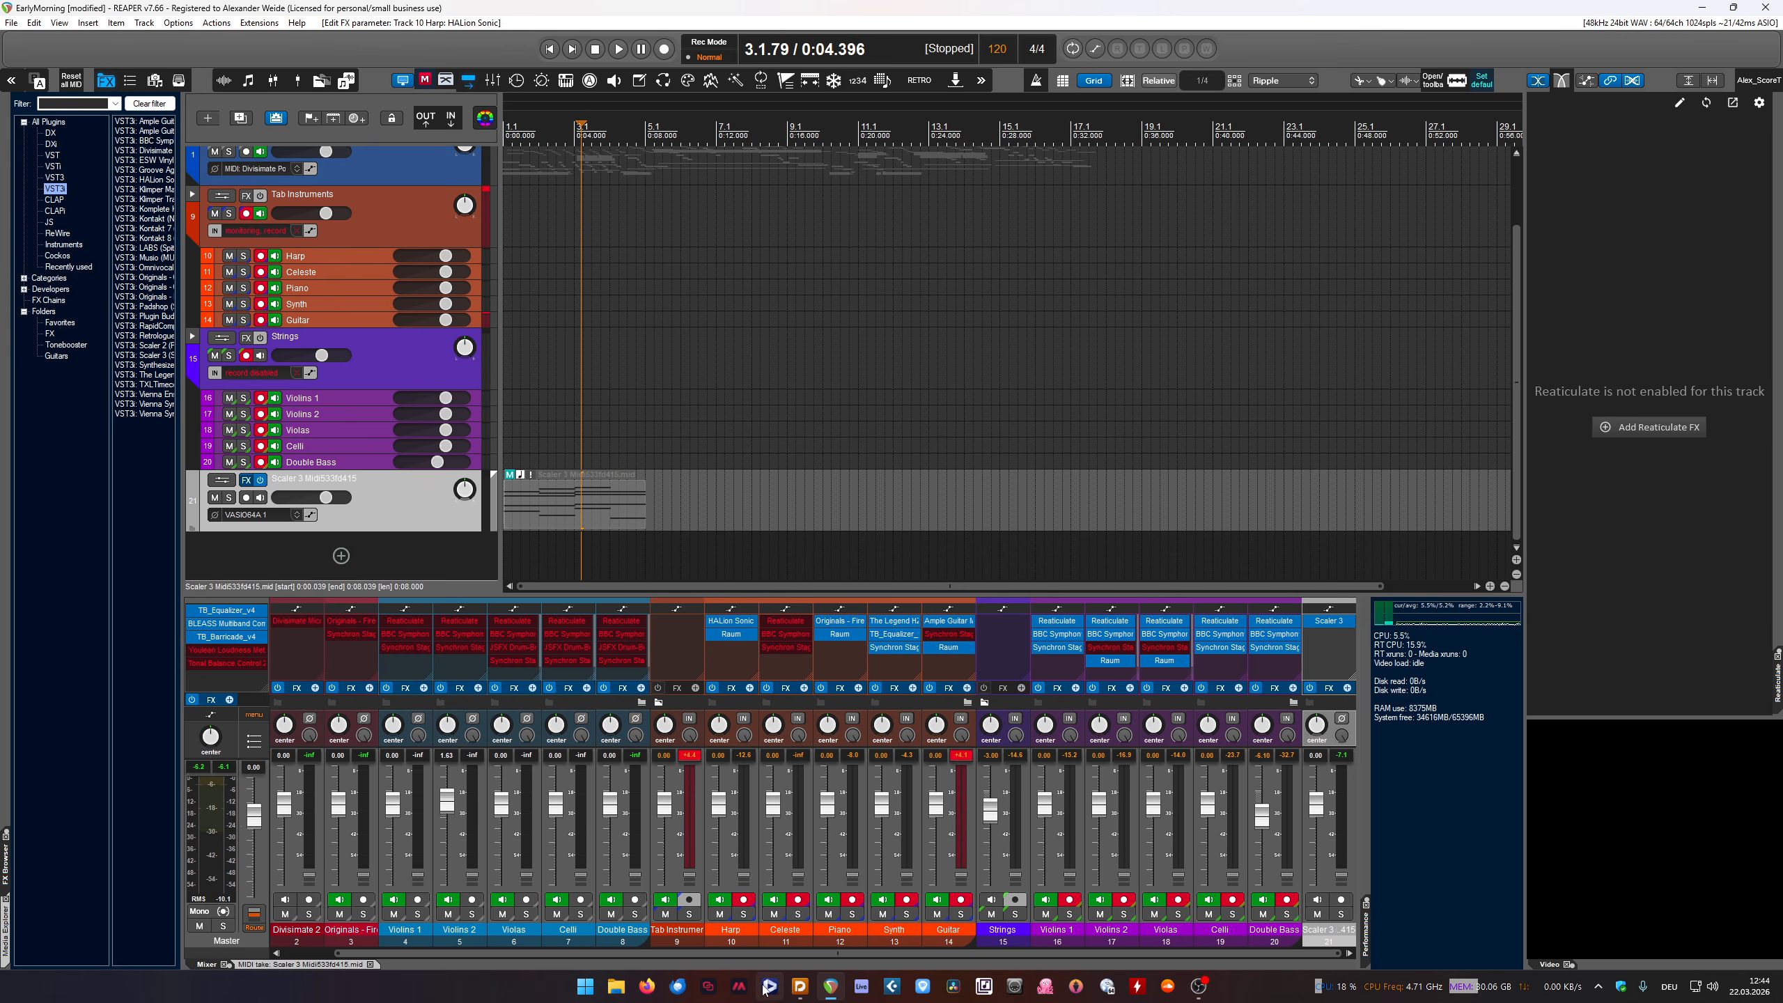
click(800, 986)
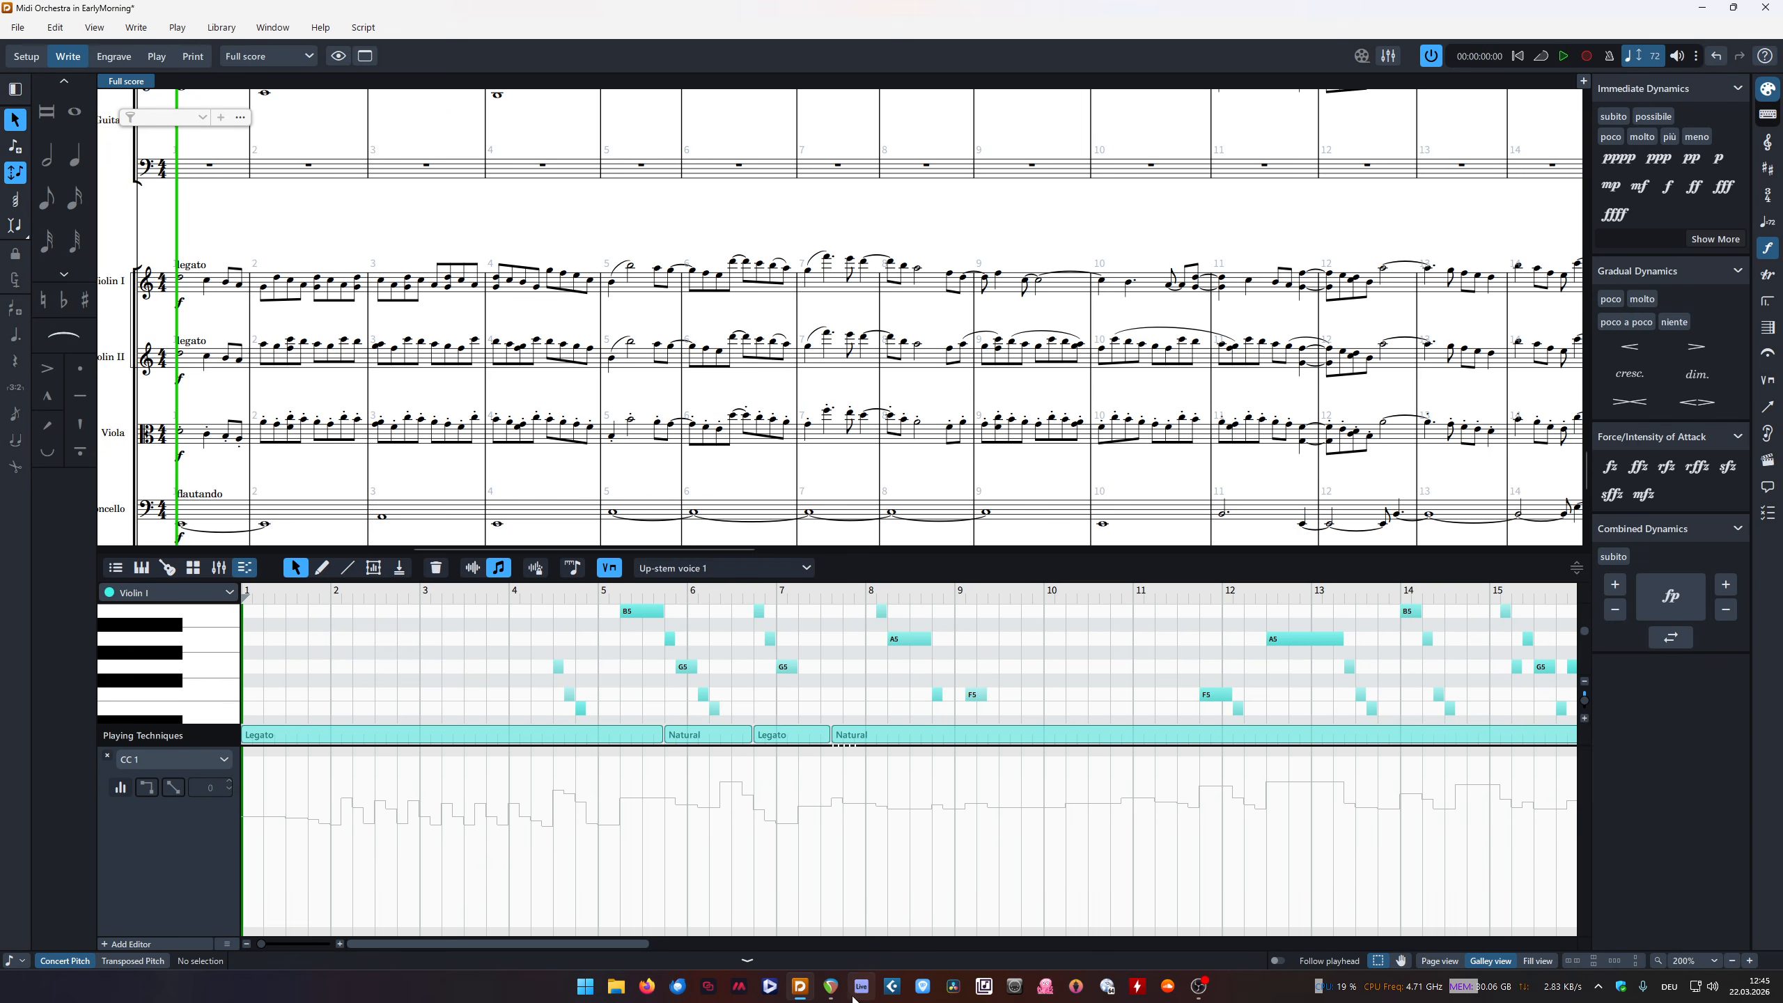
click(844, 988)
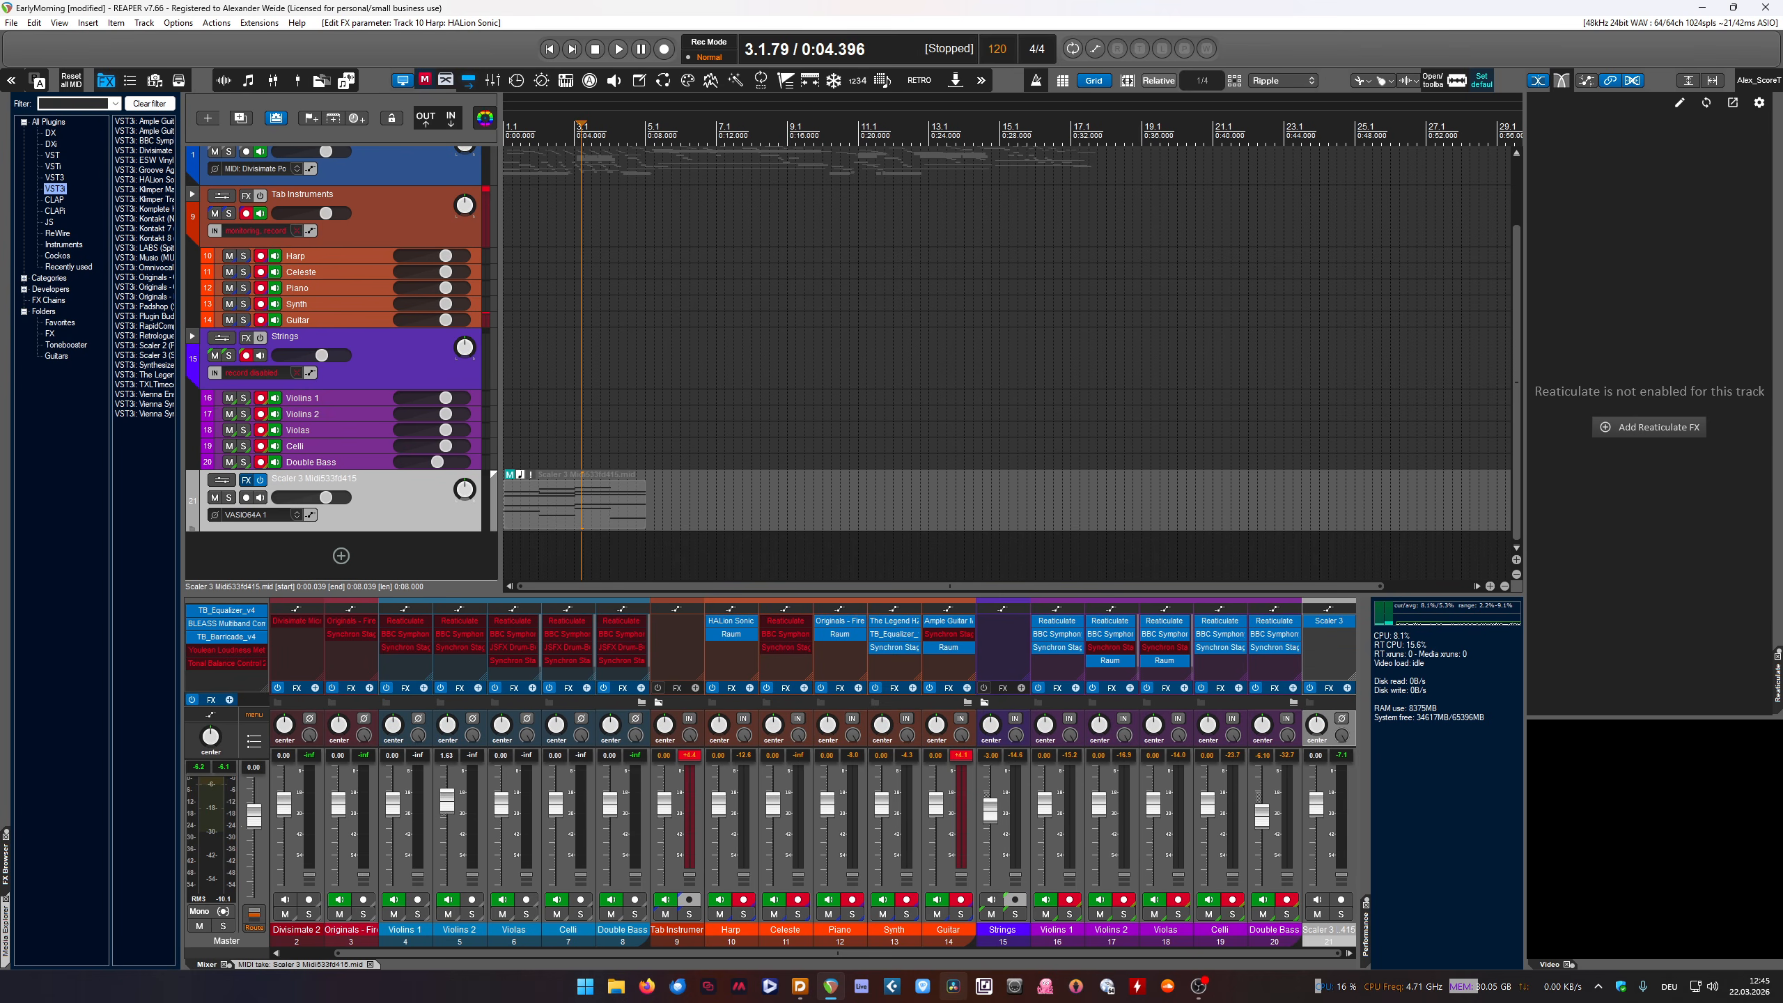
click(803, 991)
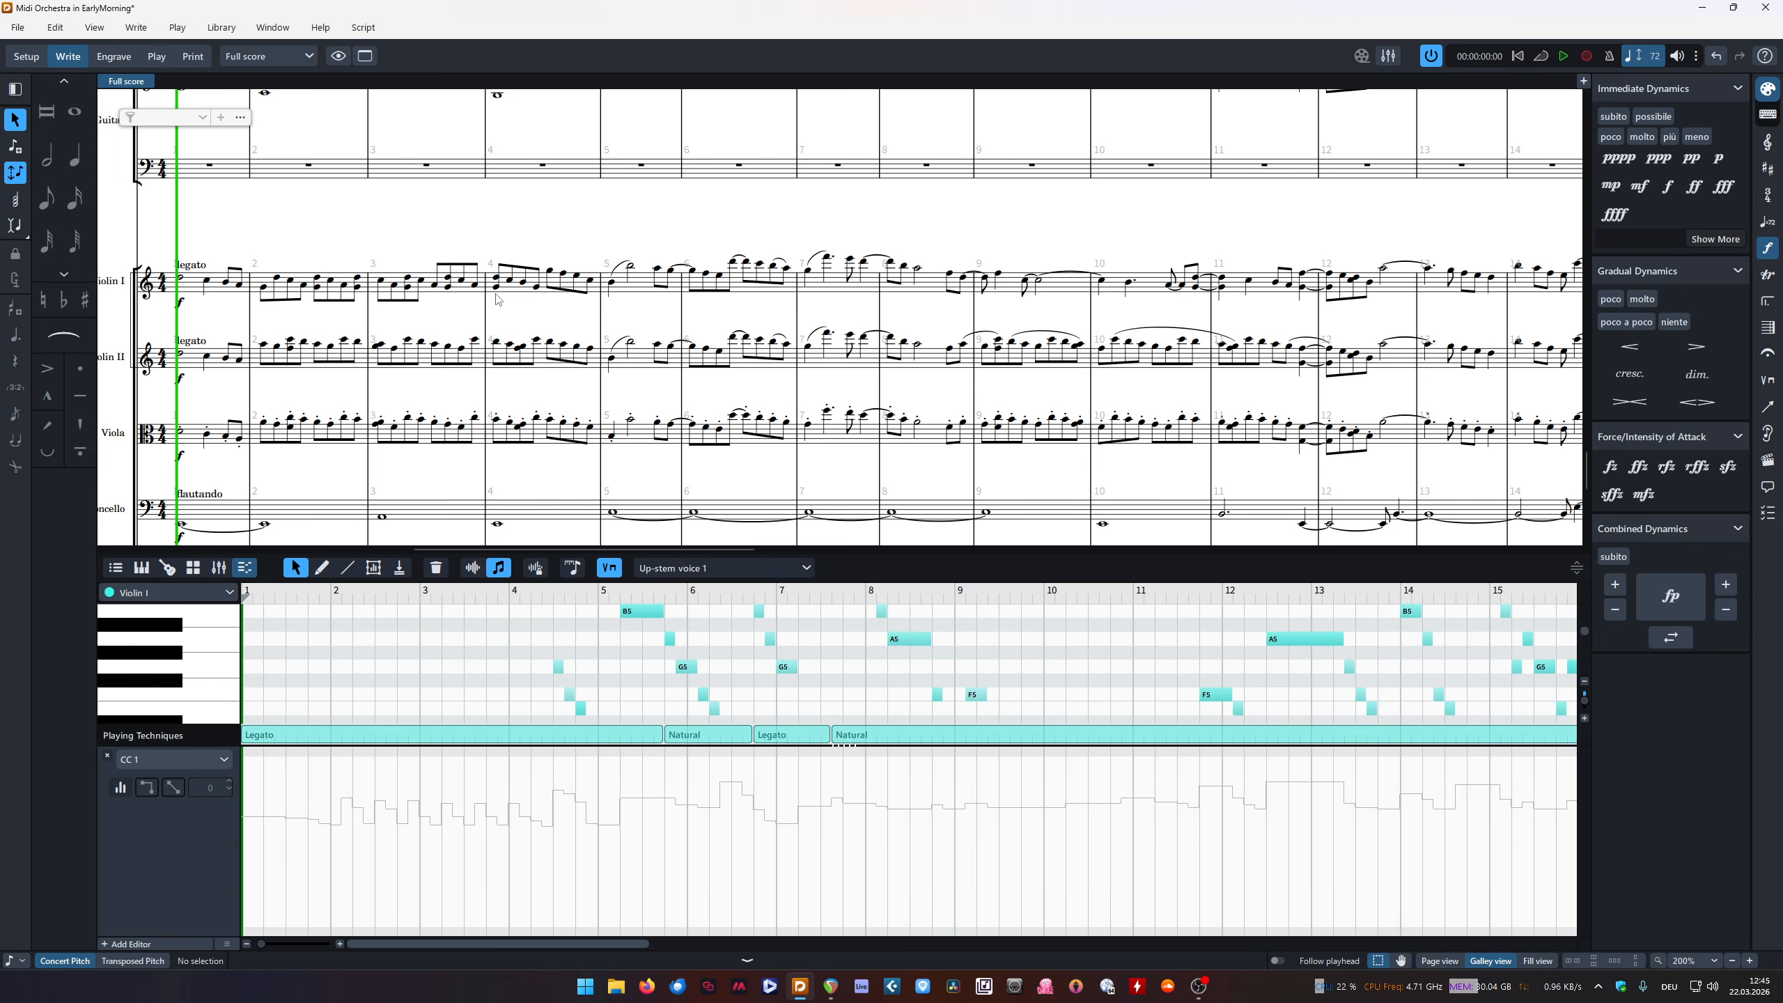
click(833, 985)
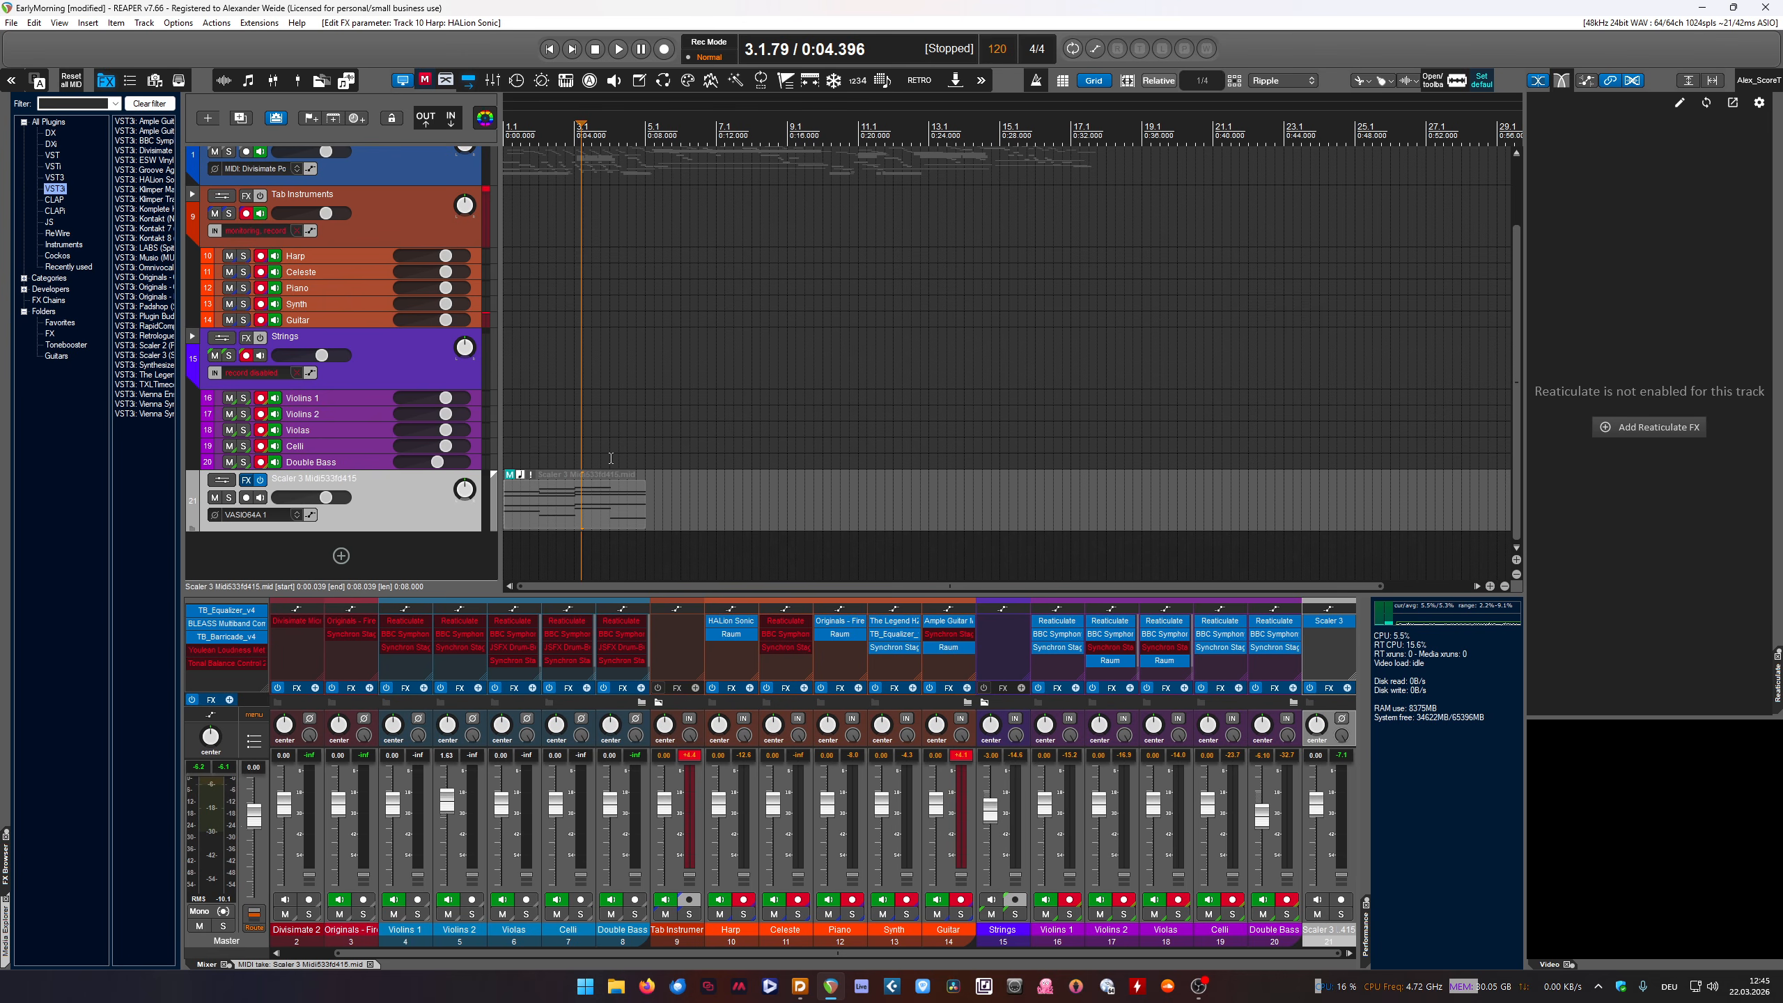
click(800, 987)
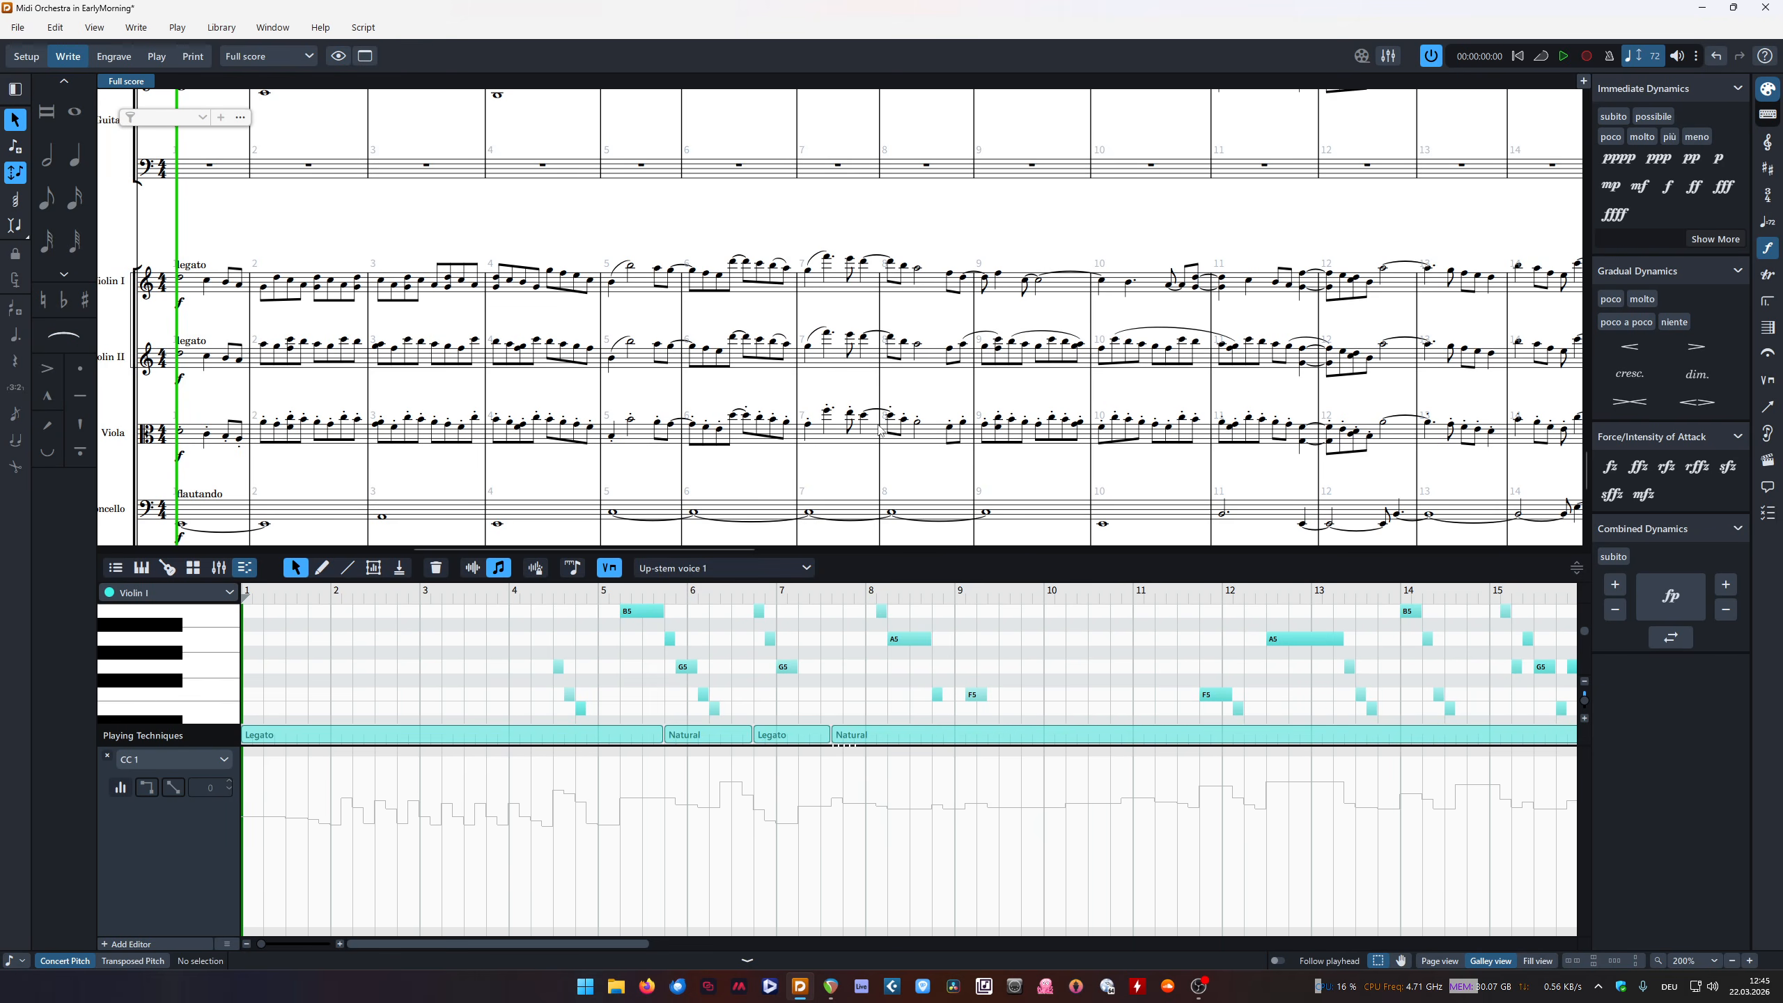
Switch to REAPER and make the mixer area slightly taller
click(830, 986)
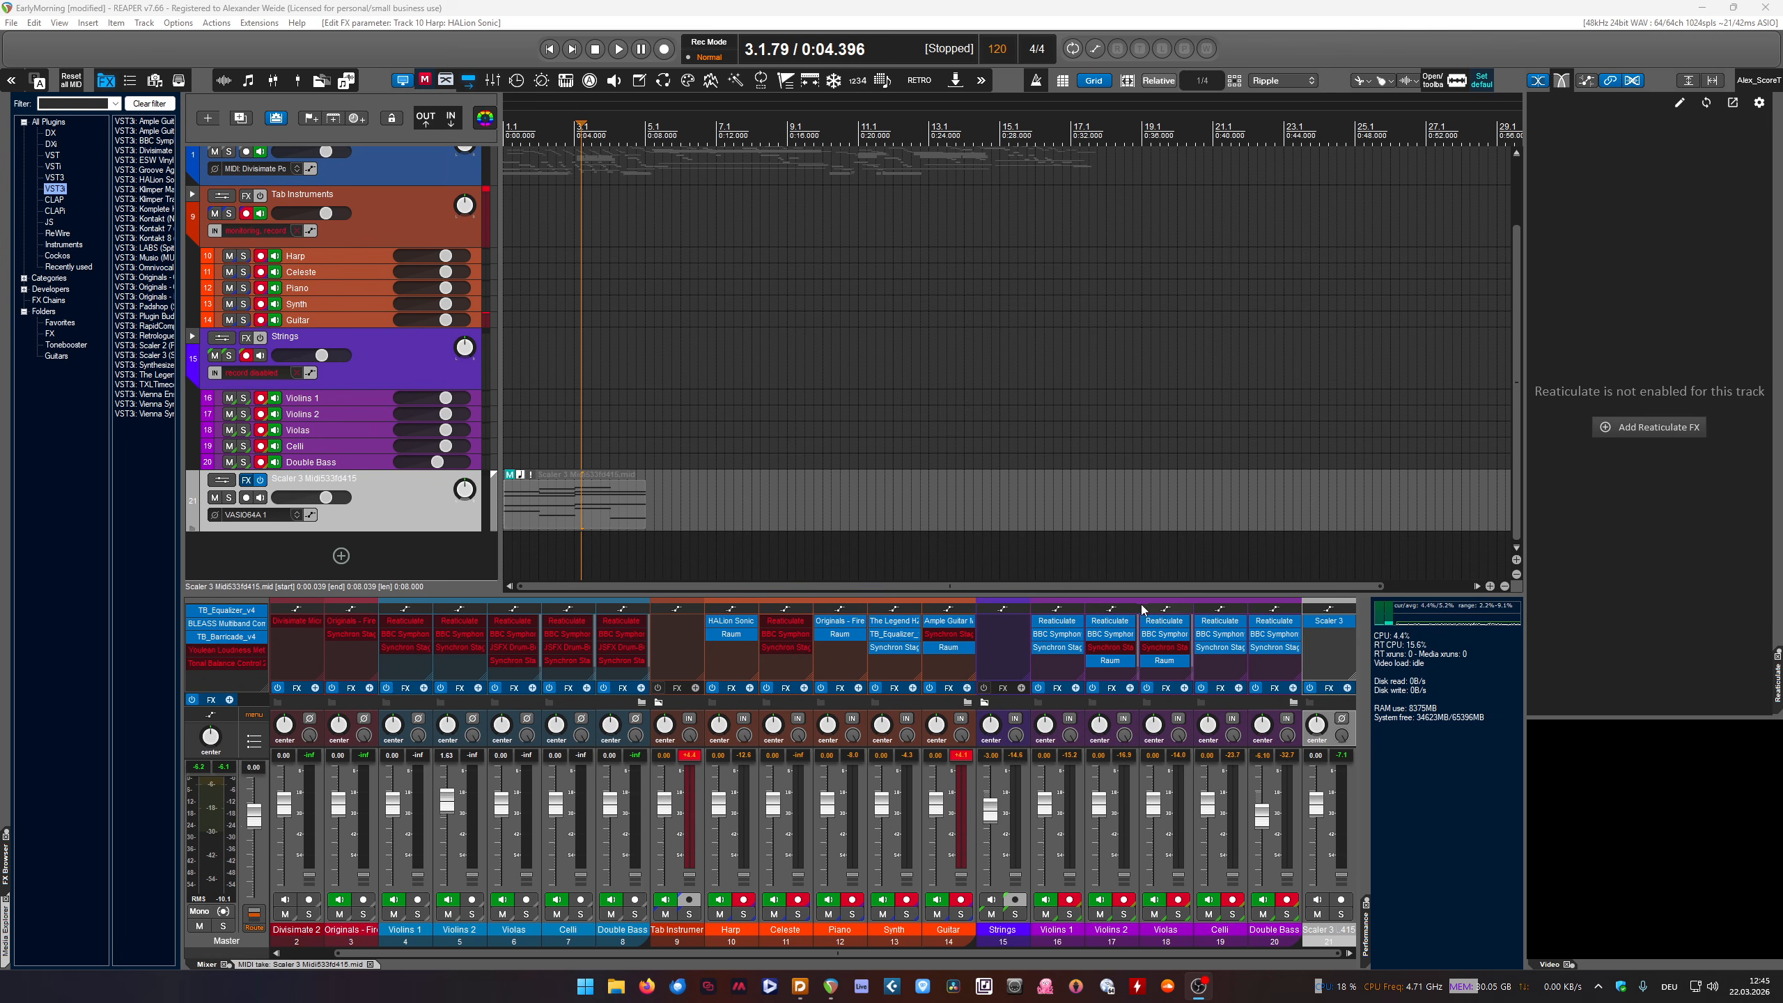
drag(1141, 598, 1135, 578)
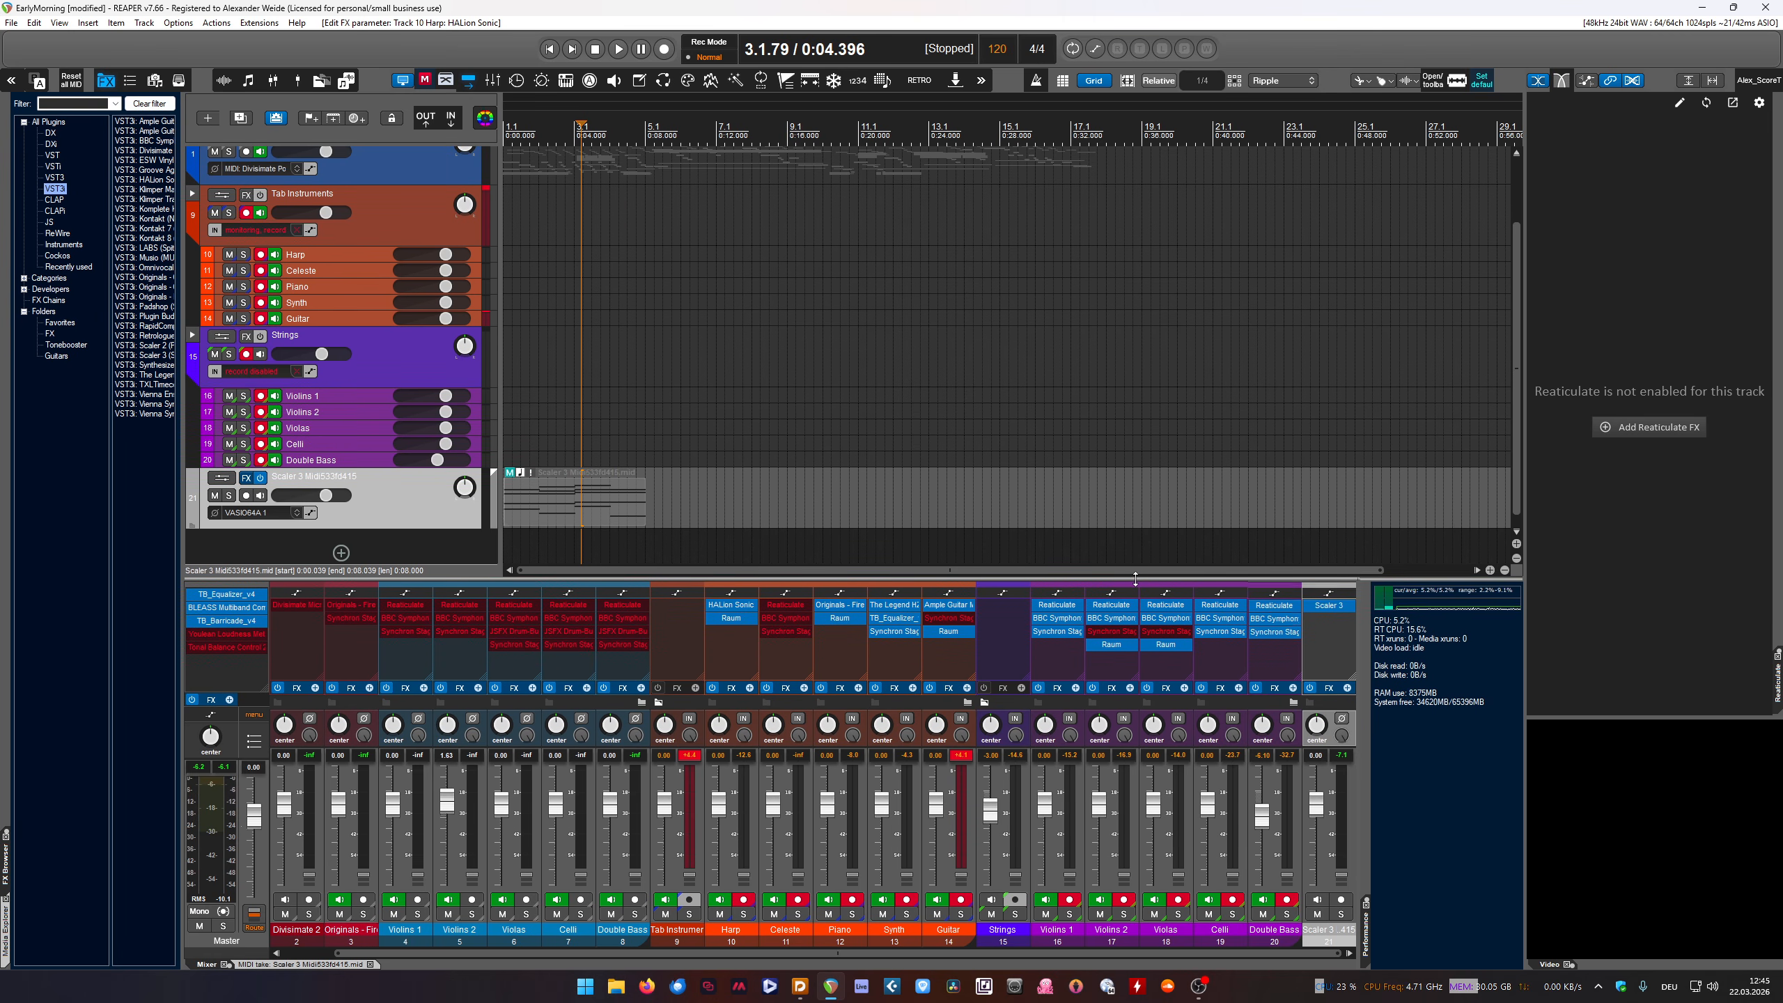